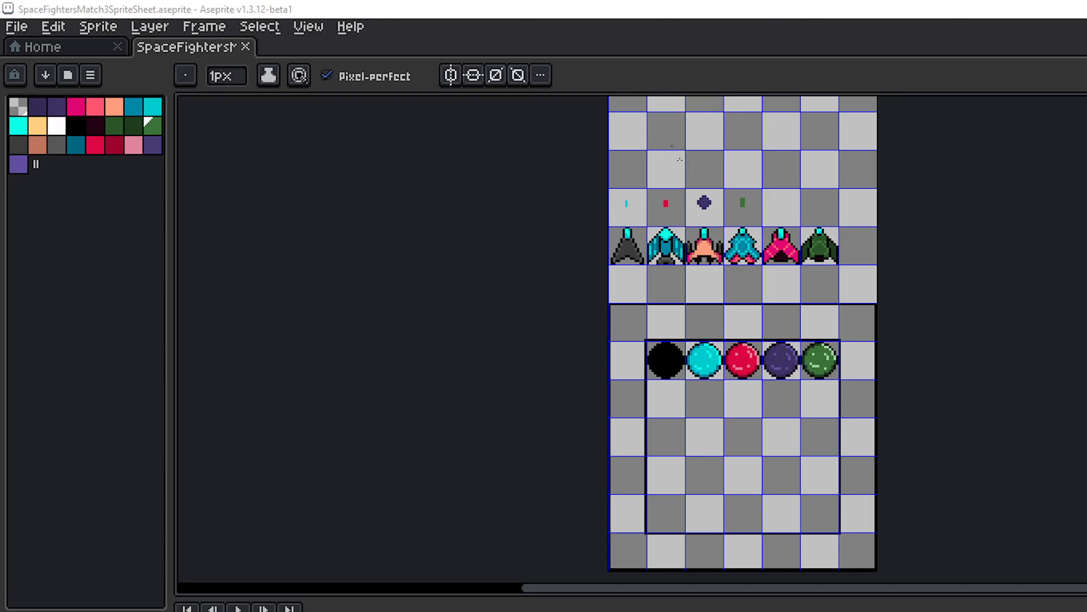
- Examine the sprite sheet's projectiles, spaceships, coloured orbs and the framed match-3 board
scroll(821, 264, up, 2)
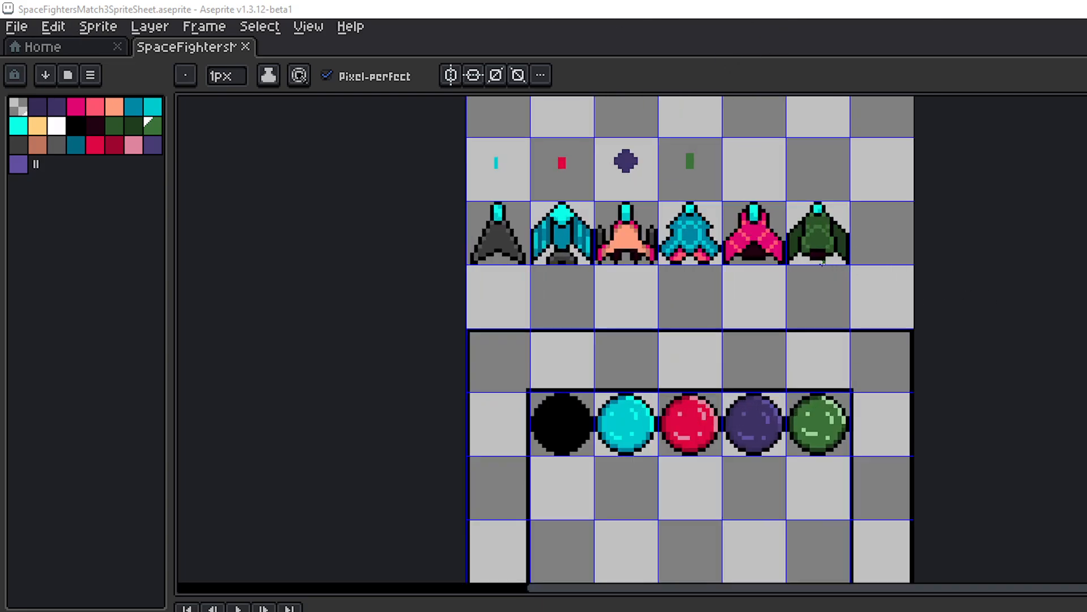
drag(715, 256, 870, 315)
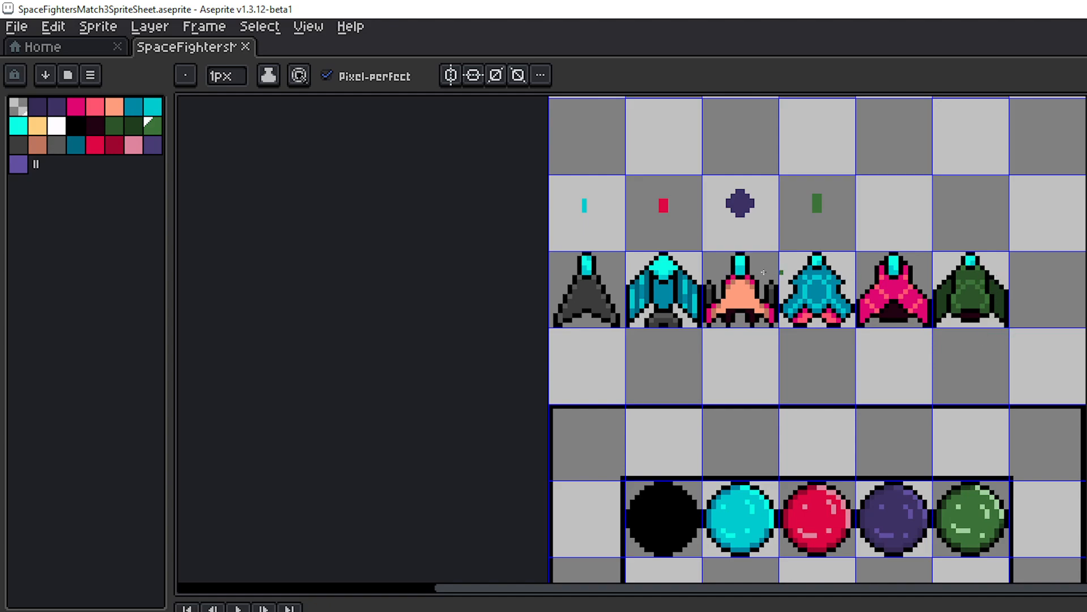
drag(801, 359, 772, 418)
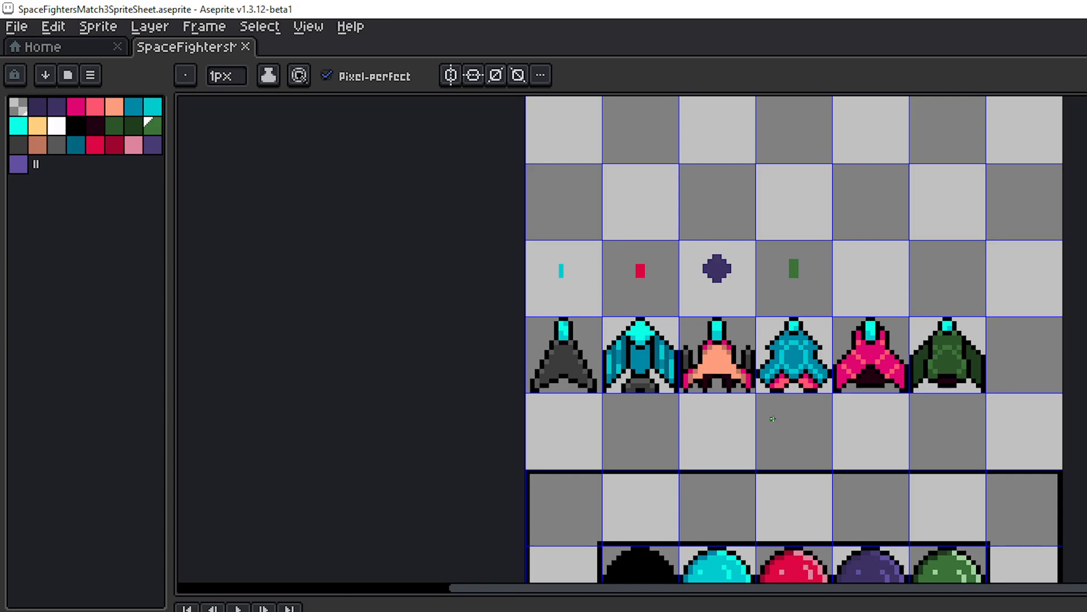
scroll(776, 420, down, 2)
drag(780, 440, 762, 256)
drag(806, 385, 811, 299)
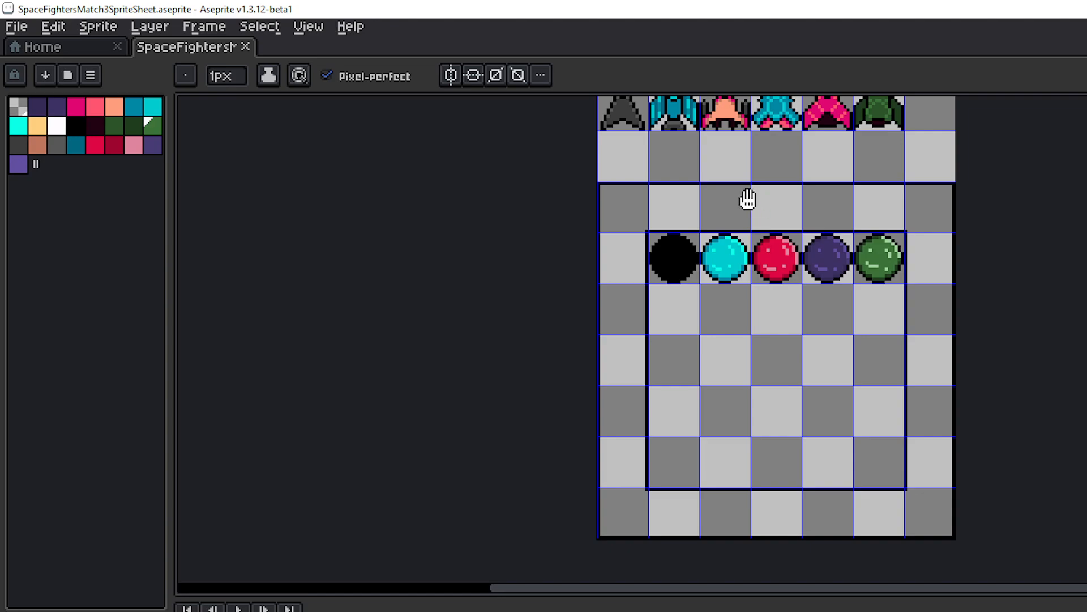
scroll(748, 199, up, 2)
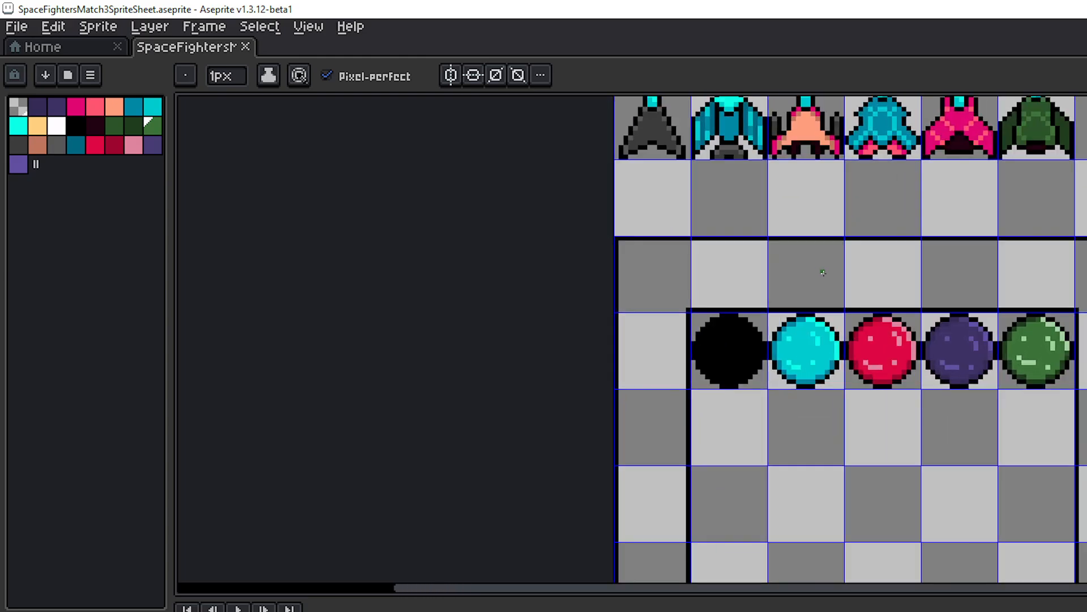
drag(823, 273, 767, 255)
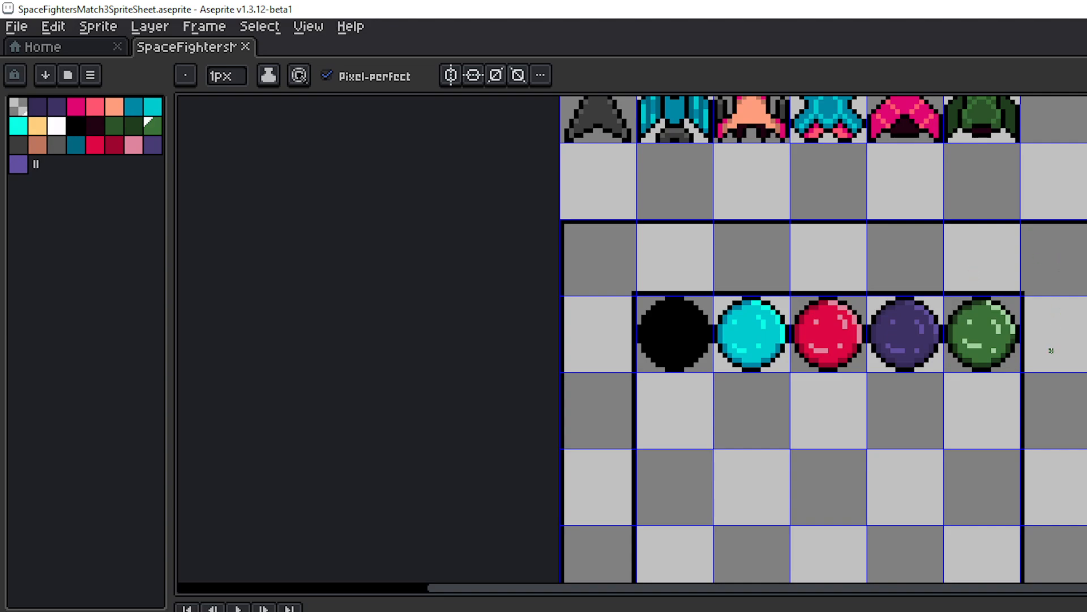
drag(1051, 351, 966, 233)
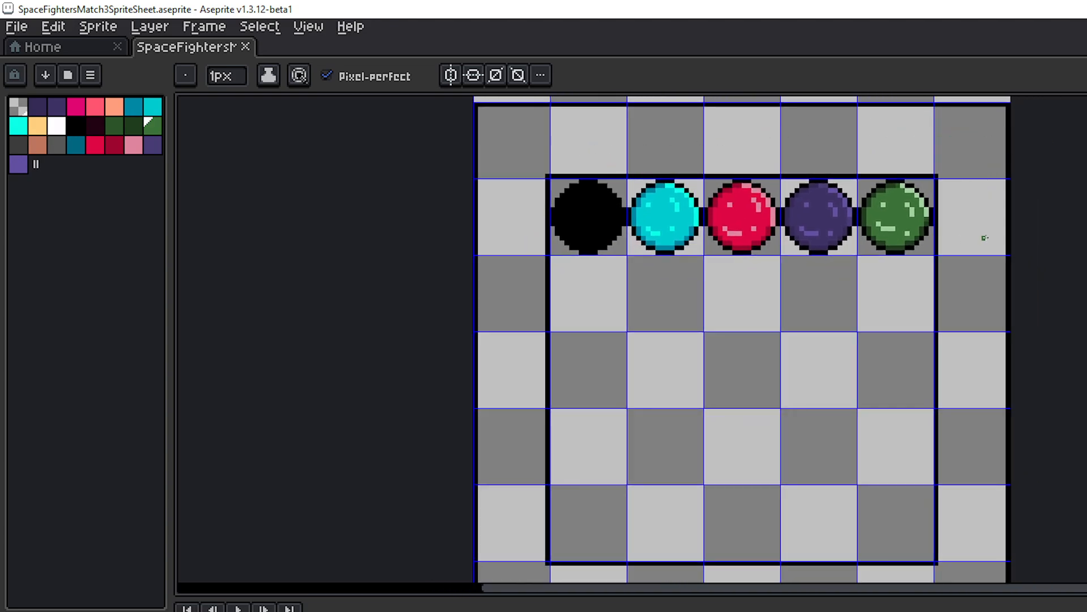
drag(970, 513, 998, 337)
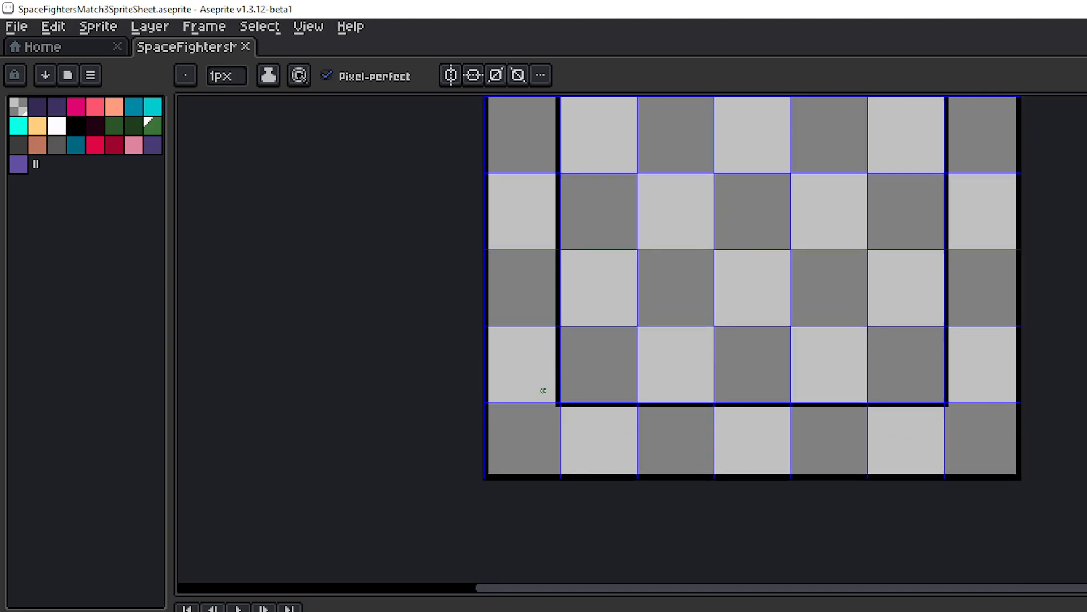
scroll(543, 391, up, 5)
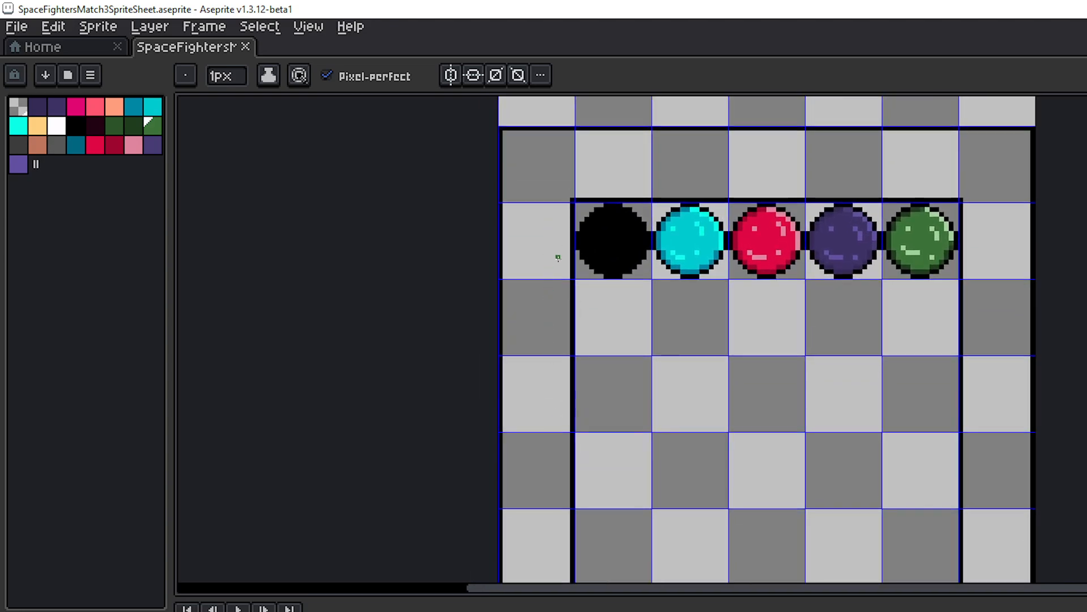
scroll(558, 257, up, 3)
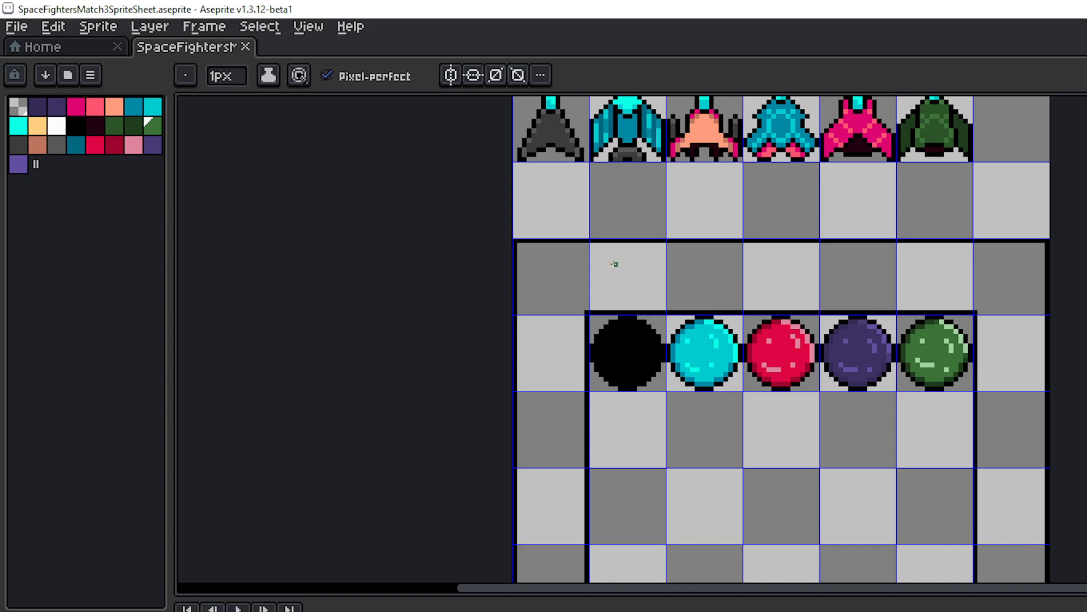
mouse_move(619, 263)
mouse_down()
mouse_move(655, 231)
mouse_move(614, 189)
mouse_move(651, 244)
mouse_up()
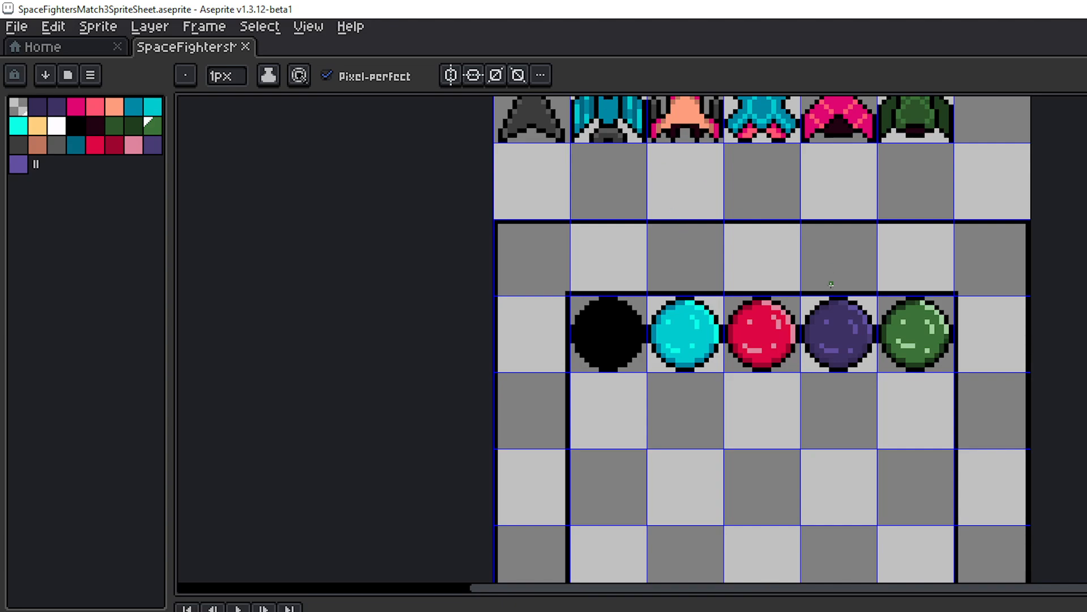
drag(861, 244, 946, 366)
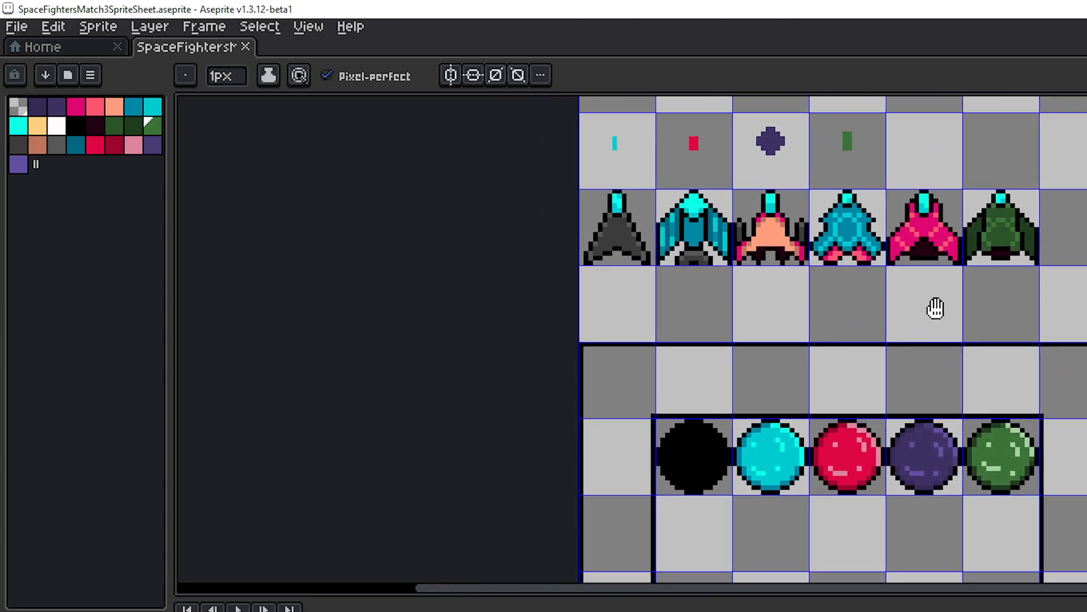
drag(935, 308, 918, 340)
drag(1018, 374, 1000, 398)
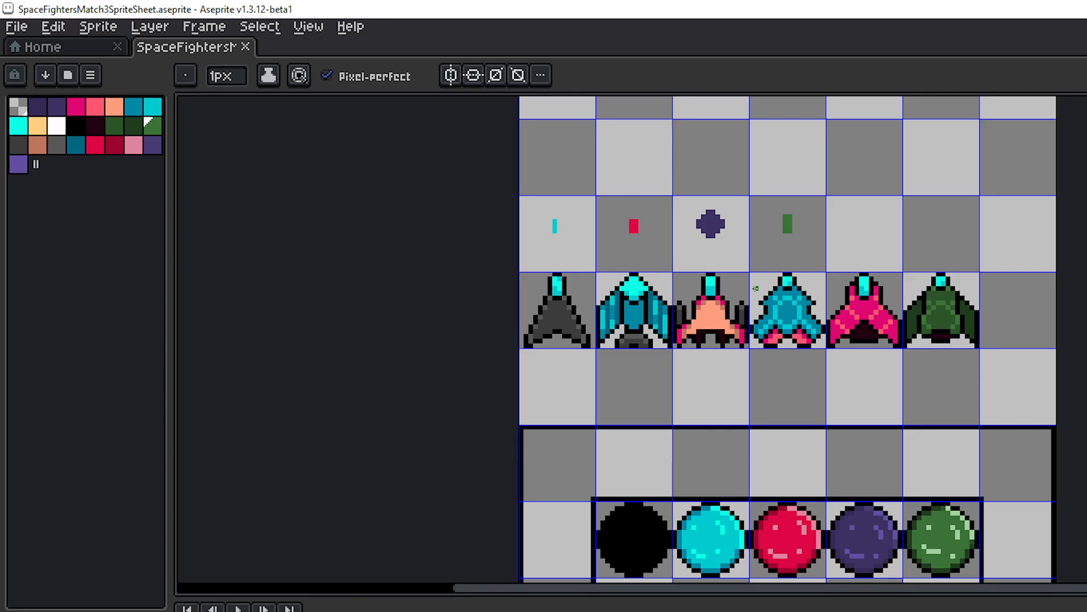
- Examine the spaceship sprites up close, along with the projectiles and empty cells above them
scroll(753, 286, up, 3)
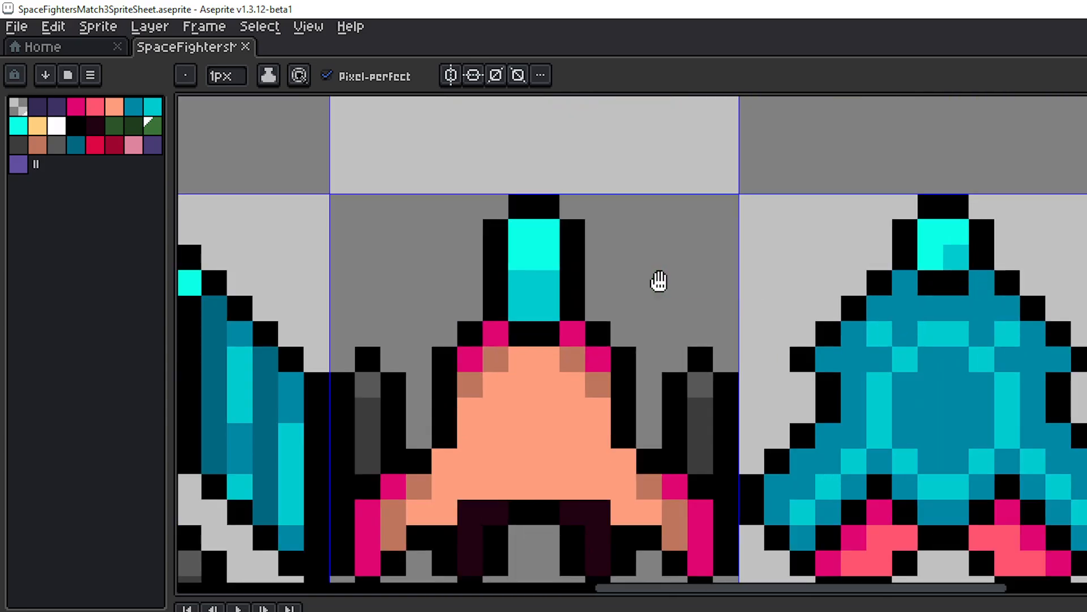
mouse_move(655, 279)
mouse_down()
mouse_move(803, 175)
mouse_move(832, 207)
mouse_up()
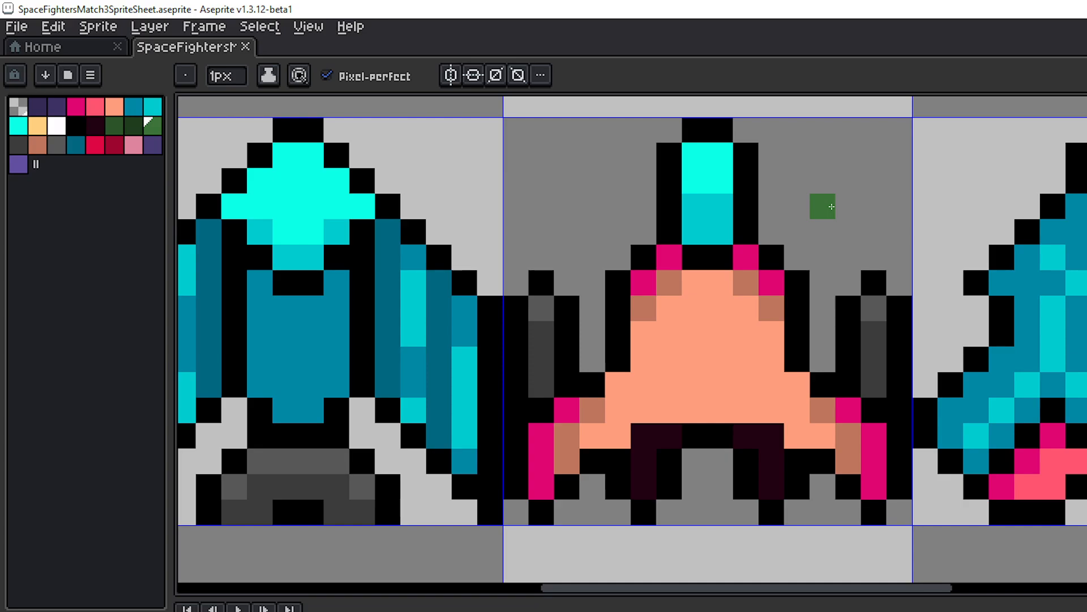
scroll(829, 206, down, 2)
drag(854, 196, 755, 371)
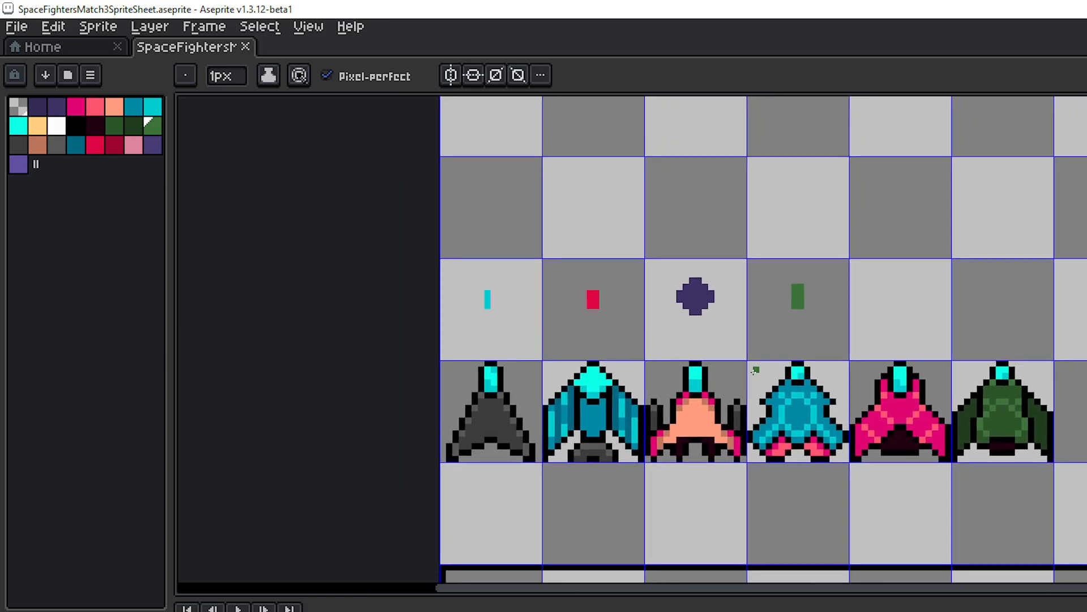
scroll(753, 371, down, 2)
scroll(804, 347, up, 1)
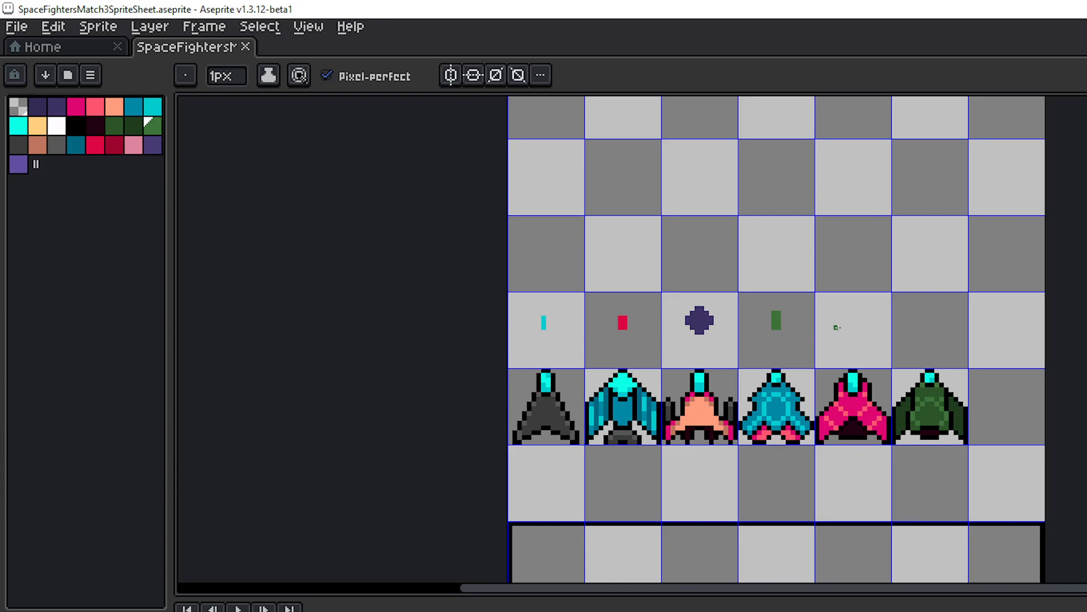
drag(834, 322, 804, 317)
scroll(811, 264, down, 1)
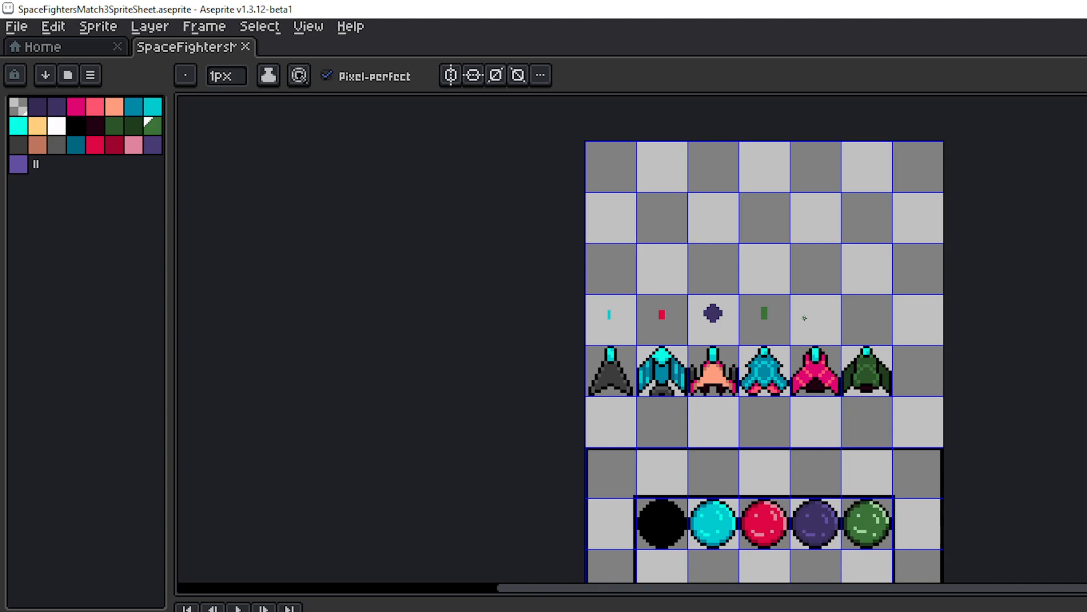
- Select the empty grid cell diagonally up and right of the green projectile, fill it with teal, and recolour it dark green
scroll(816, 305, up, 4)
drag(823, 281, 776, 425)
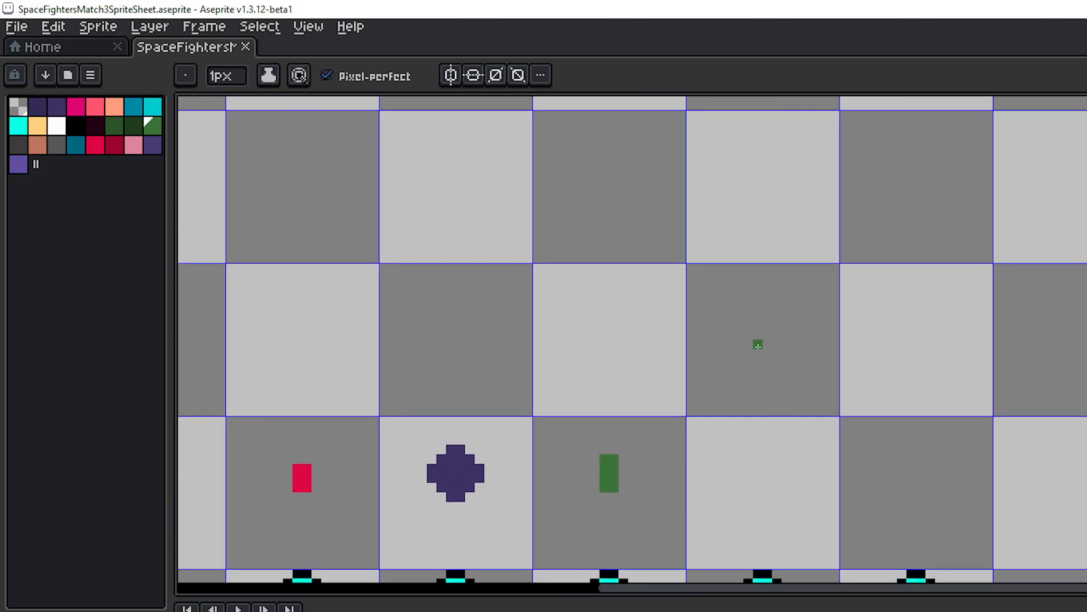
drag(756, 353, 751, 387)
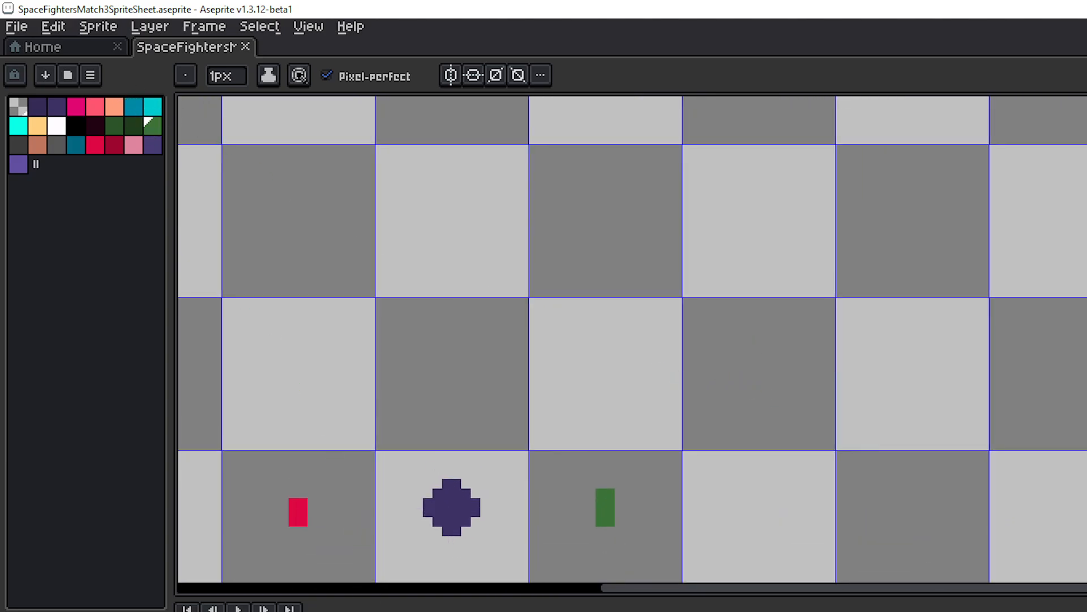
click(134, 110)
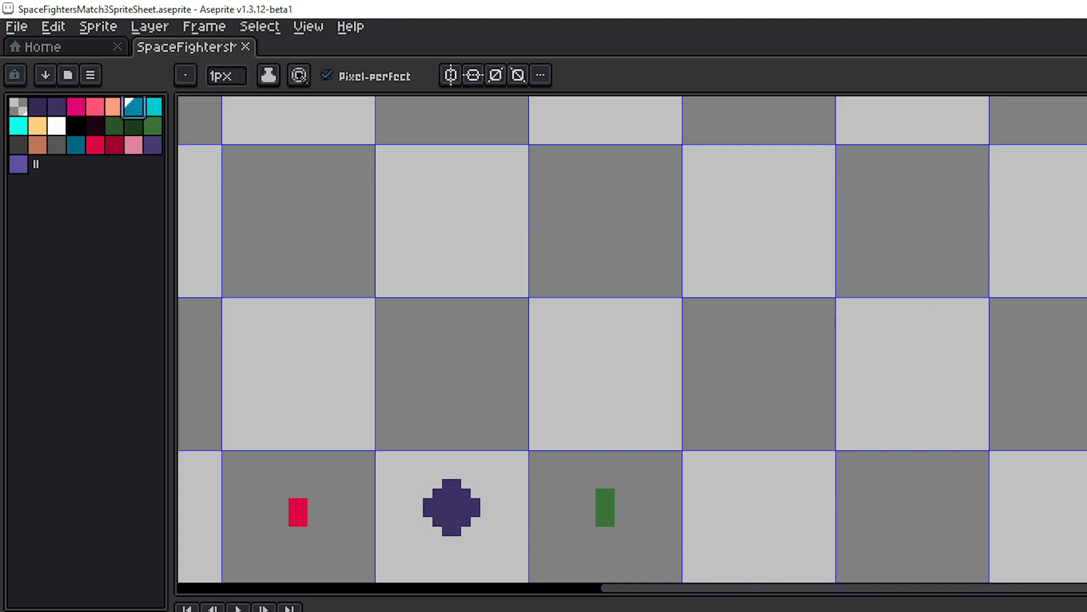
key(l)
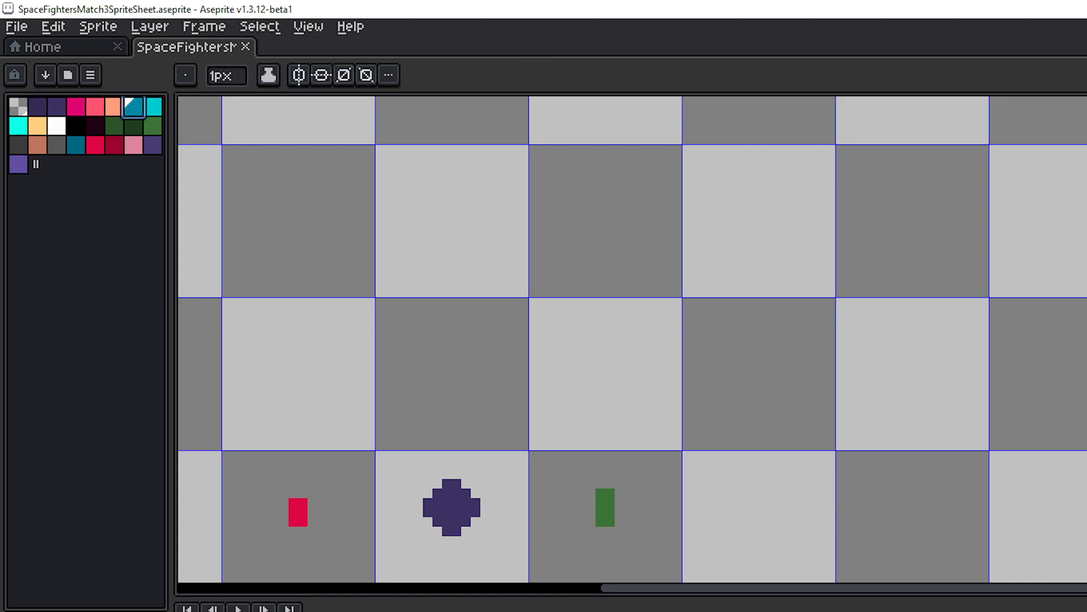
key(m)
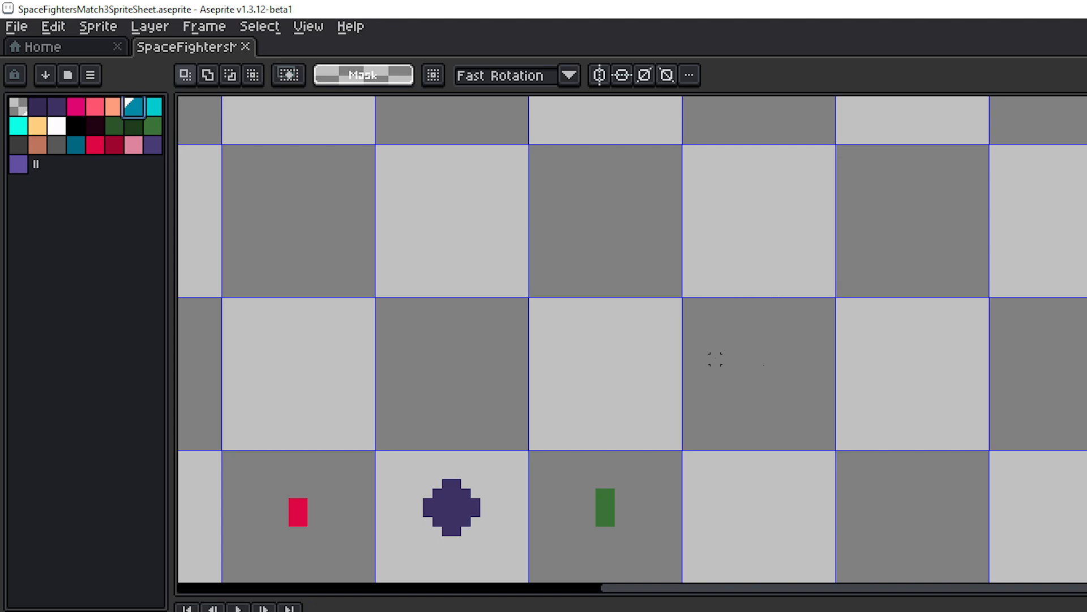
drag(715, 359, 761, 388)
key(g)
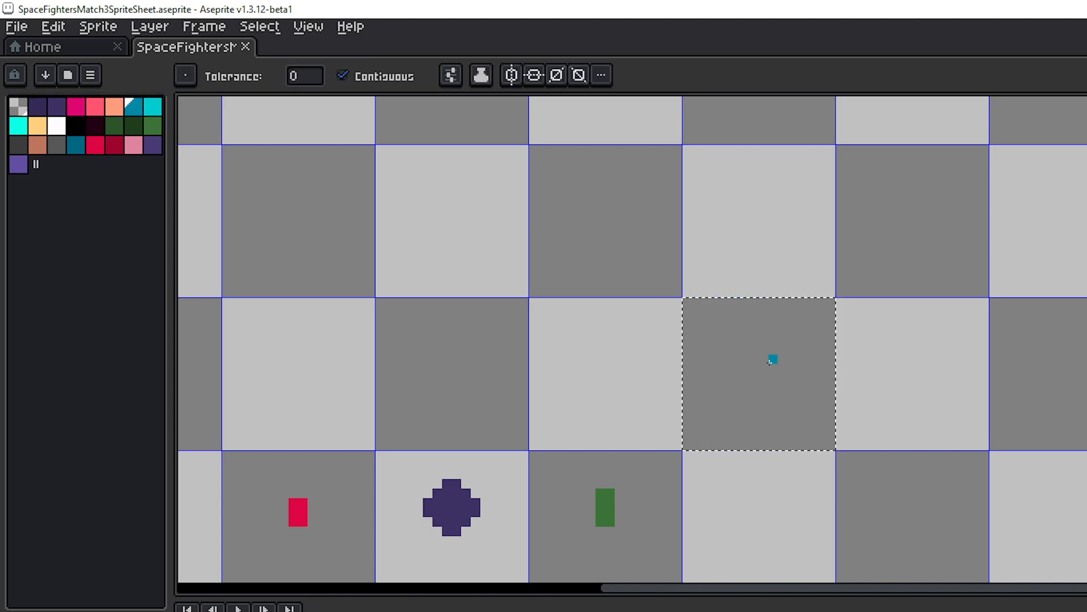
click(772, 359)
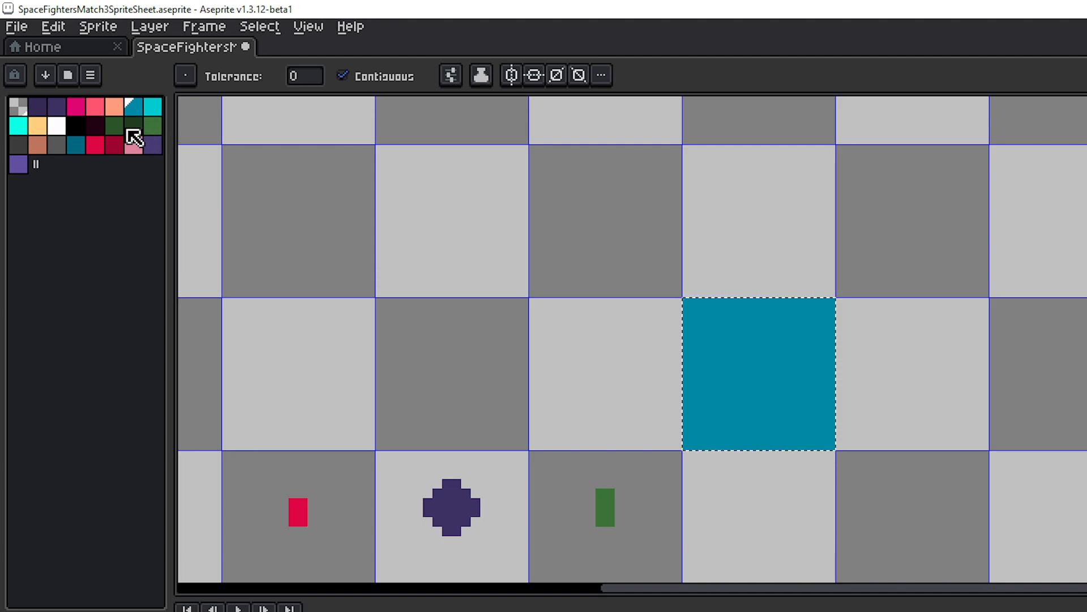
click(134, 125)
click(735, 387)
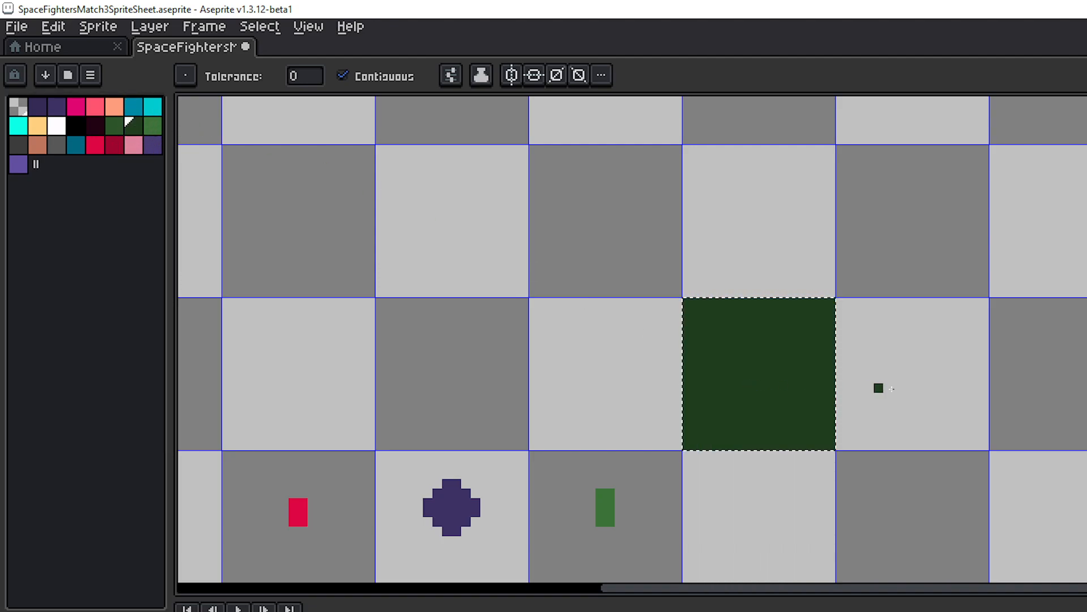
- Draw small medium-green grass specks near the dark green tile's upper-left and lower-right corners with the 1px pencil, and deselect the tile
click(115, 125)
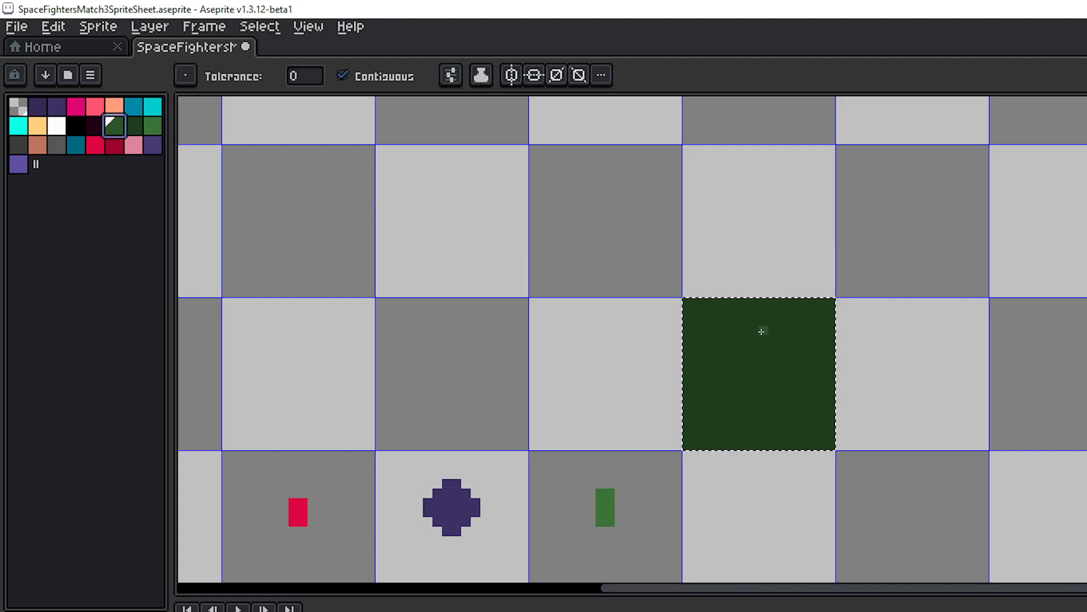
key(b)
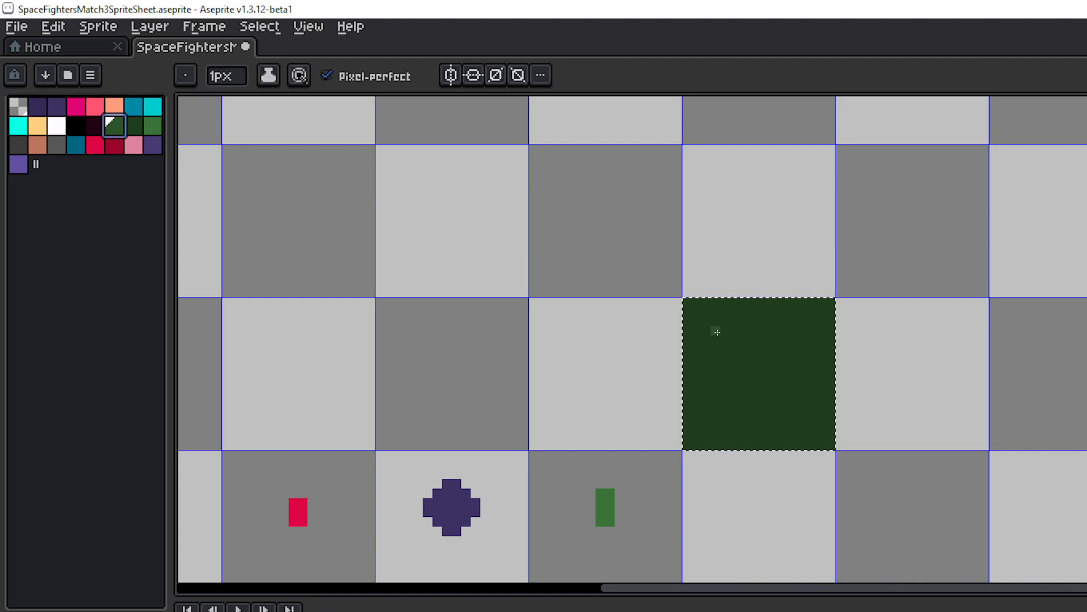
click(718, 330)
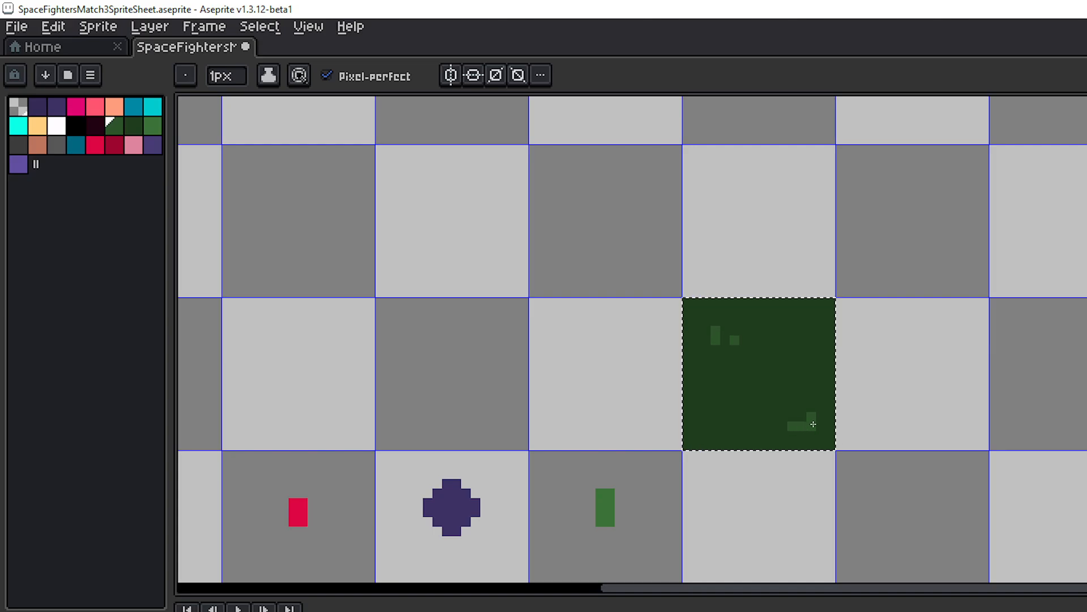
scroll(905, 413, down, 3)
scroll(883, 381, up, 1)
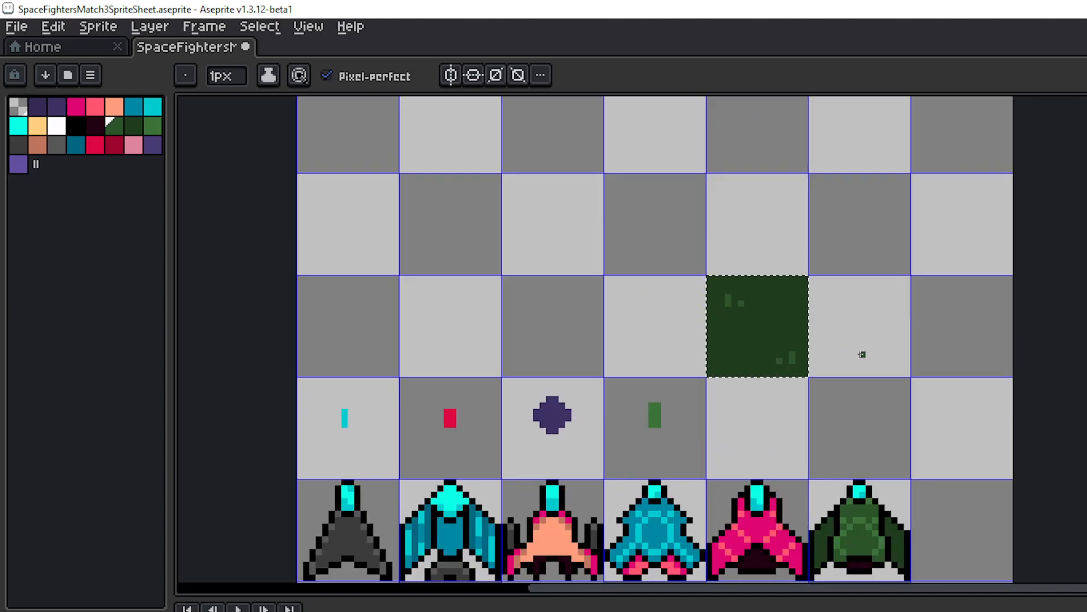
key(v)
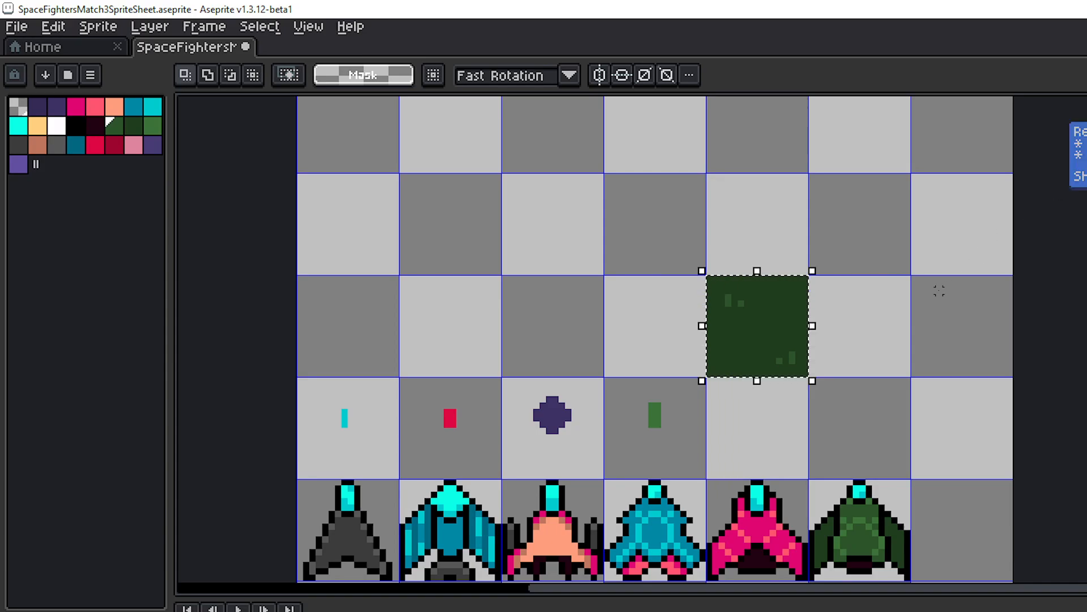
key(ctrl+d)
- Restore the selection around the grass tile and place a copy of it in the empty cell directly to its right
scroll(895, 367, down, 1)
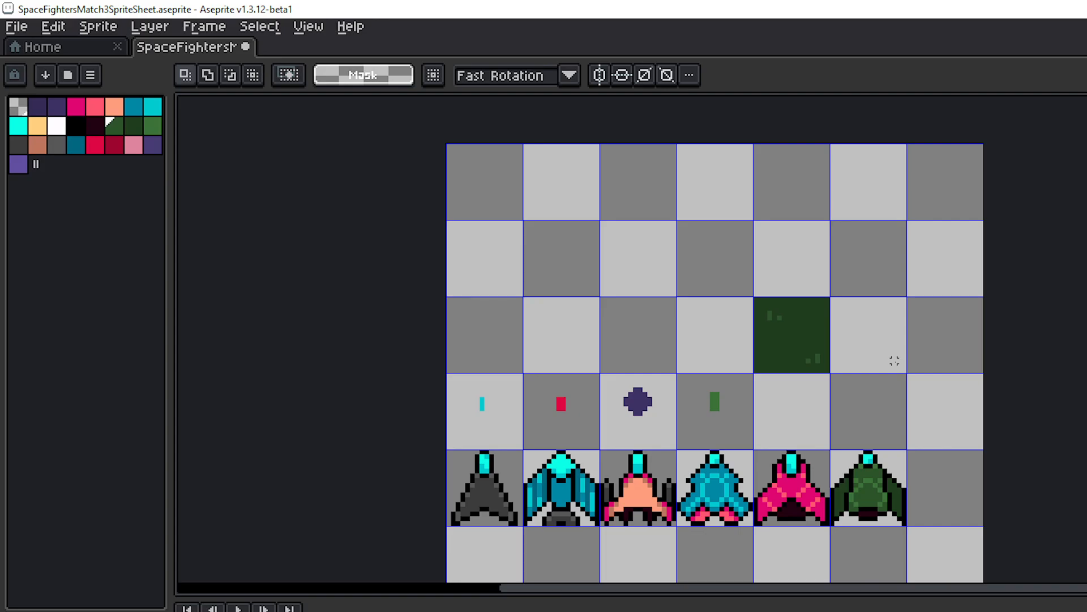
scroll(837, 318, up, 2)
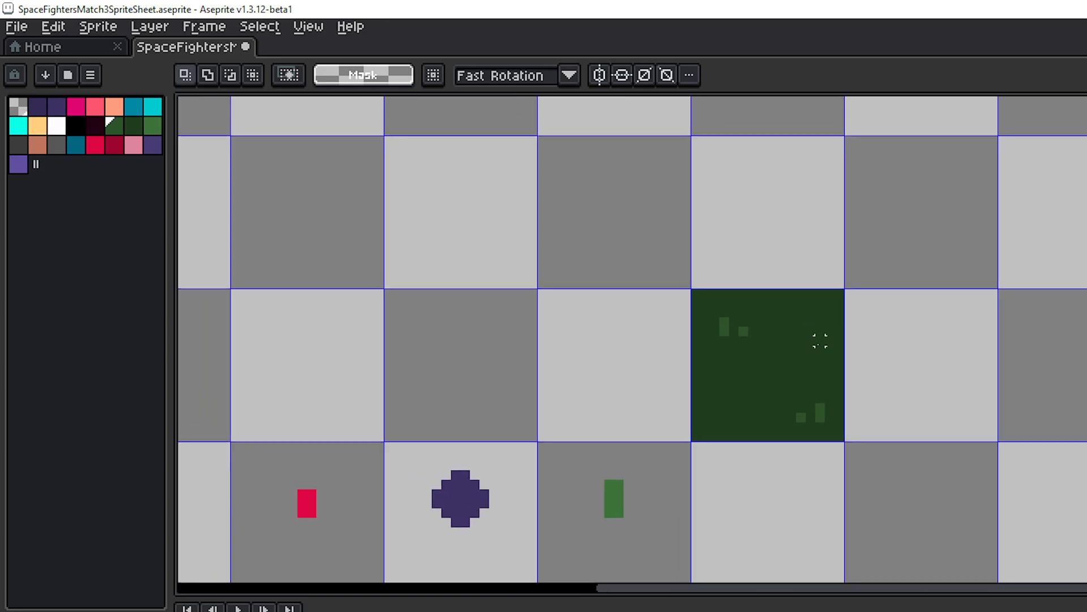
key(ctrl+z)
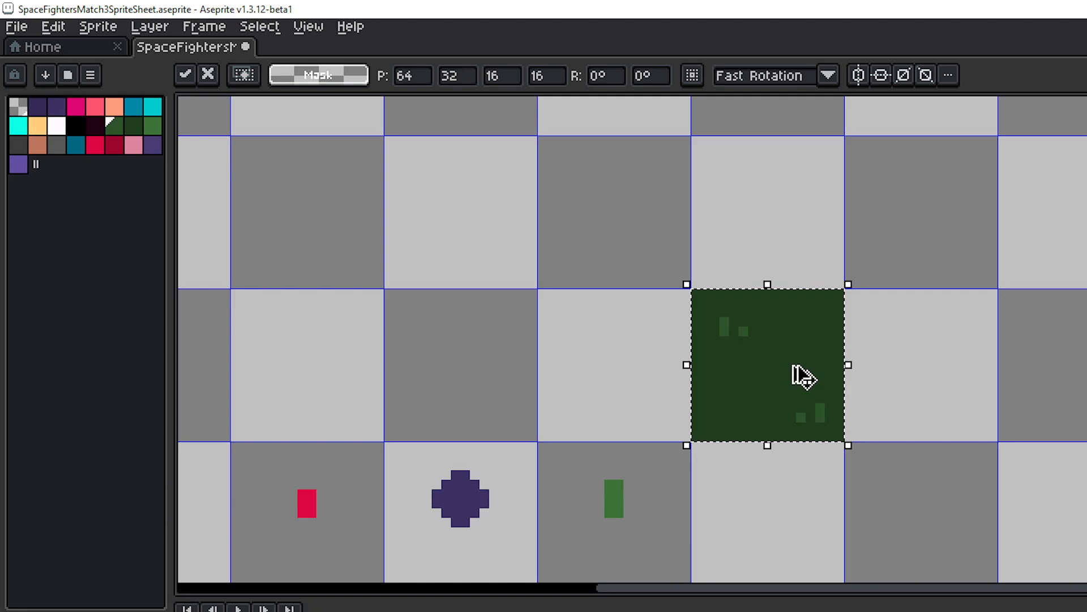
drag(801, 374, 916, 322)
key(ctrl+z)
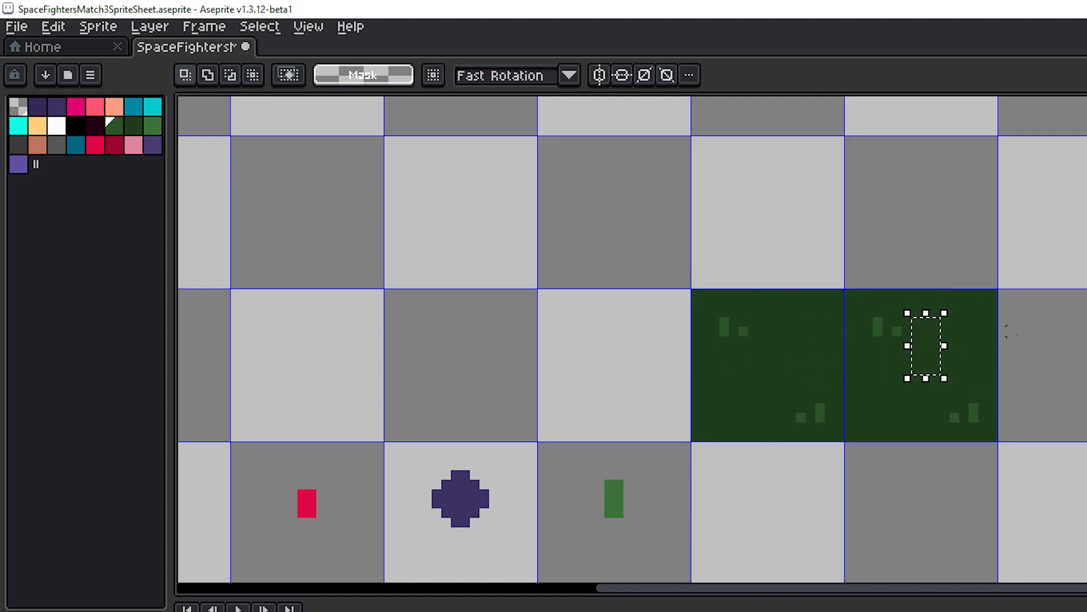
- Place two more copies of the grass tile in the empty cells directly above the existing pair, forming a 2x2 block
key(ctrl+d)
drag(811, 341, 827, 221)
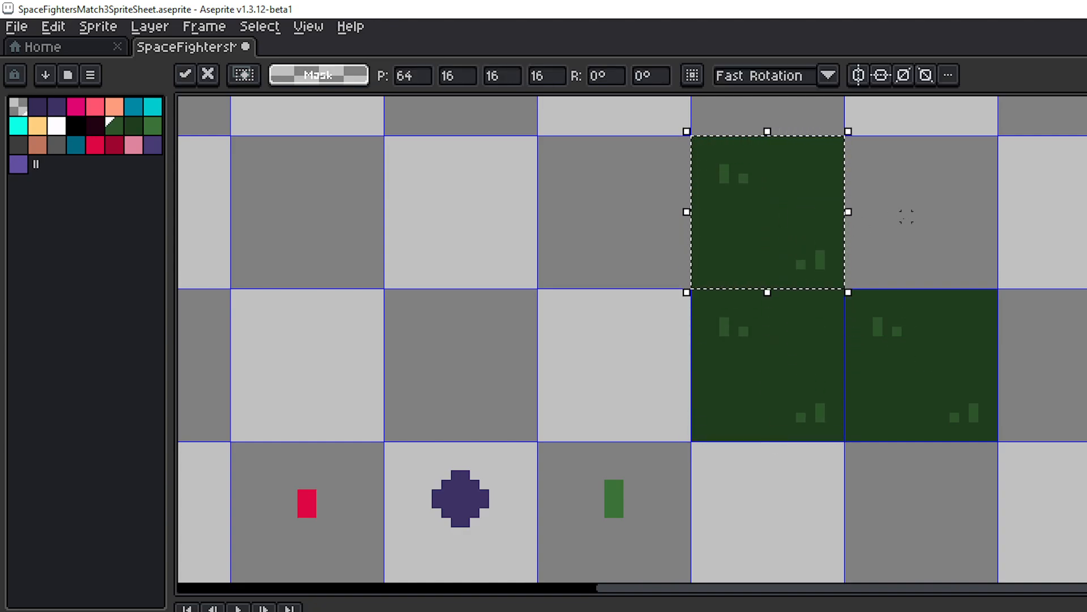
key(ctrl+v)
drag(796, 319, 951, 170)
scroll(1048, 243, down, 3)
click(1078, 279)
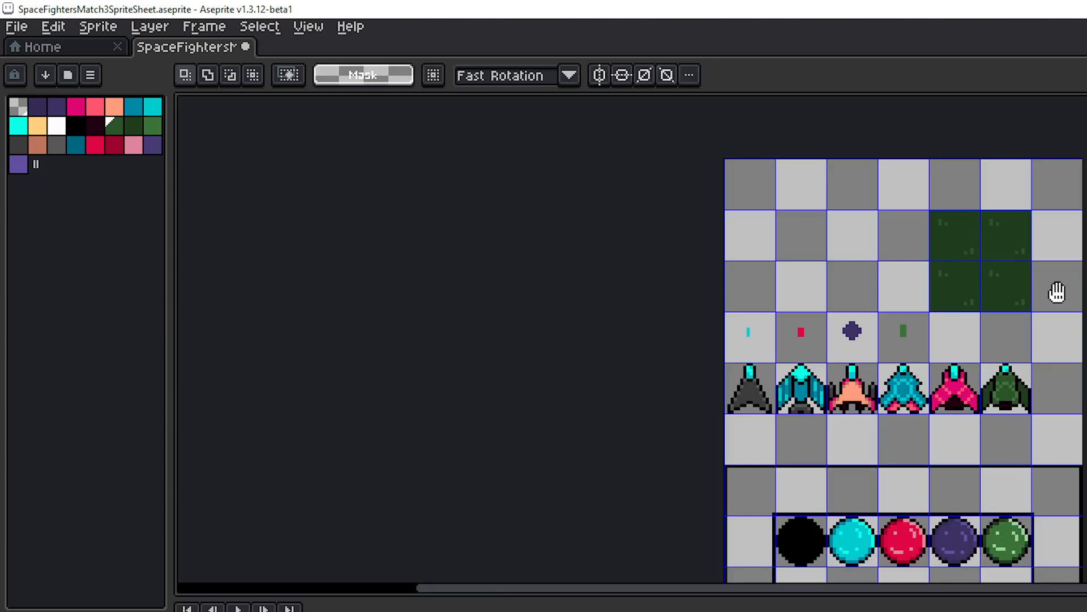
drag(1057, 291, 1008, 305)
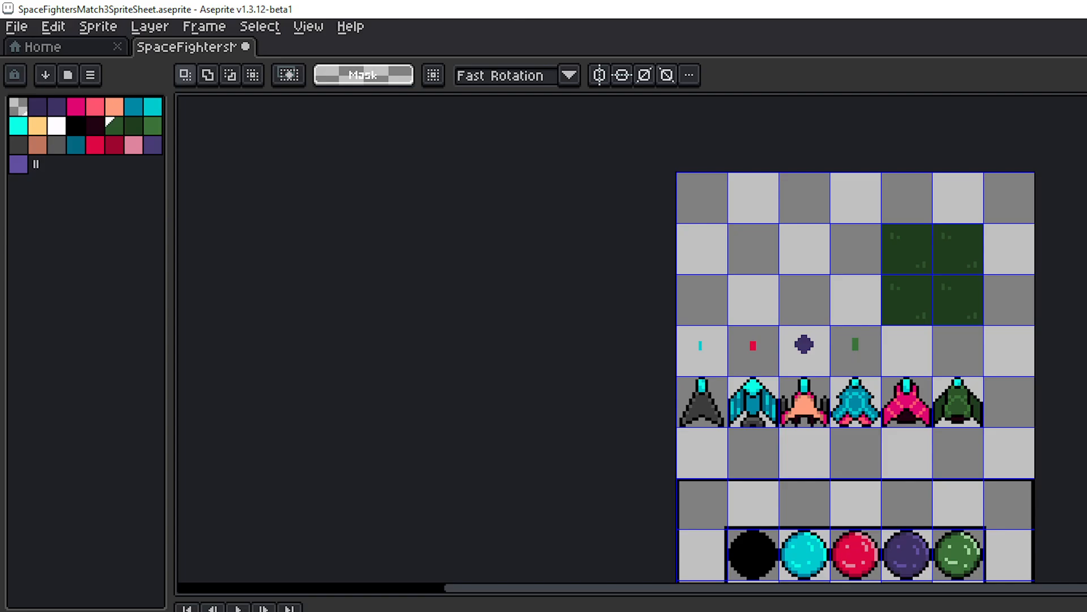
- Select the 2x2 block of grass tiles and delete it from the sheet
scroll(1037, 313, up, 1)
scroll(951, 301, up, 1)
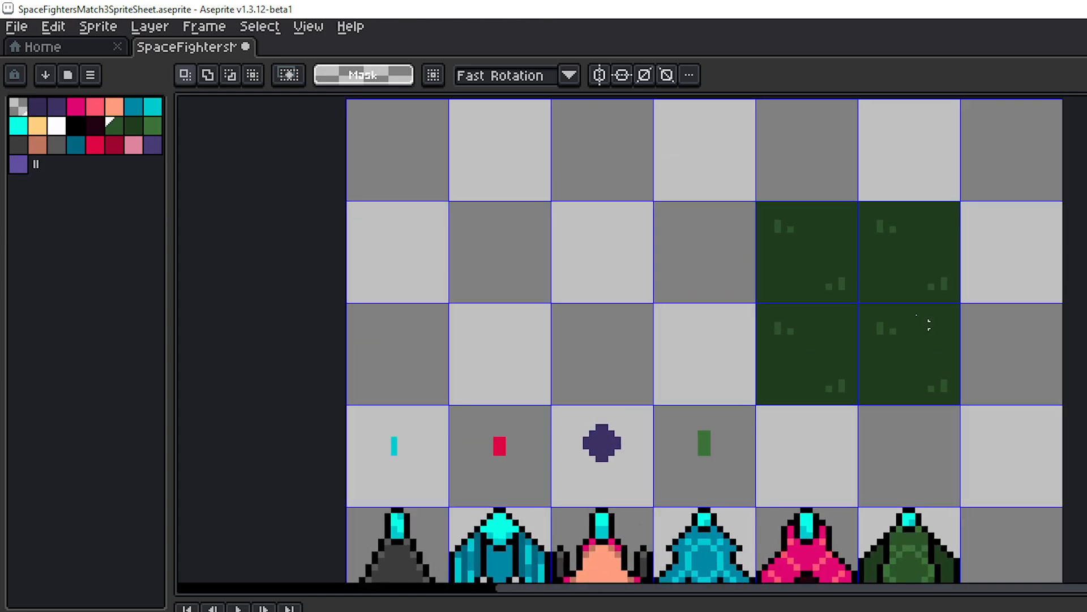
drag(797, 261, 917, 172)
key(Delete)
- Examine the overall sprite sheet layout, from the projectiles and spaceships down to the orbs and board frame
scroll(913, 355, down, 3)
scroll(940, 250, down, 1)
drag(943, 250, 924, 224)
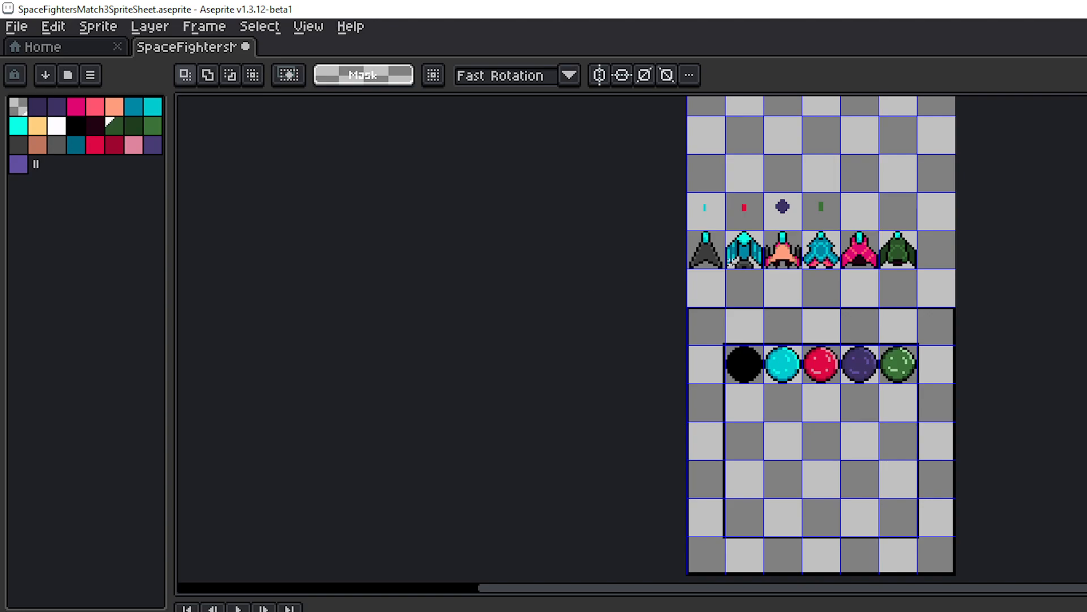
scroll(830, 335, down, 2)
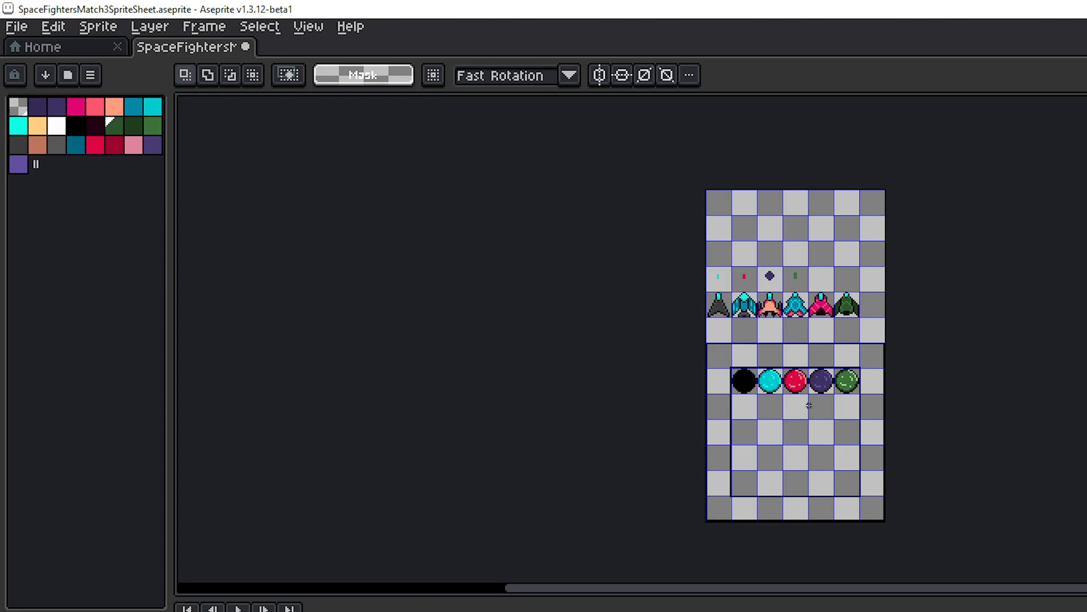
scroll(804, 422, up, 1)
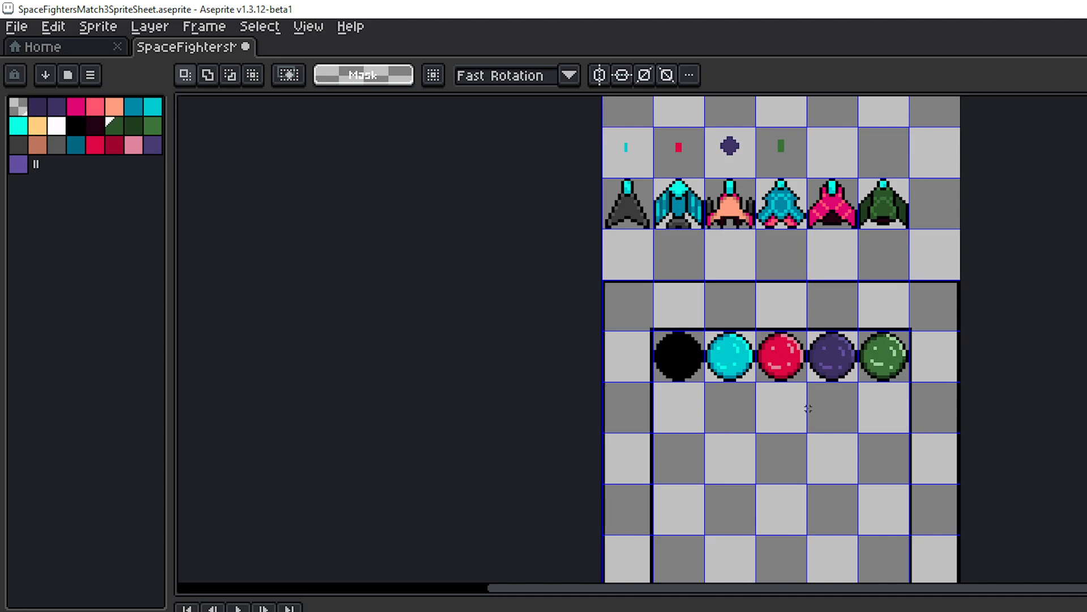
scroll(793, 368, down, 3)
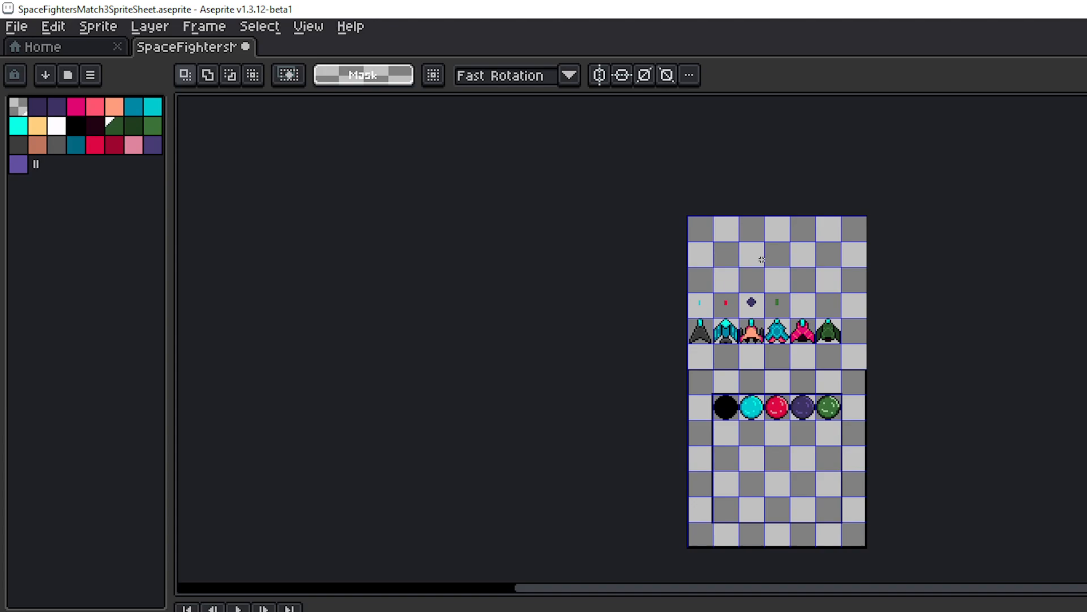
scroll(872, 419, up, 4)
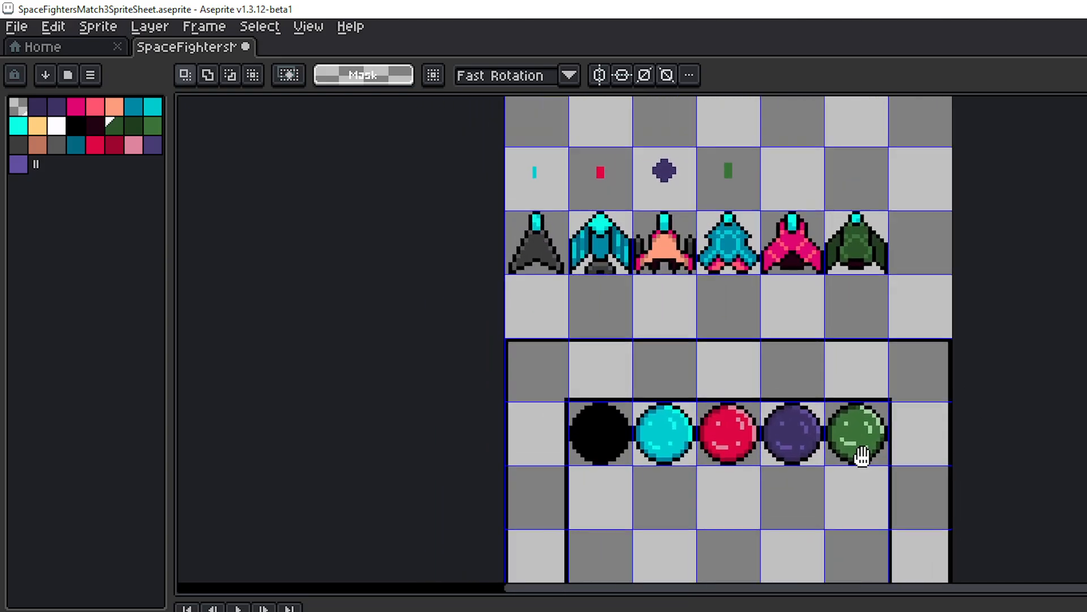
- Examine the spaceships alongside the coloured orbs, select the dark grey ship's cell, and deselect it
drag(862, 456, 863, 471)
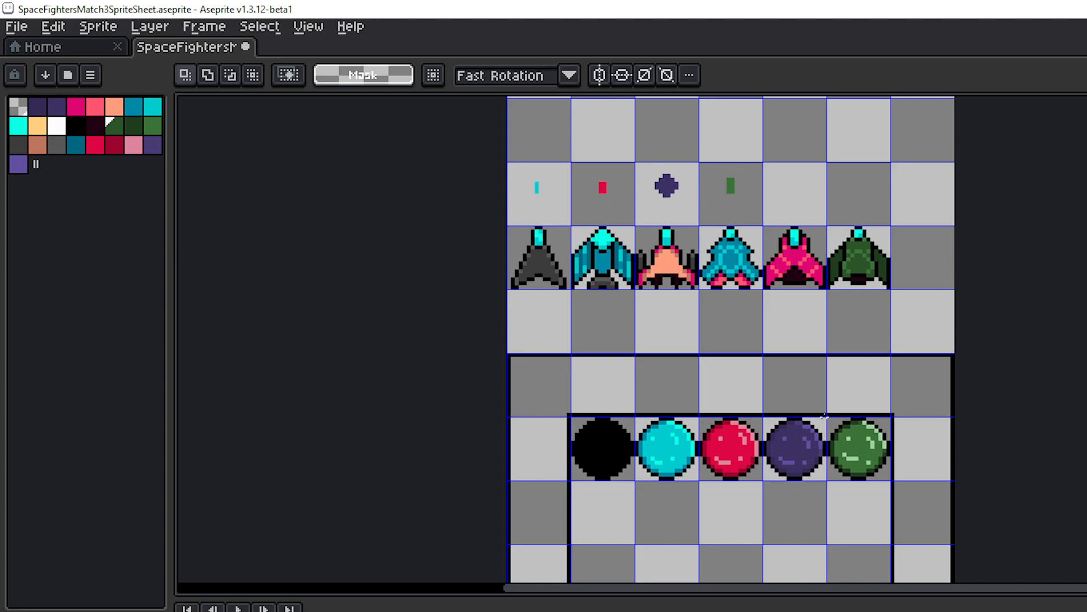
drag(876, 425, 860, 390)
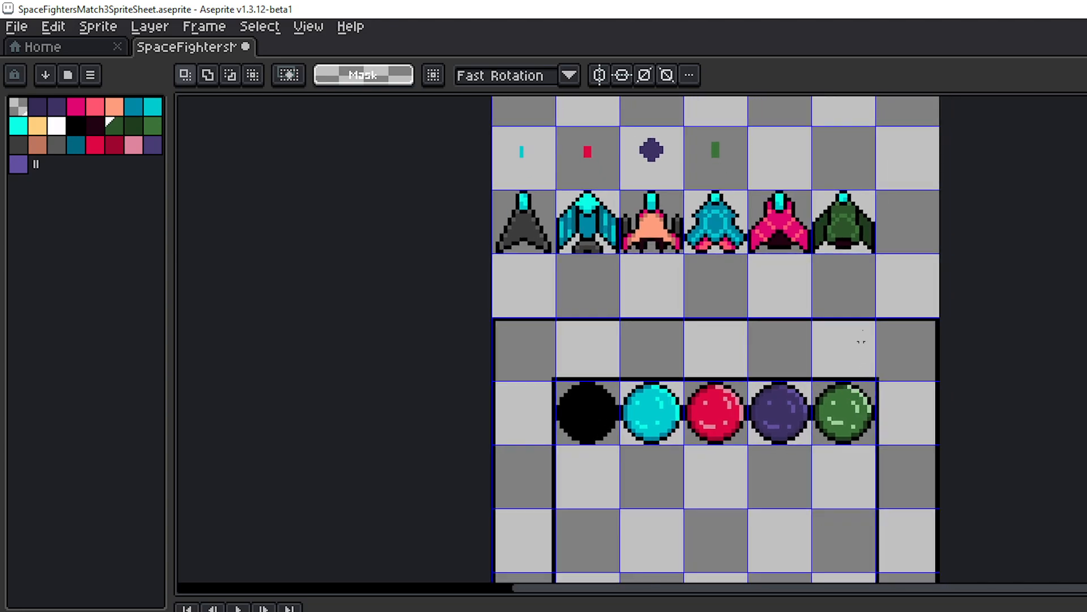
drag(800, 282, 831, 311)
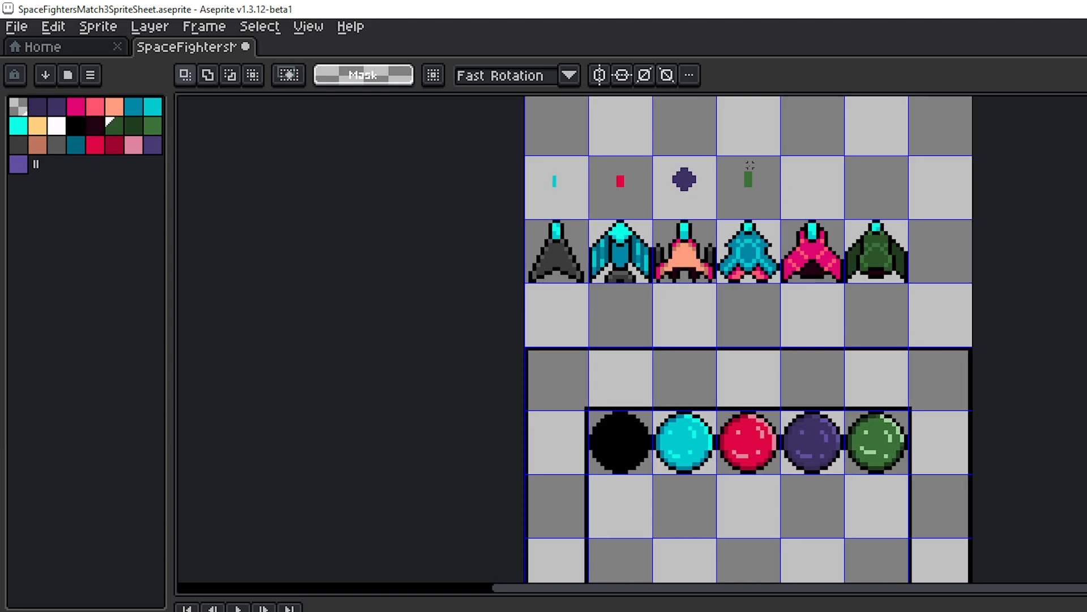
drag(897, 453, 917, 422)
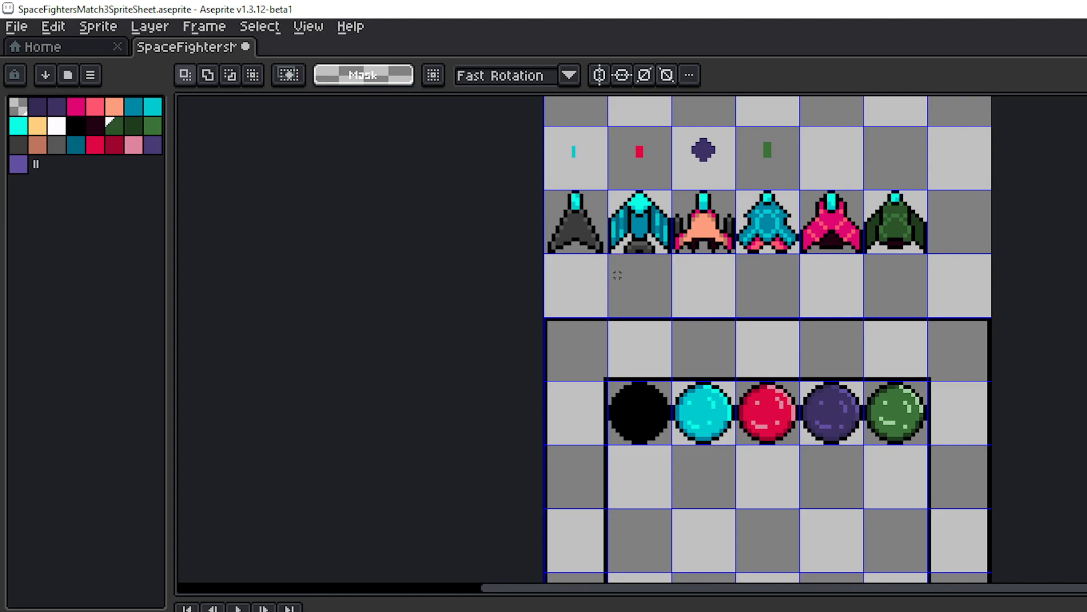
drag(622, 267, 727, 320)
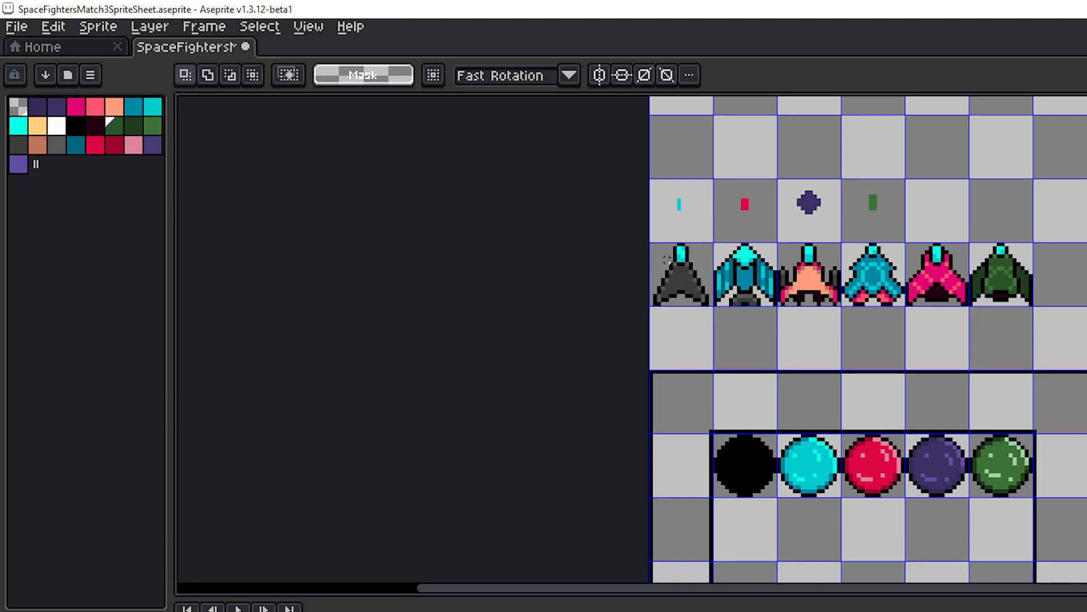
drag(667, 259, 708, 303)
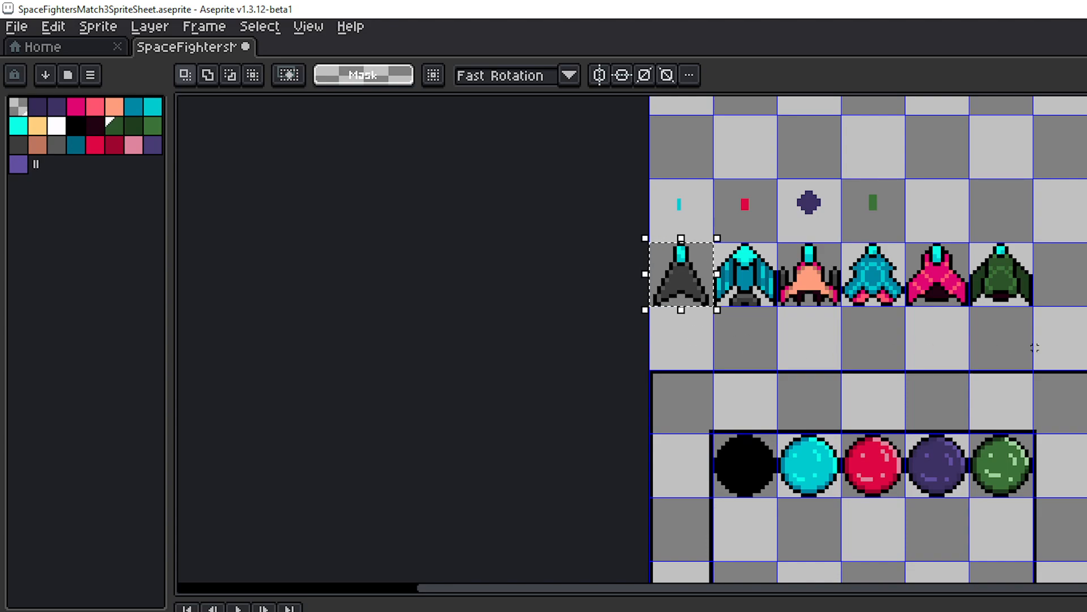
click(997, 340)
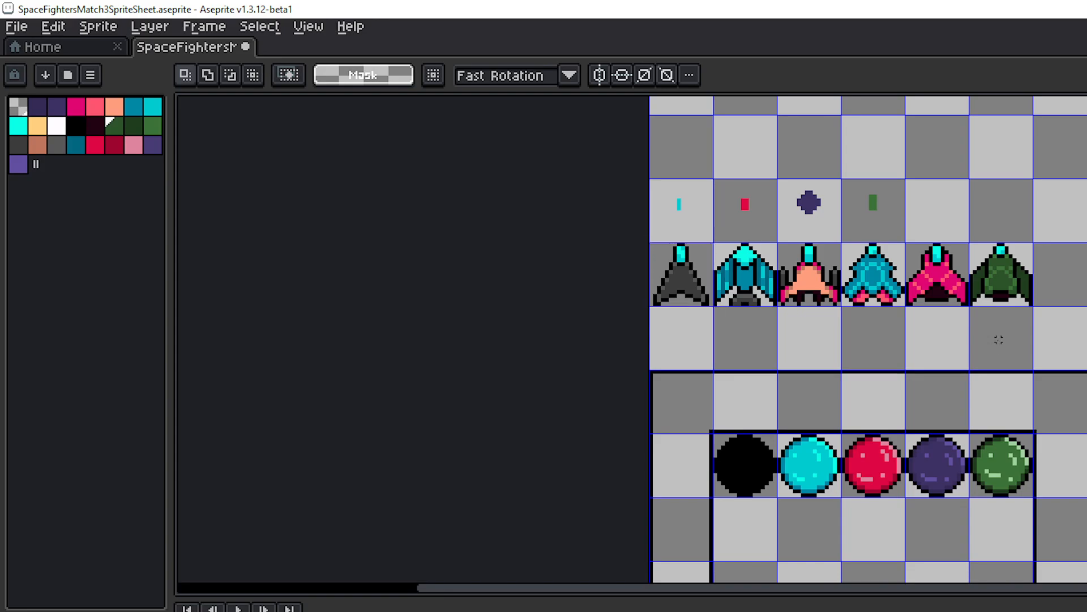
drag(974, 360, 884, 357)
scroll(889, 357, down, 2)
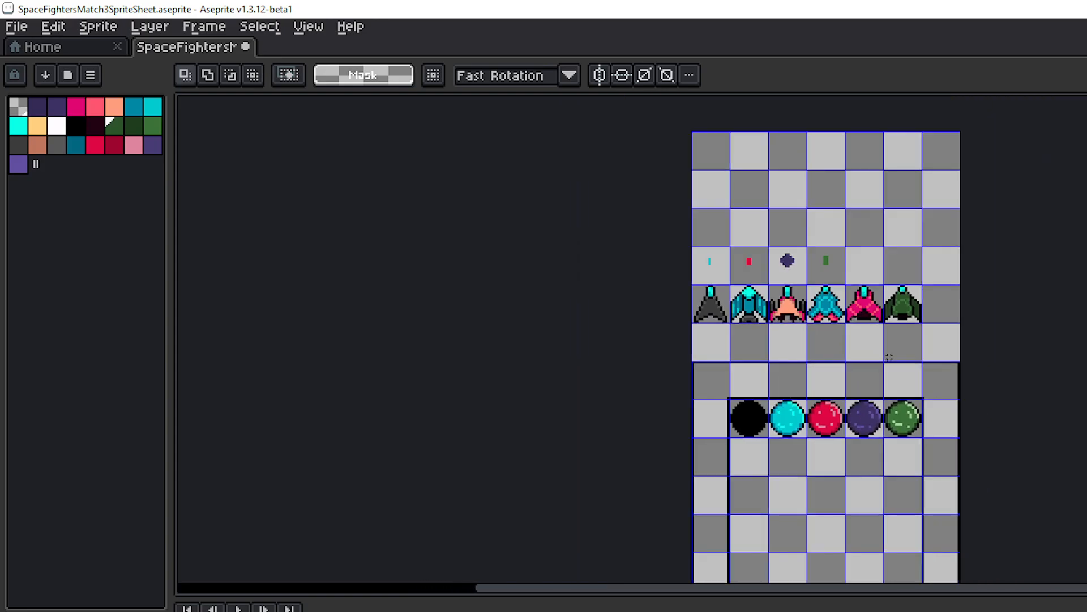
- Examine the match-3 board frame with its row of orbs and the empty cells below them
scroll(889, 357, up, 1)
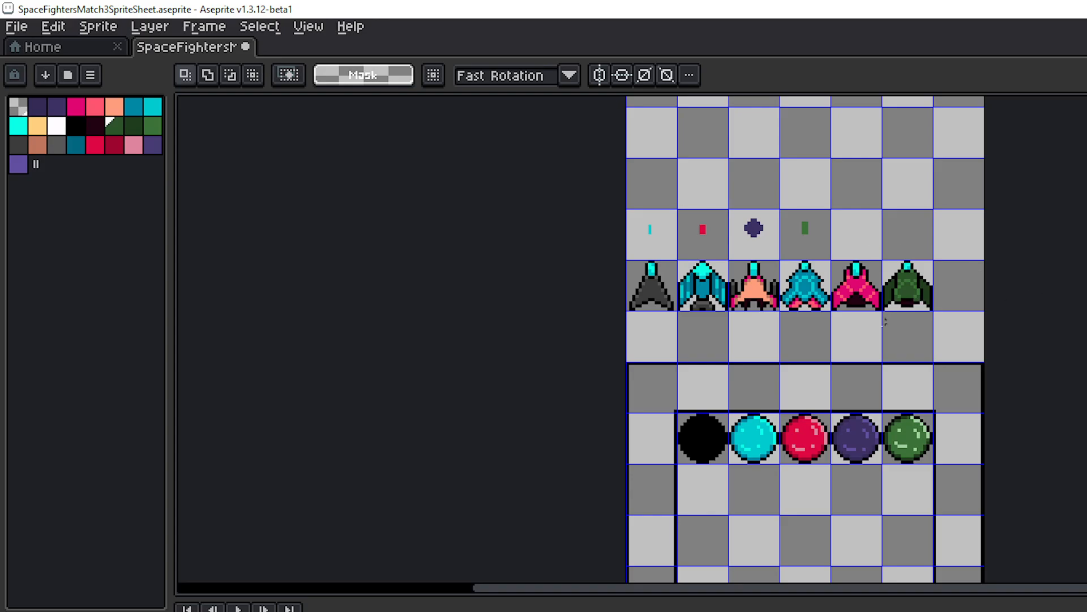
scroll(832, 362, up, 1)
drag(813, 356, 986, 165)
drag(992, 323, 994, 314)
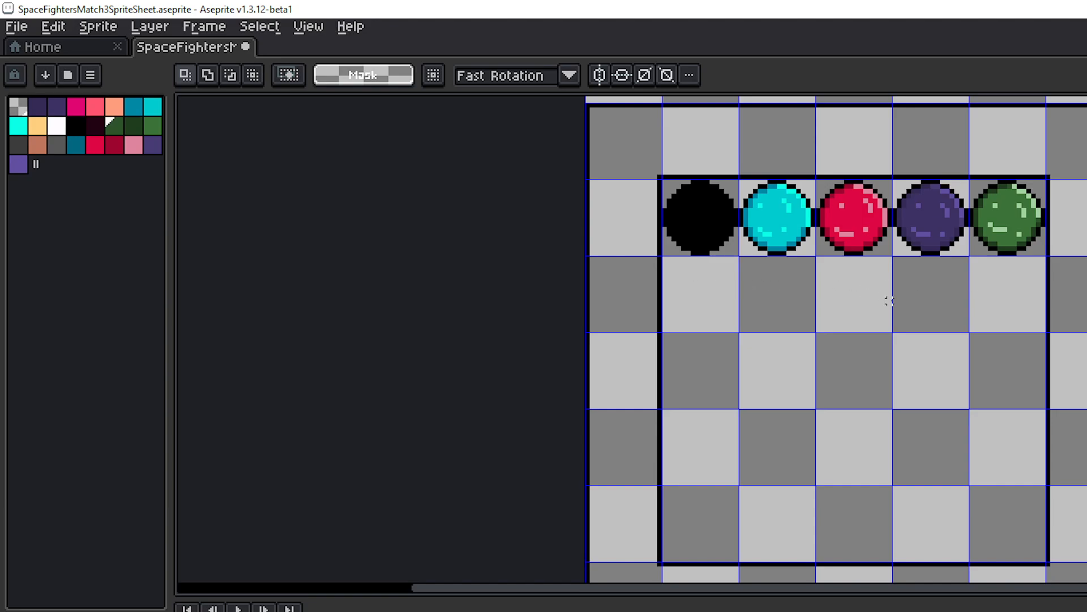
drag(890, 301, 956, 248)
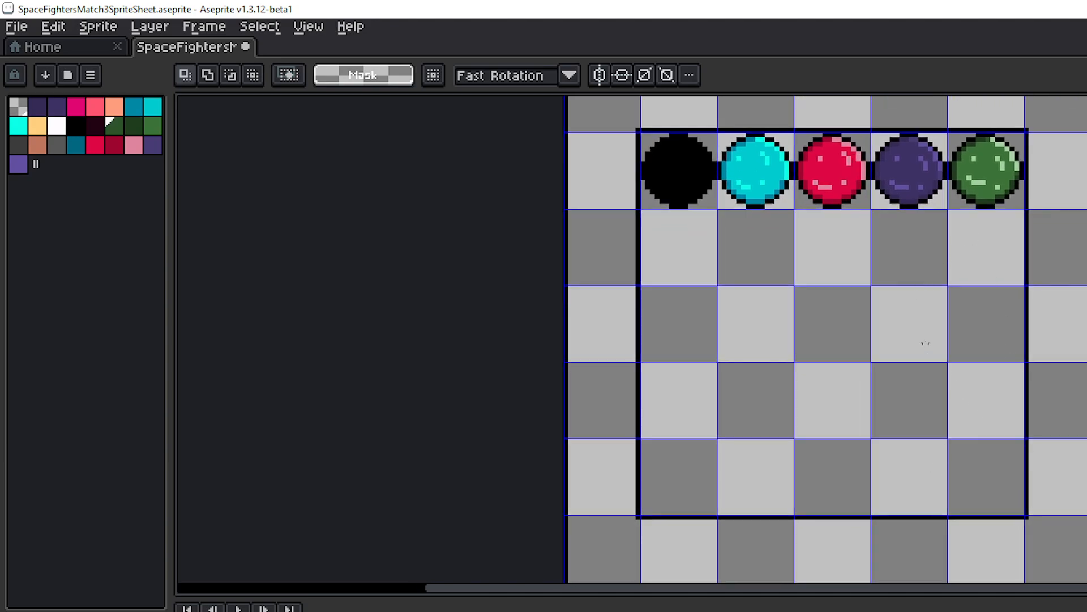
scroll(925, 342, down, 1)
drag(910, 315, 907, 436)
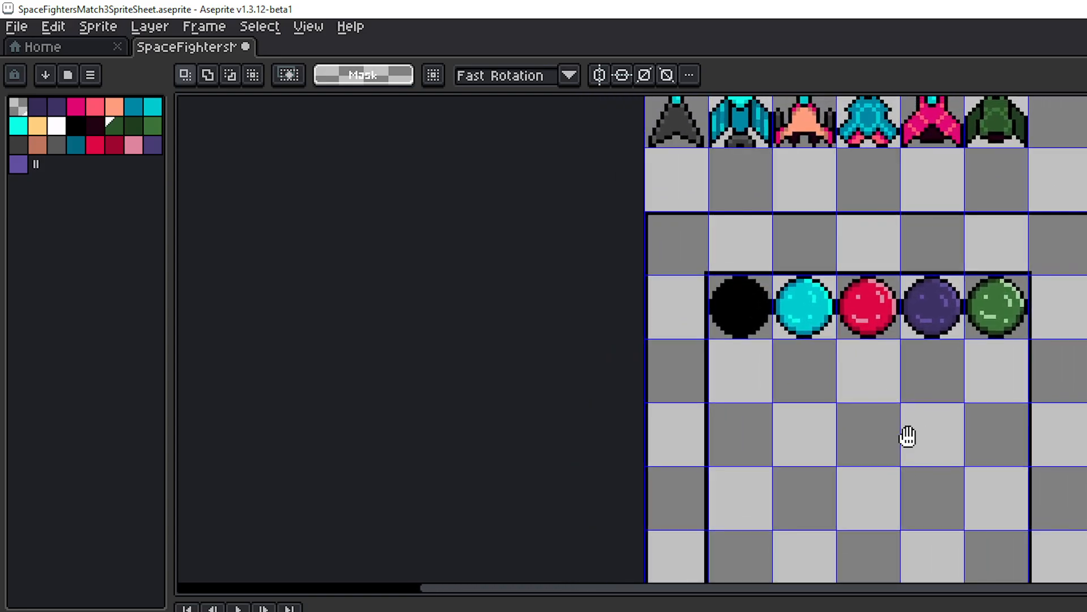
scroll(844, 388, down, 1)
scroll(855, 396, up, 1)
drag(854, 395, 885, 422)
drag(946, 256, 945, 336)
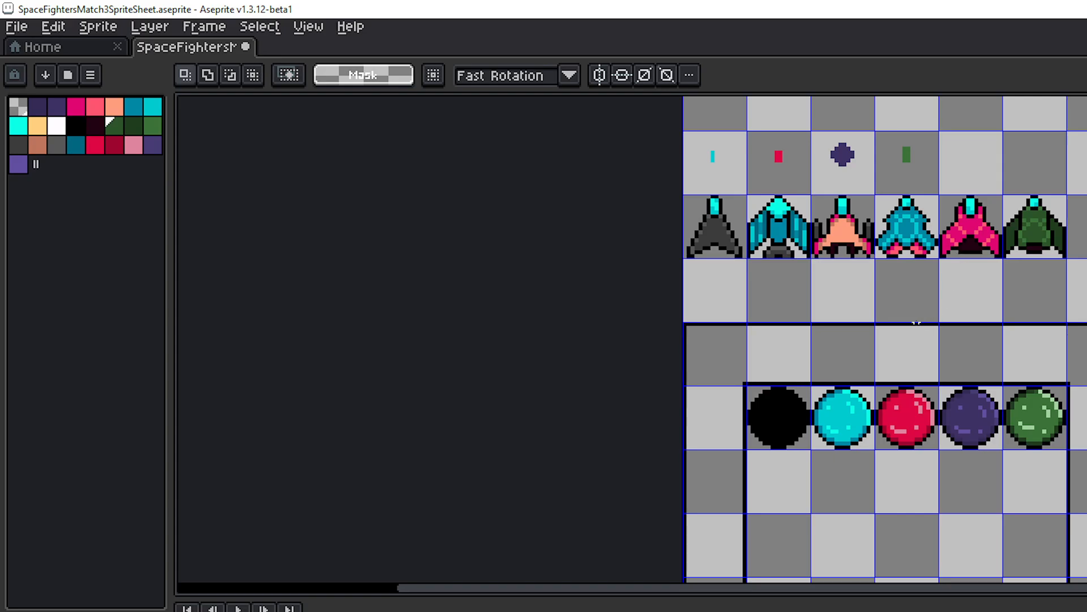
drag(917, 322, 838, 255)
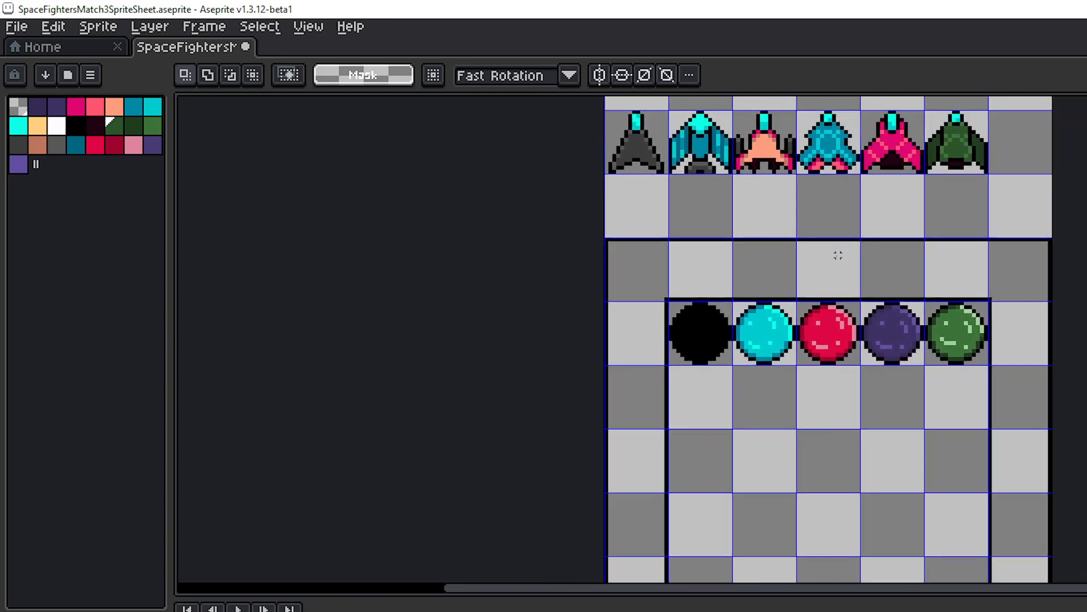
drag(817, 323, 848, 283)
- Try to fill the black circle at the start of the orb row with light orange, undo the fills, and activate the 1px pencil
scroll(750, 308, up, 2)
drag(772, 310, 831, 338)
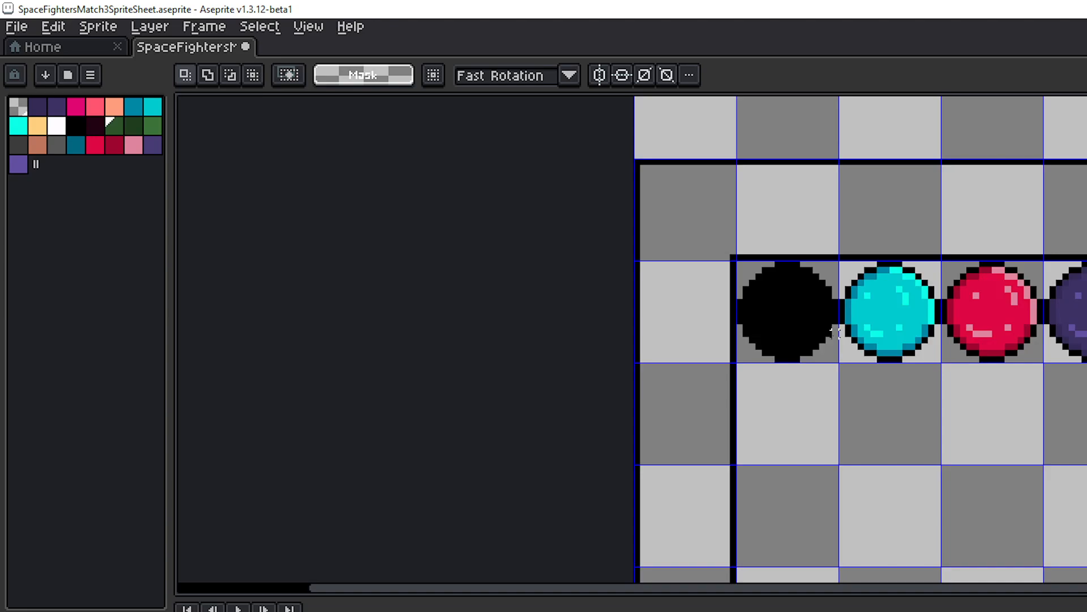
drag(879, 313, 837, 323)
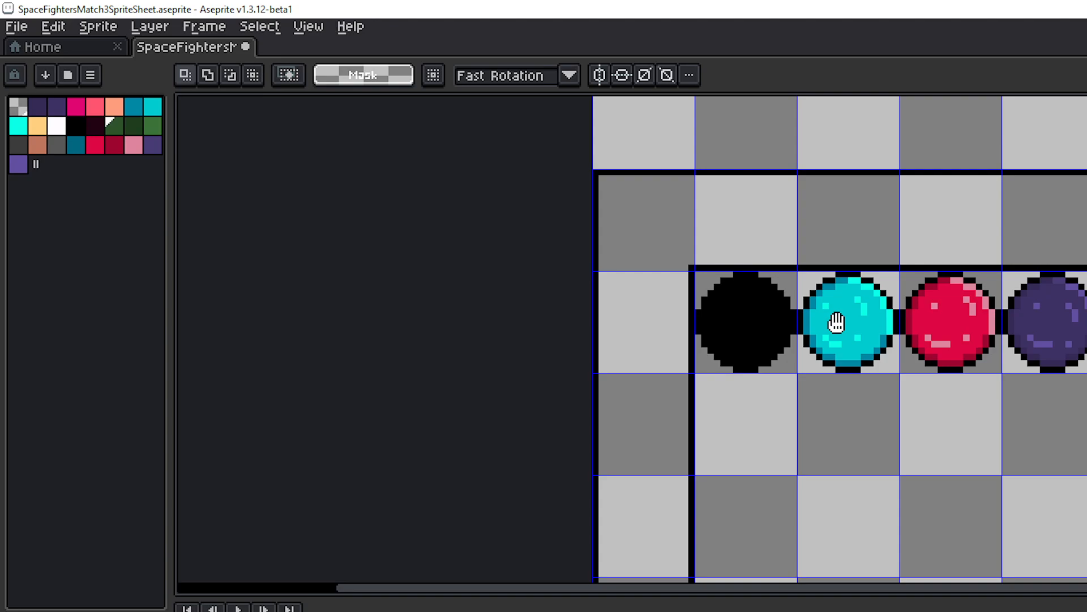
drag(836, 322, 861, 327)
scroll(844, 325, up, 1)
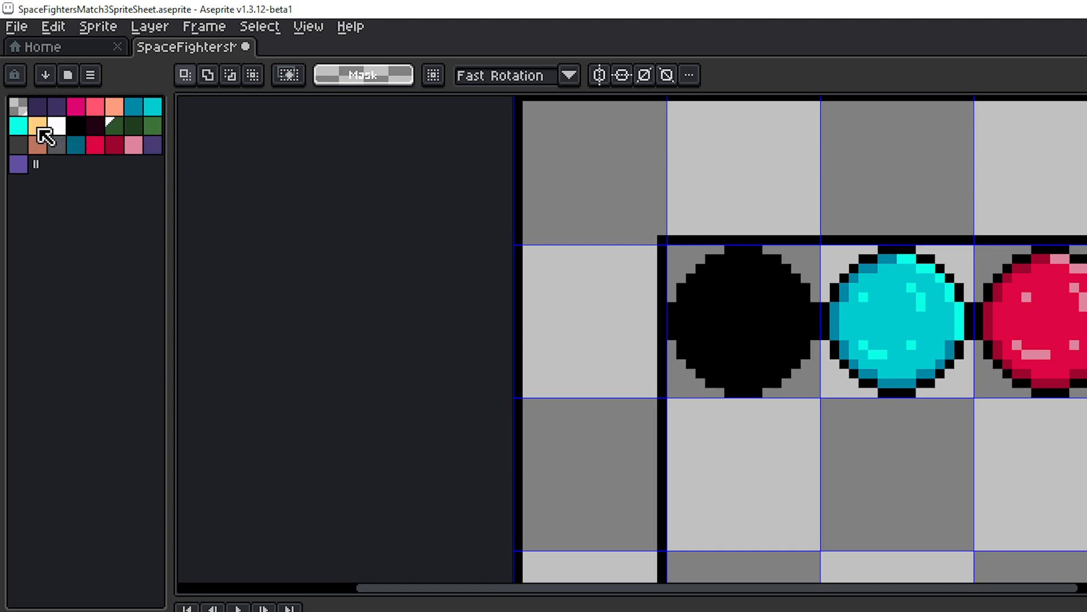
click(38, 126)
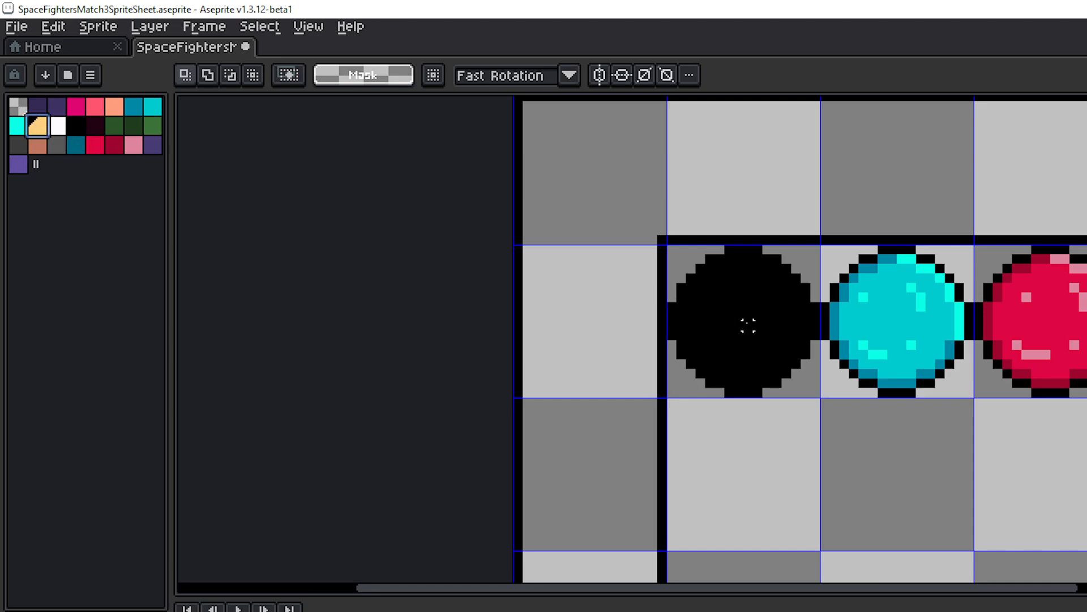
key(g)
scroll(748, 289, up, 2)
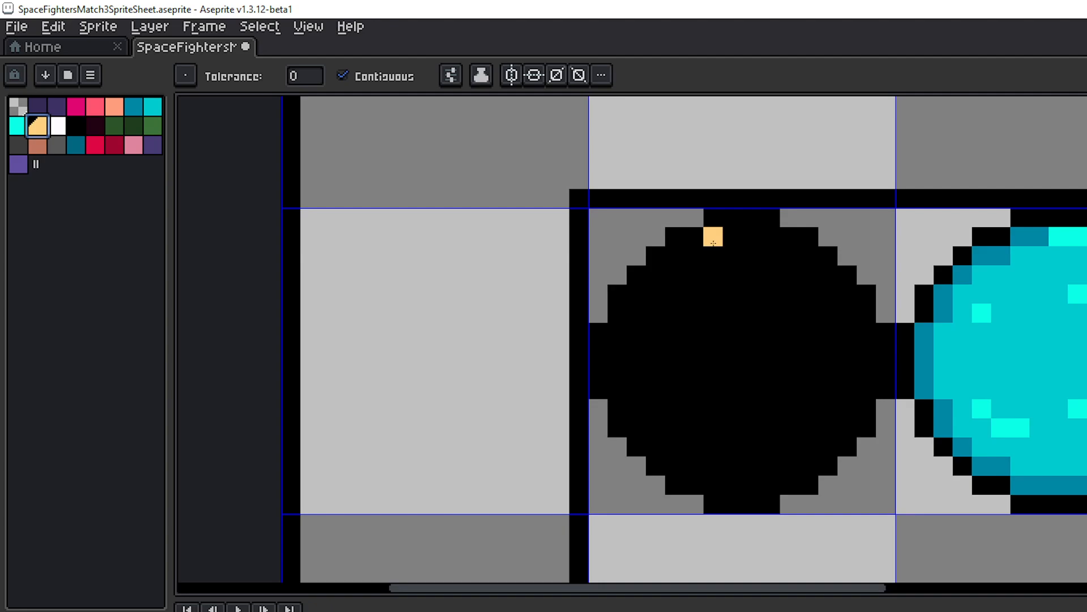
click(713, 243)
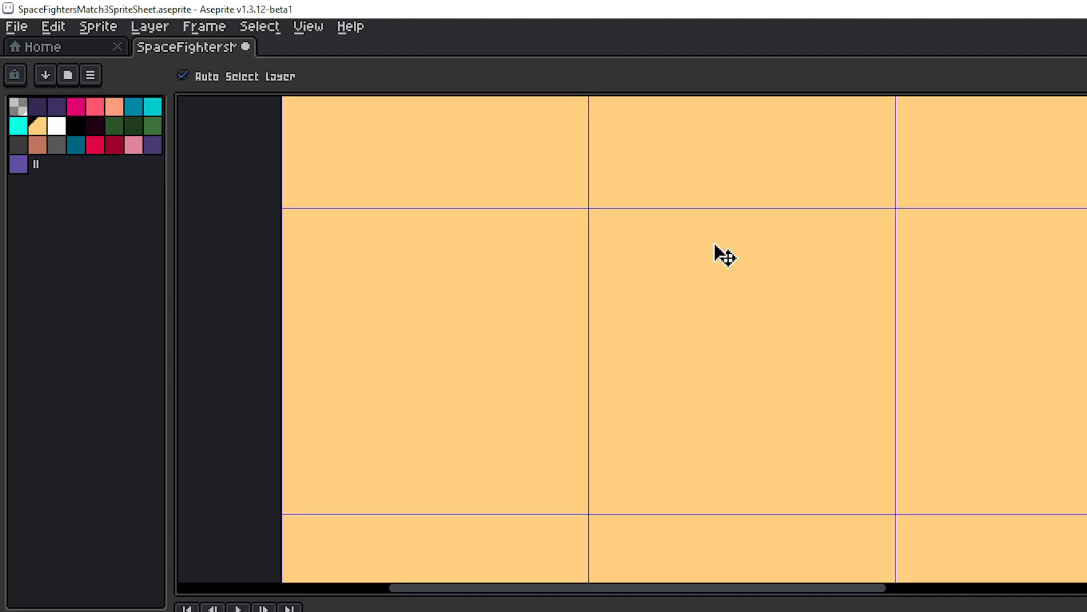
key(ctrl+z)
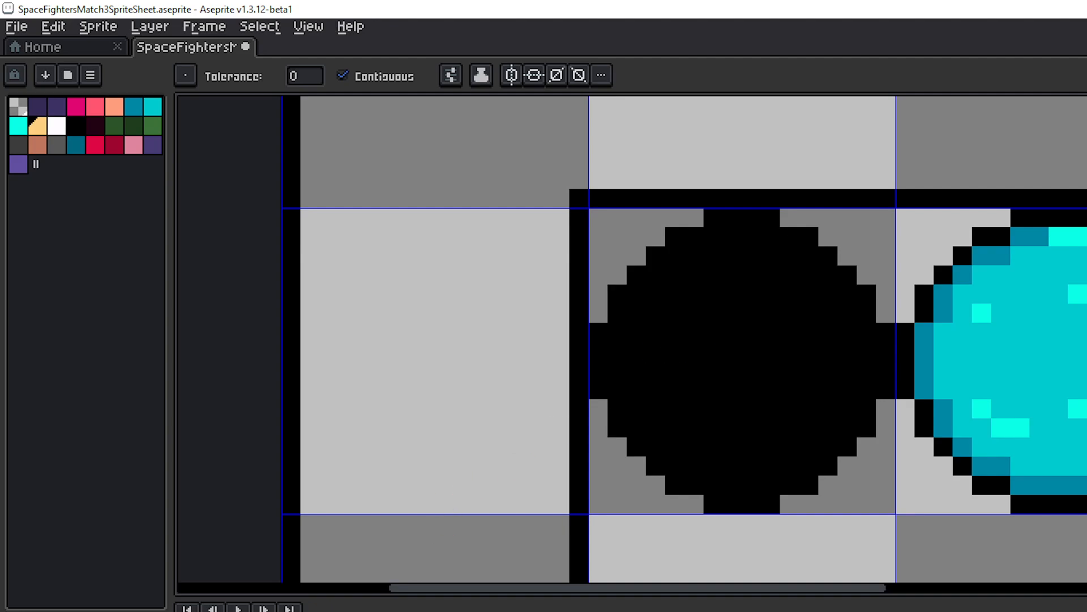
click(765, 377)
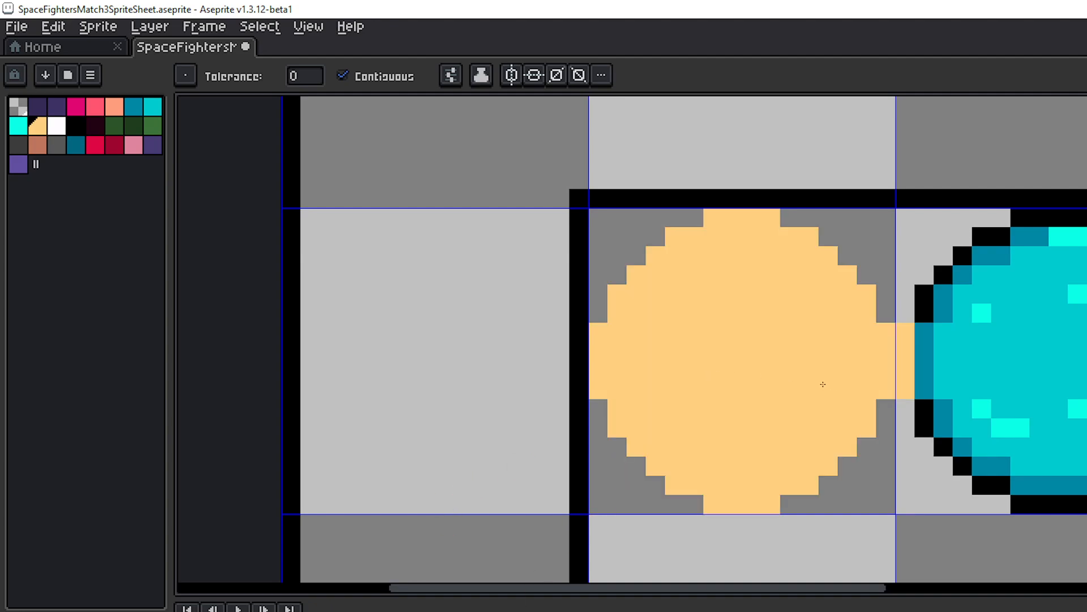
key(ctrl+z)
key(b)
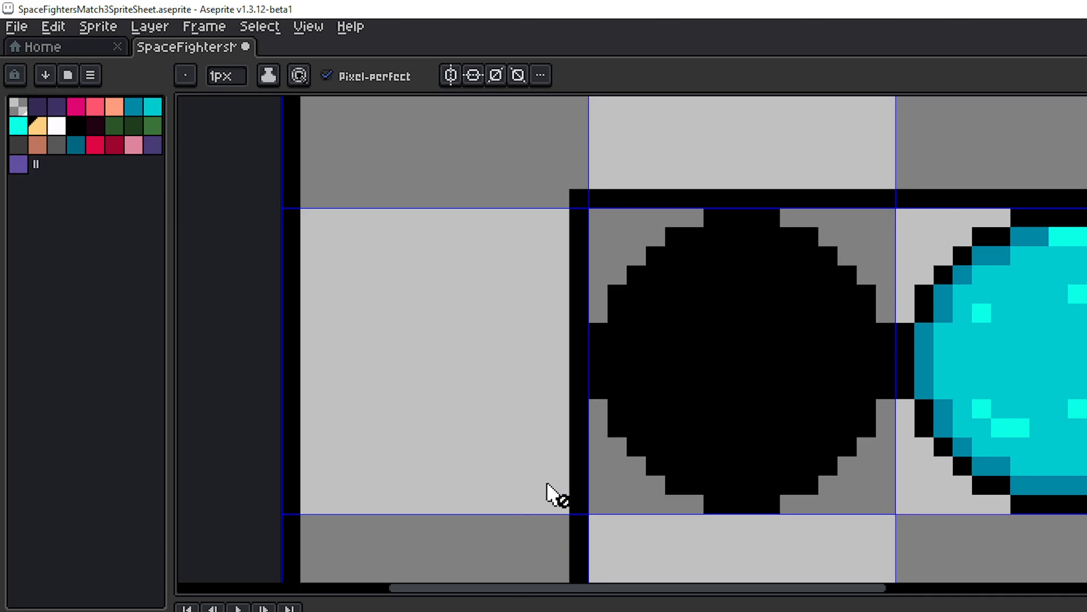
- Examine the black circle beside the cyan and red orbs, and the board frame around the whole row
scroll(552, 485, down, 3)
scroll(694, 460, down, 1)
mouse_move(661, 430)
mouse_down()
mouse_move(648, 282)
mouse_move(630, 396)
mouse_move(643, 502)
mouse_move(645, 425)
mouse_up()
scroll(621, 426, up, 1)
scroll(621, 426, up, 1)
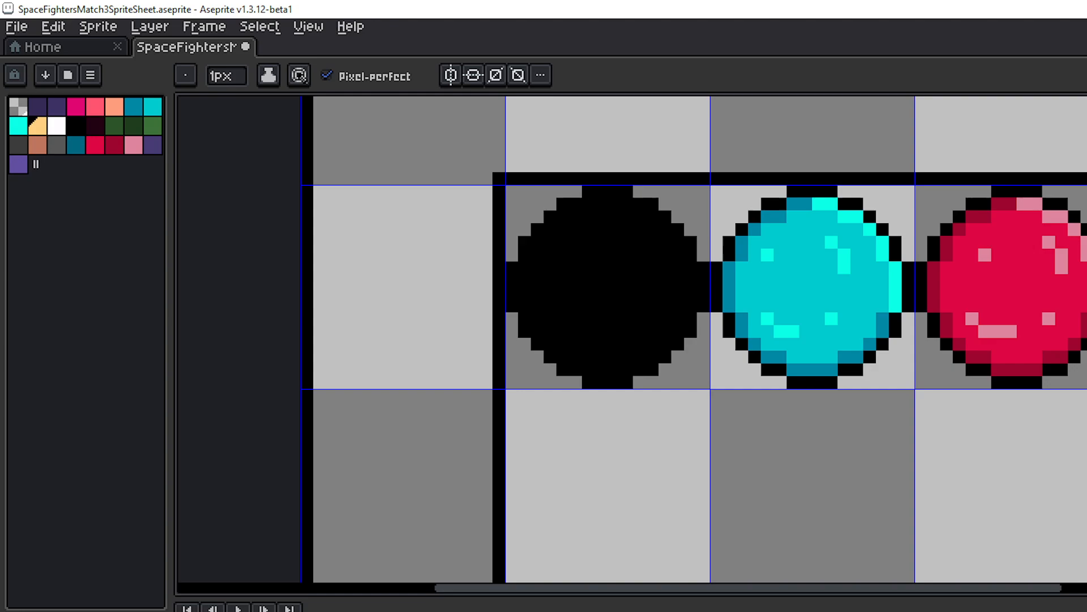
drag(550, 518, 583, 562)
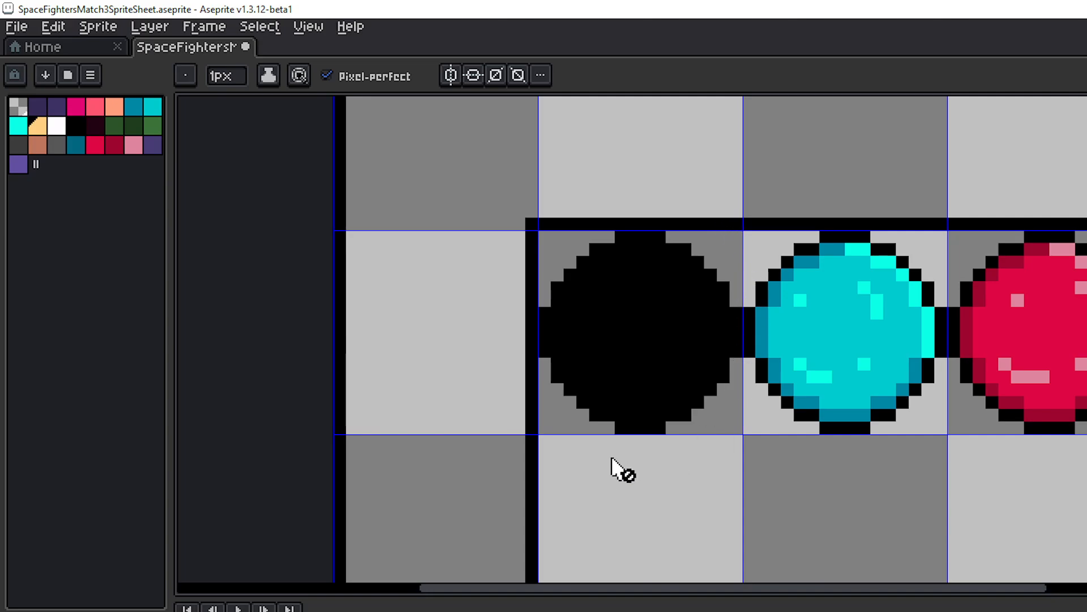
scroll(693, 497, down, 3)
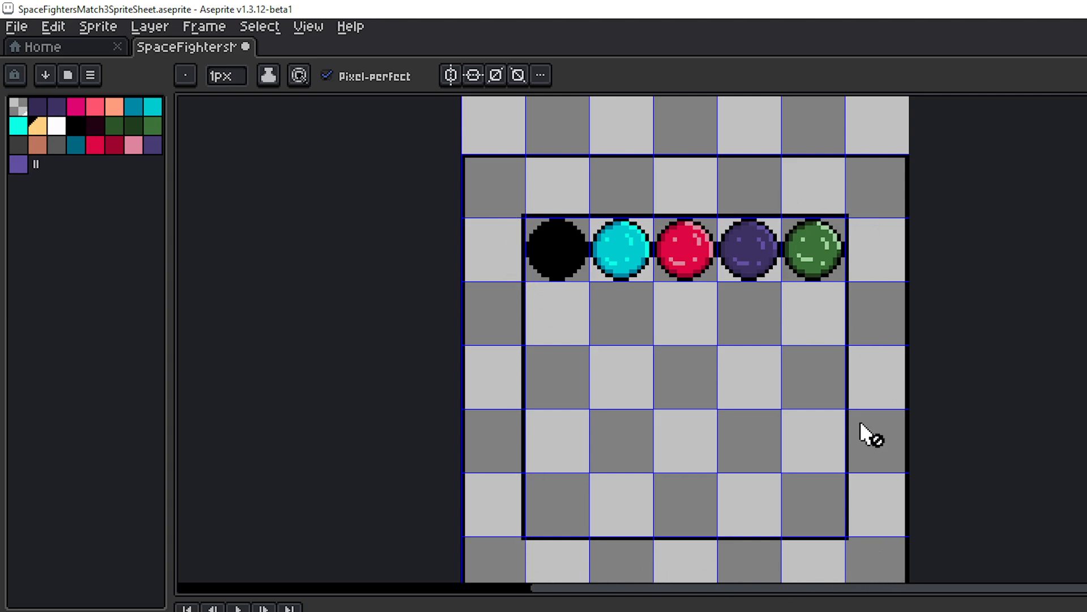
- Compare the black circle with the shaded cyan, red, purple and green orbs, up close and across the row
scroll(702, 509, down, 2)
scroll(692, 479, up, 1)
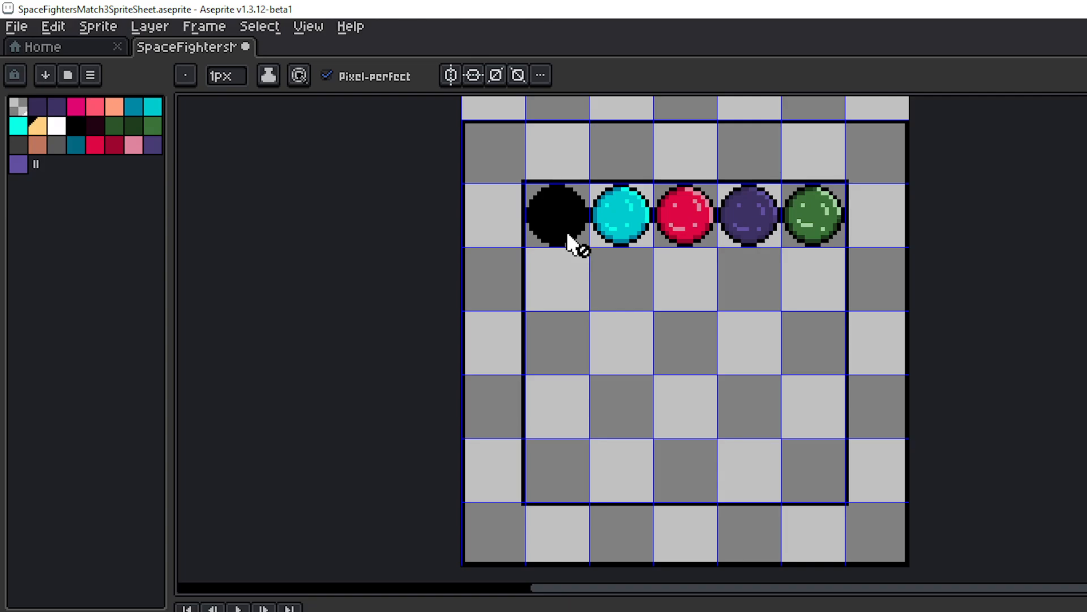
scroll(572, 241, up, 3)
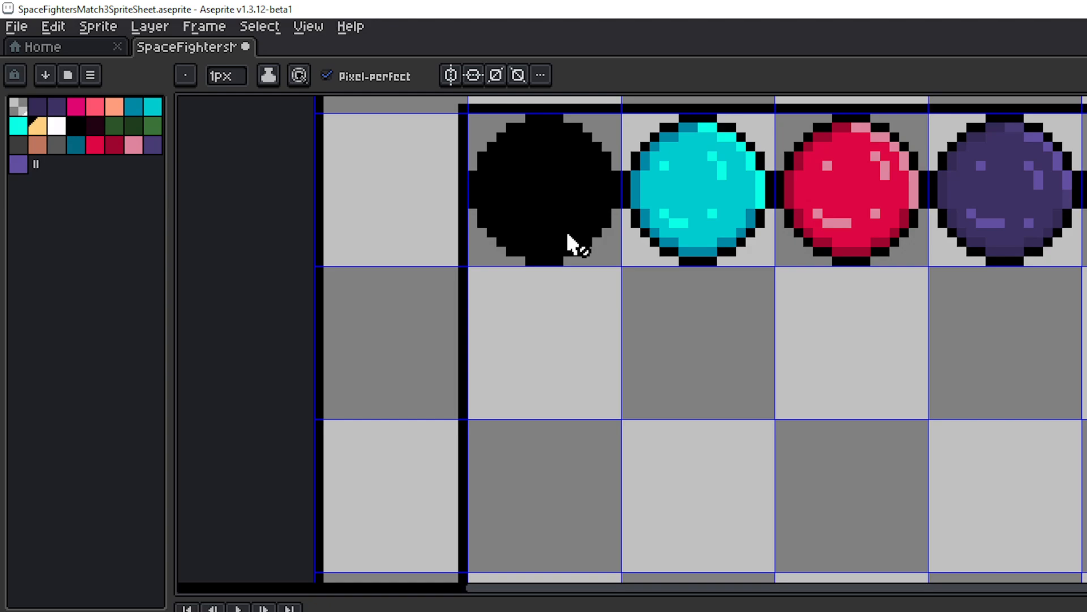
drag(573, 243, 629, 405)
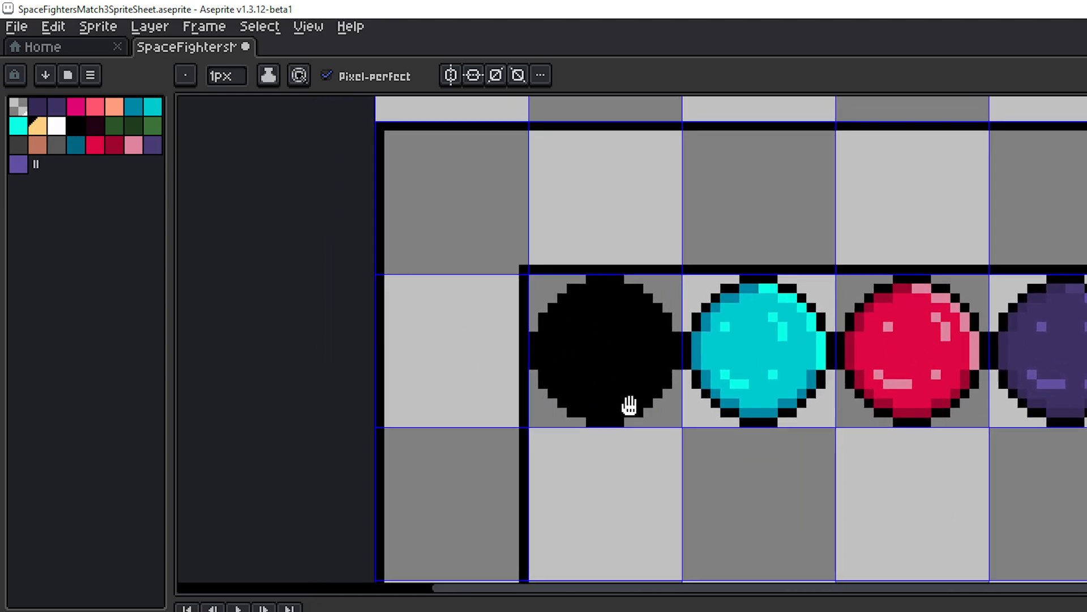
scroll(616, 356, up, 1)
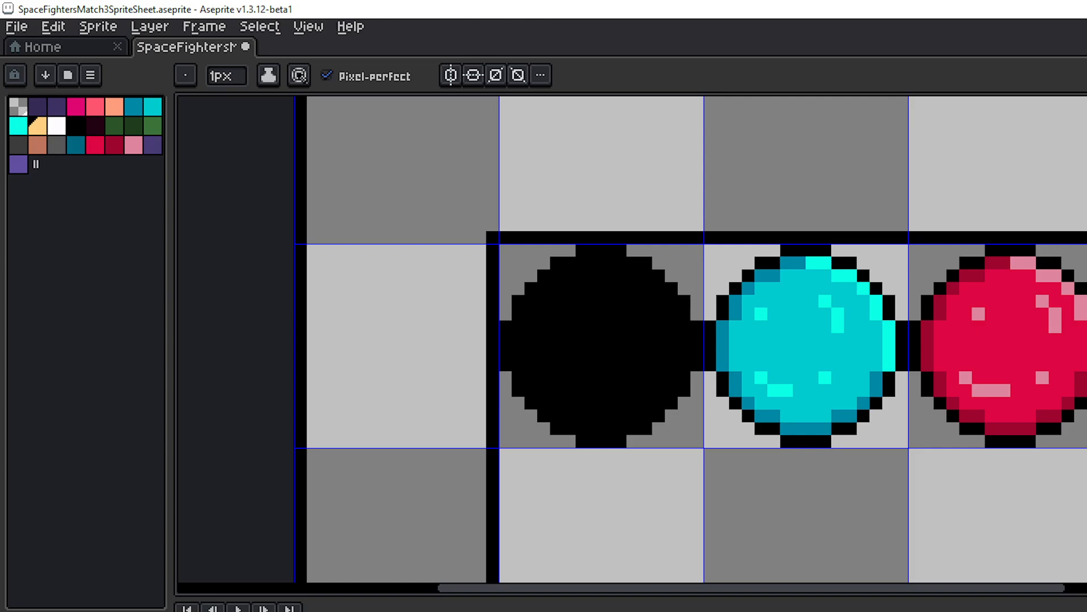
scroll(659, 556, down, 3)
drag(699, 560, 551, 375)
scroll(607, 413, up, 3)
scroll(606, 413, down, 2)
drag(707, 457, 605, 327)
drag(614, 414, 646, 486)
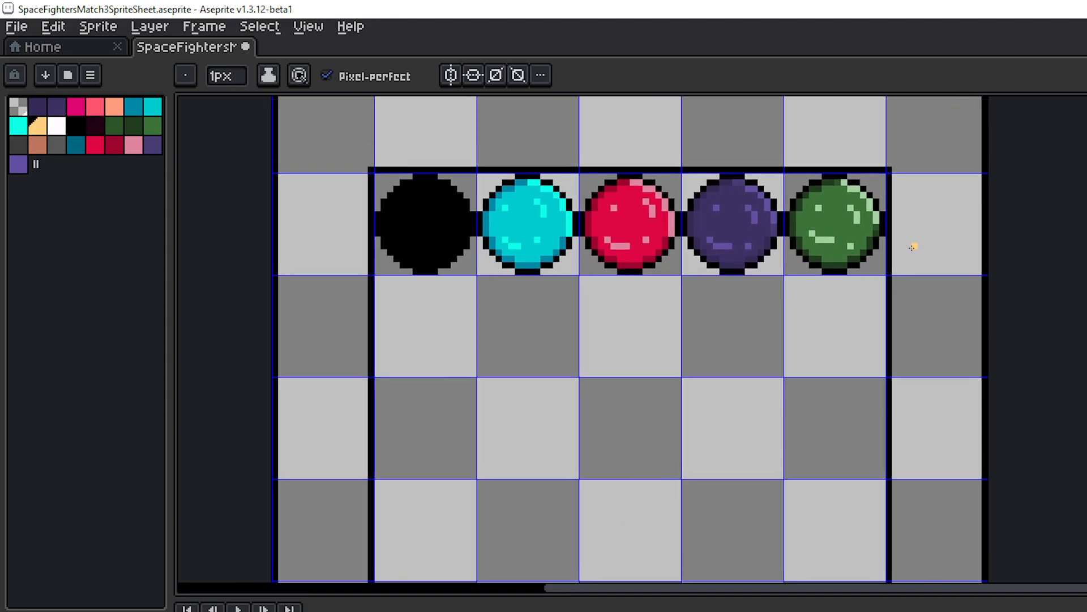
- Examine the empty board cells below the orbs, and the whole board frame together with the spaceships and projectiles above it
drag(913, 246, 936, 358)
drag(509, 449, 632, 305)
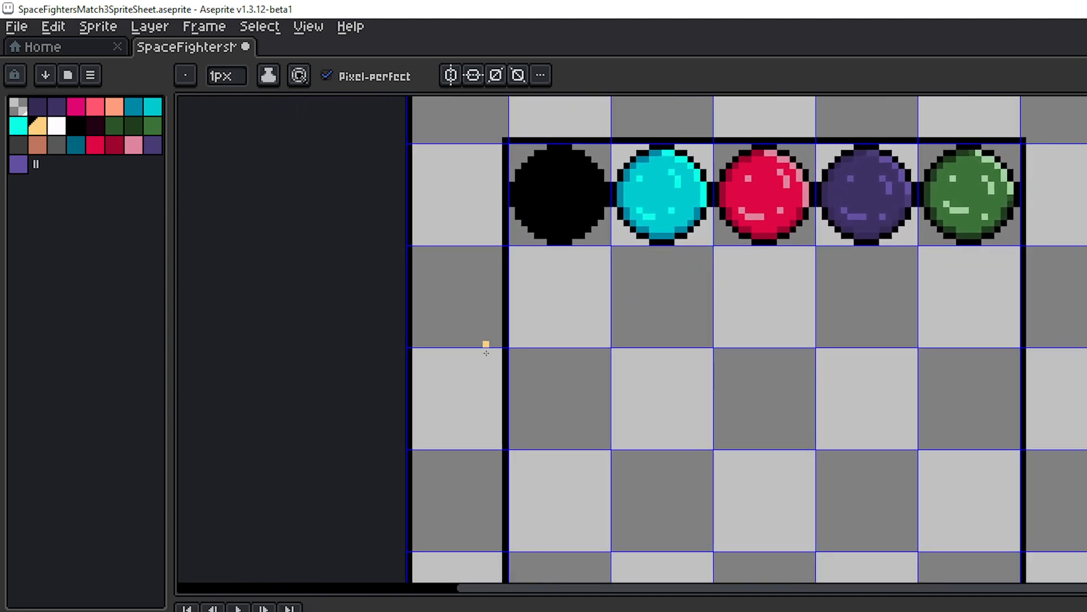
drag(747, 459, 727, 357)
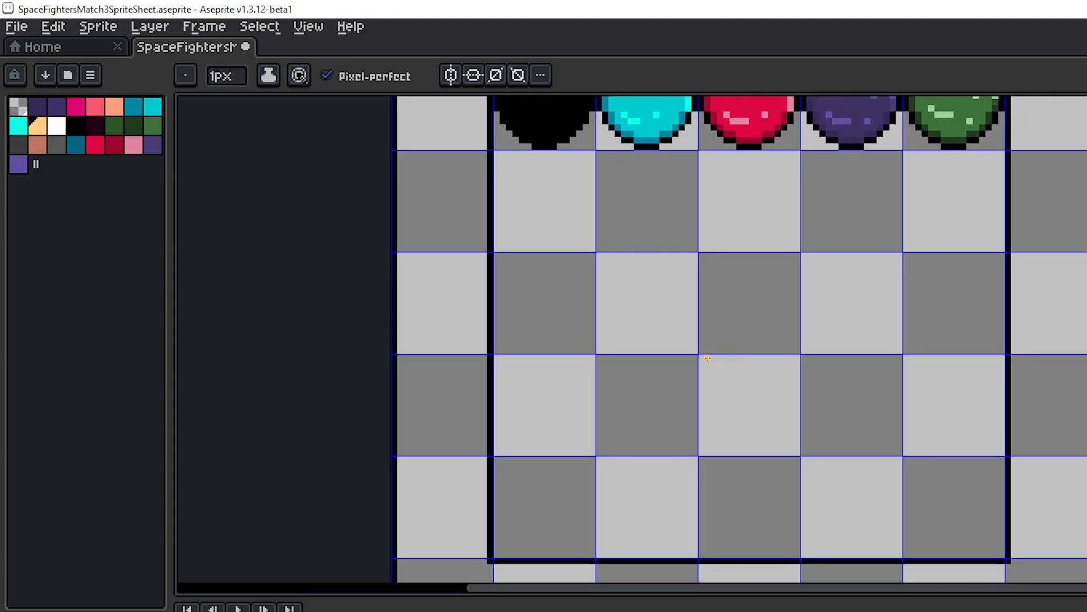
scroll(728, 358, down, 2)
drag(701, 321, 725, 499)
scroll(708, 435, down, 2)
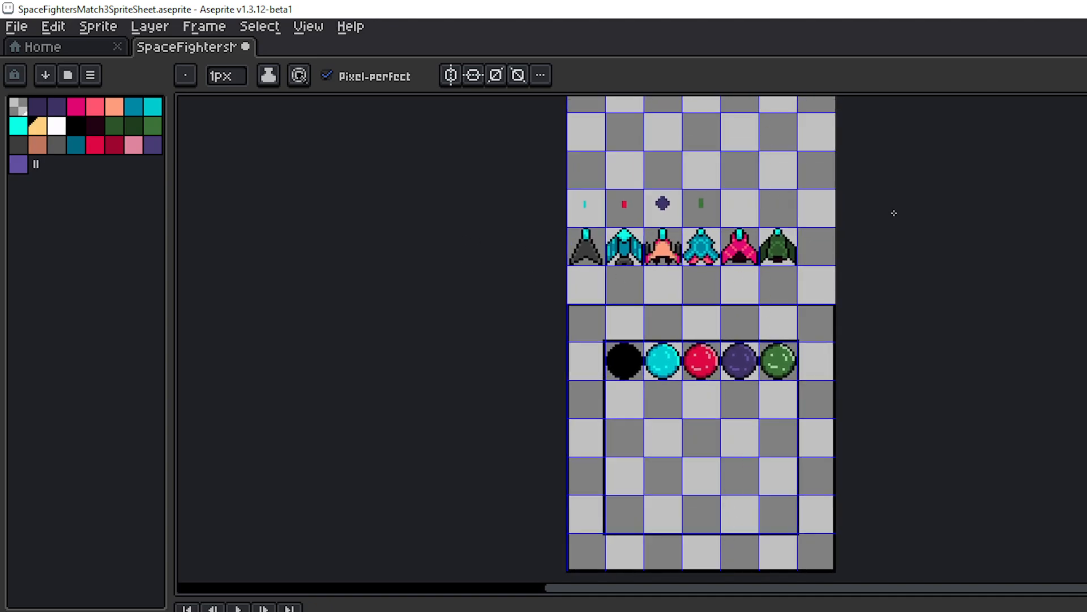
drag(702, 445, 698, 393)
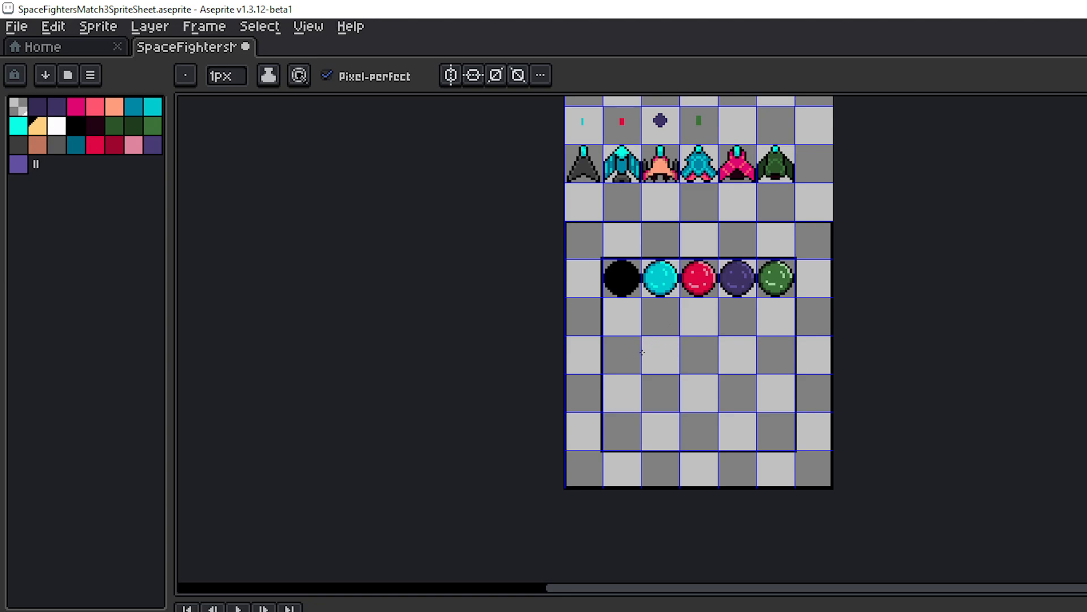
drag(642, 352, 628, 421)
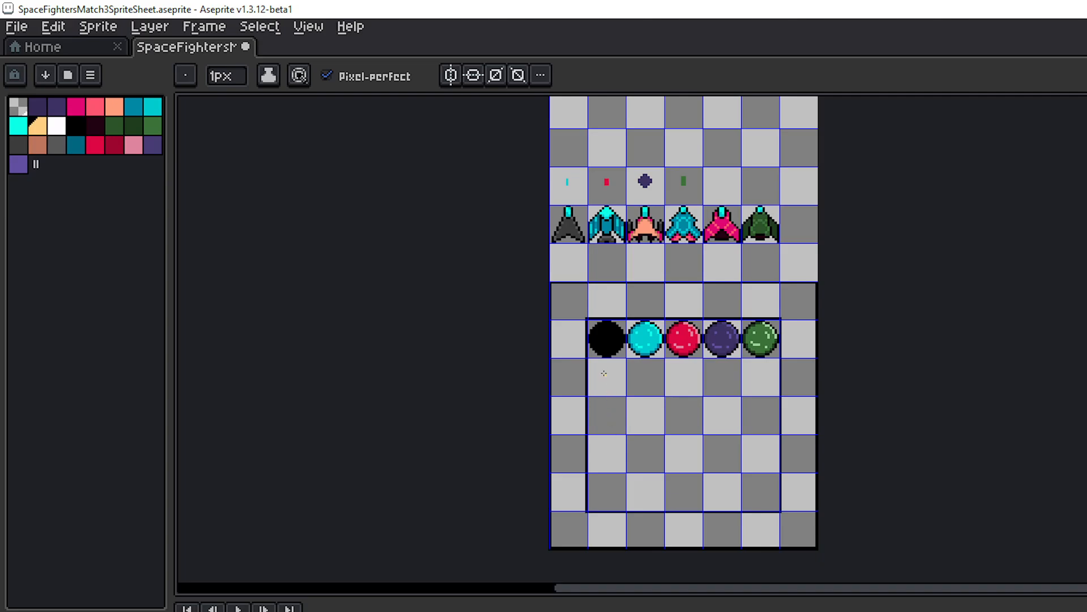
- Trace a light orange 1px ring just inside the black circle's edge, along its lower-right, right, upper and left sides
scroll(608, 340, up, 4)
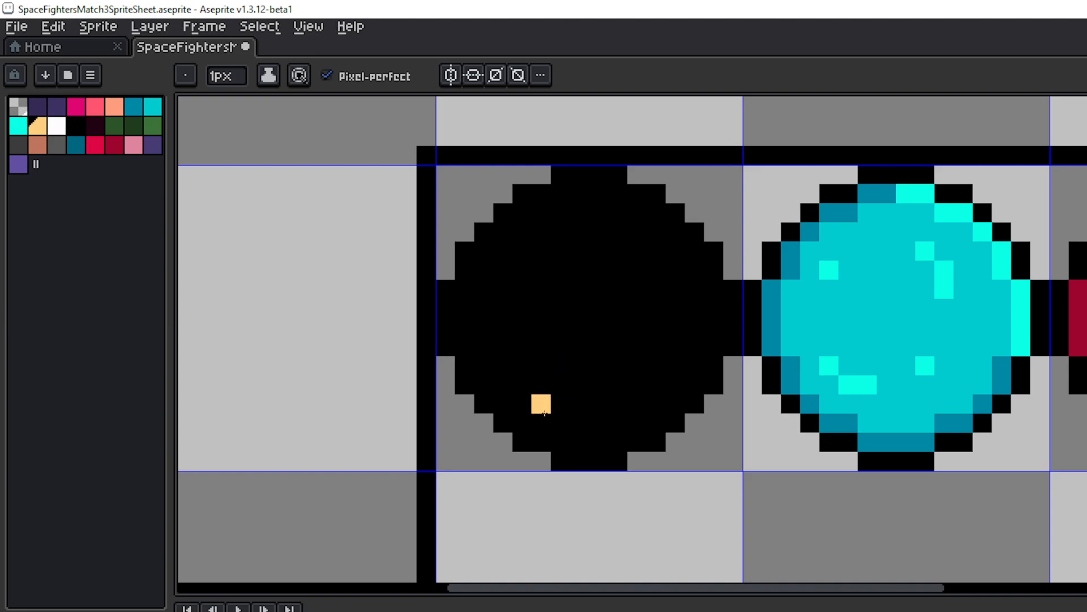
mouse_move(555, 440)
mouse_down()
mouse_move(618, 442)
mouse_move(642, 418)
mouse_move(657, 423)
mouse_move(706, 372)
mouse_up()
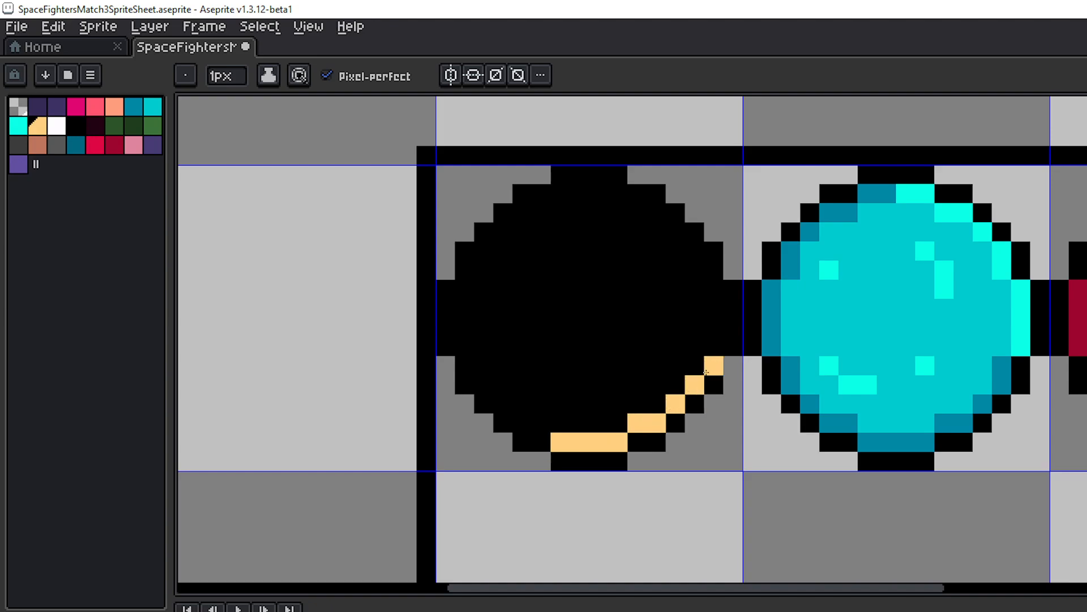
key(ctrl+z)
click(714, 334)
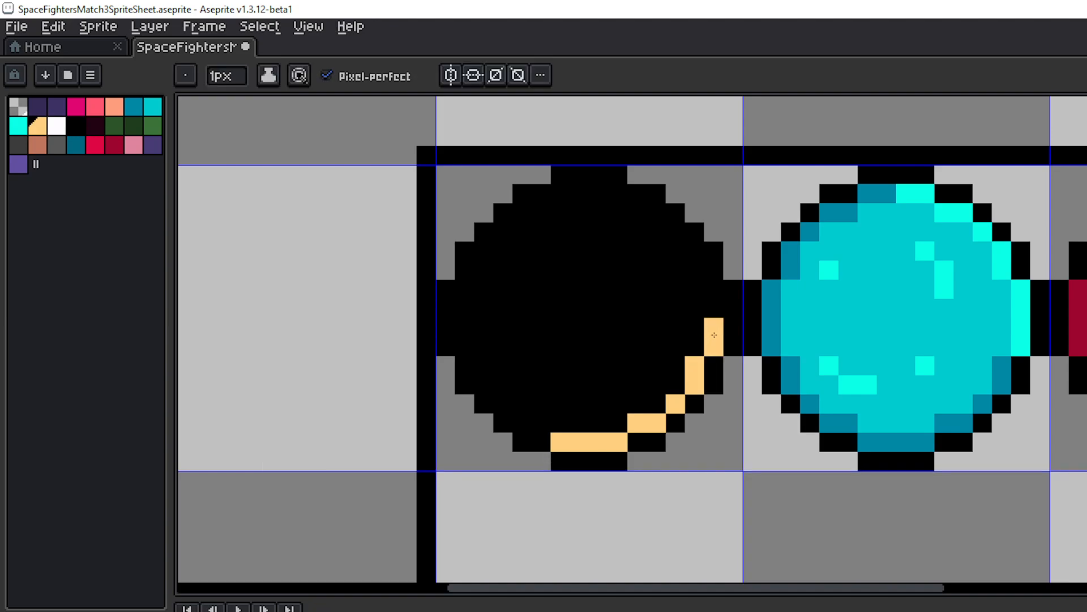
mouse_move(716, 330)
mouse_down()
mouse_move(714, 271)
mouse_move(698, 270)
mouse_move(676, 232)
mouse_move(620, 195)
mouse_move(631, 206)
mouse_move(557, 193)
mouse_move(502, 225)
mouse_move(484, 252)
mouse_move(465, 308)
mouse_move(475, 340)
mouse_up()
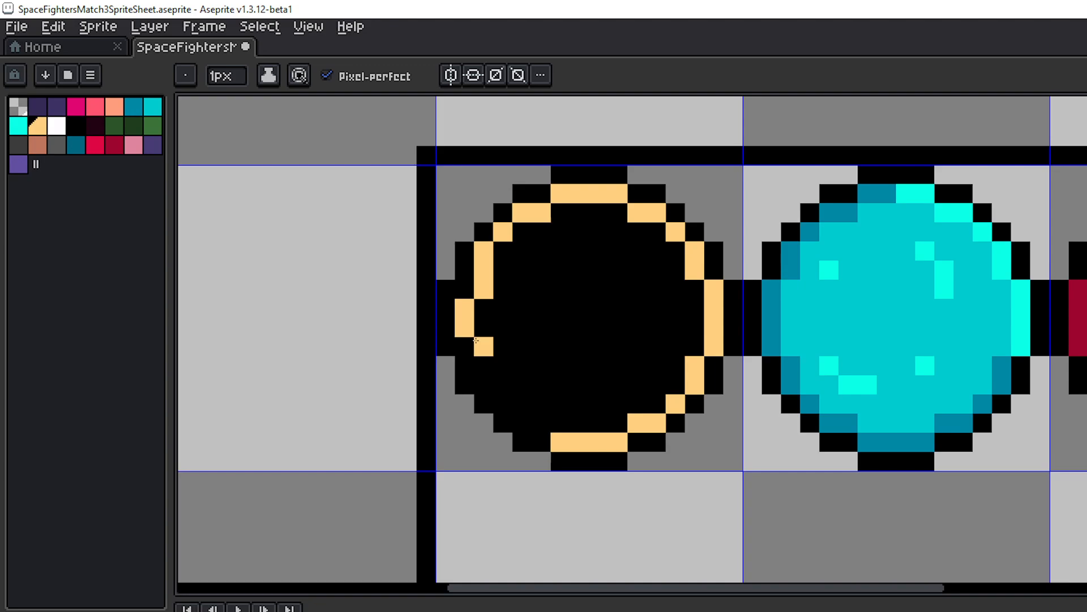
click(473, 346)
click(466, 289)
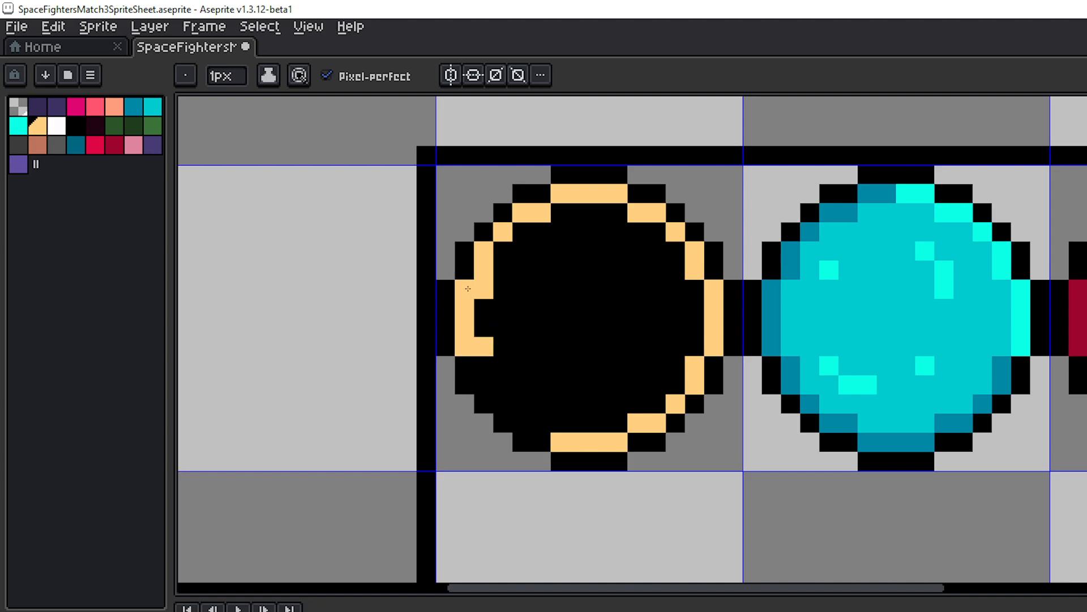
- Close the light orange ring along the circle's lower-left edge and fill its interior with the same light orange
click(479, 357)
click(484, 384)
click(504, 403)
click(514, 402)
drag(512, 400, 540, 427)
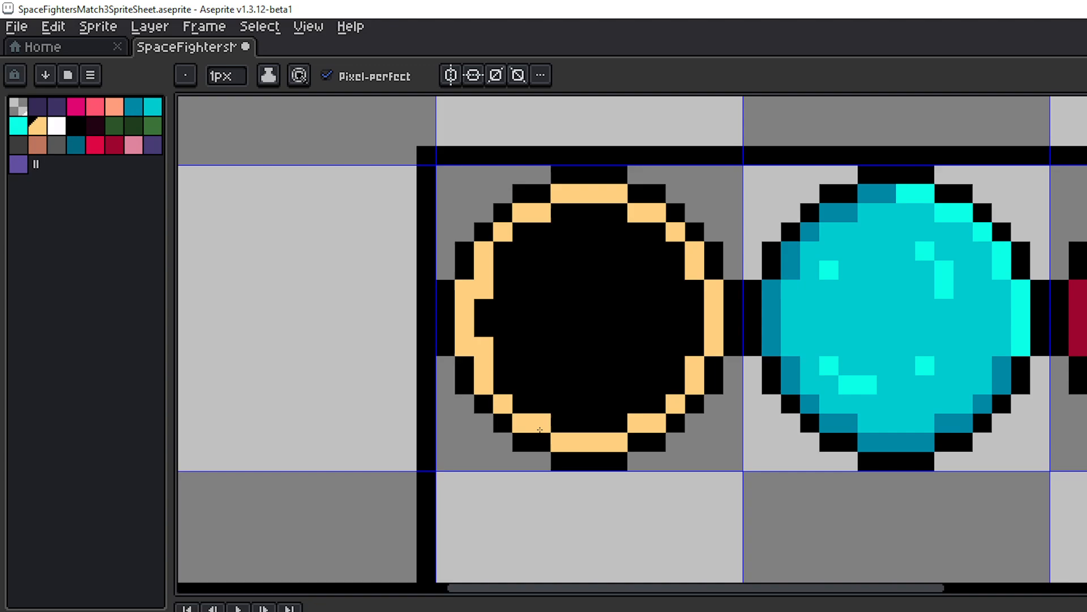
key(g)
click(578, 357)
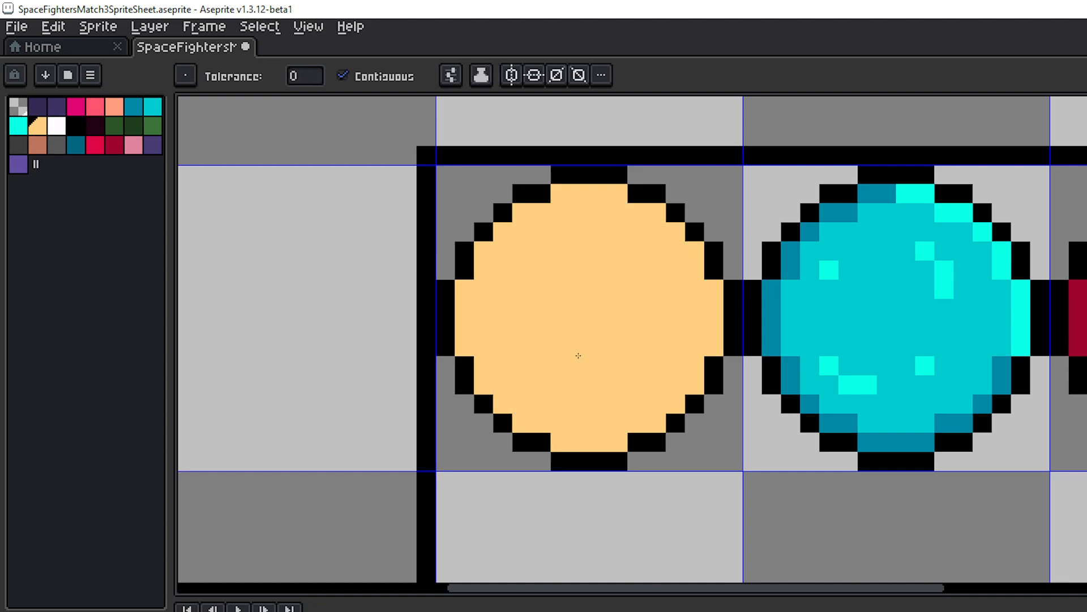
- Shade the orange orb's left and bottom inner edge with a 1px salmon line, from the top centre round to the lower right
key(b)
click(116, 109)
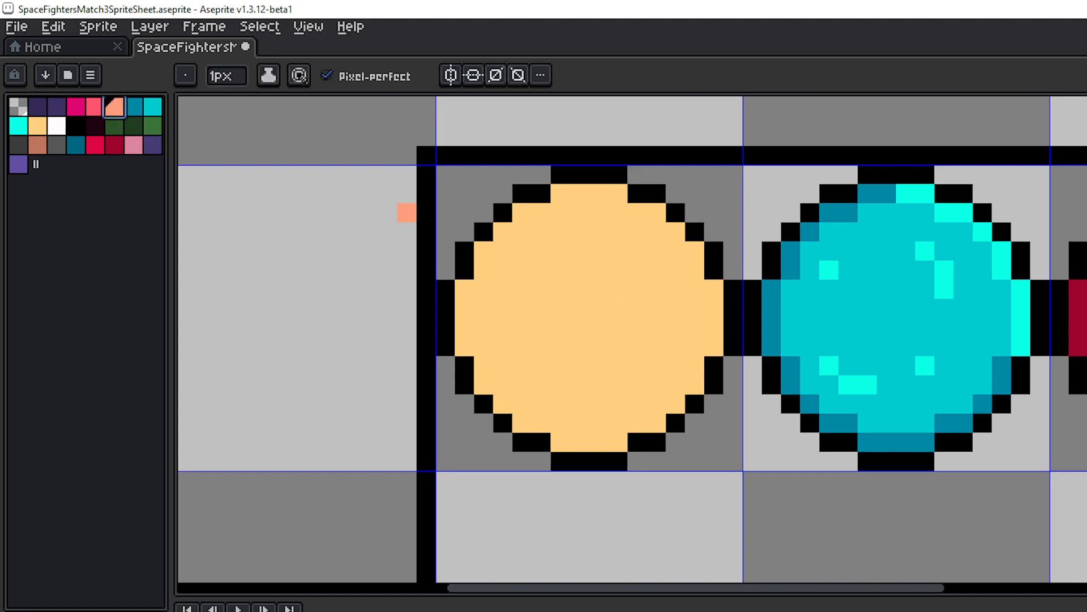
mouse_move(559, 248)
mouse_down()
mouse_move(568, 294)
mouse_move(634, 337)
mouse_move(674, 303)
mouse_up()
scroll(693, 247, up, 1)
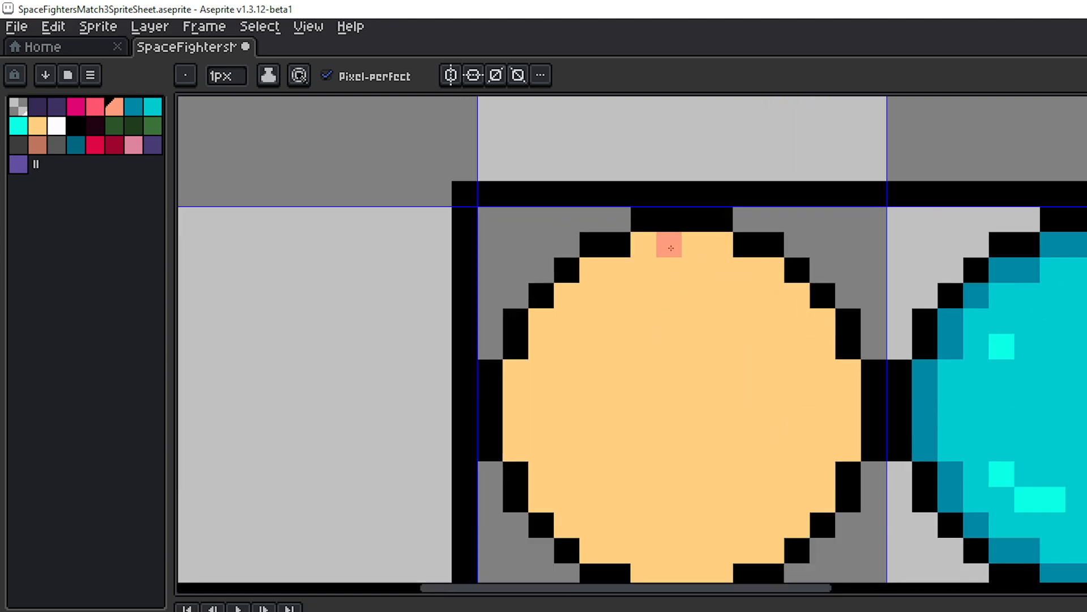
mouse_move(673, 248)
mouse_down()
mouse_move(644, 245)
mouse_move(621, 271)
mouse_move(592, 271)
mouse_move(566, 295)
mouse_move(515, 398)
mouse_move(516, 448)
mouse_up()
drag(601, 462, 537, 373)
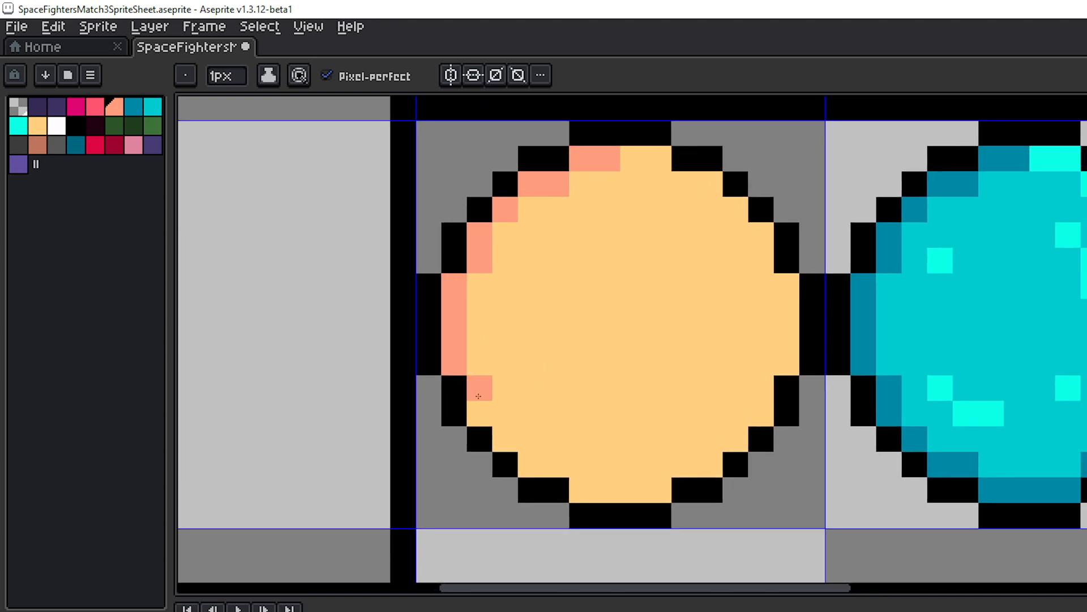
mouse_move(478, 396)
mouse_down()
mouse_move(502, 433)
mouse_move(533, 447)
mouse_move(528, 460)
mouse_move(576, 481)
mouse_move(648, 484)
mouse_move(703, 460)
mouse_move(756, 382)
mouse_move(777, 372)
mouse_up()
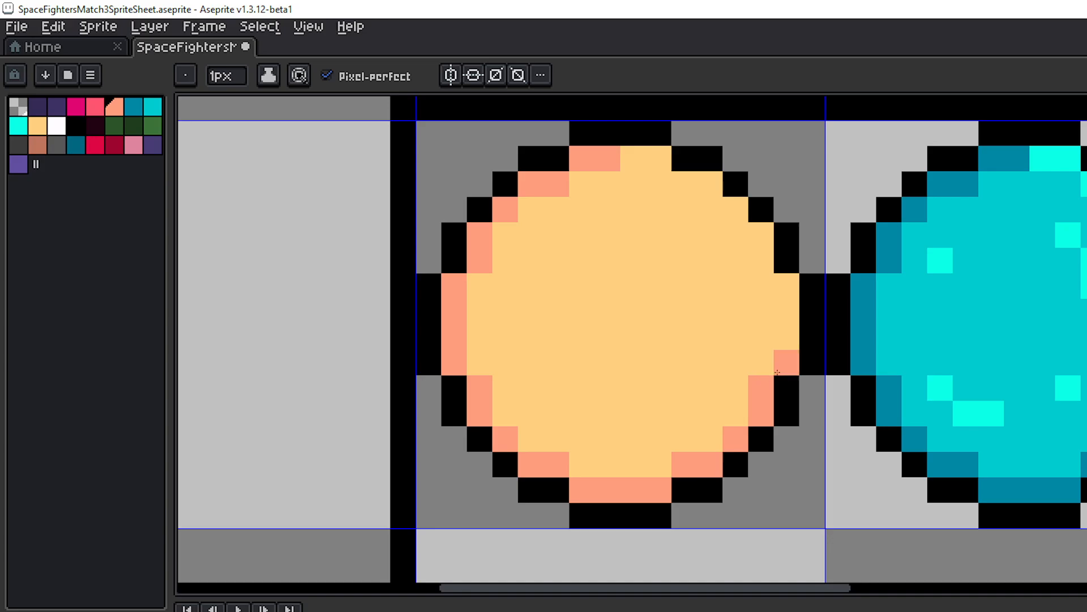
- Compare the orange orb's salmon shading with the highlights on the other orbs and the spaceships' colours
drag(748, 337, 647, 386)
scroll(524, 295, down, 4)
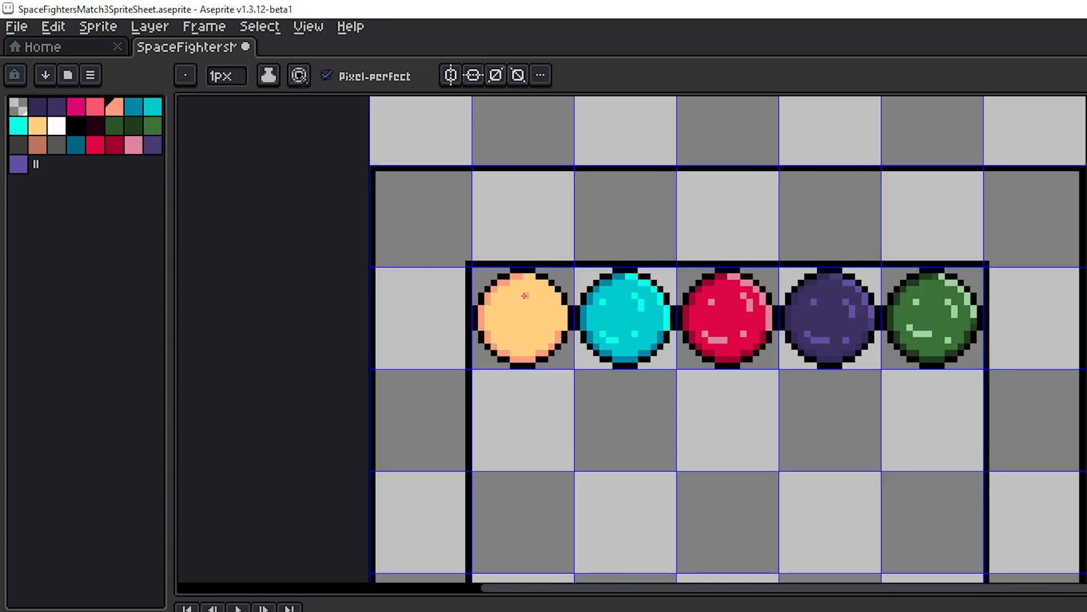
drag(858, 357, 821, 474)
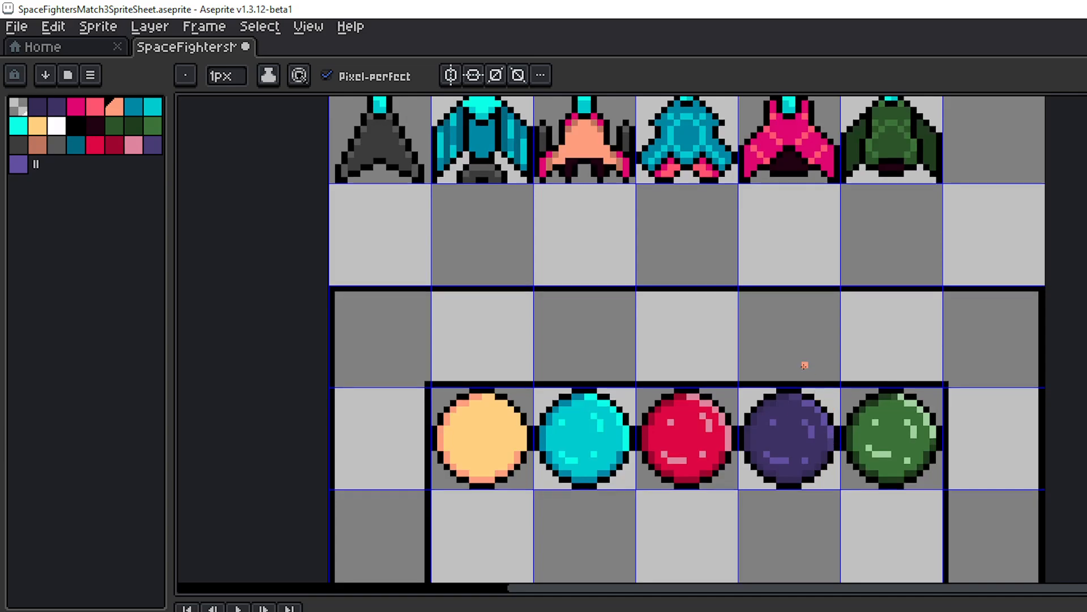
scroll(472, 406, up, 2)
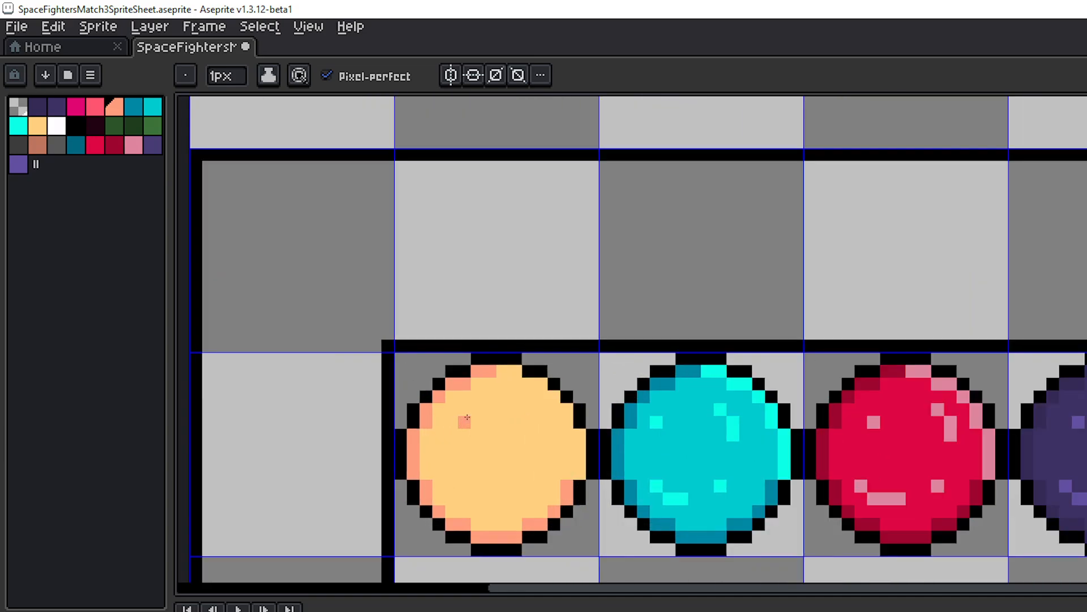
scroll(503, 424, up, 3)
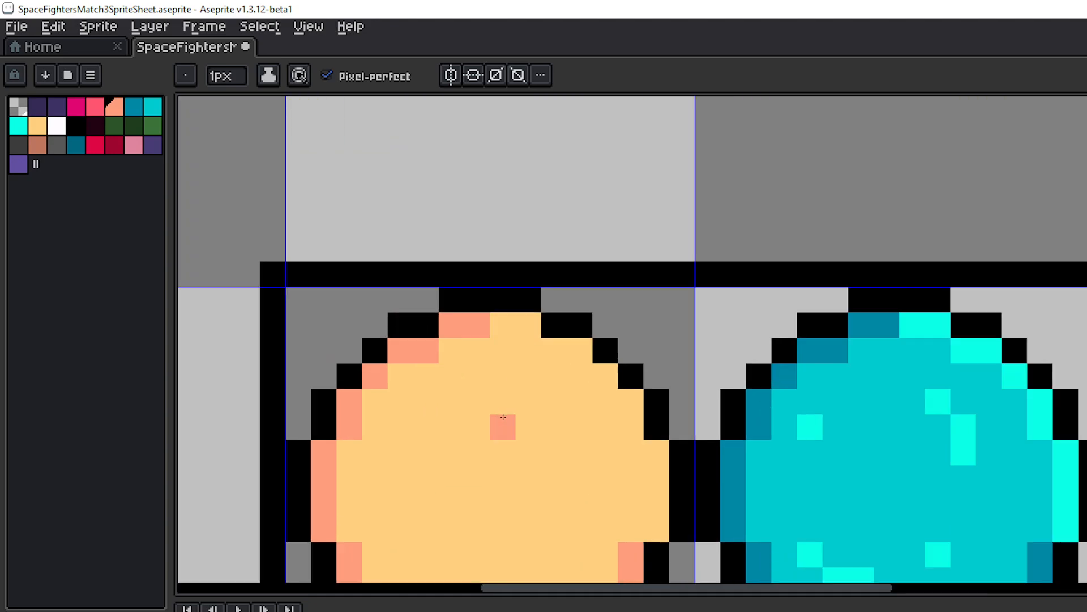
scroll(503, 423, down, 1)
drag(574, 428, 527, 366)
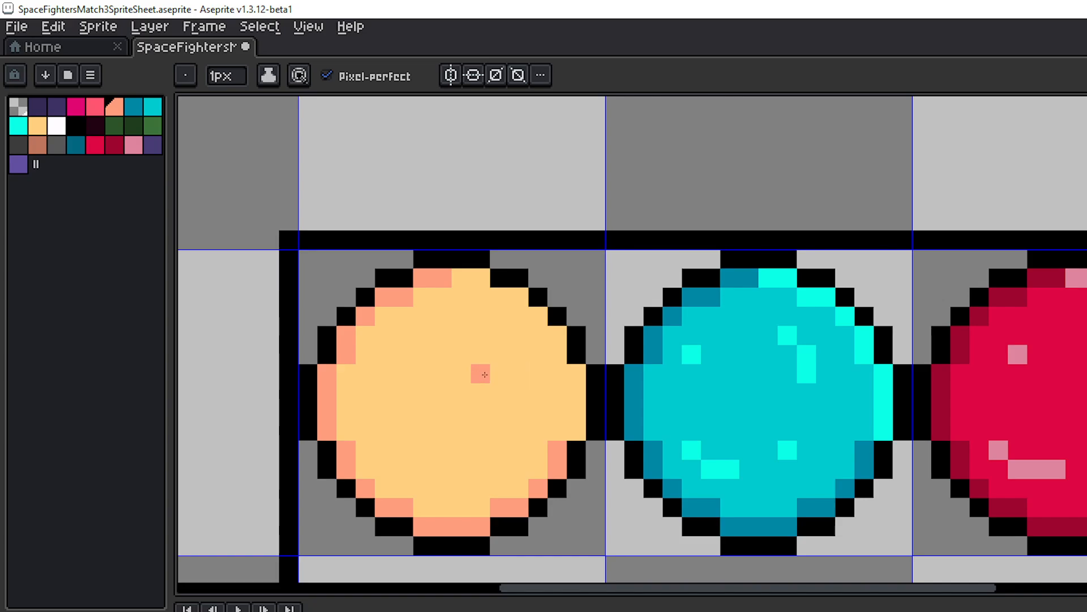
scroll(478, 372, down, 2)
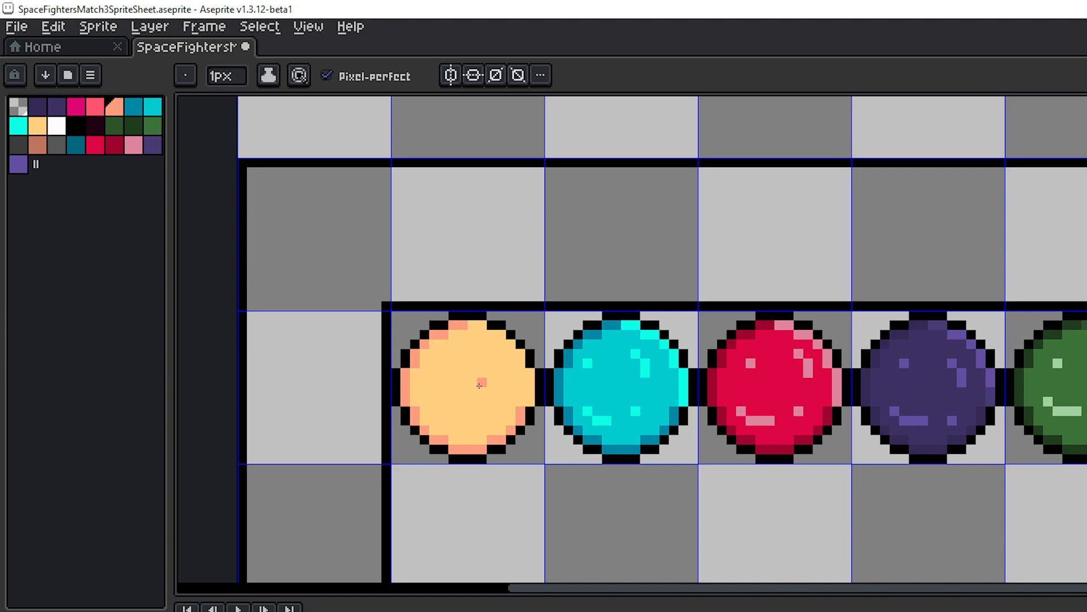
drag(478, 384, 534, 323)
scroll(505, 354, up, 2)
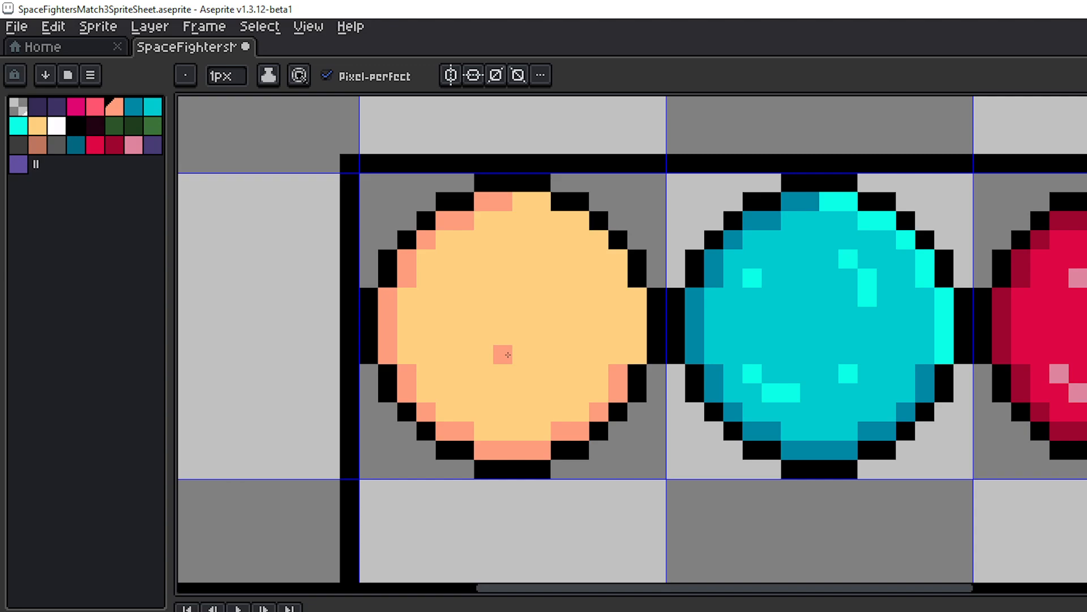
- Add a paler tint of the light orange to the palette and paint it along the orange orb's upper-right inner edge
click(38, 126)
scroll(548, 296, up, 2)
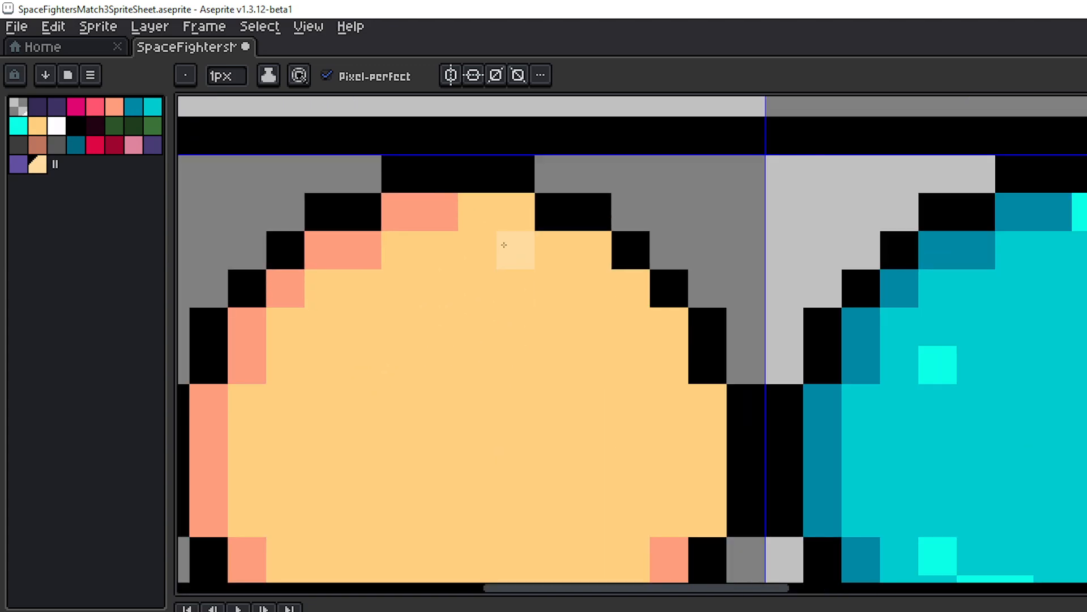
mouse_move(479, 215)
mouse_down()
mouse_move(505, 224)
mouse_move(546, 252)
mouse_move(592, 258)
mouse_move(613, 289)
mouse_up()
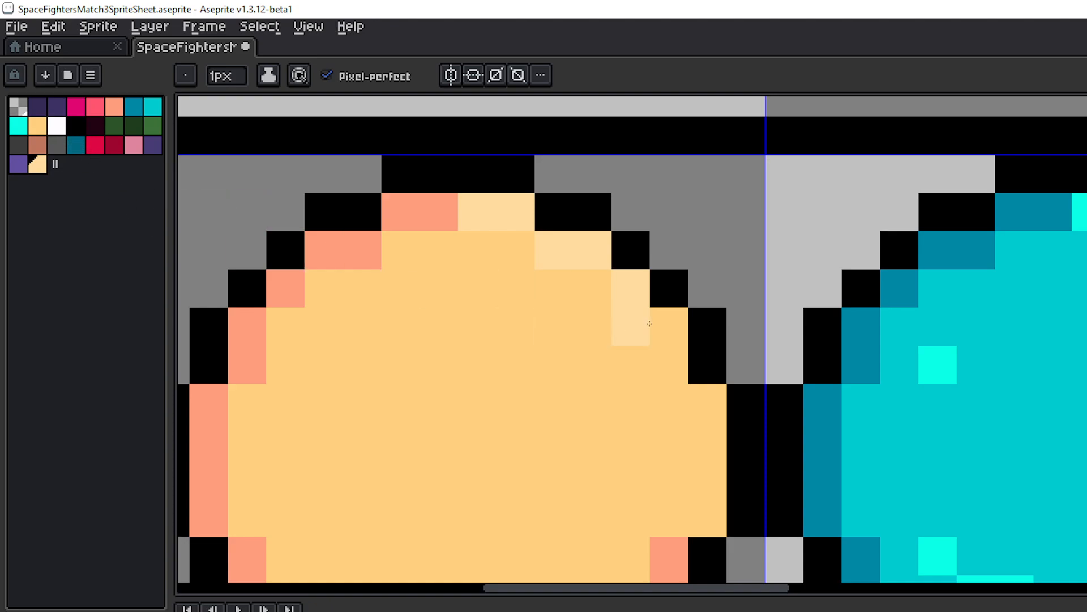
drag(664, 318, 668, 357)
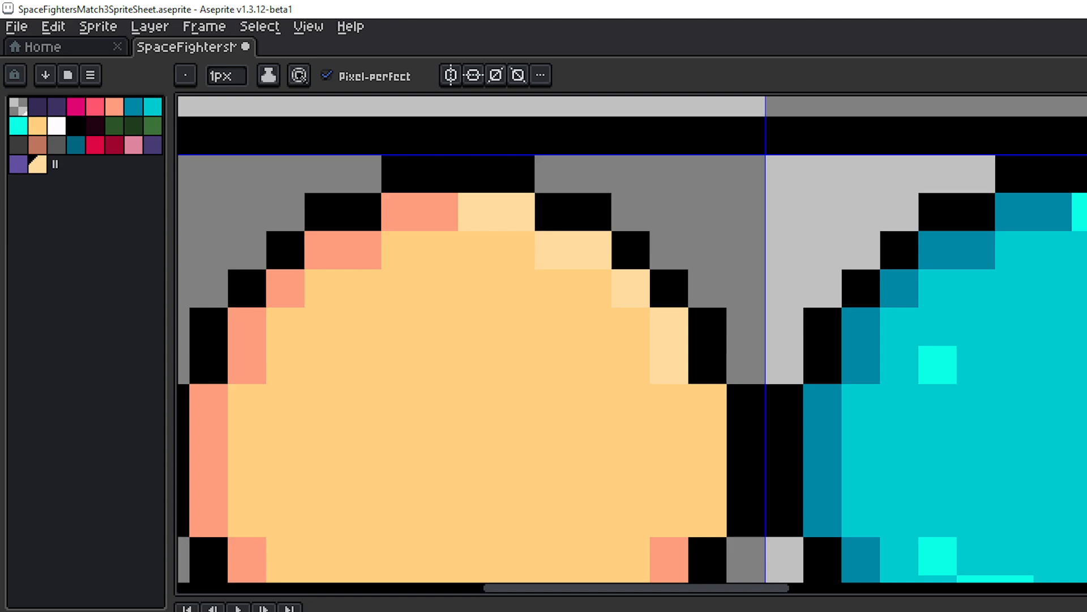
drag(699, 417, 695, 505)
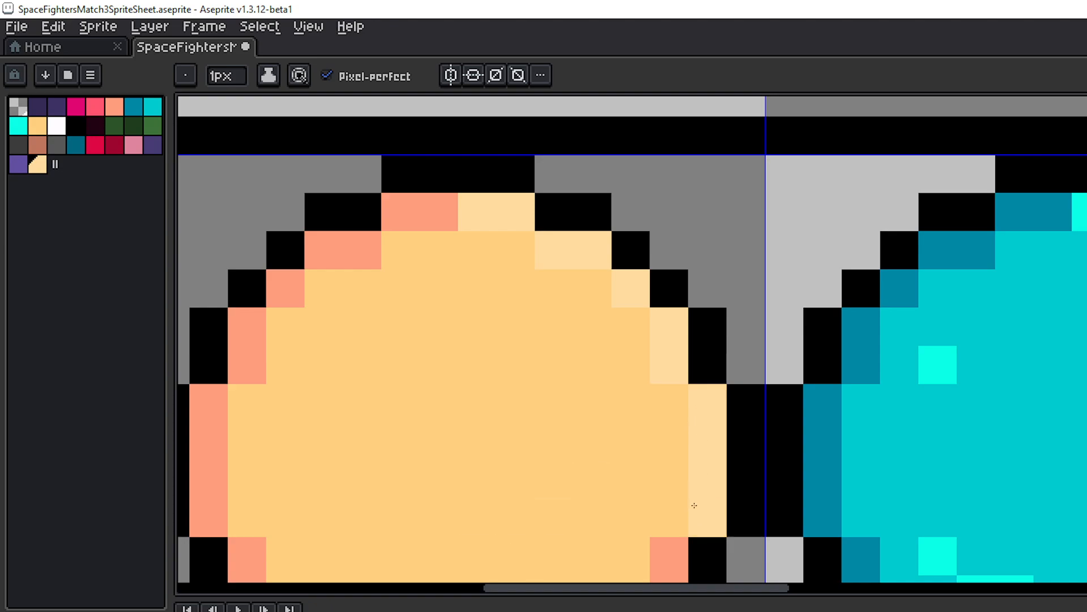
scroll(694, 504, down, 4)
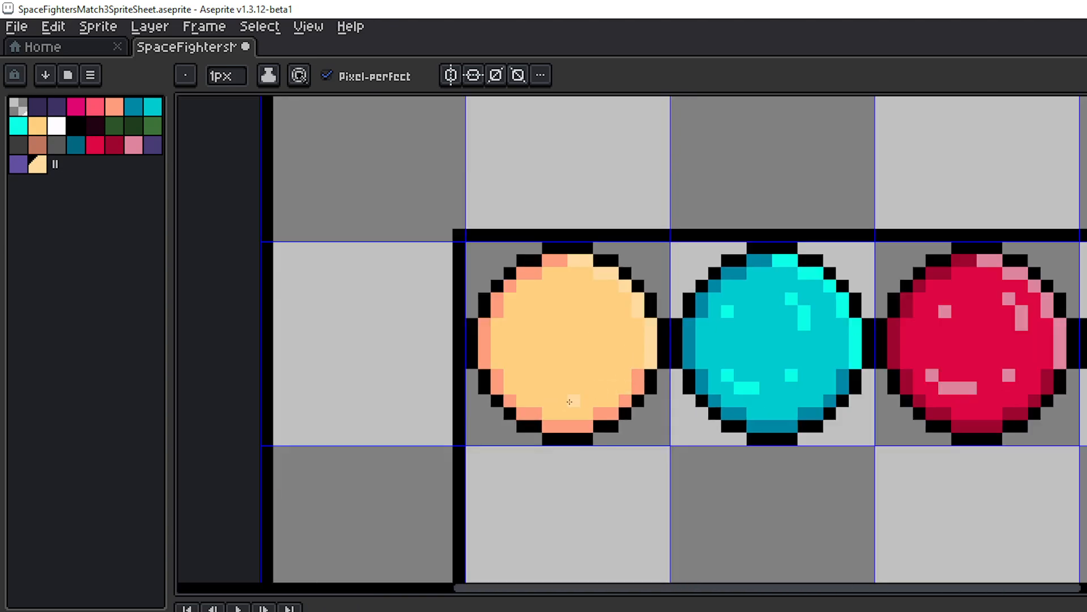
scroll(626, 374, up, 3)
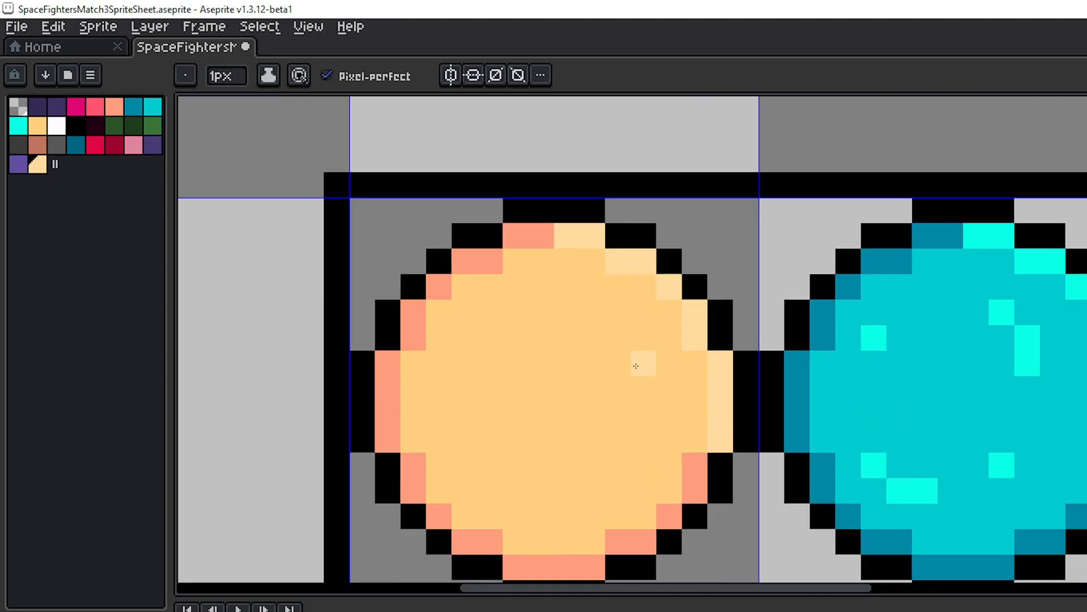
click(563, 337)
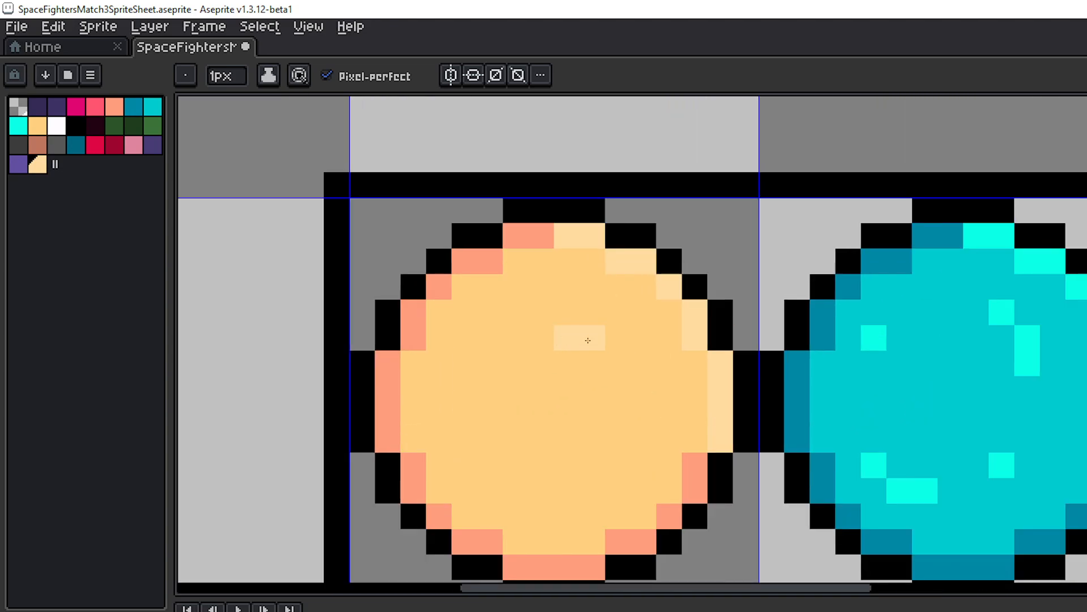
key(v)
key(ctrl+z)
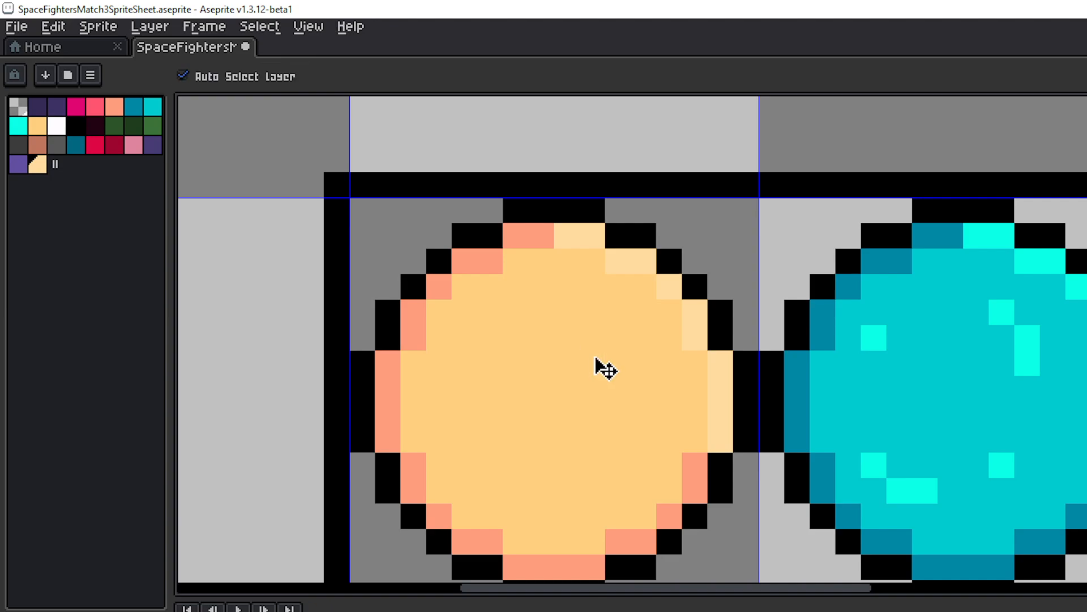
- Paint pale orange highlight pixels inside the orange orb at upper right, lower left, lower right and upper left, copying the cyan orb's pattern
key(b)
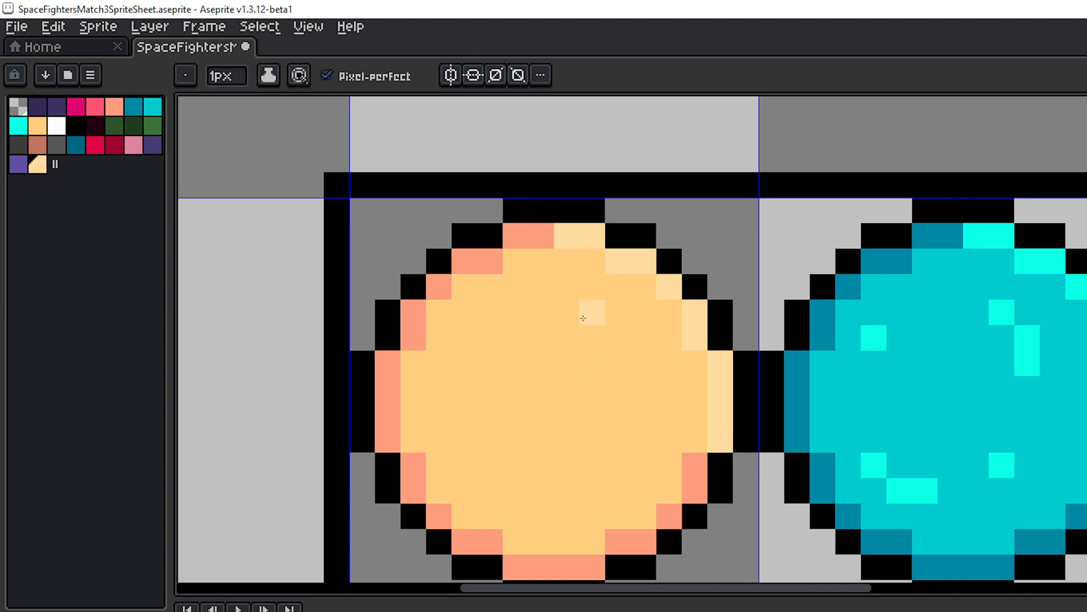
mouse_move(583, 318)
mouse_down()
mouse_move(621, 327)
mouse_move(615, 370)
mouse_up()
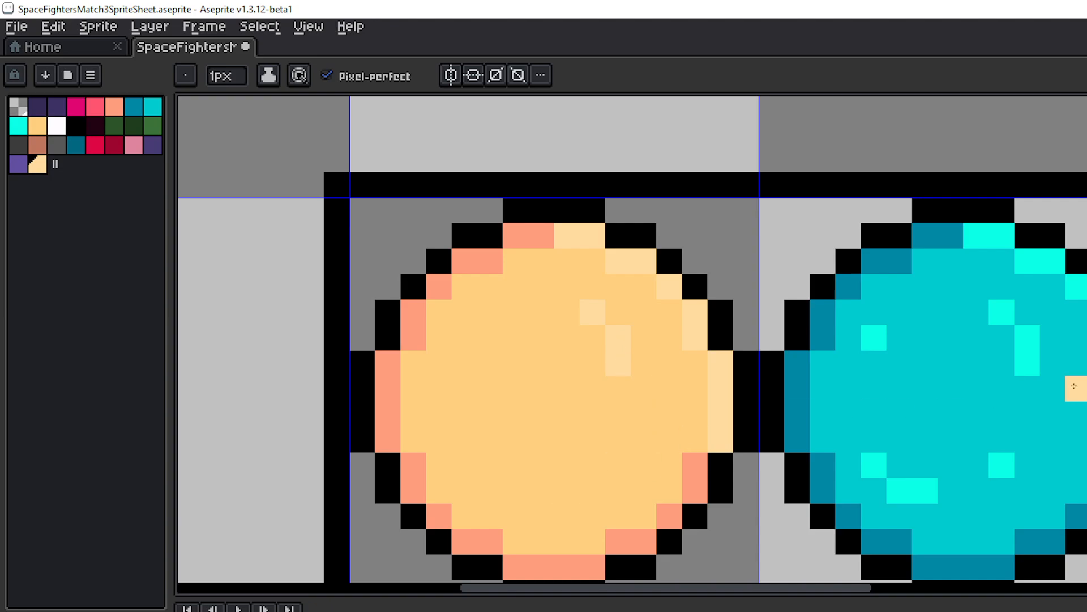
drag(536, 413, 588, 318)
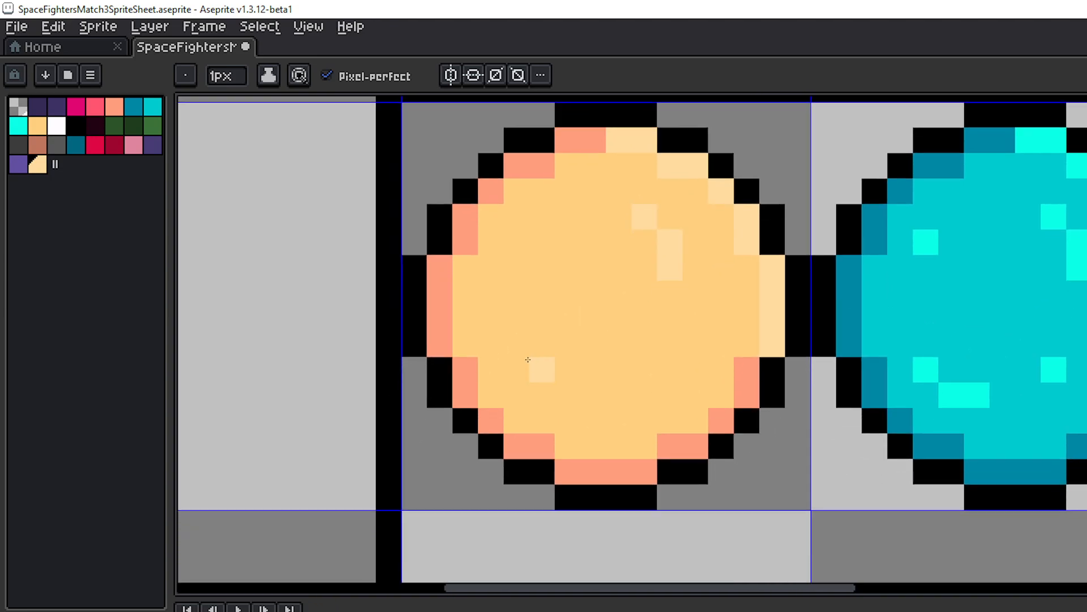
mouse_move(525, 378)
mouse_down()
mouse_move(541, 395)
mouse_move(573, 395)
mouse_up()
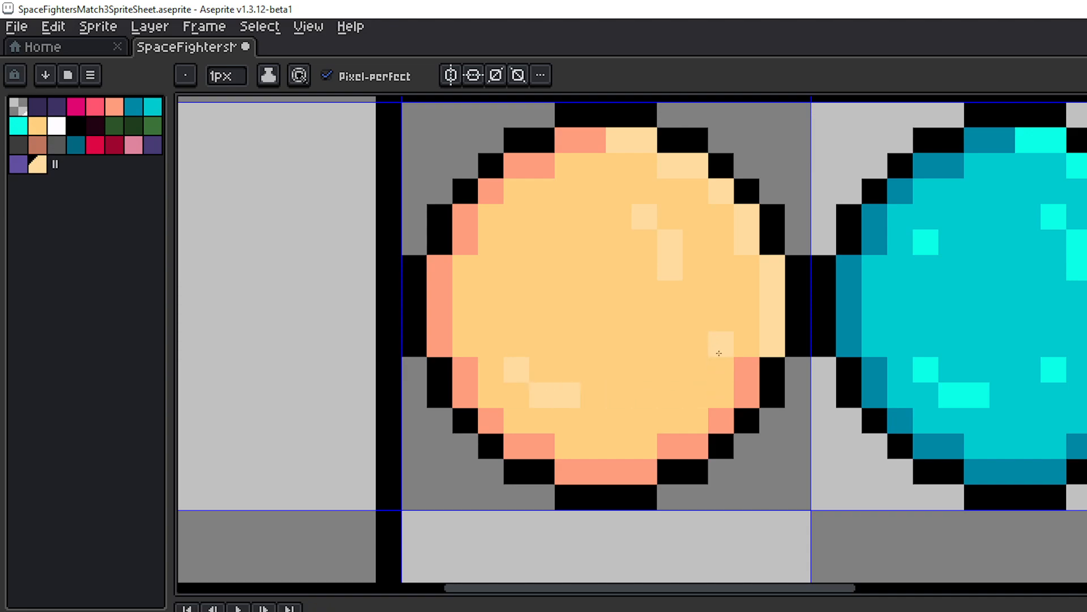
click(670, 369)
click(643, 343)
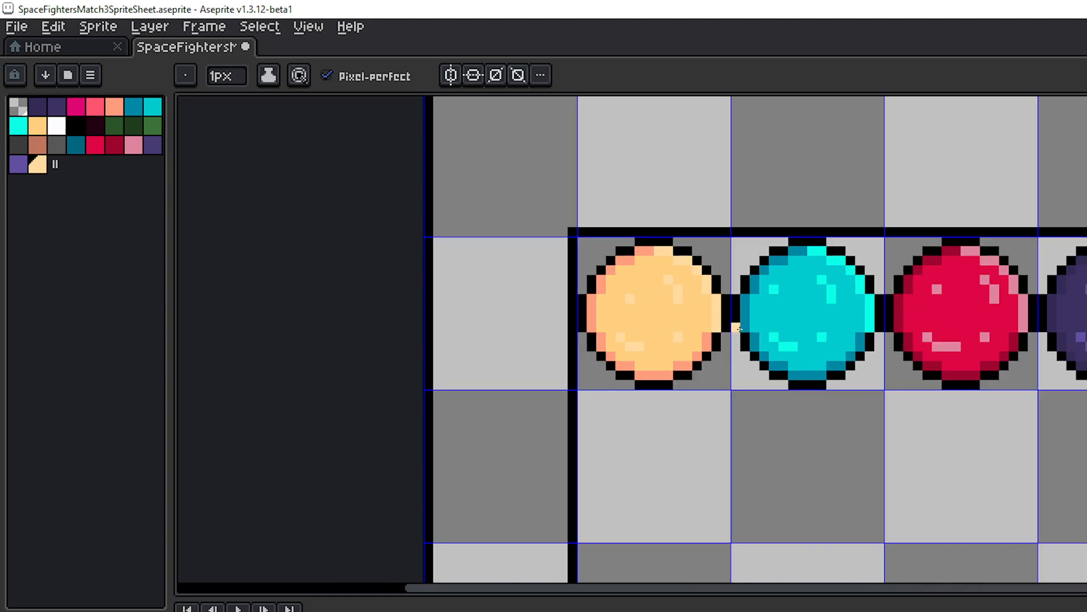
- Examine the row of five finished orbs against the spaceships' colours and the empty board area beneath them
scroll(671, 318, down, 3)
drag(773, 335, 624, 358)
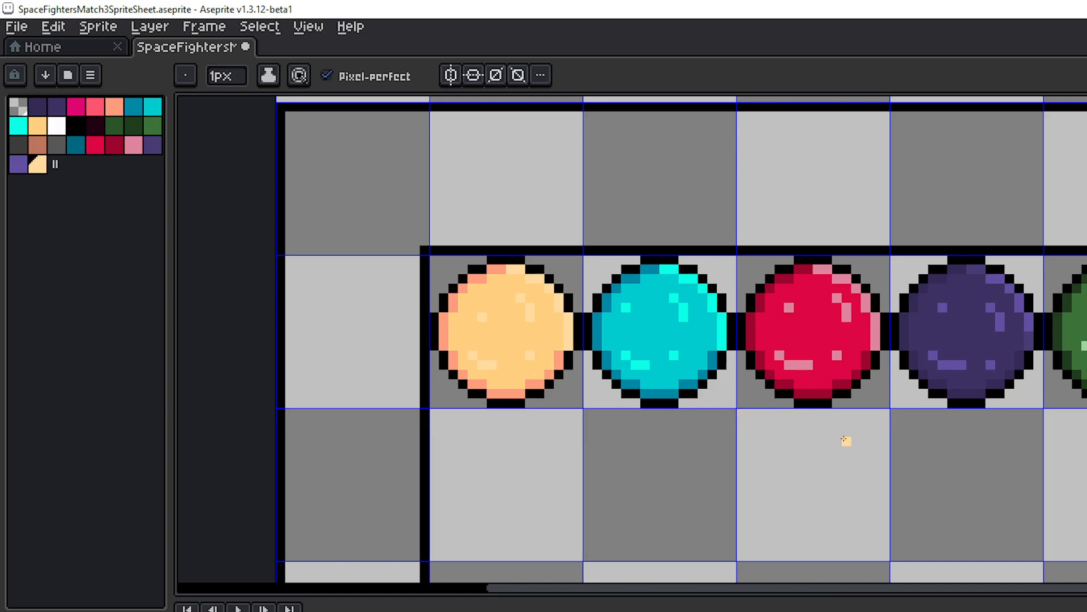
scroll(825, 432, down, 2)
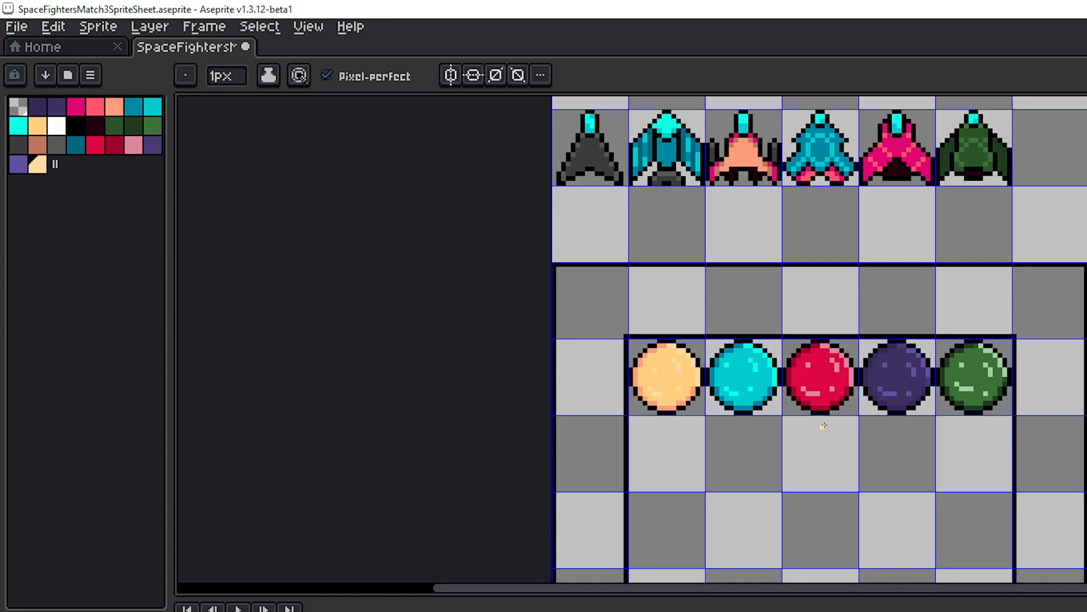
scroll(823, 425, up, 3)
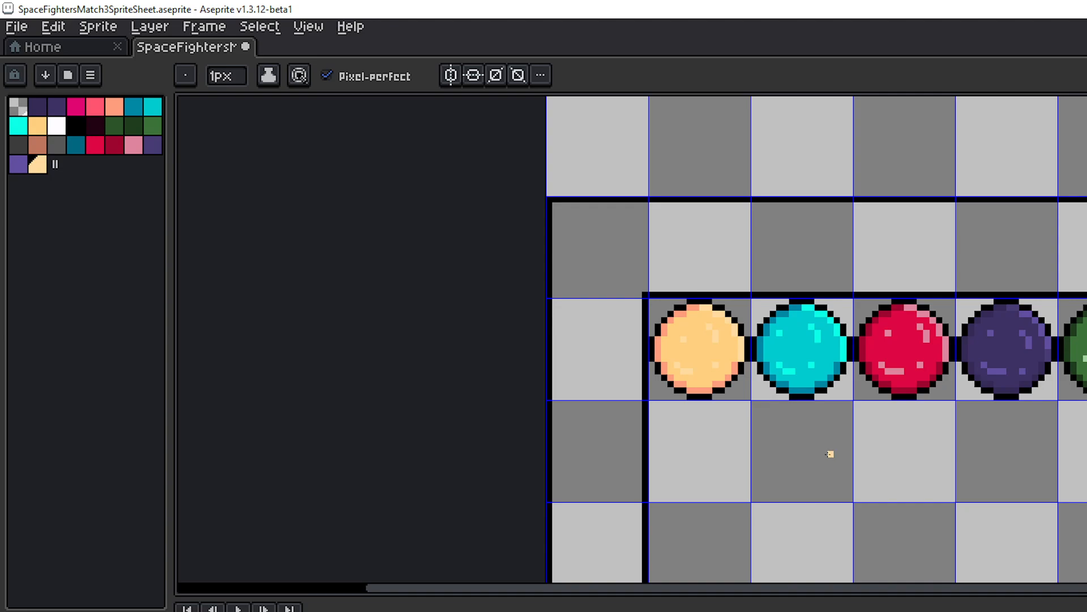
drag(857, 447, 775, 453)
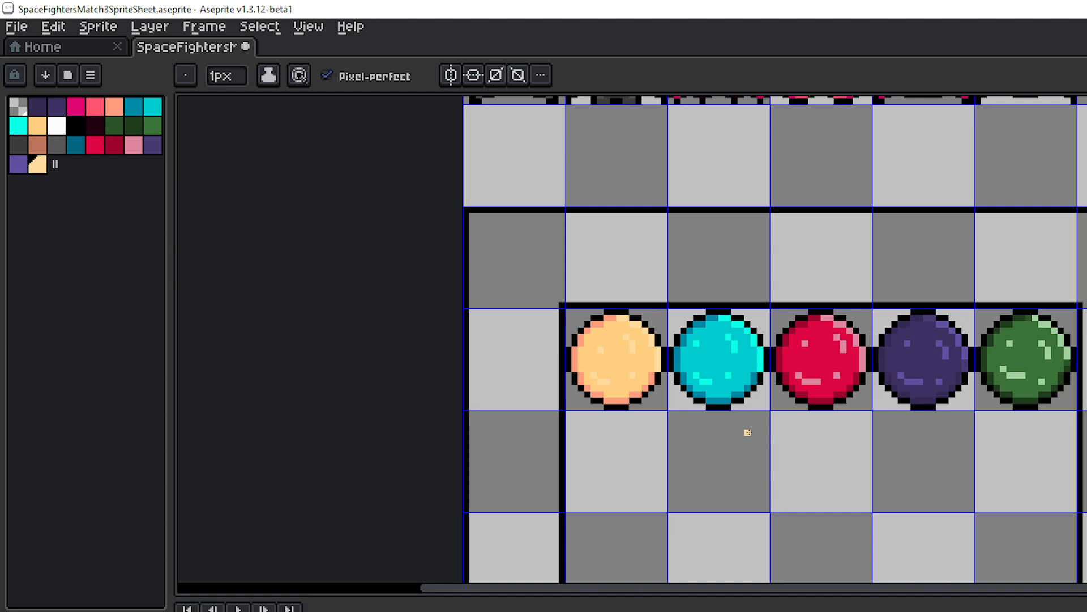
drag(782, 427, 756, 496)
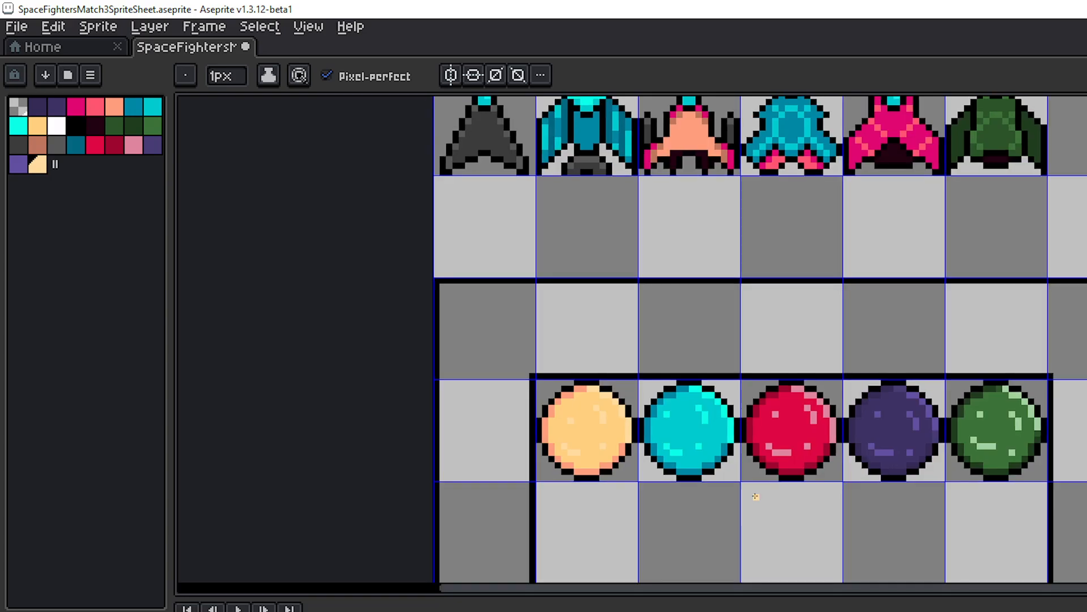
scroll(790, 351, down, 1)
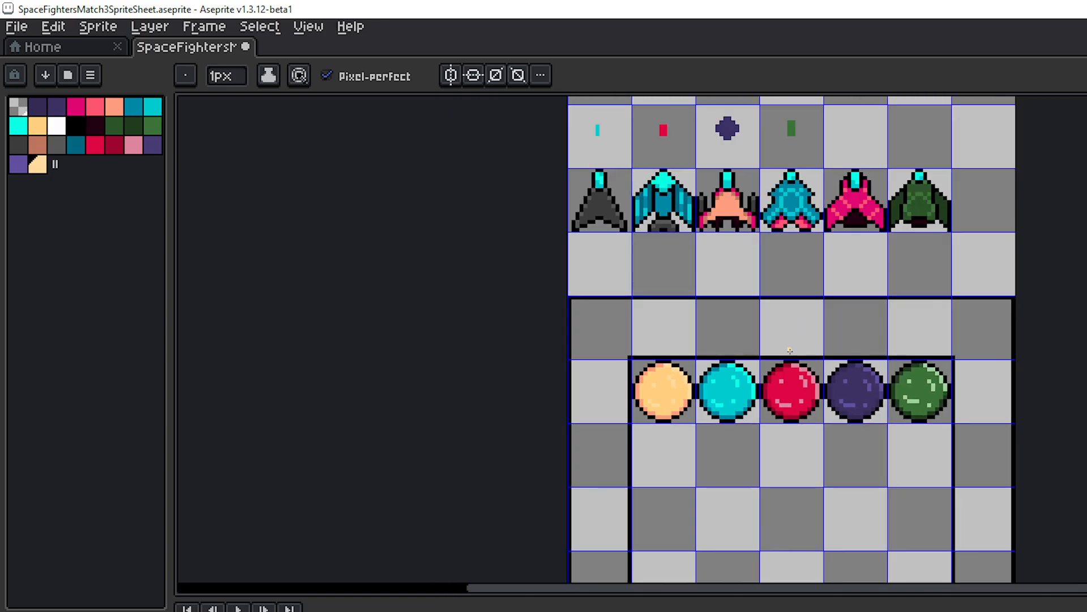
drag(760, 425, 760, 363)
scroll(759, 373, up, 1)
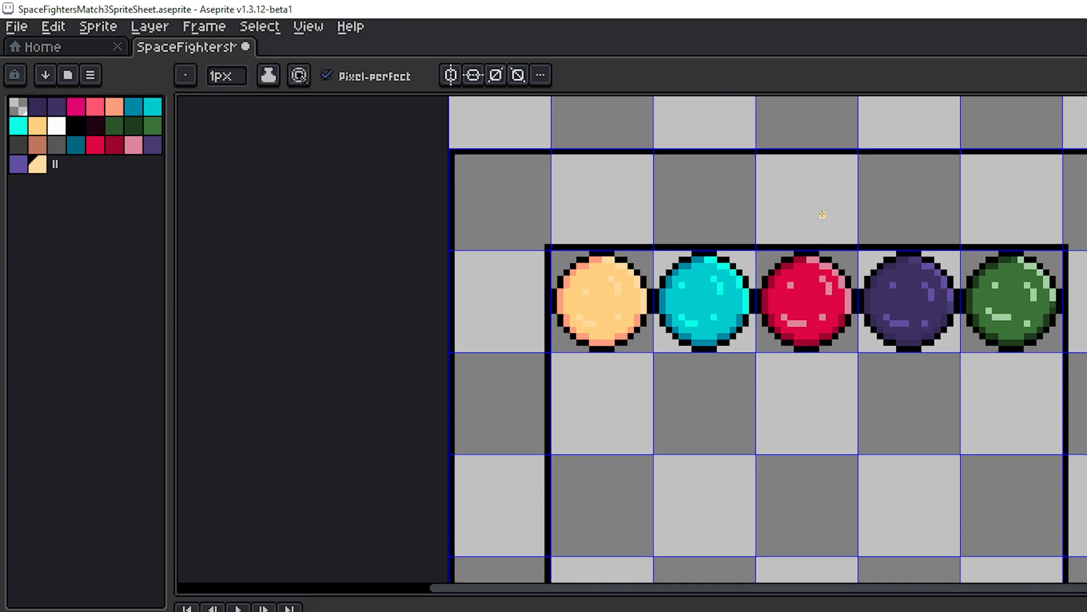
scroll(751, 349, down, 3)
drag(768, 330, 691, 274)
scroll(692, 277, up, 3)
drag(641, 300, 742, 336)
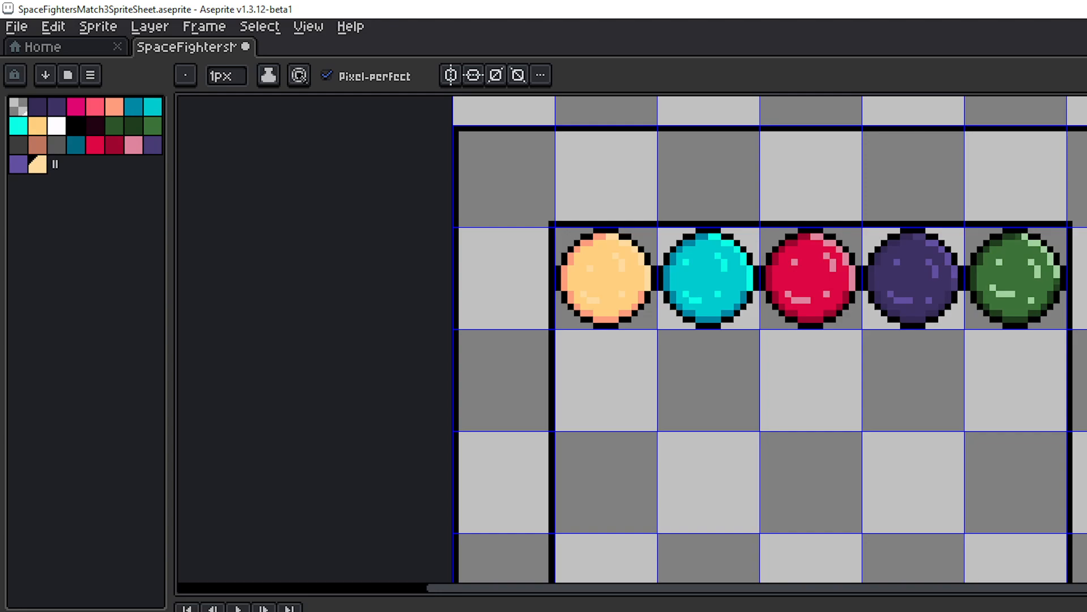
drag(697, 542, 690, 422)
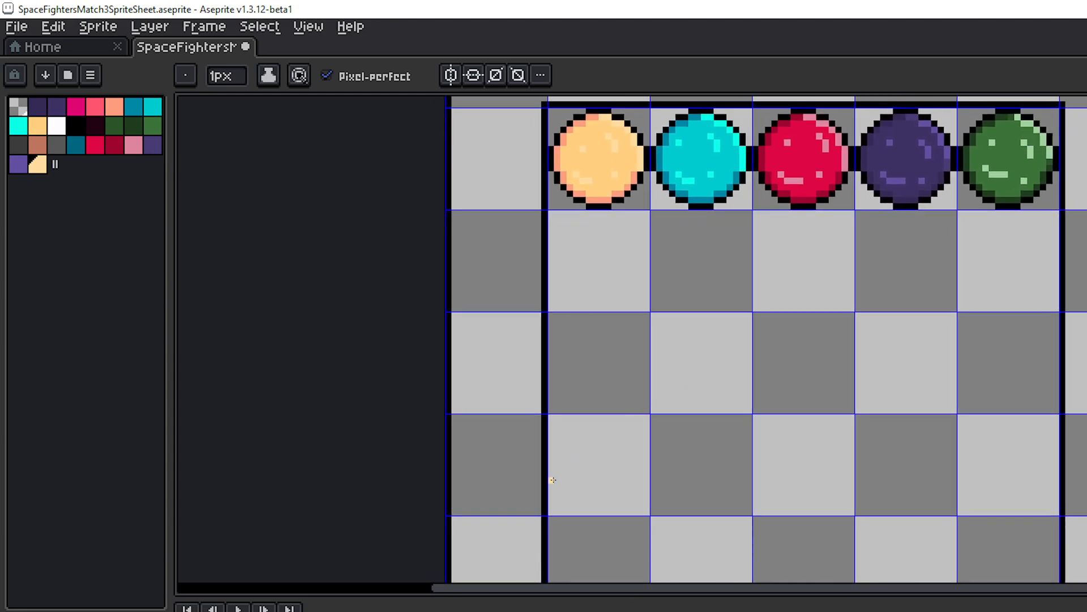
drag(729, 462, 673, 517)
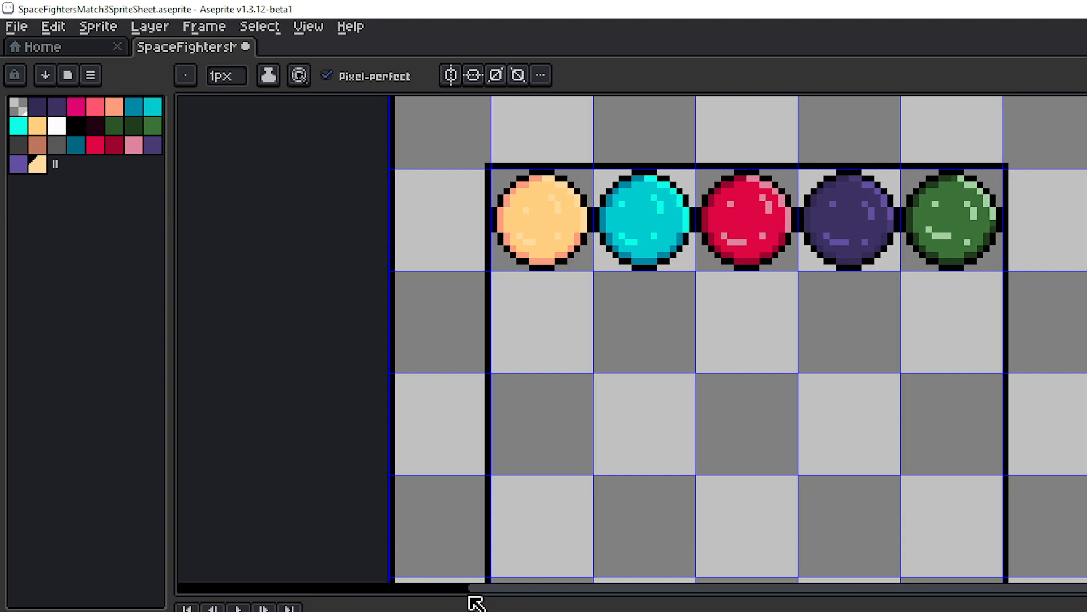
drag(552, 459, 623, 517)
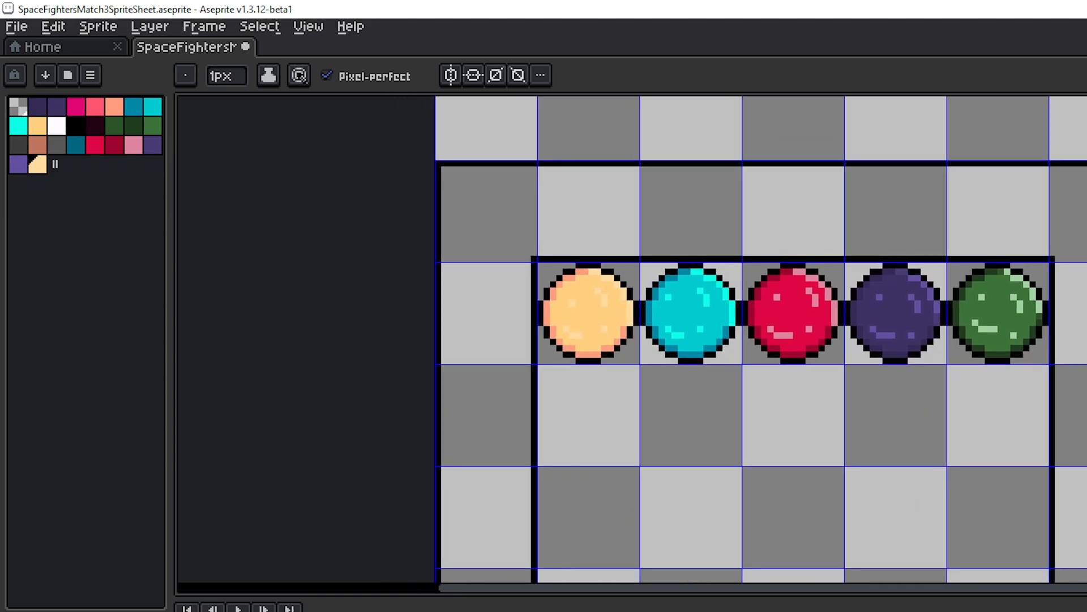
- Rename the GamePartPositions layer to UIConsoleLayer
key(shift+p)
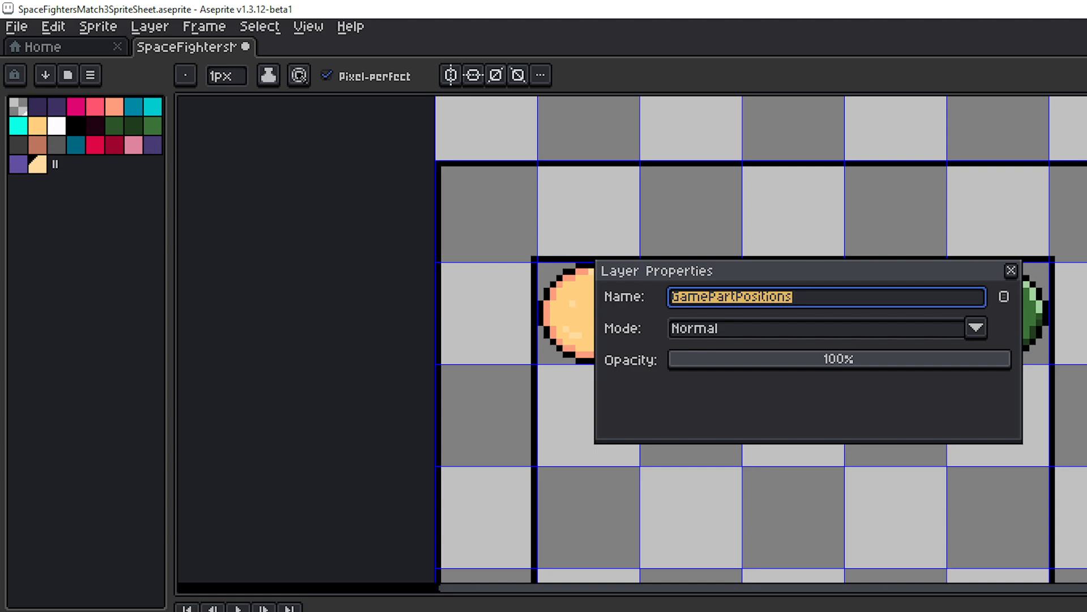
key(BackSpace)
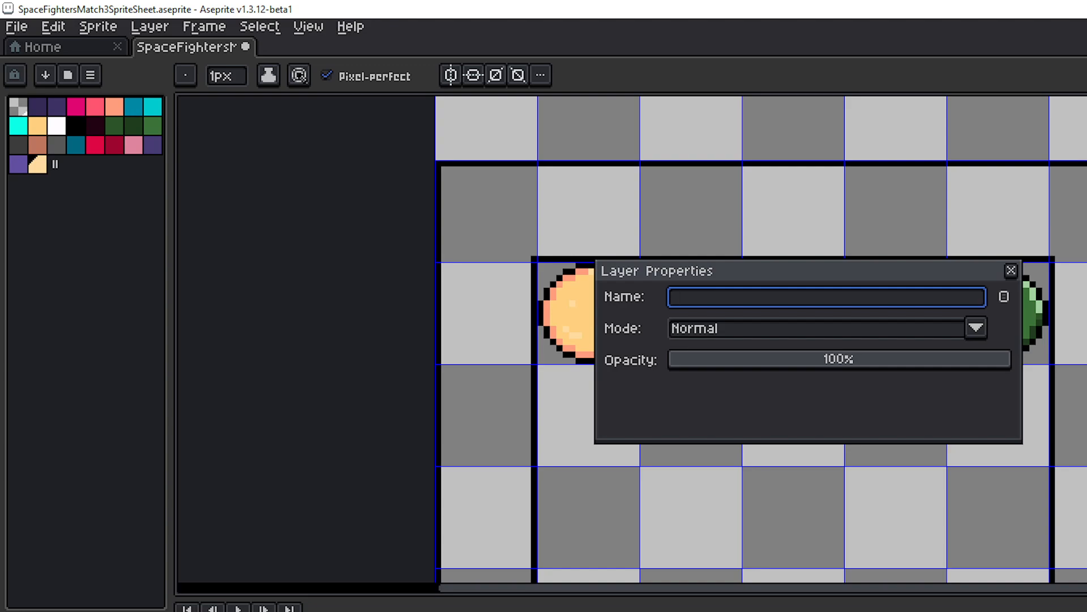
text(Consoel)
key(BackSpace)
key(BackSpace)
text(le)
key(BackSpace)
text(Layer)
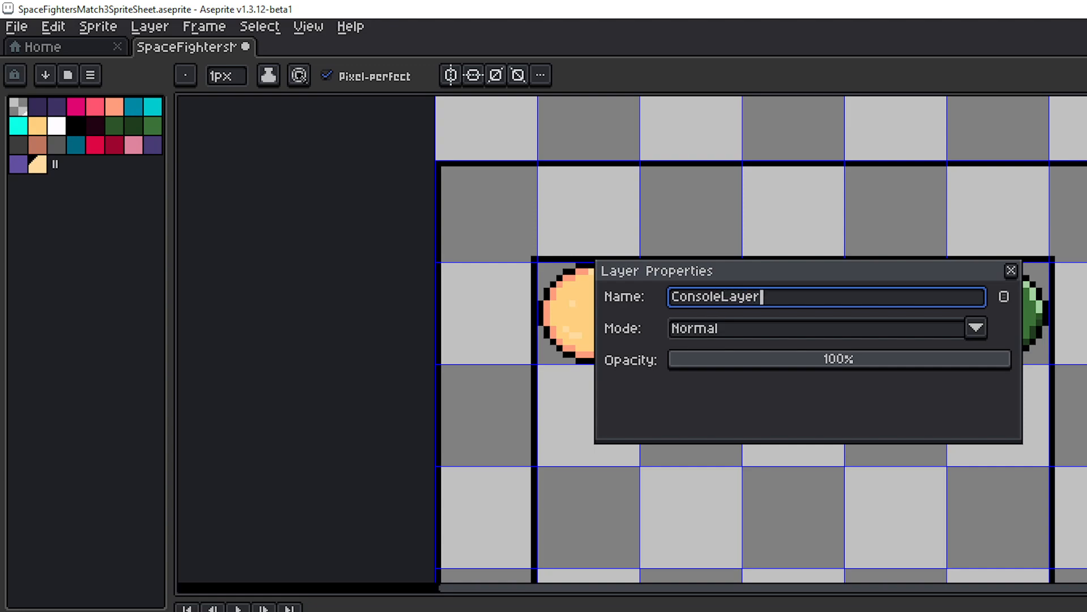
key(ctrl+Left)
key(ctrl+Left)
text(UI)
key(Return)
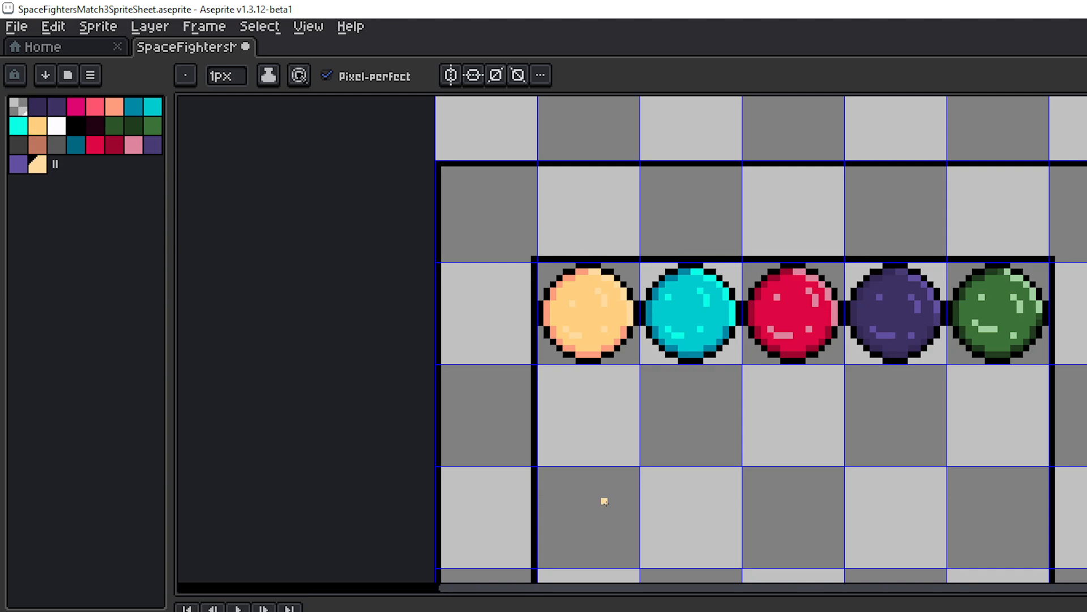
- Paint a pale orange bullet 2 px wide and 5 px tall in the middle of the empty cell above the magenta spaceship
drag(633, 425, 529, 432)
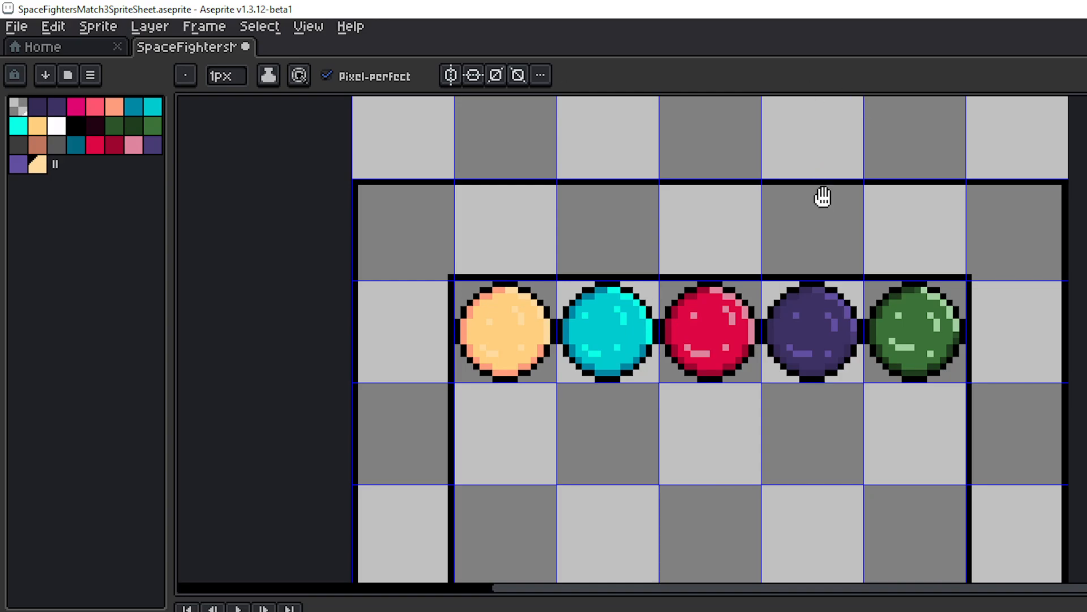
drag(822, 197, 720, 348)
scroll(781, 370, down, 2)
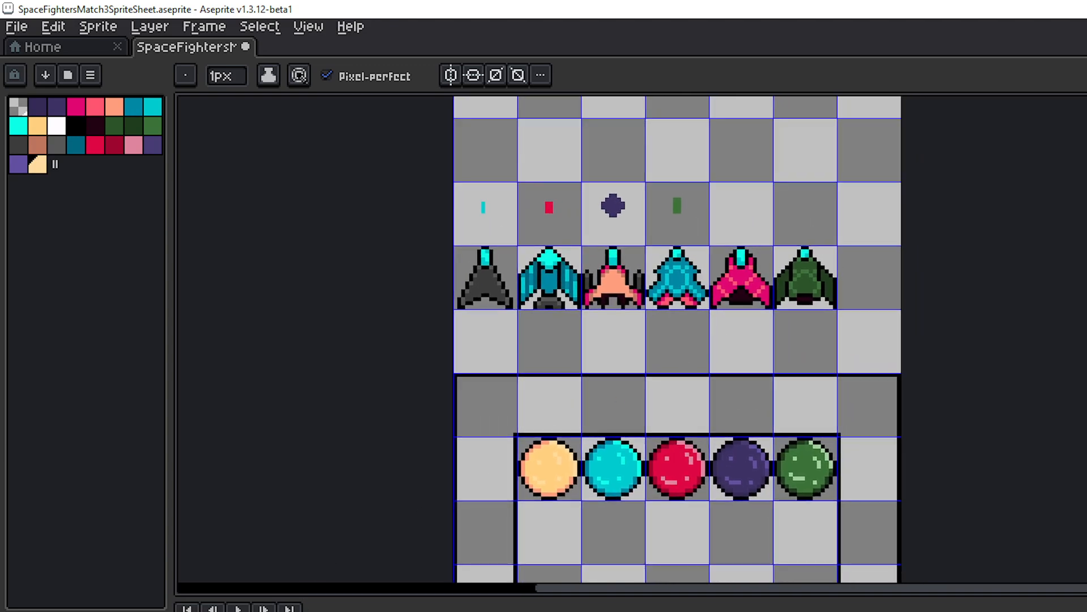
drag(622, 421, 531, 512)
scroll(599, 391, up, 3)
scroll(599, 391, up, 1)
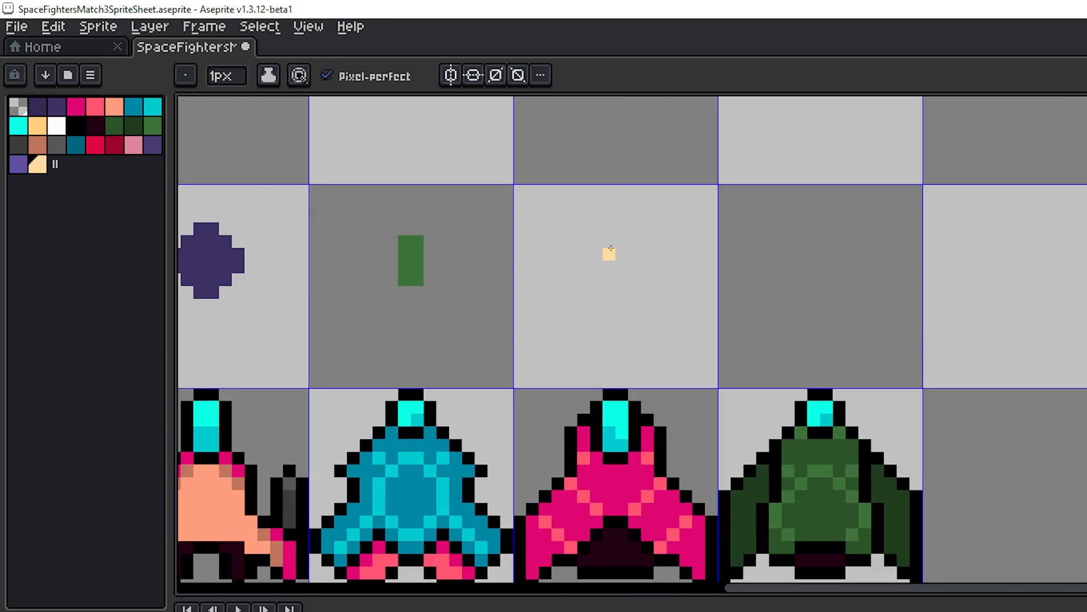
drag(612, 244, 612, 295)
drag(624, 246, 623, 292)
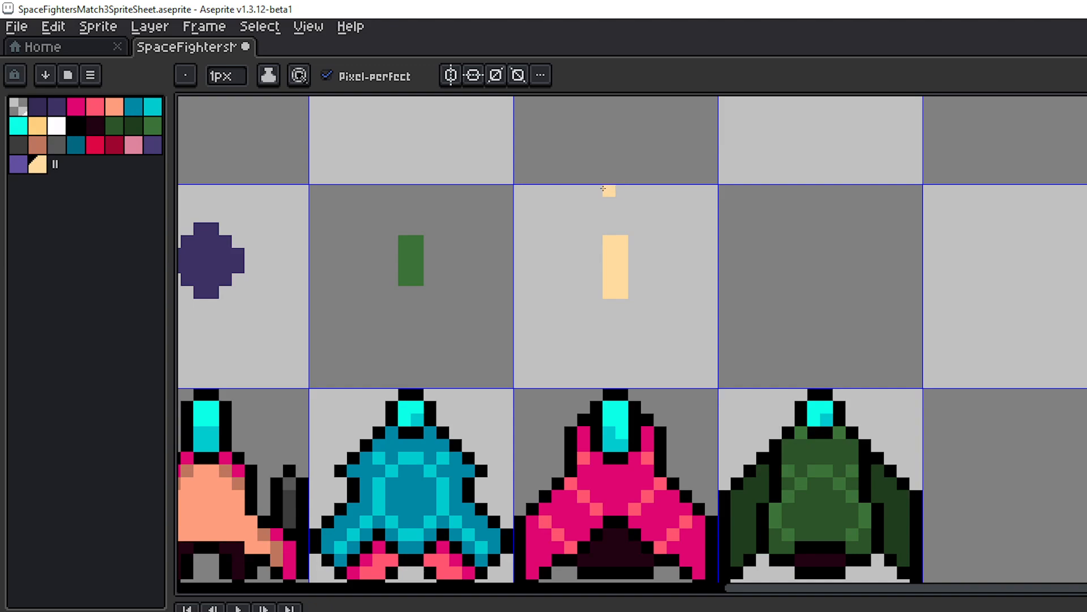
- Paint a two-pixel pale orange bar at the cell's top edge above the bullet and three loose pixels in a triangle to its right
drag(603, 189, 622, 192)
click(674, 202)
click(661, 215)
click(686, 216)
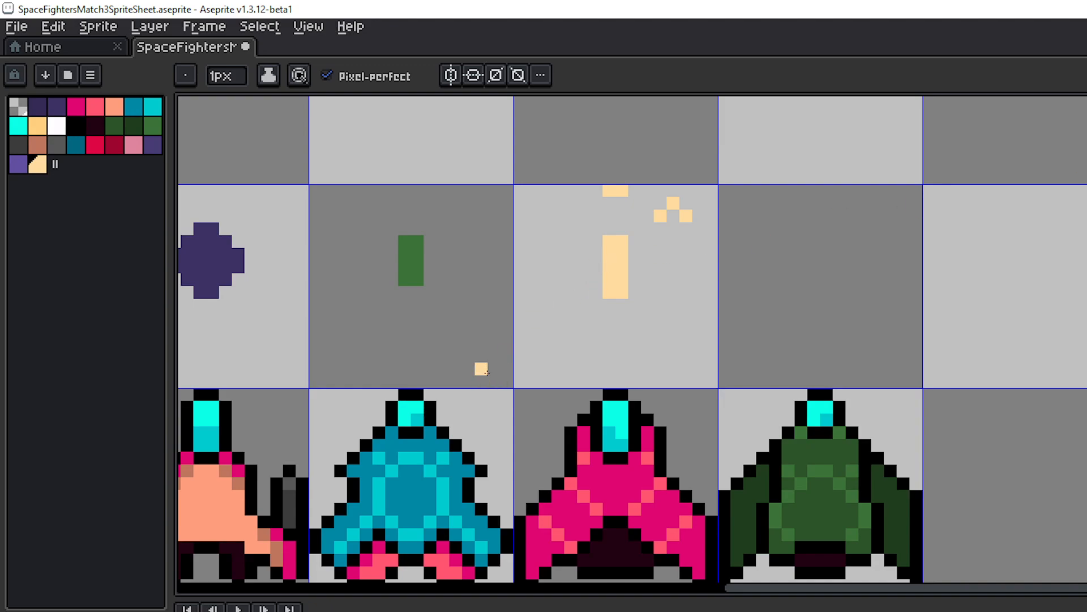
- Erase the small bar and the three loose pixels around the pale orange bullet above the magenta spaceship
drag(480, 369, 631, 303)
drag(380, 357, 566, 308)
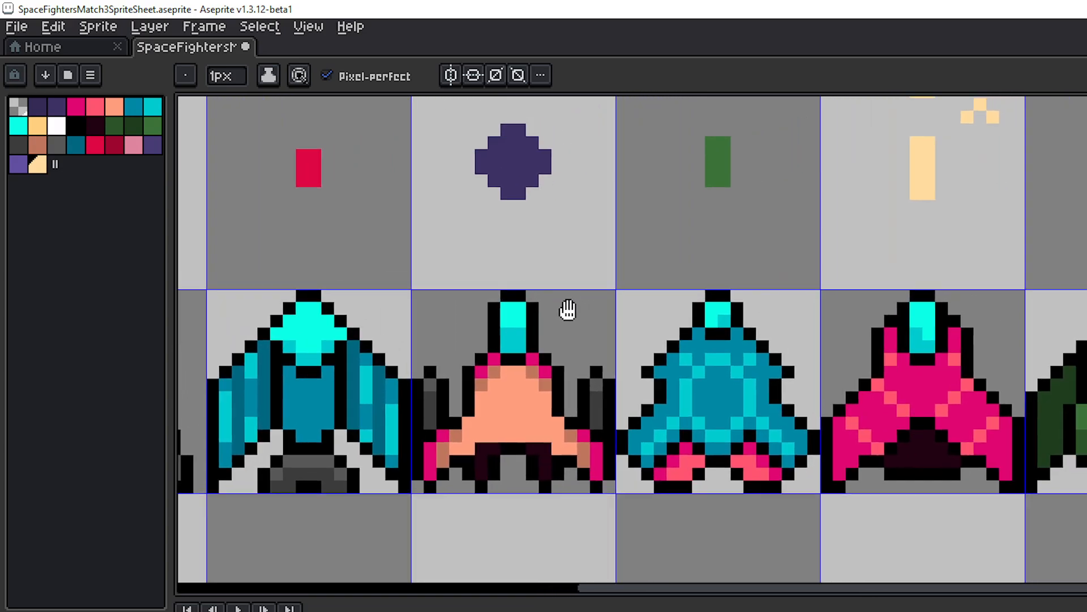
scroll(622, 311, down, 3)
drag(705, 379, 750, 355)
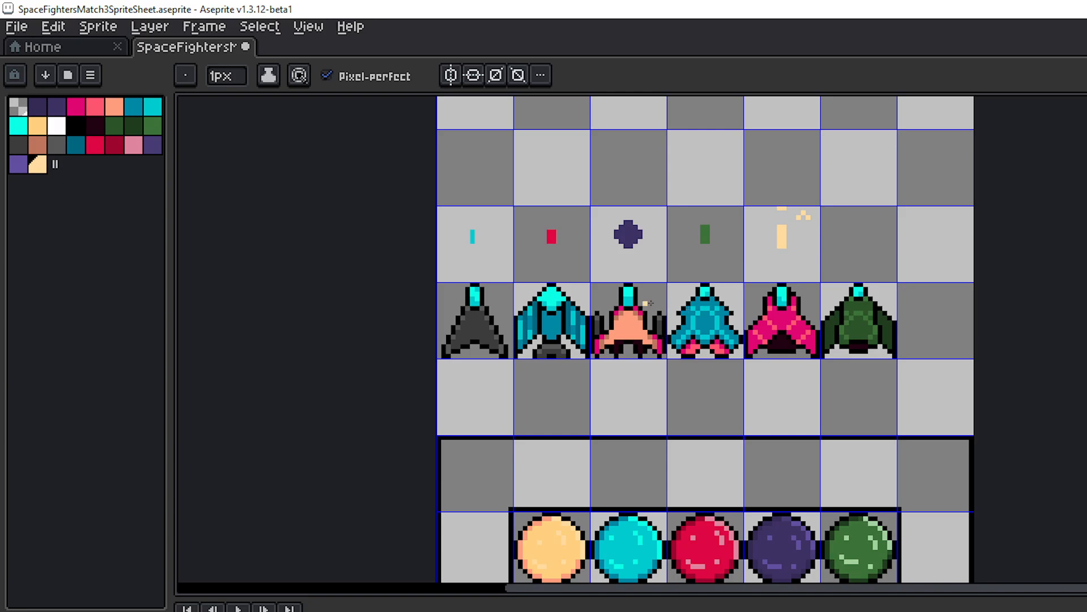
scroll(629, 291, up, 3)
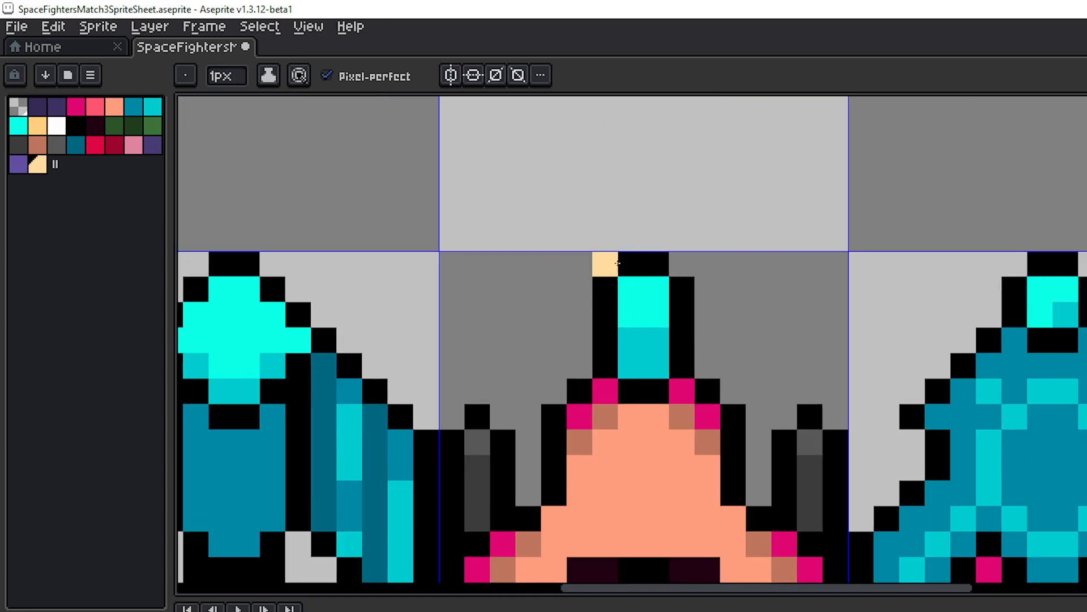
scroll(703, 289, down, 4)
scroll(666, 327, up, 4)
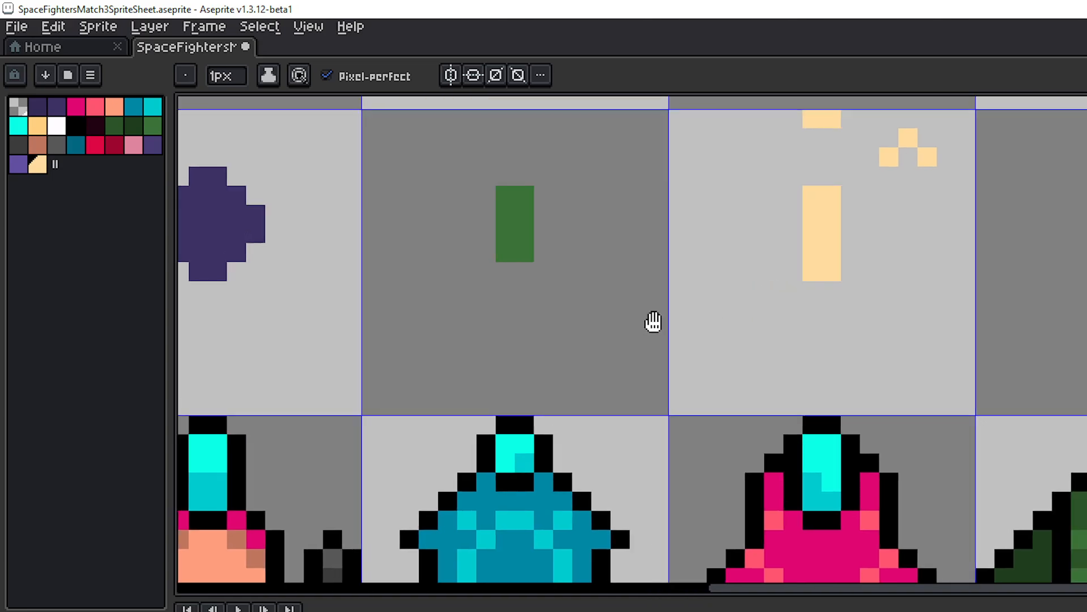
key(e)
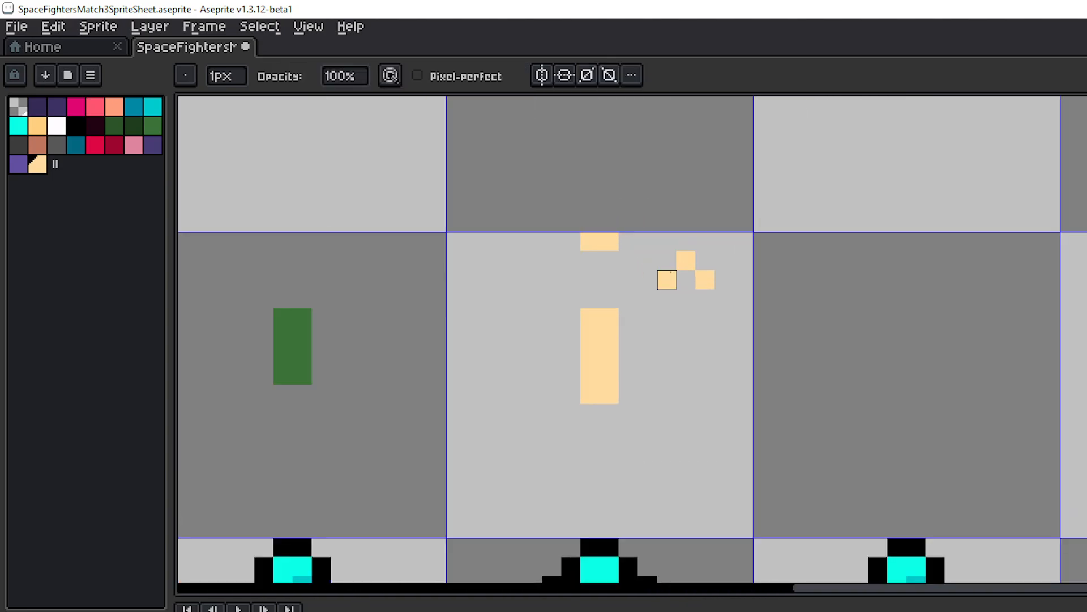
mouse_move(667, 280)
mouse_down()
mouse_move(710, 294)
mouse_move(687, 273)
mouse_move(589, 257)
mouse_move(615, 264)
mouse_up()
drag(647, 318, 682, 271)
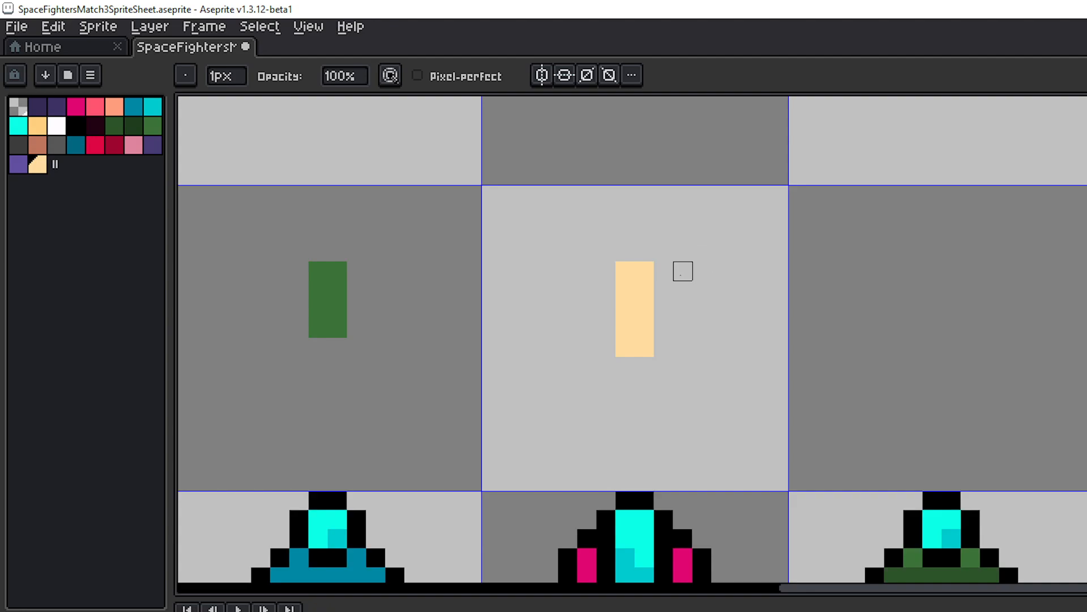
- Paint a two-pixel pale orange arm stepping diagonally downward on each side of the bullet above the magenta spaceship
key(b)
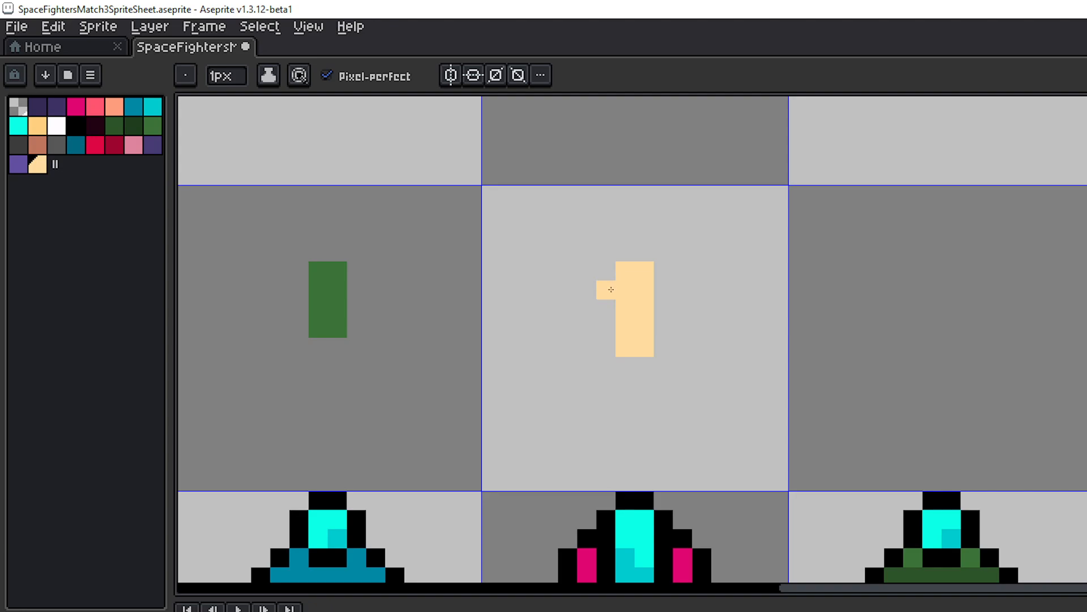
drag(611, 290, 586, 309)
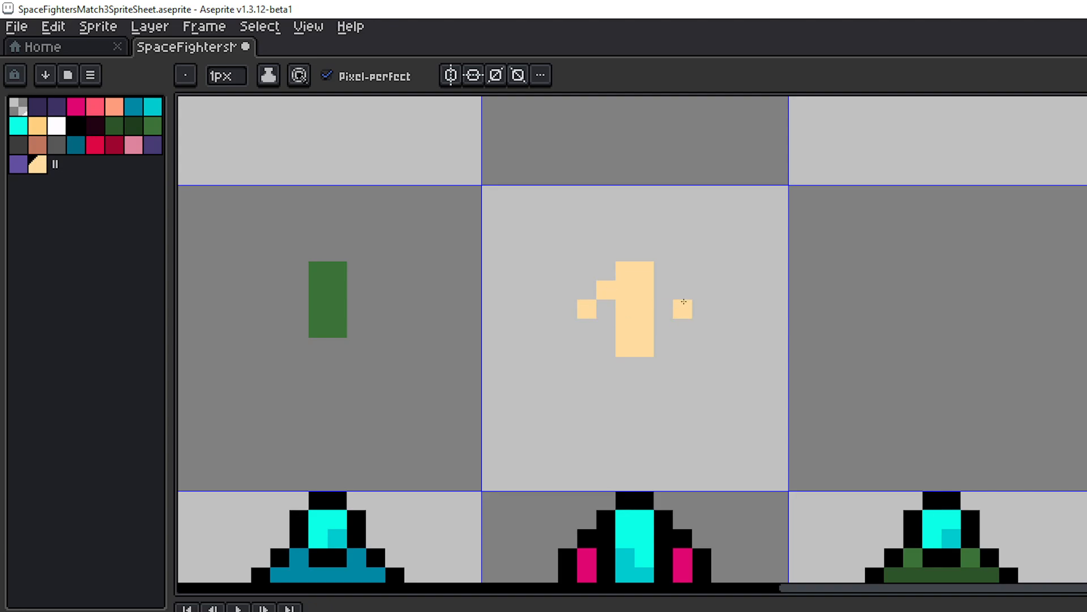
click(664, 289)
click(682, 308)
scroll(776, 347, down, 3)
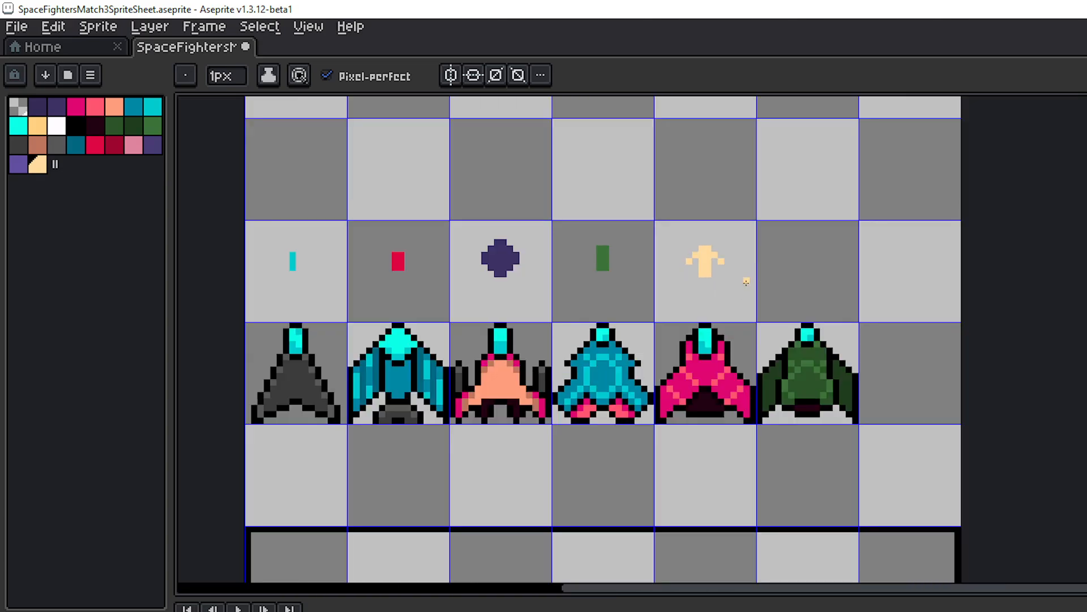
drag(731, 279, 665, 296)
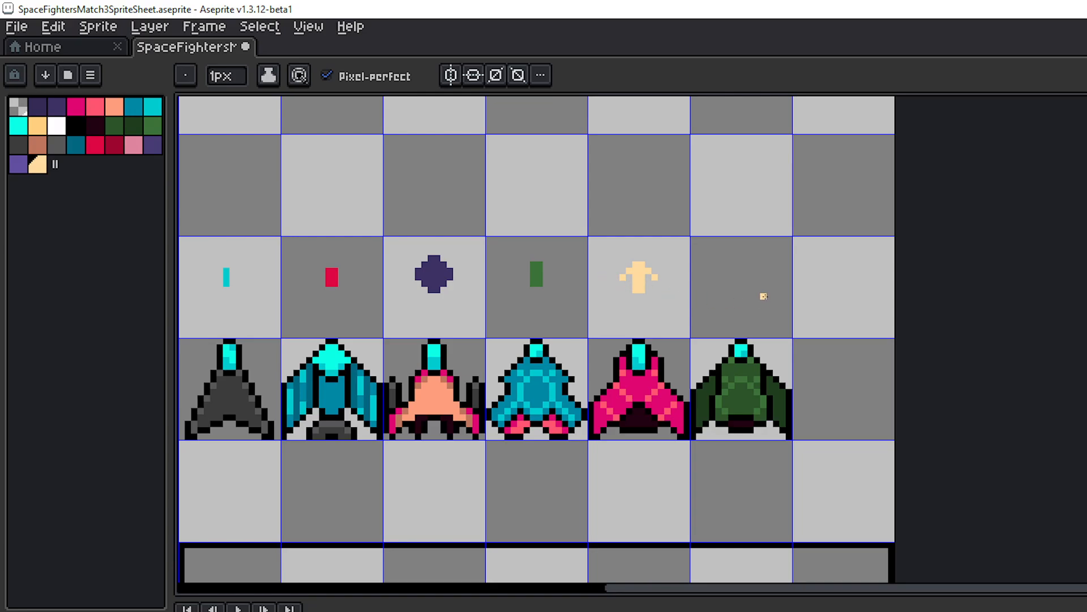
scroll(658, 313, down, 1)
- Paint a reddish-brown bar 4 px wide across the bullet between its arm tips, plus one loose pixel above the bullet
scroll(659, 314, up, 5)
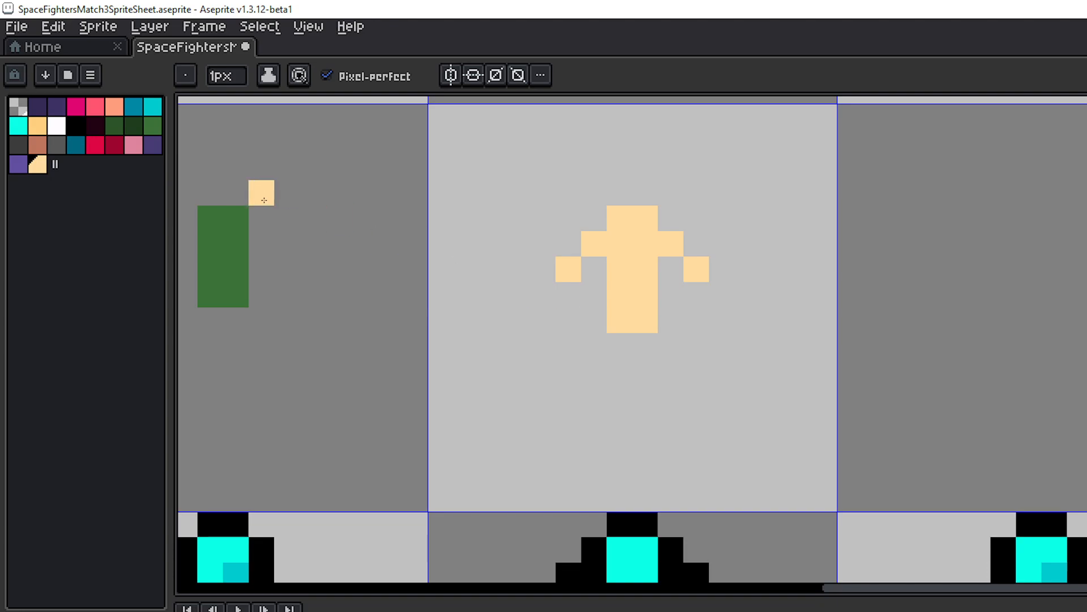
click(37, 145)
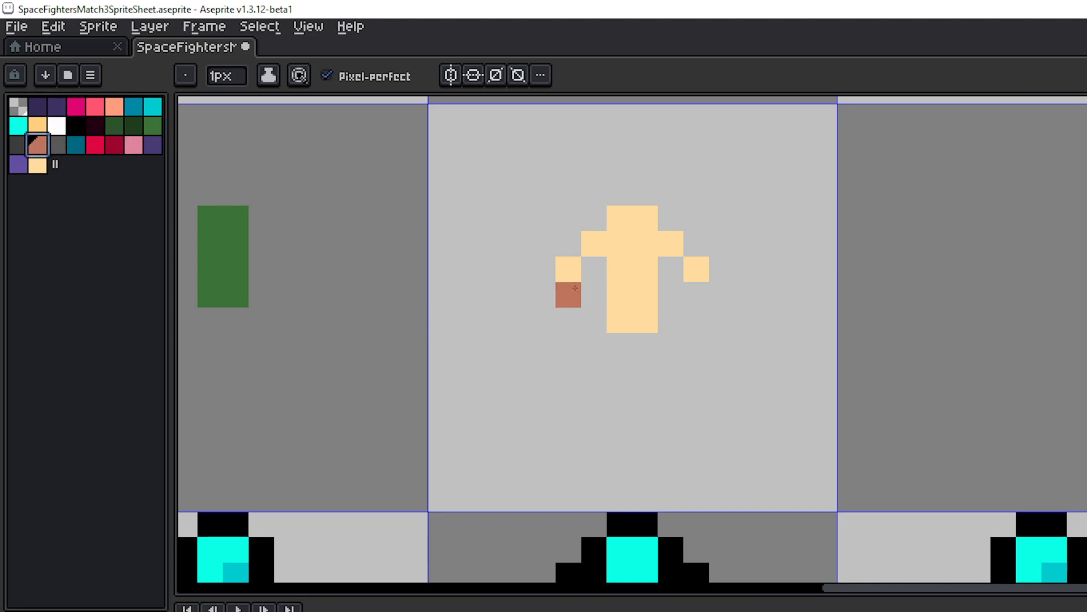
mouse_move(596, 277)
mouse_down()
mouse_move(672, 277)
mouse_move(625, 242)
mouse_up()
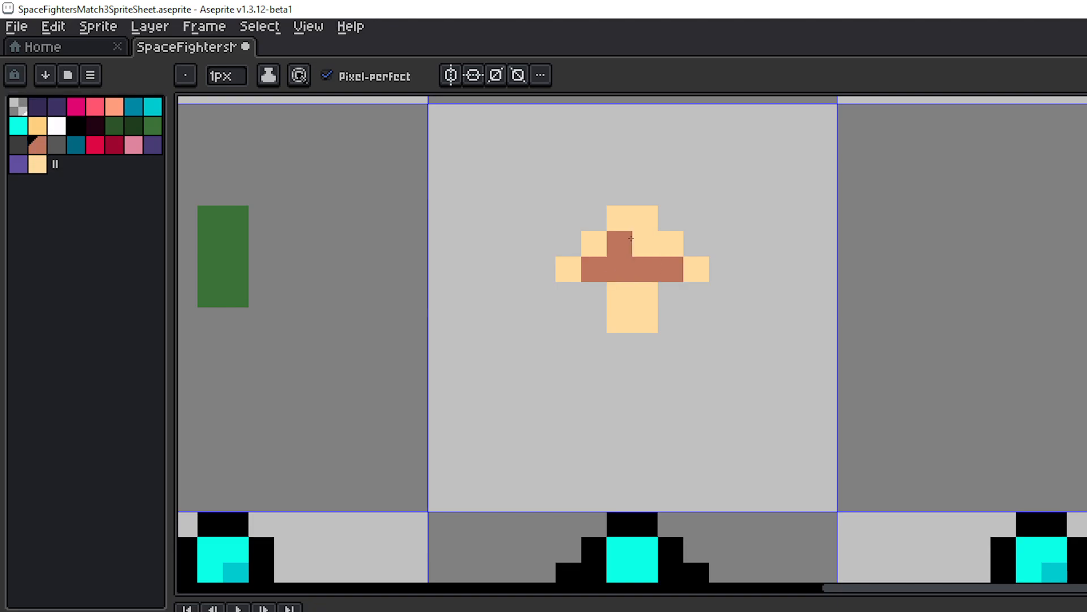
scroll(789, 338, down, 2)
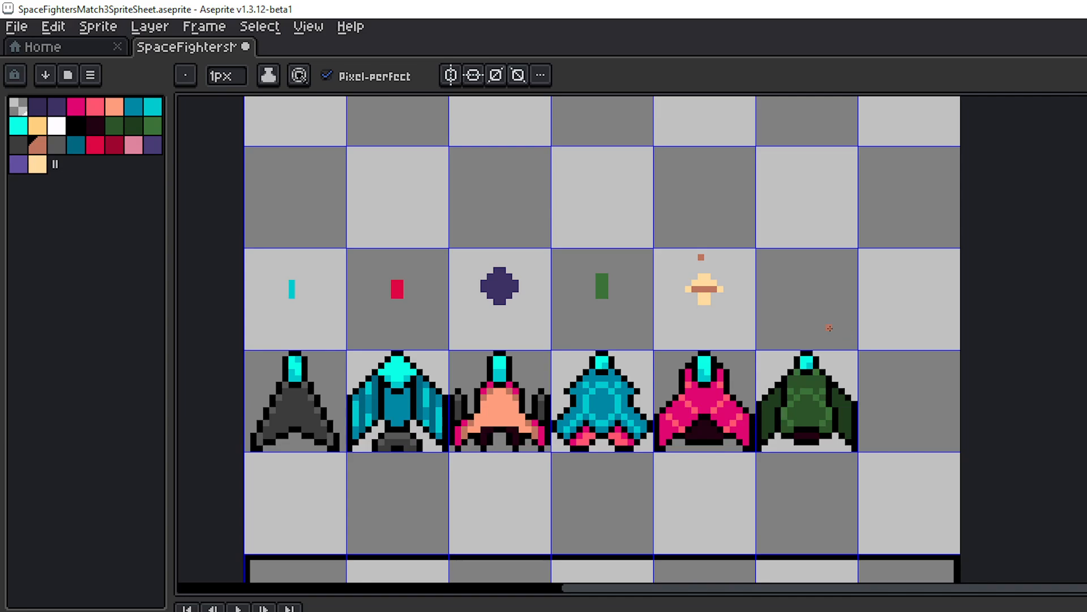
- Erase the reddish-brown pixels around the bullet and recolour its centre in the bullet's own pale orange
scroll(677, 248, up, 2)
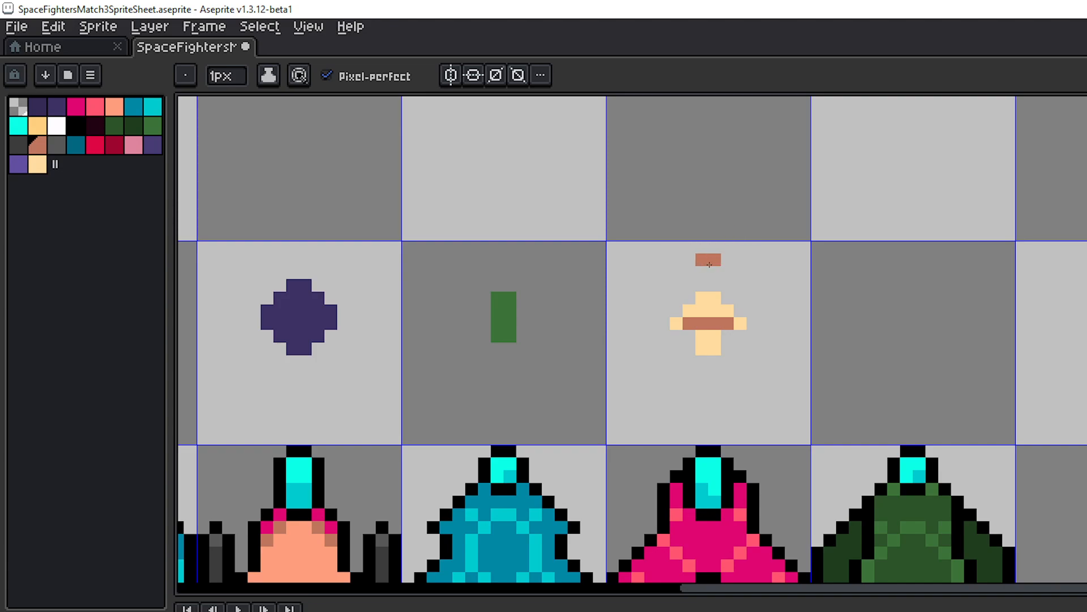
key(e)
click(701, 260)
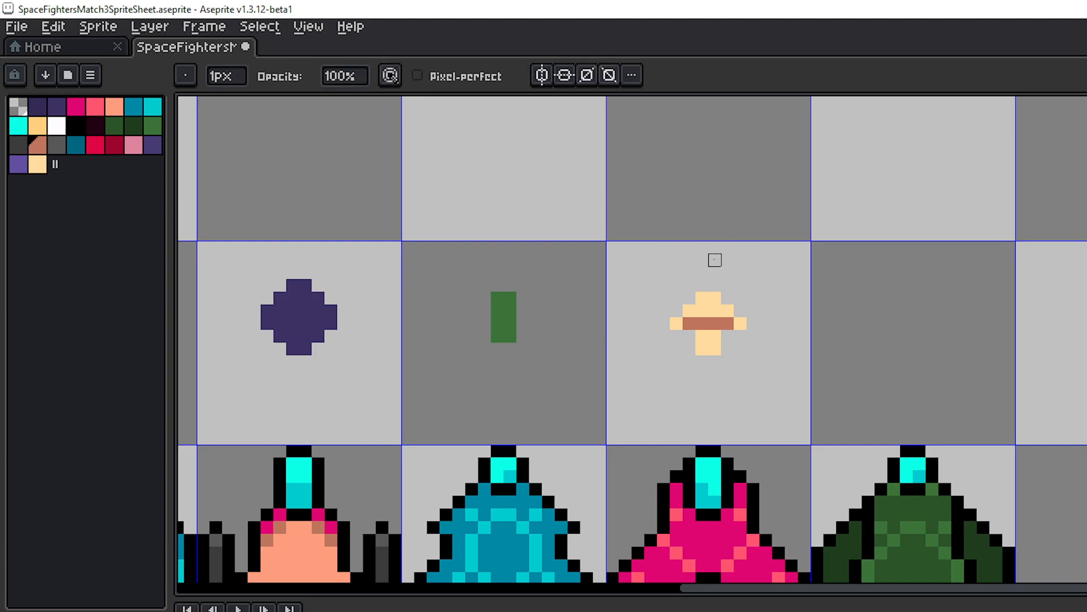
click(727, 323)
key(i)
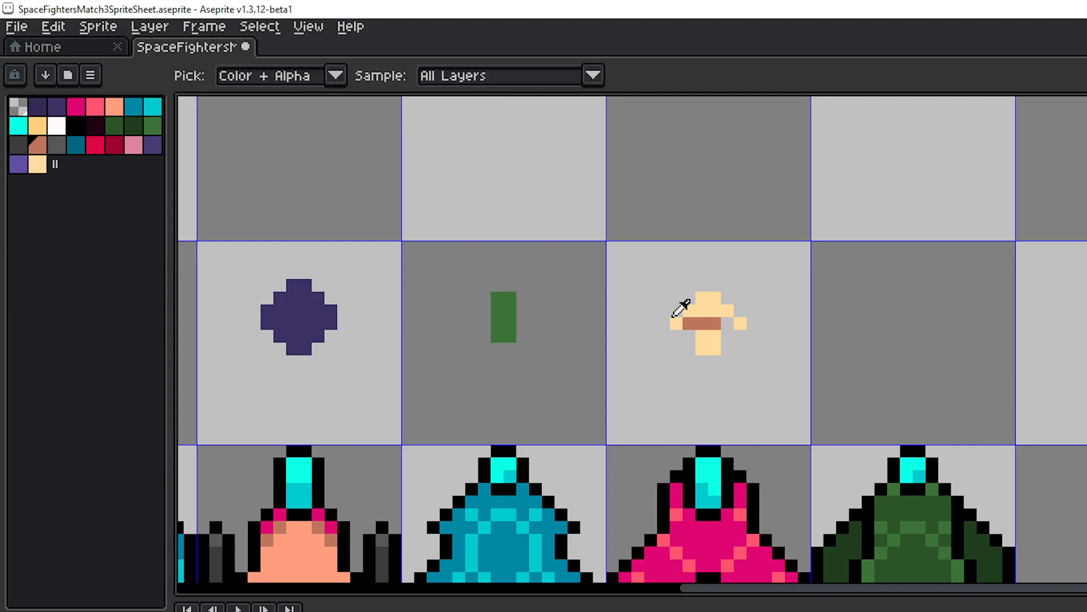
click(700, 300)
key(b)
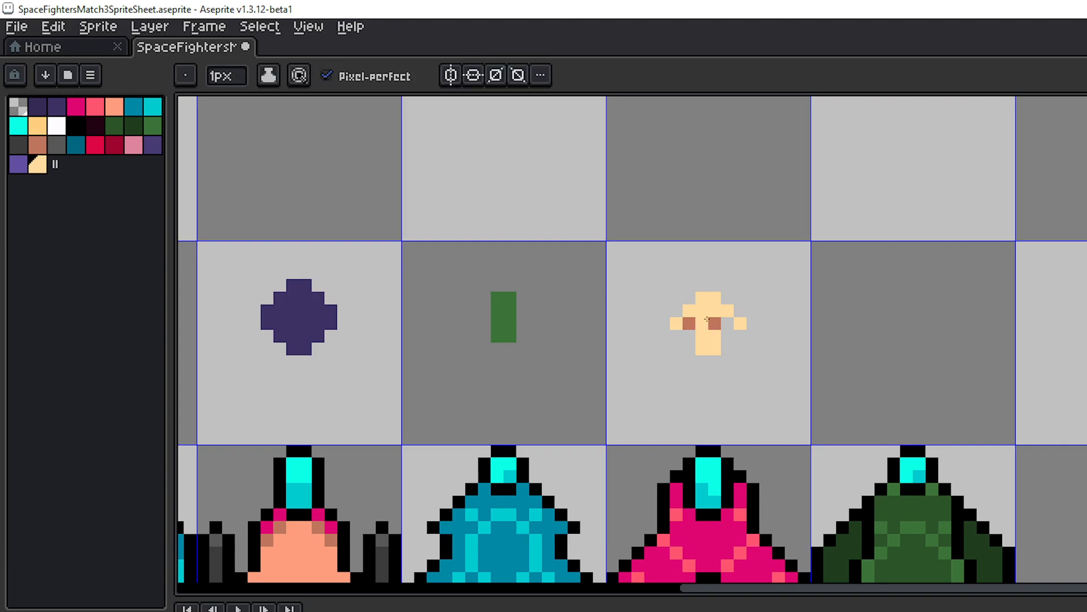
click(715, 323)
key(e)
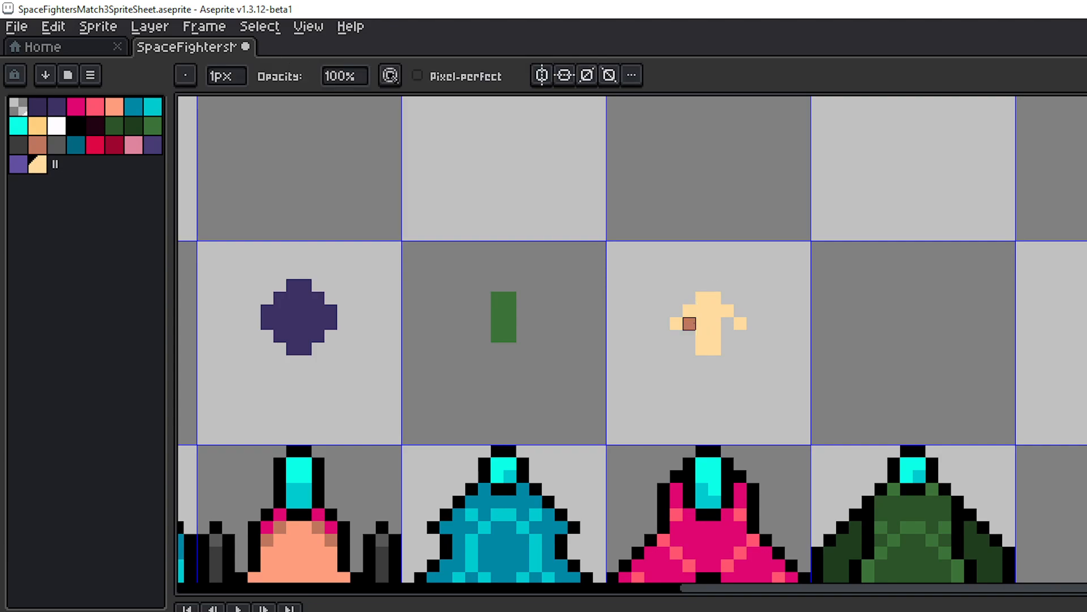
click(689, 323)
- Fill the gaps under the bullet's arms in pale orange to make two solid rows 6 px wide above the stem
drag(766, 336, 745, 303)
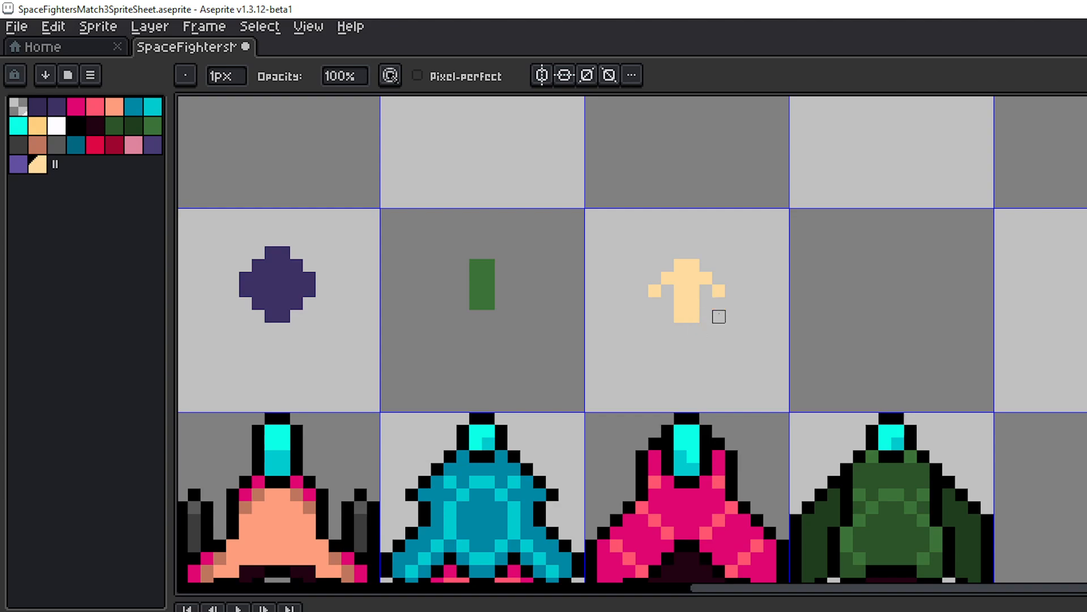
key(b)
click(718, 304)
click(668, 304)
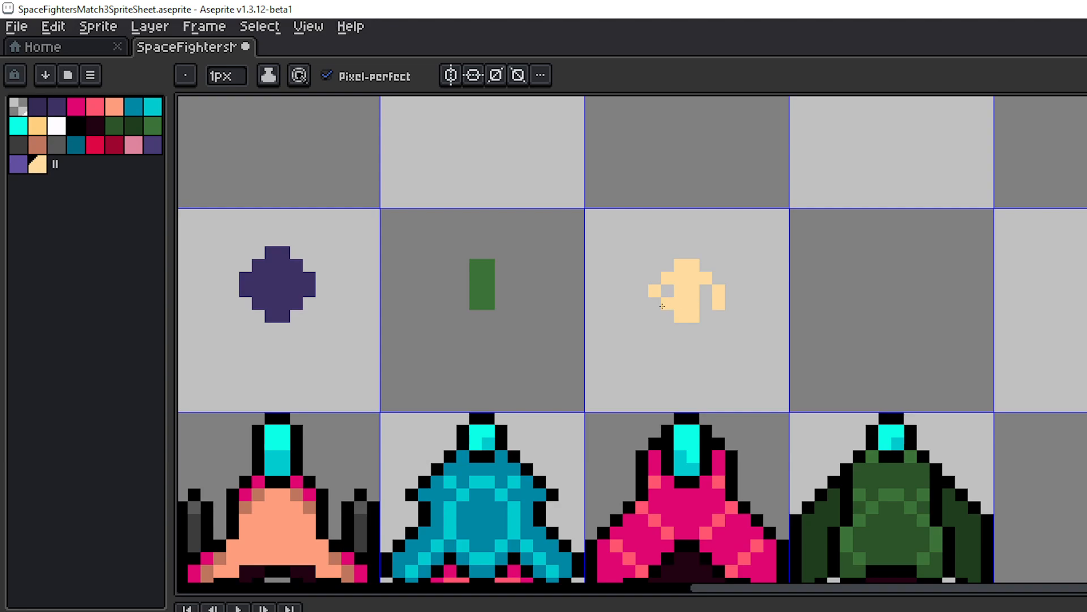
key(ctrl+z)
click(656, 306)
click(667, 291)
click(668, 302)
click(706, 291)
scroll(765, 331, down, 2)
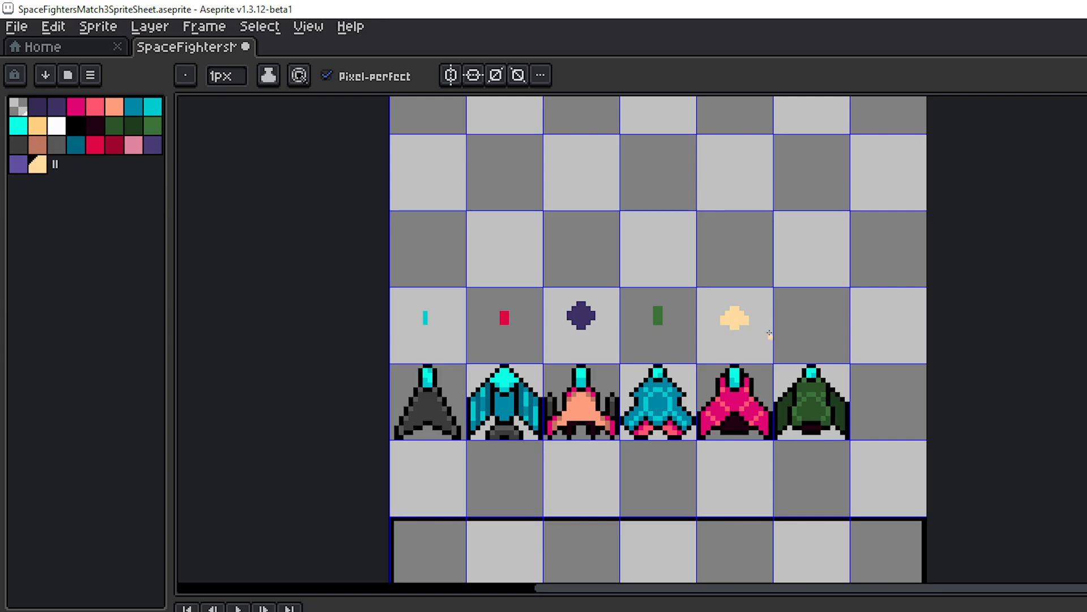
- Add one pale orange pixel to each end of the arrowhead's lowest row, widening that row to 8 px
scroll(770, 334, up, 2)
click(653, 356)
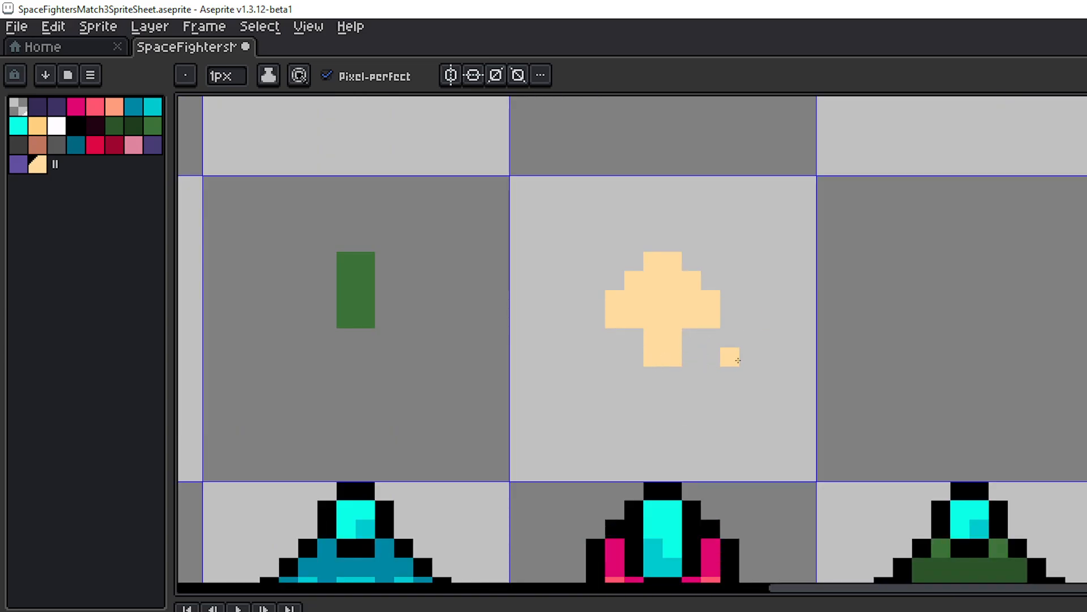
scroll(737, 361, down, 2)
scroll(708, 322, up, 3)
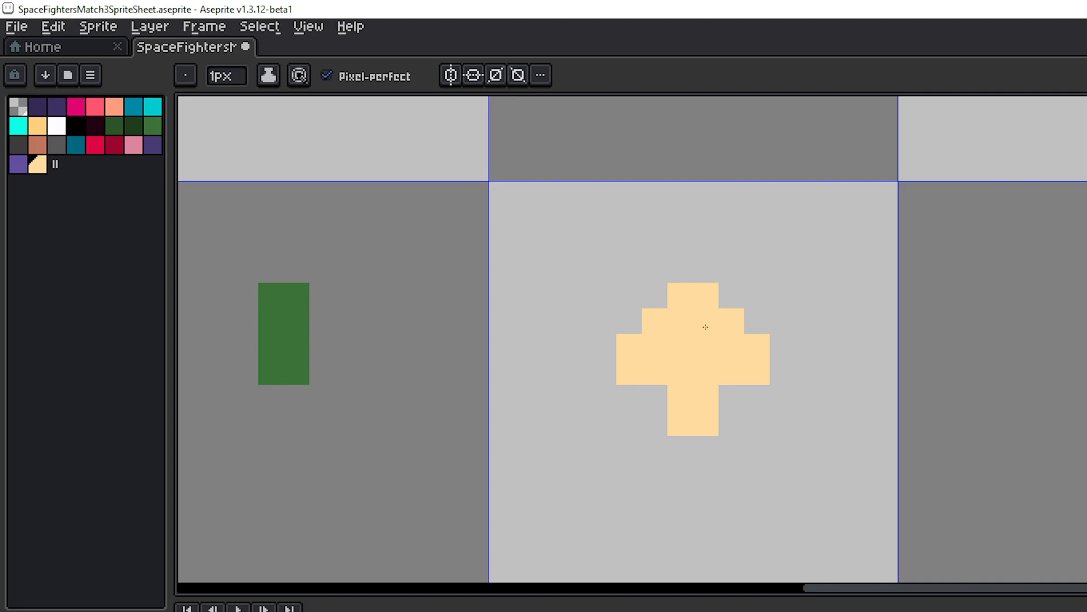
click(776, 372)
click(605, 375)
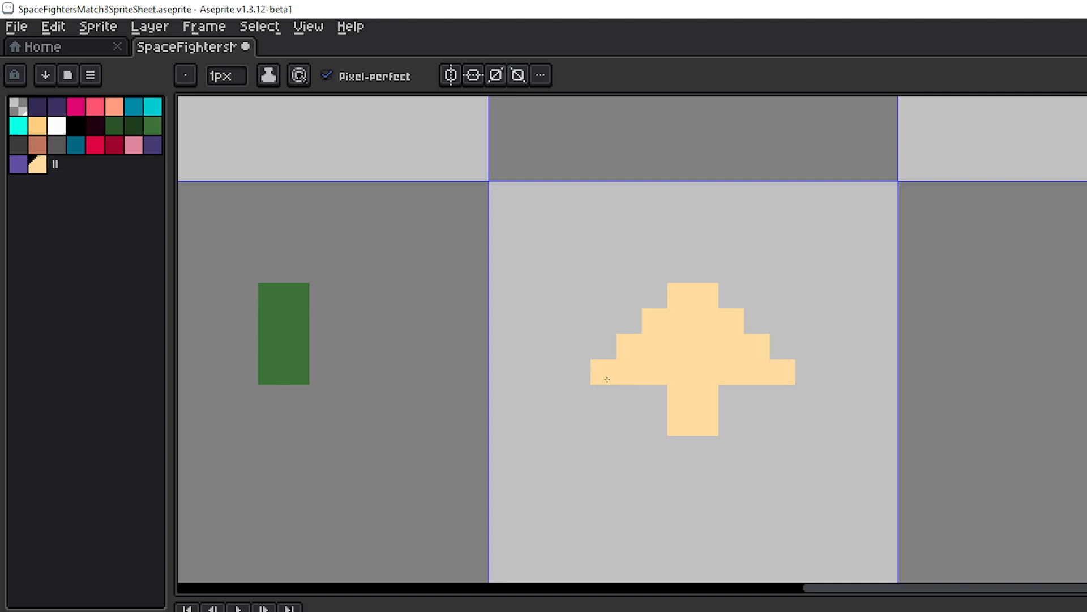
scroll(813, 402, down, 4)
- Shade the left half of the arrow bullet's stem and the lower edge of its left wing in darker orange
mouse_move(830, 405)
mouse_down()
mouse_move(798, 357)
mouse_move(828, 339)
mouse_up()
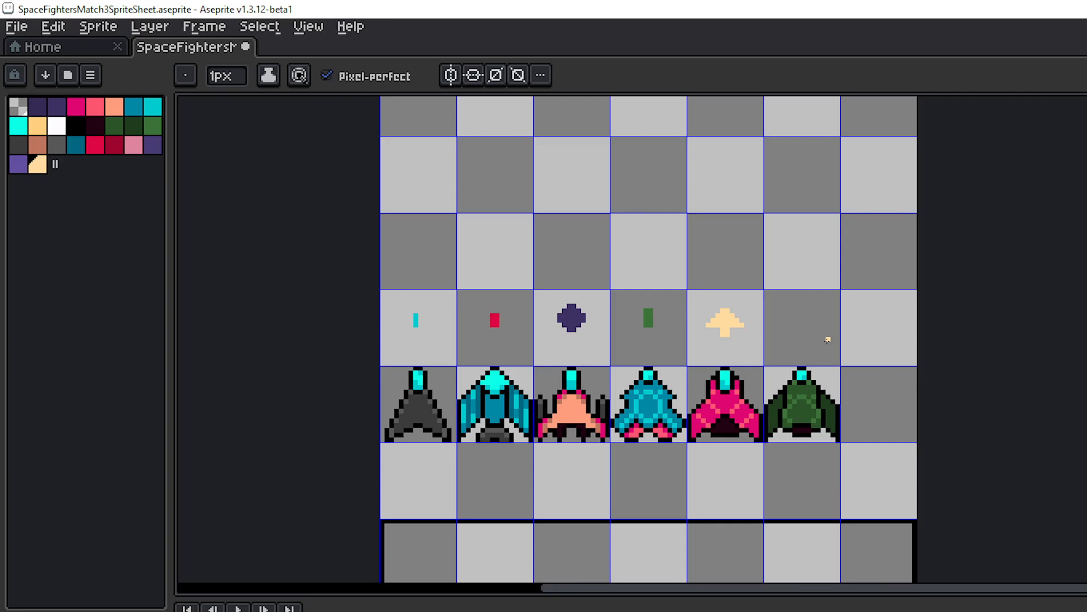
scroll(739, 340, up, 1)
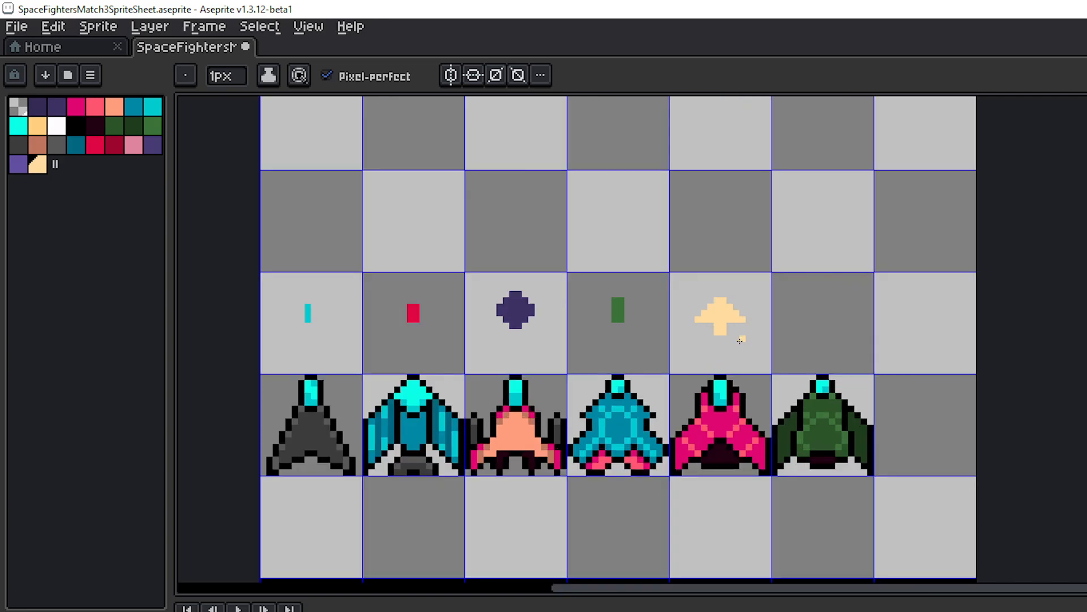
scroll(739, 341, up, 2)
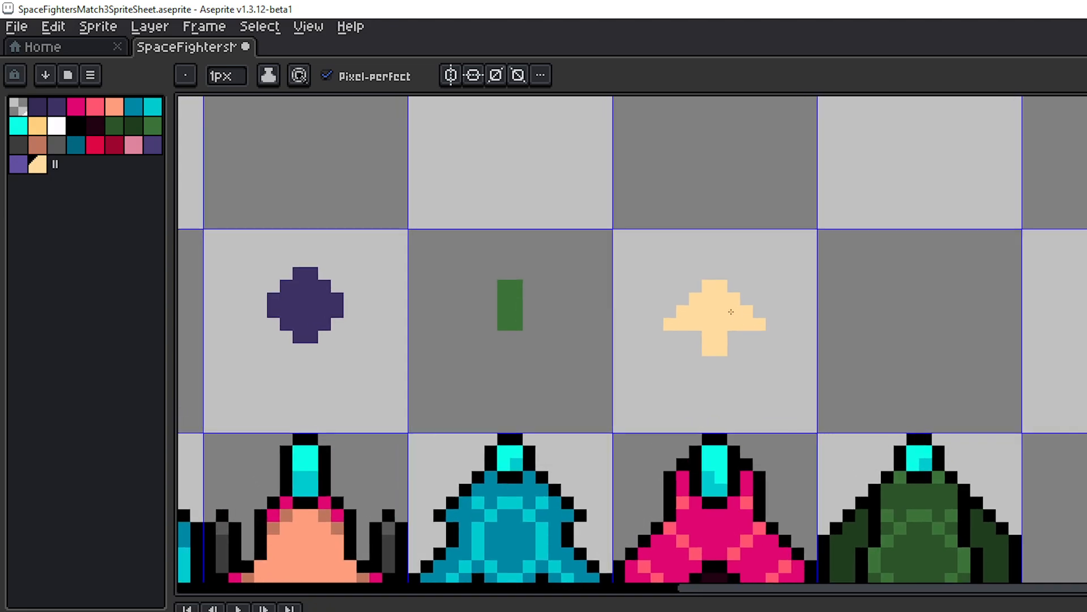
click(37, 125)
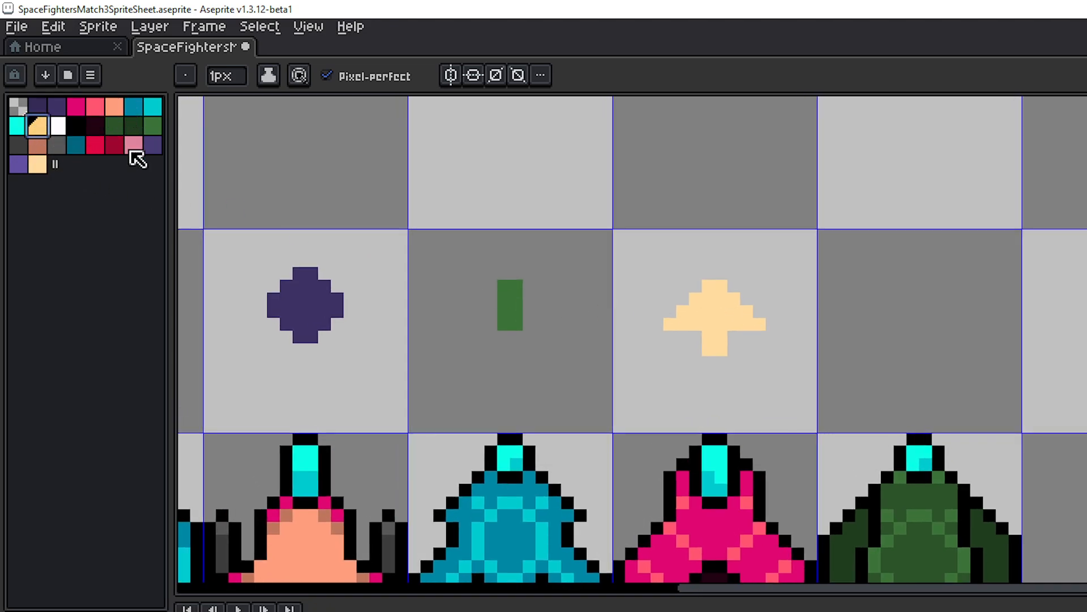
click(714, 288)
click(706, 345)
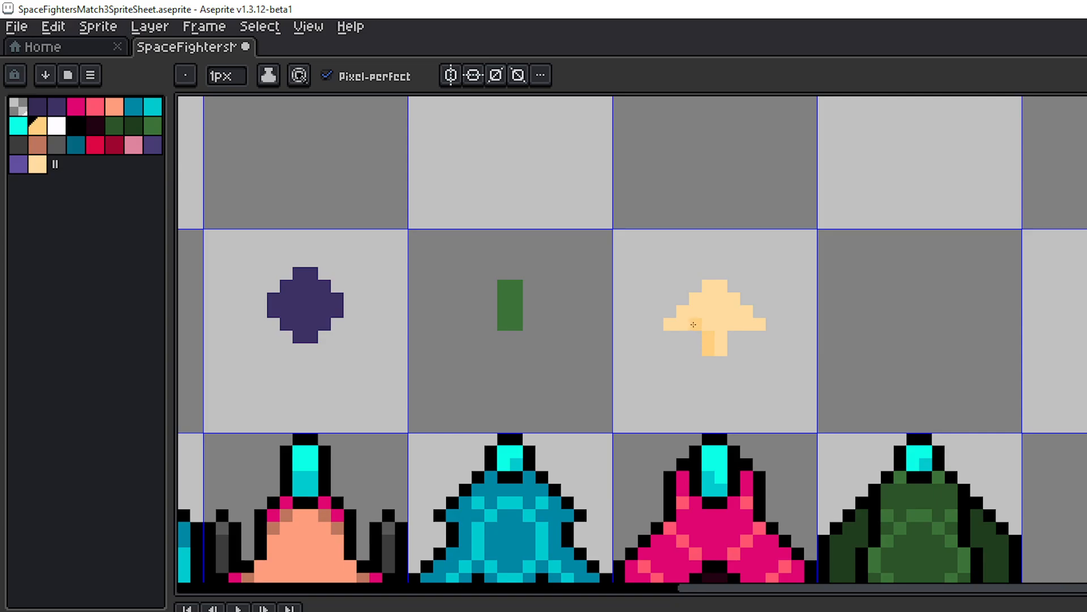
scroll(779, 333, down, 4)
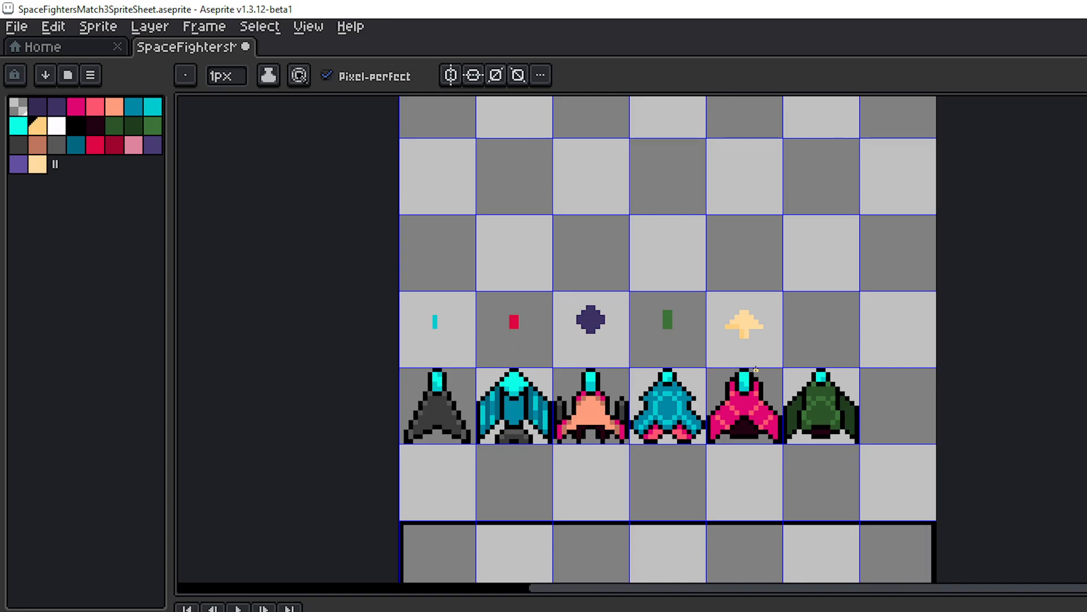
scroll(752, 358, up, 2)
drag(703, 345, 721, 376)
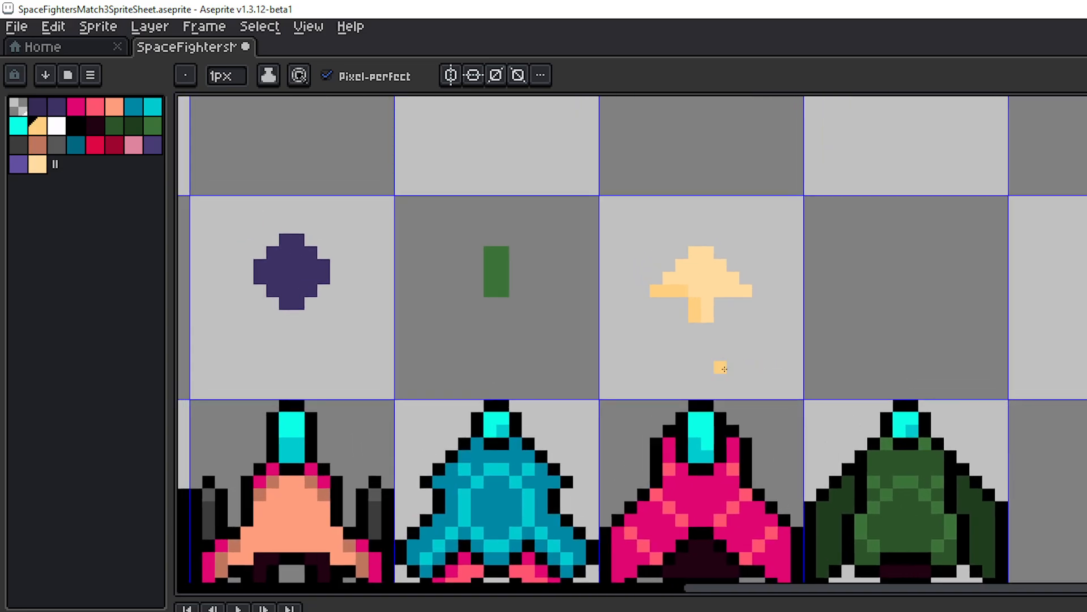
- Undo the darker orange shading on the arrow bullet's stem and left wing
key(v)
key(b)
scroll(779, 334, down, 3)
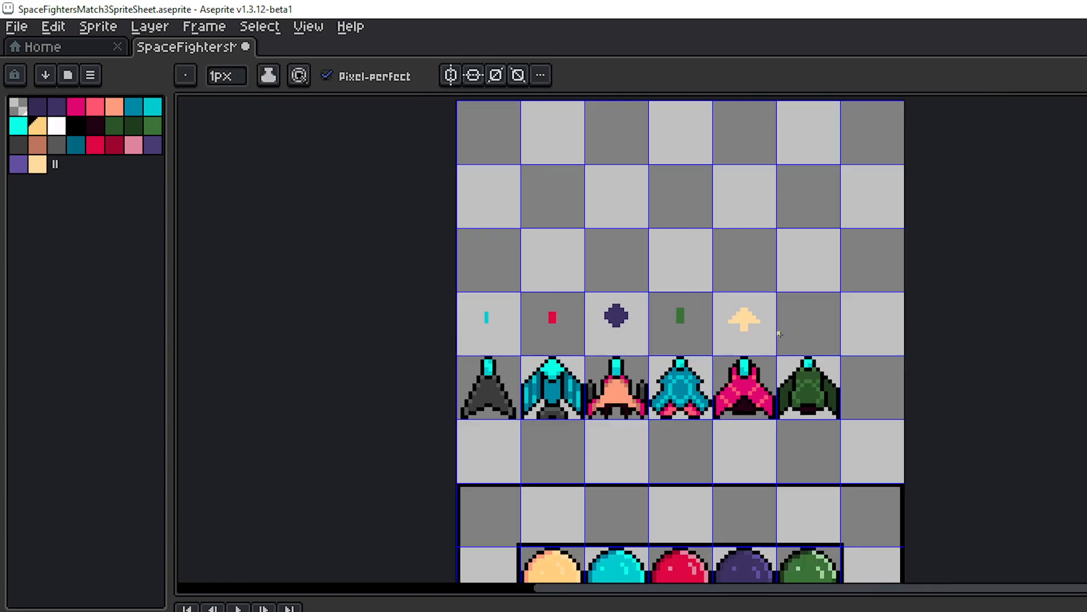
- Examine the row of bullets above the spaceships together with the orbs below them
drag(792, 316, 757, 270)
scroll(722, 291, up, 2)
drag(648, 290, 678, 306)
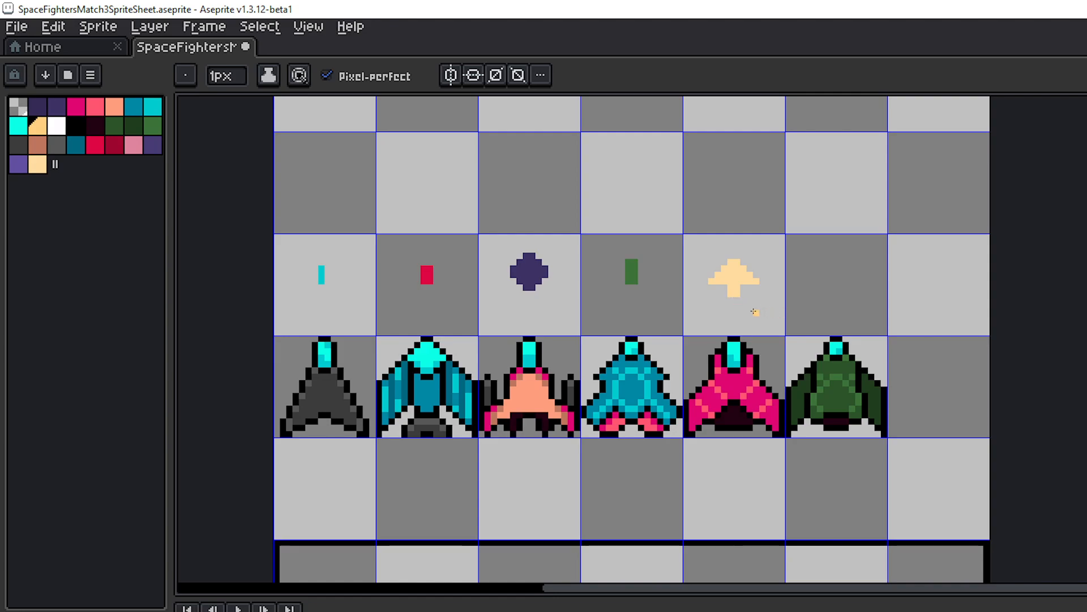
mouse_move(752, 309)
mouse_down()
mouse_move(803, 308)
mouse_move(750, 297)
mouse_up()
scroll(750, 299, down, 2)
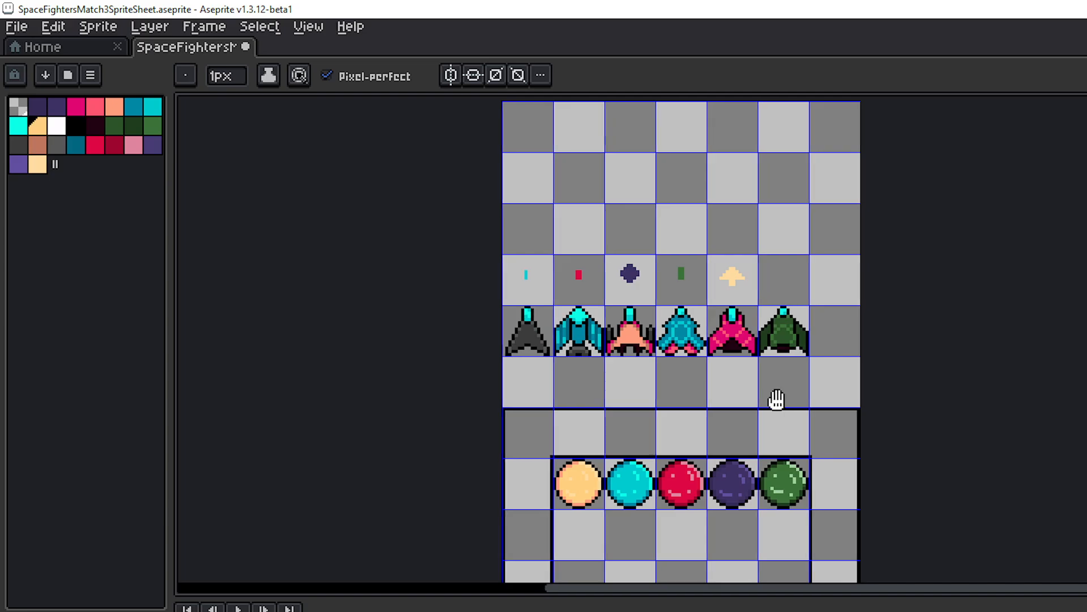
drag(774, 396, 728, 408)
scroll(694, 344, up, 1)
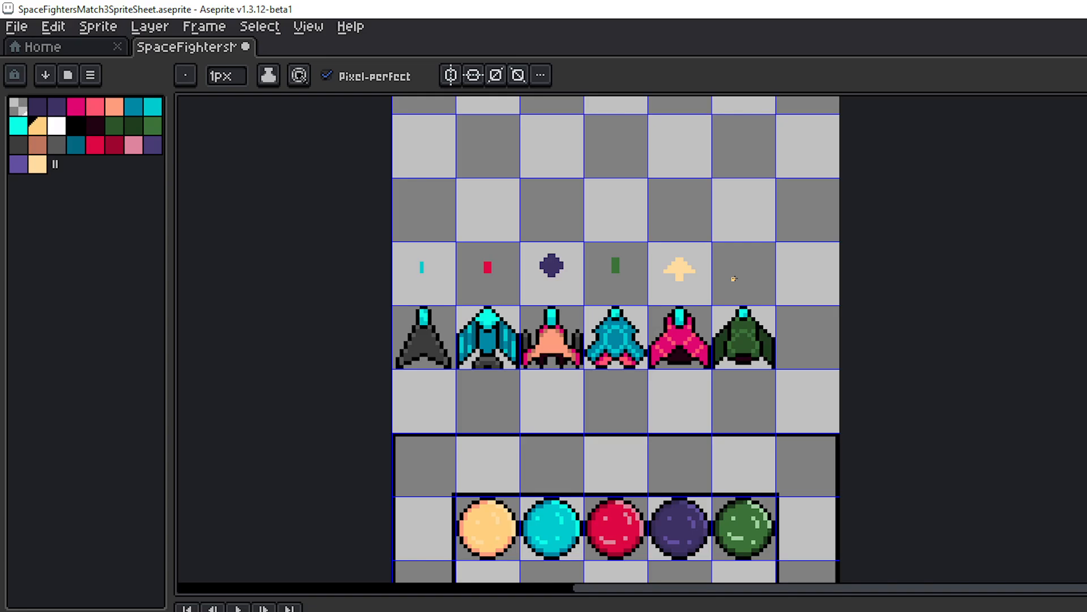
scroll(720, 243, up, 2)
scroll(736, 260, down, 1)
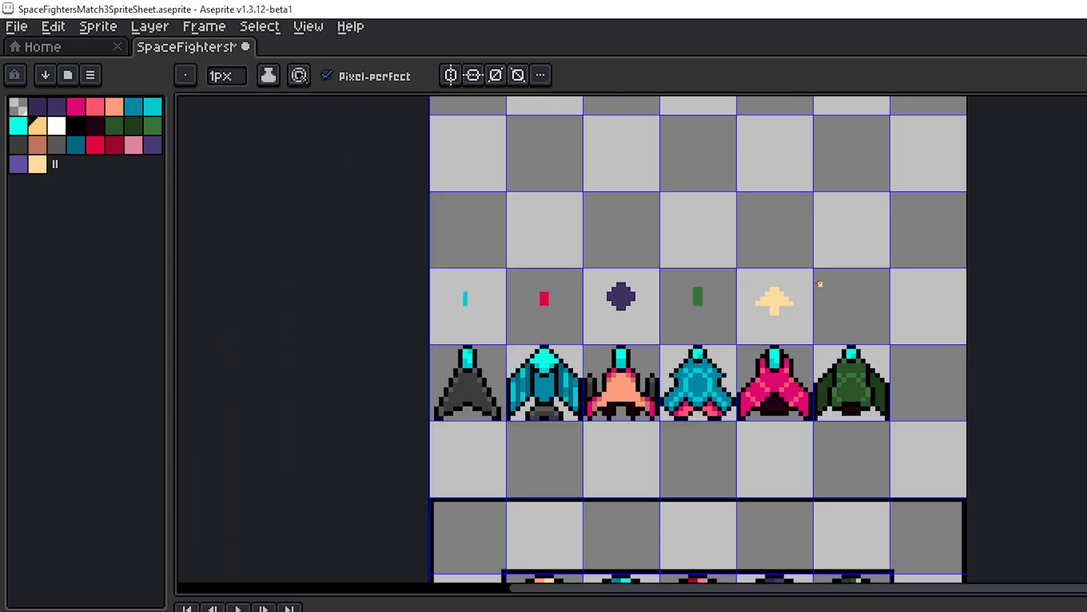
drag(847, 306, 793, 277)
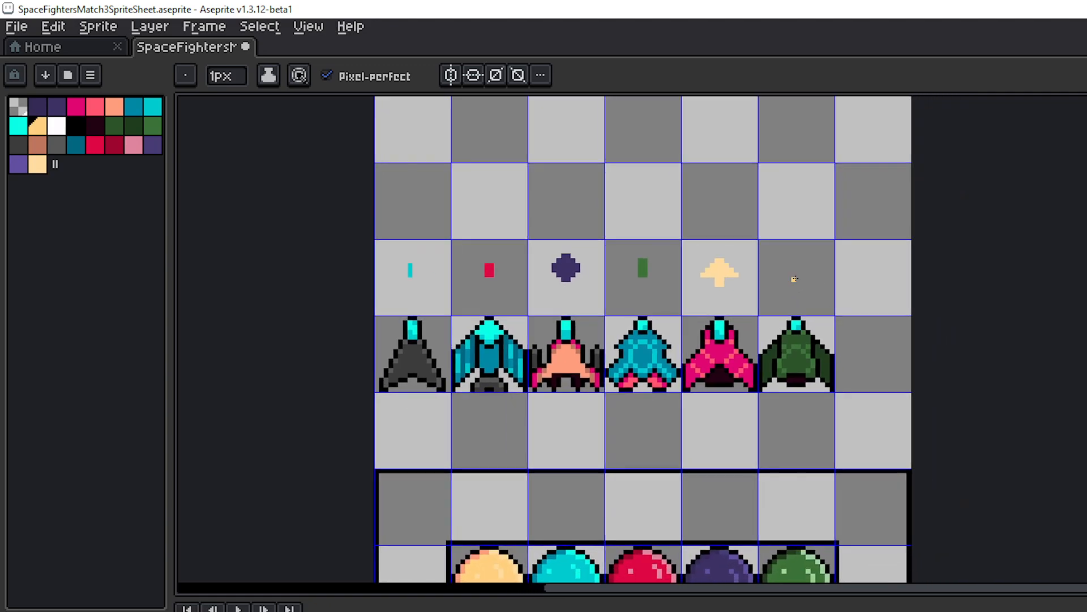
- Add one pixel in the same cyan beside the cyan bullet's top pixel and erase the two pixels below
scroll(374, 270, up, 2)
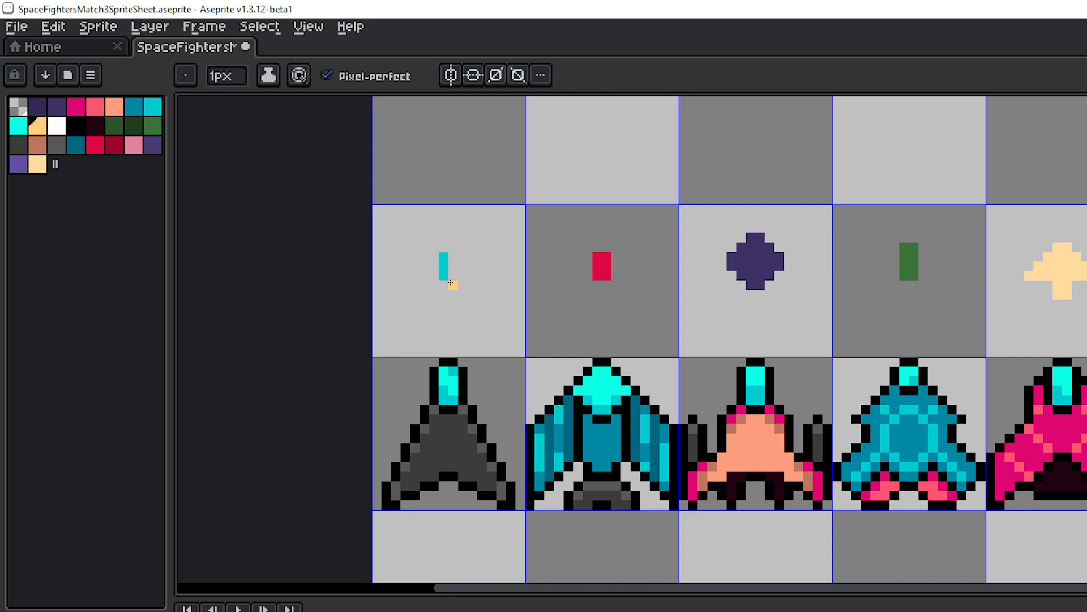
key(i)
click(445, 268)
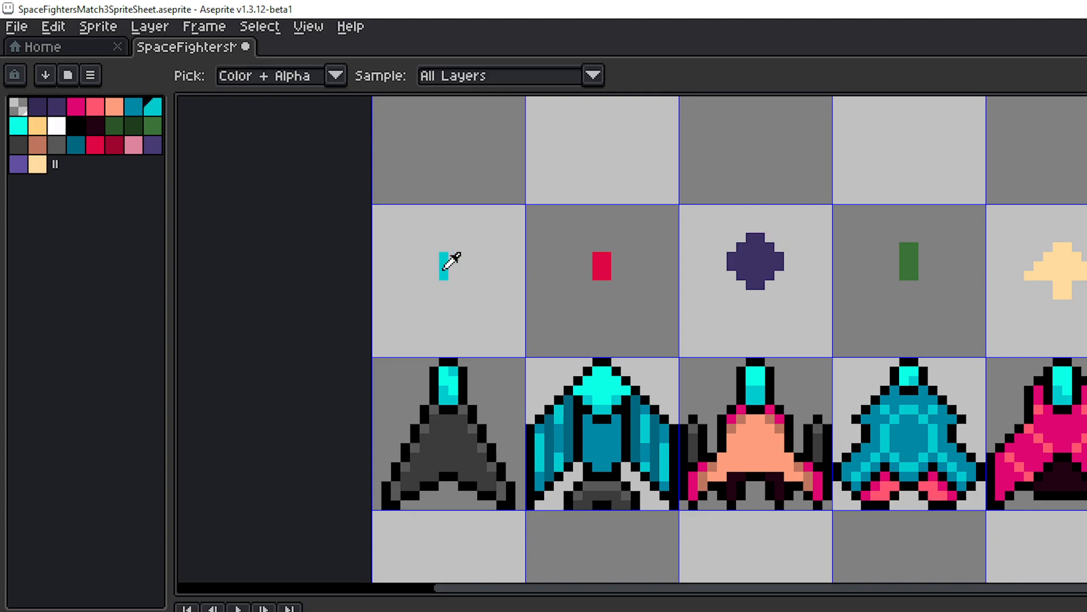
key(b)
click(452, 257)
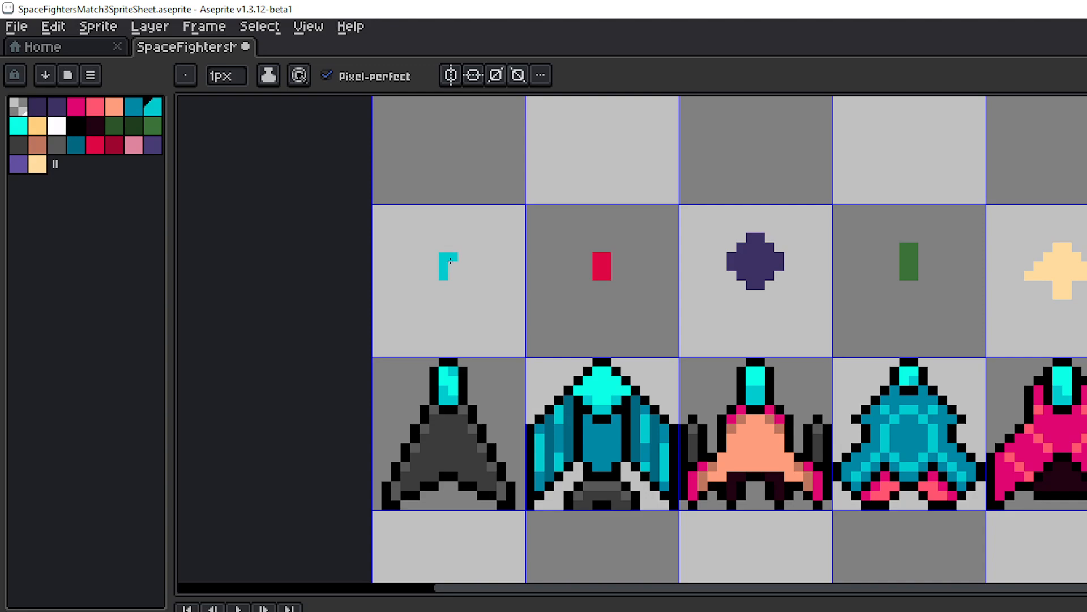
key(e)
drag(445, 266, 443, 278)
scroll(501, 297, down, 3)
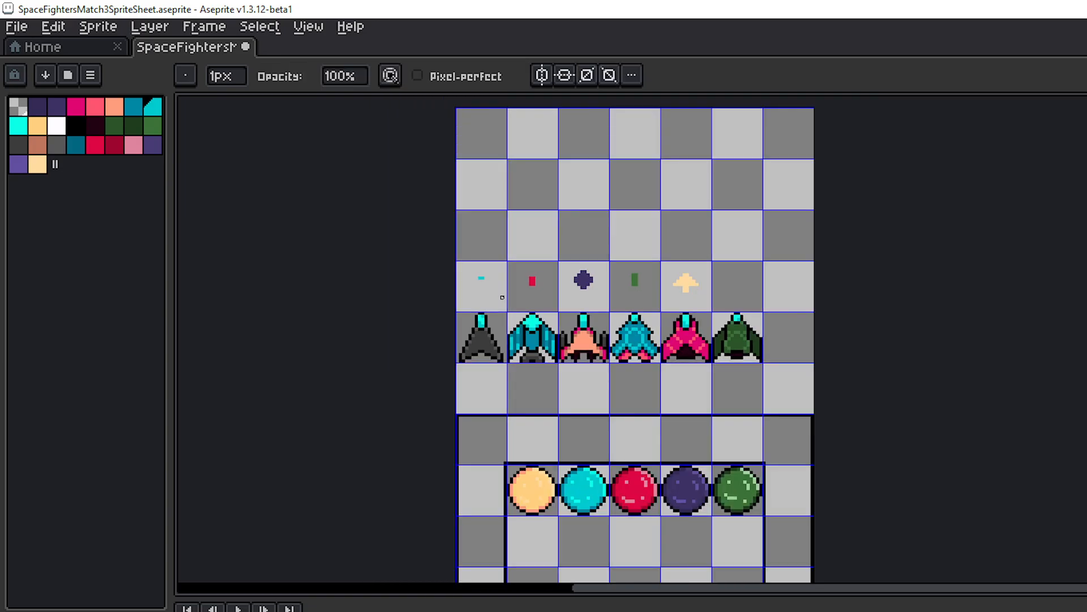
- Erase the remaining cyan strip and repaint a 2 px wide cyan row lower in the same cell
scroll(487, 296, up, 2)
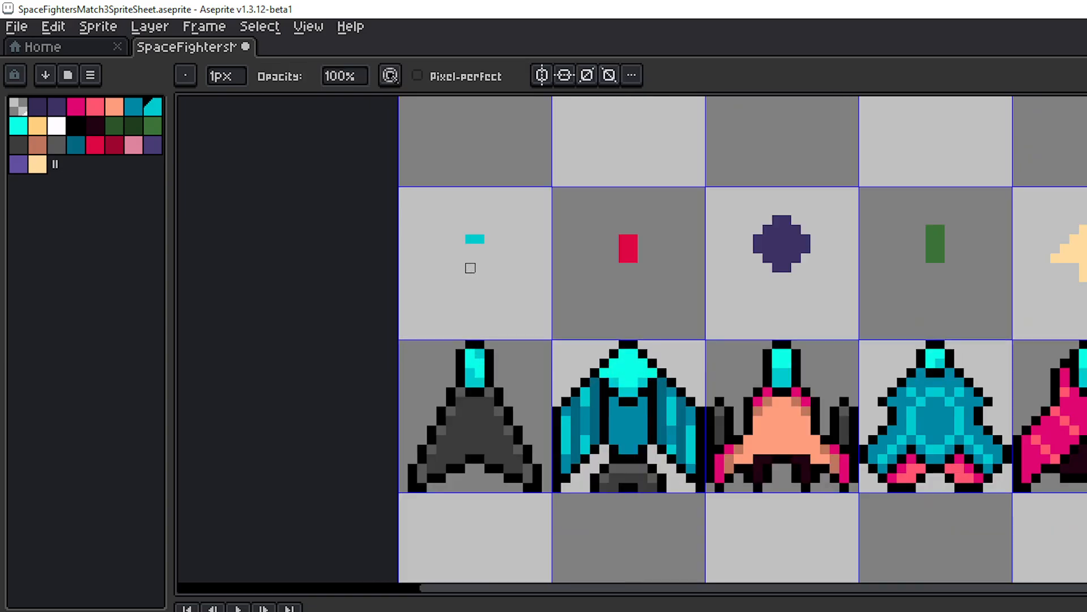
key(b)
key(e)
drag(461, 238, 498, 239)
key(b)
click(469, 268)
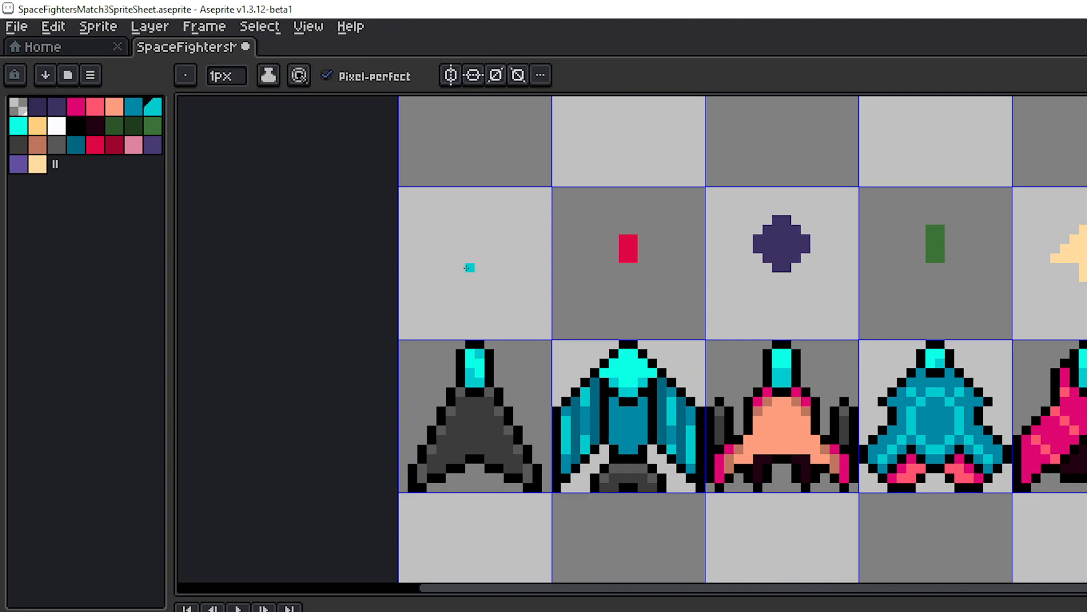
click(464, 263)
click(470, 266)
key(e)
click(463, 268)
scroll(537, 305, down, 2)
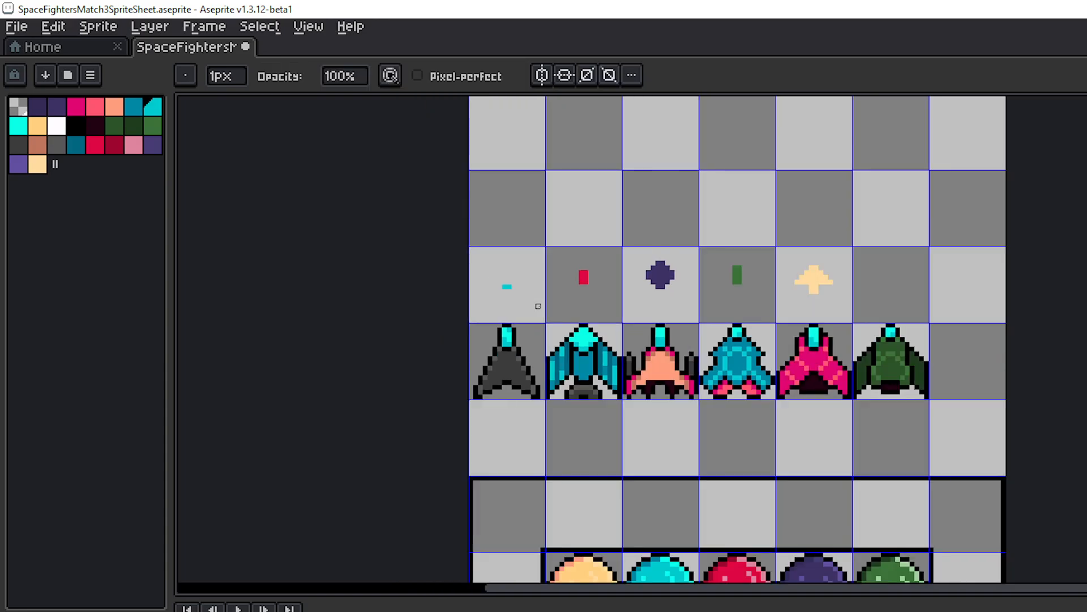
- Add two cyan pixels directly above the cyan row to form a 2×2 px square bullet
key(b)
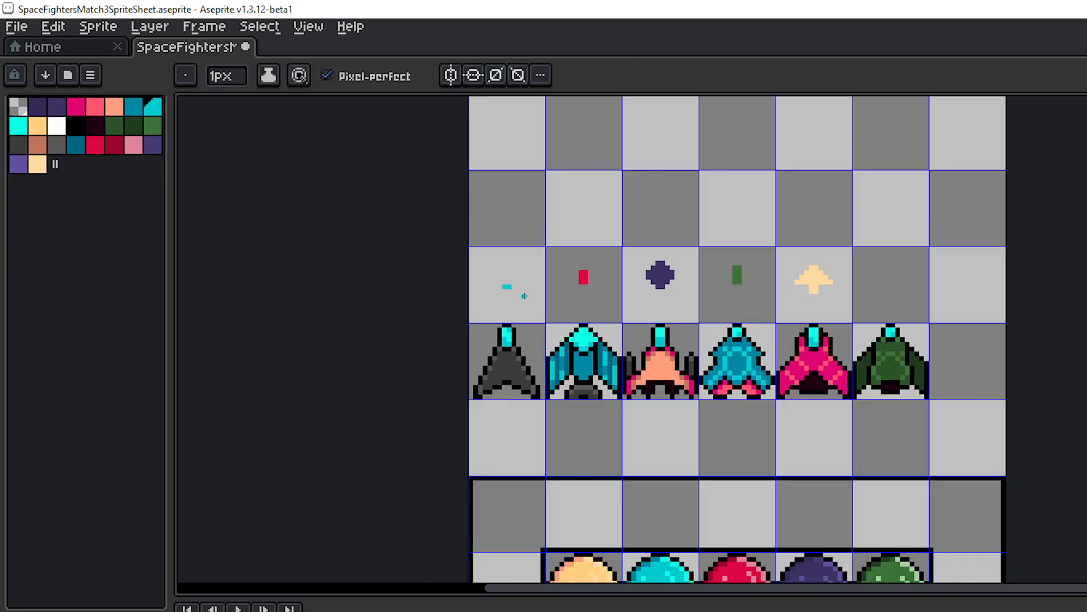
scroll(510, 282, up, 3)
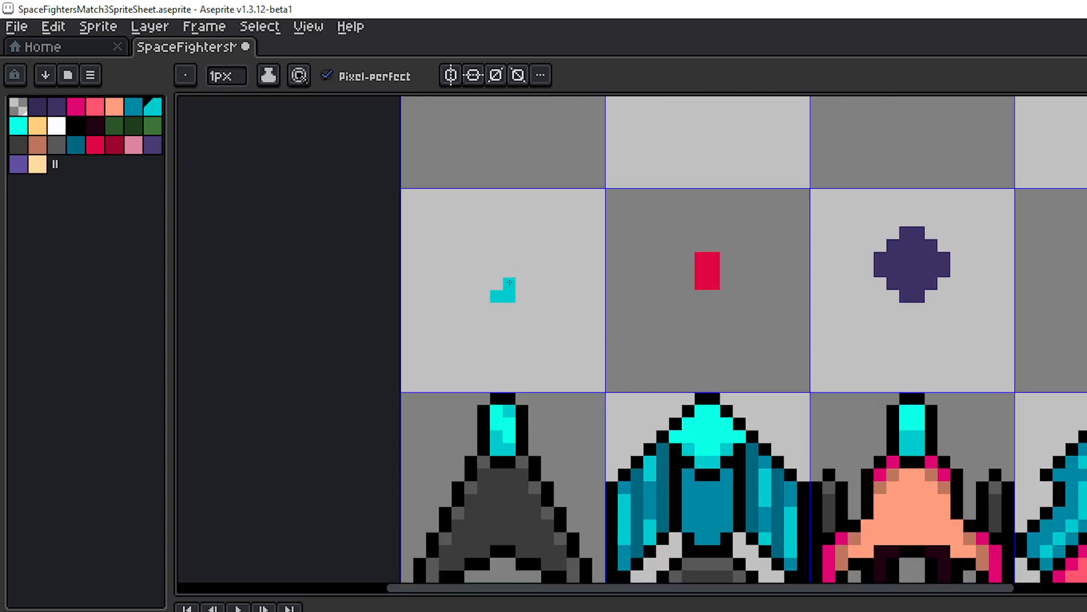
click(497, 283)
scroll(586, 295, down, 4)
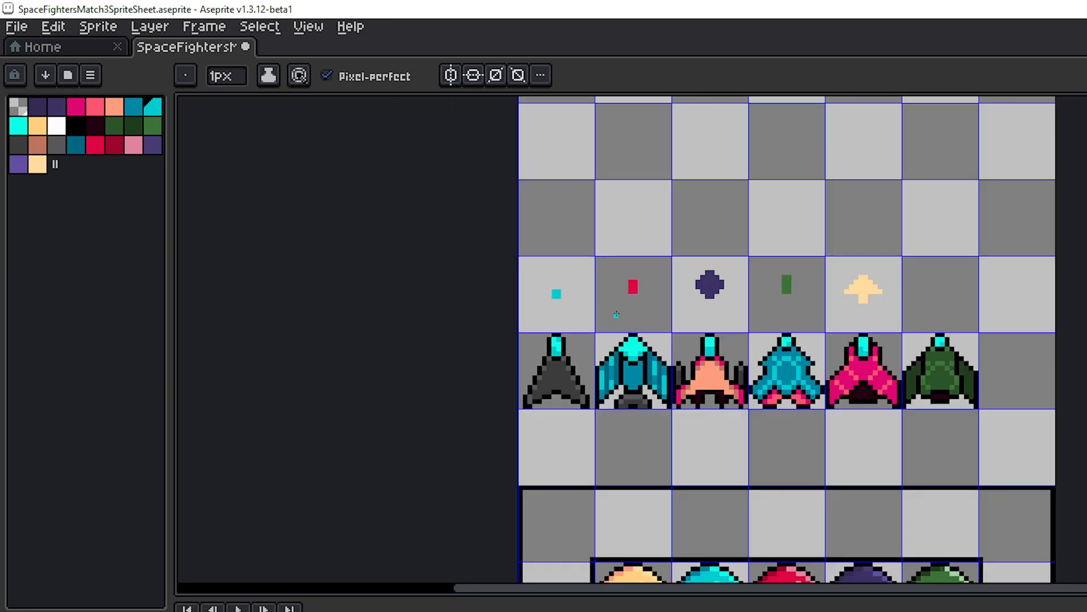
scroll(530, 283, up, 3)
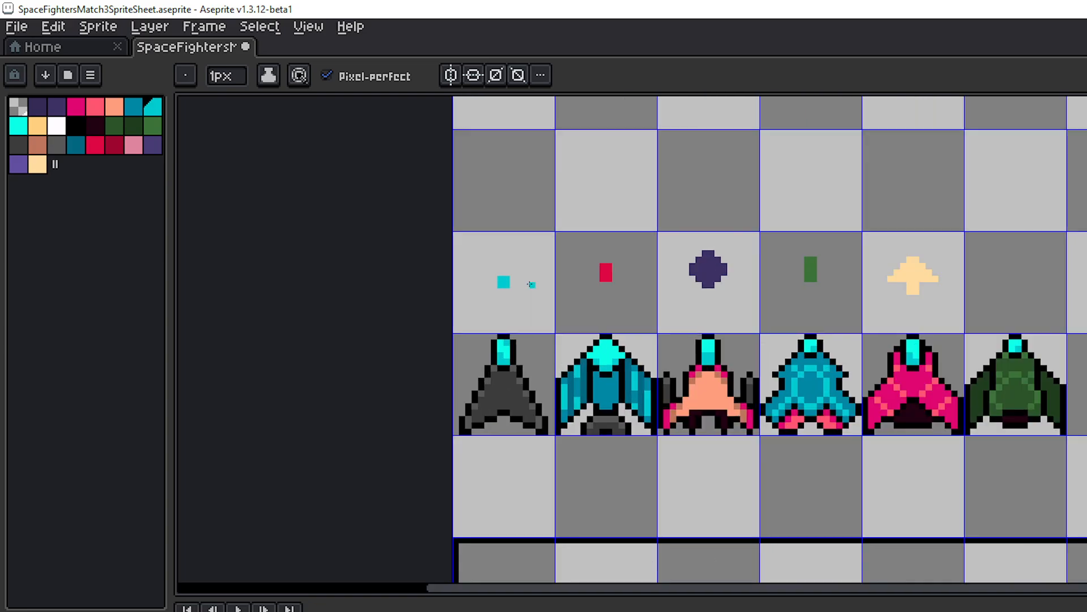
drag(528, 282, 448, 320)
scroll(458, 269, down, 2)
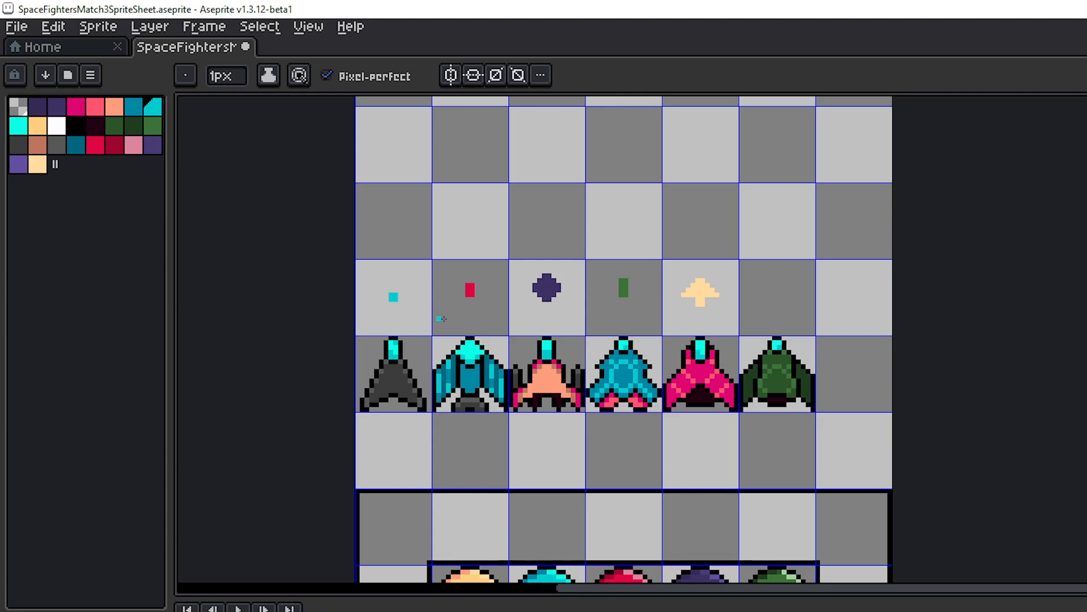
mouse_move(441, 319)
mouse_down()
mouse_move(413, 274)
mouse_move(383, 271)
mouse_up()
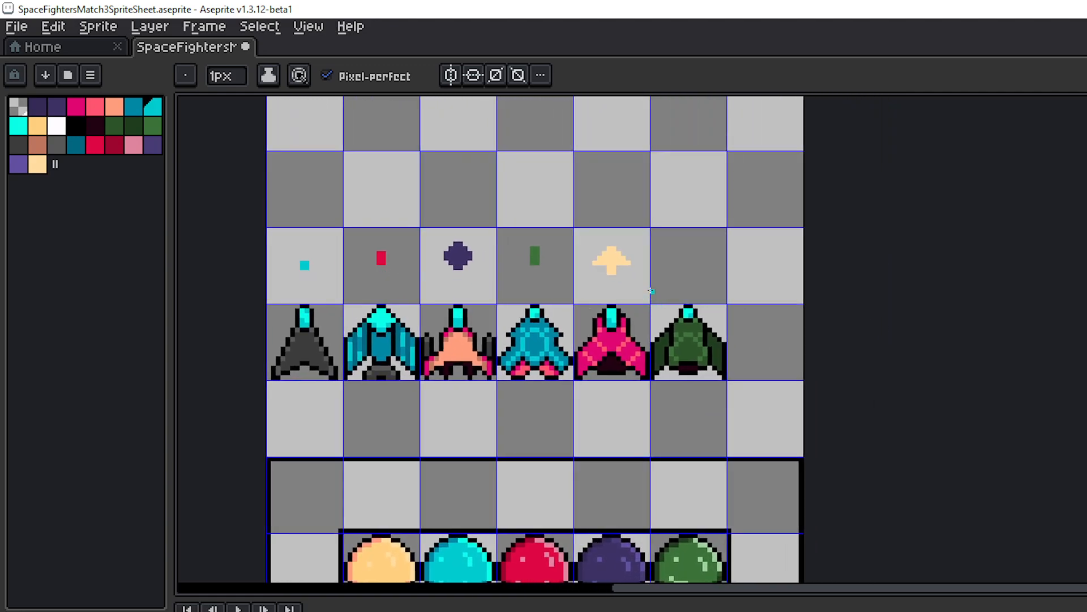
mouse_move(651, 290)
mouse_down()
mouse_move(609, 240)
mouse_move(665, 202)
mouse_move(718, 226)
mouse_move(760, 301)
mouse_move(770, 295)
mouse_move(781, 308)
mouse_move(828, 418)
mouse_move(740, 237)
mouse_up()
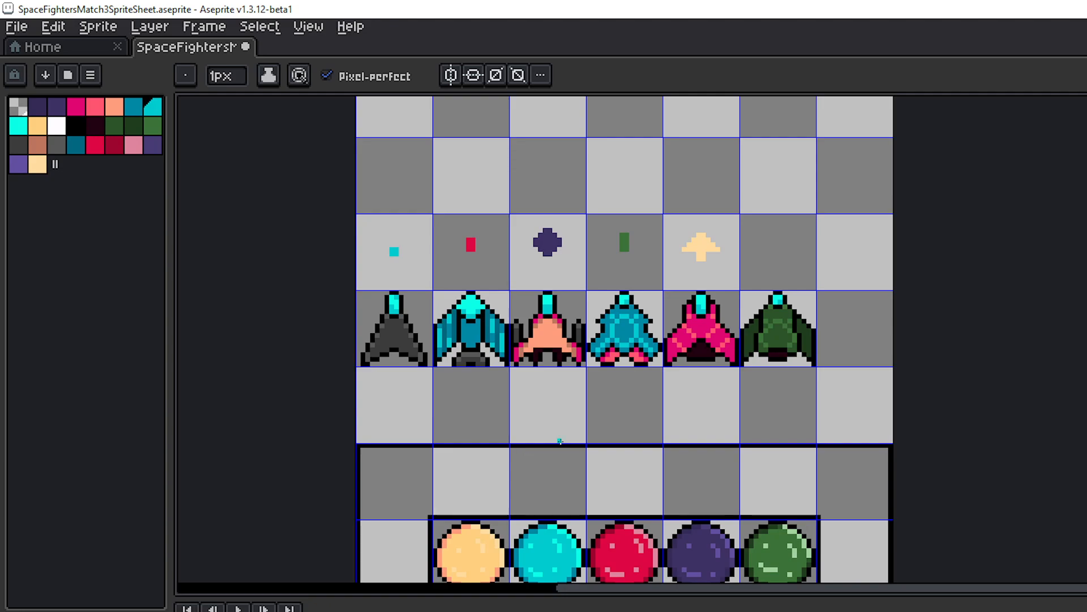
key(shift+x)
key(shift+x)
- Move the row of six spaceships one grid cell down, just above the outer board frame
key(m)
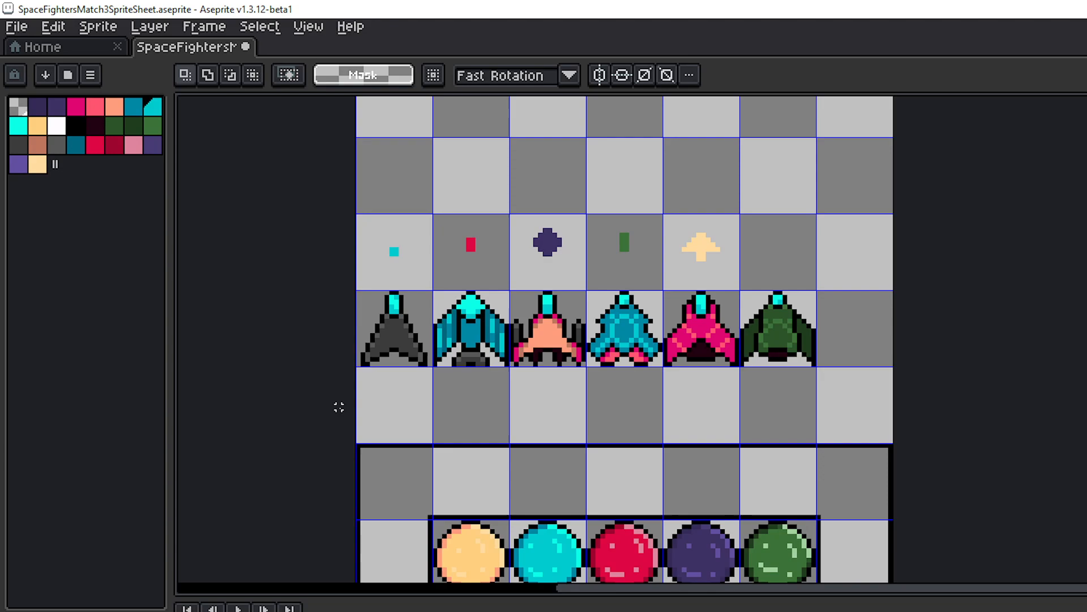
drag(396, 330, 793, 351)
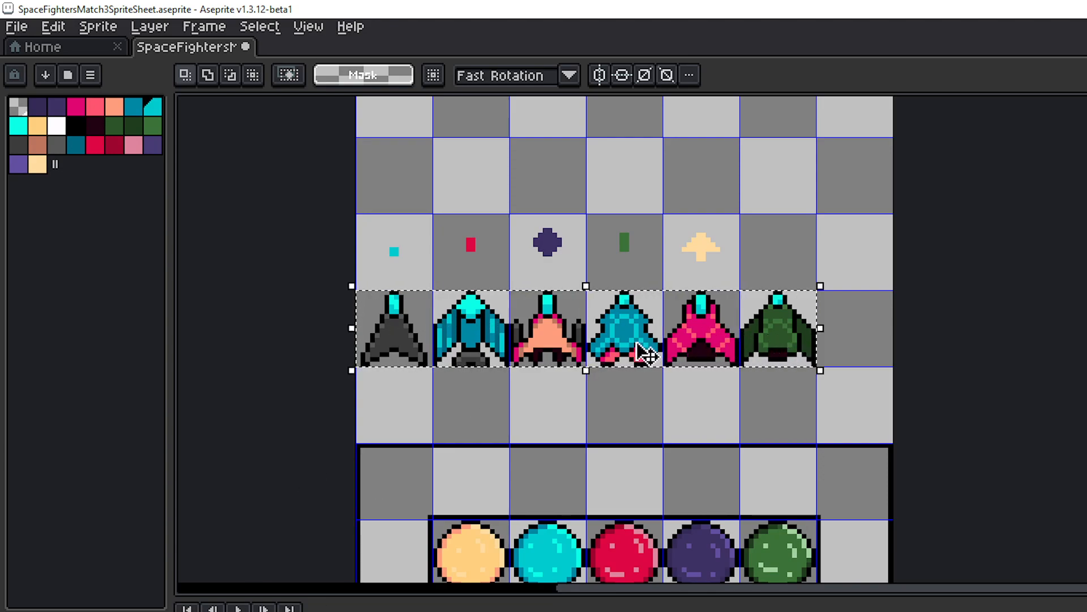
drag(637, 354, 638, 418)
scroll(502, 405, up, 2)
drag(566, 390, 481, 418)
scroll(481, 417, down, 2)
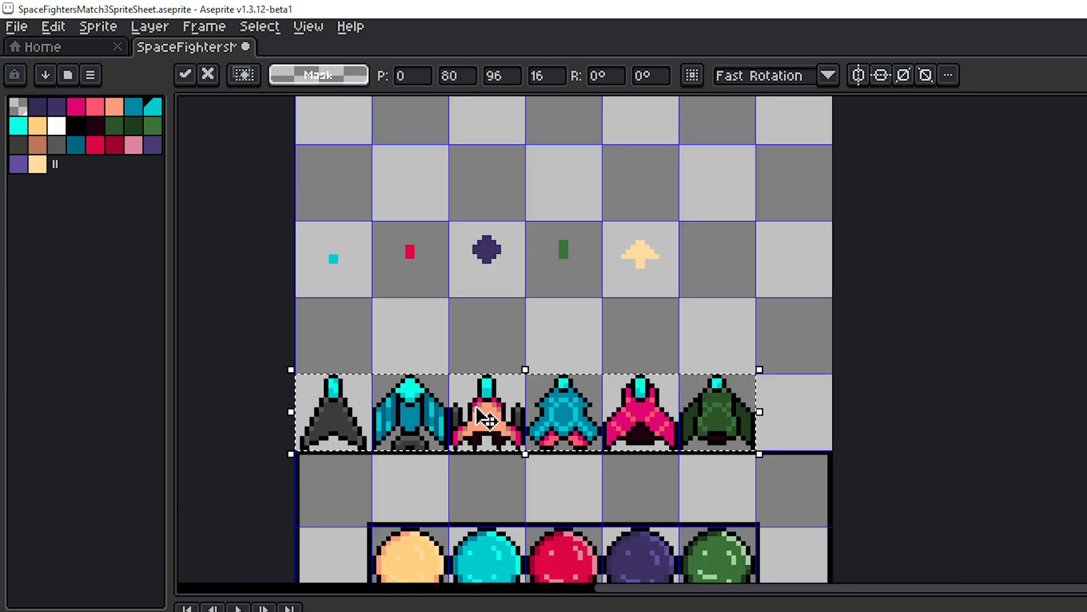
click(724, 300)
drag(692, 351, 769, 367)
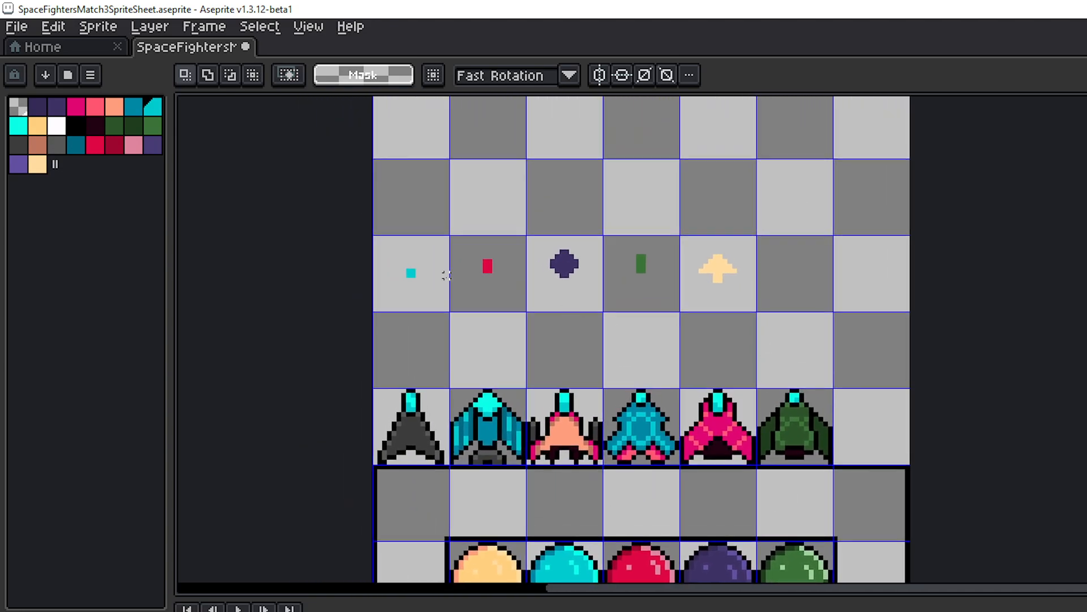
- Select the row of five bullets, clear the selection, and undo the spaceship row's move
drag(446, 276, 736, 307)
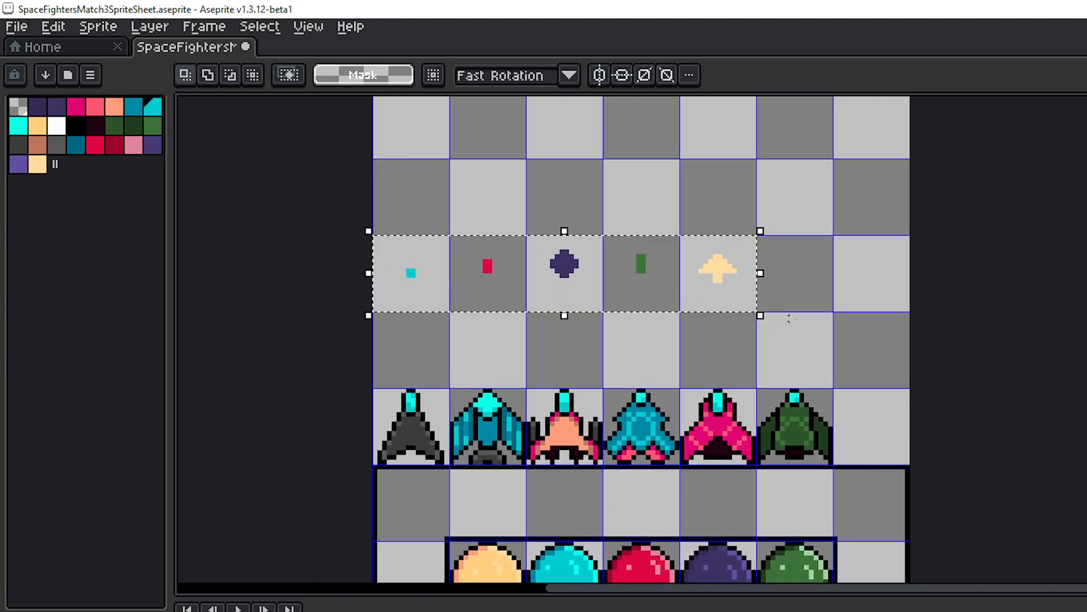
click(810, 320)
key(ctrl+z)
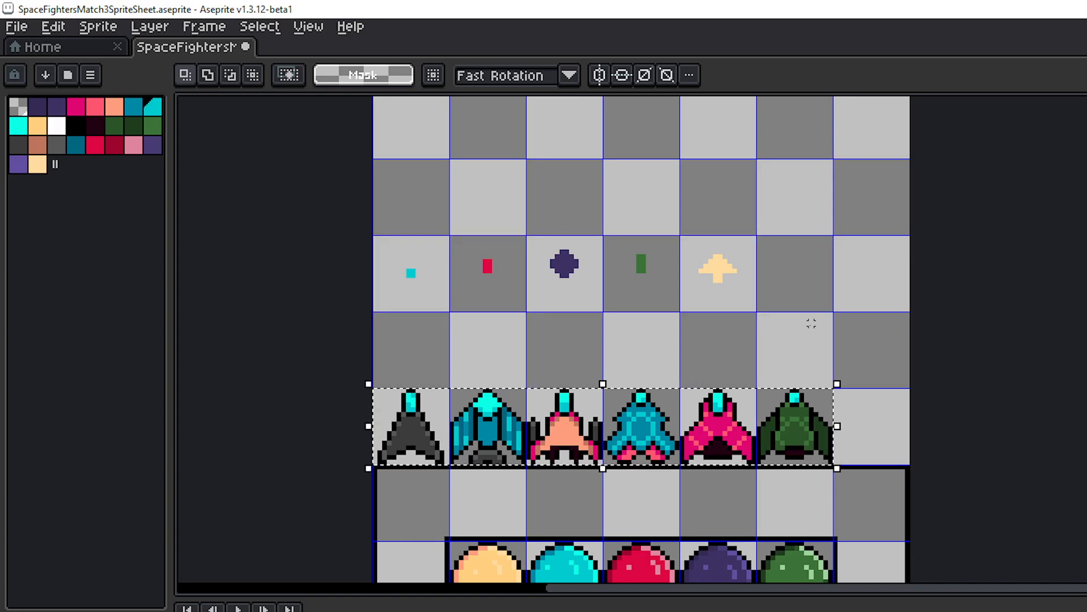
key(ctrl+z)
click(835, 257)
drag(784, 281, 762, 257)
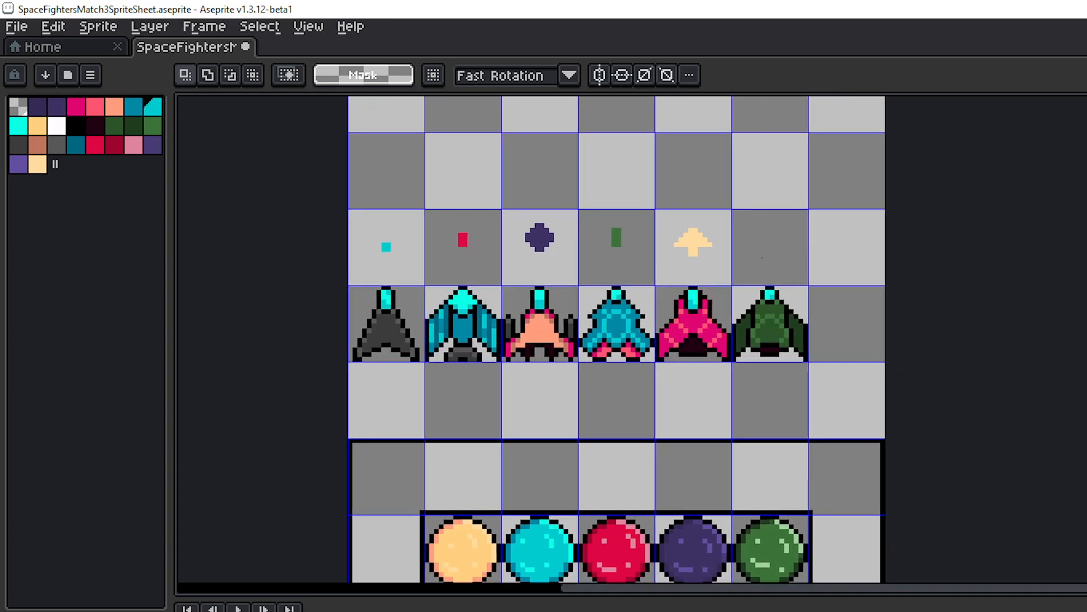
- Move the cyan orb one grid cell down within the inner board frame
drag(651, 426, 472, 253)
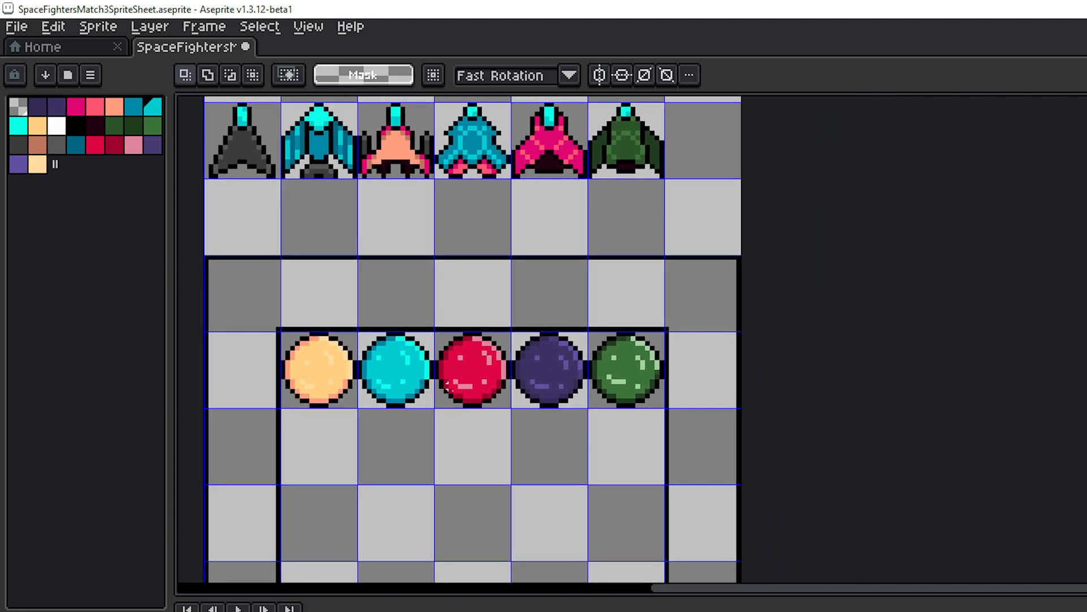
drag(449, 384, 482, 313)
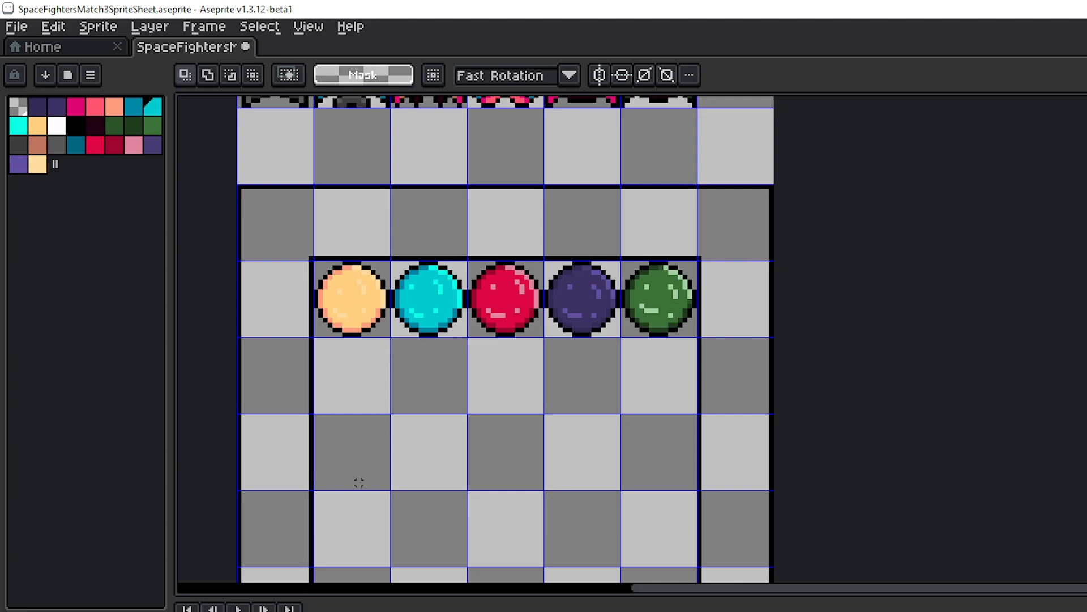
drag(470, 485, 569, 397)
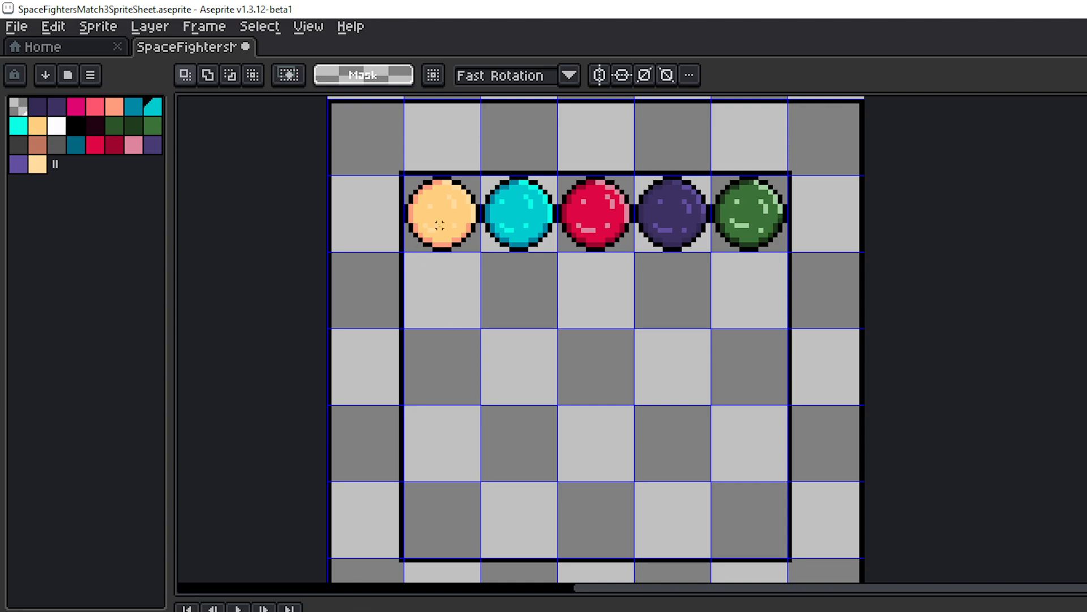
drag(440, 225, 446, 237)
drag(519, 235, 526, 297)
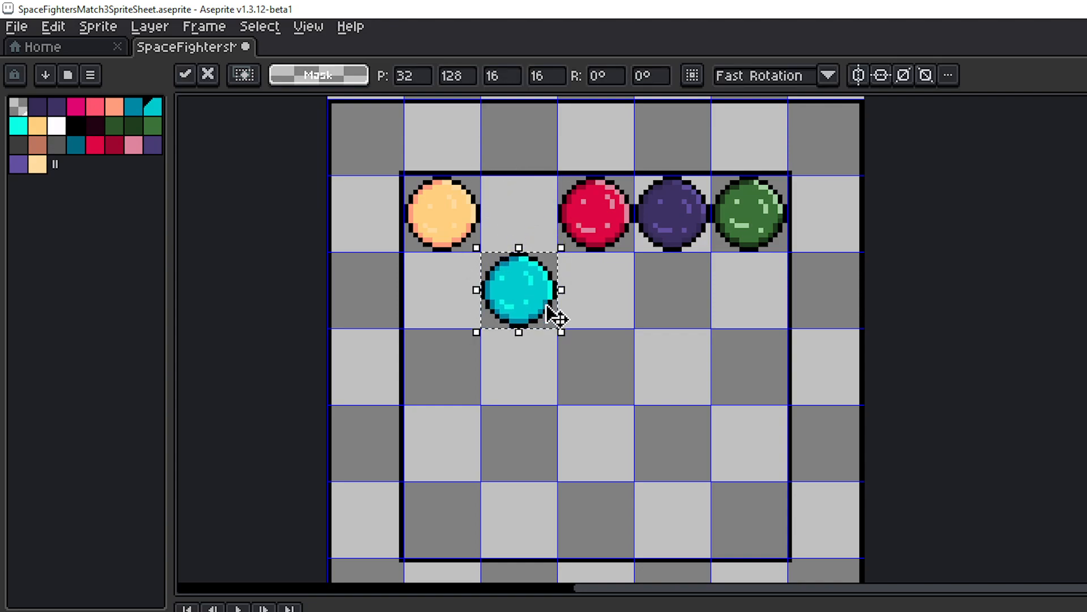
click(621, 316)
- Move the red orb two grid cells down and the purple orb one cell down
drag(607, 230, 612, 238)
drag(610, 237, 612, 369)
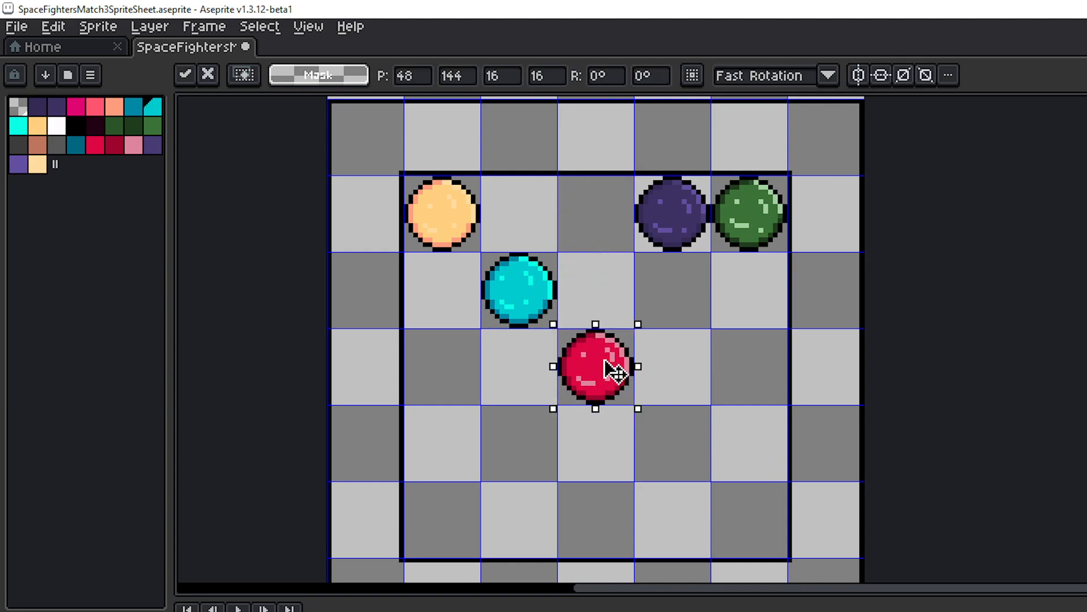
click(645, 354)
drag(675, 234, 682, 300)
click(702, 357)
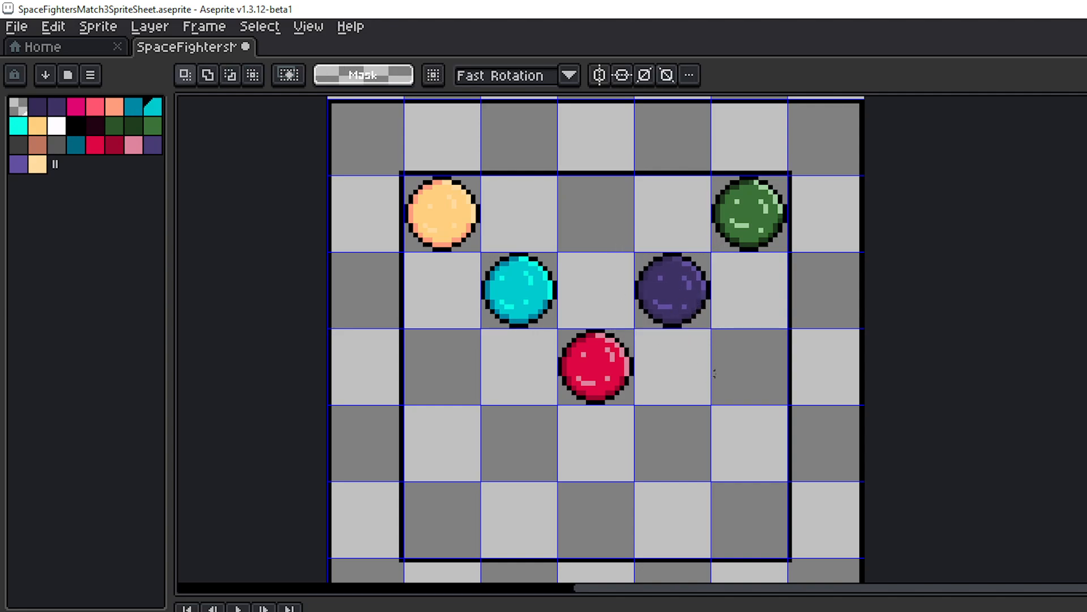
- Move the green and the yellow orb each two grid cells down, level with the red orb
drag(714, 374, 612, 340)
double_click(653, 187)
drag(653, 187, 668, 335)
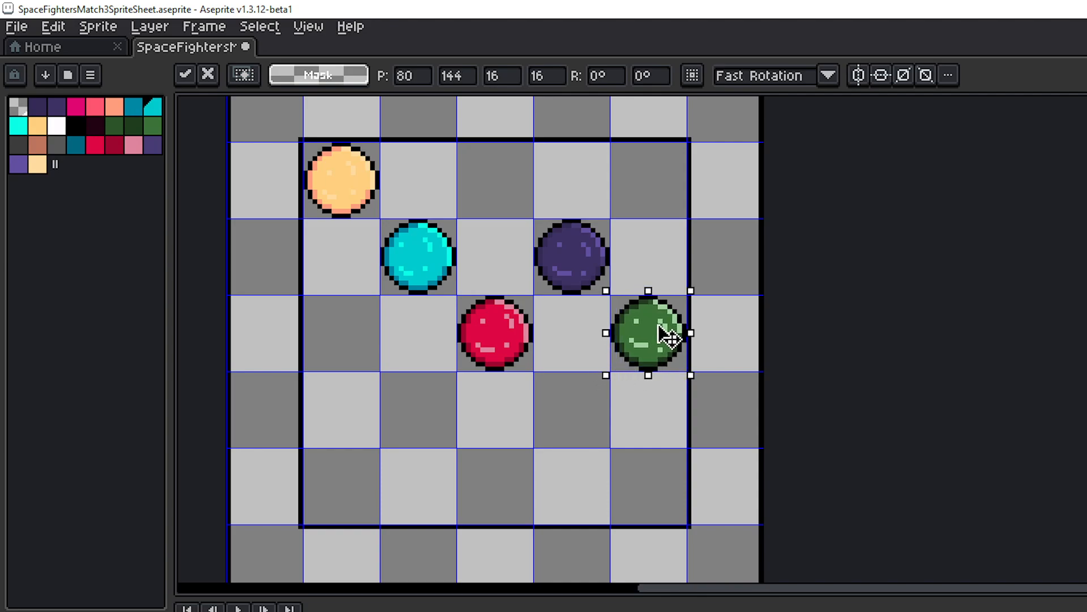
click(524, 413)
double_click(352, 184)
drag(352, 184, 346, 339)
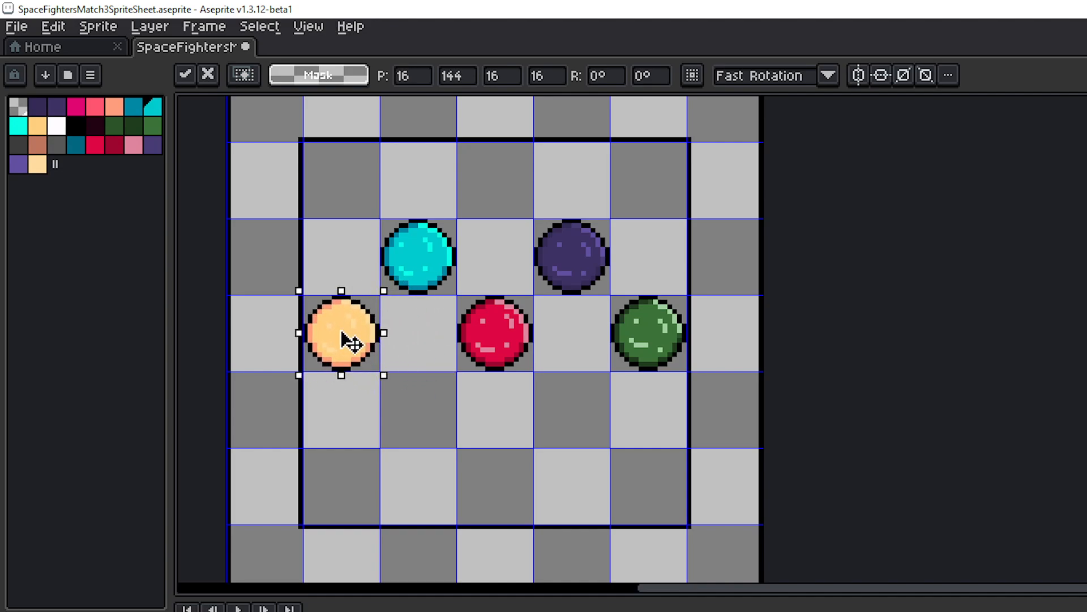
click(440, 393)
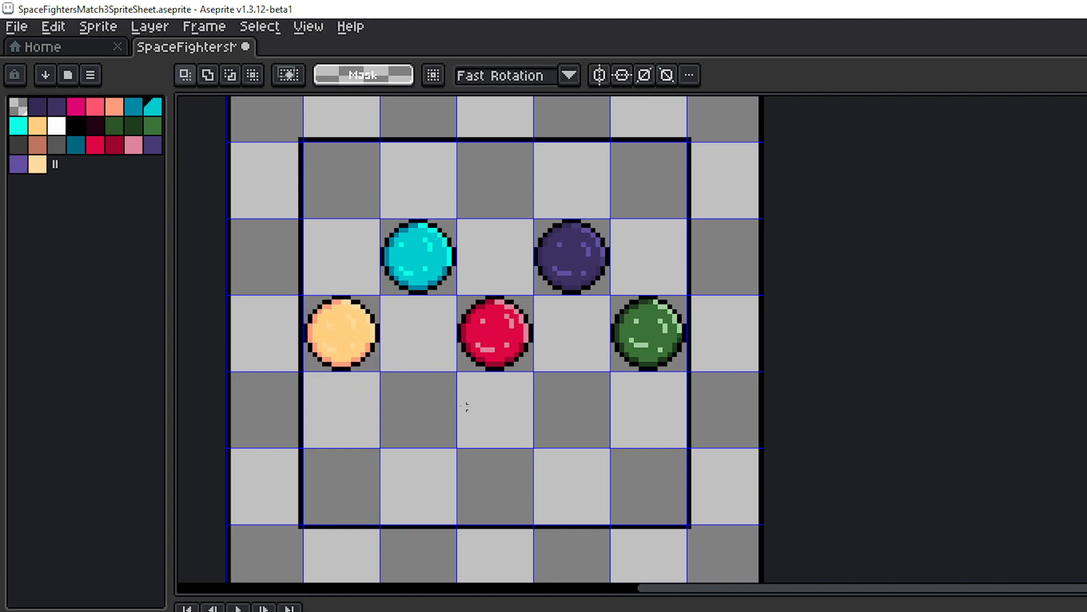
- Move the yellow and green orbs one cell down and one cell inward, directly below the cyan and purple orbs
drag(428, 395, 500, 397)
drag(476, 356, 533, 432)
double_click(471, 354)
click(695, 418)
drag(774, 360, 697, 432)
click(783, 418)
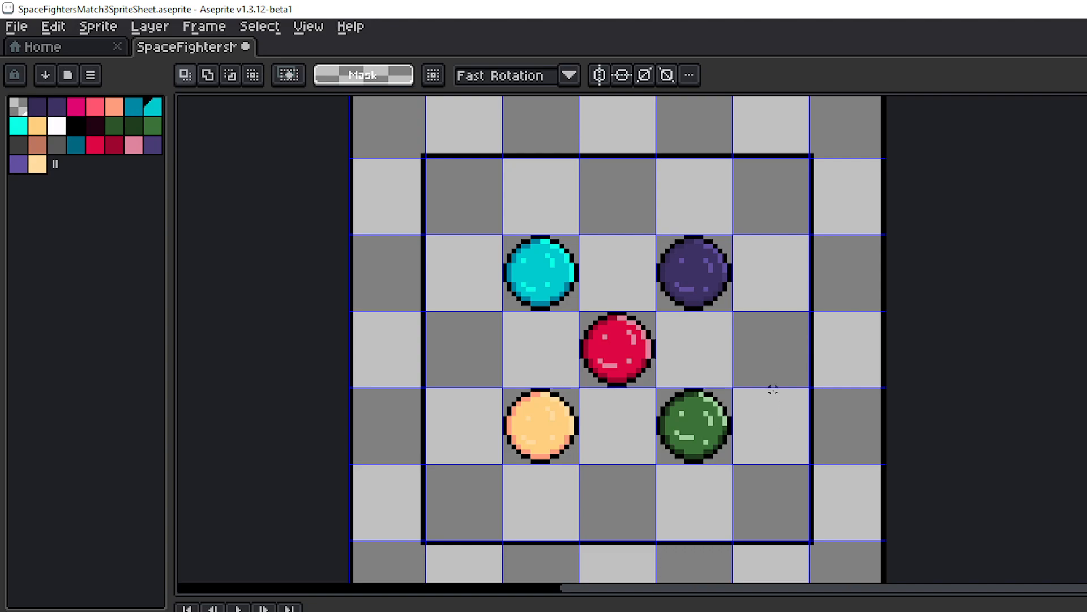
drag(773, 389, 741, 390)
drag(740, 389, 762, 394)
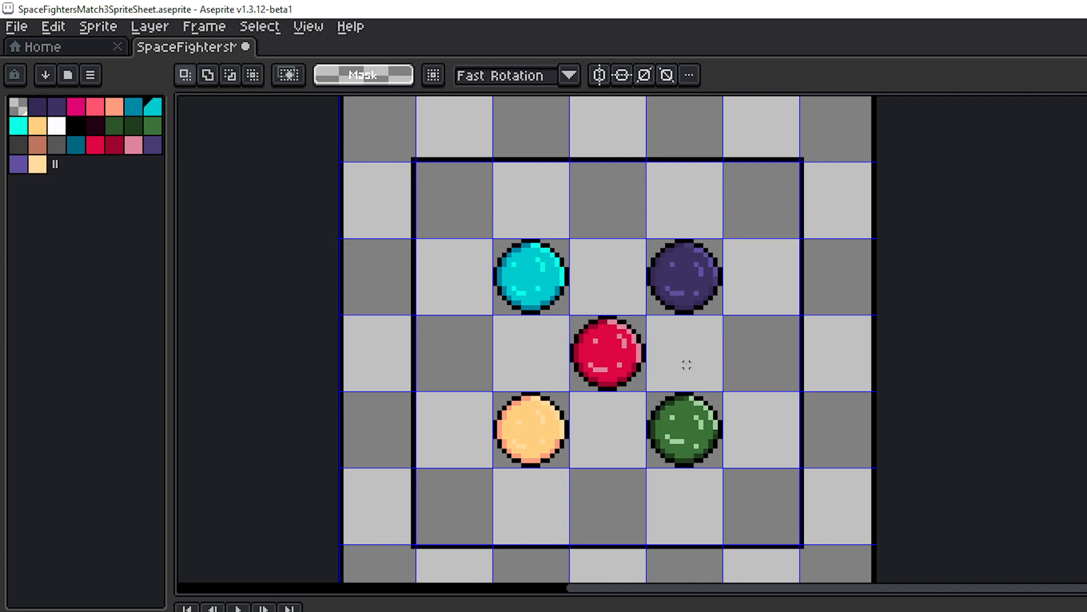
drag(686, 364, 643, 367)
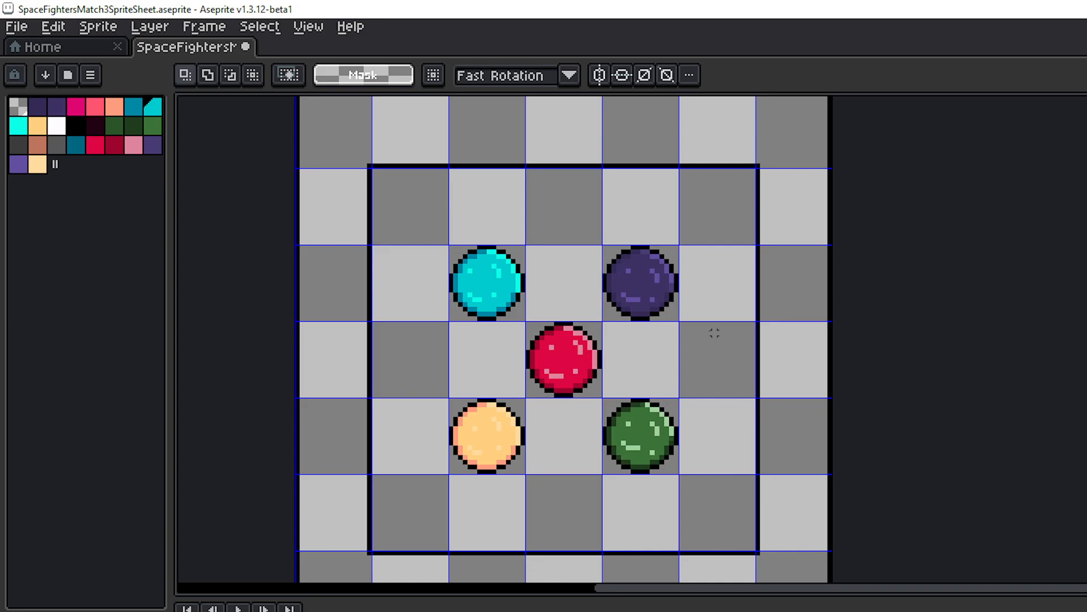
scroll(630, 336, up, 2)
scroll(618, 310, down, 2)
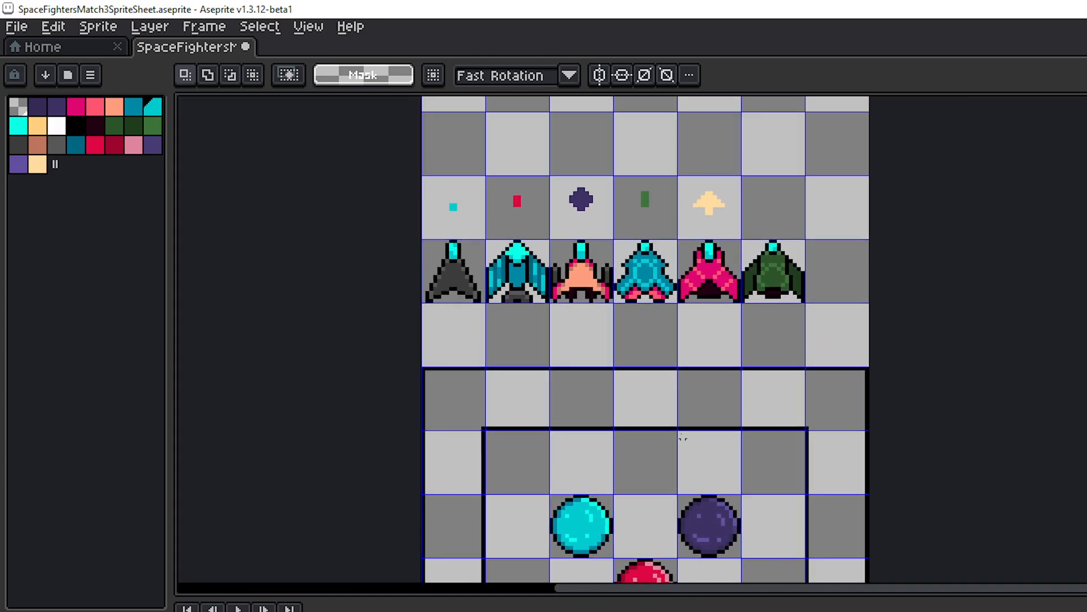
drag(678, 426, 641, 320)
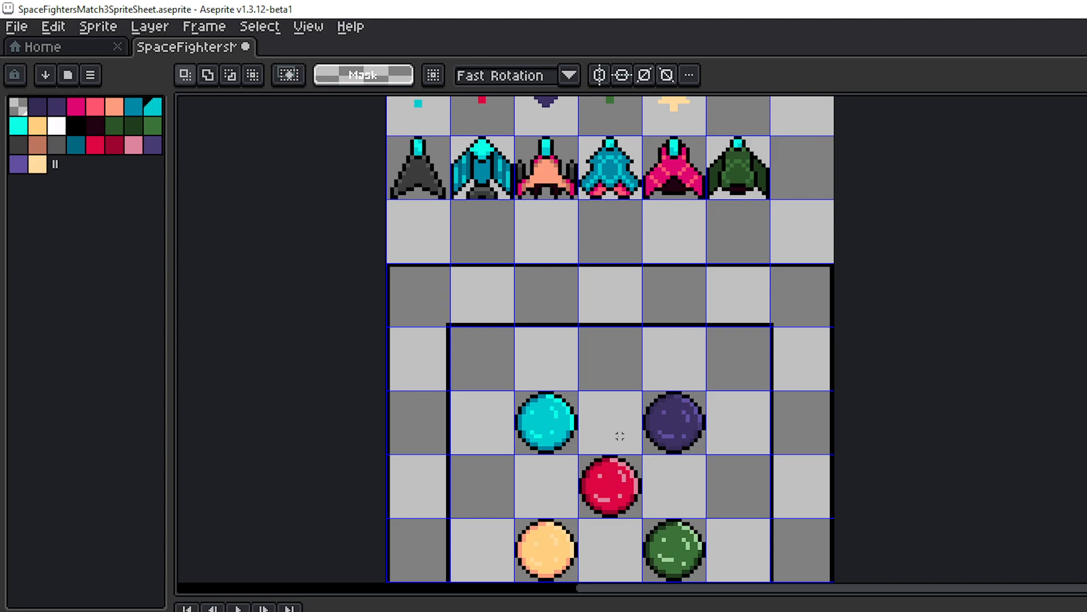
- Review the rows of bullets and spaceships and the orbs inside the board frame
drag(641, 376, 602, 469)
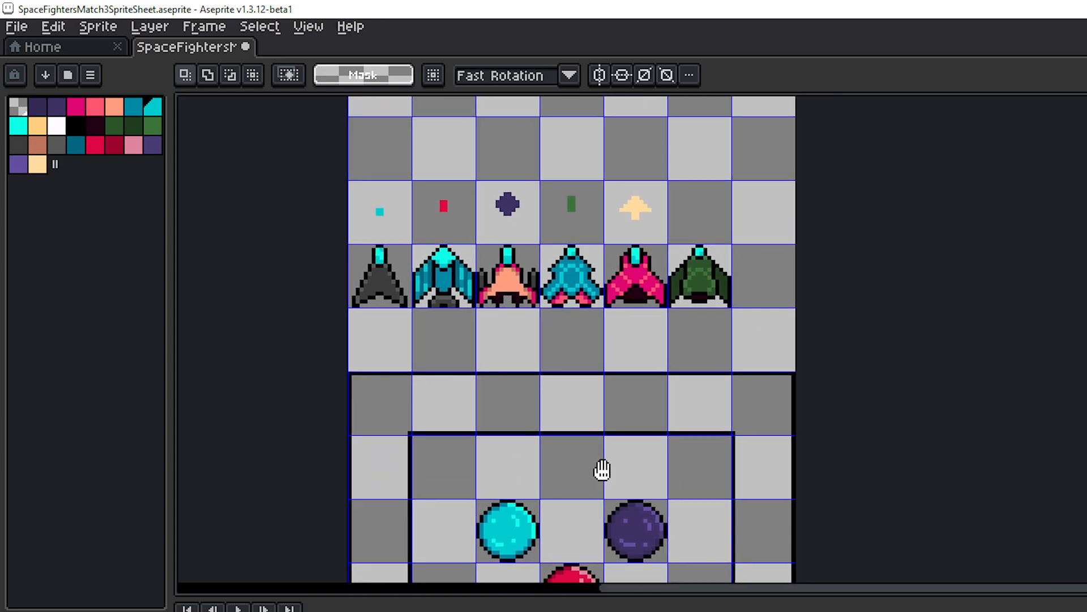
scroll(634, 354, up, 2)
drag(634, 354, 760, 323)
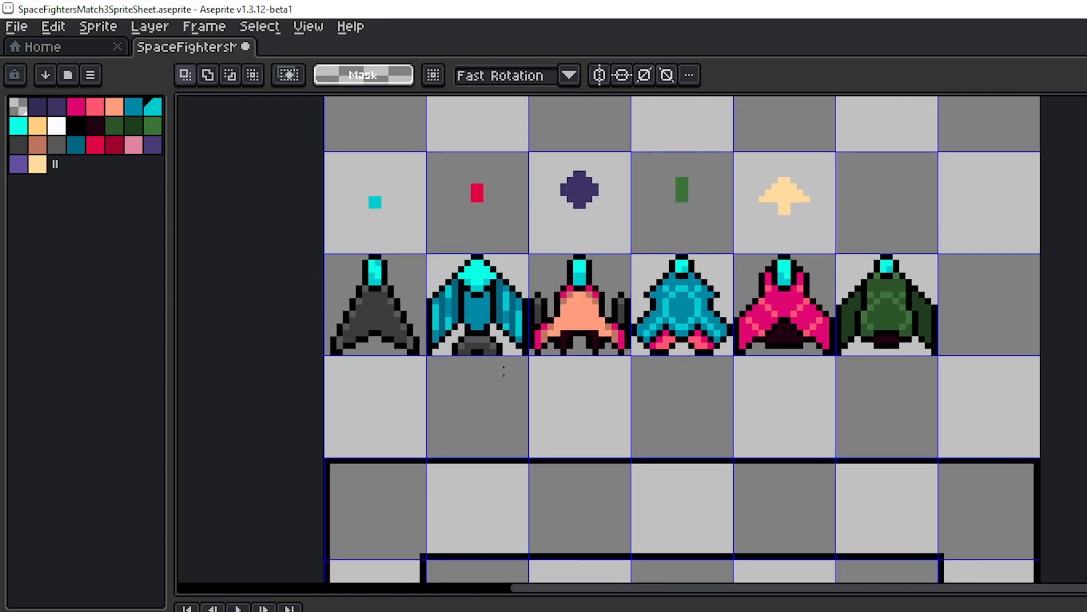
drag(766, 426, 692, 460)
drag(711, 400, 723, 457)
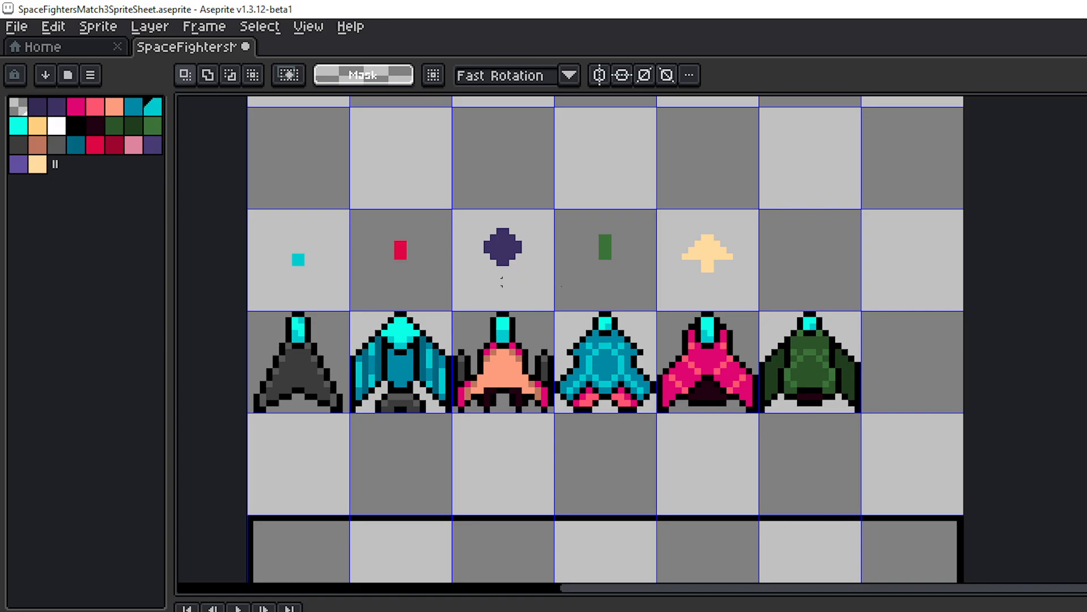
drag(640, 441, 591, 279)
scroll(614, 354, down, 1)
drag(694, 346, 742, 533)
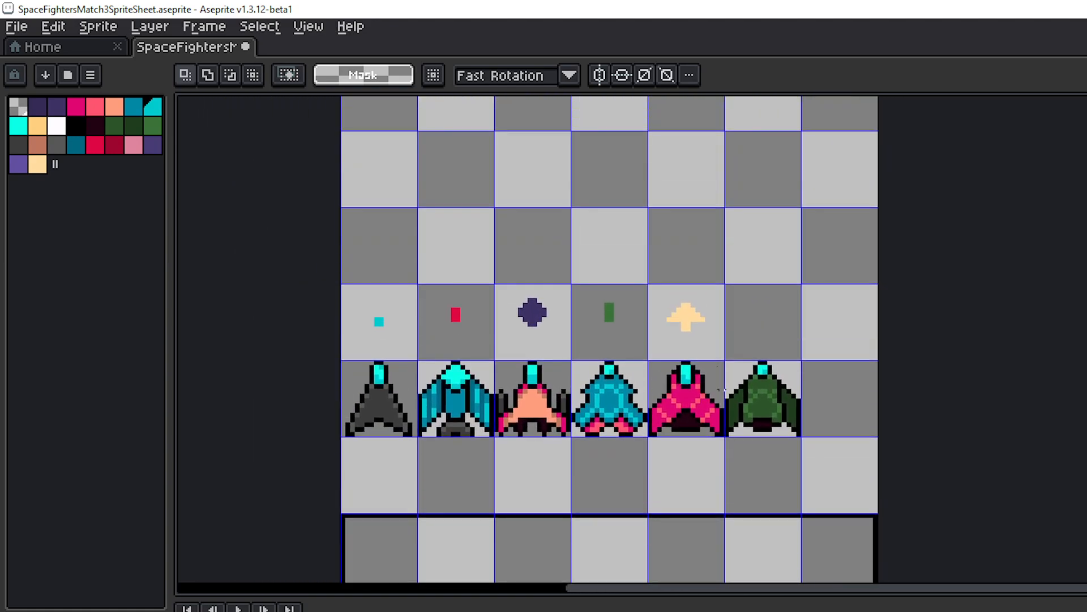
drag(713, 294, 737, 329)
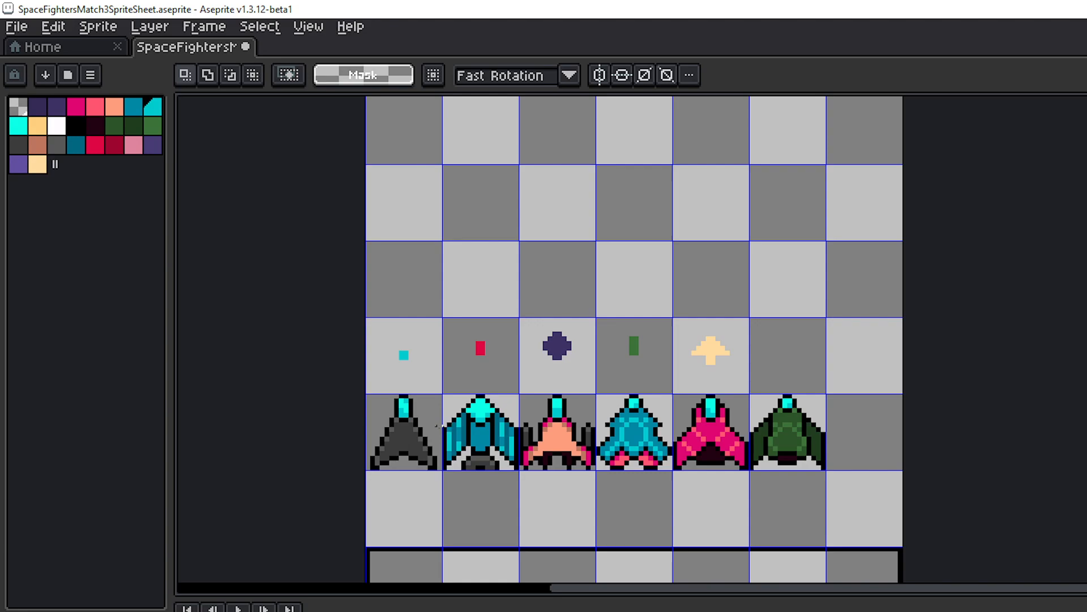
drag(525, 466, 597, 334)
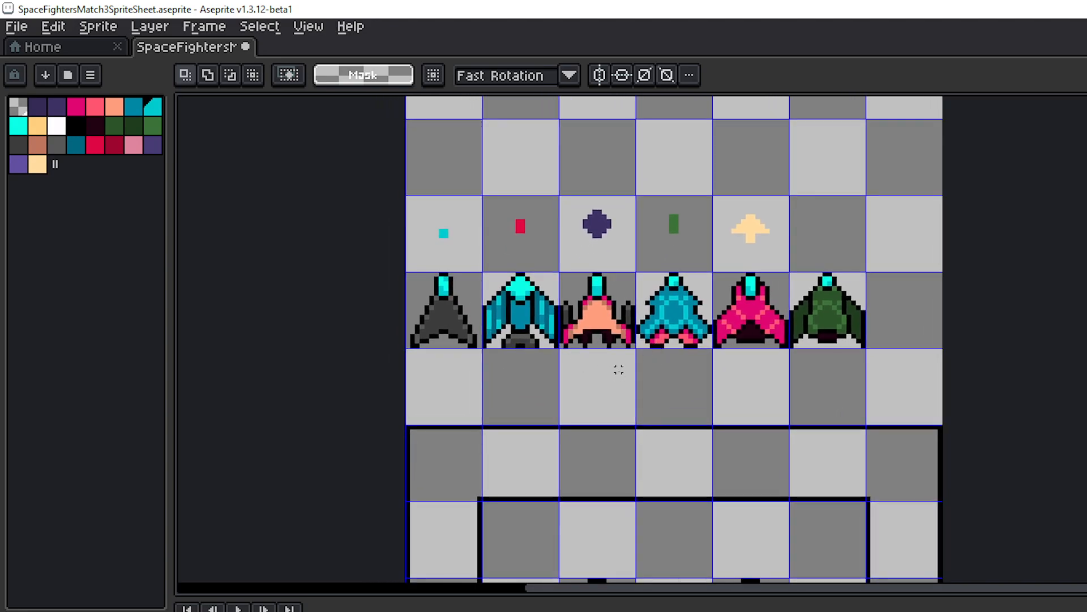
drag(619, 370, 544, 288)
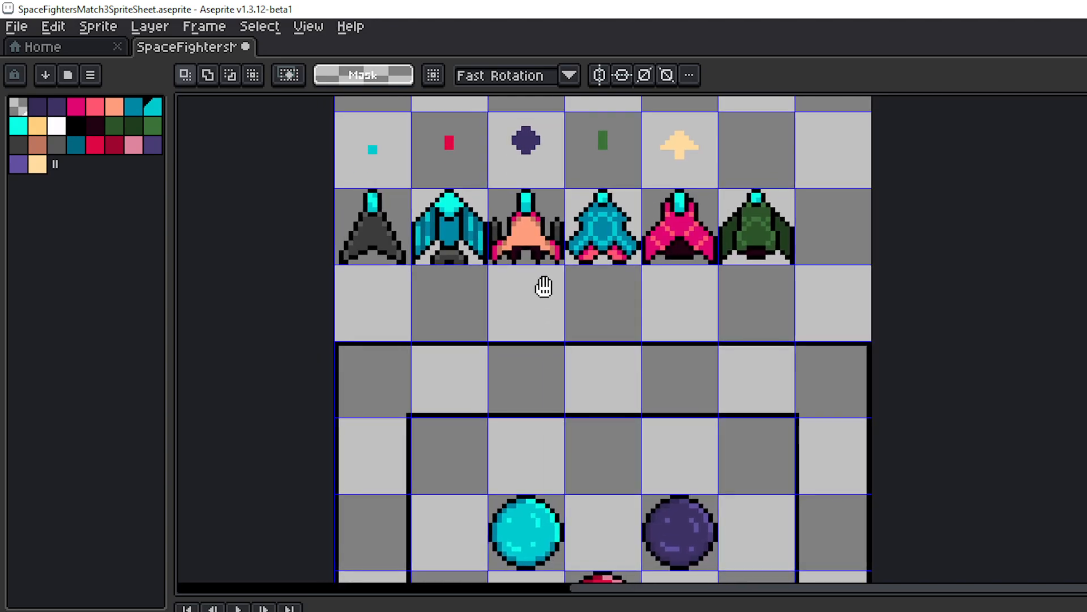
drag(543, 287, 579, 319)
scroll(643, 335, down, 2)
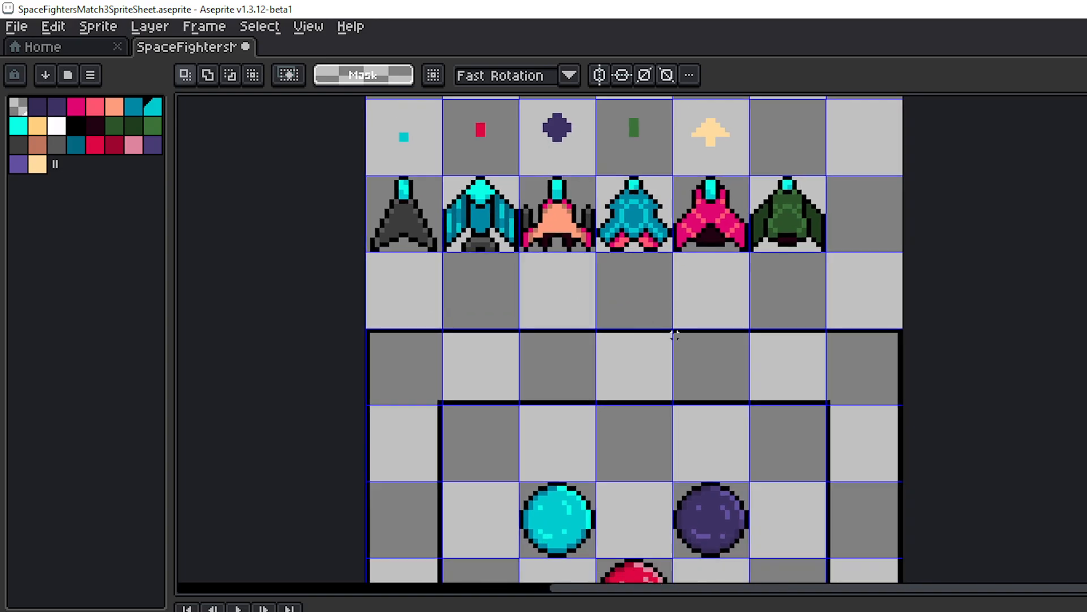
scroll(674, 335, down, 1)
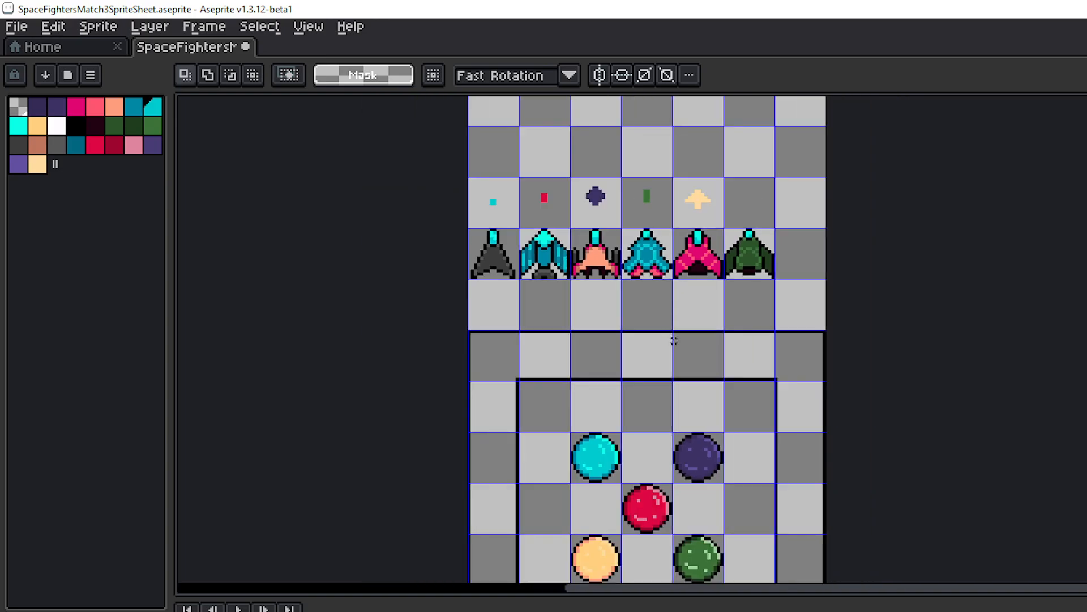
drag(672, 340, 694, 310)
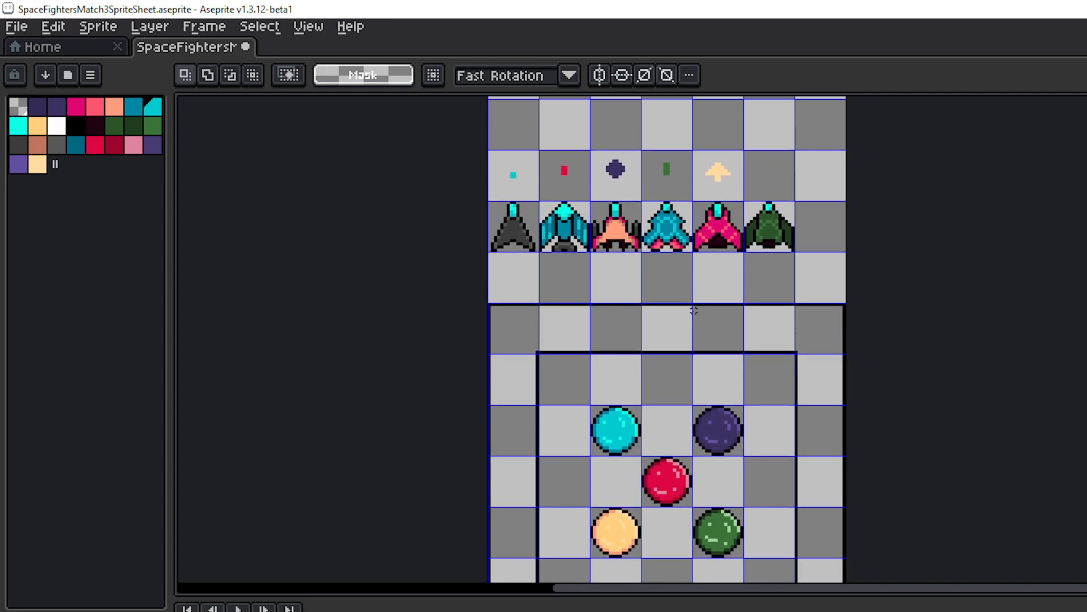
- Enlarge the canvas by 16 px borders on the left and on the right
key(ctrl+alt+c)
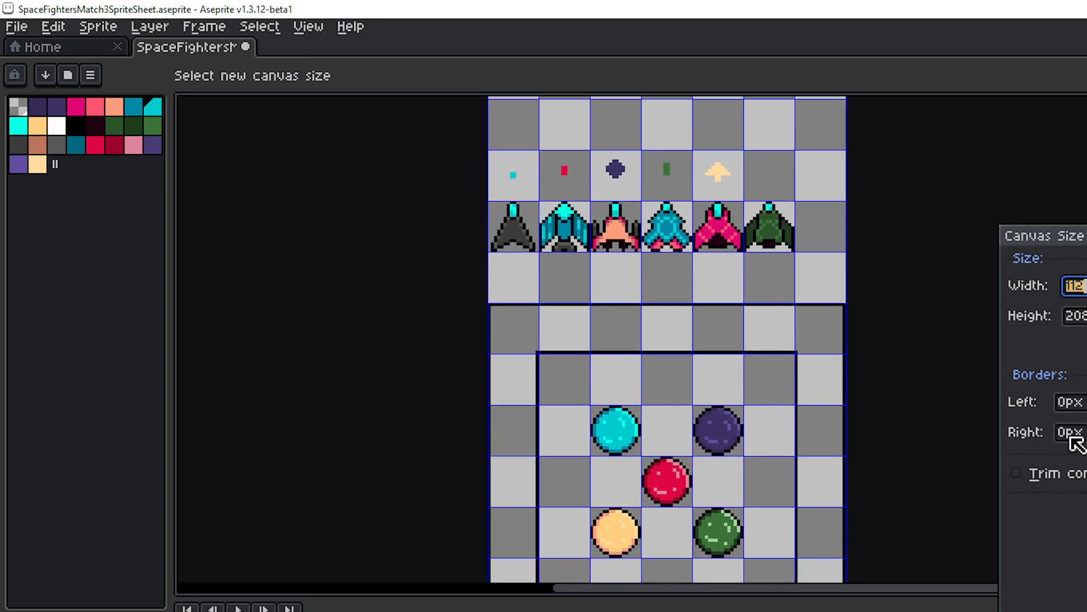
click(1075, 403)
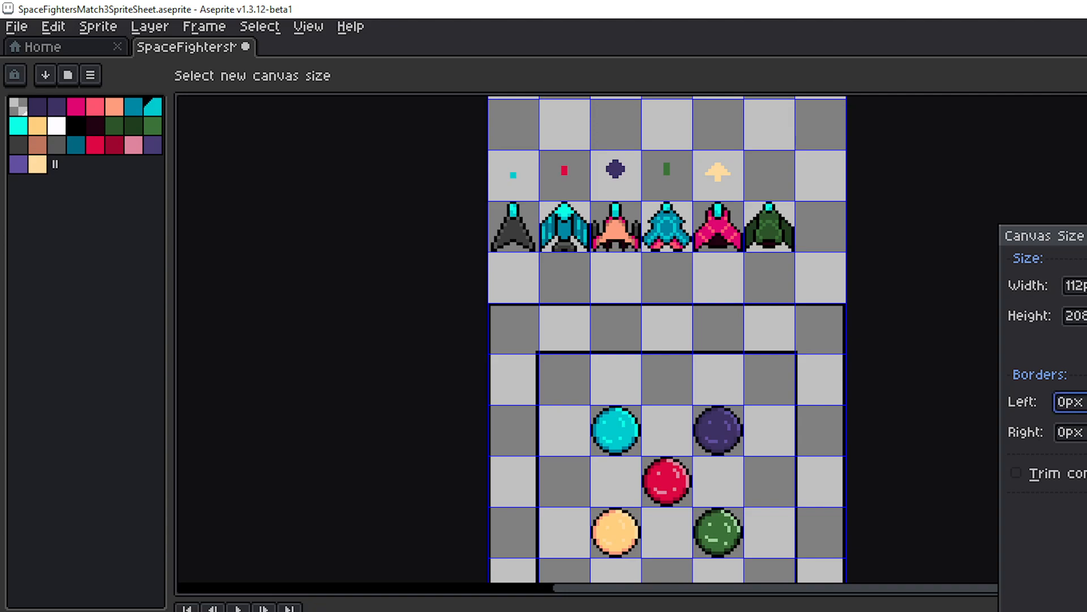
text(16)
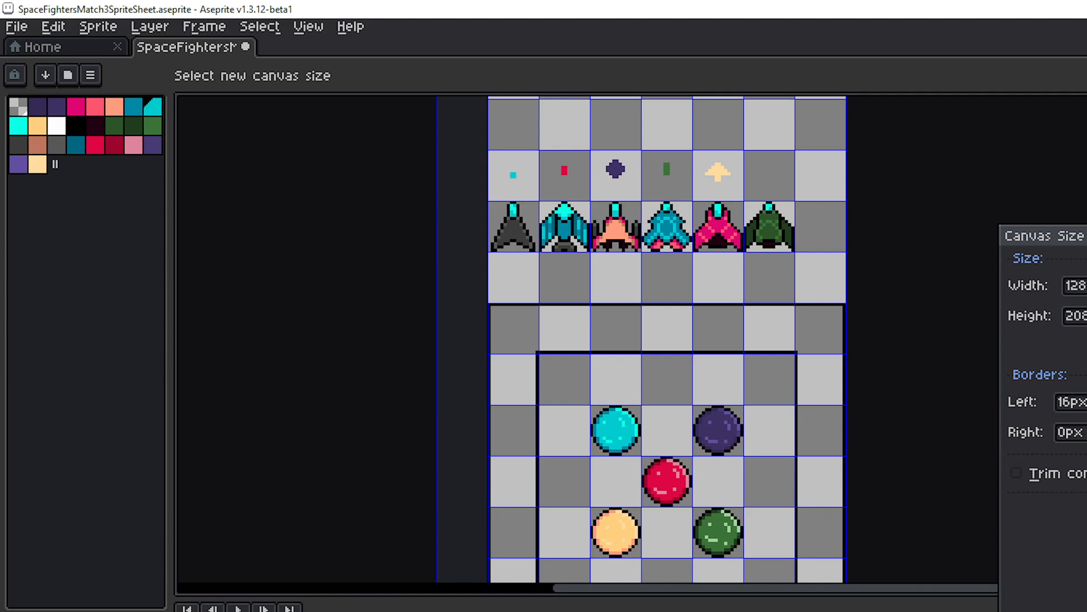
text(16)
key(BackSpace)
key(BackSpace)
click(1068, 432)
text(16)
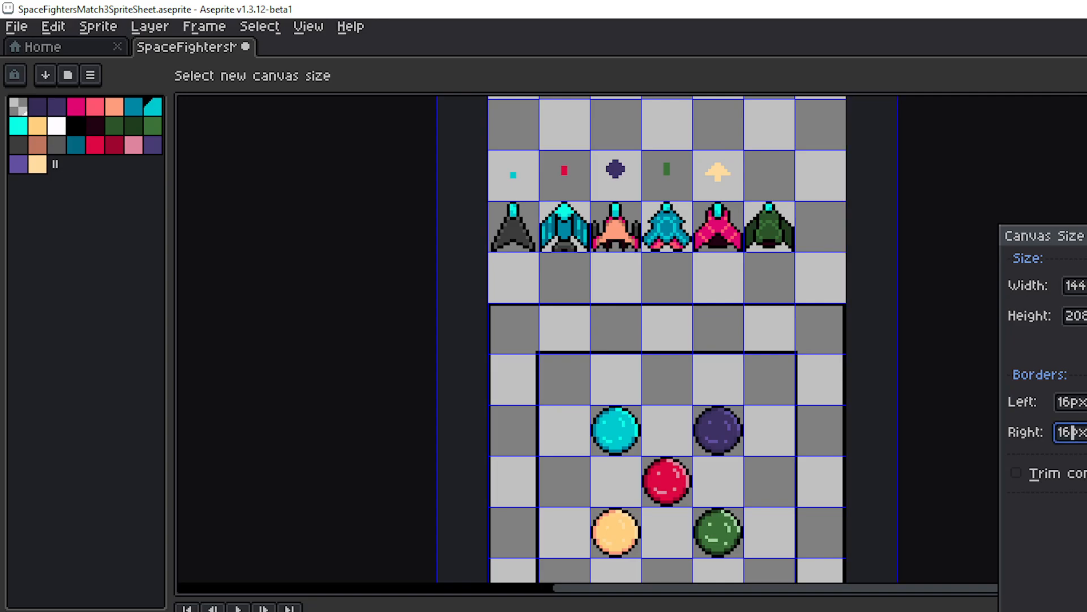
key(Return)
- Move the grey spaceship one grid cell left, into the first column of its row
drag(685, 262, 792, 349)
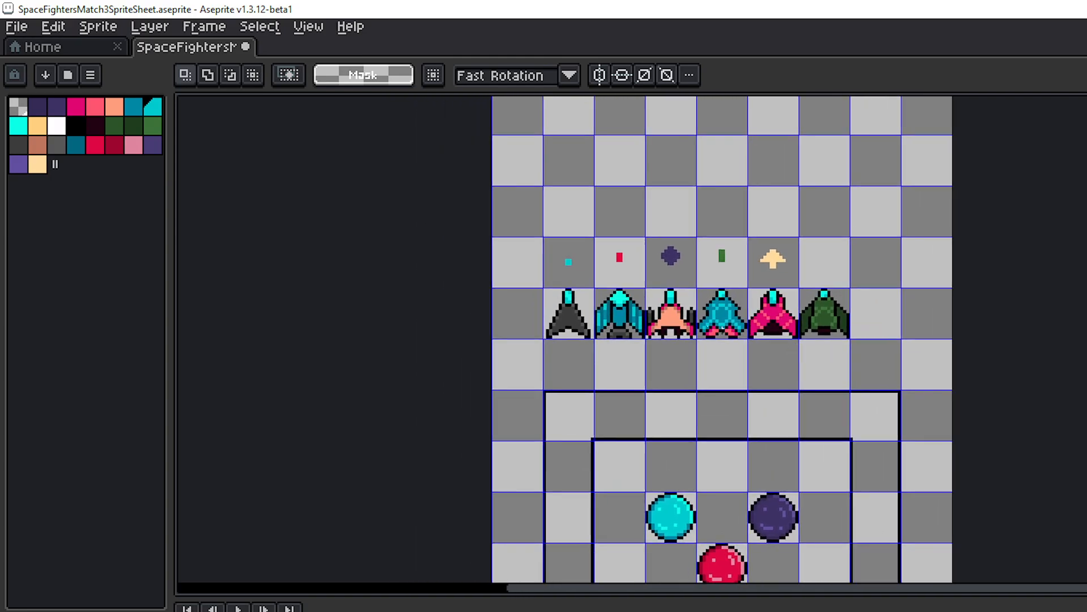
scroll(669, 318, up, 2)
double_click(525, 315)
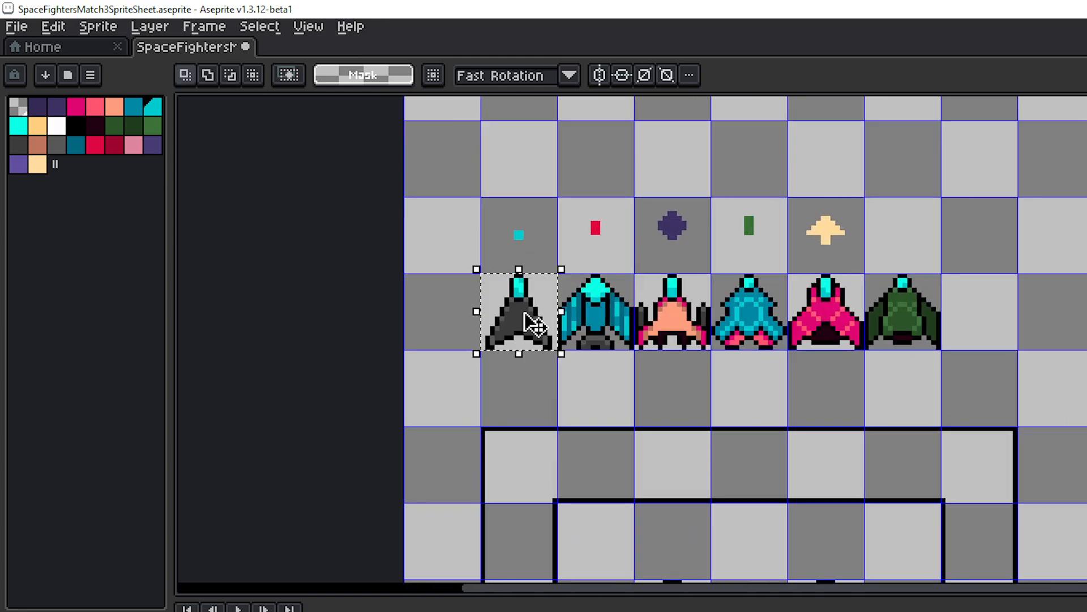
drag(525, 321, 454, 303)
scroll(561, 307, up, 1)
key(ctrl+d)
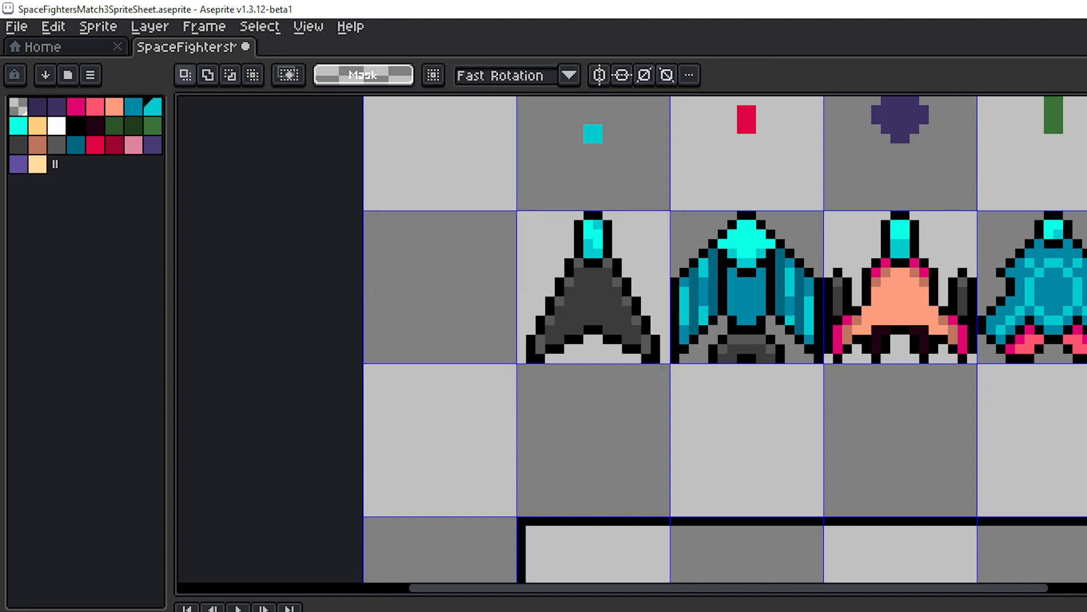
double_click(616, 301)
drag(618, 296, 465, 294)
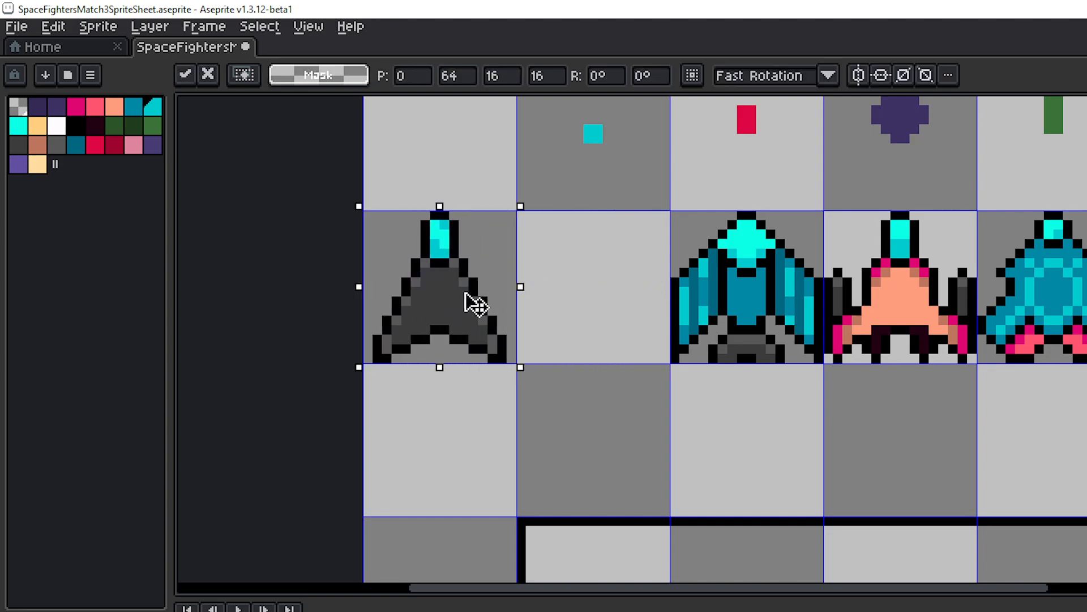
- Move the dark green spaceship two grid cells right, into the last column of its row
double_click(777, 310)
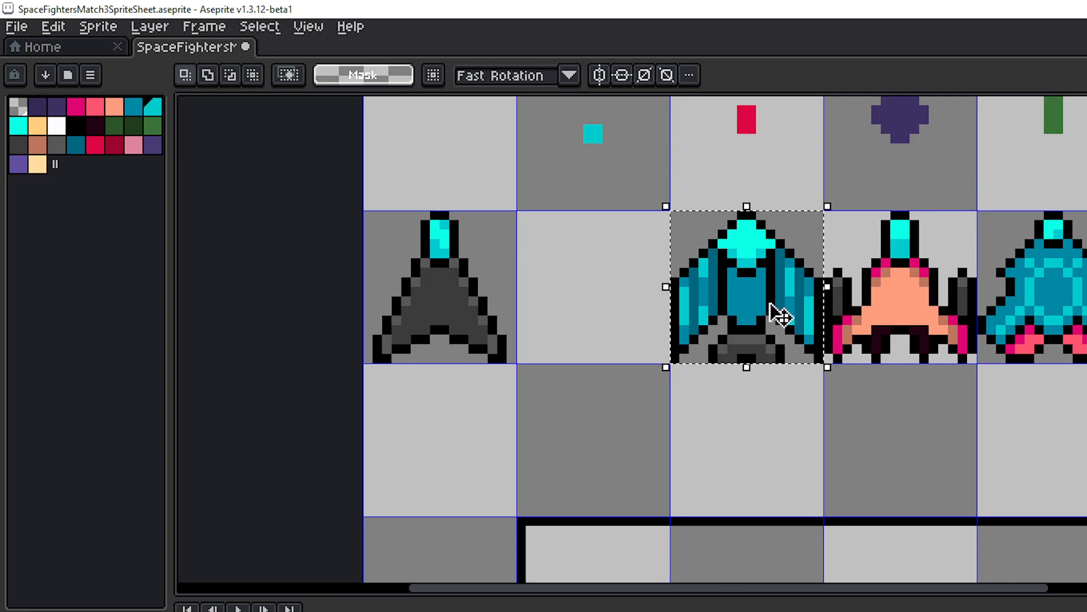
scroll(632, 340, right, 5)
double_click(757, 311)
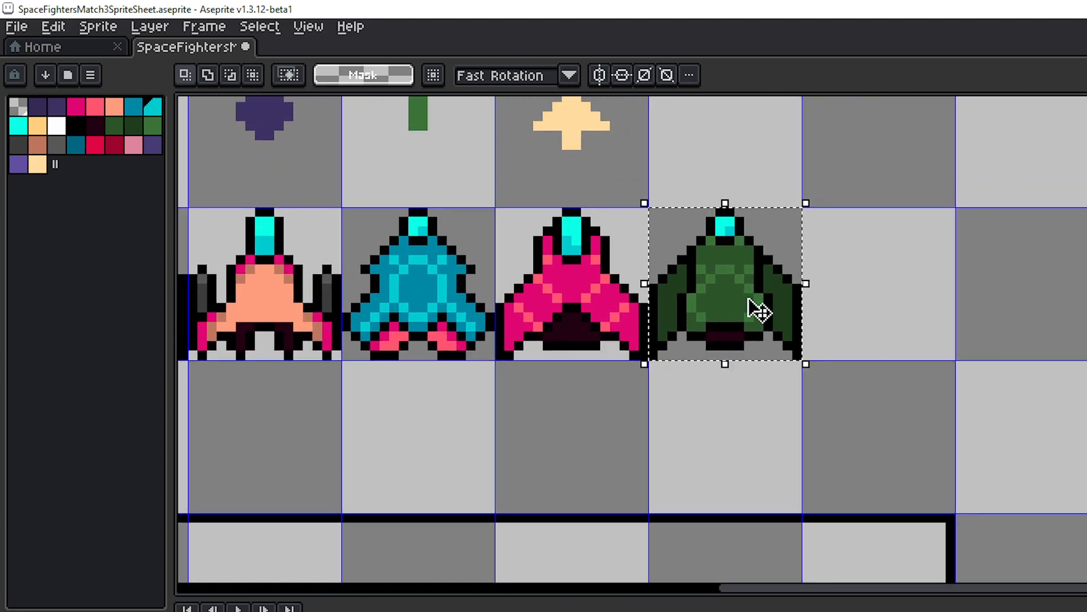
drag(757, 311, 1017, 295)
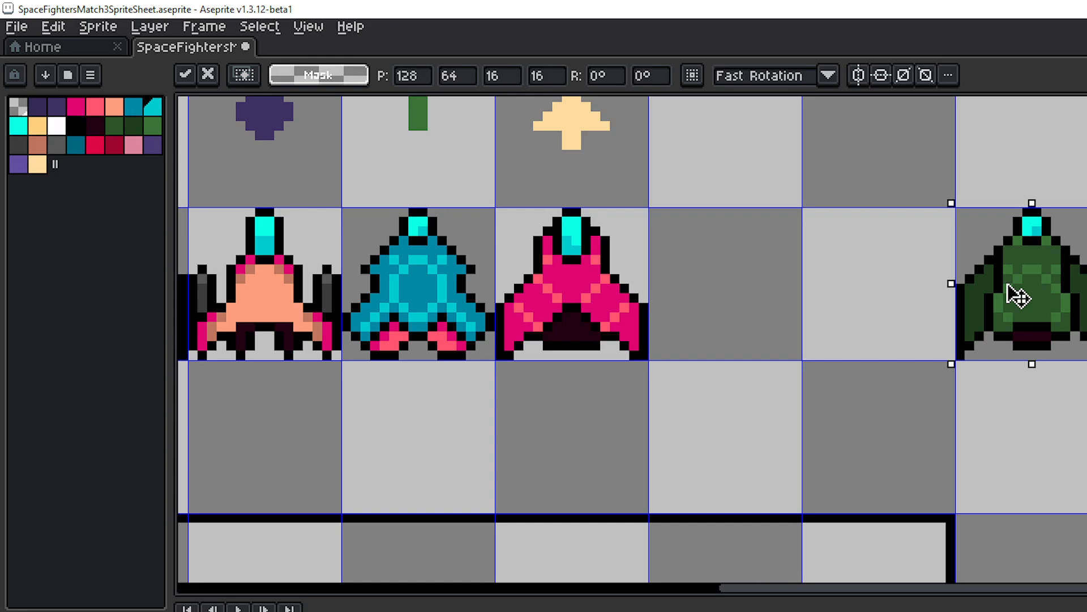
- Move the magenta spaceship one grid cell right, leaving one empty cell before the dark green ship
drag(726, 300, 1025, 340)
click(925, 318)
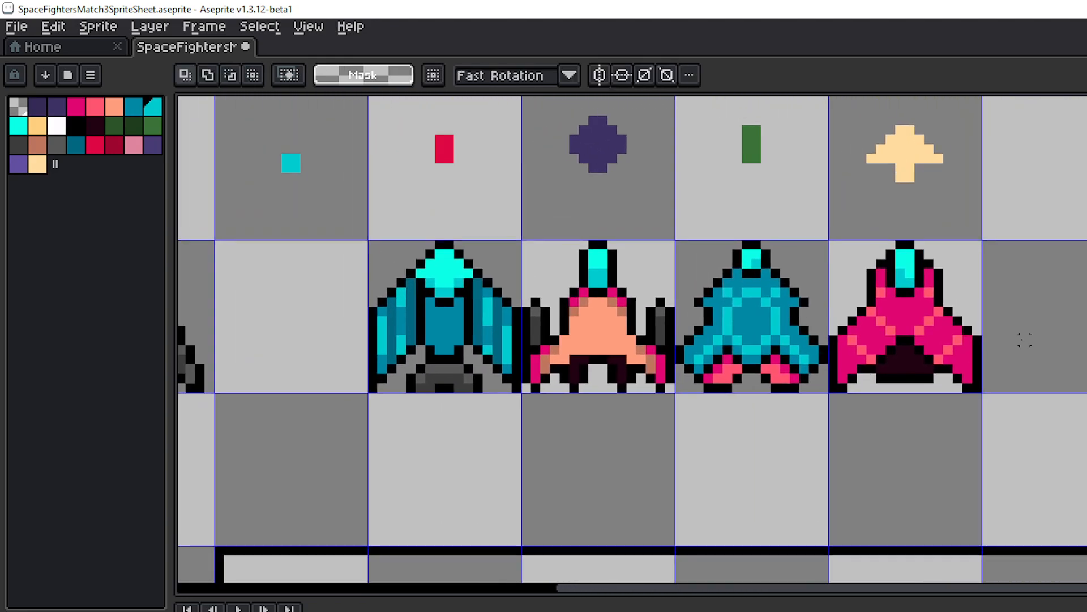
double_click(924, 320)
drag(904, 319, 1040, 312)
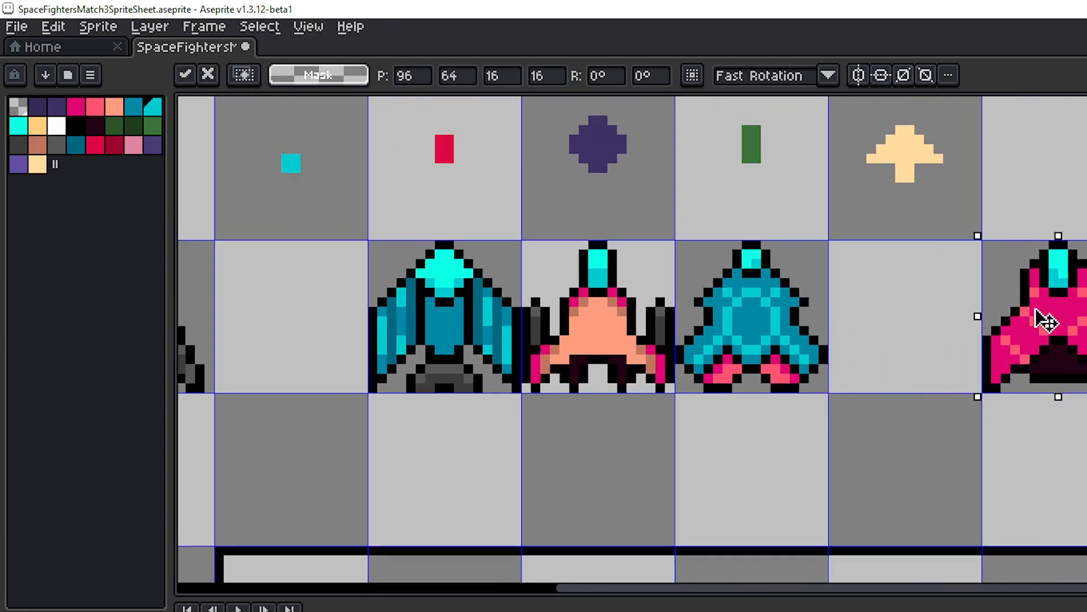
- Move the cyan bullet one grid cell left, directly above the grey spaceship
drag(905, 313, 1055, 320)
drag(905, 338, 922, 420)
scroll(976, 315, down, 1)
drag(618, 283, 570, 325)
double_click(657, 326)
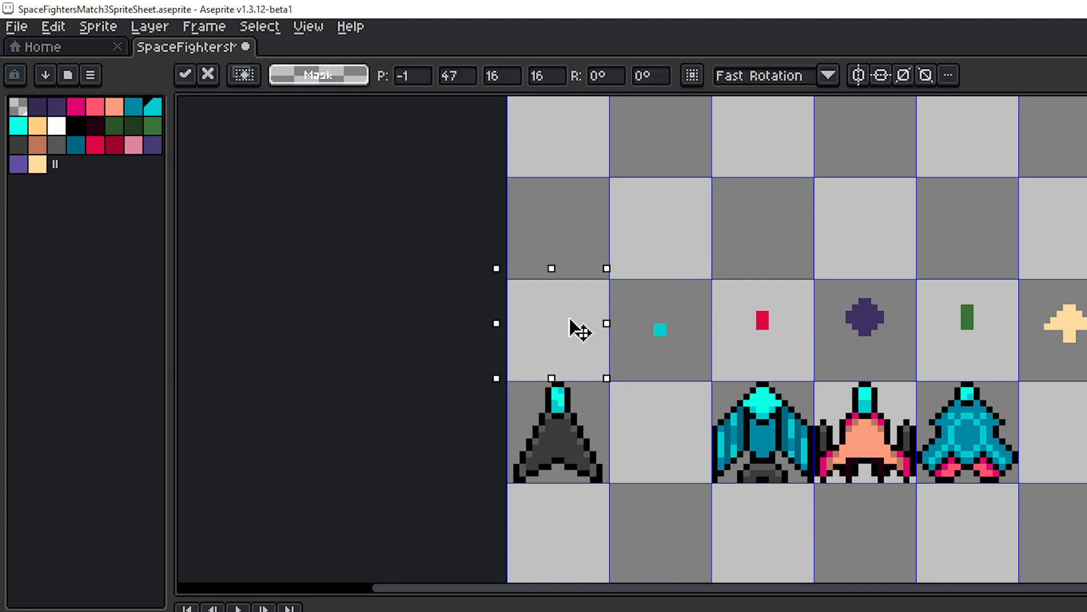
click(676, 333)
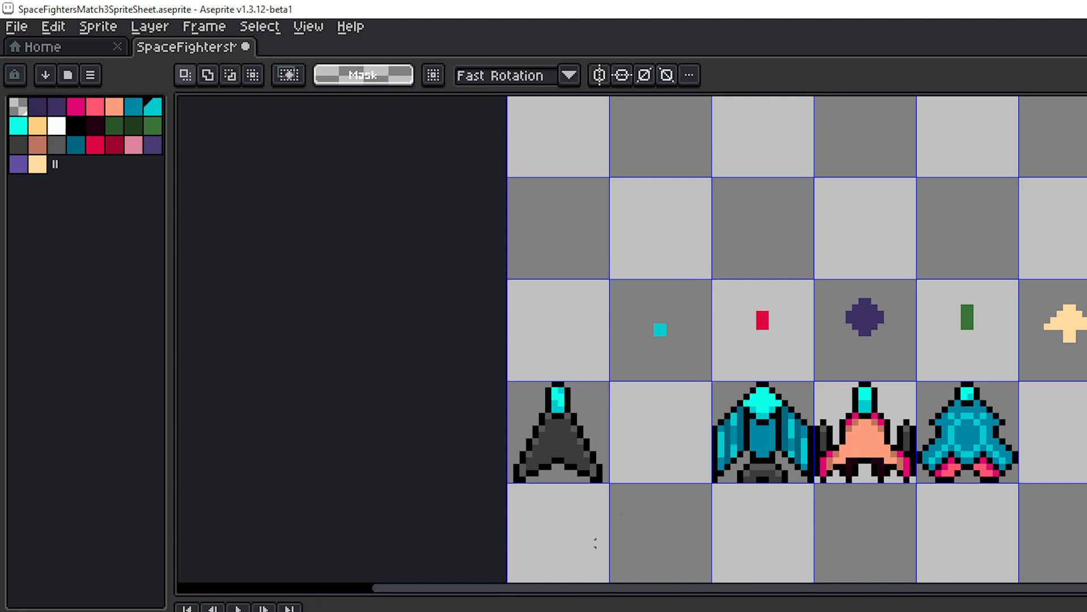
double_click(679, 338)
drag(679, 338, 577, 330)
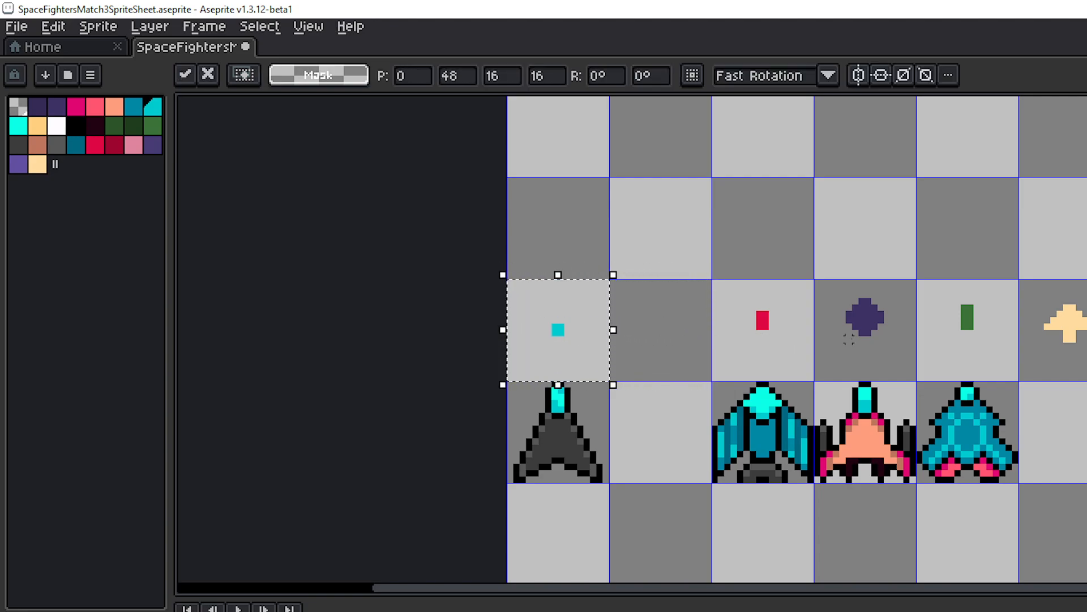
- Move the red bullet one grid cell left, next to the cyan bullet
drag(849, 339, 489, 308)
double_click(592, 310)
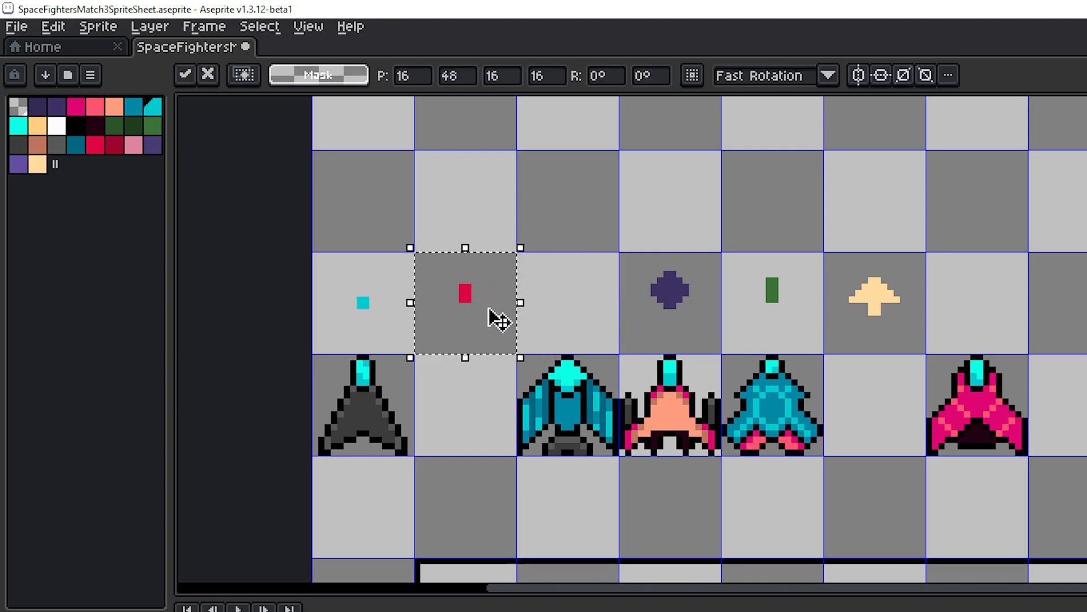
click(558, 318)
- Move the red bullet one grid cell right, directly above the blue-winged spaceship
drag(599, 311, 477, 287)
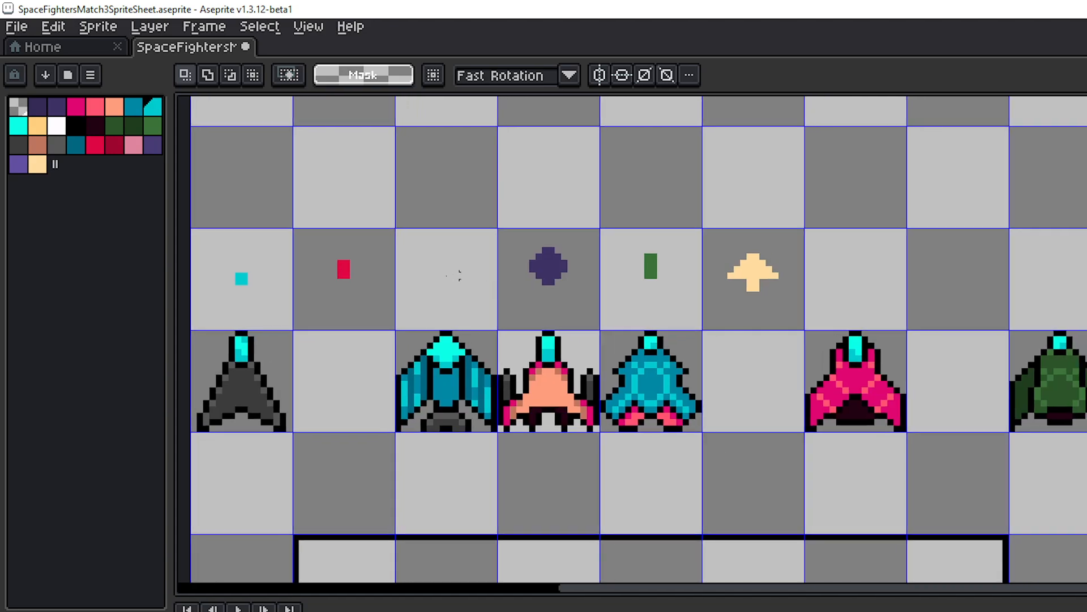
double_click(359, 276)
drag(352, 284, 456, 282)
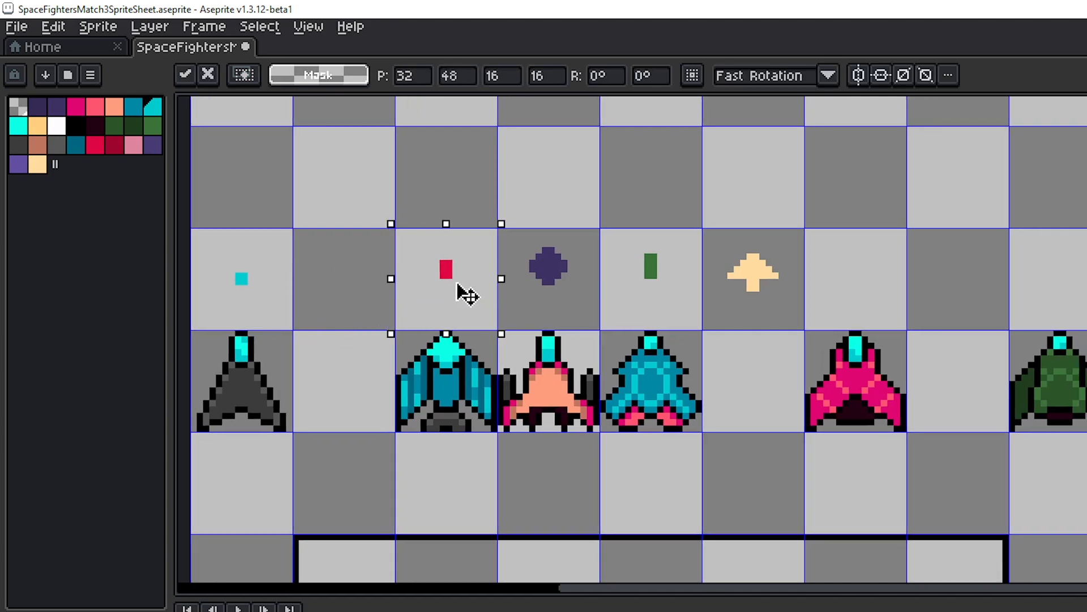
- Move the cream bullet three grid cells right above the dark green ship, and the green bullet two cells right above the magenta ship
drag(768, 274, 866, 278)
click(601, 250)
double_click(601, 250)
drag(703, 265, 800, 292)
double_click(569, 271)
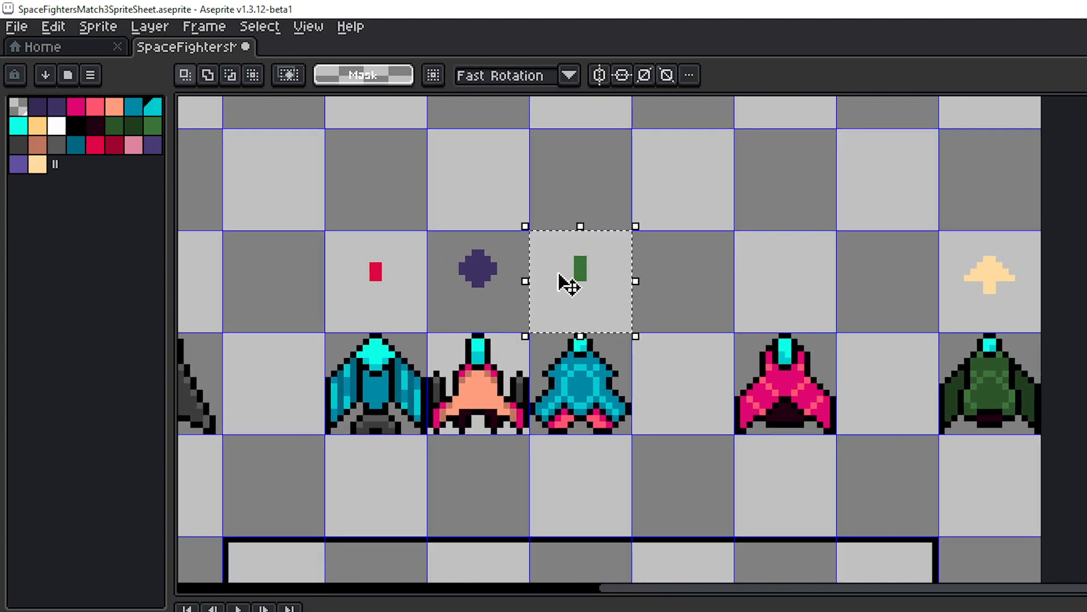
drag(561, 273, 770, 278)
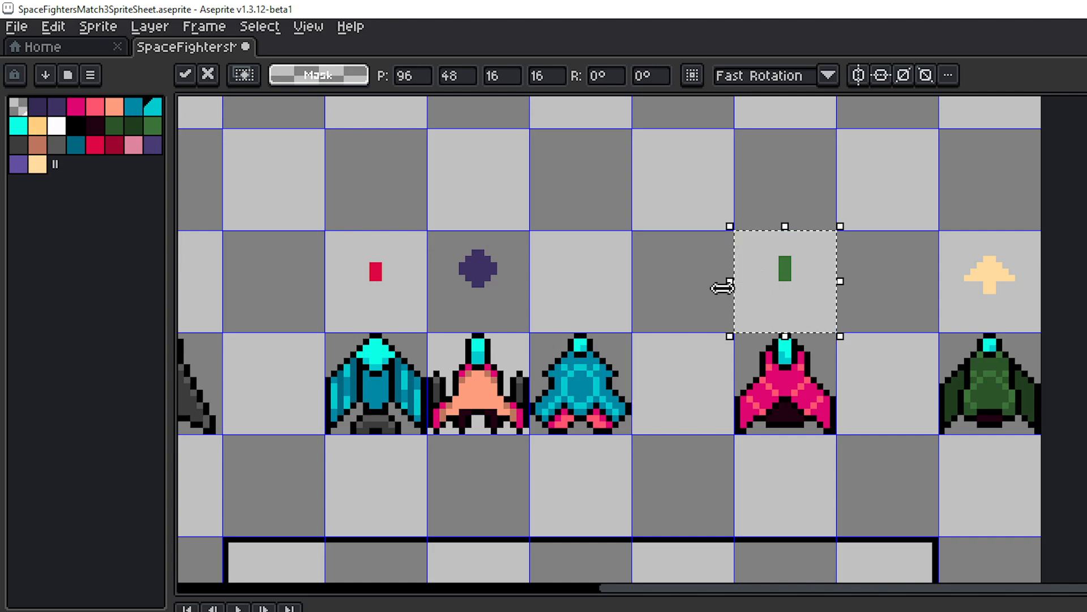
- Move the purple bullet one grid cell right, directly above the teal spaceship
drag(722, 289, 854, 287)
double_click(602, 283)
drag(609, 291, 702, 294)
click(805, 334)
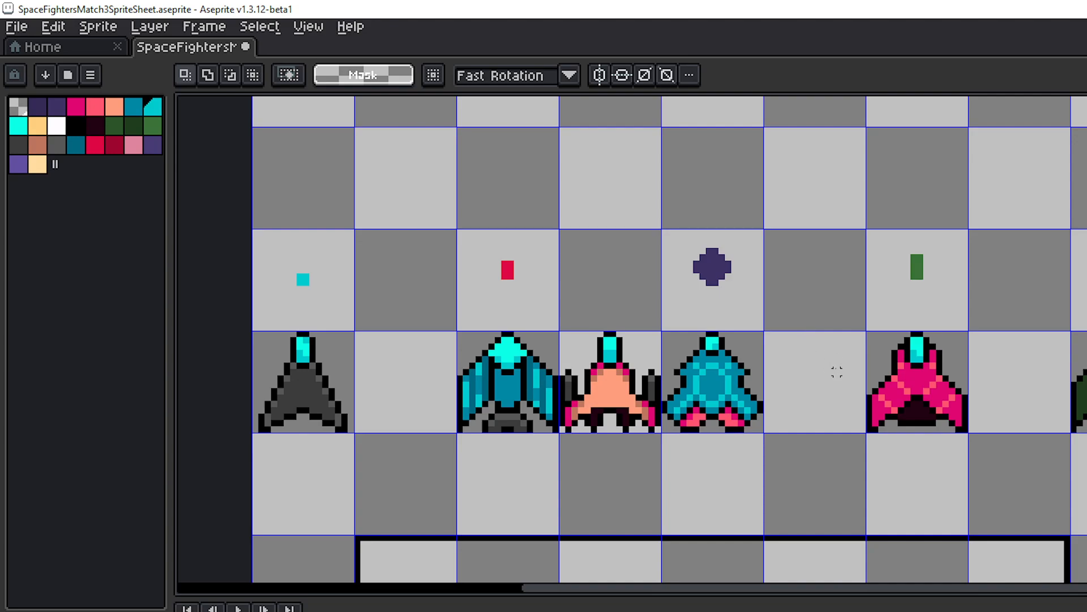
drag(837, 371, 711, 310)
drag(659, 367, 655, 290)
double_click(797, 270)
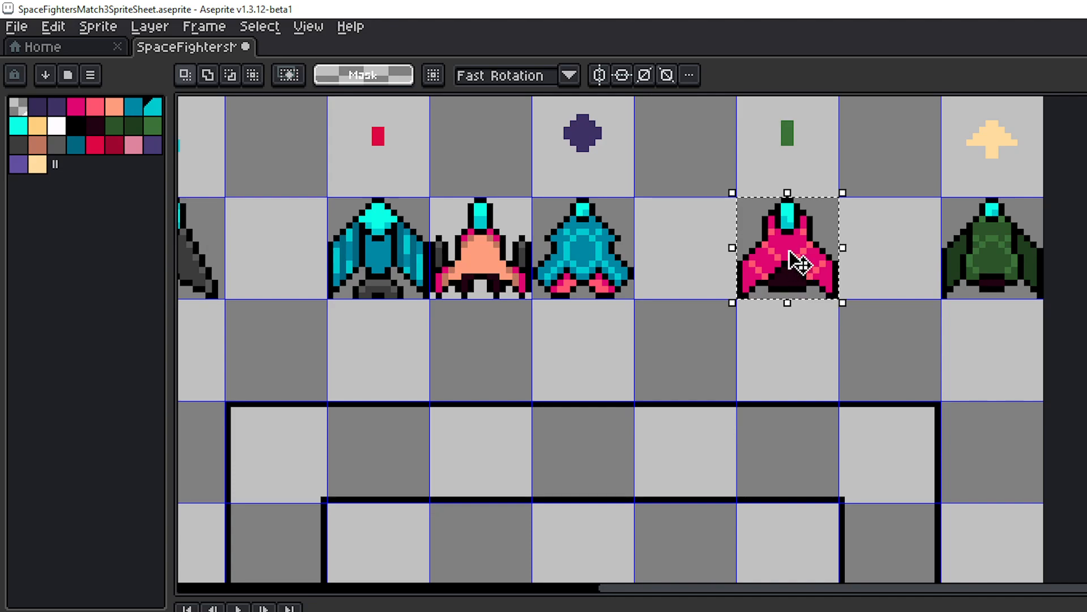
drag(790, 250, 789, 308)
click(867, 282)
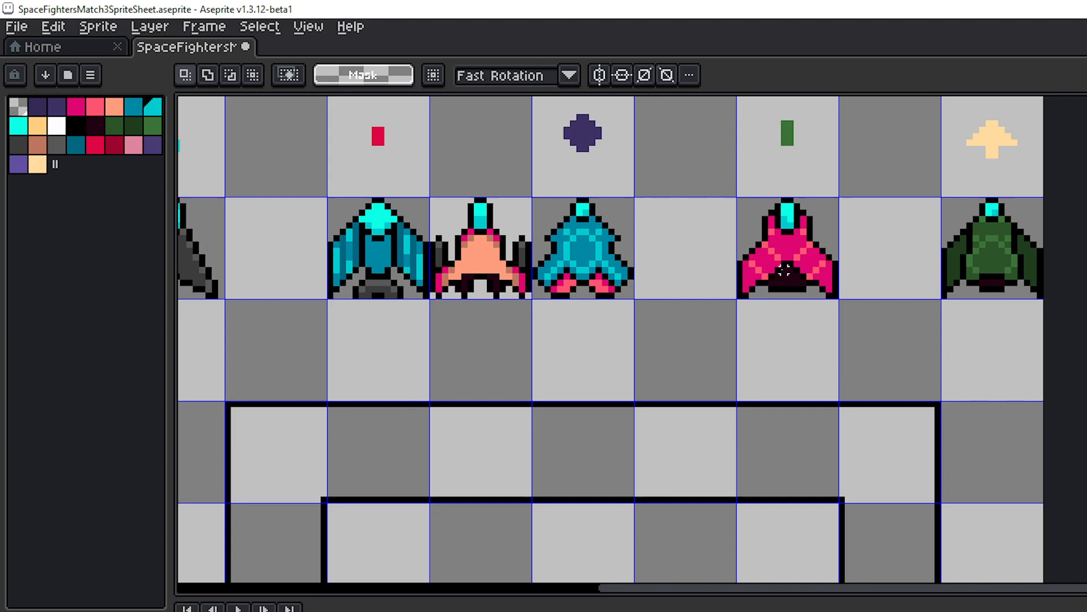
double_click(819, 277)
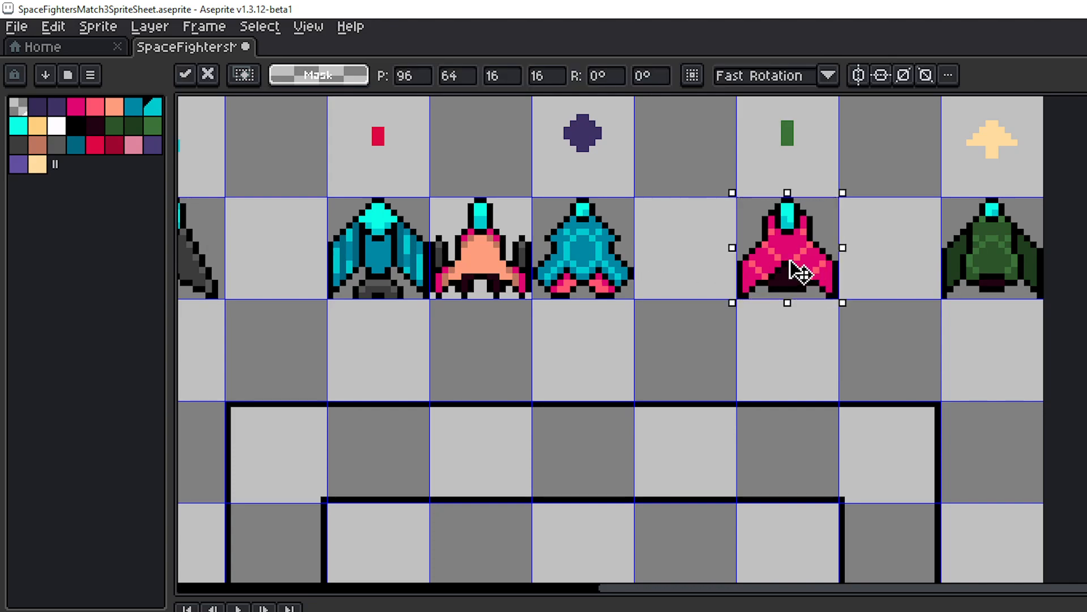
mouse_move(797, 269)
mouse_down()
mouse_move(905, 371)
mouse_move(851, 342)
mouse_move(801, 267)
mouse_up()
click(663, 308)
- Move the peach spaceship one grid cell up, between the red and purple bullets
drag(695, 326, 819, 434)
drag(776, 335, 876, 304)
drag(715, 336, 722, 253)
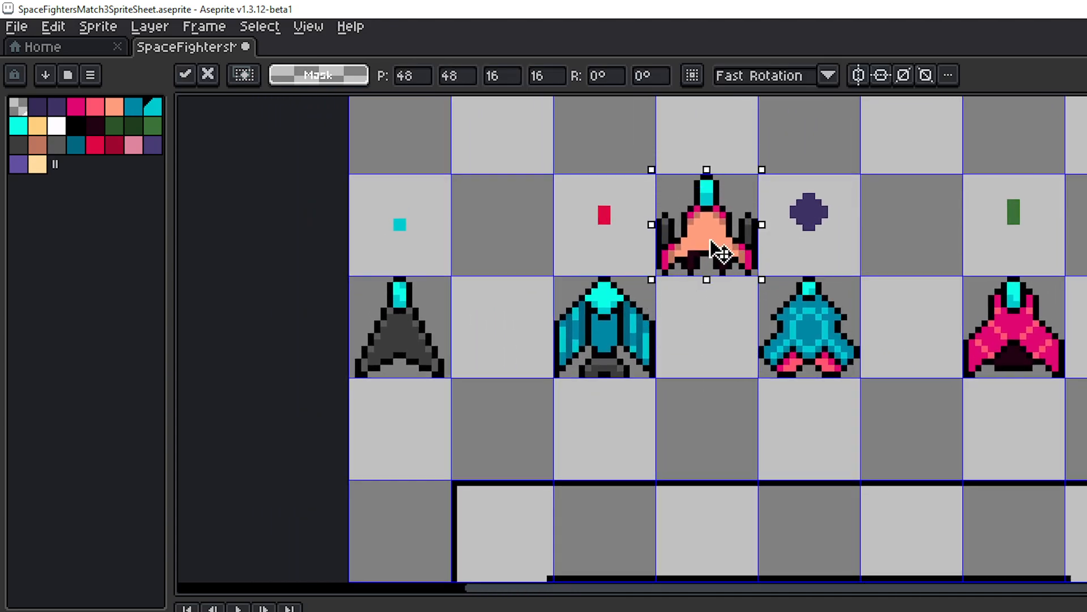
click(895, 270)
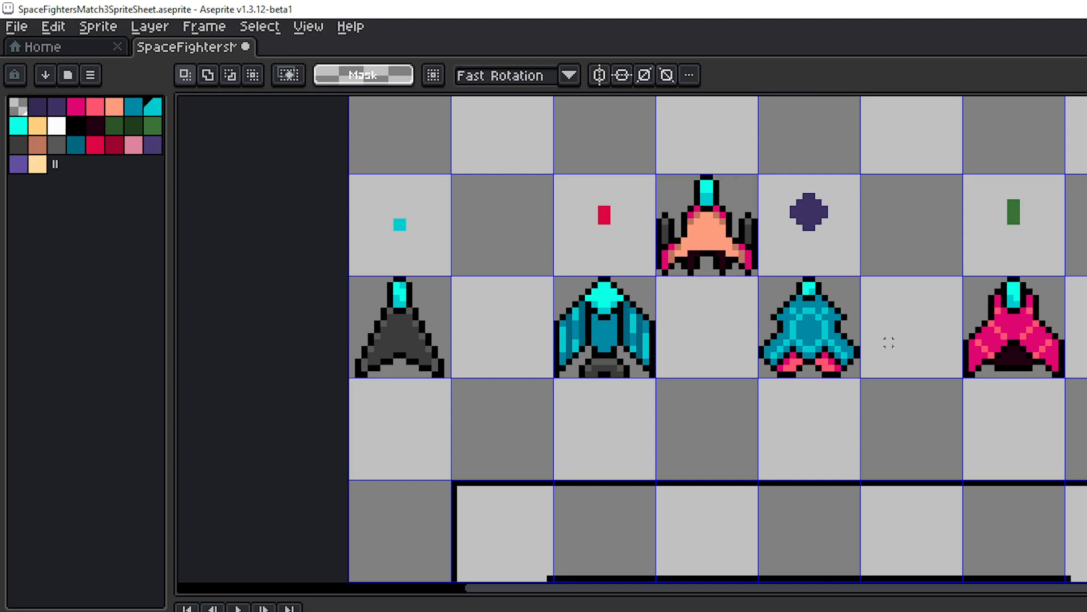
- Examine how the spaceships and bullets line up above the board frame and the orbs
drag(893, 335, 866, 308)
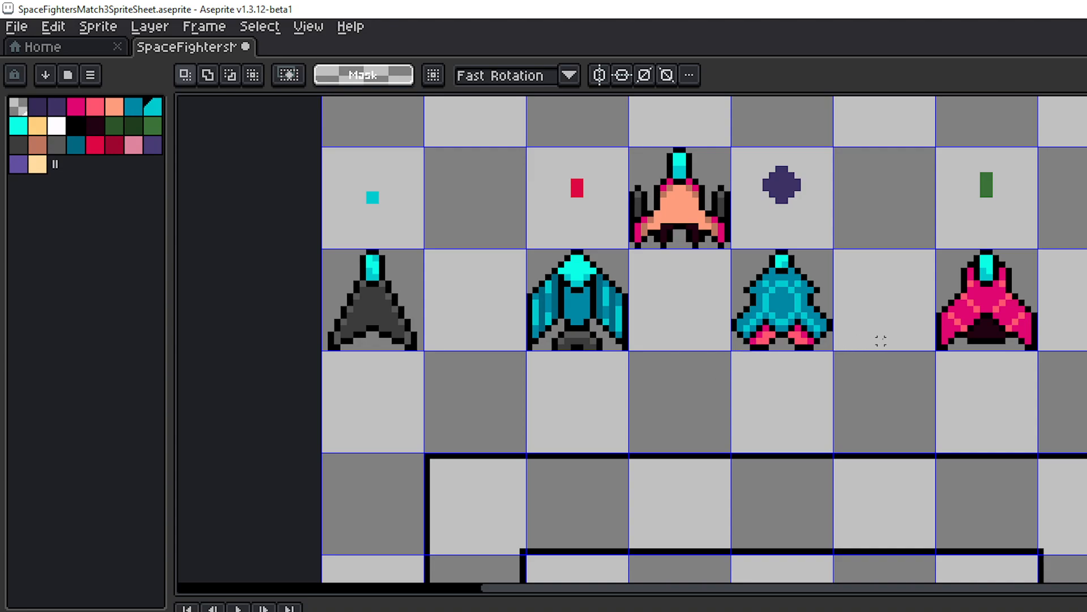
drag(881, 340, 766, 441)
drag(793, 396, 829, 493)
drag(820, 415, 781, 289)
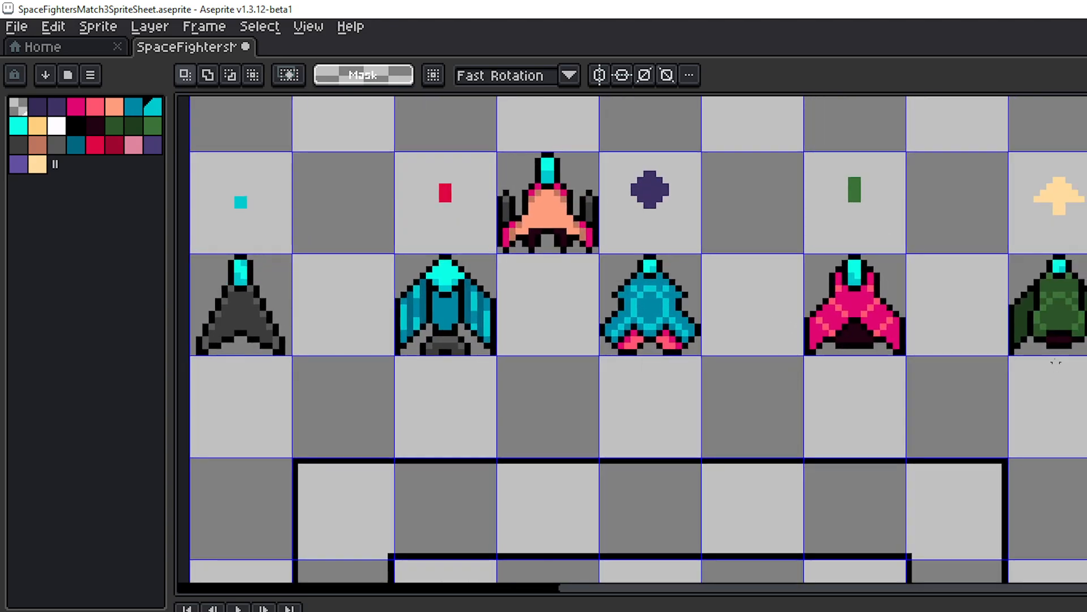
drag(1056, 362, 1086, 373)
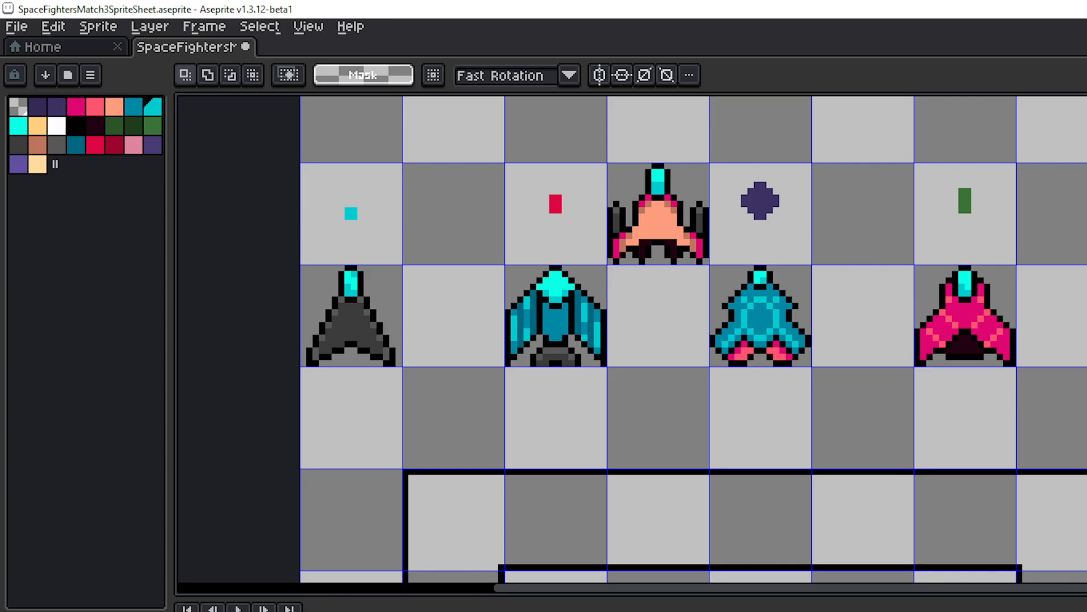
drag(1019, 372, 966, 290)
drag(987, 353, 987, 260)
drag(883, 329, 1011, 235)
scroll(1007, 315, down, 2)
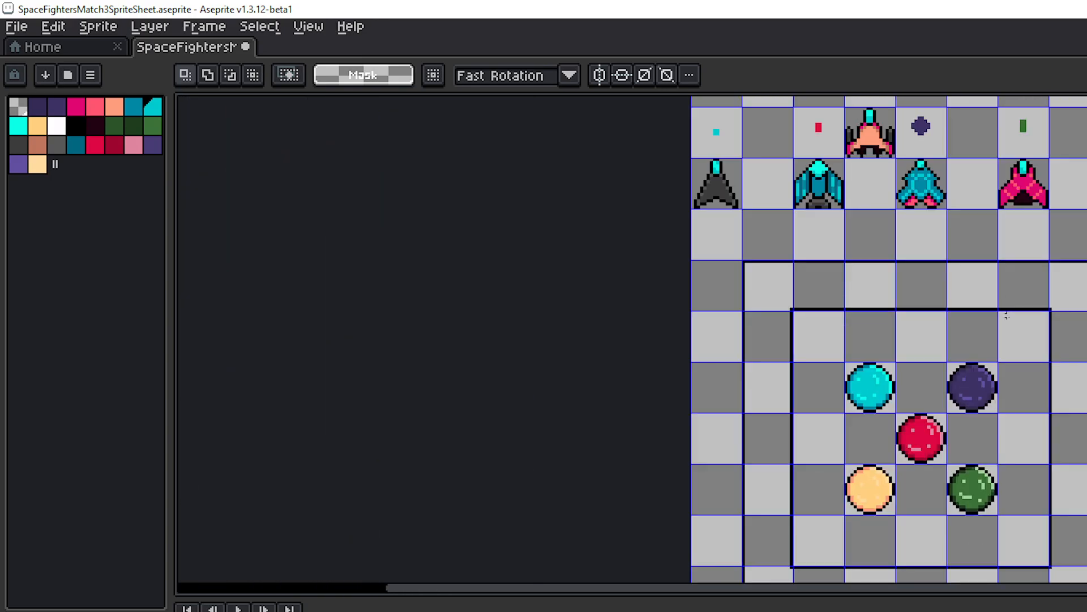
drag(1007, 315, 853, 366)
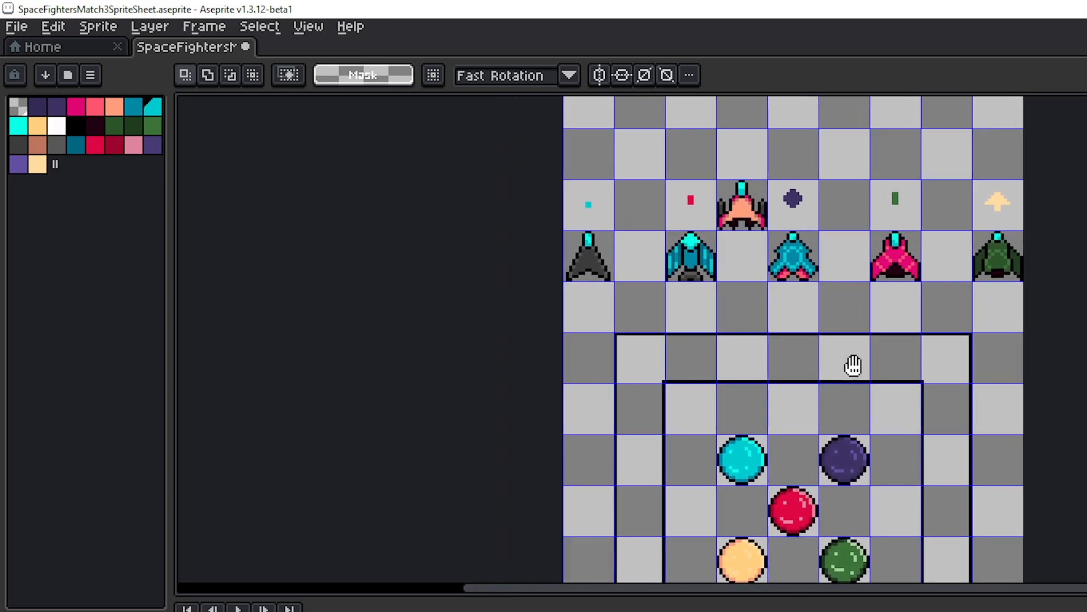
scroll(785, 317, up, 3)
drag(716, 158, 779, 297)
double_click(766, 261)
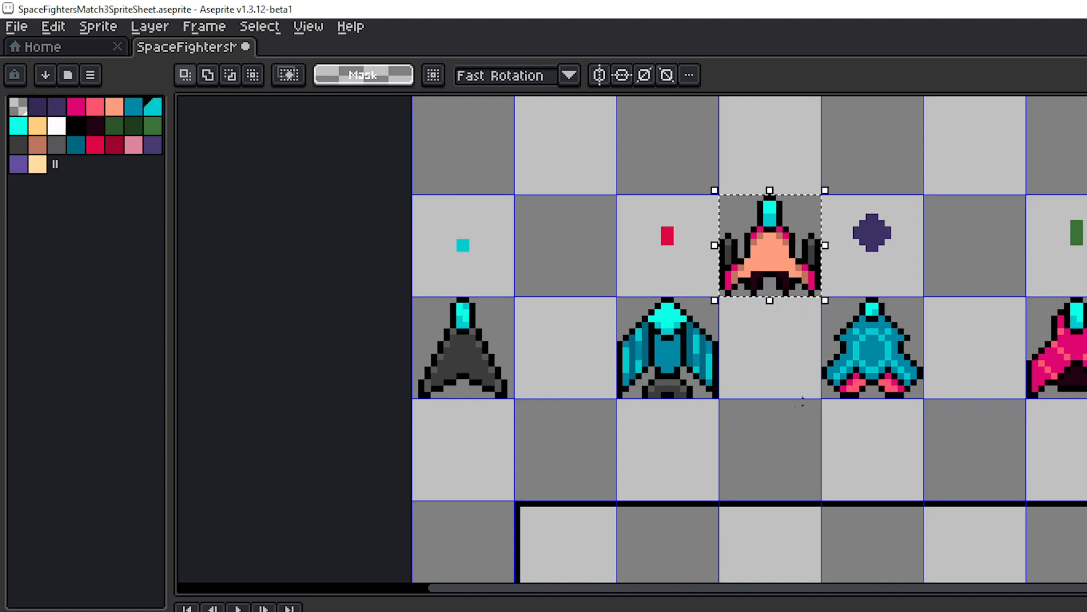
click(773, 434)
- Extend the canvas by 16 px on both its left and right borders
key(ctrl+alt+c)
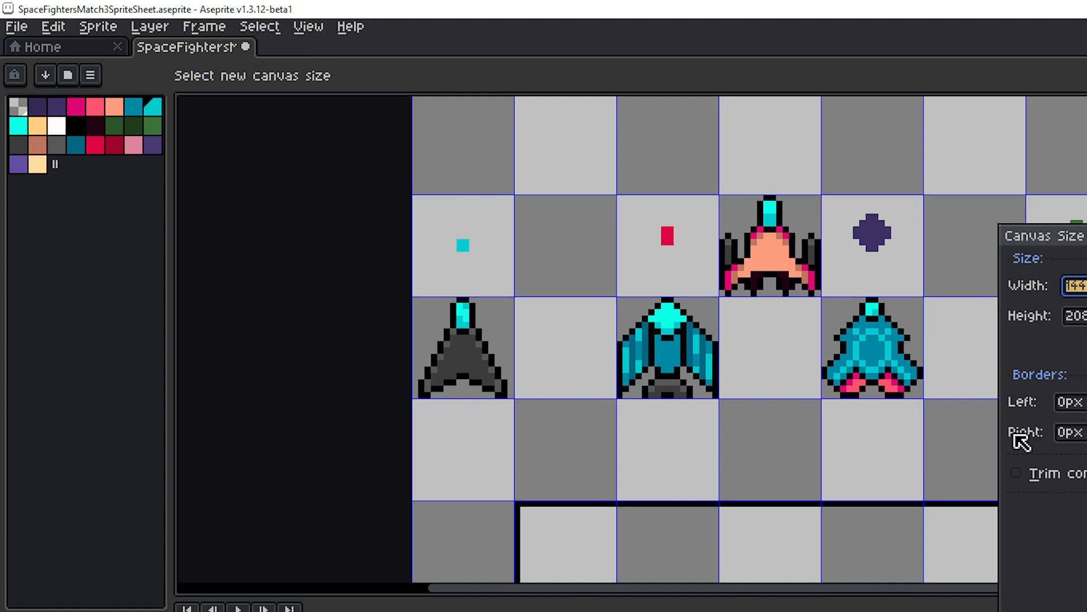
click(1084, 443)
text(16)
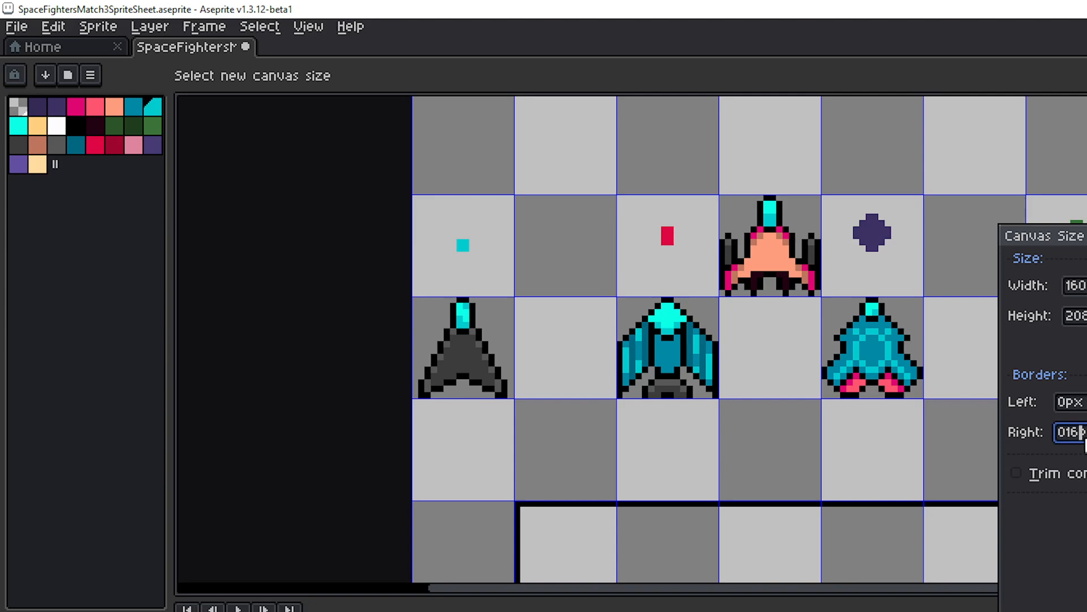
key(BackSpace)
key(BackSpace)
key(BackSpace)
text(16)
key(Tab)
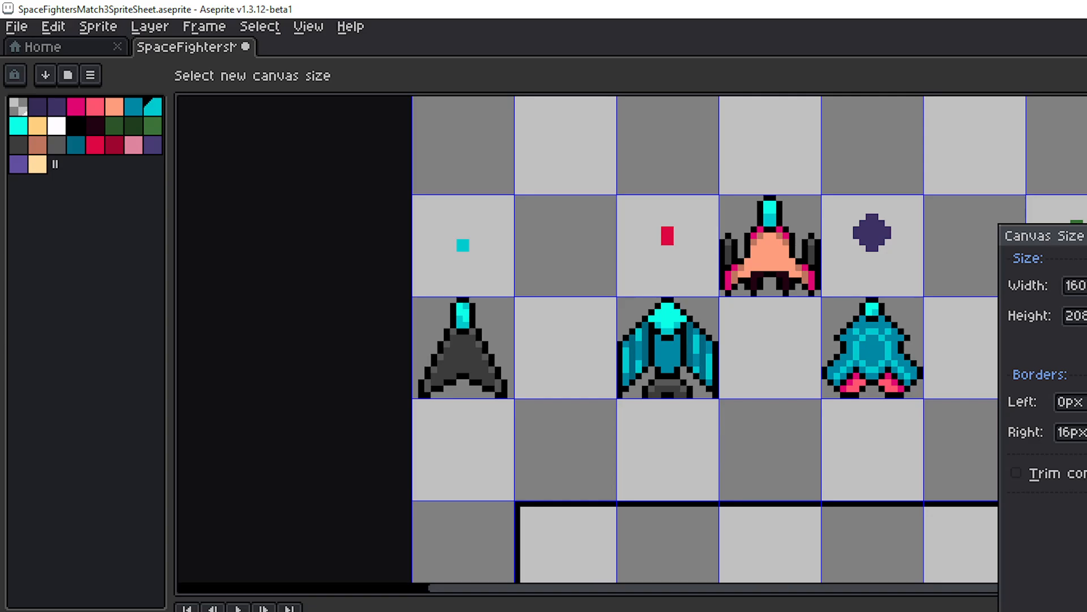
click(1077, 404)
key(BackSpace)
text(16)
key(Return)
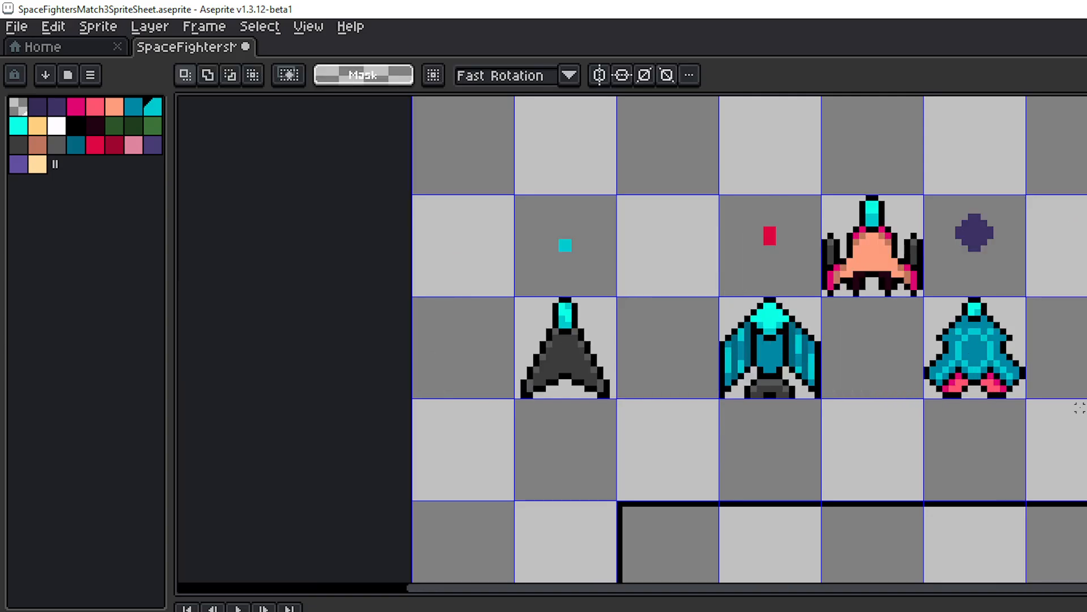
- Move the dark grey spaceship one grid cell left to the canvas edge, and the blue-winged spaceship one cell left
double_click(574, 344)
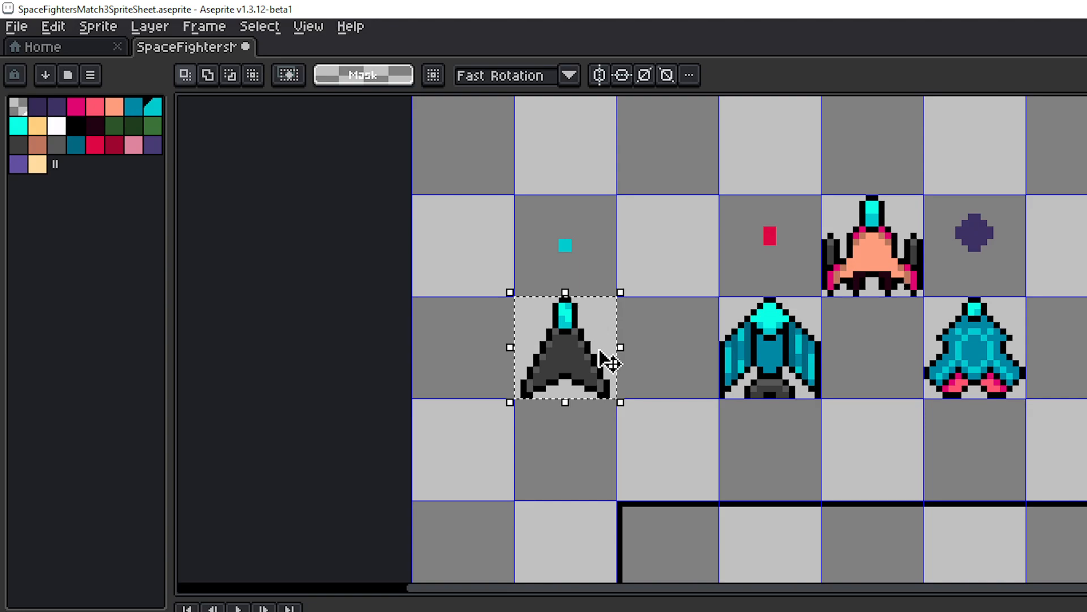
drag(596, 354, 495, 353)
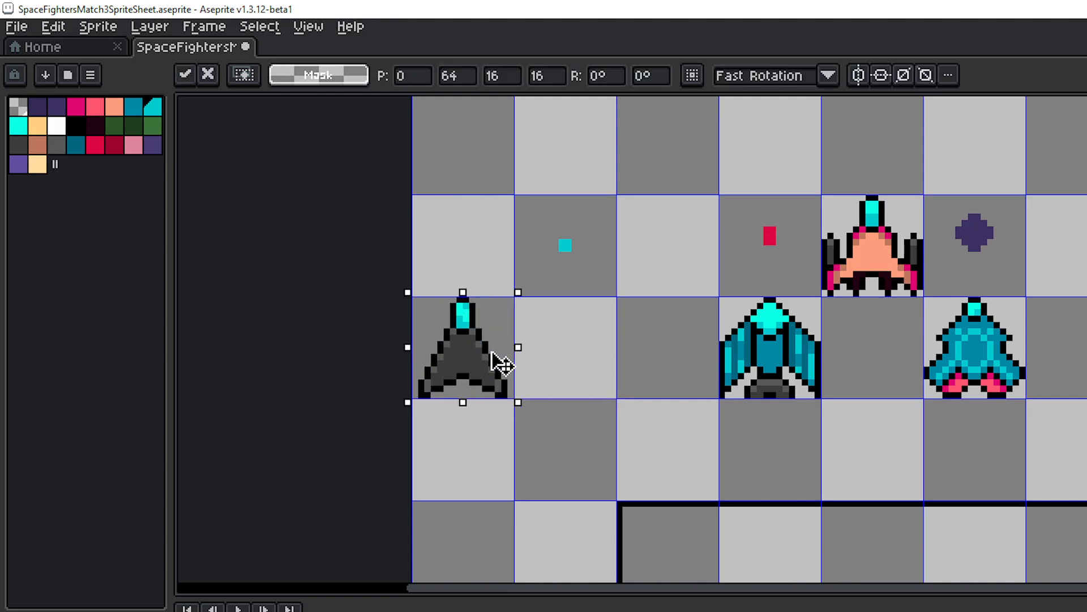
double_click(774, 385)
drag(783, 394, 682, 384)
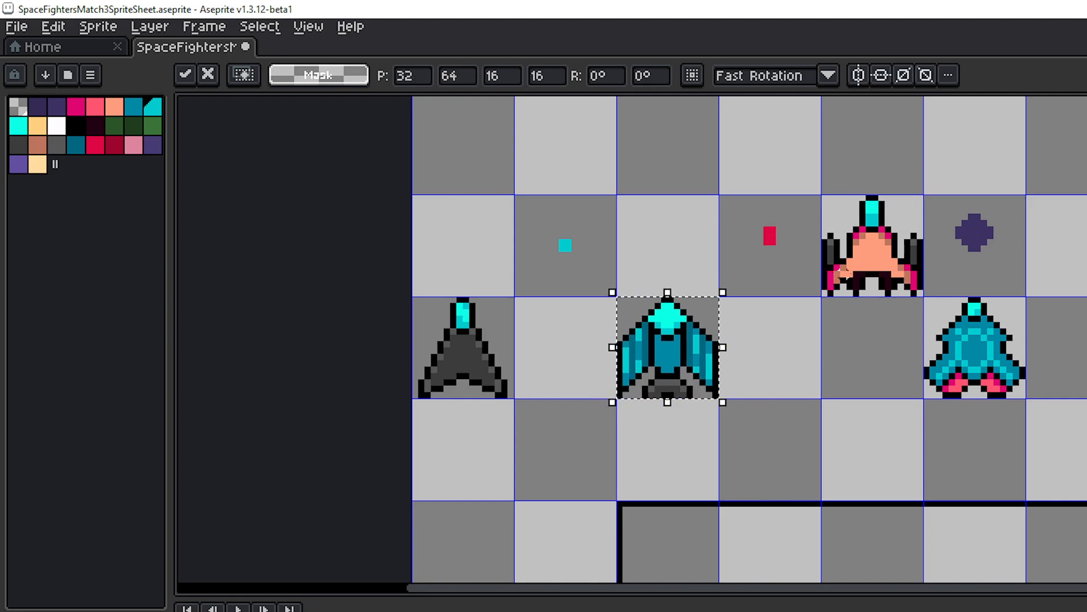
click(827, 363)
- Move the dark green spaceship one grid cell right into the last column, and the magenta spaceship one cell right
drag(876, 352, 599, 314)
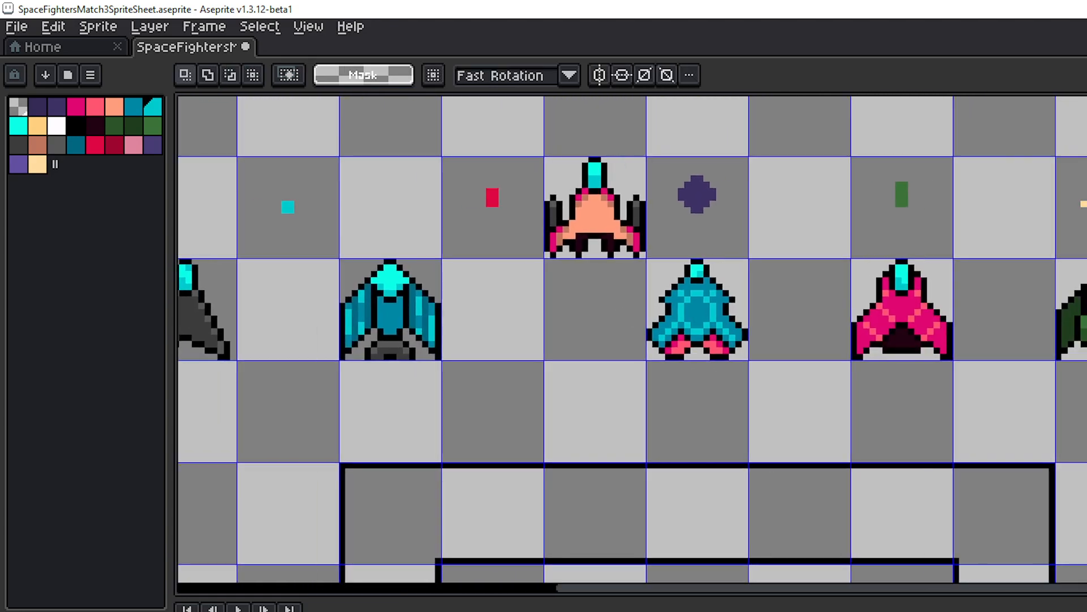
double_click(1072, 323)
drag(1072, 322, 1086, 317)
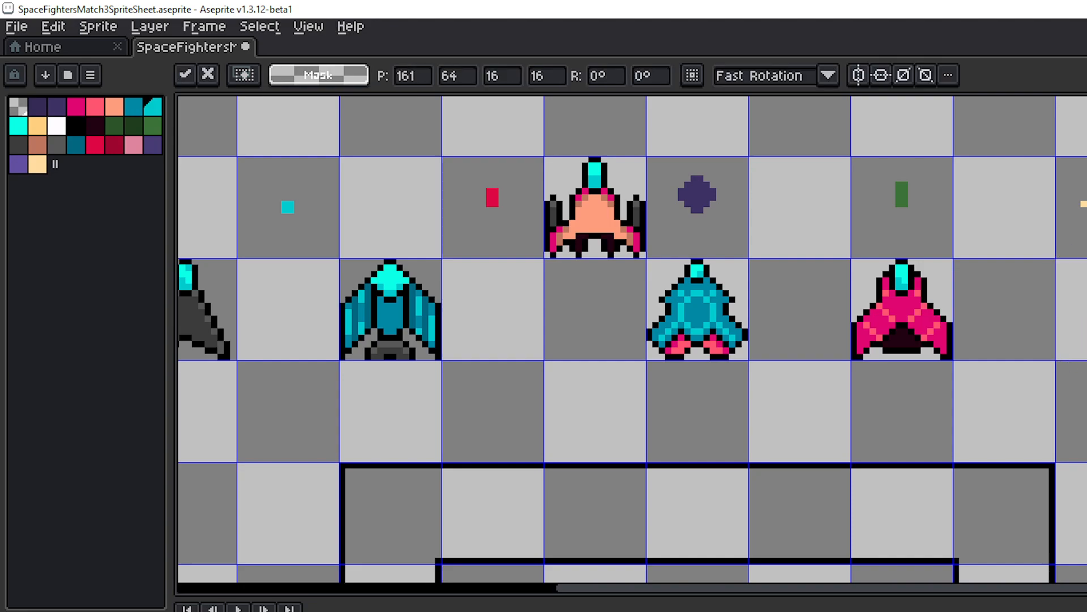
double_click(892, 318)
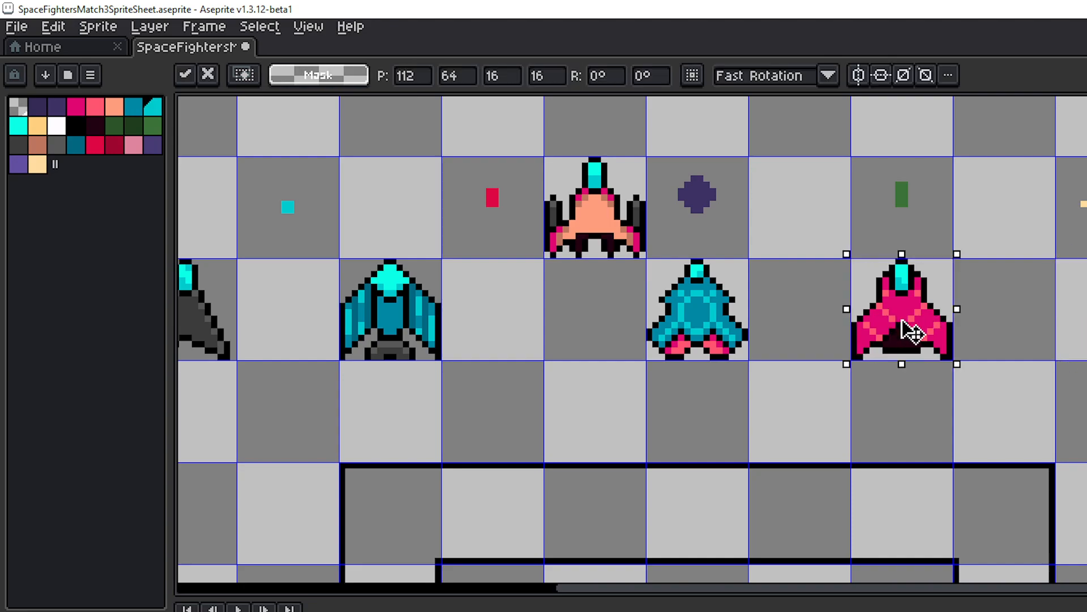
drag(906, 327, 1005, 327)
- Move the teal spaceship one grid cell right, and the peach spaceship one cell down into the row of ships
double_click(691, 328)
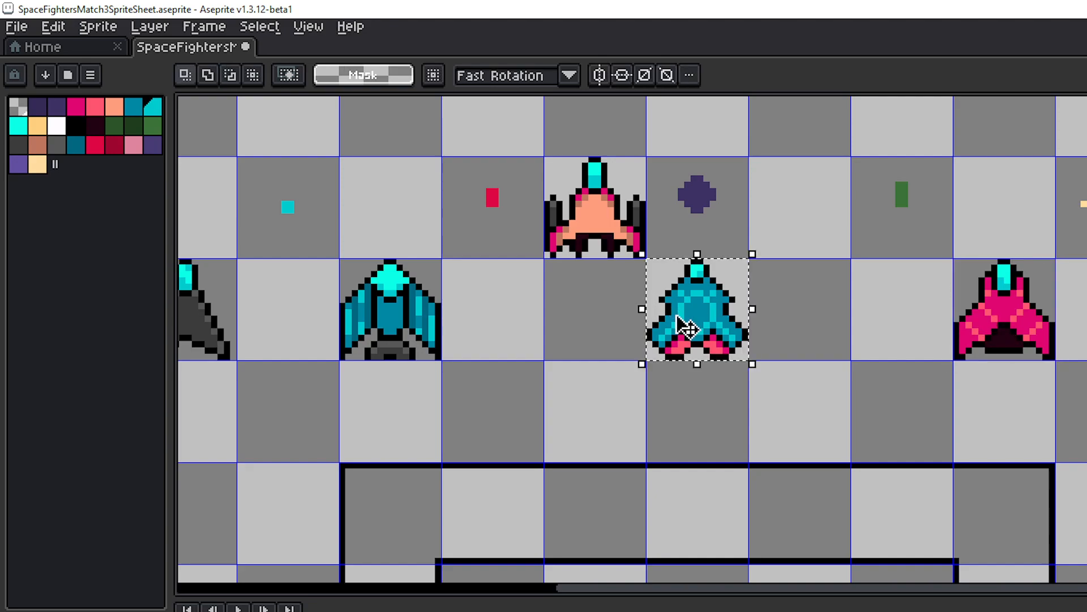
drag(691, 327, 785, 322)
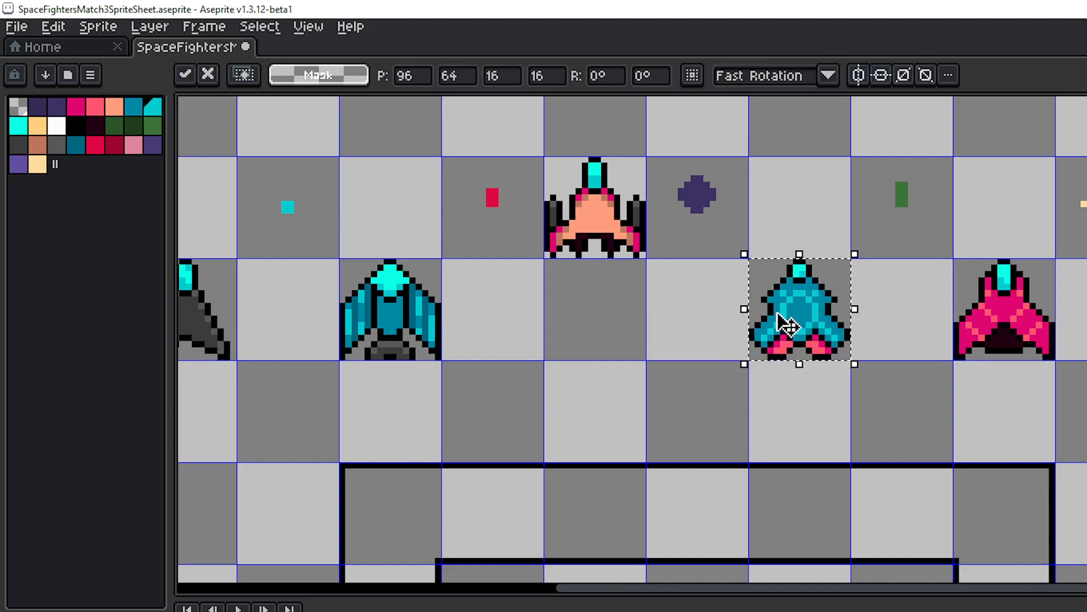
double_click(609, 244)
drag(609, 245, 612, 325)
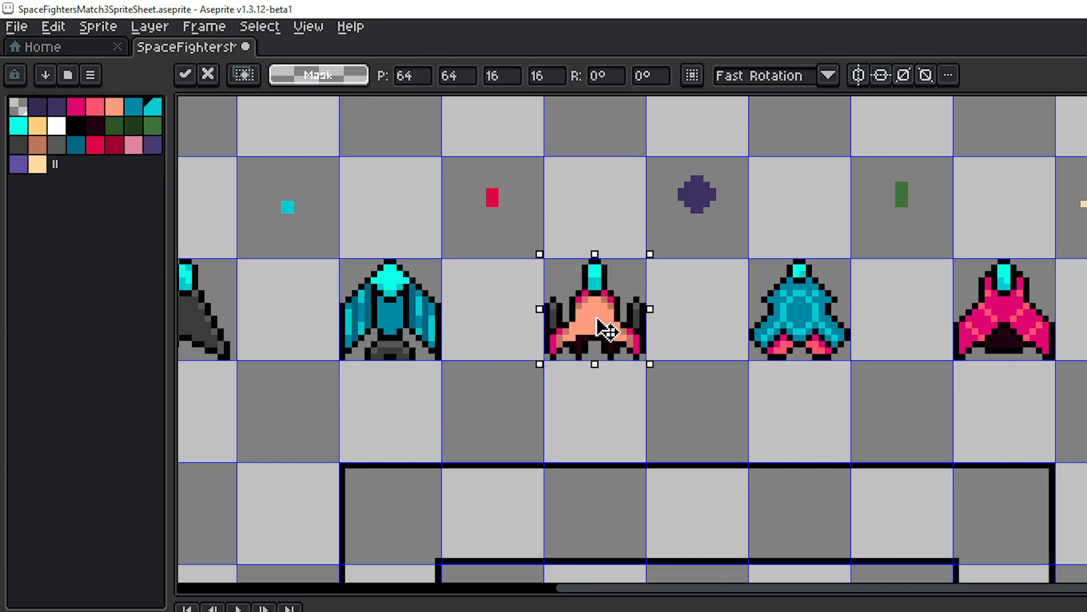
click(719, 350)
- Inspect the spacing of the ships and bullets across the widened sheet and the empty cells above them
scroll(713, 346, down, 4)
drag(712, 344, 733, 262)
drag(774, 323, 768, 378)
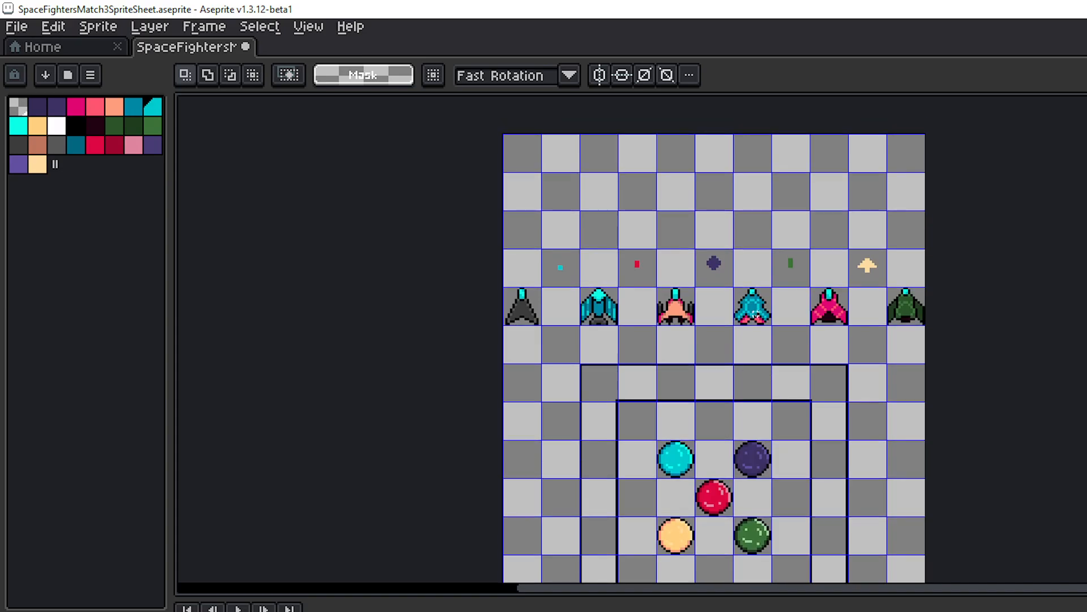
scroll(756, 315, up, 1)
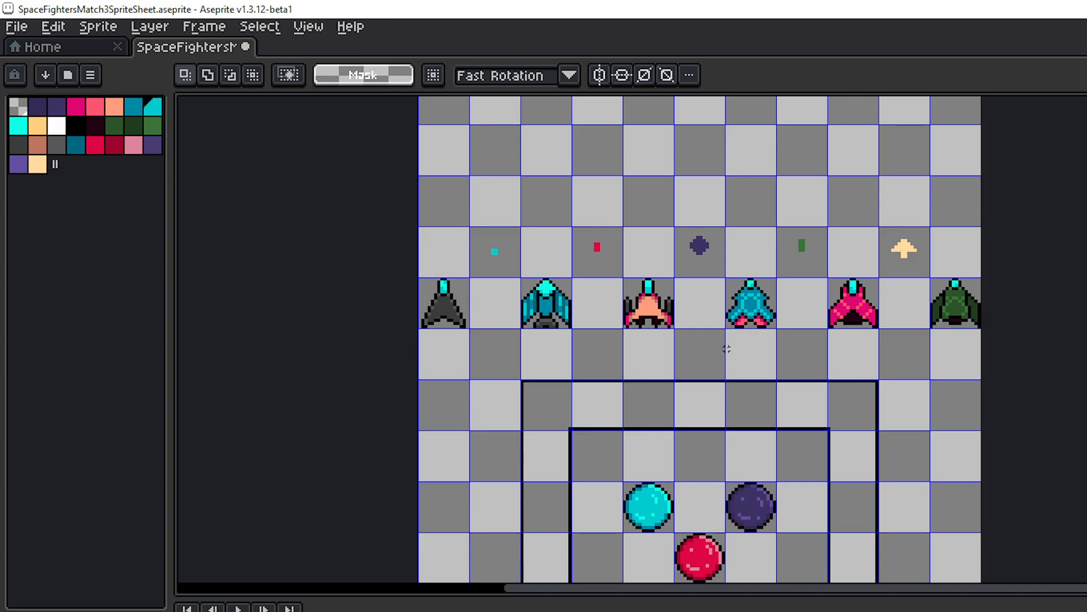
drag(727, 349, 922, 398)
scroll(695, 261, up, 1)
drag(702, 263, 735, 163)
drag(913, 316, 905, 398)
scroll(820, 262, up, 1)
drag(881, 263, 1055, 380)
scroll(814, 363, up, 2)
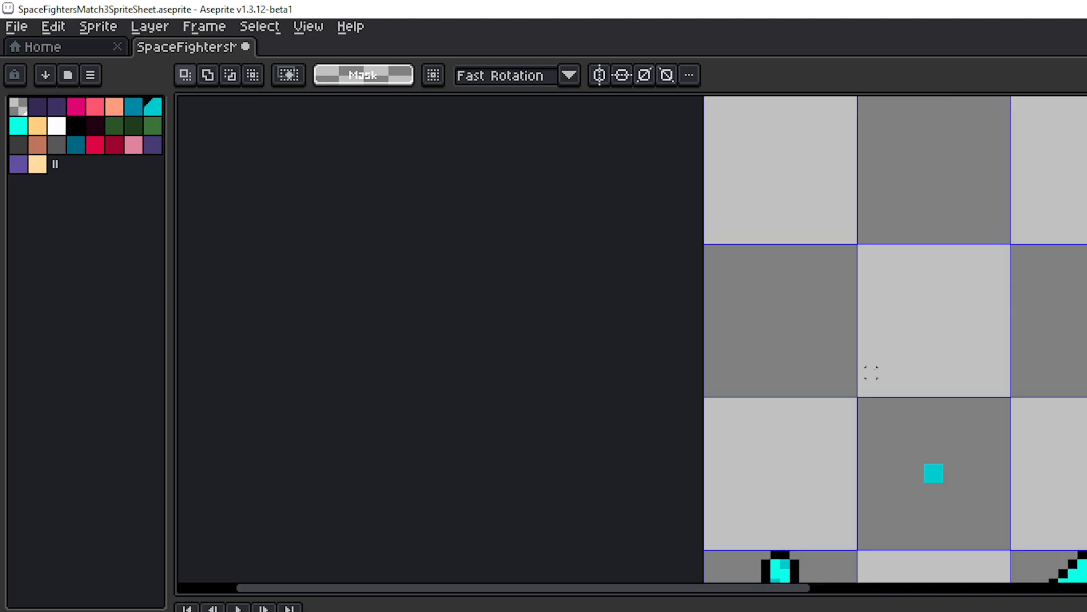
drag(863, 343, 674, 288)
drag(802, 374, 749, 323)
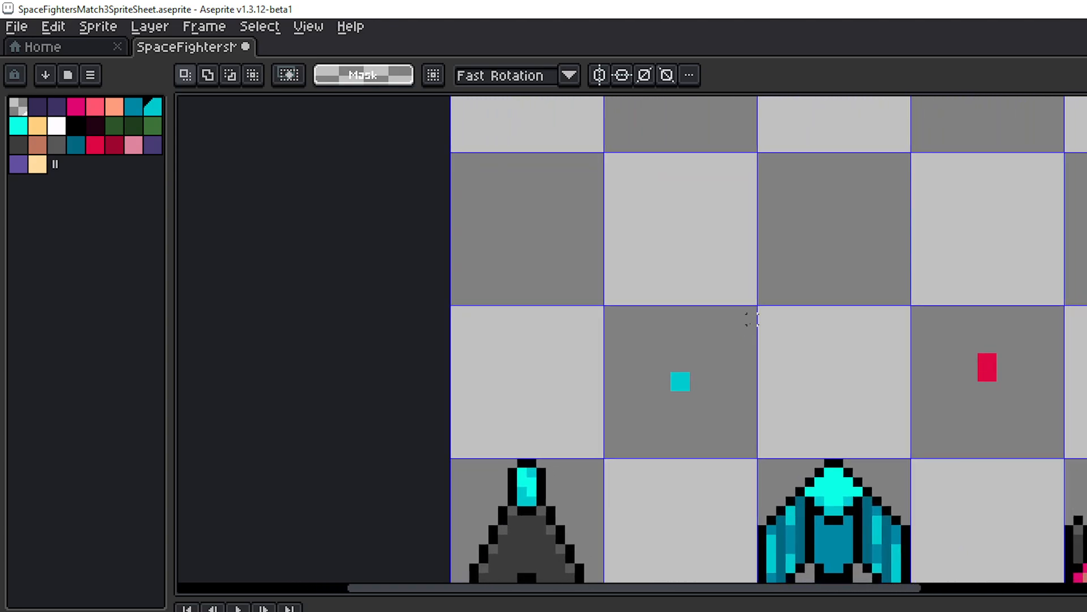
scroll(867, 367, down, 1)
drag(917, 377, 572, 283)
drag(833, 297, 954, 339)
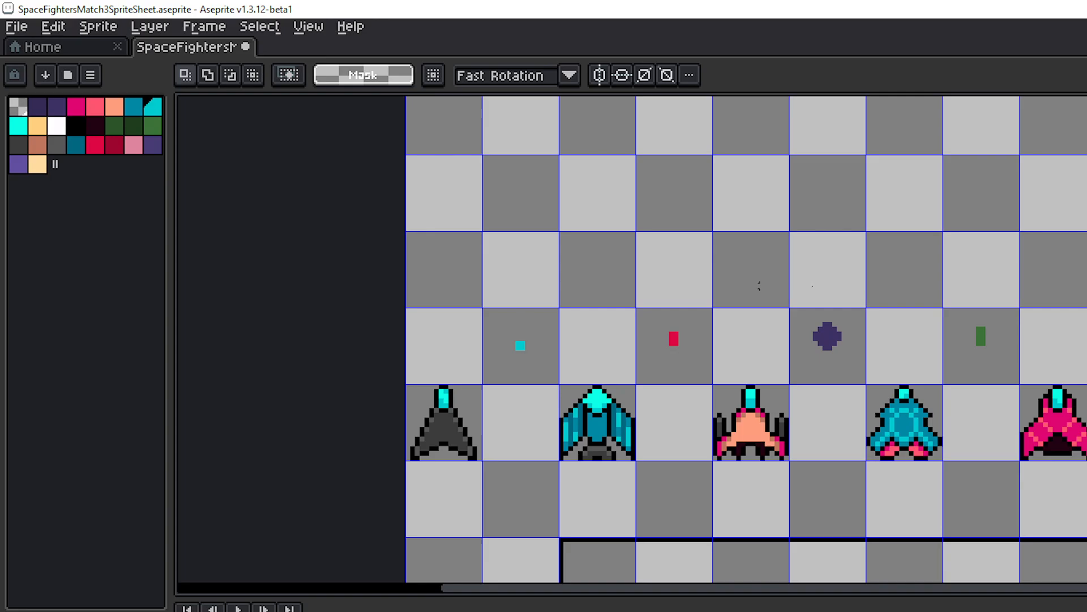
- Sample the green of the green bullet as the drawing colour for the 1 px Pencil
drag(908, 282, 712, 285)
scroll(745, 270, up, 2)
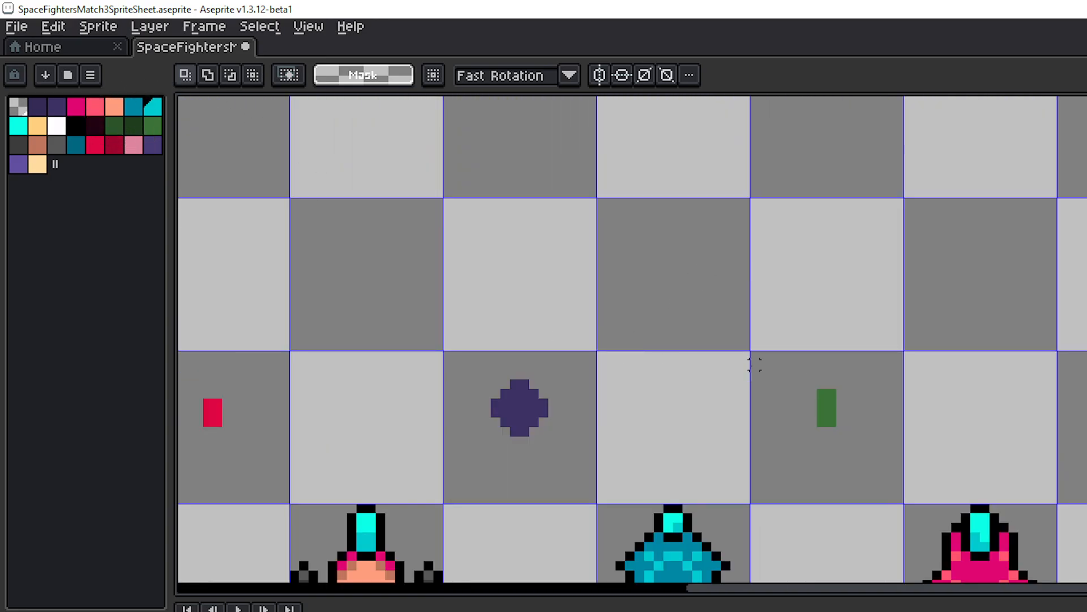
key(i)
click(825, 403)
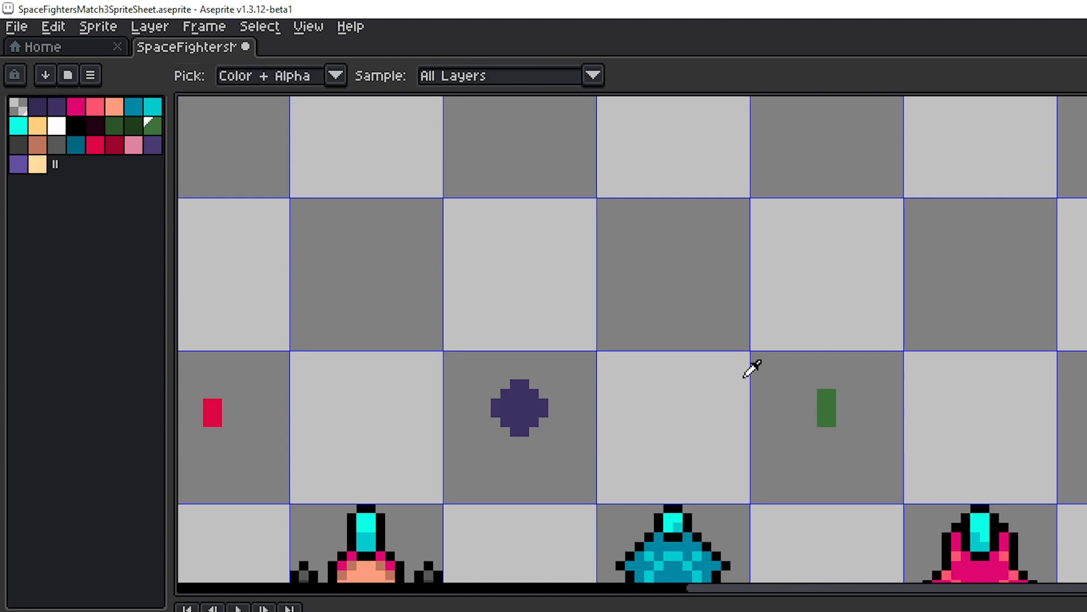
key(b)
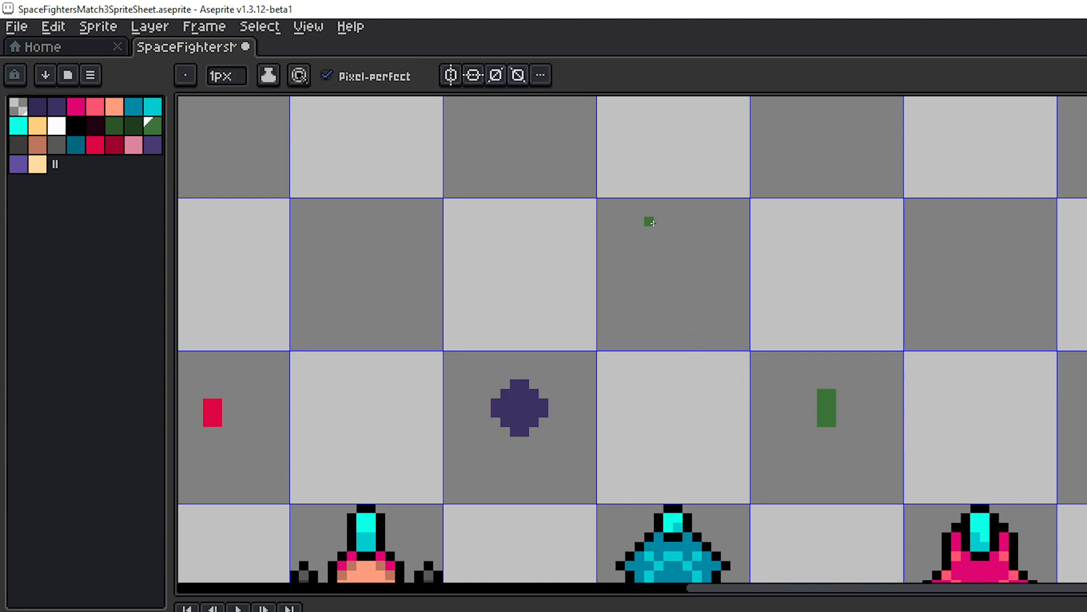
- Enable mirror symmetry with a vertical axis and place the axis through the centre of the teal spaceship's column
scroll(667, 221, up, 1)
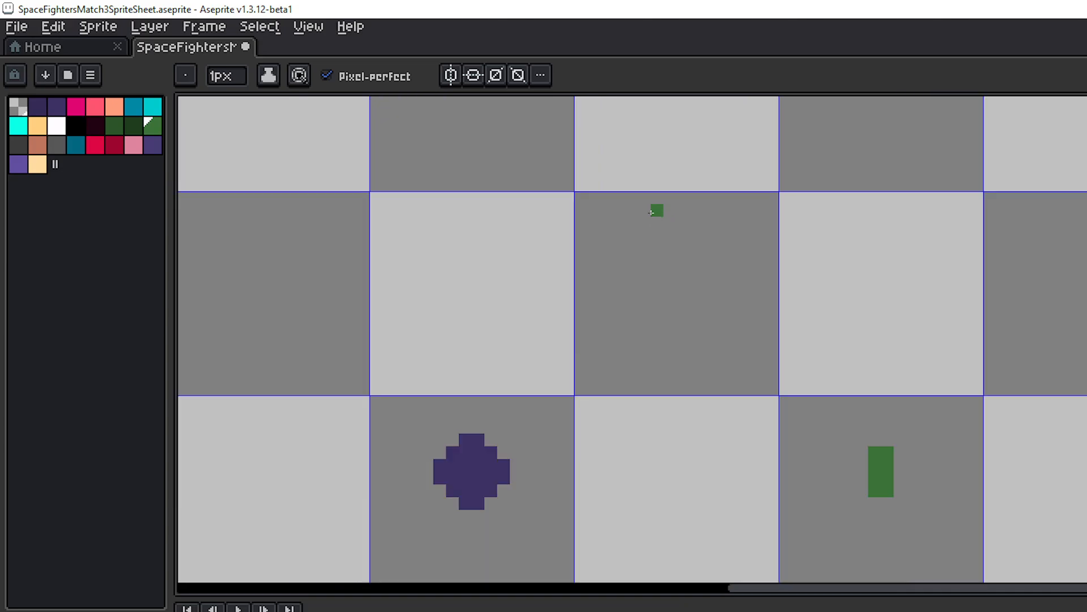
click(451, 75)
scroll(668, 201, down, 3)
scroll(473, 134, up, 2)
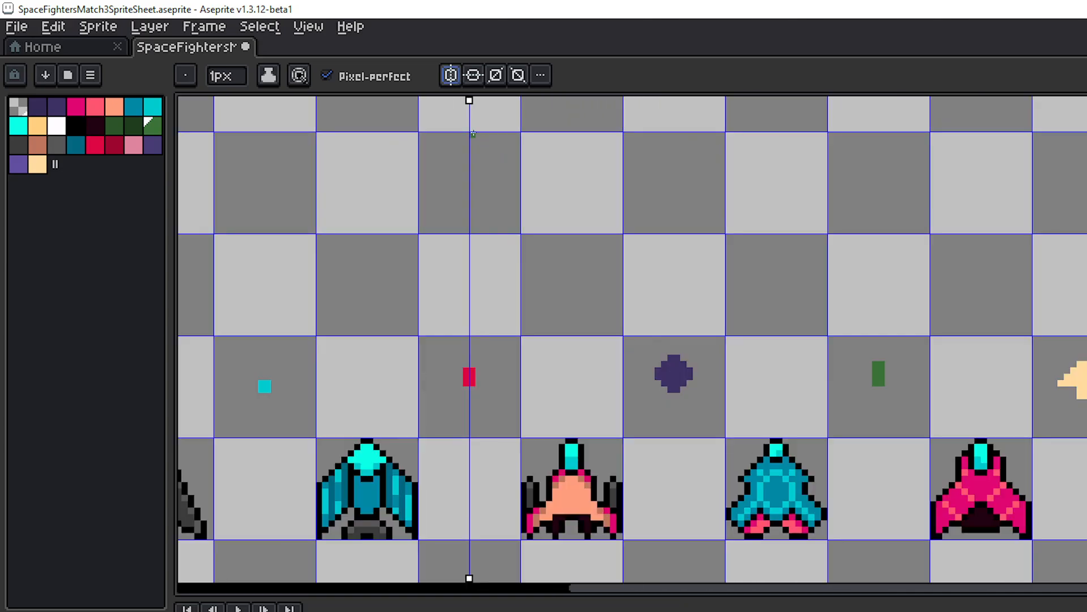
drag(469, 101, 777, 120)
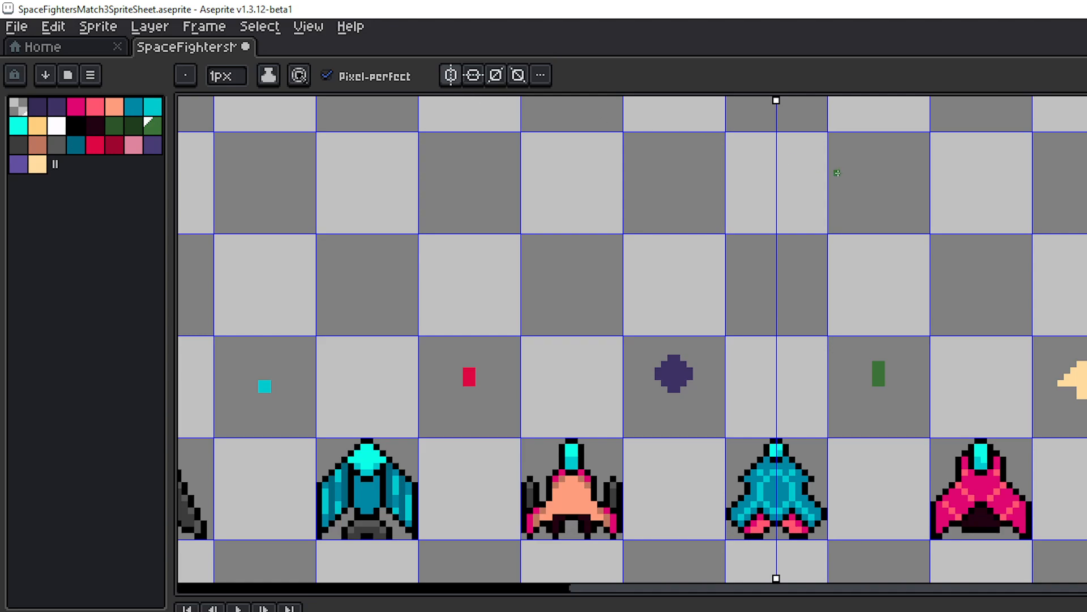
- Draw a mirrored 2 px thick green cross spanning the full grid cell two rows above the teal spaceship
scroll(837, 170, up, 2)
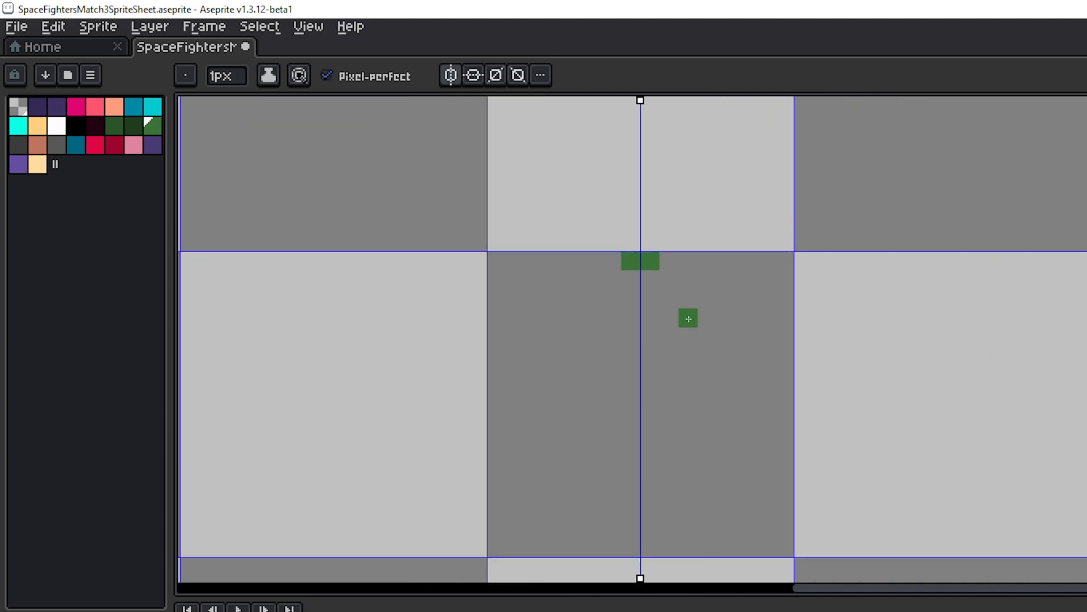
drag(706, 312, 734, 271)
key(ctrl)
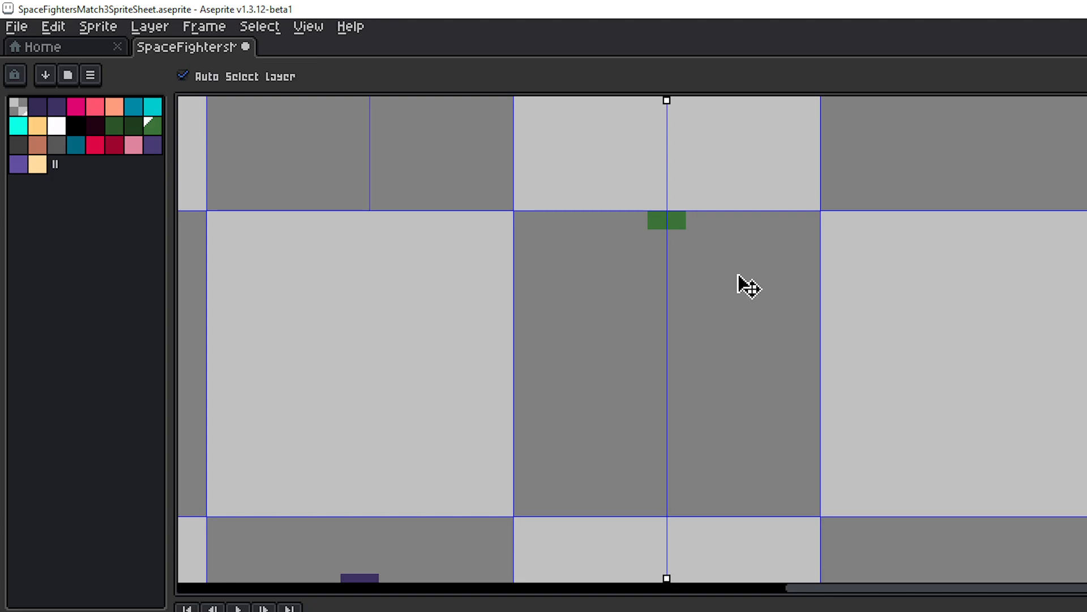
key(ctrl+z)
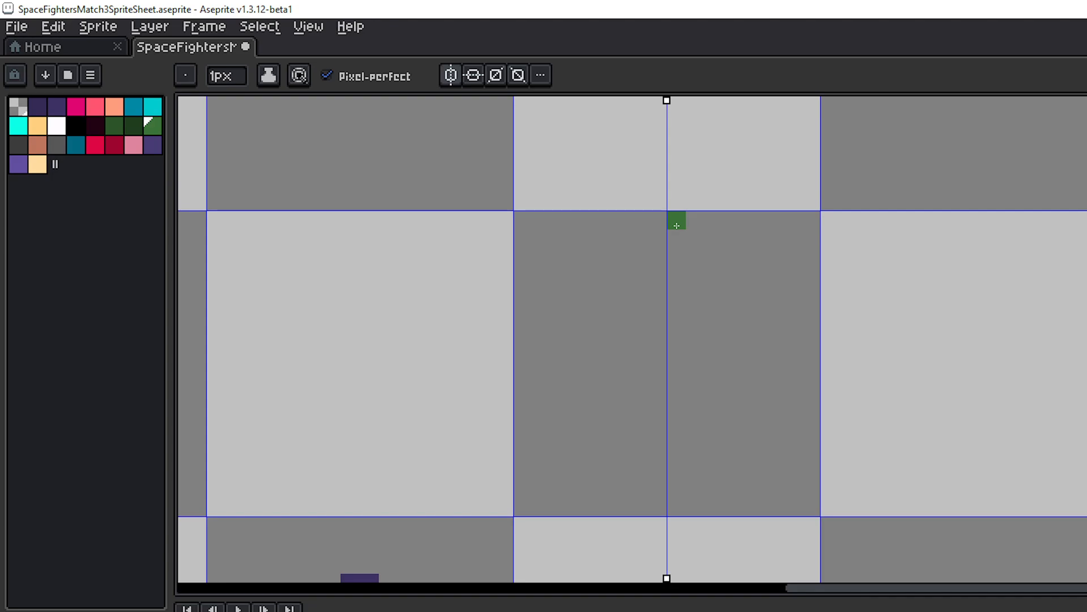
drag(677, 226, 676, 499)
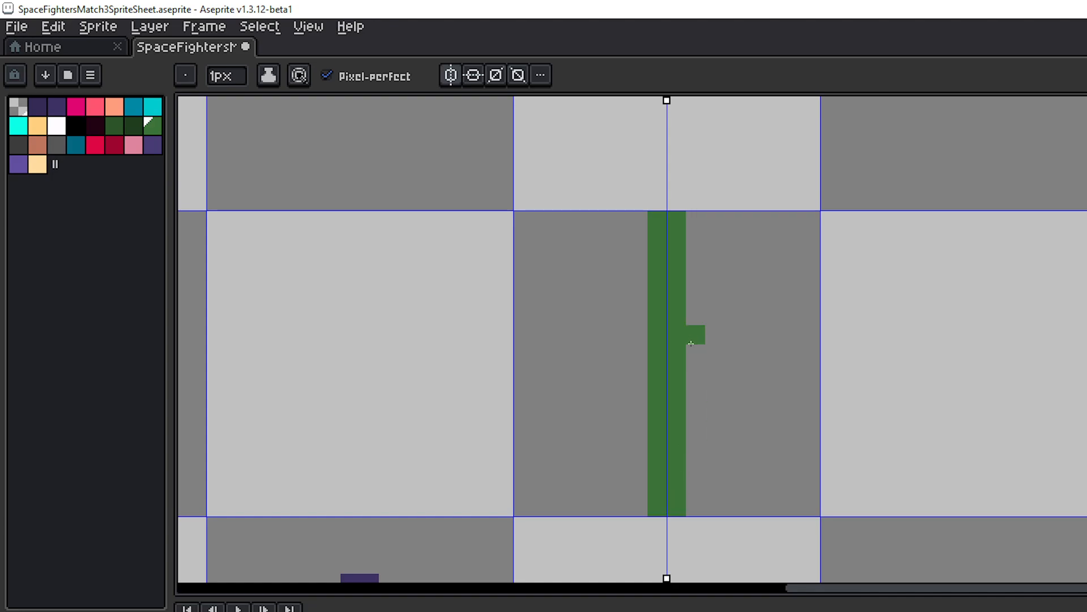
drag(692, 352, 815, 355)
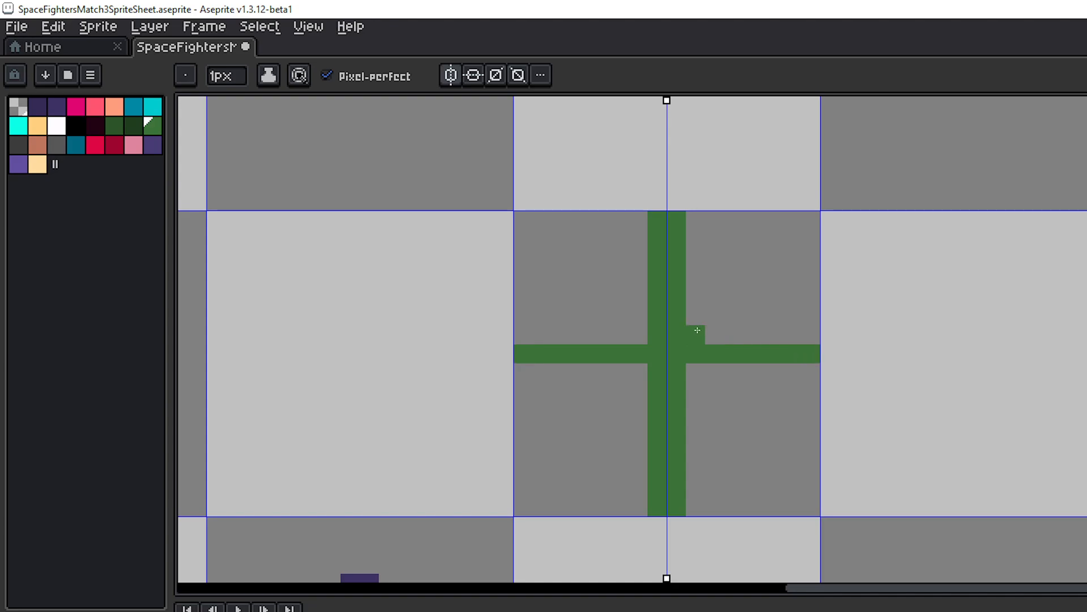
drag(697, 330, 807, 335)
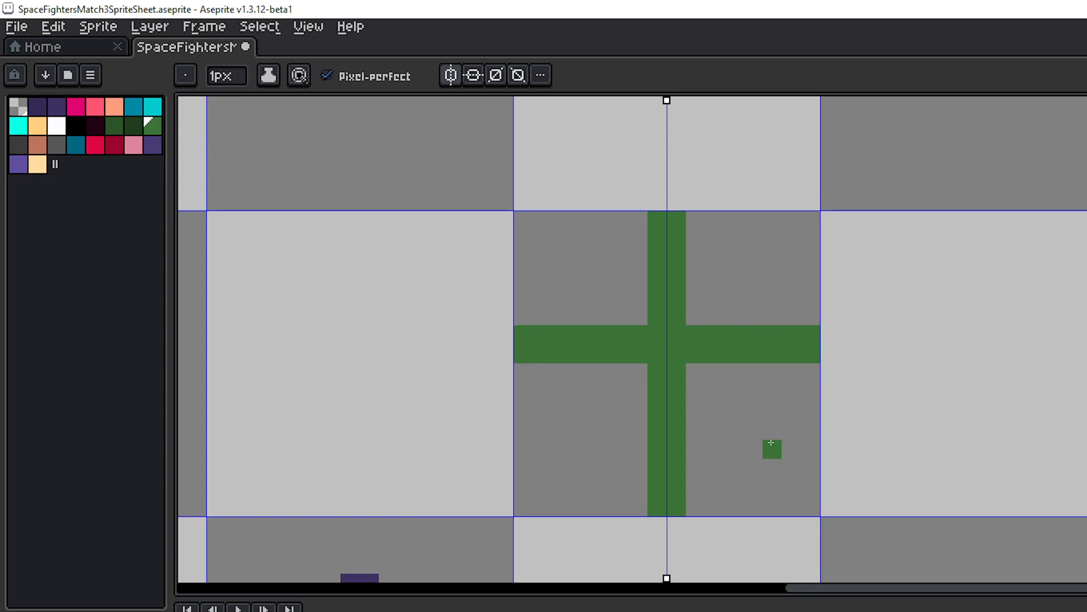
- Draw mirrored green diagonal edges from the foot of the cross up to the ends of its horizontal arms
drag(757, 404, 720, 343)
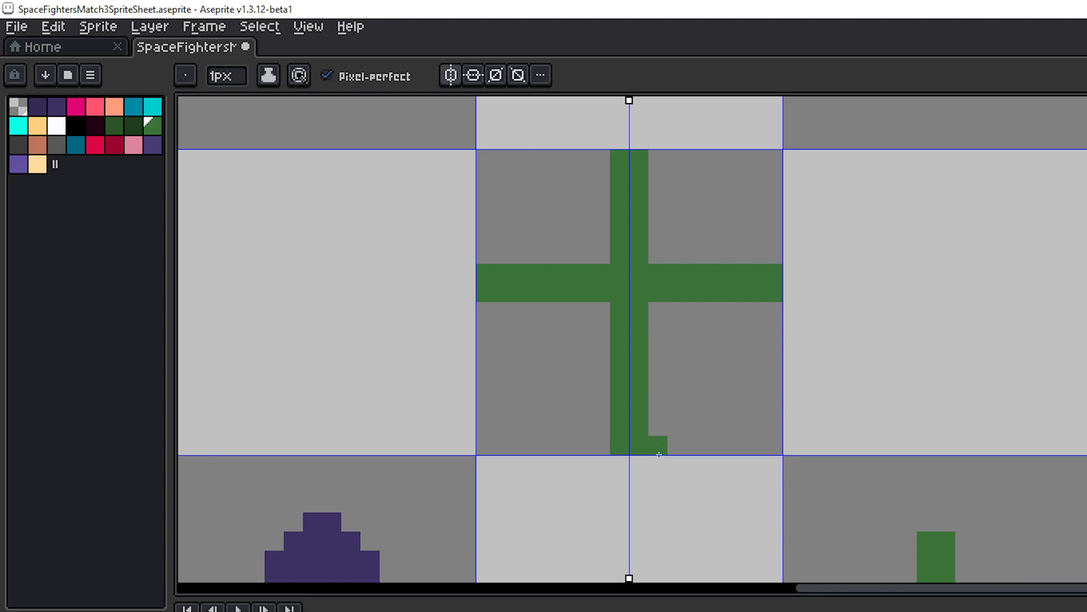
click(658, 454)
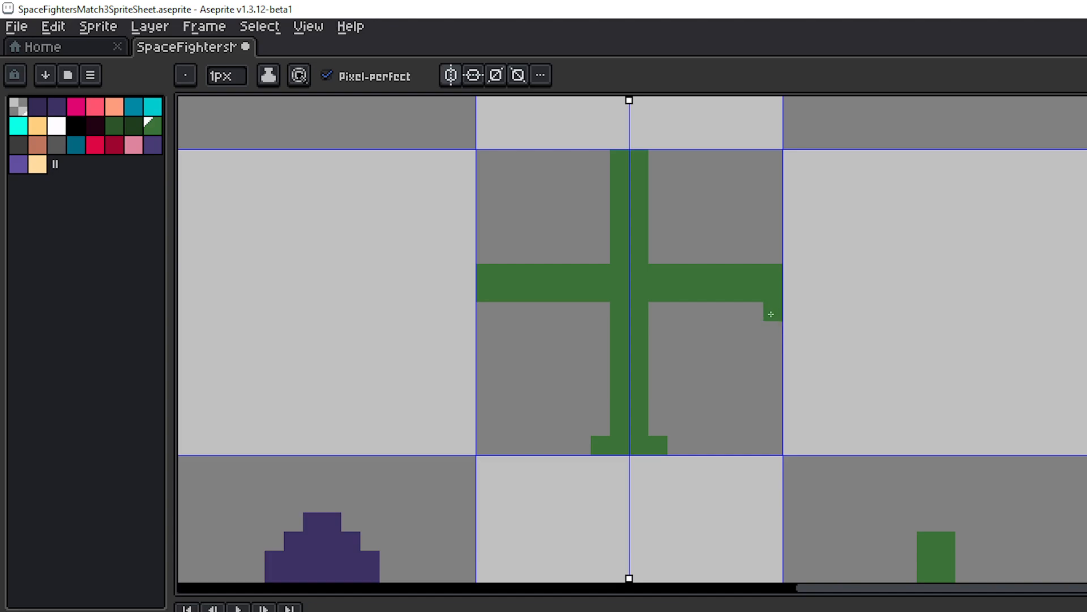
shift+click(771, 314)
click(773, 255)
shift+click(658, 159)
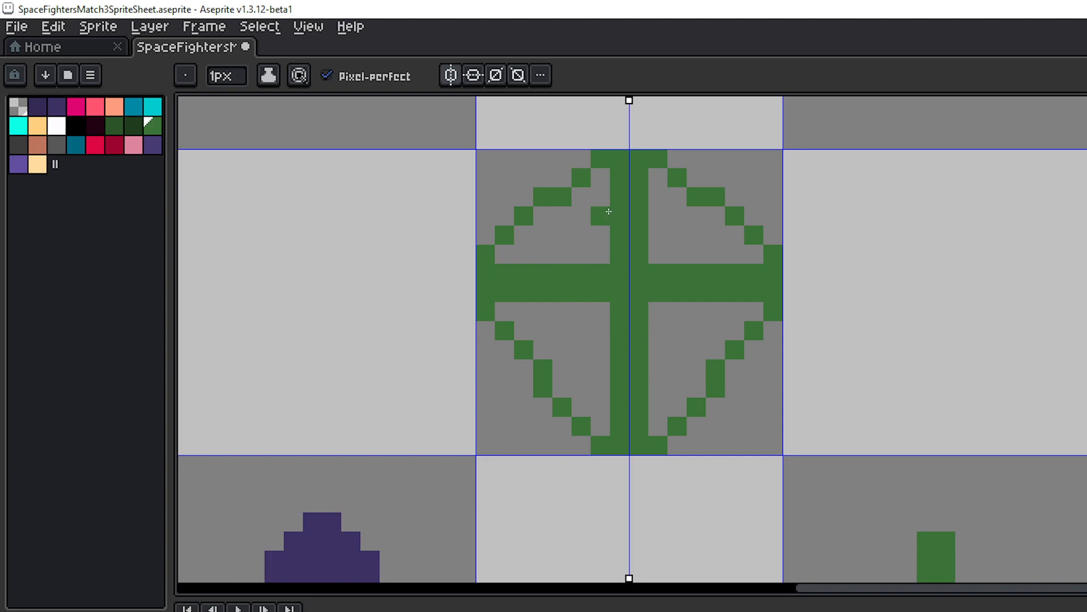
key(v)
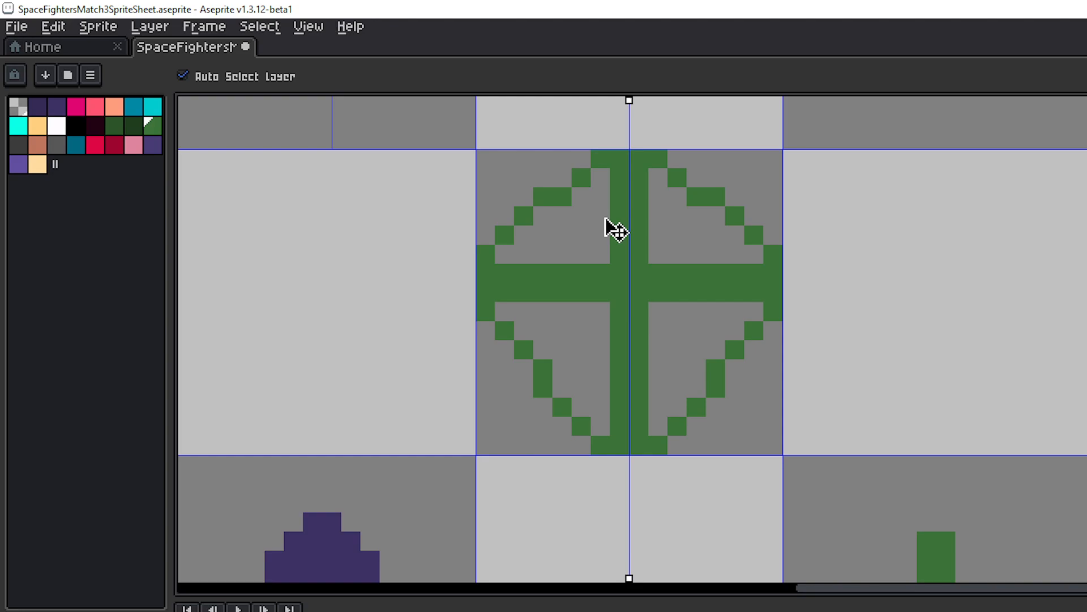
key(ctrl+z)
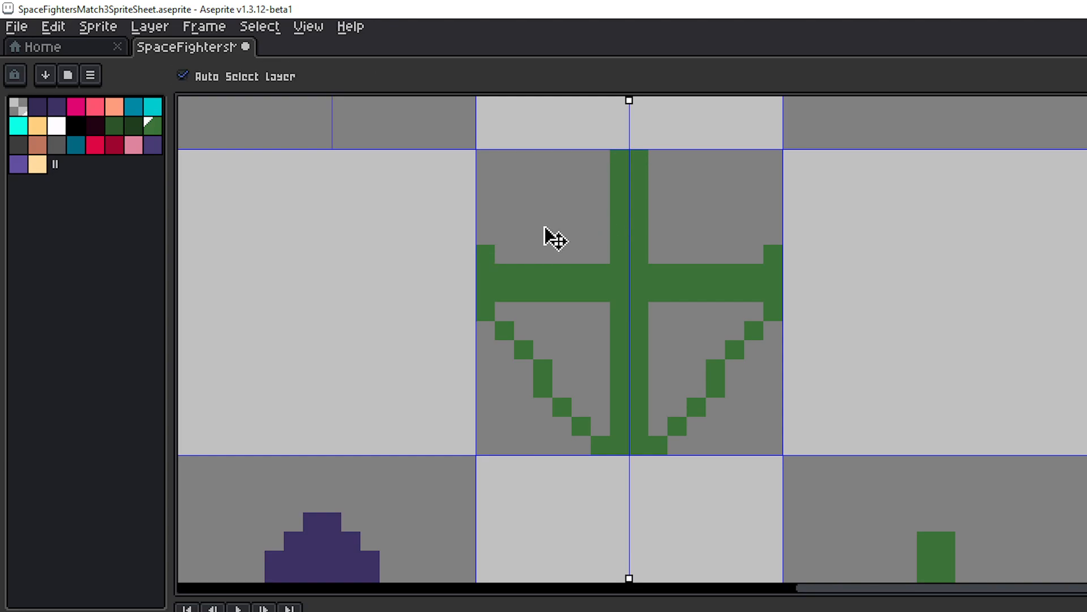
key(ctrl+z)
- Draw mirrored green diagonal edges from the ends of the horizontal arms up to the head of the cross with the Pencil
key(b)
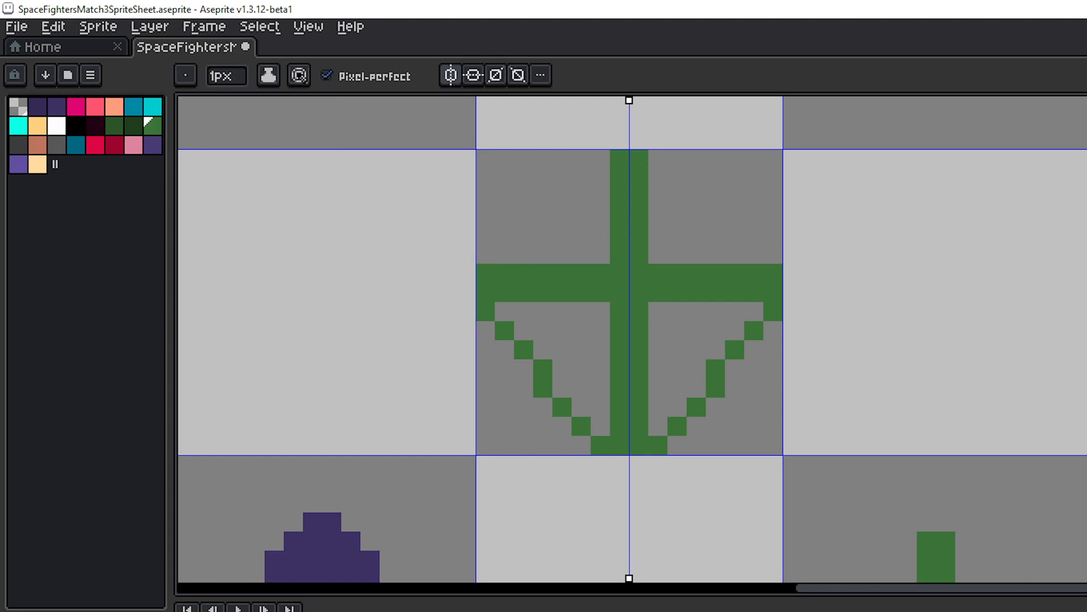
click(485, 255)
click(491, 253)
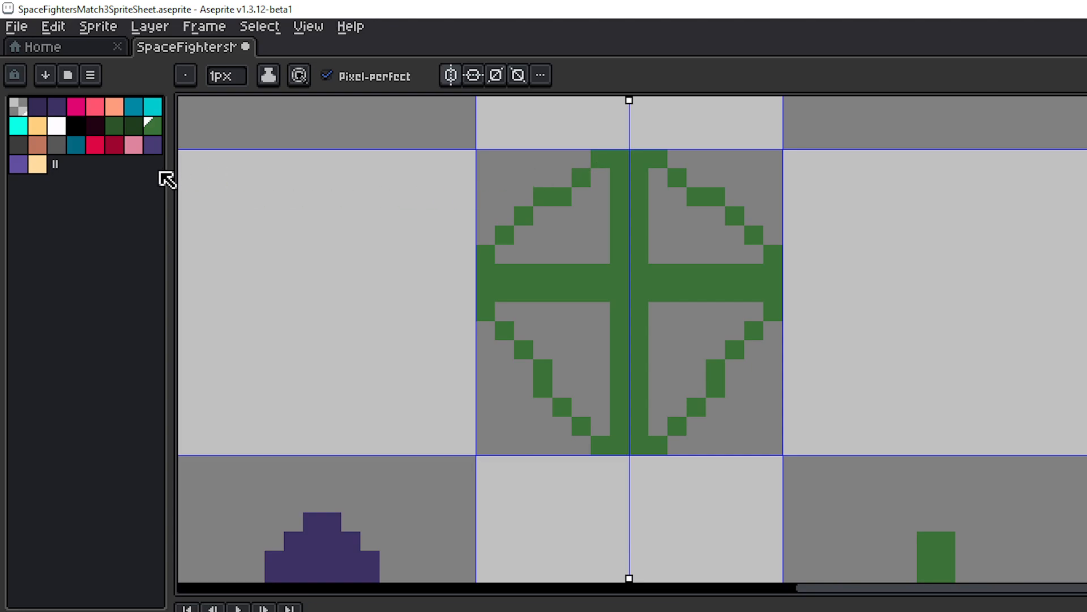
- Fill the four quadrants enclosed by the green cross and outline with white, mirrored across the vertical axis
click(62, 132)
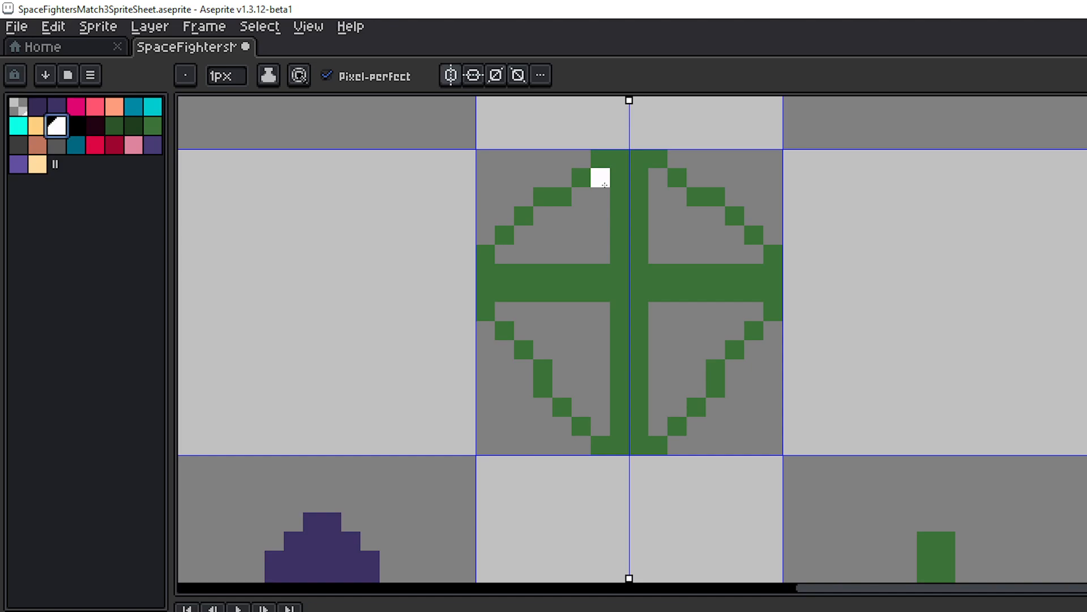
drag(620, 177, 639, 177)
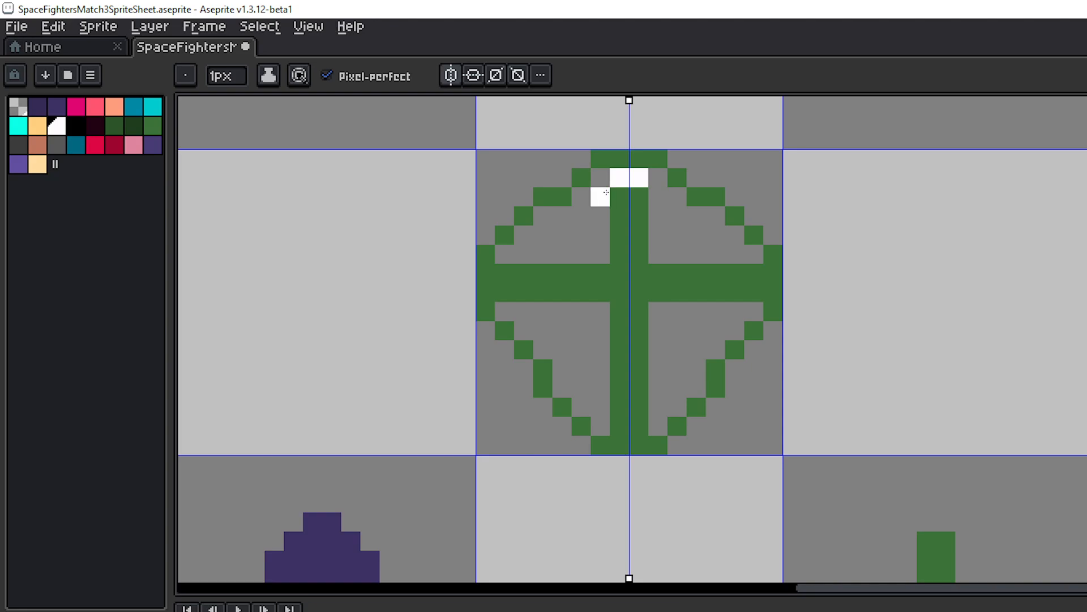
key(ctrl+z)
click(600, 177)
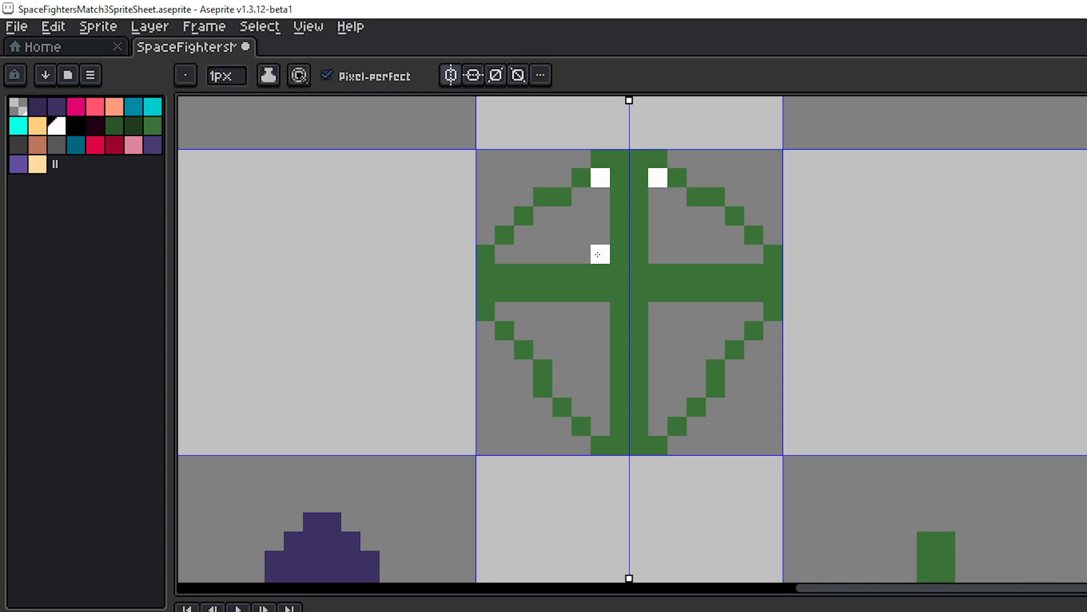
shift+click(598, 254)
drag(640, 292, 572, 265)
key(g)
click(542, 220)
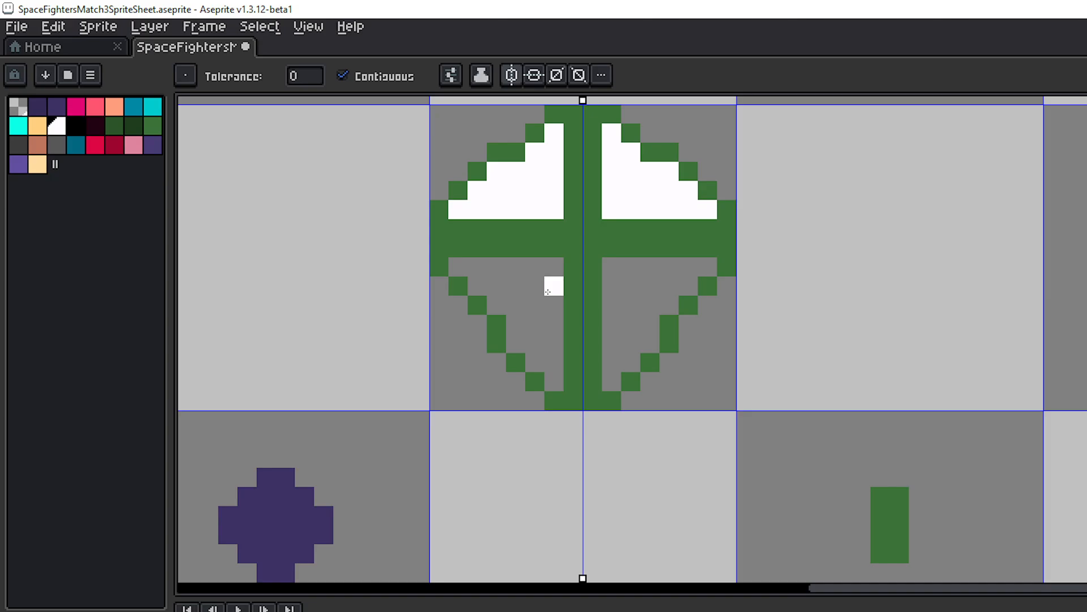
click(548, 292)
- Examine the green and white sprite at different zoom levels against the rows of ships and bullets
scroll(600, 271, down, 3)
scroll(673, 255, up, 1)
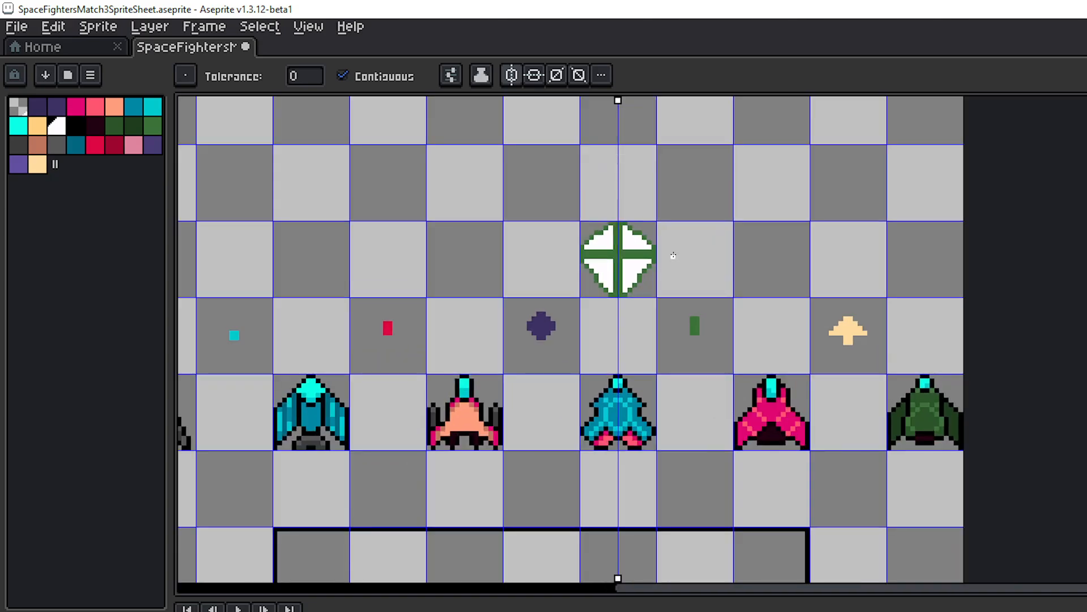
scroll(673, 255, up, 2)
drag(672, 257, 784, 262)
scroll(729, 274, down, 1)
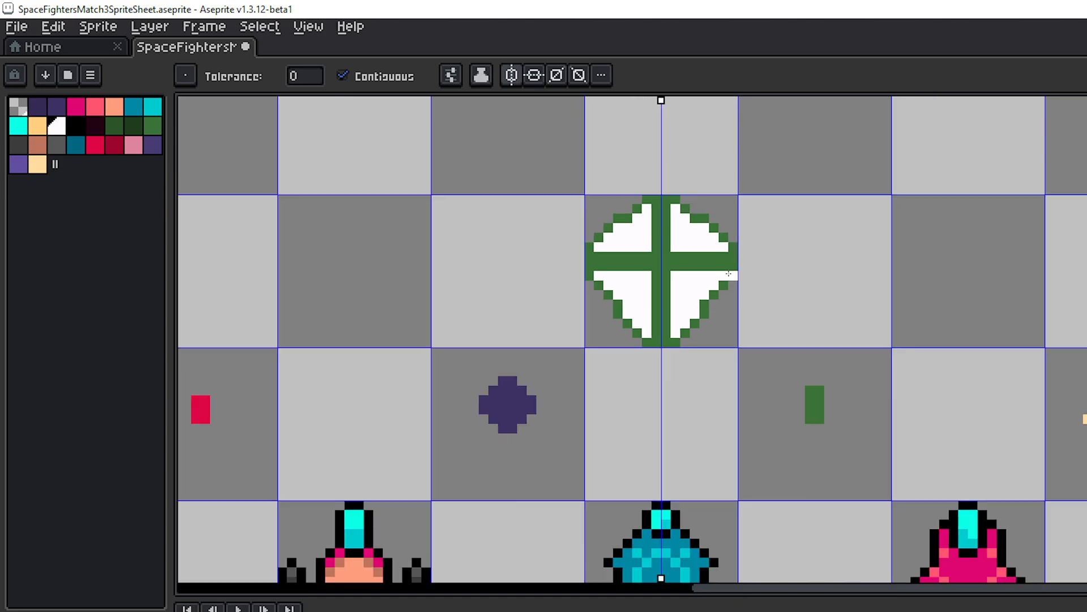
scroll(728, 273, down, 1)
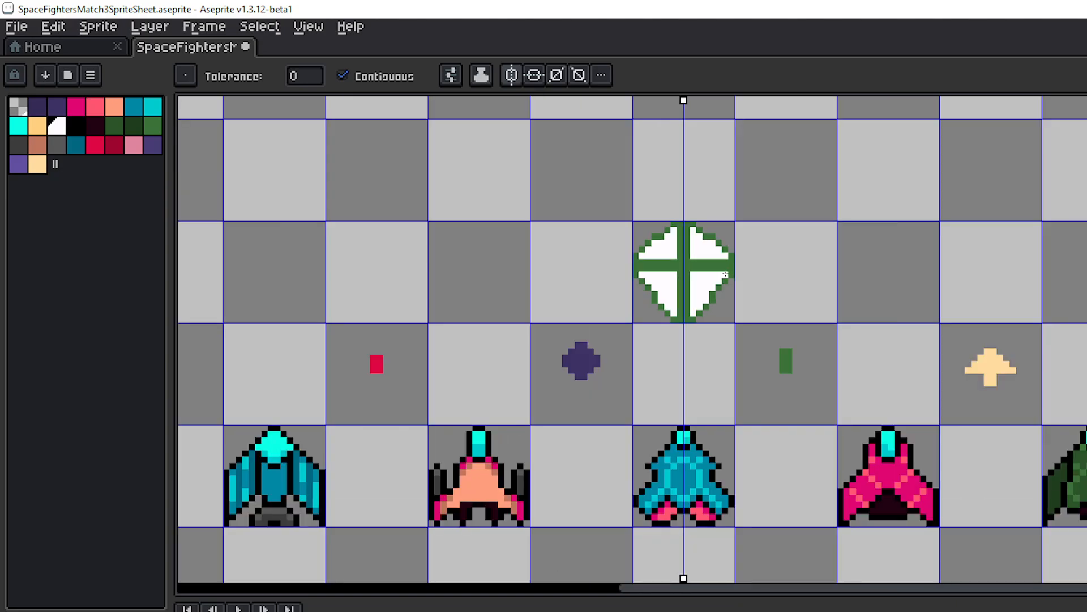
drag(722, 278, 806, 274)
scroll(759, 283, up, 3)
scroll(749, 285, down, 3)
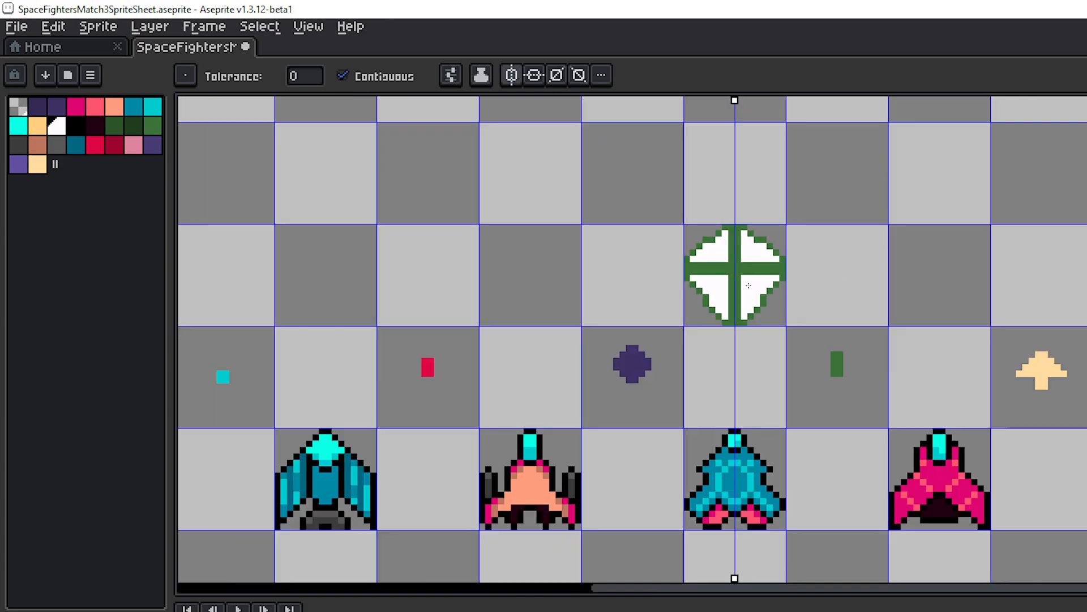
drag(717, 292, 872, 306)
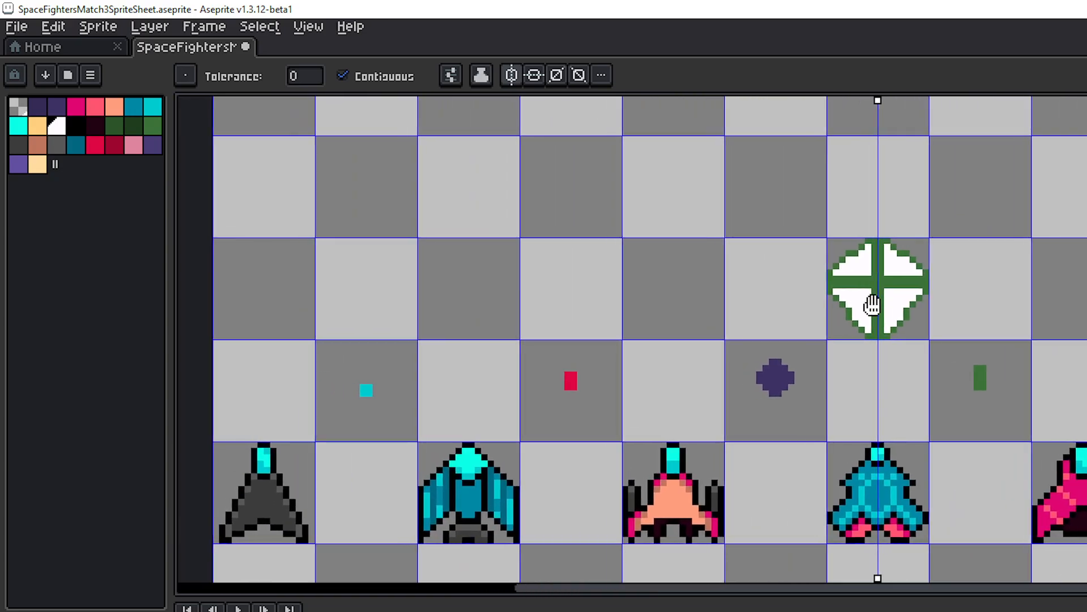
- Turn off mirror symmetry and move the green and white sprite to position 0, 32, two cells above the dark grey spaceship
click(511, 75)
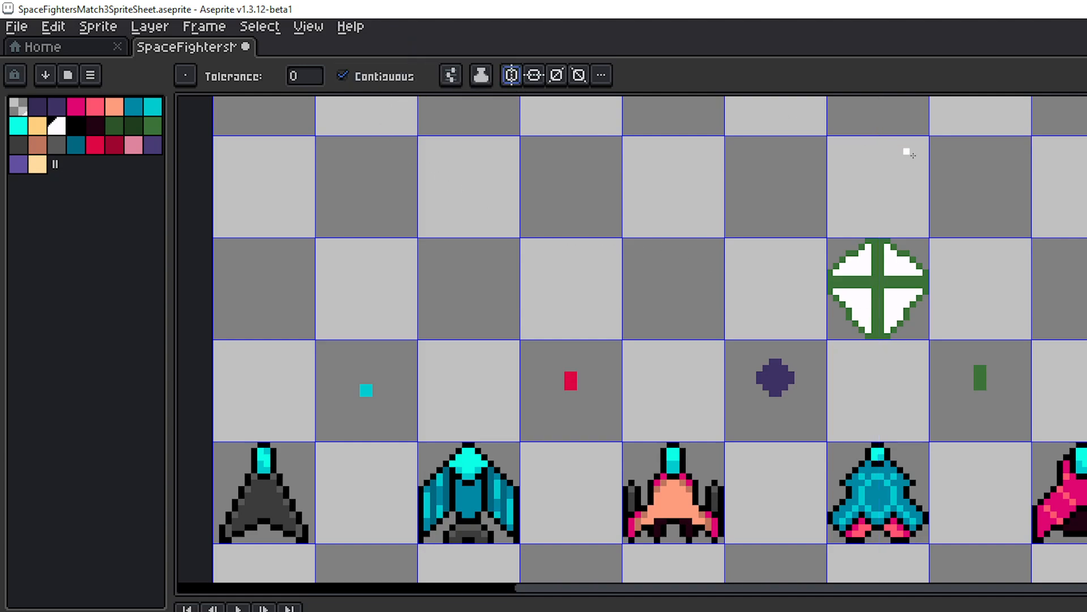
key(m)
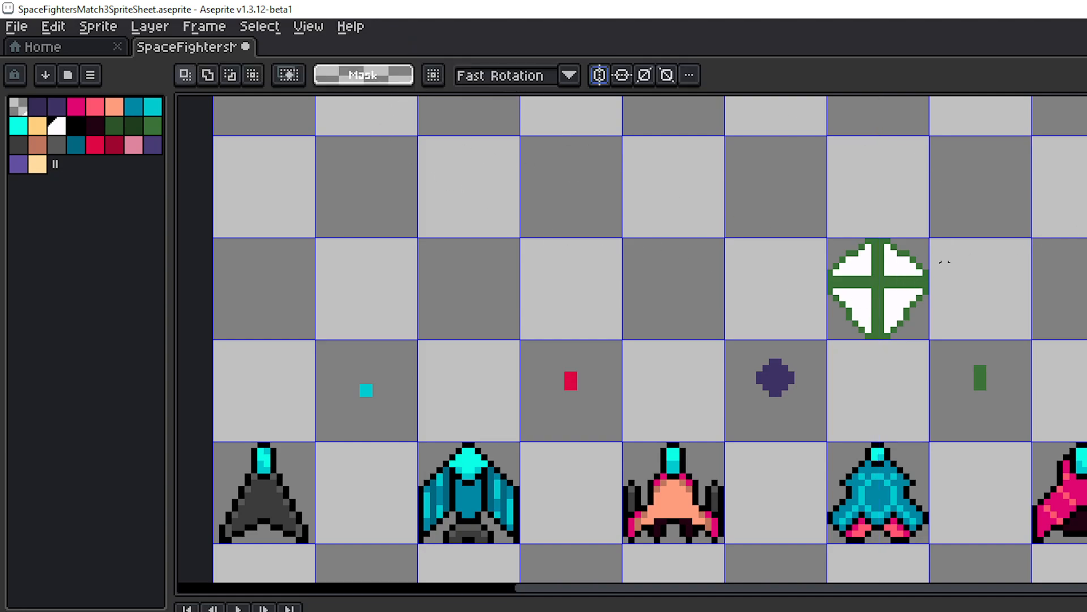
drag(945, 262, 378, 293)
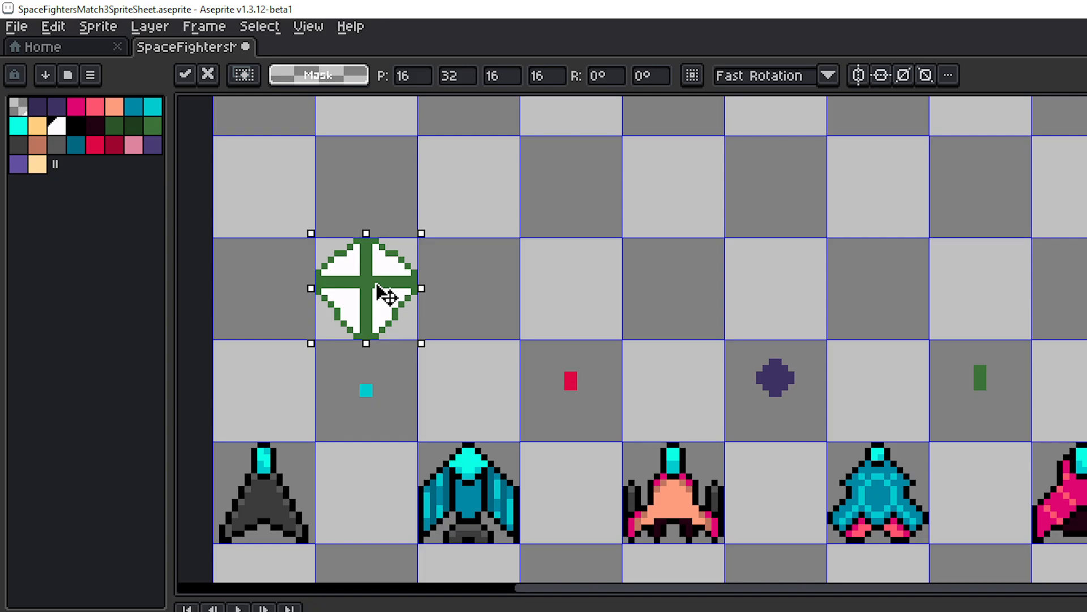
scroll(382, 300, up, 2)
drag(383, 303, 571, 304)
scroll(668, 308, down, 3)
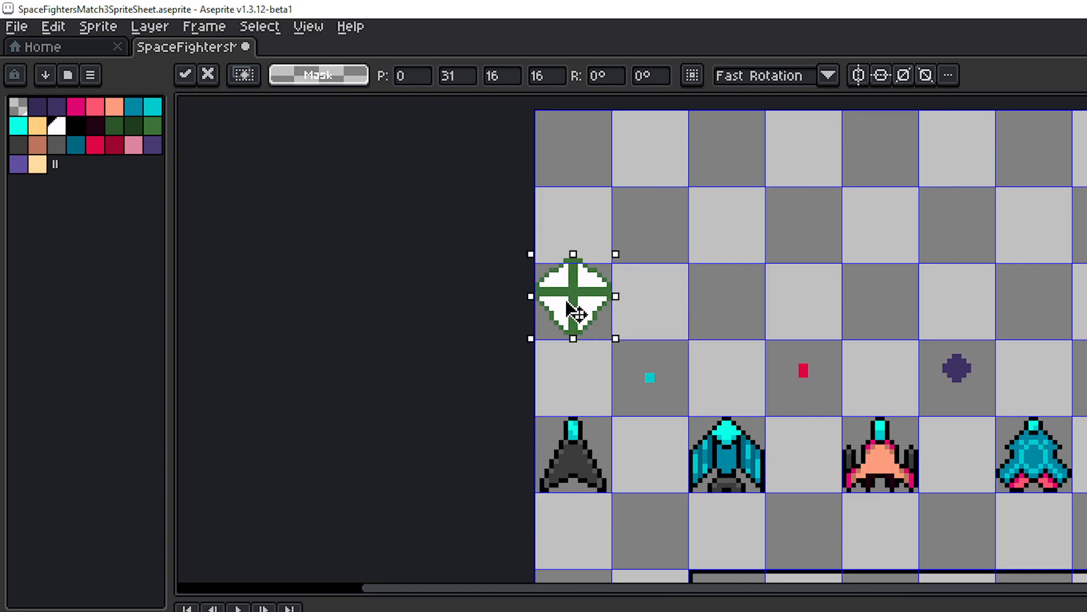
scroll(572, 312, up, 3)
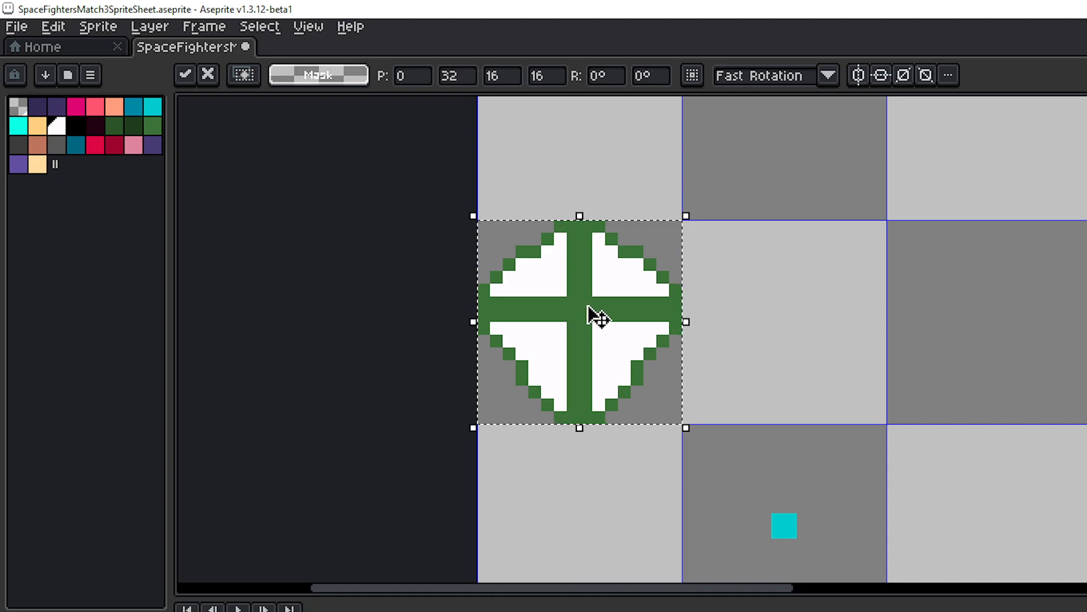
- Recolour the sprite's green cross with dark teal using the Paint Bucket, and its diagonal outline pixels with the Pencil
click(134, 107)
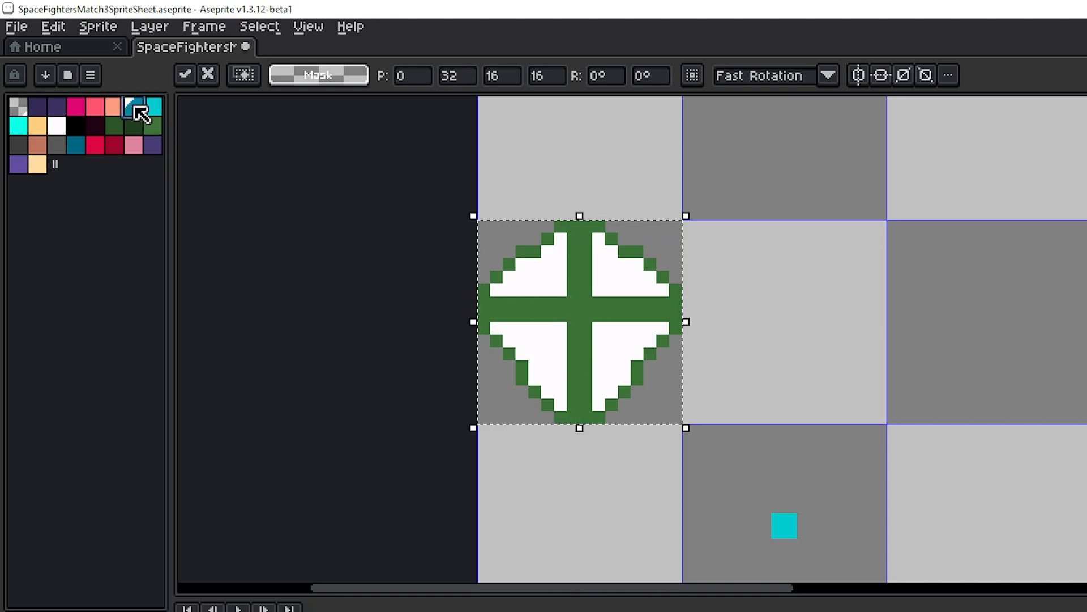
key(b)
click(586, 252)
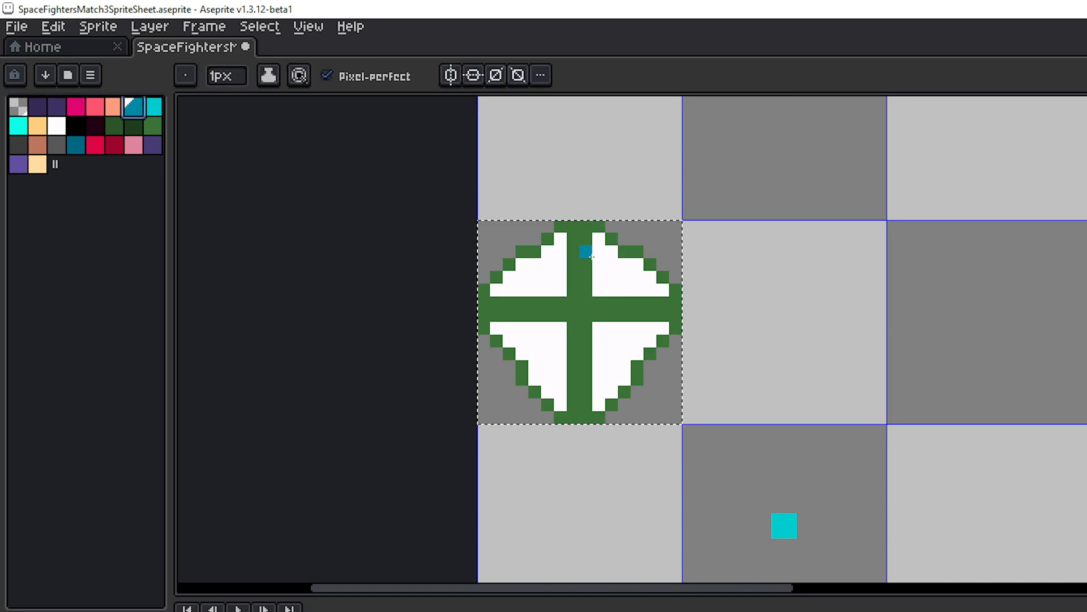
scroll(589, 251, up, 2)
scroll(591, 251, down, 2)
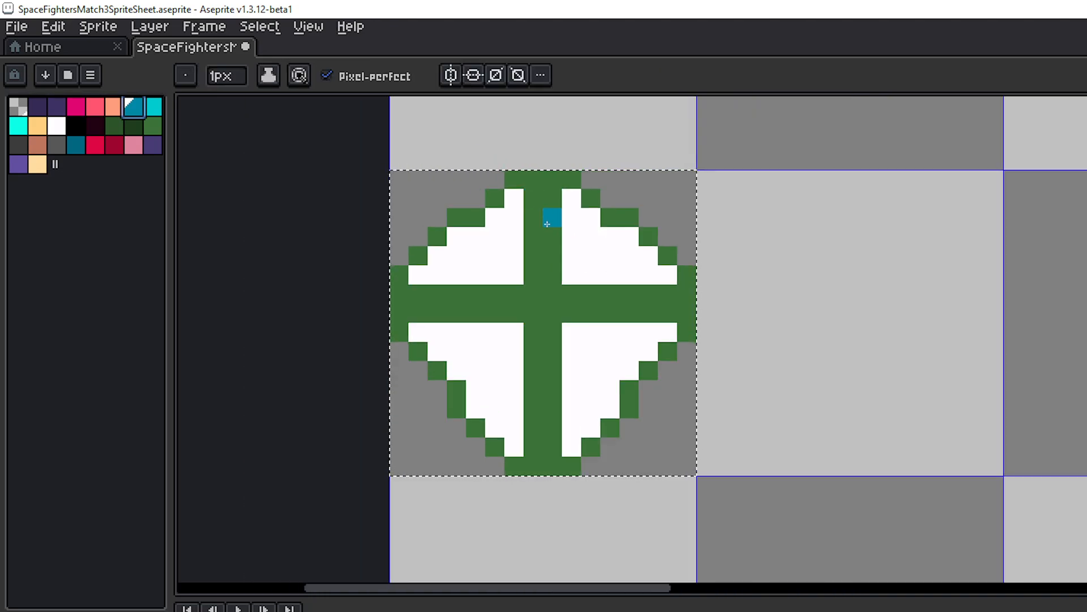
key(g)
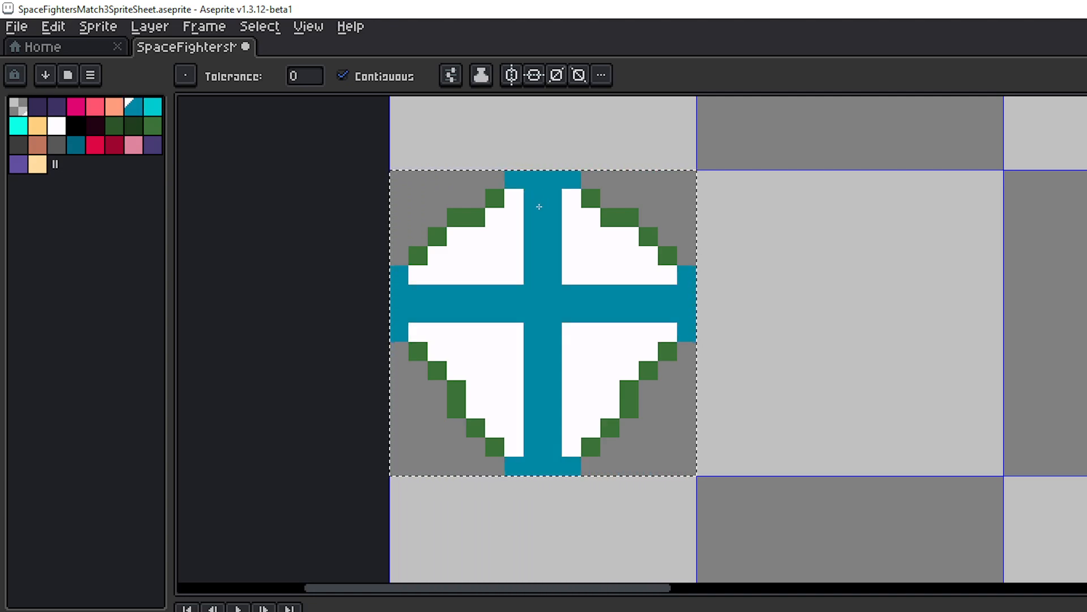
key(b)
click(588, 201)
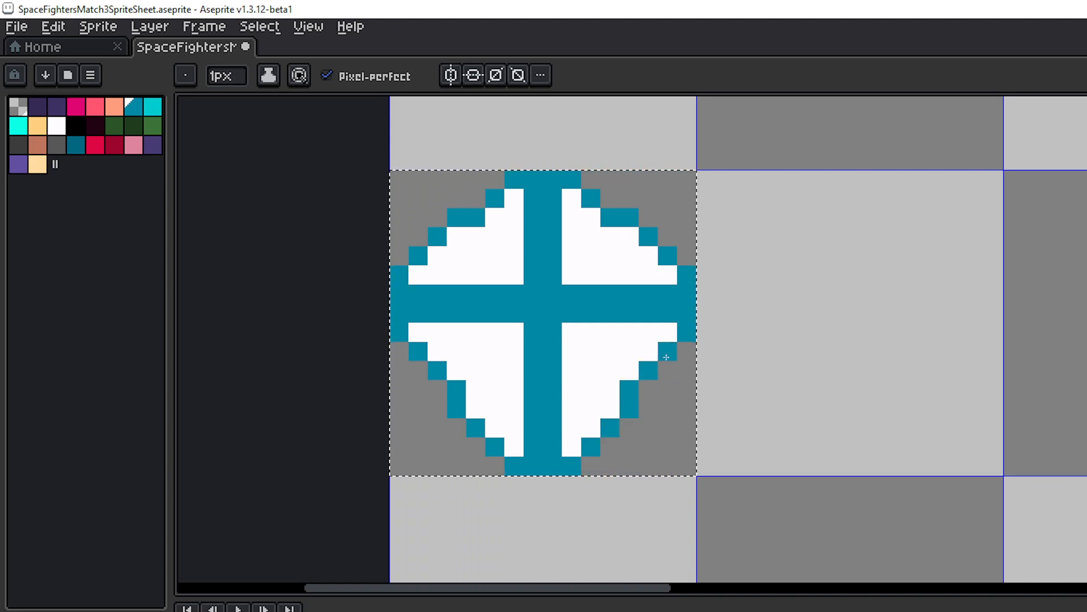
- Fill the sprite's four white quadrants with medium cyan using the Paint Bucket
key(])
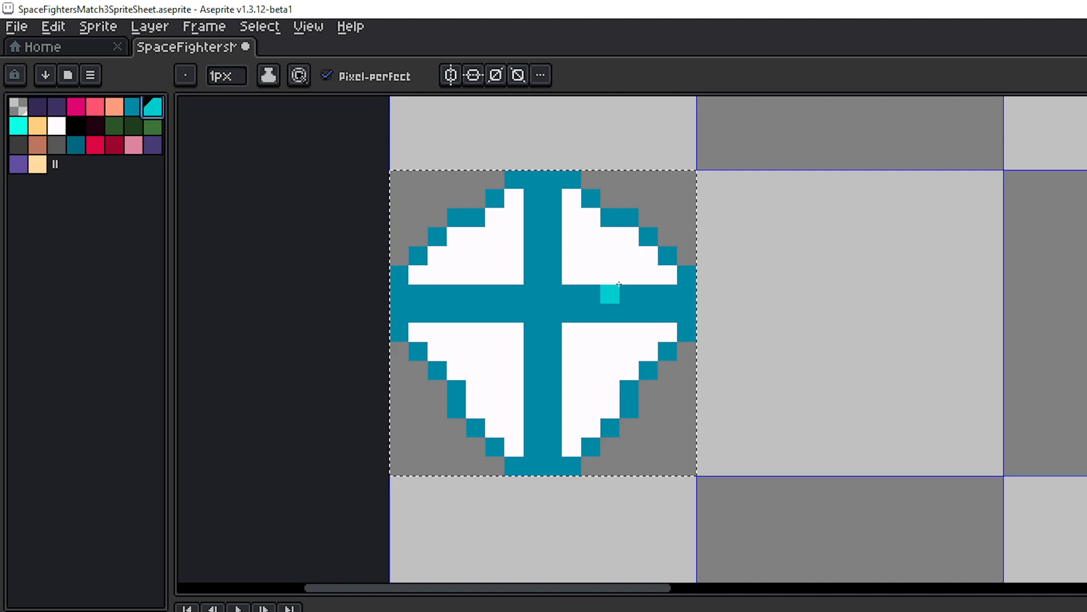
scroll(619, 284, down, 3)
scroll(608, 290, up, 3)
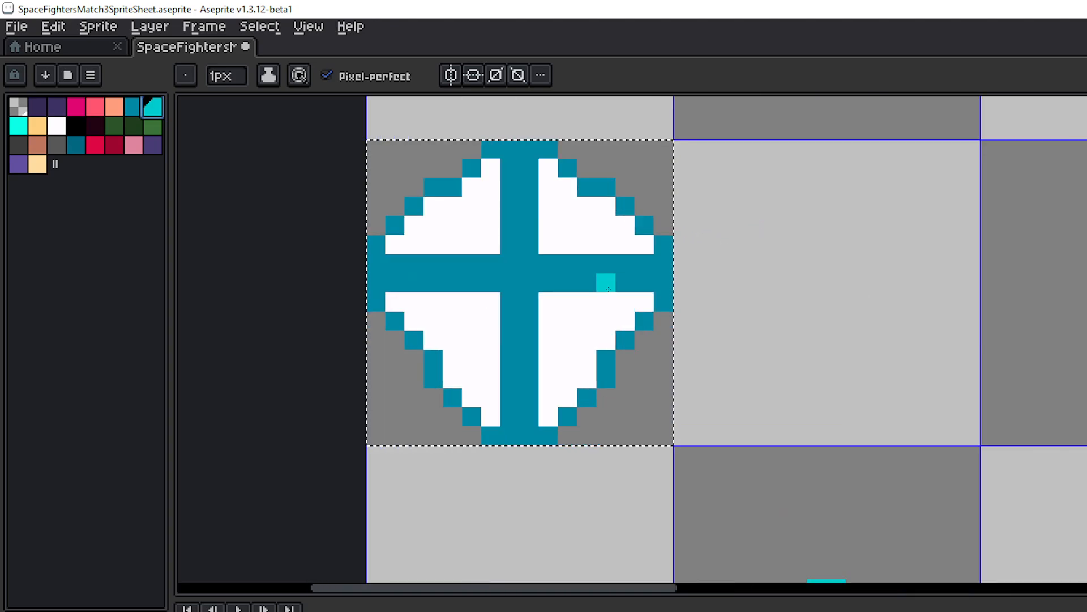
key(g)
click(566, 317)
click(616, 245)
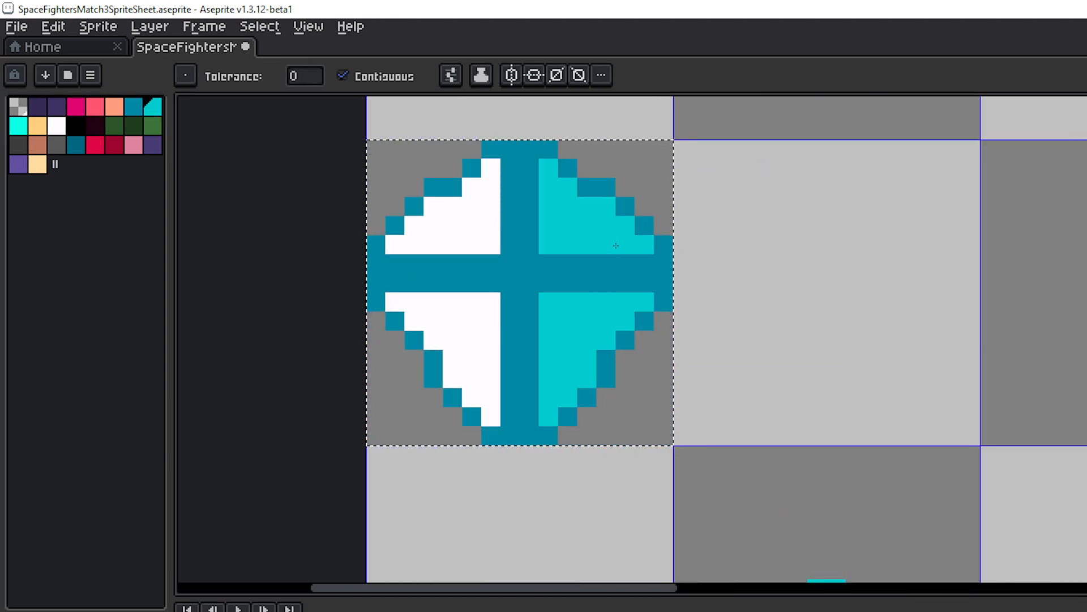
click(470, 238)
click(453, 329)
scroll(687, 332, down, 3)
drag(797, 342, 761, 308)
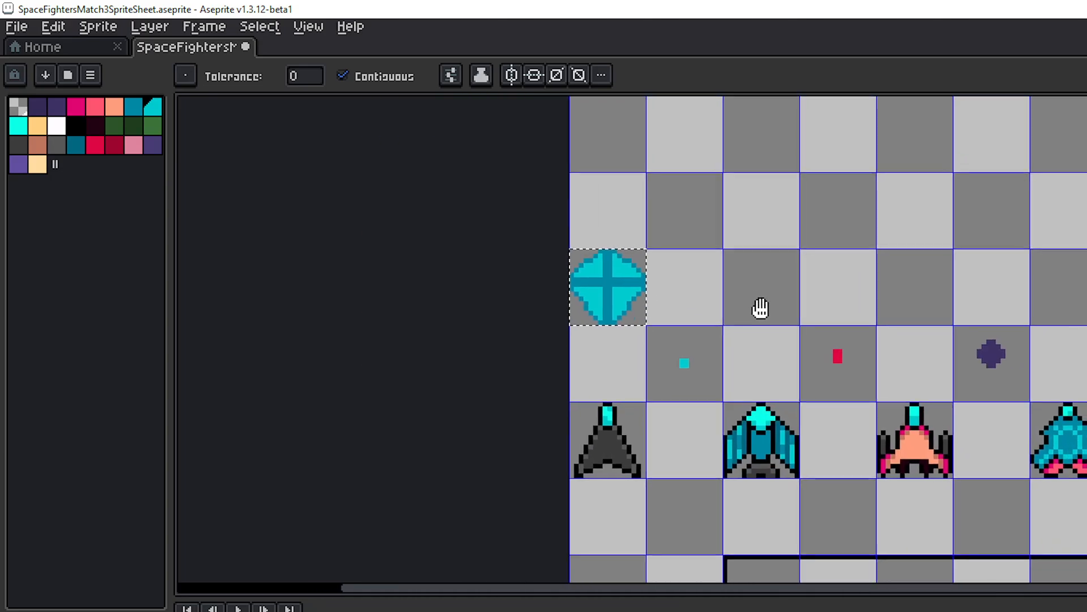
scroll(626, 303, up, 2)
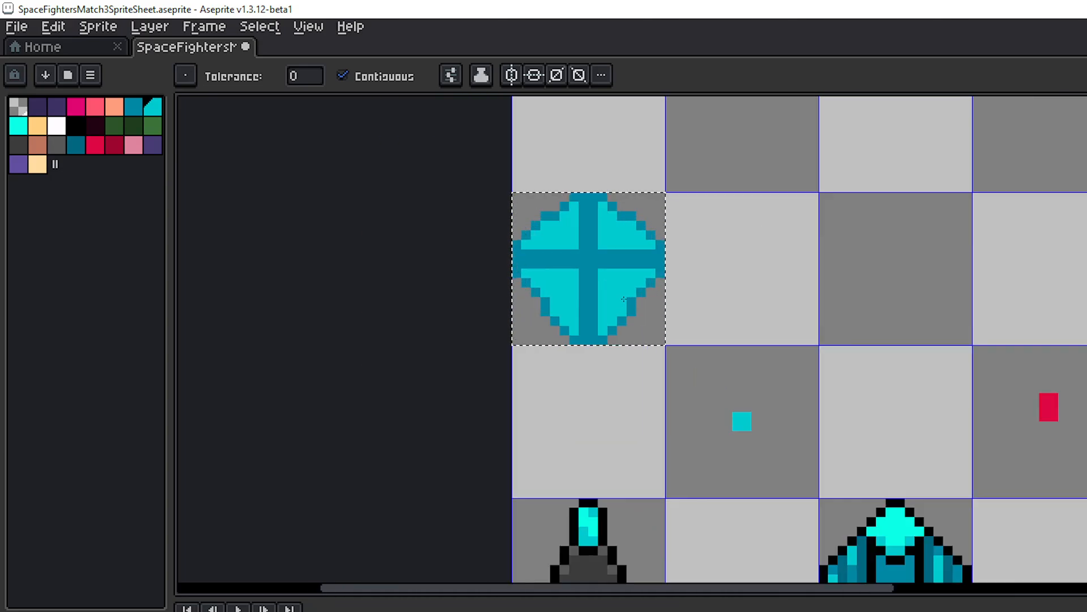
drag(623, 298, 677, 316)
- Fill the sprite's four quadrants with bright cyan
click(20, 126)
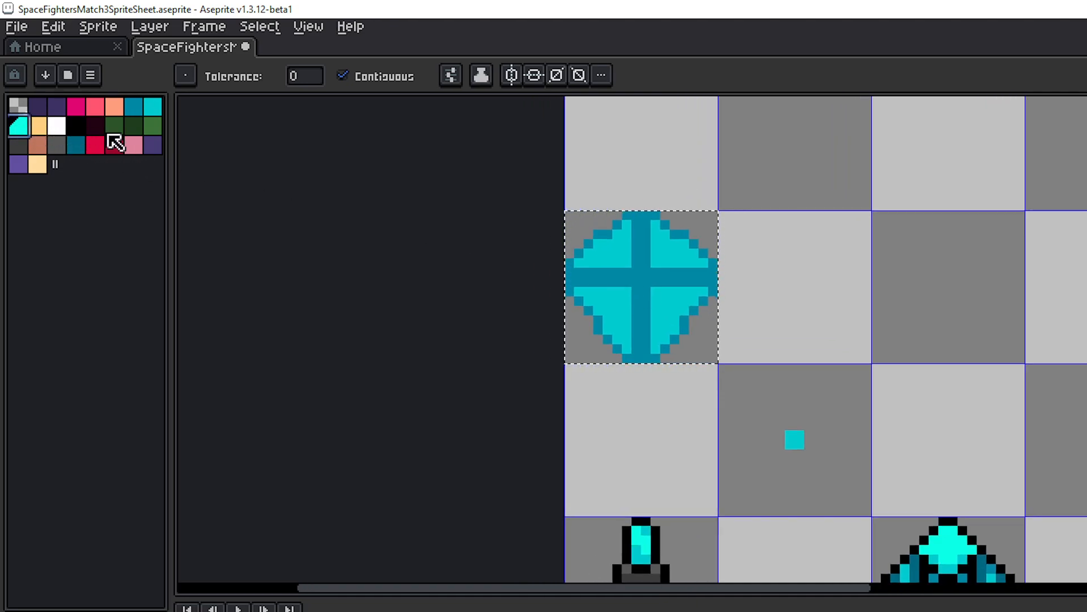
click(603, 244)
click(661, 250)
click(677, 315)
click(617, 311)
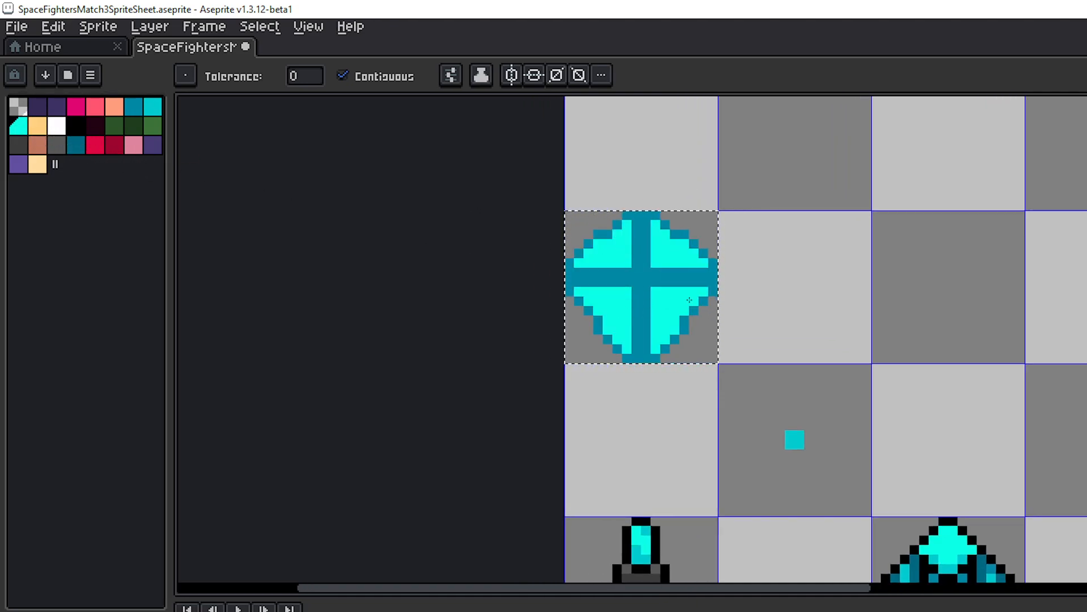
scroll(730, 294, down, 2)
drag(810, 301, 767, 281)
scroll(686, 280, up, 2)
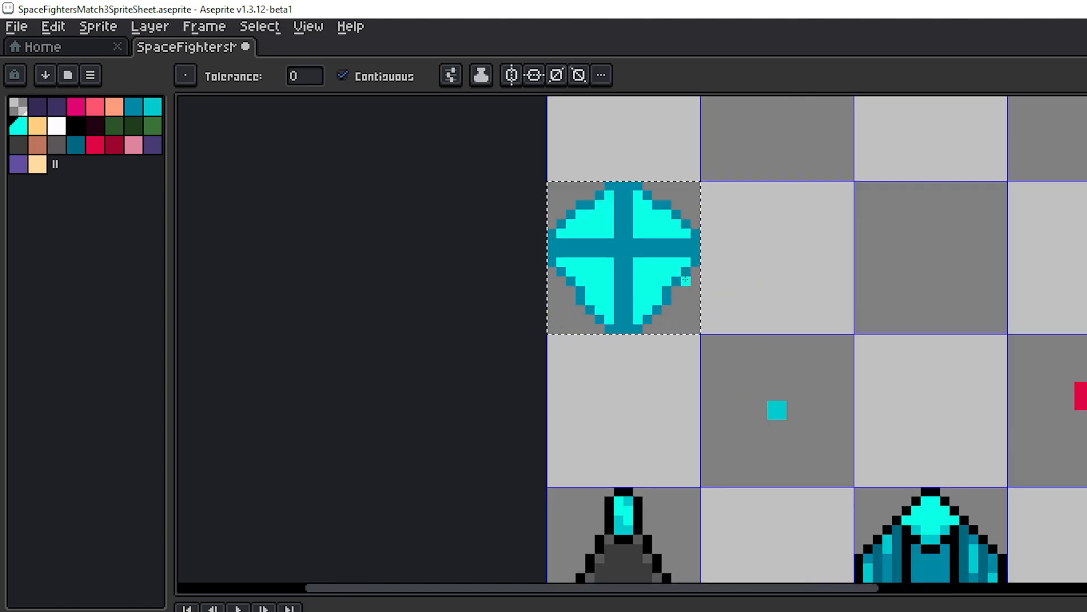
- Try medium cyan in the sprite's two lower quadrants and undo both fills
drag(657, 255, 666, 285)
click(154, 108)
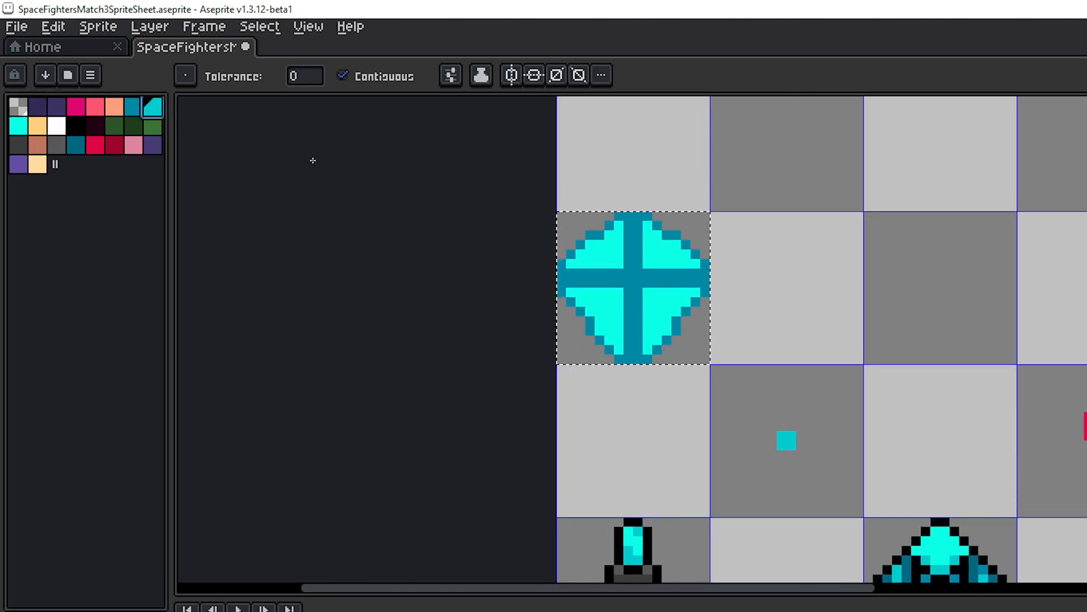
scroll(813, 340, down, 2)
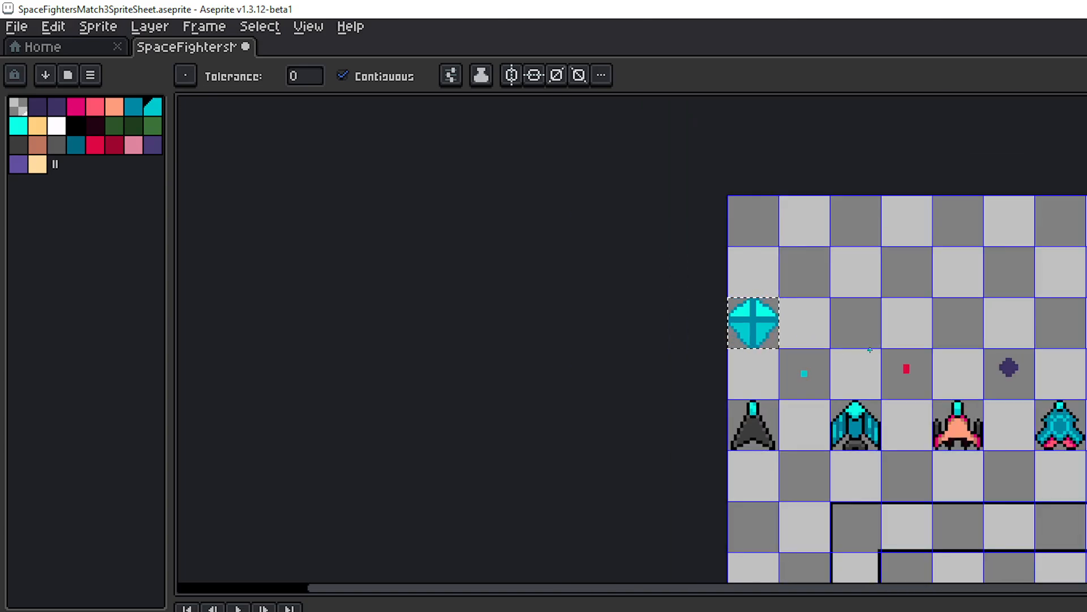
drag(870, 349, 782, 324)
scroll(691, 323, up, 3)
drag(664, 292, 668, 376)
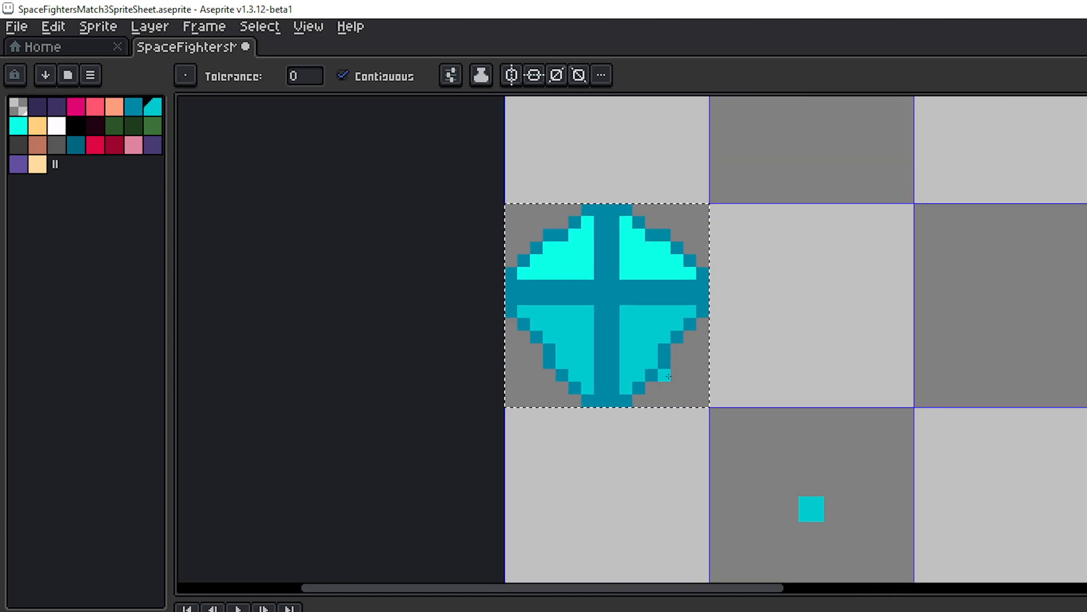
key(ctrl+z)
key(ctrl+z)
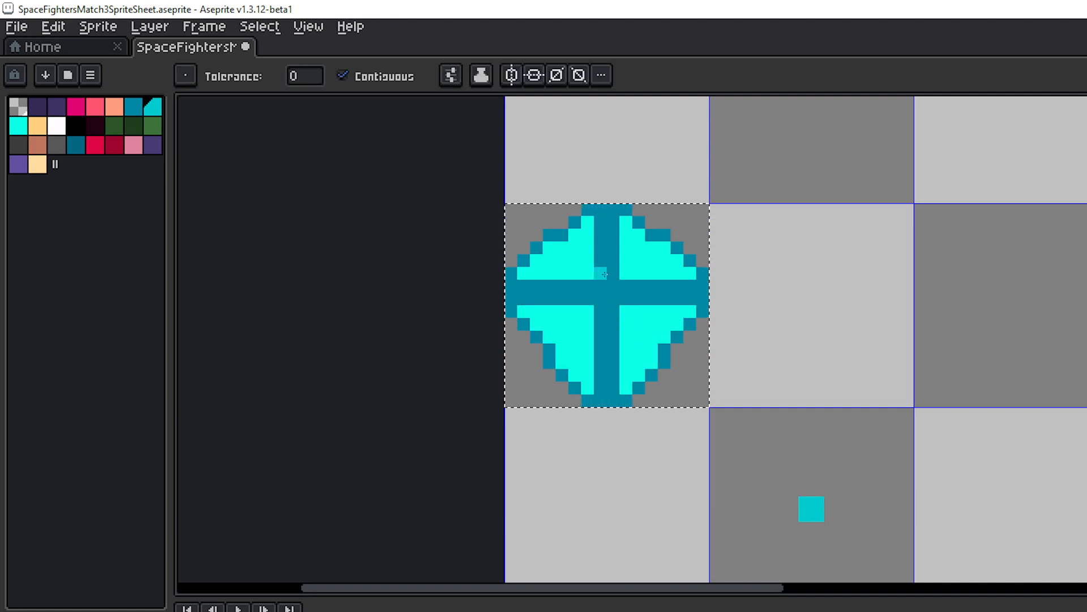
- Recolour the sprite's teal cross, including its four ends, with medium cyan and deselect the sprite
scroll(605, 274, up, 1)
click(608, 181)
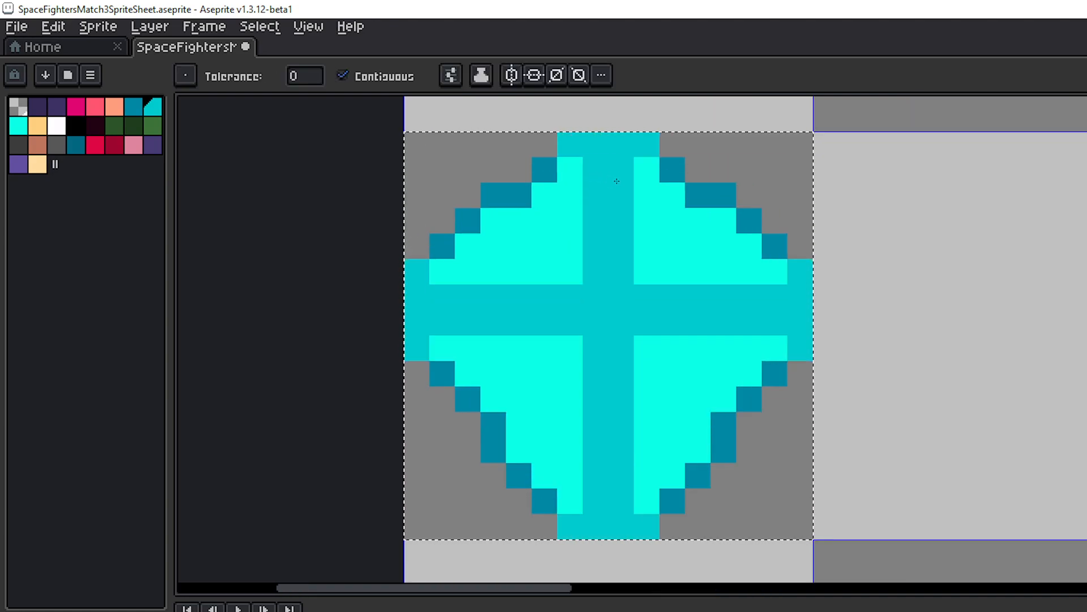
scroll(850, 249, down, 4)
drag(916, 255, 854, 268)
key(v)
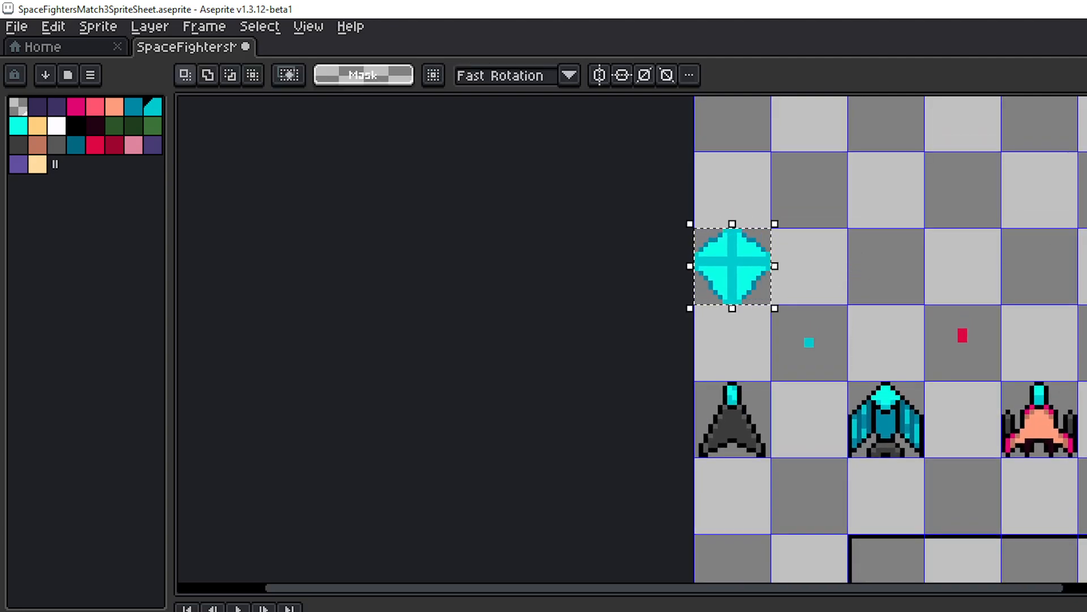
drag(1016, 304, 828, 297)
scroll(880, 314, down, 1)
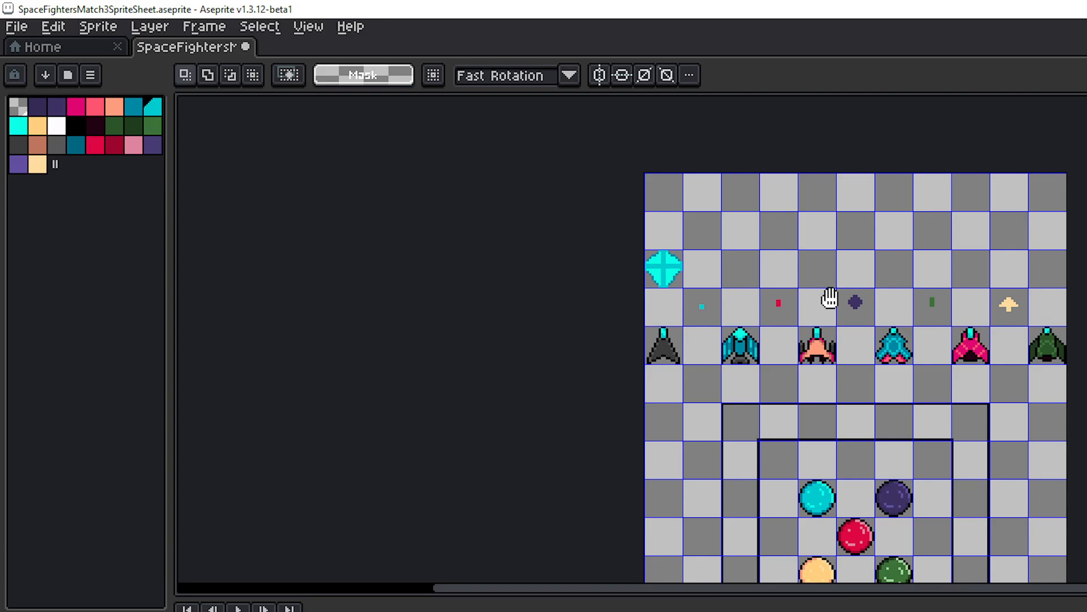
drag(831, 299, 830, 296)
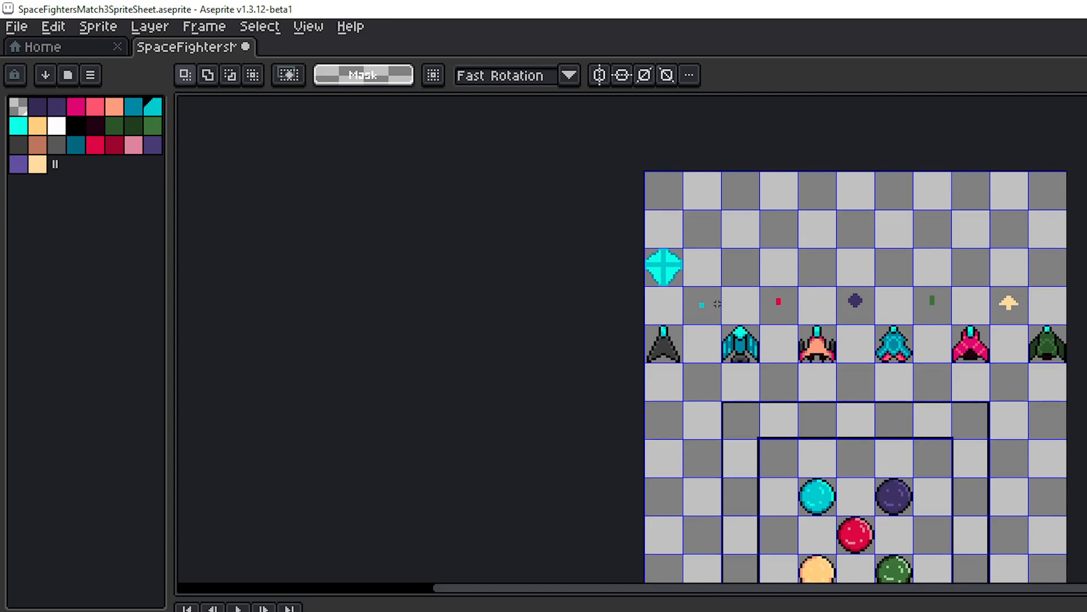
scroll(717, 304, up, 3)
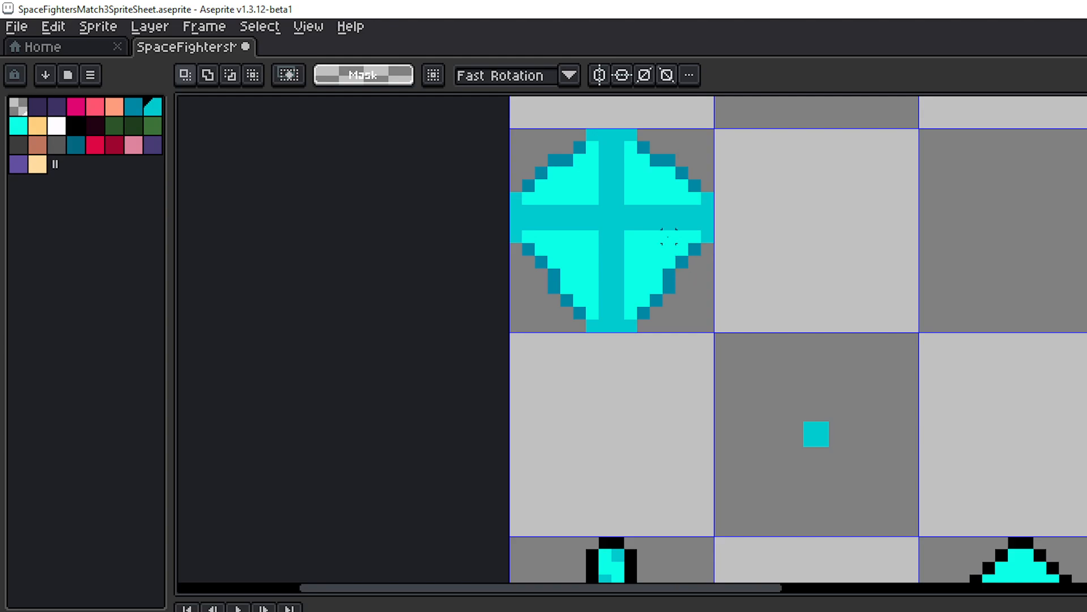
- Select the crossed sprite's grid cell, cut its contents and restore them in the same cell
click(668, 237)
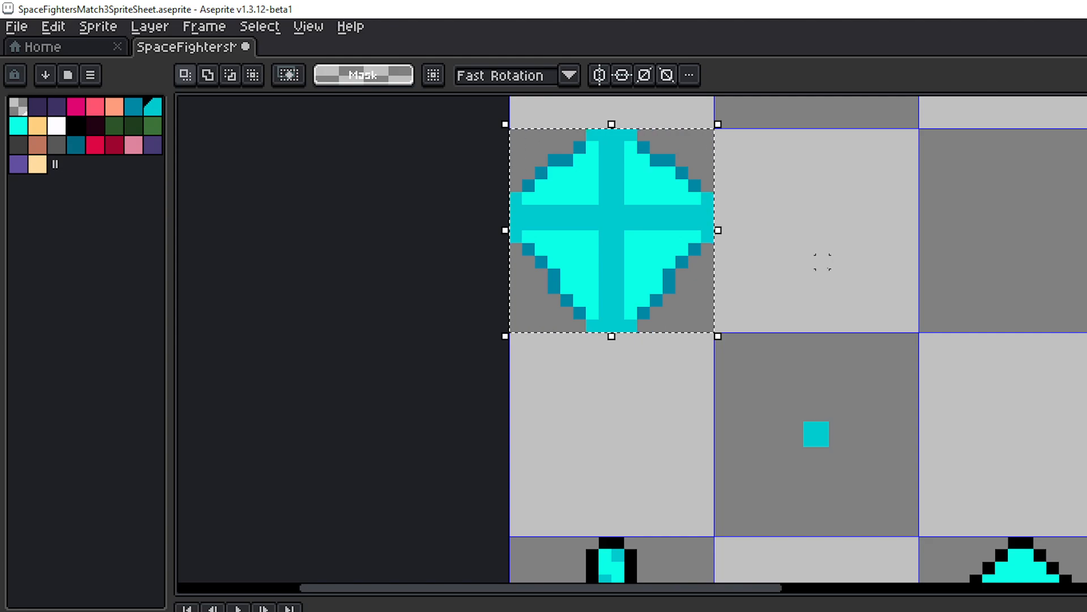
key(Delete)
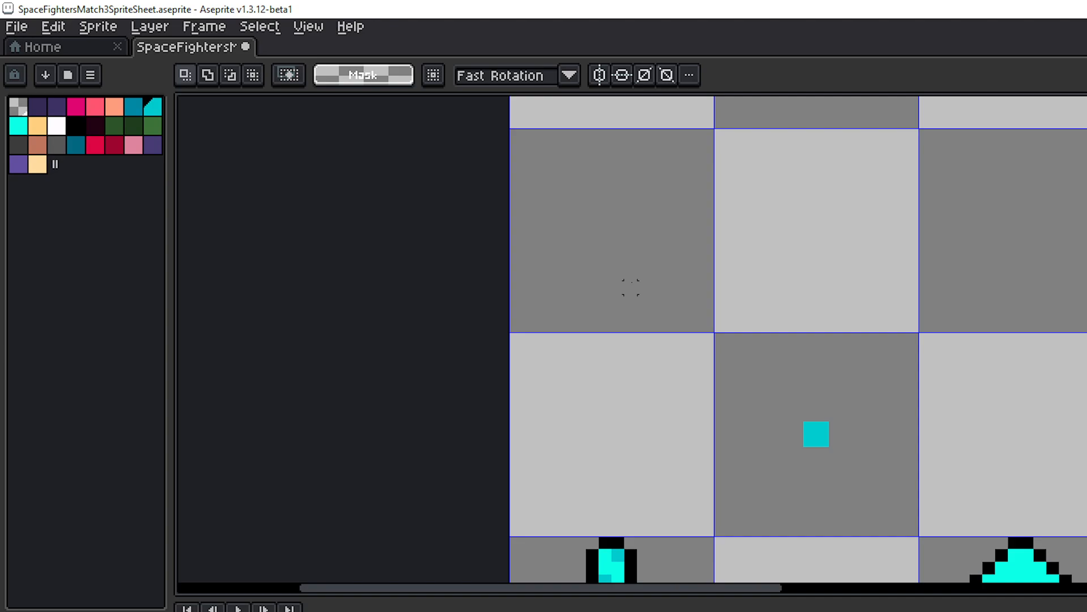
key(ctrl+v)
drag(860, 261, 797, 258)
click(848, 297)
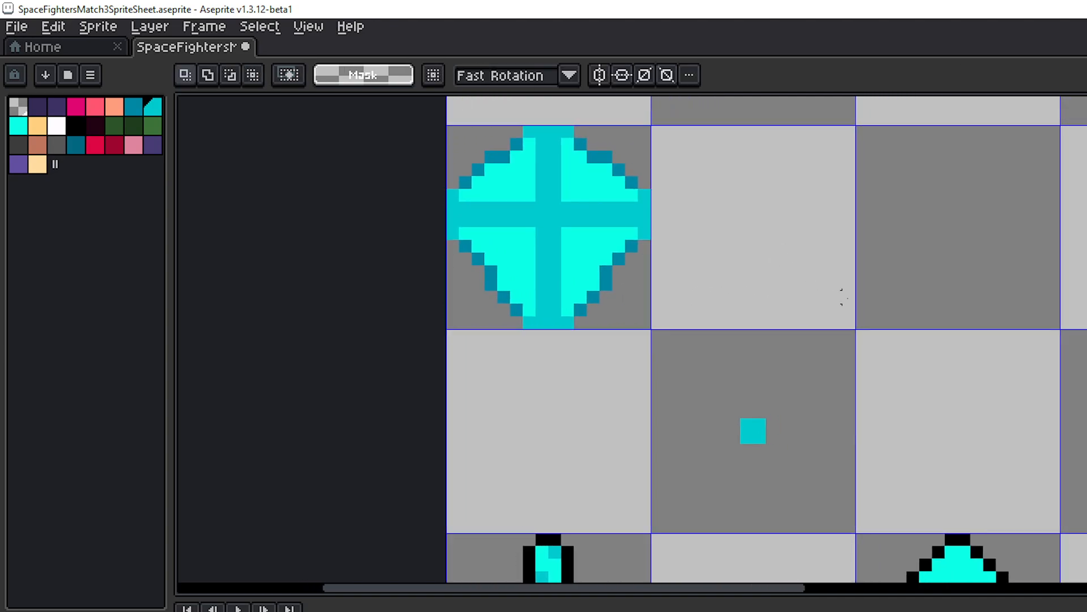
- Repaint the upper end and both side ends of the sprite's cross in teal with the Pencil, continuing the outline
scroll(842, 297, down, 4)
drag(696, 297, 775, 365)
scroll(678, 314, up, 2)
scroll(660, 315, up, 1)
drag(661, 315, 716, 339)
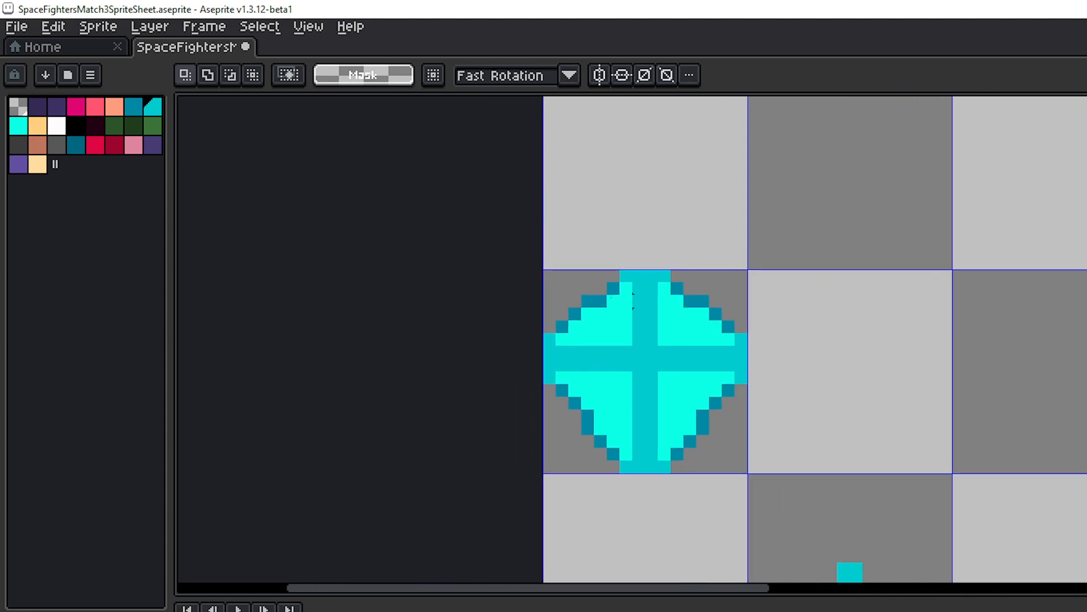
click(133, 114)
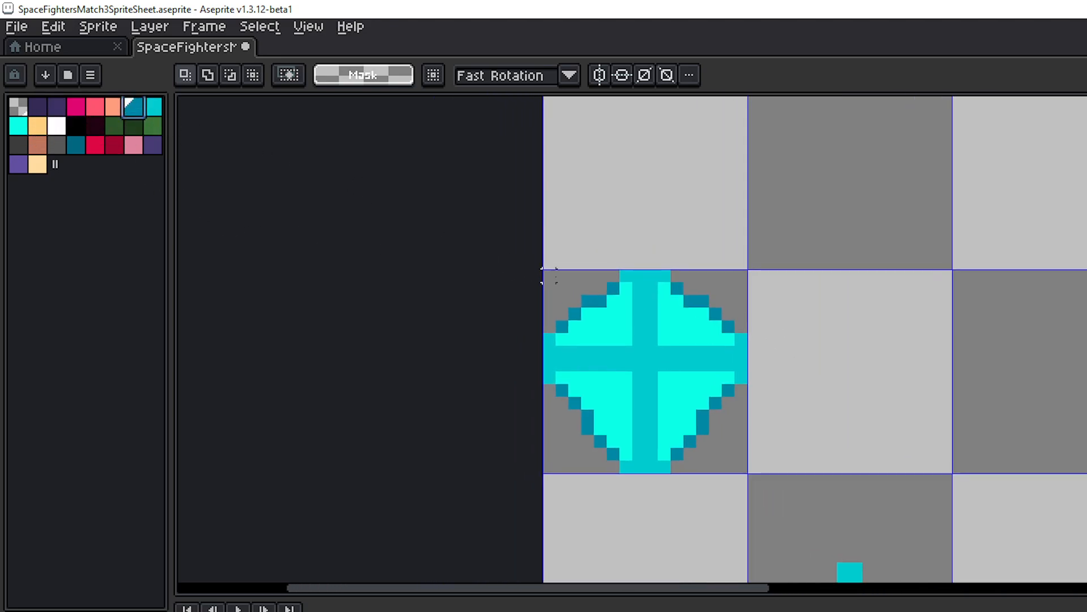
scroll(542, 276, up, 2)
key(b)
drag(673, 260, 748, 260)
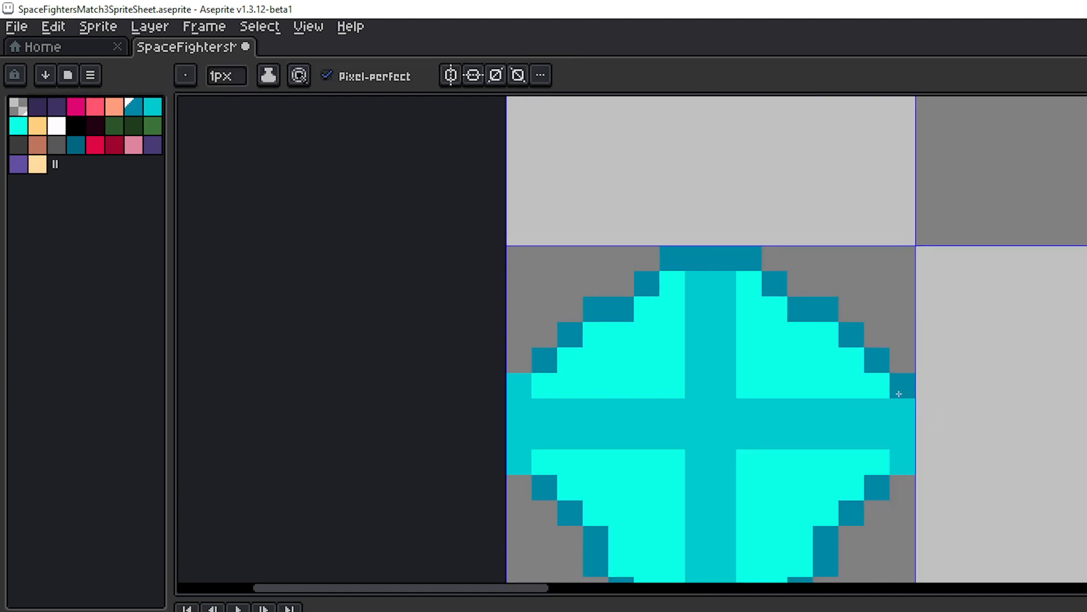
drag(898, 393, 903, 454)
drag(516, 385, 517, 451)
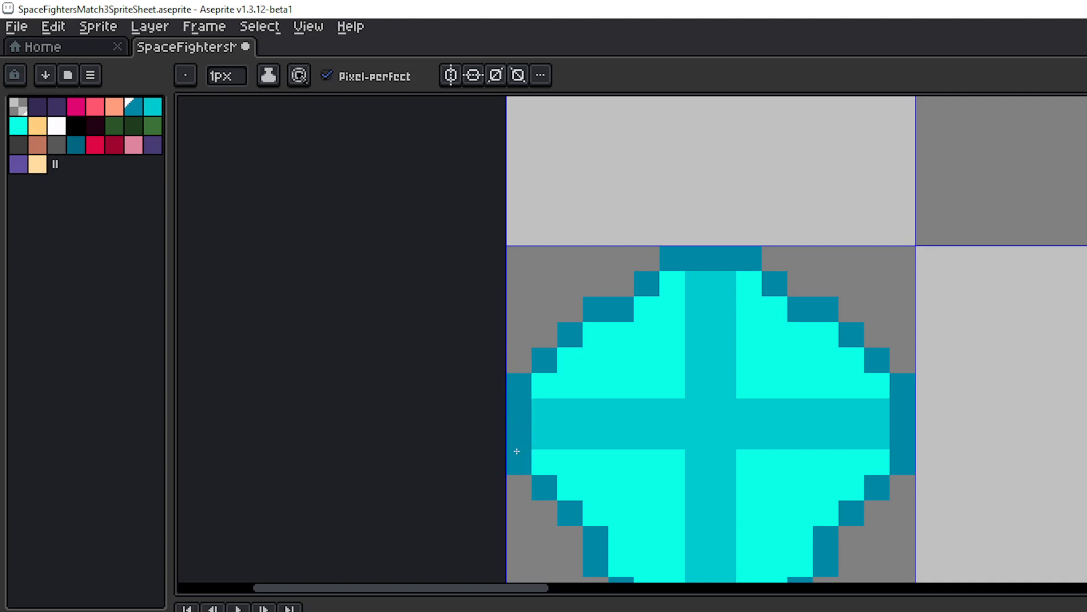
- Repaint the lower end of the sprite's cross in teal to close the outline
scroll(757, 454, down, 4)
drag(903, 444, 763, 293)
scroll(769, 309, down, 2)
scroll(663, 337, up, 3)
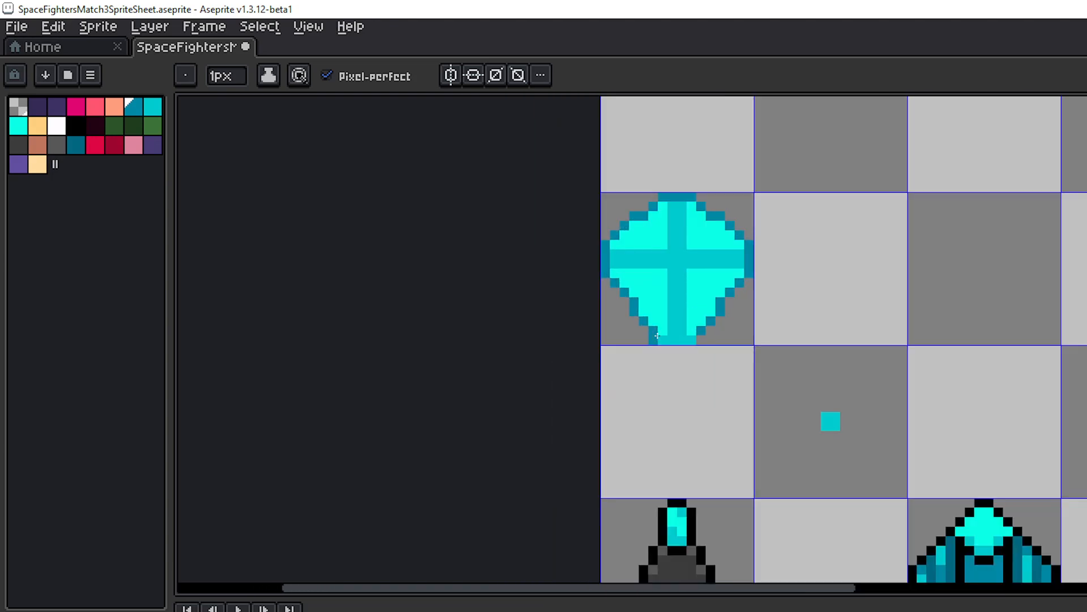
scroll(656, 335, up, 1)
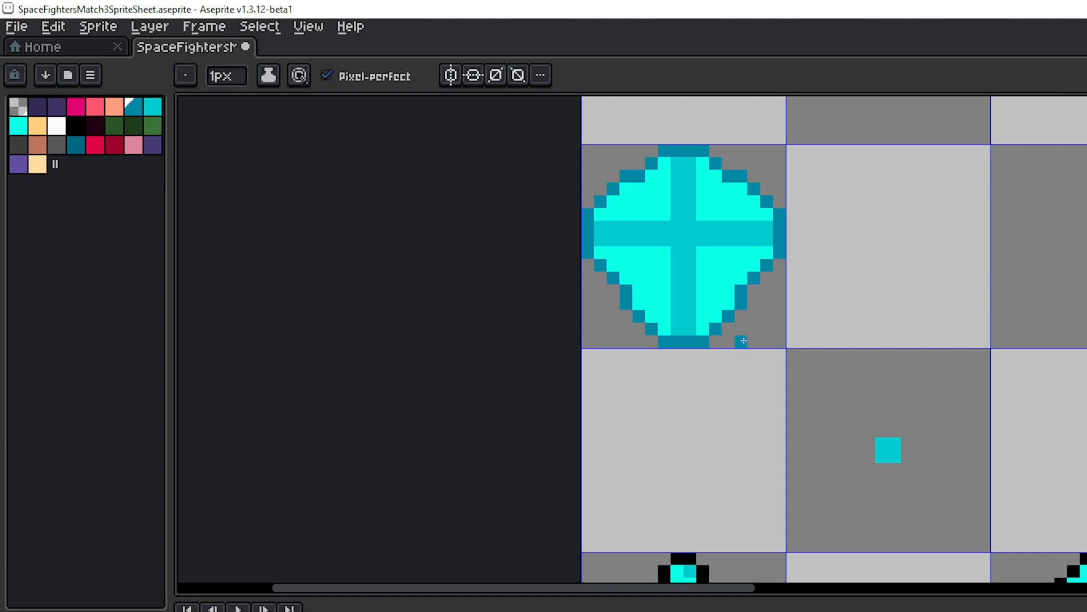
- Examine the cyan crossed sprite against the rows of bullets and ships and the empty cells beside it
scroll(743, 340, down, 3)
drag(905, 328, 648, 280)
scroll(722, 300, down, 1)
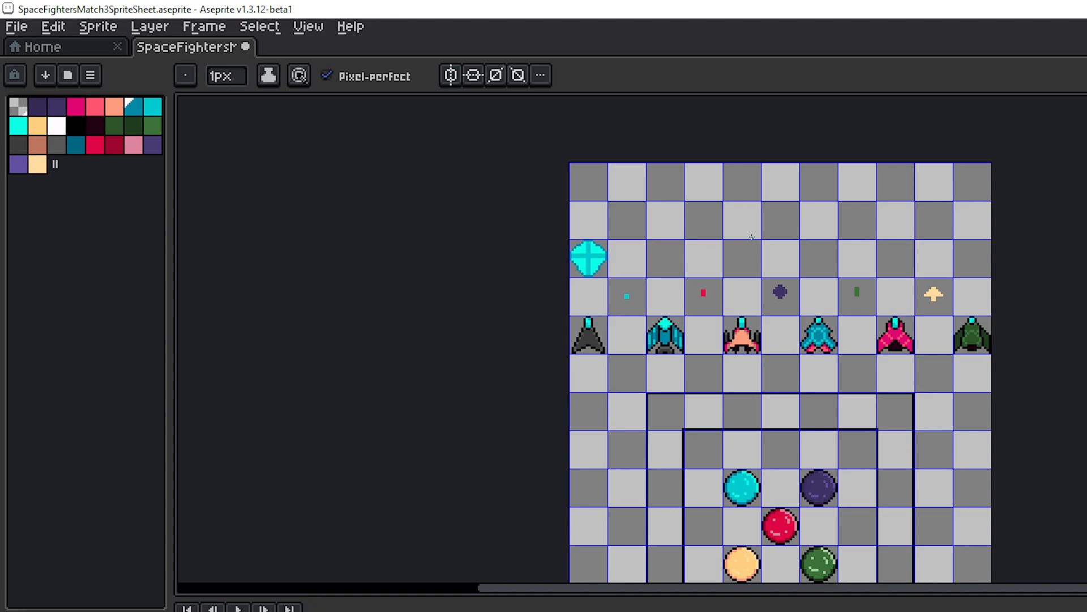
scroll(650, 242, up, 3)
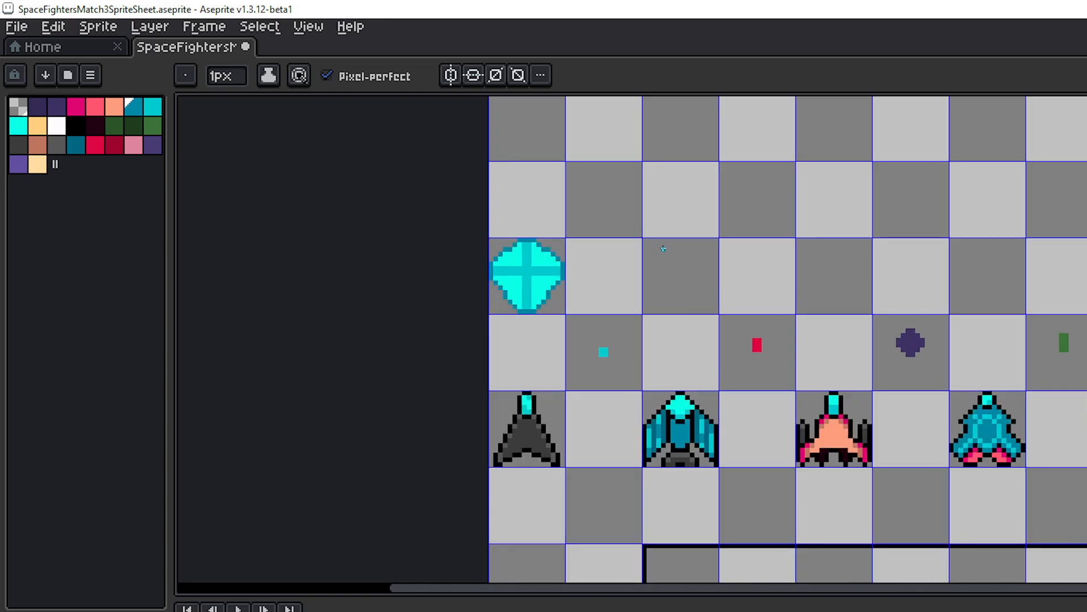
drag(666, 264, 577, 209)
scroll(598, 239, down, 2)
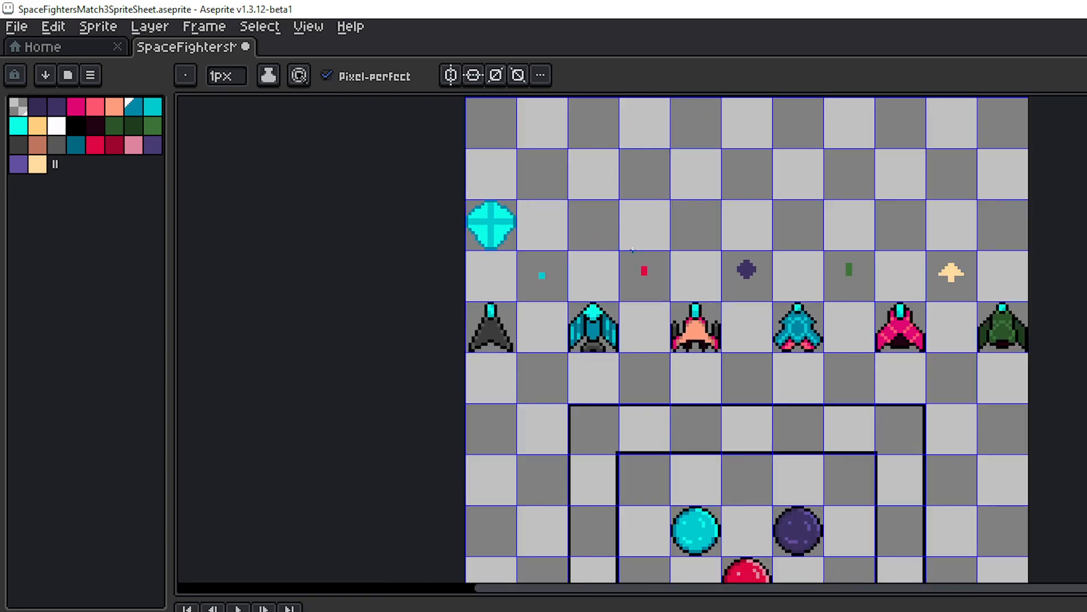
drag(632, 250, 523, 360)
scroll(560, 262, up, 2)
scroll(560, 262, up, 1)
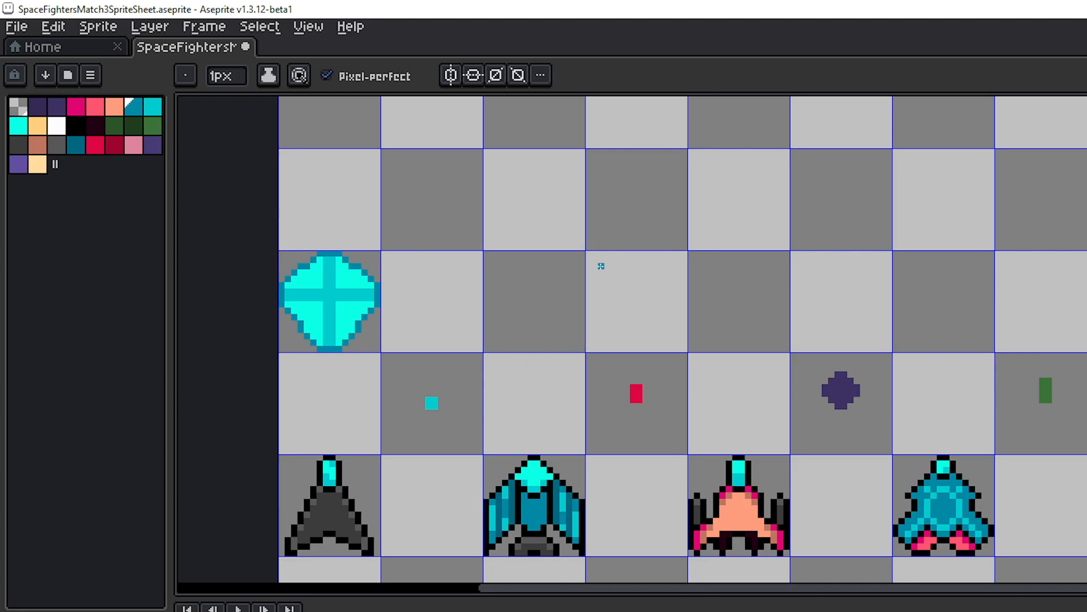
drag(601, 266, 584, 250)
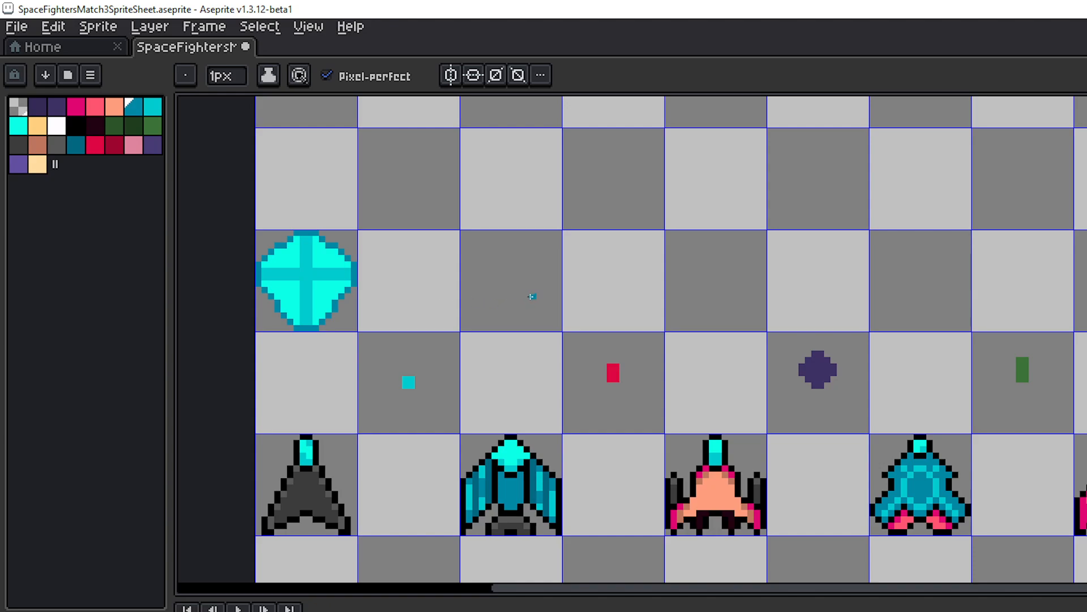
drag(532, 296, 381, 257)
drag(728, 277, 636, 279)
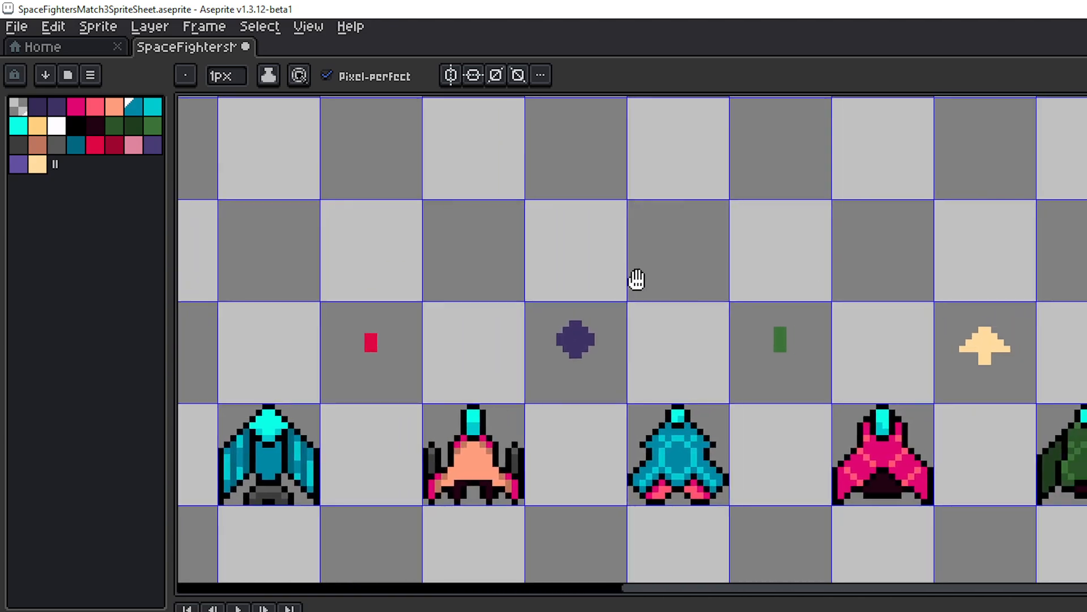
- Enable the vertical and horizontal symmetry axes, choose dark green, and move the horizontal axis to the cell row above the bullets
scroll(637, 279, up, 2)
click(457, 77)
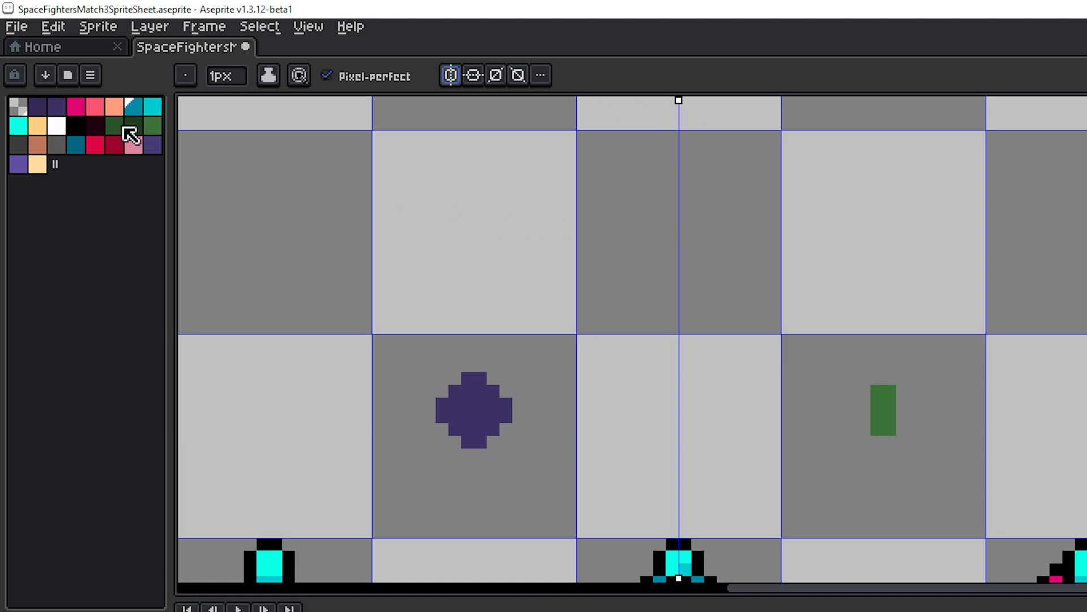
click(113, 125)
click(199, 137)
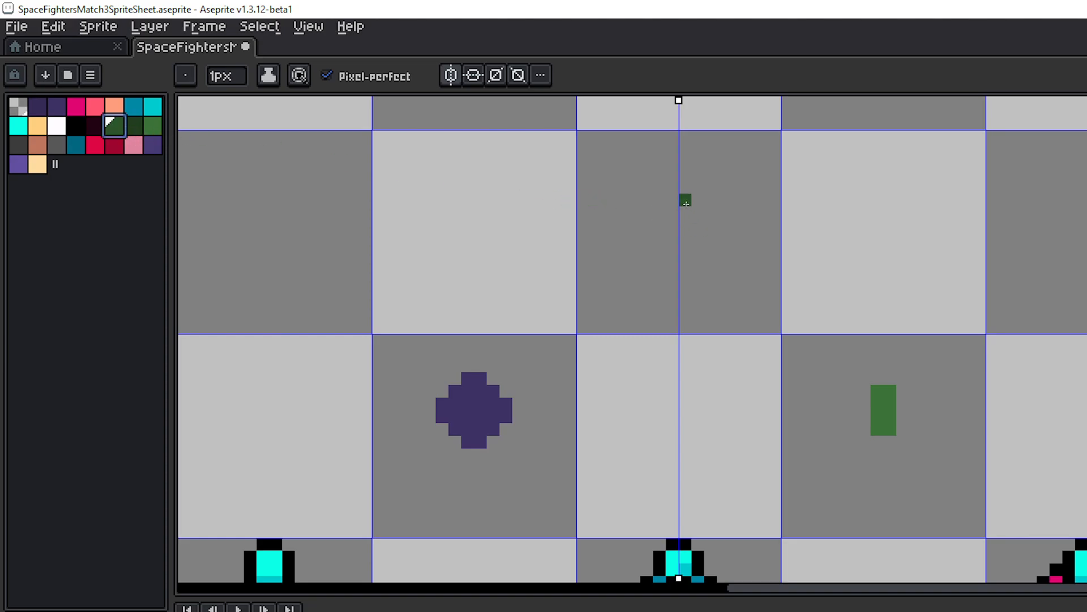
click(473, 75)
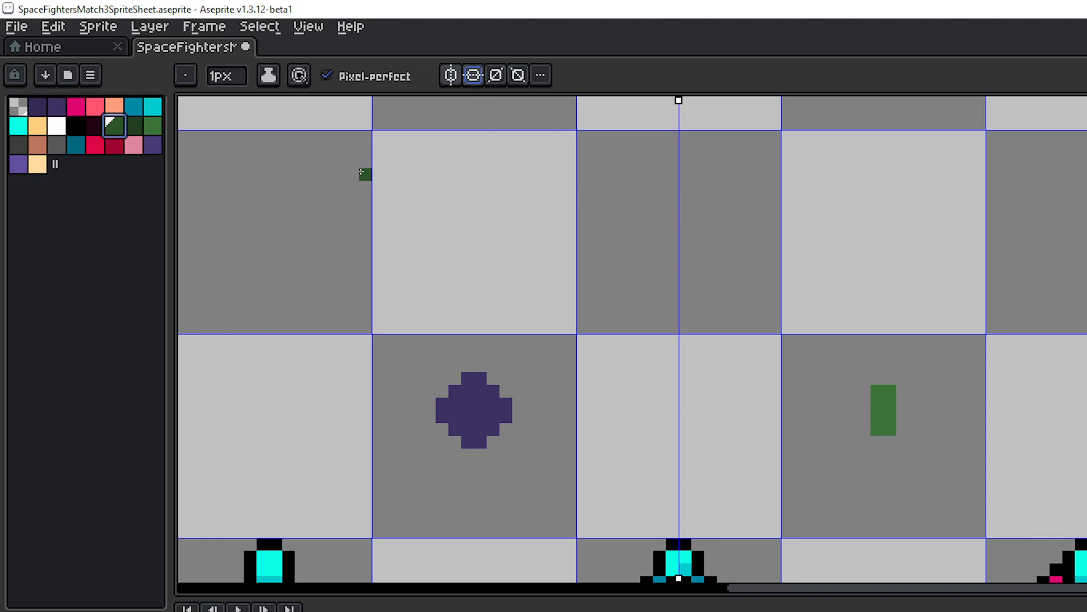
scroll(363, 227, down, 2)
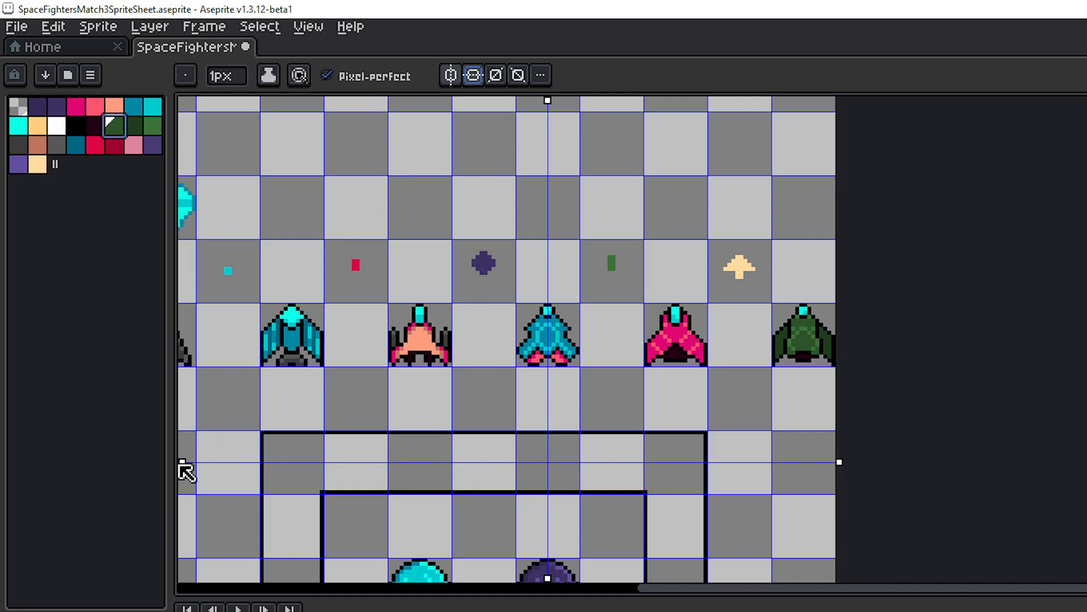
drag(180, 463, 295, 202)
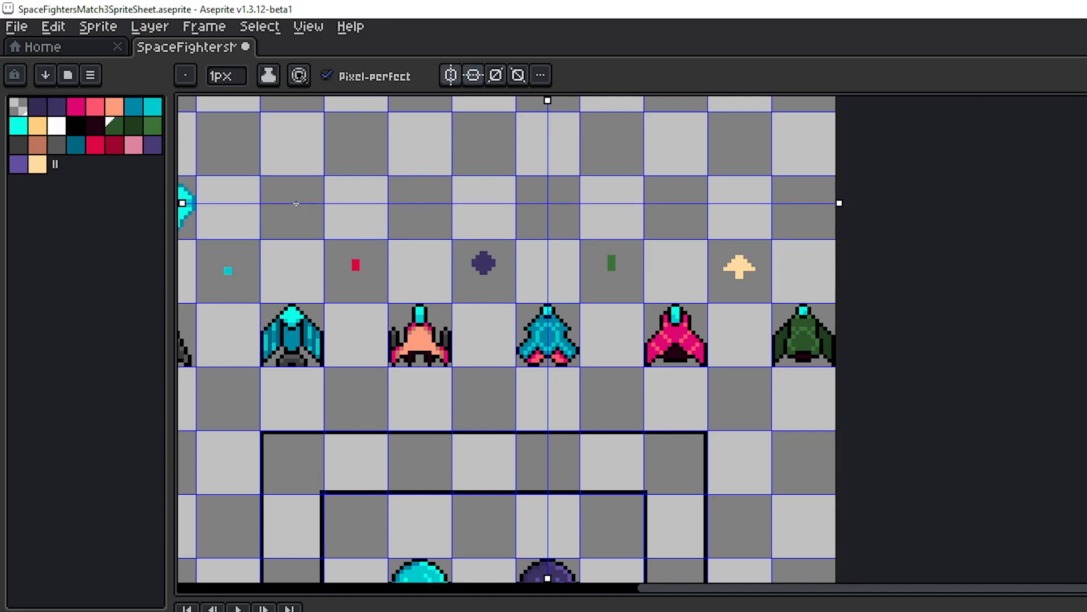
scroll(587, 168, up, 3)
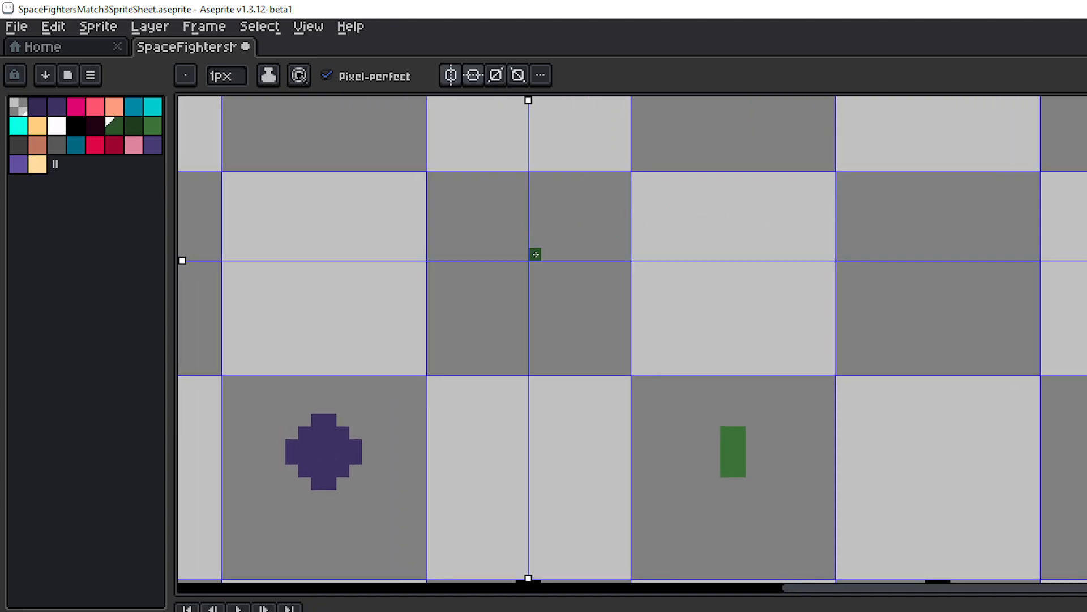
click(535, 254)
key(v)
key(ctrl+z)
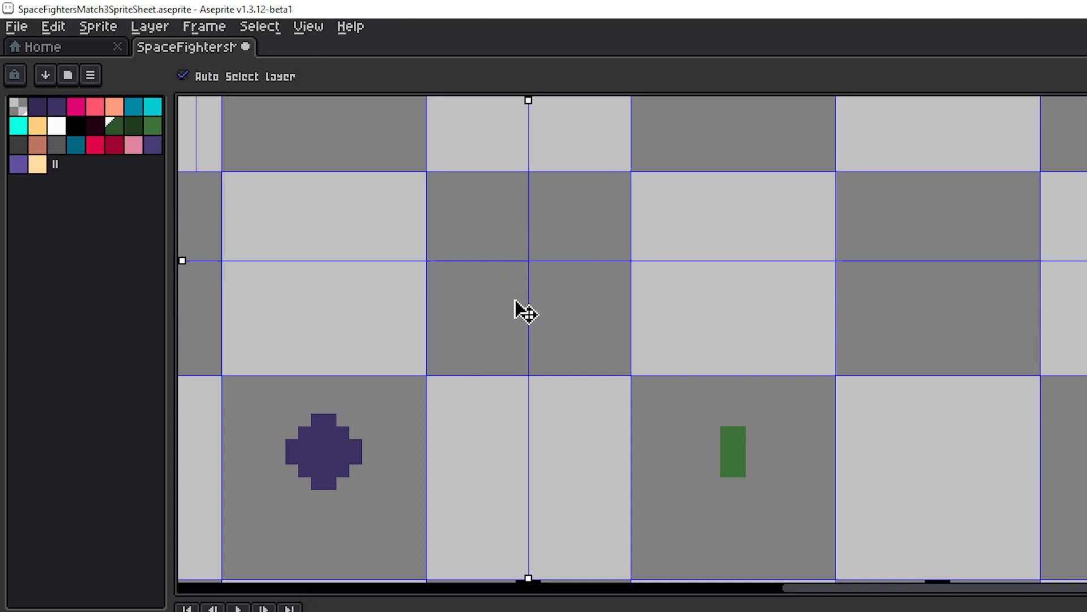
scroll(526, 253, up, 1)
drag(554, 253, 615, 262)
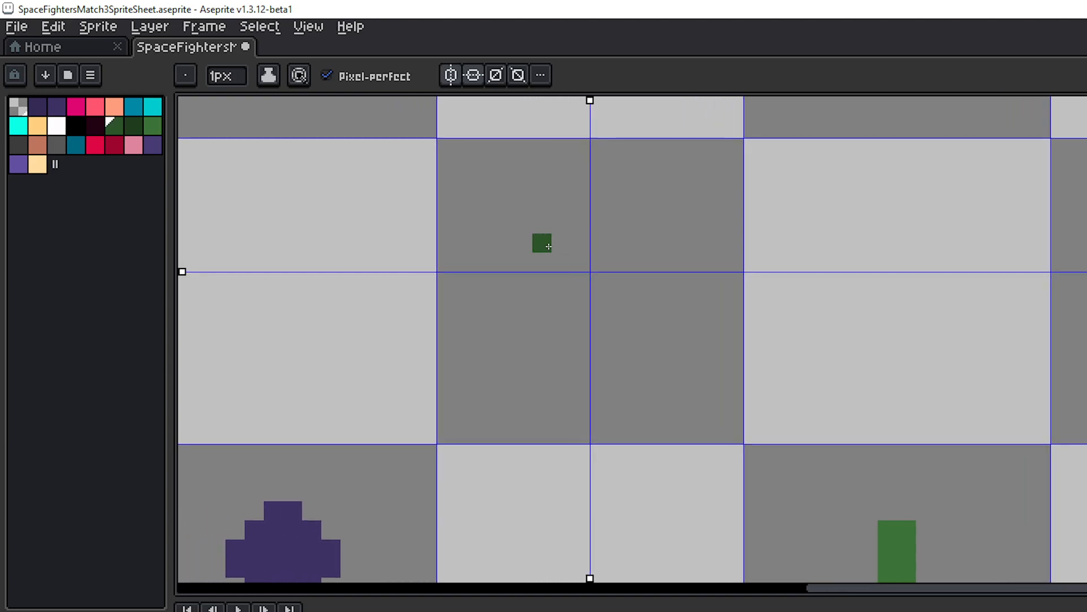
drag(182, 272, 182, 358)
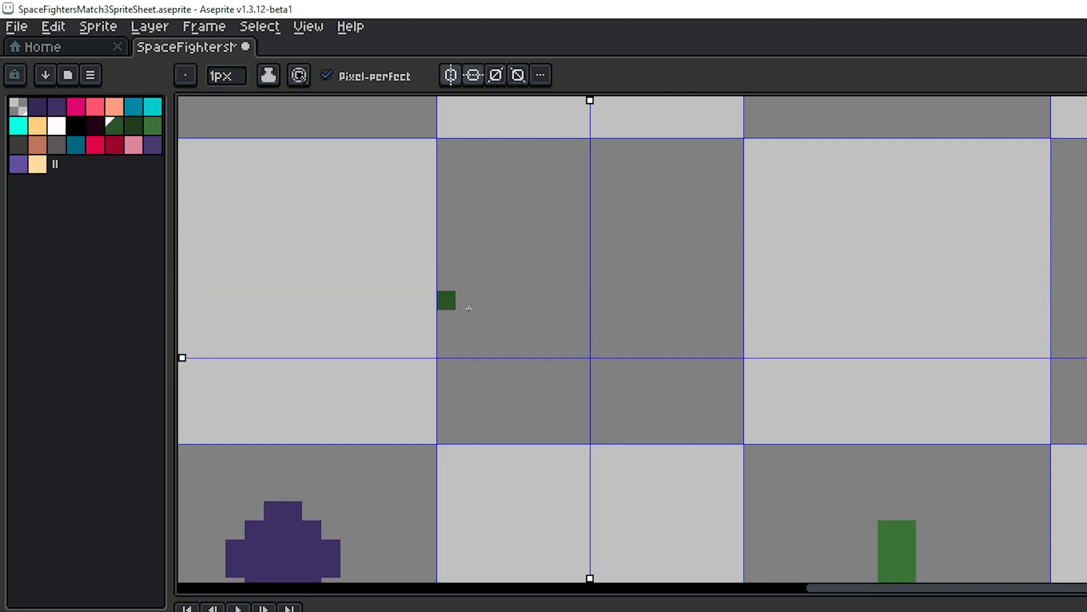
click(599, 357)
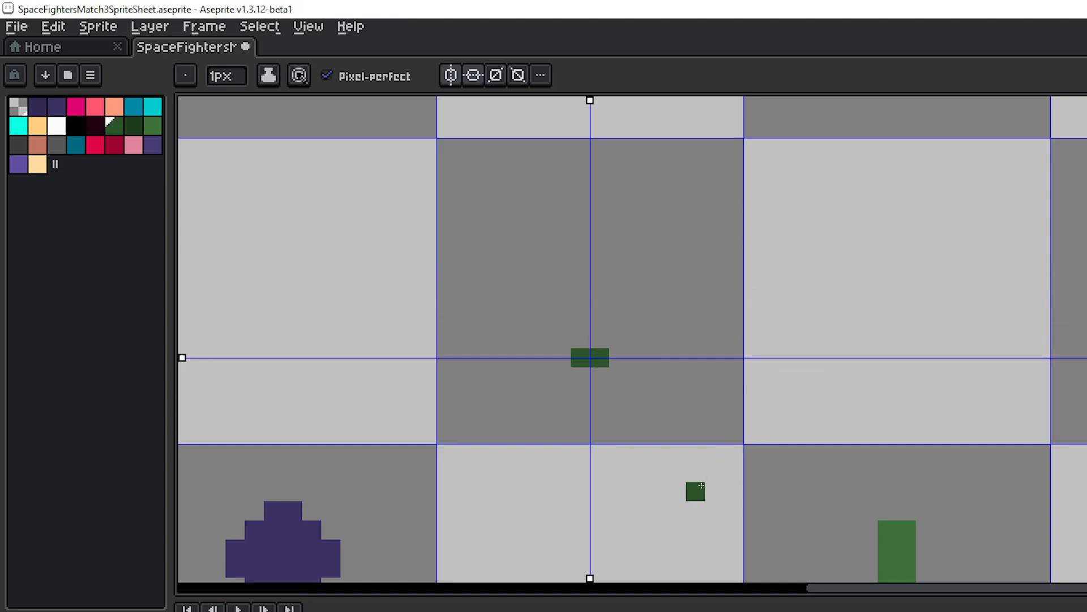
key(ctrl+z)
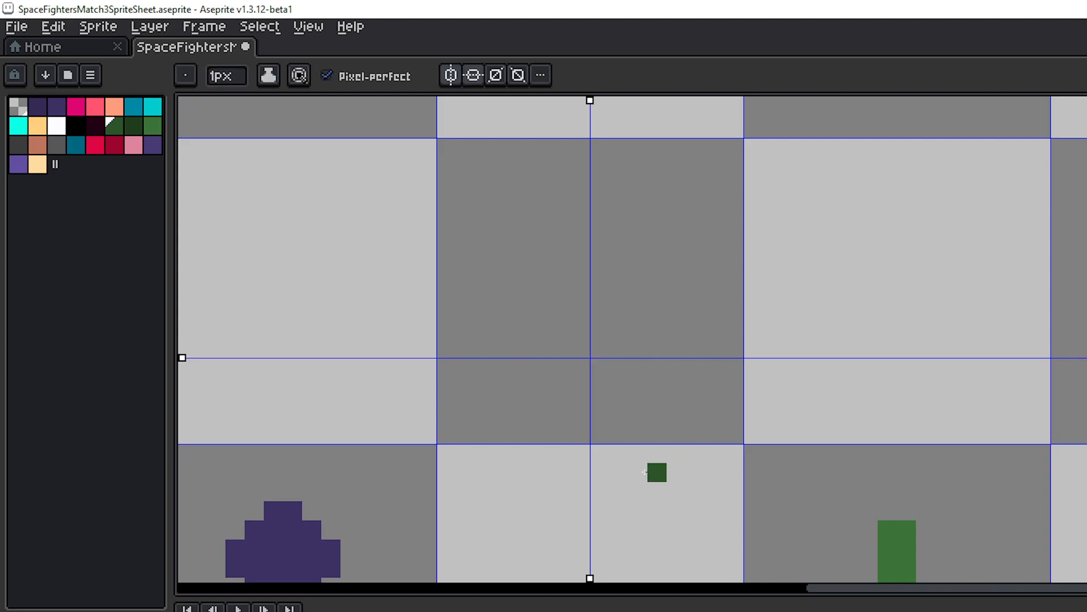
- Centre the horizontal symmetry axis on the empty cell two rows above the blue ship, checking it with a trial green pixel and undoing it
drag(181, 360, 182, 280)
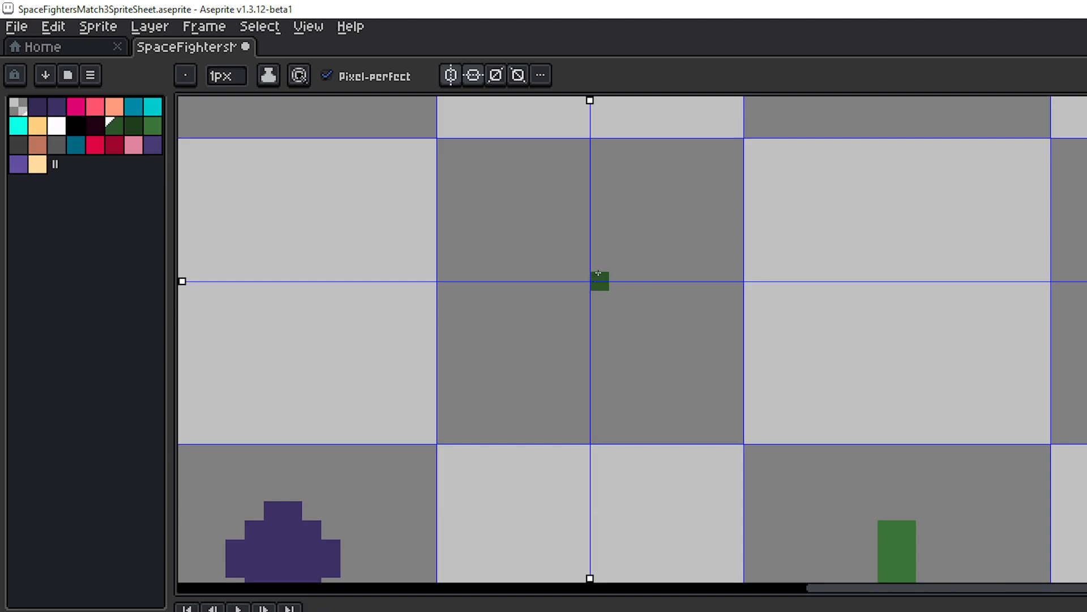
mouse_move(180, 281)
mouse_down()
mouse_move(180, 272)
mouse_move(181, 281)
mouse_up()
drag(182, 282, 186, 273)
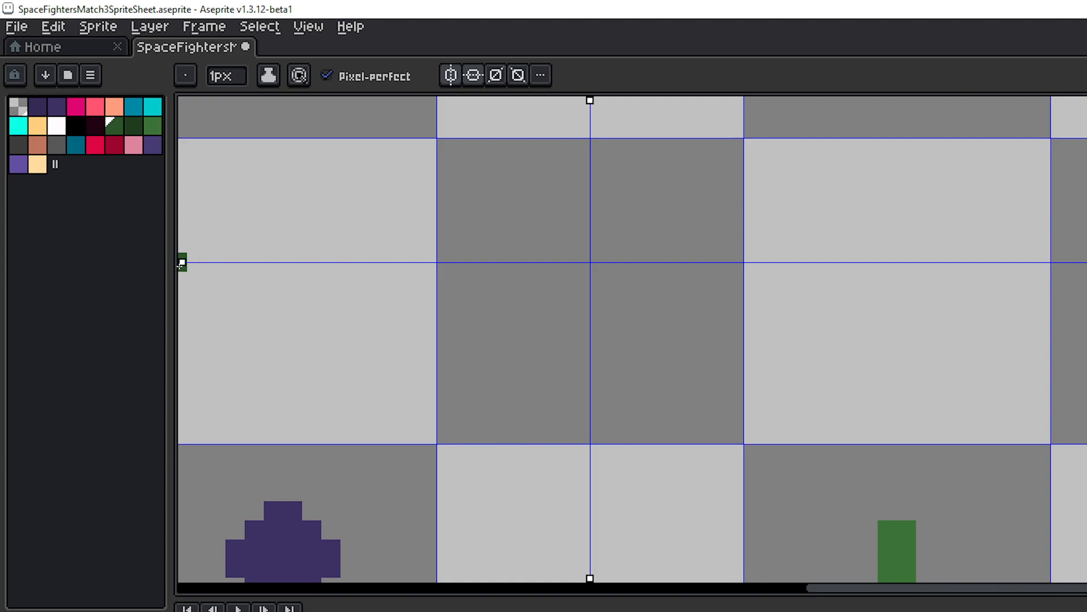
mouse_move(182, 263)
mouse_down()
mouse_move(182, 253)
mouse_move(181, 299)
mouse_up()
click(605, 278)
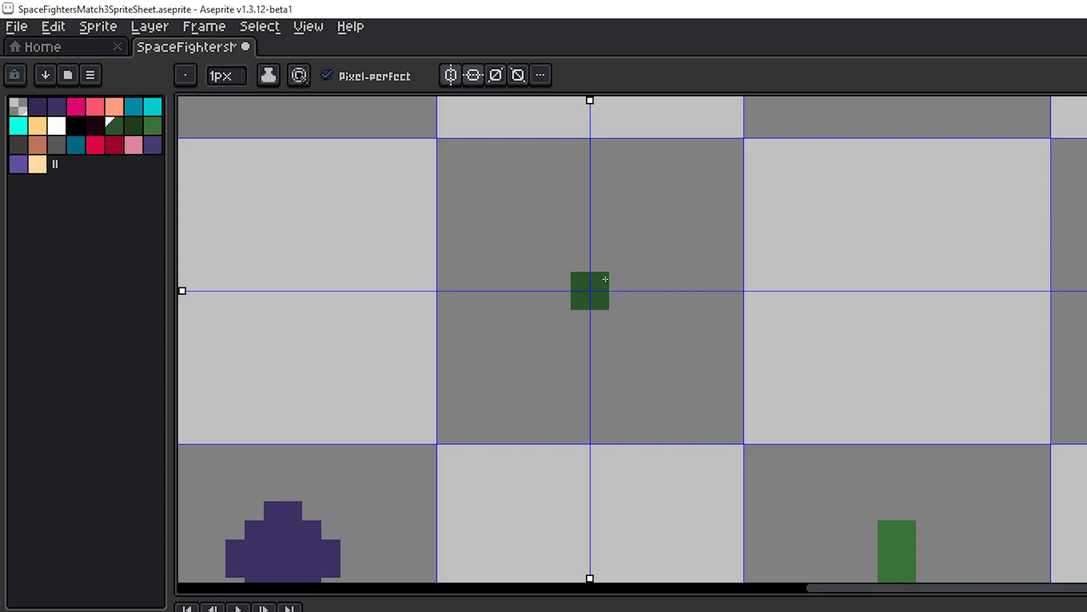
key(v)
key(ctrl+z)
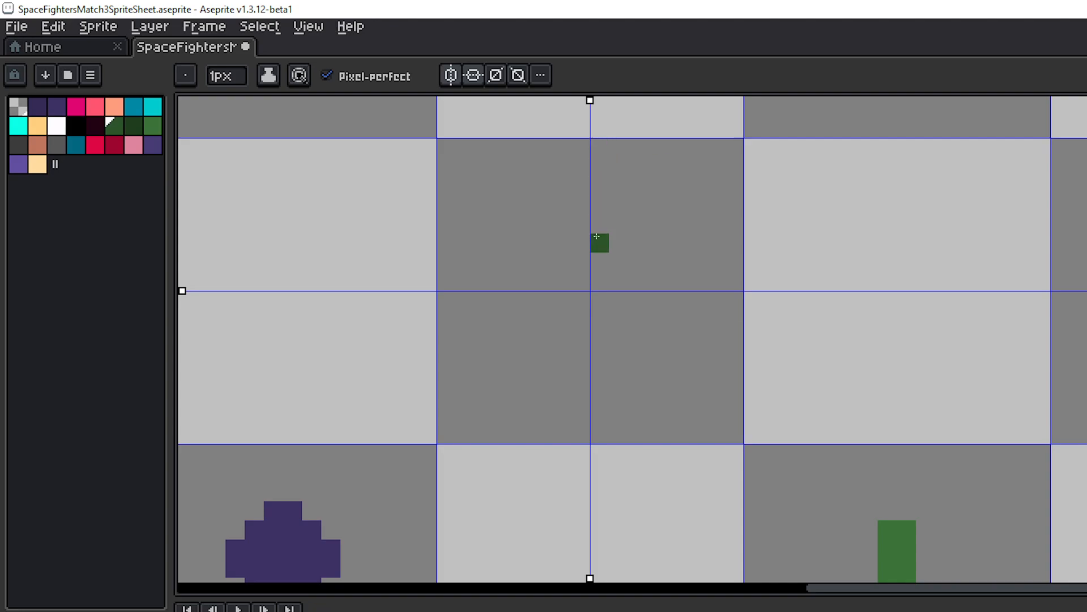
- Paint a dark green cross 8 pixels wide and 8 pixels tall, with arms 2 pixels thick, at the cell's centre
drag(594, 281, 602, 225)
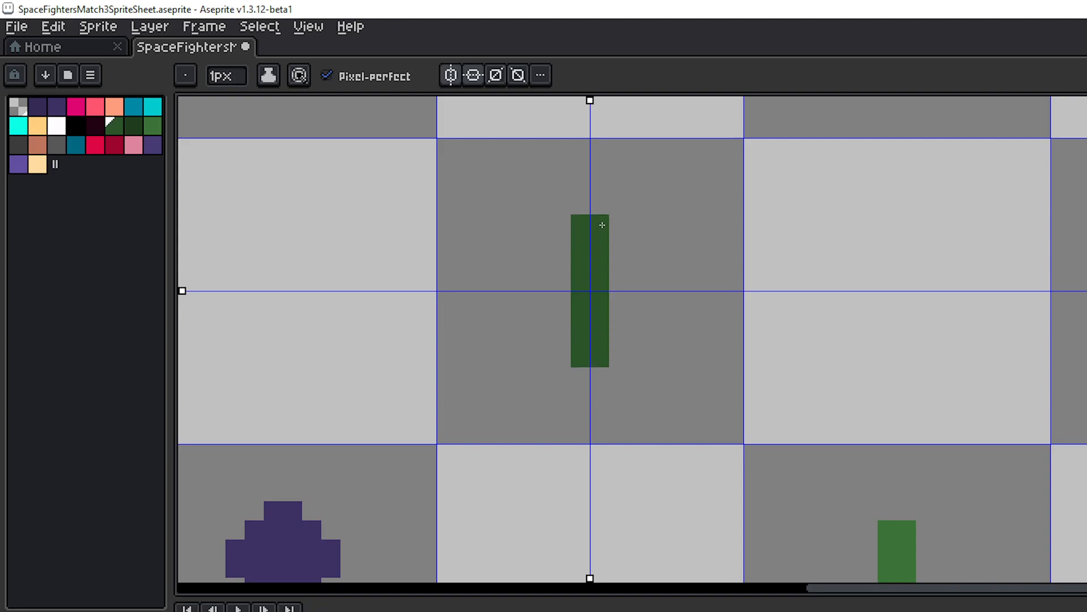
drag(617, 282, 677, 285)
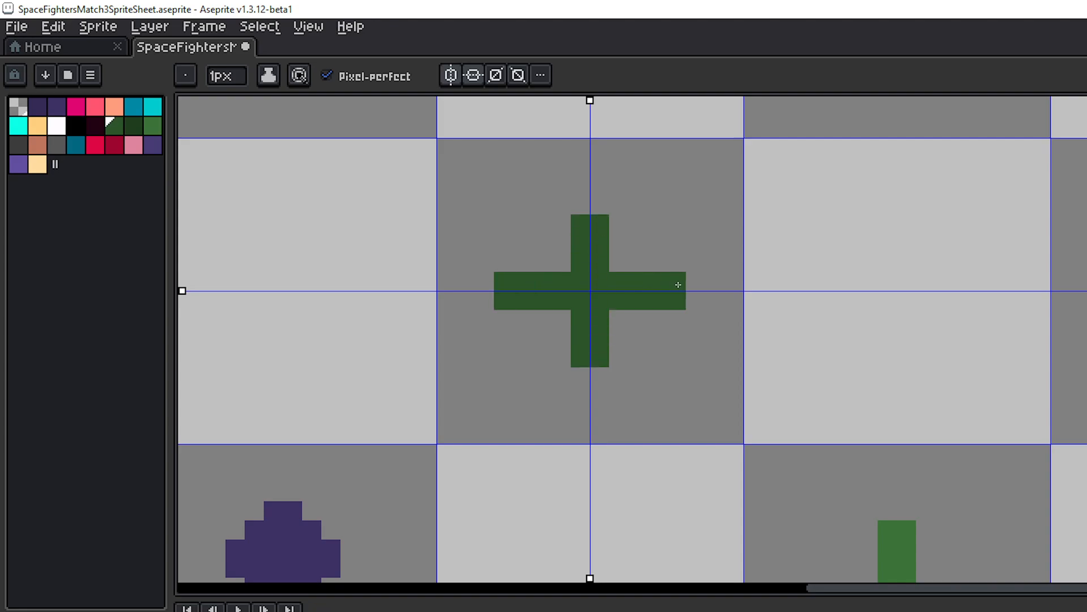
key(ctrl+z)
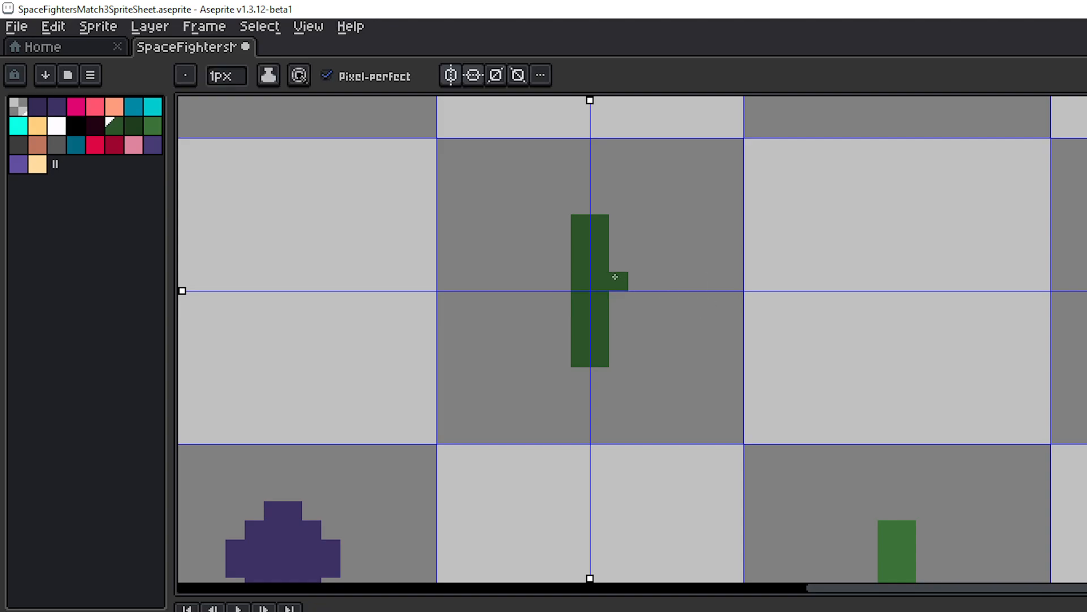
click(618, 282)
click(634, 280)
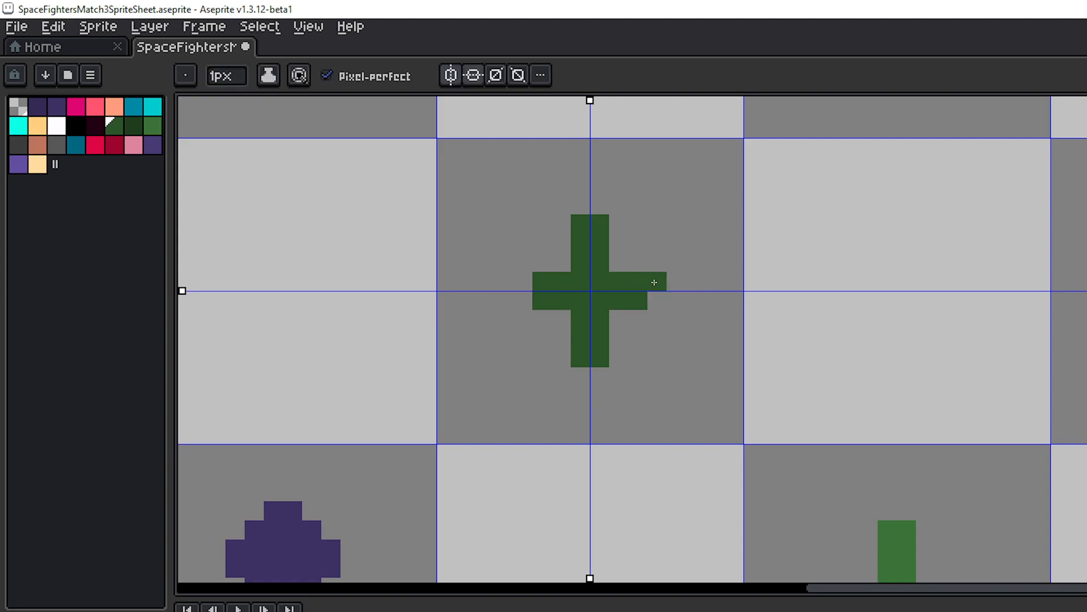
click(655, 282)
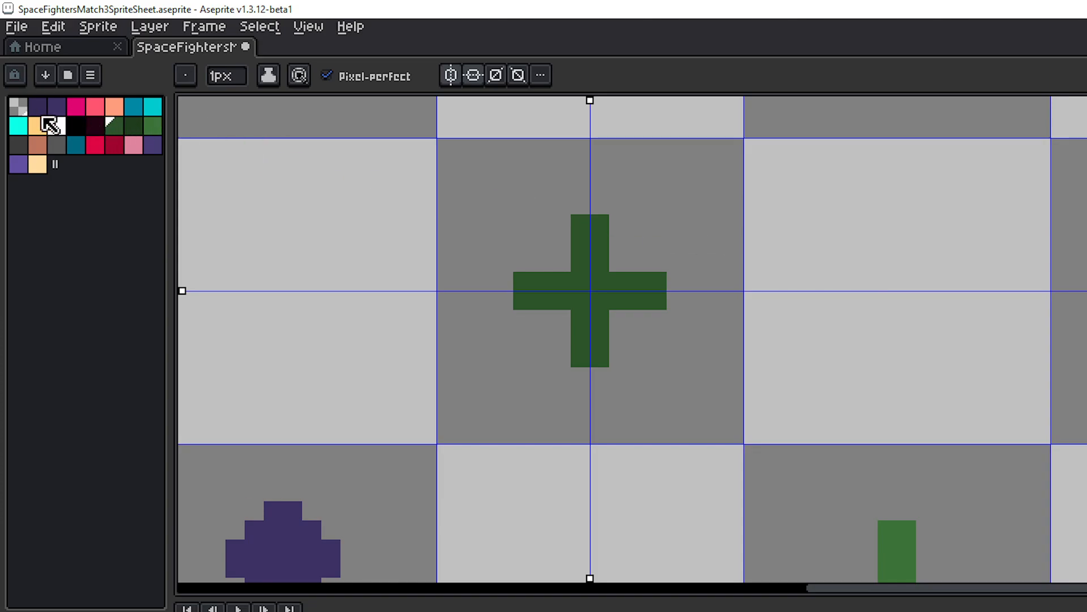
- Outline the whole green cross with a one-pixel white border
click(55, 124)
click(619, 261)
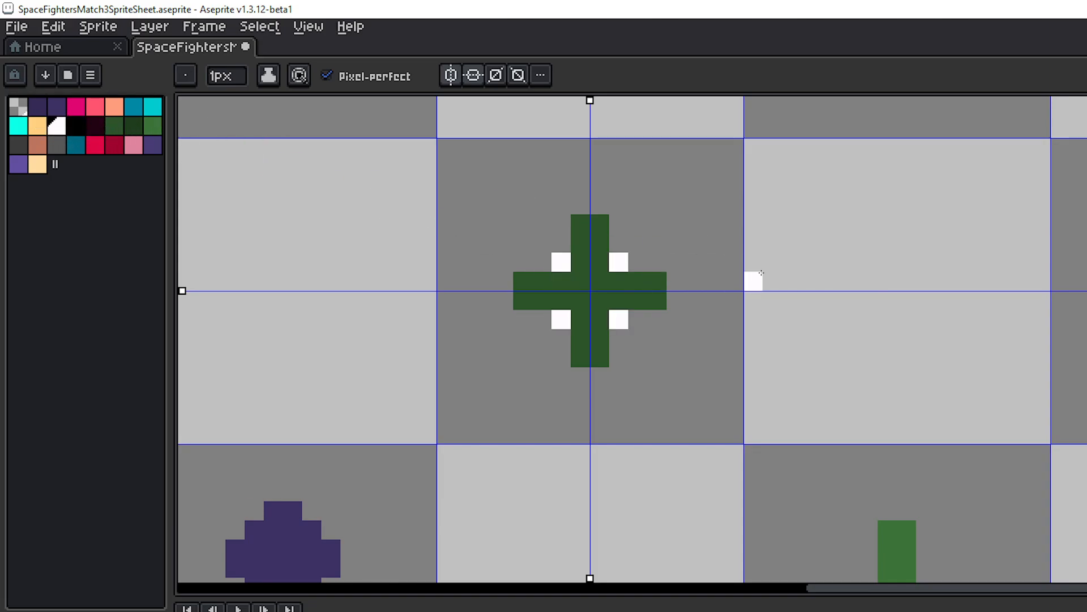
scroll(761, 272, down, 4)
scroll(725, 257, up, 5)
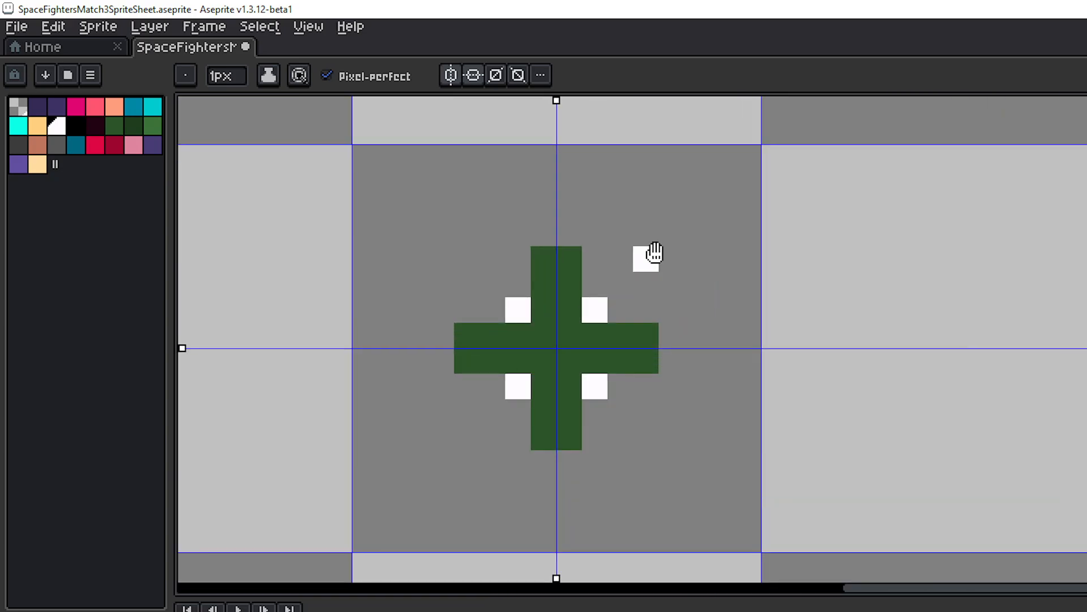
drag(654, 252, 729, 250)
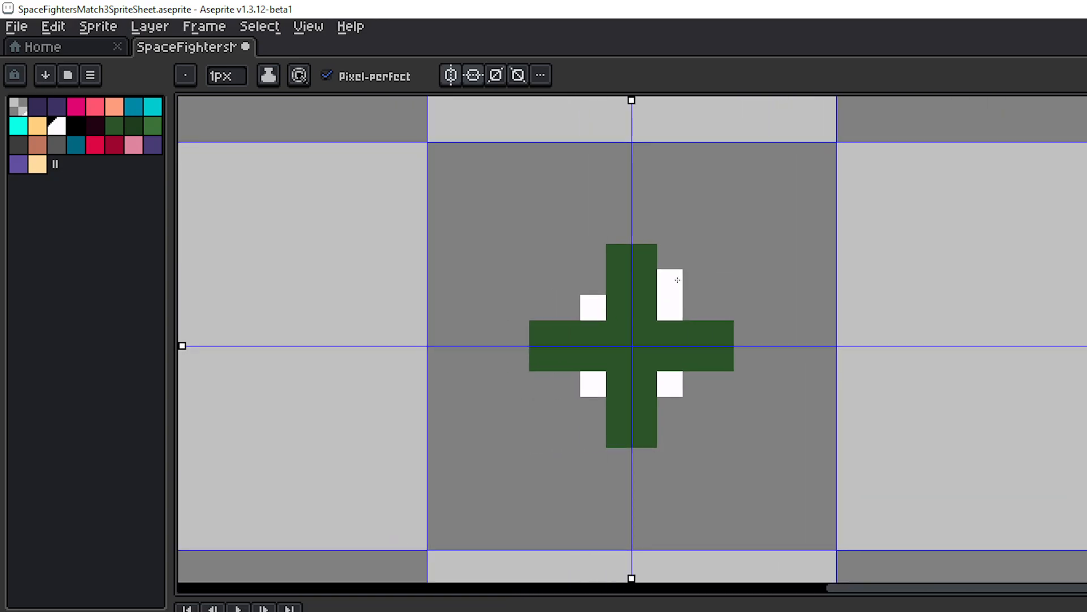
drag(677, 280, 672, 252)
click(644, 230)
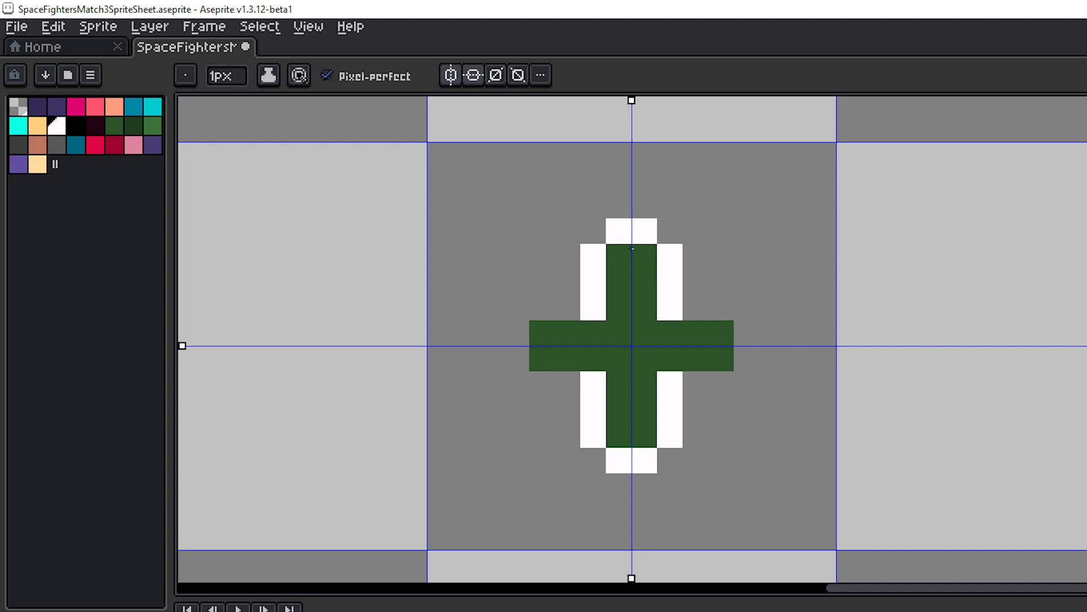
click(565, 311)
click(545, 313)
click(519, 333)
scroll(939, 299, down, 5)
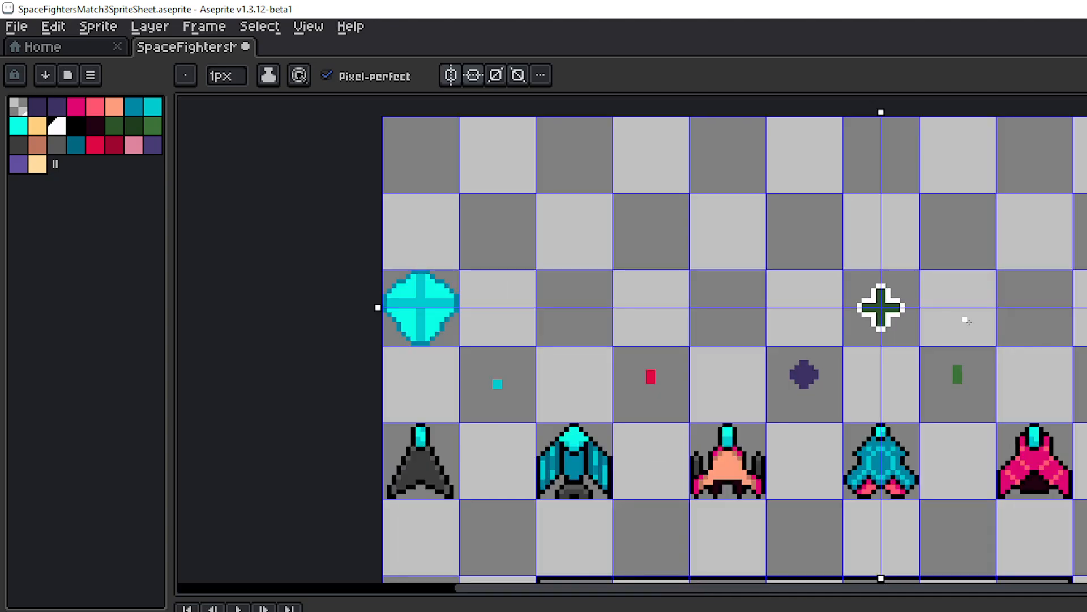
drag(995, 324, 905, 300)
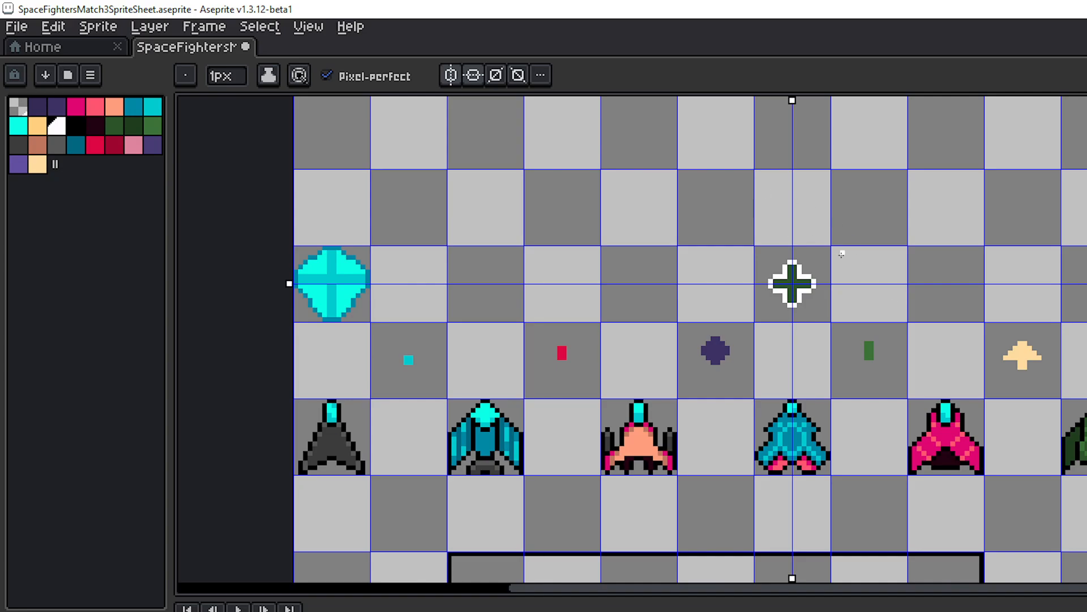
- Fill the inside of the cross with the lighter green using the Paint Bucket
scroll(842, 255, up, 3)
click(114, 126)
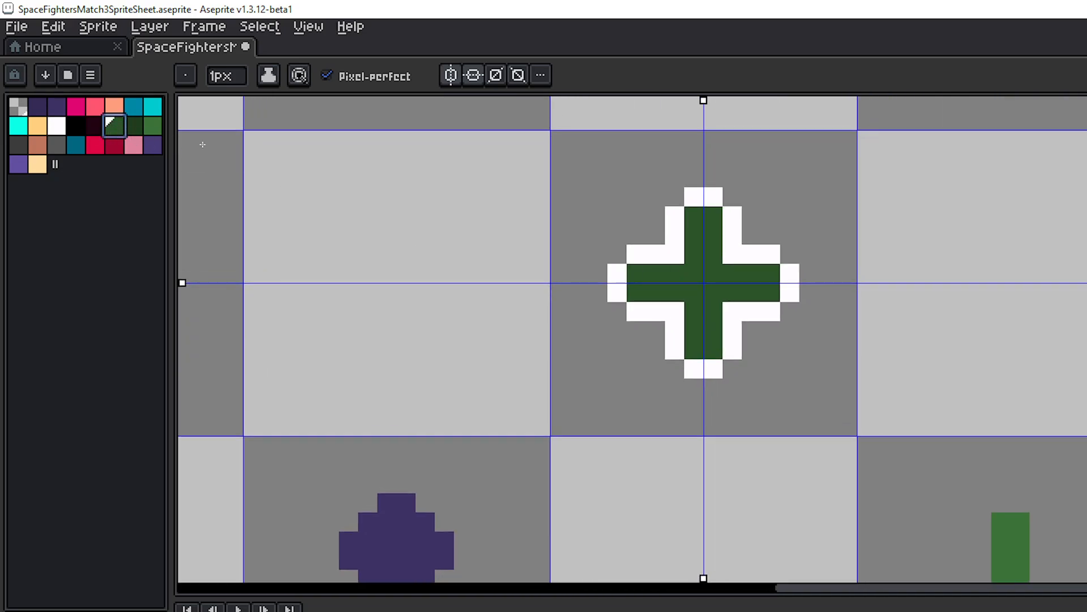
click(153, 127)
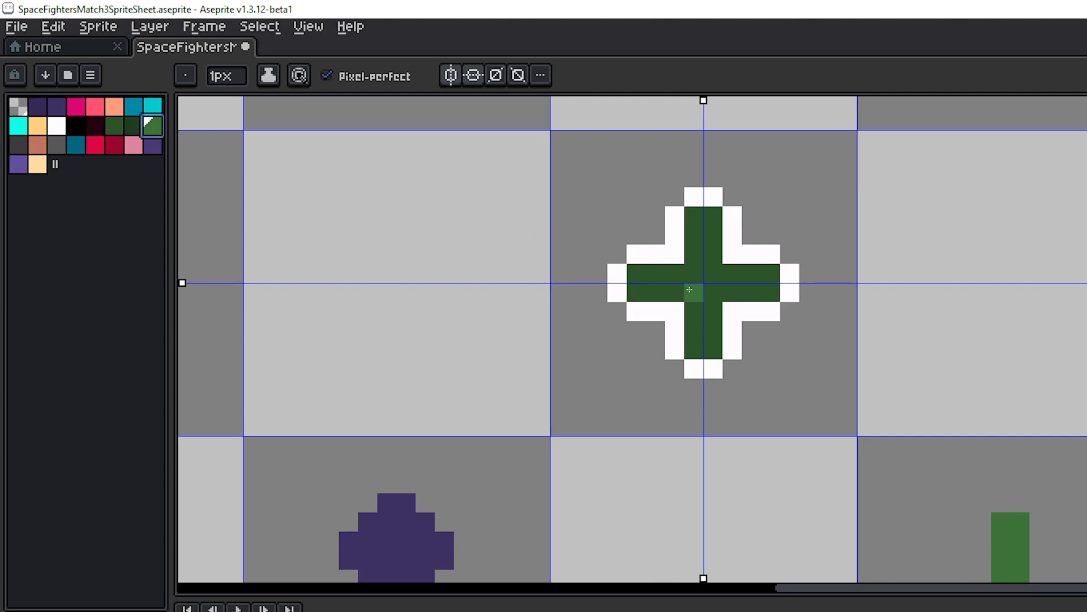
key(g)
click(702, 294)
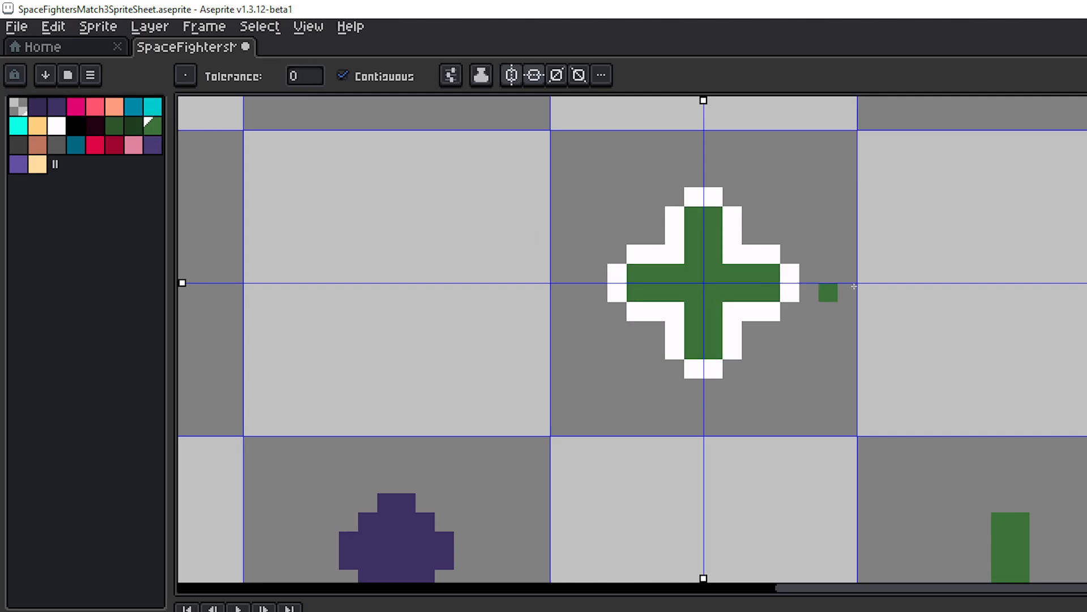
- Examine the green cross against the cyan round sprite, the bullets and the ships around it
scroll(943, 287, down, 3)
drag(970, 288, 843, 278)
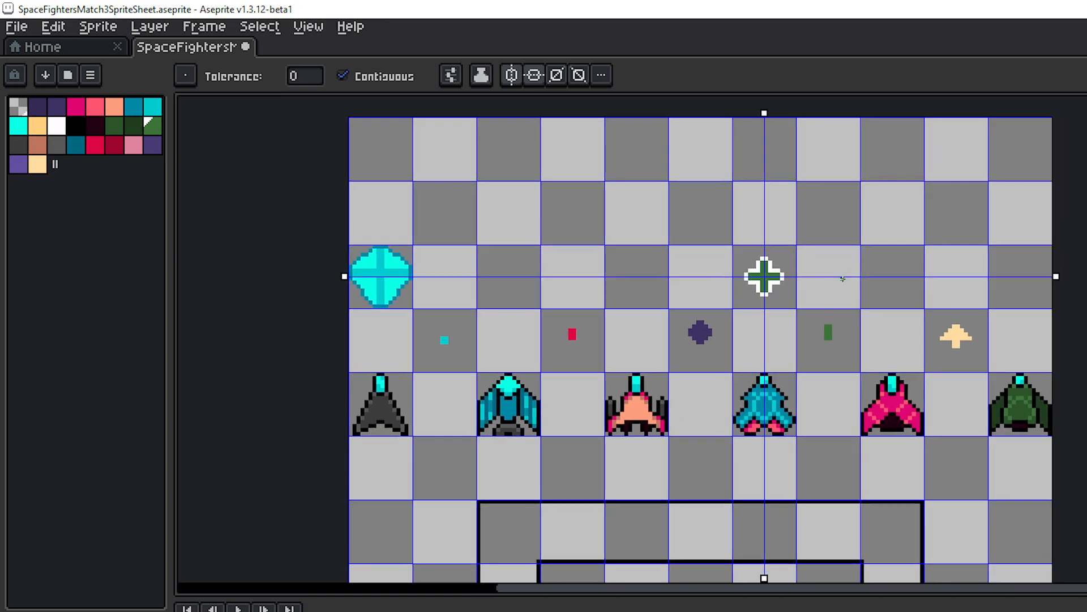
scroll(838, 281, up, 3)
scroll(821, 281, down, 2)
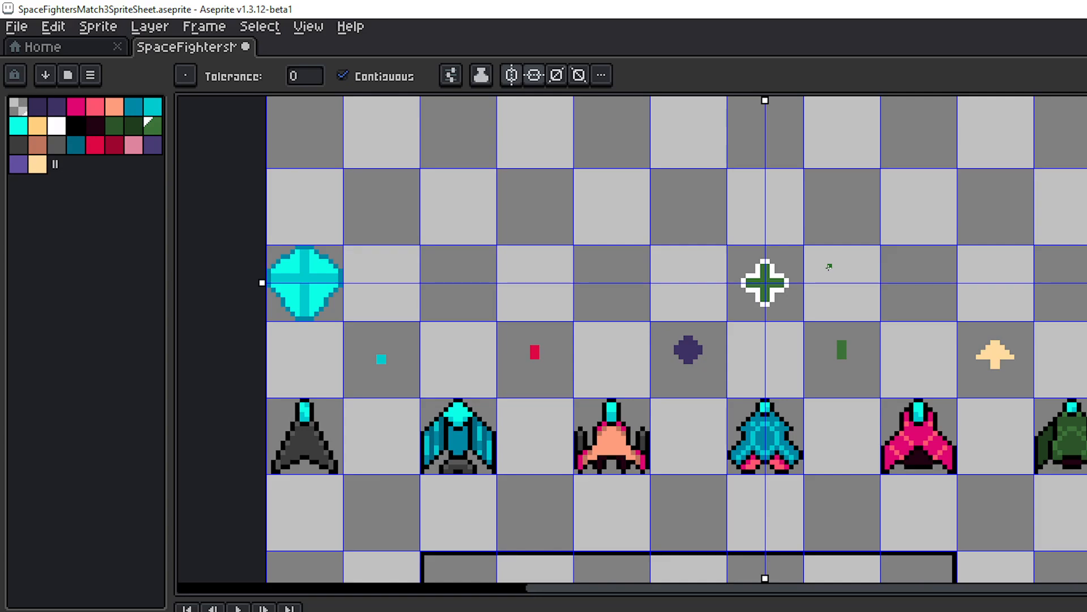
scroll(834, 238, up, 2)
drag(749, 265, 791, 245)
scroll(770, 241, up, 2)
click(703, 229)
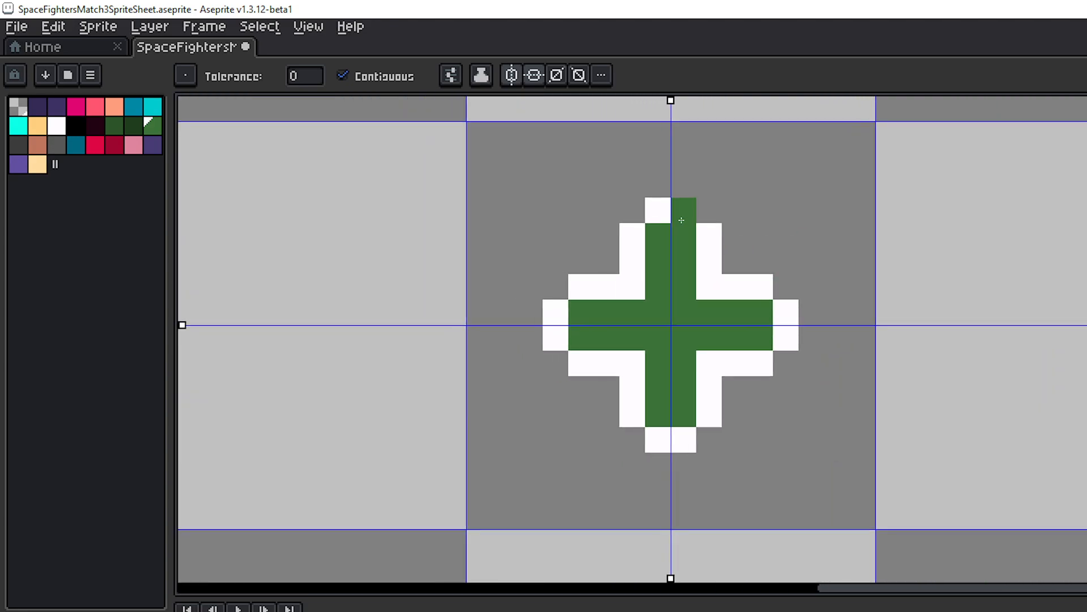
key(m)
drag(606, 159, 696, 179)
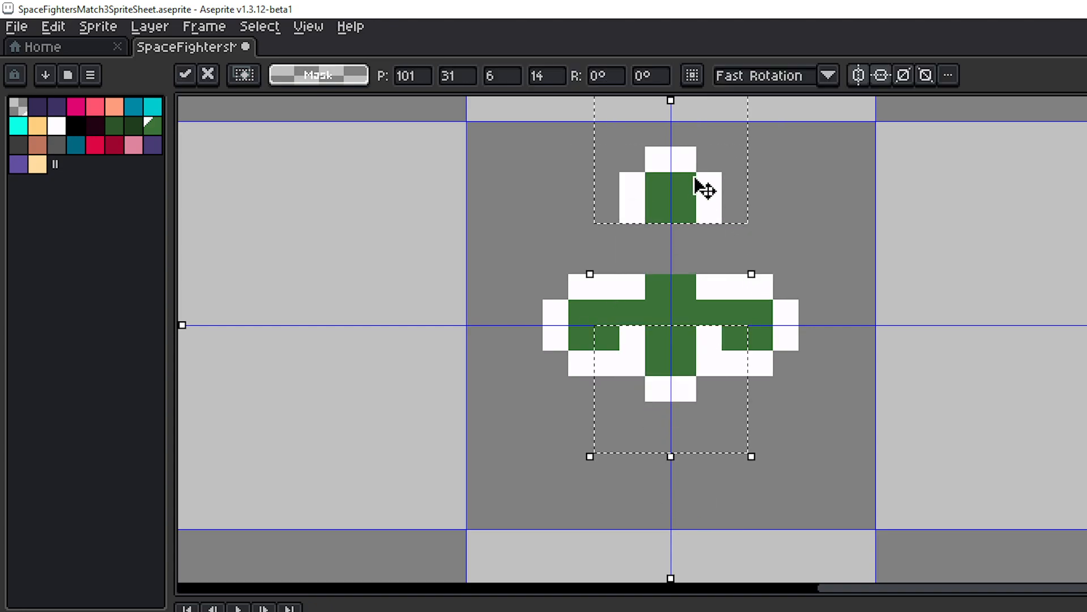
key(ctrl+z)
key(ctrl+d)
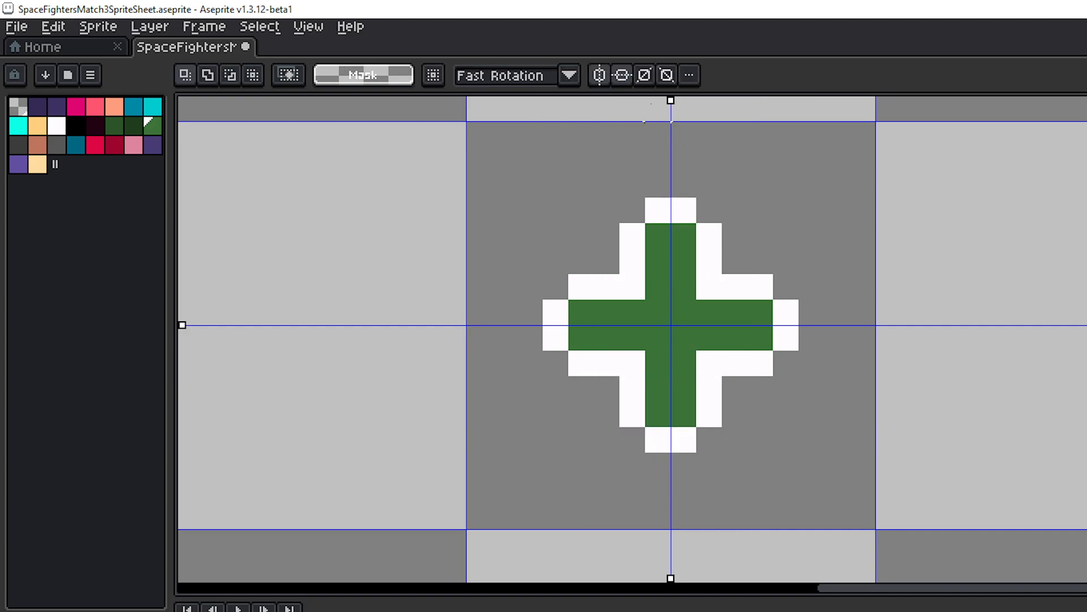
- Turn off both the horizontal and the vertical symmetry axes
click(599, 74)
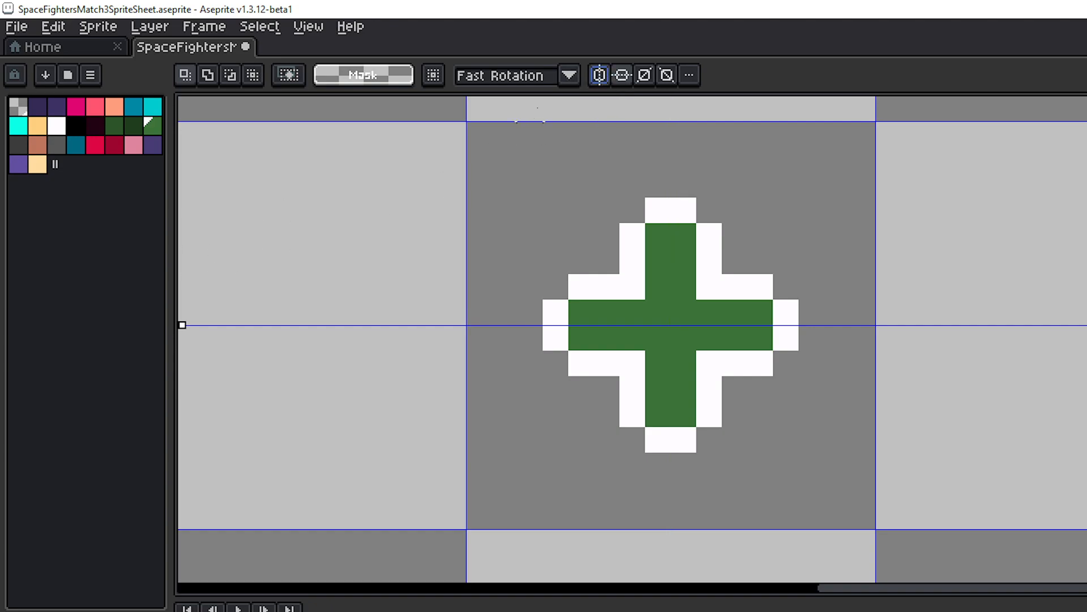
click(601, 79)
click(599, 75)
click(622, 75)
- Move the ends of the cross's upper and lower arms 3 pixels outward to the cell's edges
drag(580, 159, 773, 277)
drag(697, 236, 691, 170)
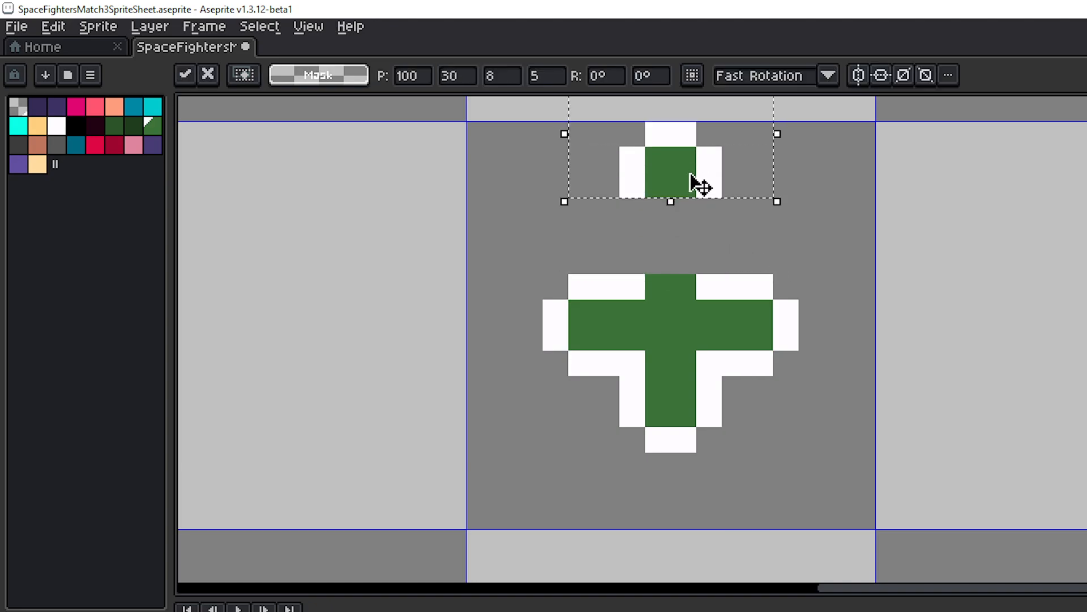
drag(607, 389, 773, 504)
drag(687, 432, 684, 507)
click(786, 388)
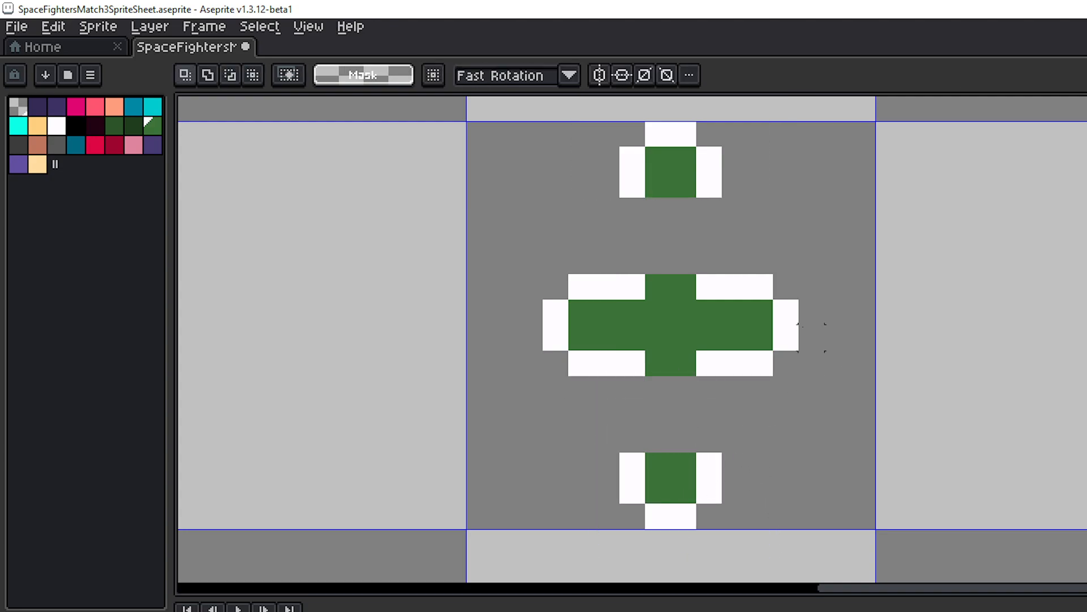
- Move the ends of the cross's left and right arms 3 pixels outward to the cell's edges
drag(723, 249, 852, 378)
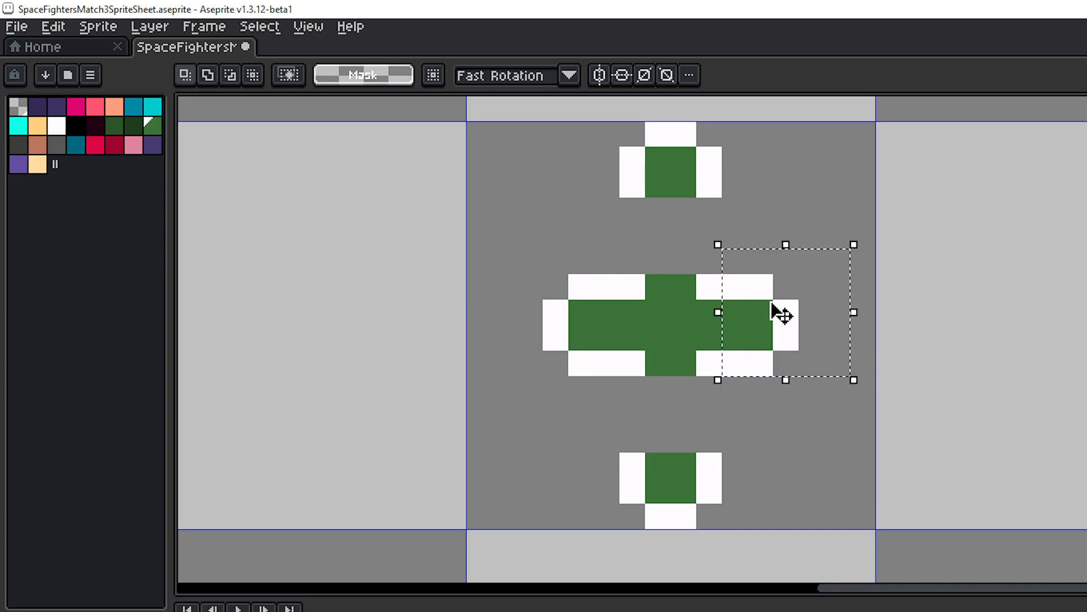
mouse_move(780, 314)
mouse_down()
mouse_move(826, 322)
mouse_move(838, 311)
mouse_up()
drag(581, 236, 490, 403)
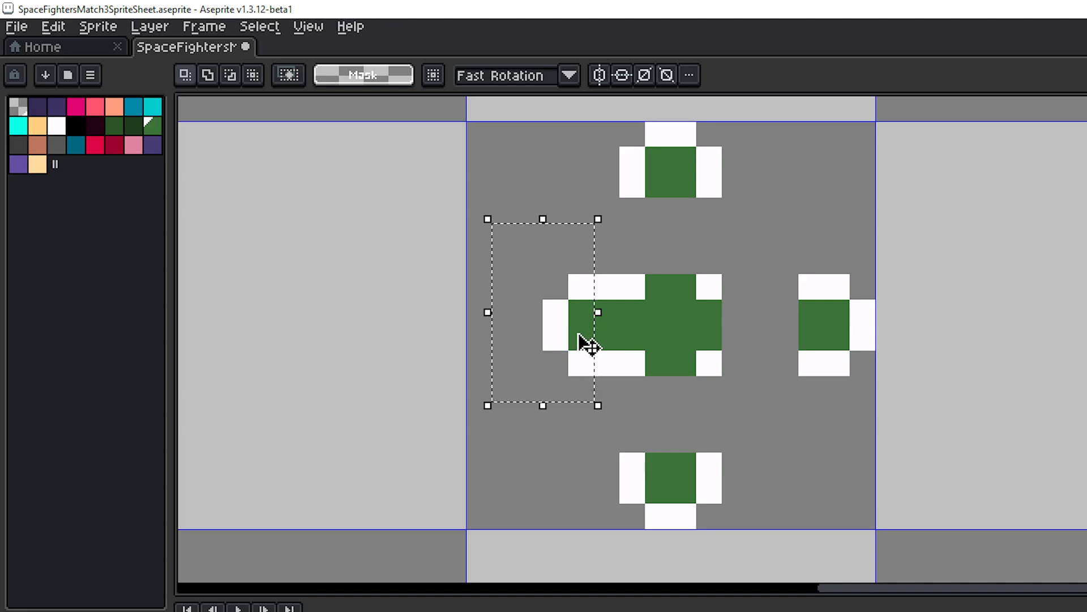
drag(587, 345, 517, 342)
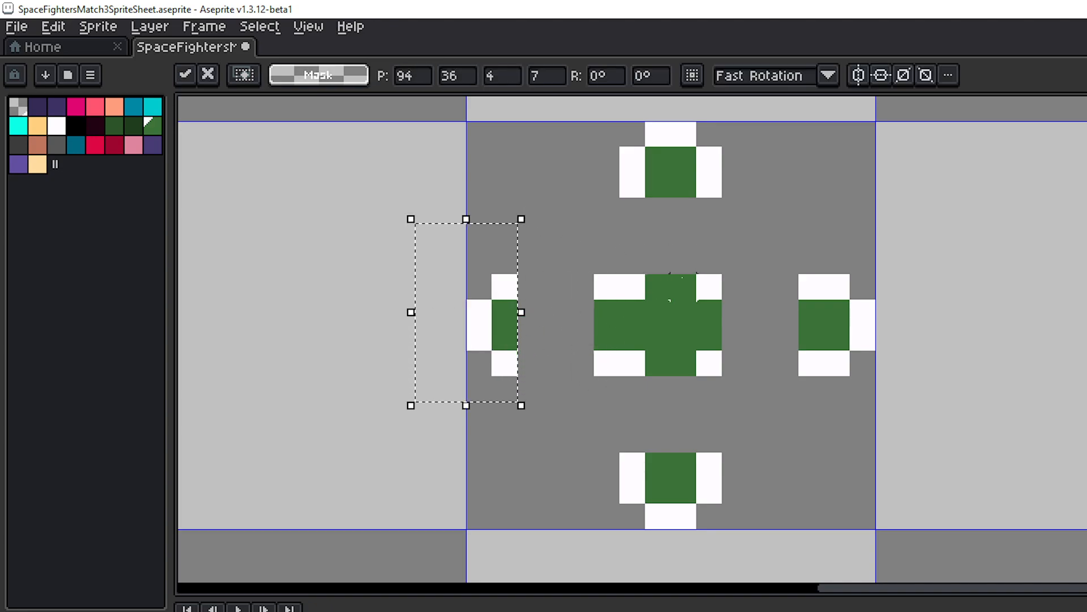
click(709, 312)
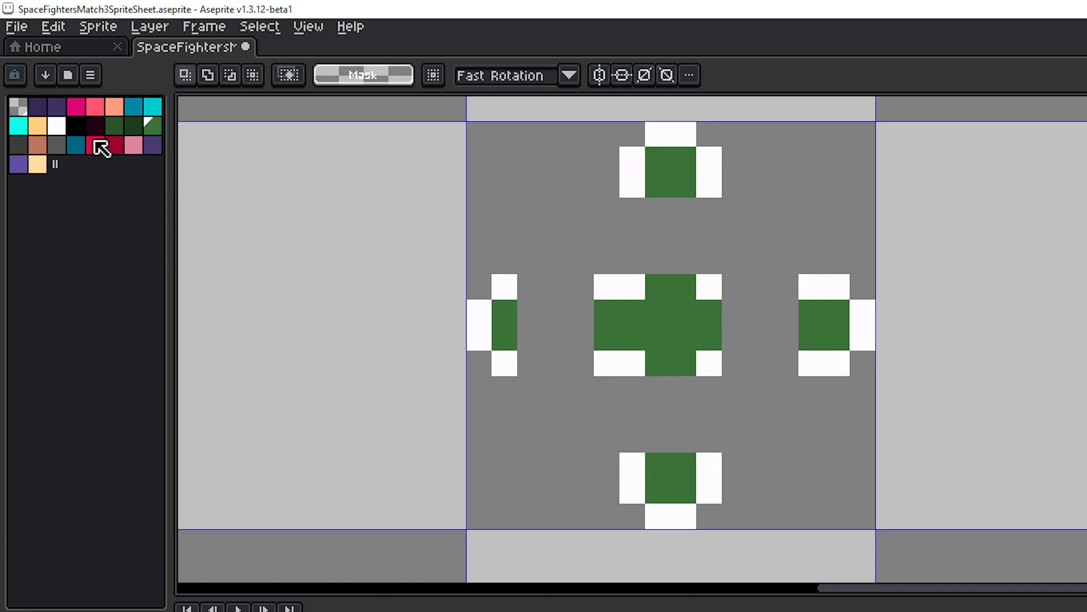
- Bridge the gaps in the outline of all four arms with one-pixel white lines using the Pencil
click(58, 129)
key(b)
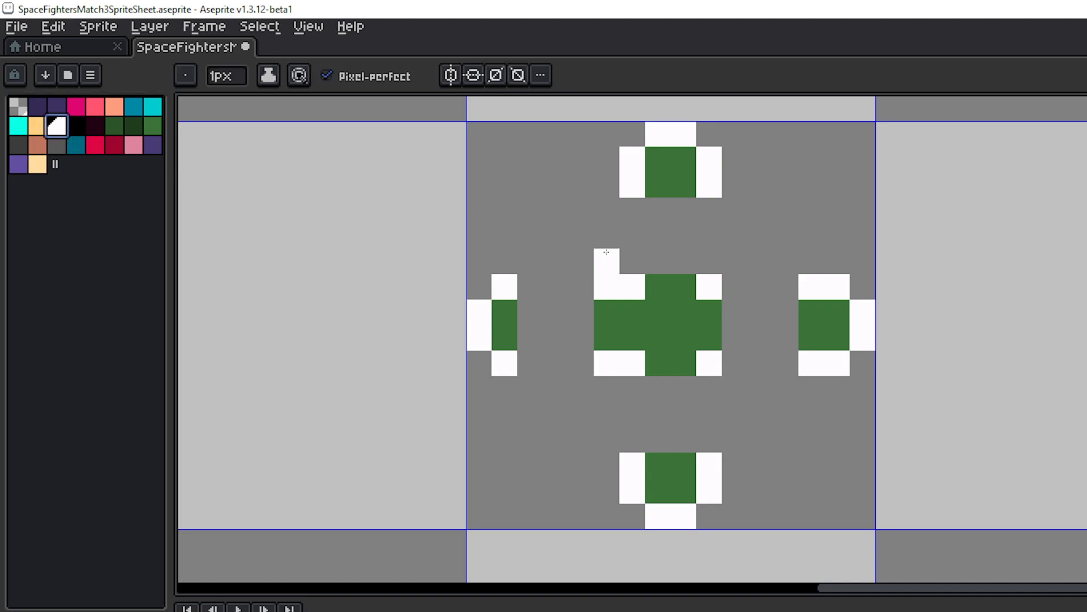
drag(632, 261, 632, 159)
click(591, 270)
mouse_move(591, 270)
mouse_down()
mouse_move(589, 282)
mouse_move(507, 286)
mouse_up()
click(521, 367)
mouse_move(521, 367)
mouse_down()
mouse_move(592, 372)
mouse_move(638, 396)
mouse_move(632, 442)
mouse_up()
mouse_move(708, 442)
mouse_down()
mouse_move(711, 385)
mouse_move(733, 370)
mouse_move(798, 366)
mouse_up()
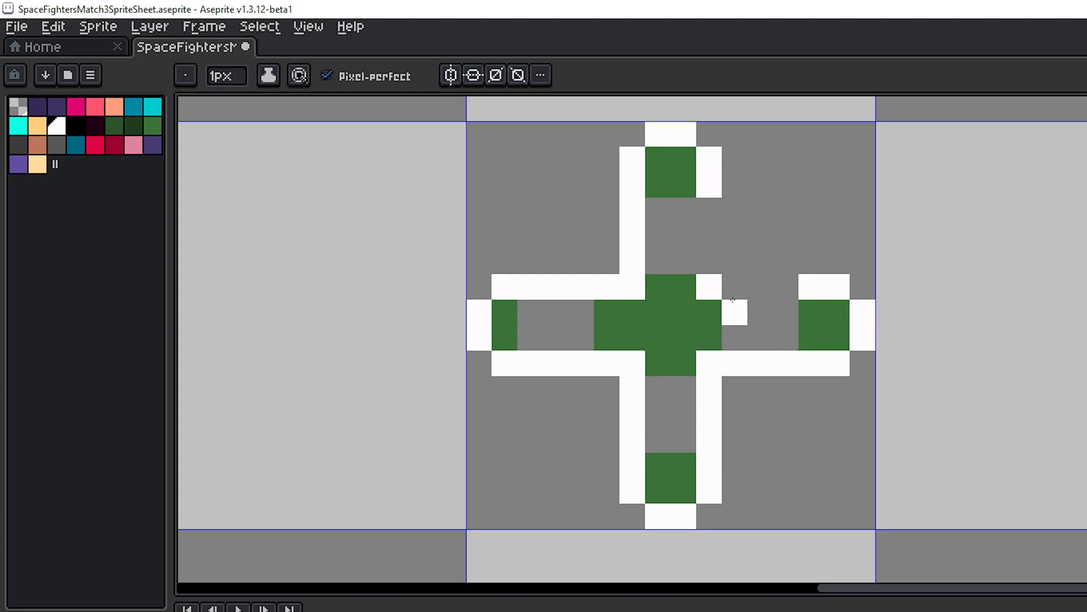
mouse_move(734, 286)
mouse_down()
mouse_move(791, 292)
mouse_move(710, 267)
mouse_move(709, 210)
mouse_up()
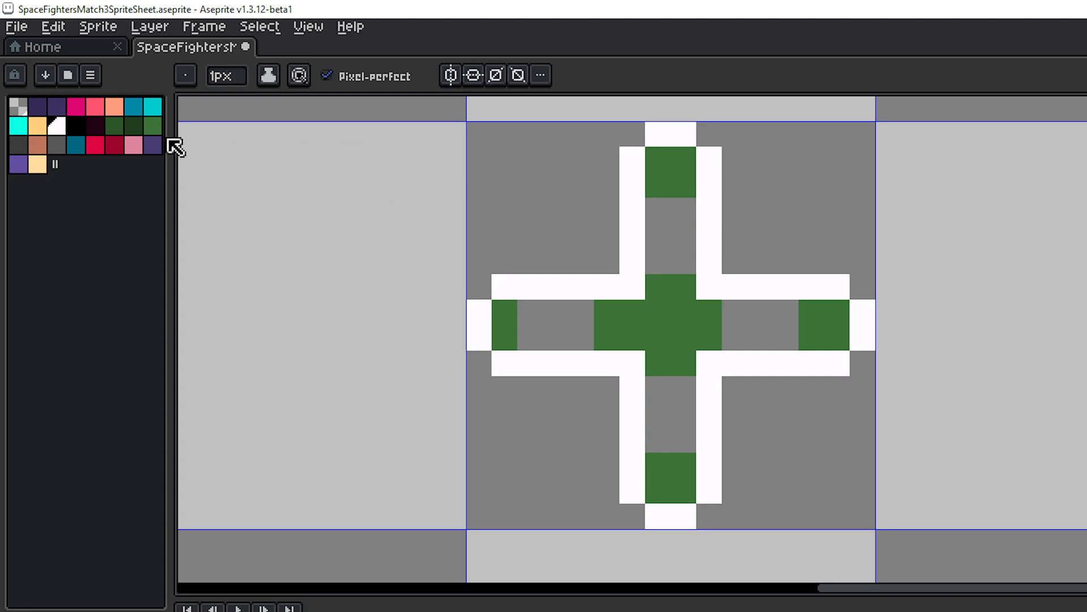
- Fill the empty gaps inside the four arms of the cross with the lighter green using the Paint Bucket
click(159, 128)
key(g)
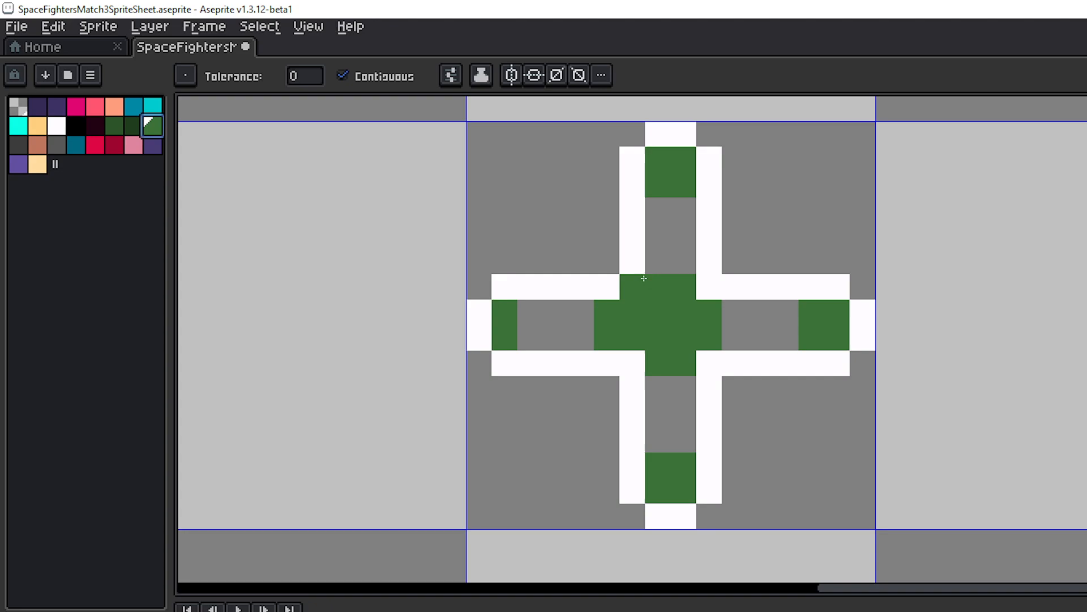
click(672, 268)
click(787, 328)
click(679, 390)
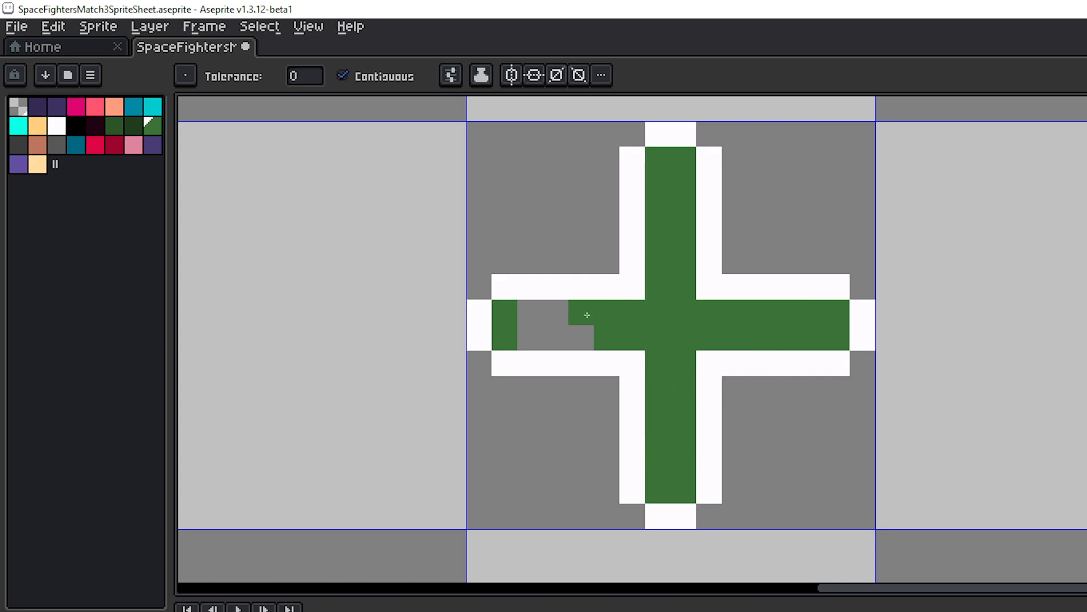
click(582, 312)
- Examine the enlarged green cross against the cyan round sprite, the bullets and the ships
scroll(759, 330, down, 5)
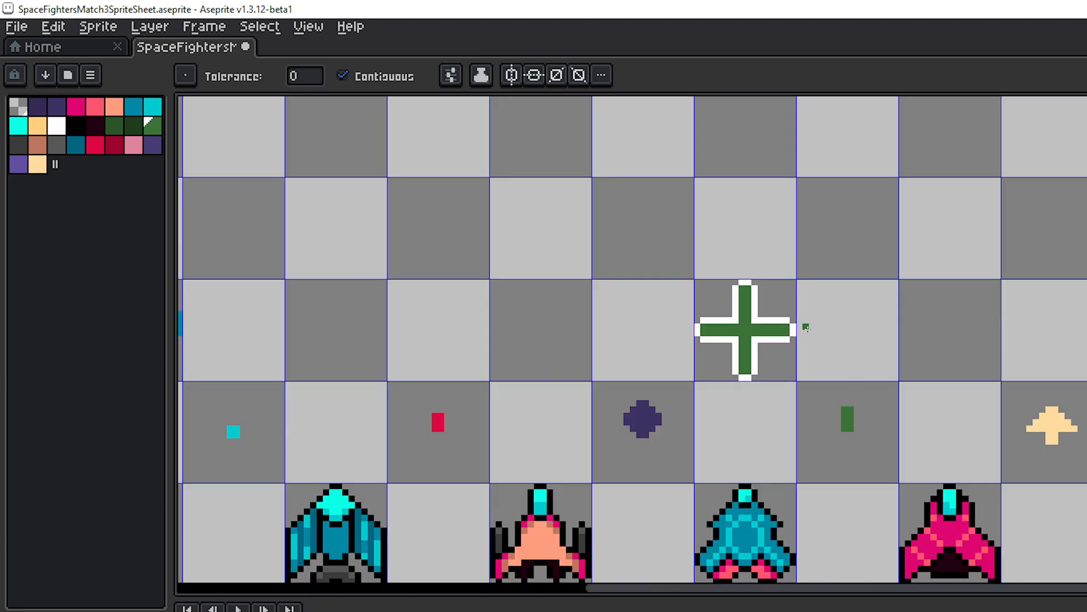
scroll(806, 328, up, 1)
scroll(856, 333, down, 3)
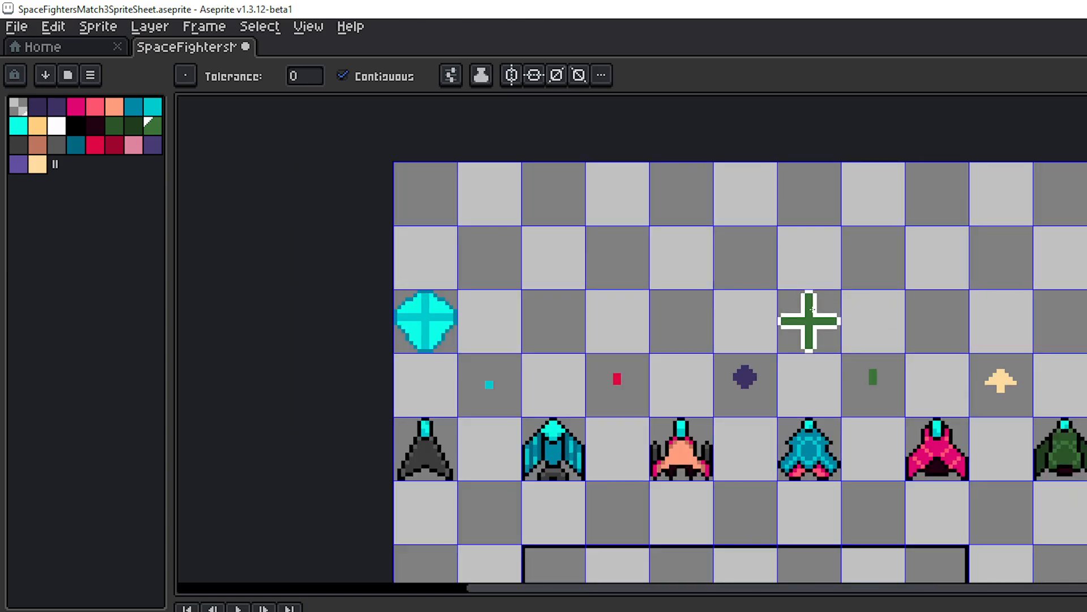
drag(899, 339, 798, 266)
scroll(802, 263, up, 2)
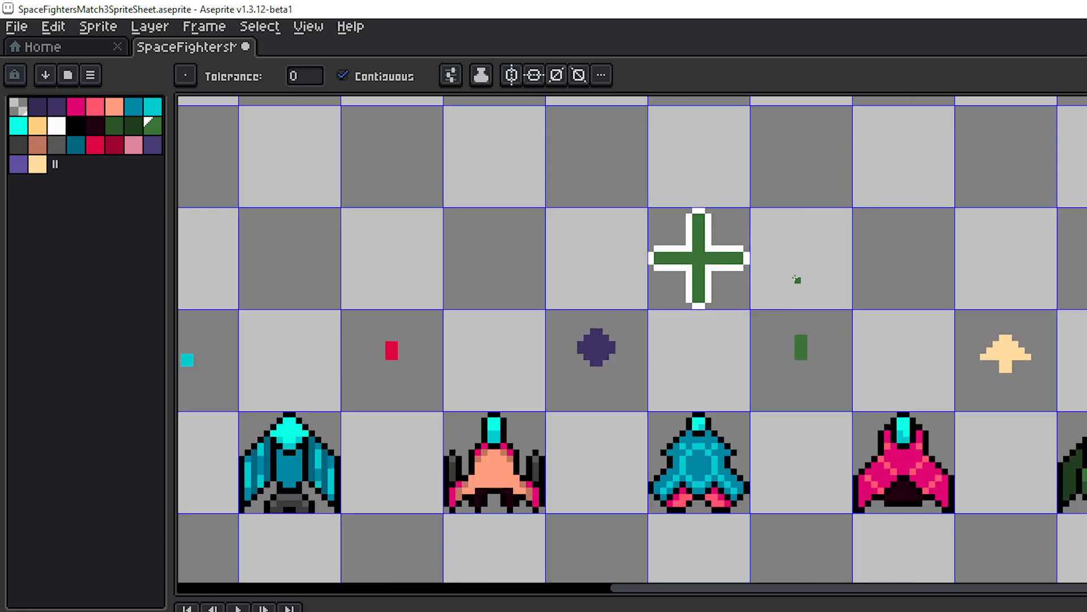
scroll(790, 284, down, 1)
scroll(781, 281, up, 3)
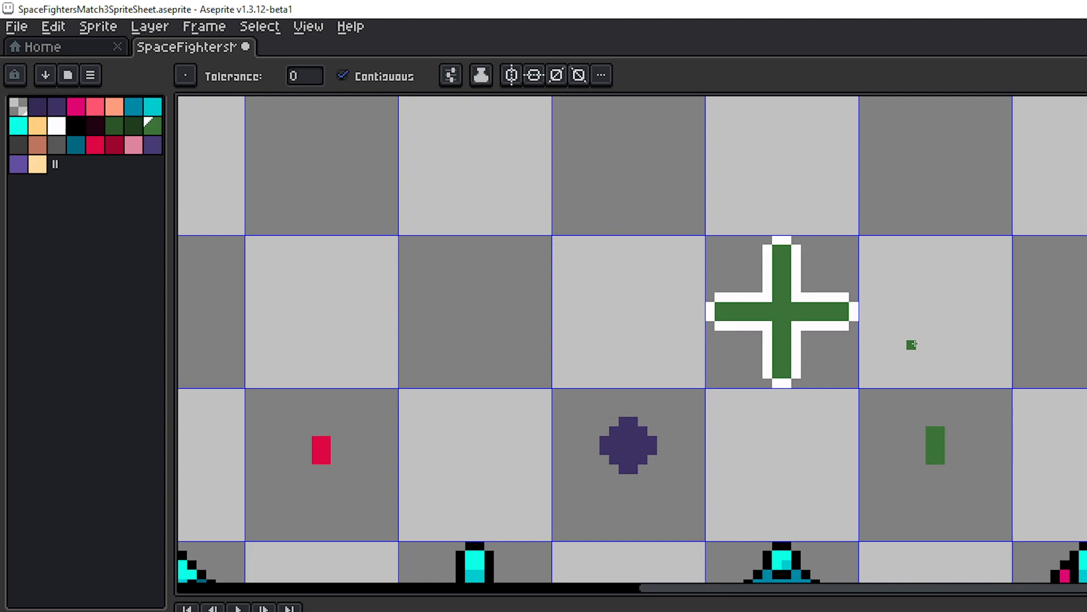
scroll(914, 344, up, 2)
drag(763, 337, 831, 358)
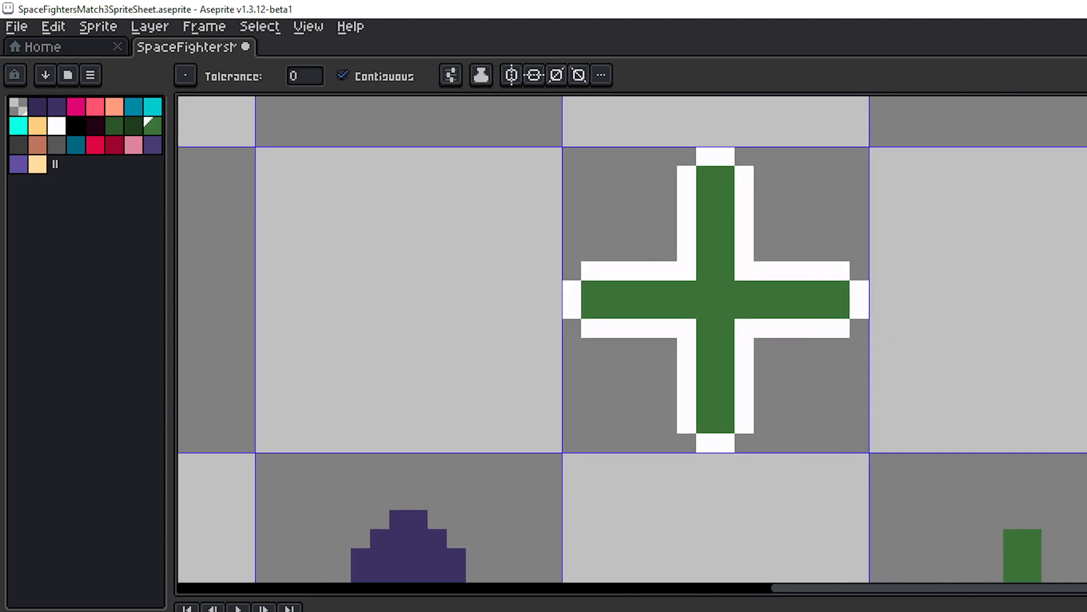
scroll(1086, 229, down, 4)
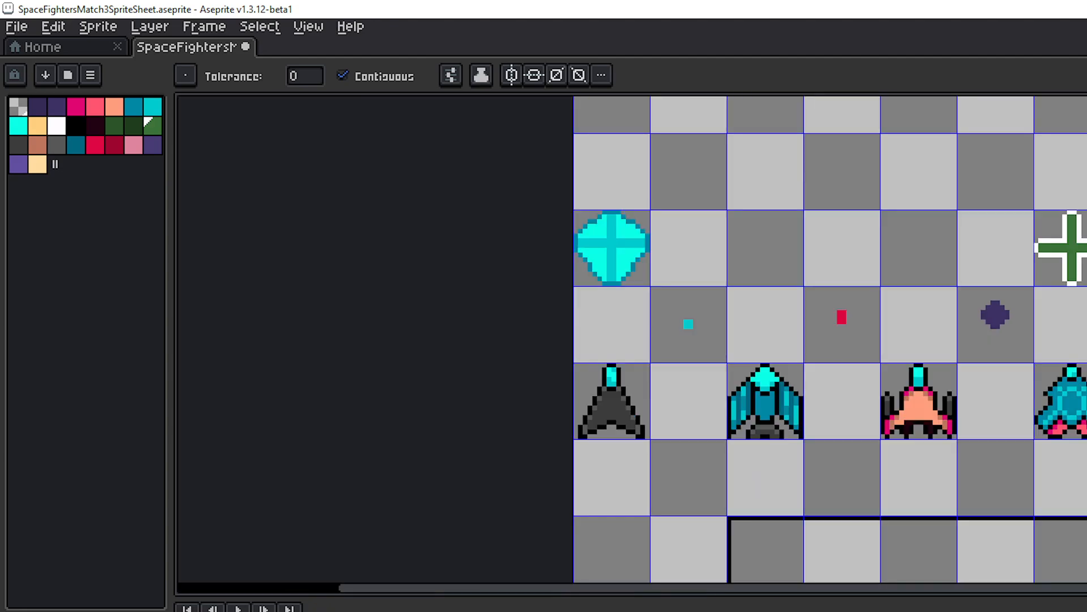
mouse_move(1086, 226)
mouse_down()
mouse_move(1028, 226)
mouse_move(1086, 246)
mouse_move(1086, 211)
mouse_up()
scroll(1048, 217, up, 3)
scroll(1086, 215, up, 2)
scroll(1064, 227, down, 1)
key(m)
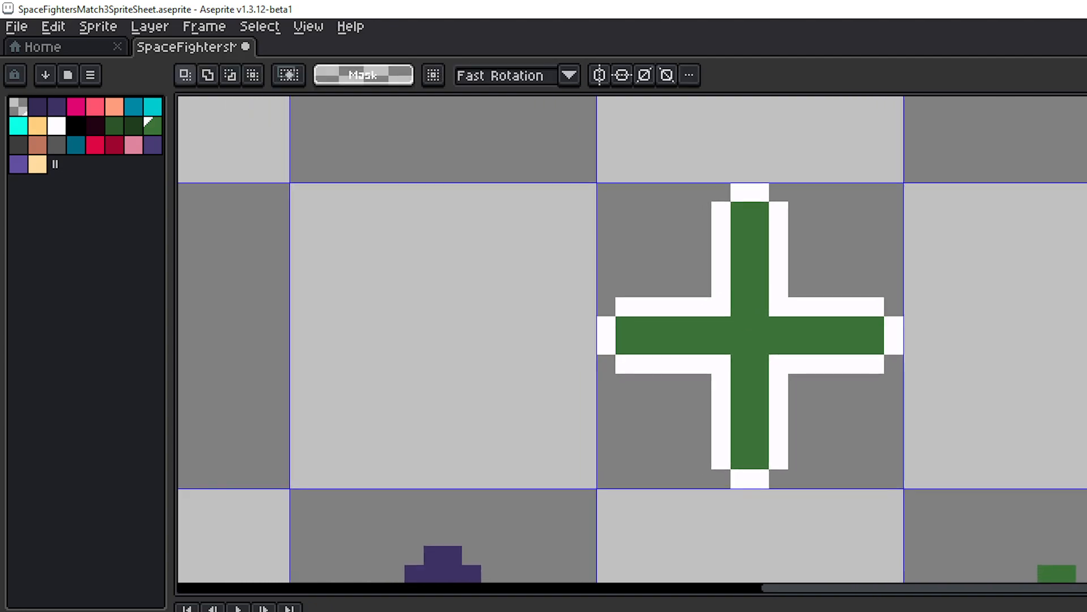
- Shorten the green cross's upper and right arms by two pixels each by moving their ends inward
drag(690, 140, 831, 282)
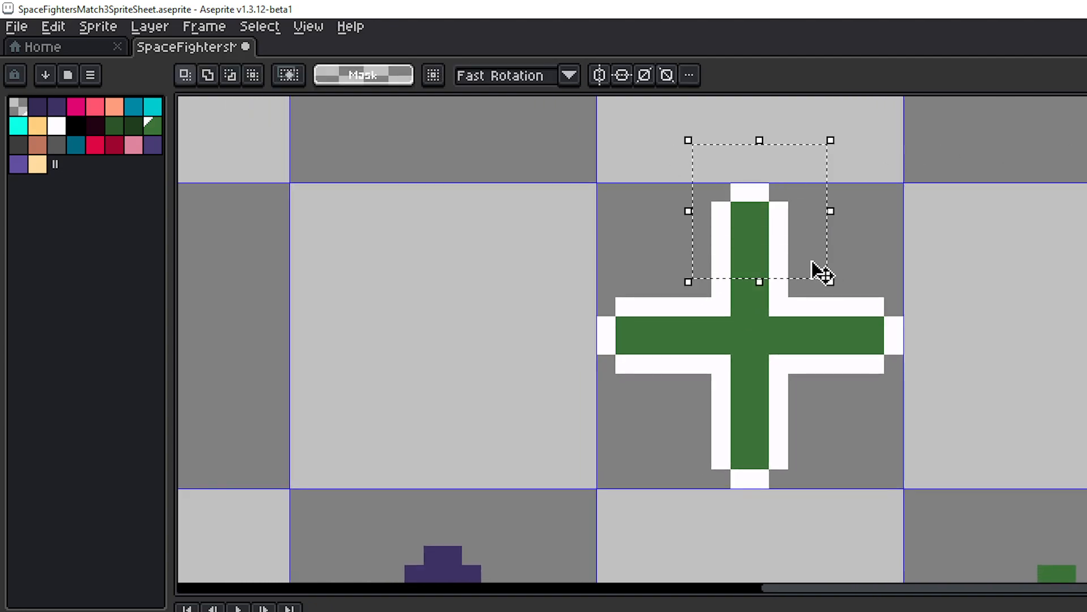
drag(770, 235, 766, 247)
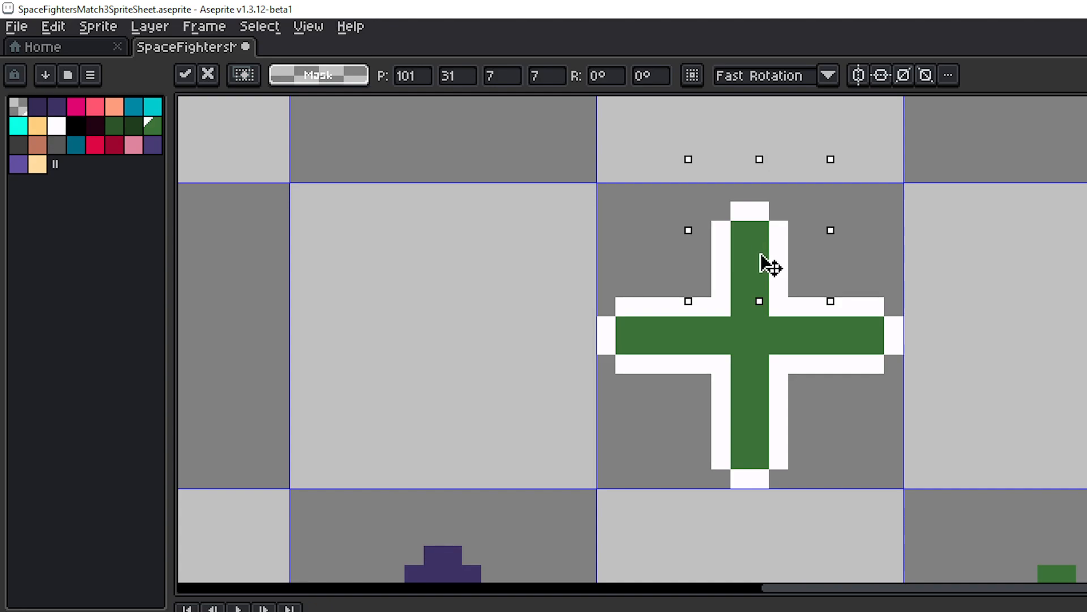
click(951, 247)
mouse_move(664, 172)
mouse_down()
mouse_move(817, 230)
mouse_move(776, 255)
mouse_move(940, 411)
mouse_up()
click(951, 287)
drag(913, 368, 866, 352)
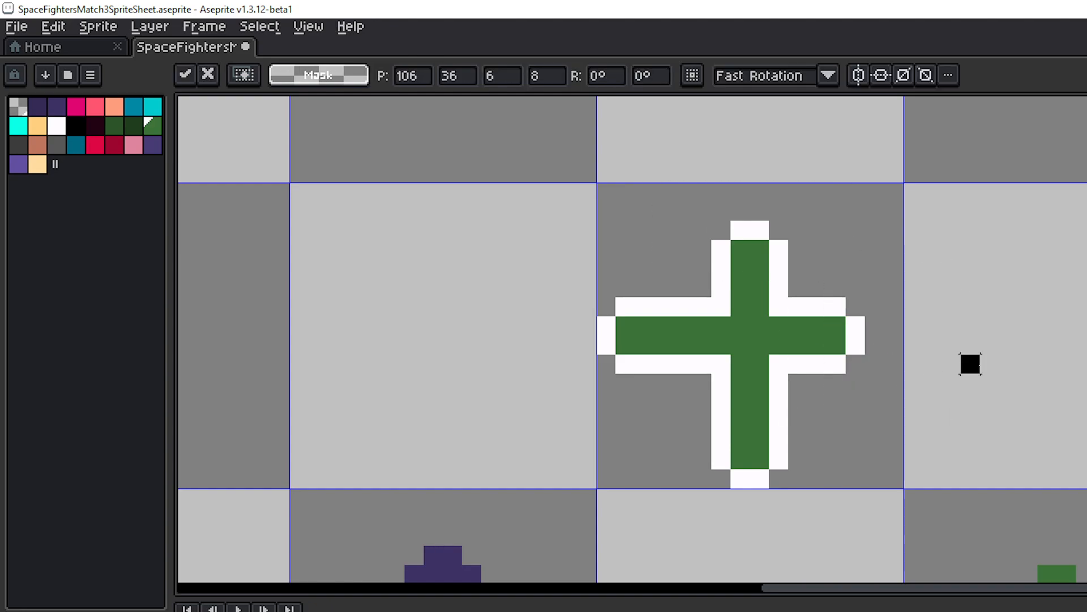
click(970, 363)
- Move the ends of the cross's lower and left arms two pixels inward to match the shortened arms
drag(668, 427, 869, 510)
drag(772, 468, 780, 432)
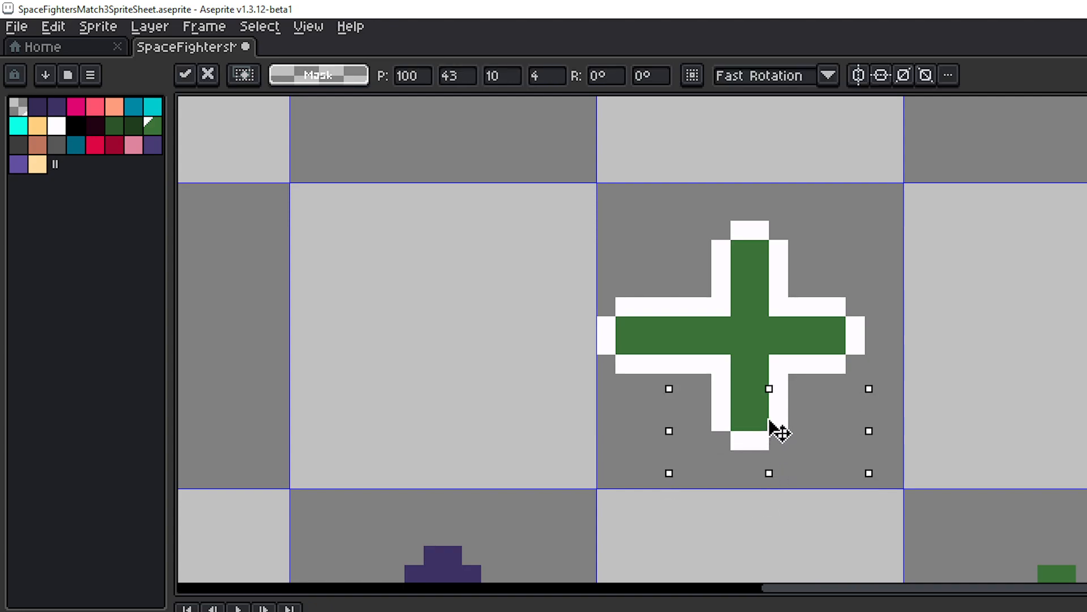
click(965, 420)
mouse_move(538, 258)
mouse_down()
mouse_move(654, 374)
mouse_move(674, 413)
mouse_up()
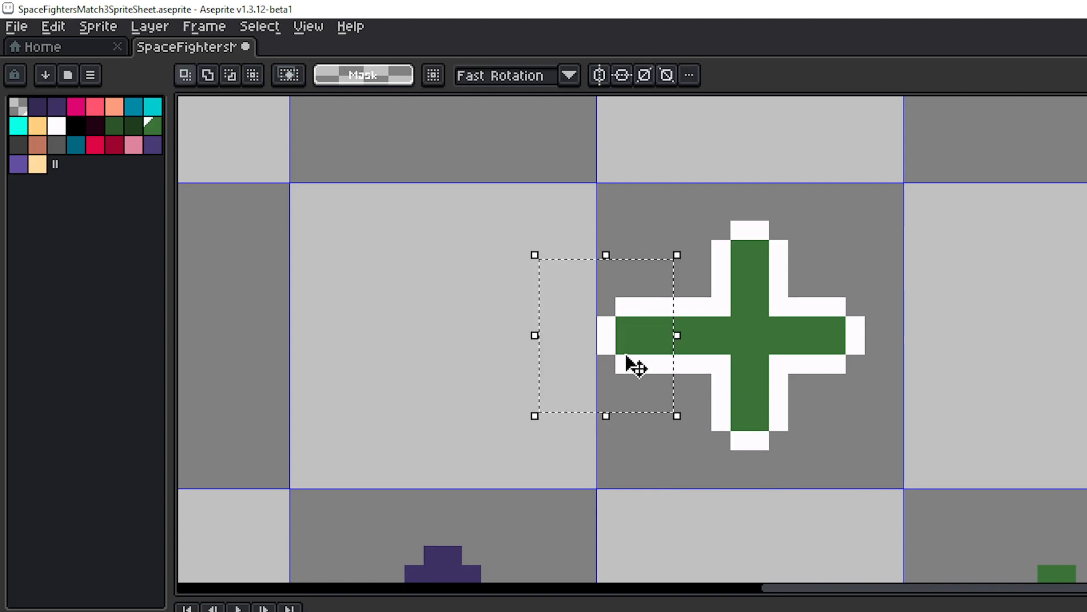
drag(626, 355, 686, 371)
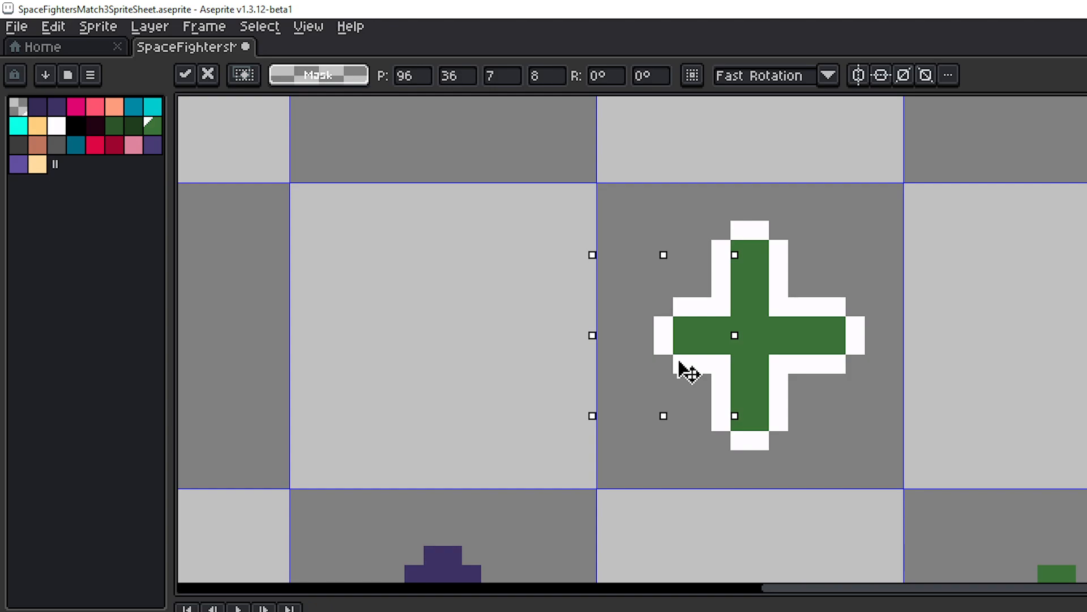
key(Escape)
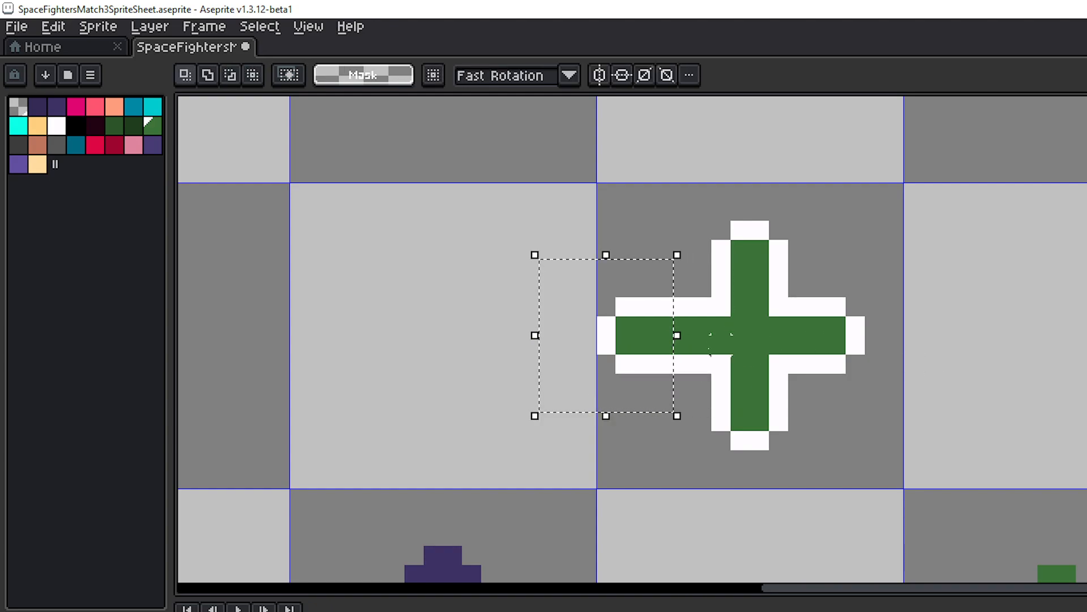
drag(663, 352, 689, 350)
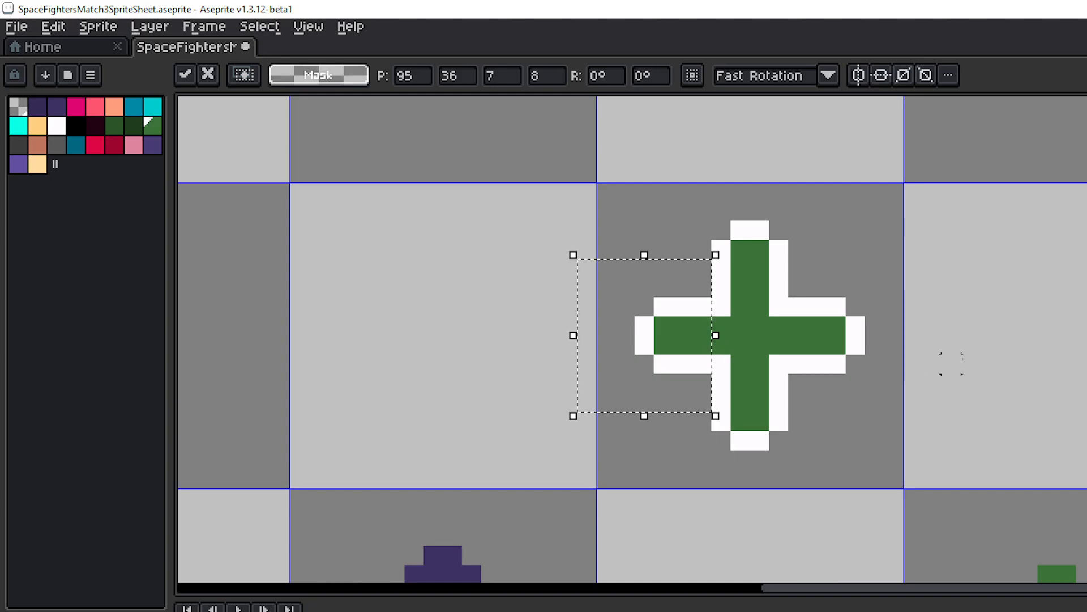
click(1007, 364)
- Check the cross's centring in its cell against the vertical and horizontal symmetry axes, and switch both axes off again
scroll(984, 353, down, 3)
drag(984, 352, 876, 326)
scroll(865, 335, down, 2)
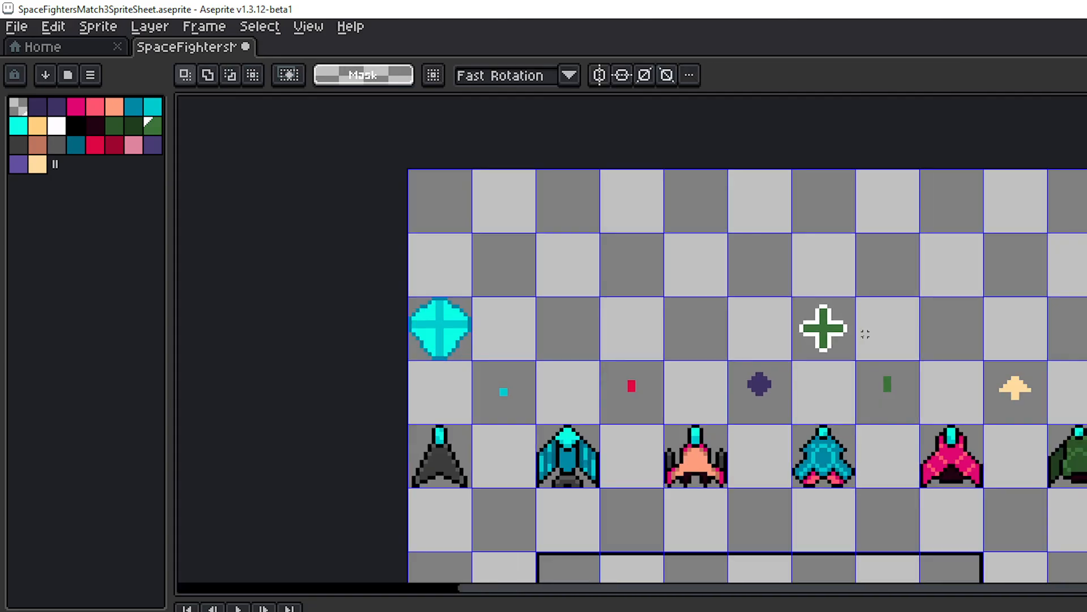
scroll(864, 345, up, 3)
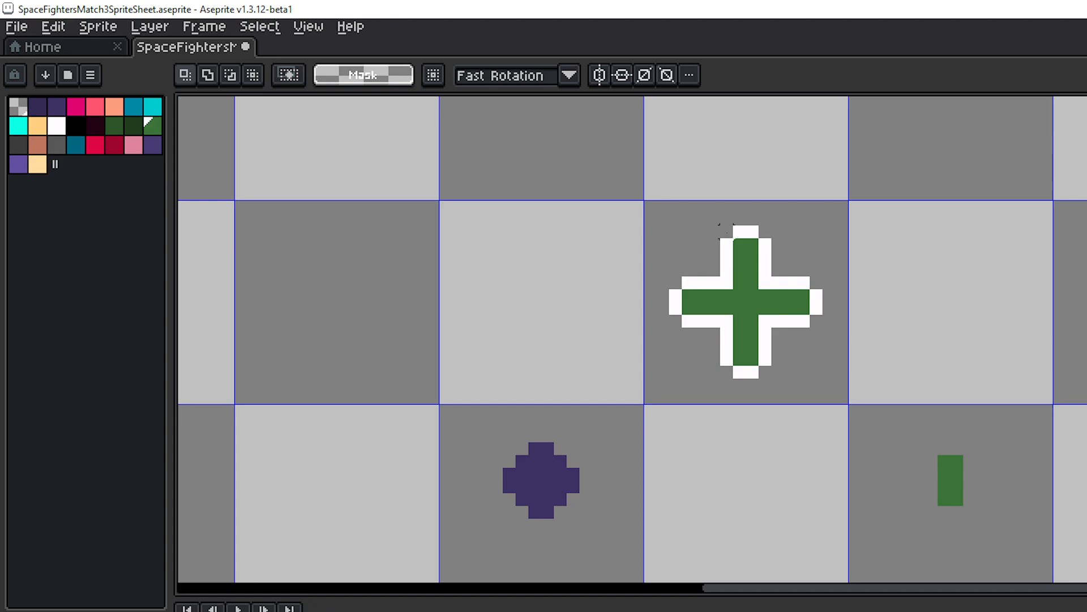
click(600, 76)
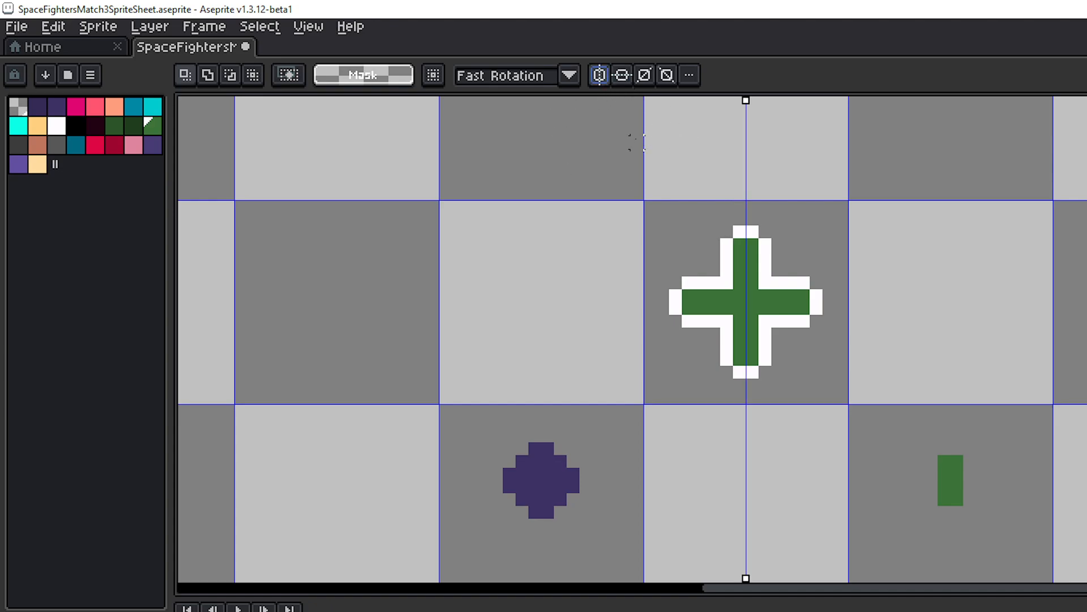
click(622, 75)
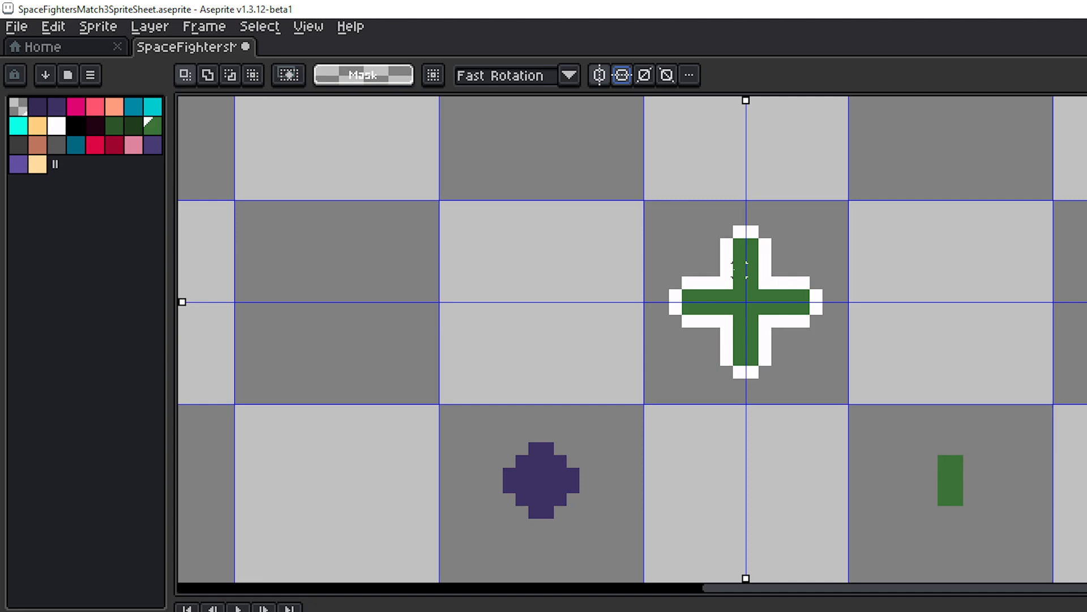
scroll(737, 270, up, 2)
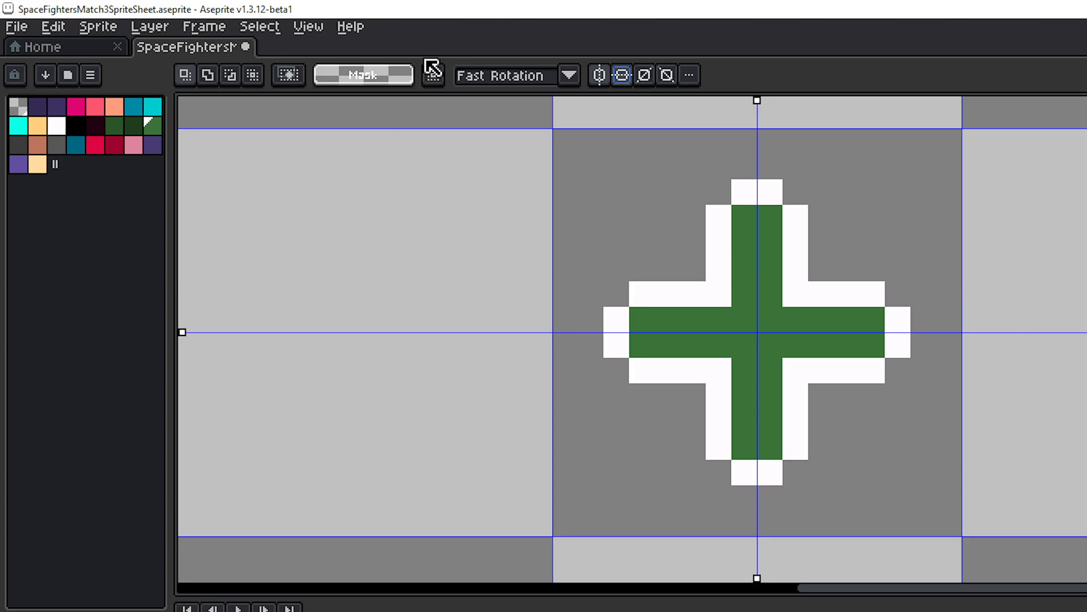
click(599, 75)
click(622, 75)
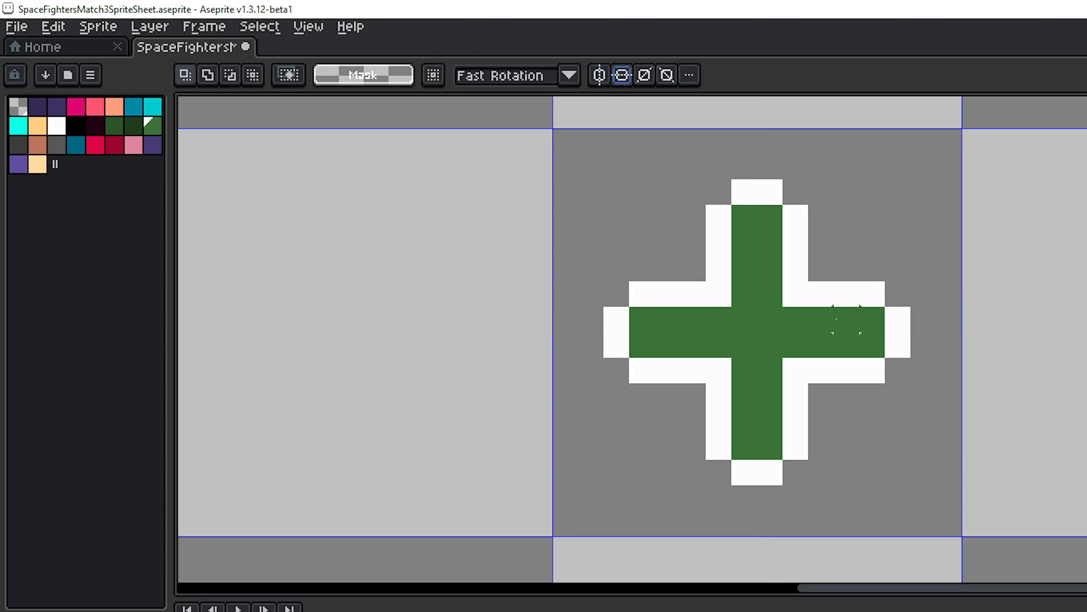
- Shade the inner tips of the cross's lower and left arms with a two-pixel strip of the darkest green
scroll(836, 319, down, 4)
drag(819, 310, 1020, 279)
drag(766, 231, 604, 198)
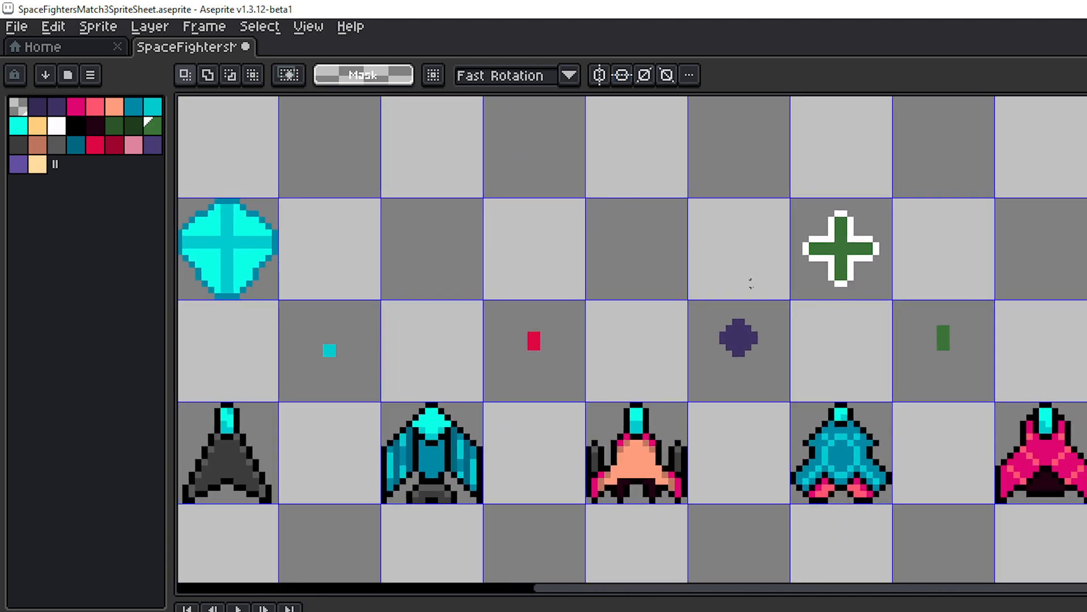
drag(743, 272, 850, 272)
scroll(889, 291, up, 2)
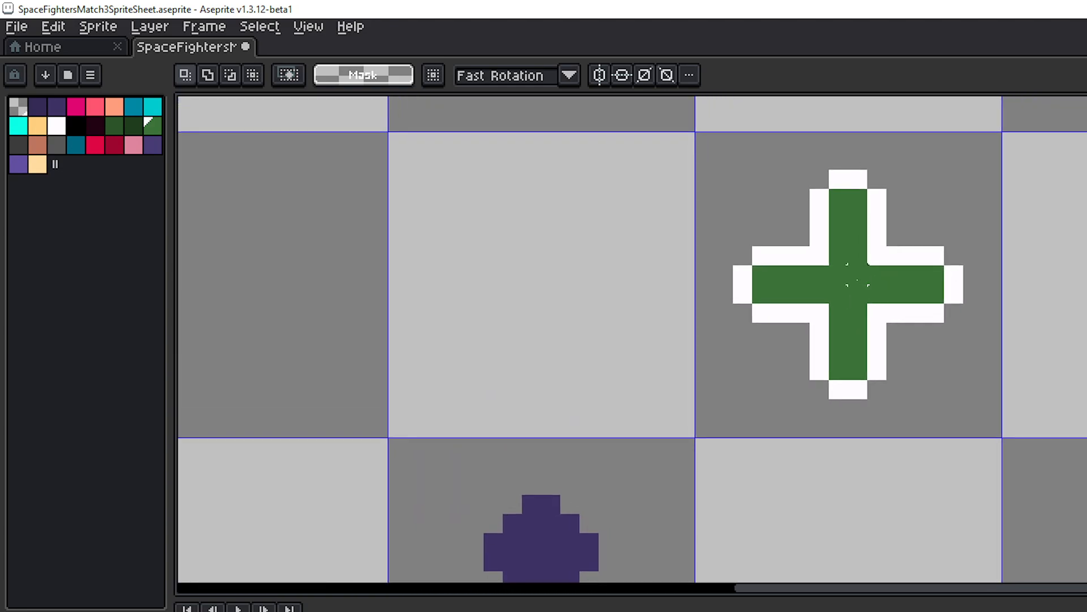
click(119, 128)
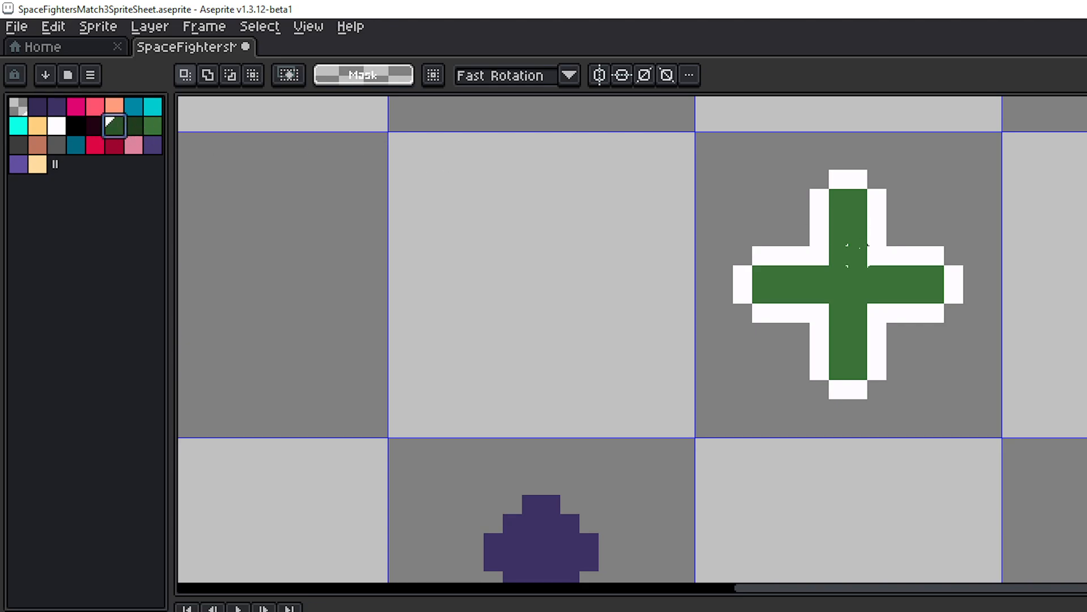
click(136, 128)
key(b)
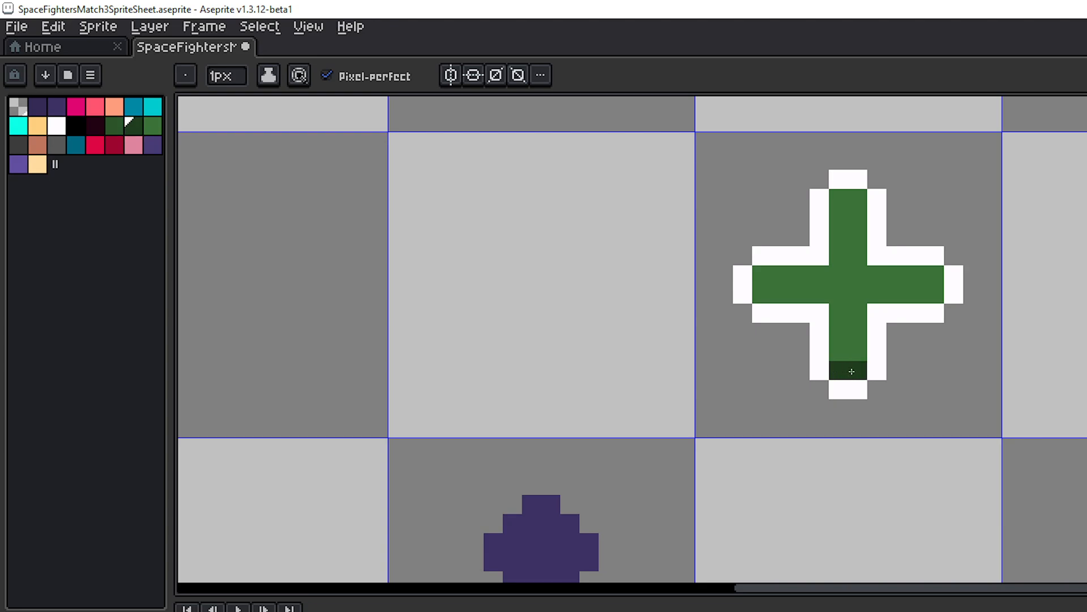
drag(566, 323, 895, 334)
drag(643, 315, 347, 311)
scroll(350, 301, down, 1)
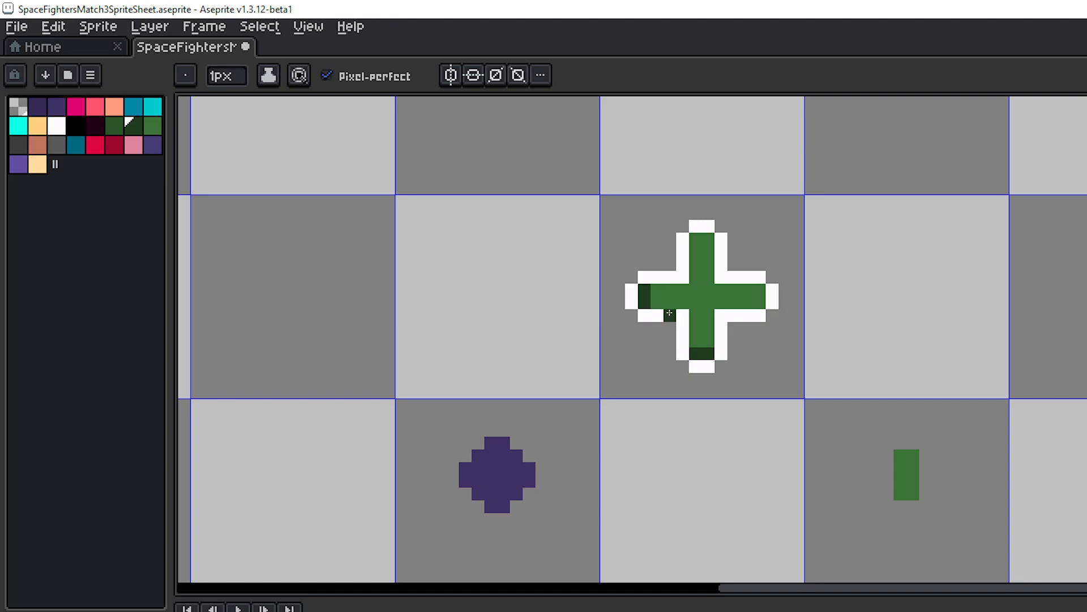
- Examine the shaded cross alongside the shield, projectile and ship sprites across the sheet
click(59, 128)
scroll(632, 318, up, 1)
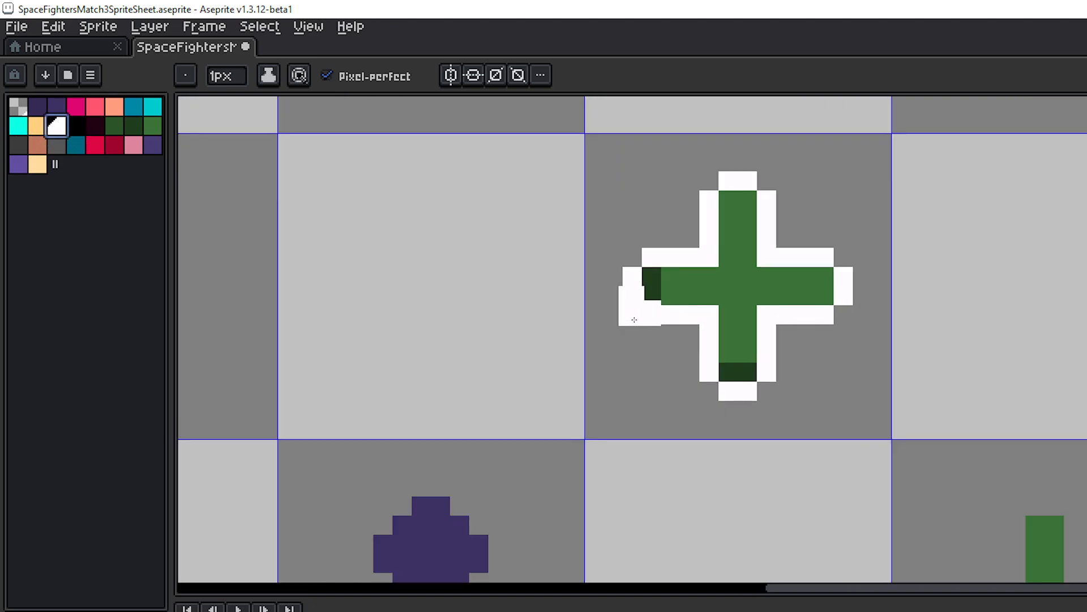
scroll(635, 319, up, 1)
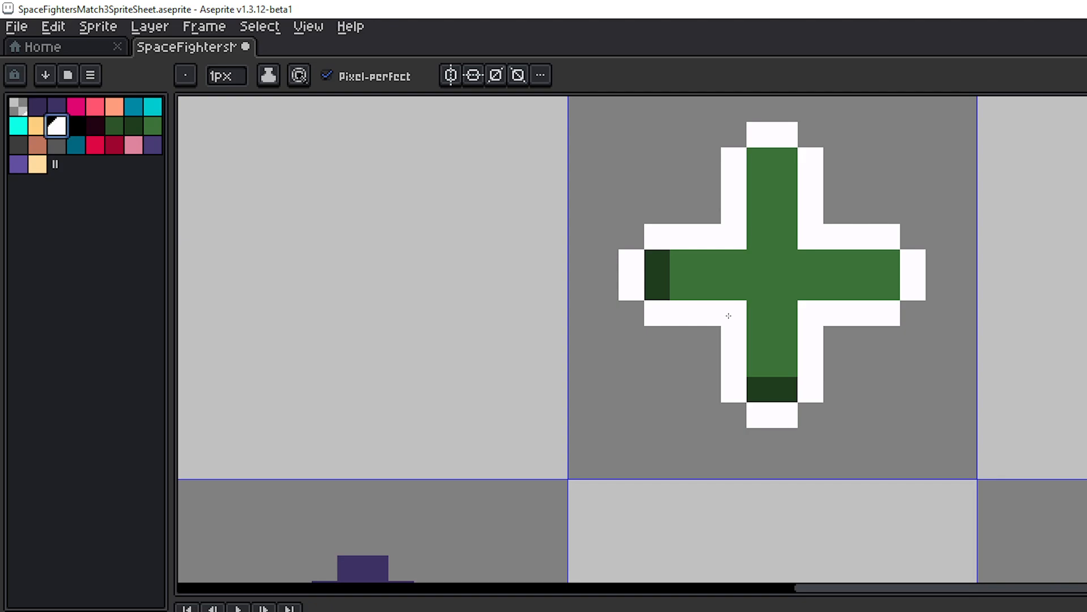
scroll(729, 315, down, 2)
scroll(850, 317, down, 1)
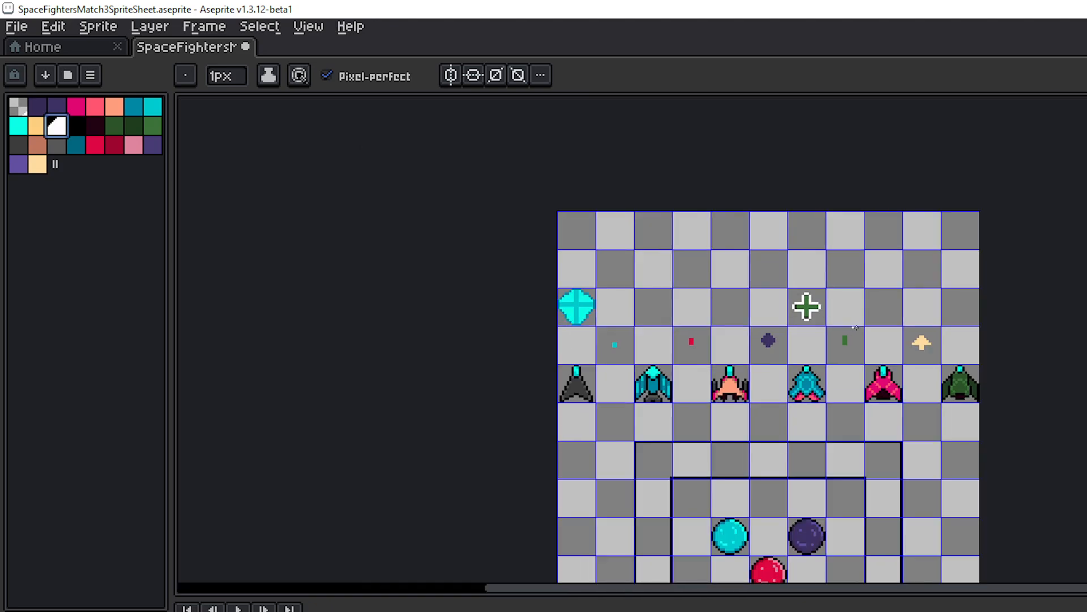
scroll(828, 331, up, 2)
key(v)
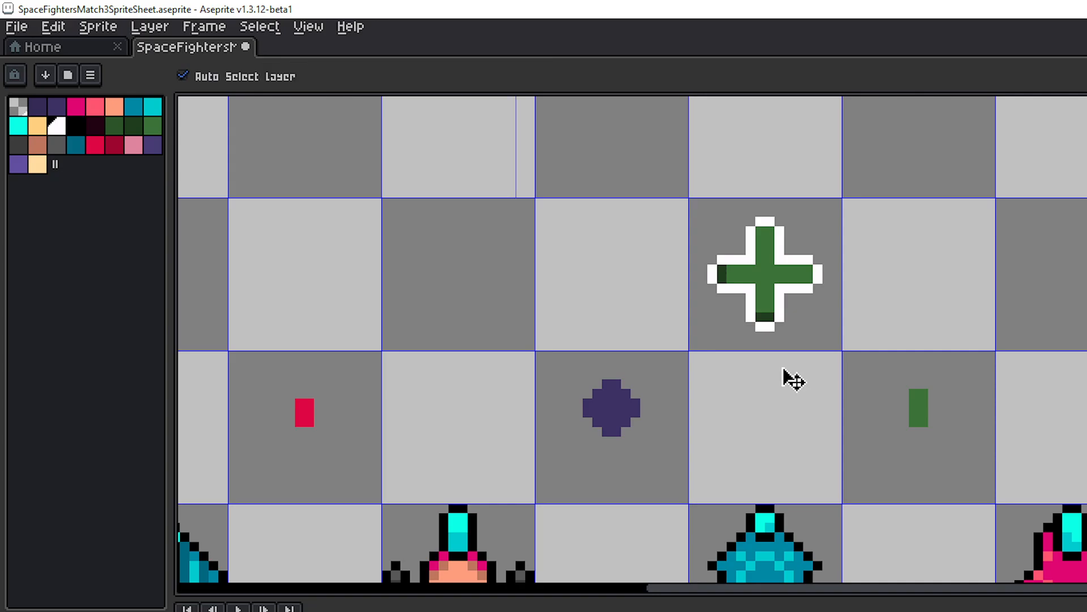
scroll(794, 380, down, 2)
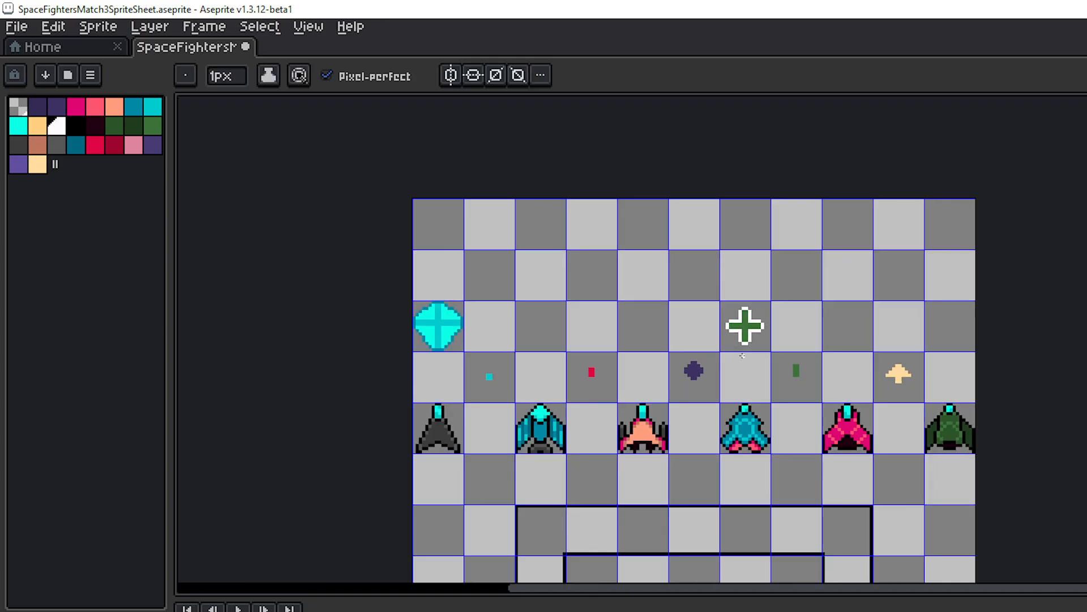
drag(792, 358, 713, 401)
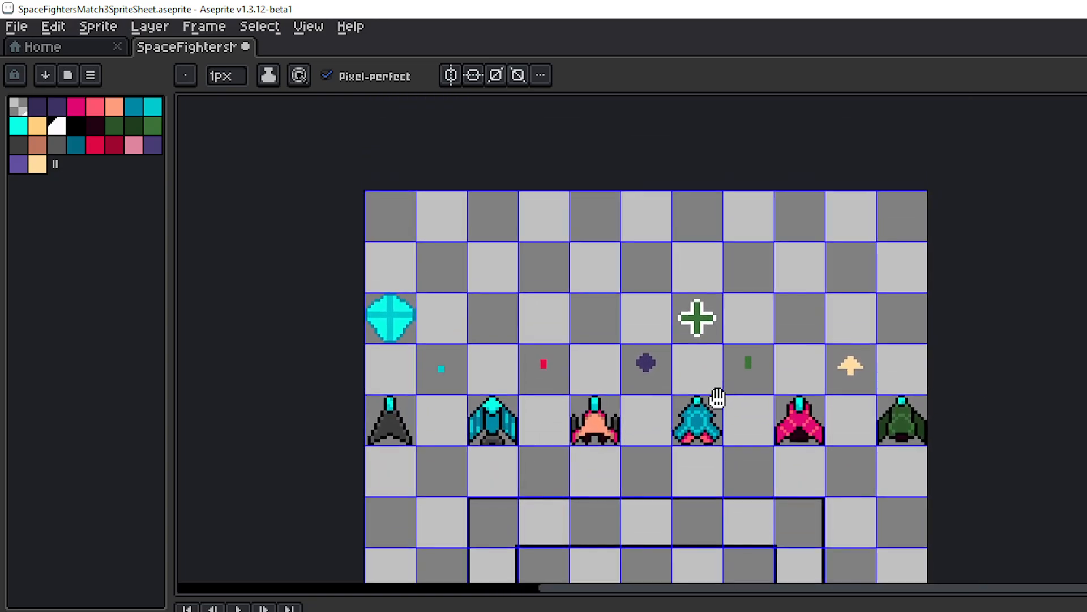
scroll(600, 368, up, 1)
drag(644, 365, 592, 330)
drag(867, 349, 784, 341)
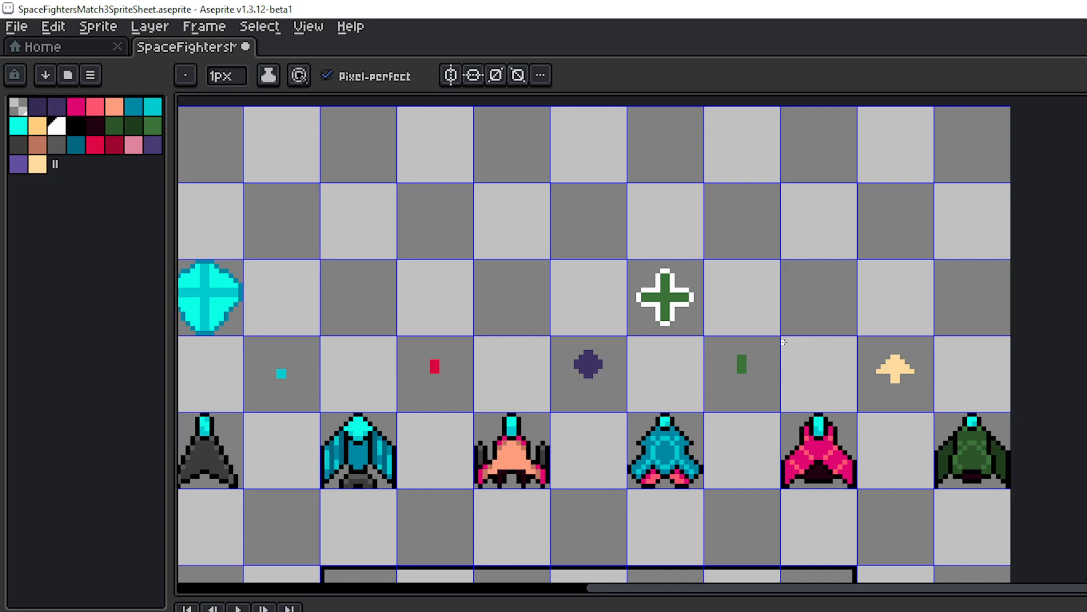
drag(653, 312, 852, 304)
drag(672, 287, 753, 258)
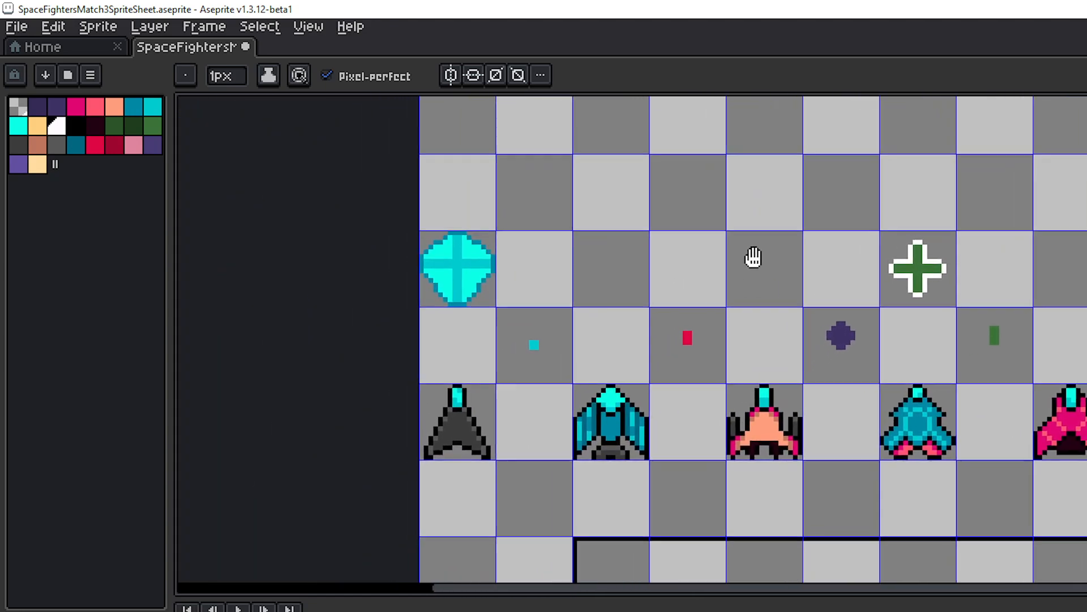
scroll(754, 297, up, 1)
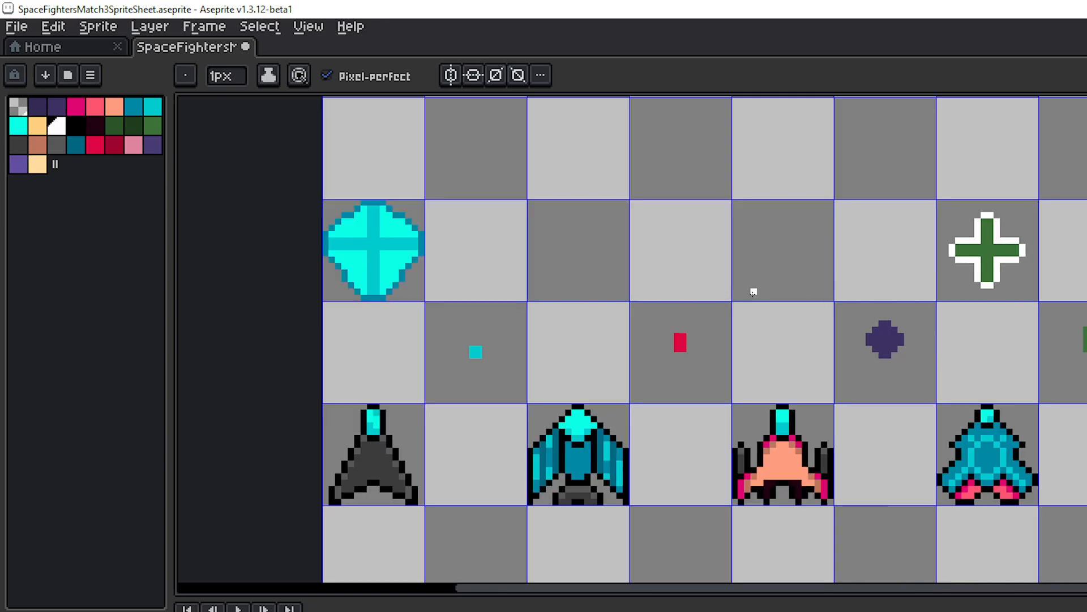
drag(840, 267, 861, 236)
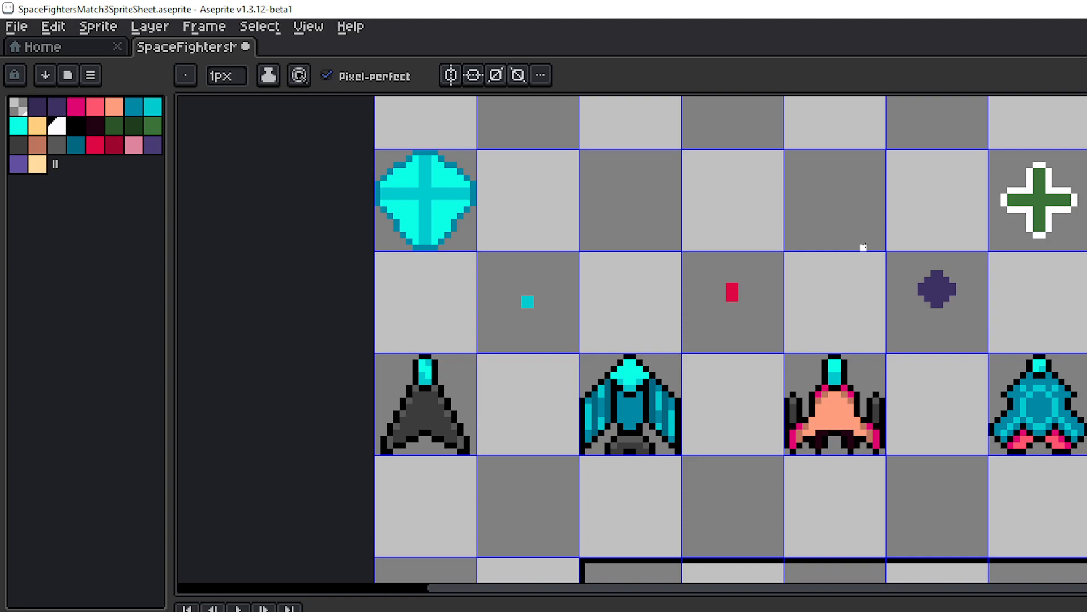
drag(918, 241, 584, 293)
drag(997, 275, 937, 280)
drag(469, 269, 728, 267)
drag(617, 277, 715, 299)
scroll(648, 292, up, 1)
drag(648, 293, 721, 315)
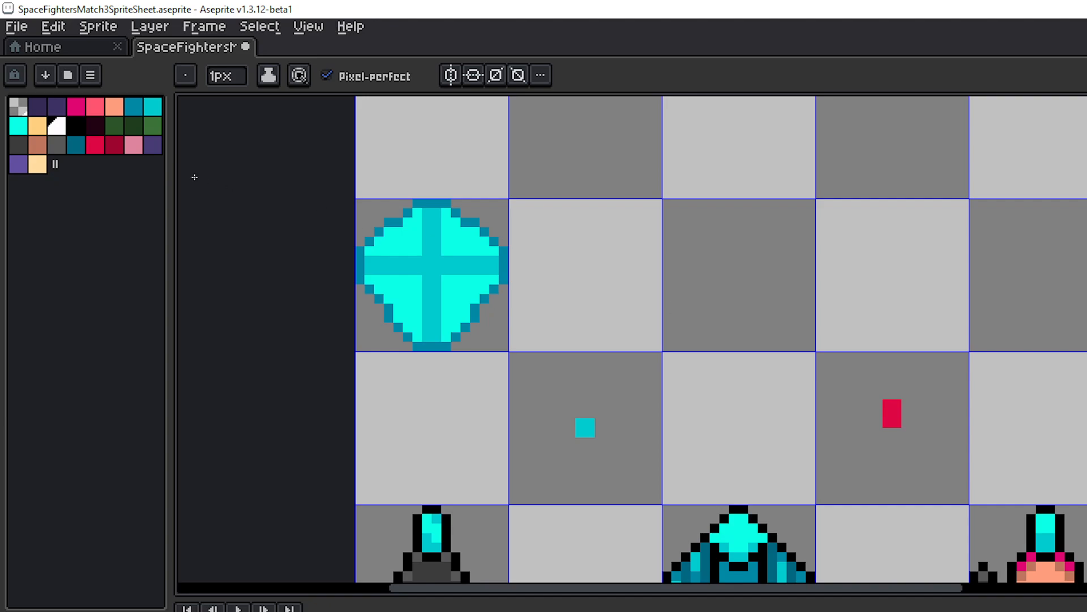
- Choose bright red and centre a vertical mirror symmetry axis on the empty cell two columns right of the cyan shield
click(98, 146)
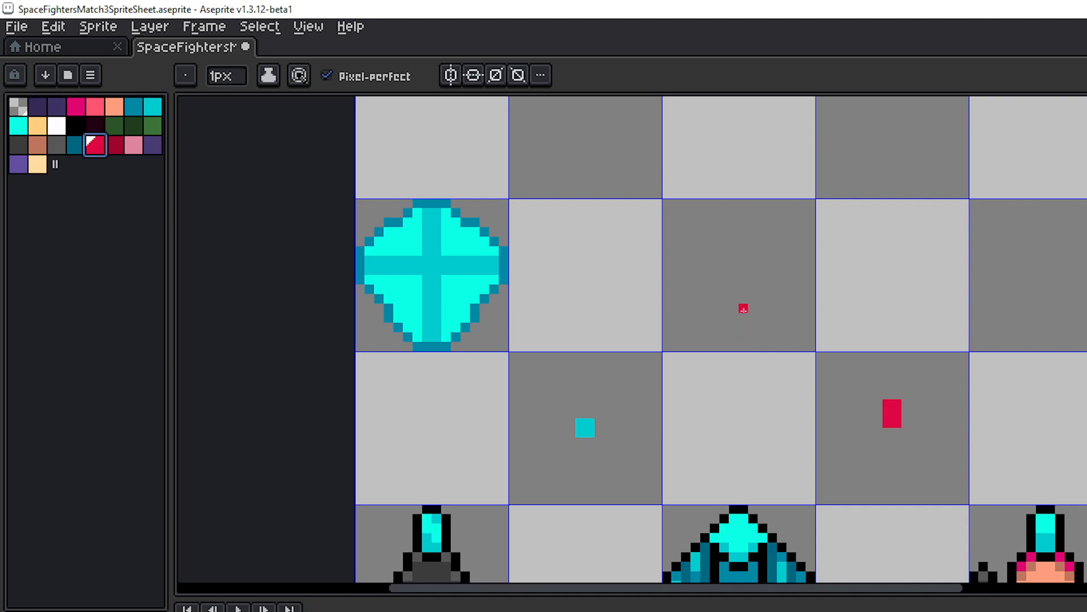
drag(744, 308, 758, 330)
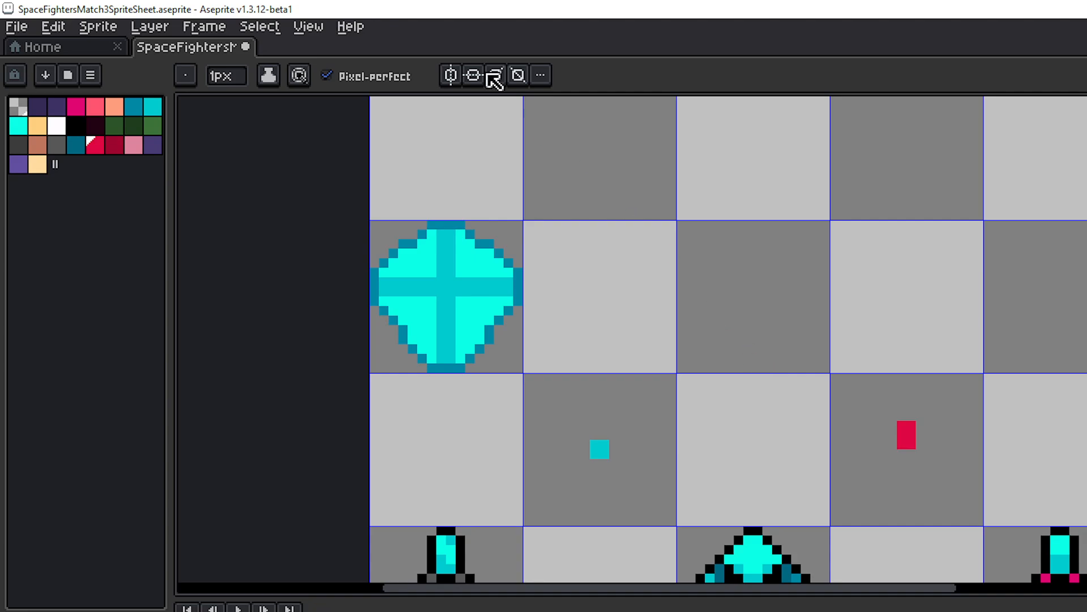
click(451, 75)
click(451, 74)
drag(934, 100, 749, 128)
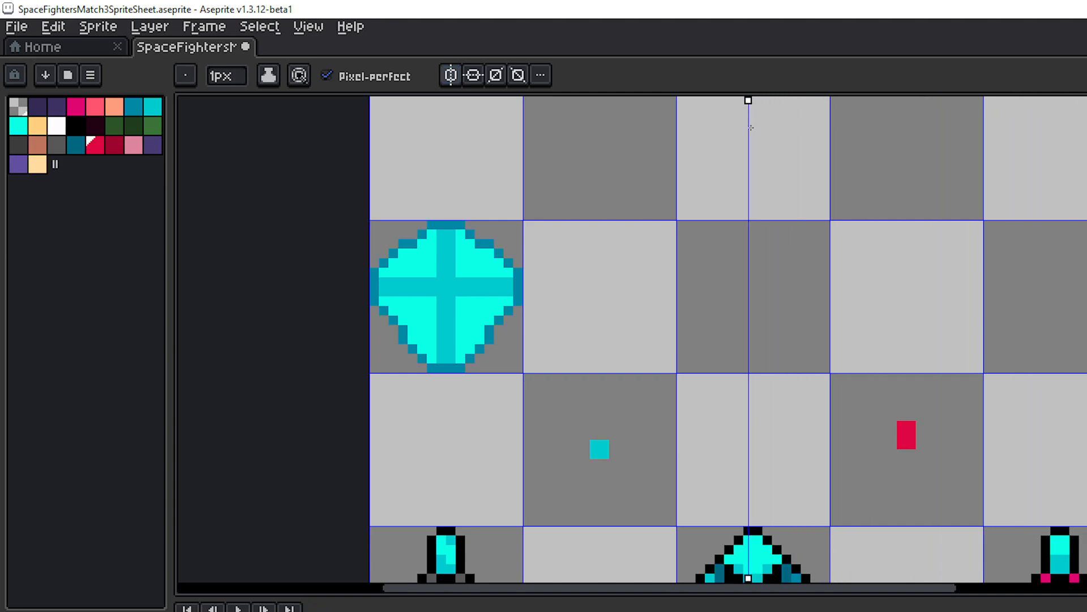
- Paint a two-pixel-wide red base at the cell's lower edge, then try long mirrored side strokes above it and undo them
scroll(748, 335, up, 1)
click(763, 367)
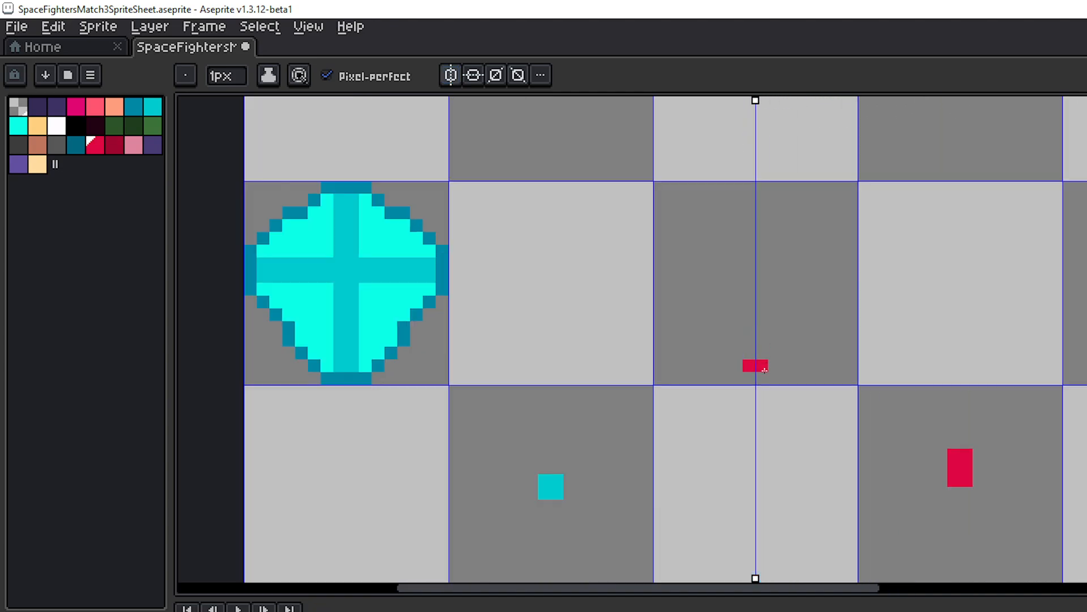
click(762, 378)
drag(775, 354, 775, 273)
key(v)
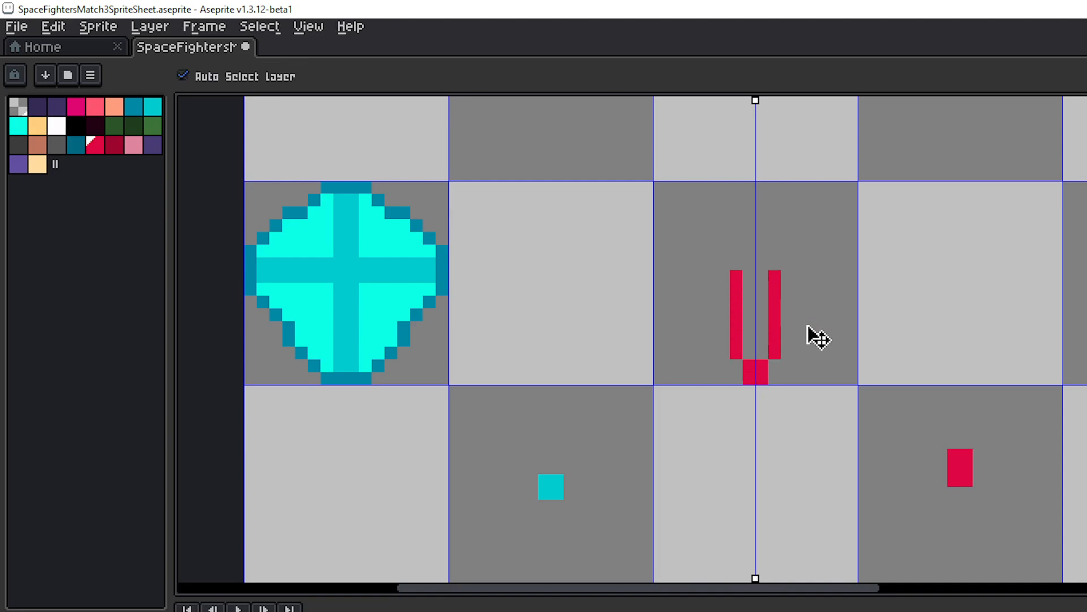
key(ctrl+z)
- Draw a cell-high red beam as a two-pixel-wide stem with three evenly spaced nodes, each four pixels wide and three pixels tall
key(b)
mouse_move(763, 354)
mouse_down()
mouse_move(761, 191)
mouse_move(774, 226)
mouse_up()
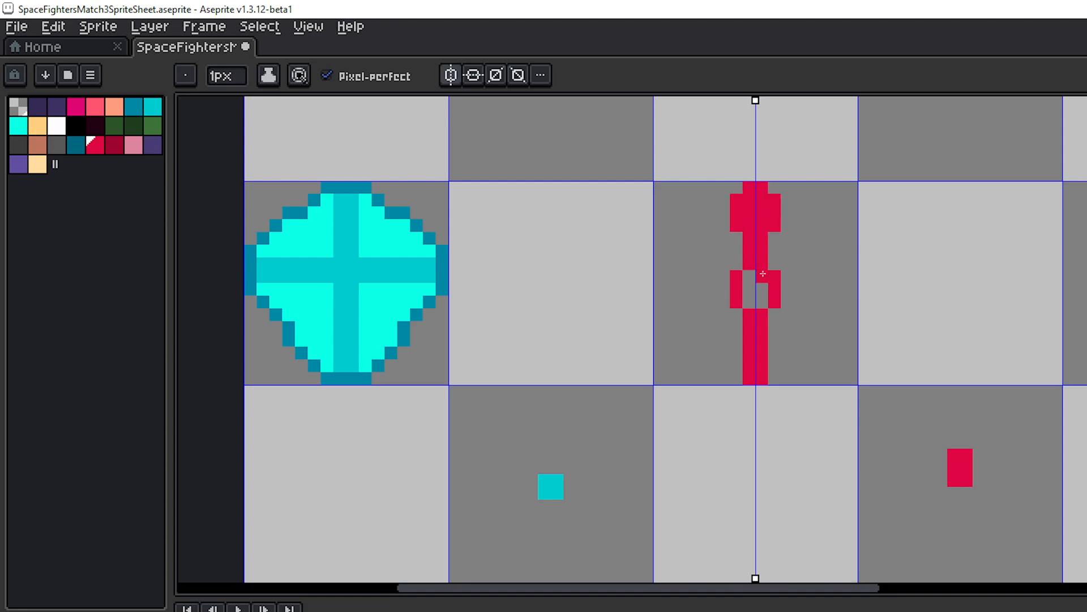
drag(763, 273, 764, 305)
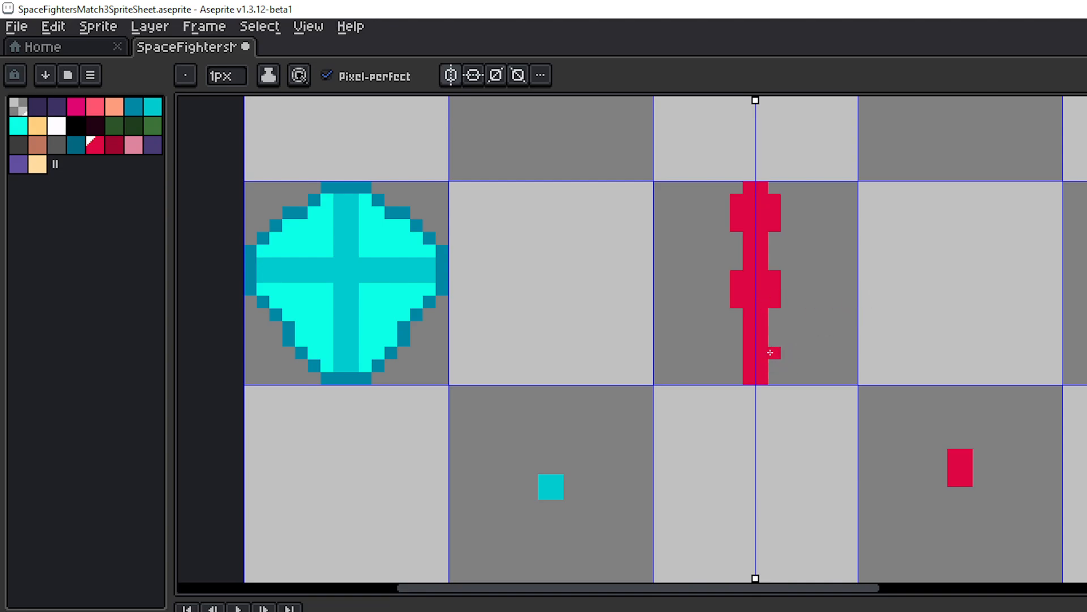
drag(773, 354, 773, 381)
drag(872, 312, 788, 274)
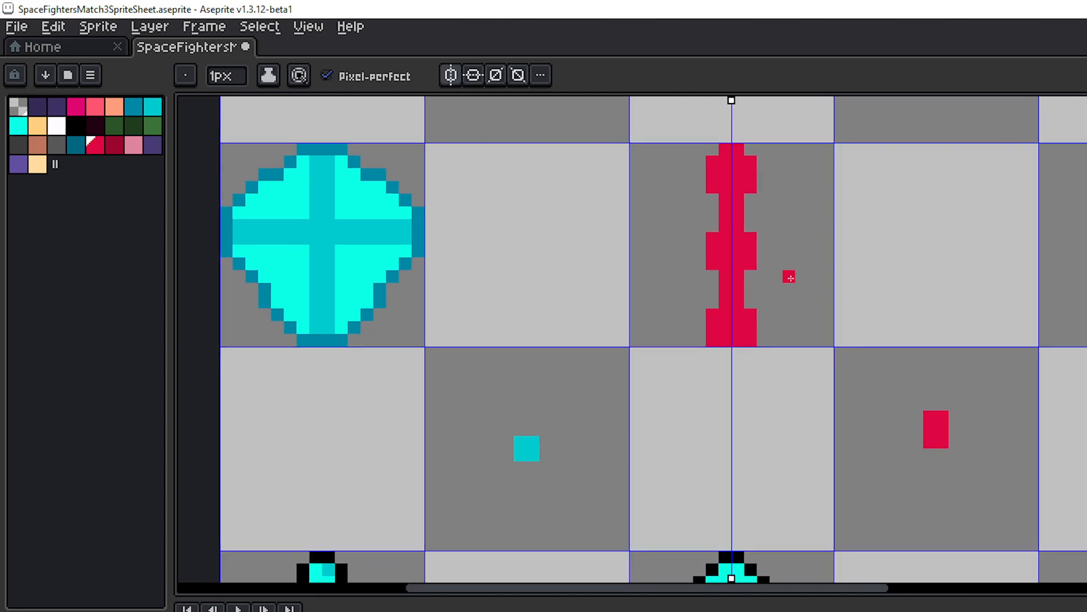
- Switch off vertical mirror symmetry and check the red beam beside the neighbouring sprites
scroll(819, 289, down, 3)
scroll(819, 289, up, 1)
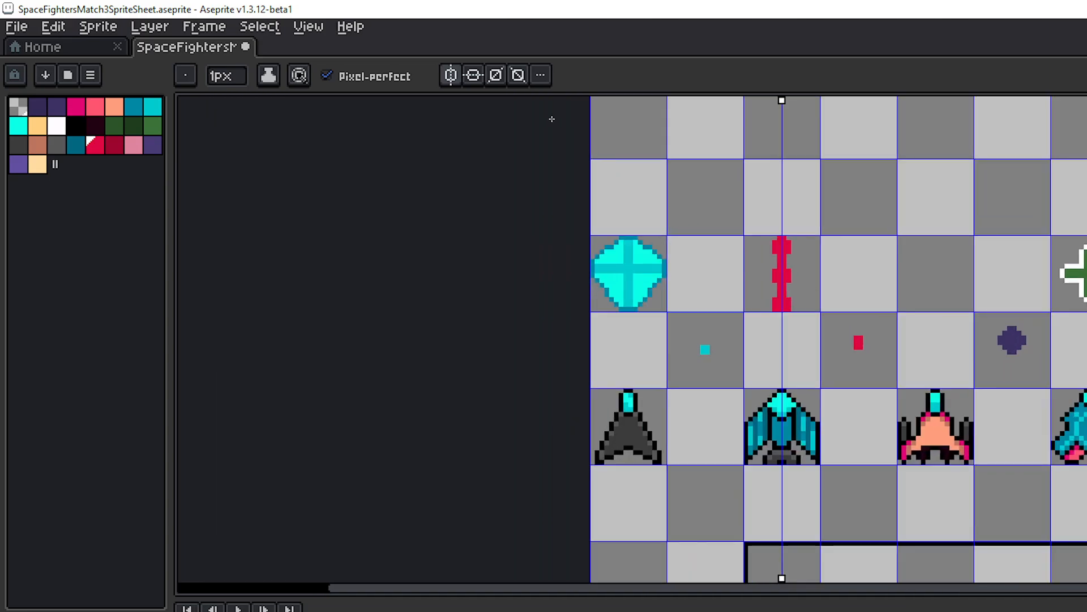
click(451, 76)
scroll(864, 260, up, 1)
drag(864, 260, 897, 288)
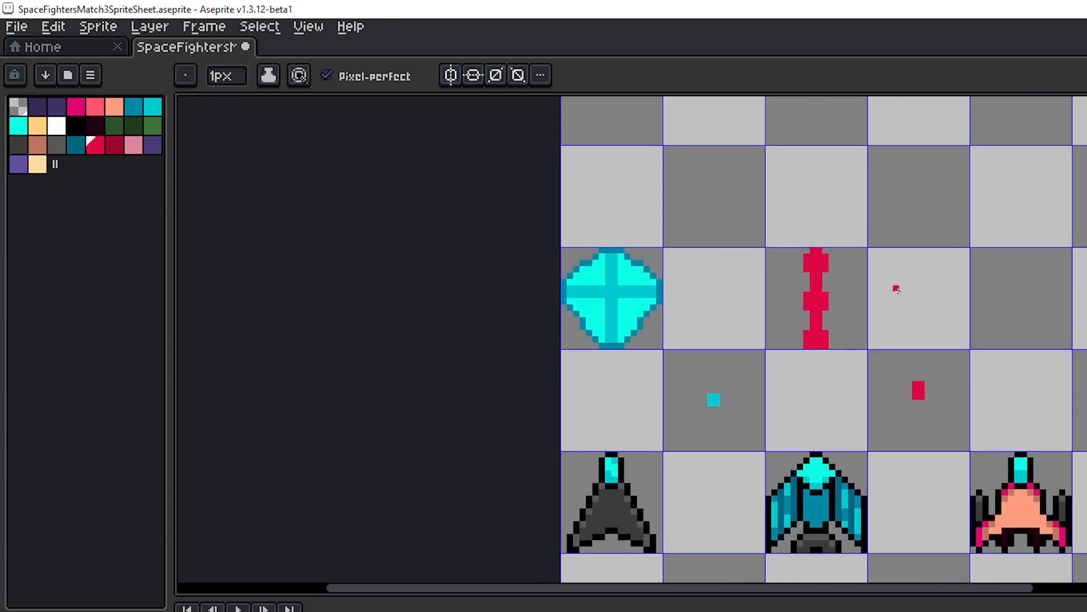
drag(973, 237, 967, 291)
- Copy the red beam's 16×16 cell into the cell directly above it to try how it tiles
key(m)
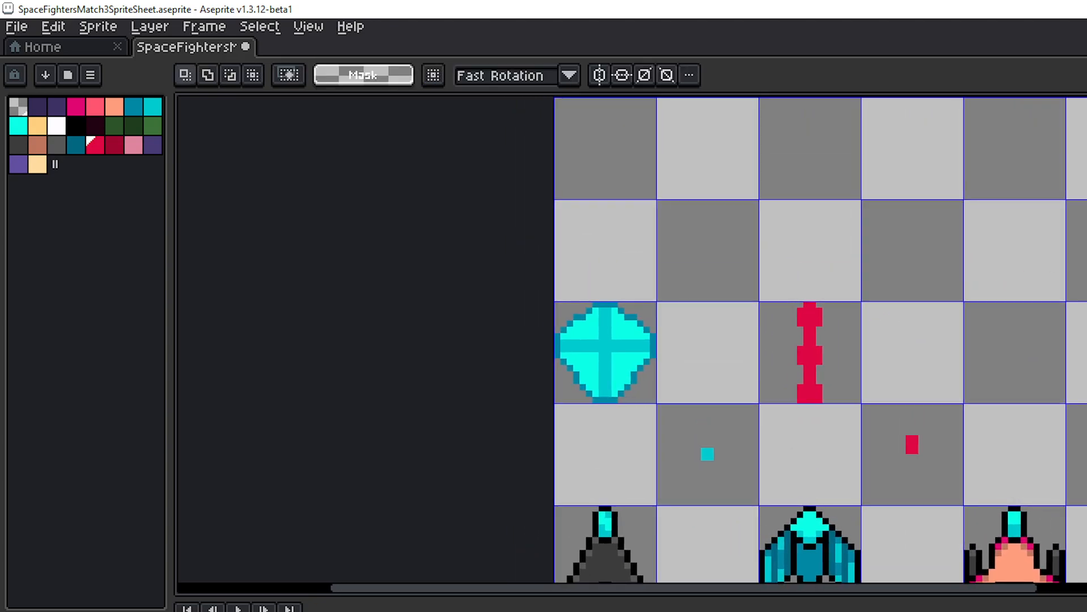
drag(794, 368, 820, 260)
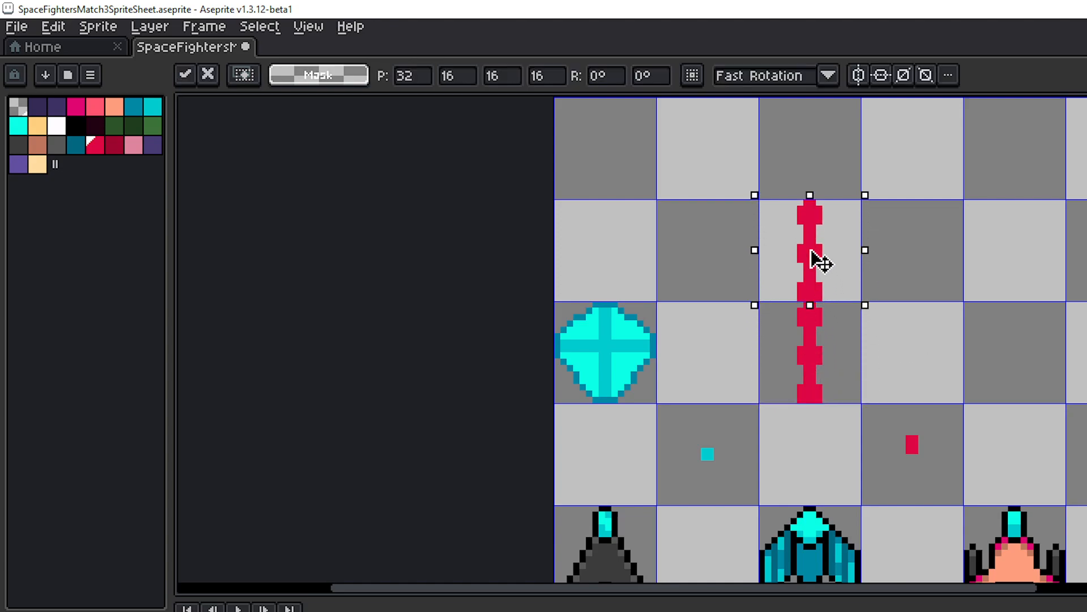
click(959, 266)
scroll(1008, 335, down, 1)
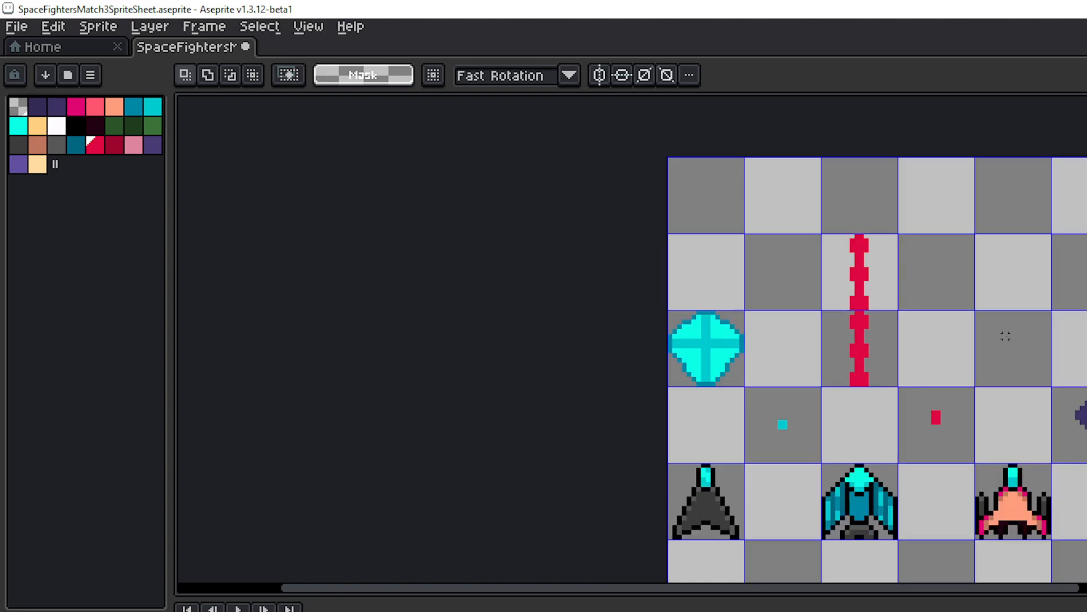
drag(1005, 335, 941, 298)
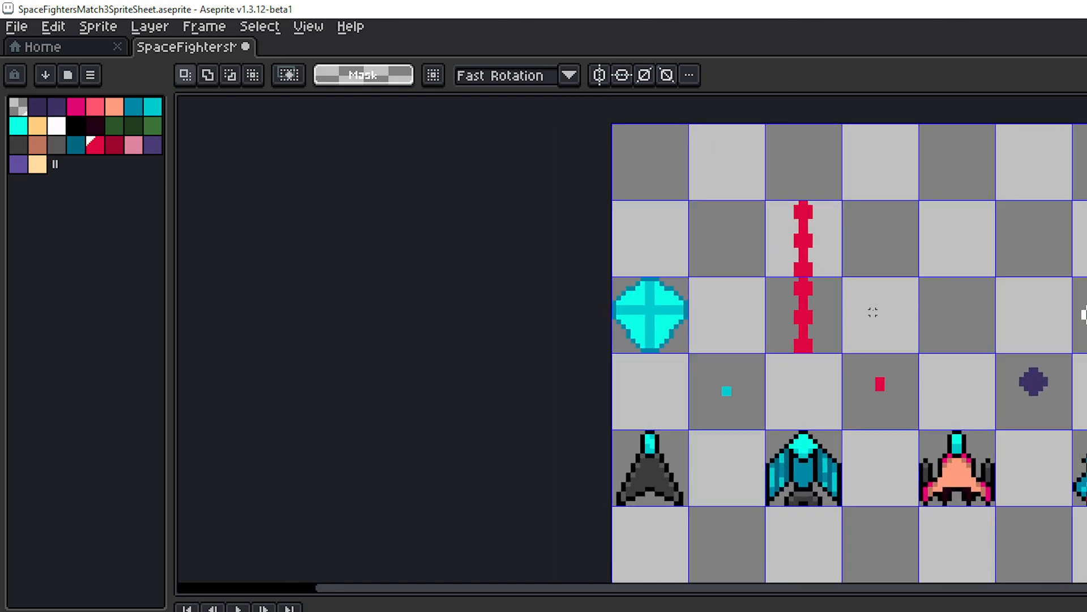
- Stack another copy of the beam in the sheet's top-row cell and examine the three-cell beam
scroll(872, 312, up, 1)
drag(840, 232, 867, 316)
double_click(829, 284)
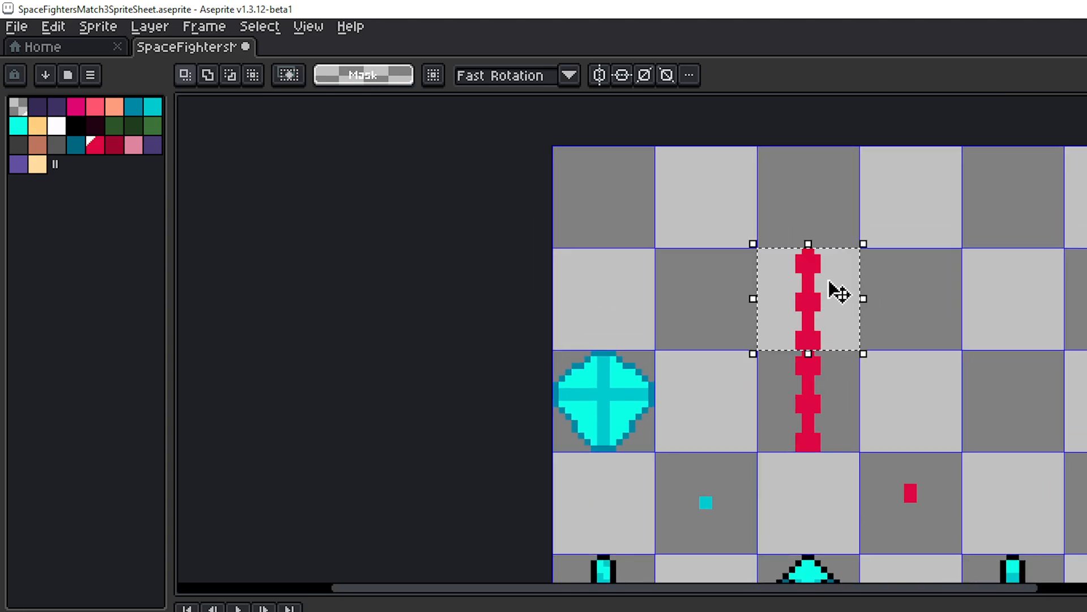
drag(902, 236, 939, 298)
drag(858, 351, 853, 233)
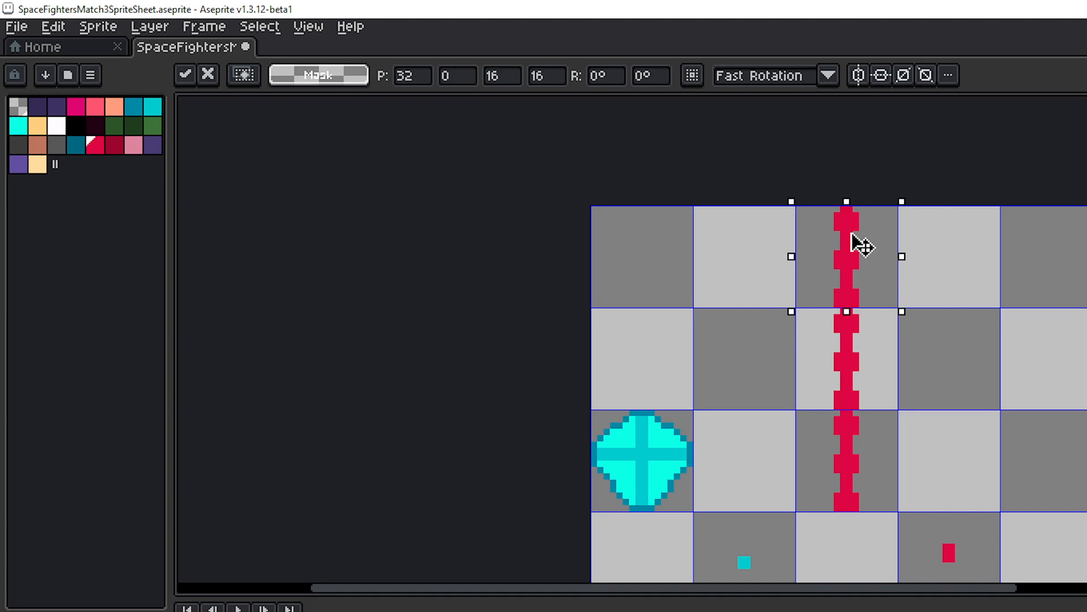
click(1007, 296)
scroll(1014, 329, down, 3)
drag(1023, 356, 959, 298)
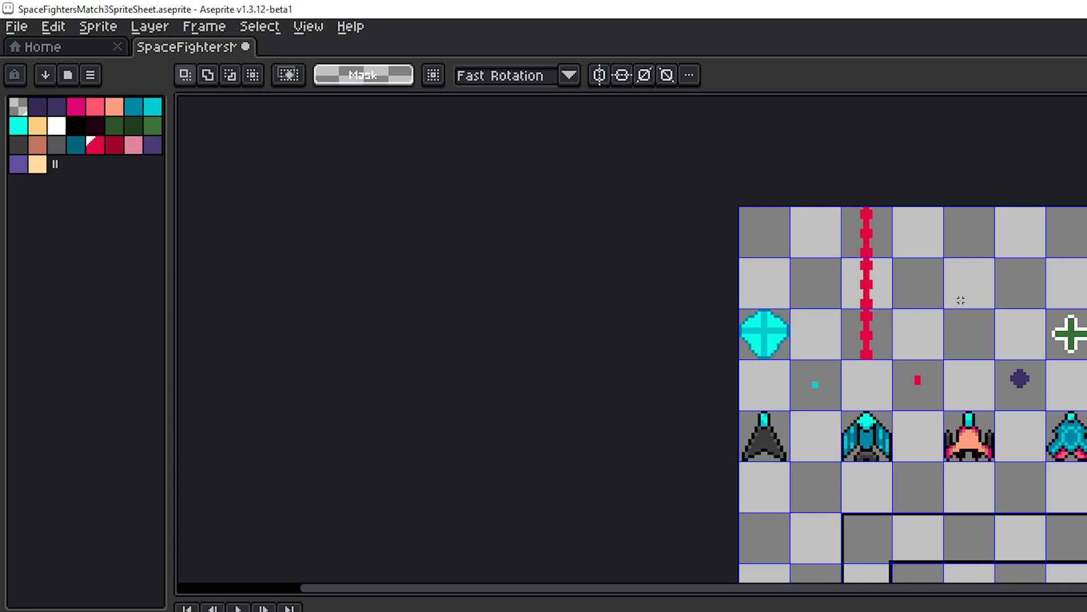
scroll(886, 264, up, 3)
- Remove both stacked copies of the unshaded beam, keeping only the original
double_click(884, 259)
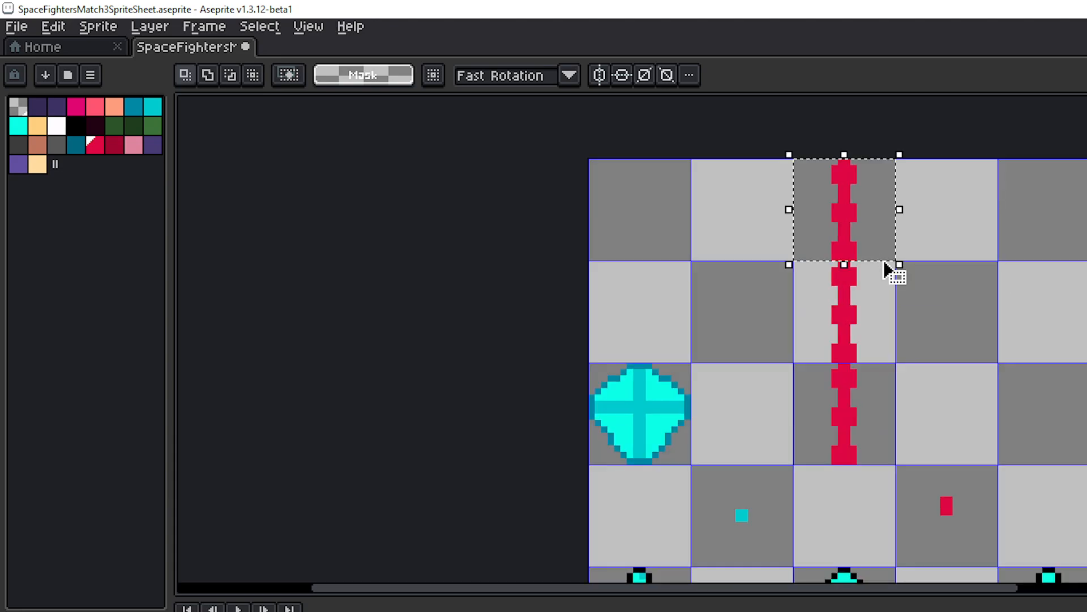
key(Delete)
key(ctrl+z)
key(ctrl+z)
key(ctrl+z)
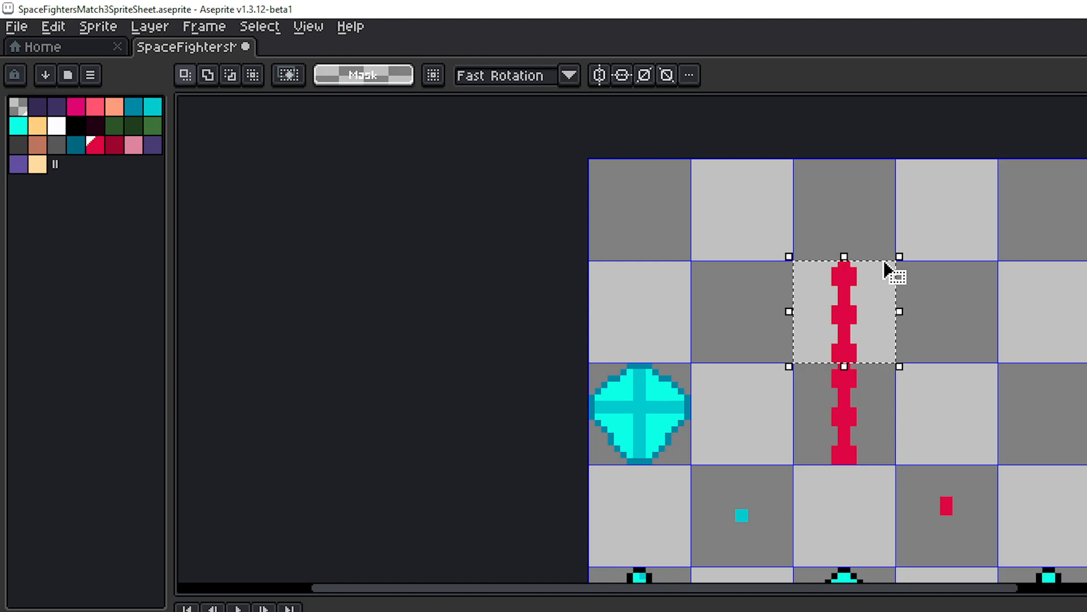
drag(946, 367, 902, 266)
scroll(843, 367, up, 4)
scroll(901, 304, down, 2)
scroll(879, 318, down, 2)
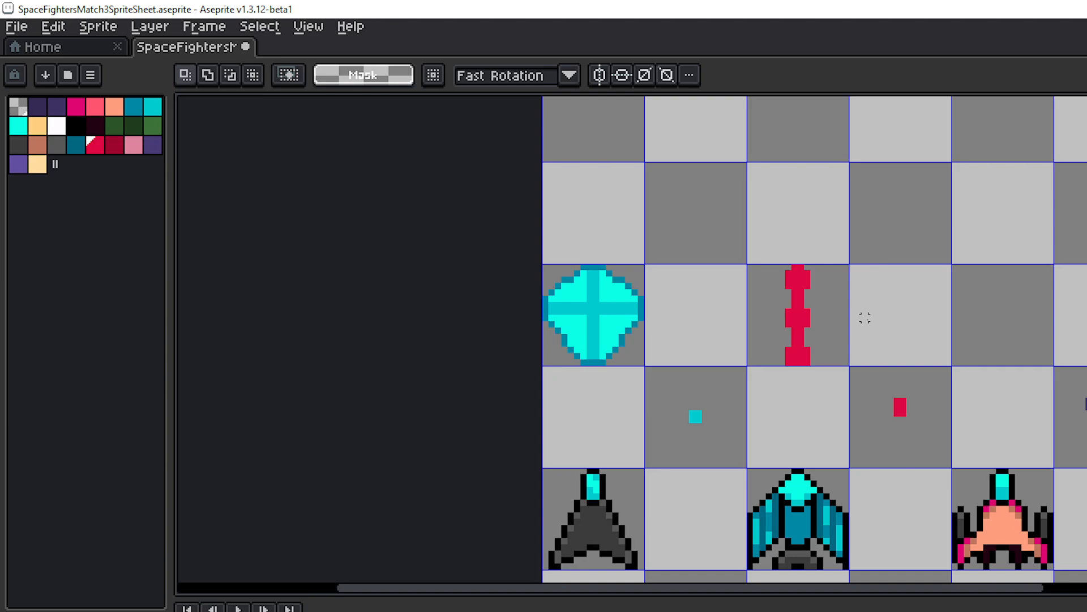
- Add one dark-red shading pixel under each lower corner of the beam's uppermost node
drag(861, 316, 740, 320)
scroll(731, 323, up, 3)
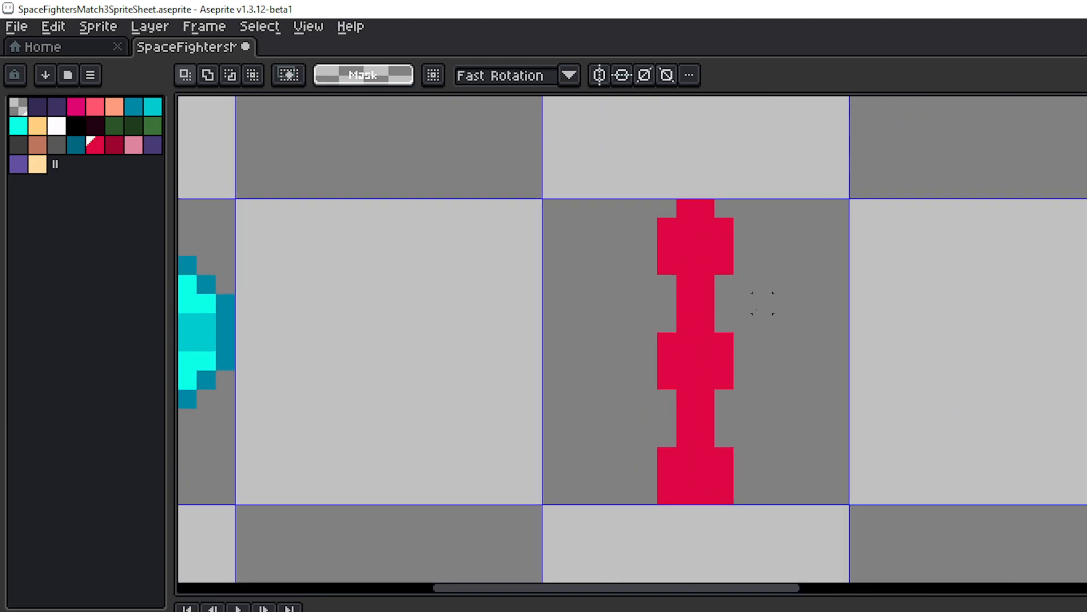
click(116, 146)
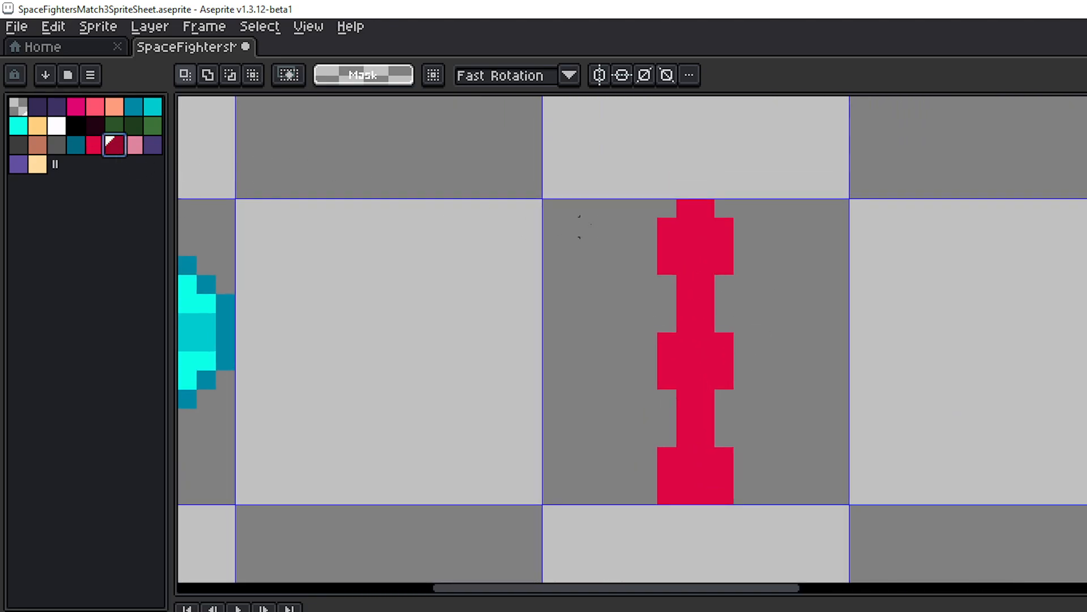
key(b)
click(719, 283)
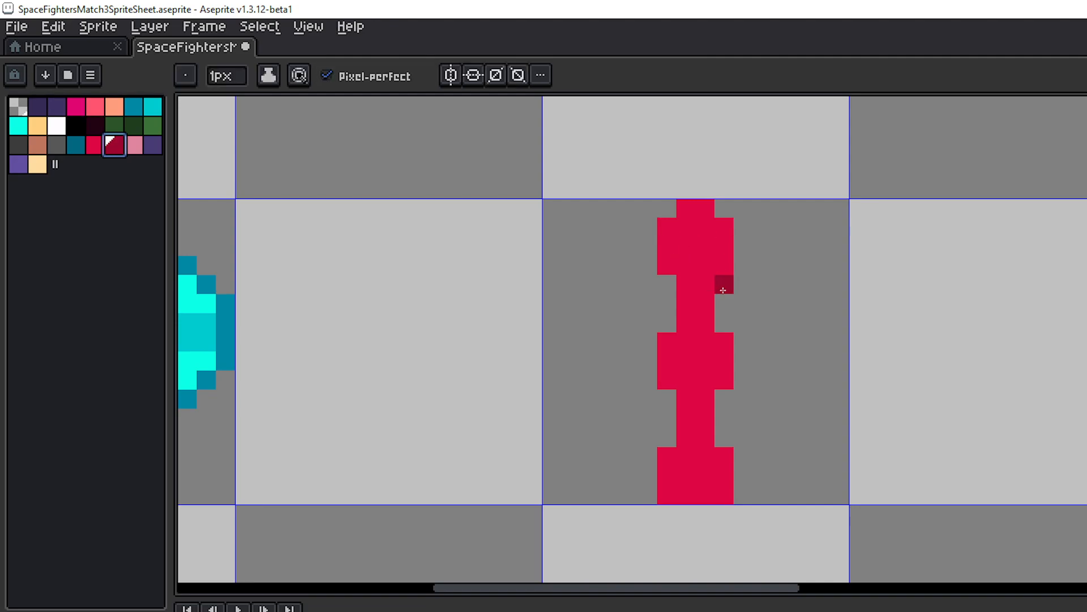
click(667, 283)
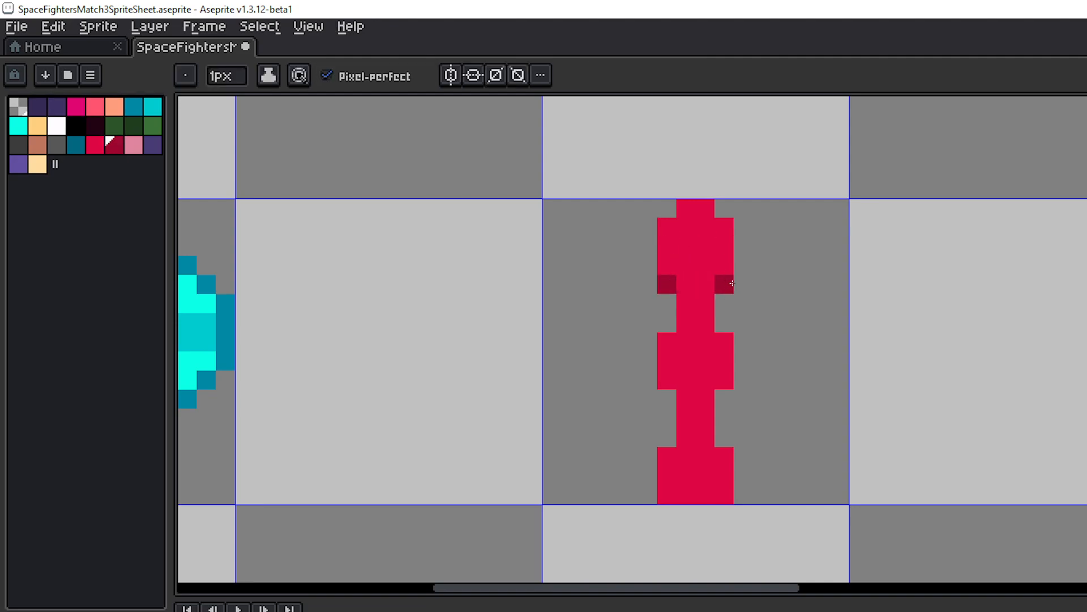
- Shade both sides of the middle node's underside and the bottom node's two lower corners with single dark-red pixels
click(667, 380)
click(666, 397)
click(724, 400)
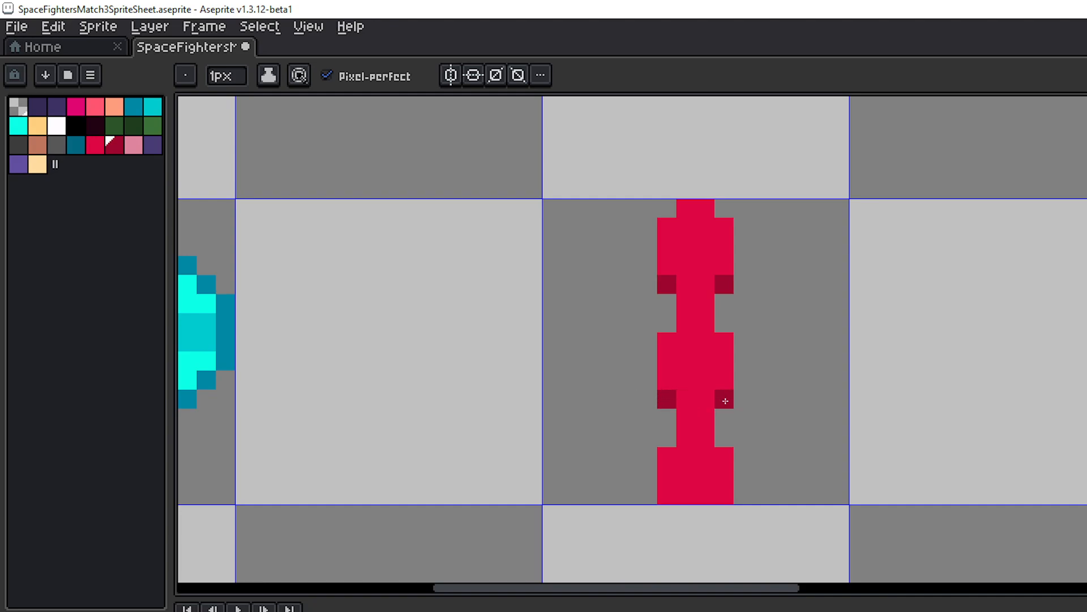
click(721, 499)
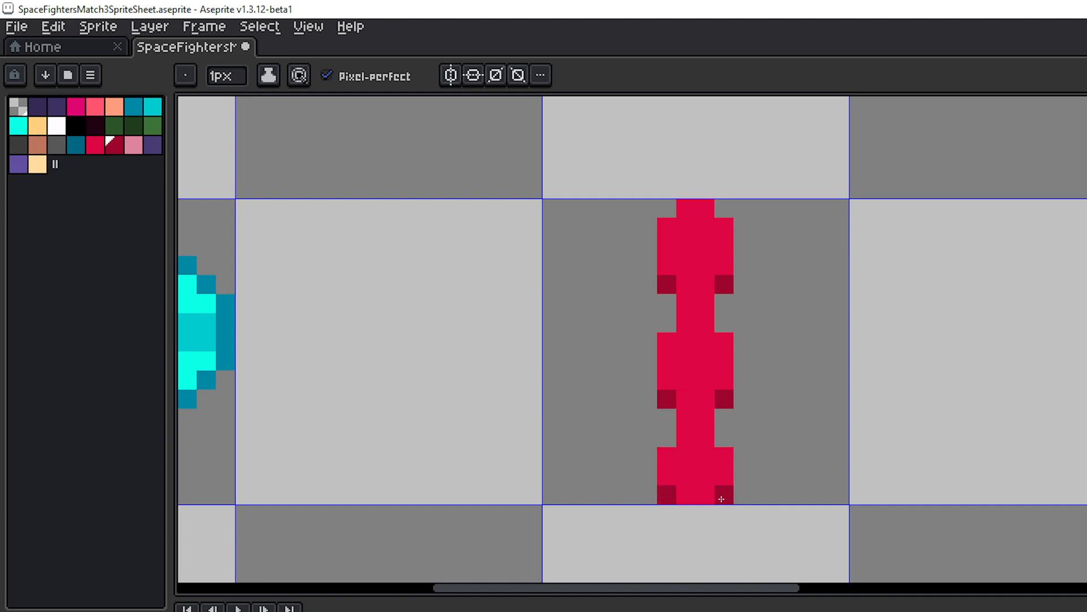
scroll(800, 340, down, 4)
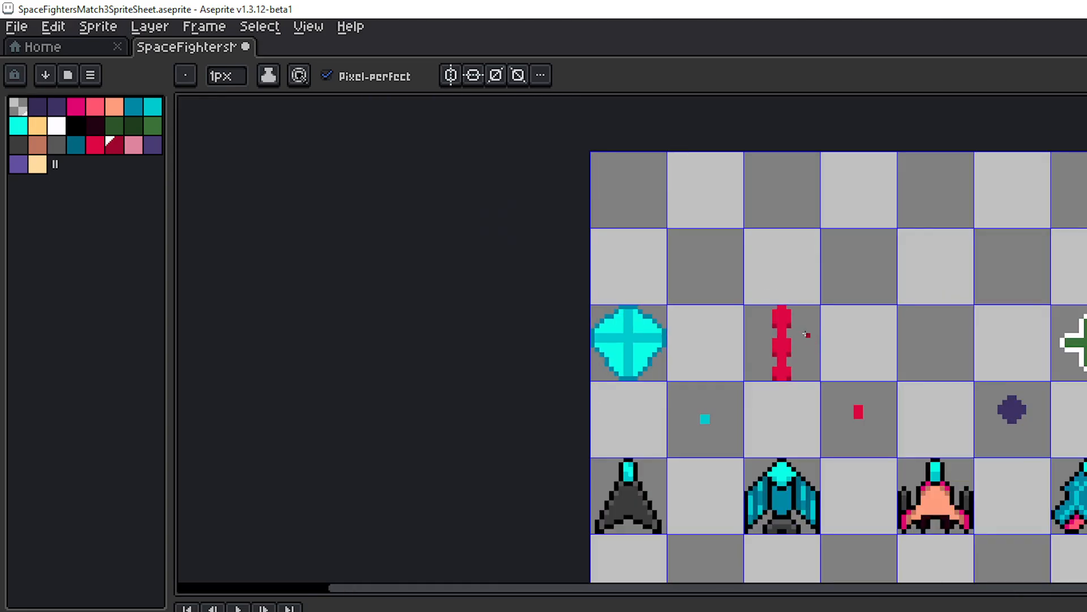
scroll(804, 331, up, 1)
scroll(732, 340, up, 2)
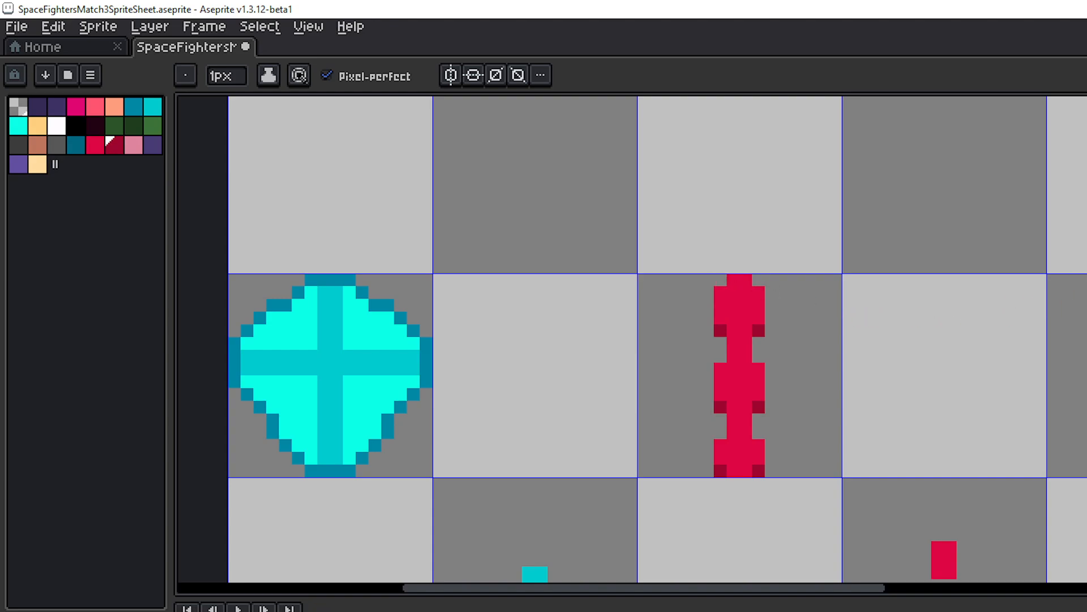
- Try to copy the shaded beam's 16×16 cell into the empty cell directly above it
key(m)
scroll(899, 331, down, 3)
drag(813, 330, 707, 340)
double_click(725, 345)
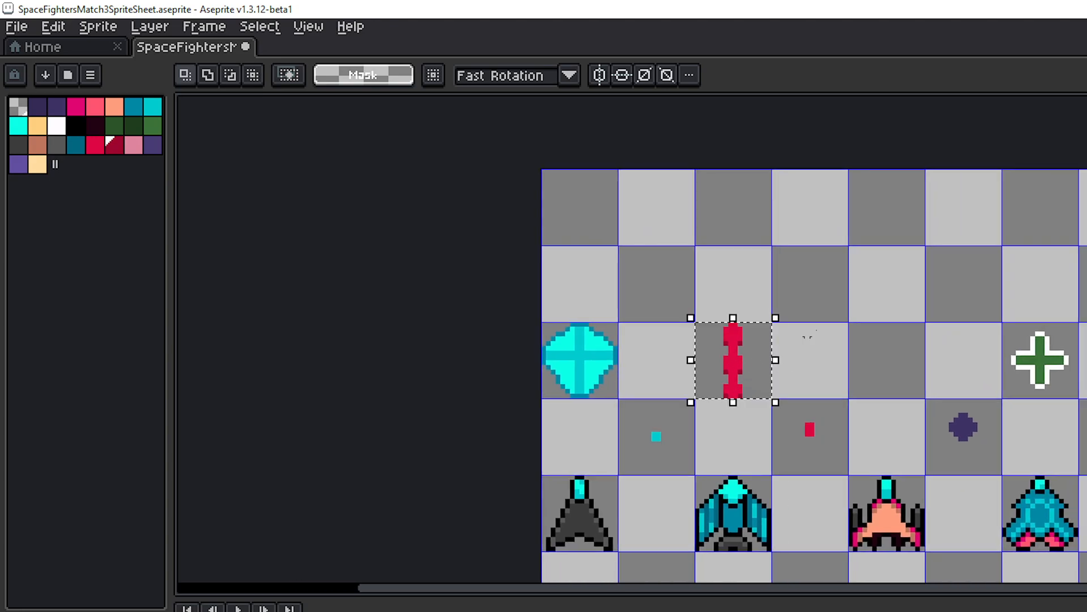
drag(808, 336, 811, 388)
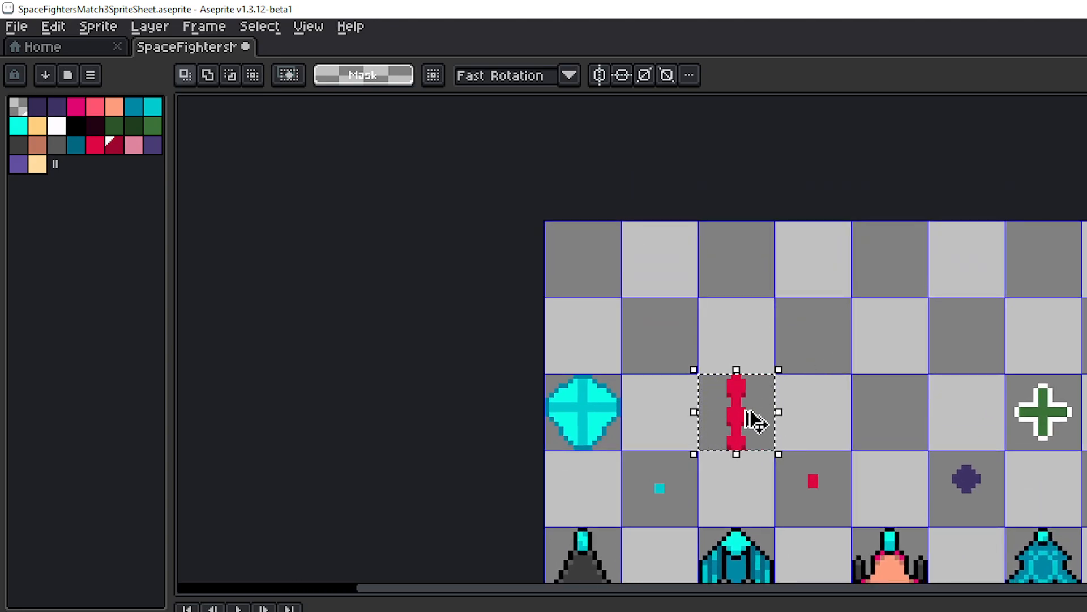
drag(753, 419, 756, 351)
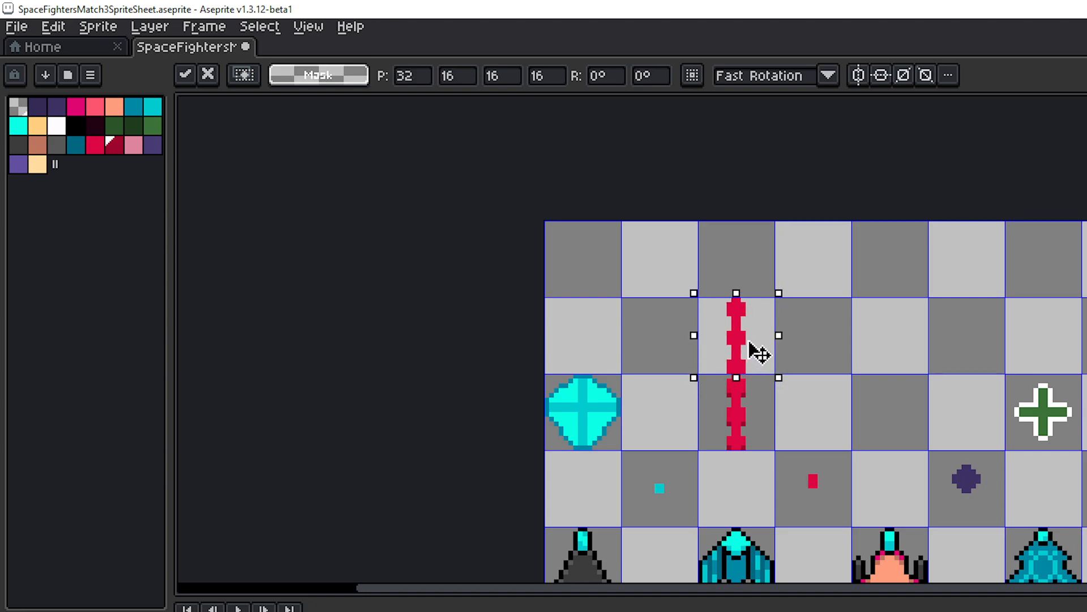
click(801, 369)
- Undo the beam copy in the cell above and clear the selection
scroll(801, 369, up, 2)
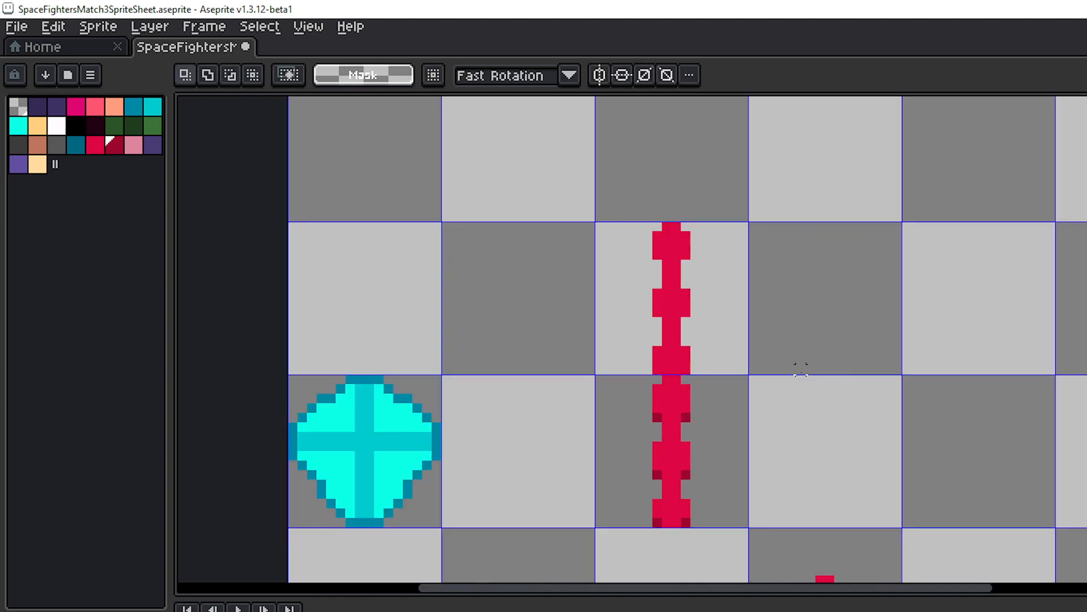
key(ctrl+z)
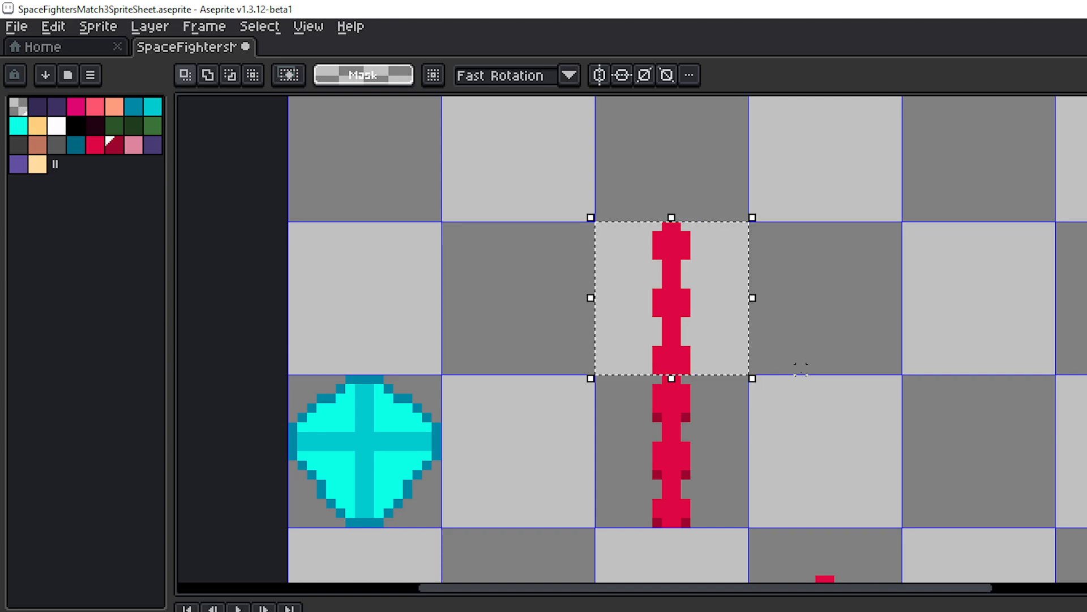
key(ctrl+z)
scroll(792, 366, left, 2)
scroll(793, 366, down, 1)
click(809, 417)
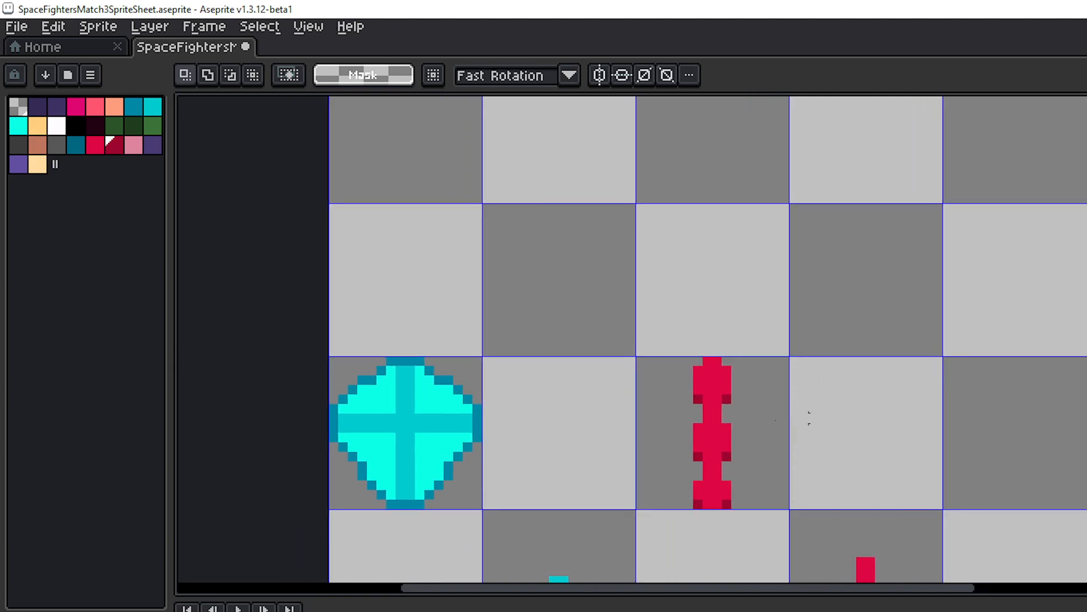
- Copy the shaded beam's cell into the two empty cells above it, forming a continuous three-cell column
drag(707, 429, 821, 436)
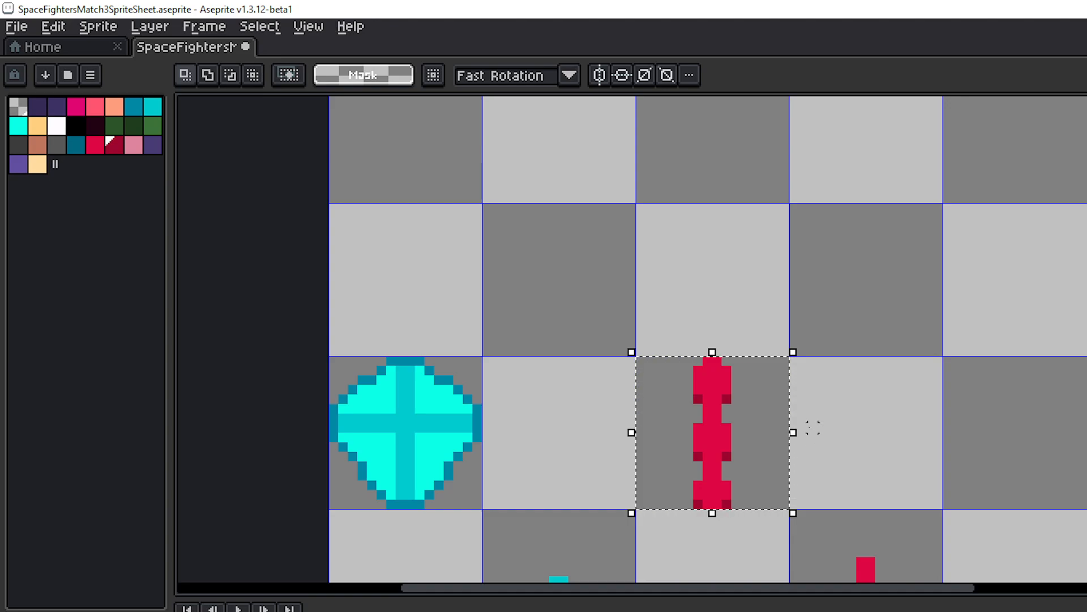
drag(750, 438, 750, 286)
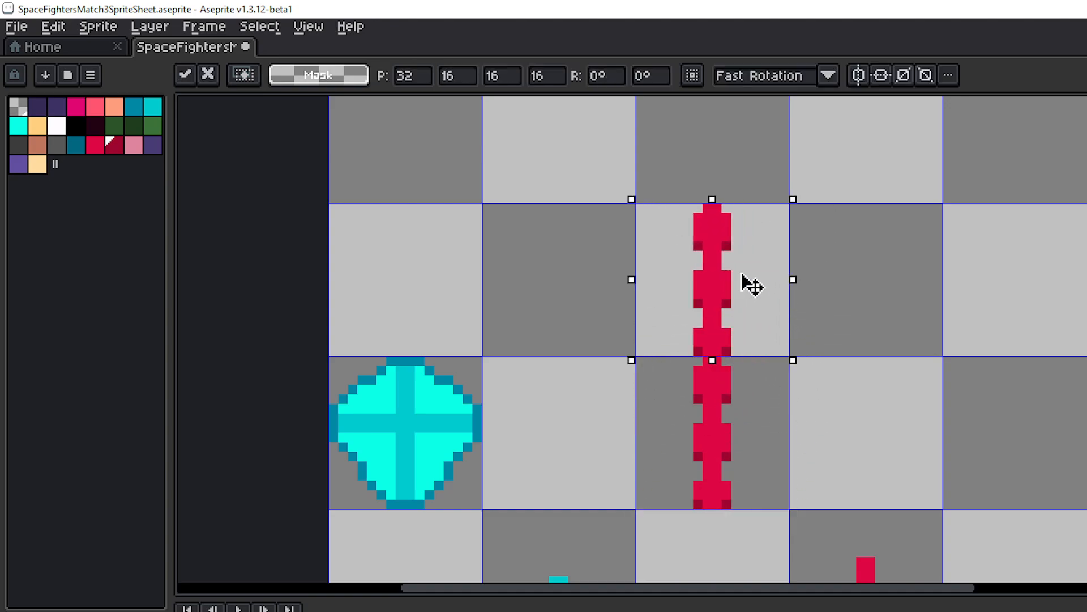
scroll(798, 317, up, 2)
key(ctrl+z)
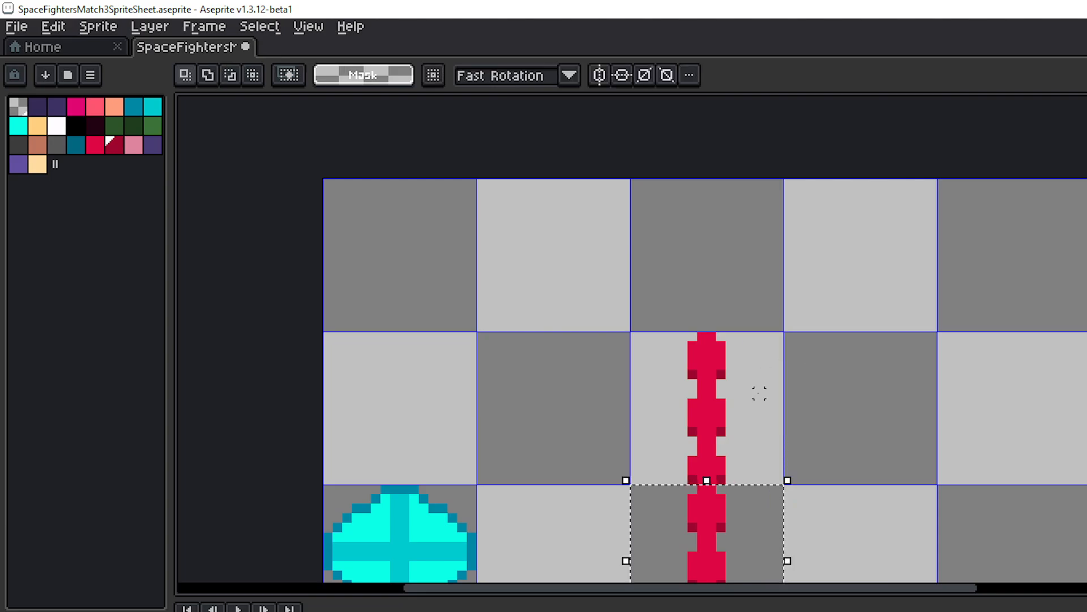
drag(730, 508, 732, 218)
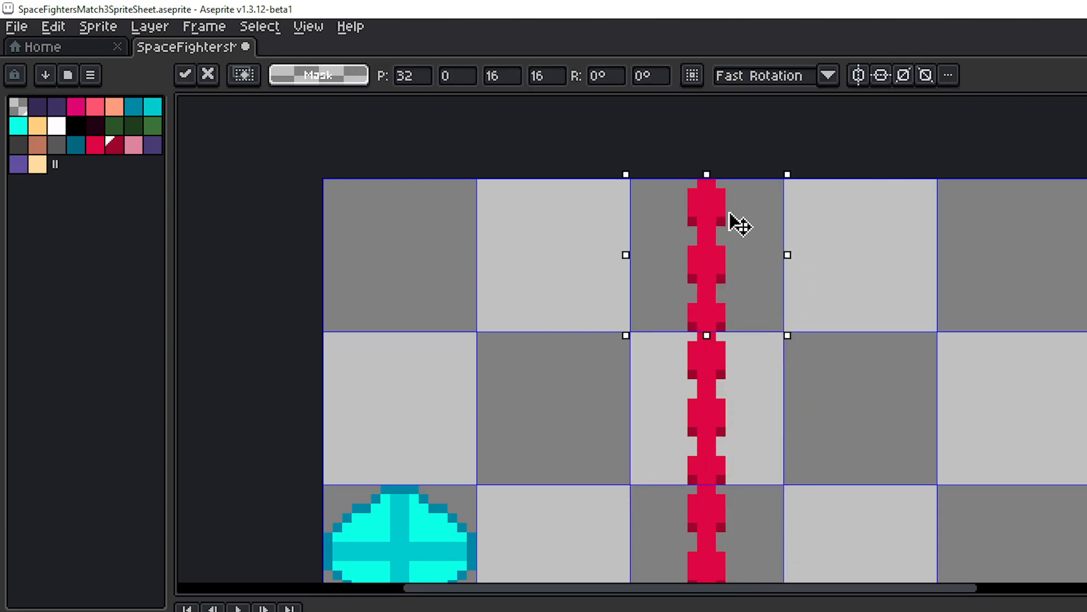
- Clear the selection and examine how the beam tiles across its three stacked cells
scroll(832, 332, down, 3)
click(884, 364)
drag(836, 344, 813, 294)
scroll(827, 301, up, 1)
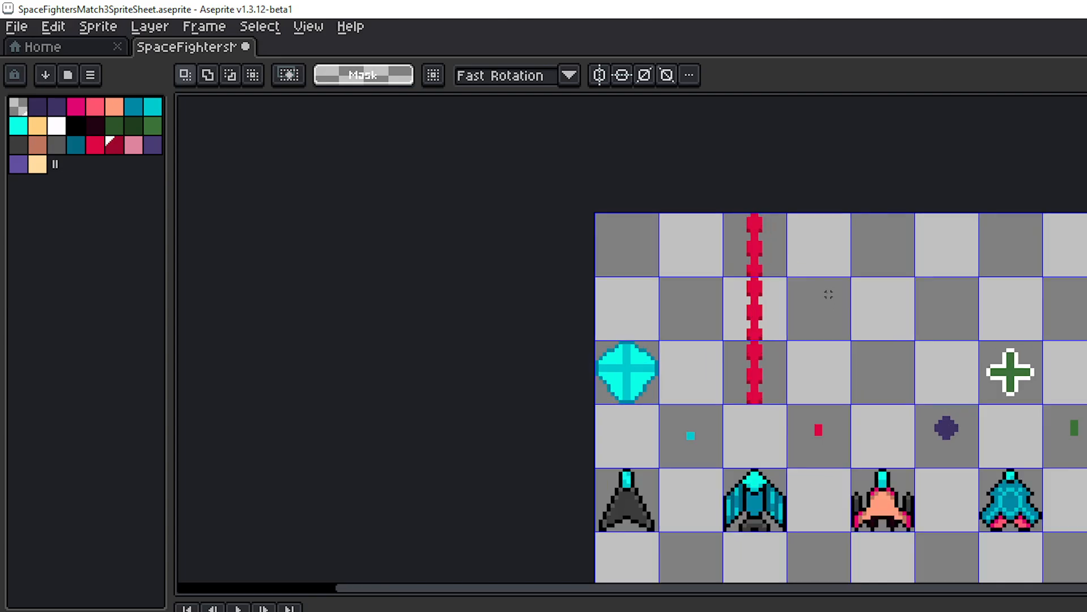
scroll(764, 347, up, 1)
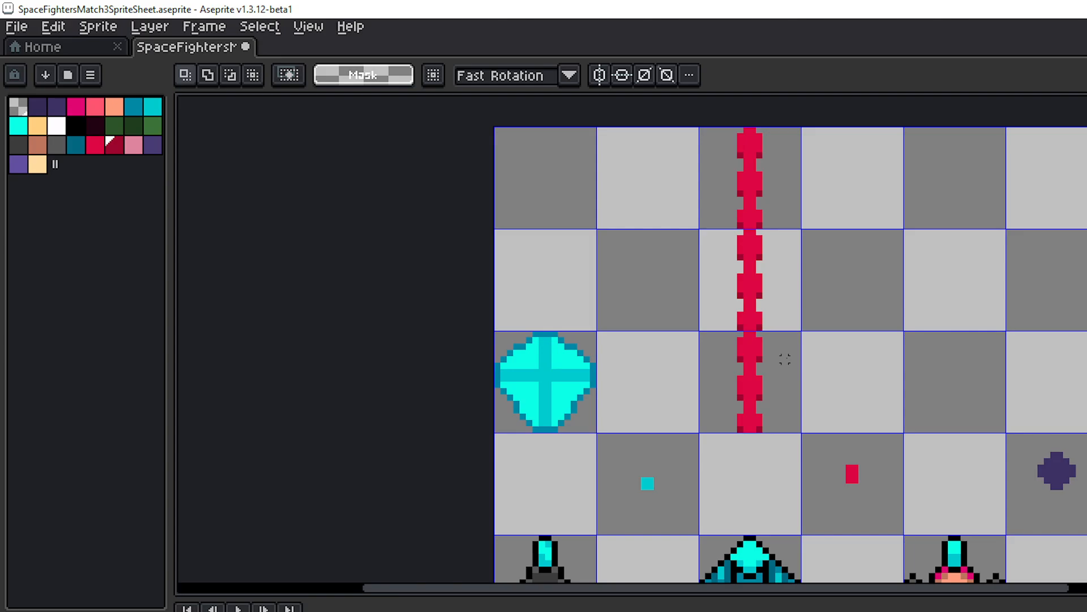
scroll(772, 340, up, 2)
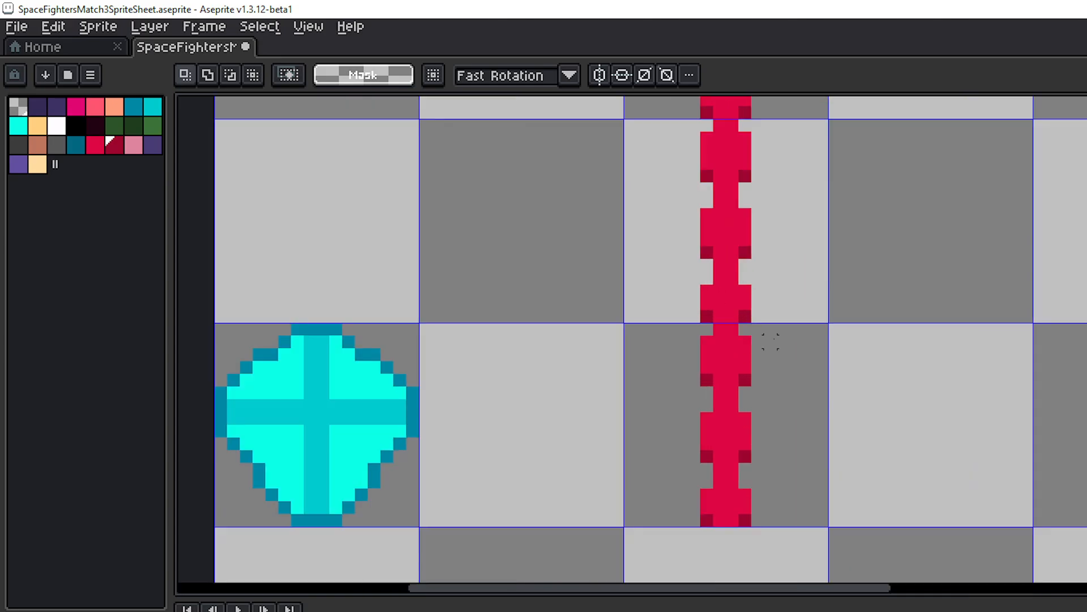
scroll(770, 342, down, 2)
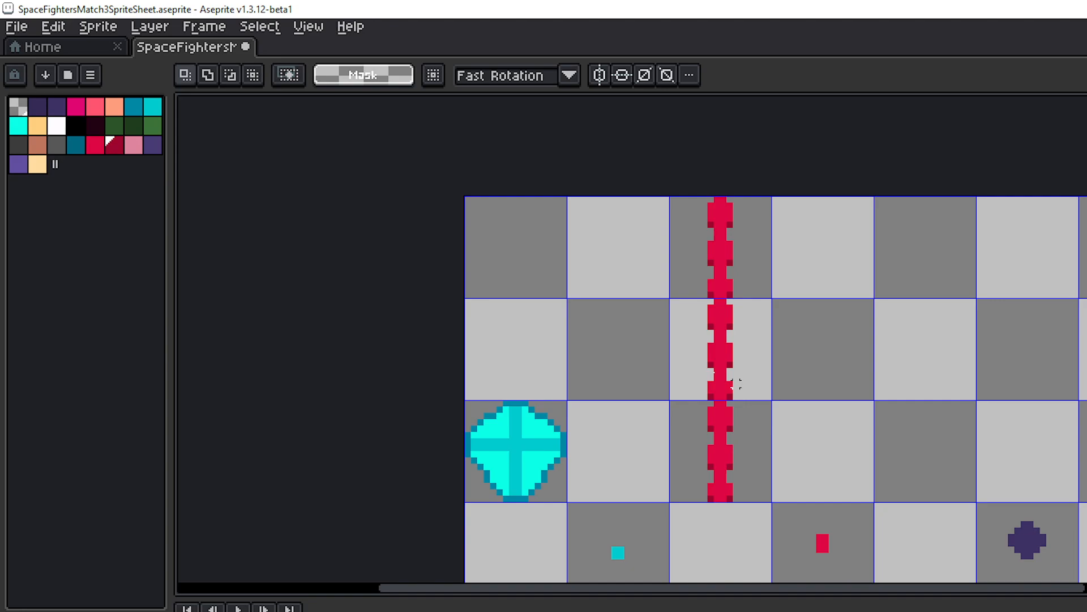
- Outline both sides of the upper two beam nodes in the top cell with white 1 px pencil strokes
click(57, 126)
scroll(748, 249, up, 2)
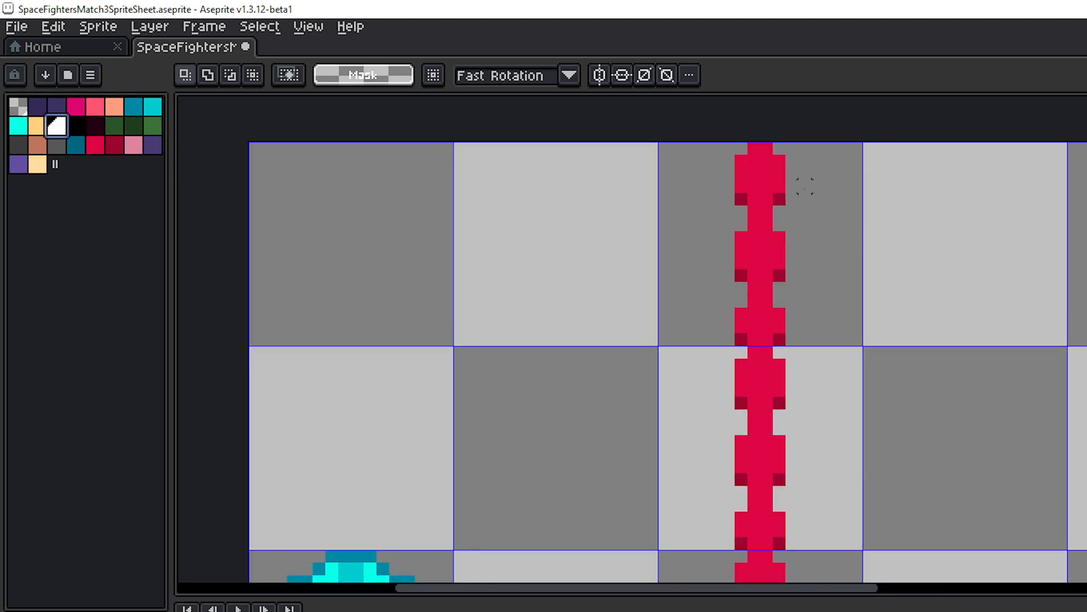
key(b)
click(779, 148)
click(741, 148)
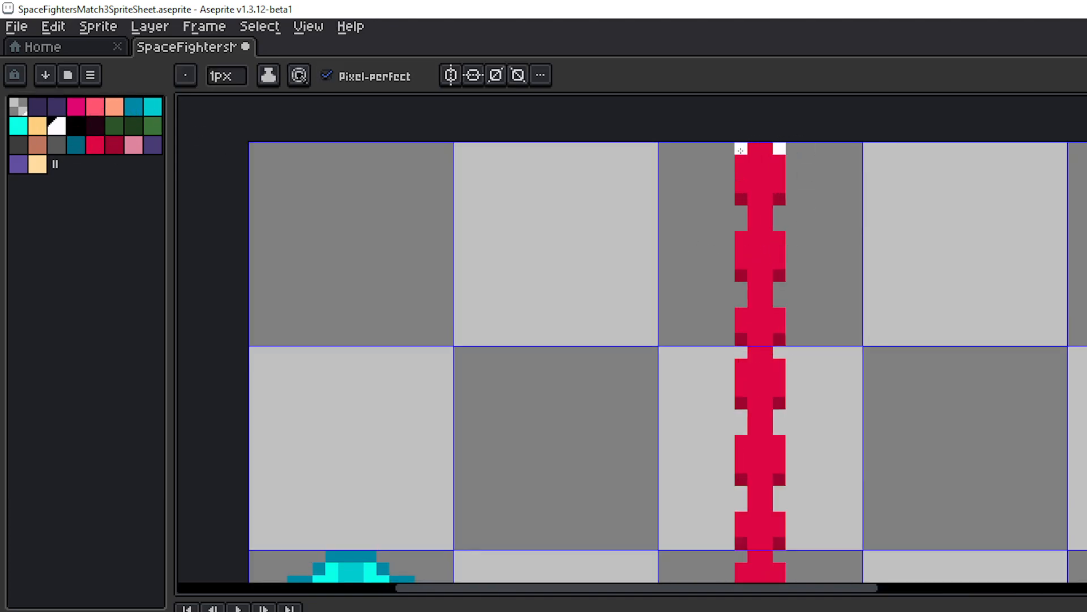
mouse_move(727, 163)
mouse_down()
mouse_move(730, 207)
mouse_move(742, 220)
mouse_move(780, 212)
mouse_move(780, 226)
mouse_move(792, 158)
mouse_move(792, 199)
mouse_up()
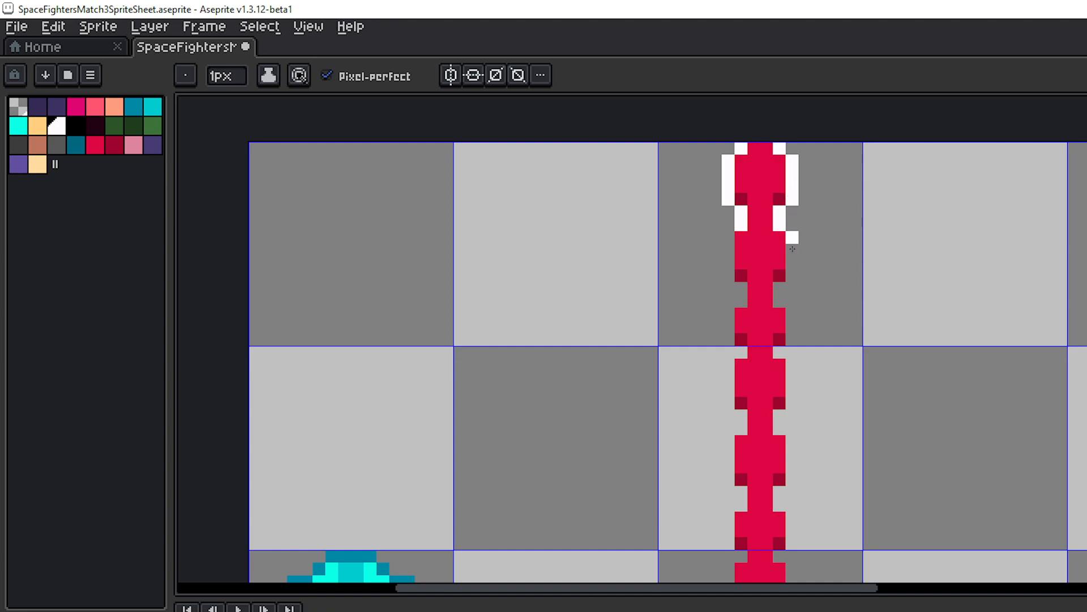
mouse_move(793, 237)
mouse_down()
mouse_move(792, 273)
mouse_move(765, 285)
mouse_move(775, 289)
mouse_move(732, 284)
mouse_move(743, 286)
mouse_move(730, 273)
mouse_move(729, 237)
mouse_up()
click(780, 287)
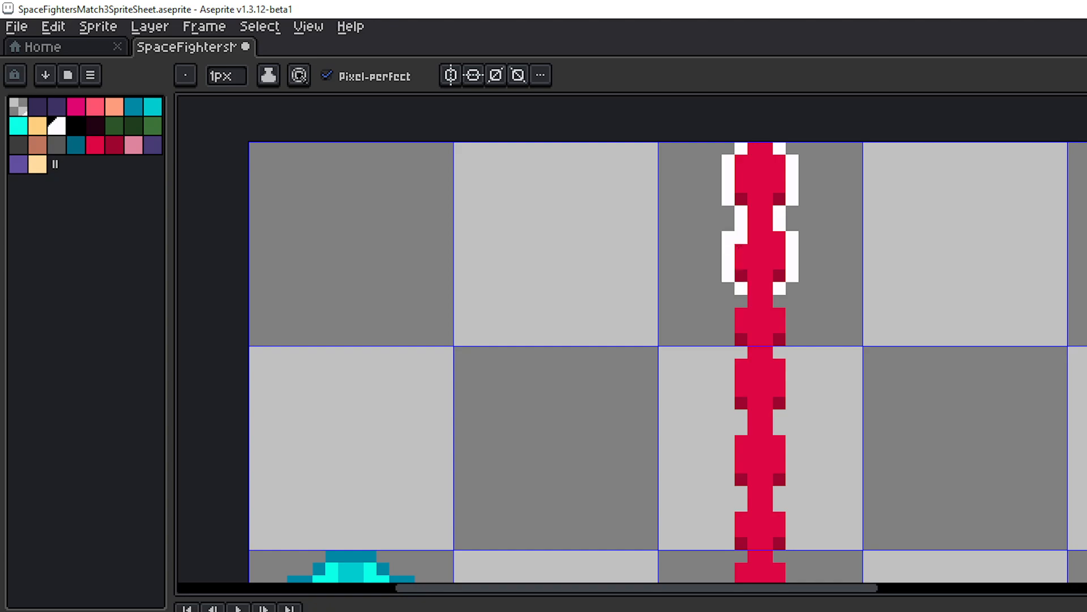
- Outline the top cell's lowest beam node in white and continue down the right side of the middle cell's first node
click(739, 300)
drag(730, 313, 736, 332)
key(ctrl+z)
drag(730, 315, 732, 340)
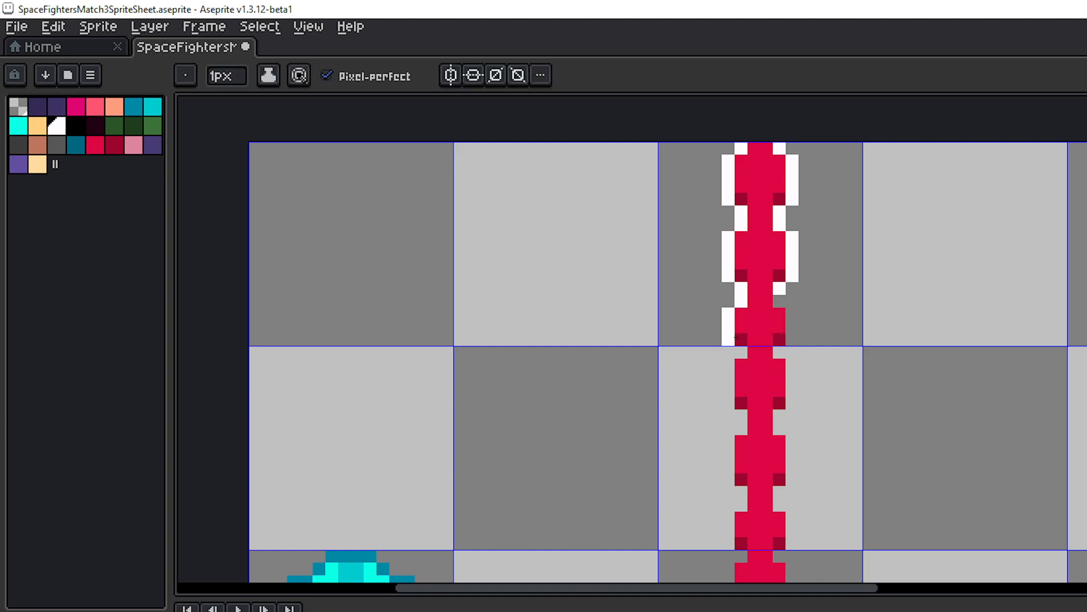
drag(787, 292, 794, 393)
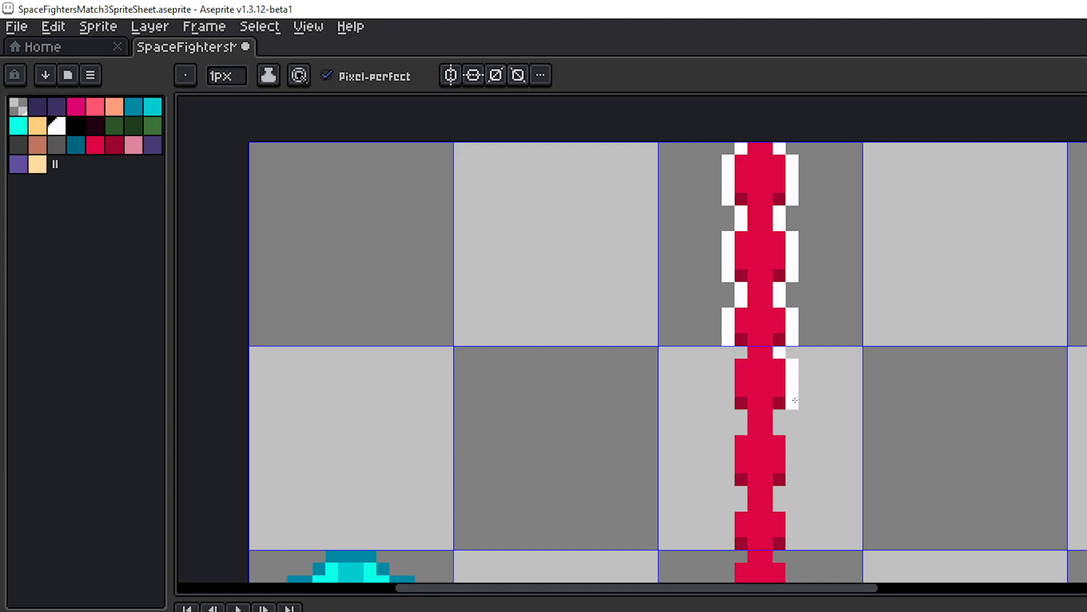
- Outline the remaining sides of the beam nodes and connectors in the middle cell with white pixels
drag(732, 363, 732, 376)
click(741, 415)
click(779, 416)
drag(823, 400, 814, 302)
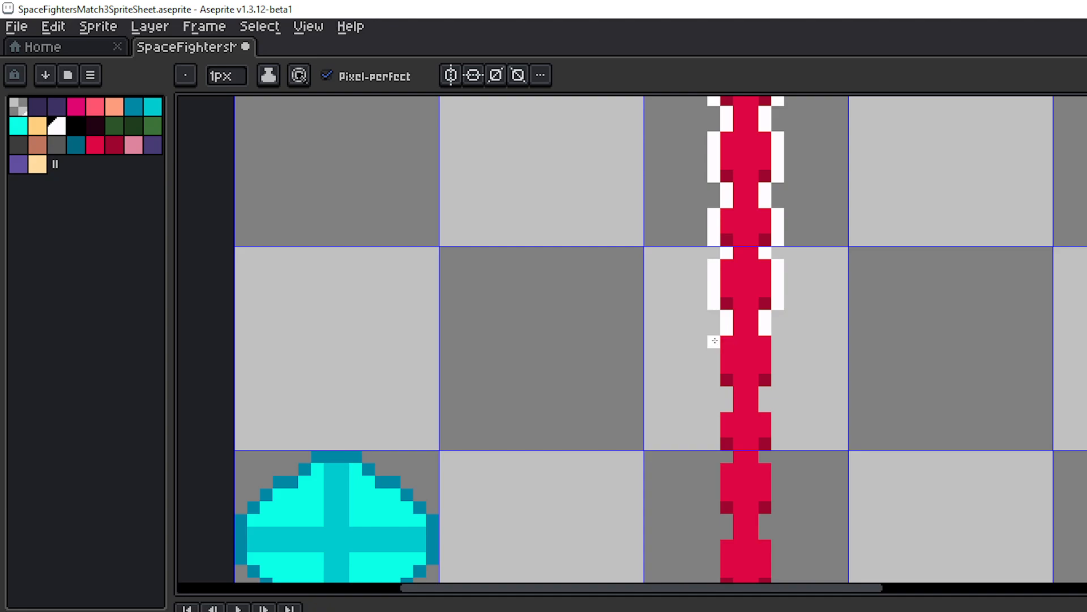
mouse_move(715, 341)
mouse_down()
mouse_move(725, 391)
mouse_move(765, 396)
mouse_move(778, 348)
mouse_move(843, 251)
mouse_up()
click(780, 302)
click(736, 301)
drag(736, 299, 726, 337)
- Continue the white outline along both sides of the beam from the middle cell's lower edge to the bottom cell's lower edge
mouse_move(795, 331)
mouse_down()
mouse_move(792, 360)
mouse_move(733, 354)
mouse_move(744, 354)
mouse_move(728, 366)
mouse_move(753, 400)
mouse_up()
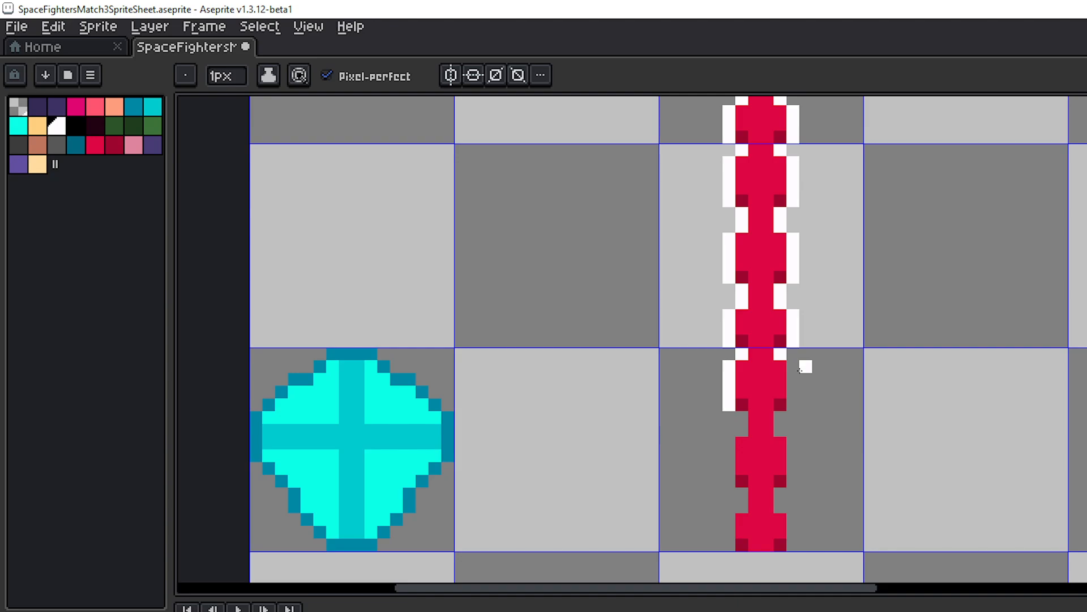
click(793, 367)
drag(792, 374, 780, 417)
click(742, 417)
scroll(834, 294, down, 3)
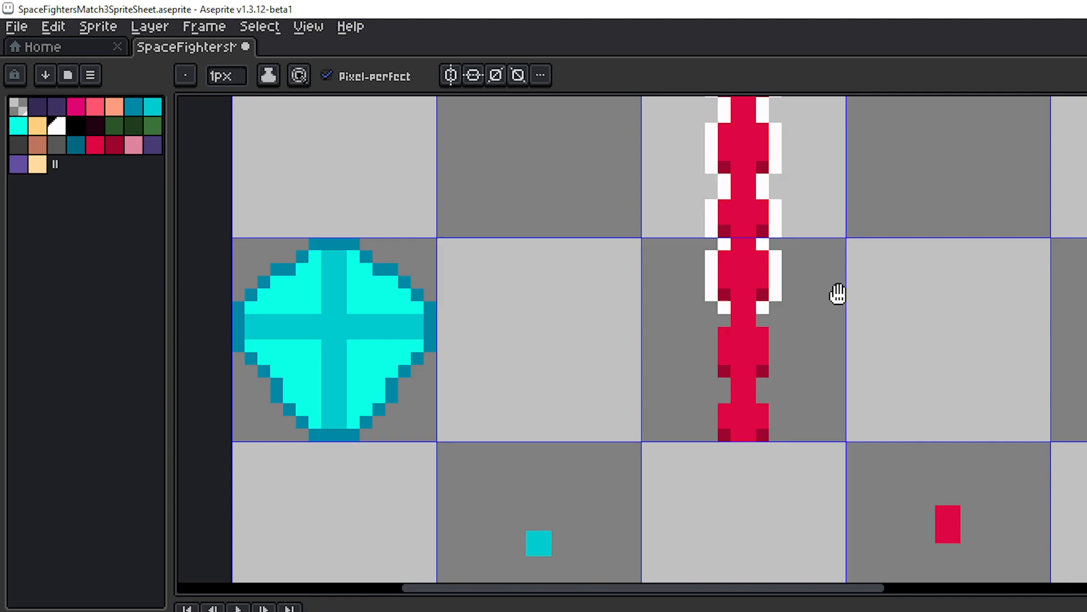
drag(765, 299, 774, 345)
mouse_move(710, 309)
mouse_down()
mouse_move(709, 344)
mouse_move(723, 362)
mouse_move(707, 411)
mouse_up()
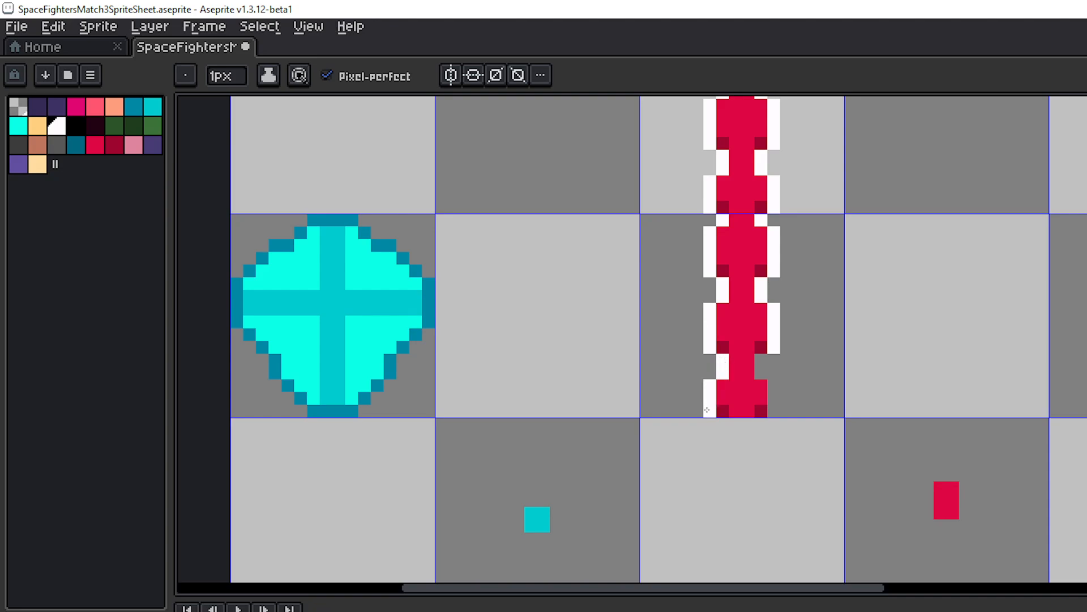
drag(774, 411, 761, 358)
- Examine the white-outlined three-cell beam from a distance and close up
scroll(849, 363, down, 4)
scroll(868, 342, up, 1)
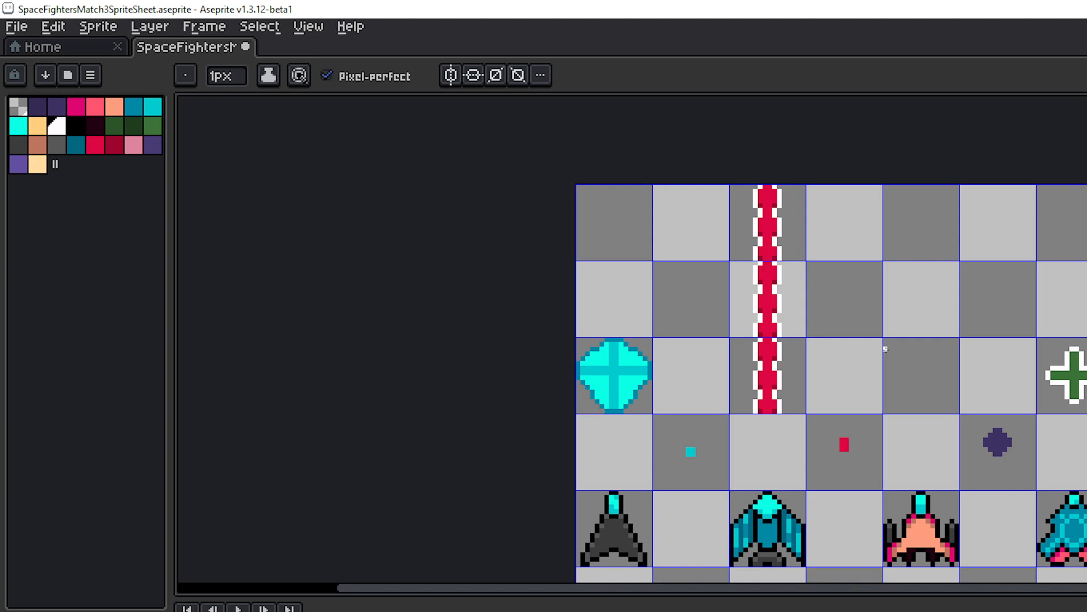
scroll(843, 273, up, 1)
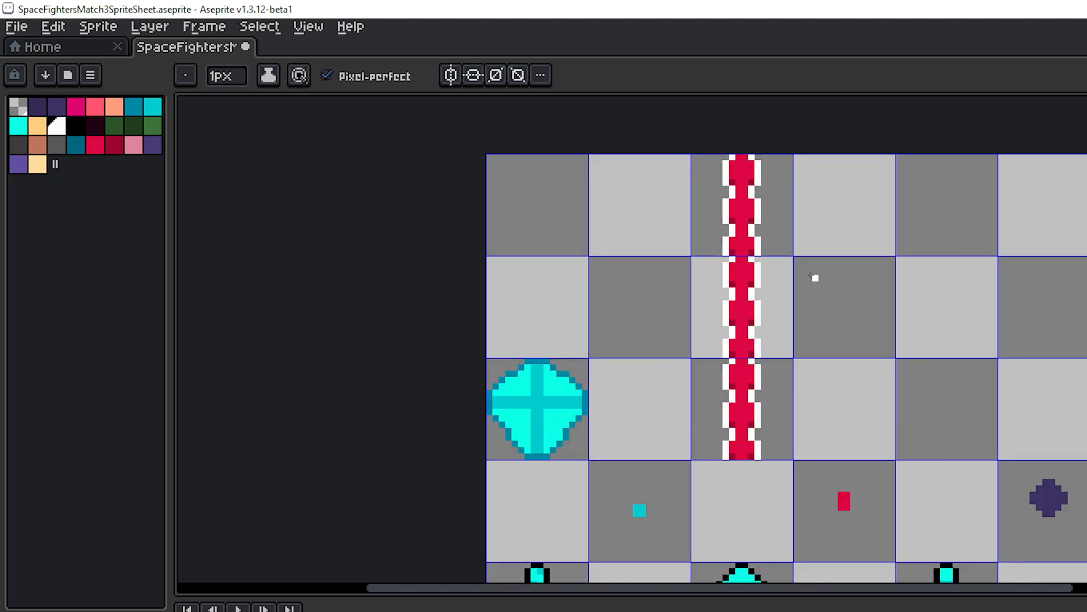
scroll(795, 307, down, 1)
scroll(798, 310, up, 1)
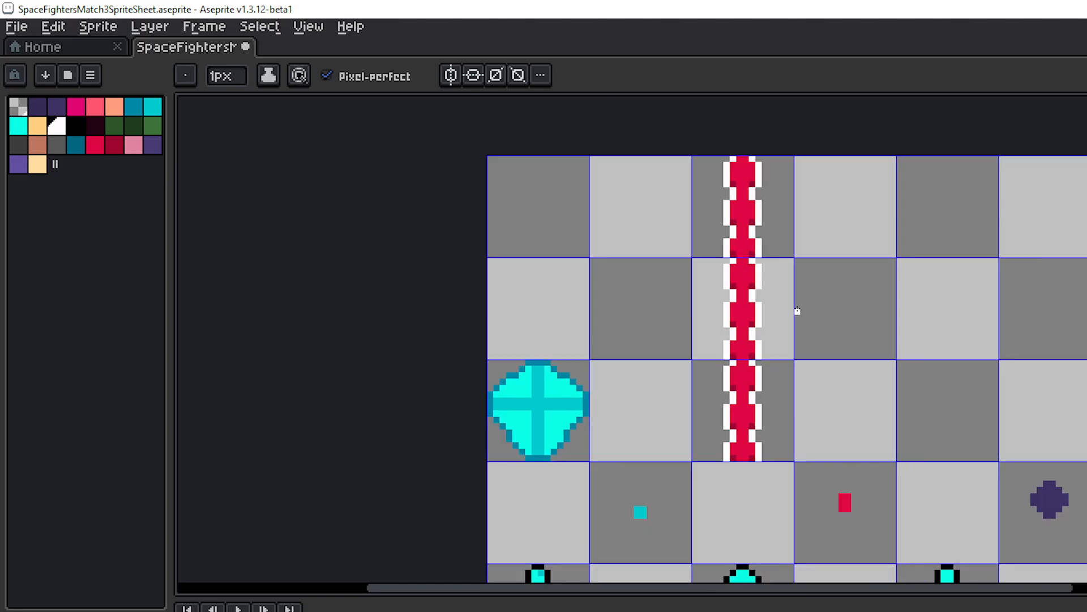
drag(797, 310, 837, 360)
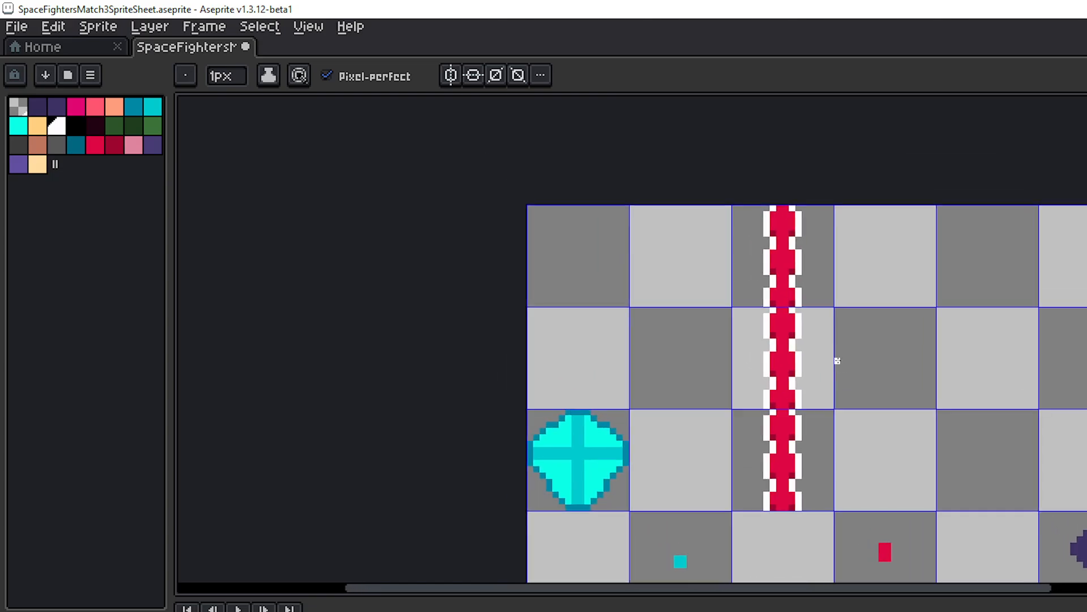
- Shade both upper corners of the three beam nodes in the bottom cell with single dark-red pixels
scroll(835, 347, up, 3)
drag(816, 346, 824, 261)
click(114, 145)
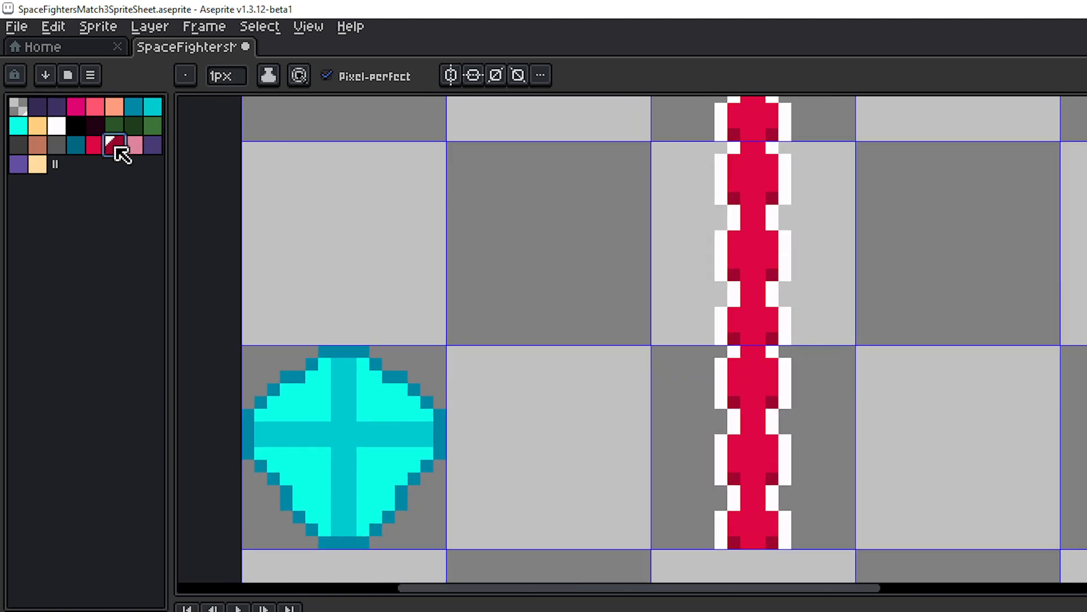
click(770, 364)
click(736, 365)
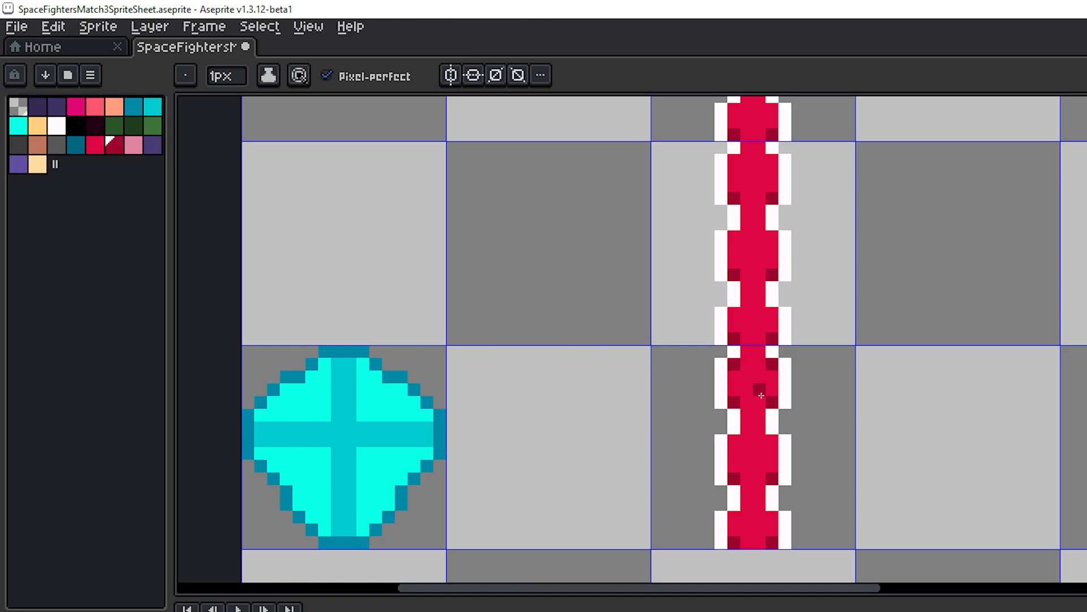
drag(774, 424, 762, 363)
click(760, 377)
click(723, 379)
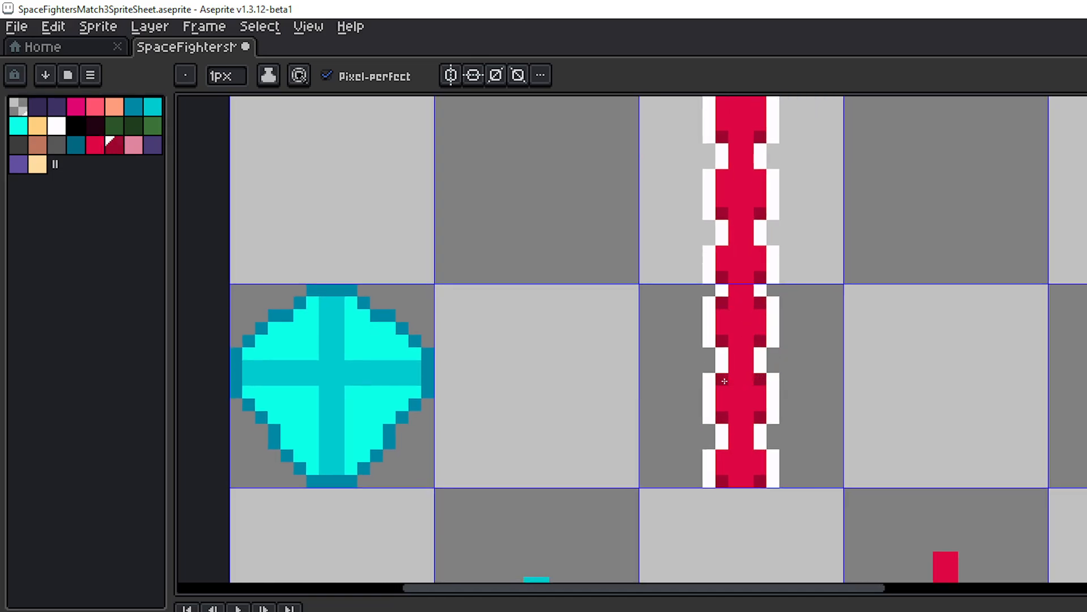
click(722, 455)
- Delete the outdated beam copies from the top and middle cells of the column
scroll(847, 415, down, 5)
scroll(811, 365, up, 2)
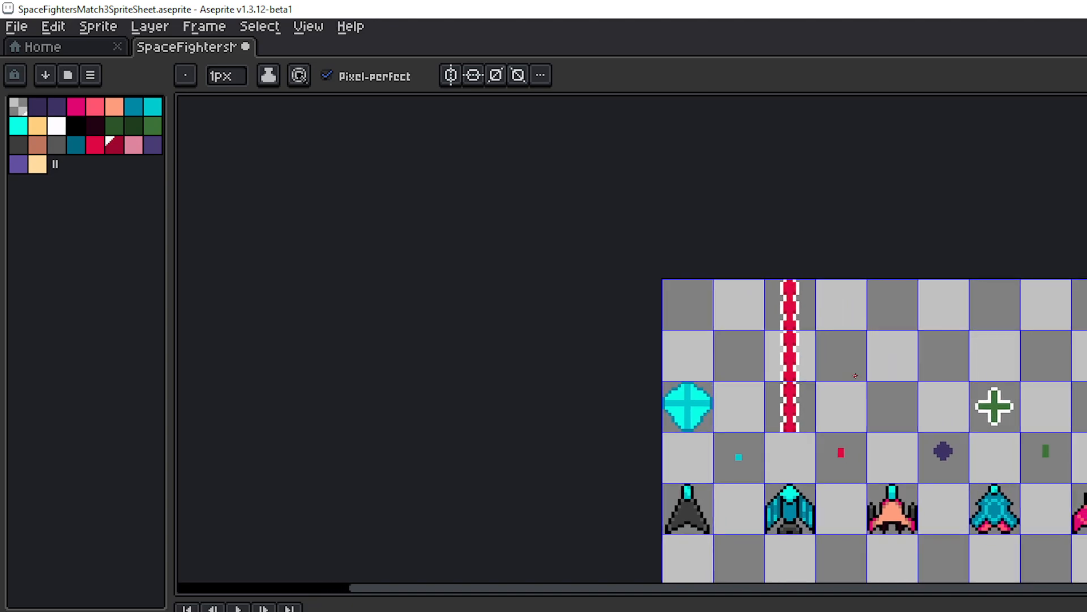
drag(810, 365, 815, 375)
key(m)
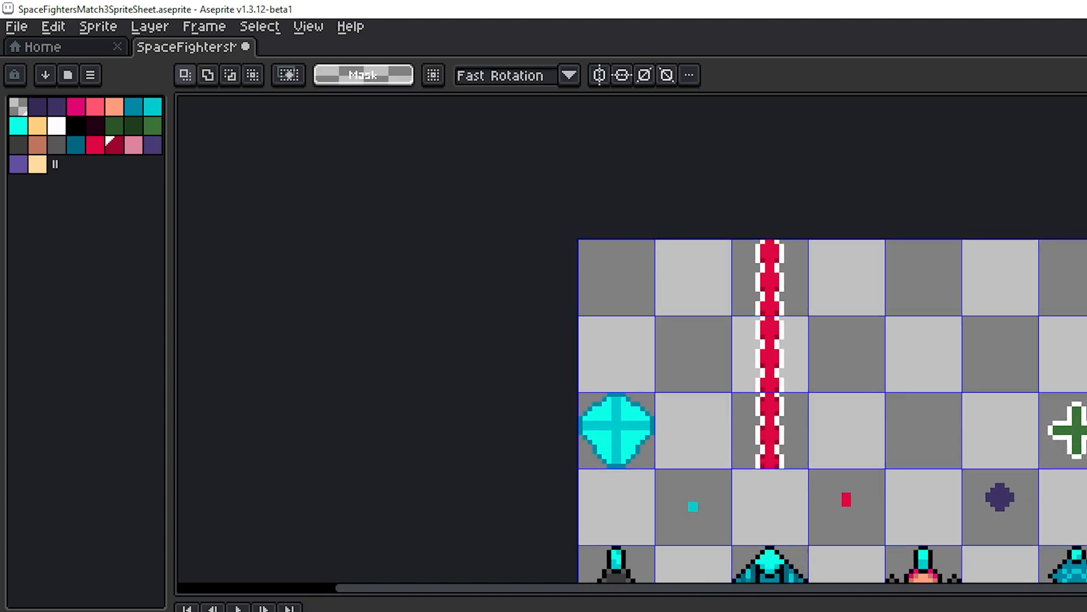
drag(782, 270, 789, 298)
key(Delete)
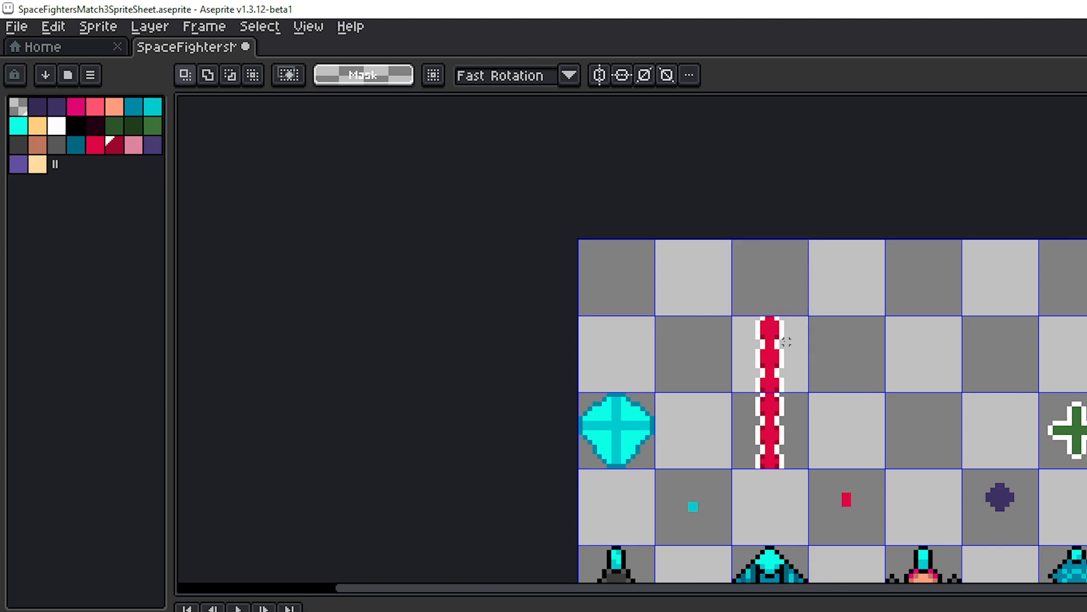
double_click(787, 342)
key(Delete)
- Copy the outlined, shaded beam cell into the two empty cells above it to preview the tiling
scroll(799, 411, up, 1)
double_click(761, 414)
drag(861, 301, 874, 363)
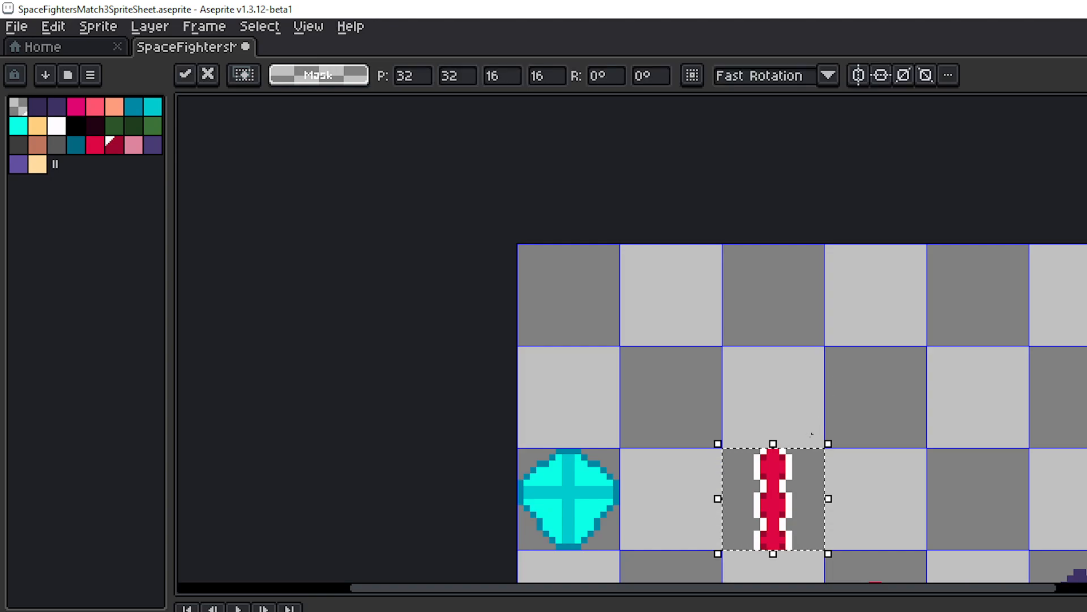
drag(804, 483, 797, 381)
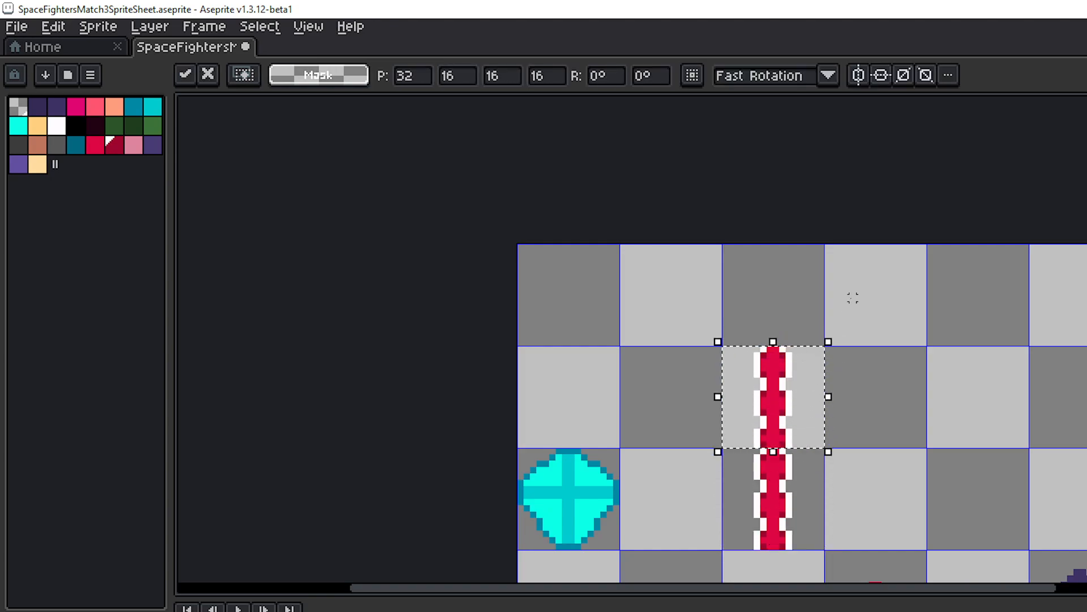
key(shift+Down)
key(Return)
drag(777, 468, 776, 277)
click(910, 341)
- Examine how the updated beam tiles across the three-cell column
scroll(911, 343, down, 3)
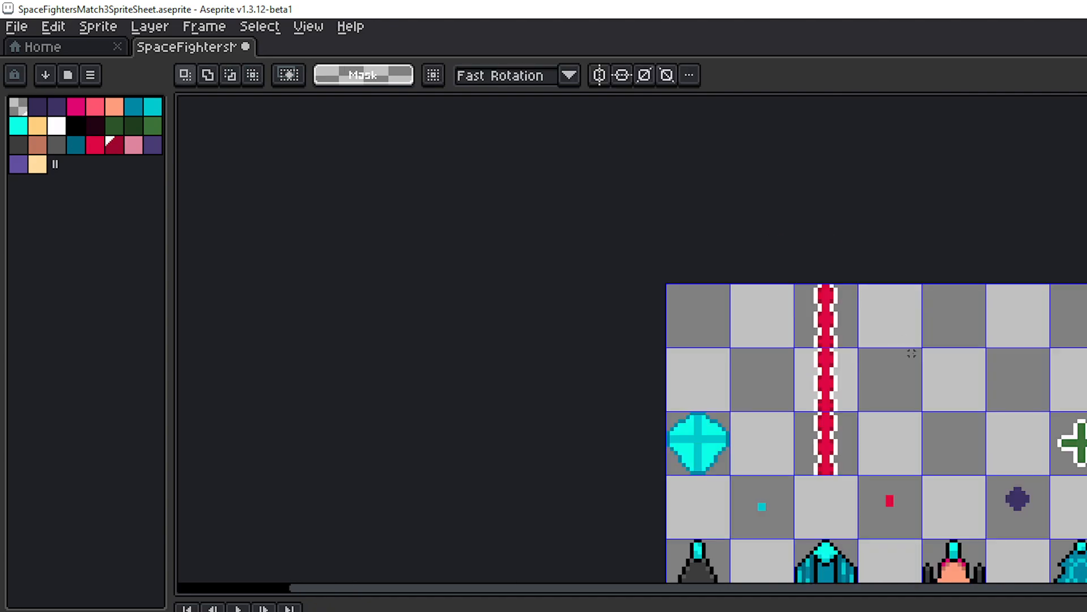
drag(859, 286, 842, 255)
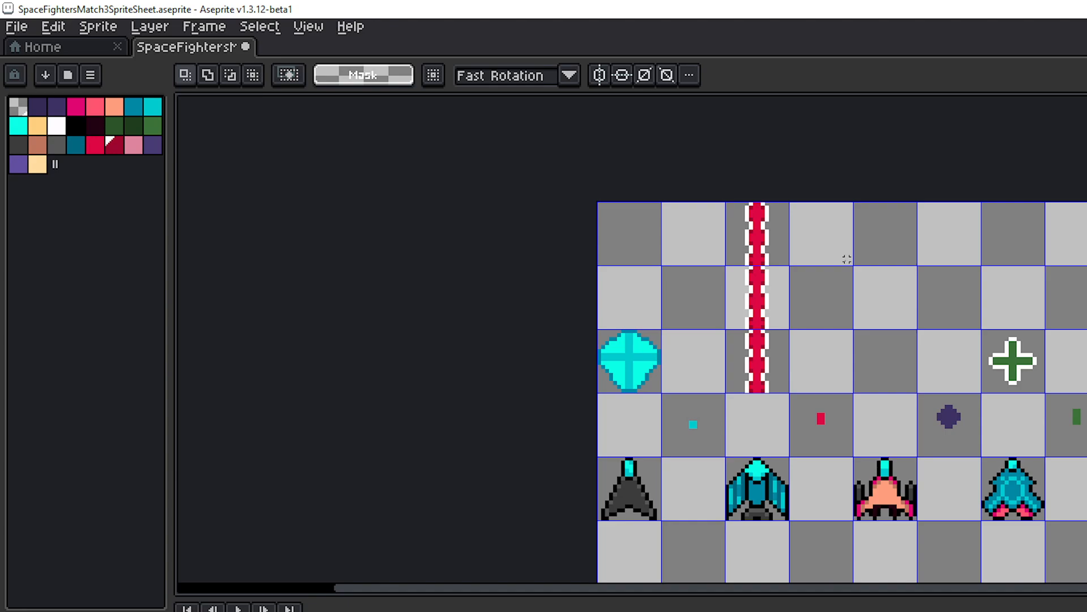
scroll(807, 262, up, 3)
scroll(809, 277, down, 2)
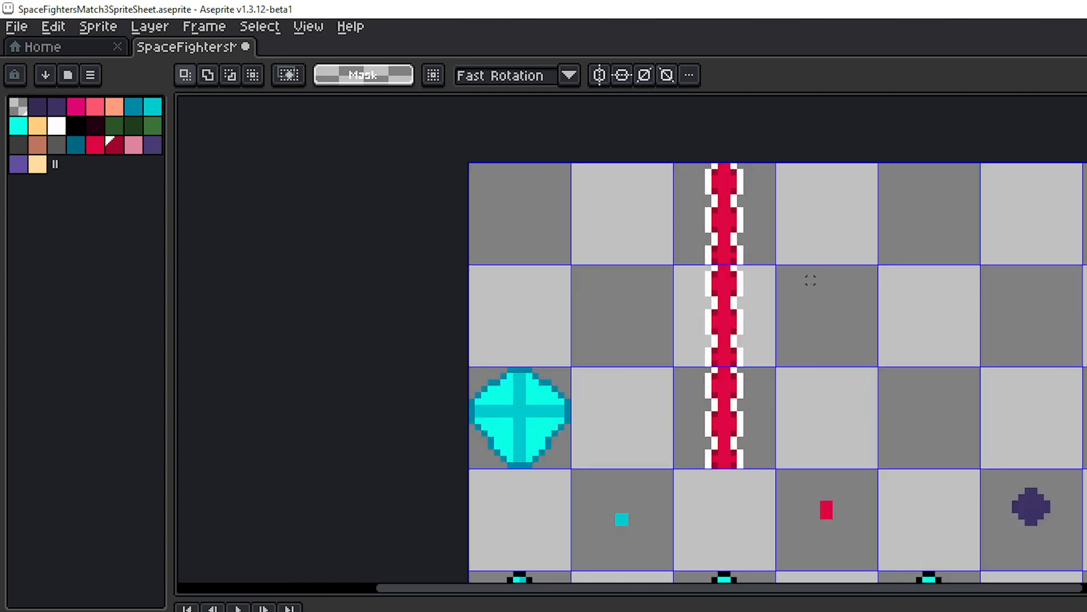
- Delete the two preview beam copies from the top and middle cells, keeping only the original beam cell
double_click(759, 231)
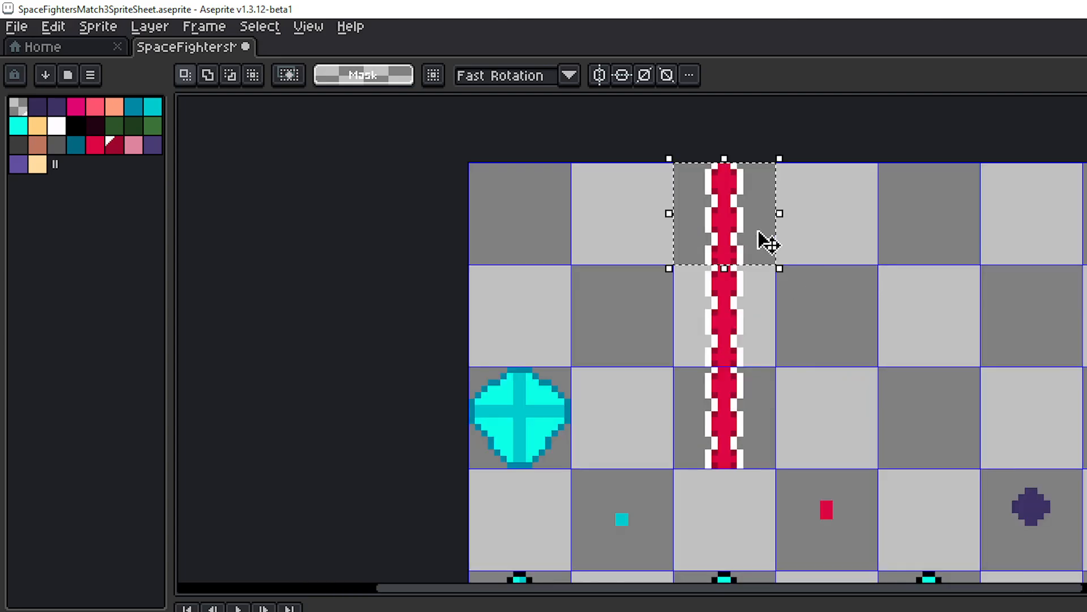
click(761, 235)
click(866, 260)
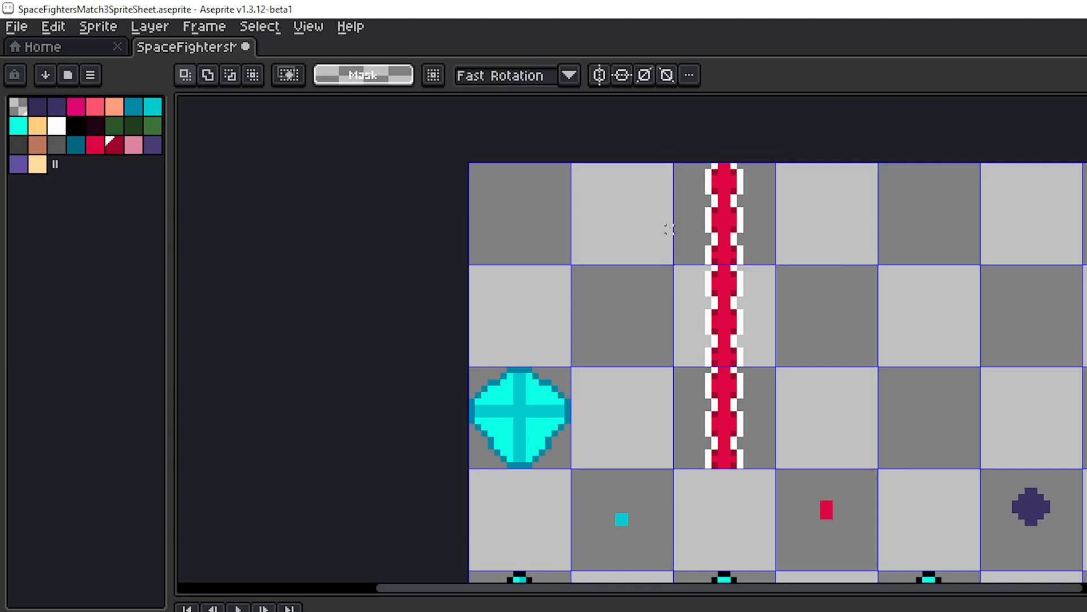
double_click(753, 223)
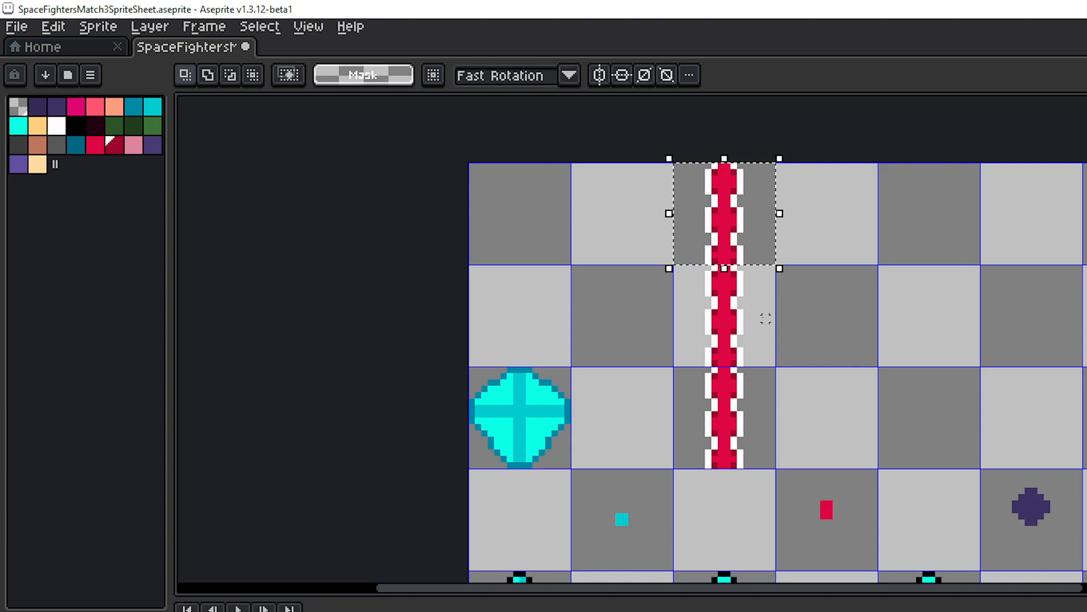
key(Delete)
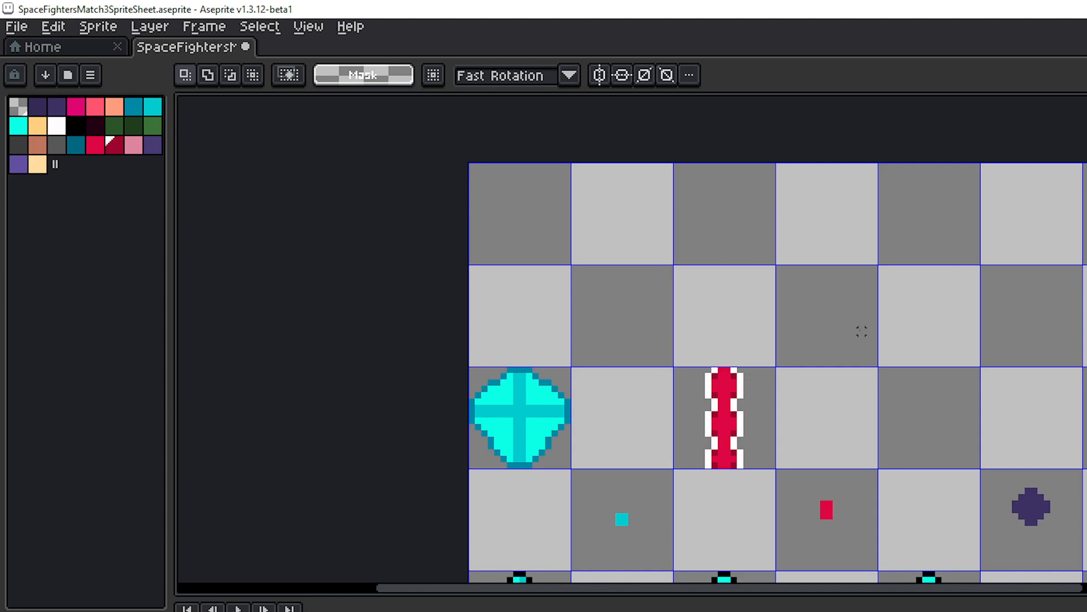
- Examine the remaining beam cell's outline and shading up close beside its neighbouring sprites
drag(885, 404, 789, 327)
scroll(799, 367, up, 1)
drag(825, 359, 709, 346)
drag(637, 324, 820, 293)
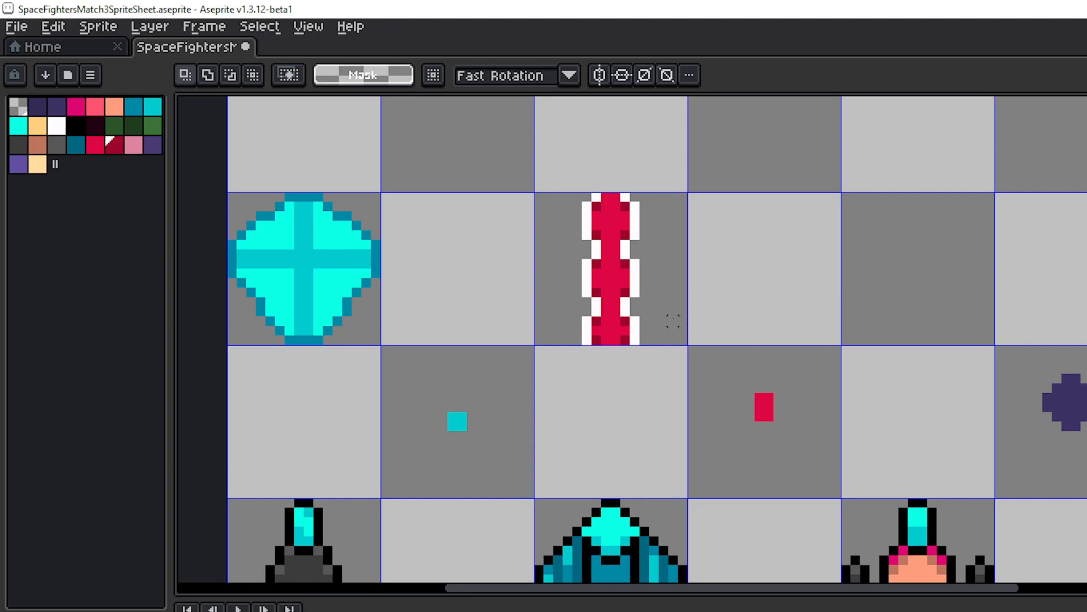
scroll(673, 320, up, 1)
drag(680, 290, 717, 355)
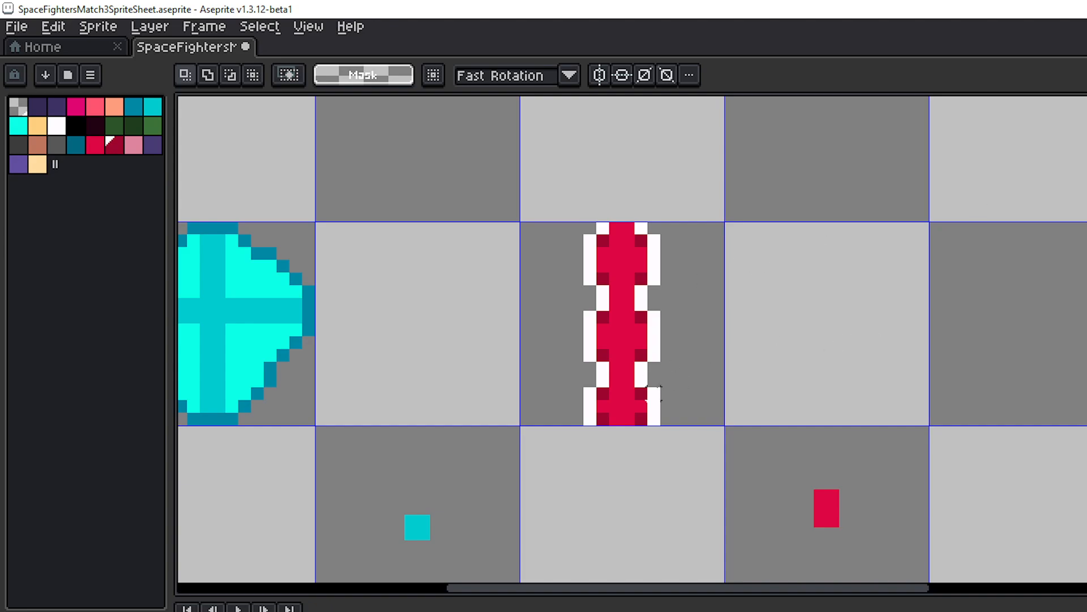
- Sample the bright red from the beam's centre as the drawing colour
key(i)
click(630, 380)
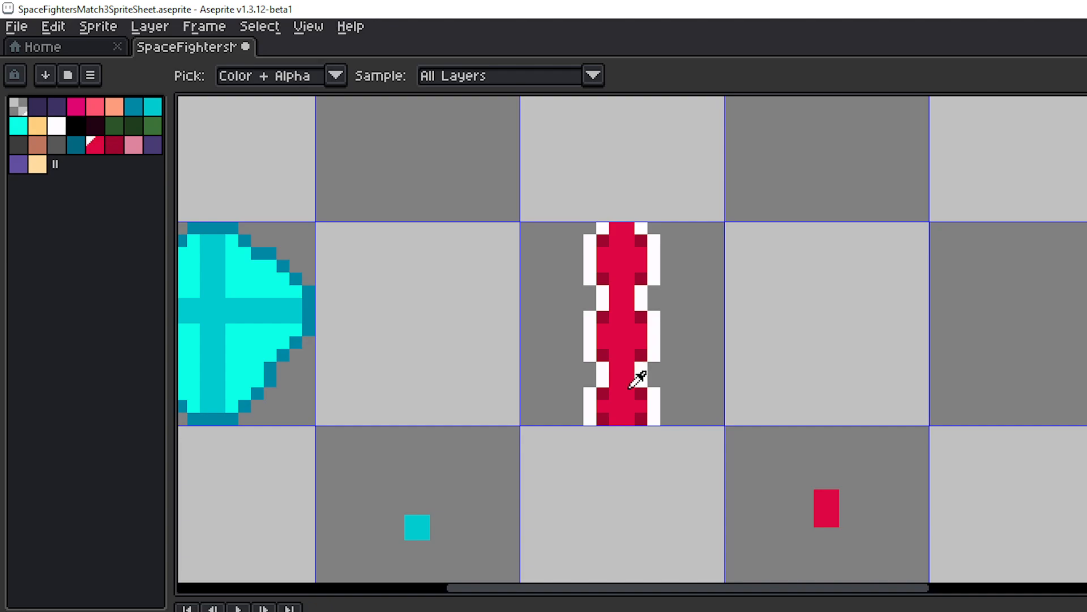
key(m)
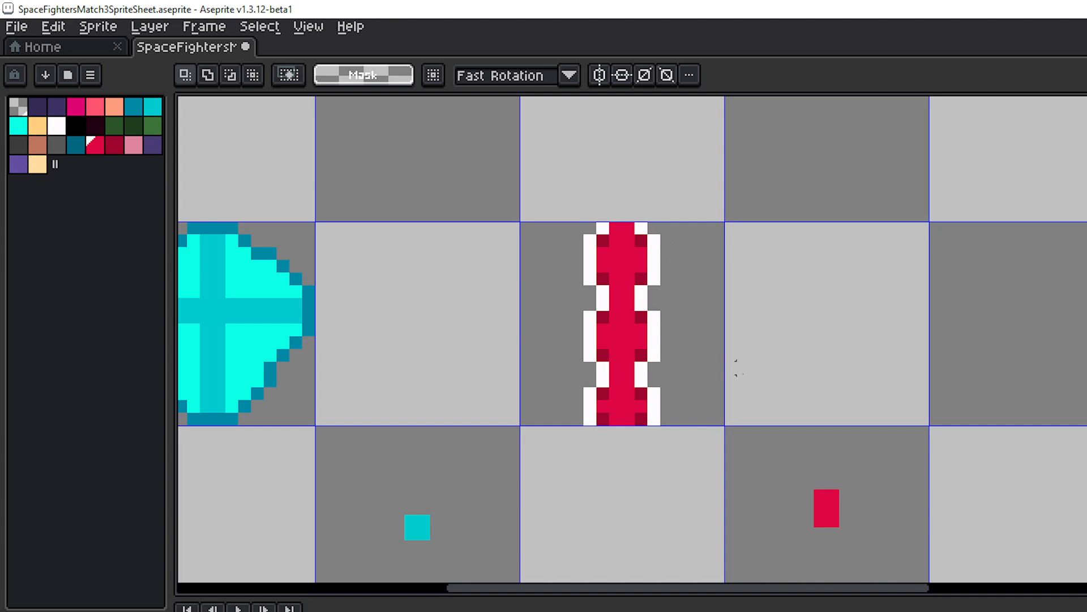
click(666, 323)
drag(759, 244, 866, 381)
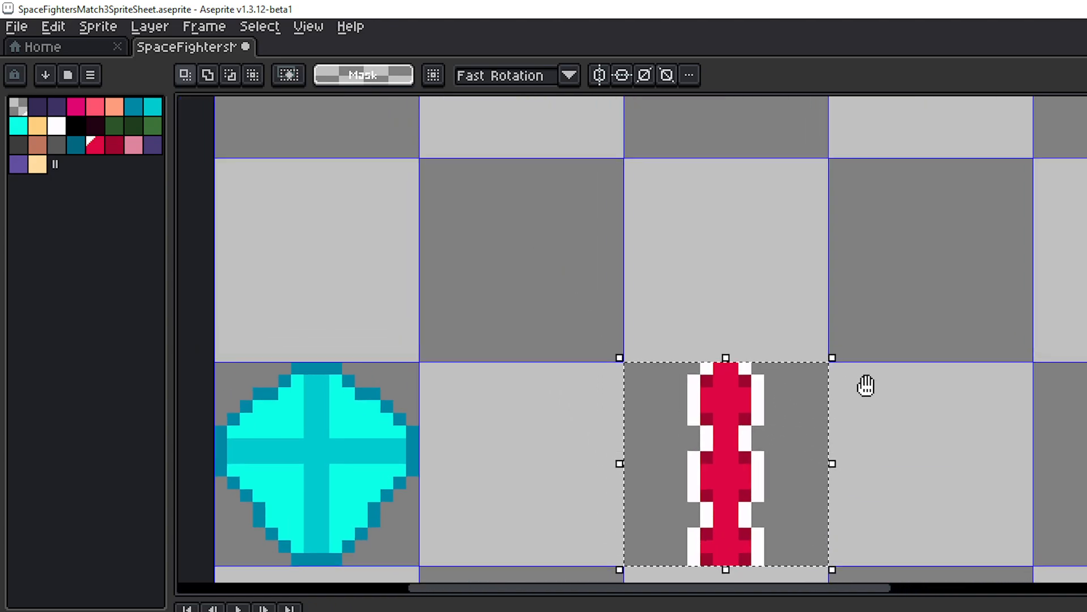
key(v)
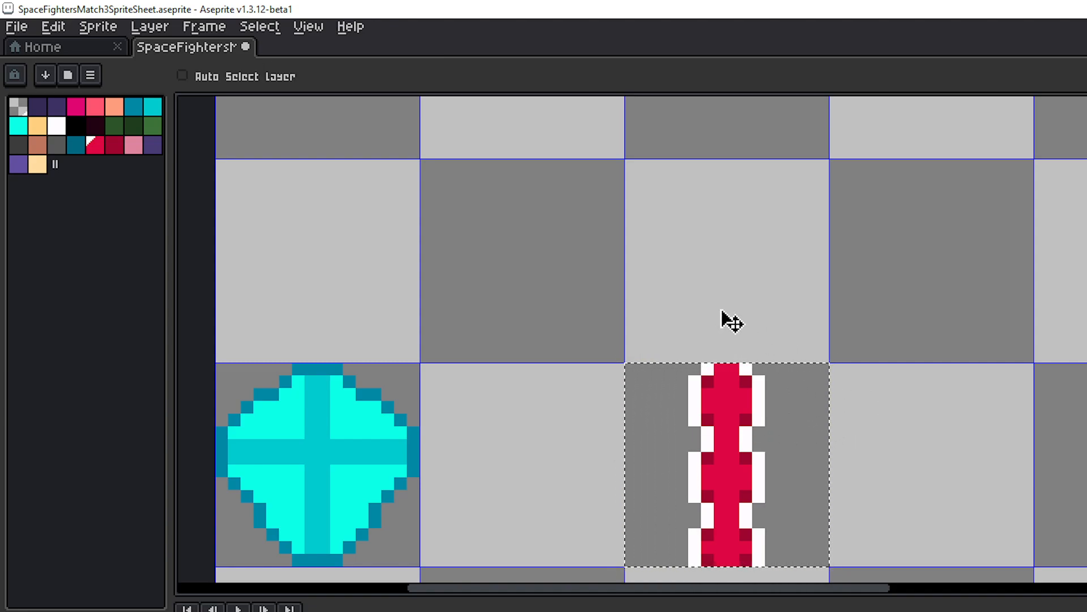
drag(758, 422, 767, 260)
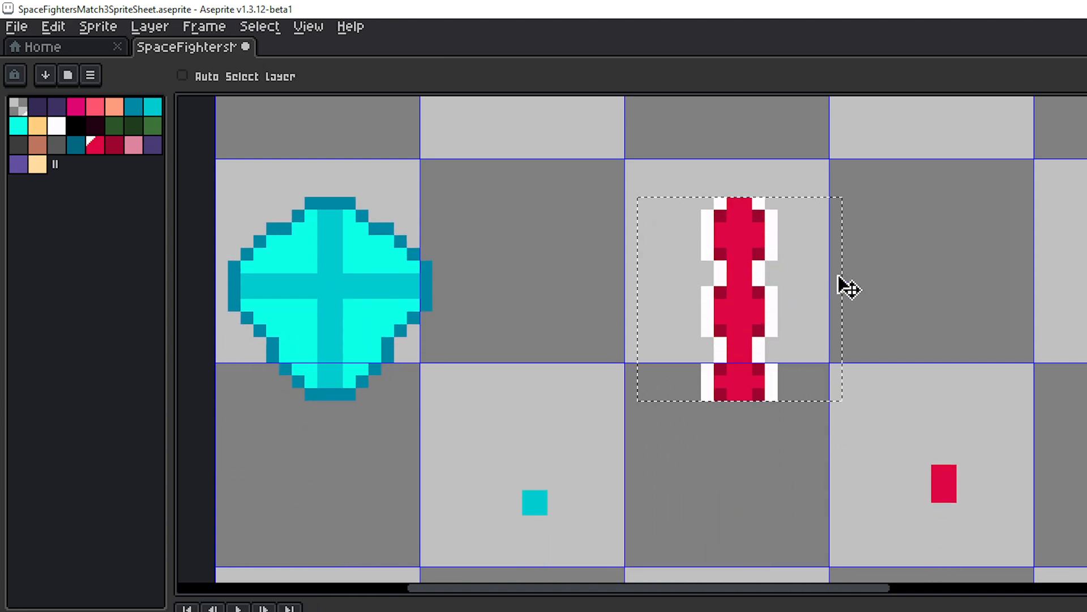
key(ctrl+z)
key(ctrl+d)
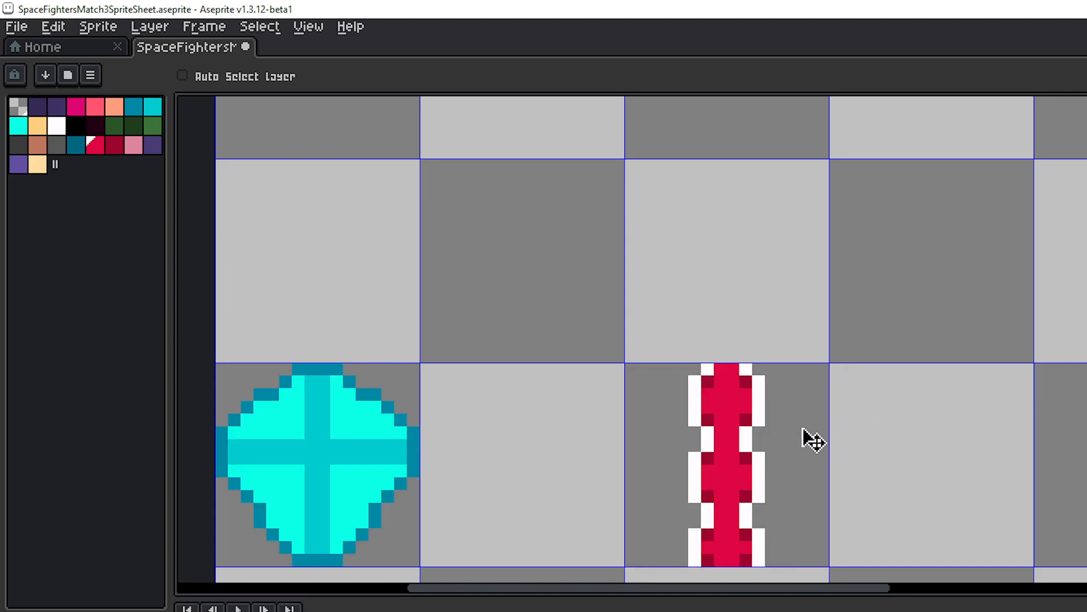
- Copy the 16 by 16 beam cell into the empty cell directly above it to preview how the segments tile
key(m)
key(ctrl+z)
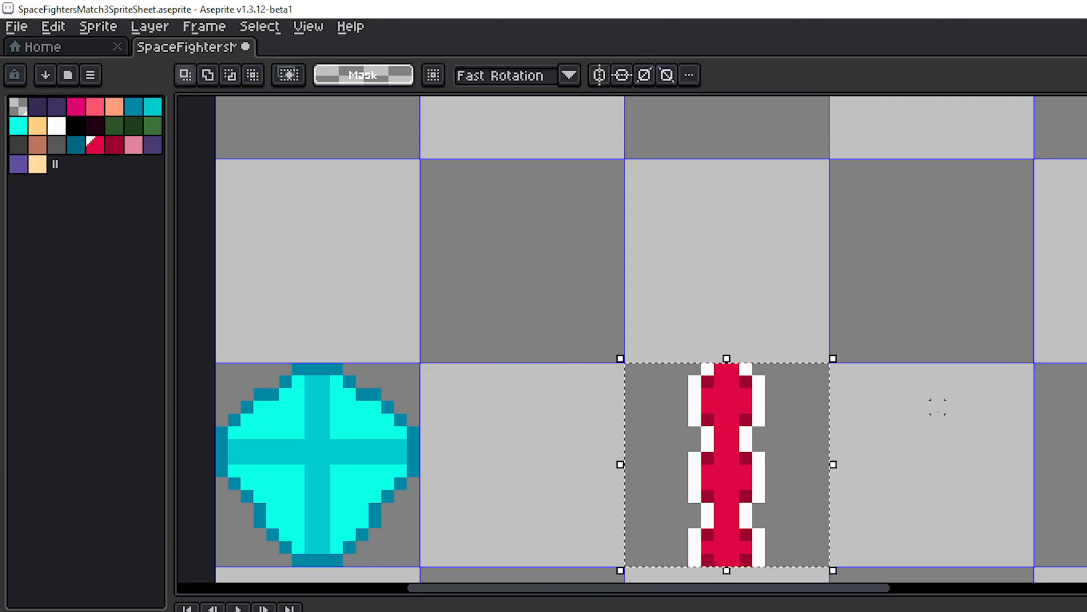
drag(781, 442, 758, 243)
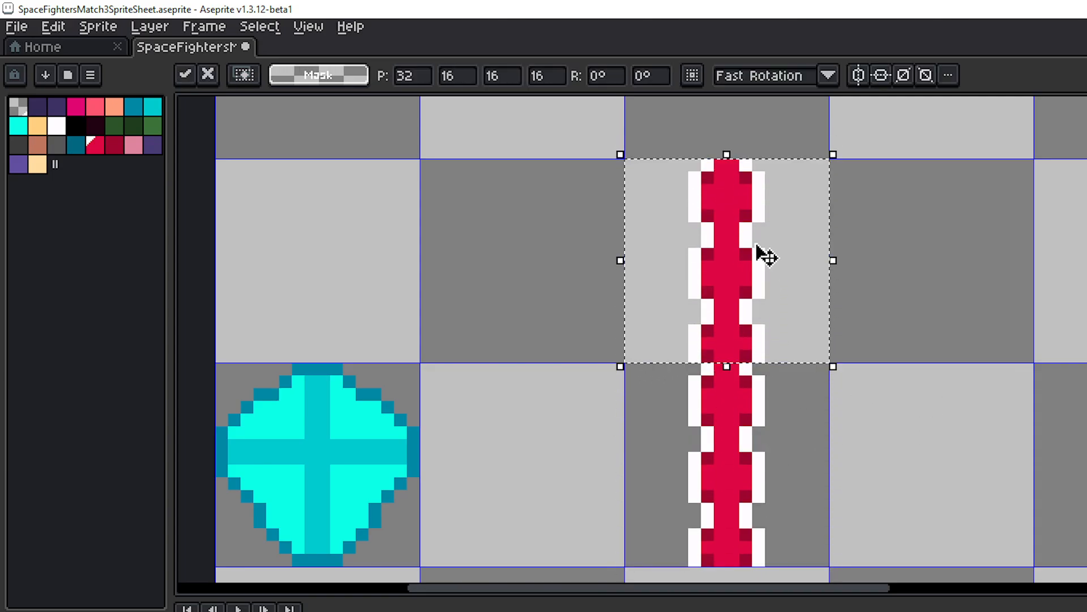
scroll(862, 275, down, 4)
click(914, 300)
drag(914, 300, 865, 338)
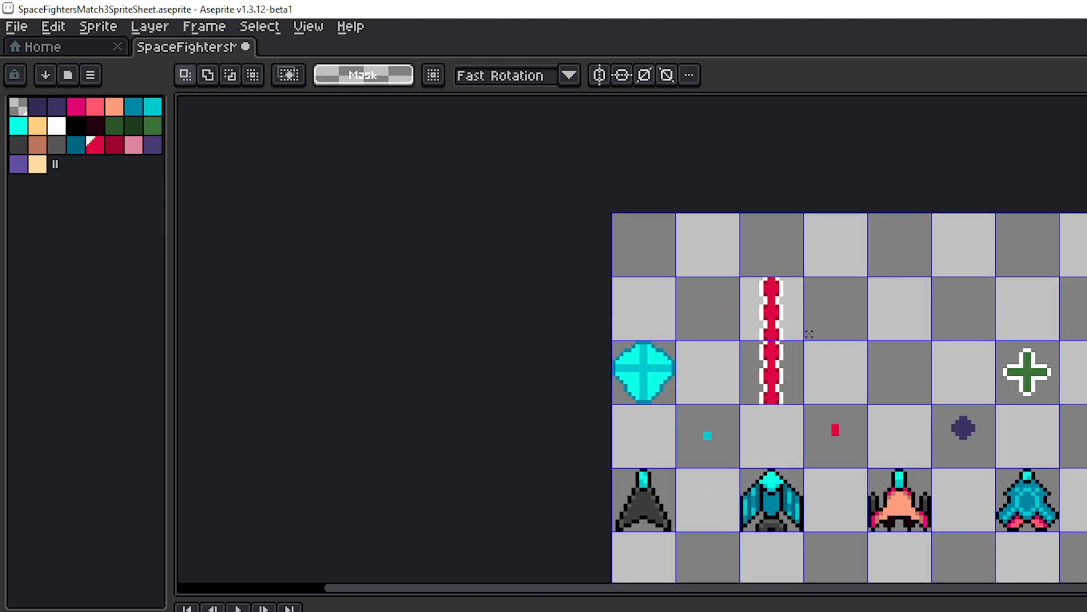
scroll(809, 334, up, 3)
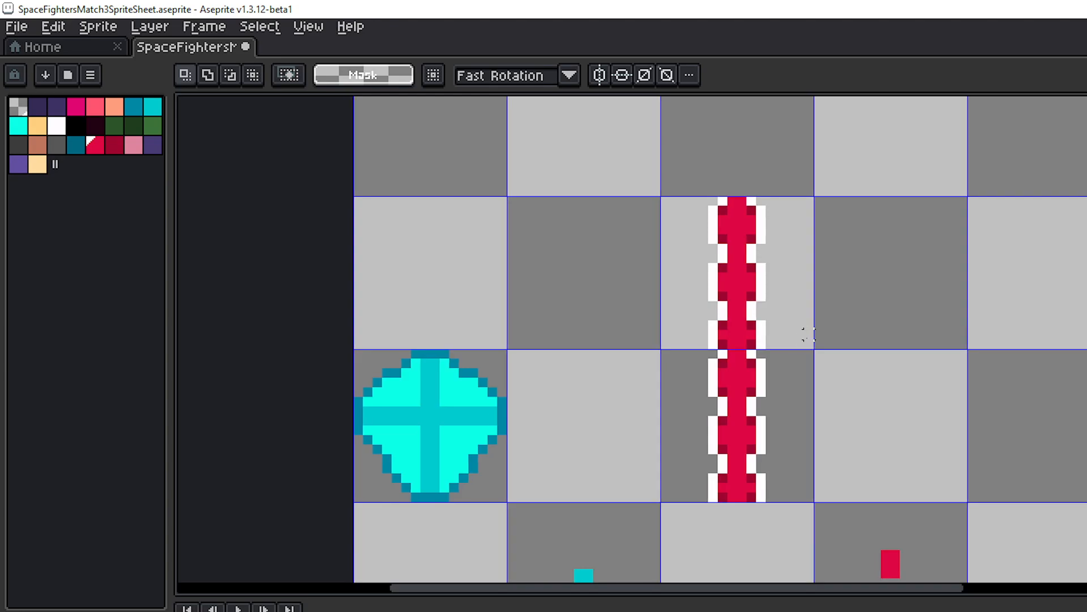
scroll(808, 334, up, 1)
drag(808, 324, 836, 358)
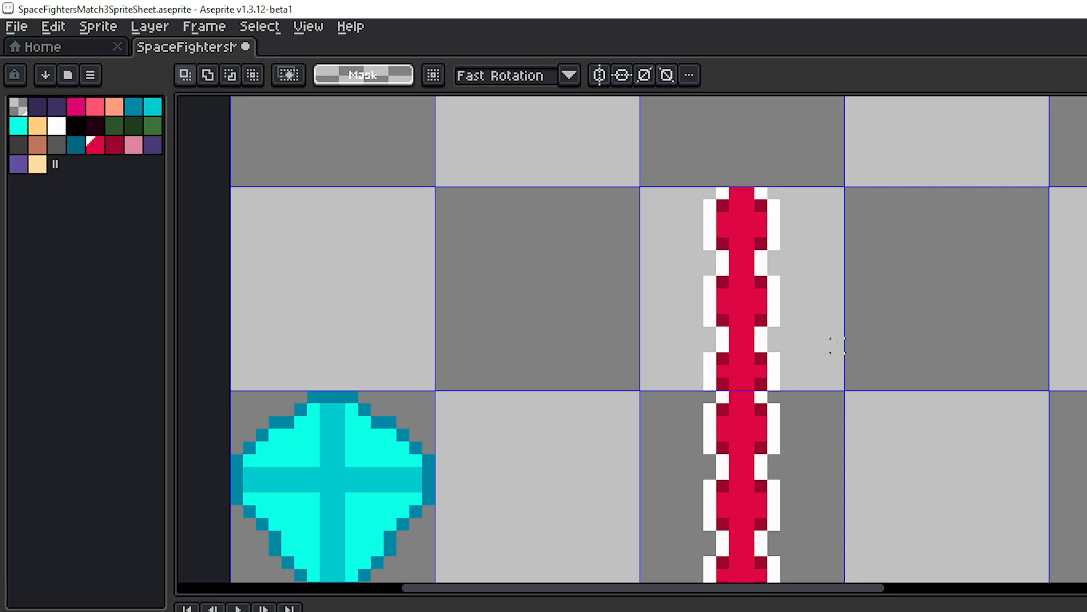
- Undo the preview copy above the beam and clear the selection around the original cell
key(ctrl+z)
key(ctrl+z)
drag(825, 371, 821, 246)
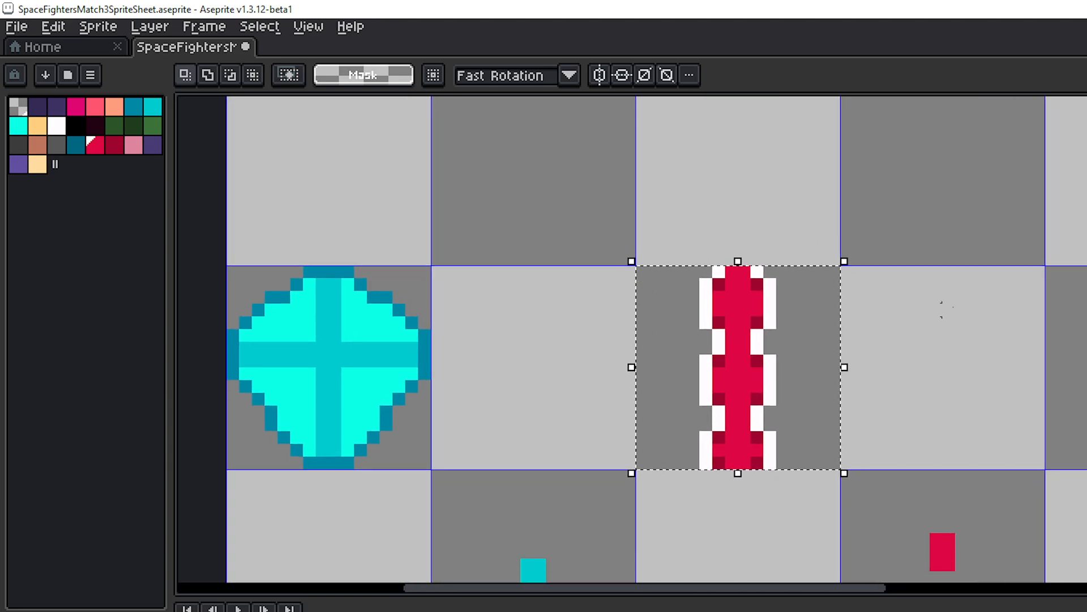
click(974, 309)
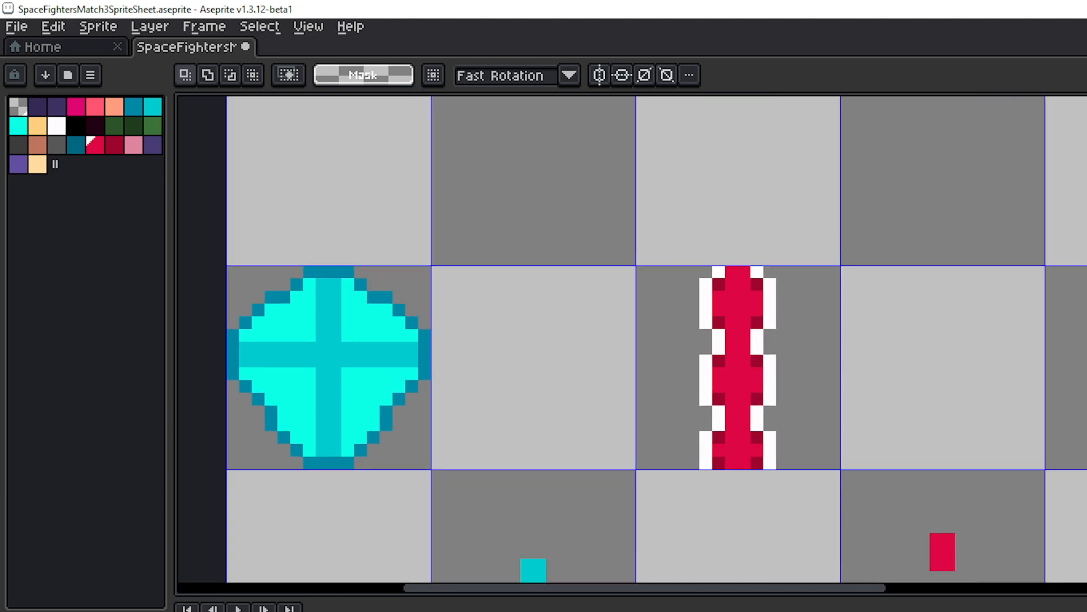
drag(936, 296, 928, 238)
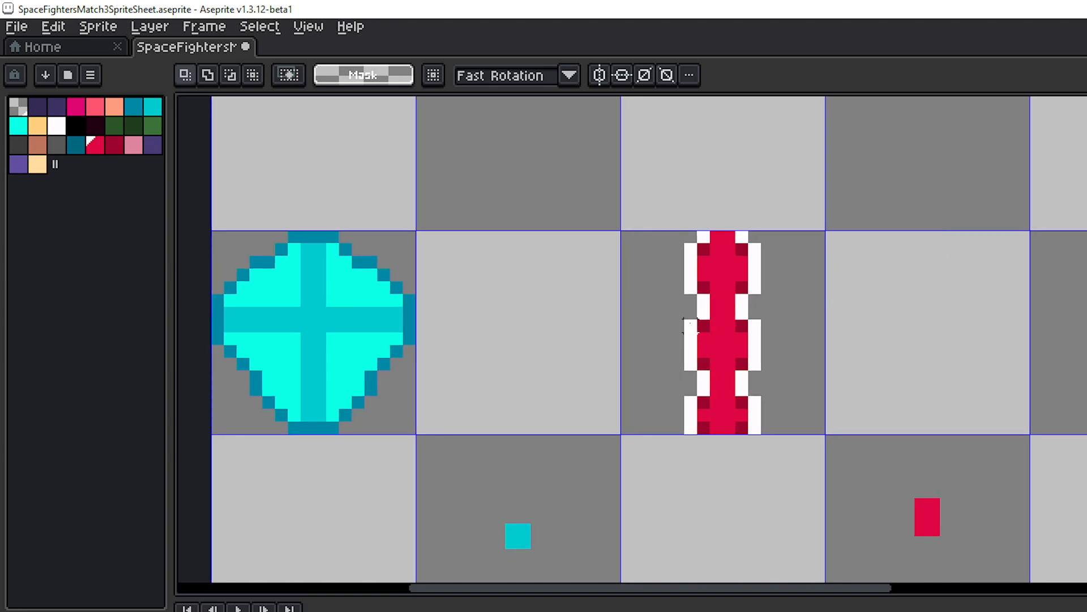
- Try to respace the beam's segments by shifting slices 6 pixels wide and 2 pixels high by one pixel each
drag(690, 325, 757, 336)
click(908, 376)
drag(681, 394, 762, 414)
click(825, 403)
drag(685, 382, 743, 391)
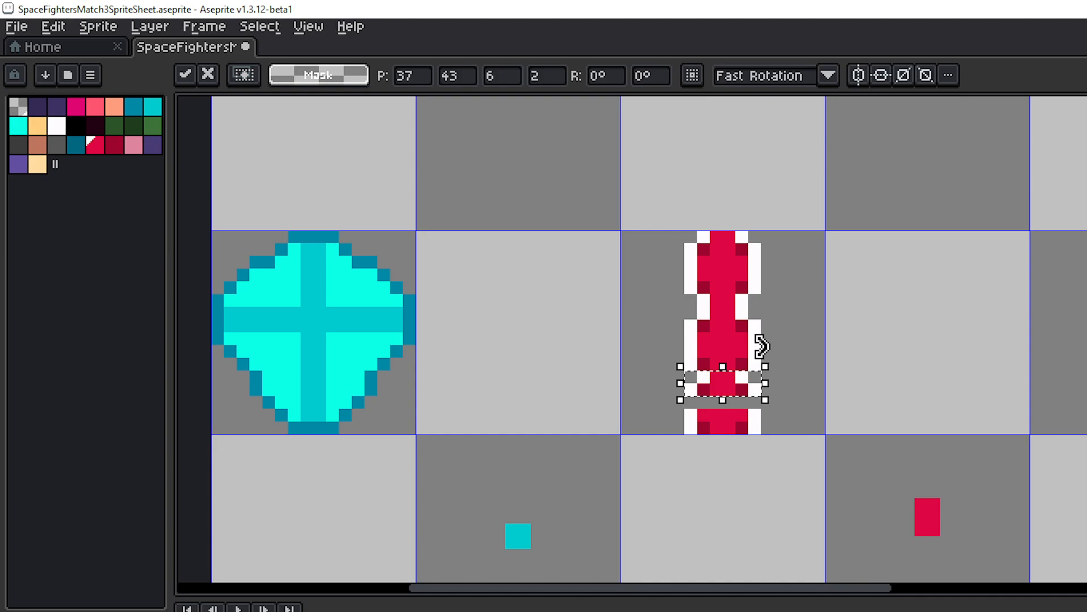
drag(685, 344, 742, 354)
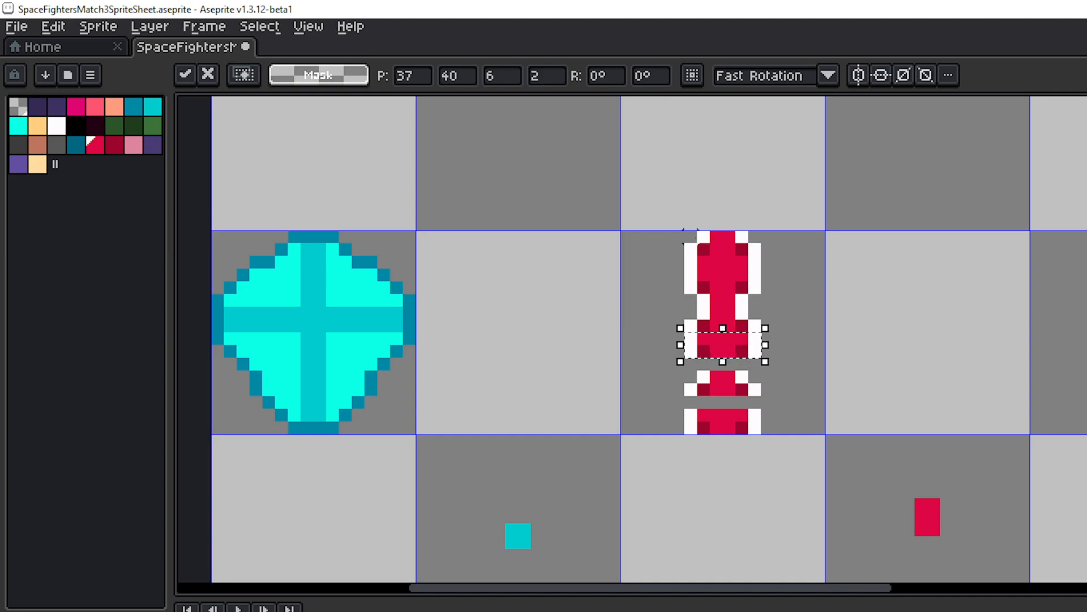
drag(689, 236, 735, 261)
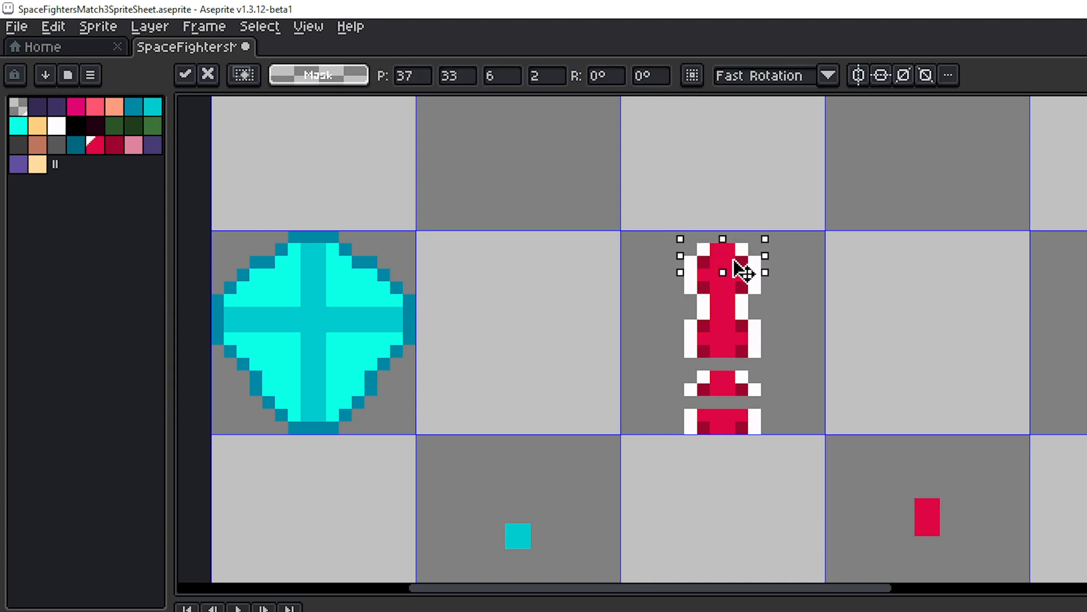
click(844, 301)
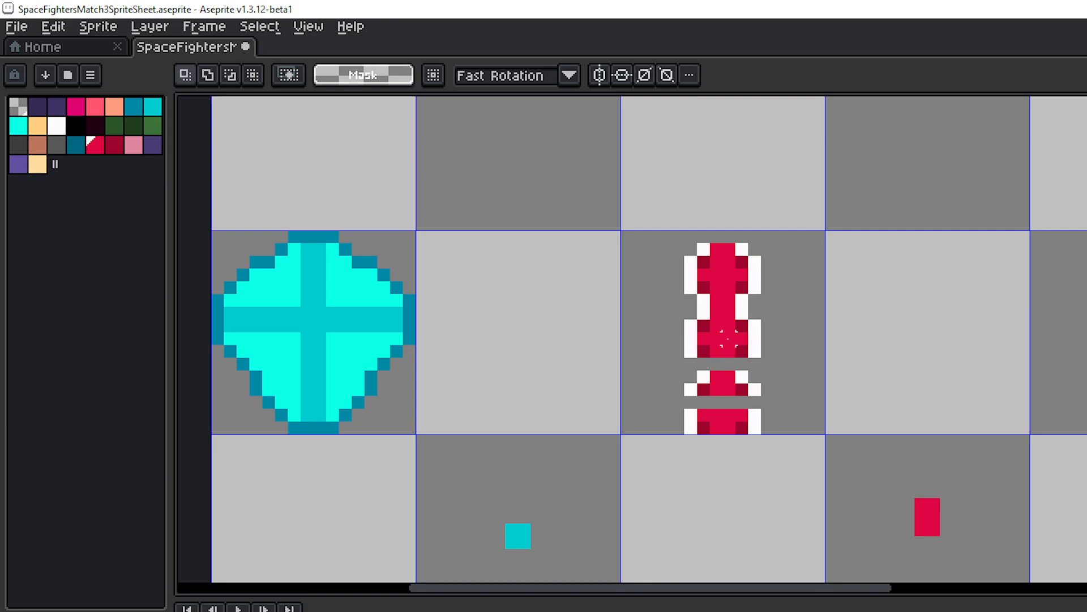
key(i)
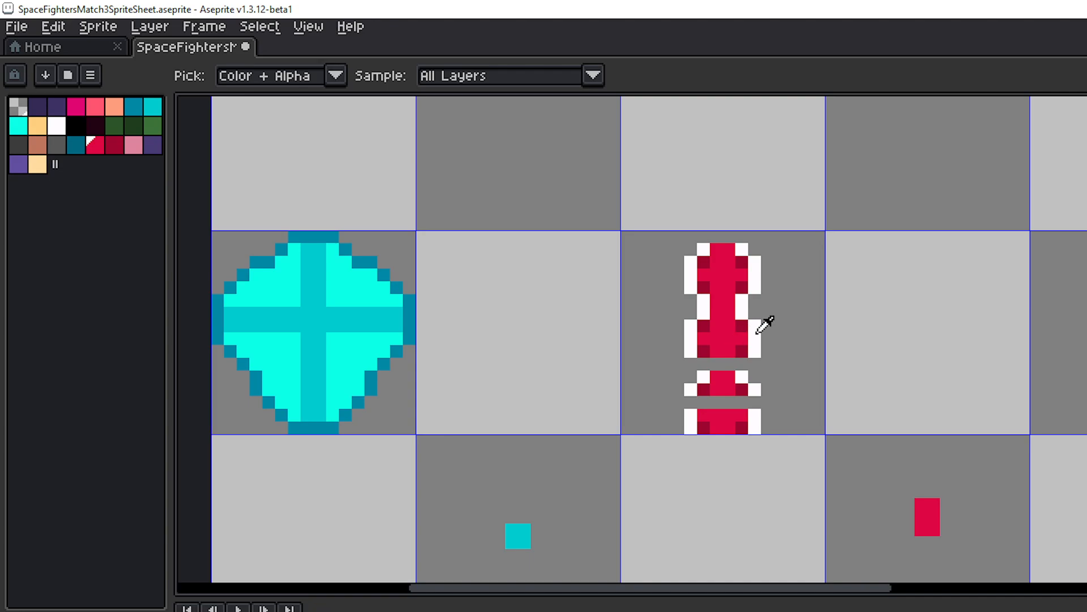
key(m)
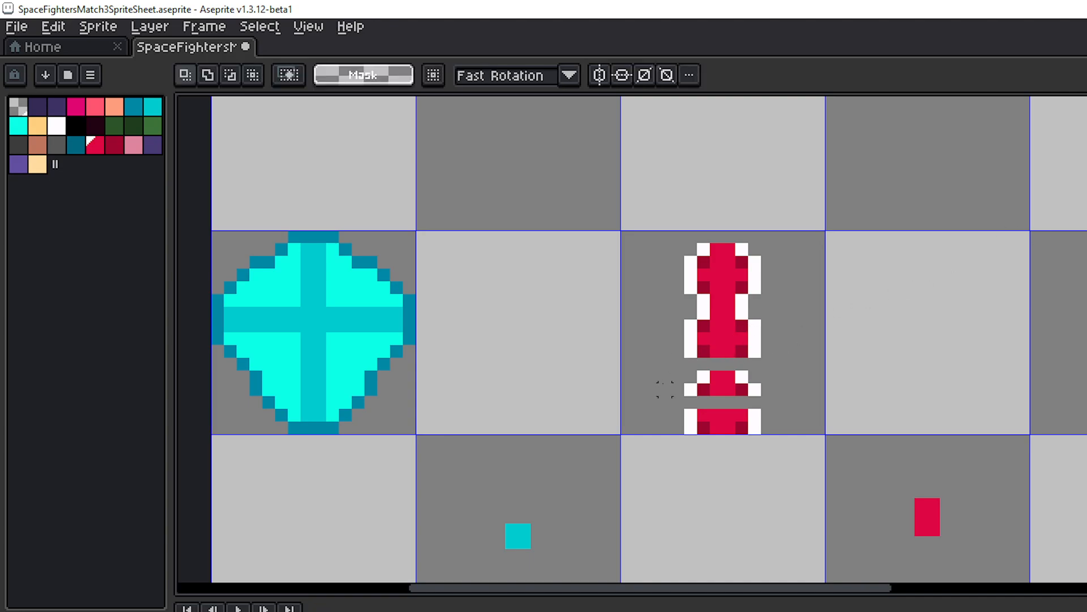
- Undo all the slice shifts made to the beam
key(ctrl+z)
key(ctrl+z)
key(ctrl+z)
key(ctrl+z)
key(ctrl+z)
key(ctrl+z)
key(ctrl+z)
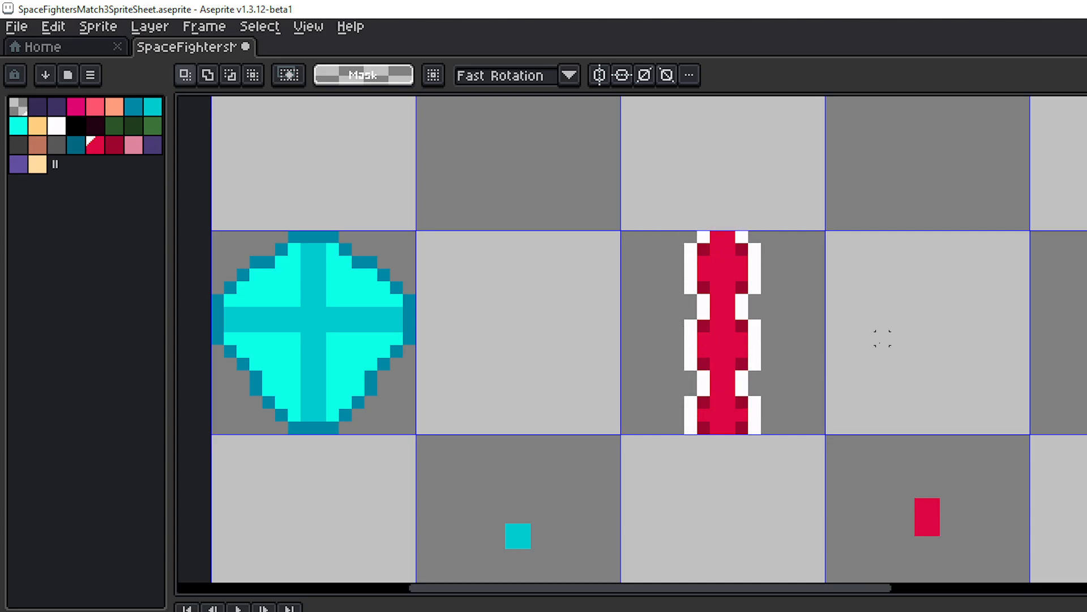
- Paint the two dark upper corner pixels of the beam's lowest segment bright red with the 1 px Pencil
scroll(882, 338, down, 2)
scroll(879, 333, up, 3)
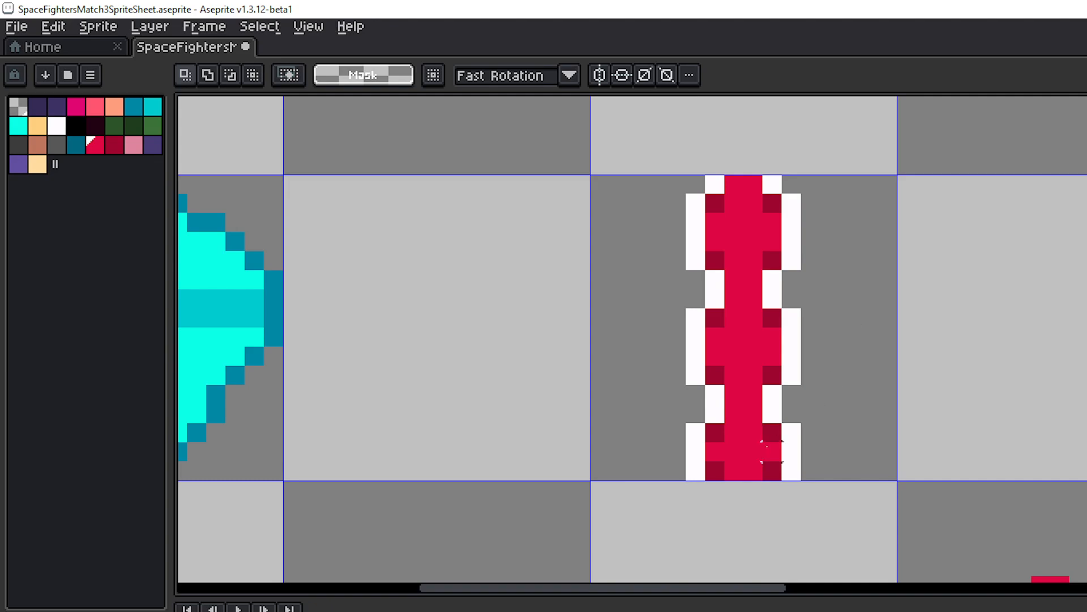
key(i)
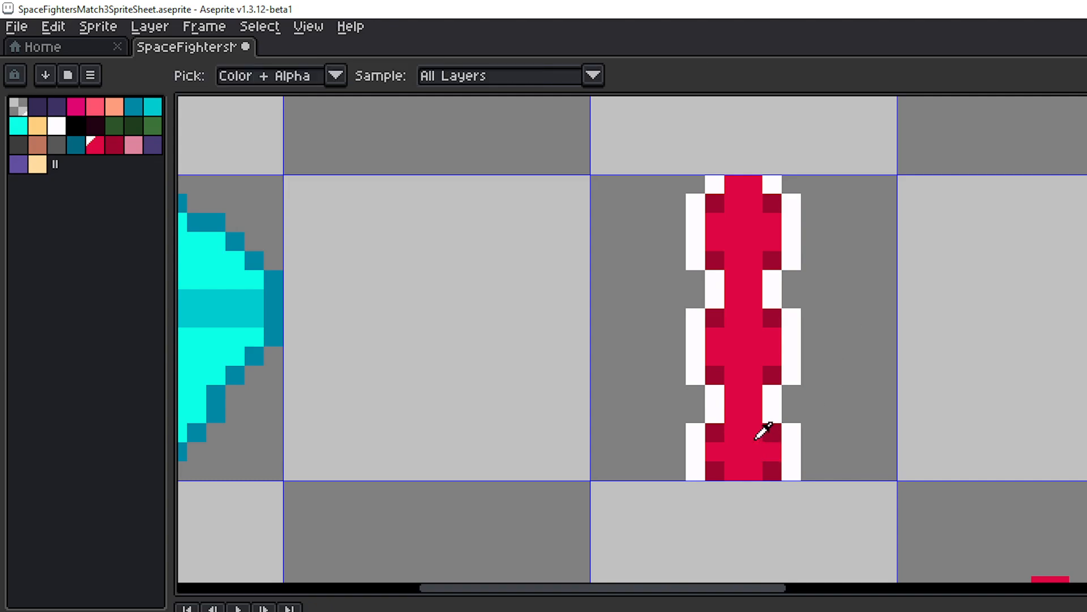
key(b)
click(772, 432)
click(714, 432)
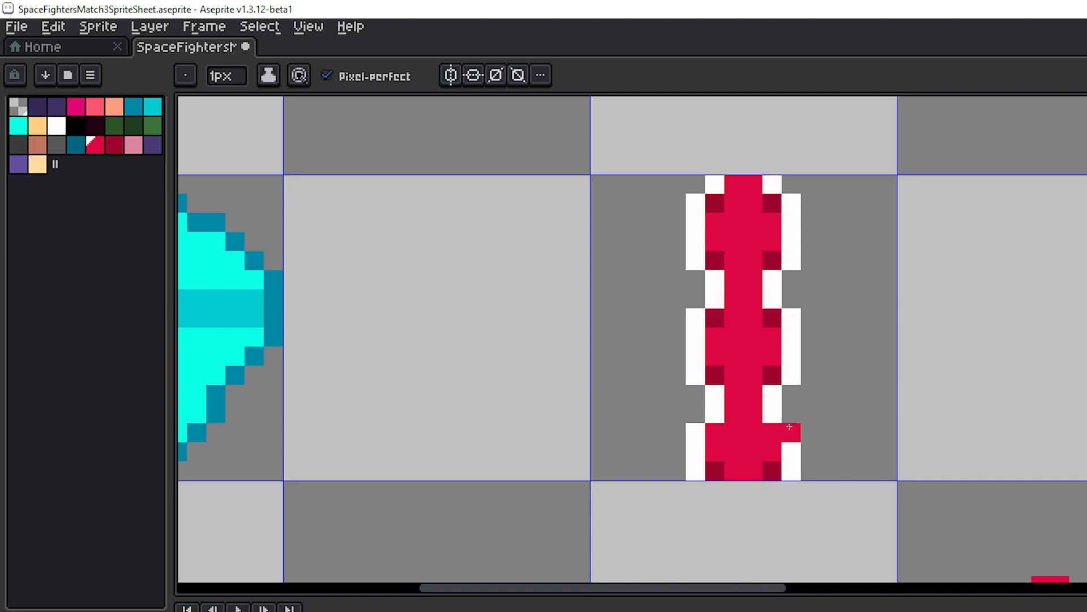
- Copy the retouched beam cell into the empty cell above it to check the seam between tiles
scroll(883, 415, down, 3)
drag(898, 405, 811, 377)
scroll(811, 377, up, 1)
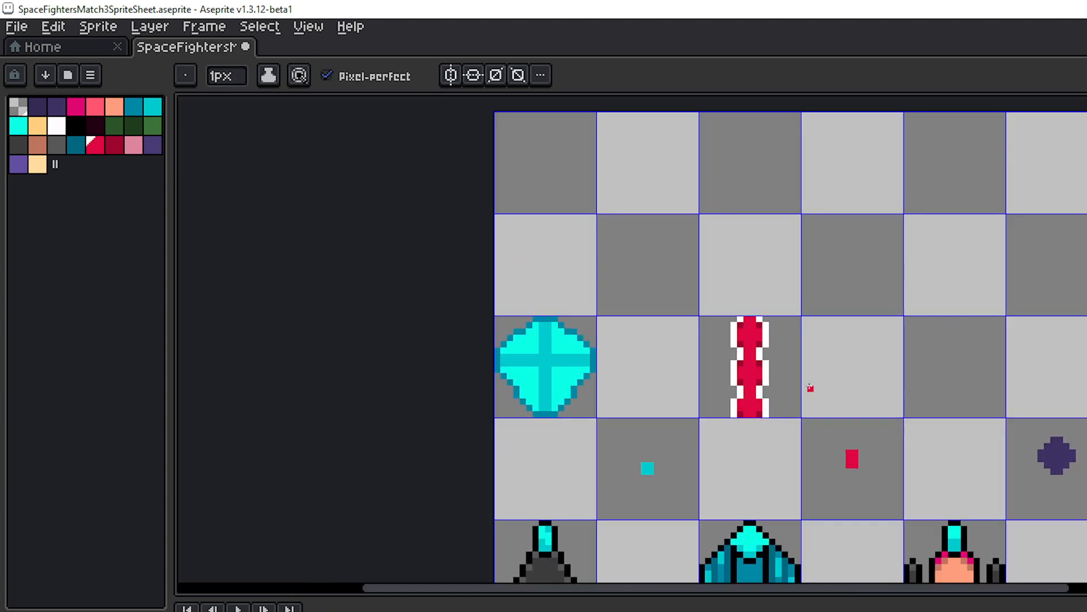
key(m)
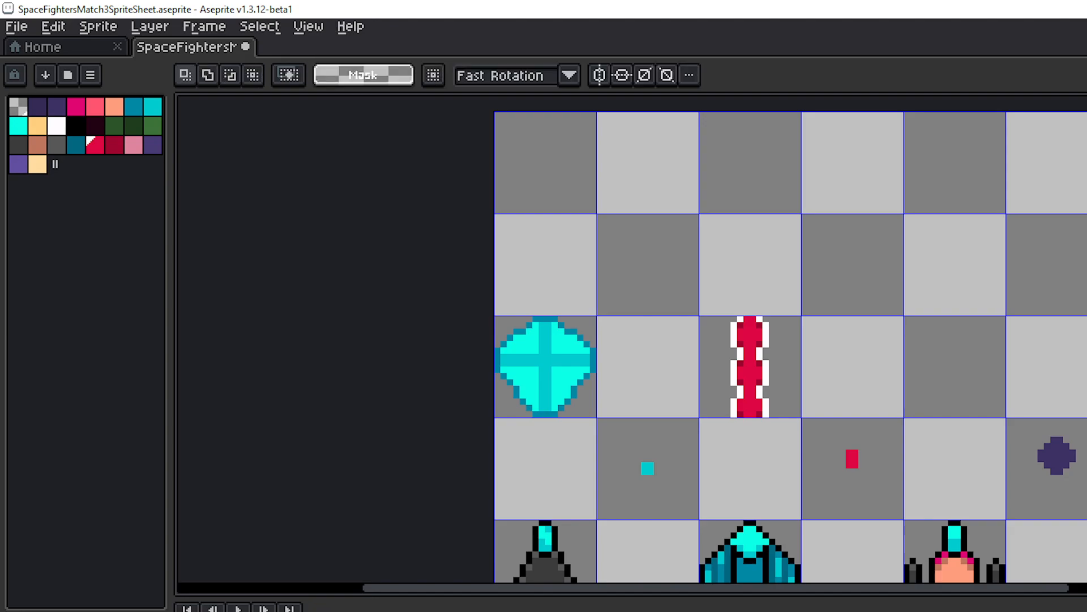
double_click(759, 355)
drag(862, 308, 893, 361)
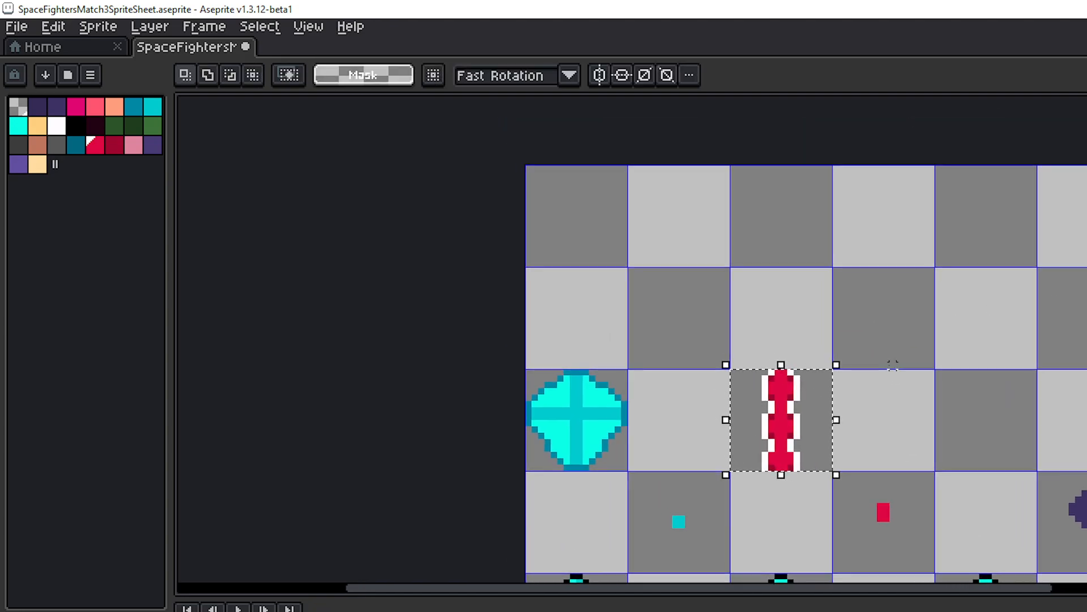
drag(783, 434, 871, 314)
click(912, 347)
scroll(893, 345, up, 1)
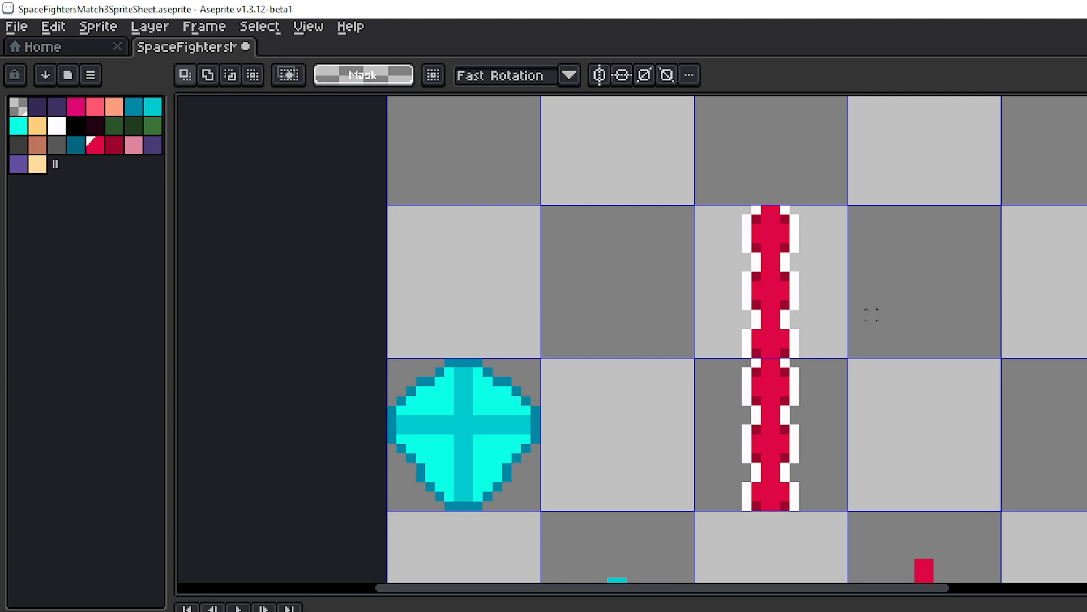
- Undo the copy of the retouched beam and deselect its original cell
key(ctrl+z)
key(ctrl+z)
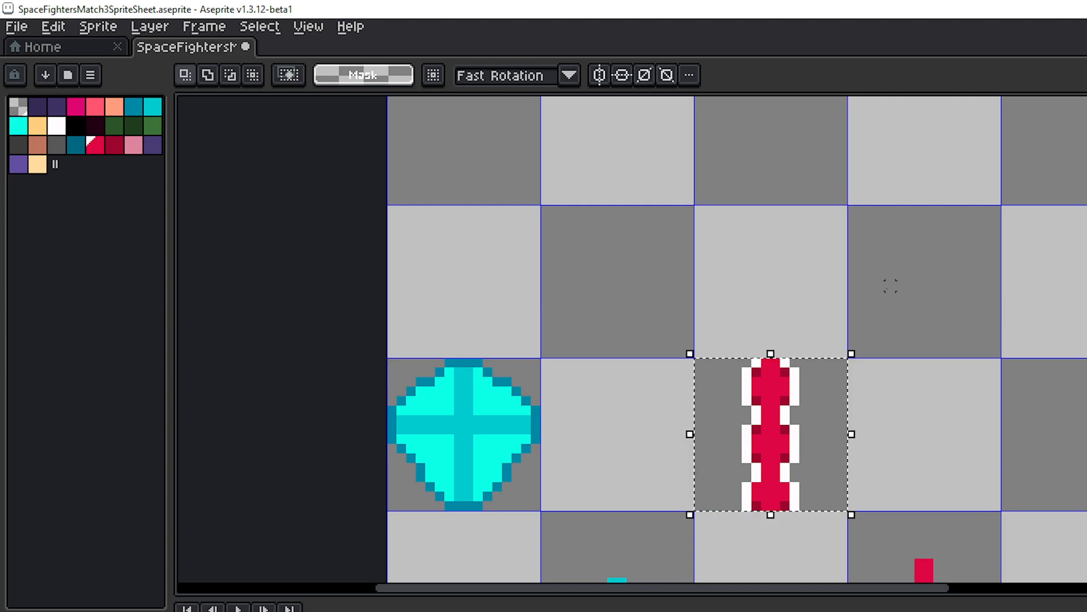
drag(954, 401, 874, 335)
click(896, 373)
- Sample the dark purple from the diamond-shaped projectile and ready the 1 px Pencil for the empty cells between the beam and the green cross
drag(900, 399, 621, 308)
scroll(809, 338, down, 3)
scroll(713, 325, up, 1)
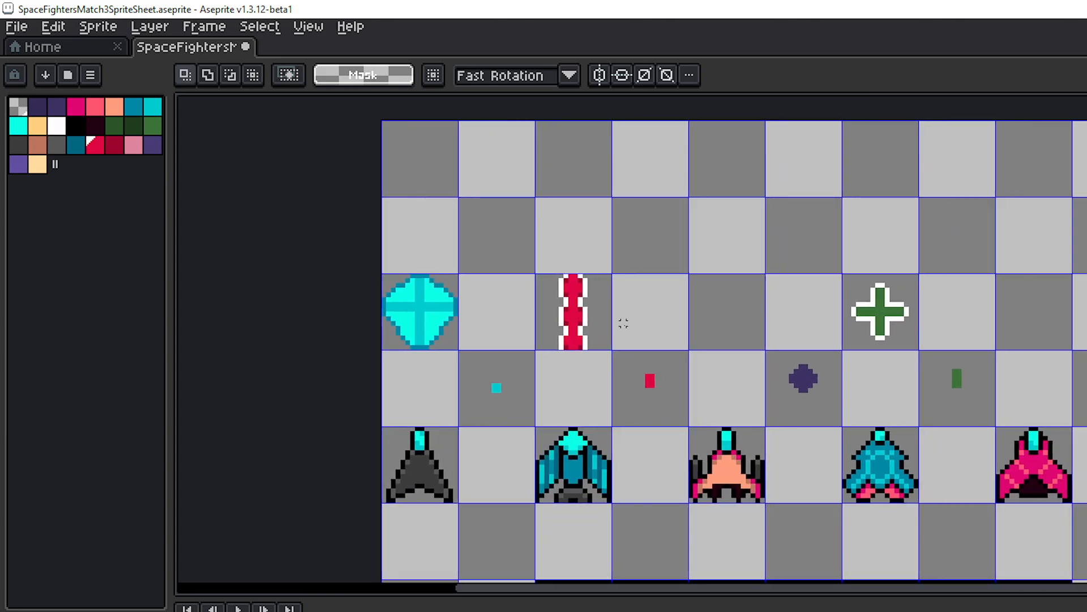
scroll(633, 322, up, 1)
drag(699, 306, 577, 284)
scroll(578, 283, up, 1)
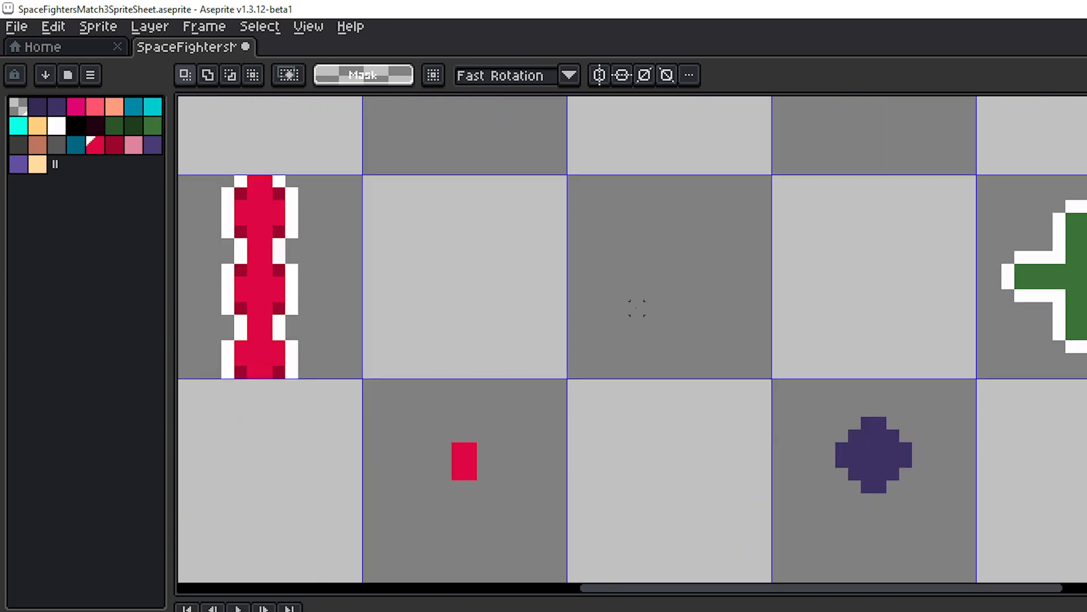
scroll(701, 308, down, 1)
drag(701, 306, 743, 314)
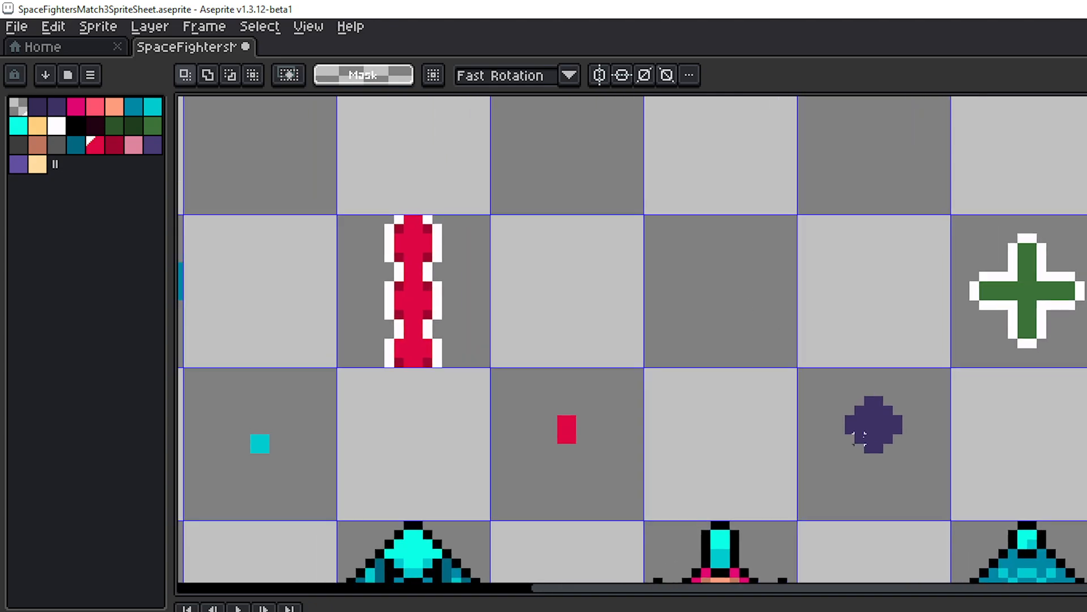
key(i)
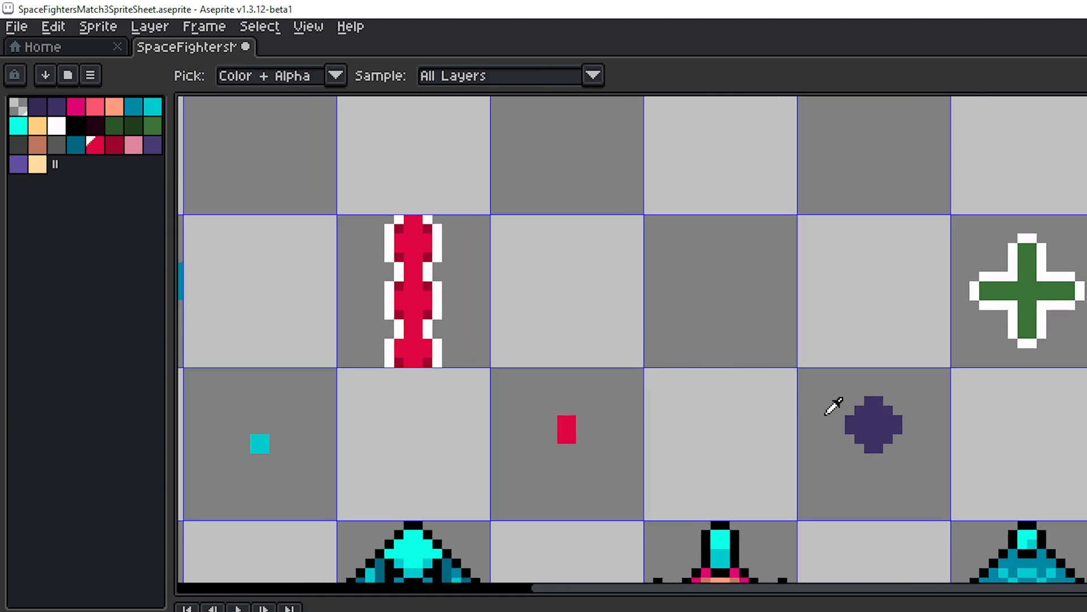
click(888, 428)
key(b)
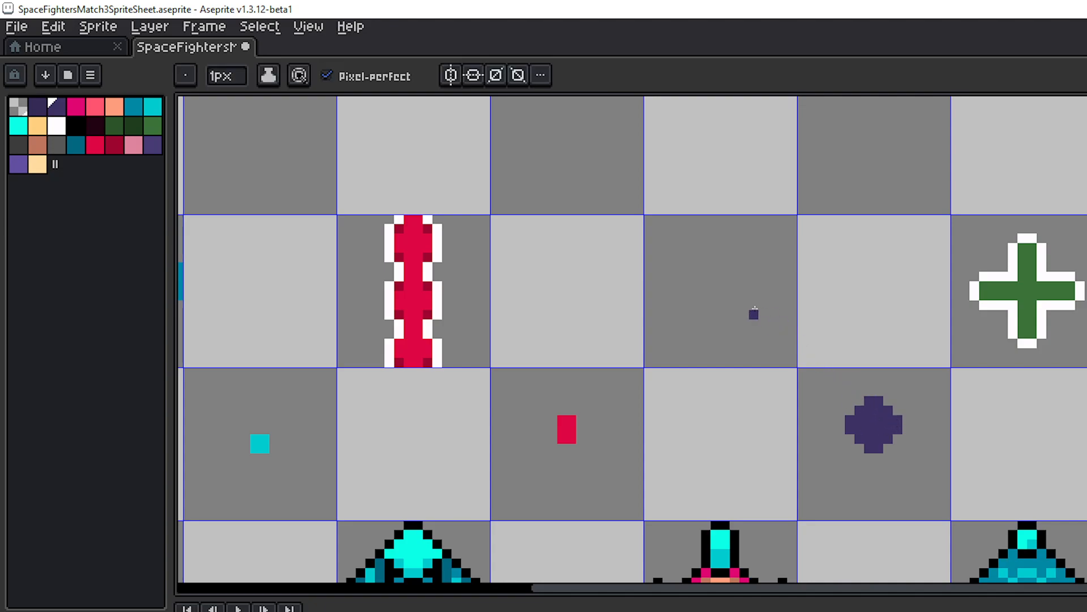
scroll(716, 286, up, 2)
scroll(715, 292, down, 1)
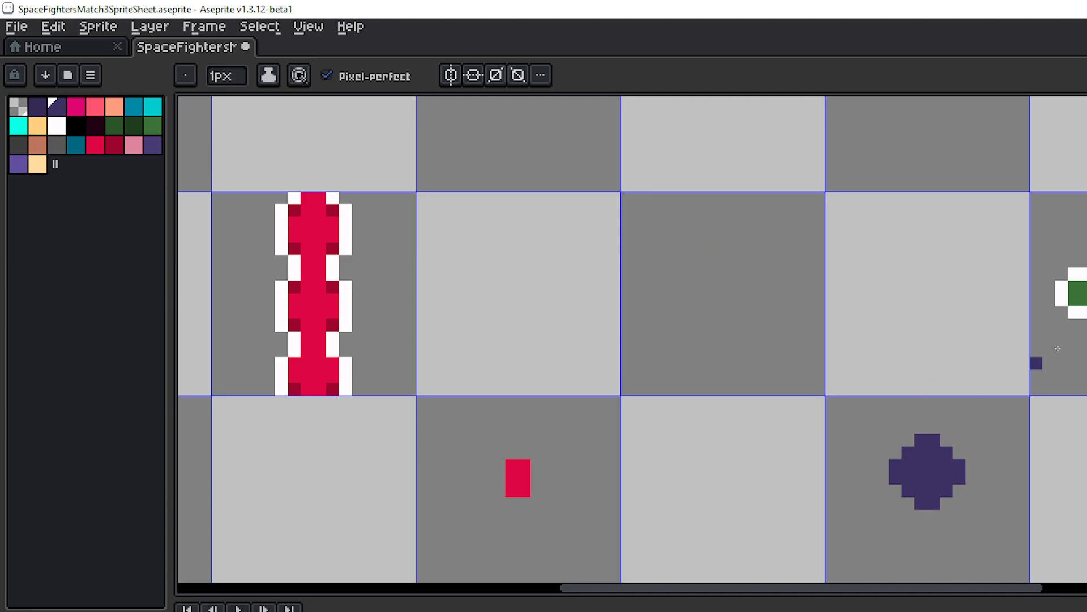
- Draw a cell-filling dark purple filled circle in the empty dark cell between the beam and the green cross, and centre a vertical symmetry axis on it
key(l)
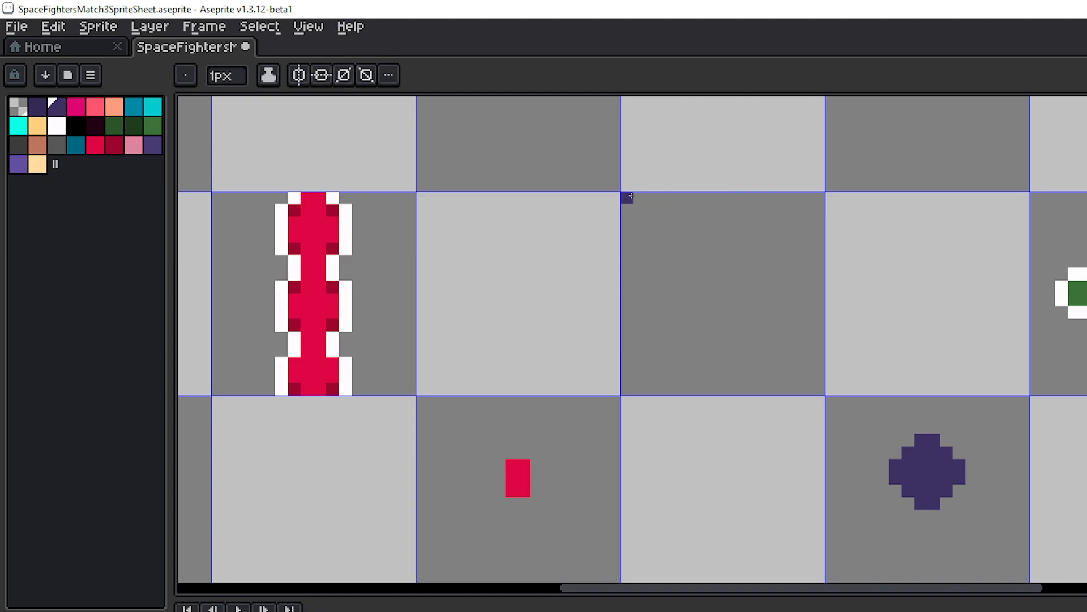
mouse_move(626, 197)
mouse_down()
mouse_move(784, 368)
mouse_move(819, 388)
mouse_up()
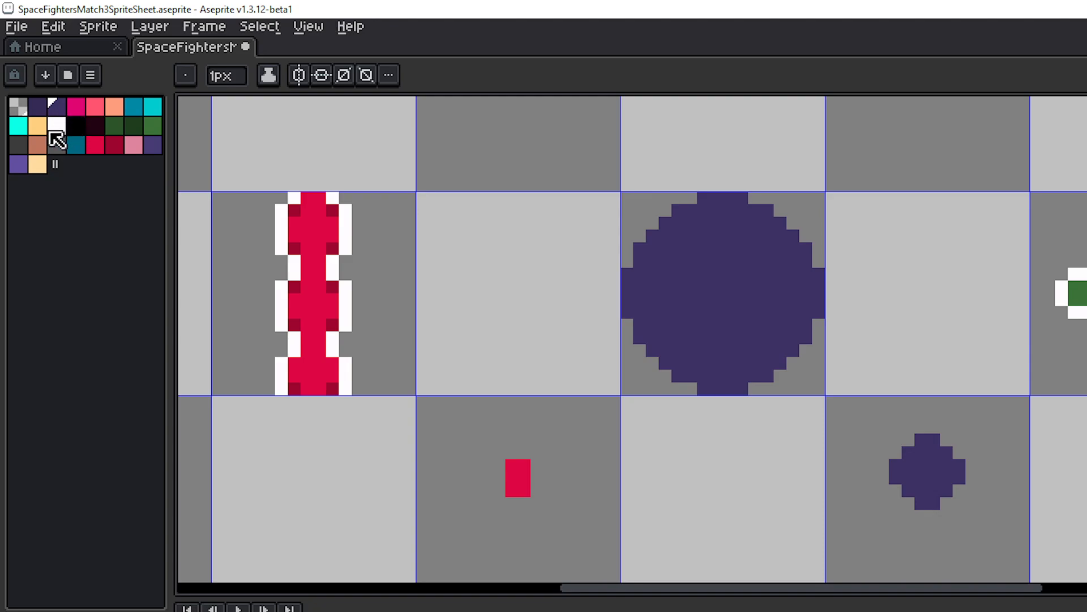
click(77, 146)
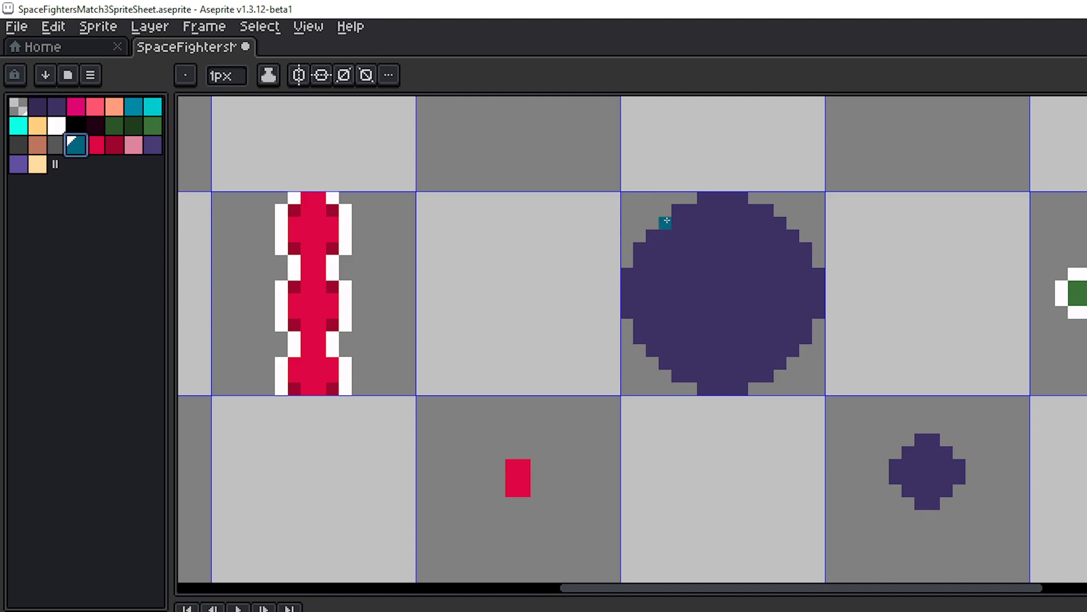
click(301, 76)
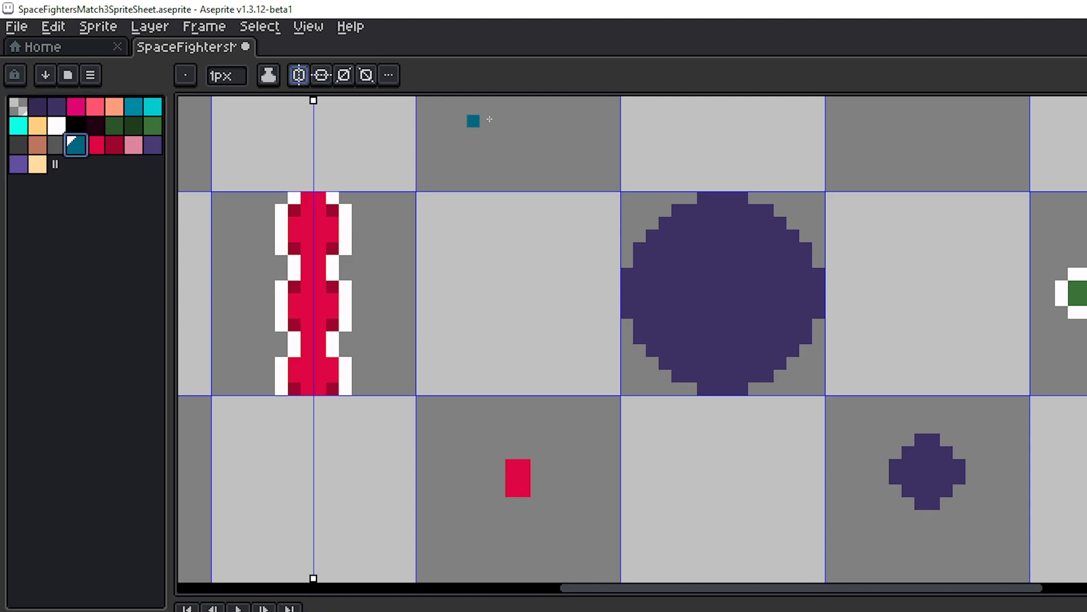
drag(313, 101, 722, 102)
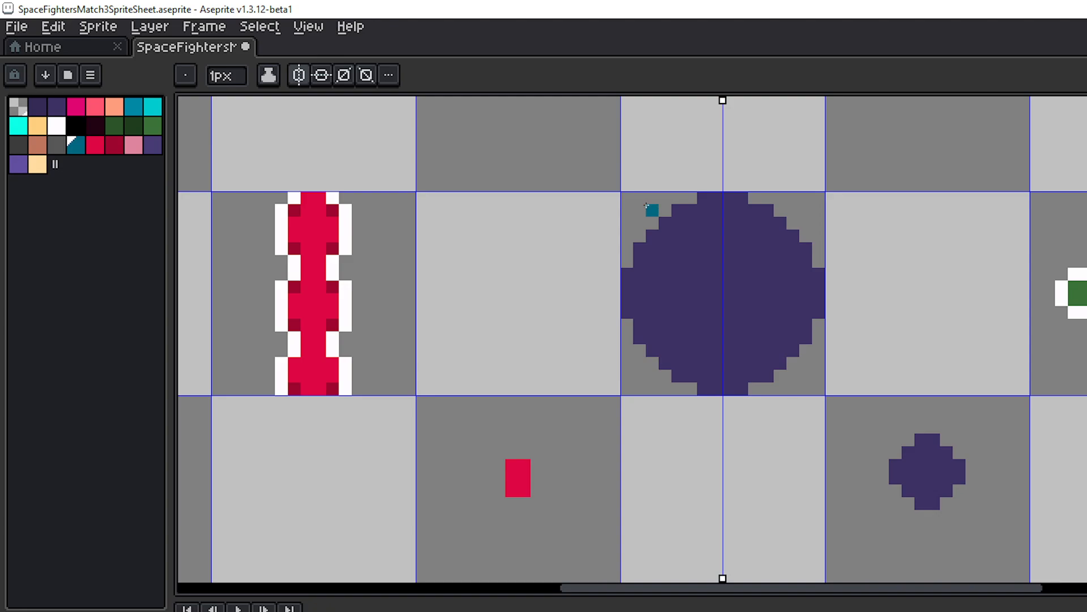
mouse_move(649, 200)
mouse_down()
mouse_move(659, 232)
mouse_move(702, 223)
mouse_move(710, 258)
mouse_up()
key(v)
key(ctrl+z)
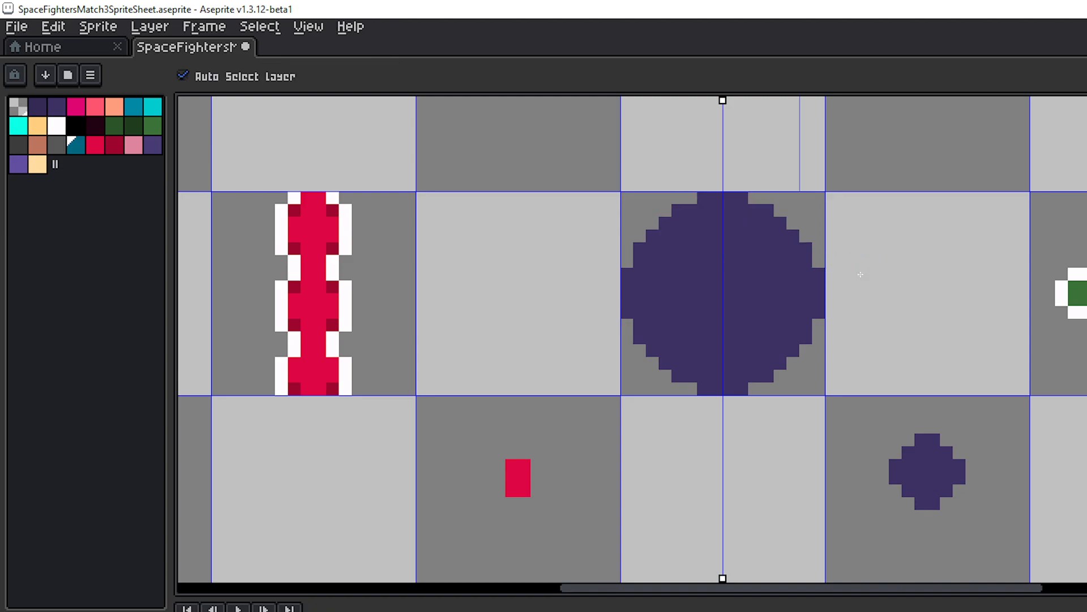
drag(639, 210, 699, 273)
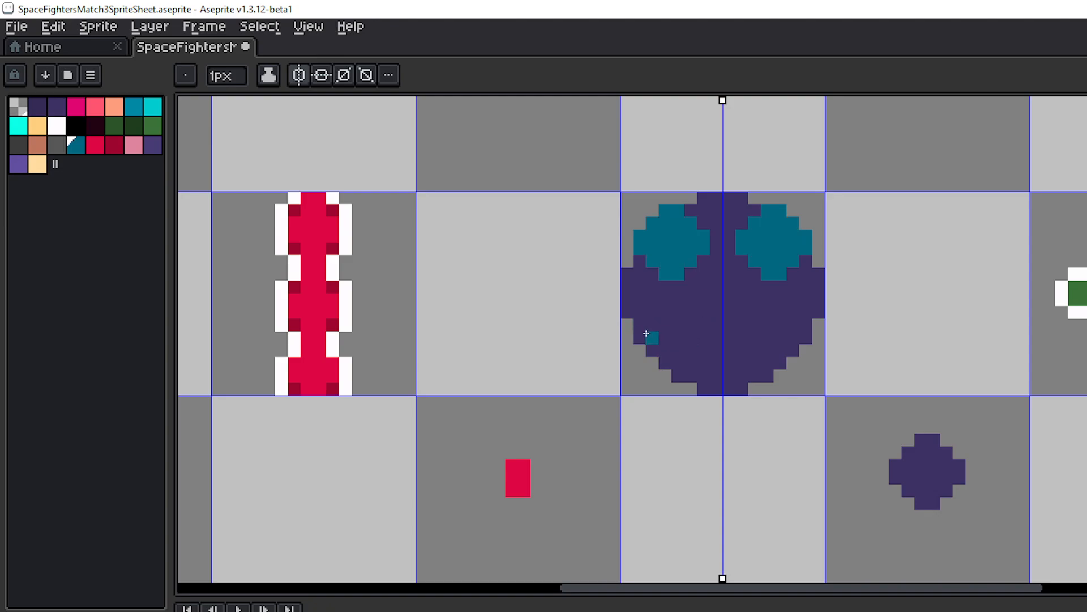
click(657, 341)
drag(657, 341, 714, 400)
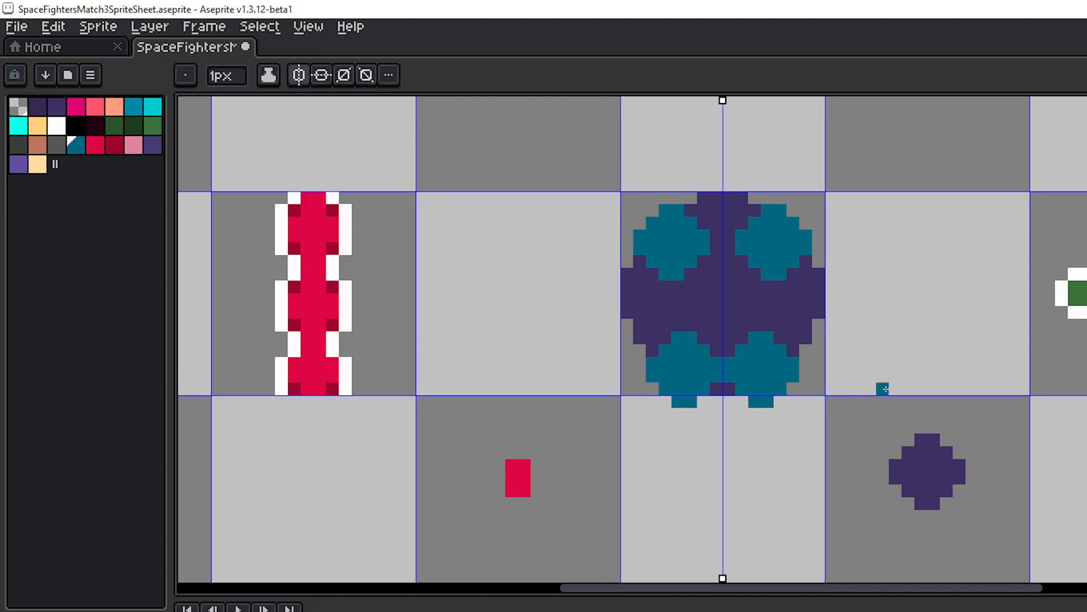
key(v)
key(ctrl+z)
key(ctrl+z)
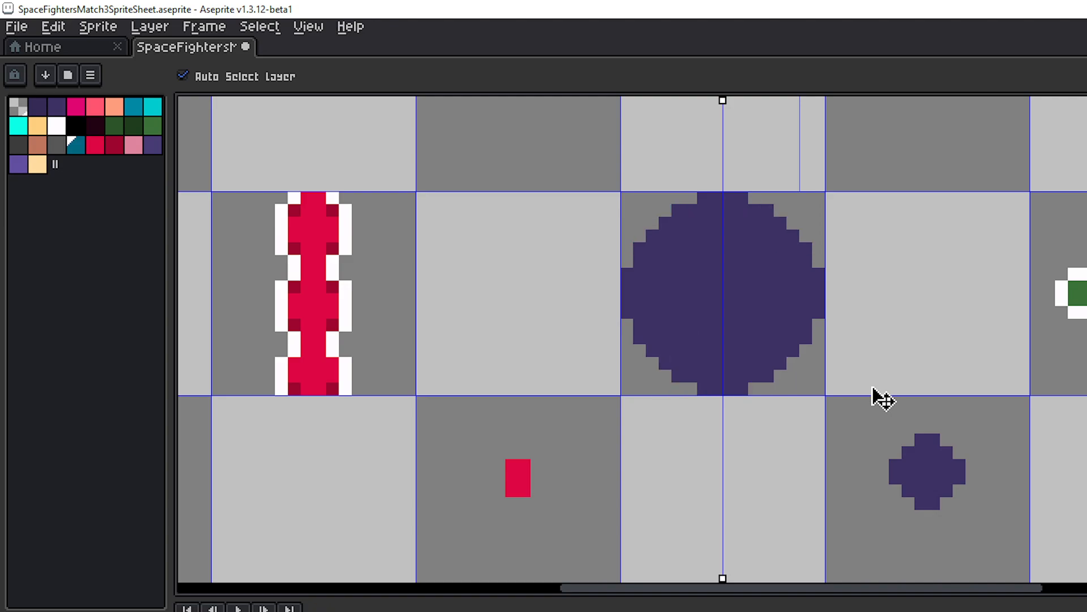
- Draw a mirrored pair of white 1 px triangular outlines in the upper corners of the purple circle with the Pencil
click(57, 126)
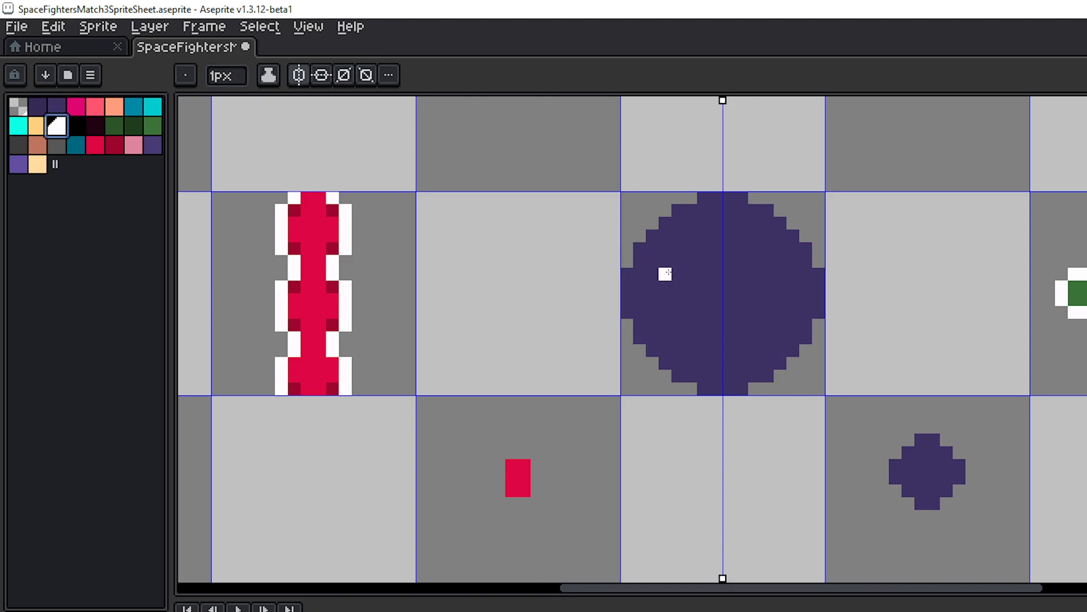
key(b)
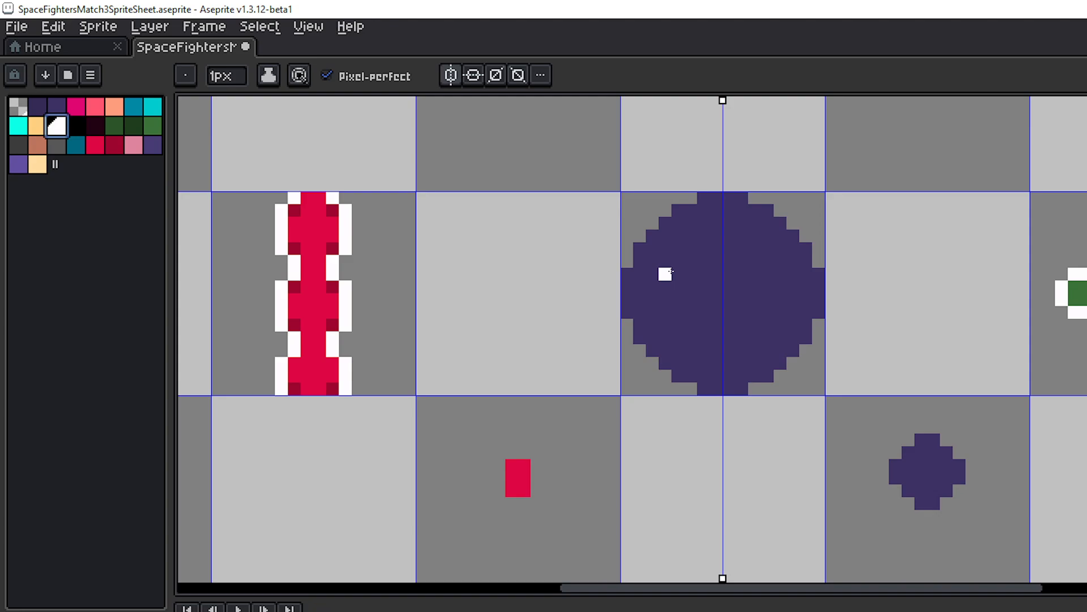
click(666, 274)
click(678, 263)
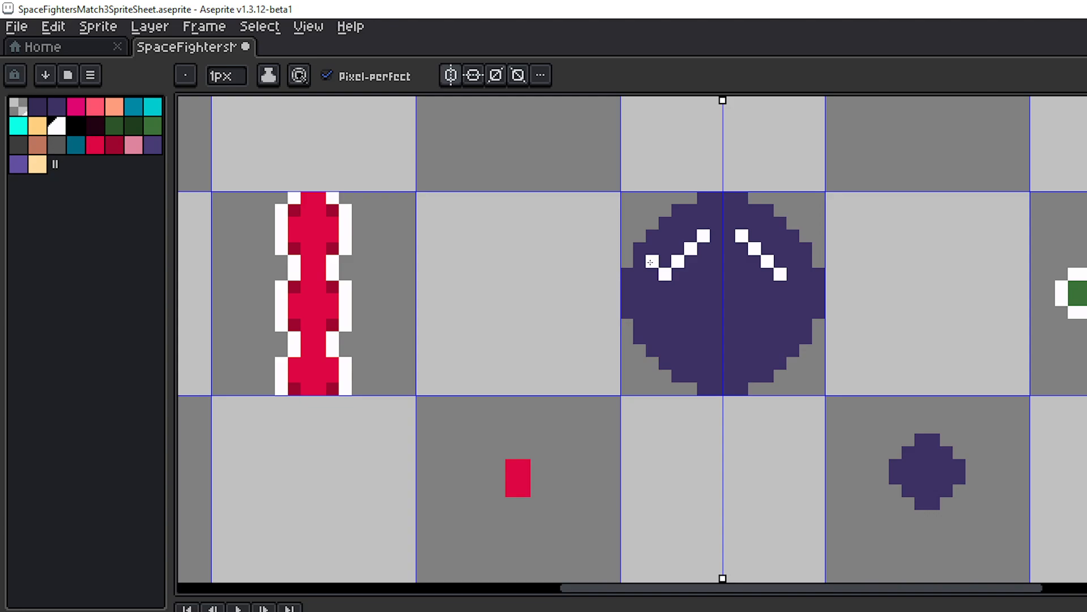
click(652, 260)
click(652, 248)
click(652, 234)
click(653, 223)
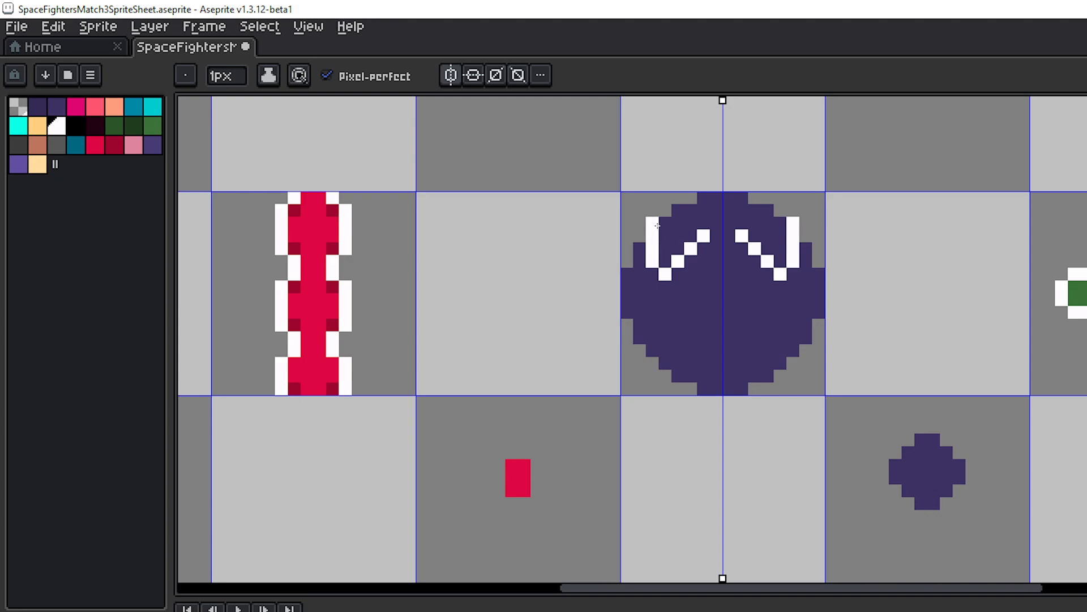
drag(666, 223, 699, 223)
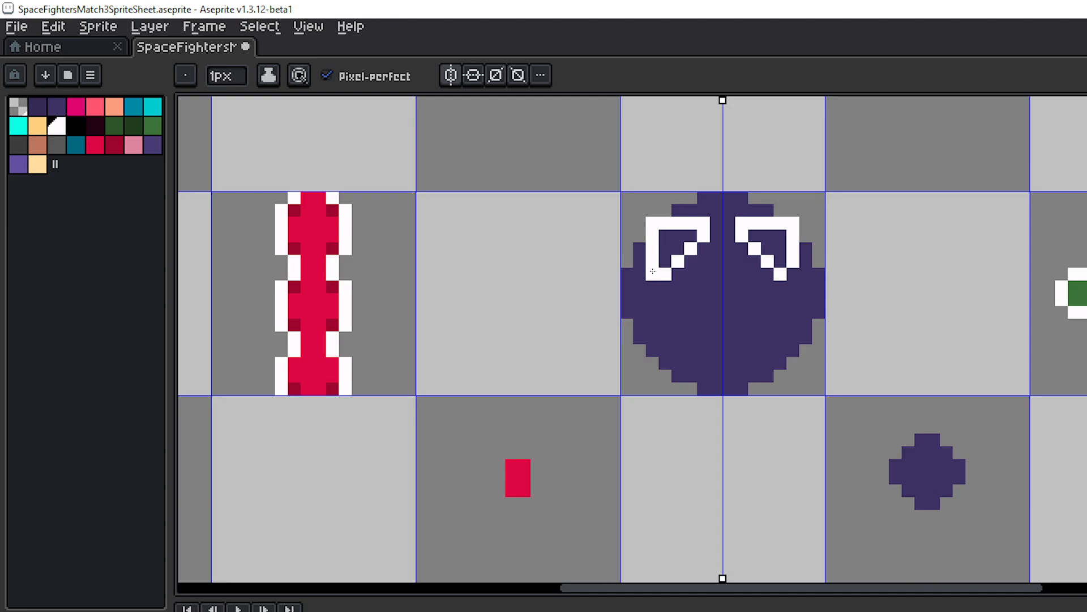
click(652, 274)
- Draw mirrored white diagonal strokes across the lower half of the purple circle, converging toward its base
scroll(702, 327, down, 2)
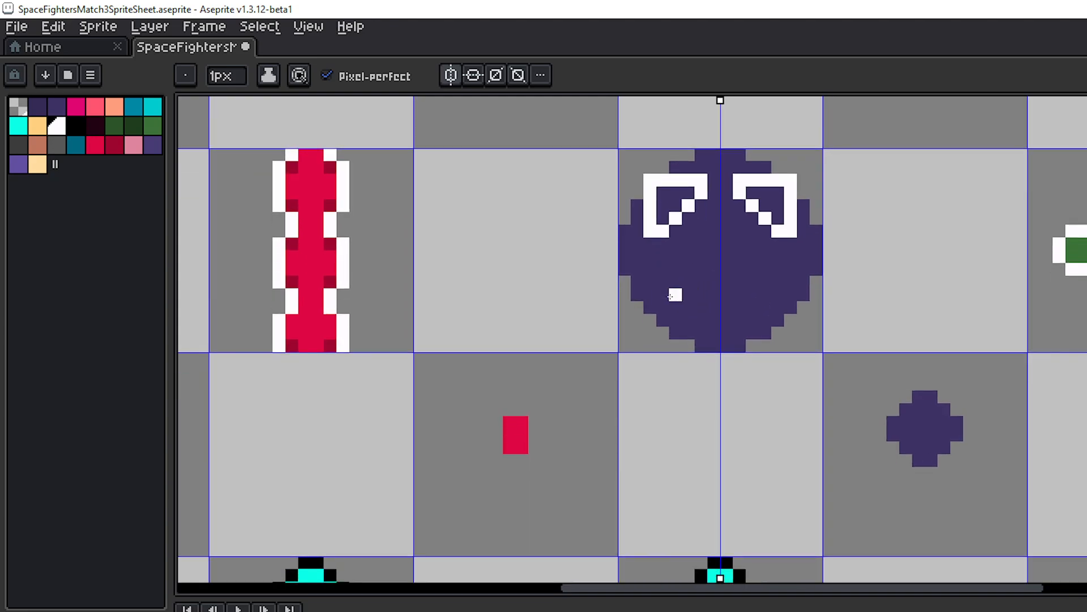
drag(674, 297, 699, 320)
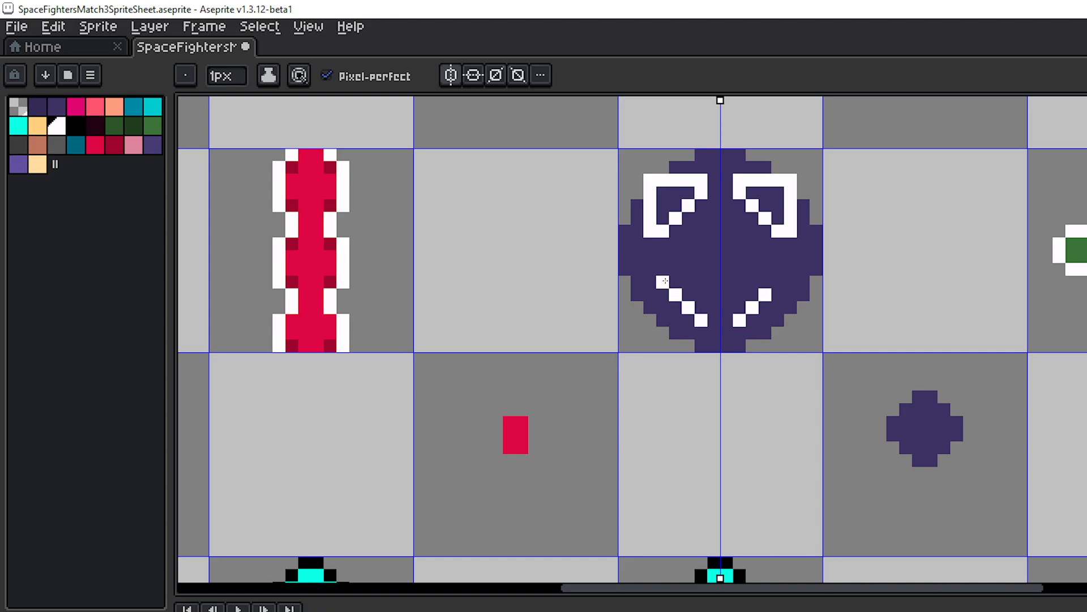
click(664, 281)
drag(663, 289, 661, 332)
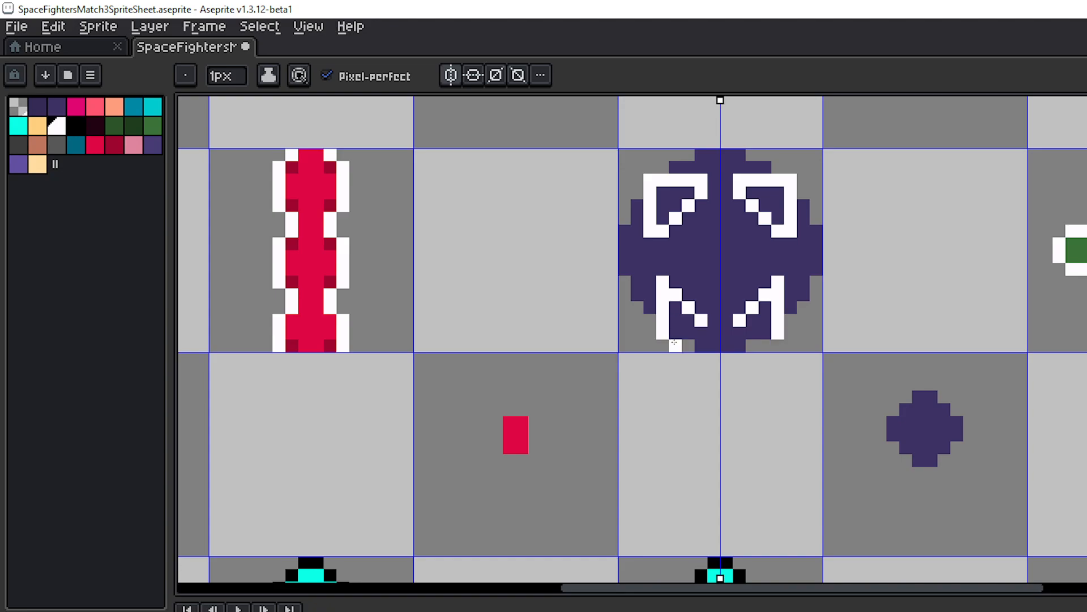
key(ctrl+z)
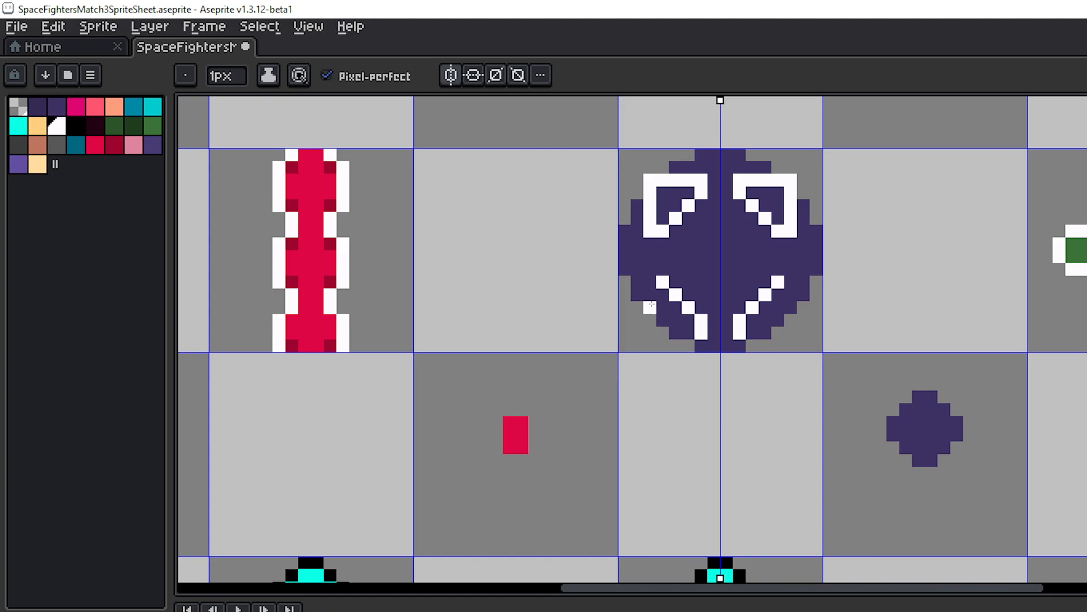
- Close the two lower white diagonals into triangular outlines with straight outer and bottom edges, matching the upper pair
click(650, 284)
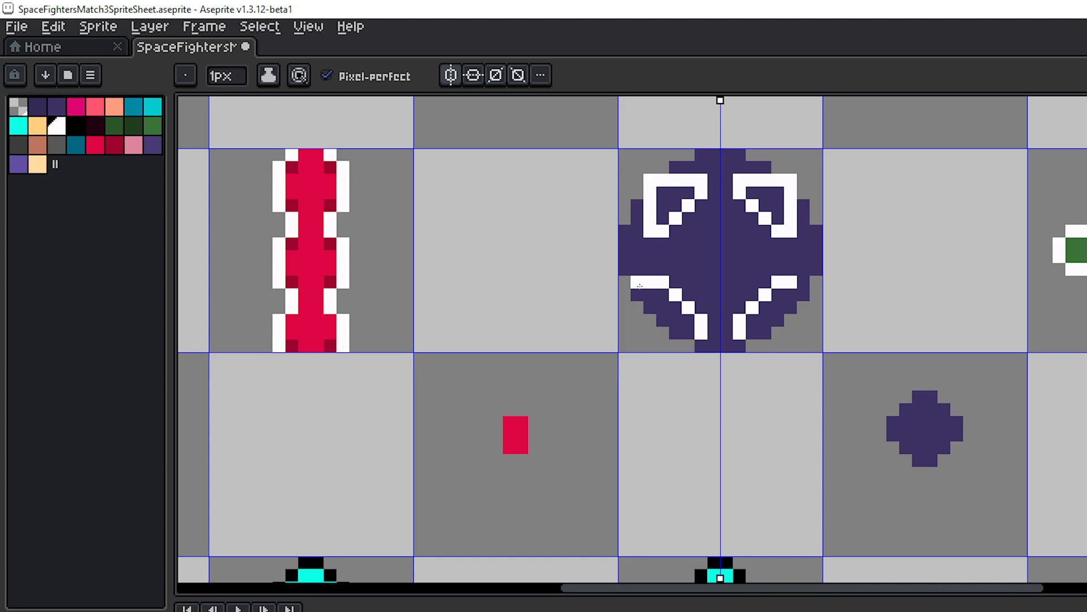
click(637, 282)
click(650, 295)
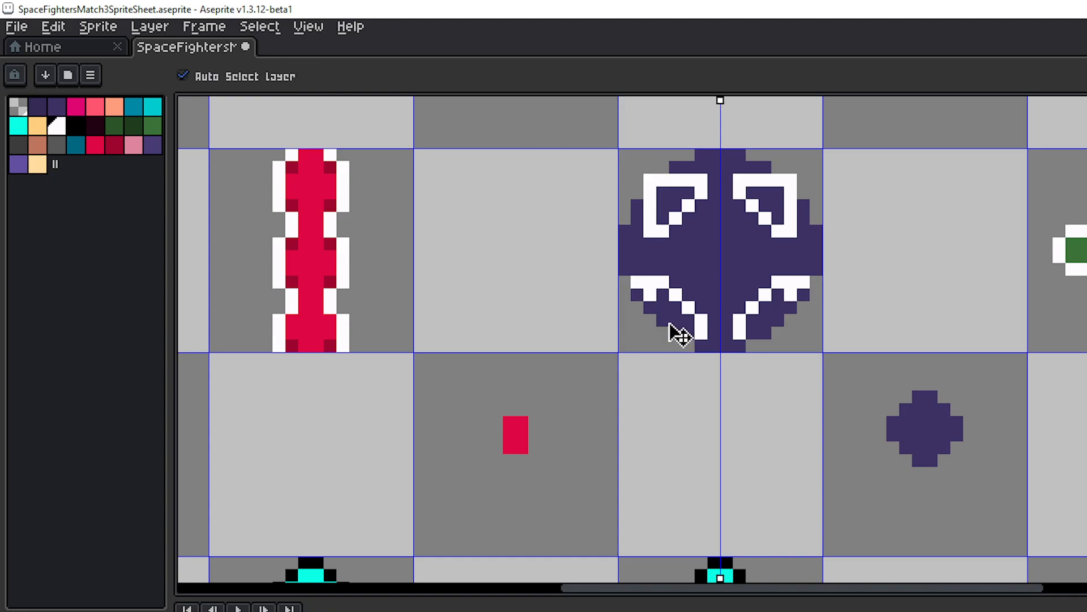
key(ctrl+z)
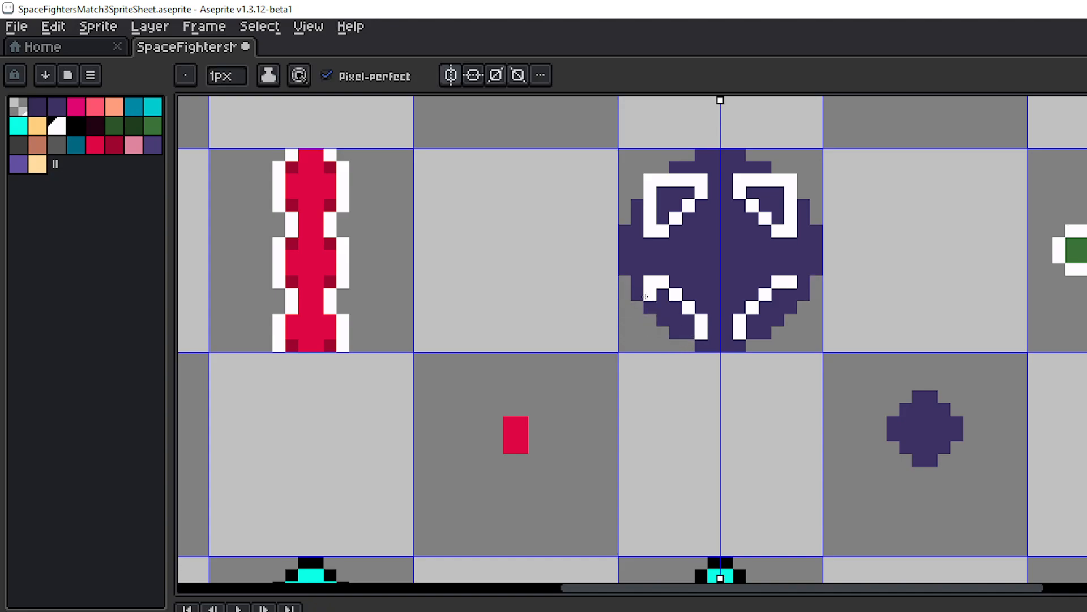
mouse_move(646, 294)
mouse_down()
mouse_move(651, 342)
mouse_move(697, 342)
mouse_up()
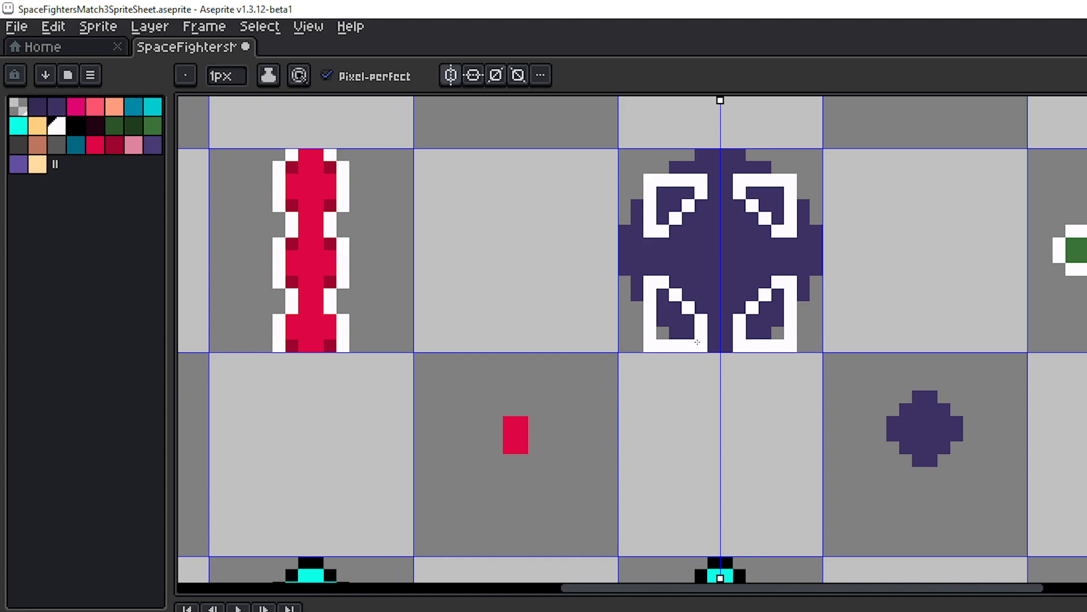
key(ctrl+z)
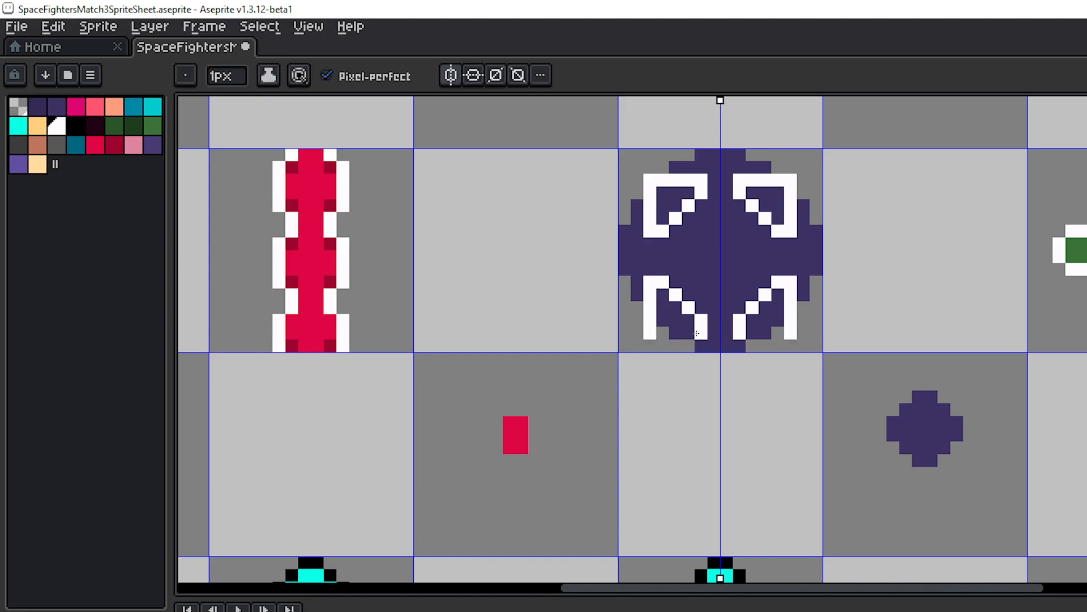
drag(697, 332, 656, 333)
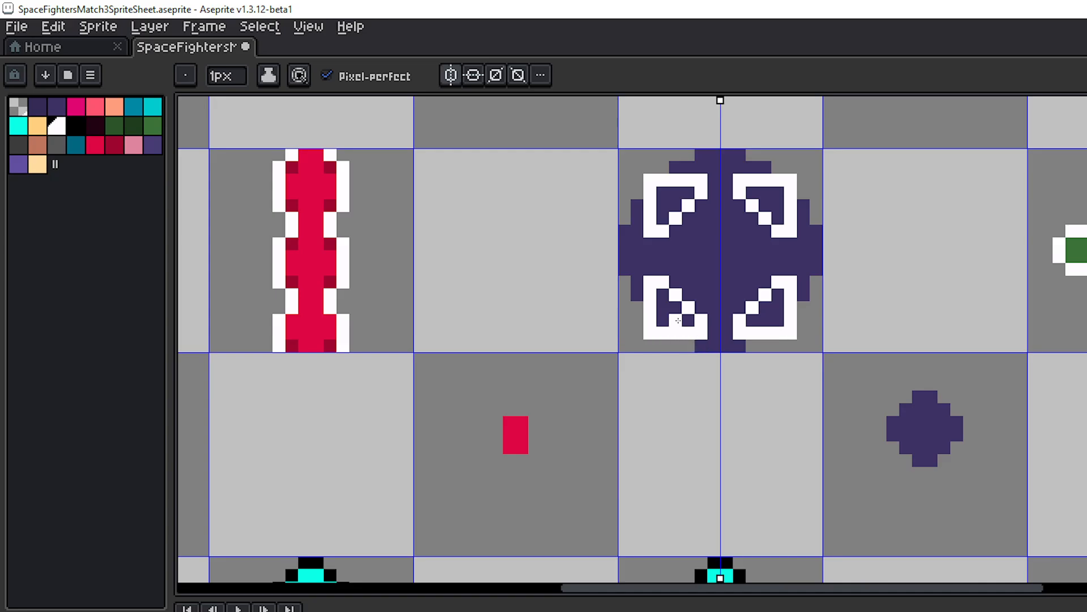
- Fill the insides of all four white corner outlines with white using the Paint Bucket
key(g)
click(677, 320)
click(668, 198)
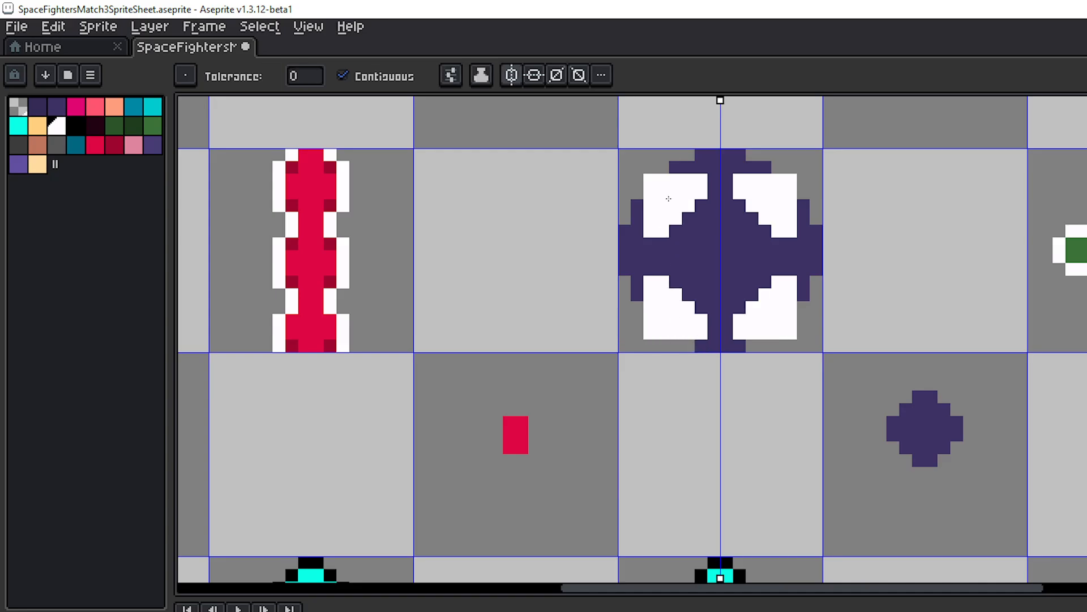
- Outline a rounded shape between the four white corners in lighter purple and fill its inside with the same colour
scroll(791, 218, down, 3)
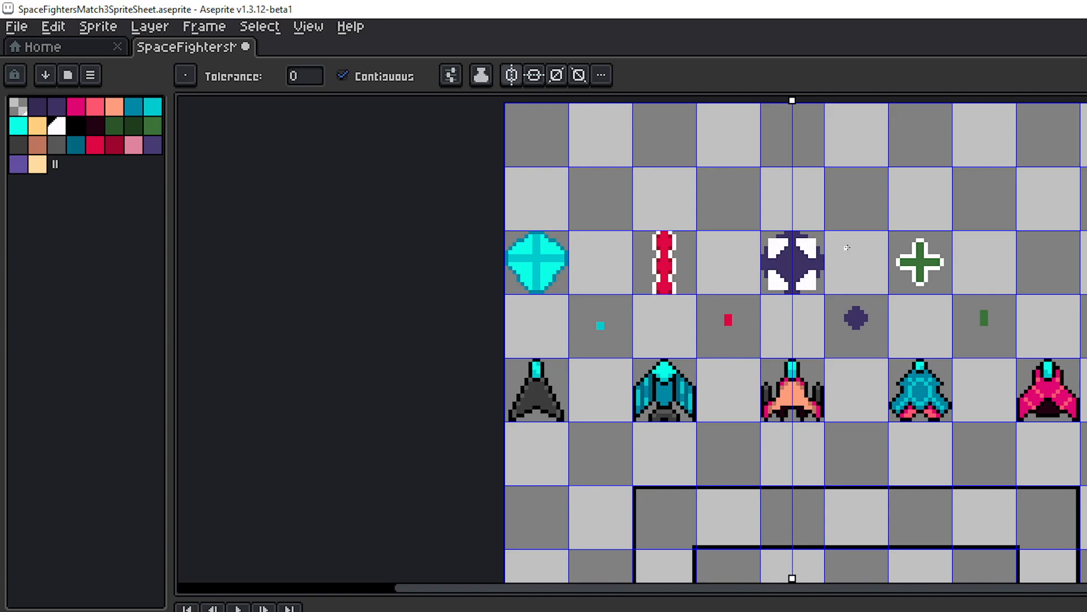
scroll(843, 247, up, 2)
scroll(768, 253, up, 2)
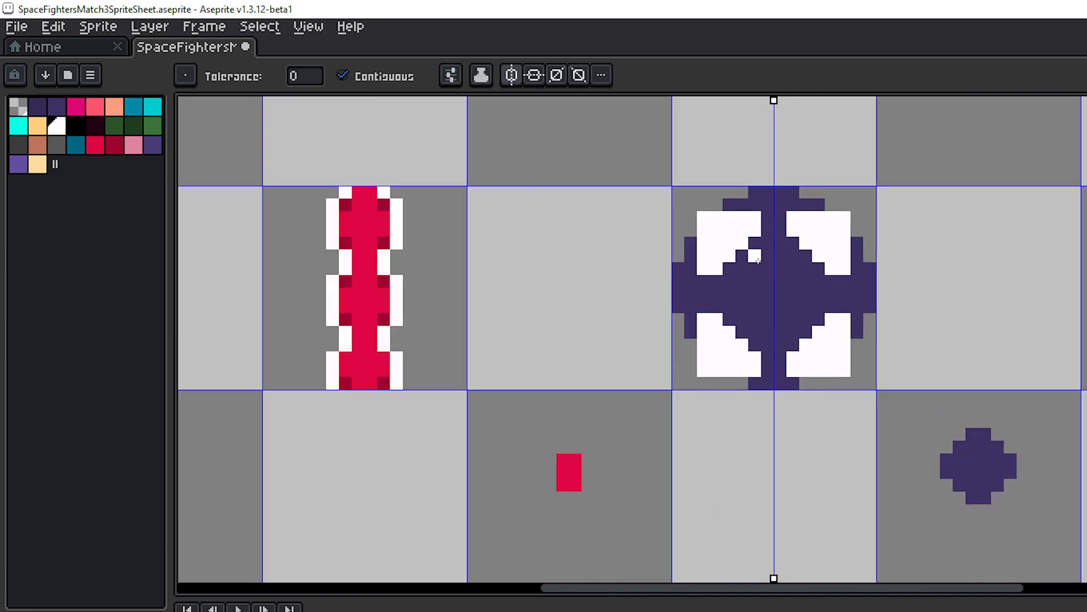
click(153, 146)
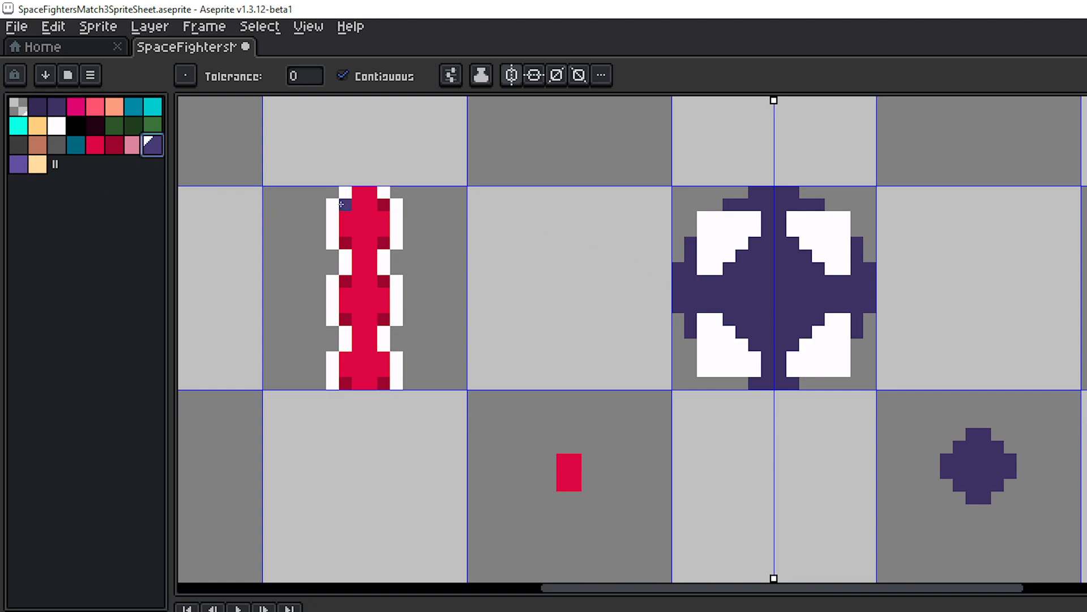
click(18, 164)
key(b)
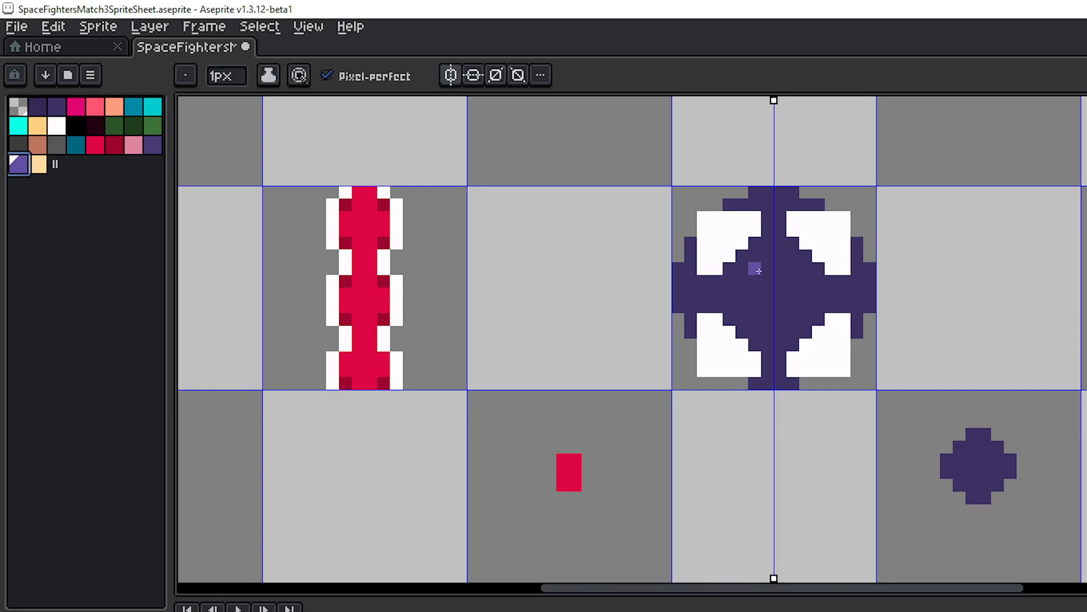
drag(760, 247, 730, 271)
drag(730, 318, 755, 344)
drag(744, 302, 727, 281)
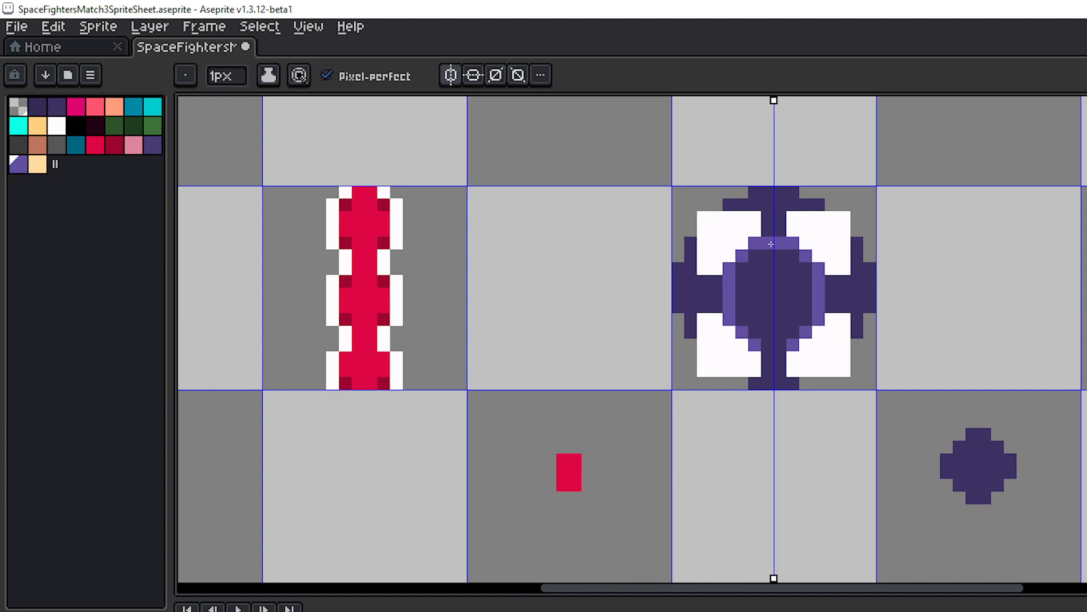
click(764, 342)
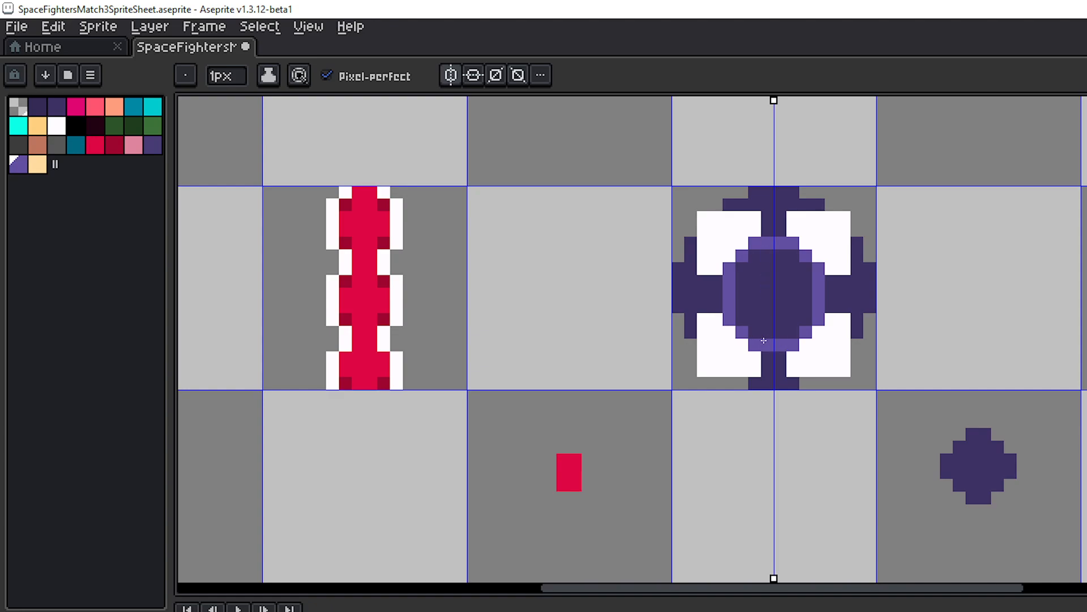
key(g)
click(775, 300)
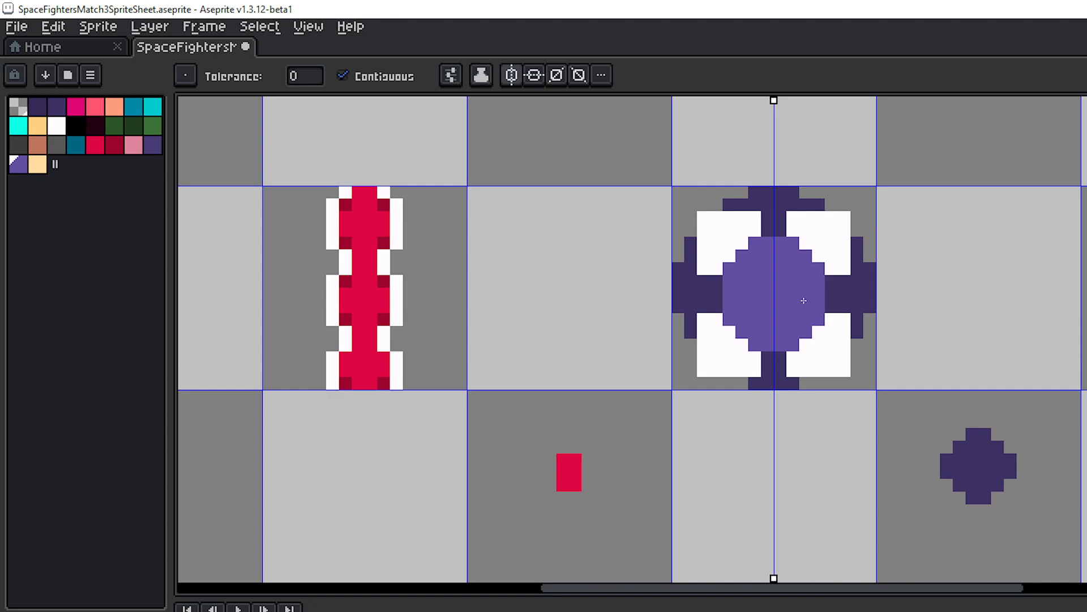
- Extend the lighter purple centre sideways into both horizontal arms, up to the outer edges of the white corners
key(b)
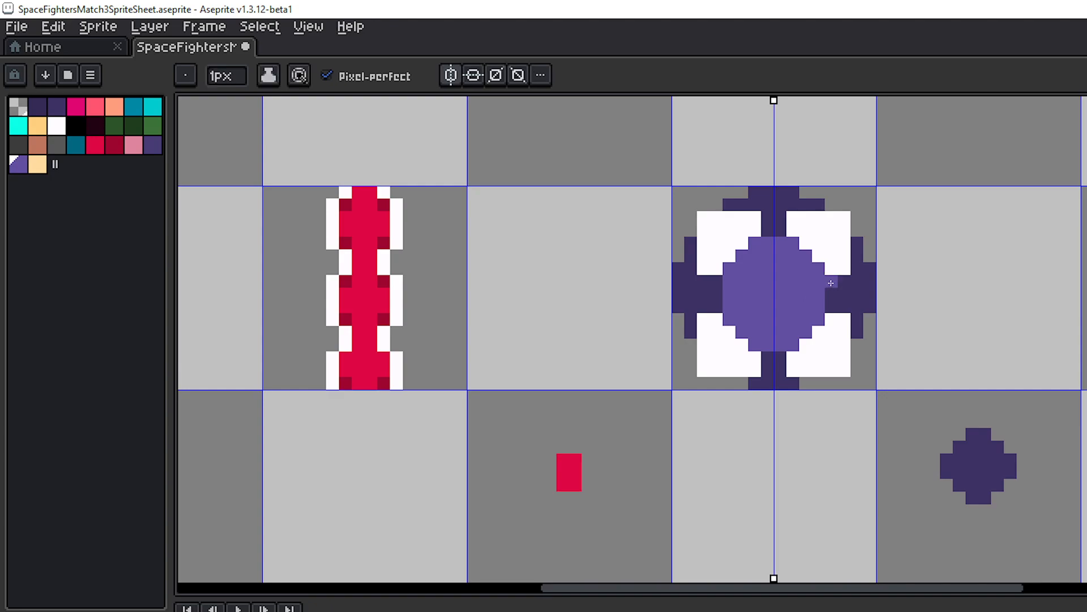
click(844, 294)
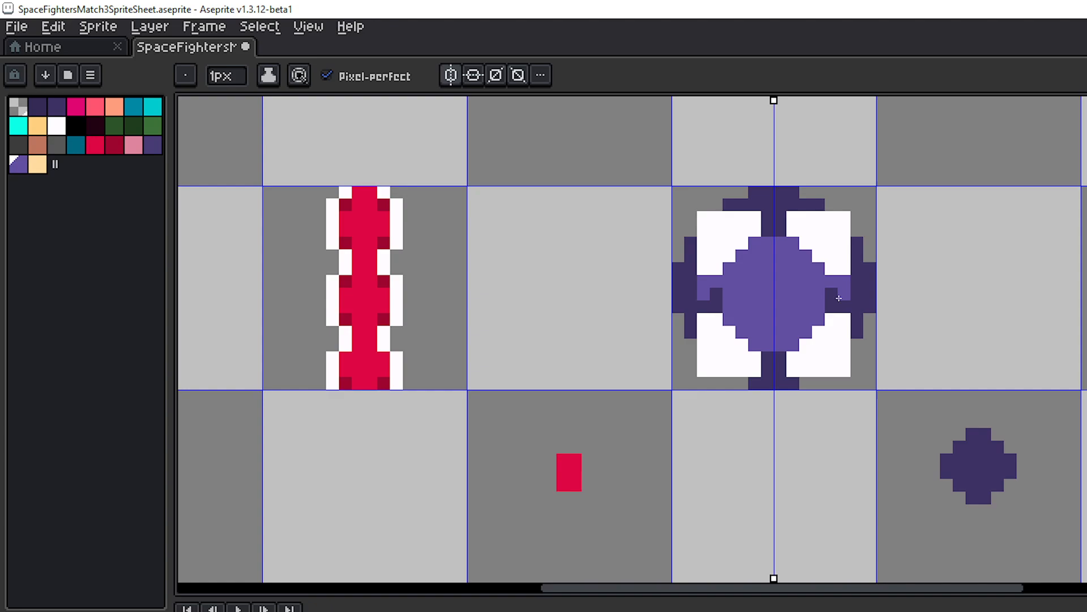
click(844, 306)
click(832, 306)
click(831, 294)
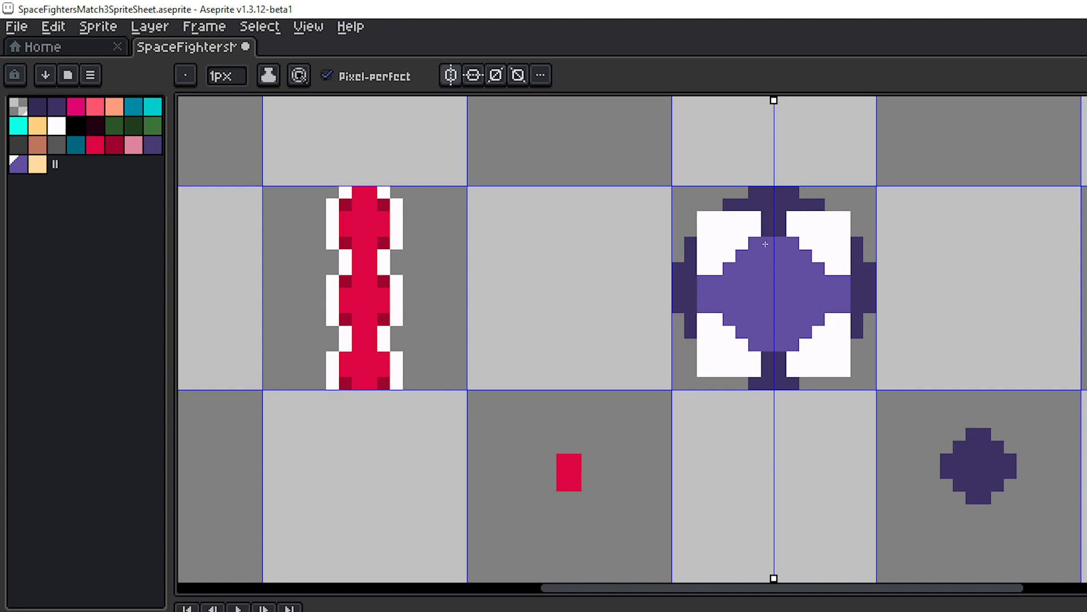
- Extend the lighter purple centre vertically through both vertical arms, up to the outer edges of the white corners
click(772, 216)
drag(773, 366, 776, 363)
scroll(767, 274, down, 3)
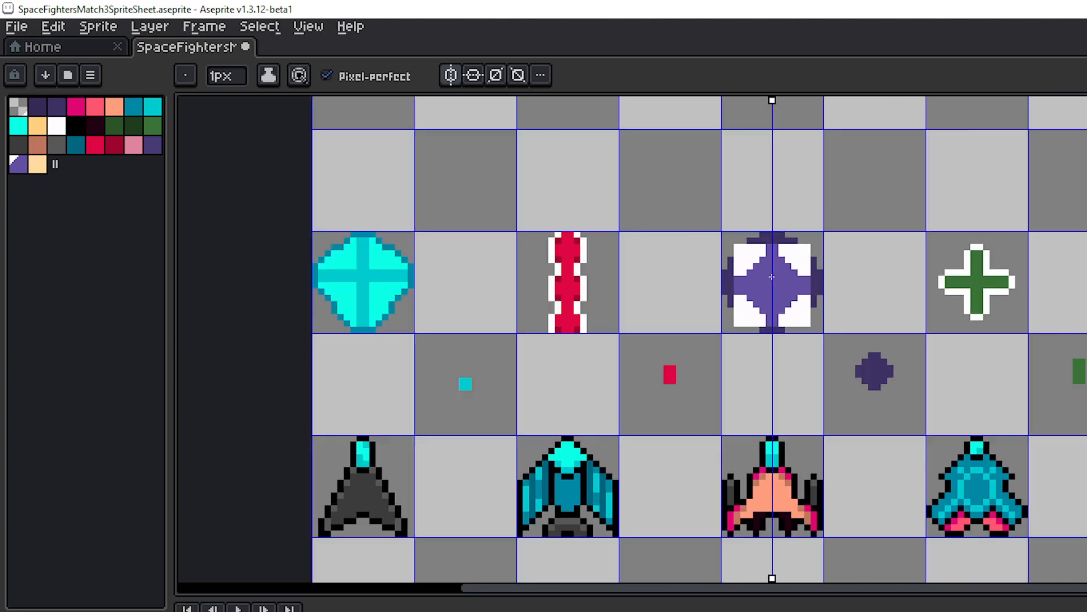
scroll(747, 273, up, 3)
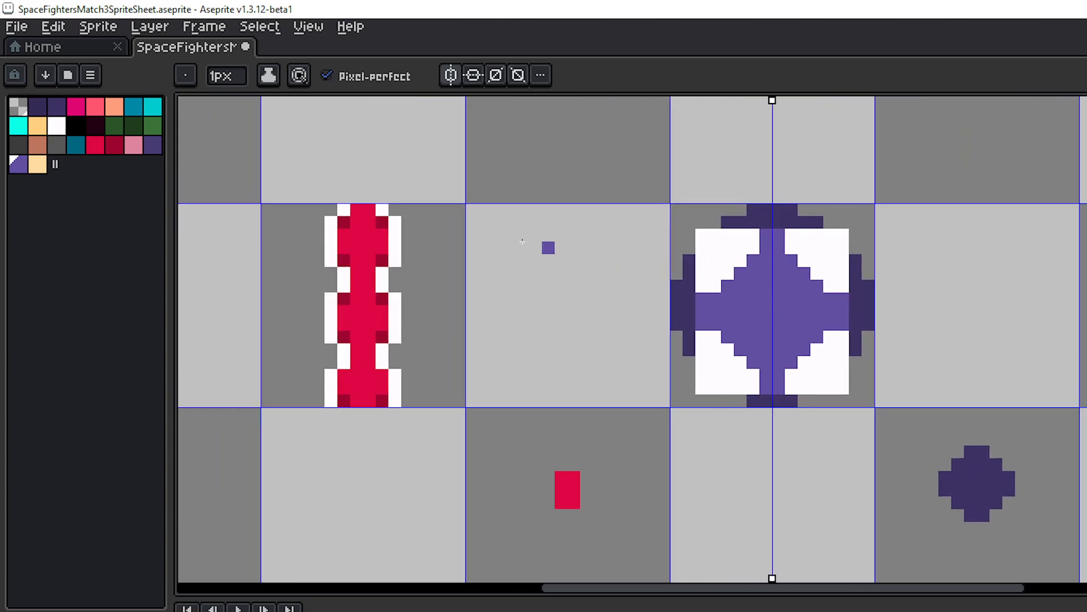
- Outline the lighter purple centre in dark purple along the inner edges of all four white corners
click(62, 128)
click(54, 108)
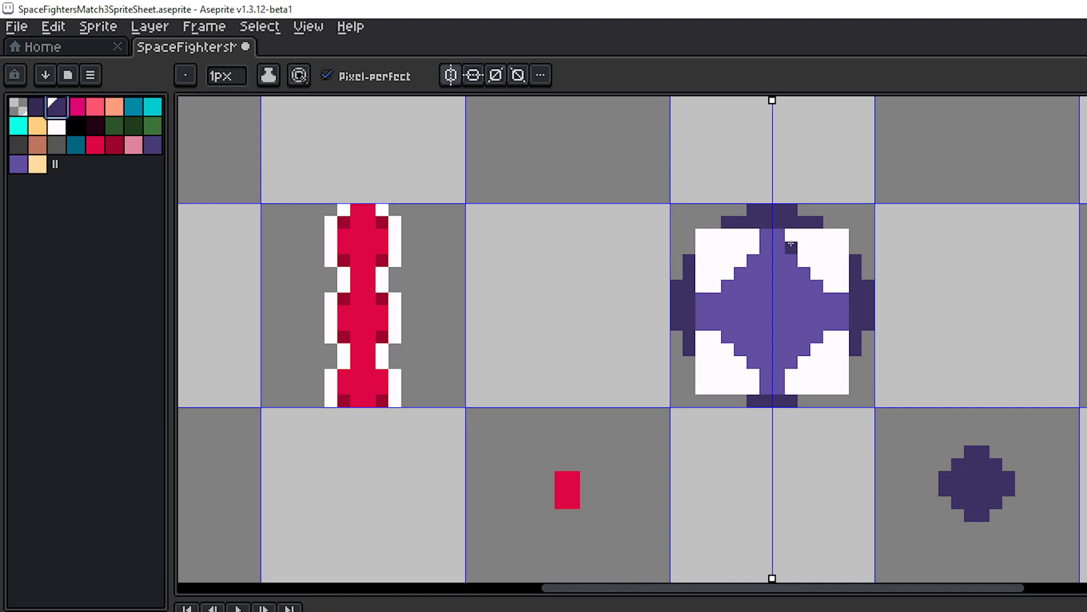
drag(791, 244, 825, 284)
click(838, 287)
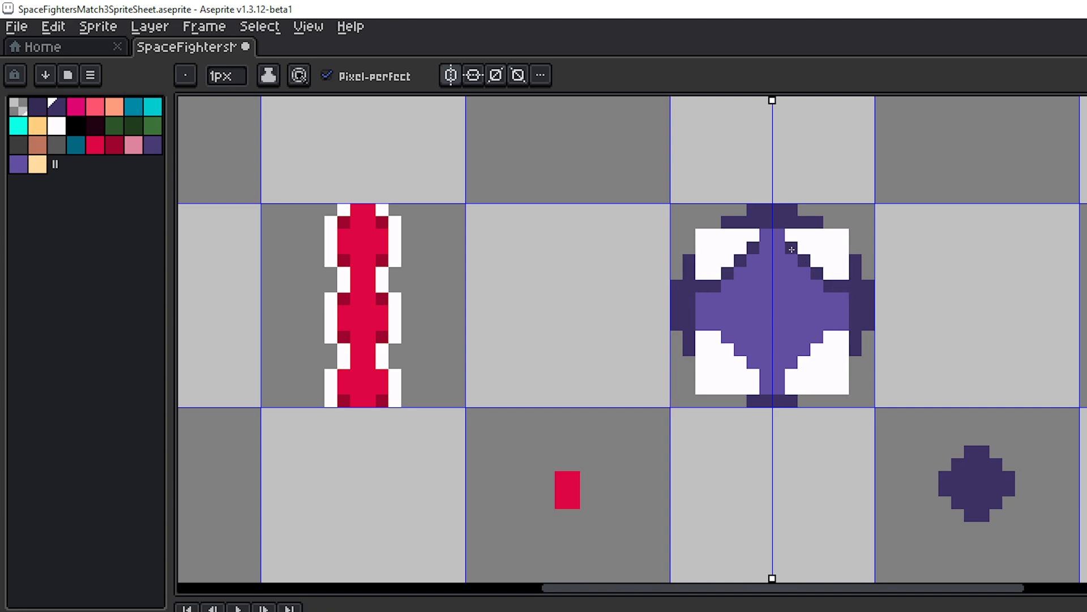
click(792, 237)
drag(702, 336, 753, 387)
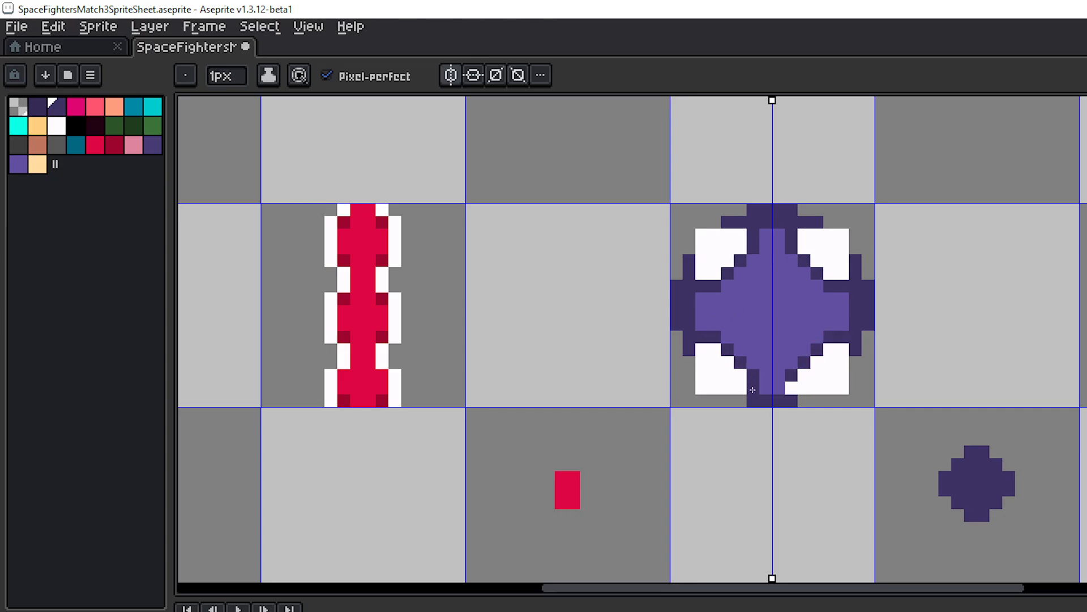
scroll(932, 333, down, 4)
scroll(892, 318, up, 5)
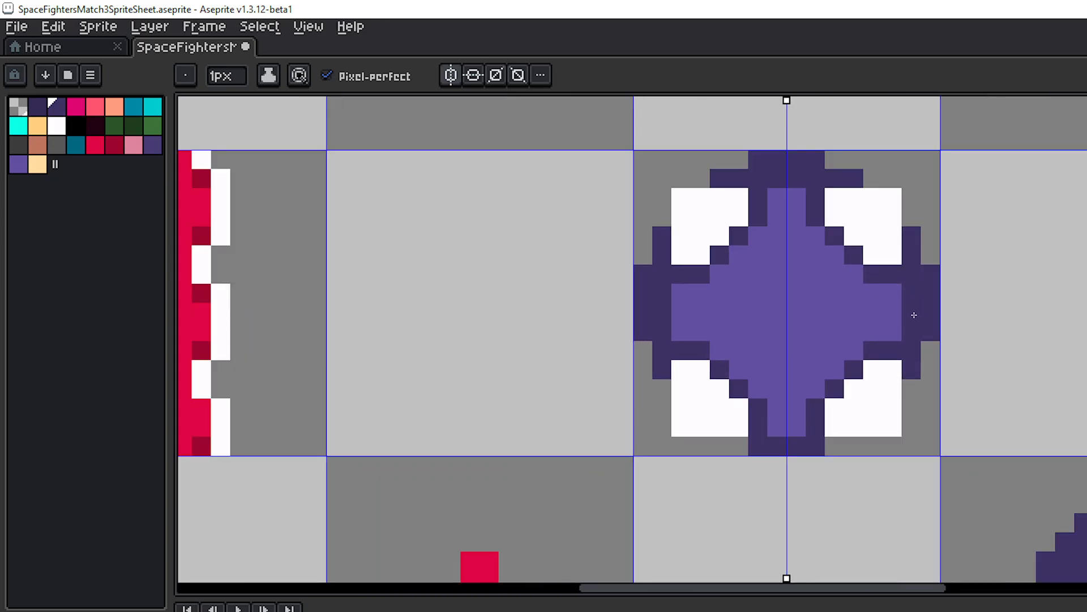
click(900, 284)
scroll(892, 294, down, 2)
scroll(854, 292, up, 3)
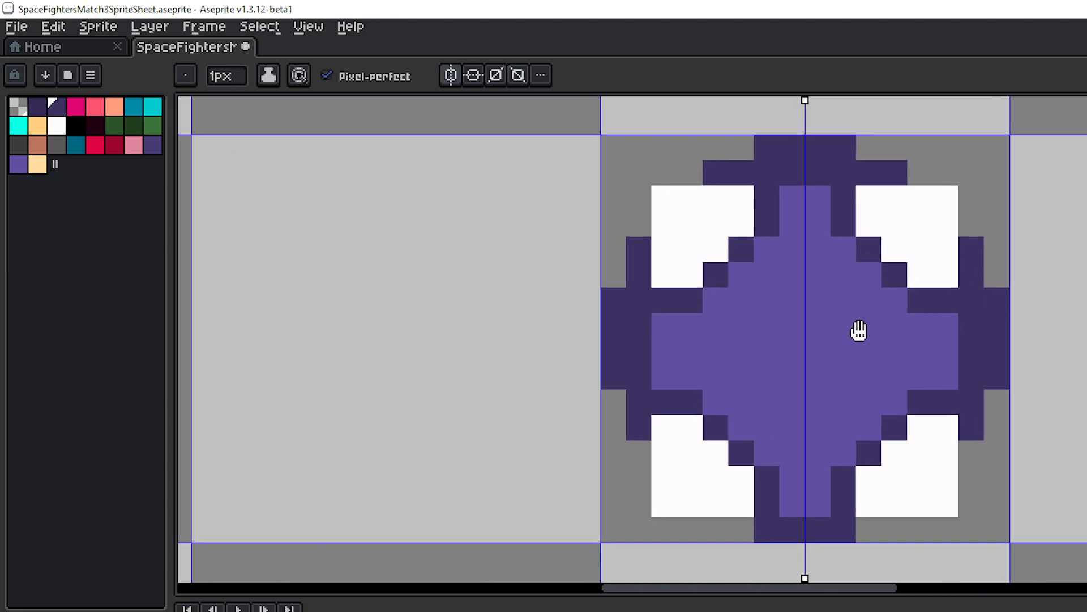
scroll(858, 327, down, 1)
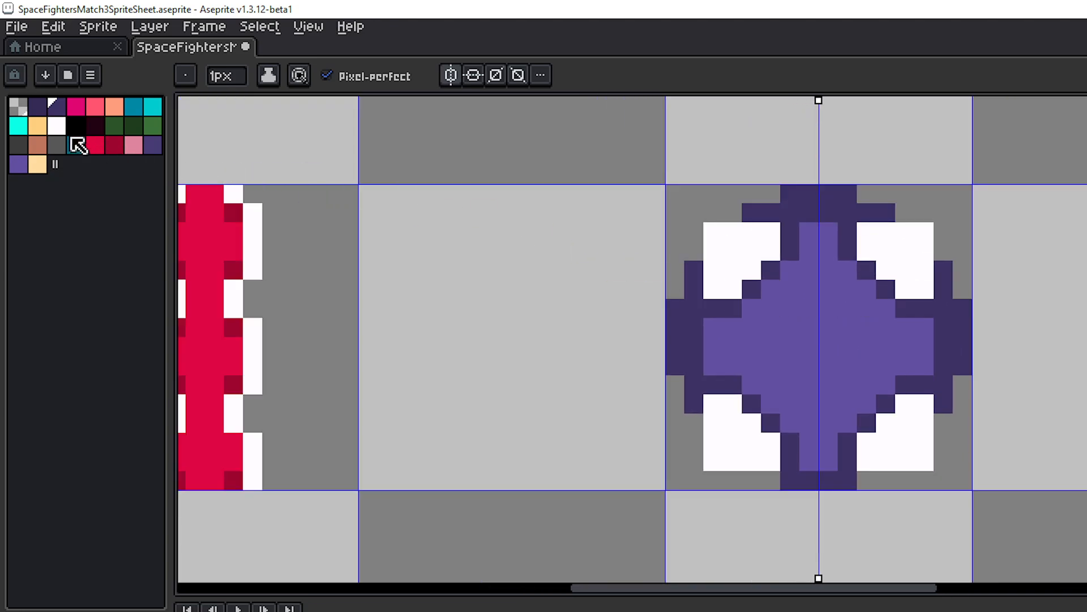
- Shade the outer edges of the dark purple arms with the darkest purple
click(38, 107)
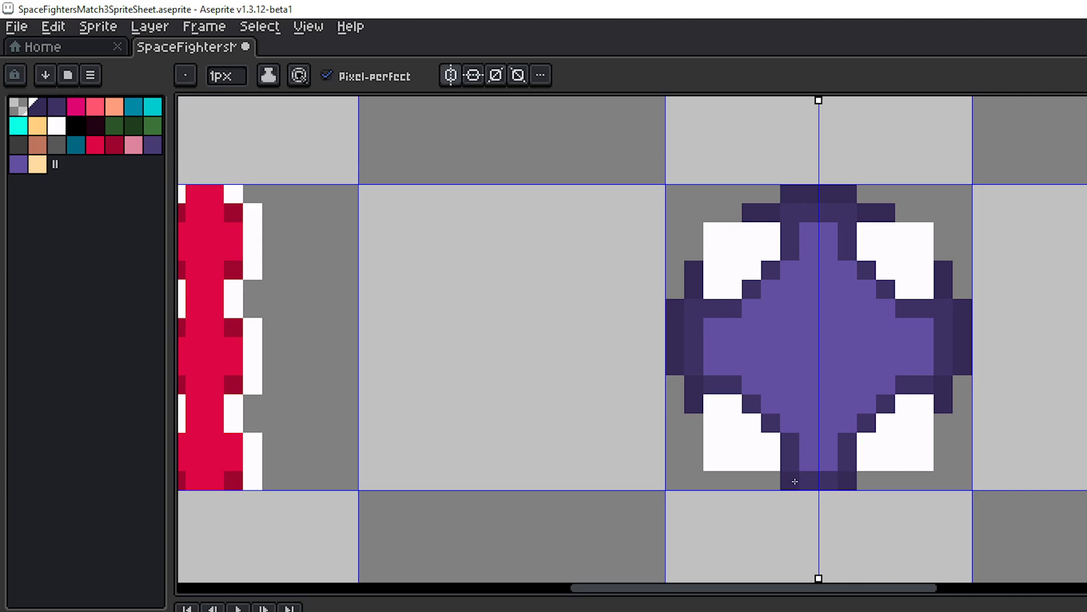
scroll(1016, 452, down, 2)
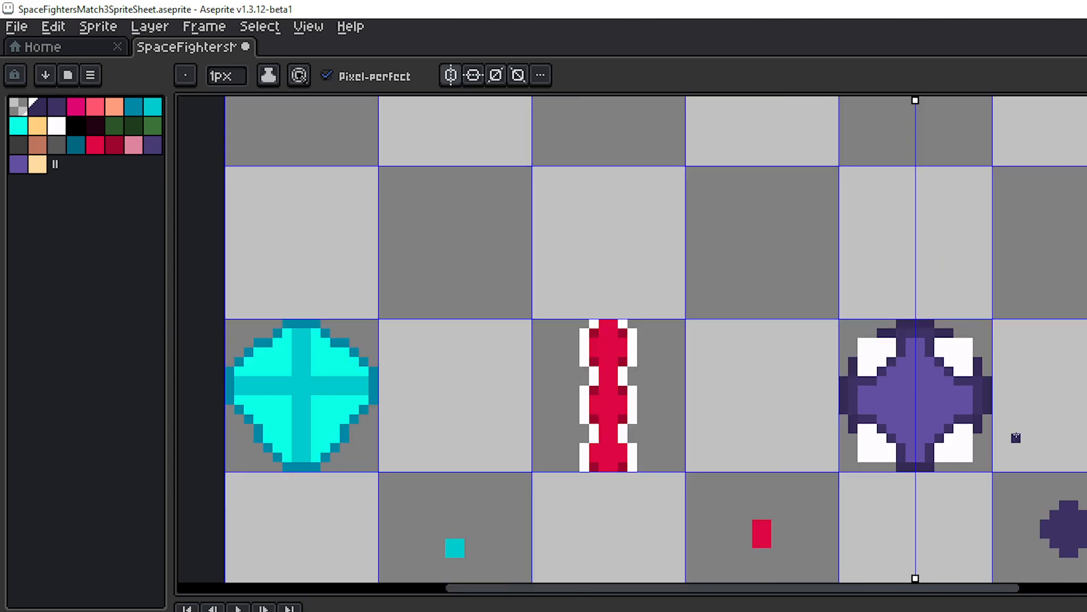
scroll(940, 400, down, 2)
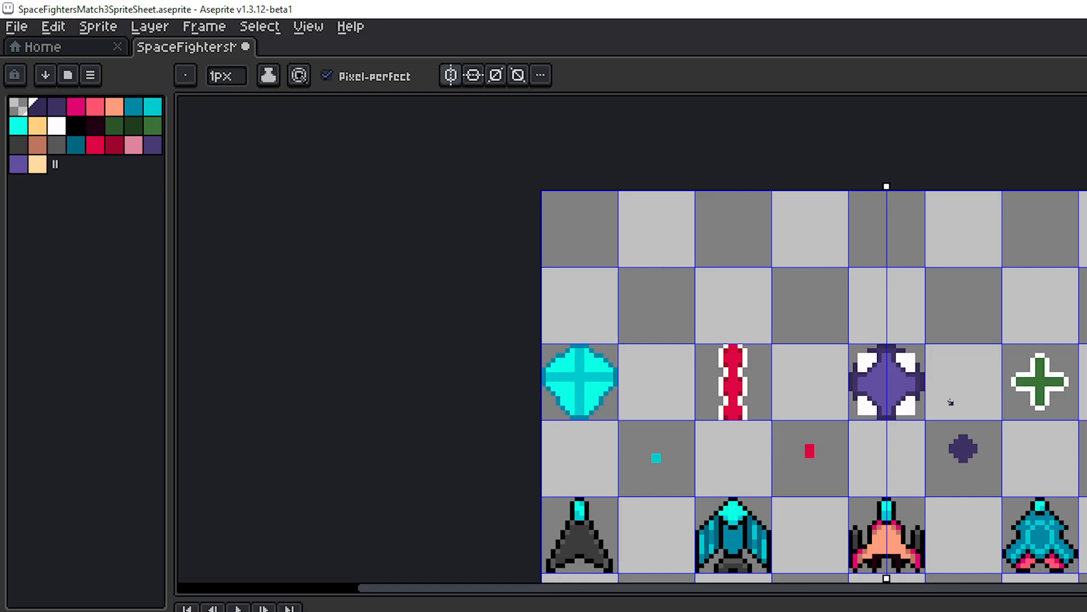
- Erase all dark purple parts outside the square formed by the four white corners, on every side
scroll(951, 399, up, 3)
drag(894, 395, 947, 412)
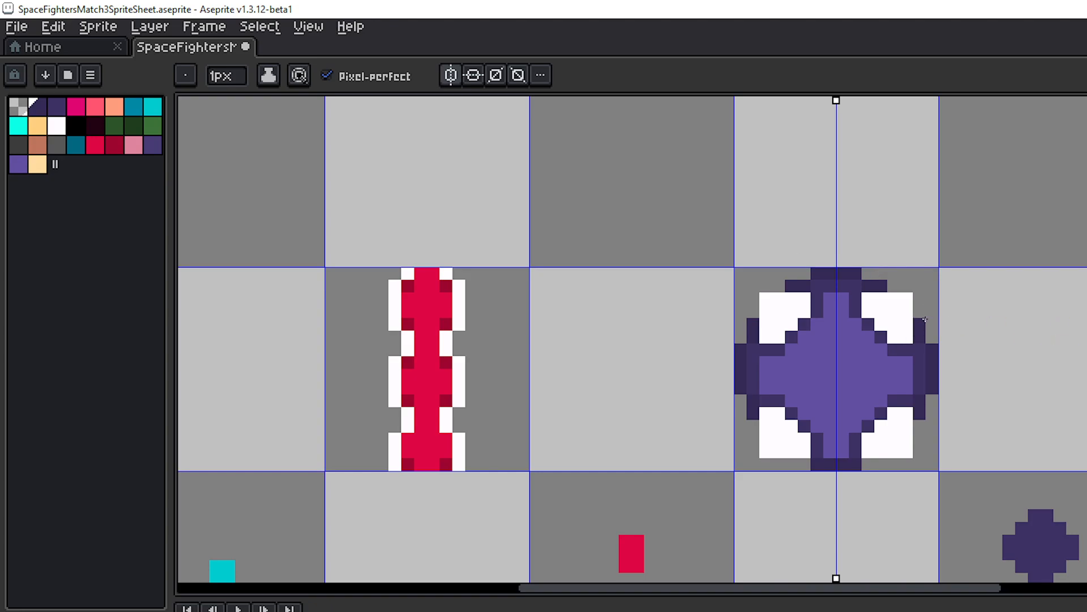
key(e)
mouse_move(919, 324)
mouse_down()
mouse_move(933, 350)
mouse_move(920, 337)
mouse_move(919, 426)
mouse_up()
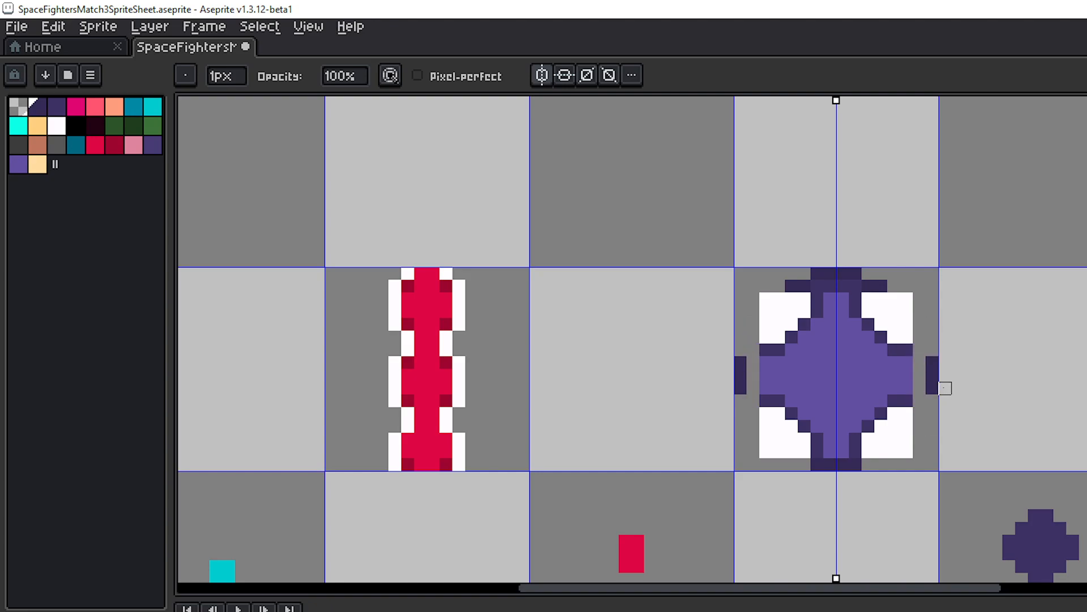
drag(932, 351, 935, 394)
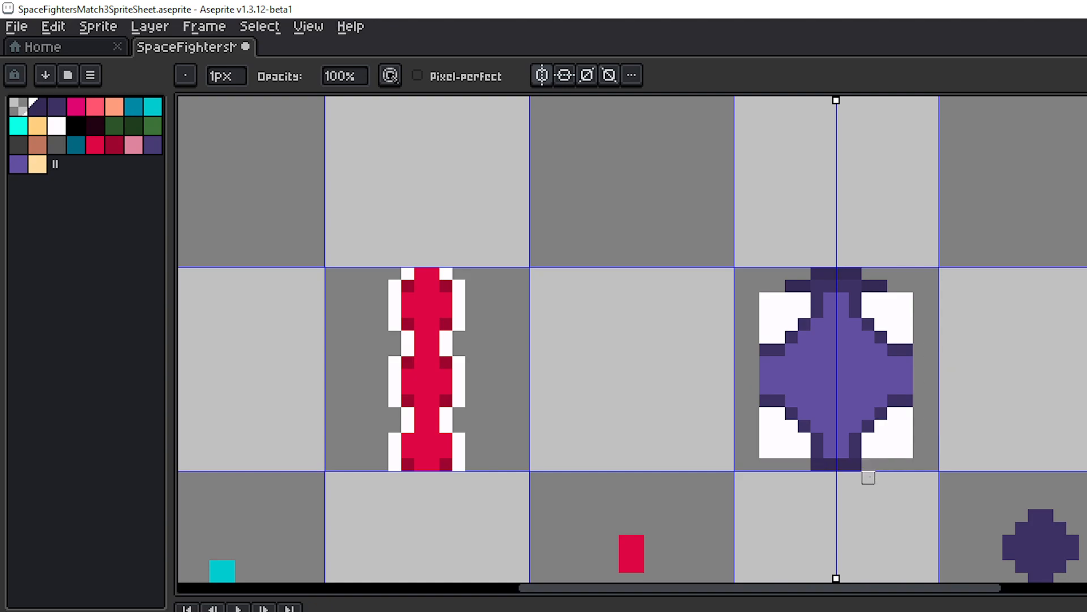
drag(880, 465, 804, 465)
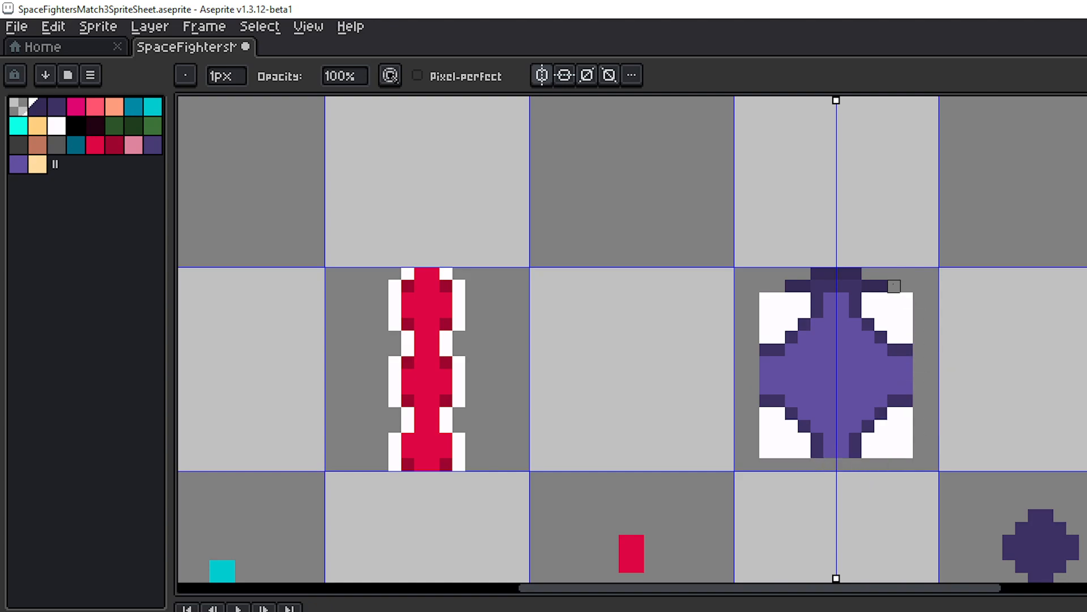
drag(894, 286, 767, 271)
scroll(1017, 291, down, 4)
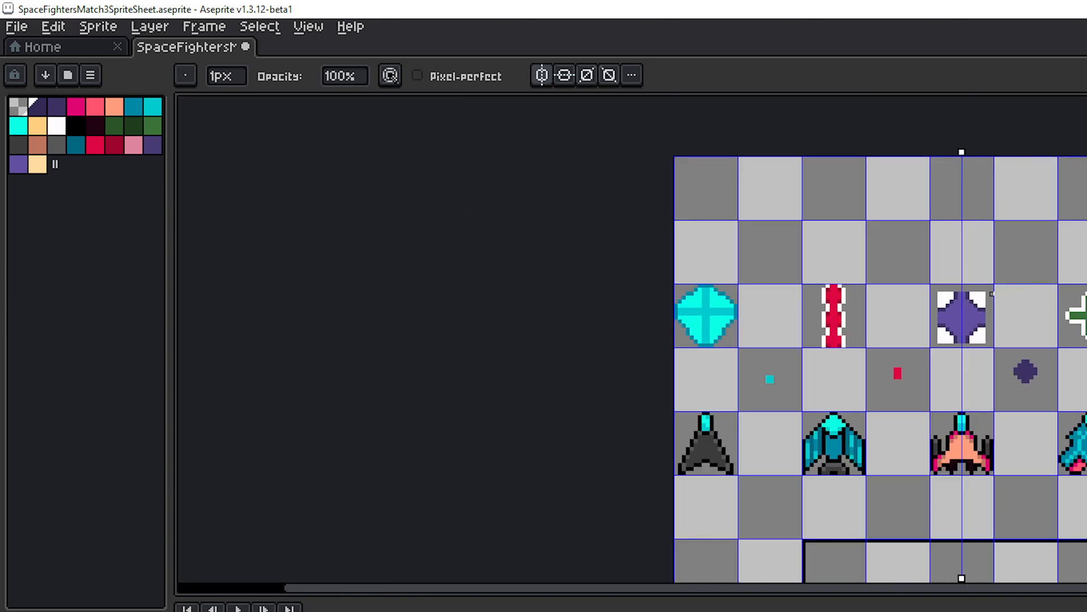
scroll(991, 293, up, 4)
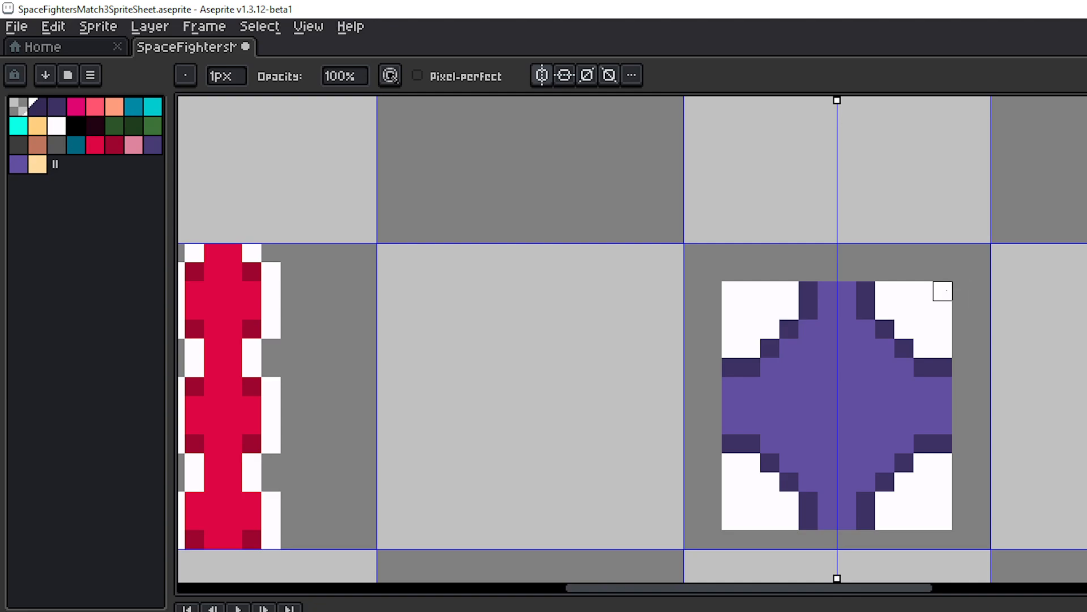
- Turn off mirror symmetry and rotate the purple sprite's whole tile by about -36.6 degrees
click(542, 75)
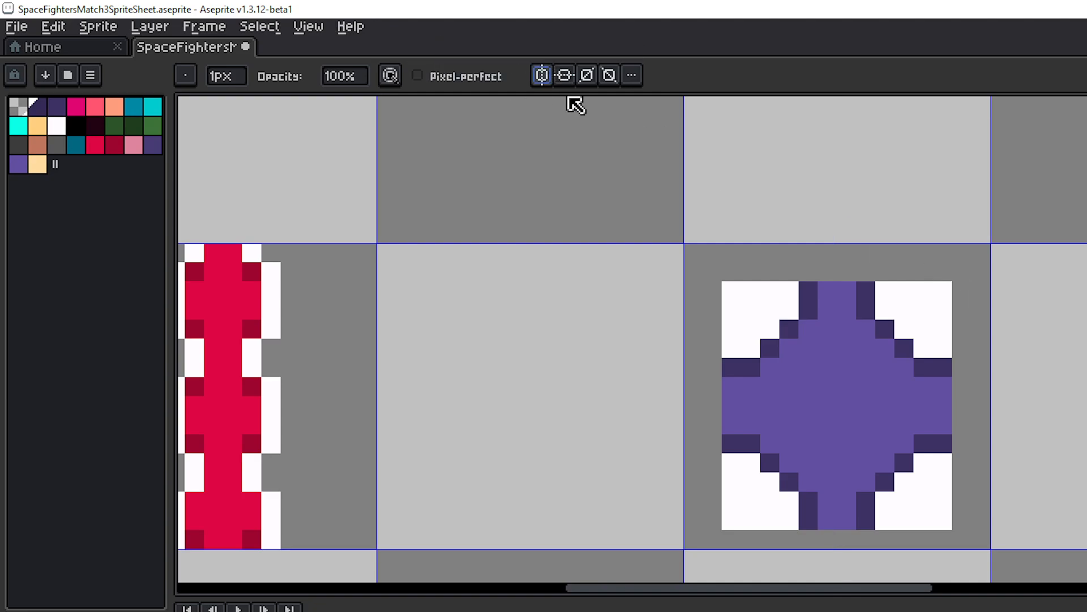
scroll(943, 272, down, 1)
drag(993, 298, 891, 240)
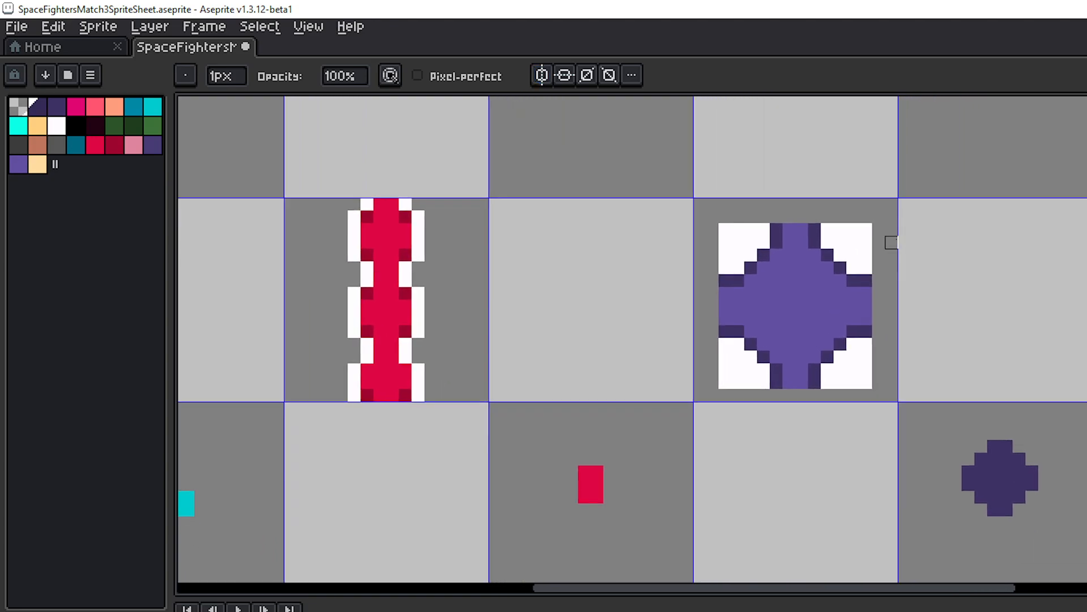
drag(943, 280, 940, 221)
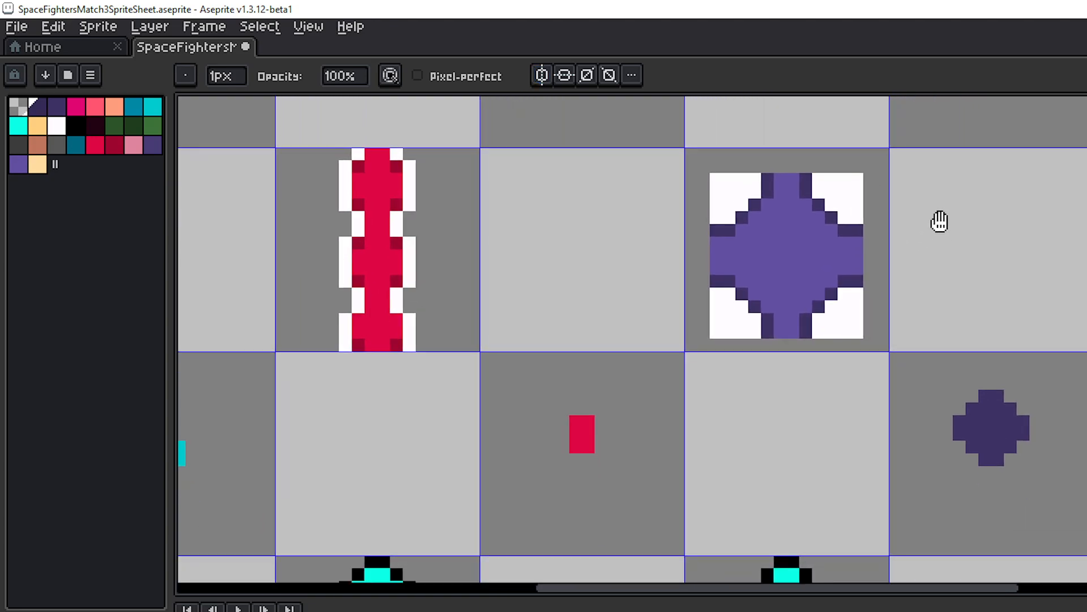
scroll(903, 251, up, 1)
drag(888, 260, 974, 313)
scroll(959, 268, down, 1)
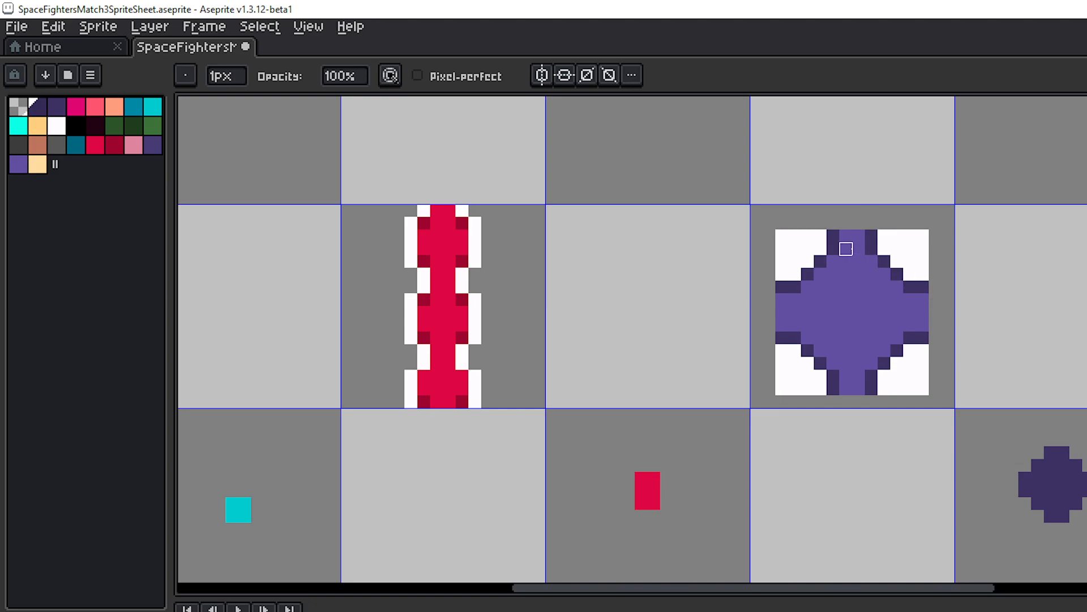
drag(973, 287, 927, 292)
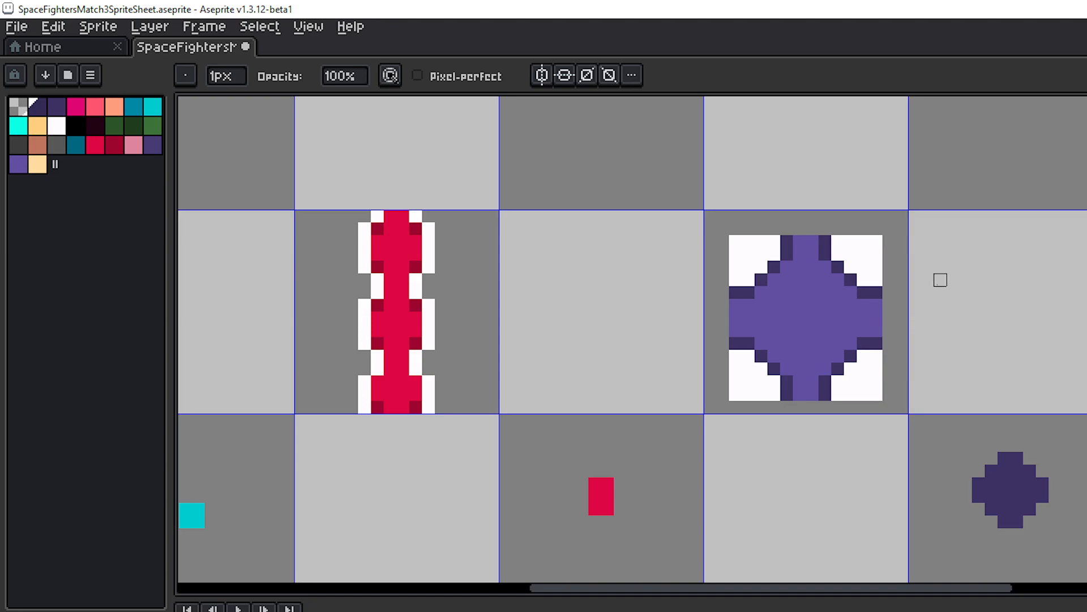
key(m)
double_click(852, 306)
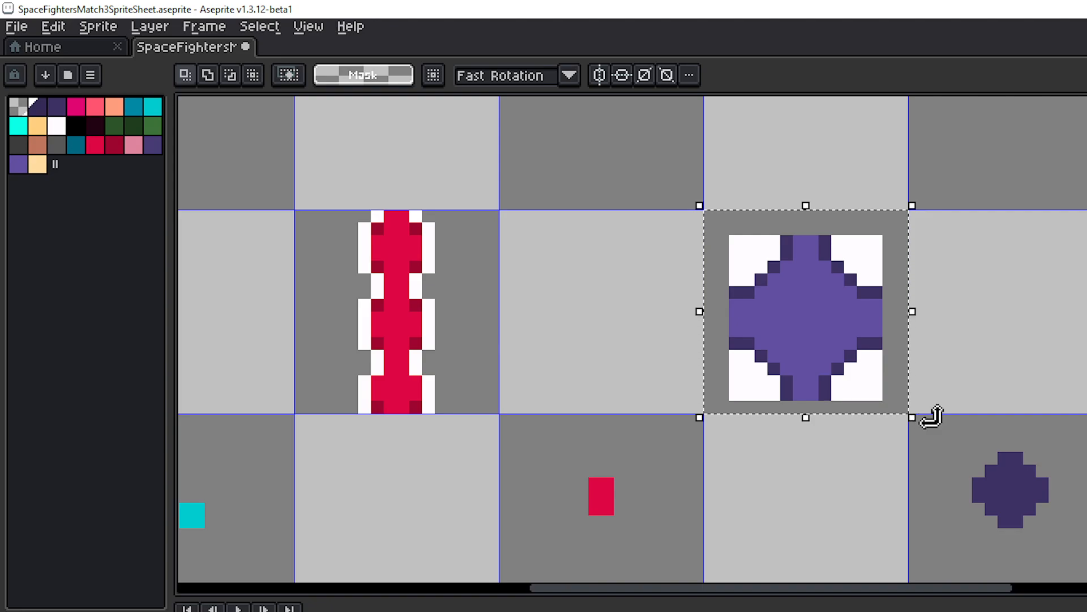
drag(932, 417, 840, 432)
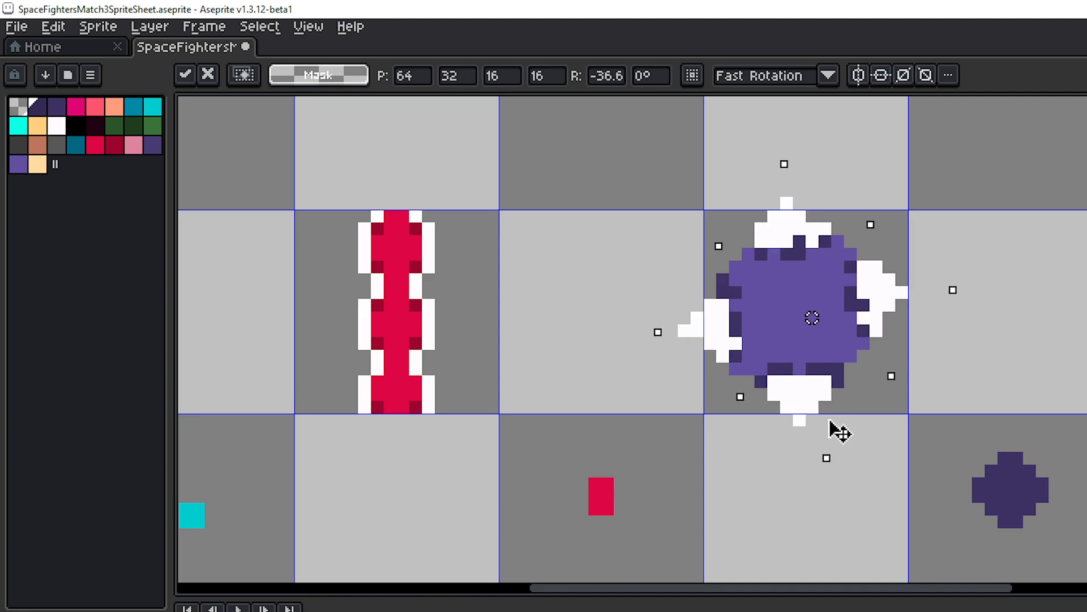
click(1002, 331)
scroll(1005, 322, down, 3)
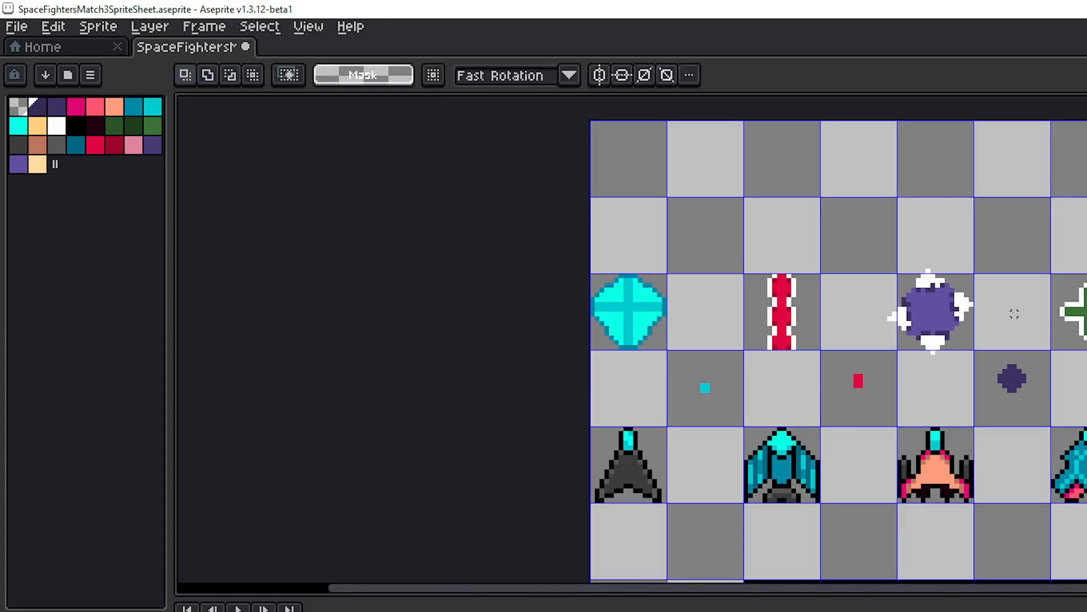
- Select the rotated purple sprite and scale it down from its upper and left sides to fit inside its tile
scroll(999, 309, up, 3)
drag(659, 175, 943, 441)
click(949, 448)
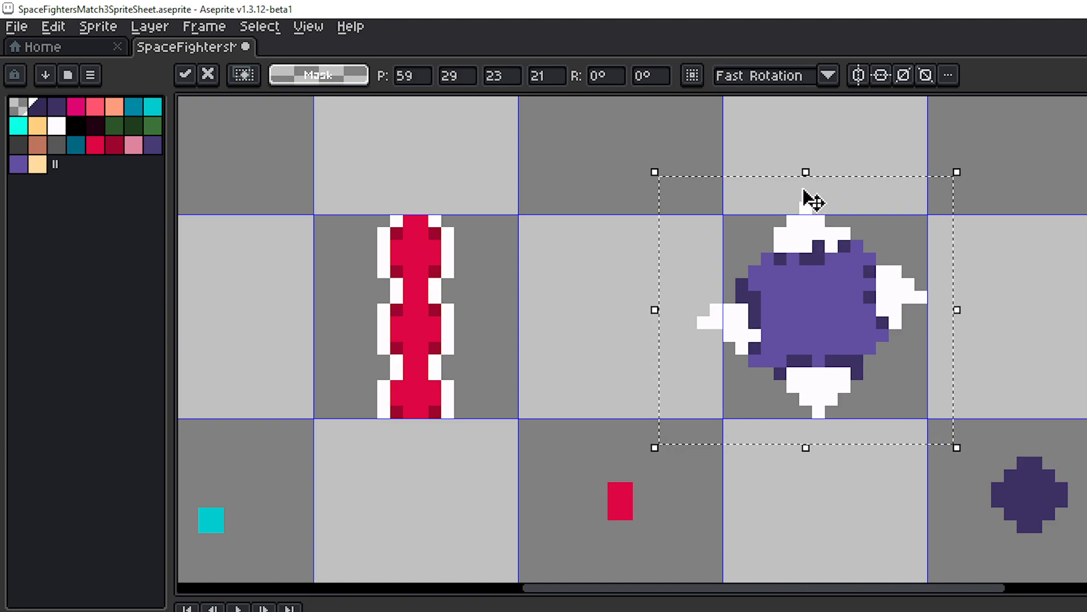
drag(806, 172, 803, 184)
drag(656, 317, 684, 326)
key(Return)
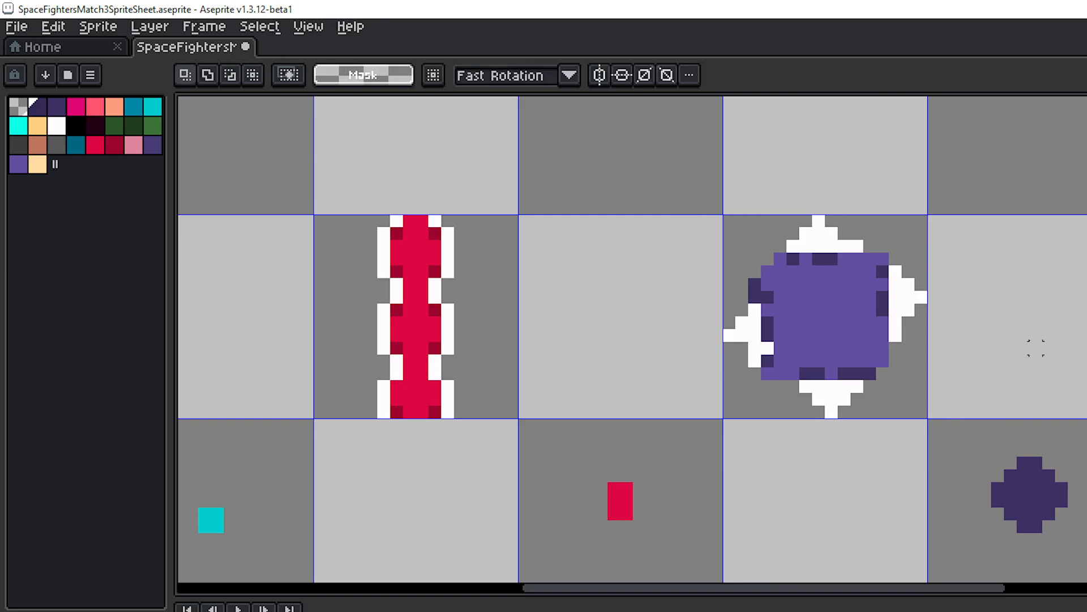
- Delete the rotated purple sprite from its tile
scroll(953, 291, up, 2)
scroll(934, 318, down, 5)
scroll(971, 304, down, 1)
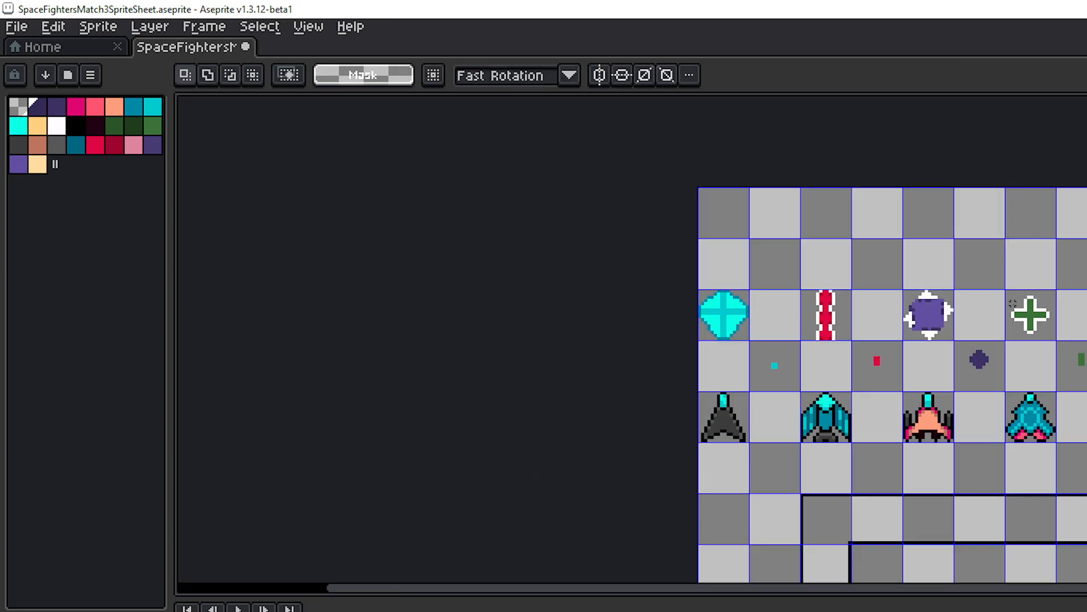
scroll(941, 304, up, 2)
scroll(957, 297, up, 2)
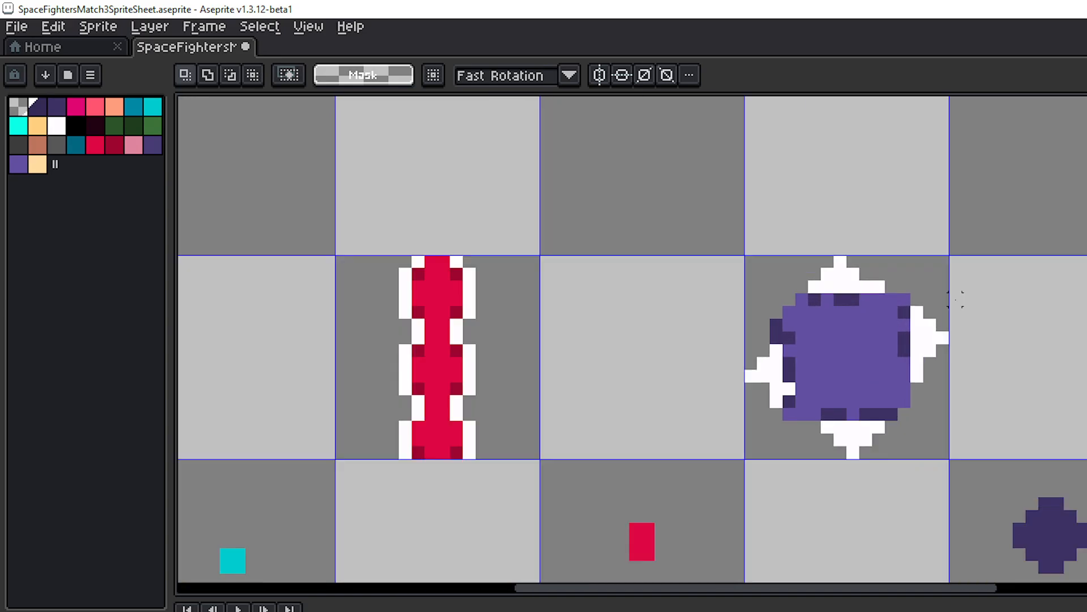
scroll(934, 306, down, 3)
scroll(909, 297, up, 4)
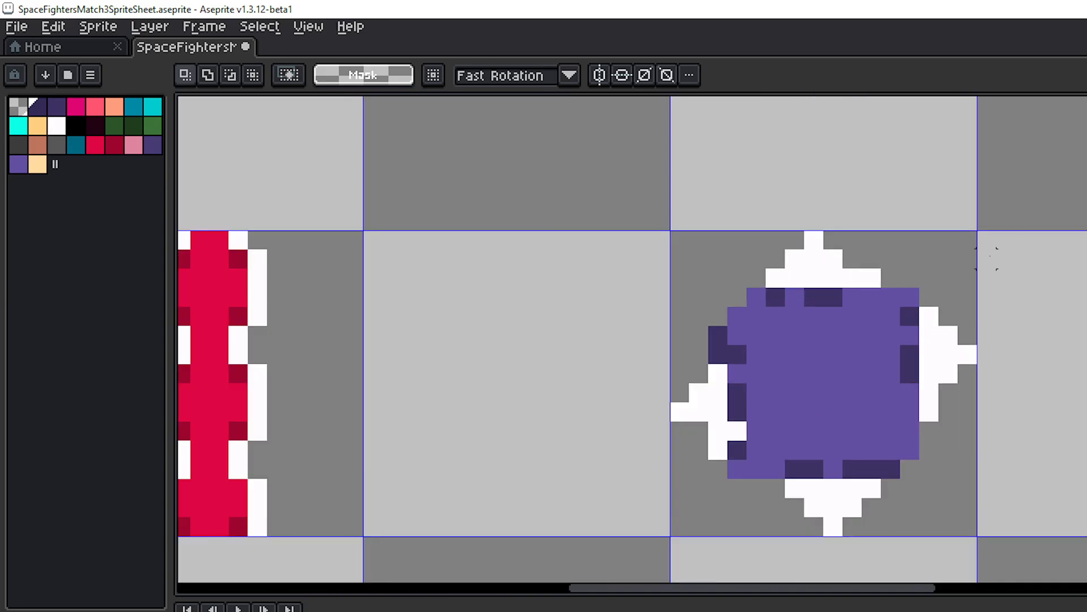
drag(814, 316, 894, 303)
key(Delete)
scroll(891, 317, down, 1)
scroll(827, 298, up, 1)
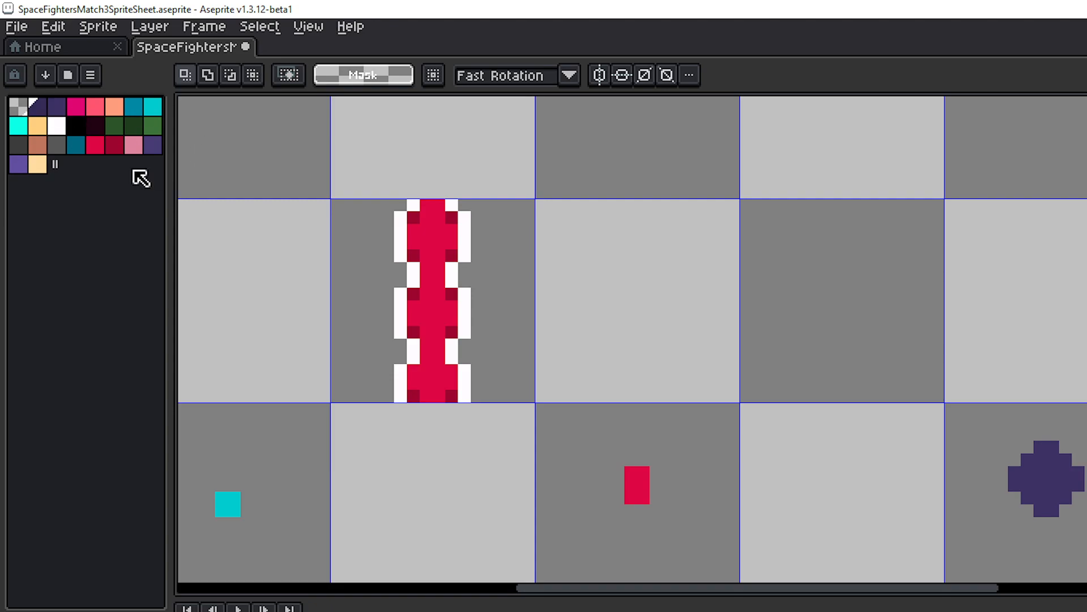
- With vertical mirror symmetry on, draw a dark purple diamond outline spanning the empty tile between the red beam and the health cross
click(21, 165)
click(37, 106)
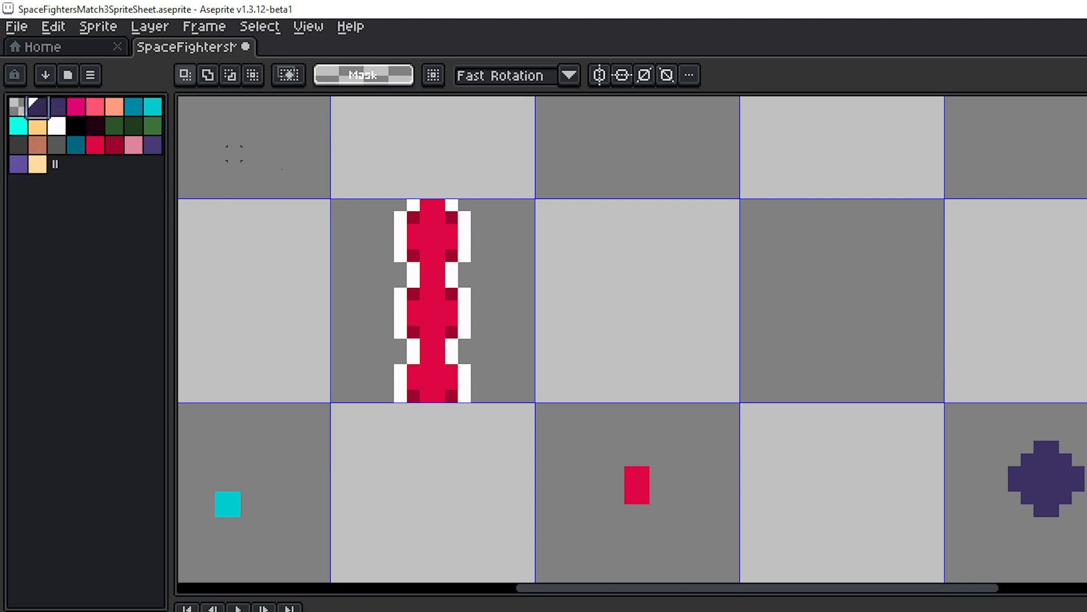
key(b)
click(450, 76)
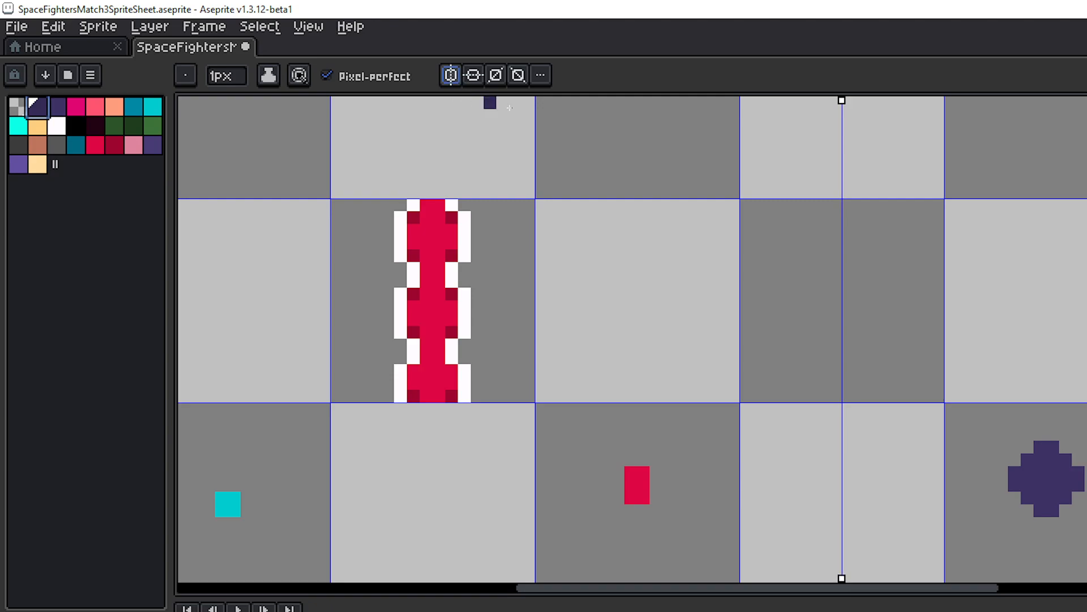
click(835, 205)
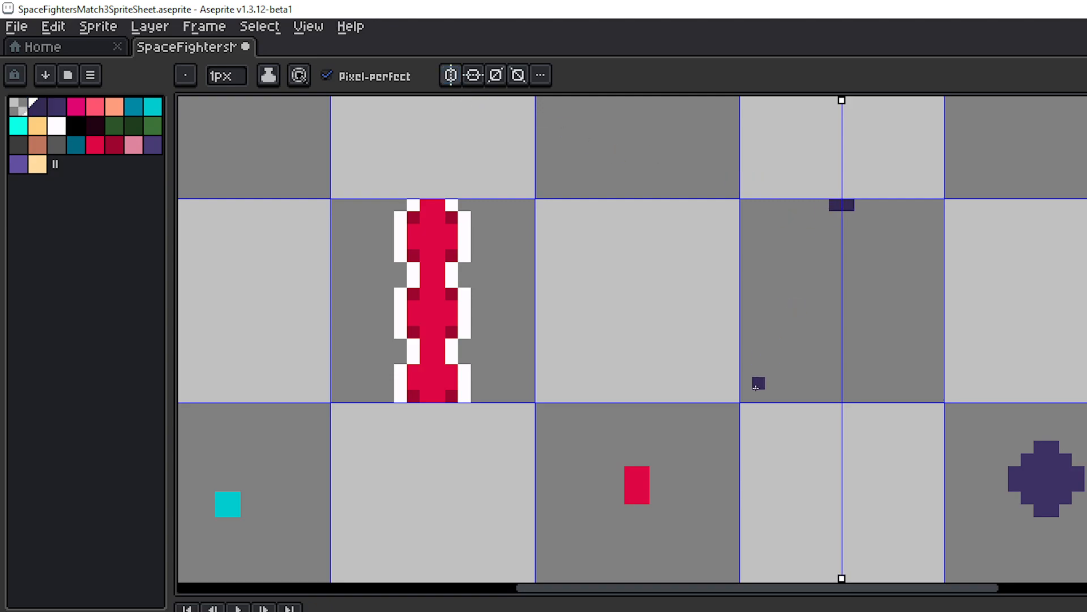
shift+click(743, 295)
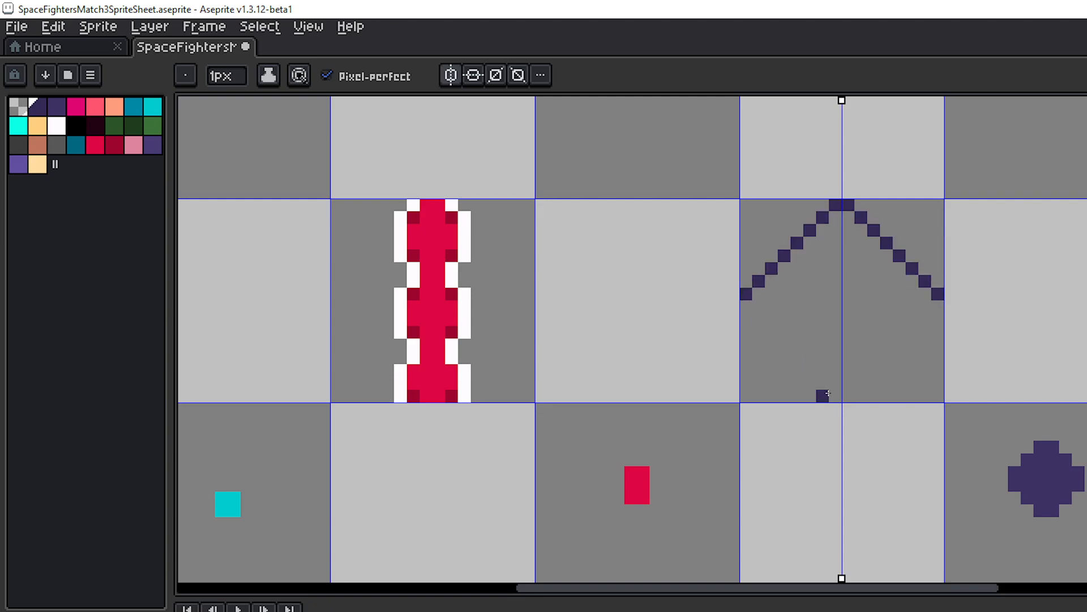
click(746, 307)
shift+click(832, 396)
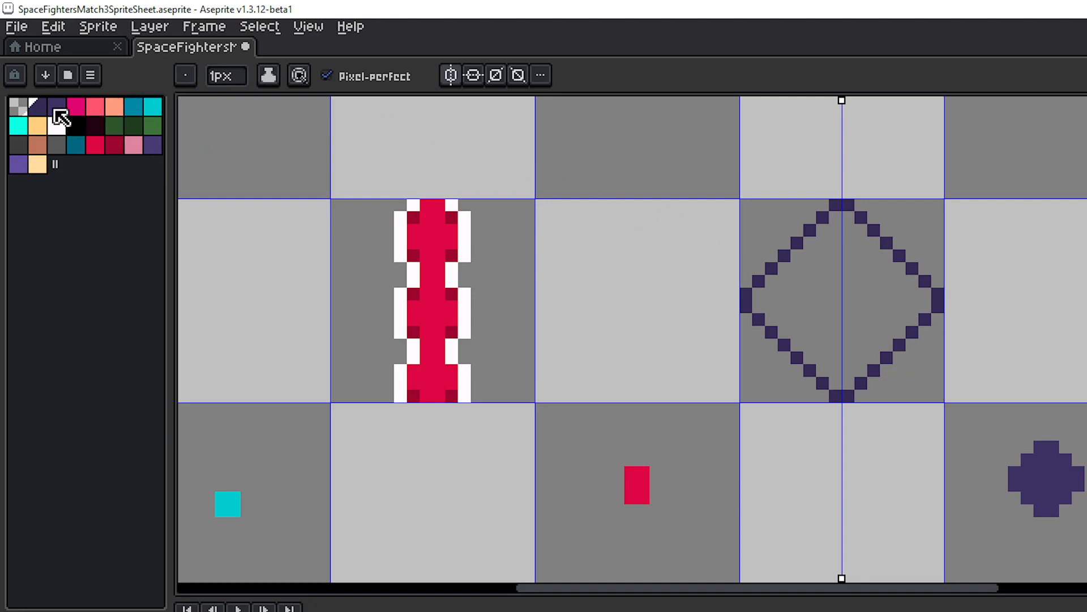
- Draw a two-pixel-thick light purple cross in the middle of the diamond
click(23, 163)
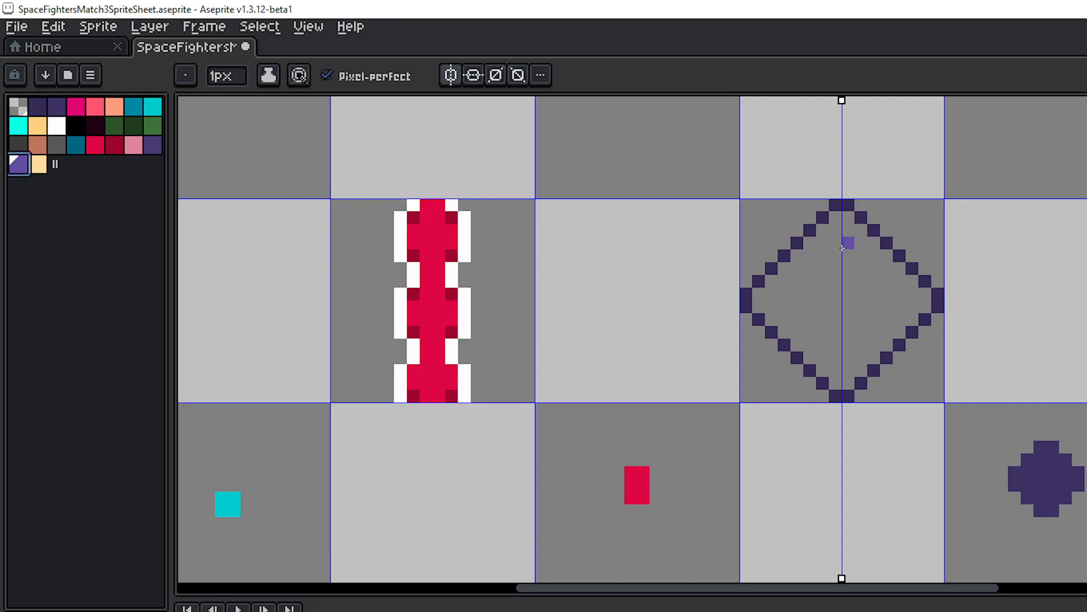
drag(837, 242, 849, 243)
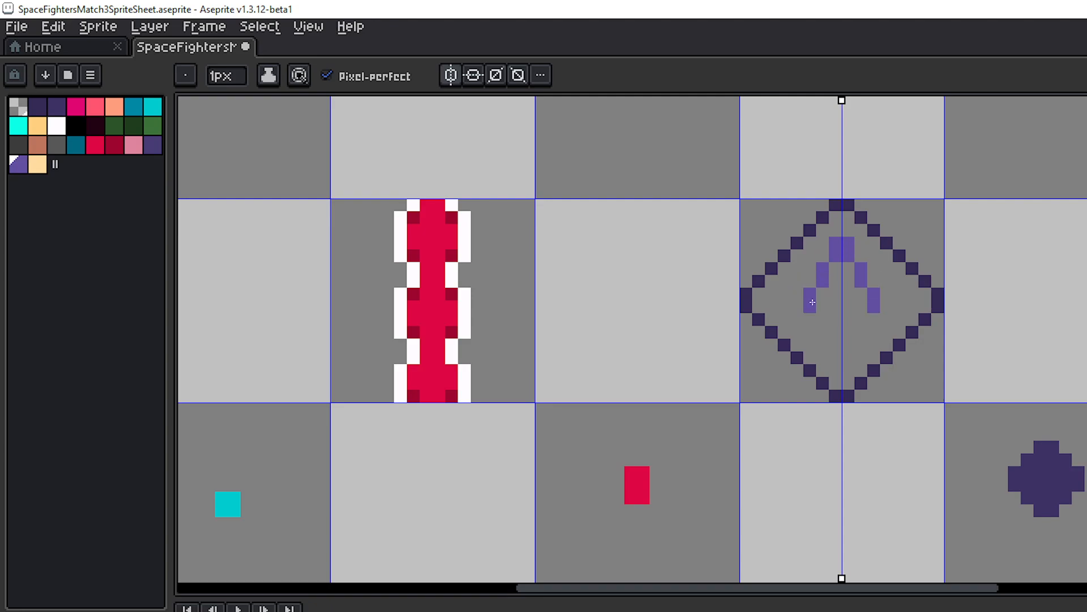
drag(836, 254, 837, 354)
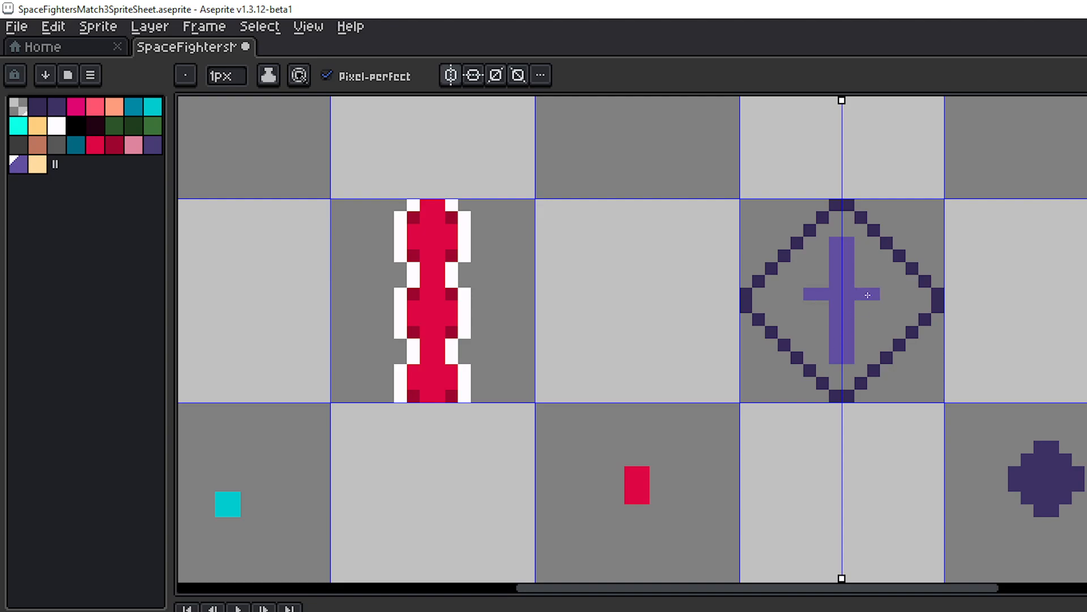
drag(852, 300, 871, 303)
drag(887, 294, 885, 308)
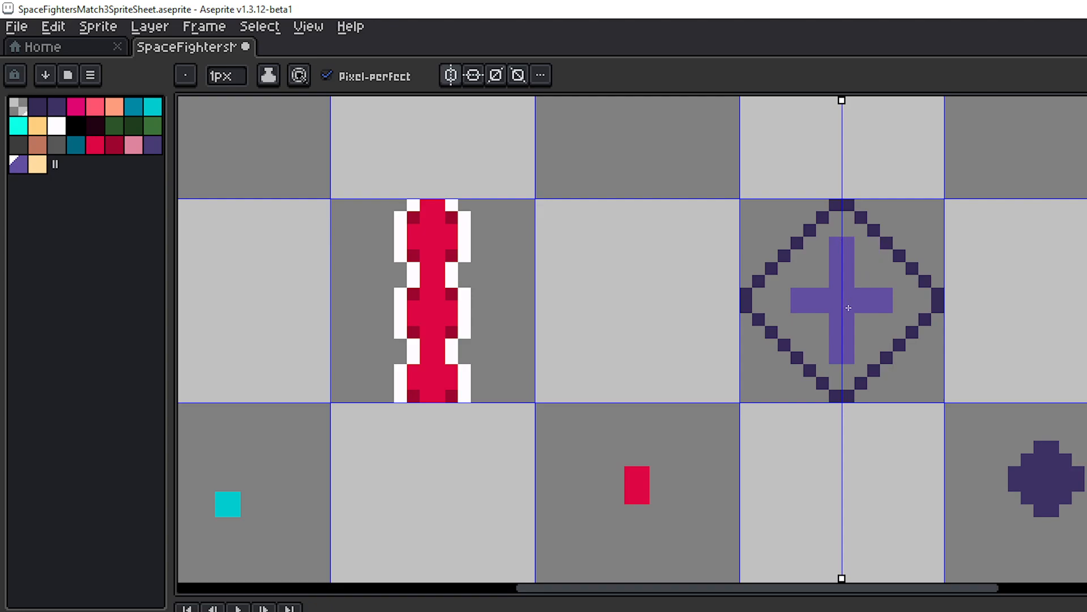
- Fill in the corners between the light purple cross's arms to form a rounded diamond core
click(861, 283)
click(861, 319)
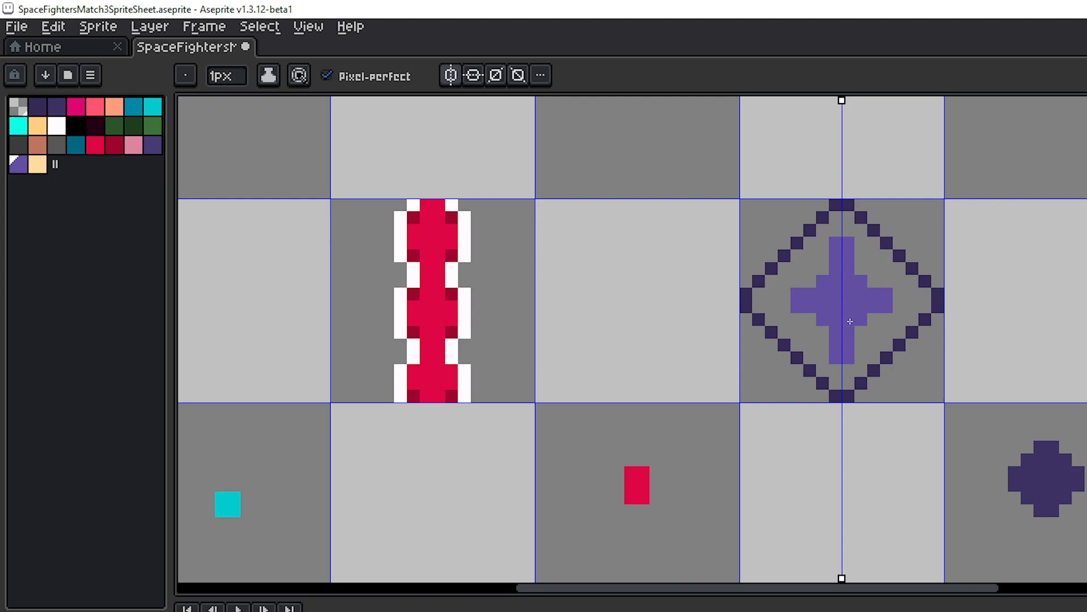
click(810, 281)
click(826, 270)
click(813, 319)
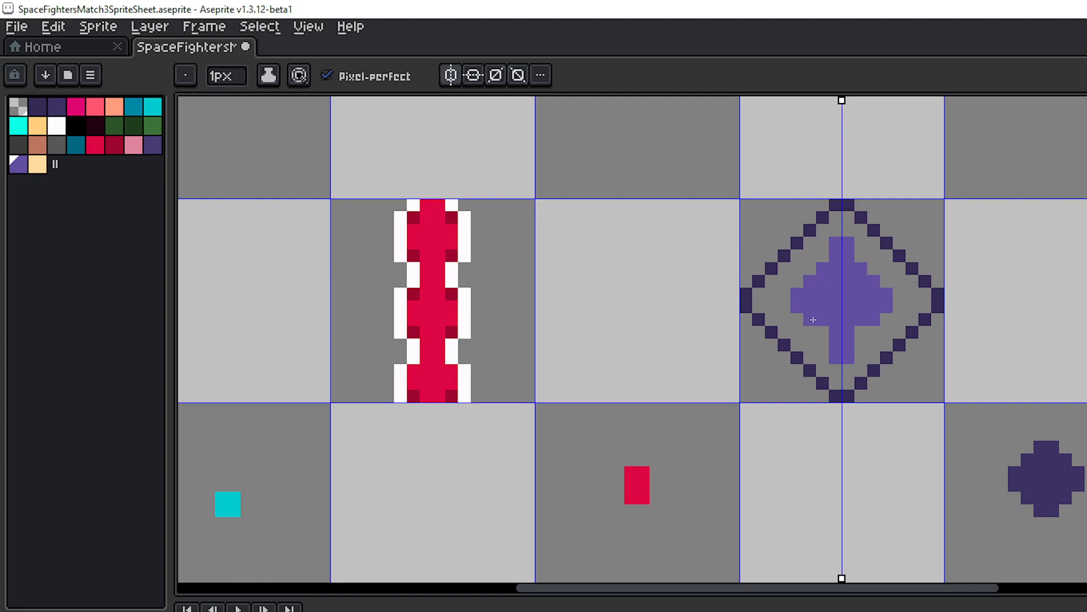
right_click(826, 256)
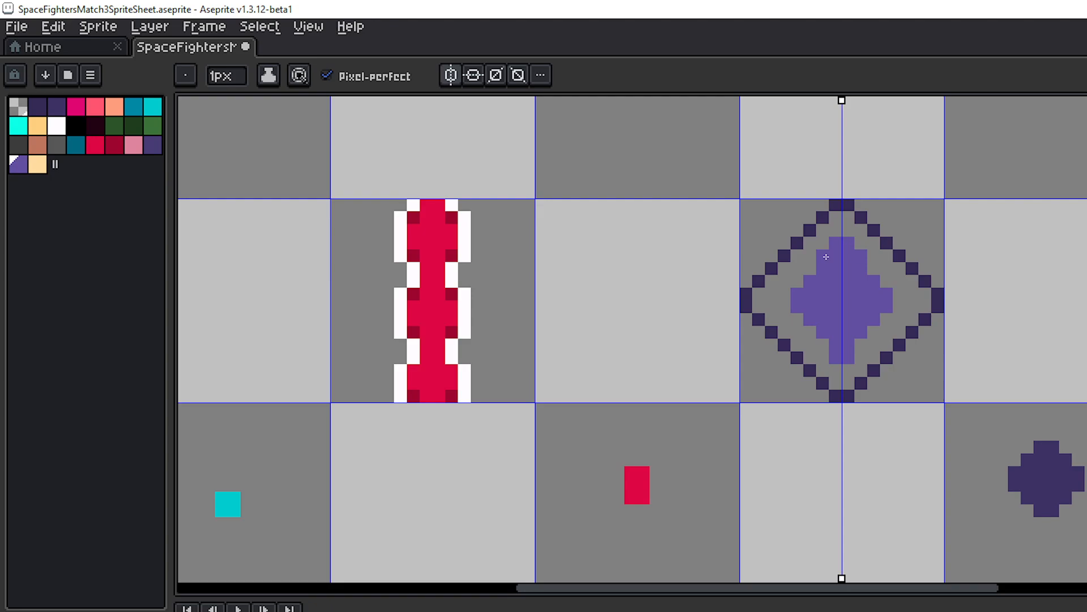
click(801, 285)
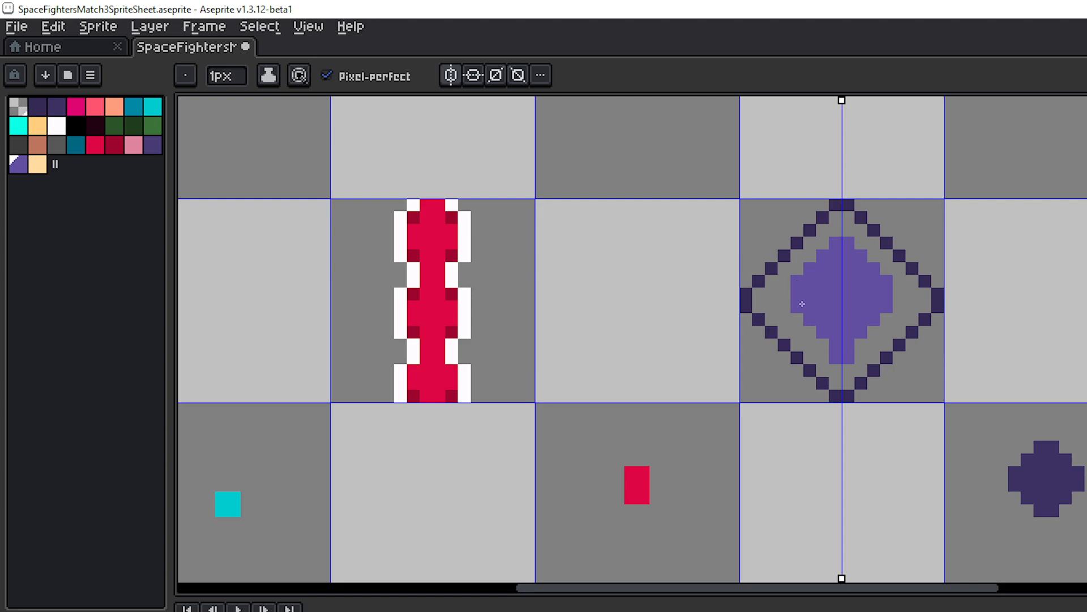
right_click(823, 342)
click(861, 340)
click(871, 330)
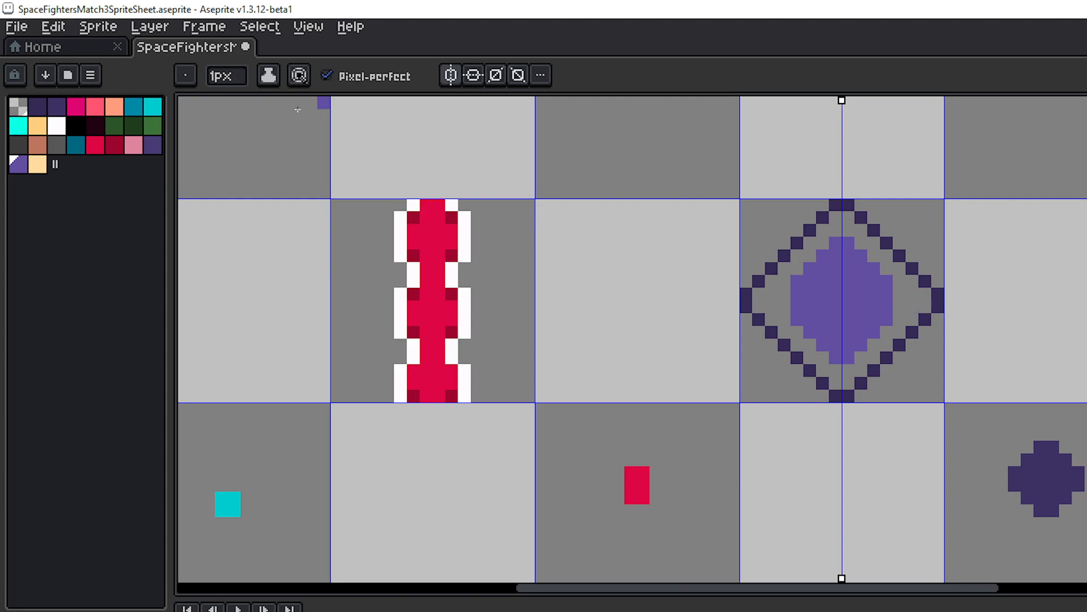
- Bucket-fill the gap between the diamond outline and the light core with the darkest purple
click(42, 108)
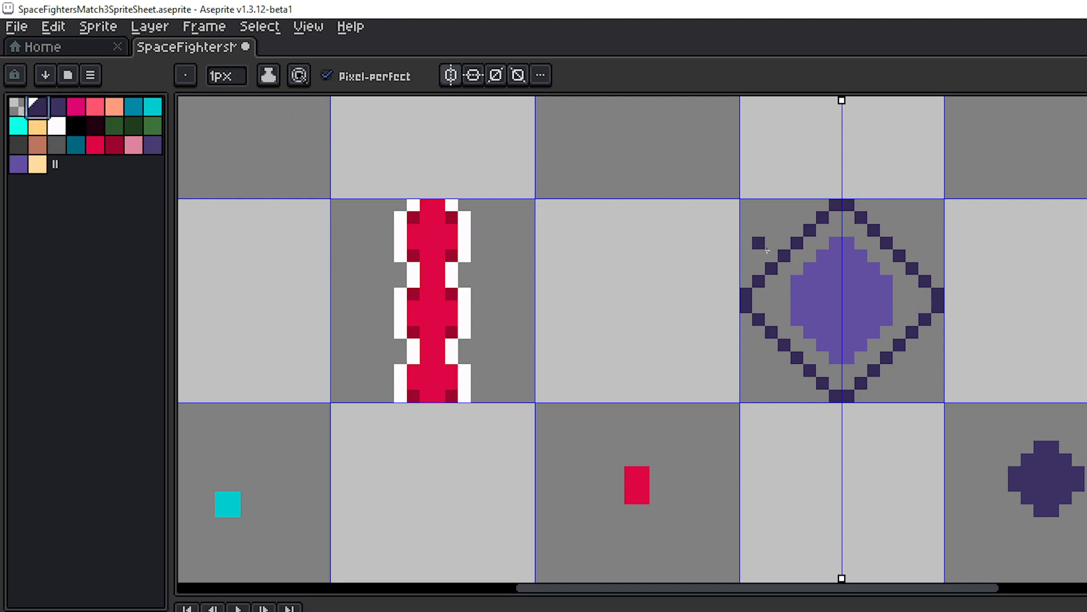
key(g)
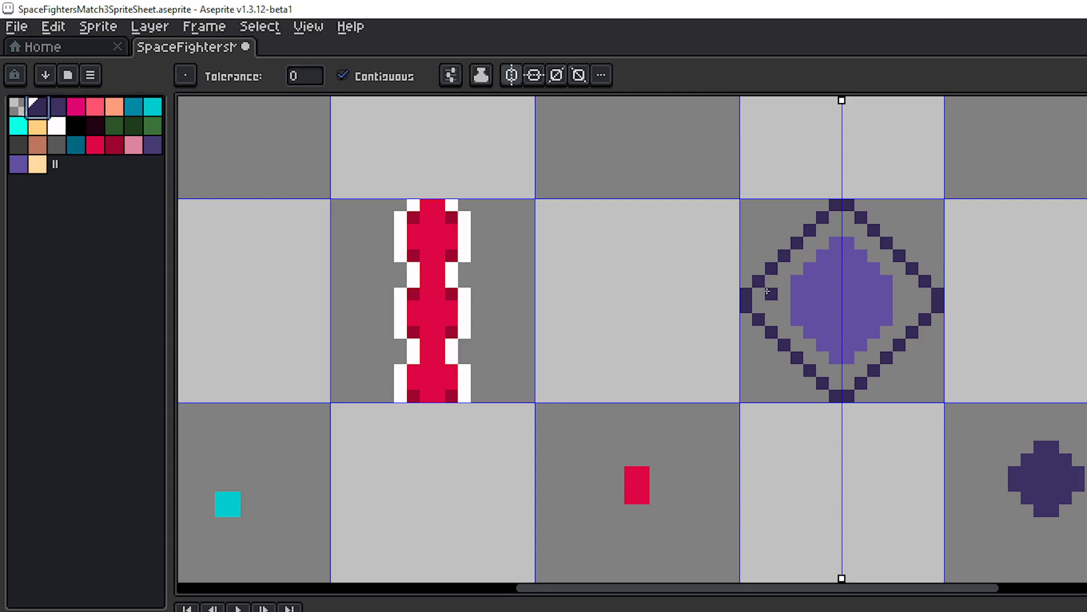
click(772, 294)
scroll(938, 263, down, 4)
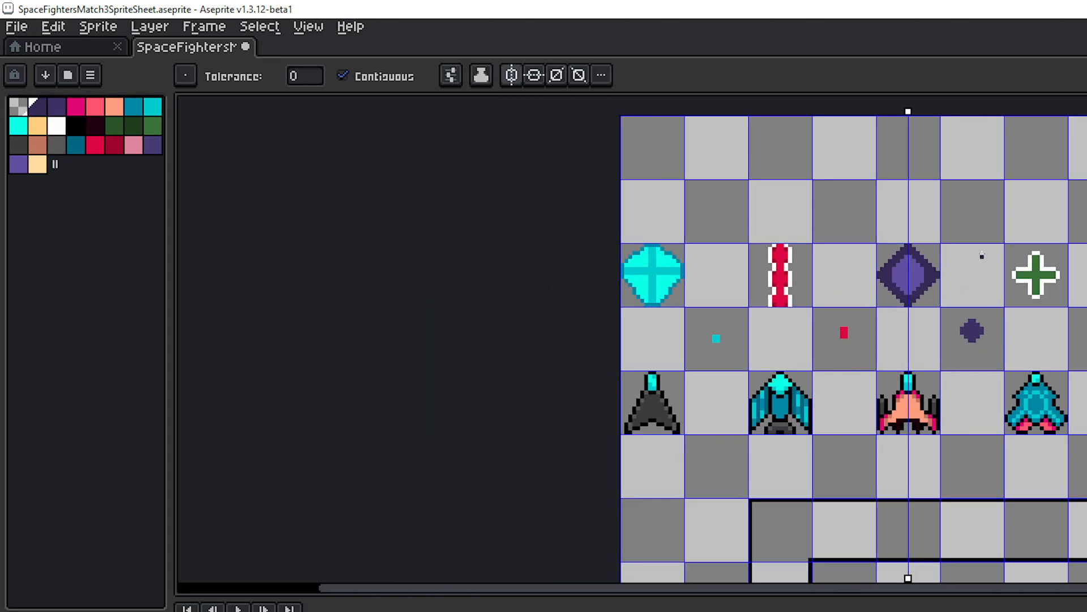
drag(982, 255, 885, 250)
scroll(820, 275, up, 4)
drag(817, 255, 788, 280)
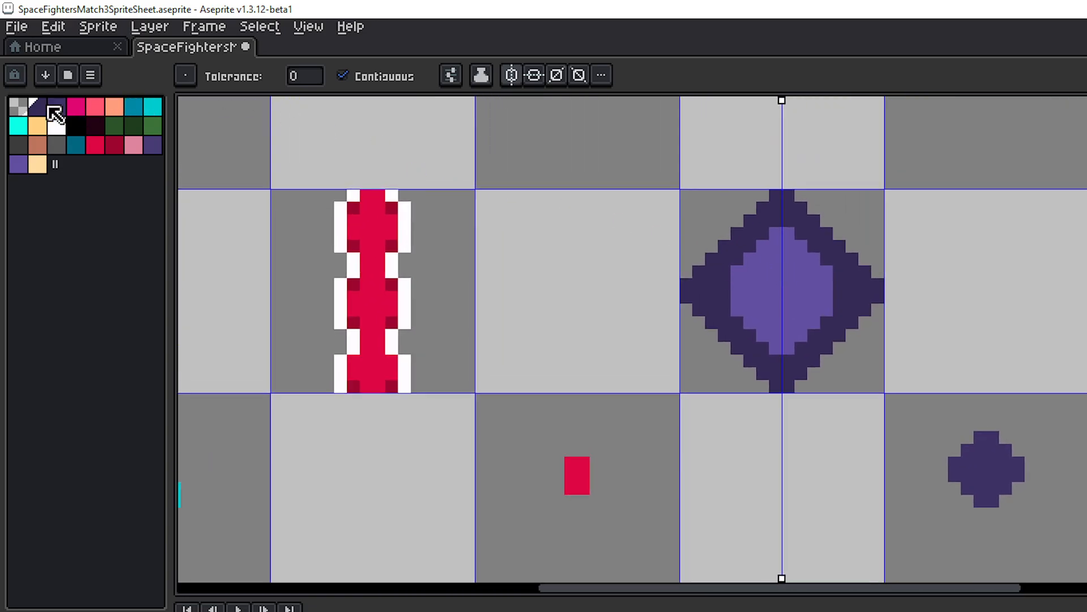
- Recolour the outermost pixels of the light core with the slightly lighter dark purple as a one-pixel shading ring
click(57, 106)
scroll(772, 236, up, 1)
scroll(772, 236, up, 1)
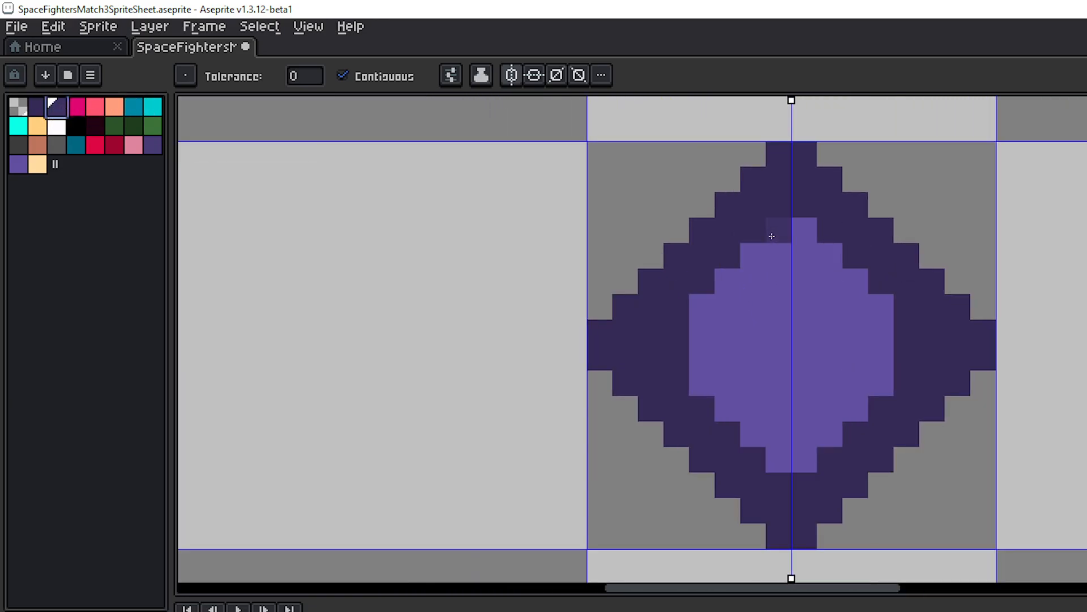
click(772, 235)
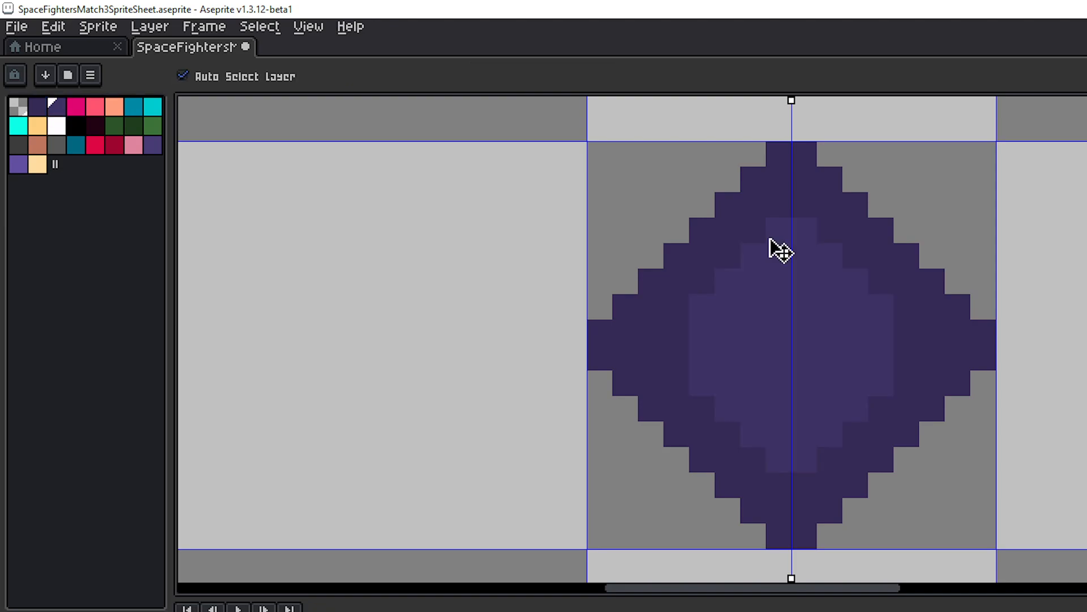
key(ctrl+z)
key(b)
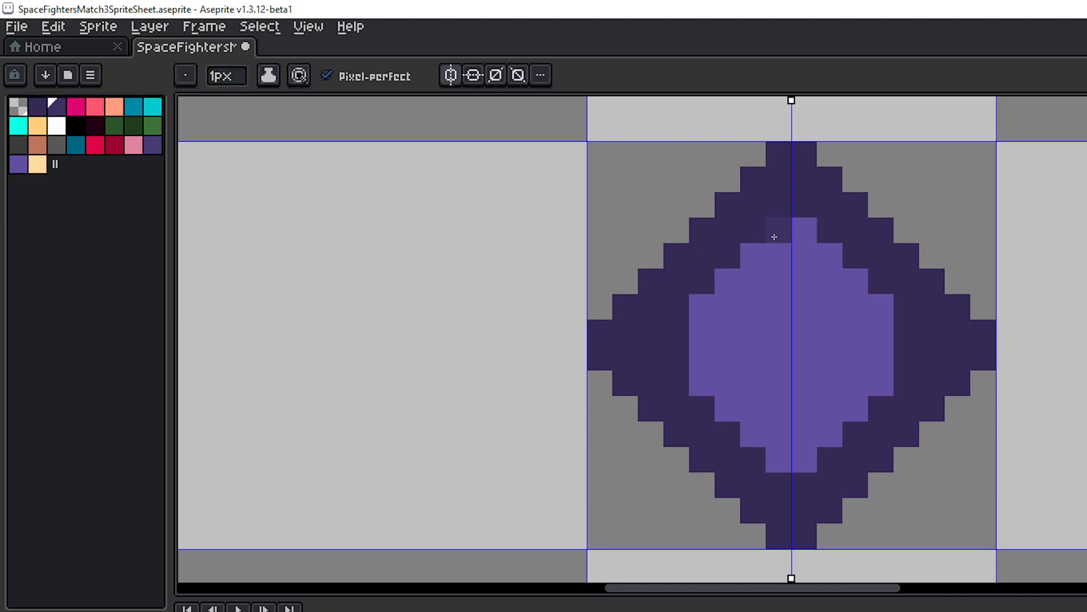
click(772, 235)
click(745, 261)
click(719, 284)
mouse_move(718, 284)
mouse_down()
mouse_move(694, 301)
mouse_move(698, 373)
mouse_move(779, 459)
mouse_move(811, 450)
mouse_move(795, 462)
mouse_up()
scroll(933, 365, down, 2)
scroll(932, 365, down, 3)
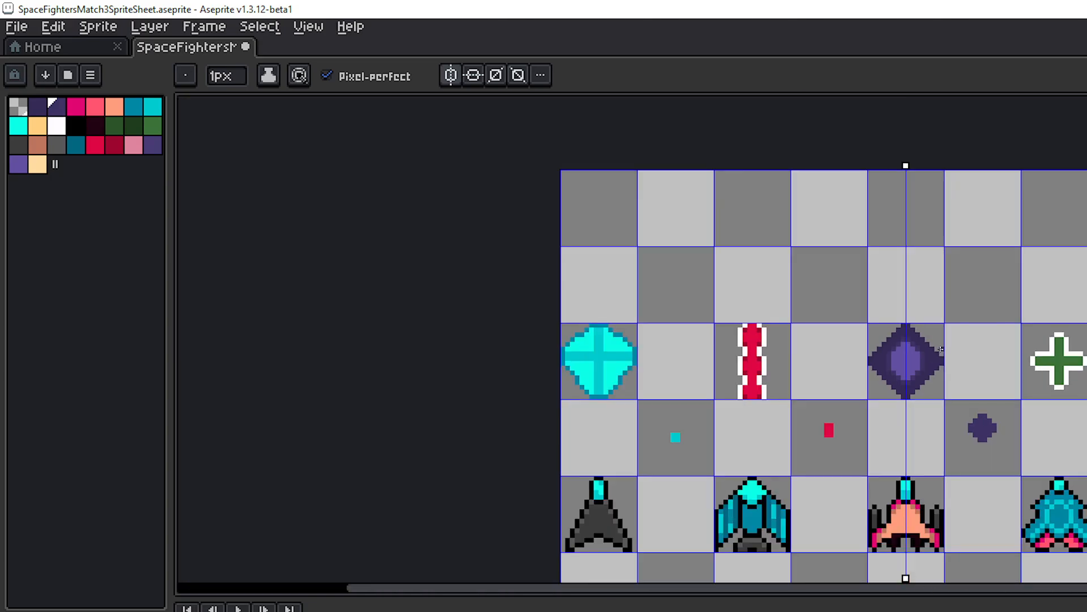
- Add a second shading ring of medium purple just inside the first one, around the light core
scroll(856, 324, up, 3)
scroll(846, 311, up, 1)
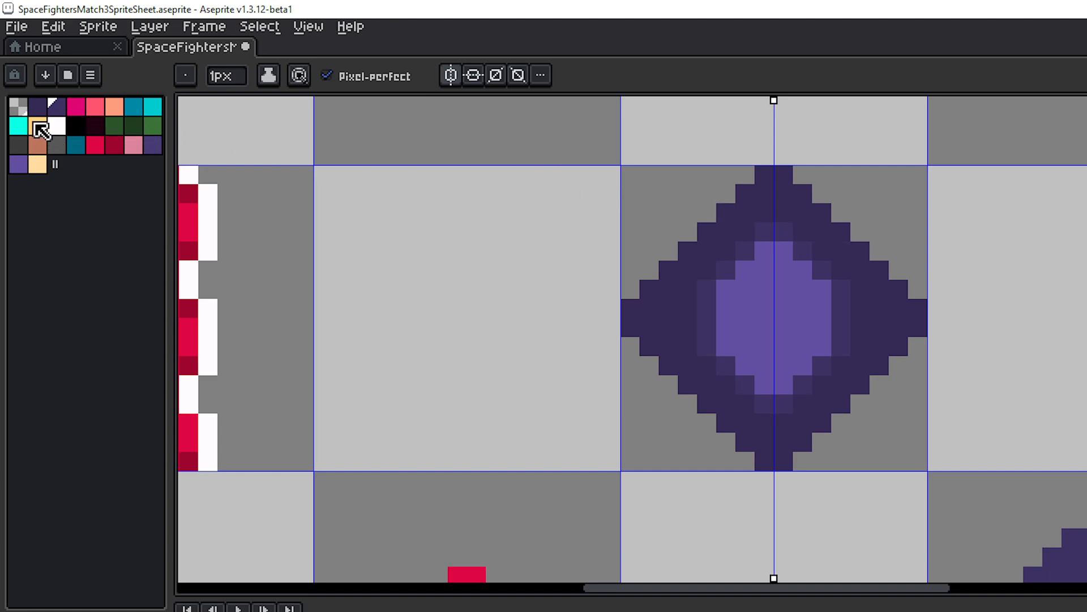
click(227, 136)
key(ctrl+z)
drag(827, 248, 763, 206)
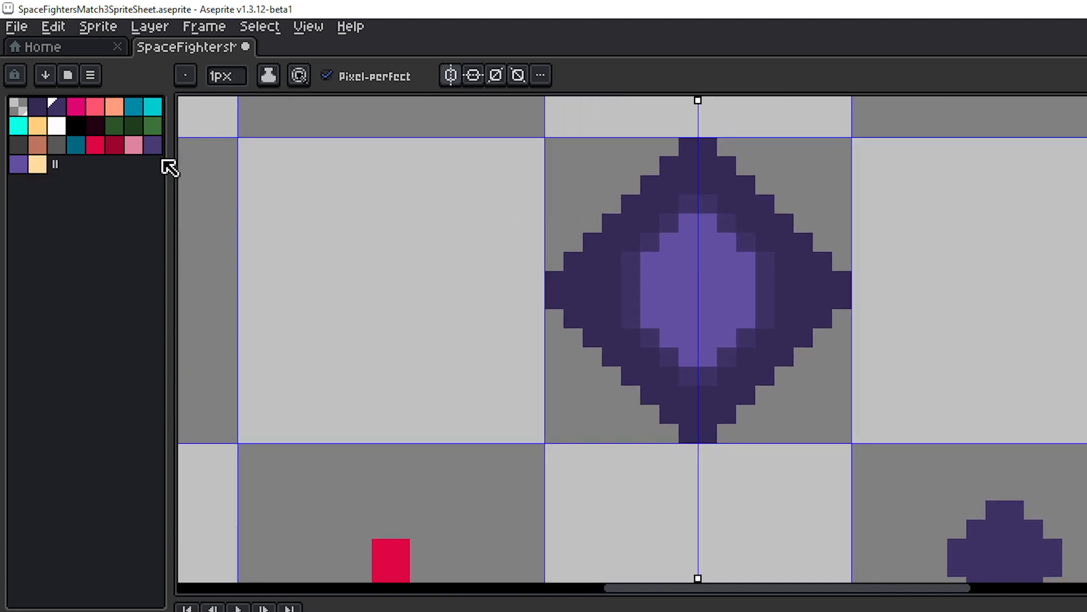
click(152, 145)
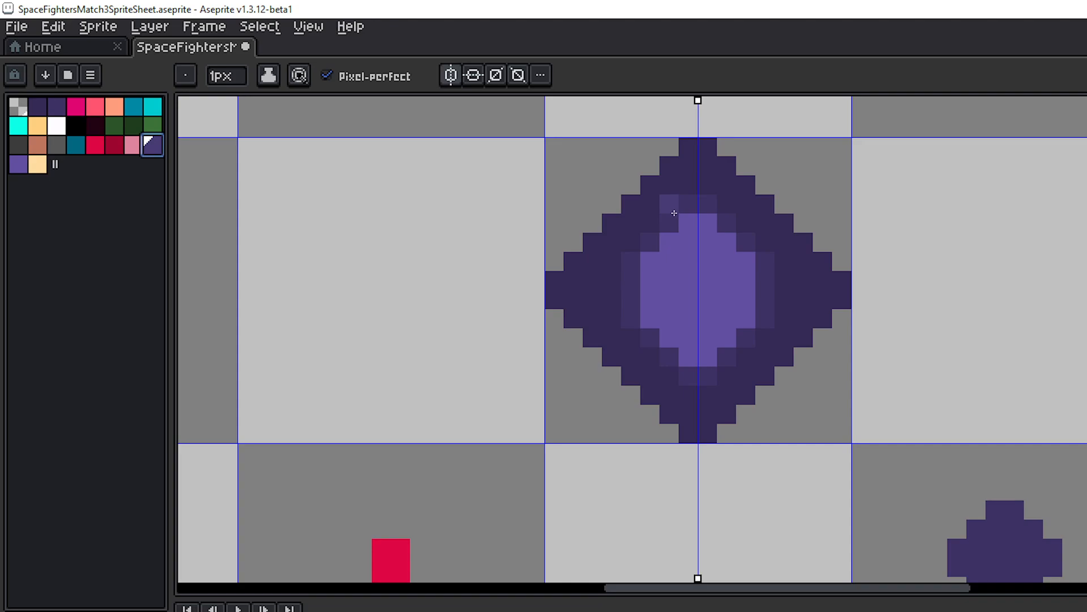
click(685, 229)
mouse_move(670, 242)
mouse_down()
mouse_move(655, 261)
mouse_move(648, 319)
mouse_up()
click(670, 341)
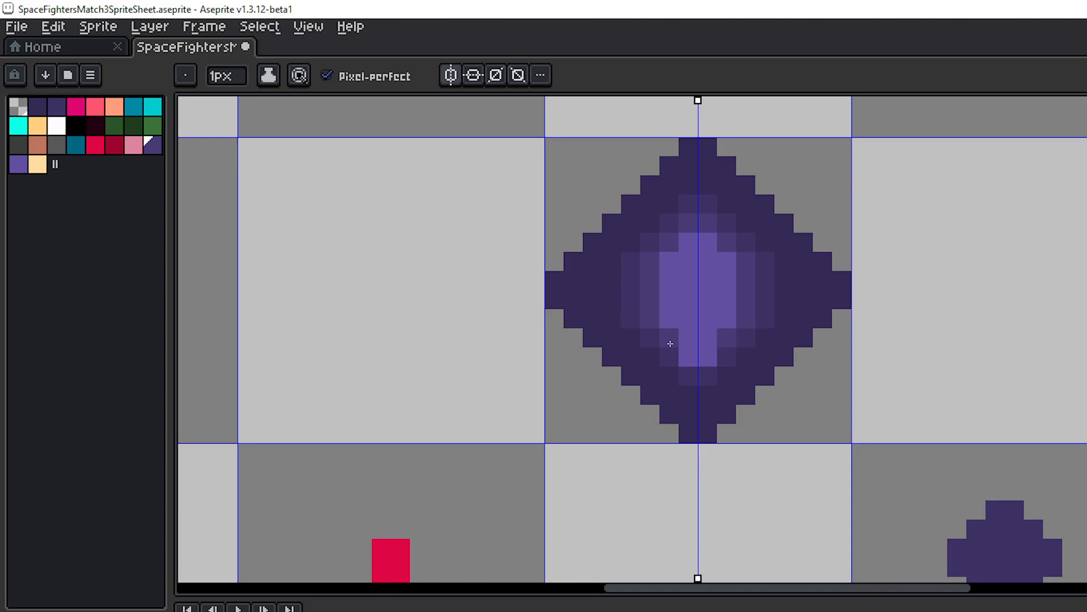
click(694, 354)
scroll(868, 298, down, 5)
drag(830, 287, 741, 274)
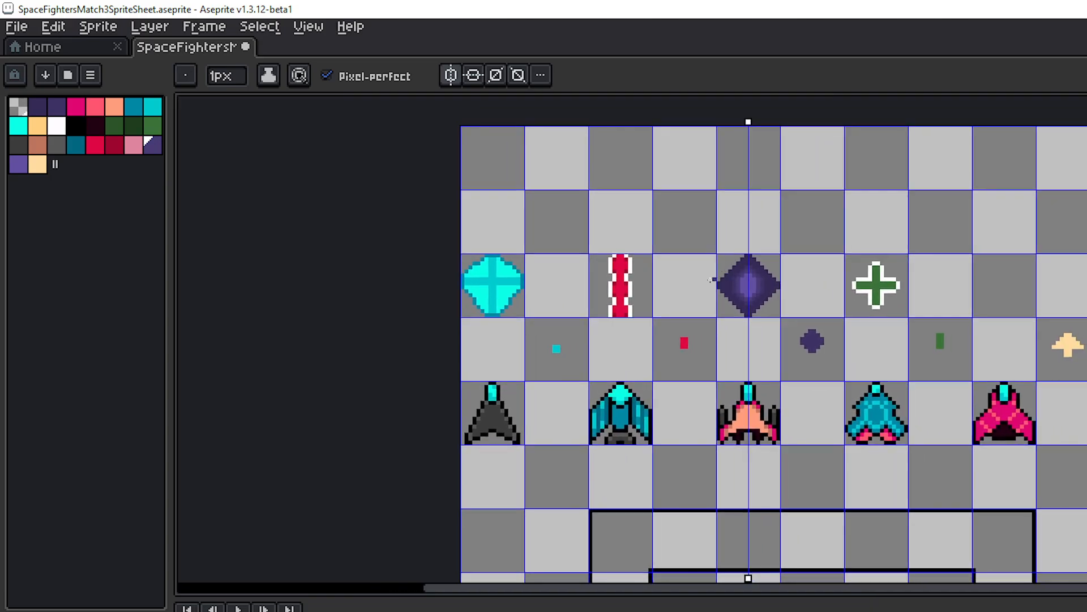
- Turn off mirror symmetry and check the shaded purple diamond beside the other effect sprites
scroll(670, 288, up, 2)
scroll(670, 287, down, 1)
drag(808, 293, 750, 282)
scroll(725, 275, up, 2)
scroll(689, 263, down, 1)
click(451, 75)
scroll(708, 231, down, 2)
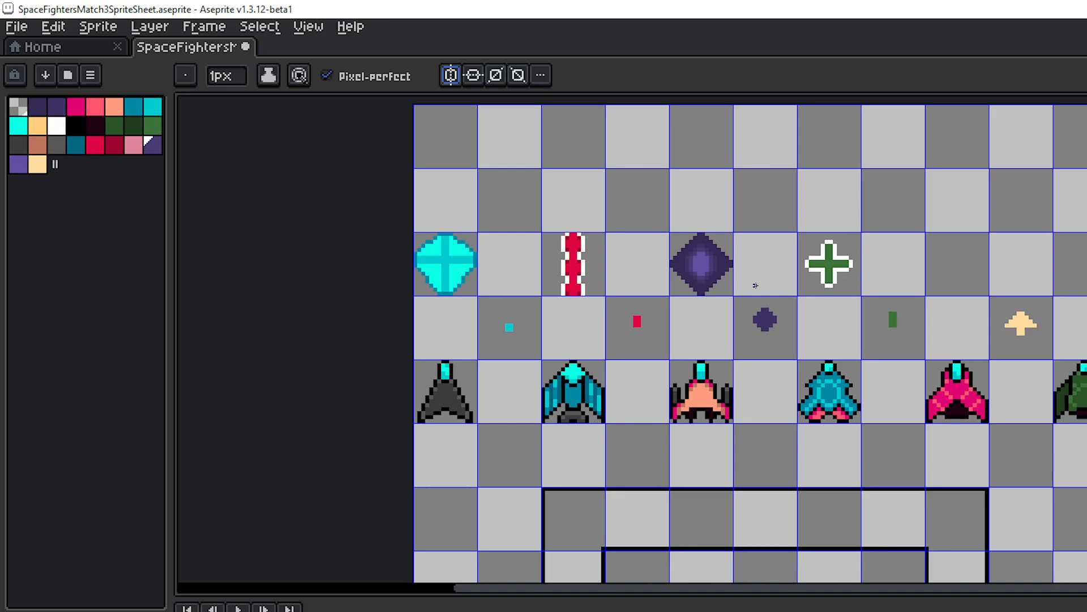
scroll(697, 272, up, 5)
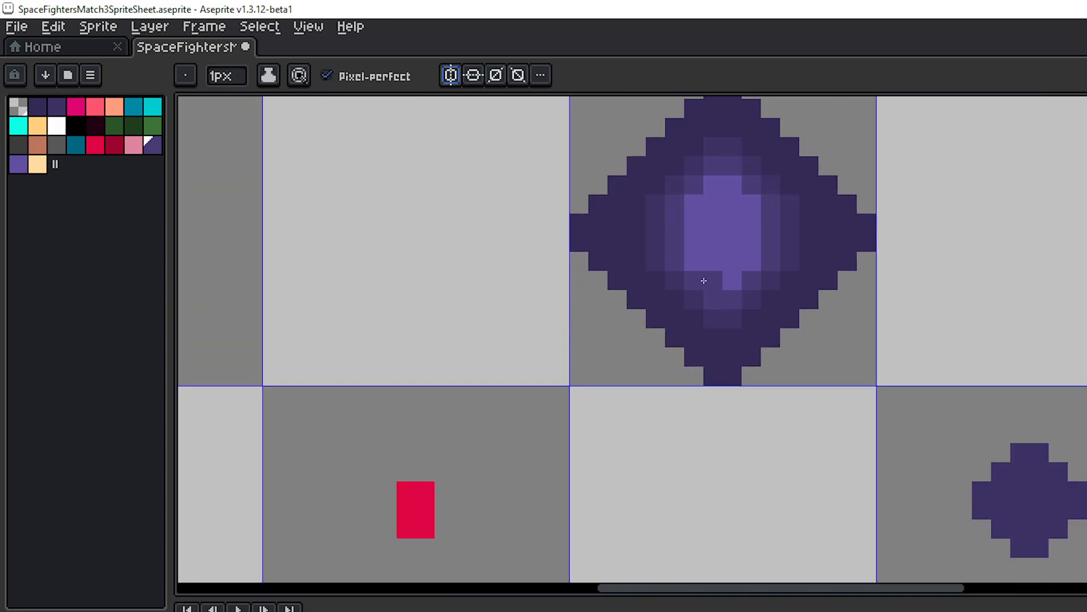
scroll(704, 280, down, 4)
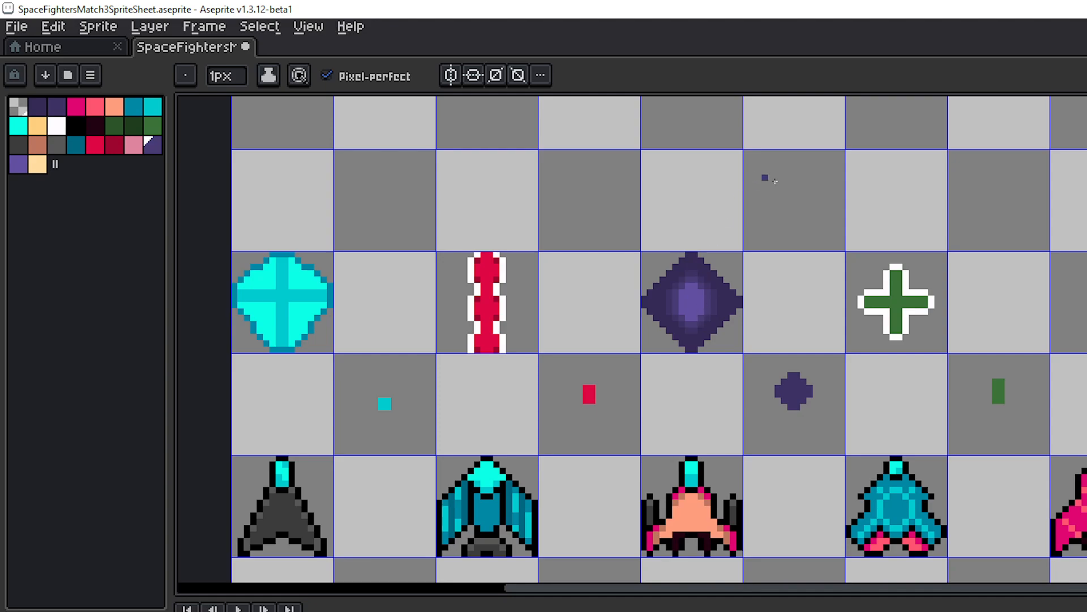
- Select the purple diamond's whole tile and delete its contents
key(m)
scroll(822, 264, up, 2)
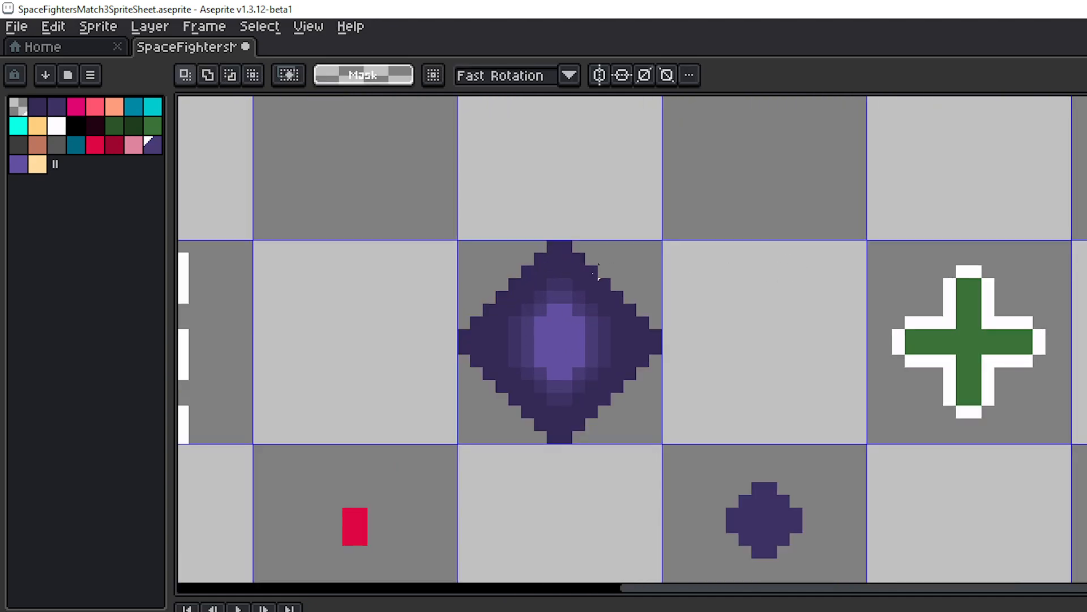
drag(567, 322, 732, 334)
double_click(733, 334)
drag(885, 270, 886, 299)
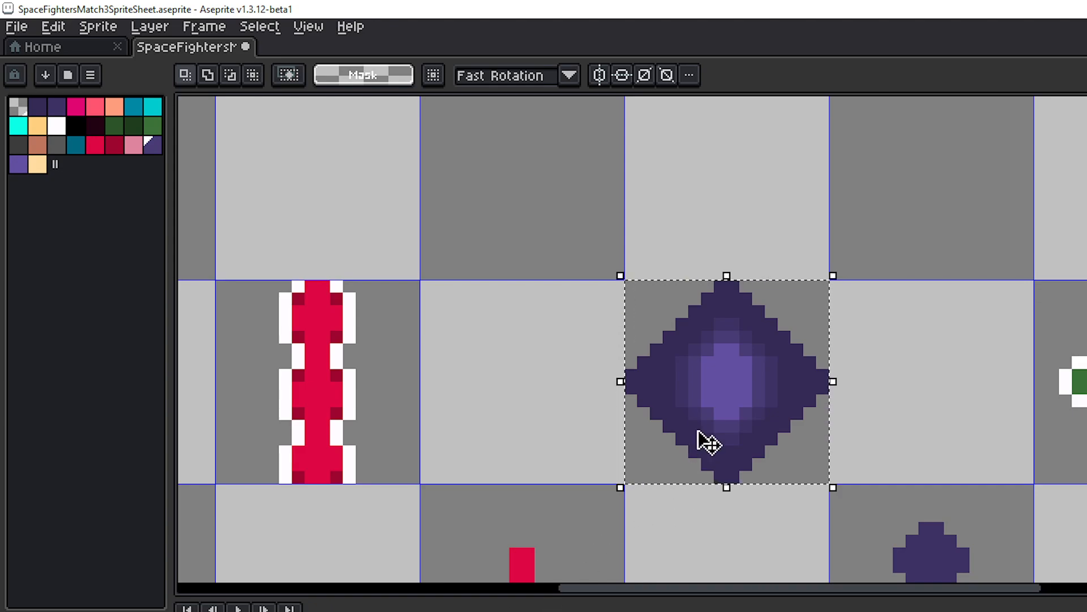
click(924, 349)
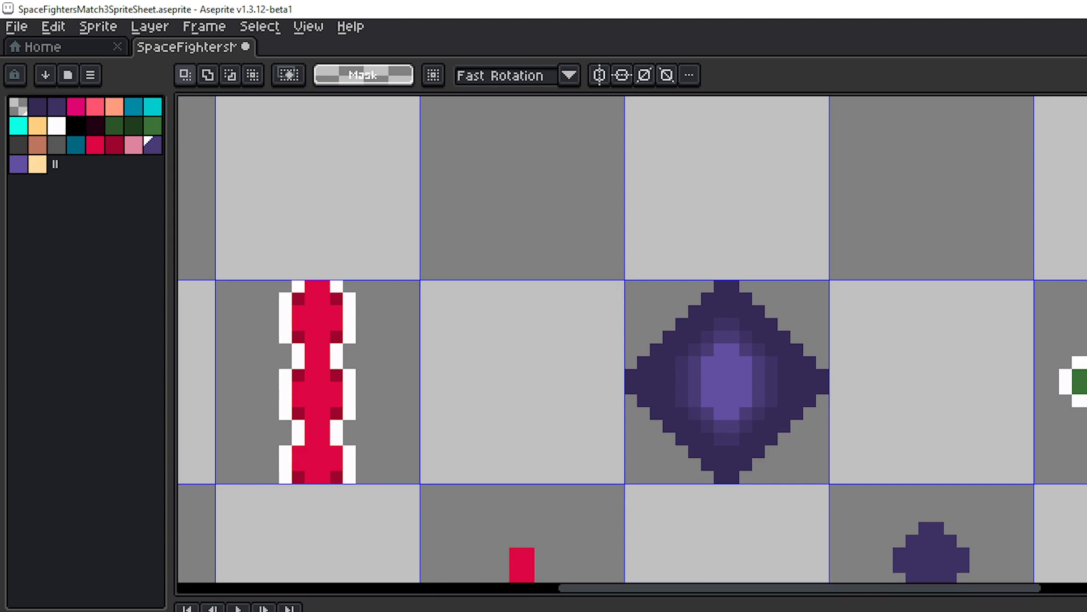
double_click(786, 399)
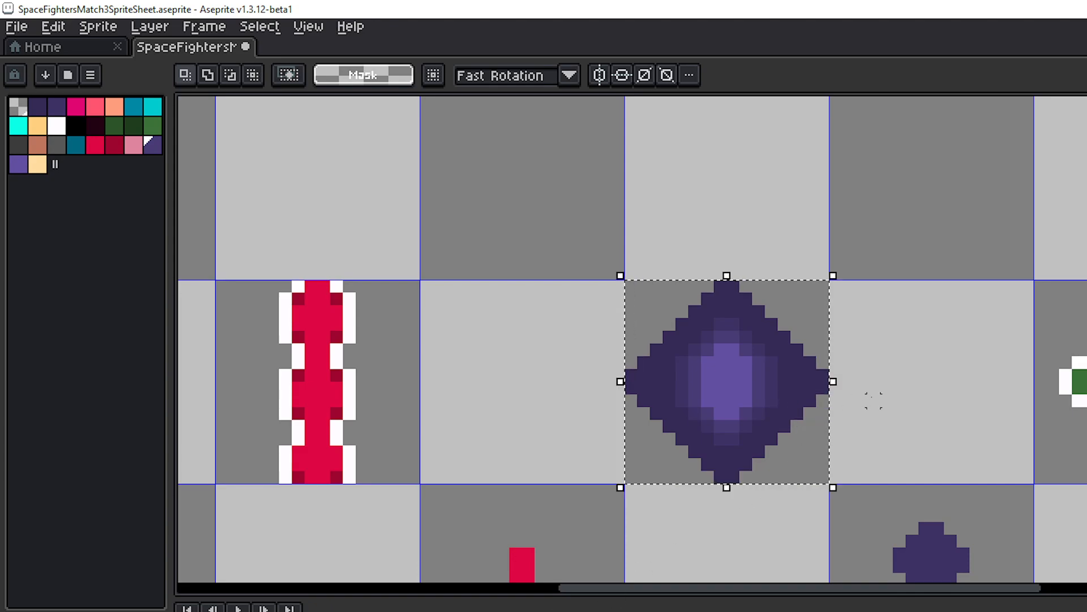
key(Delete)
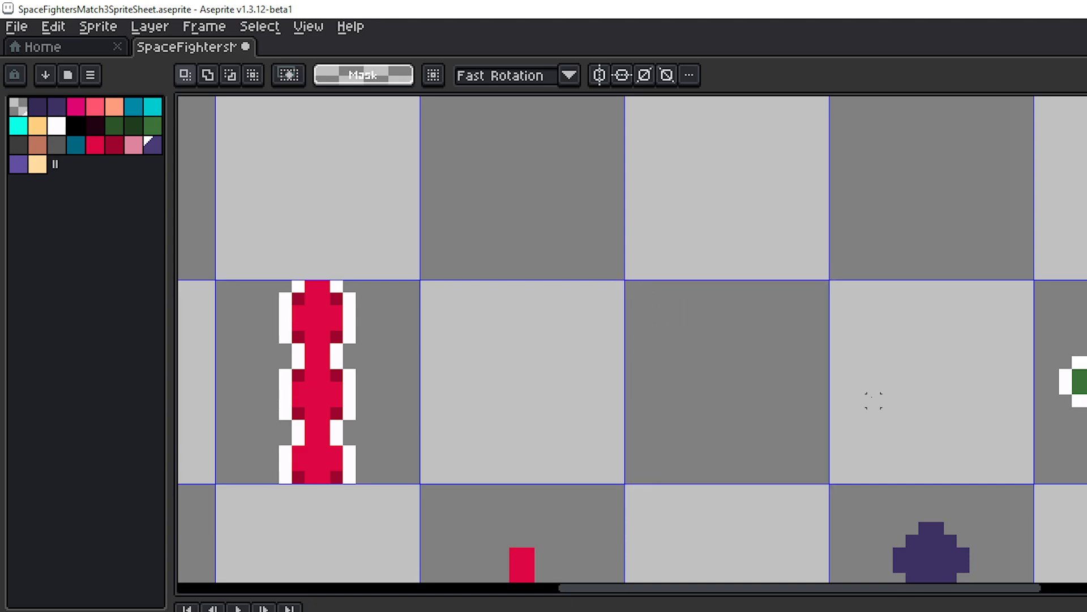
- Undo the deletion of the purple diamond to bring it back into its tile
key(ctrl+z)
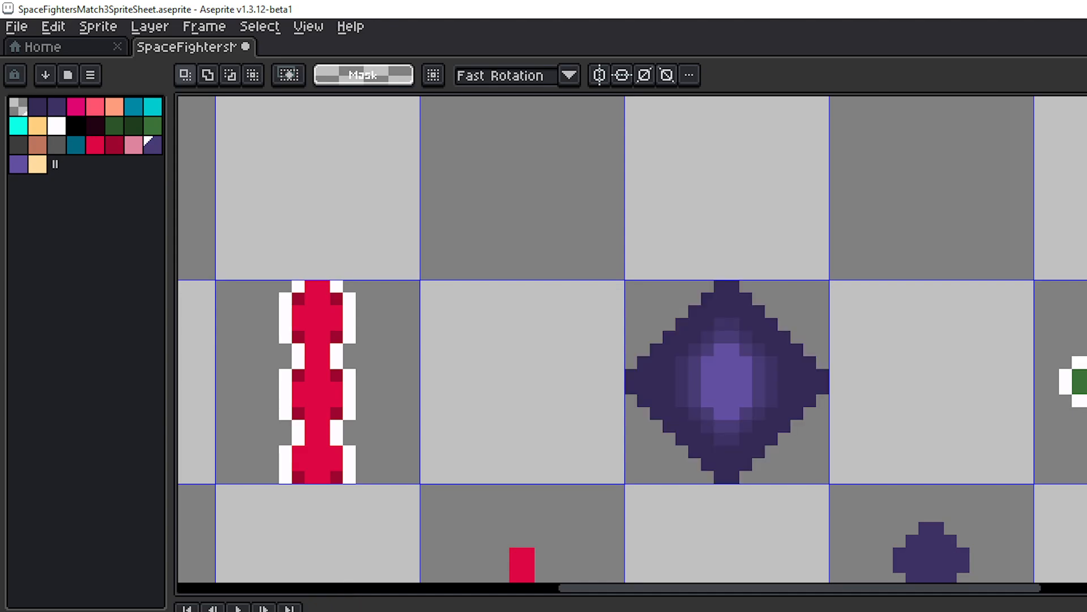
key(ctrl+y)
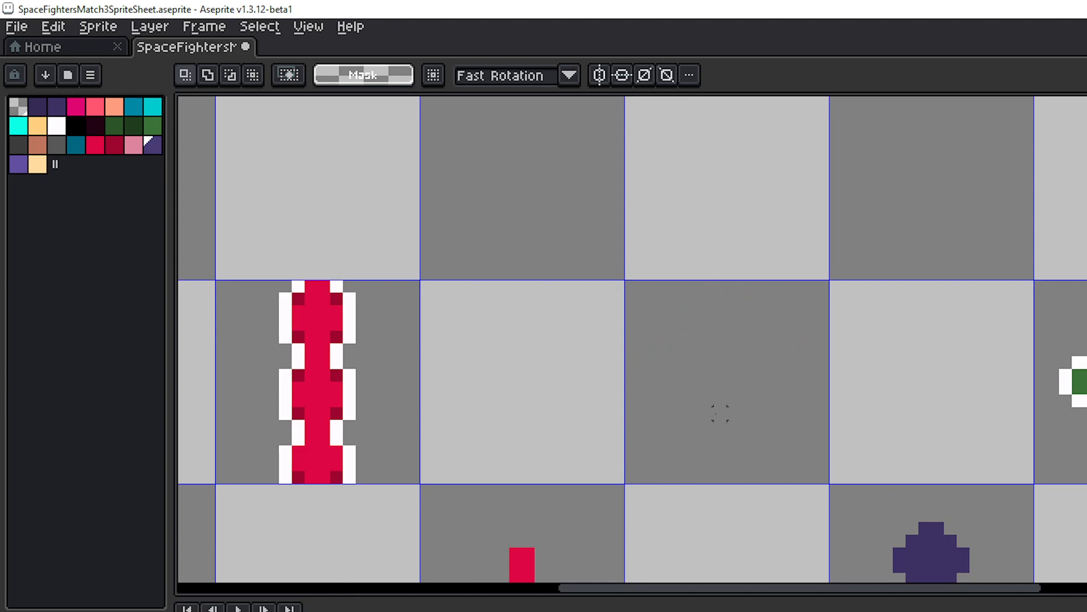
key(ctrl+z)
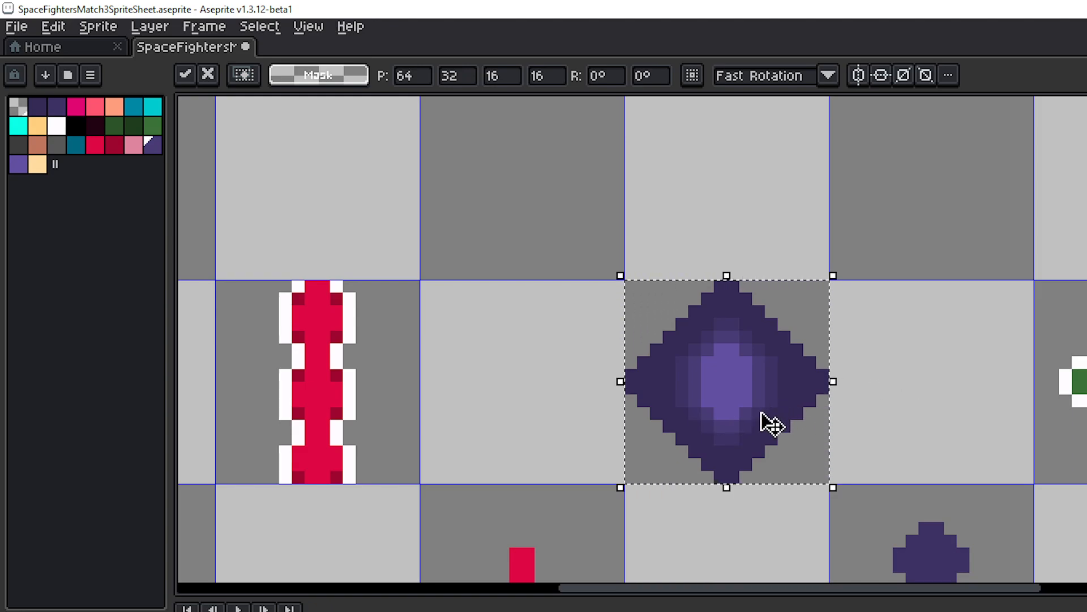
scroll(724, 416, up, 2)
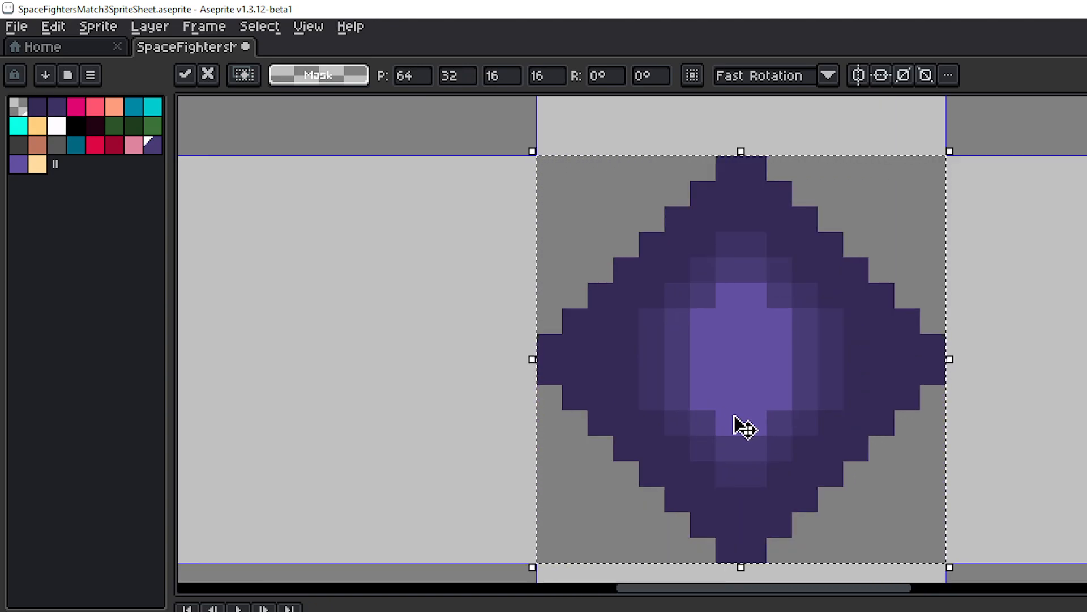
key(i)
alt+click(775, 299)
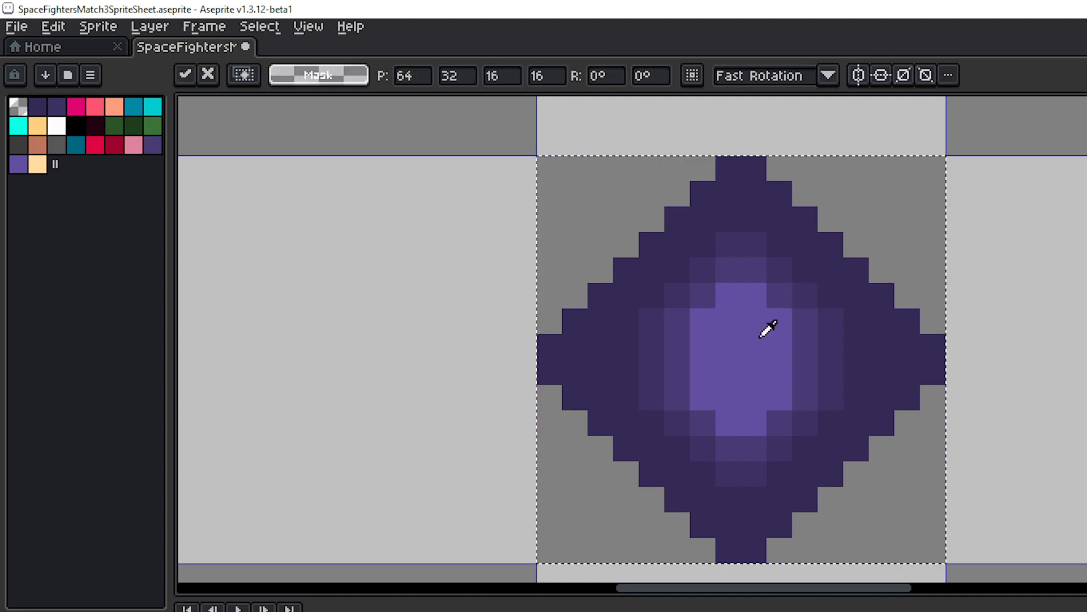
key(b)
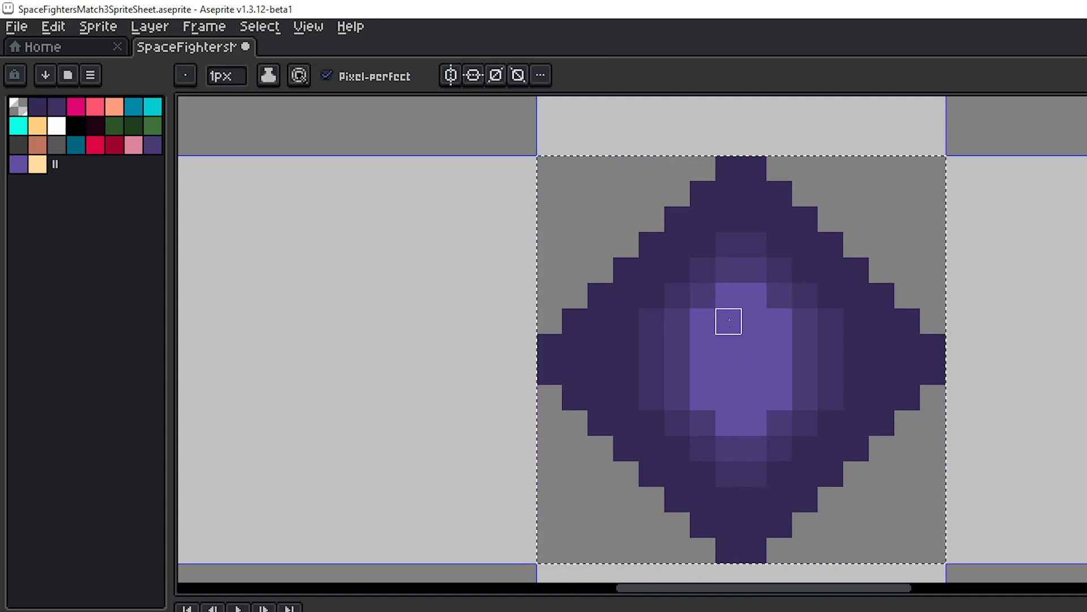
key(g)
click(728, 346)
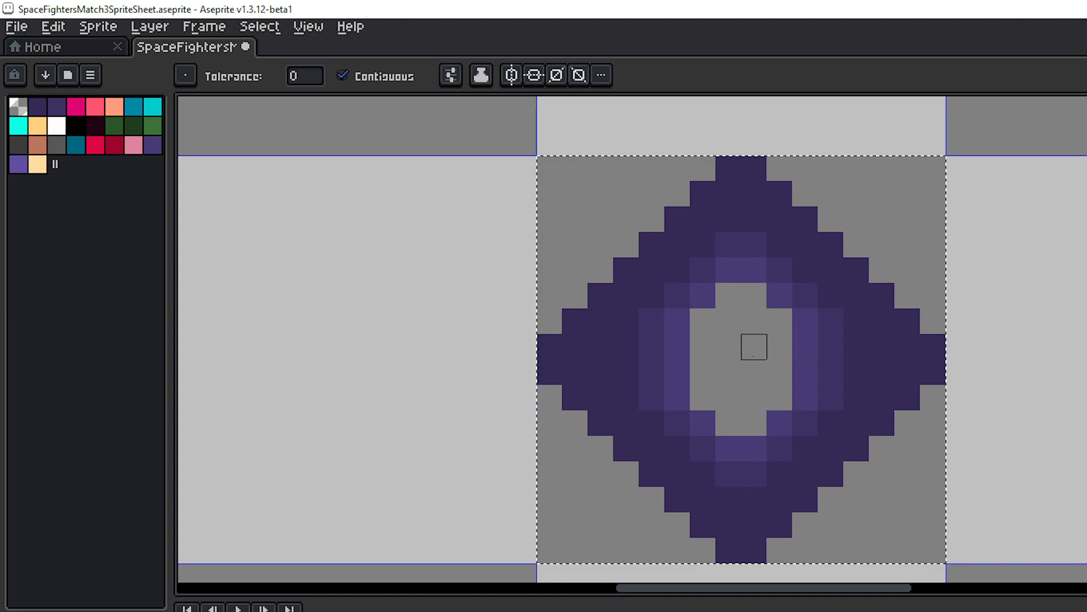
key(v)
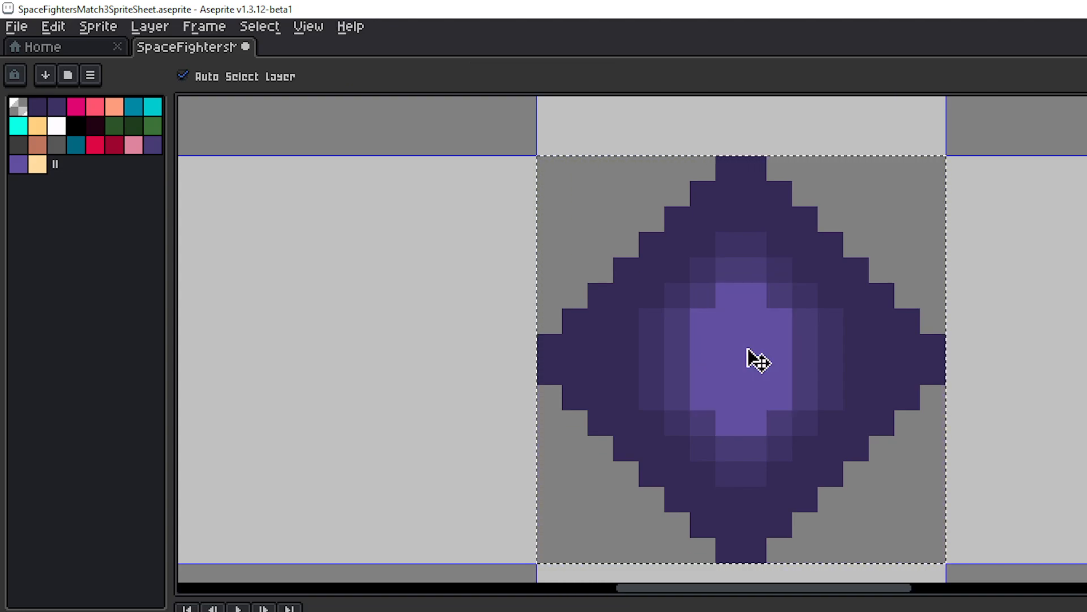
key(g)
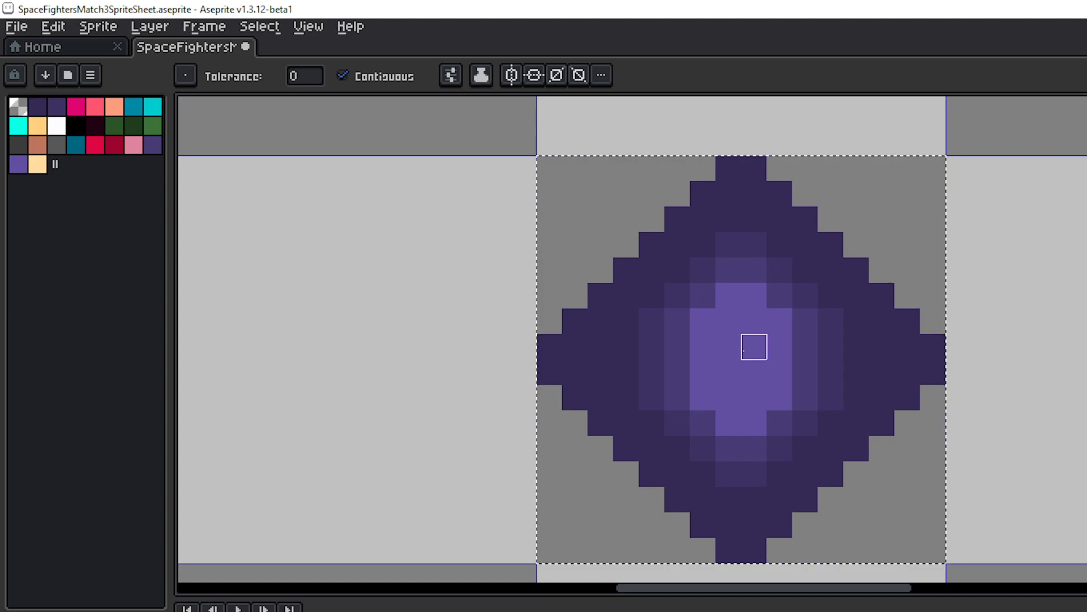
- Sample the slightly lighter dark purple from the outer shading ring and fill the diamond's light core with it
key(i)
click(786, 296)
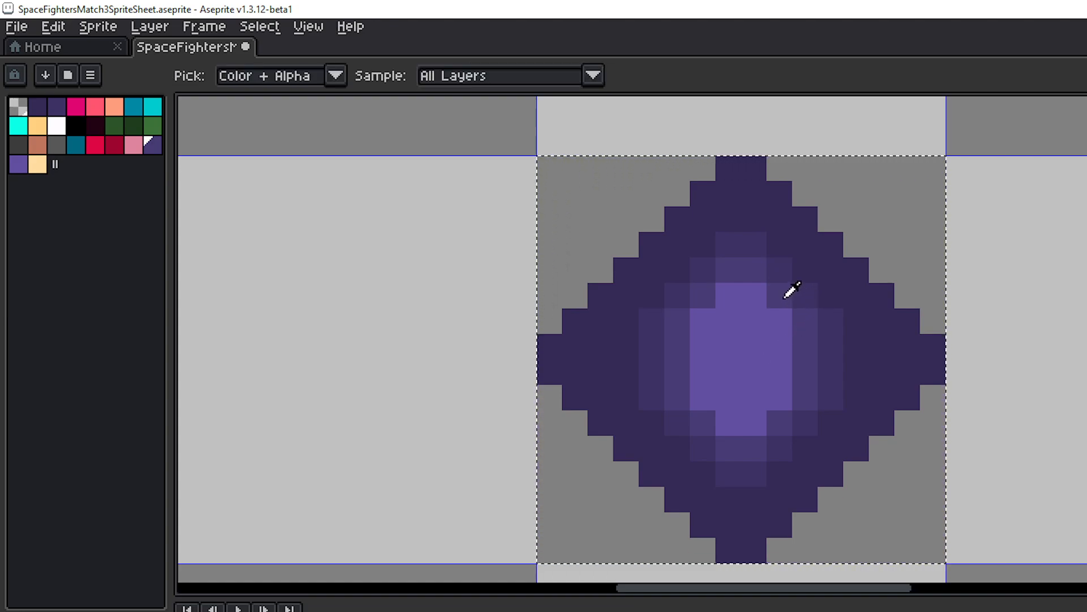
click(785, 268)
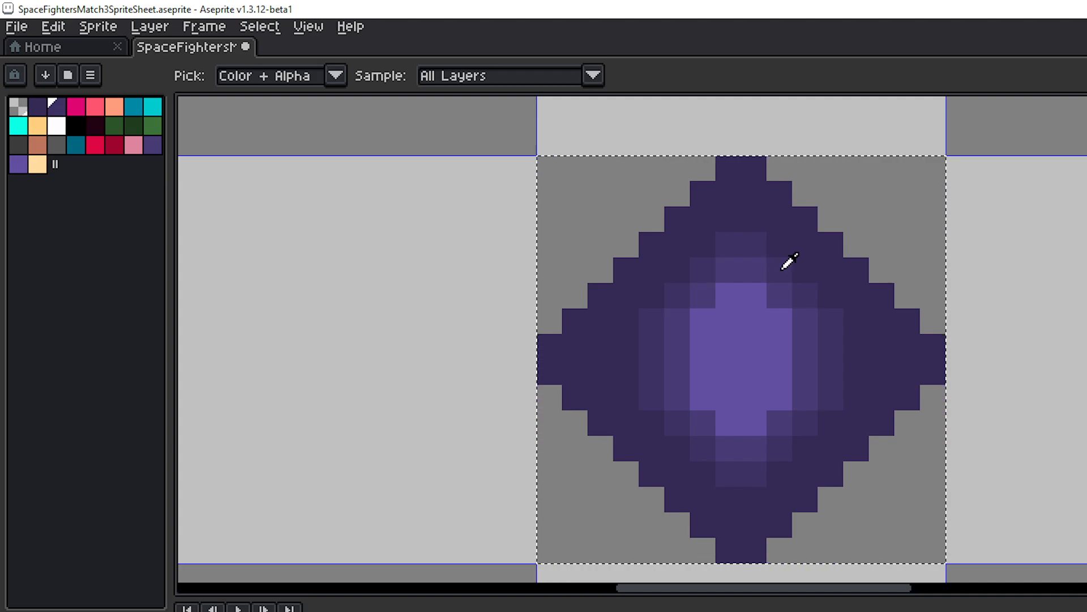
key(g)
click(735, 357)
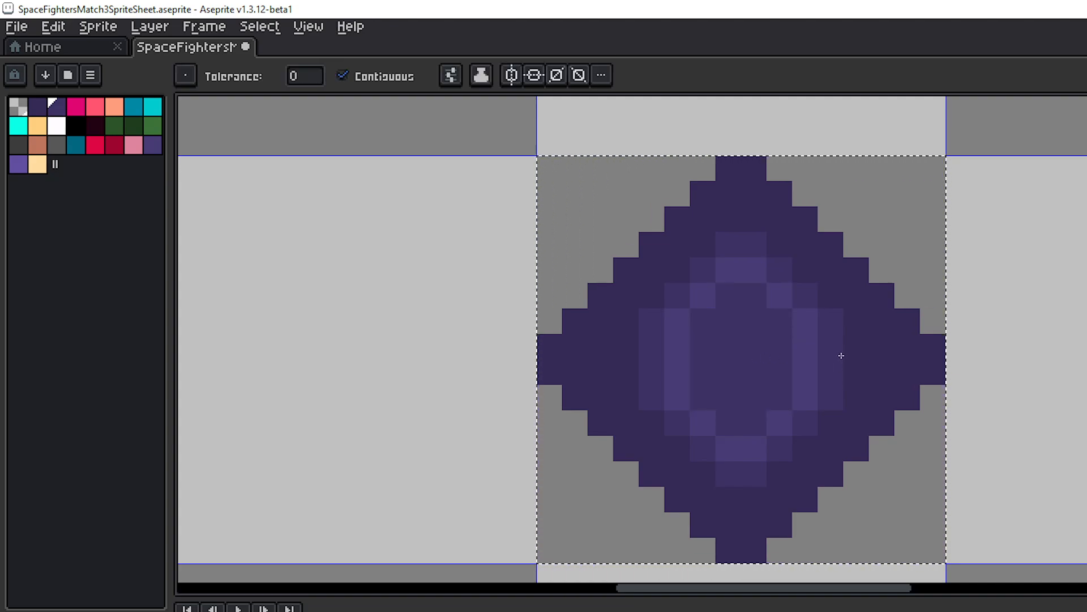
scroll(841, 356, down, 2)
drag(823, 345, 782, 338)
scroll(782, 338, up, 2)
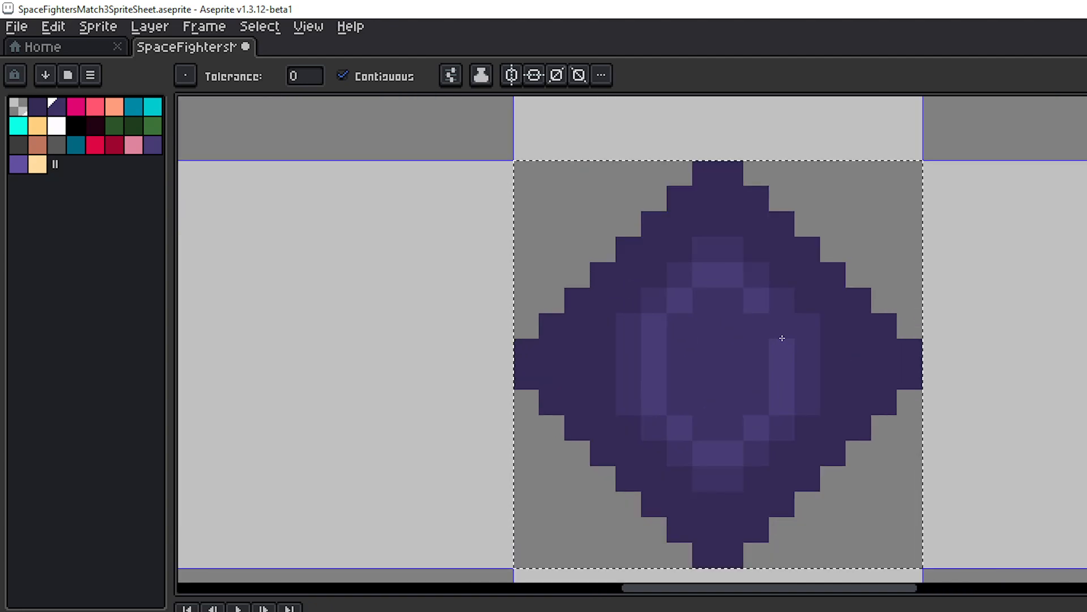
click(782, 339)
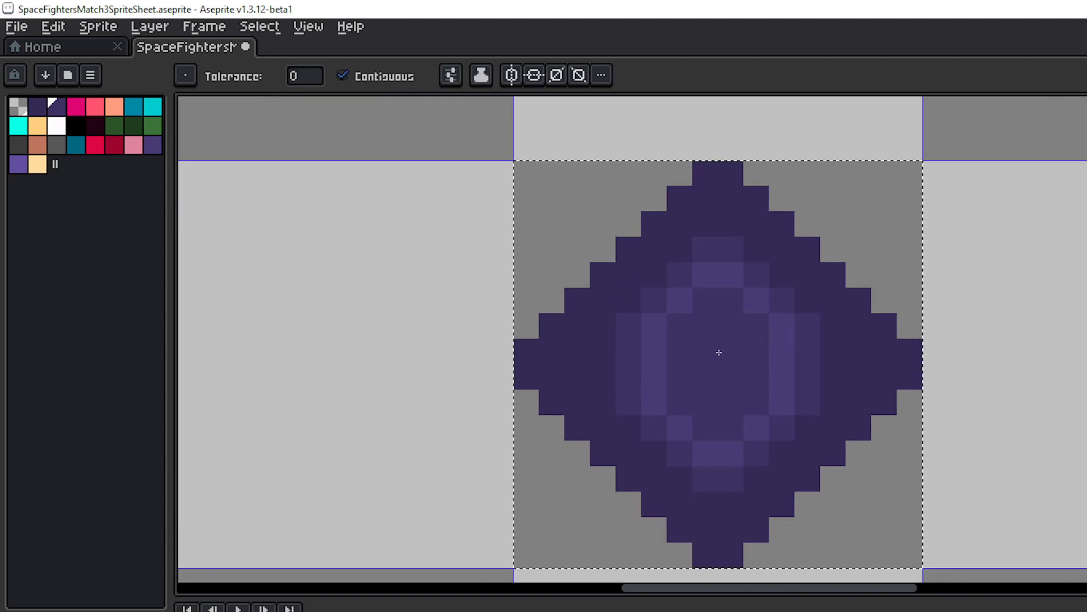
click(674, 307)
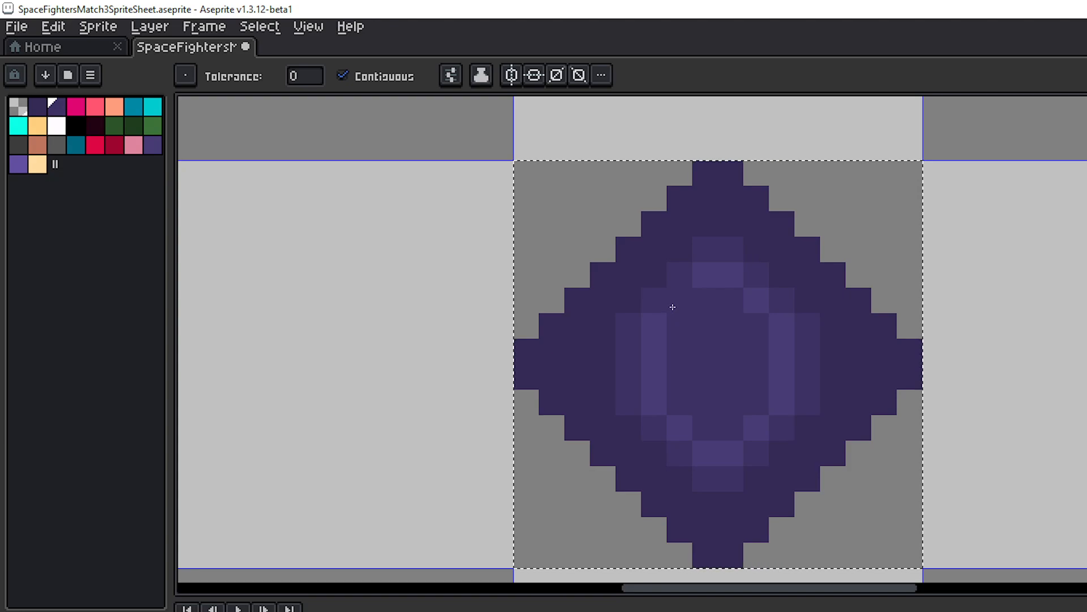
- Sample the medium purple from the inner ring and fill the diamond's dark outer body with it
key(i)
click(680, 291)
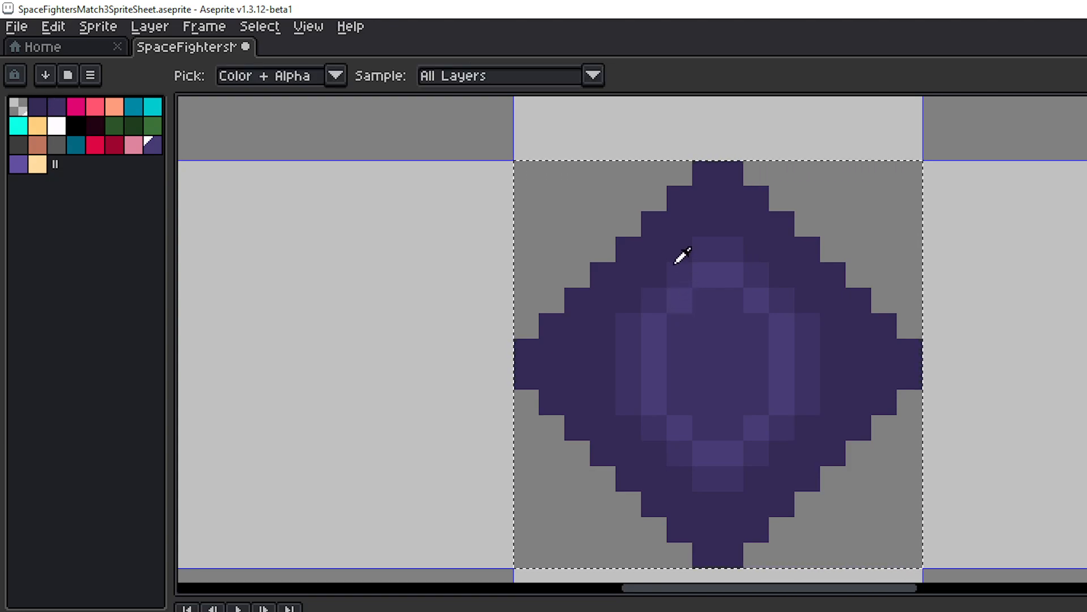
key(g)
click(661, 239)
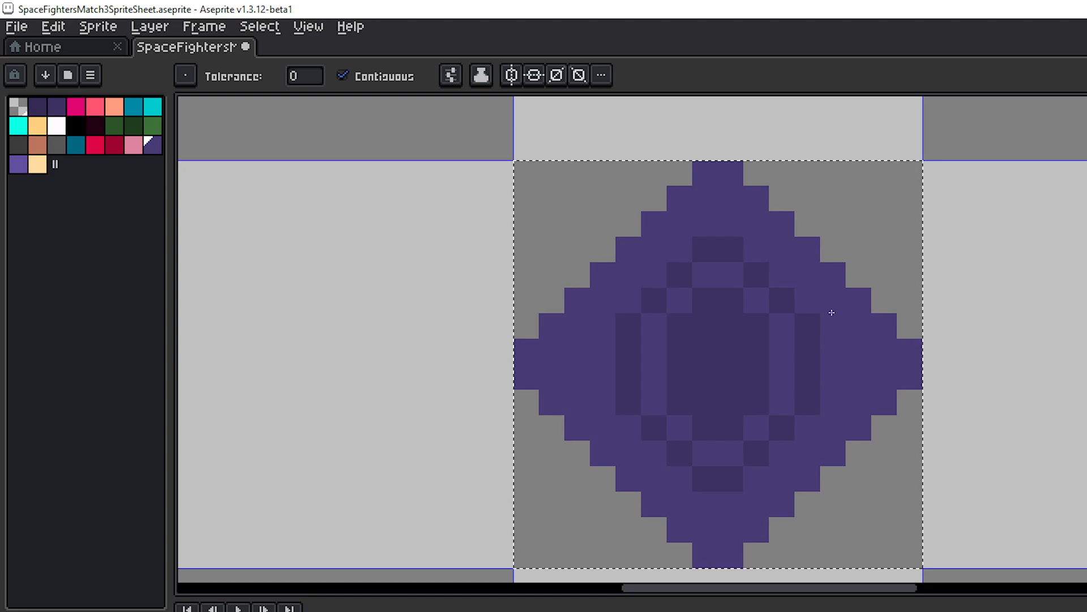
- Play the animation and compare the recoloured purple diamond with the original one across the frames
scroll(831, 312, down, 2)
drag(839, 317, 797, 301)
key(Left)
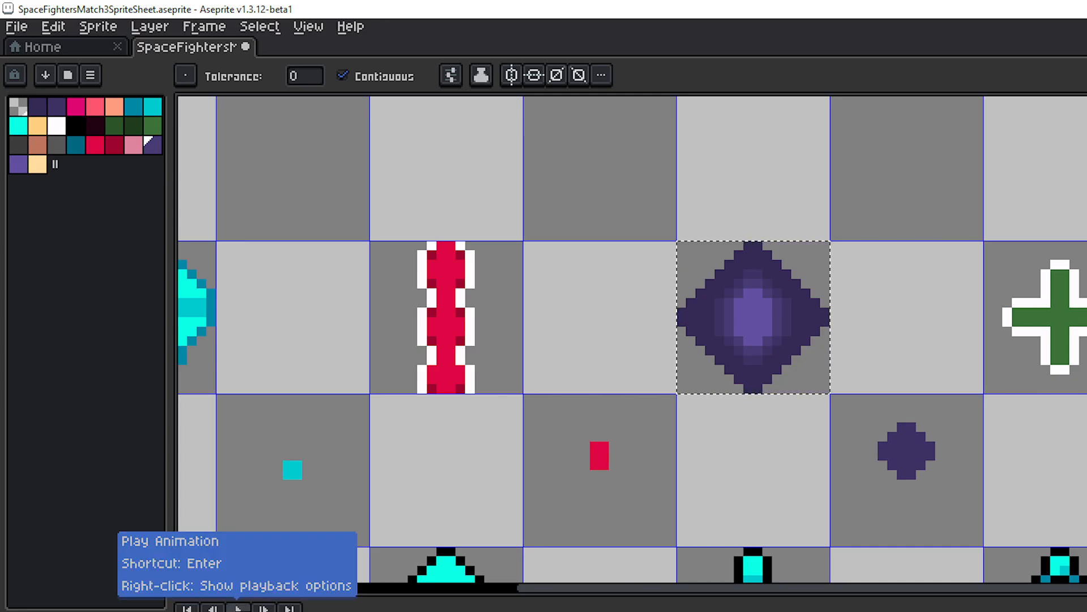
click(238, 607)
scroll(752, 503, down, 2)
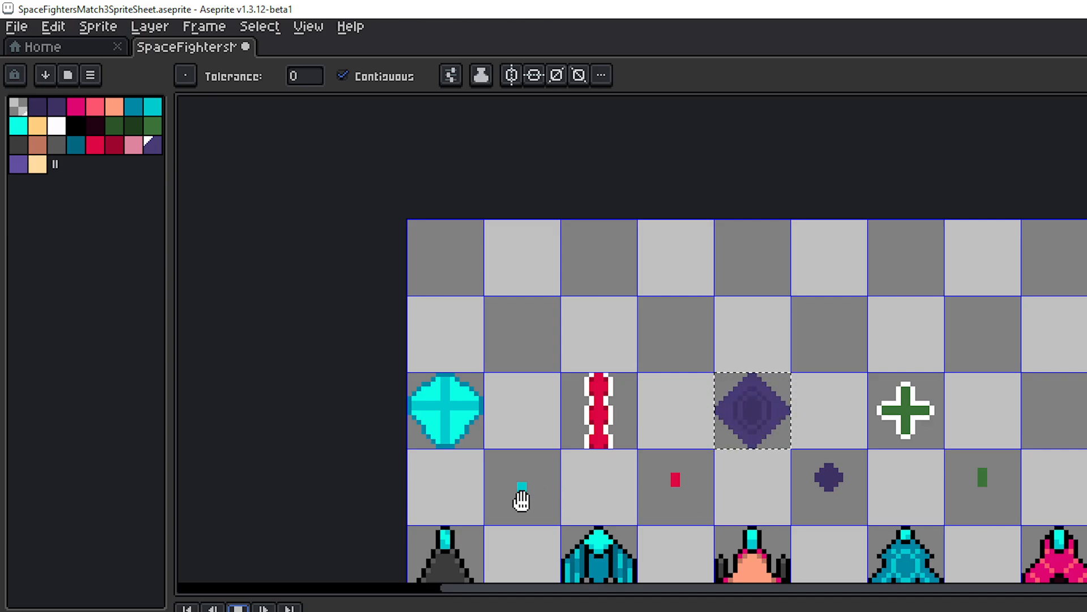
scroll(705, 487, up, 2)
drag(751, 482, 677, 491)
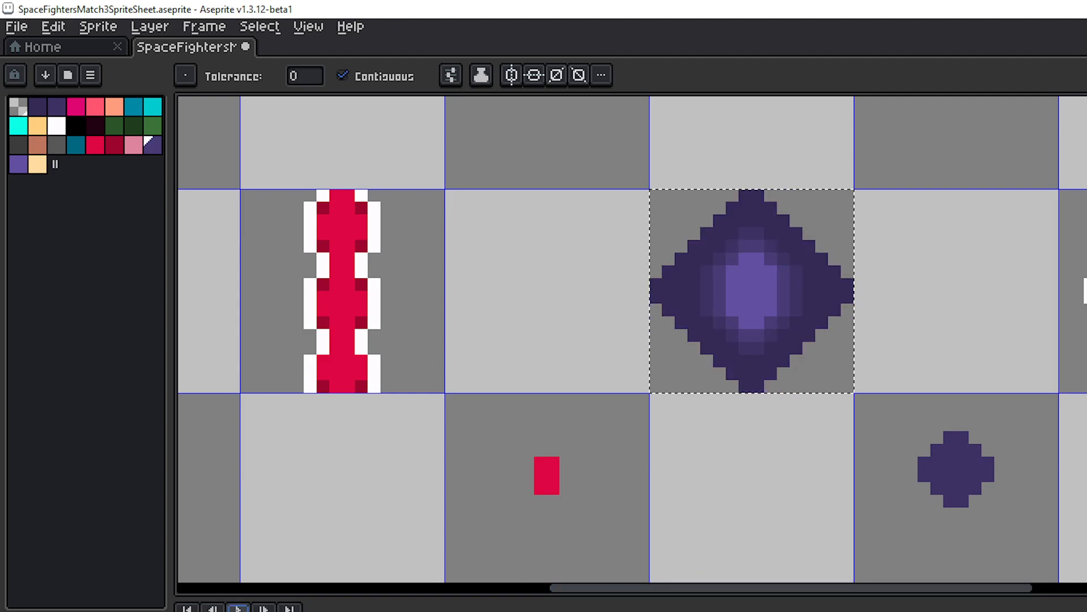
click(187, 608)
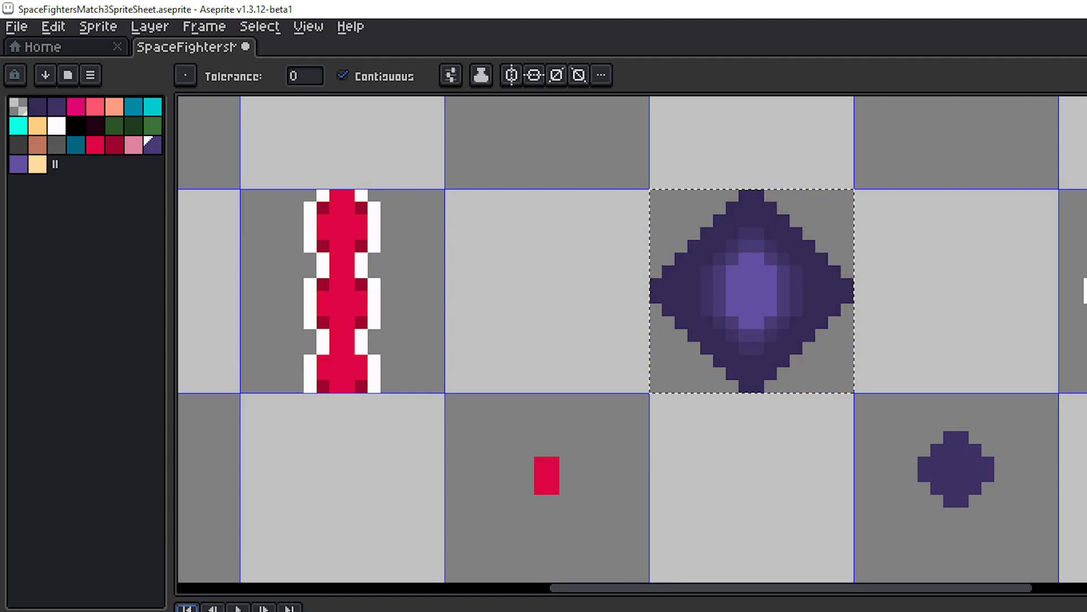
drag(727, 375, 653, 393)
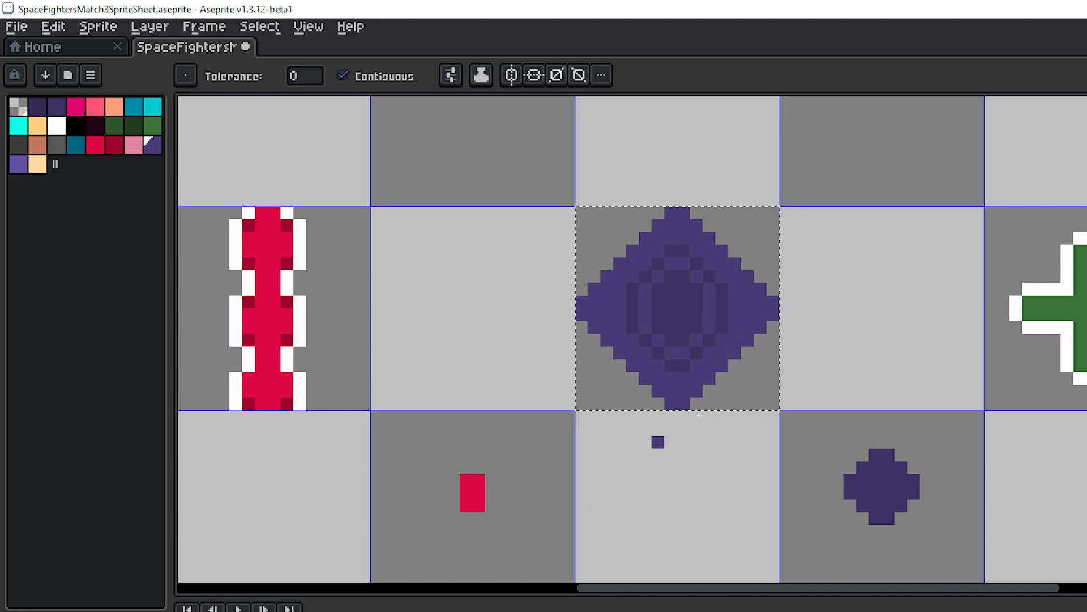
- Paste the recoloured diamond over the original one in the same tile and play the animation
key(v)
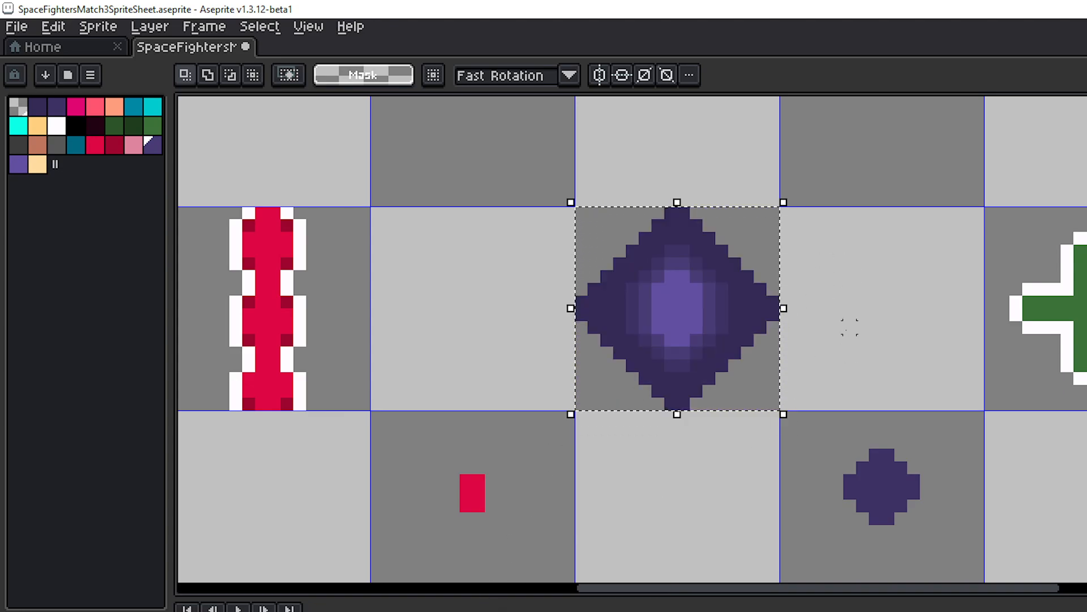
key(ctrl+v)
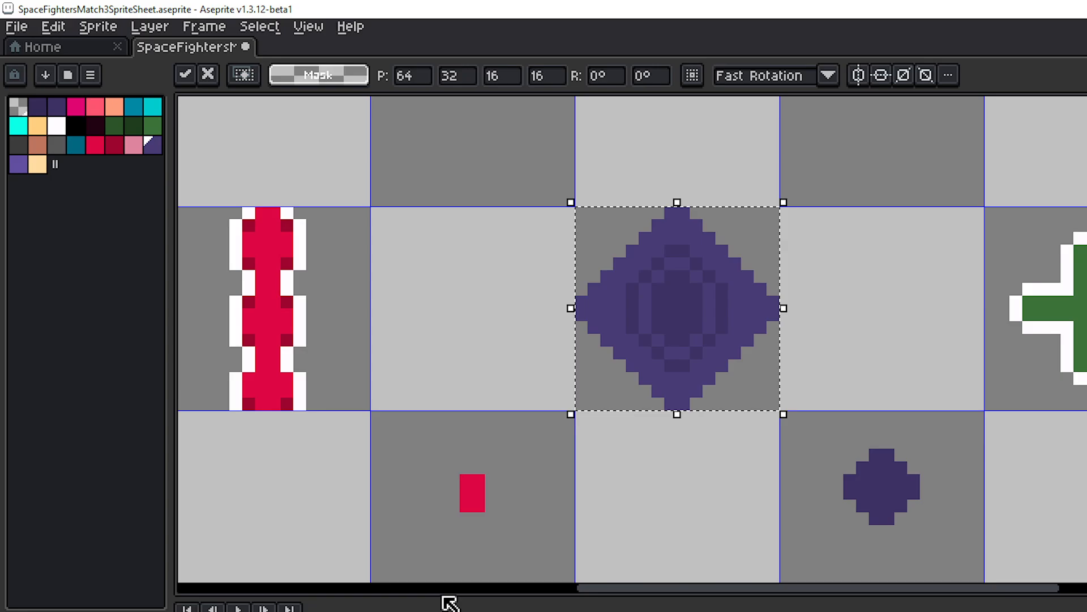
click(238, 607)
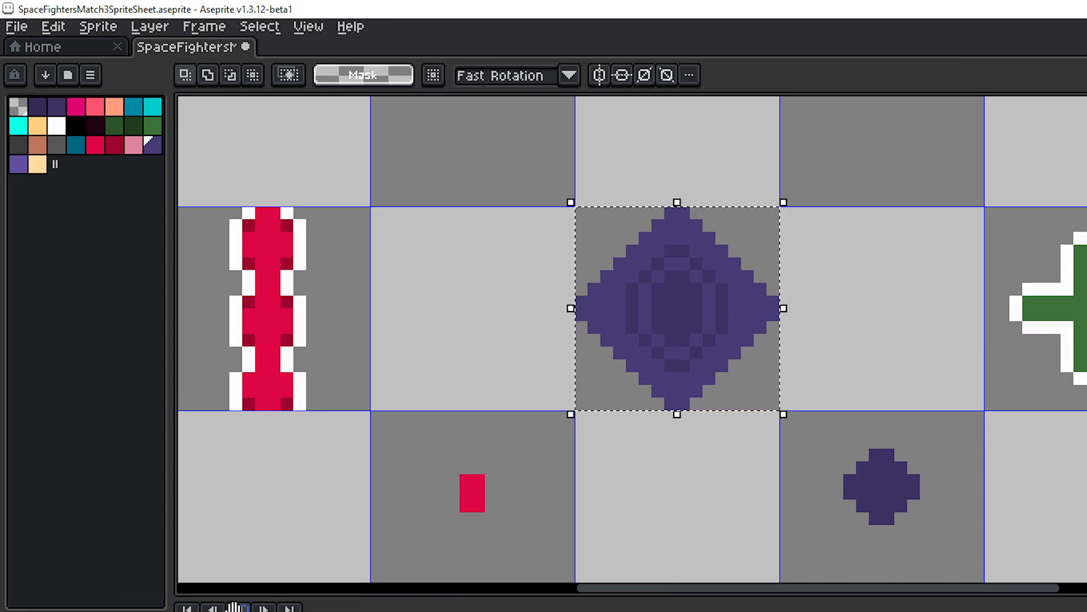
- Check the purple diamond's animation at several zoom levels beside the other effect sprites, stopping playback on the original diamond
scroll(883, 326, down, 3)
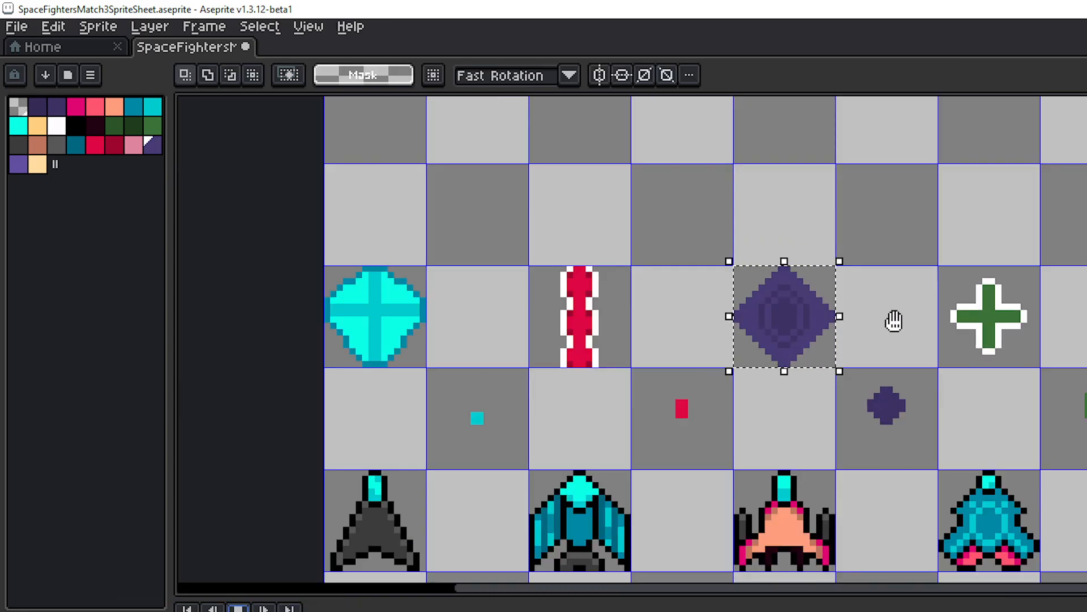
drag(893, 317, 847, 334)
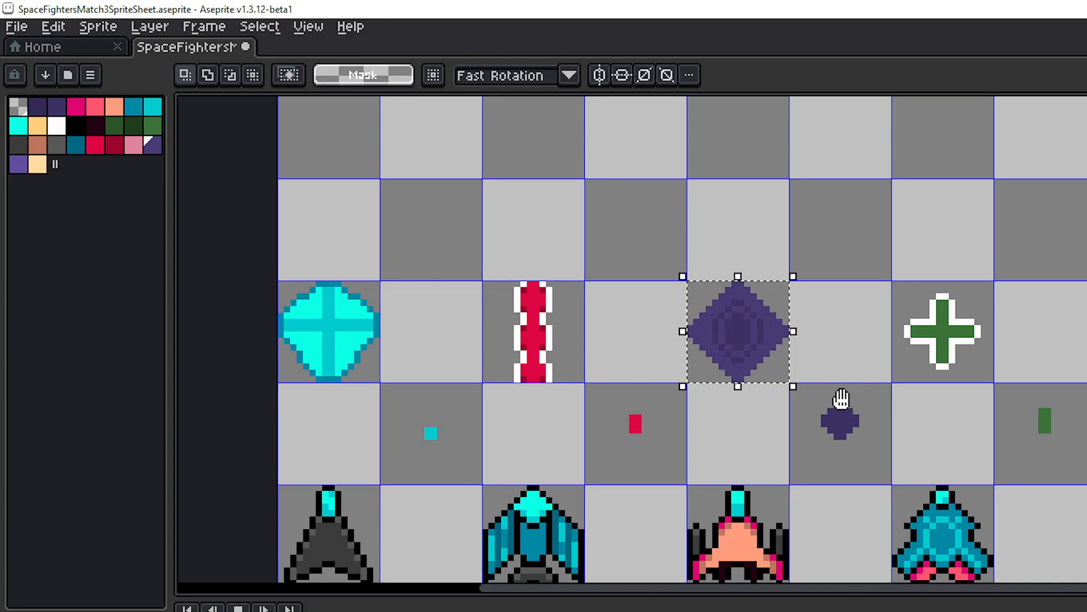
scroll(830, 359, down, 2)
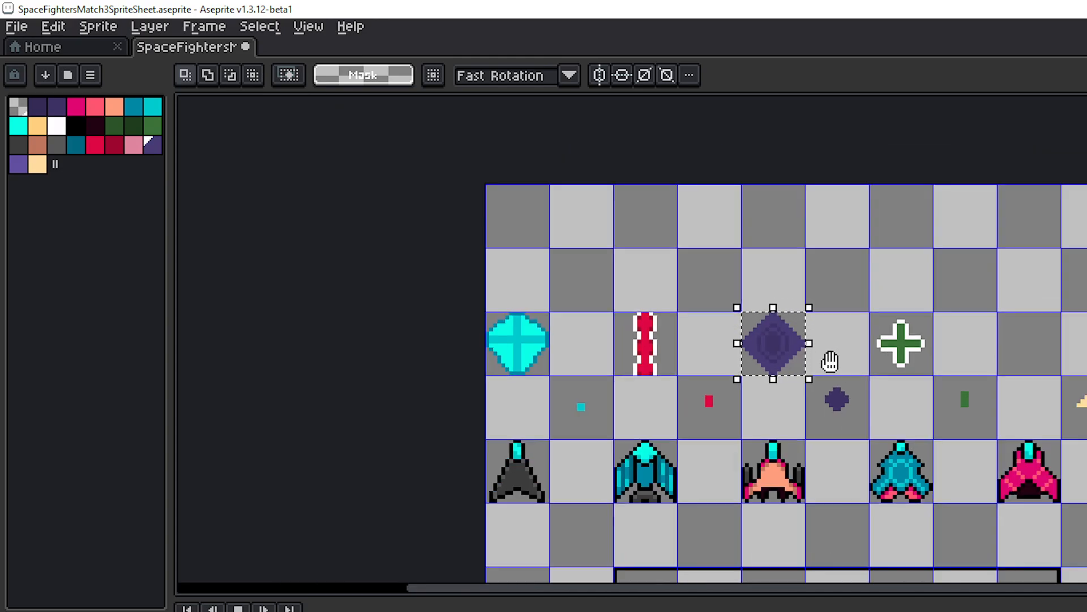
scroll(843, 362, up, 2)
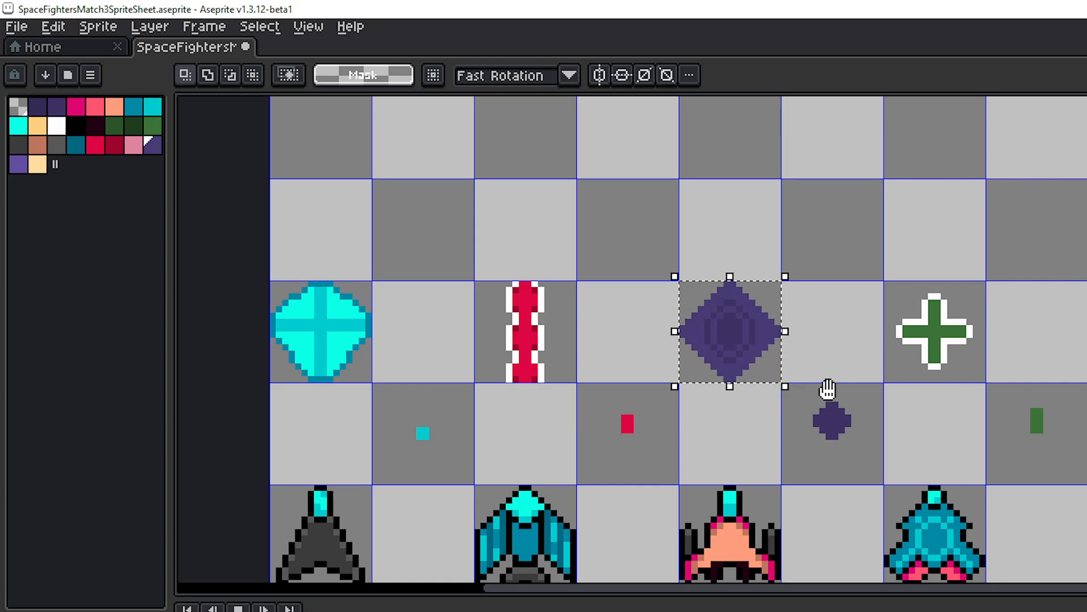
scroll(811, 341, up, 1)
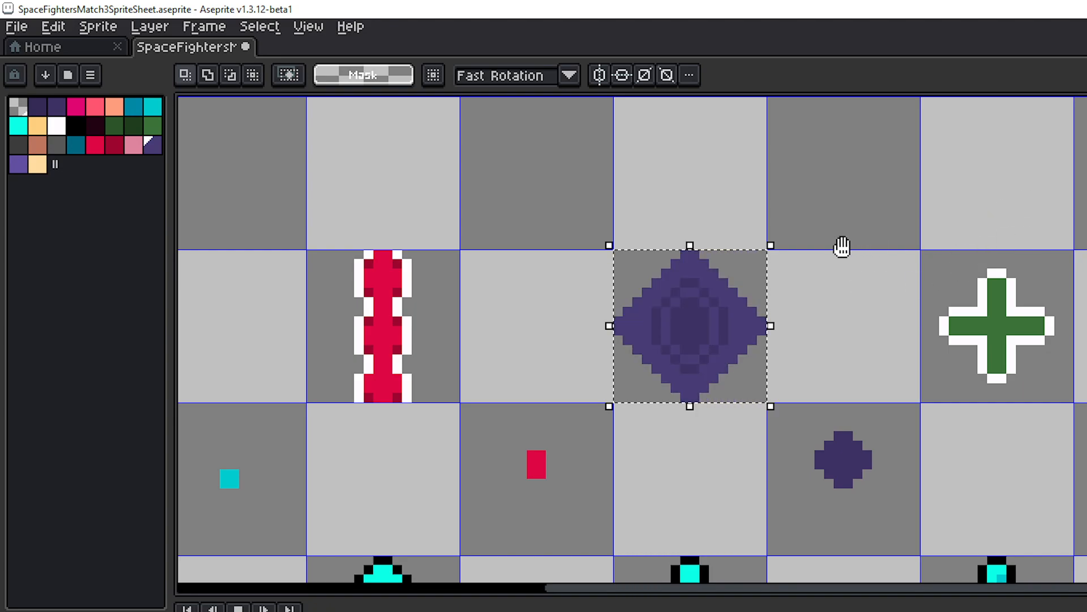
click(238, 608)
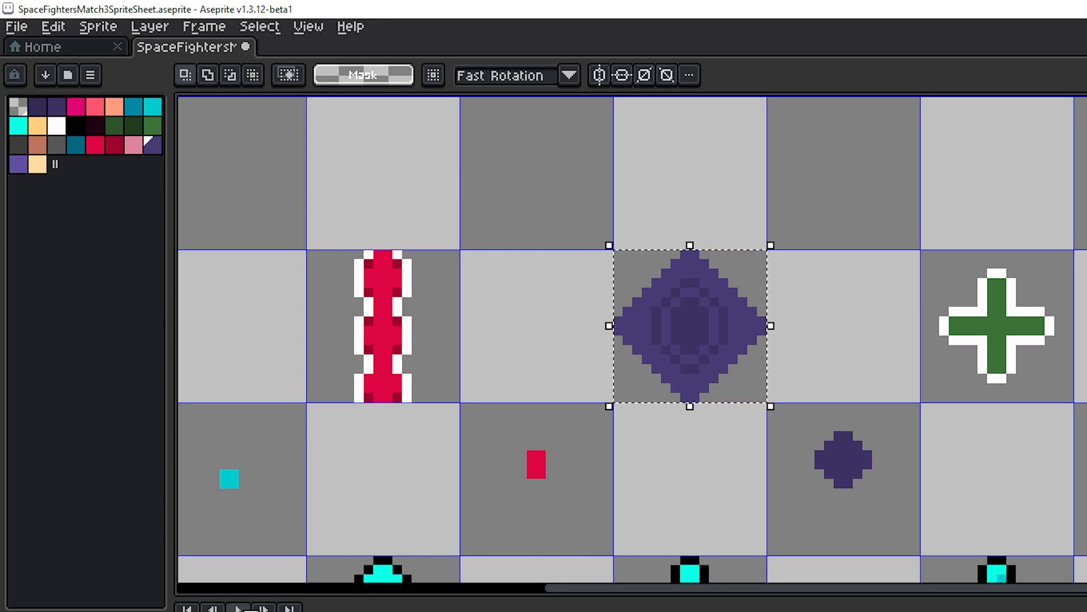
scroll(912, 433, down, 2)
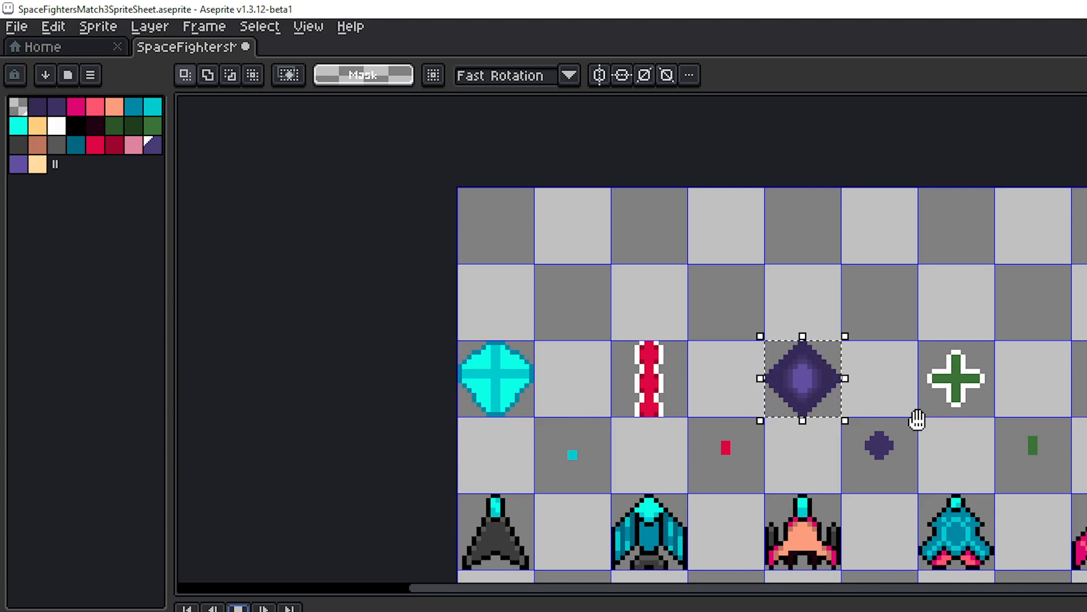
click(238, 608)
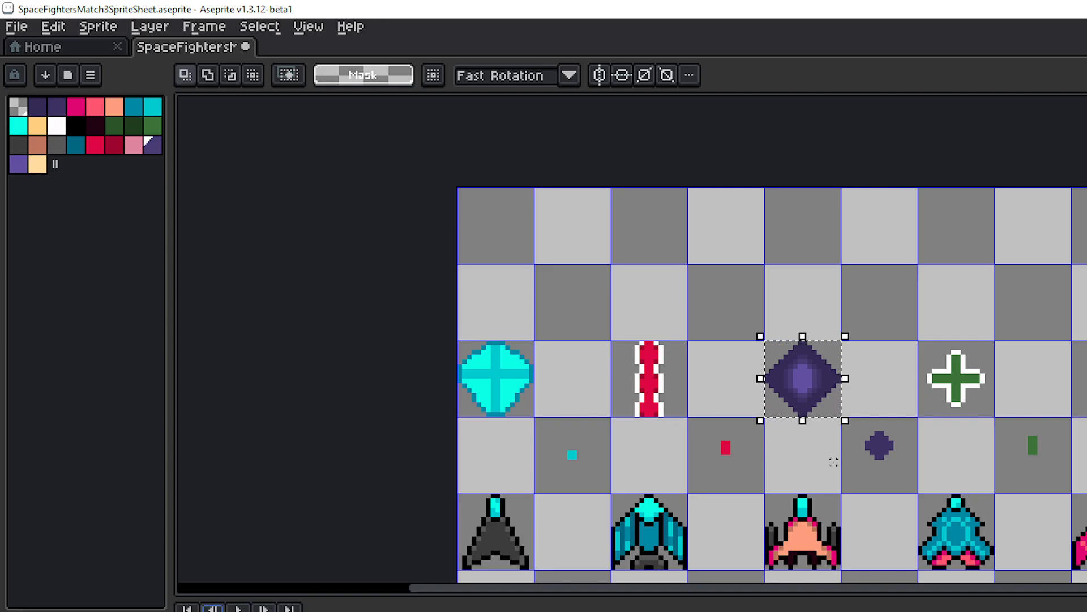
- Deselect the purple diamond's tile and look over the row of effect sprites
scroll(834, 461, up, 2)
key(ctrl+d)
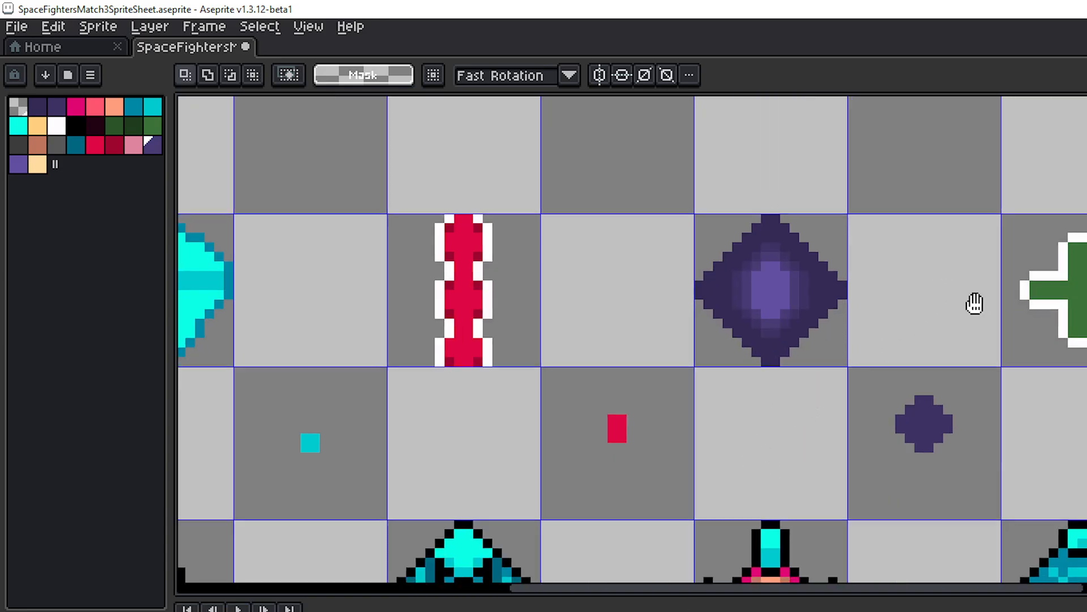
scroll(906, 300, down, 2)
drag(782, 300, 675, 301)
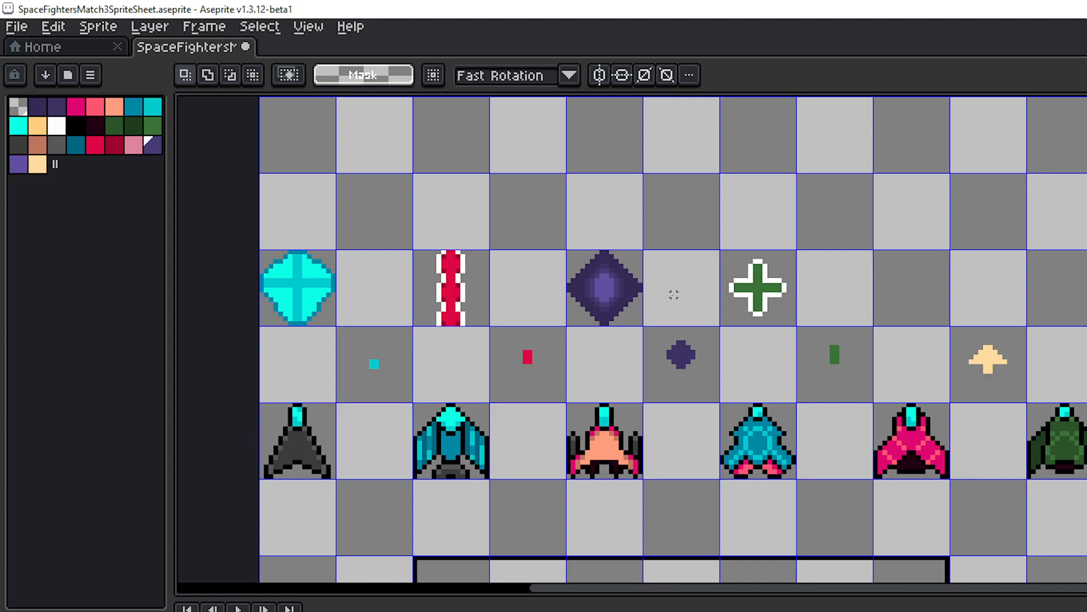
- Select the red beam's tile and fill the beam's core with its dark red, keeping the white edges
scroll(814, 299, up, 1)
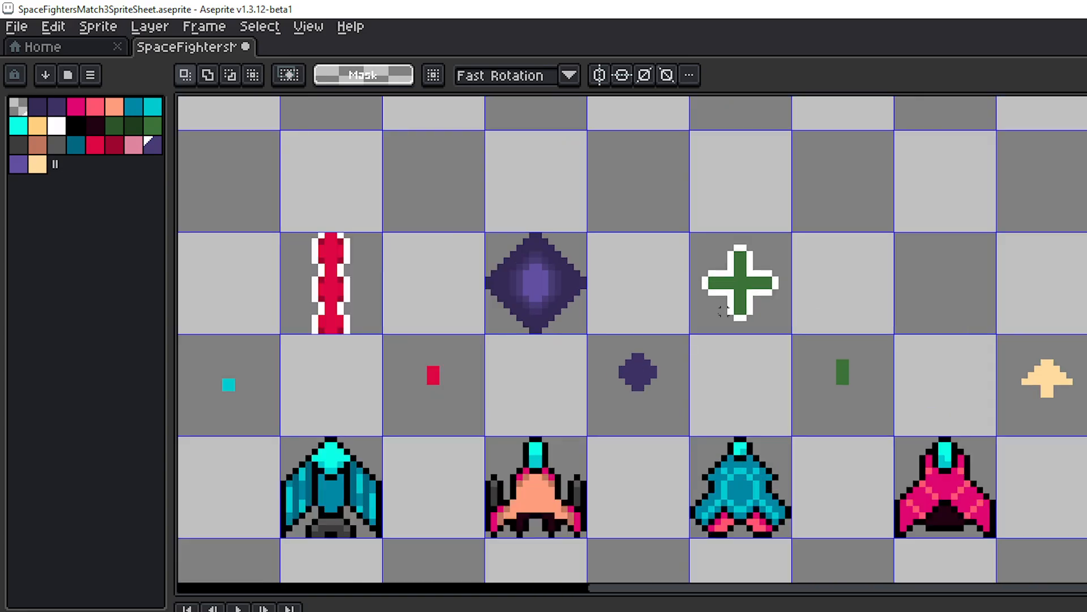
drag(643, 325, 913, 337)
double_click(614, 330)
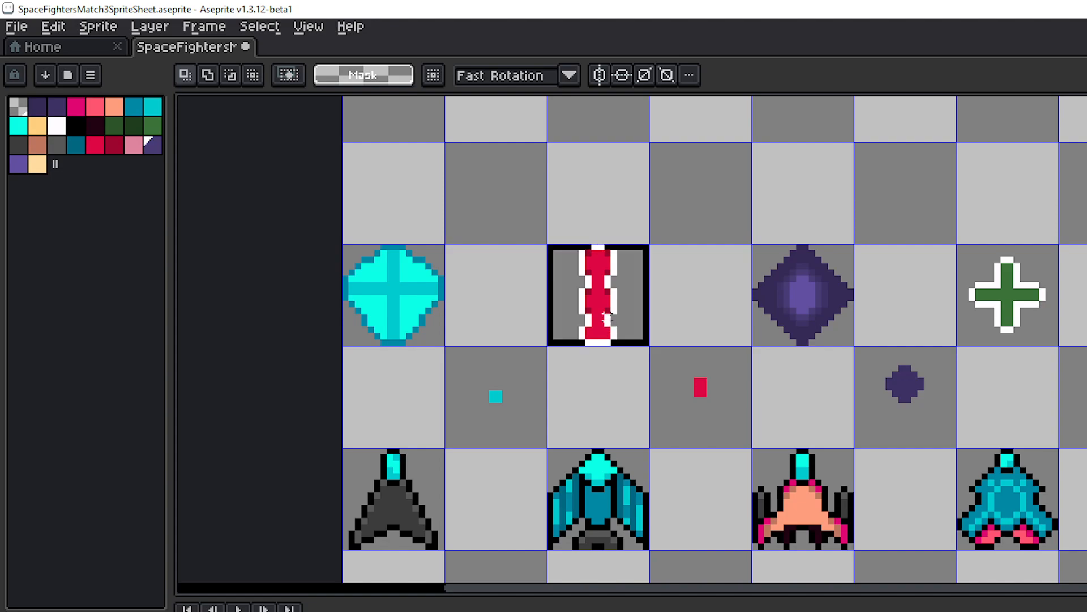
drag(706, 291, 753, 317)
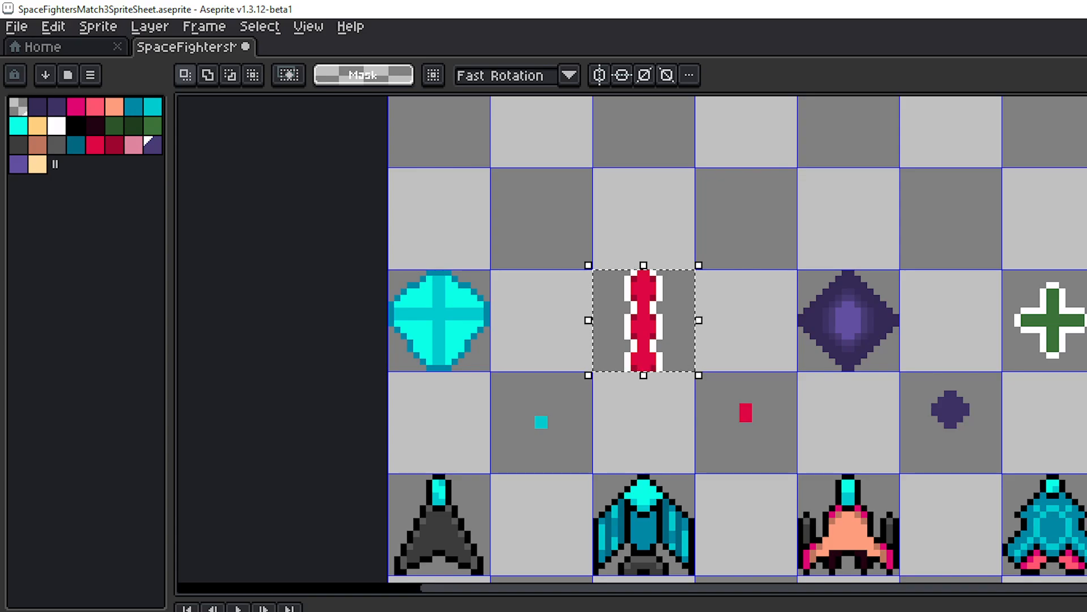
scroll(697, 351, up, 3)
drag(665, 322, 720, 359)
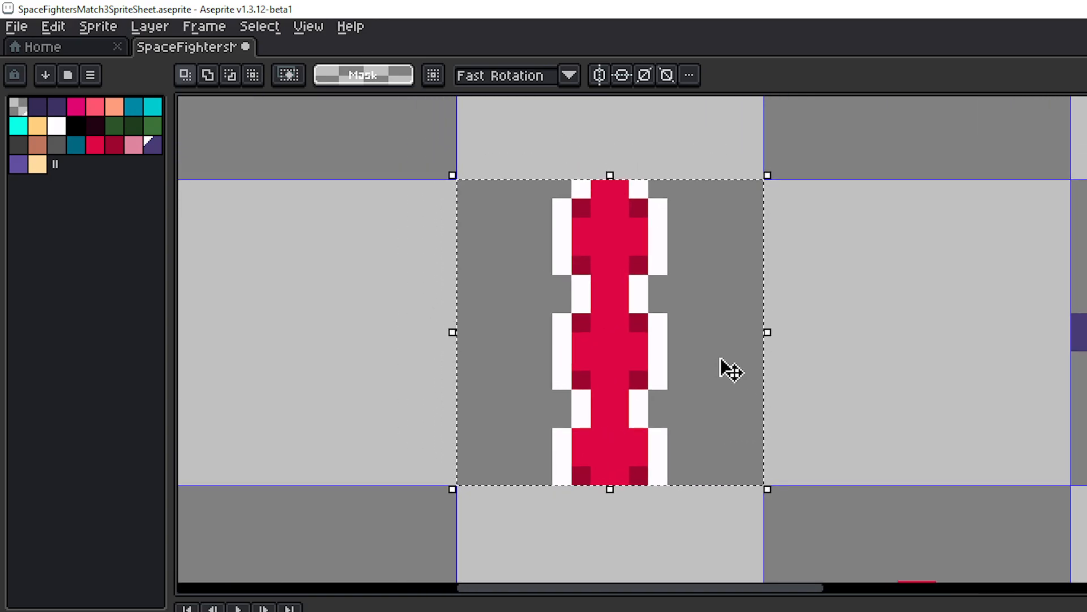
drag(637, 274, 684, 288)
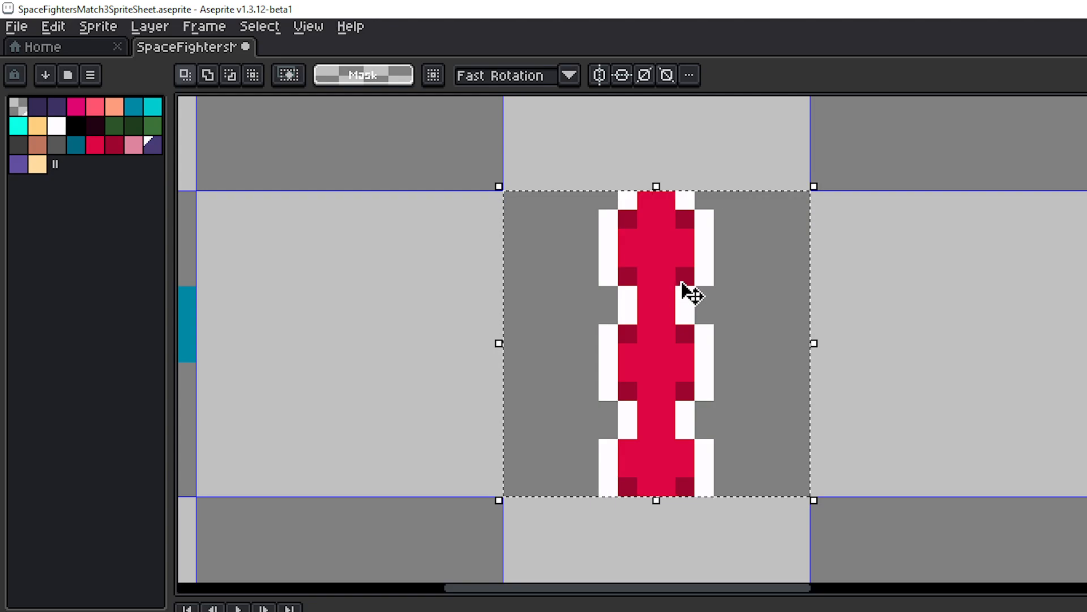
key(i)
click(688, 217)
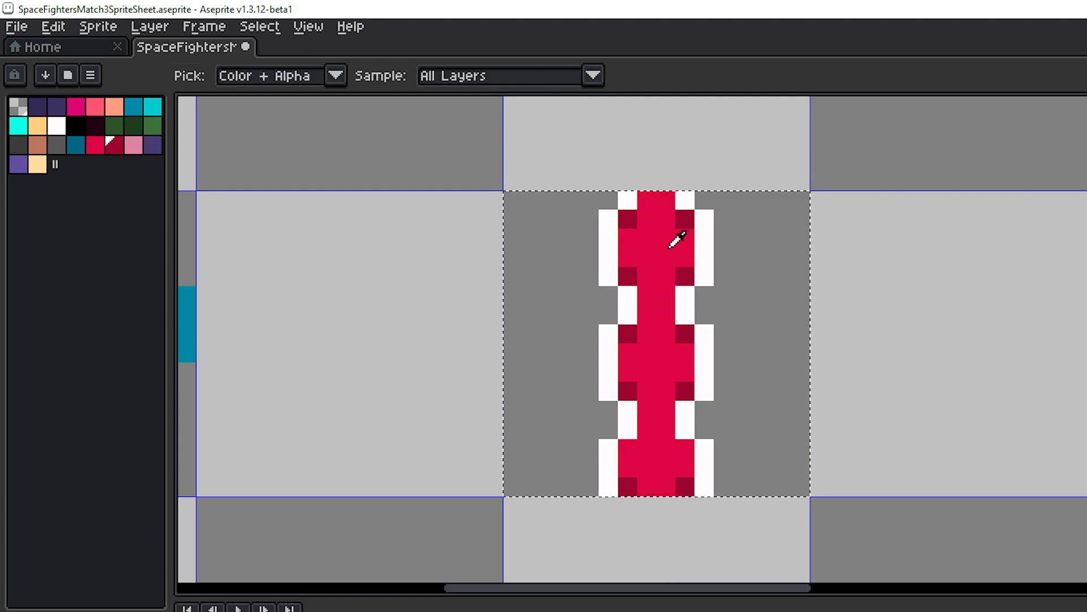
key(g)
click(655, 264)
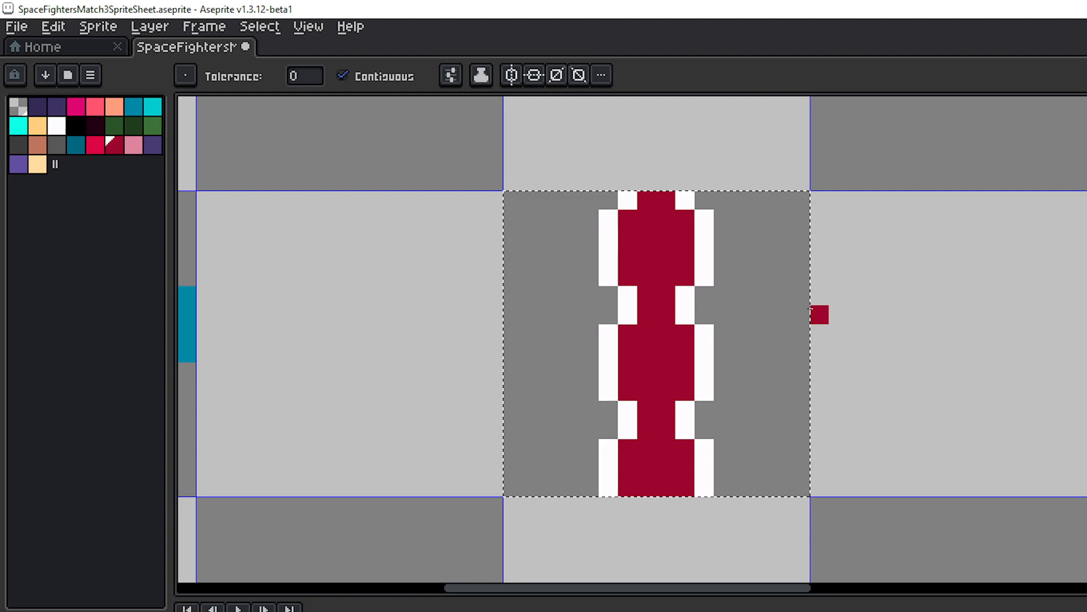
key(ctrl+z)
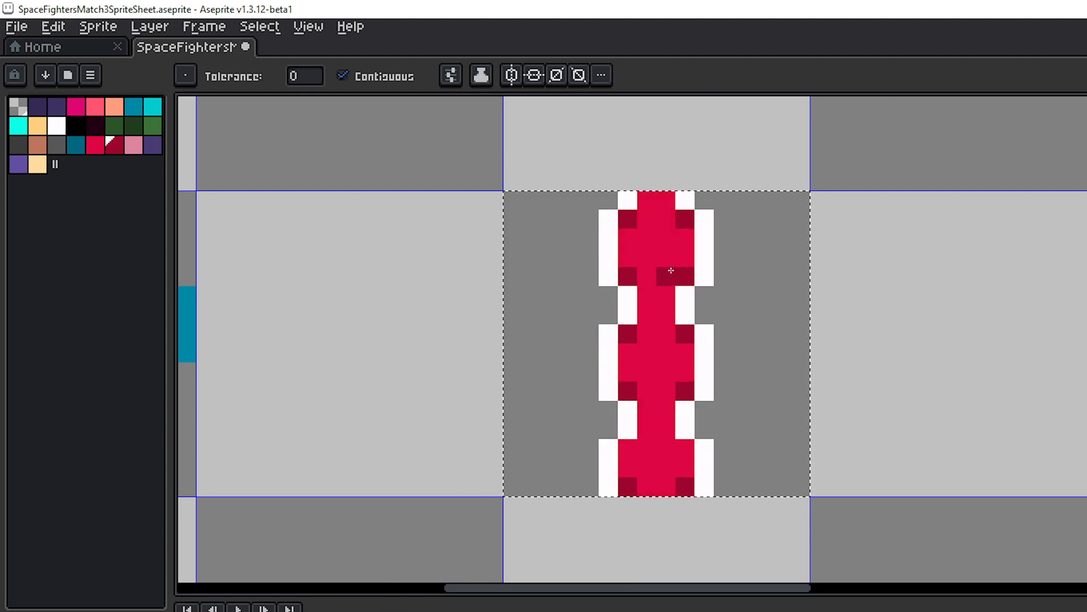
click(658, 263)
scroll(618, 480, down, 2)
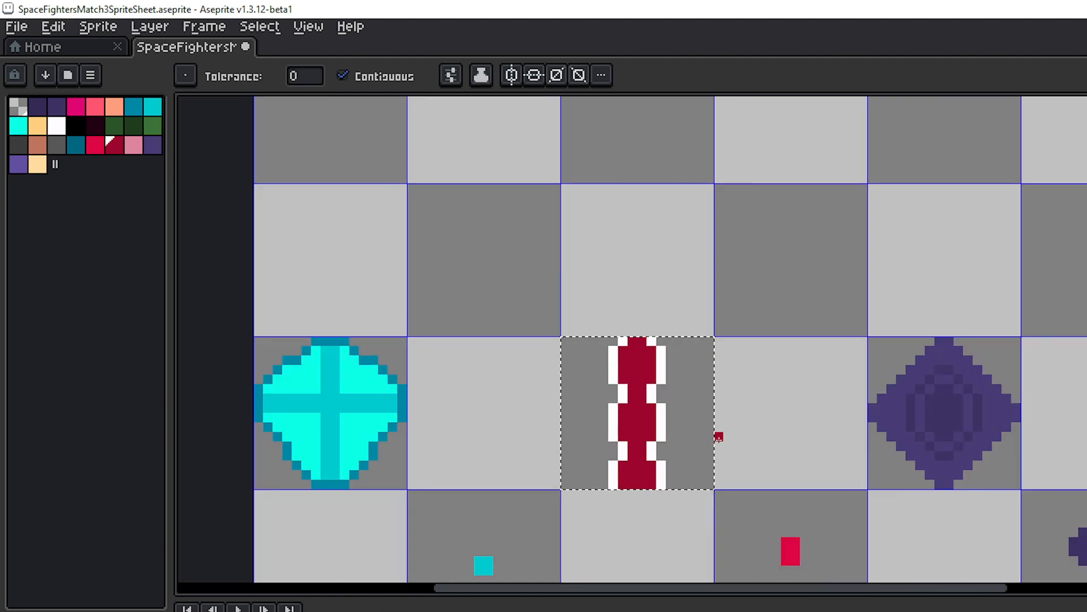
drag(851, 367, 849, 323)
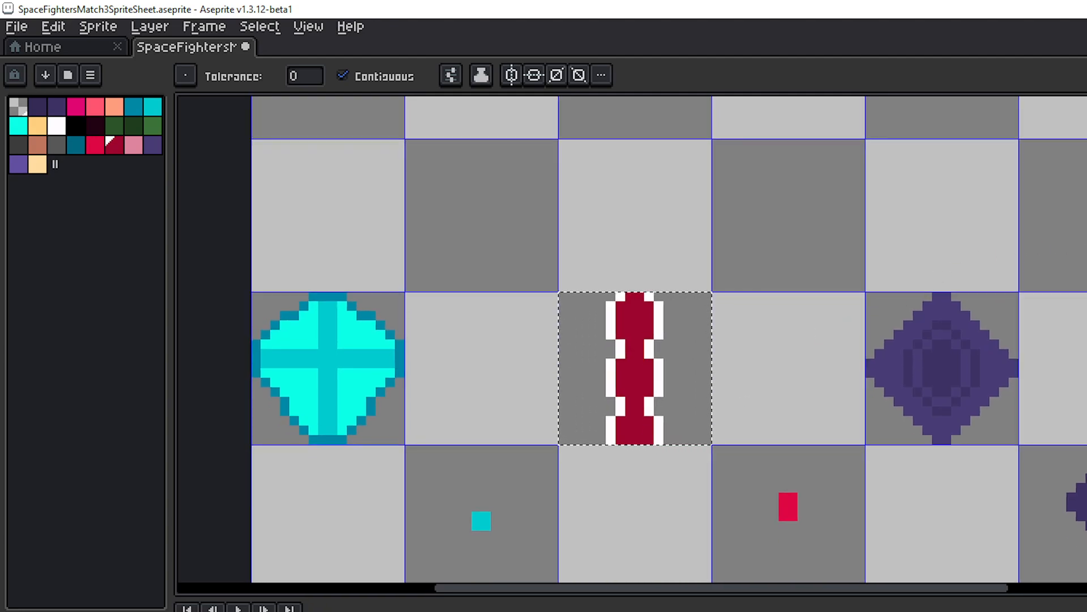
- Compare the bright and dark beam frames and play the animation beside the other effect sprites
key(v)
key(Left)
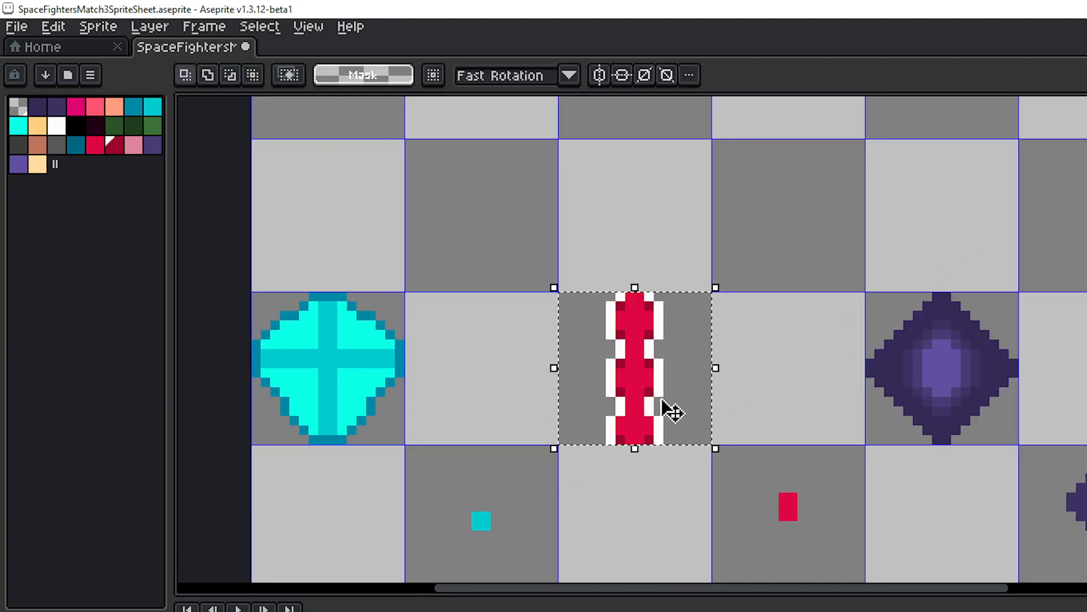
drag(803, 313, 748, 345)
scroll(751, 316, down, 1)
scroll(717, 372, up, 1)
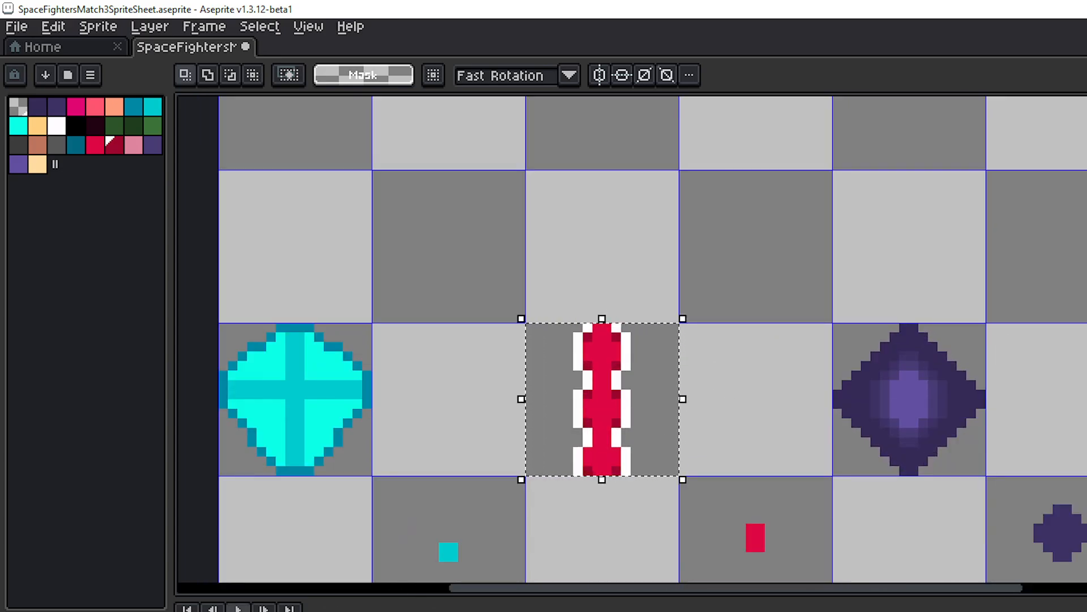
click(238, 608)
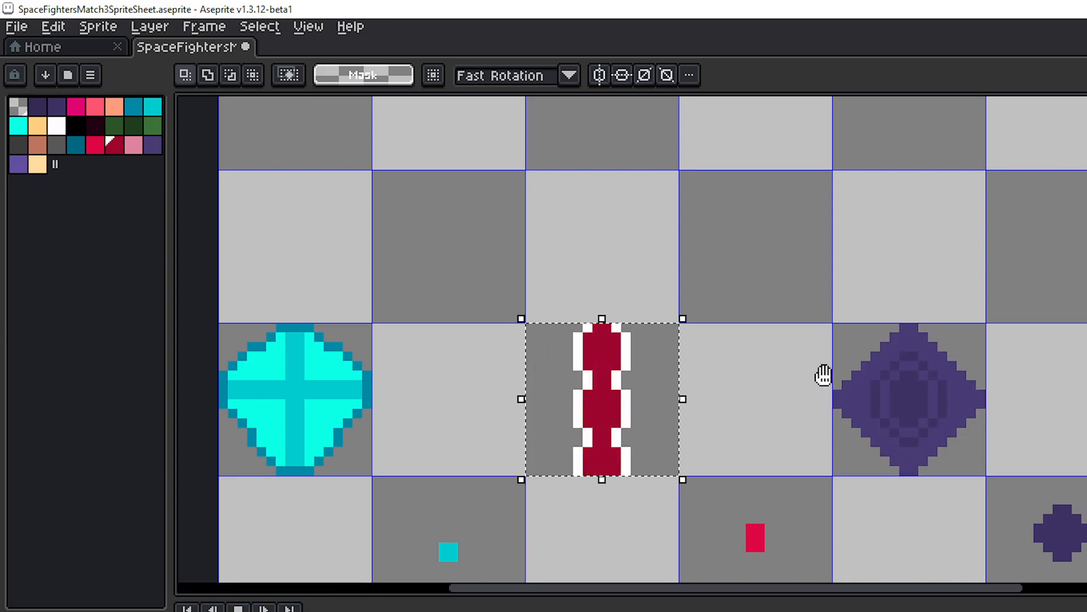
scroll(805, 359, down, 2)
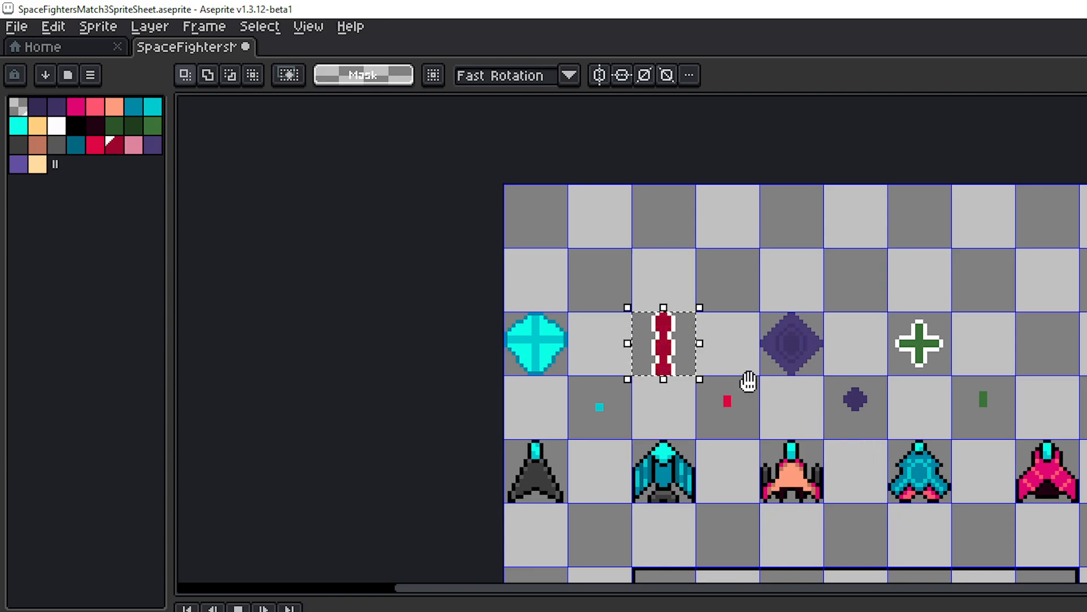
scroll(728, 345, up, 2)
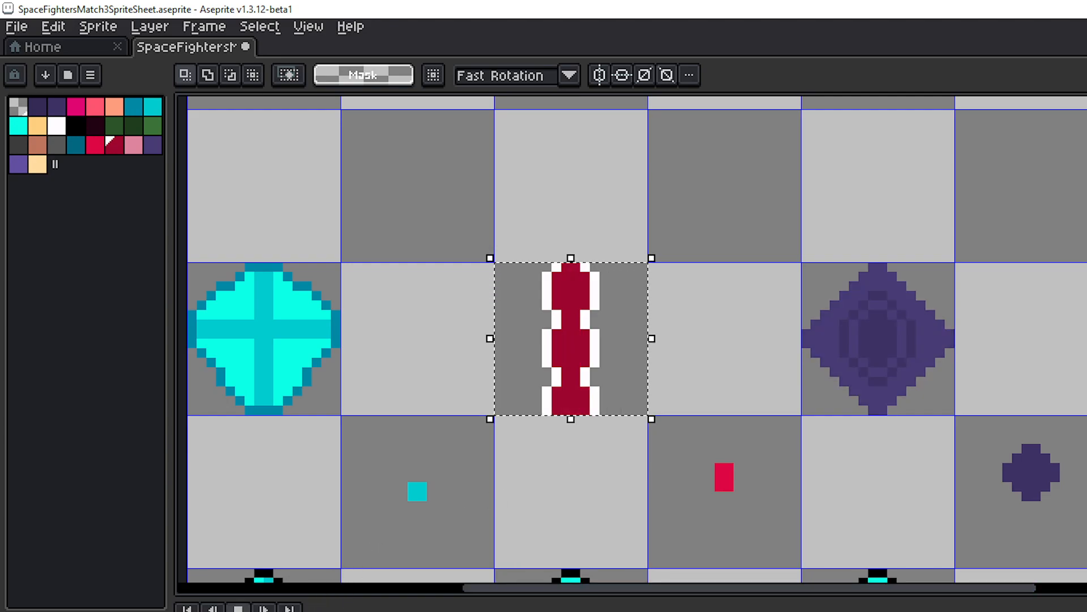
click(238, 608)
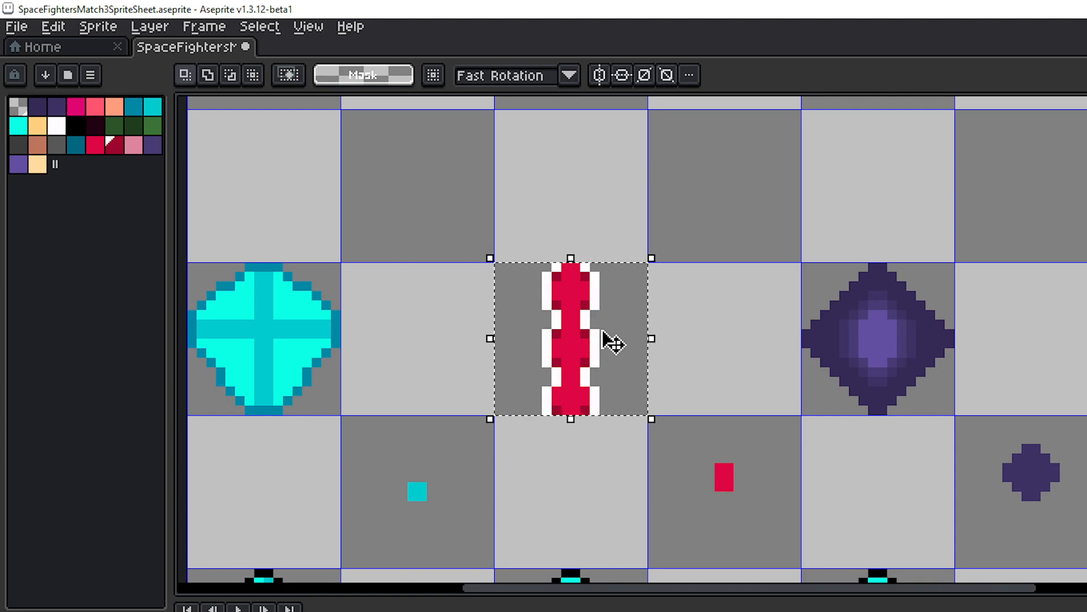
- Copy the bright red beam's tile and paste it over the dark red beam in the next frame
drag(696, 306, 742, 324)
click(747, 327)
double_click(622, 355)
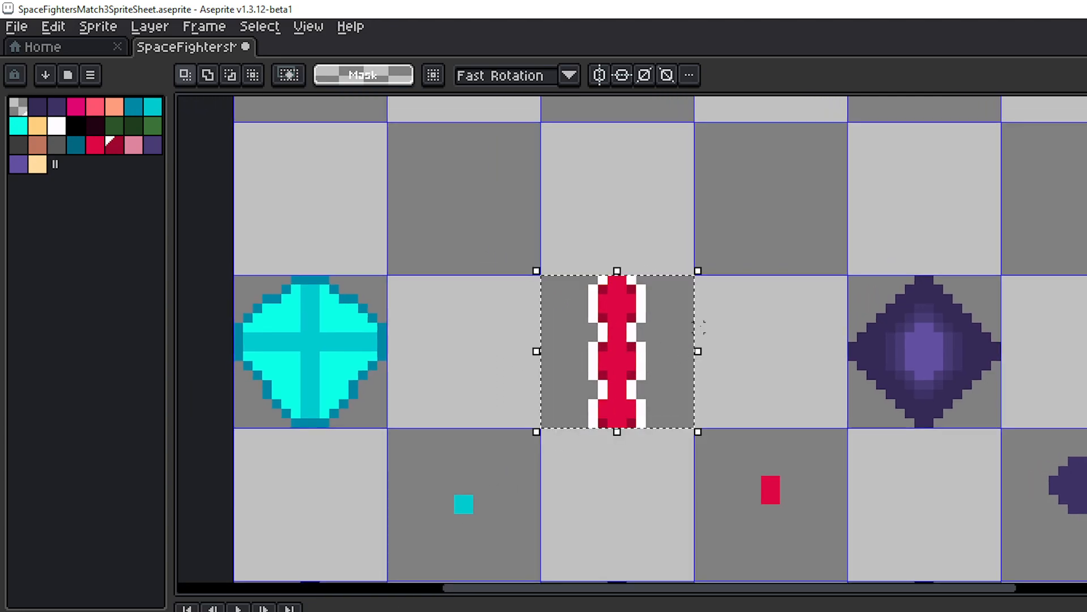
click(736, 327)
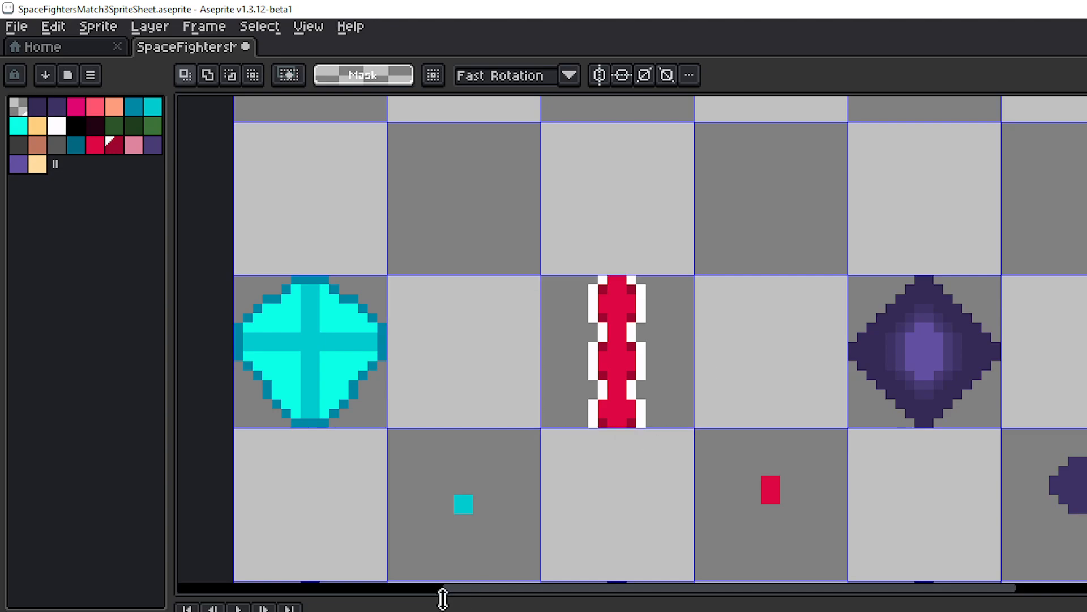
key(Right)
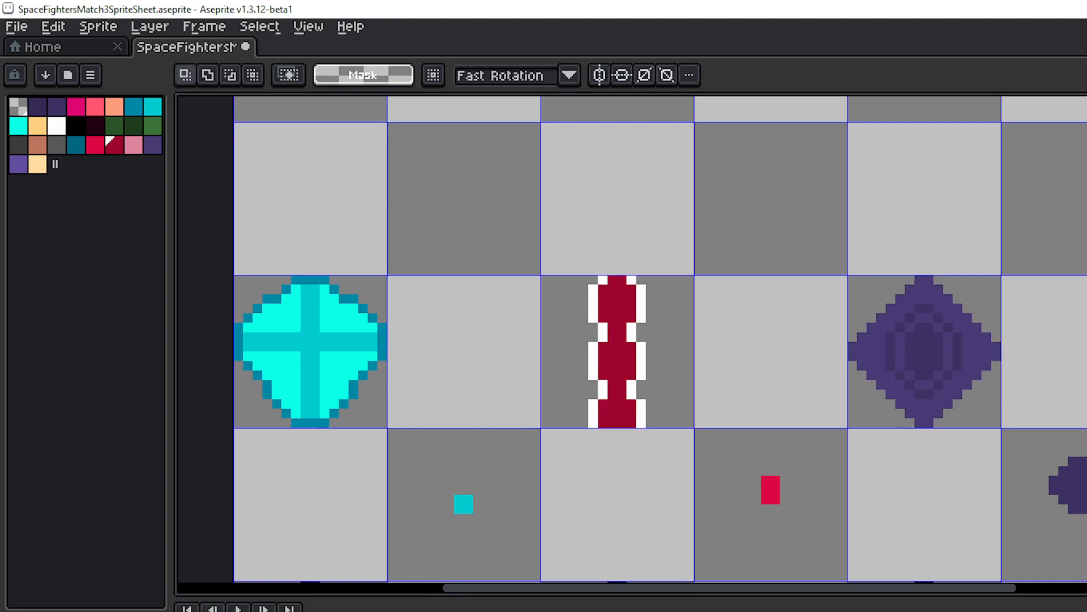
double_click(640, 356)
key(ctrl+v)
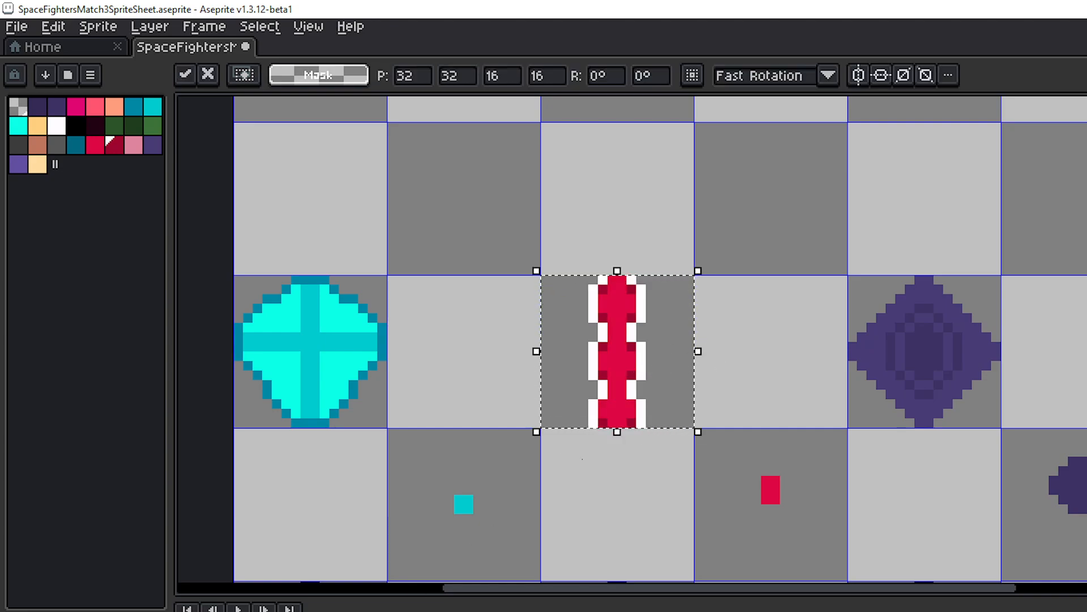
- Take the dark red beam from its frame and paste it over the bright beam in the following frame
key(Right)
key(Right)
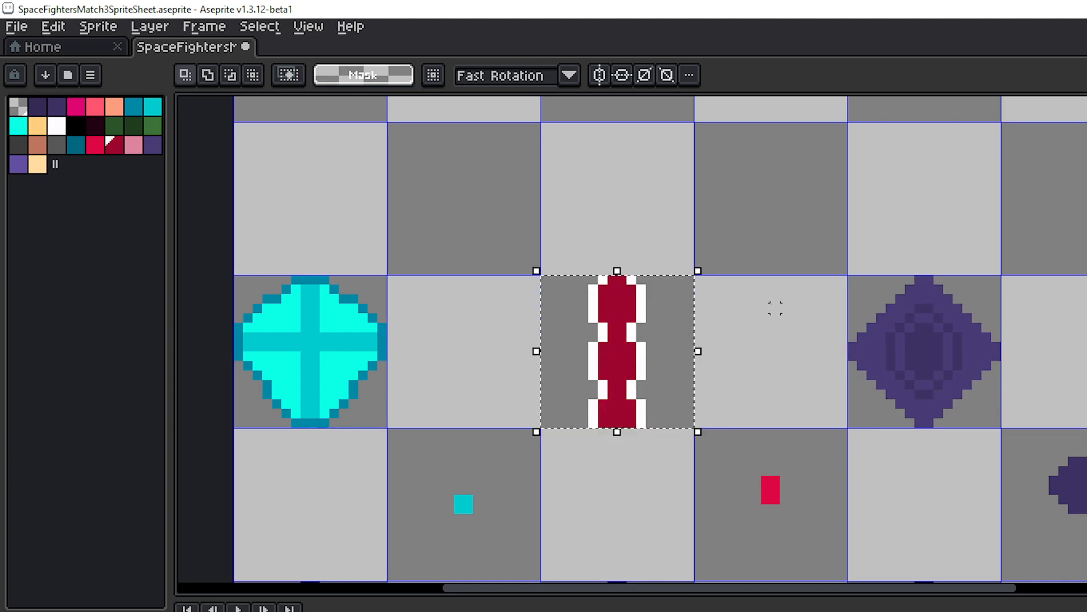
key(Right)
click(746, 375)
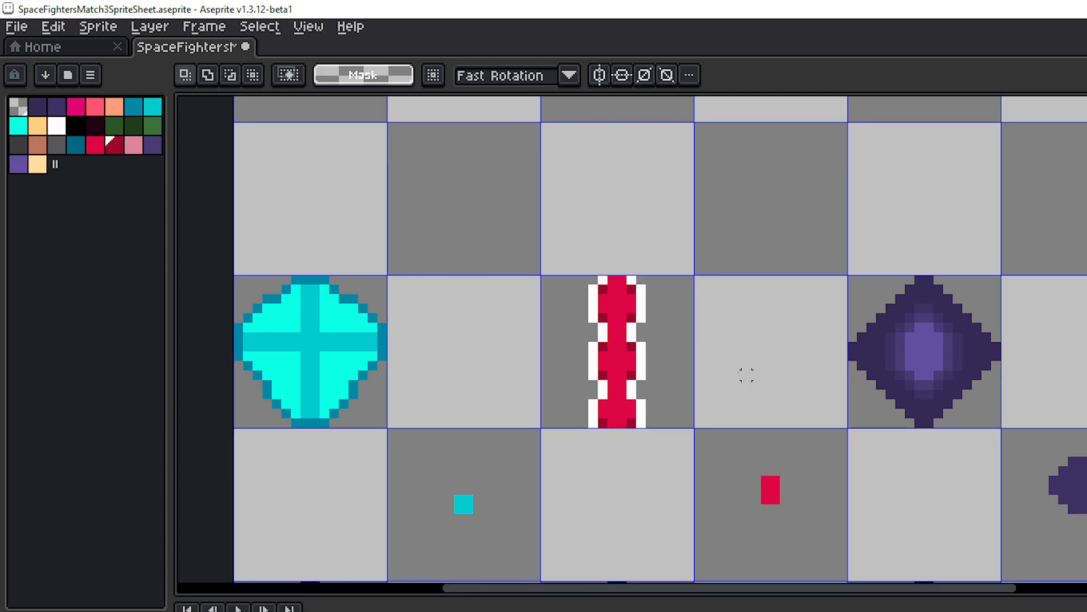
double_click(652, 363)
key(ctrl+v)
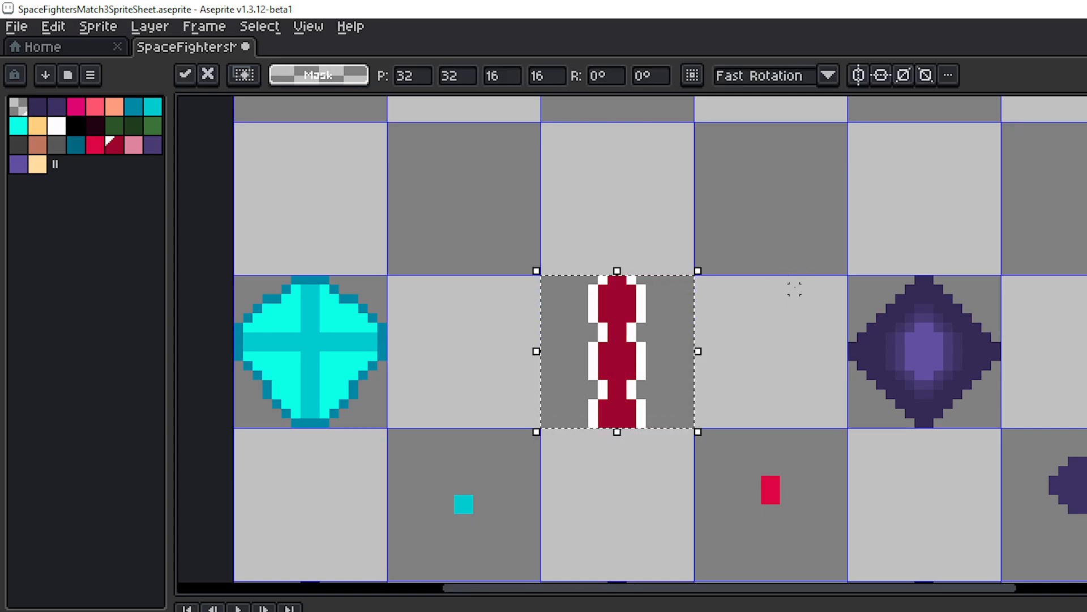
scroll(795, 288, down, 1)
click(768, 301)
- Play the animation to check the beam's colour changes alongside the purple diamond
click(238, 609)
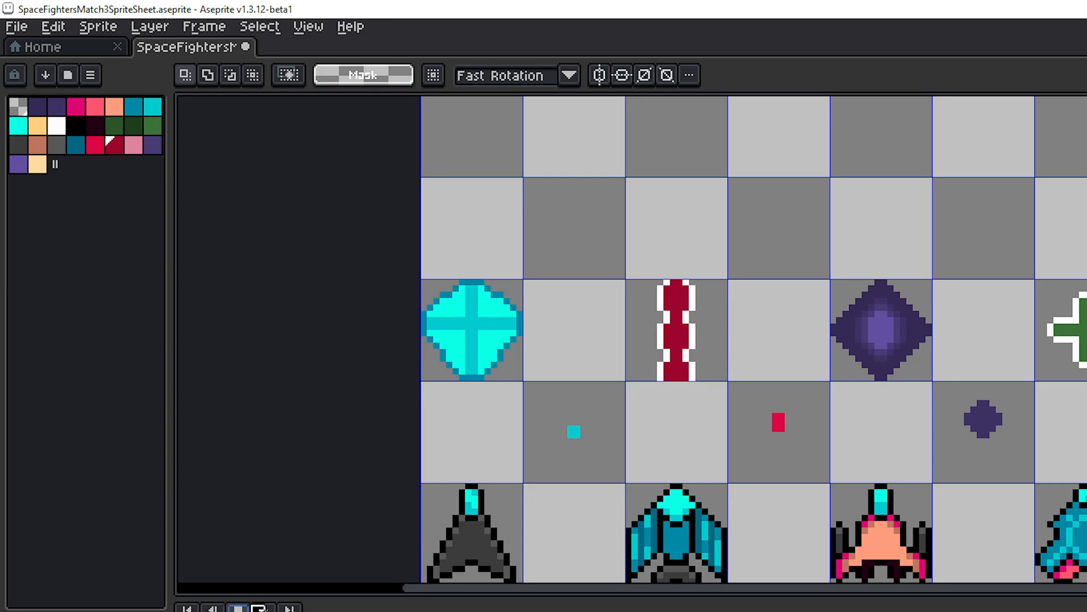
scroll(792, 382, down, 1)
drag(793, 374, 713, 382)
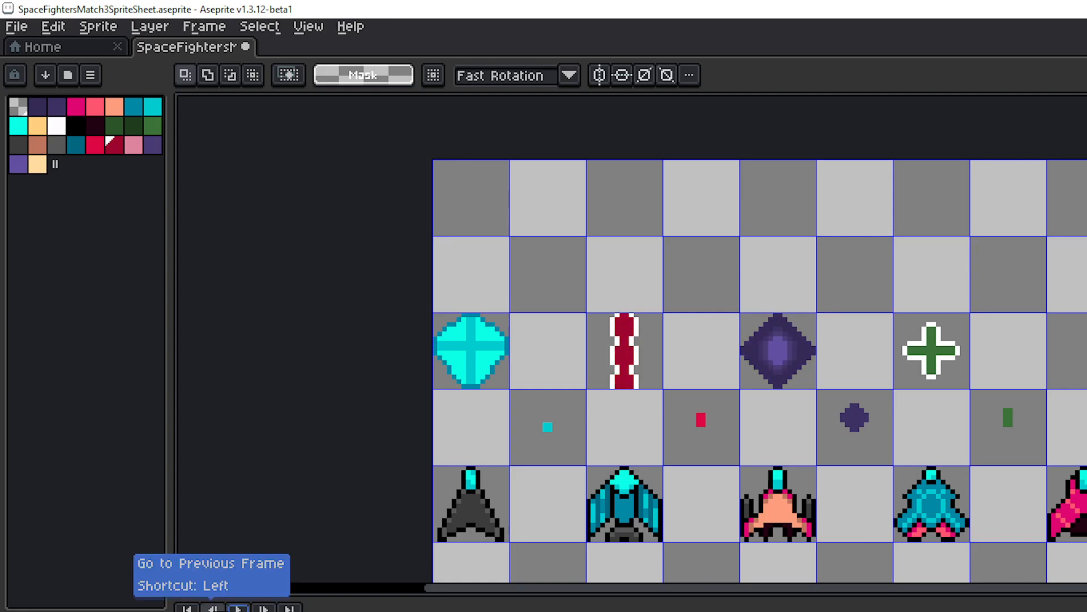
- Paint the beam's dark red corner pixels with its bright red on the bright beam frame, using the 1px pencil
scroll(674, 377, up, 3)
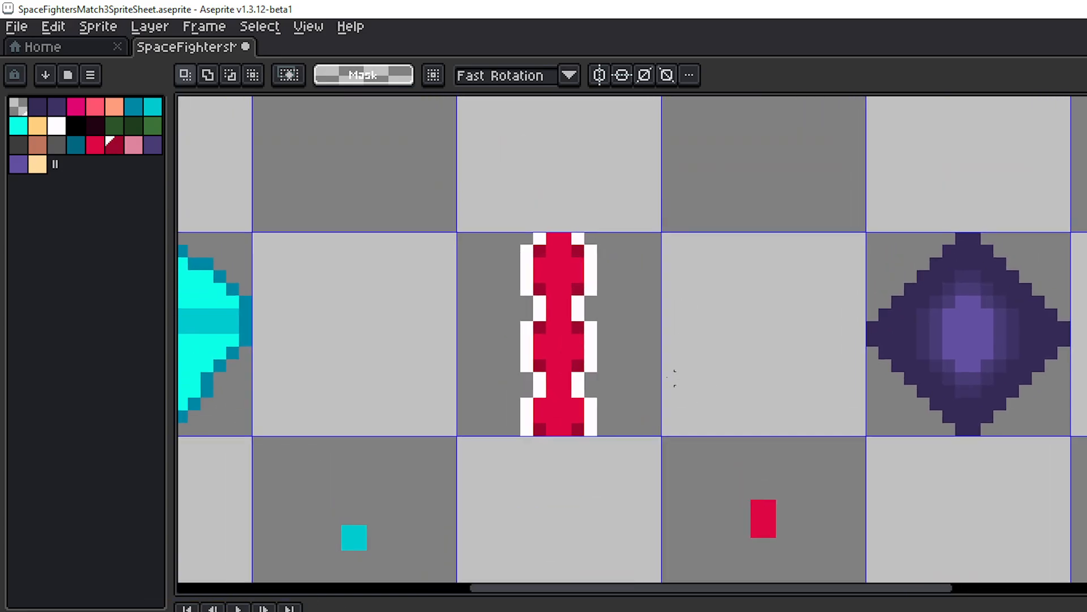
drag(675, 380, 755, 393)
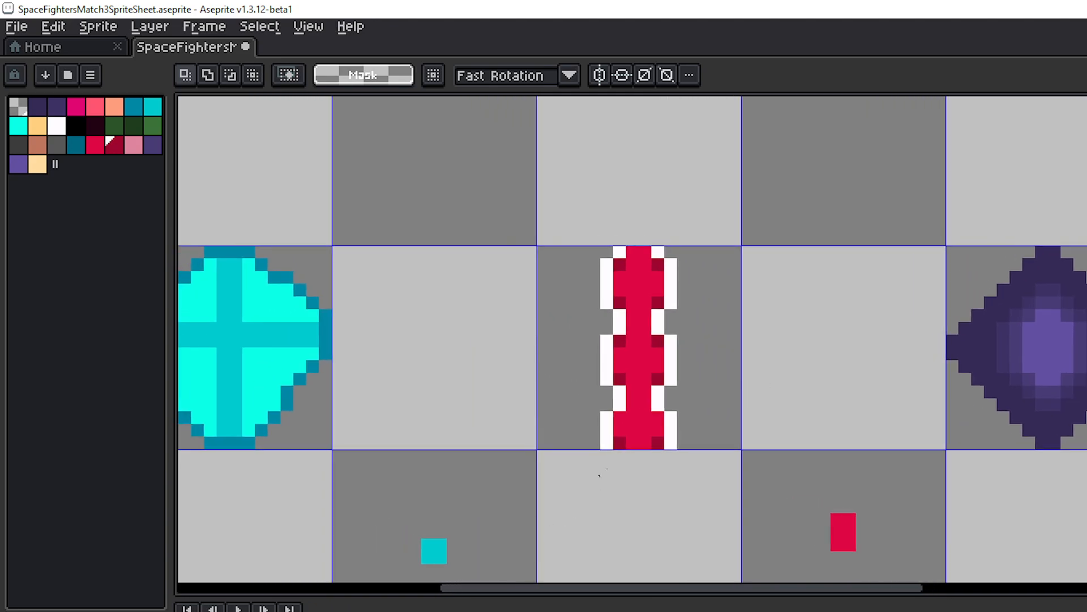
key(i)
click(650, 288)
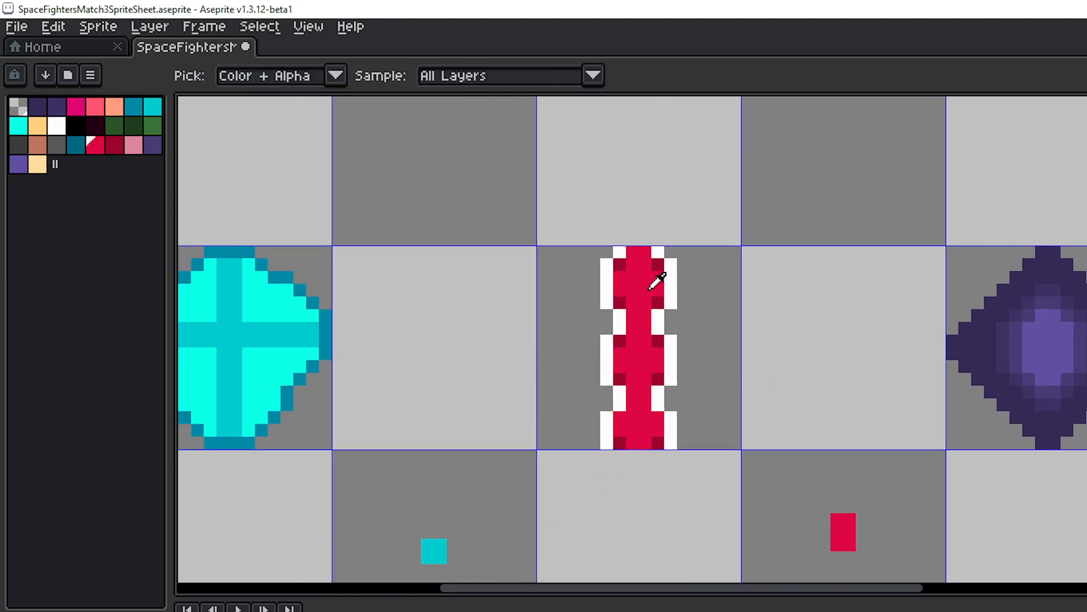
key(b)
click(658, 265)
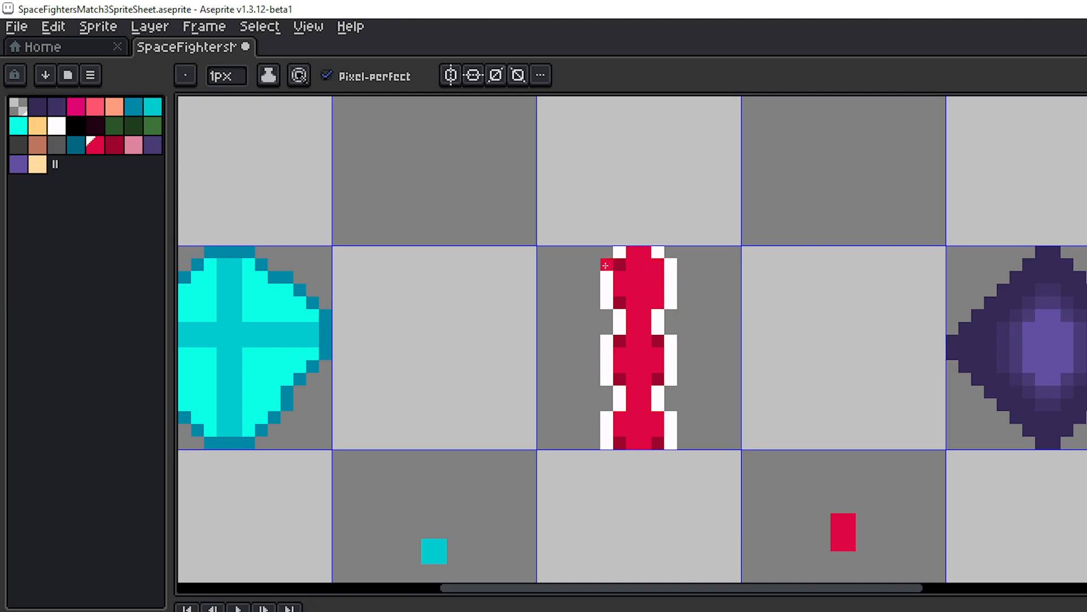
click(616, 270)
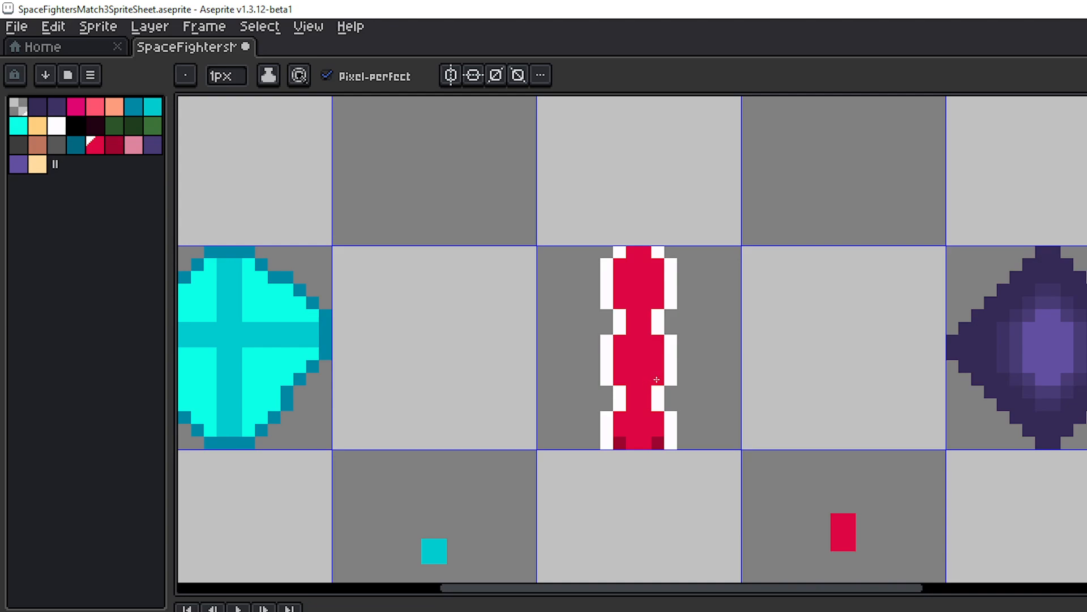
click(622, 441)
click(657, 439)
- Copy the all-bright red beam's tile and paste it over the beam with dark corner pixels in the neighbouring frame
key(Left)
key(Left)
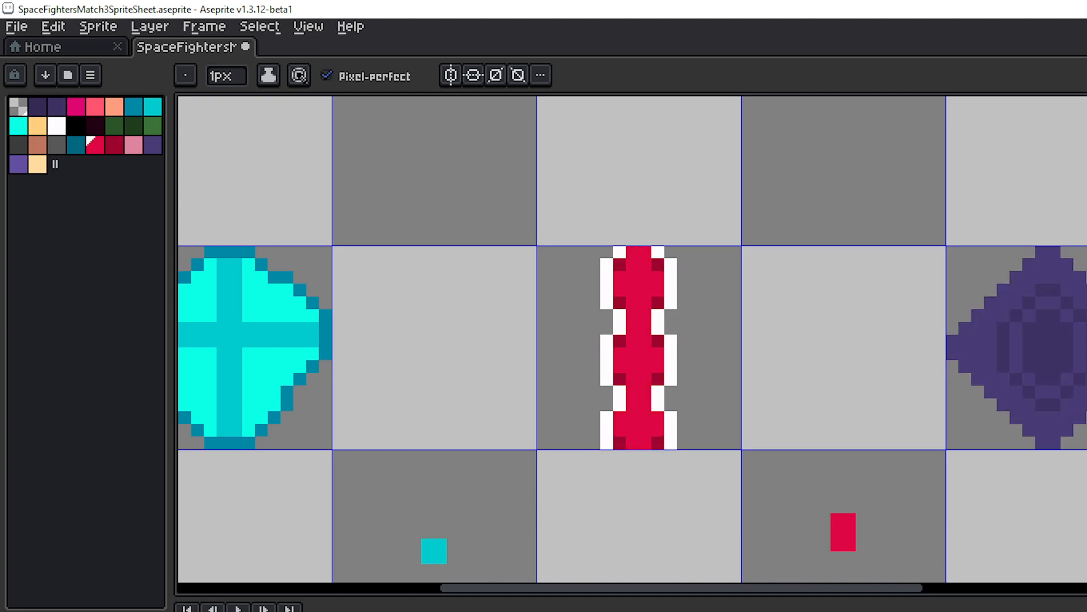
key(Left)
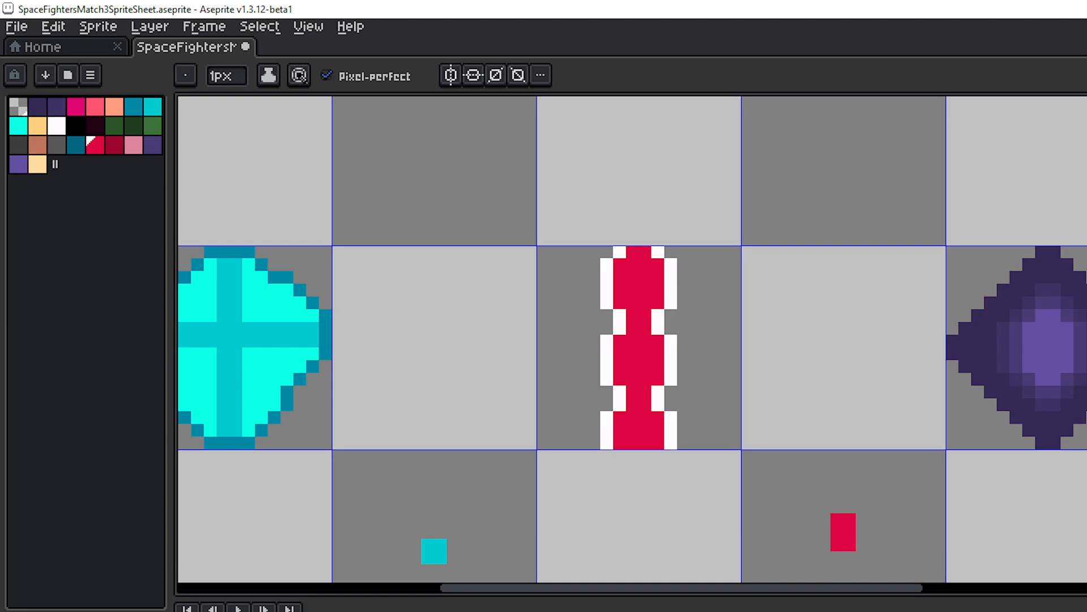
key(m)
click(695, 356)
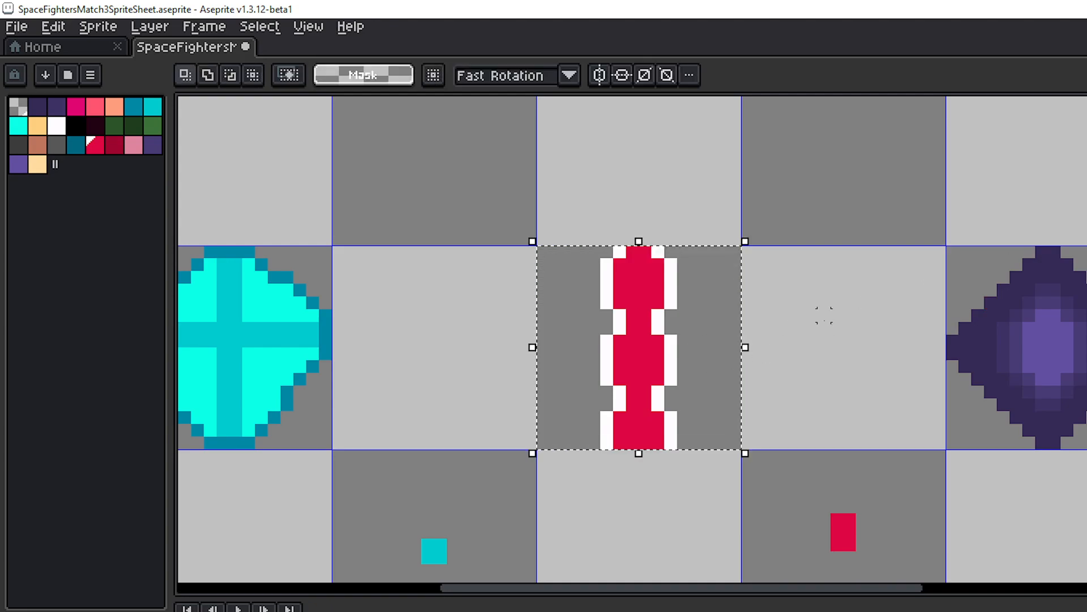
key(ctrl+d)
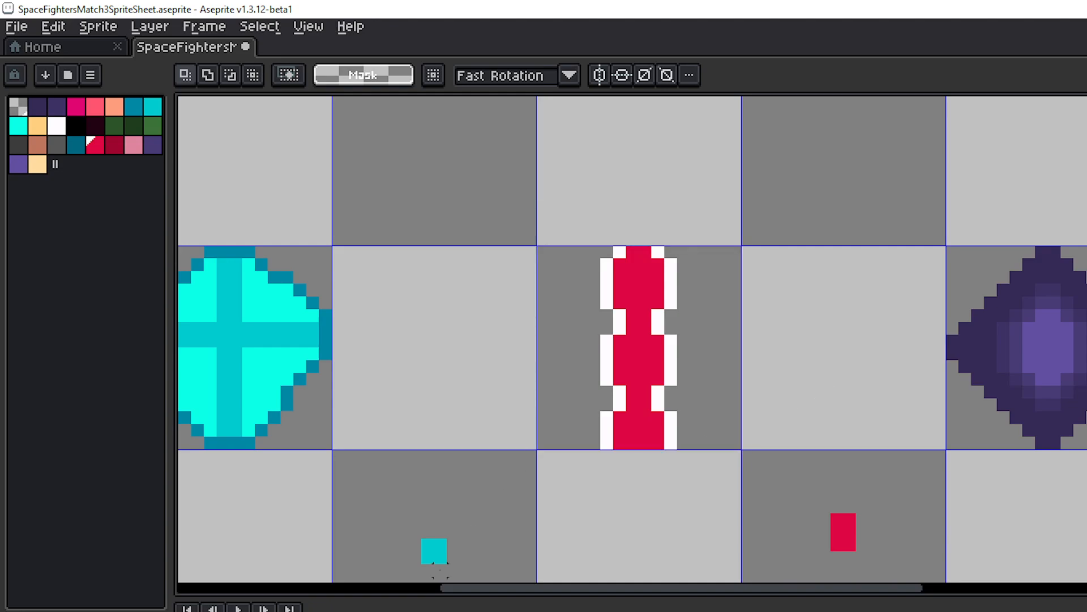
click(696, 364)
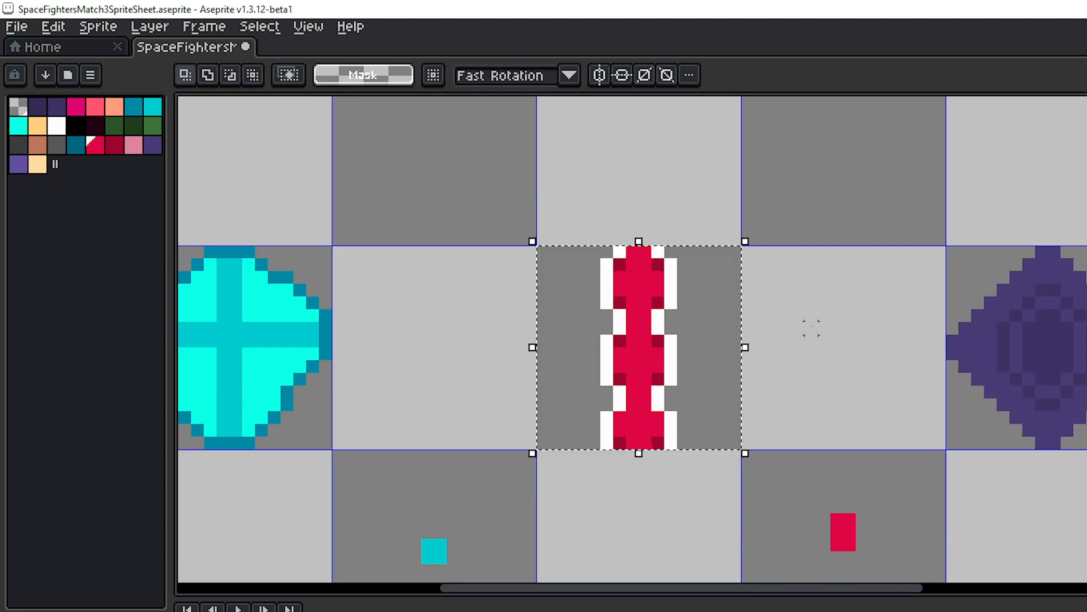
click(837, 327)
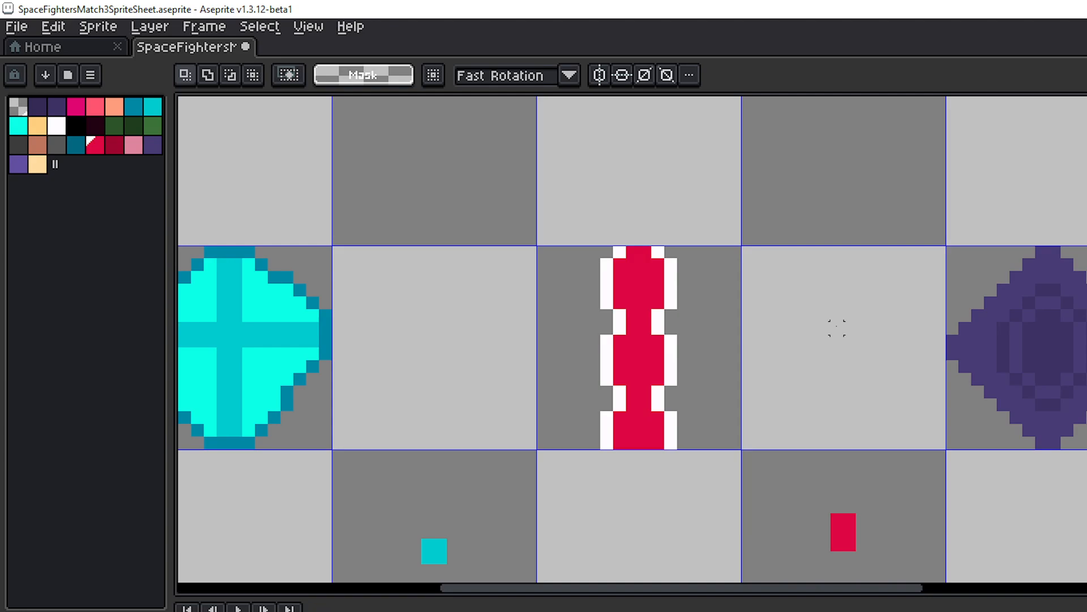
- Save the sprite sheet and go through the frames to check the red beam's colour sequence
key(ctrl+s)
key(Right)
key(Right)
key(Right)
key(Right)
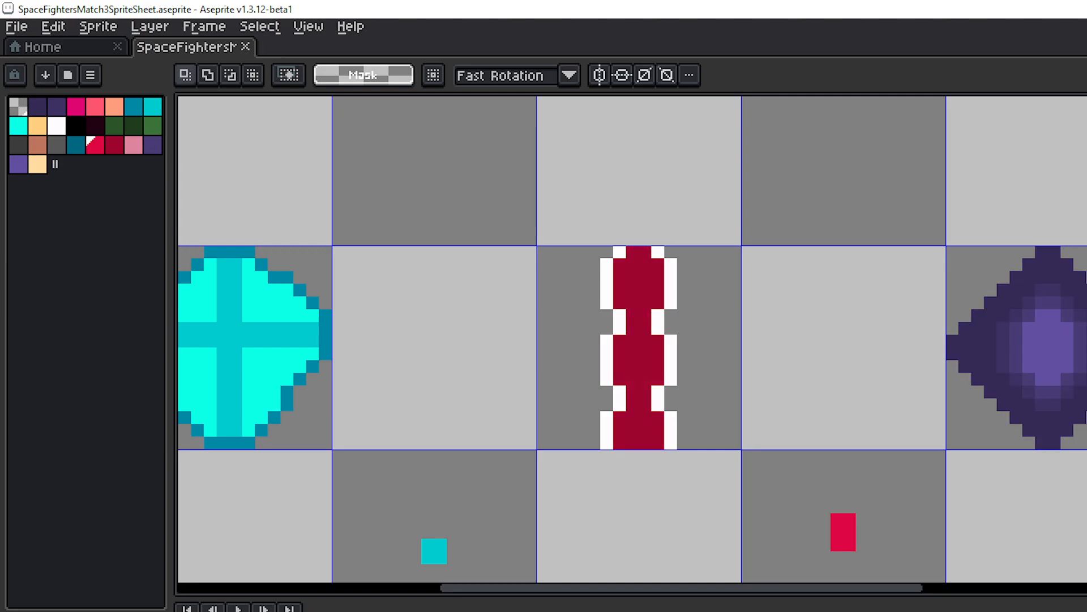
scroll(736, 357, down, 3)
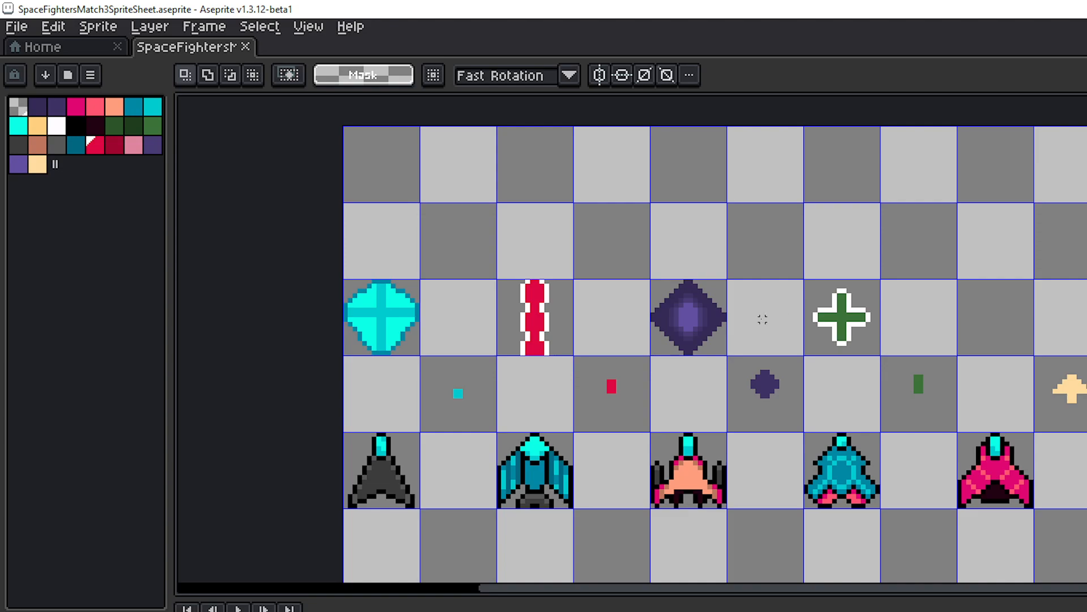
drag(762, 319, 668, 286)
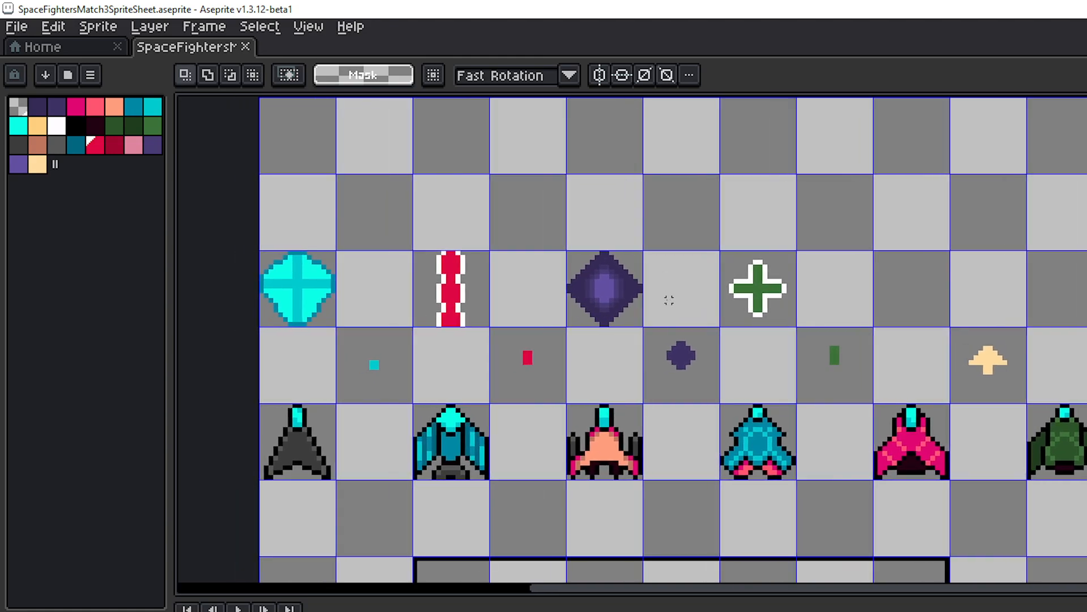
drag(669, 281, 712, 280)
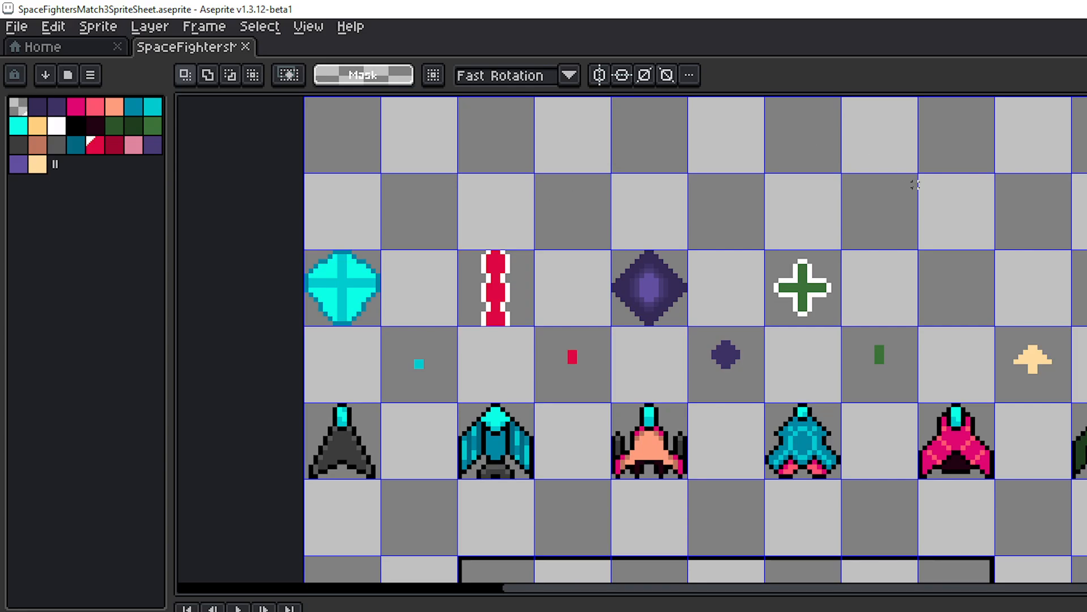
drag(1036, 260, 935, 223)
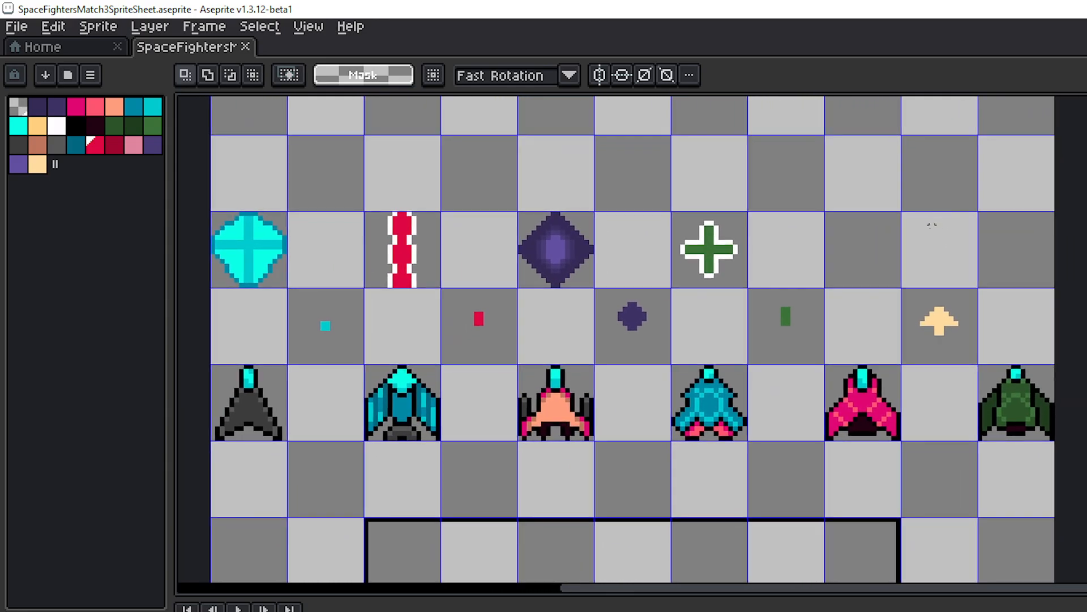
scroll(910, 240, up, 3)
drag(839, 260, 932, 297)
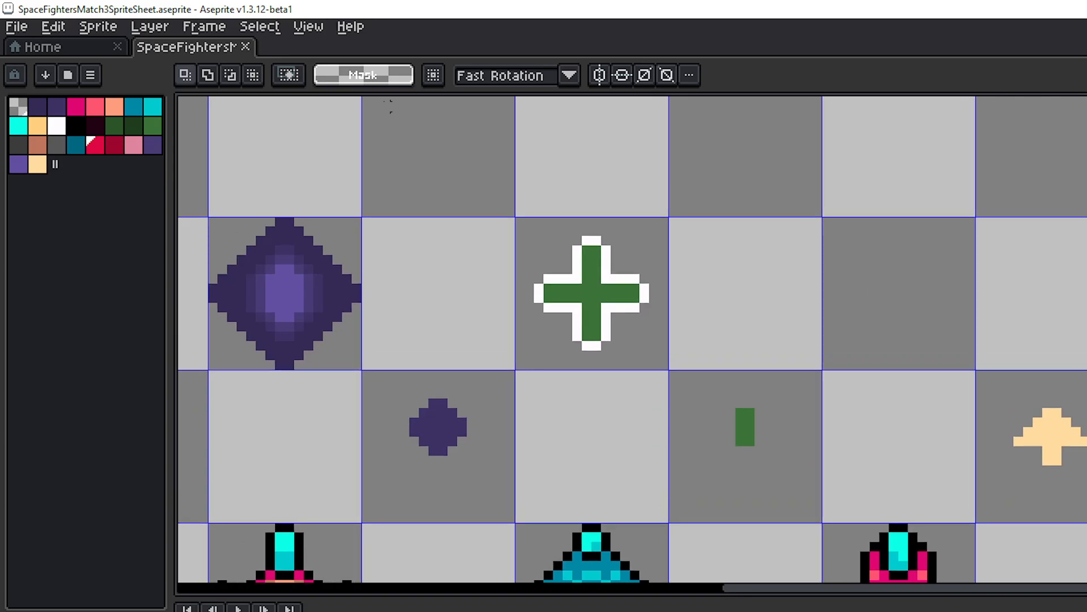
- Open the sprite's Color Groups tool, enlarge its dialog and read through its quick reference
click(302, 32)
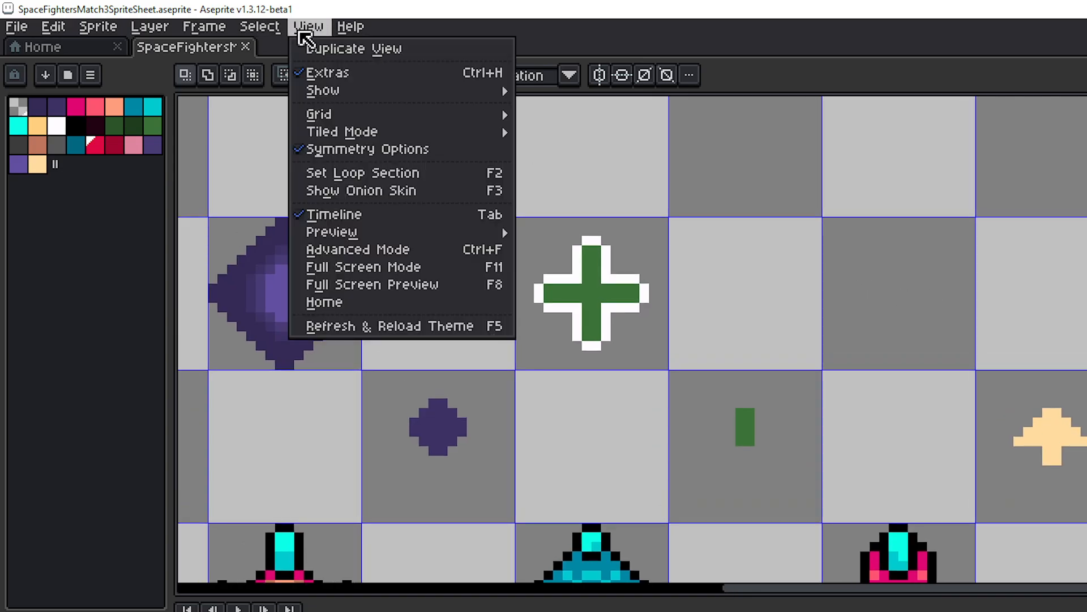
mouse_move(239, 34)
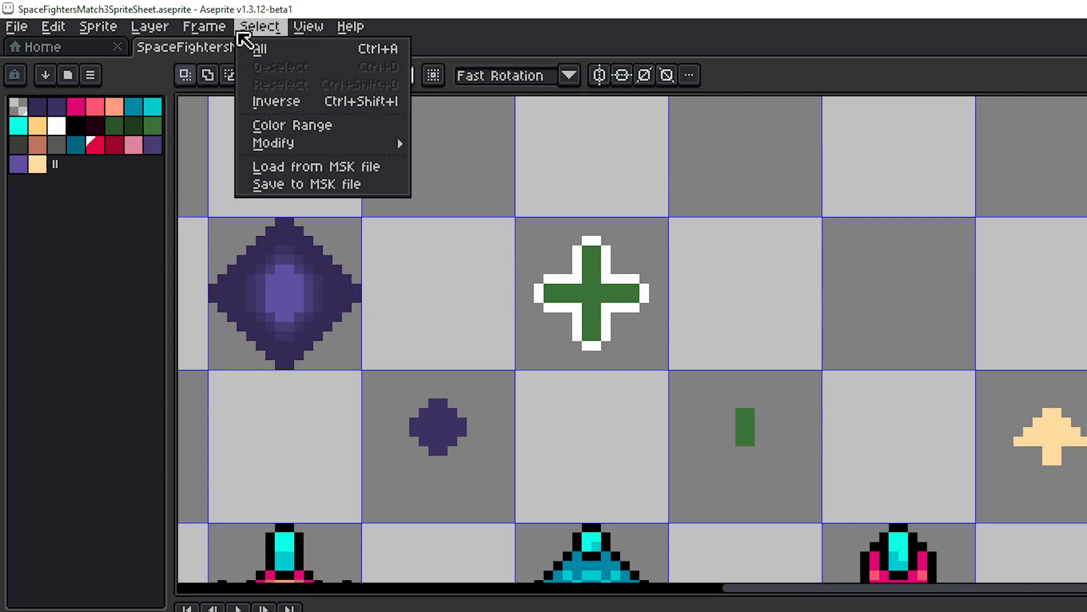
mouse_move(196, 35)
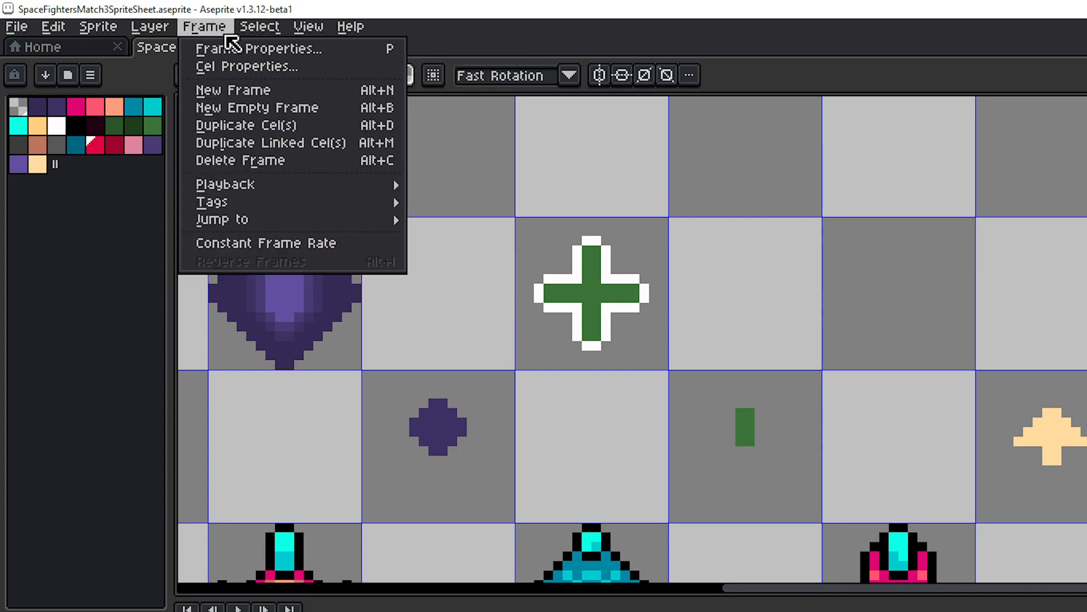
mouse_move(146, 33)
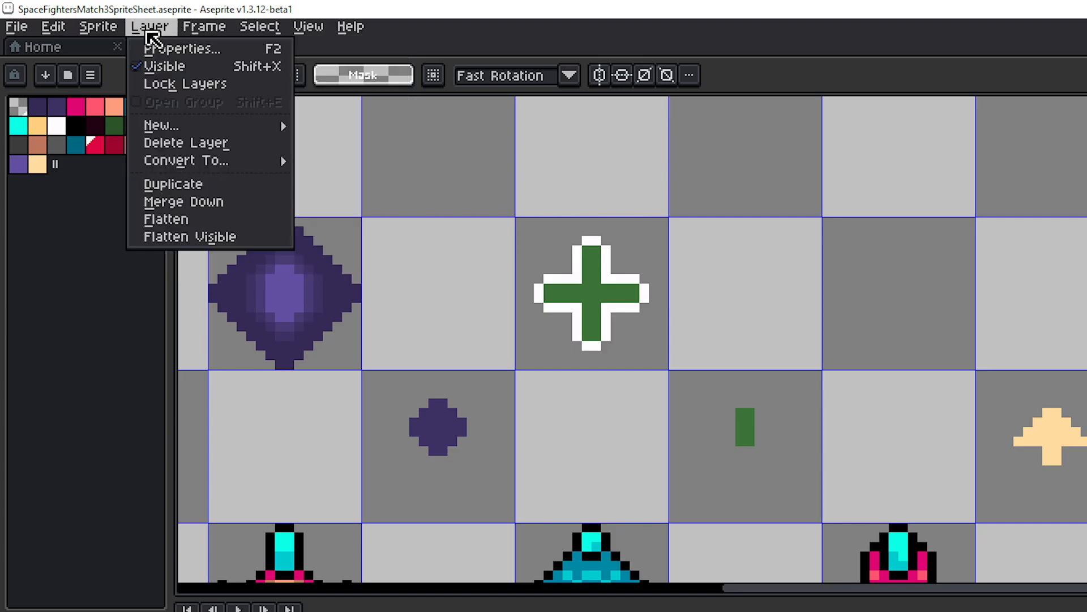
mouse_move(102, 32)
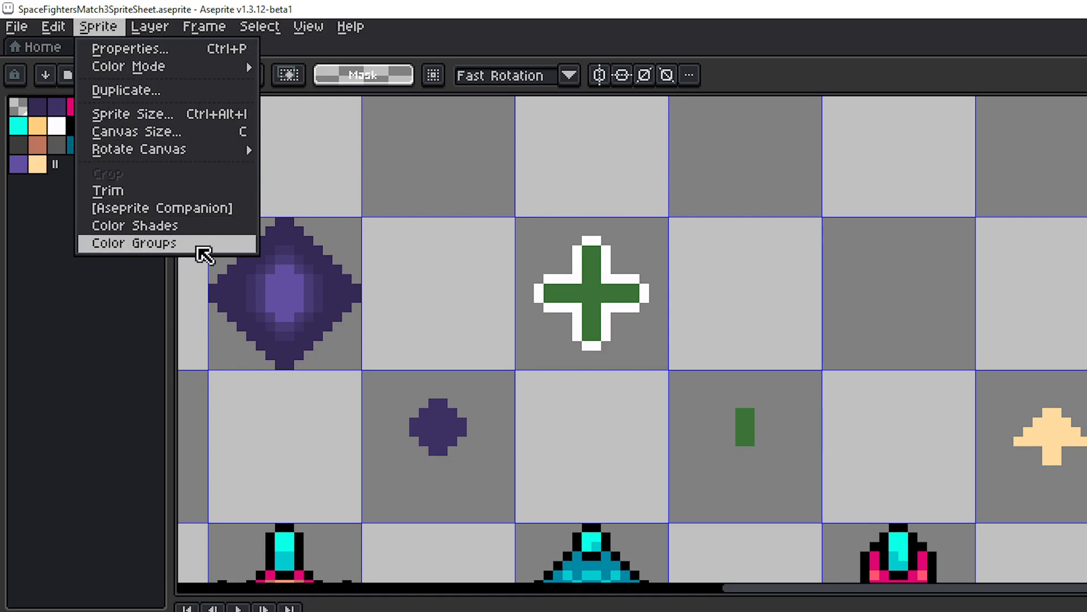
click(198, 248)
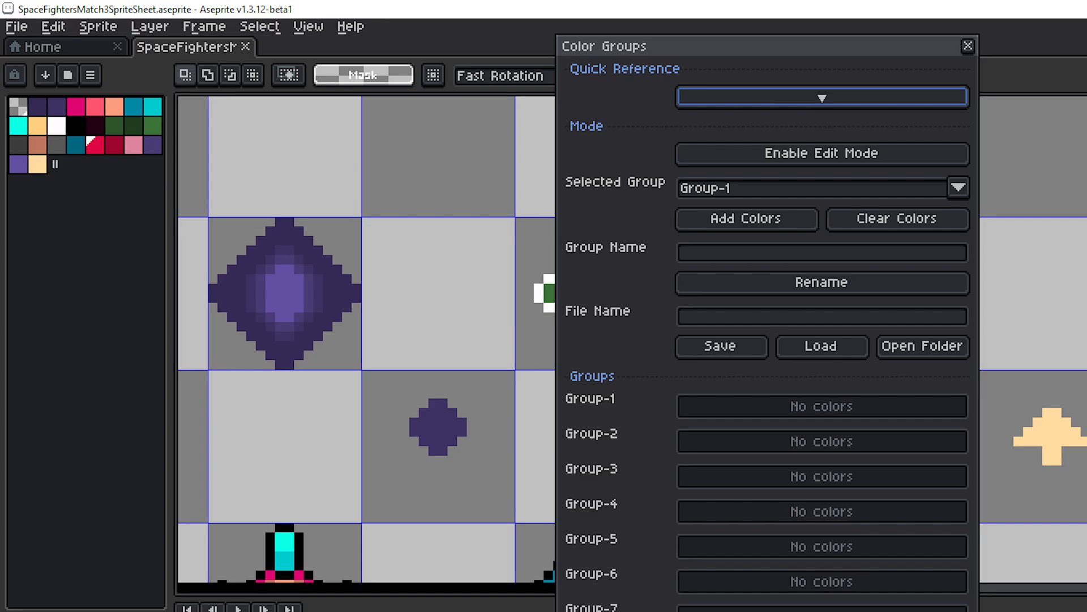
drag(794, 35, 828, 109)
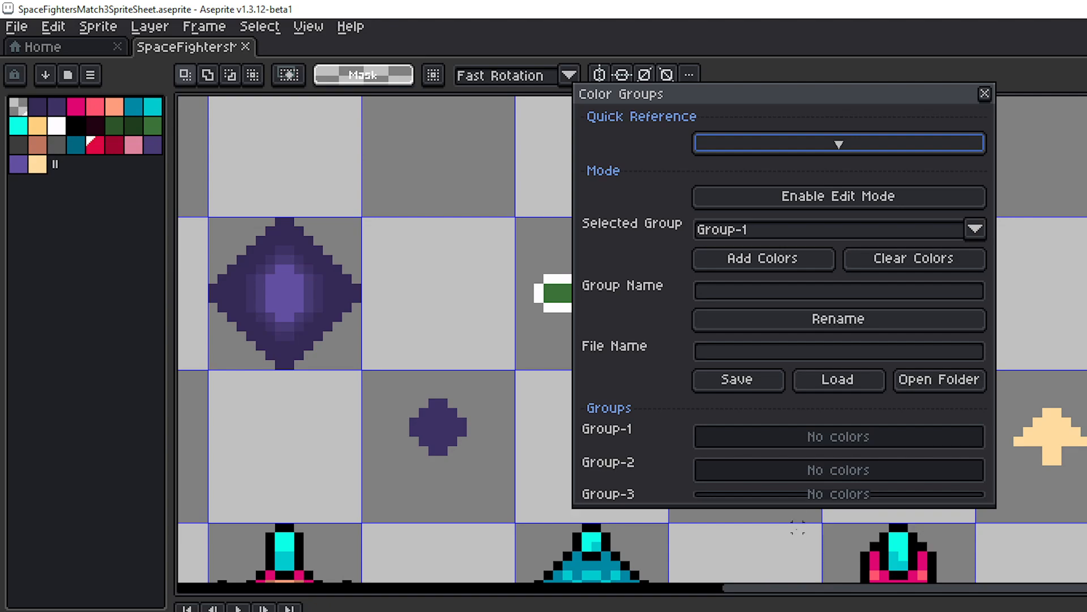
drag(801, 506, 801, 611)
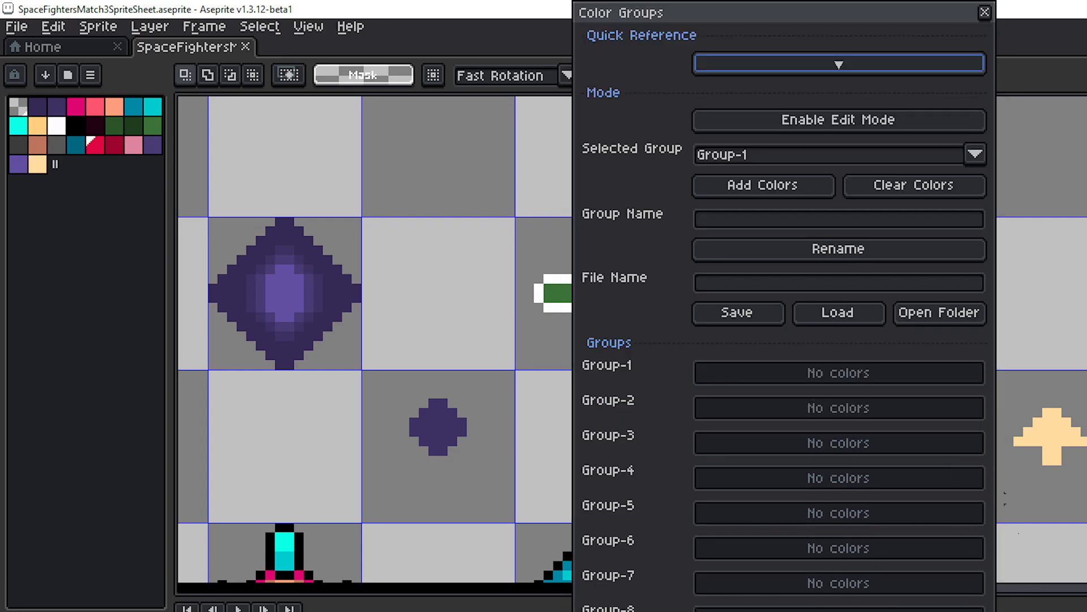
click(853, 67)
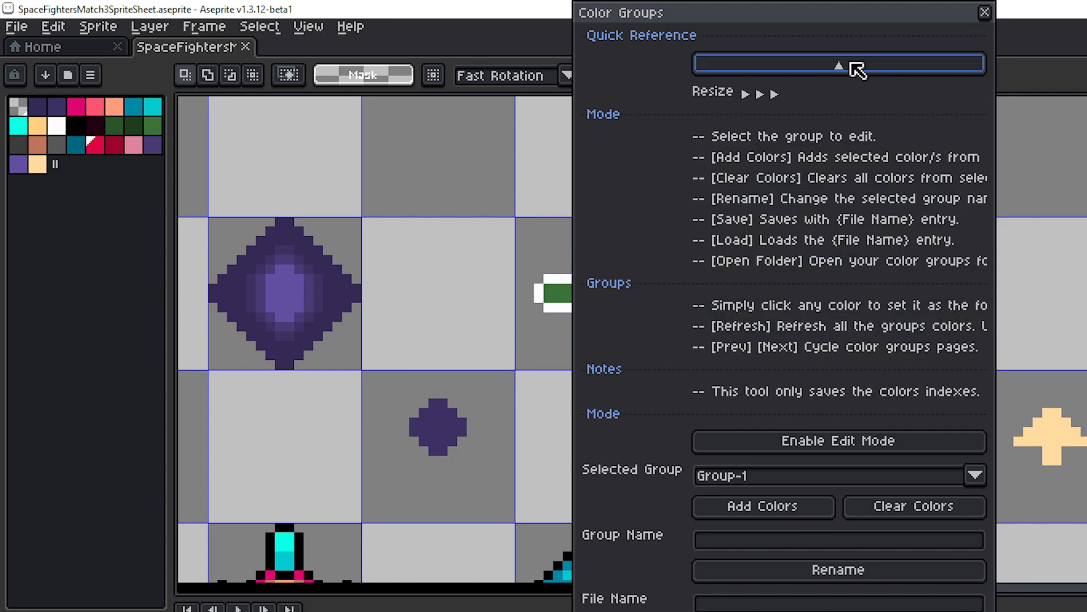
click(856, 68)
click(856, 68)
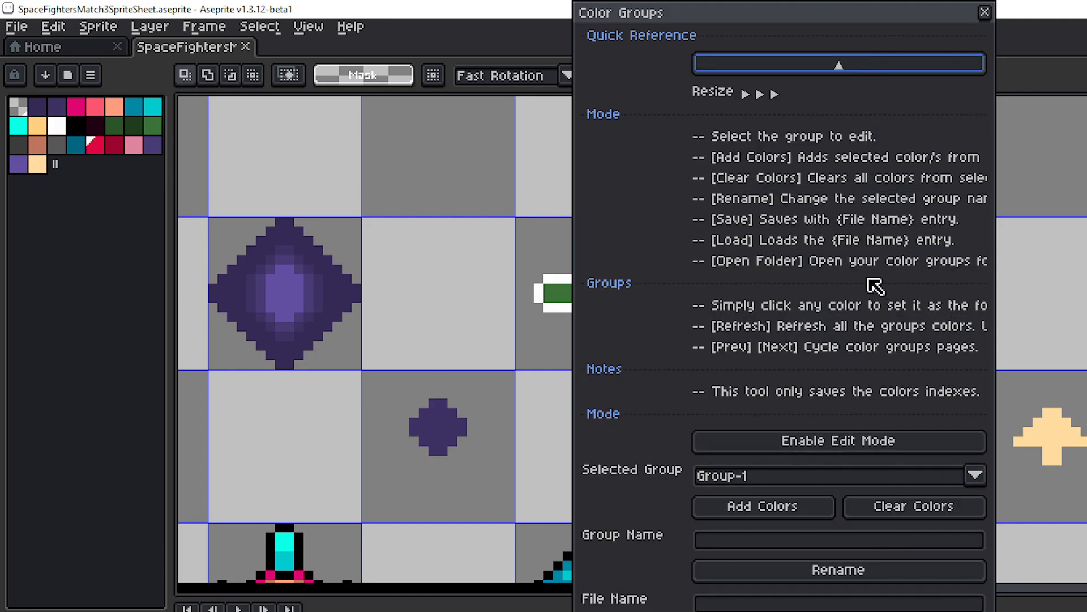
click(883, 66)
- Examine the Color Groups editing options and group slots, and close the dialog
drag(830, 19, 515, 83)
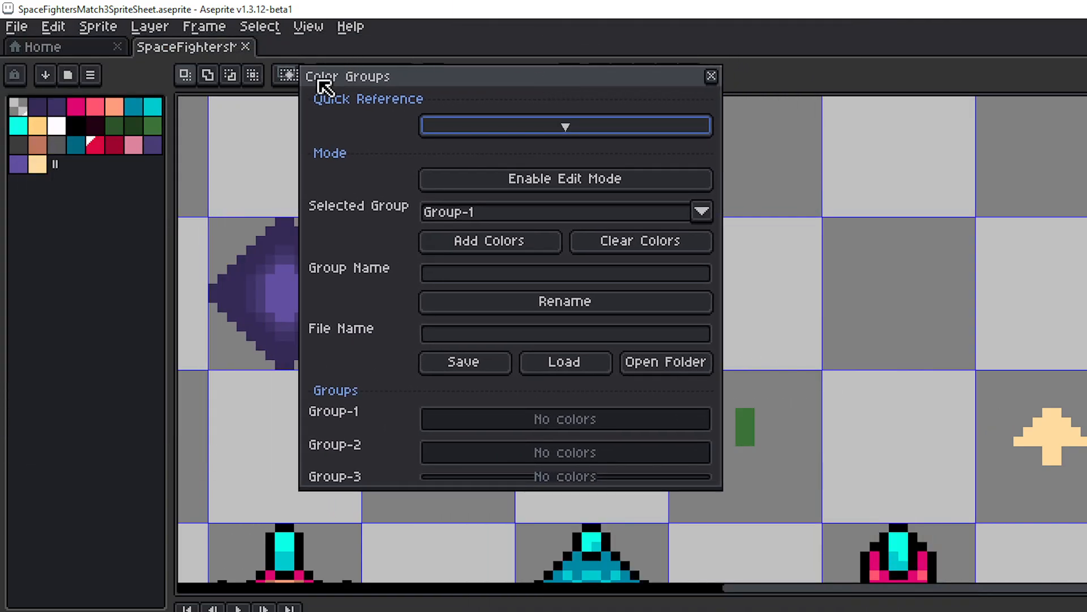
drag(319, 85, 183, 31)
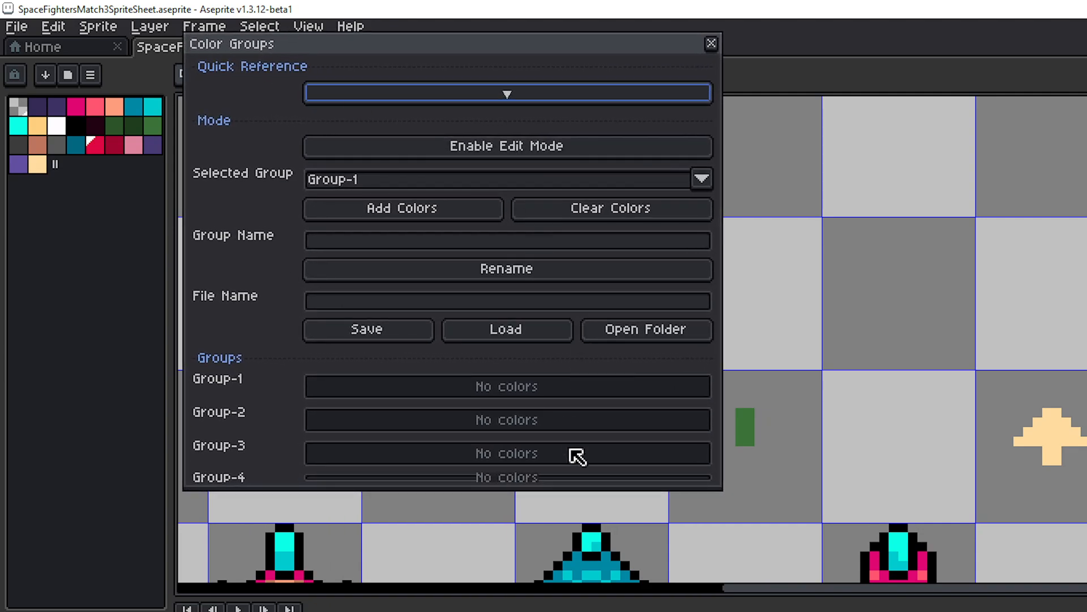
drag(577, 489, 577, 611)
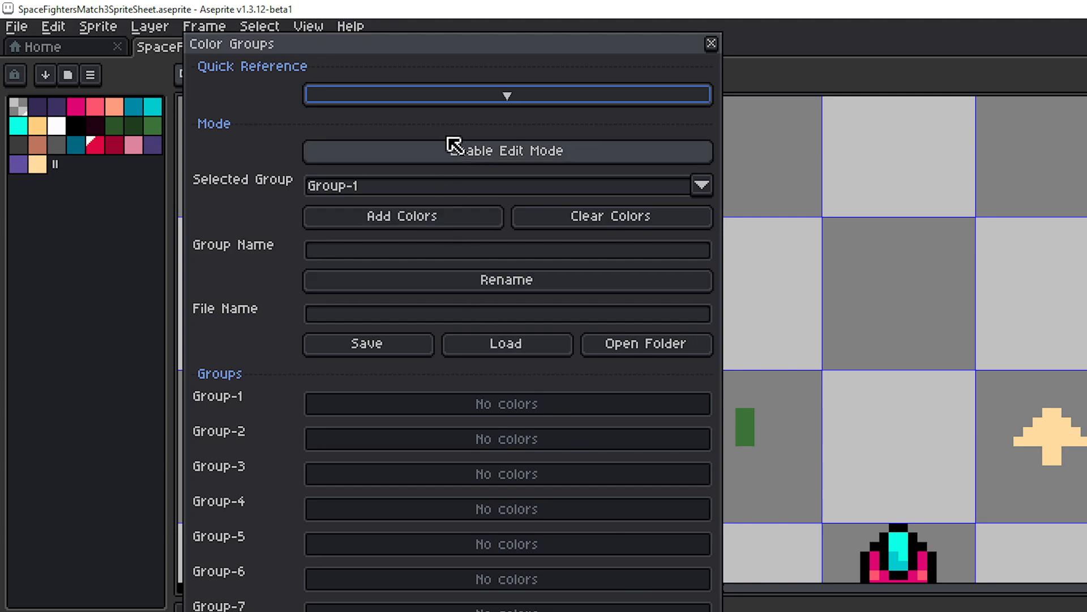
drag(608, 45, 941, 29)
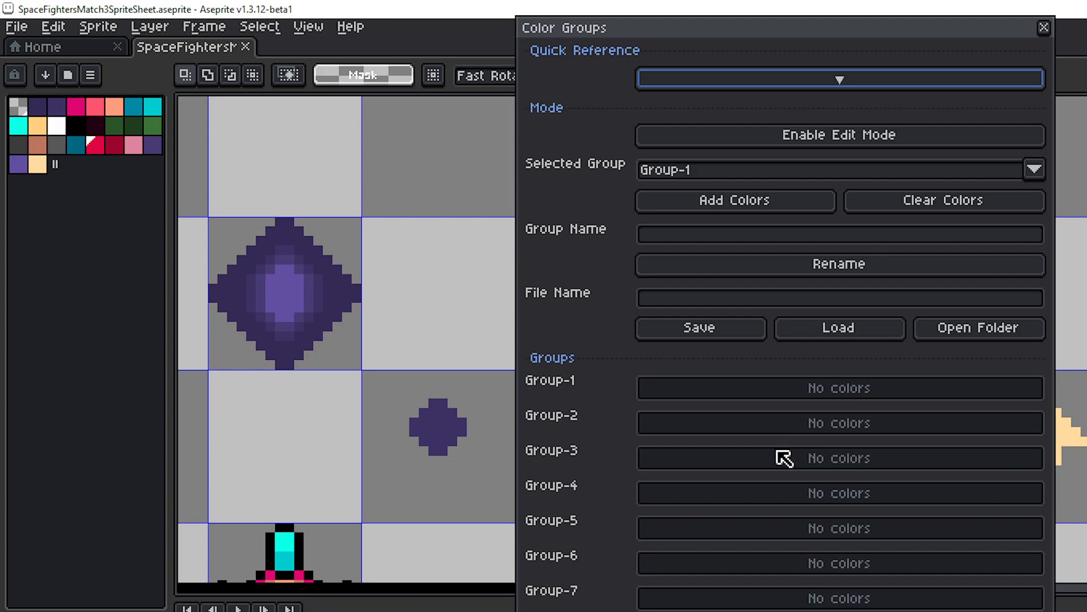
drag(813, 45, 712, 40)
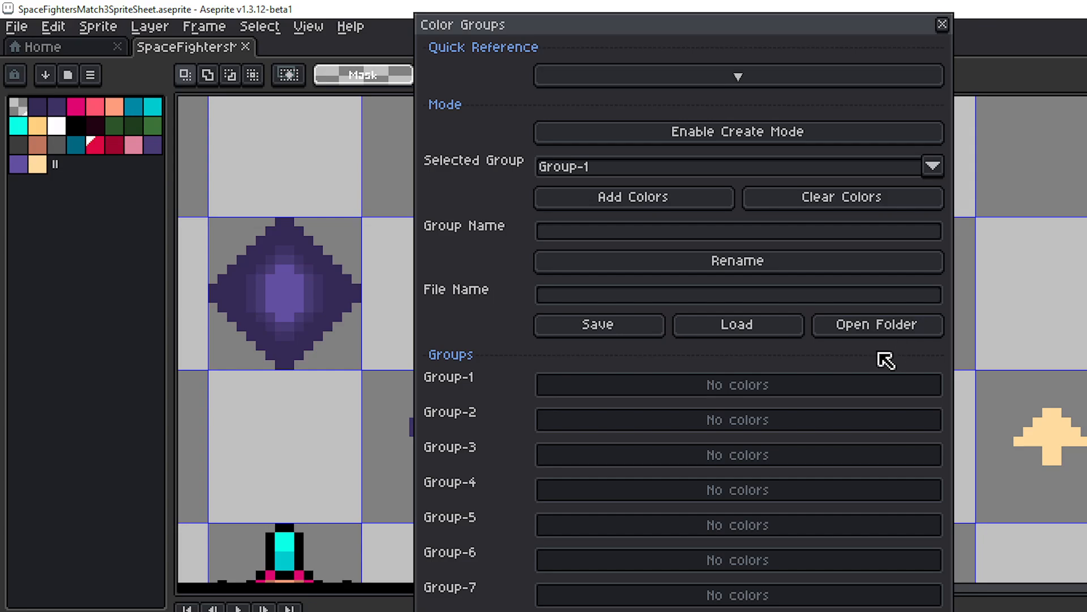
click(945, 27)
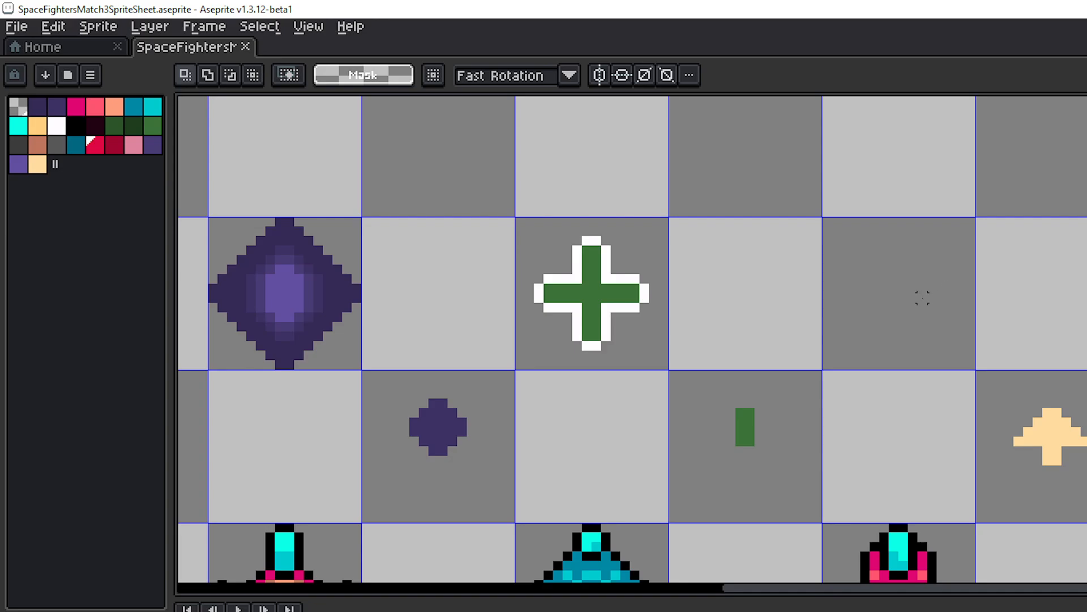
- Examine the sprite row around the green cross and the empty tiles beside it above the tan arrow
drag(848, 366, 847, 207)
scroll(866, 236, down, 2)
scroll(898, 243, down, 1)
drag(902, 243, 779, 325)
scroll(781, 327, up, 3)
drag(827, 290, 806, 339)
scroll(775, 347, down, 2)
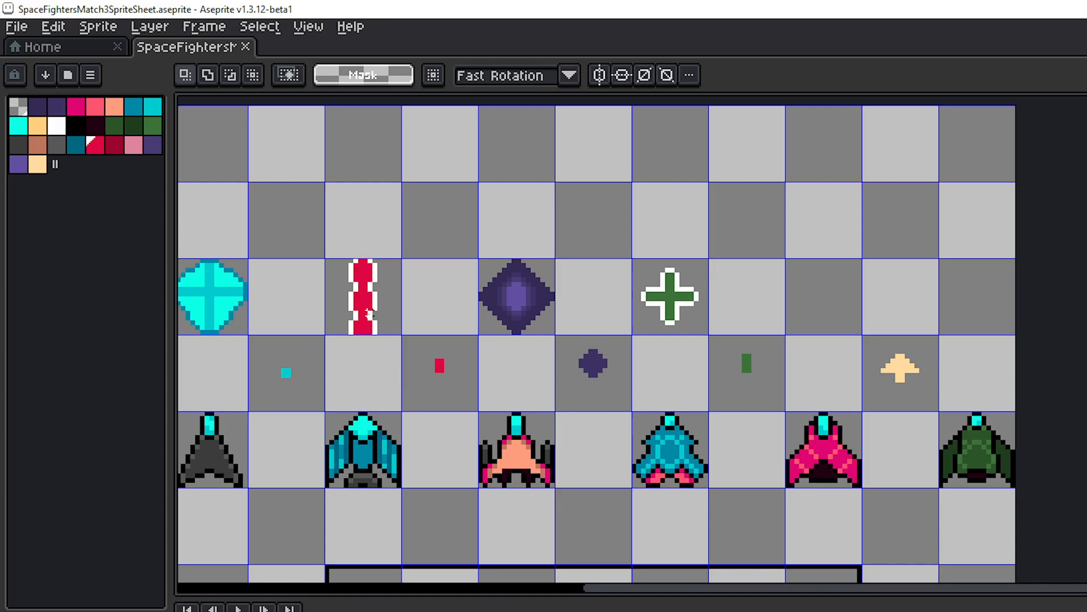
drag(422, 318, 563, 325)
drag(674, 338, 481, 317)
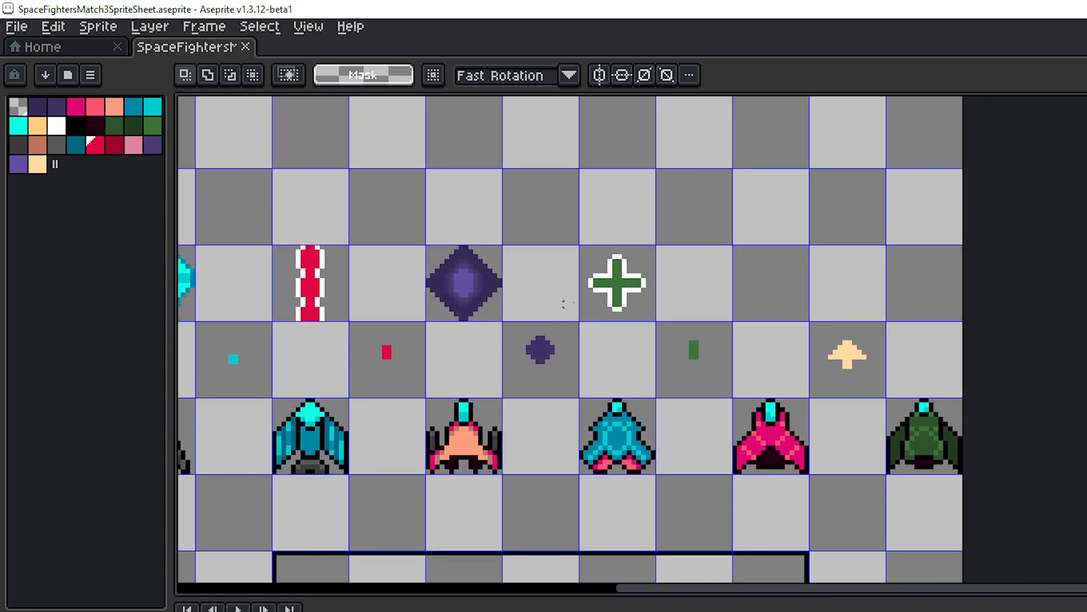
drag(744, 304, 575, 291)
scroll(616, 305, up, 1)
scroll(575, 291, up, 1)
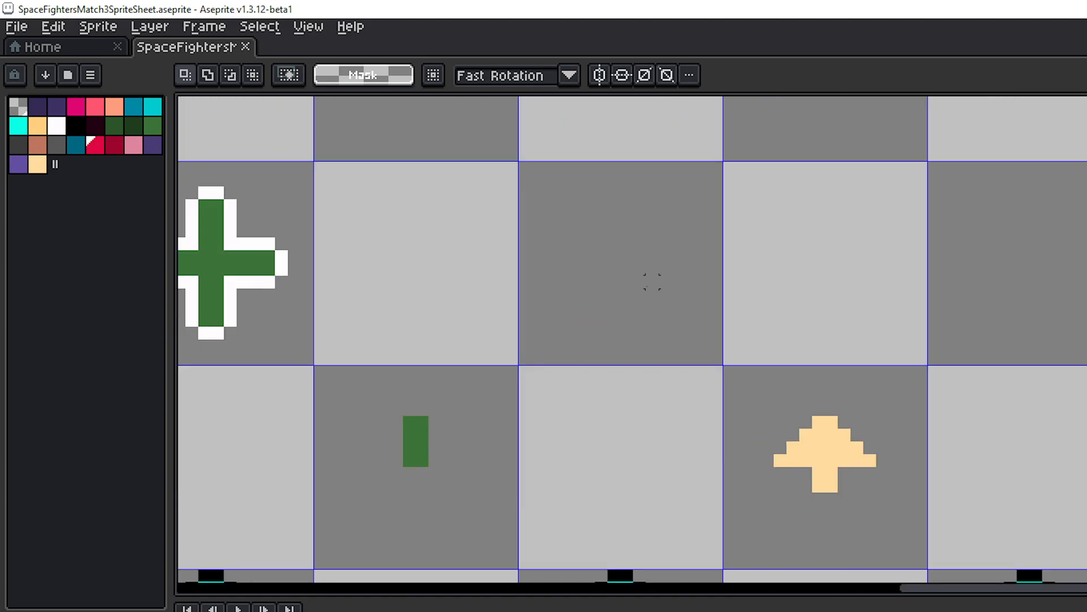
drag(651, 279, 577, 306)
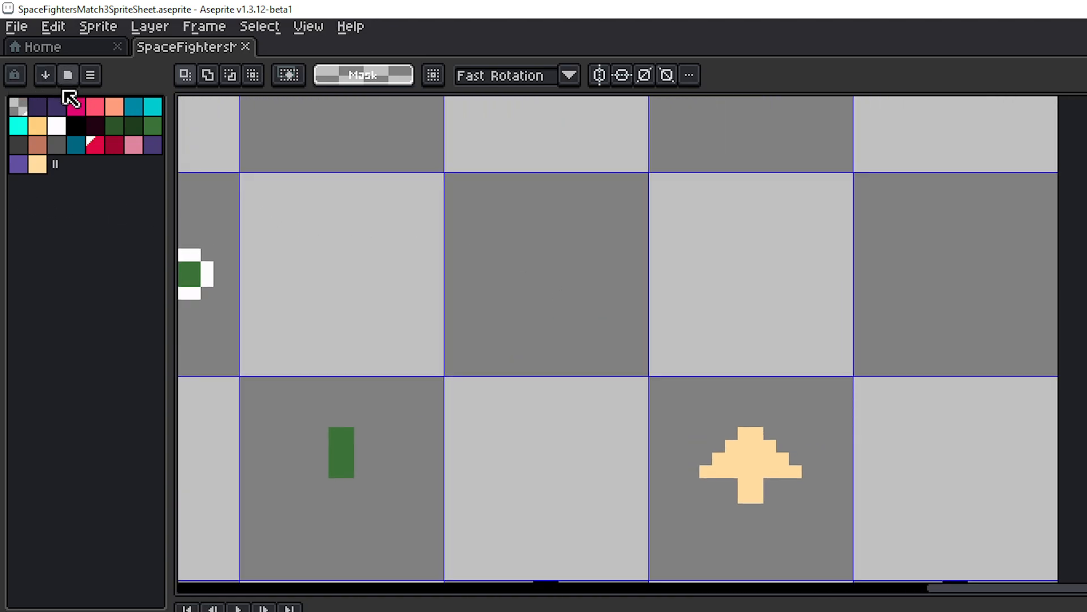
- Survey the effect sprite row and the fighters below it to locate the empty tile above the pink fighter
click(39, 146)
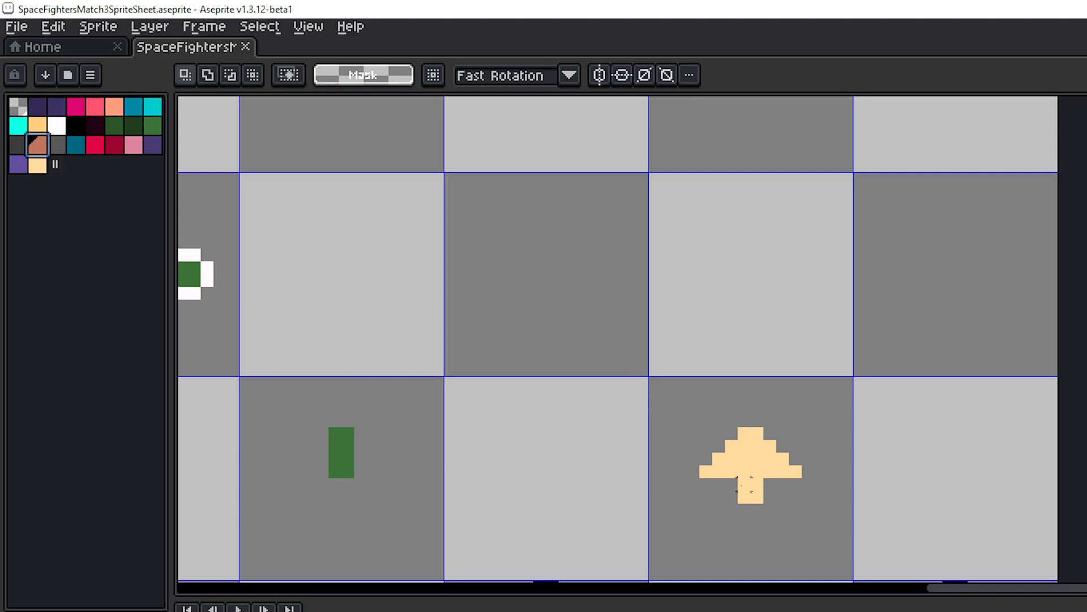
drag(743, 484, 739, 371)
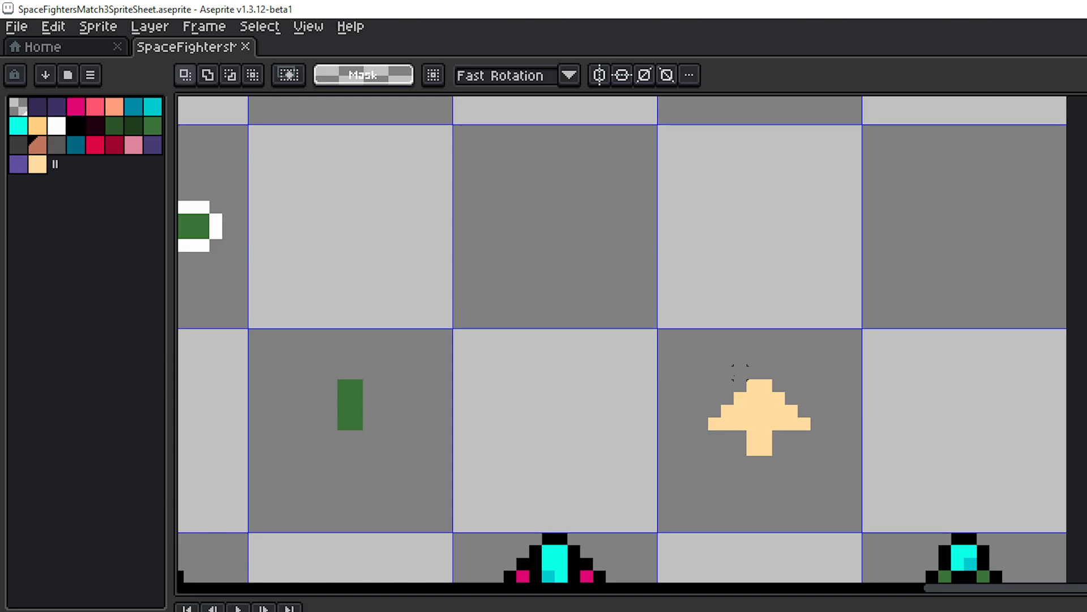
scroll(735, 374, down, 4)
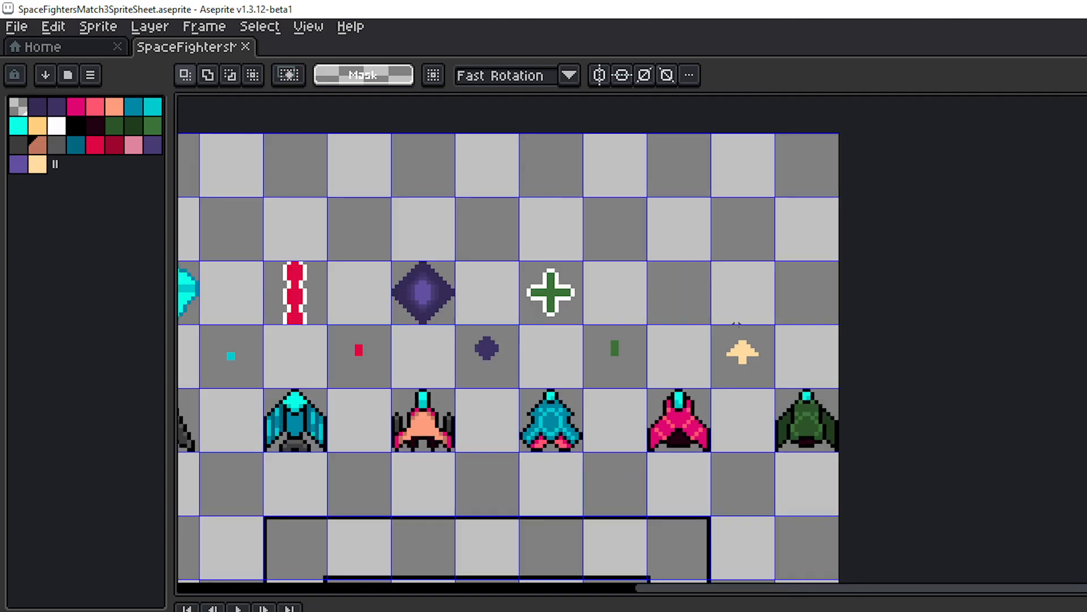
drag(672, 369, 875, 237)
drag(831, 387, 708, 468)
drag(782, 456, 755, 465)
scroll(866, 352, up, 1)
drag(810, 335, 977, 397)
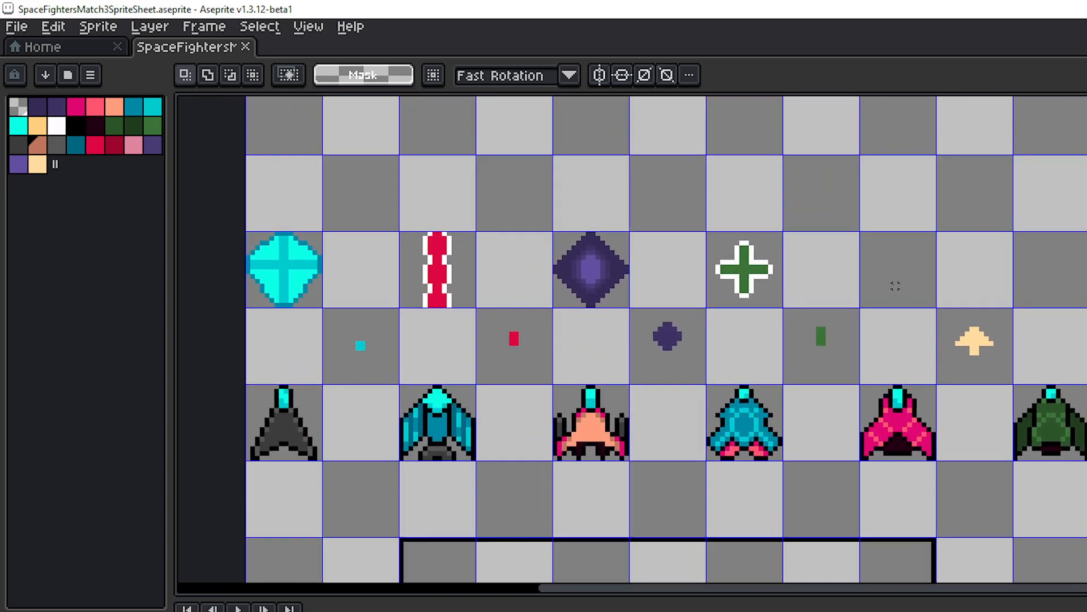
drag(895, 286, 838, 304)
scroll(889, 318, up, 2)
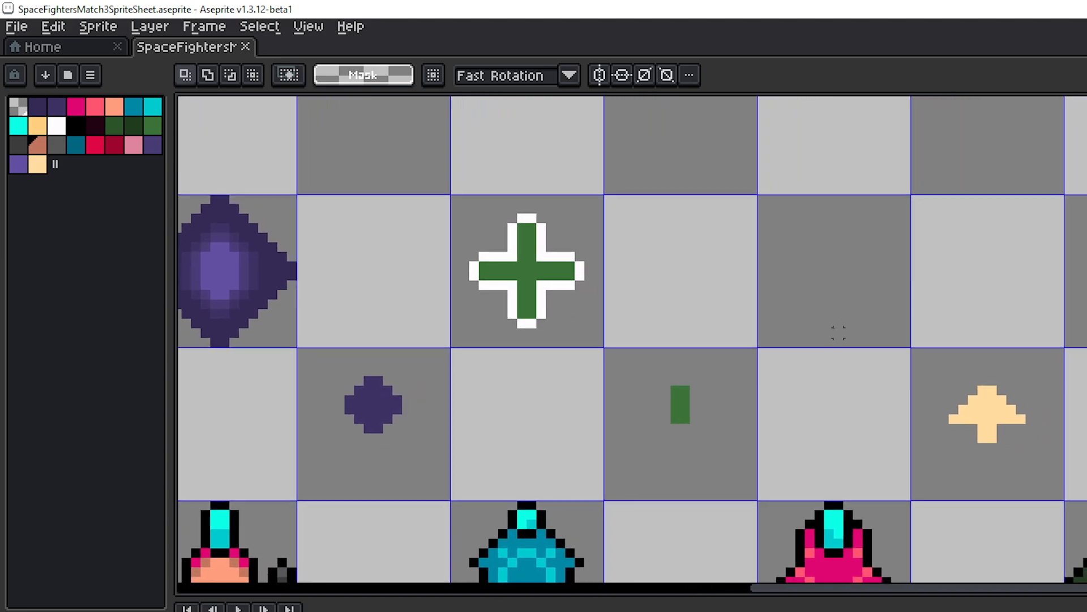
- Pick the light-orange palette colour and centre a left-right symmetry axis on the empty tile above the pink fighter
click(37, 126)
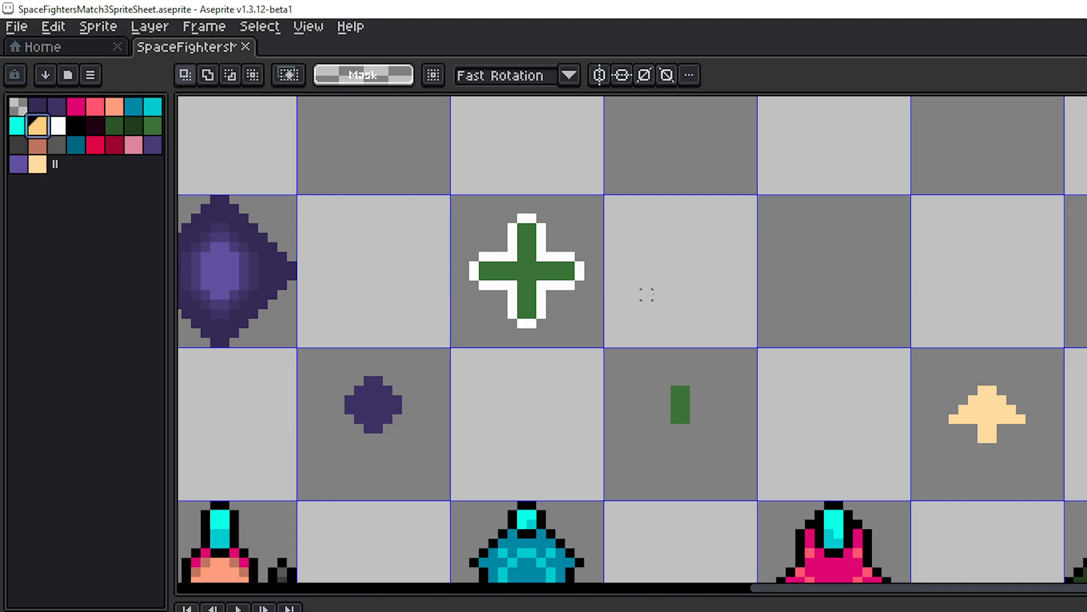
drag(731, 273, 668, 267)
scroll(760, 252, up, 1)
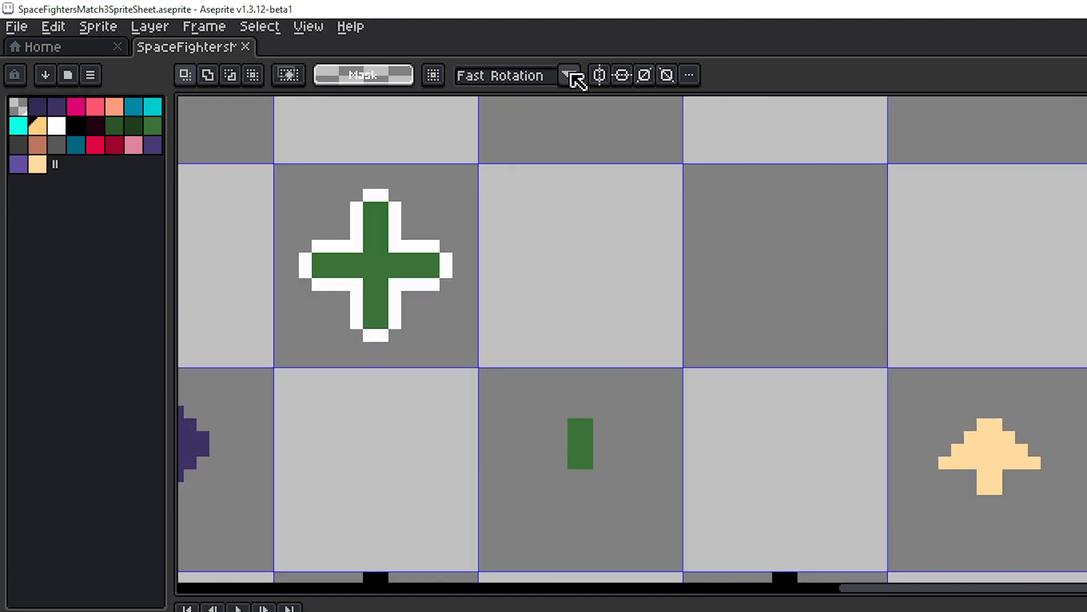
click(601, 76)
scroll(510, 142, down, 4)
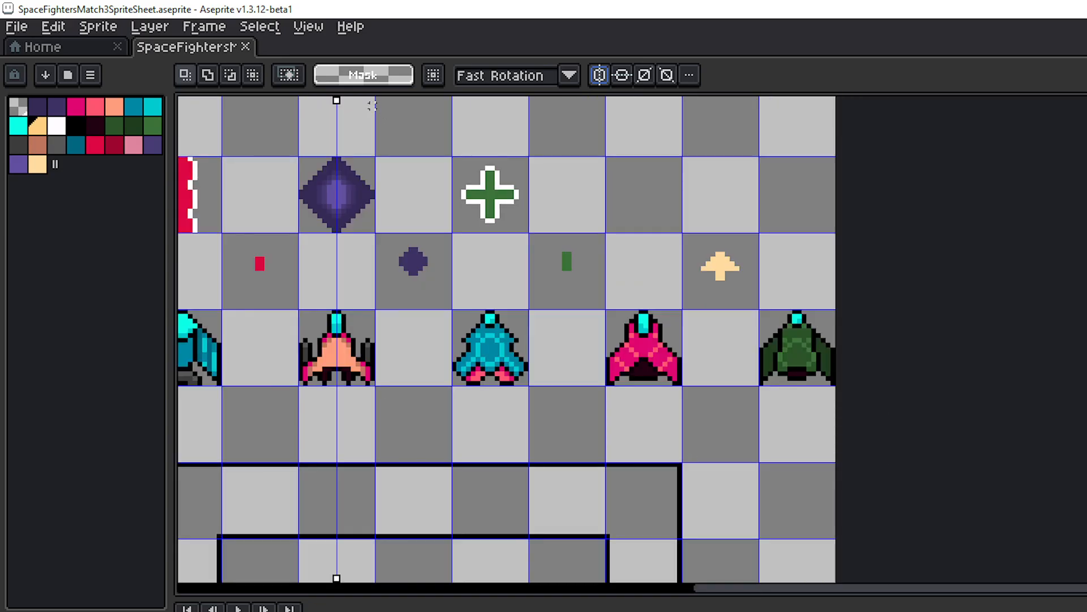
drag(338, 101, 644, 103)
scroll(628, 164, up, 6)
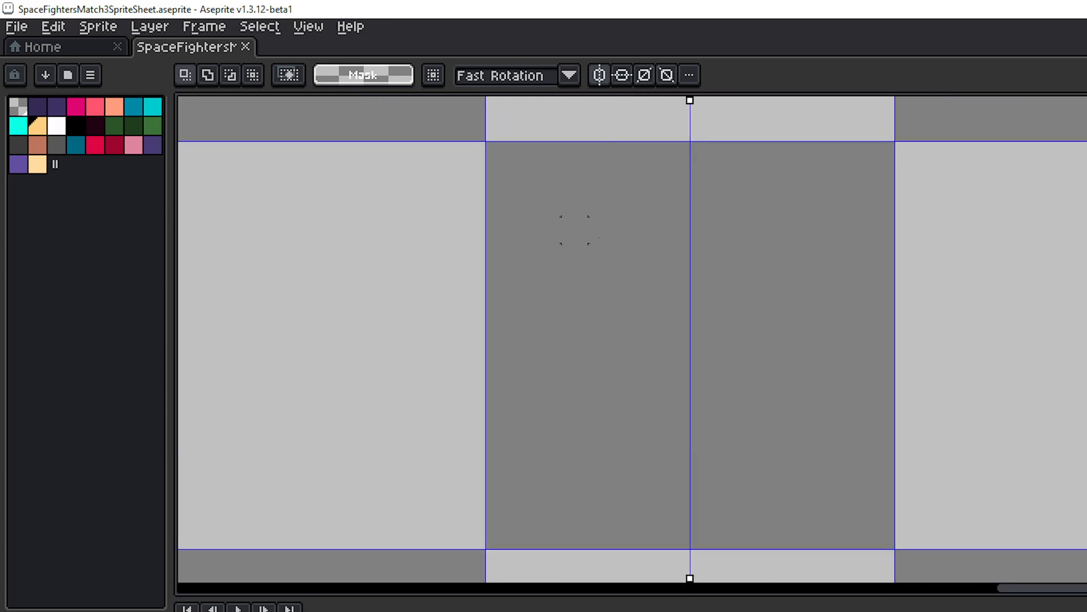
key(b)
click(702, 281)
key(v)
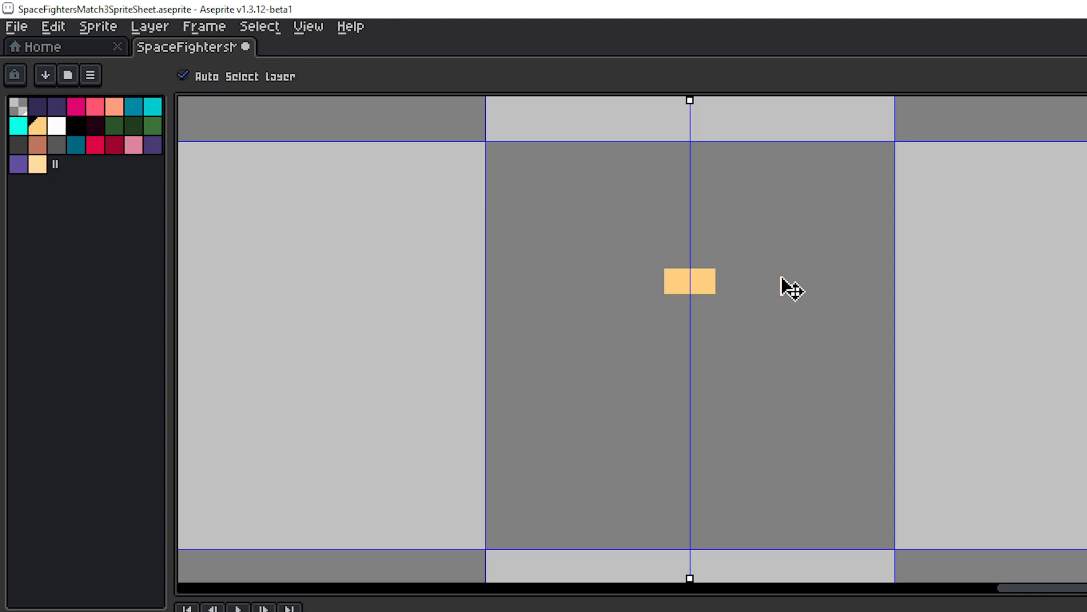
key(b)
key(ctrl+z)
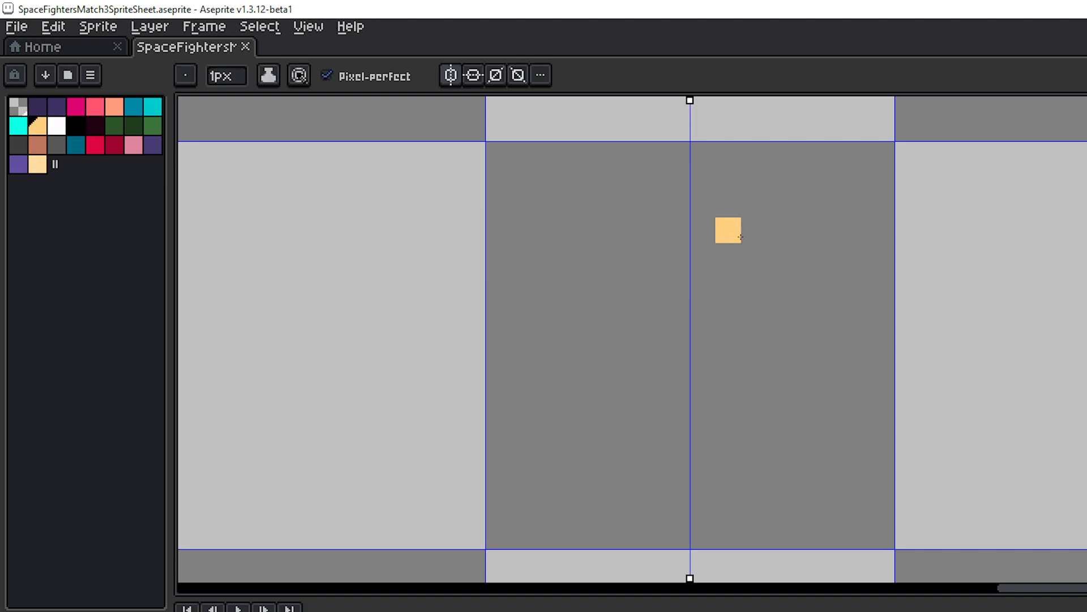
- Draw four mirrored pairs of one-pixel-wide vertical light-orange bars, 3 to 4 pixels tall, spread over the tile
drag(728, 231, 736, 283)
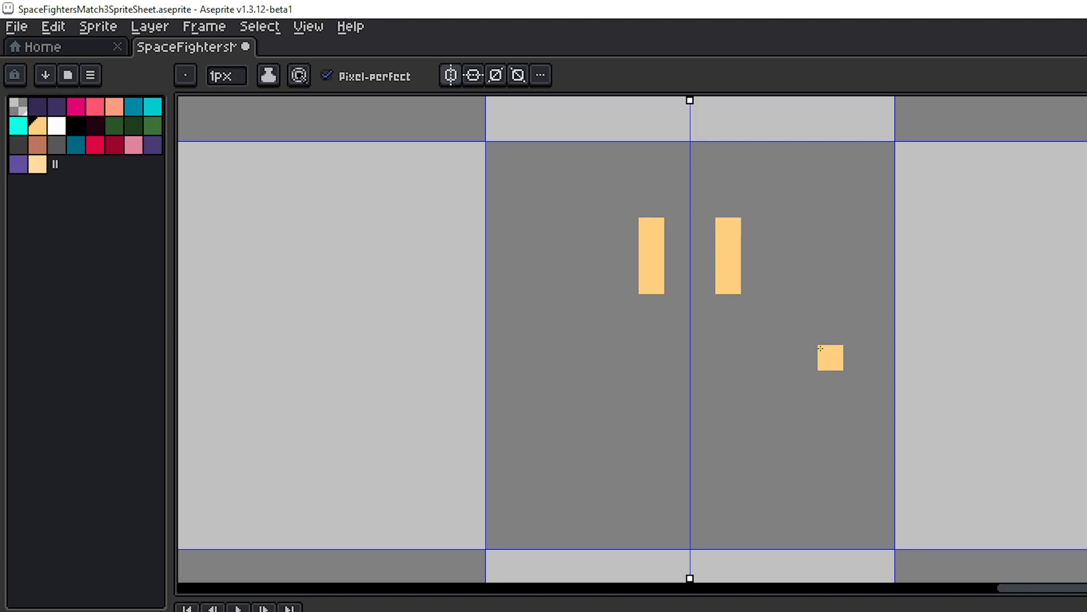
mouse_move(824, 358)
mouse_down()
mouse_move(823, 433)
mouse_move(800, 260)
mouse_up()
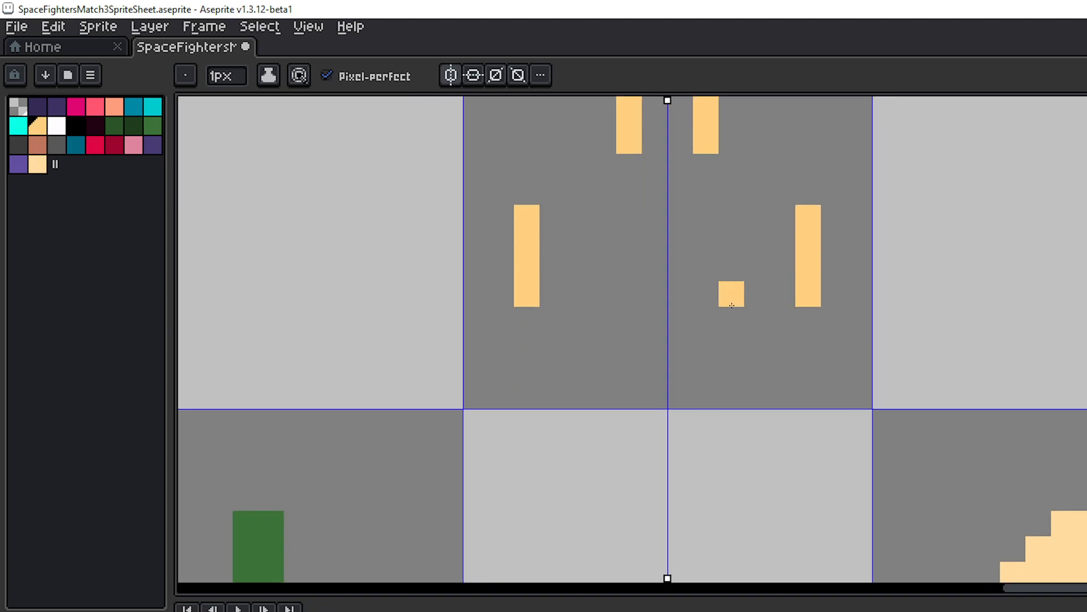
drag(725, 293, 729, 360)
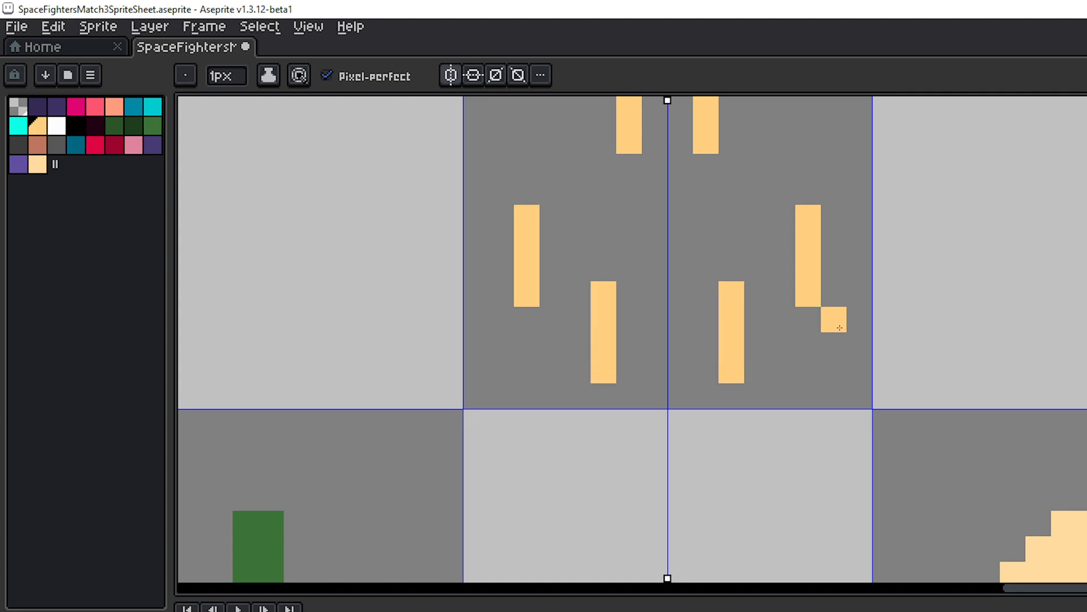
scroll(875, 324, down, 3)
drag(879, 321, 816, 333)
scroll(800, 300, up, 3)
drag(737, 225, 765, 320)
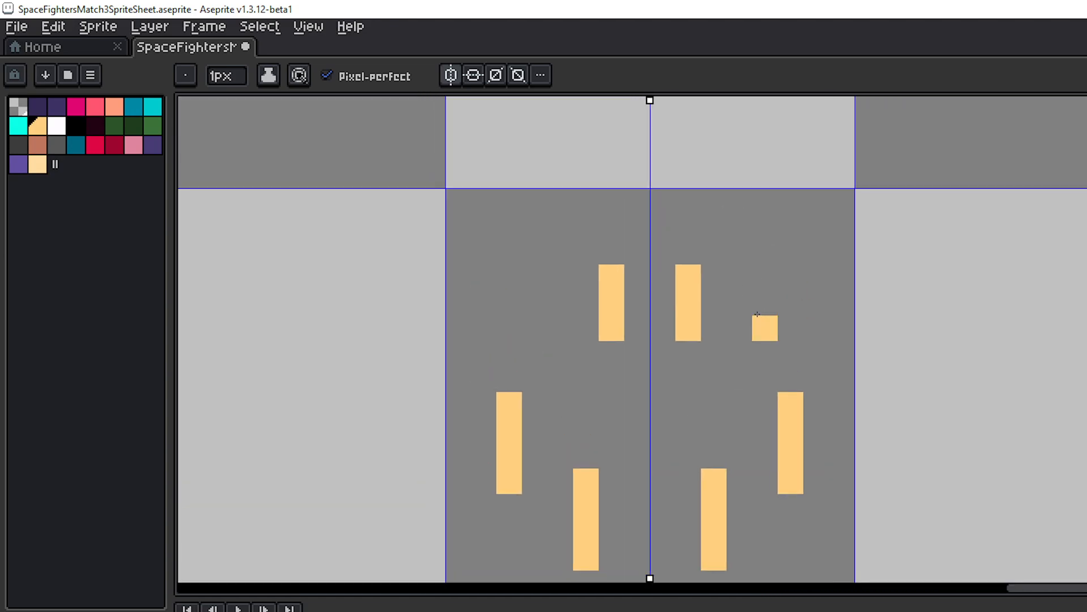
drag(746, 253, 745, 204)
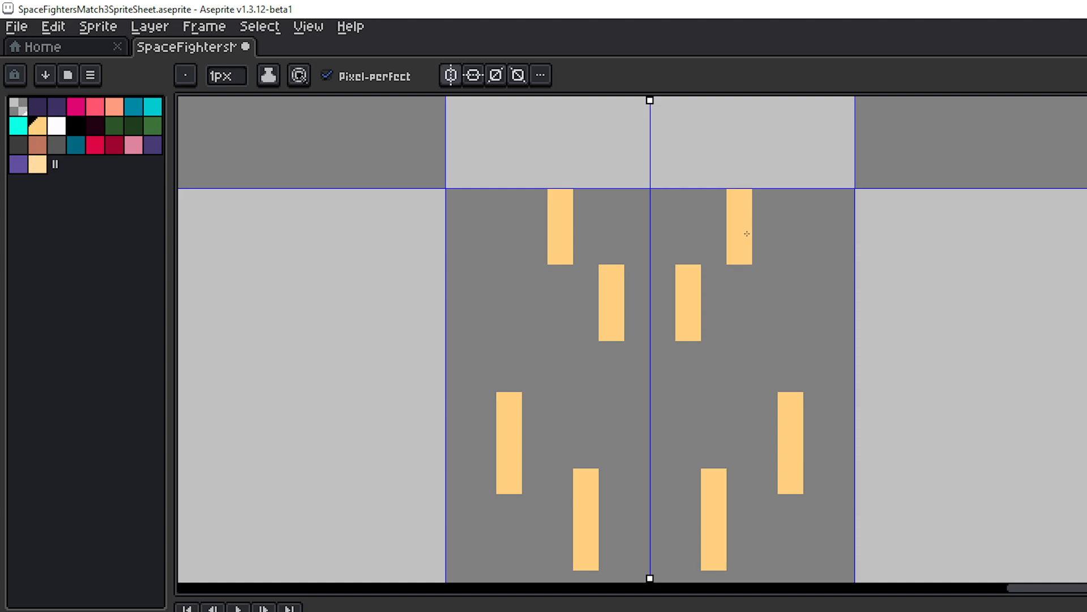
- Erase the ends of the mirrored light-orange bars so that each bar is 2 pixels tall
key(e)
click(740, 201)
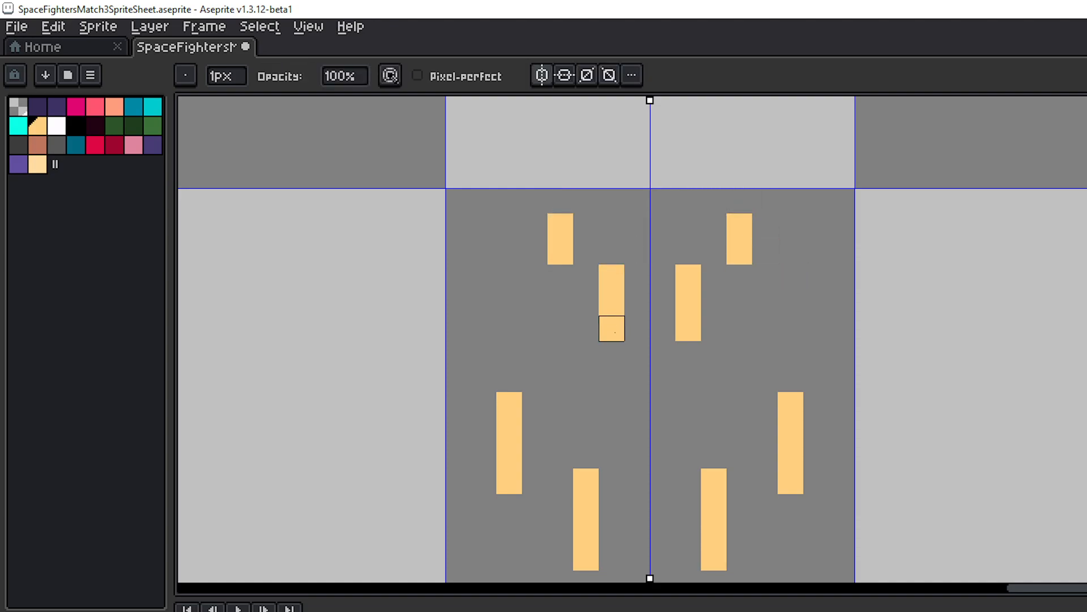
click(611, 328)
drag(638, 379, 688, 313)
click(561, 338)
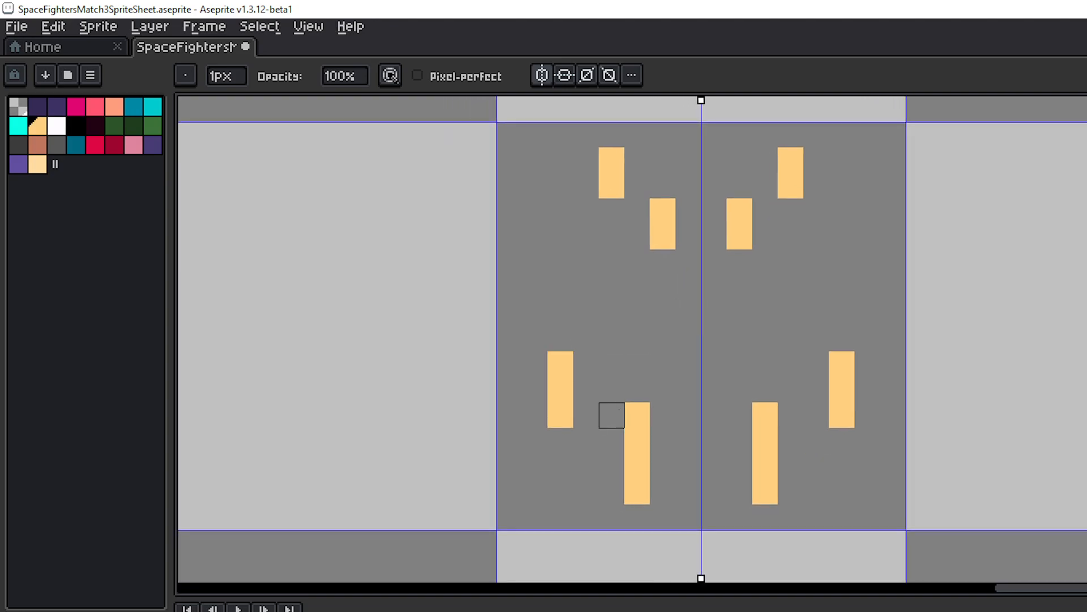
click(637, 492)
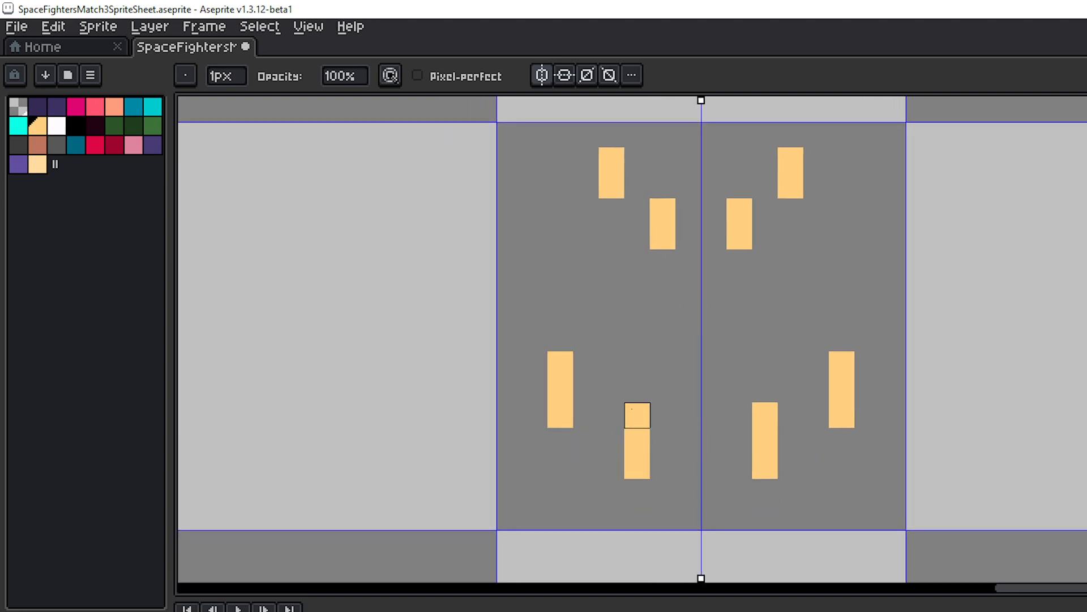
drag(637, 415, 560, 413)
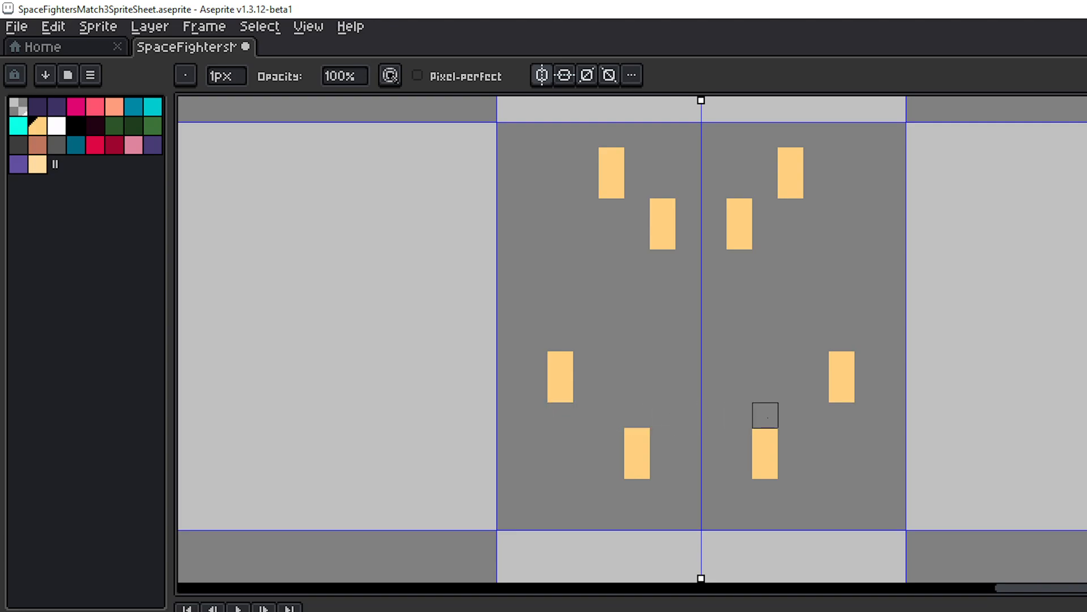
- Add three more mirrored pairs of 2-pixel-tall light-orange bars in the tile's middle, upper outer and lower outer areas
drag(761, 328, 739, 304)
key(b)
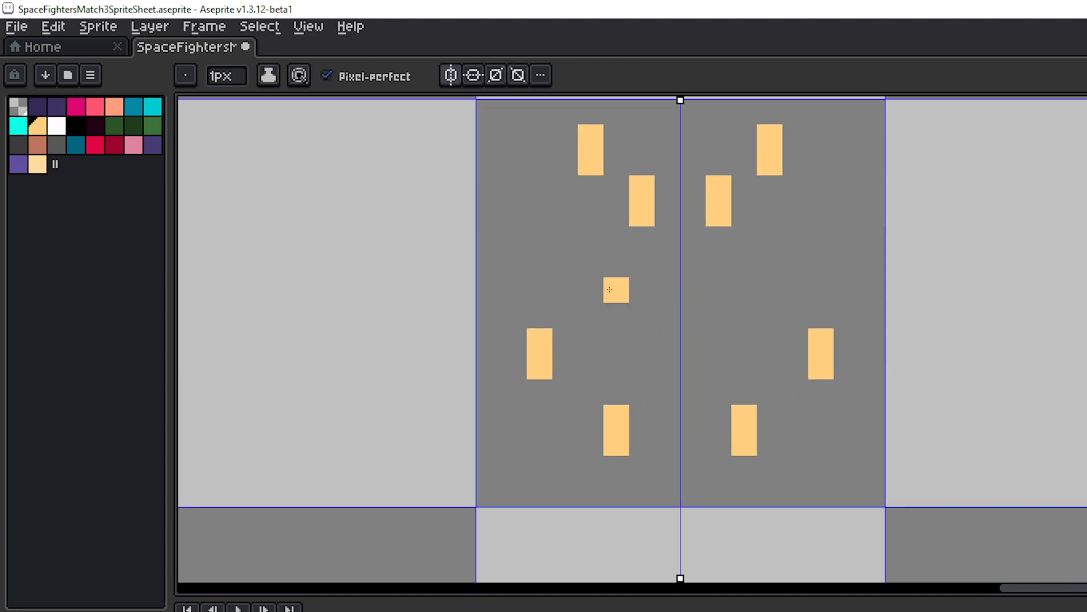
drag(598, 287, 597, 304)
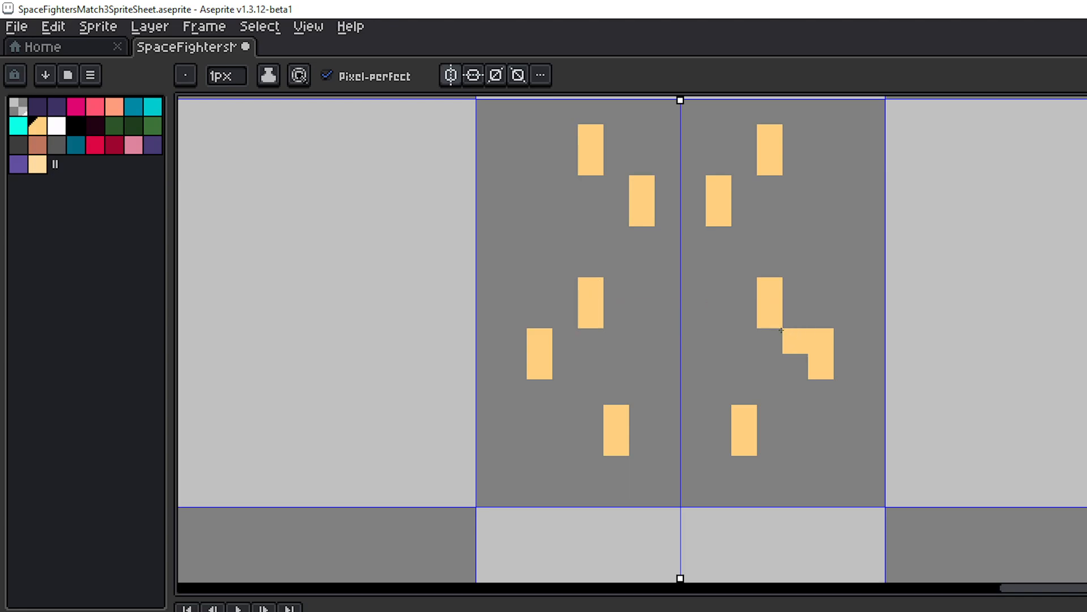
drag(784, 339, 714, 353)
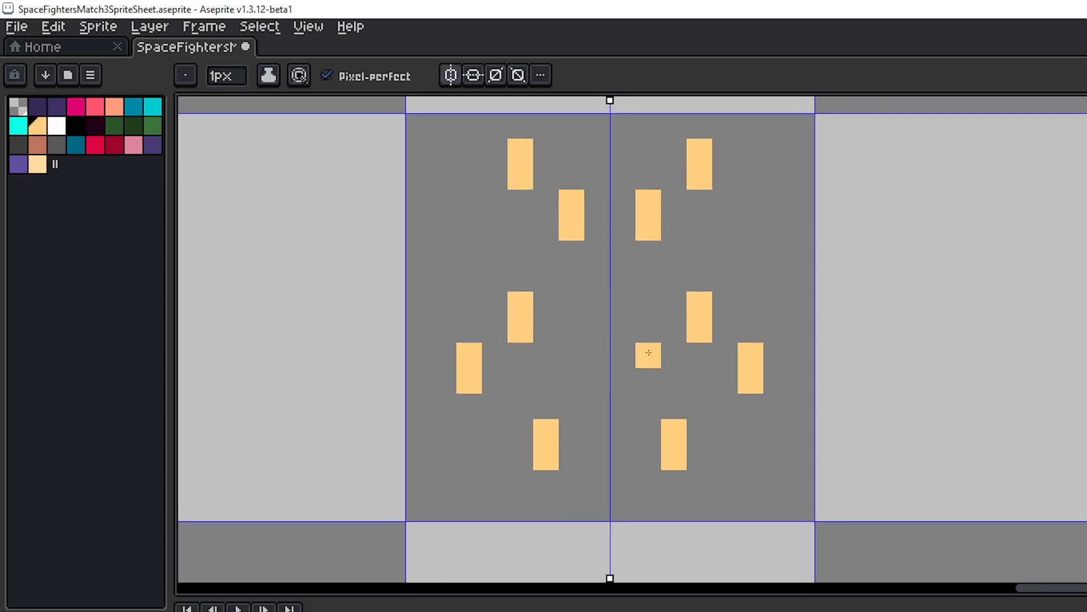
mouse_move(764, 258)
mouse_down()
mouse_move(752, 312)
mouse_move(764, 255)
mouse_up()
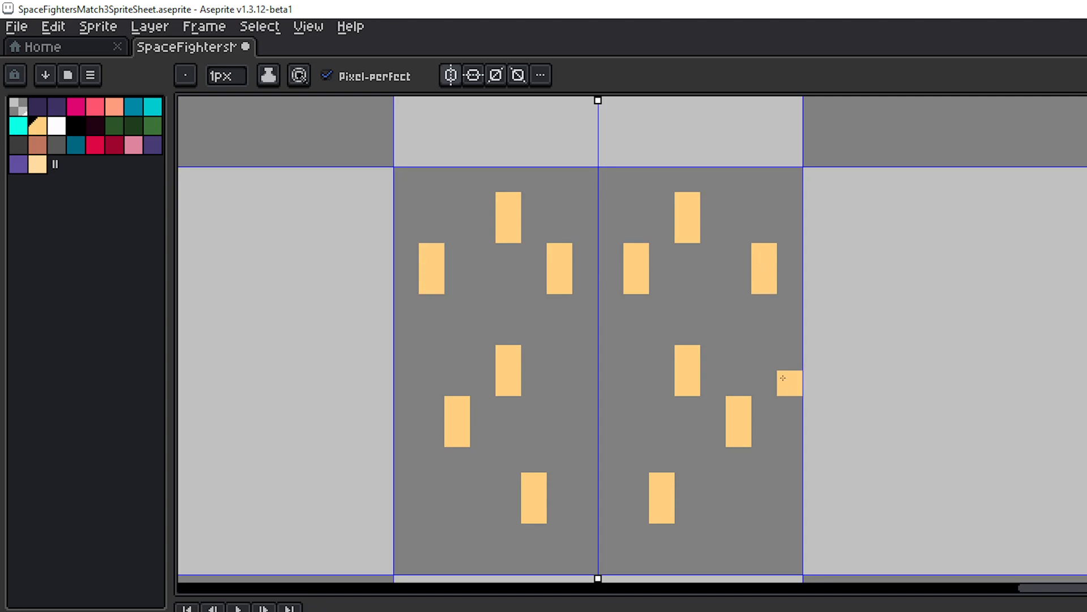
drag(786, 433, 776, 311)
drag(753, 387, 771, 403)
scroll(906, 363, down, 3)
scroll(804, 309, up, 3)
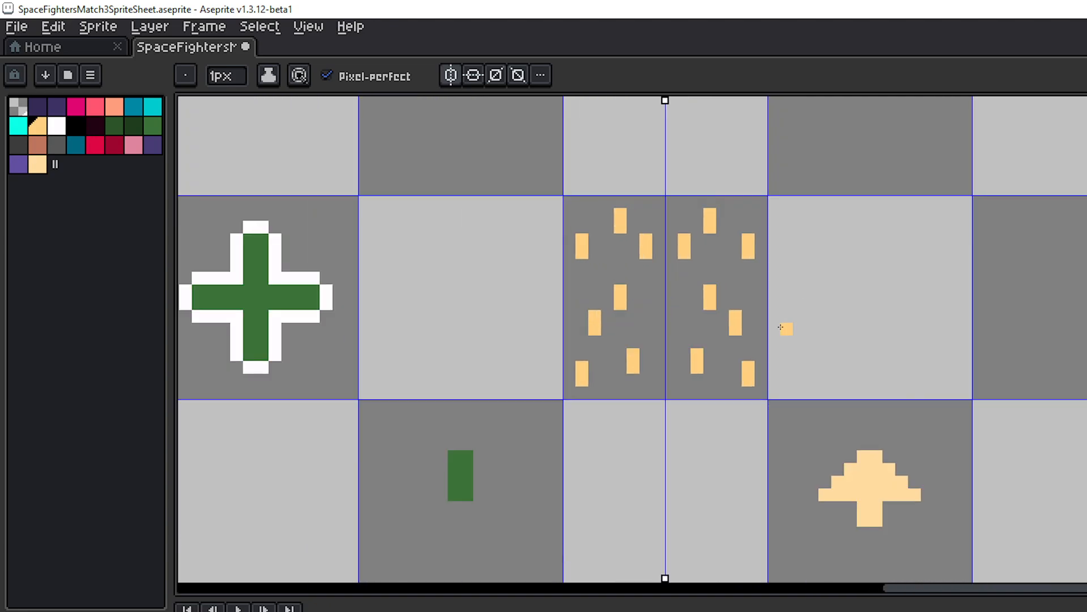
mouse_move(754, 310)
mouse_down()
mouse_move(809, 340)
mouse_move(794, 330)
mouse_move(830, 325)
mouse_move(848, 374)
mouse_move(797, 328)
mouse_up()
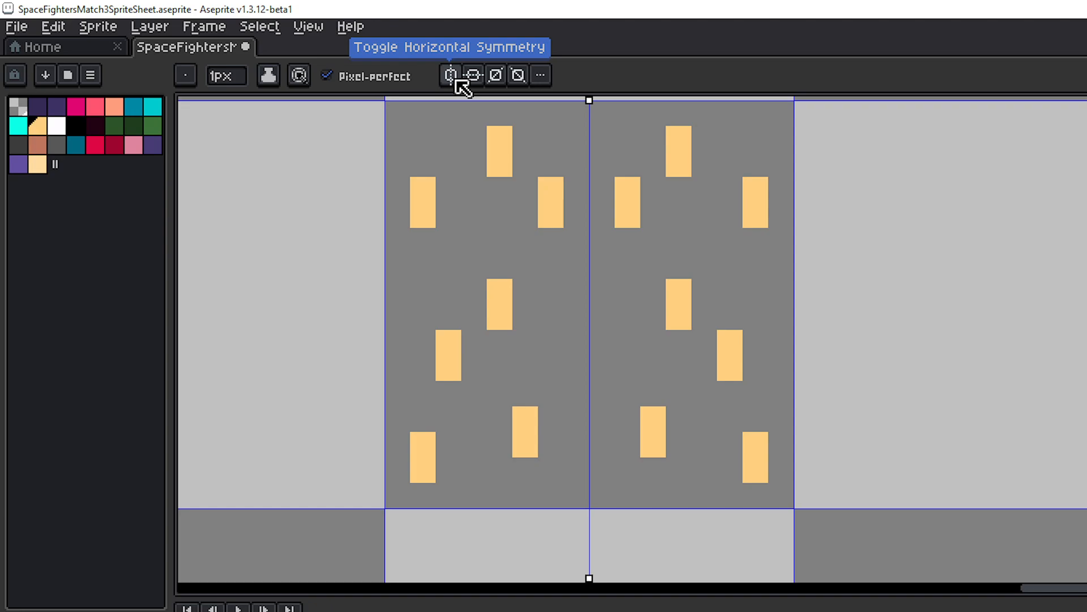
scroll(762, 96, down, 3)
scroll(762, 97, up, 2)
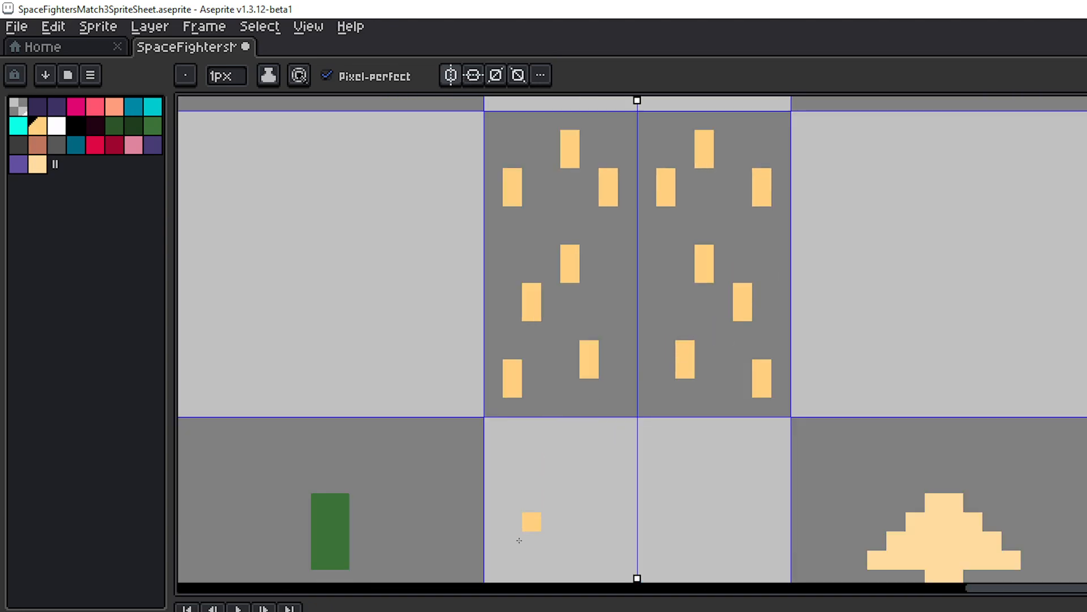
- Paste the copied 16 by 16 pixel pattern of light-orange bars in place at position 128, 32
key(ctrl+z)
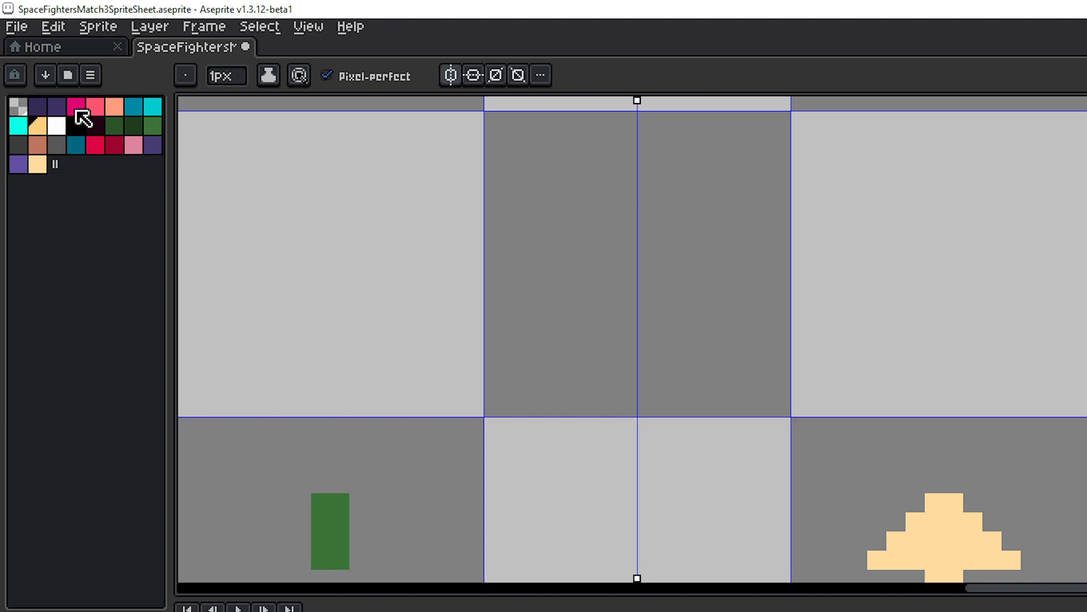
key(ctrl+y)
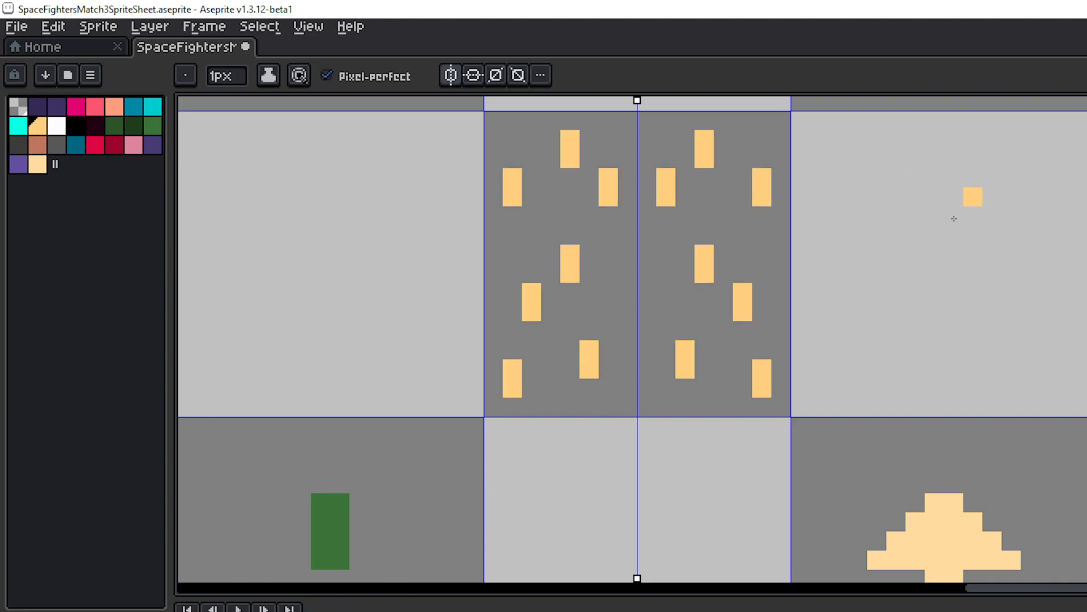
key(m)
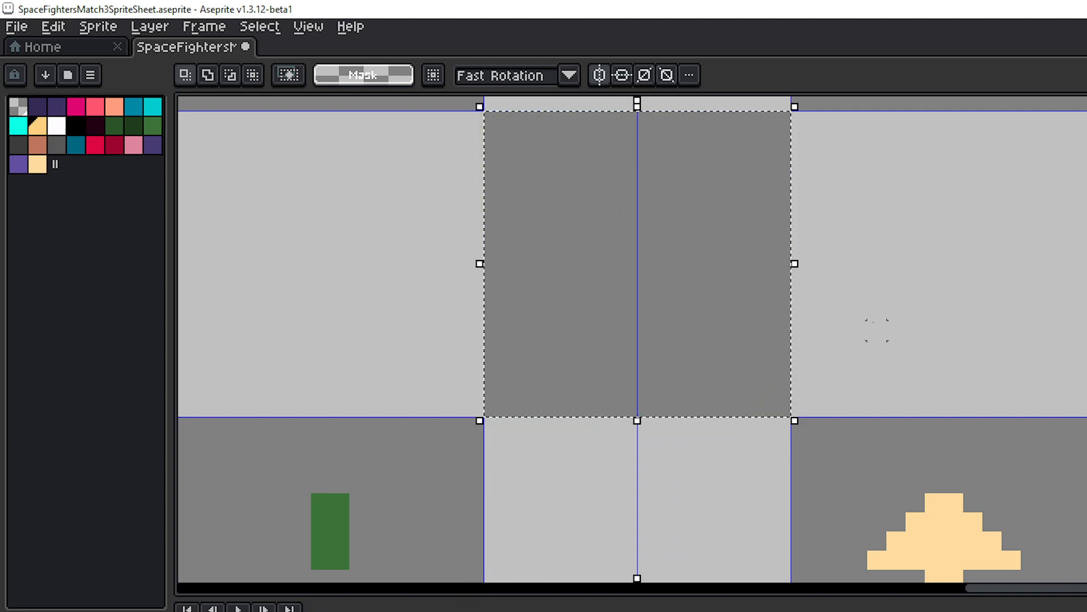
key(ctrl+v)
key(ctrl+z)
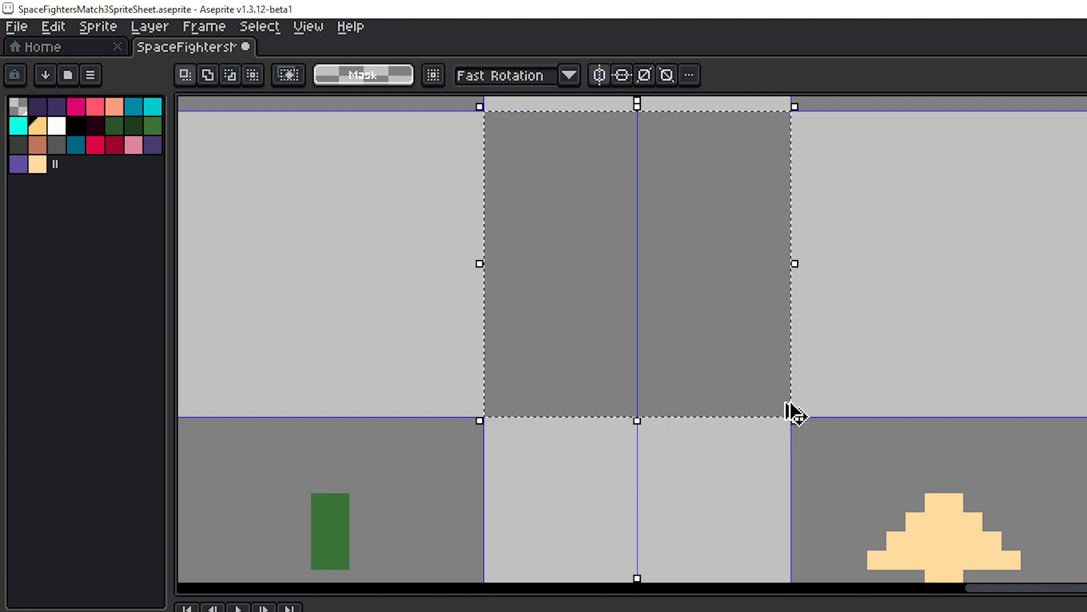
key(ctrl+v)
key(ctrl+z)
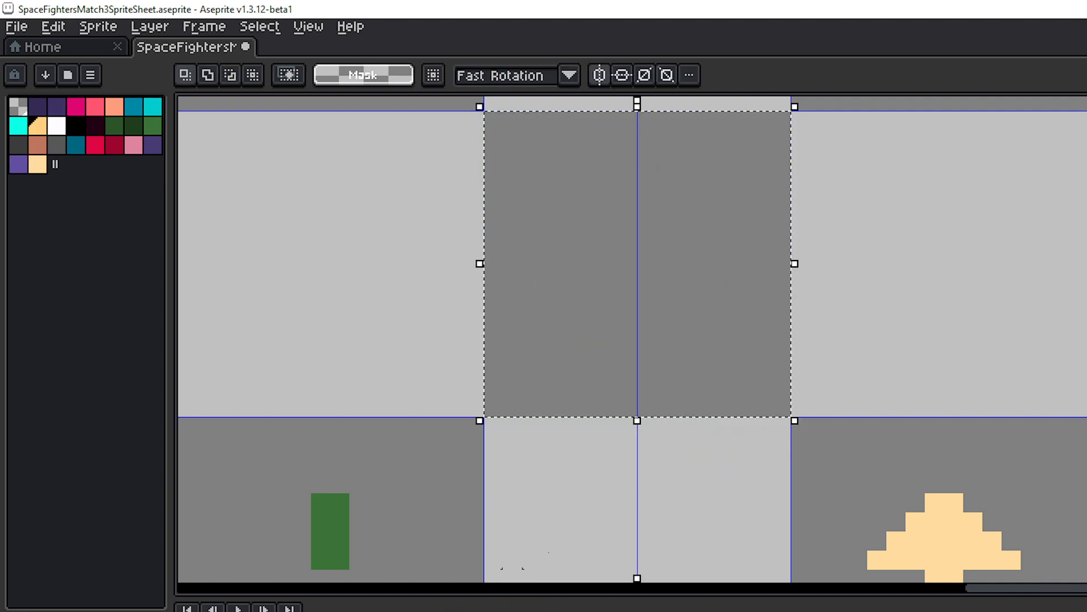
key(ctrl+v)
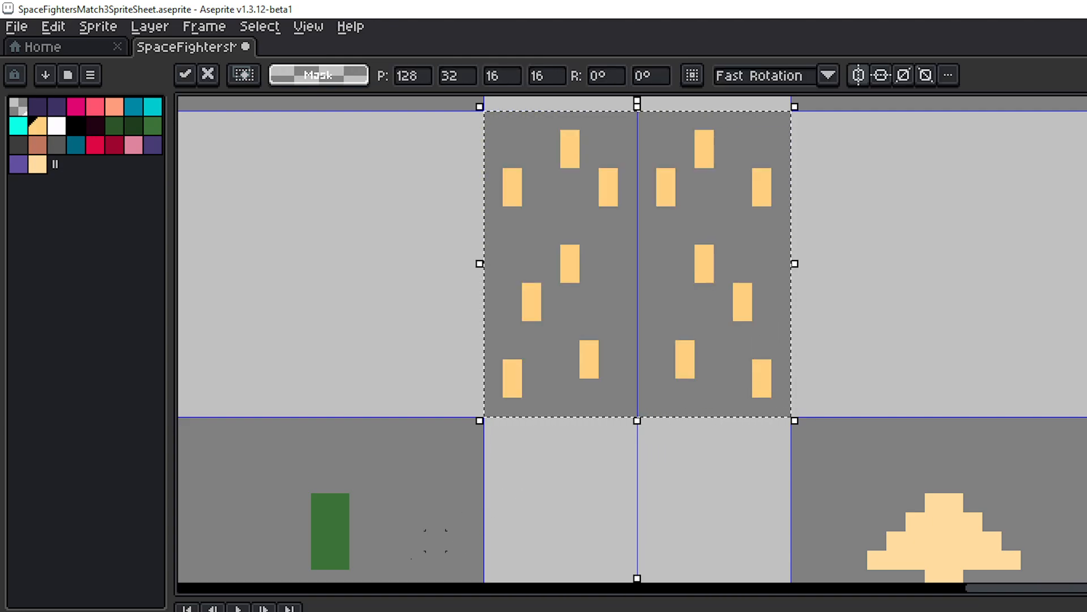
key(Return)
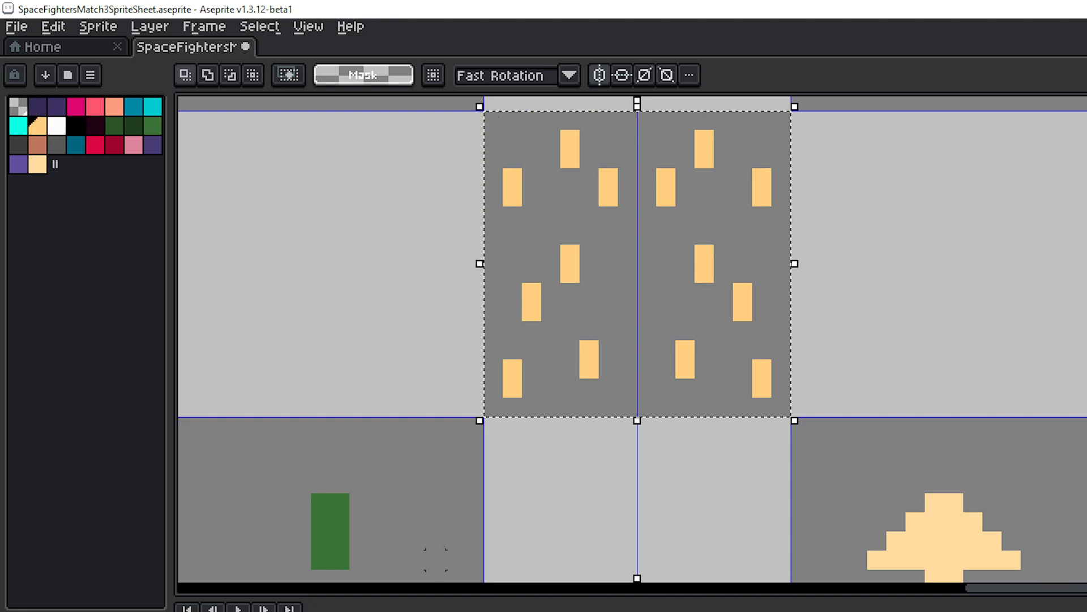
- Try to recolour the middle, inner upper and inner lower light-orange bars in the tile with the brown palette colour
click(37, 145)
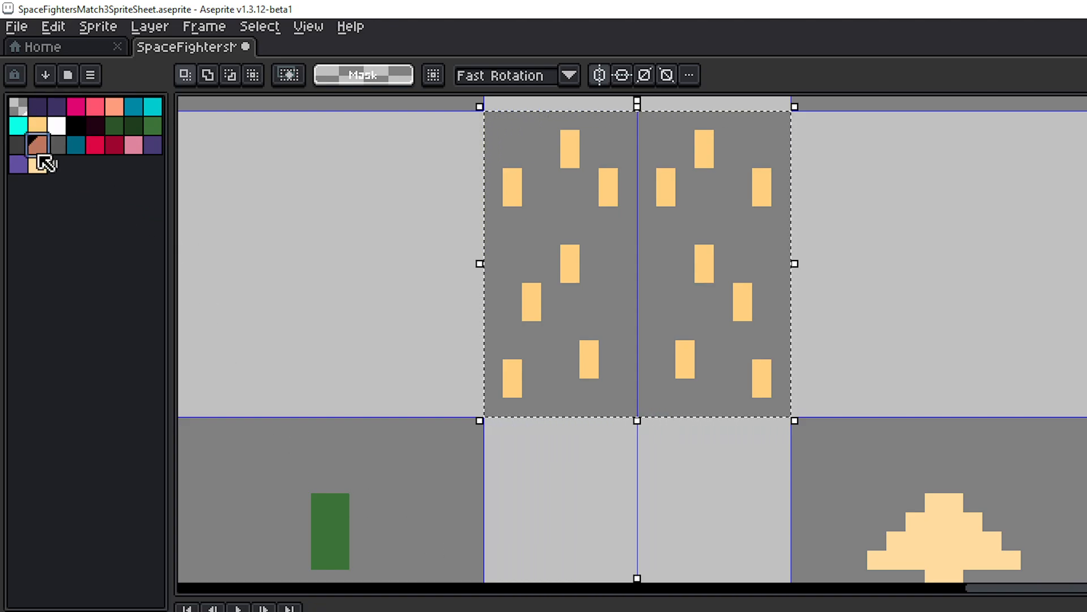
key(b)
click(606, 267)
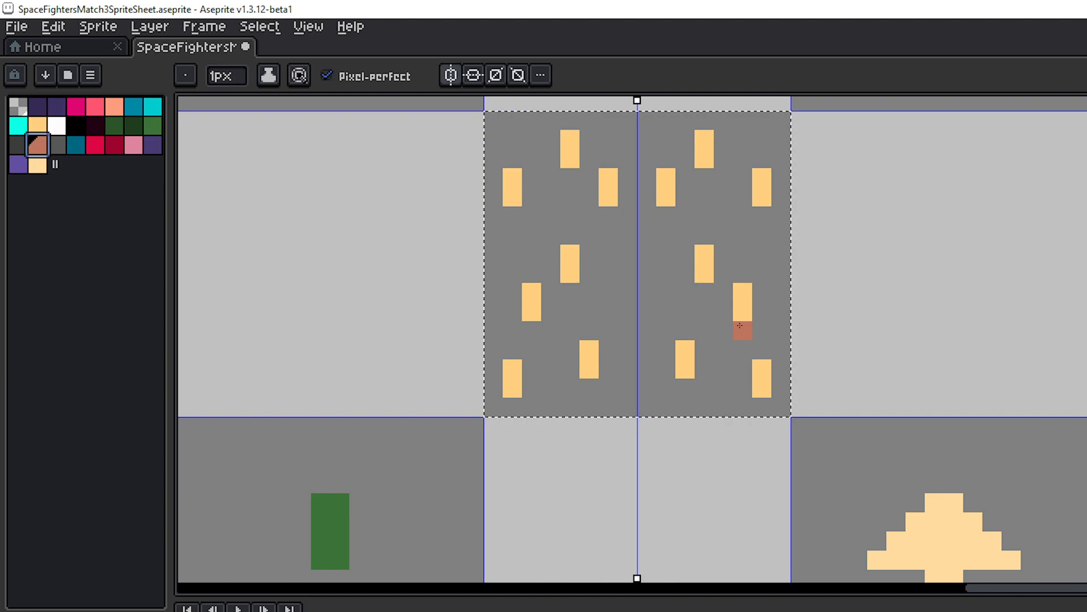
click(711, 271)
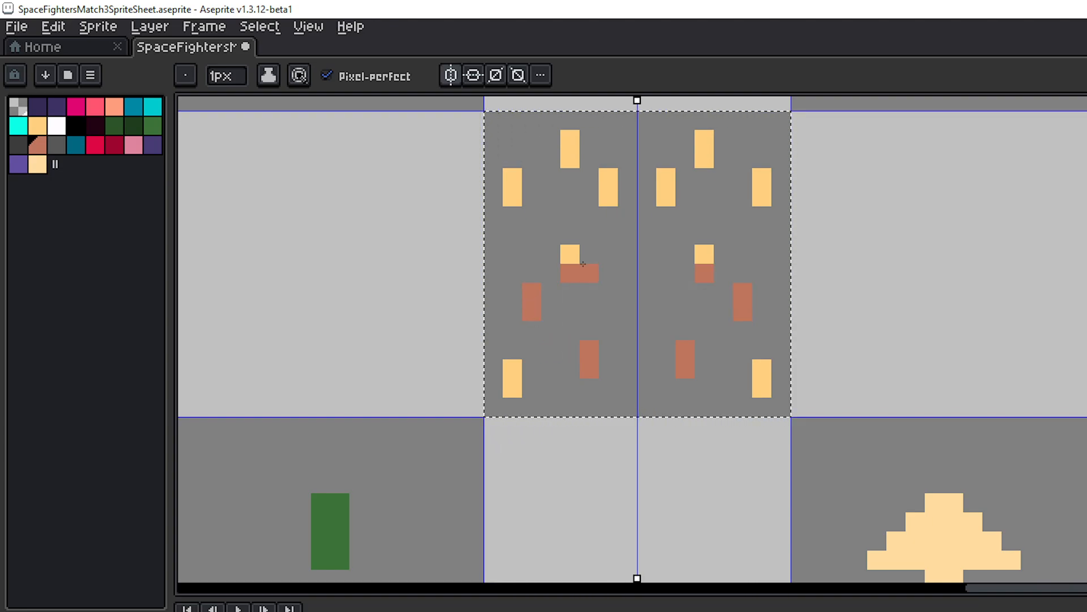
key(ctrl+z)
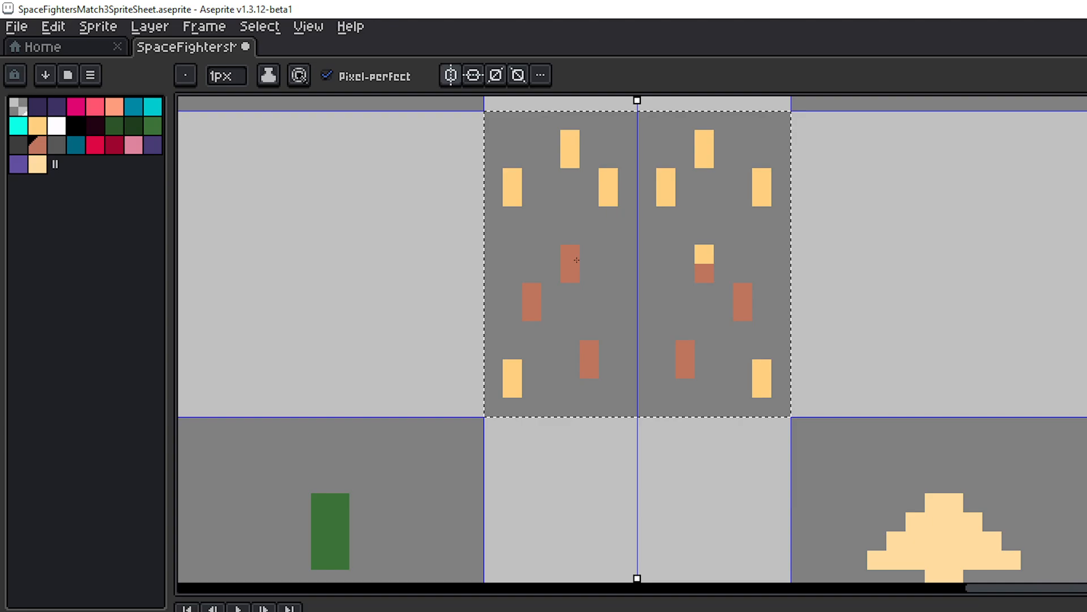
key(v)
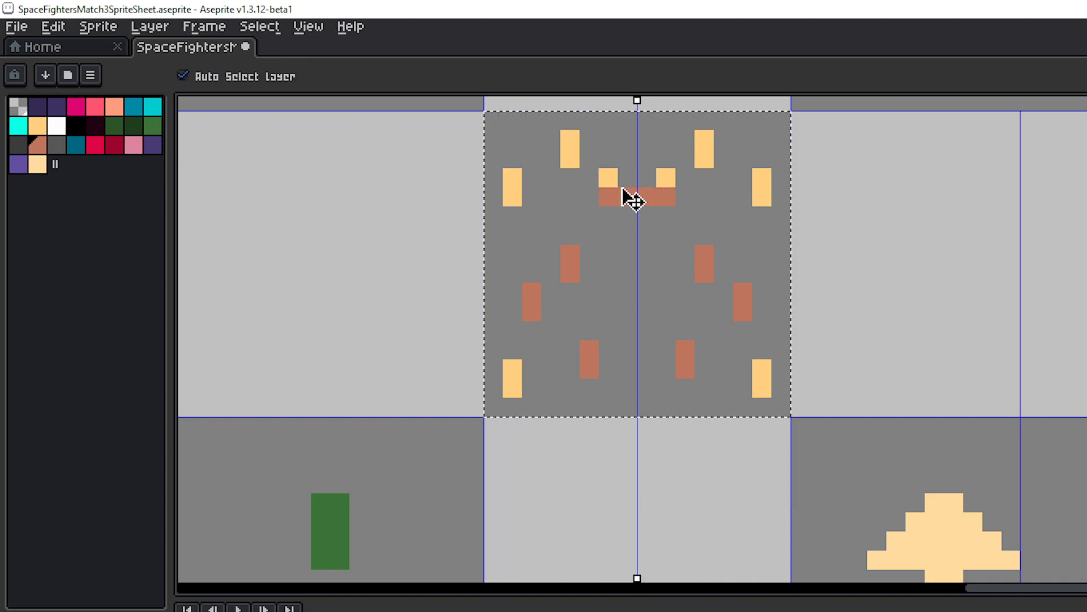
key(ctrl+z)
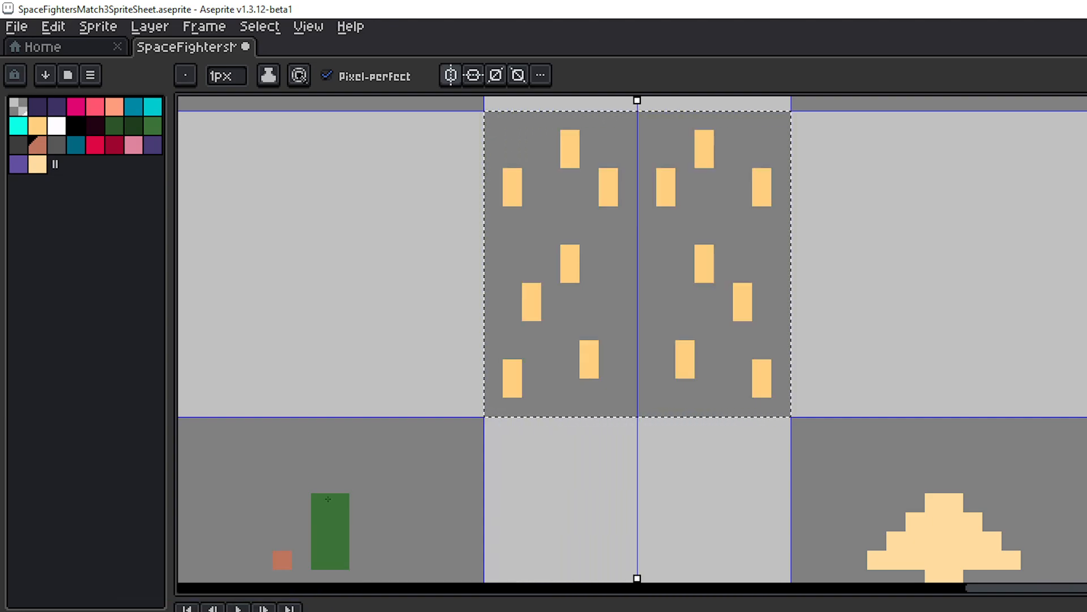
- Turn off the left-right mirror symmetry and clear the selection around the light-orange bar tile
click(456, 75)
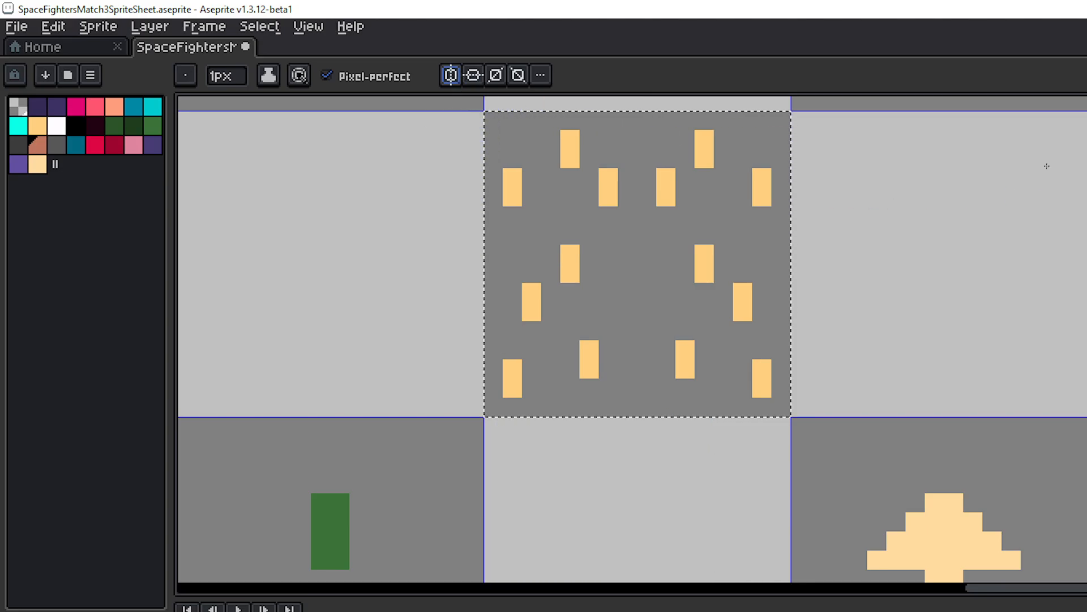
key(m)
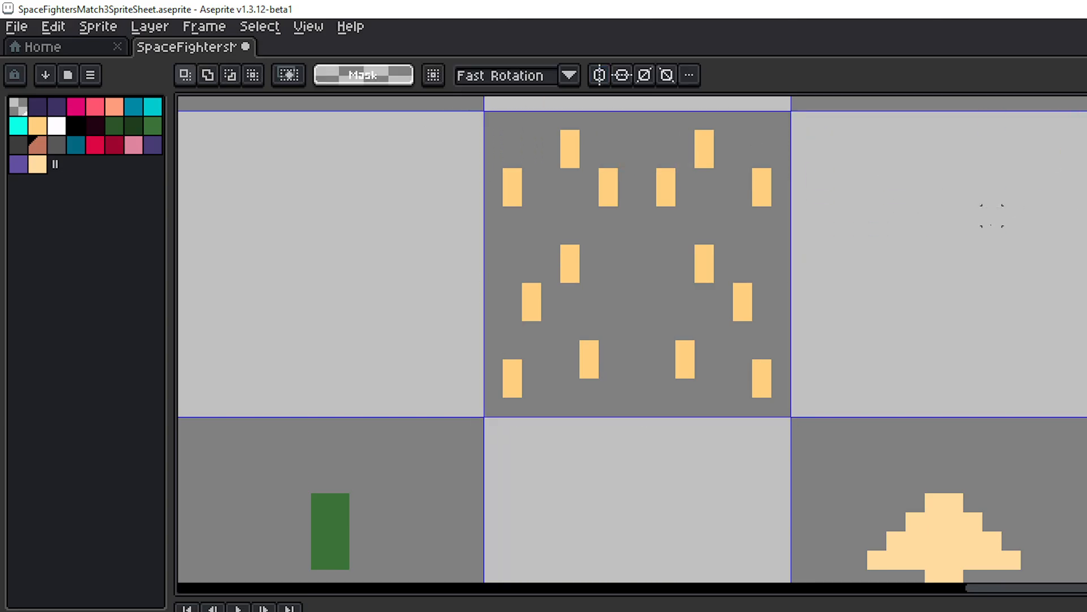
scroll(988, 226, down, 2)
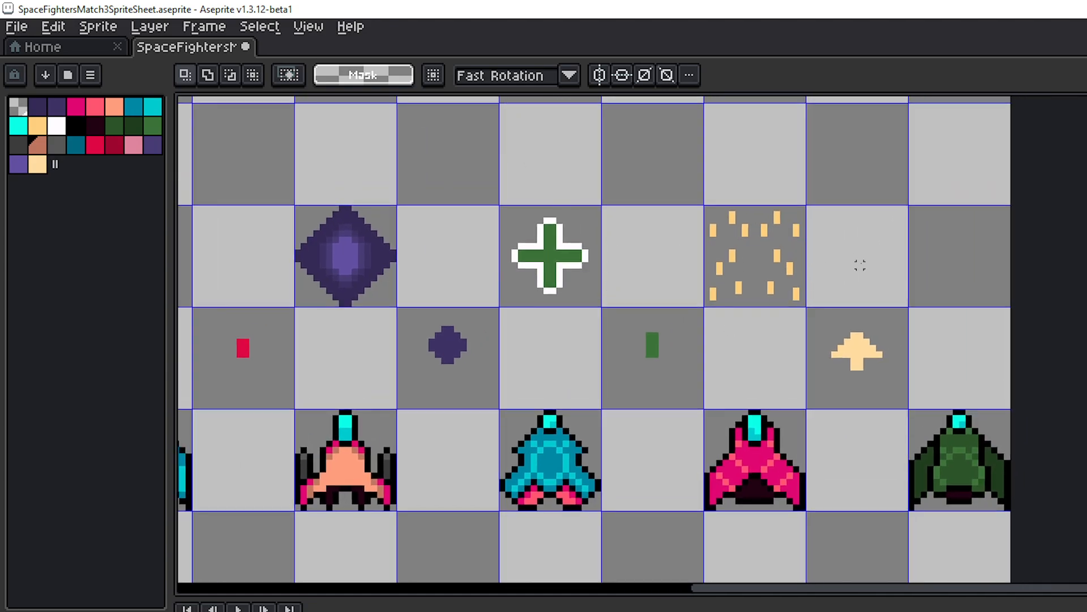
drag(854, 259, 781, 273)
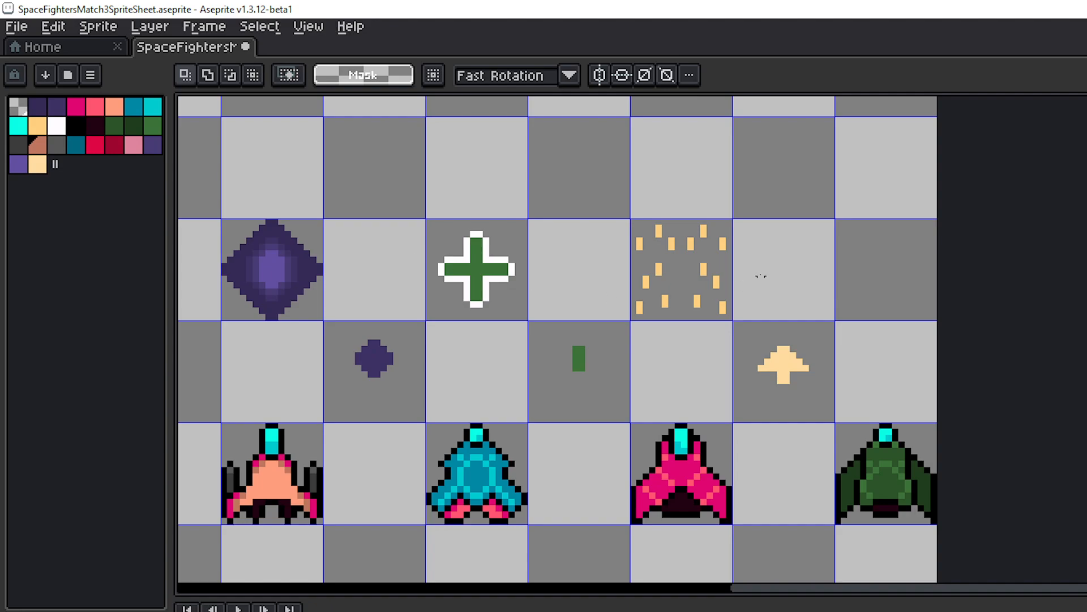
drag(761, 276, 711, 271)
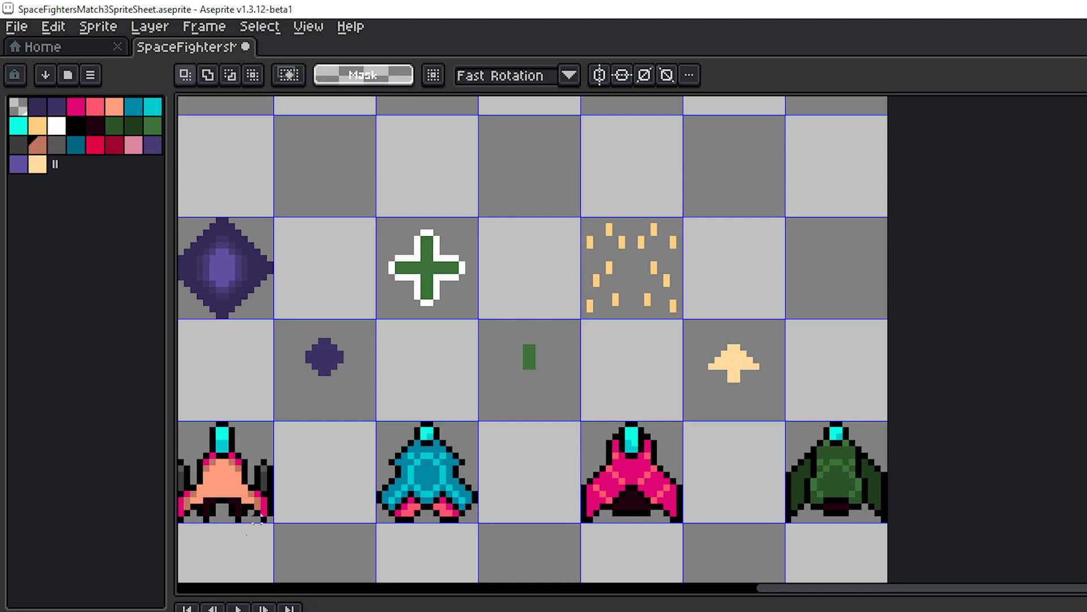
- Play the animation to examine the light-orange bar effect, and look over the other effects and power-ups on the first frame
click(237, 608)
scroll(815, 318, down, 3)
scroll(840, 317, up, 1)
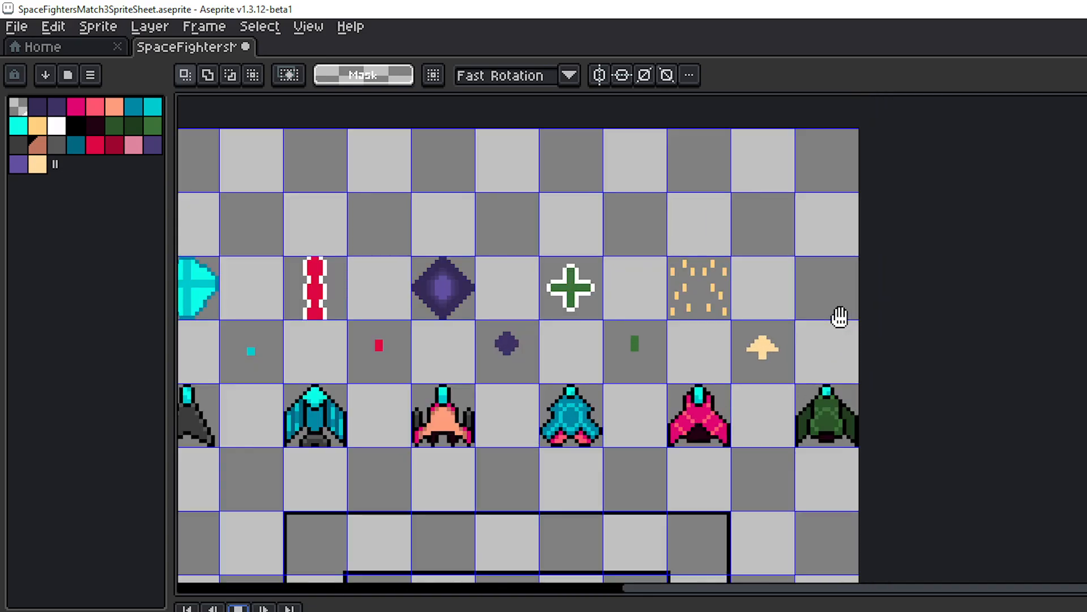
drag(839, 318, 898, 339)
scroll(898, 340, down, 1)
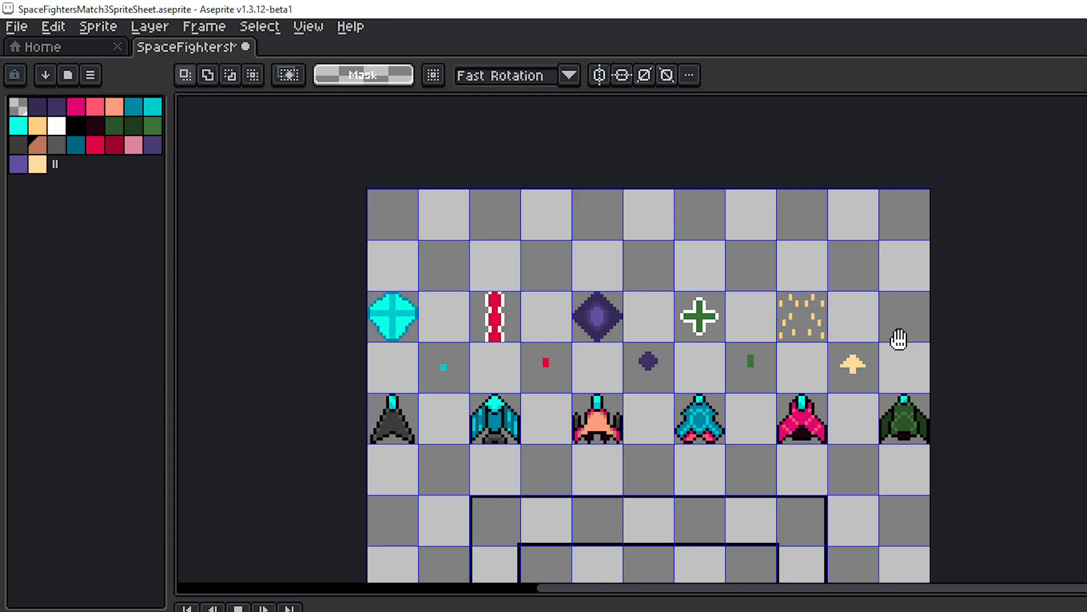
scroll(899, 340, up, 2)
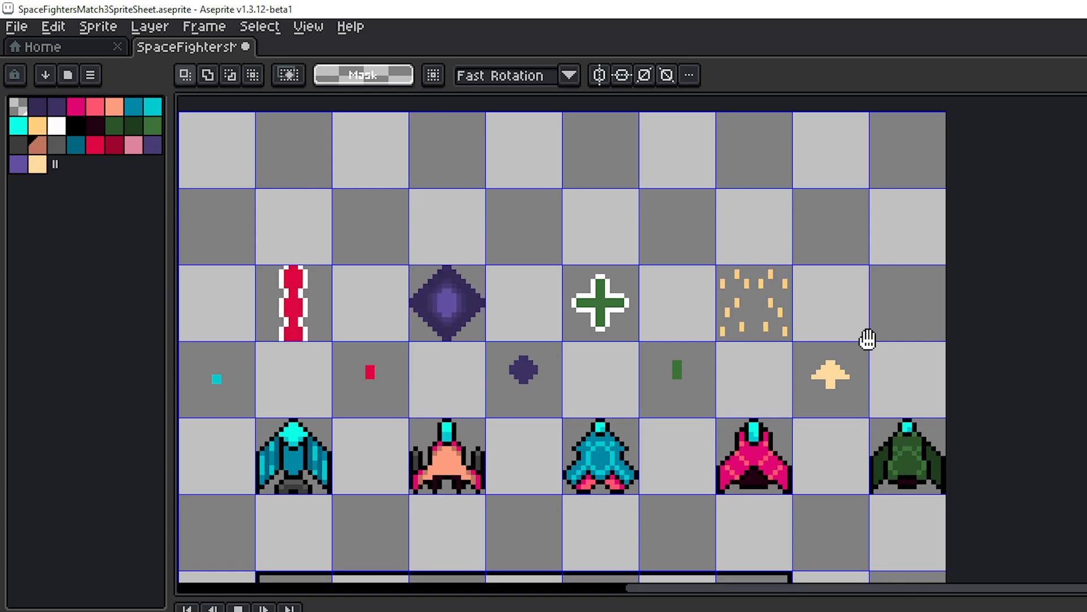
scroll(868, 338, up, 1)
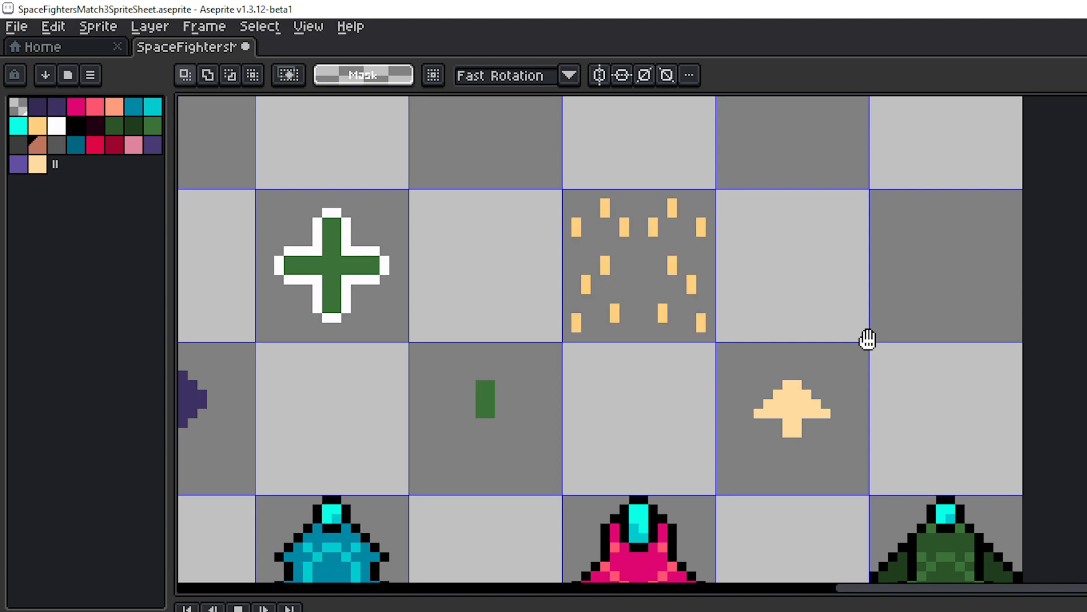
drag(868, 338, 983, 364)
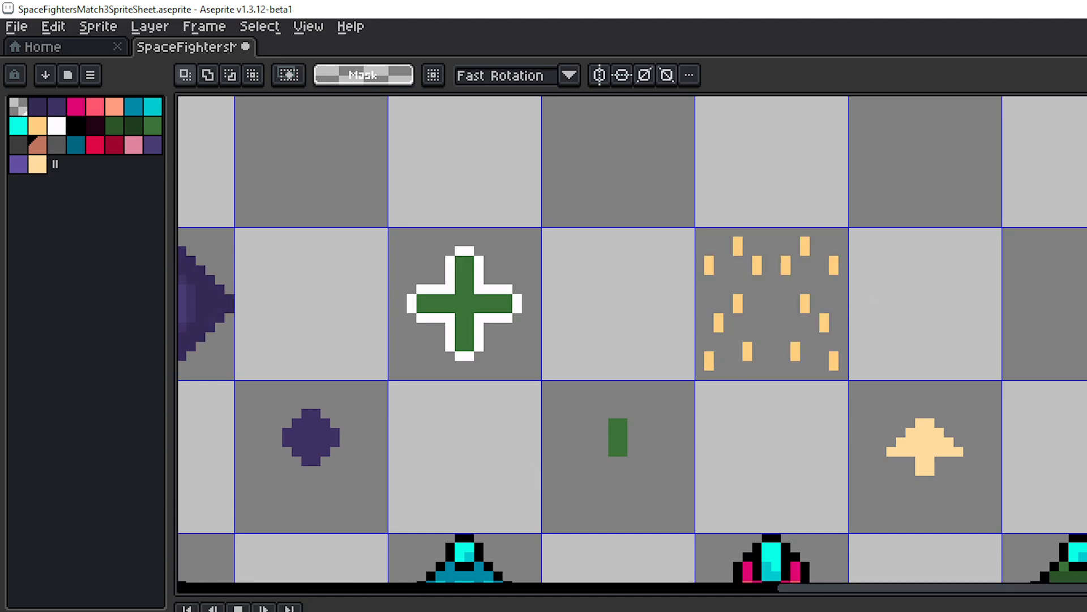
click(238, 608)
click(187, 607)
drag(929, 337, 841, 341)
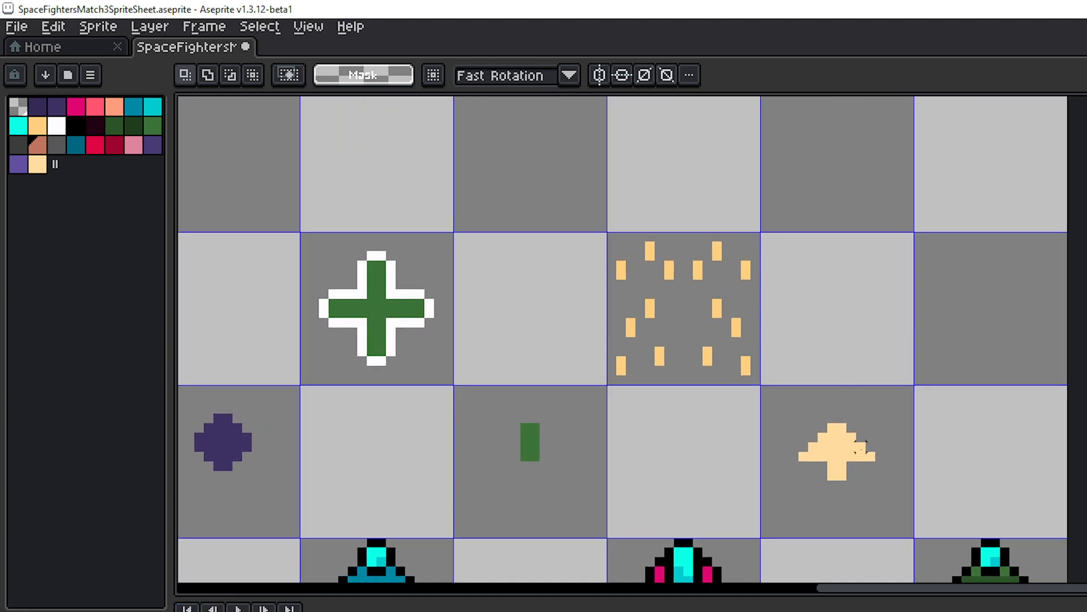
drag(622, 456, 937, 447)
drag(501, 432, 961, 402)
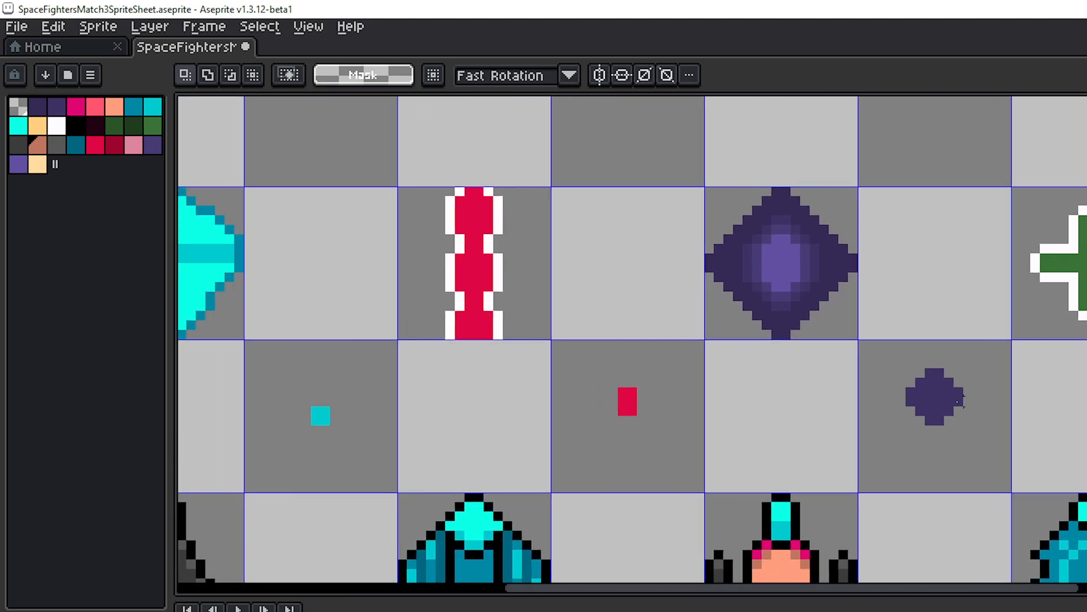
- Examine the row of large effect sprites and the small projectile sprites beneath them across the sheet
drag(545, 401, 661, 369)
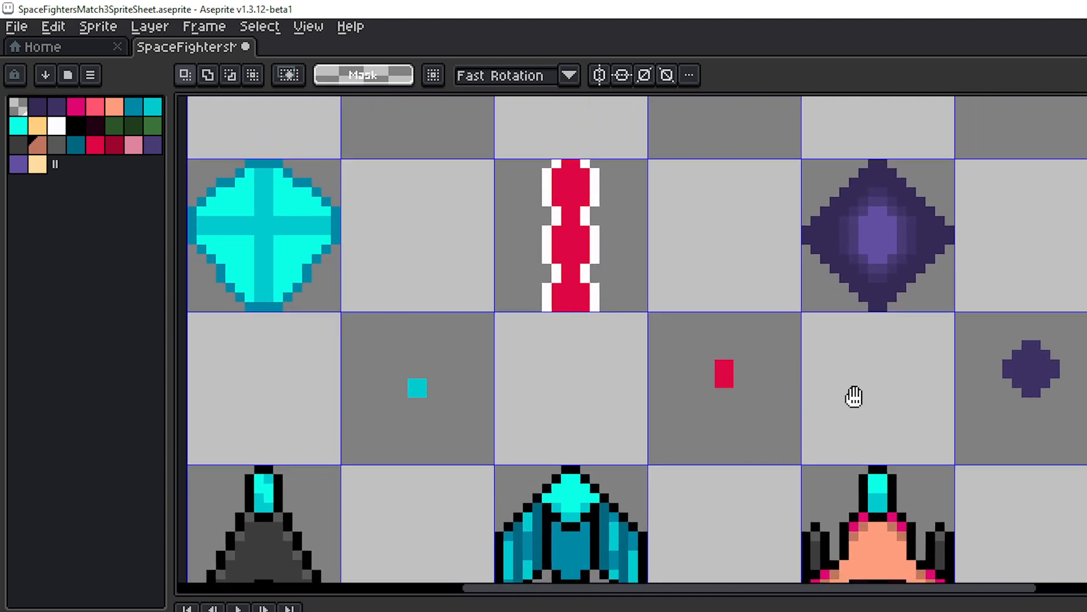
drag(851, 396, 654, 387)
drag(892, 390, 591, 391)
drag(779, 396, 665, 401)
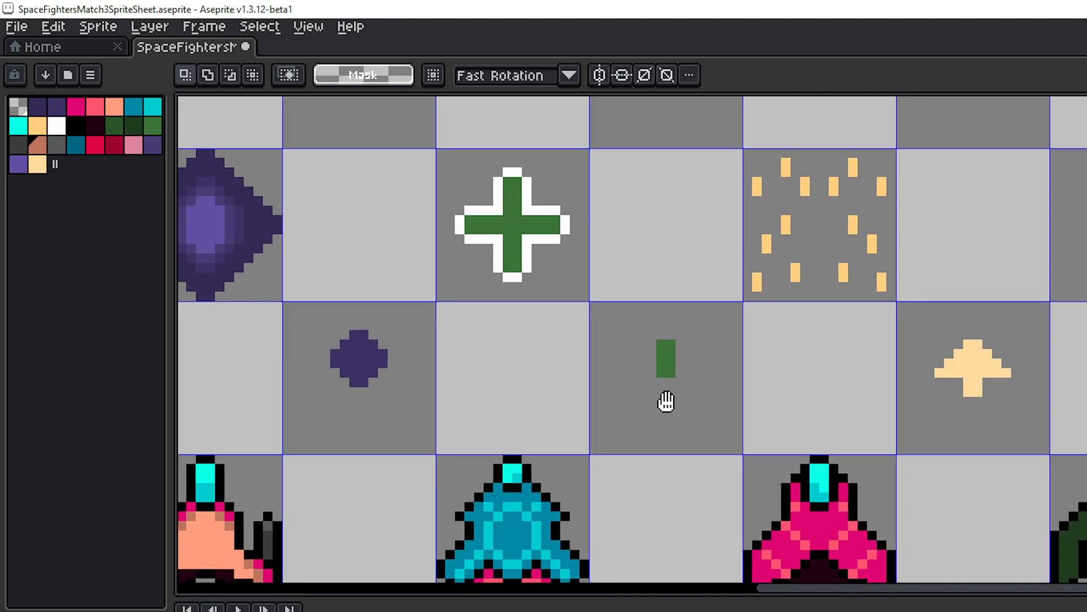
drag(824, 401, 699, 419)
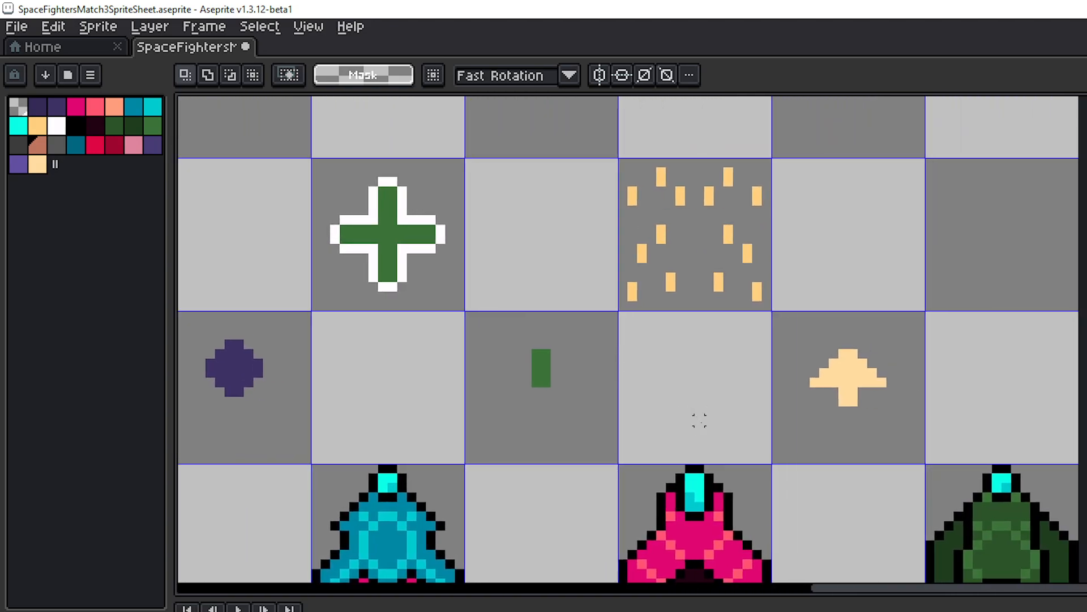
drag(604, 412, 748, 394)
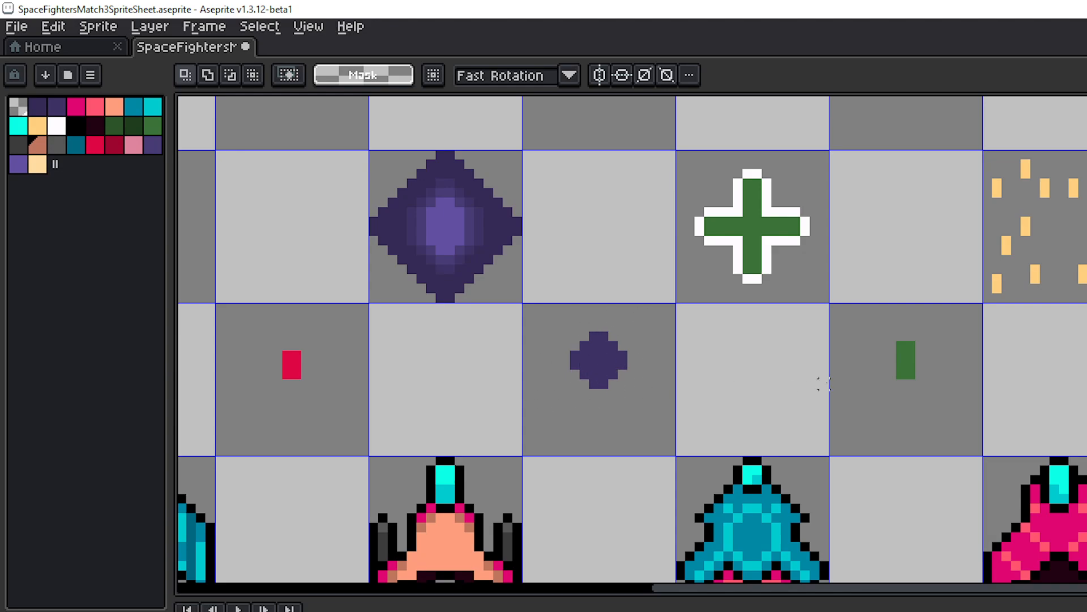
drag(823, 383, 427, 372)
drag(628, 371, 598, 398)
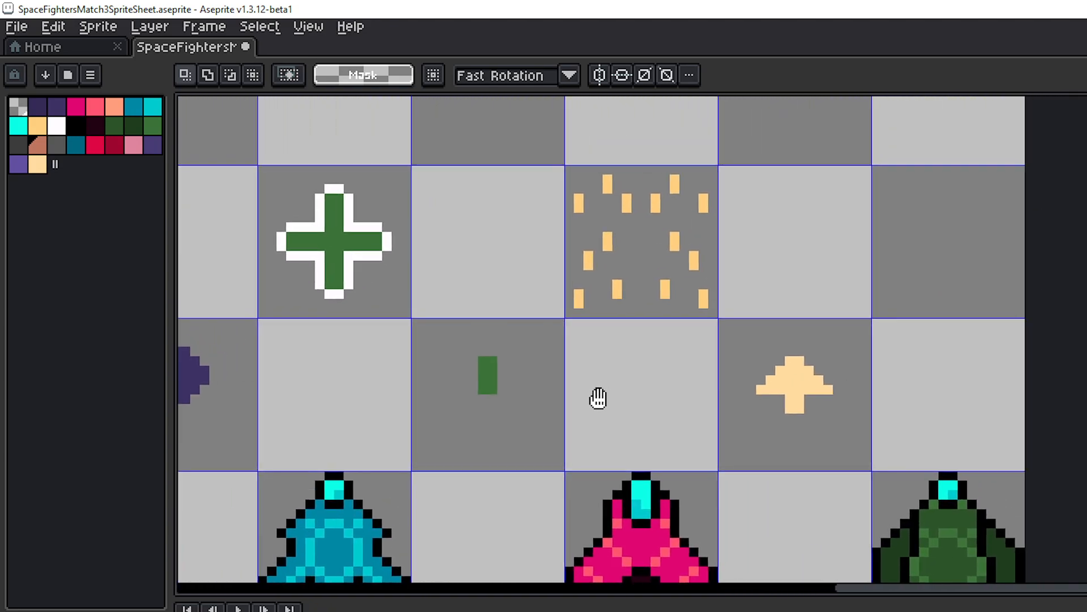
drag(575, 323, 696, 340)
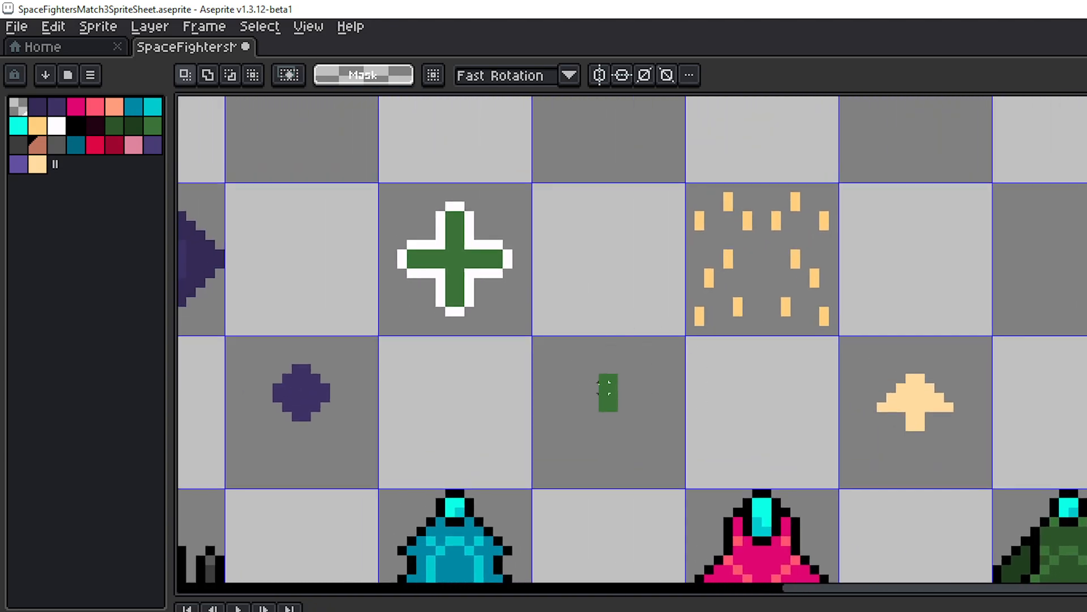
drag(654, 414, 627, 437)
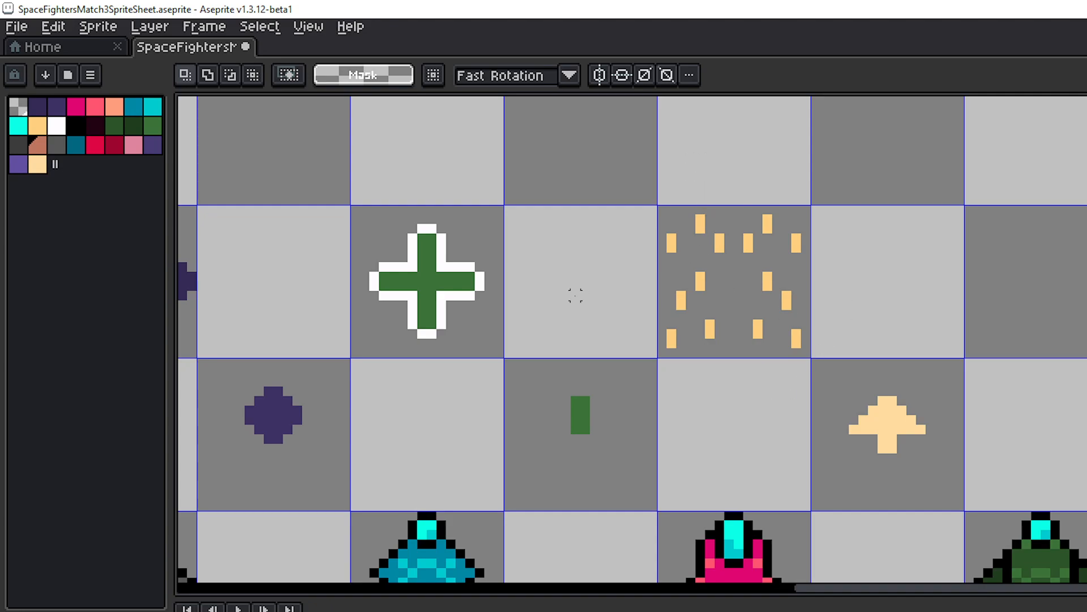
- Clear the scattered-dots sprite from its 16 by 16 tile beside the green cross
drag(799, 276, 736, 272)
double_click(687, 272)
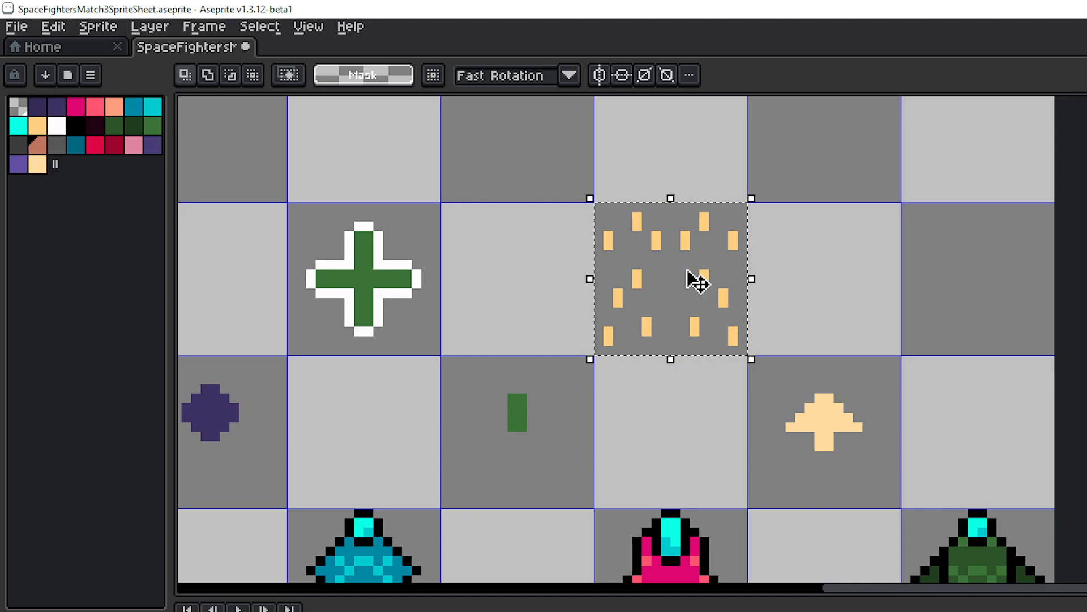
scroll(687, 272, up, 1)
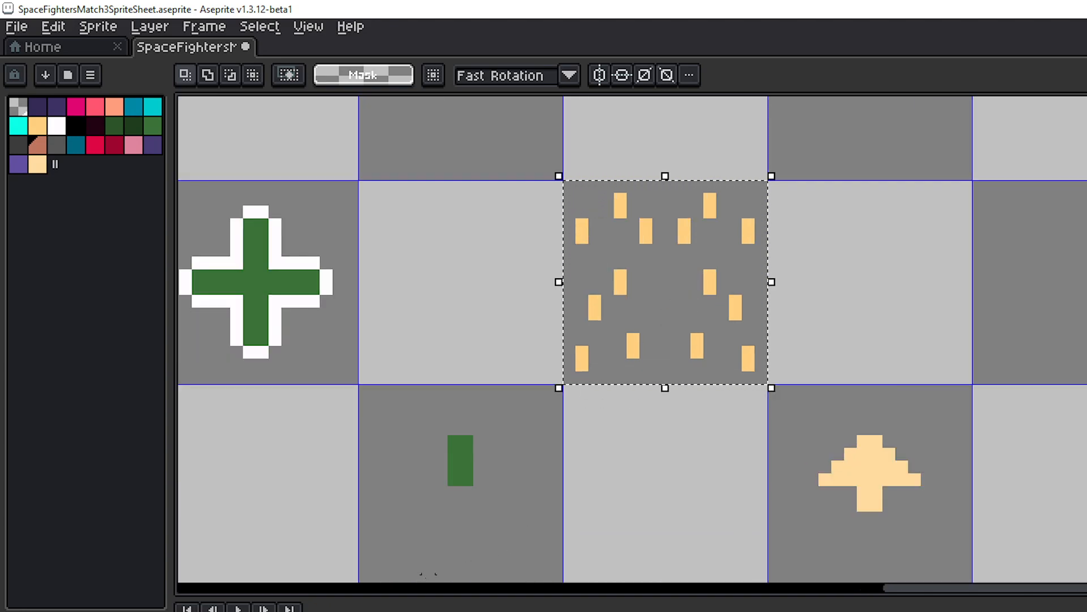
key(shift+r)
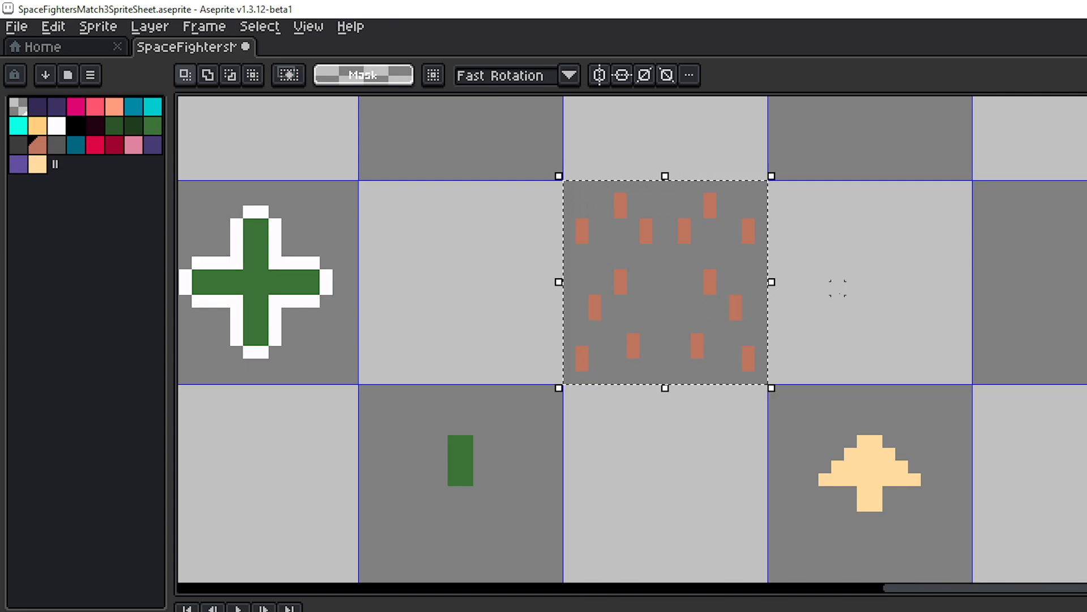
key(Delete)
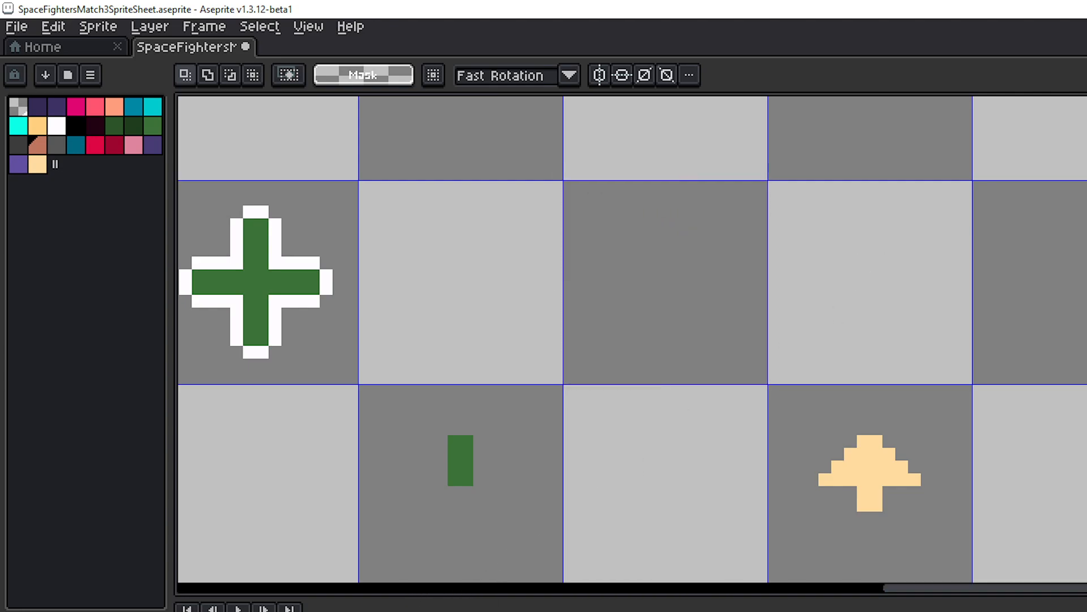
key(Delete)
- Remove the orange dots from the same tile in the following animation frames
key(Right)
double_click(672, 333)
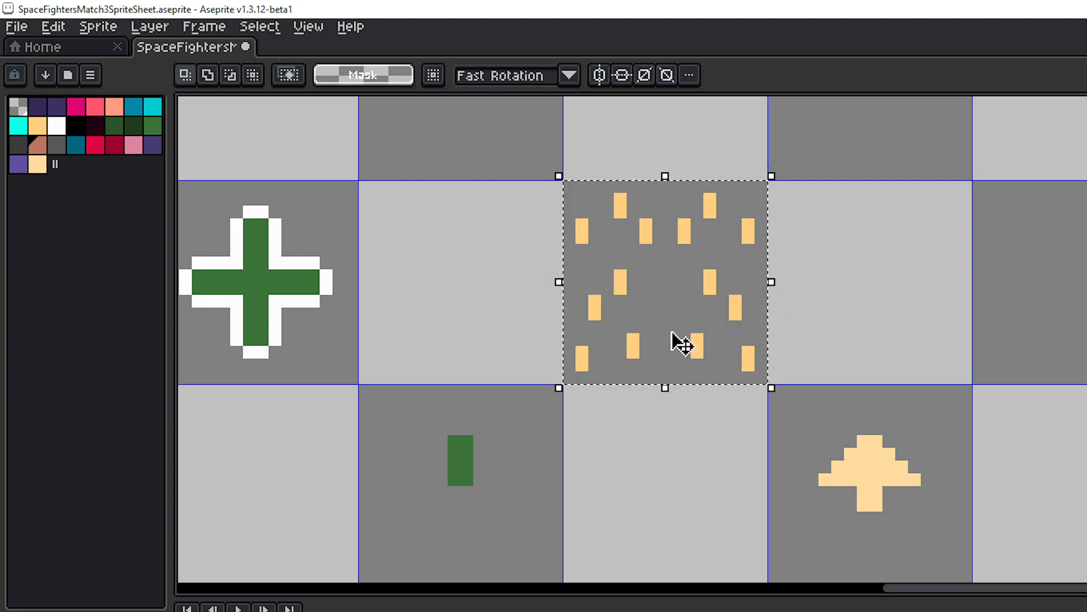
key(Delete)
key(Right)
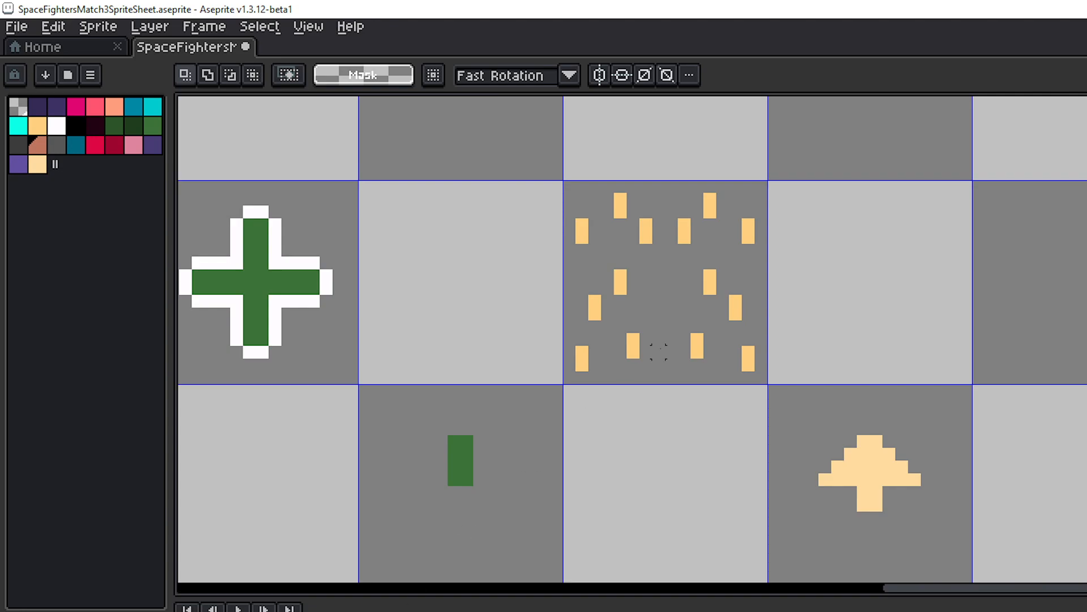
double_click(679, 353)
key(Delete)
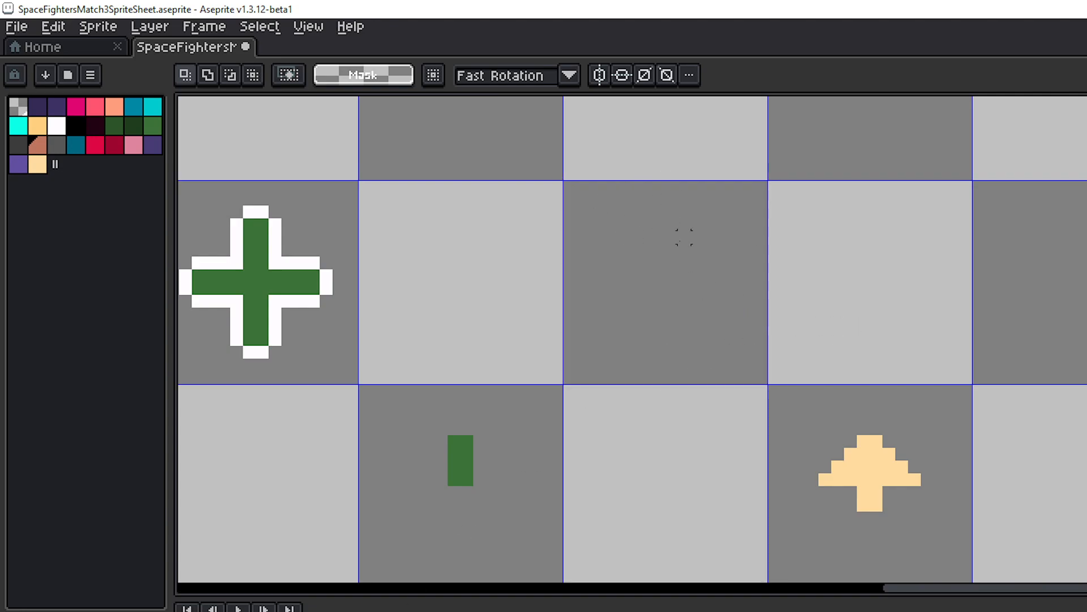
- Draw a small light-orange mark with the Pencil near the cleared tile's centre and paste it into the same tile in other frames
click(38, 130)
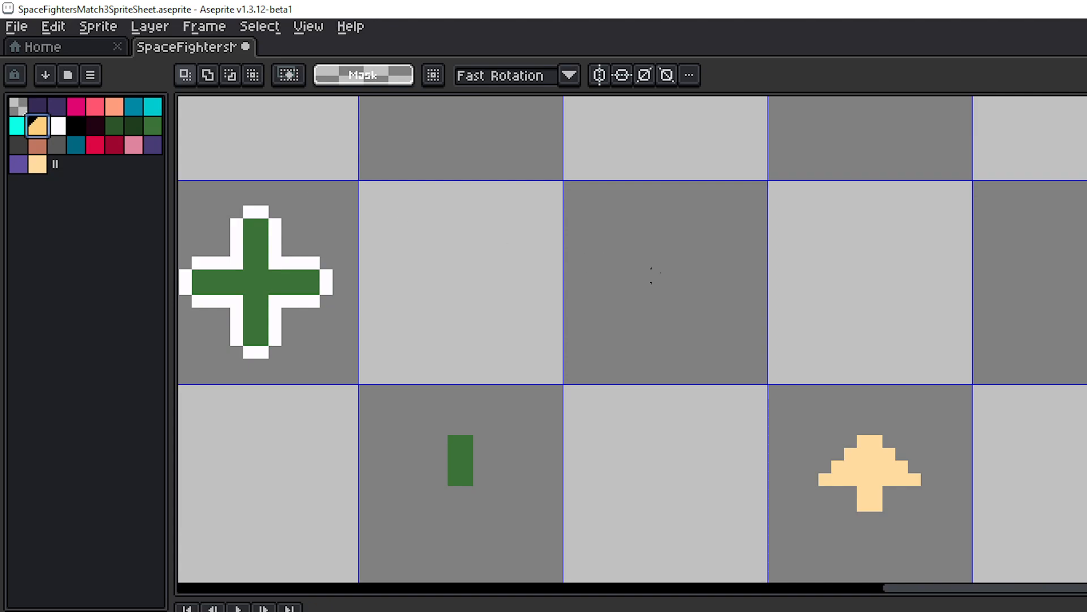
key(b)
click(656, 261)
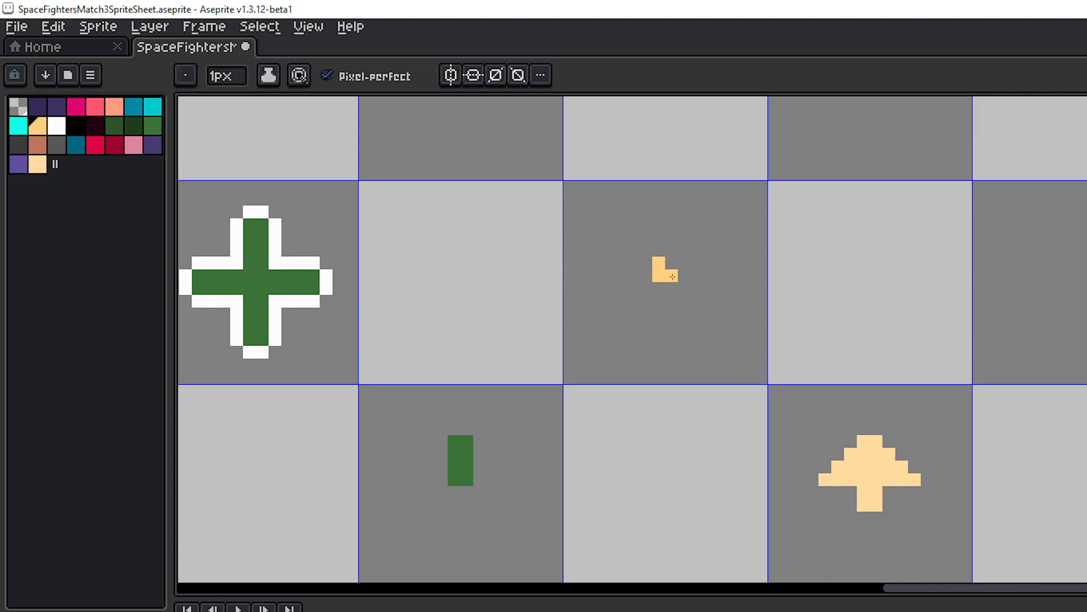
key(m)
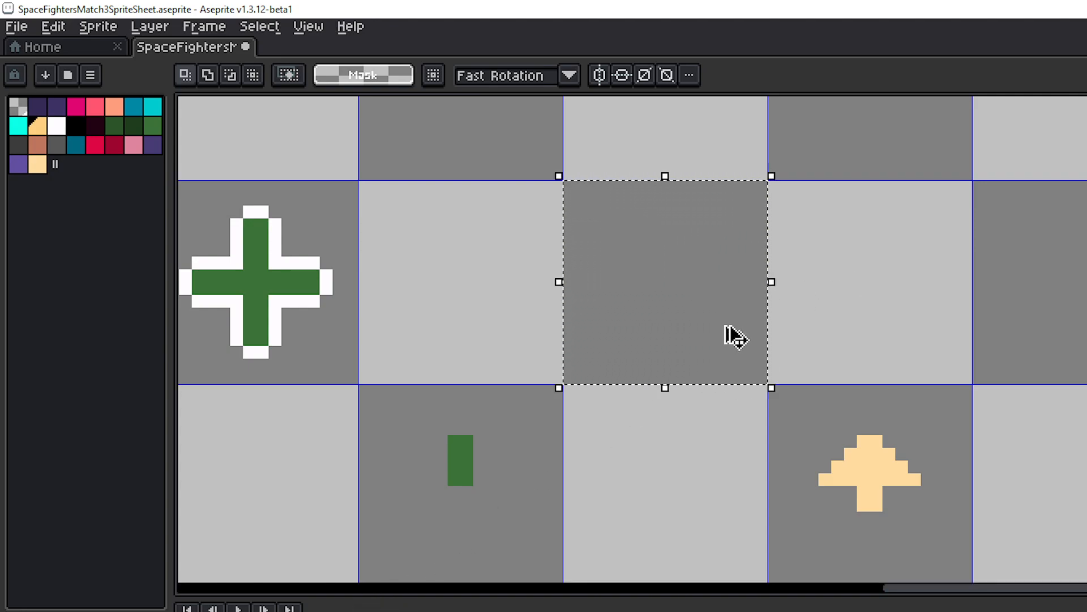
click(728, 335)
key(Delete)
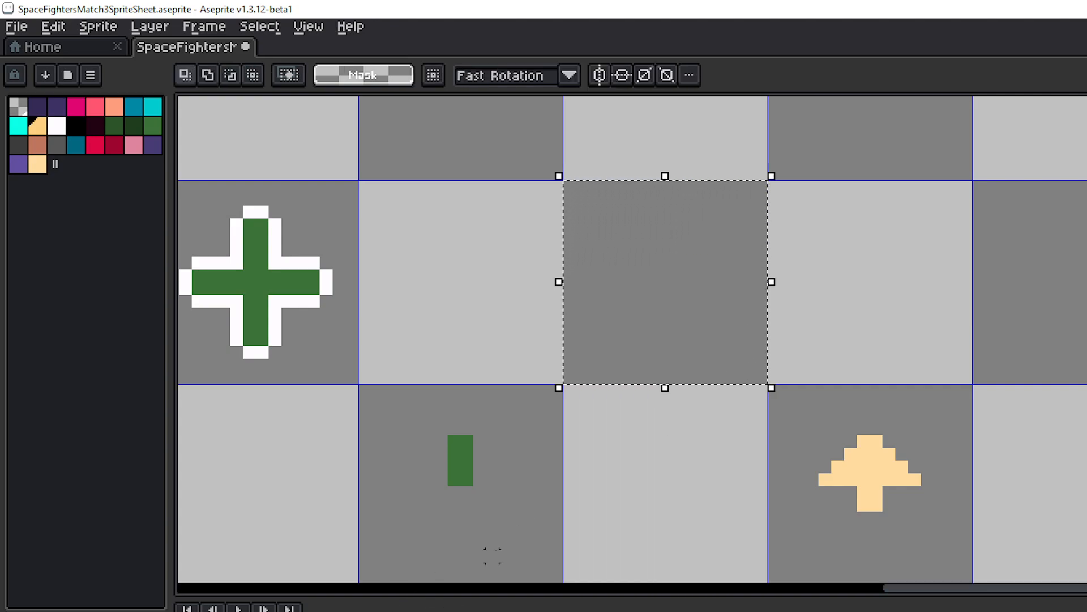
key(ctrl+v)
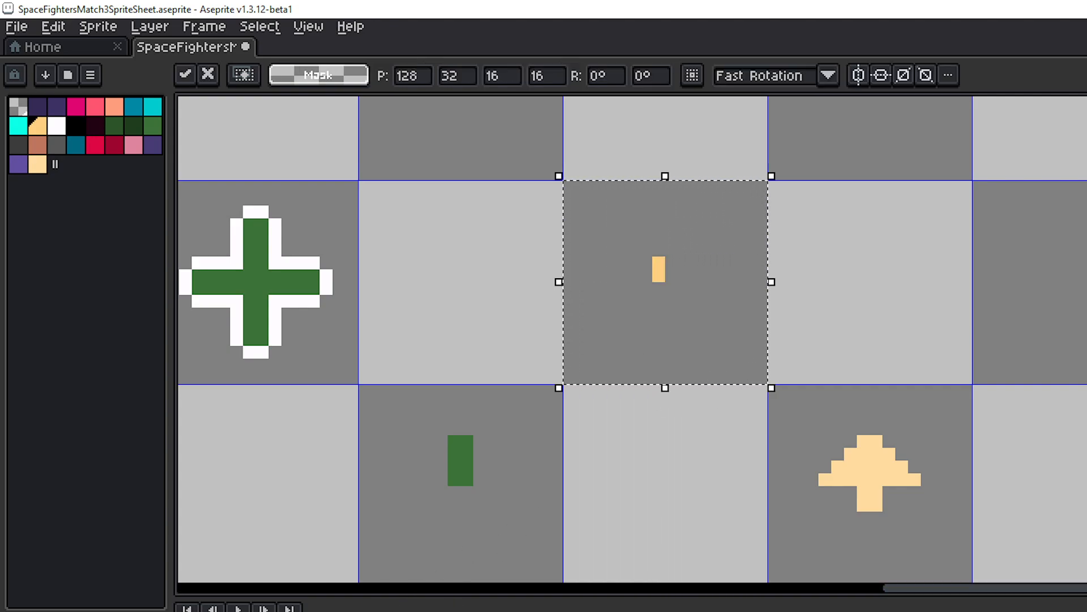
key(ctrl+z)
key(ctrl+v)
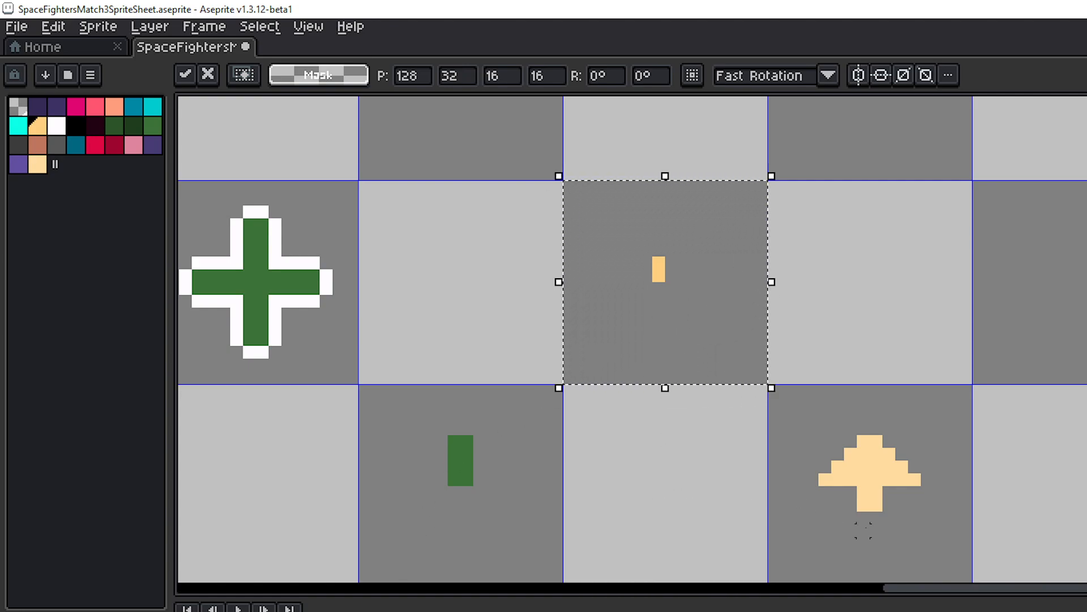
- Delete the small orange mark from the tile in each frame
click(875, 504)
click(697, 313)
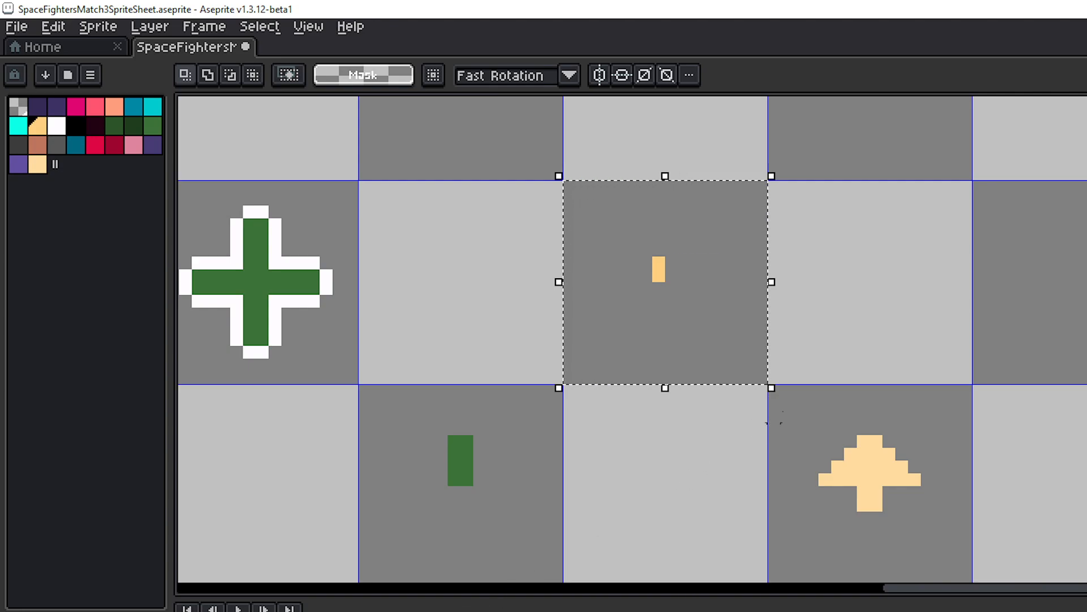
key(Delete)
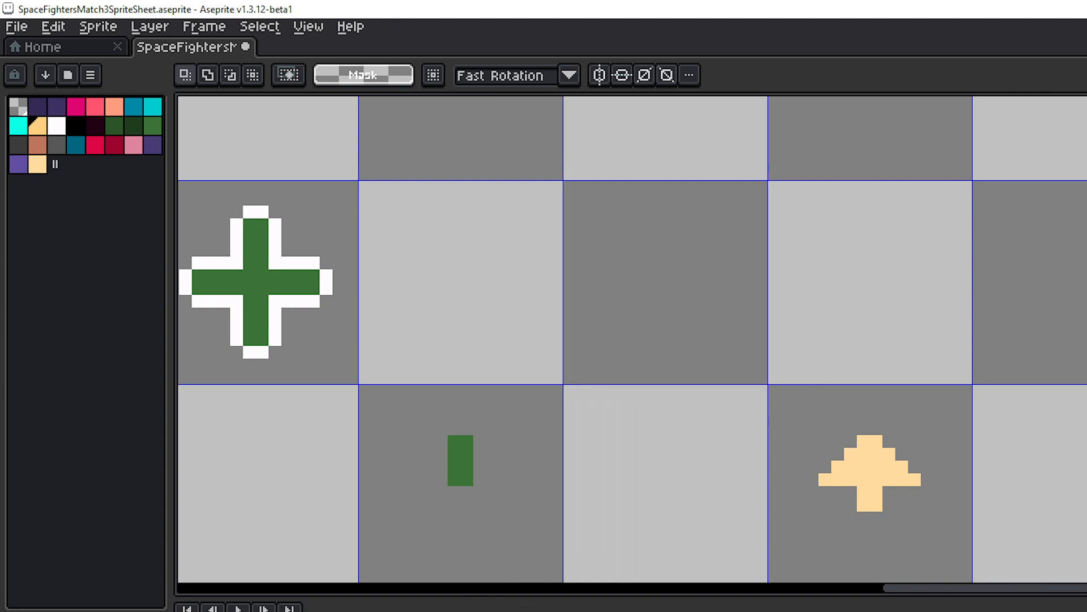
double_click(697, 313)
key(Delete)
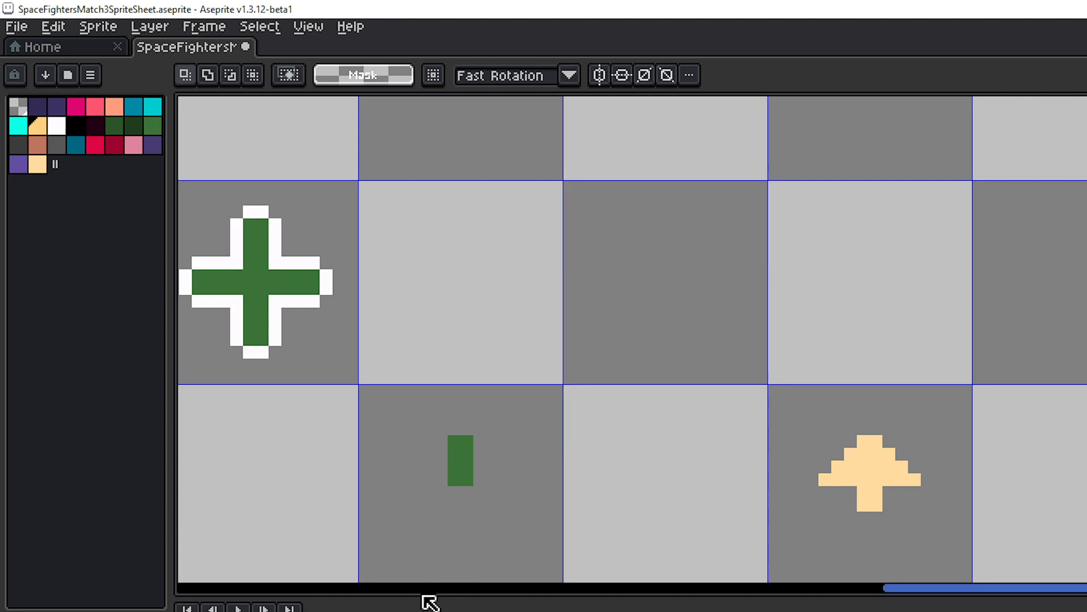
double_click(657, 370)
key(Delete)
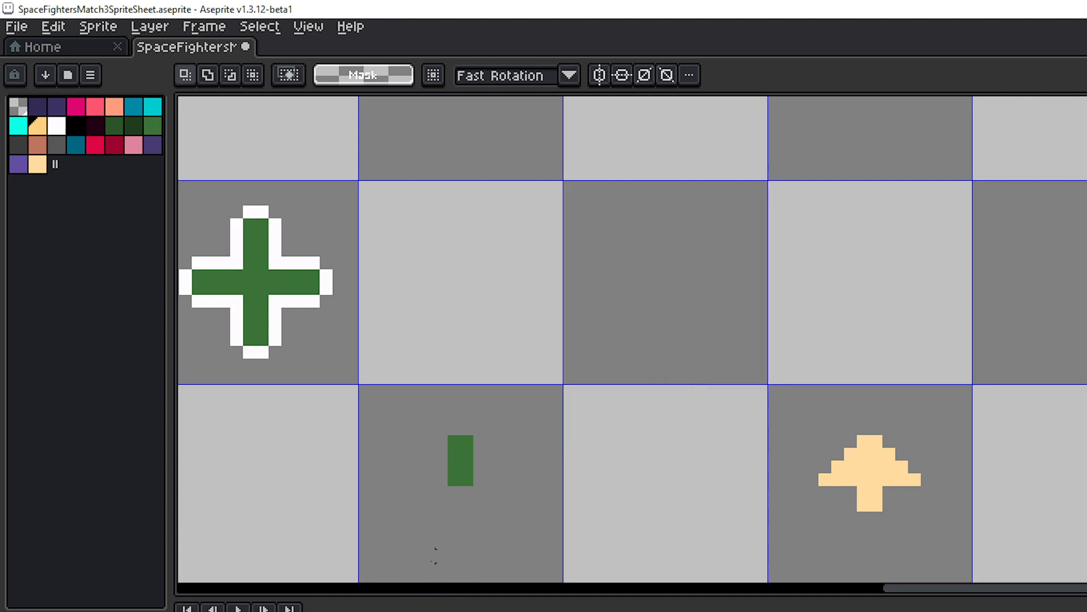
key(Delete)
- Copy the cream arrow-shaped sprite into the empty tile beside the green cross, at position 128, 32
double_click(899, 485)
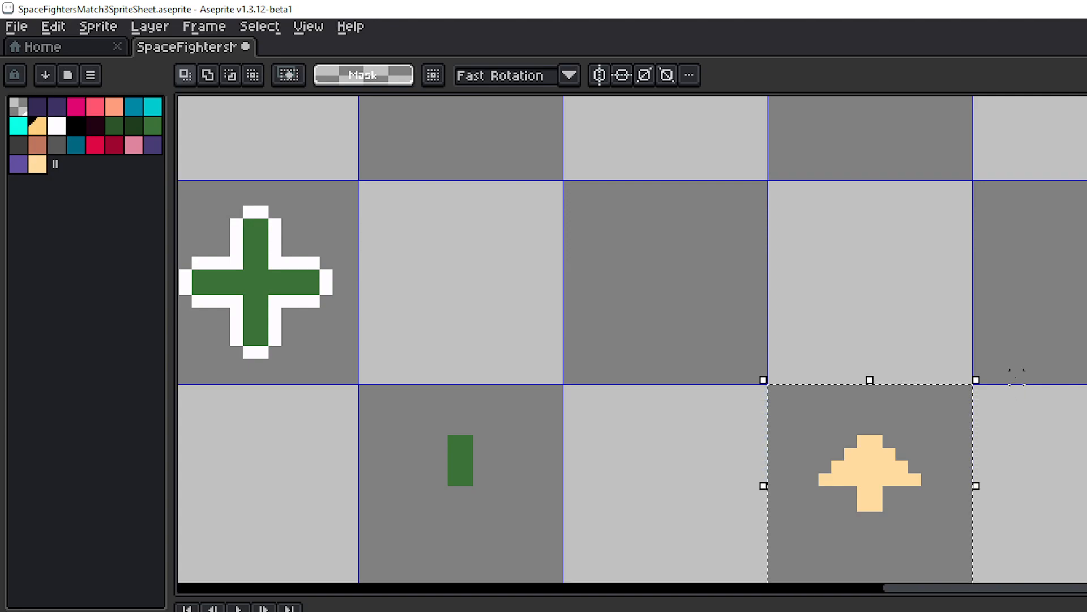
double_click(750, 312)
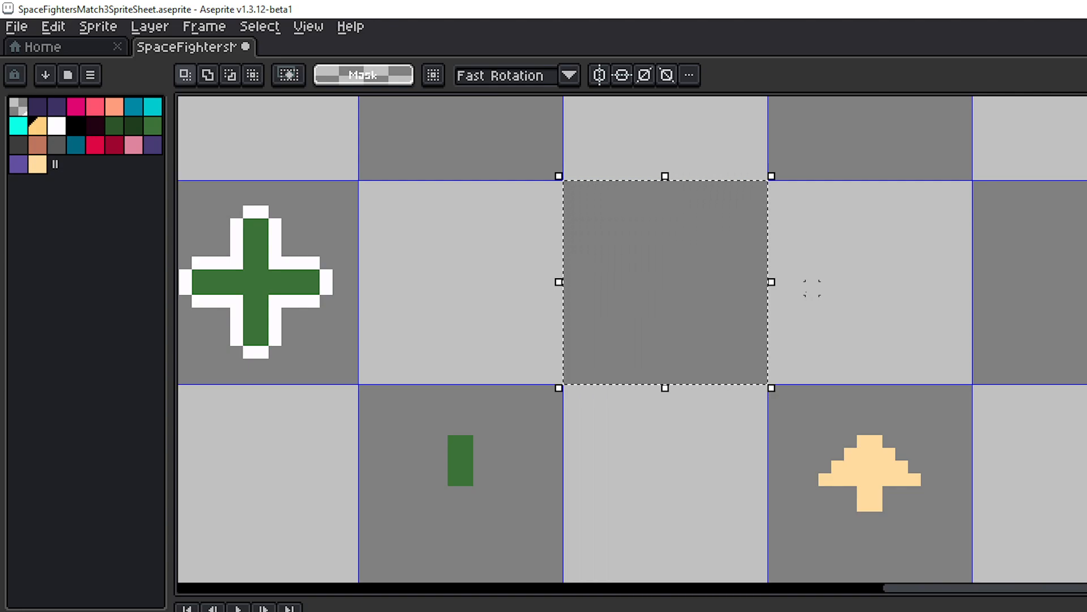
key(ctrl+v)
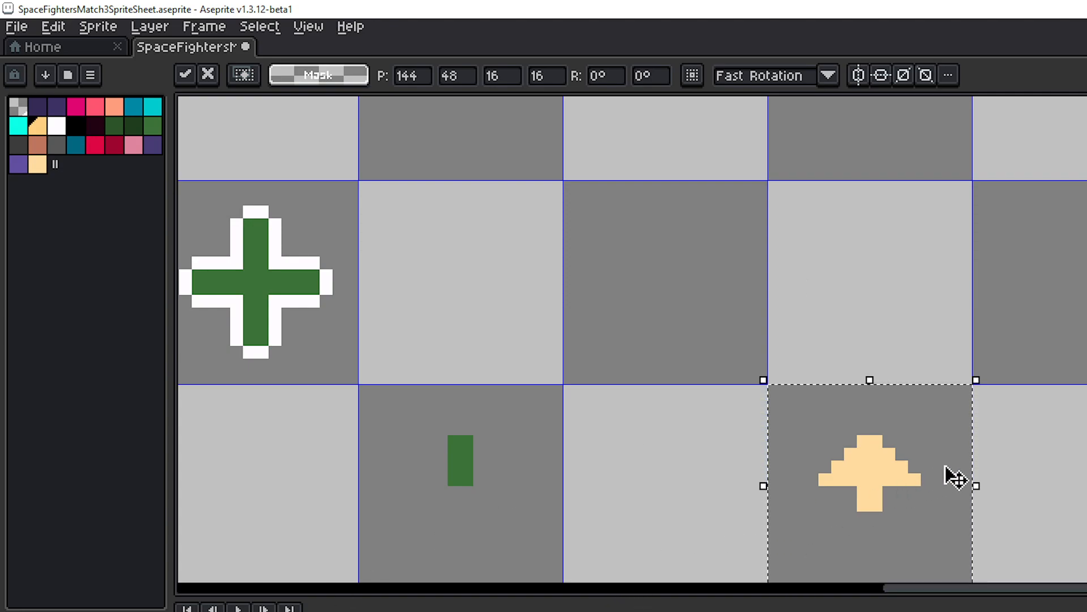
click(1070, 428)
double_click(876, 467)
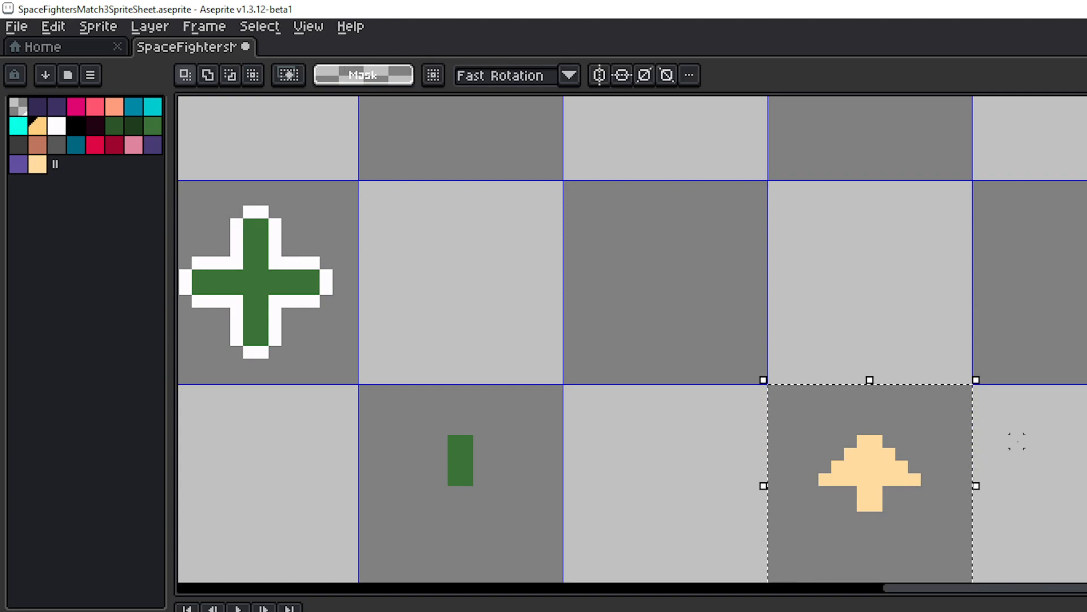
key(ctrl+v)
drag(897, 483, 699, 284)
key(Return)
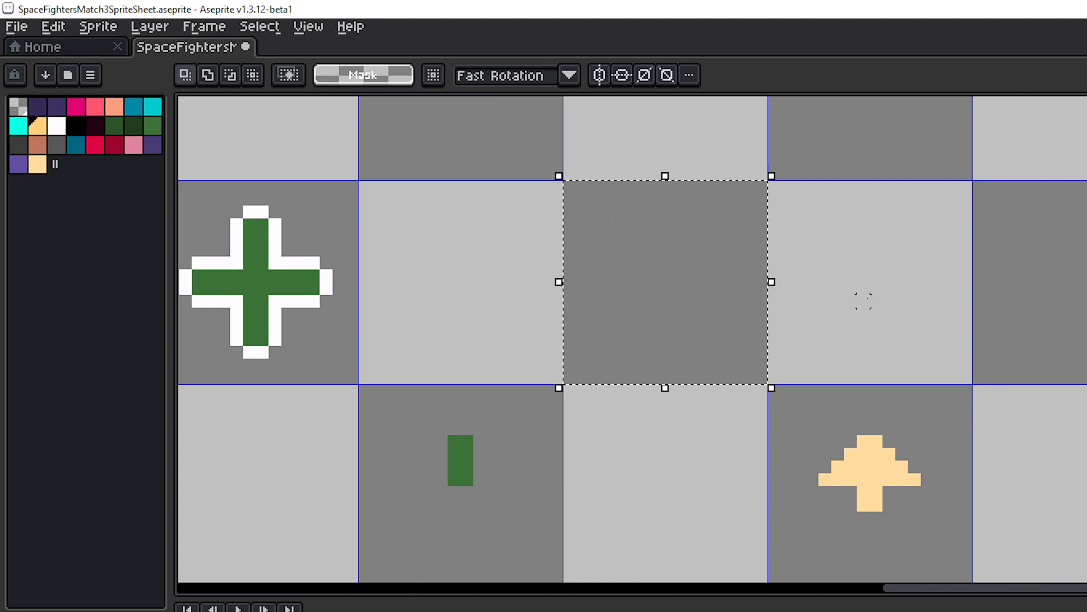
key(ctrl+v)
key(Escape)
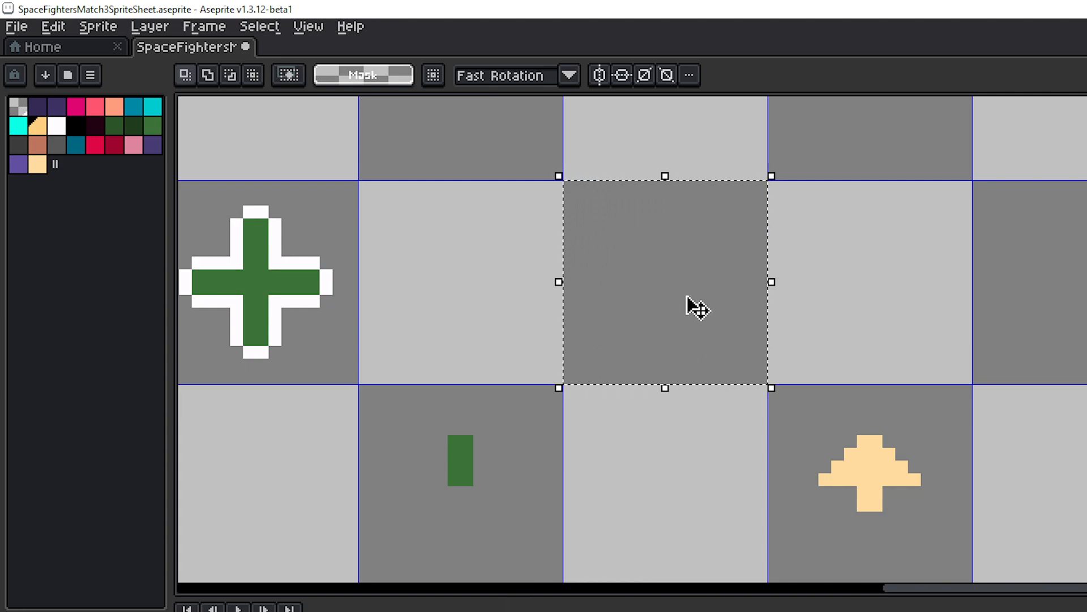
key(ctrl+v)
key(Escape)
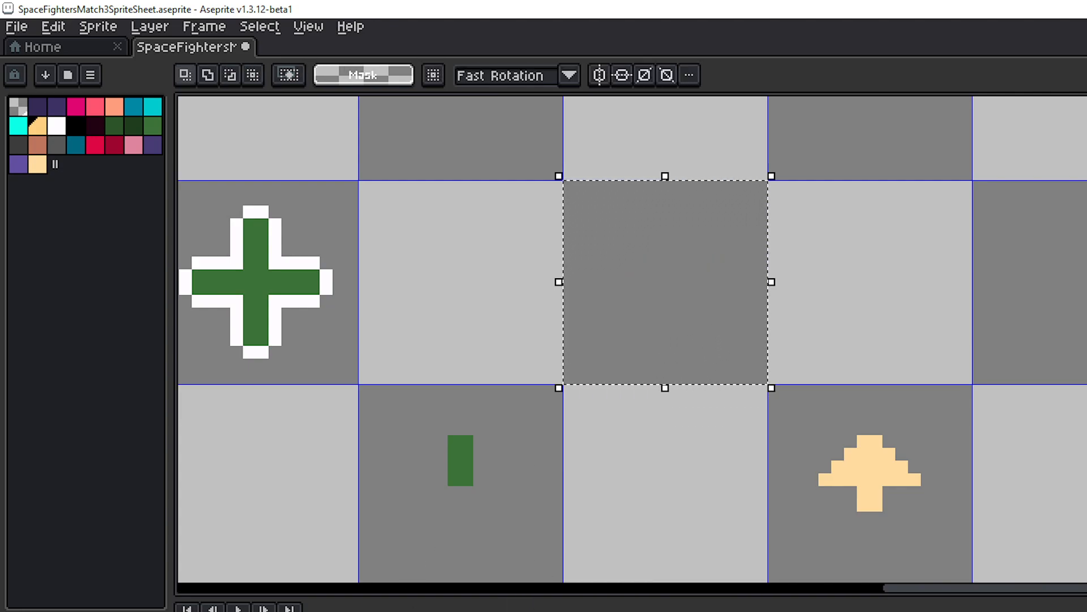
key(ctrl+v)
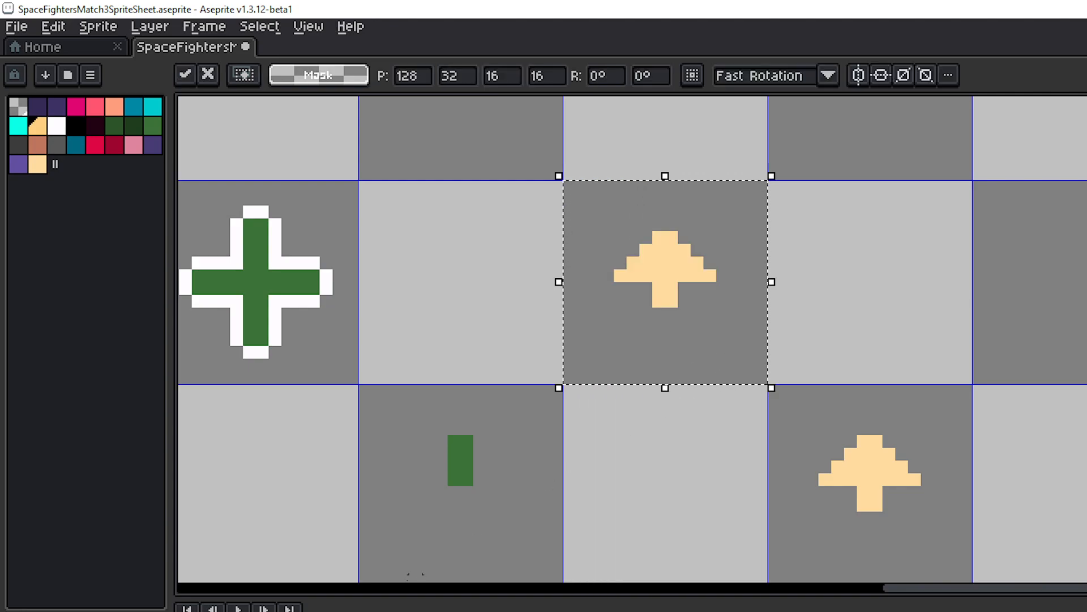
- Fill the copied arrow sprite with the reddish-brown palette colour using the Paint Bucket
click(39, 146)
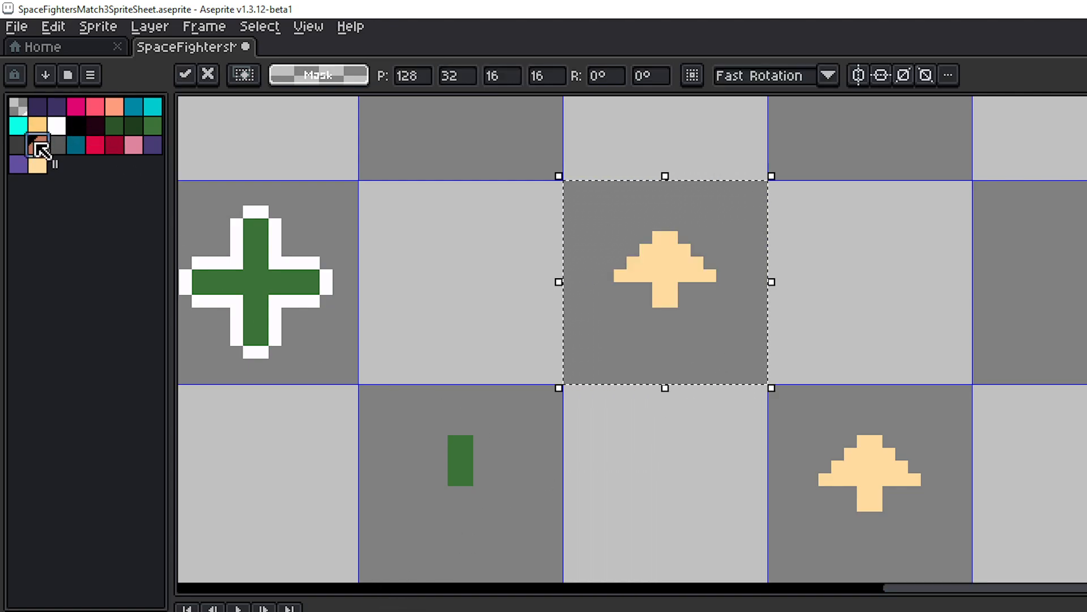
key(g)
click(670, 266)
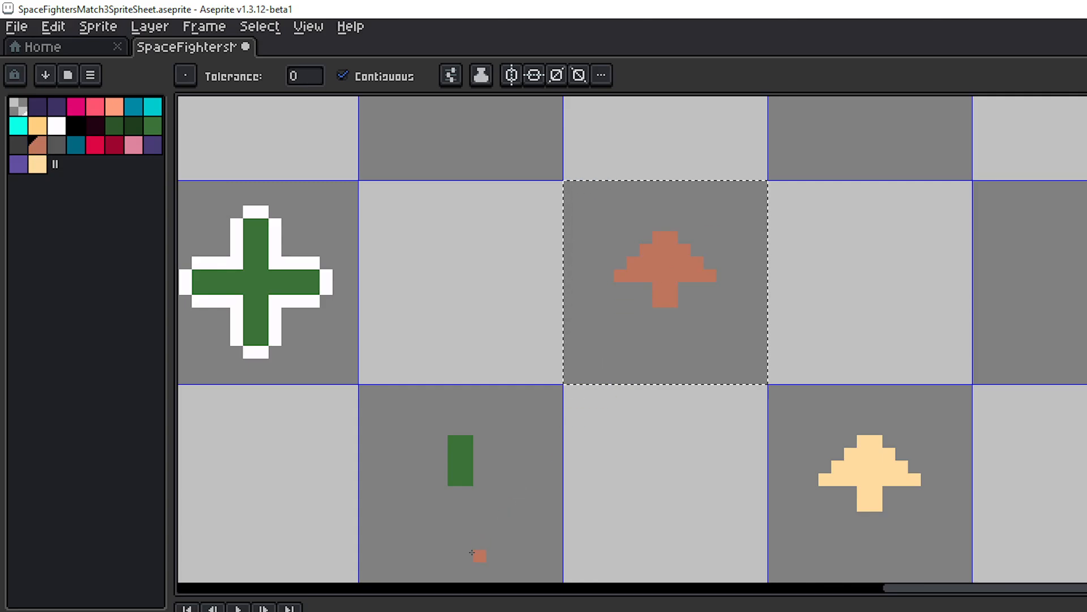
click(670, 274)
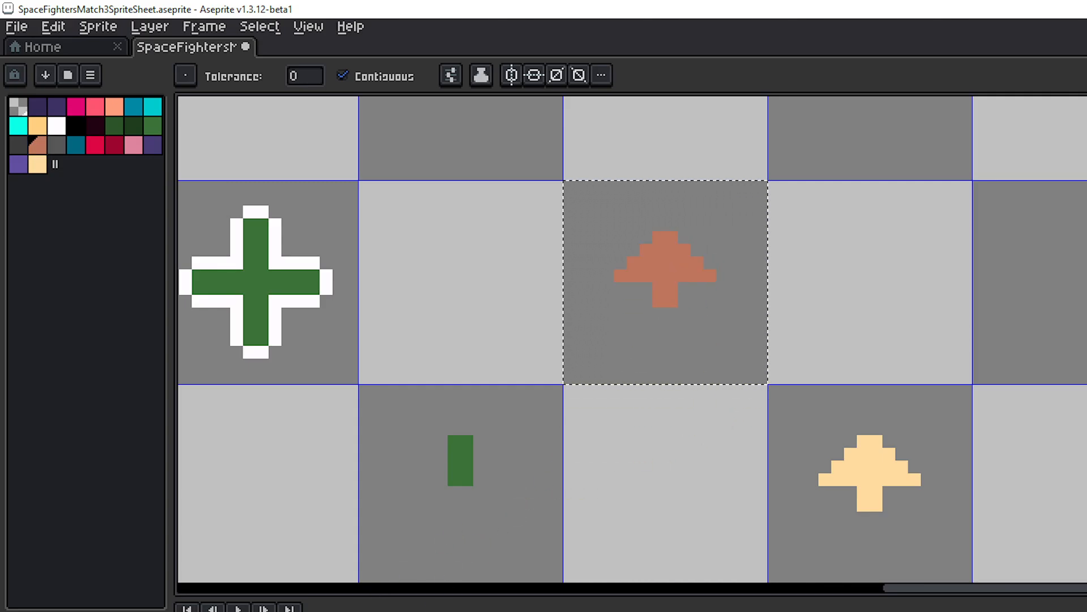
- Clear the tile selection, play the animation, and step back through frames to check the recoloured arrow sprite beside the green cross
scroll(737, 392, down, 5)
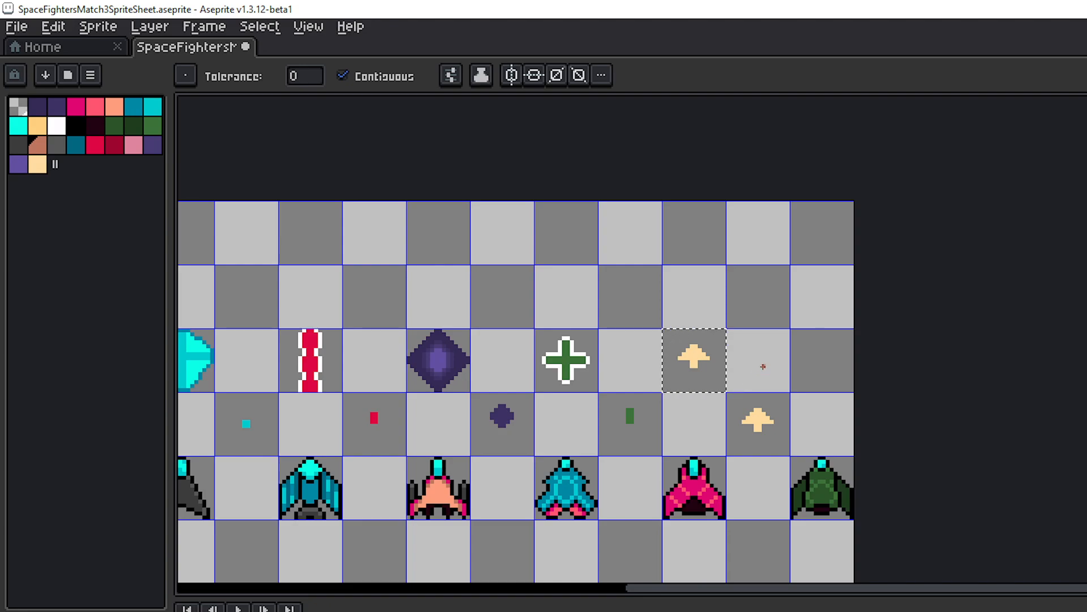
drag(763, 366, 842, 351)
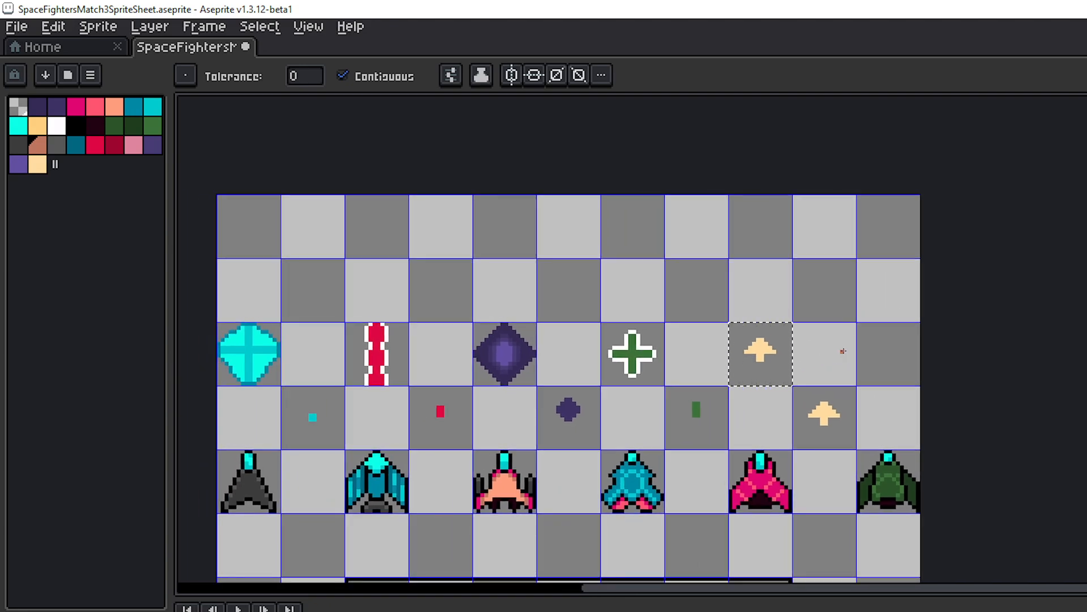
key(v)
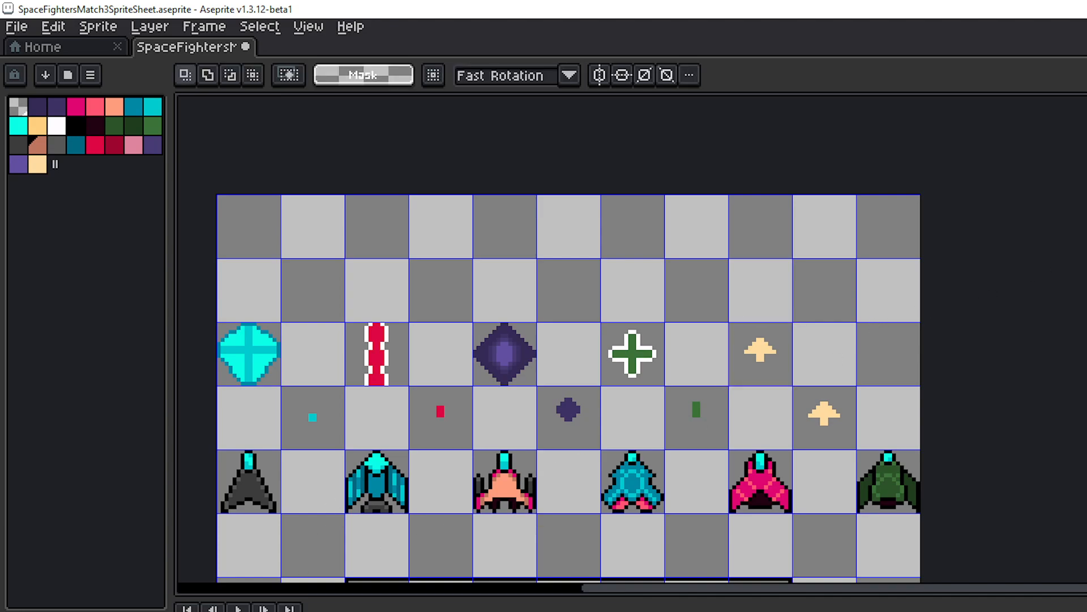
key(Return)
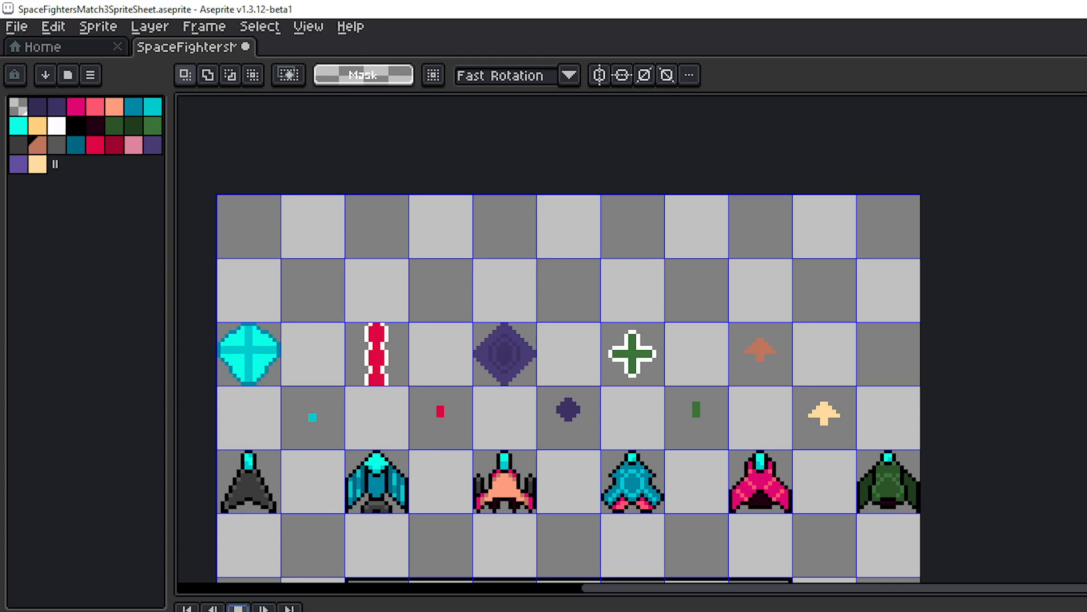
click(238, 608)
click(212, 608)
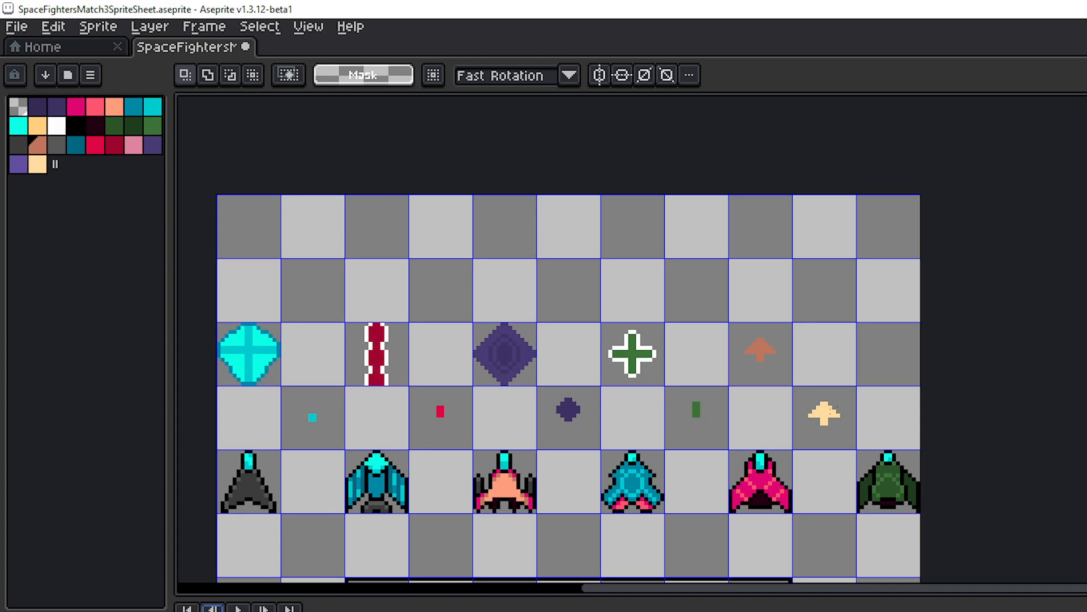
scroll(793, 357, up, 4)
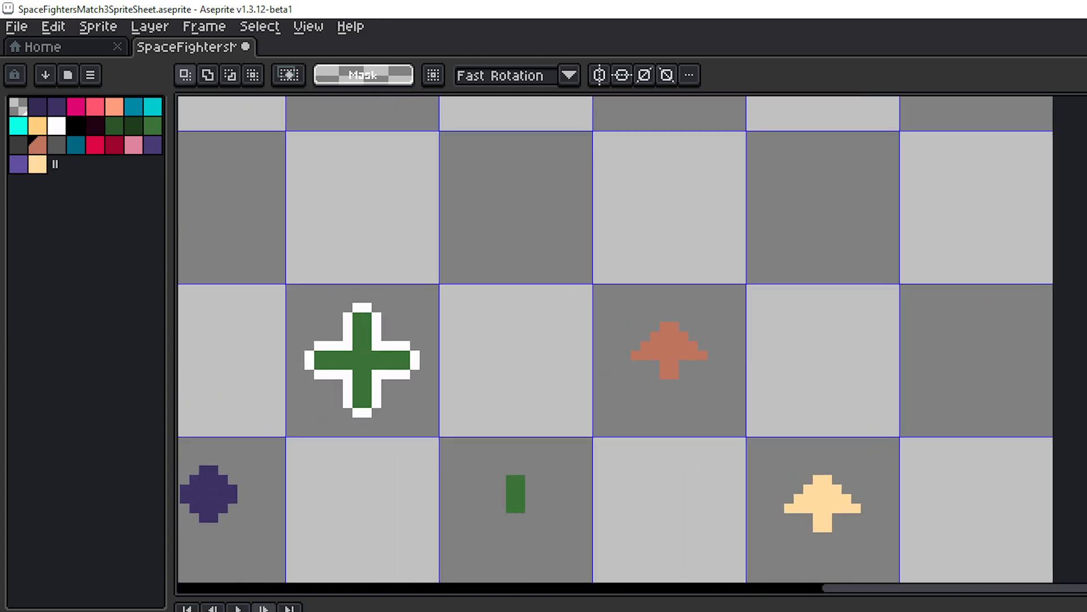
click(213, 608)
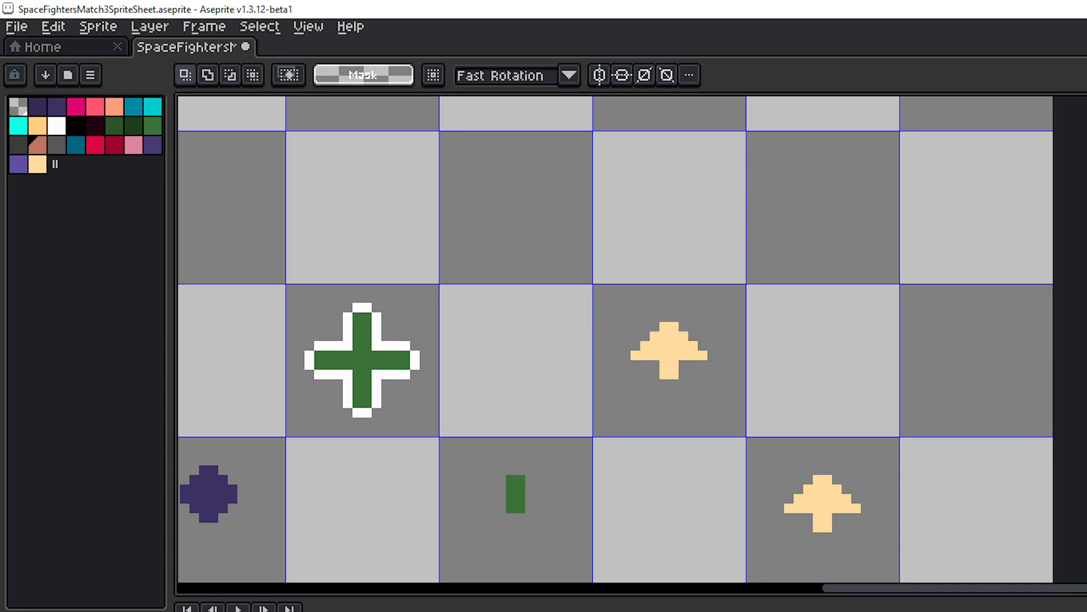
- Review the whole sprite sheet, from the effect sprites and ship row down to the board frame with the coloured orbs
drag(741, 431, 935, 389)
scroll(907, 399, down, 2)
drag(827, 415, 810, 383)
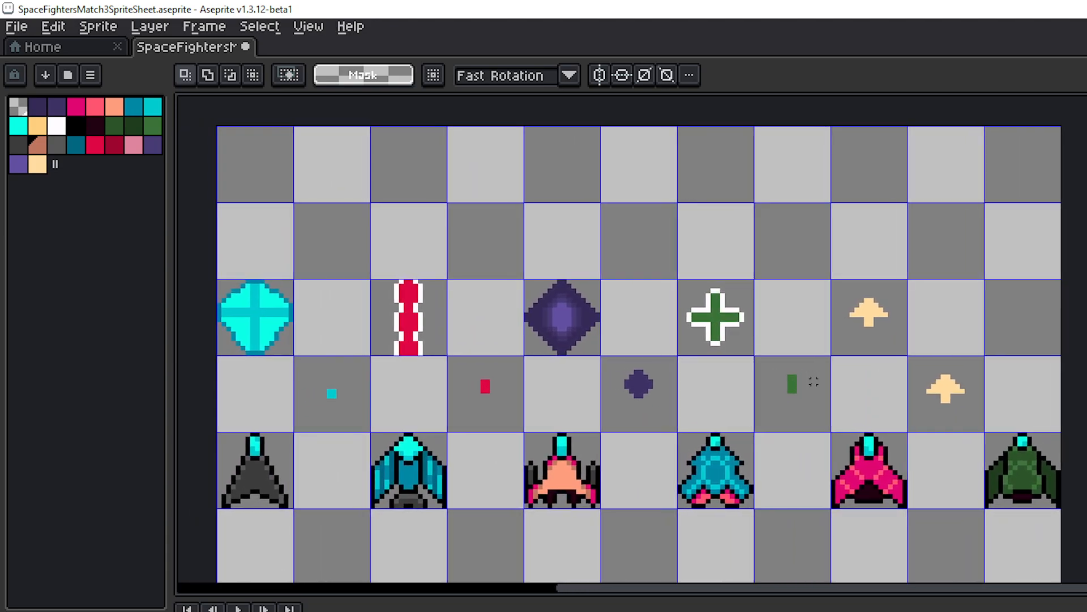
drag(685, 413, 709, 428)
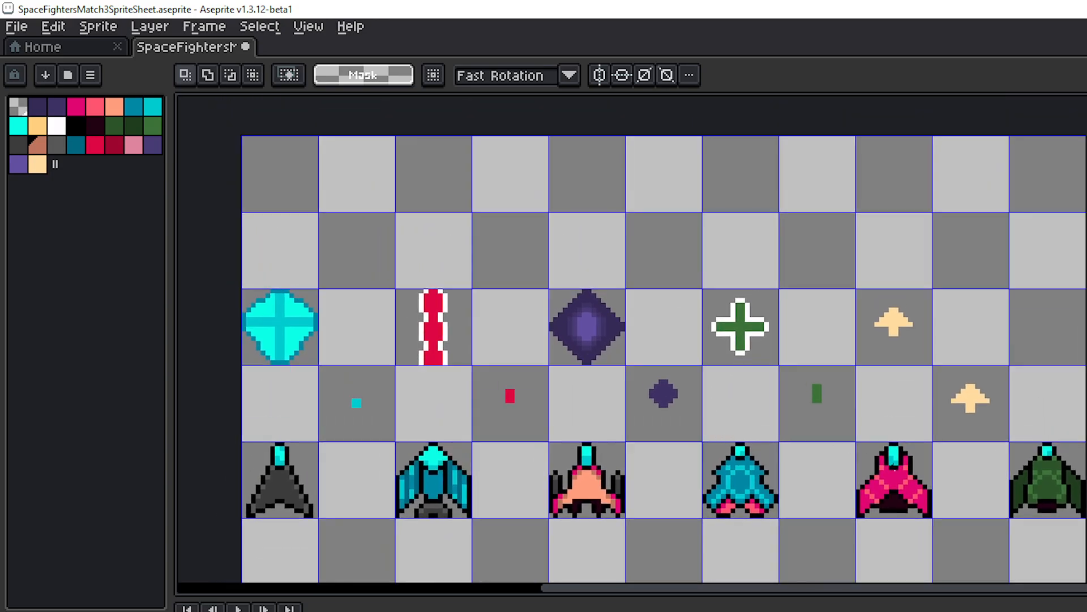
drag(782, 435, 852, 471)
drag(866, 308, 936, 312)
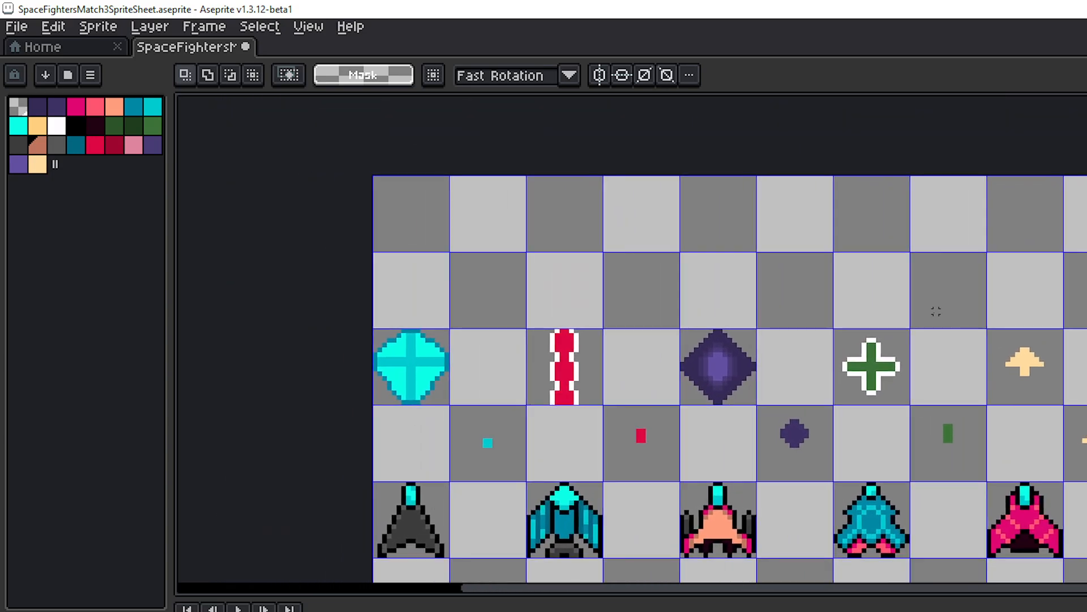
drag(903, 456, 748, 417)
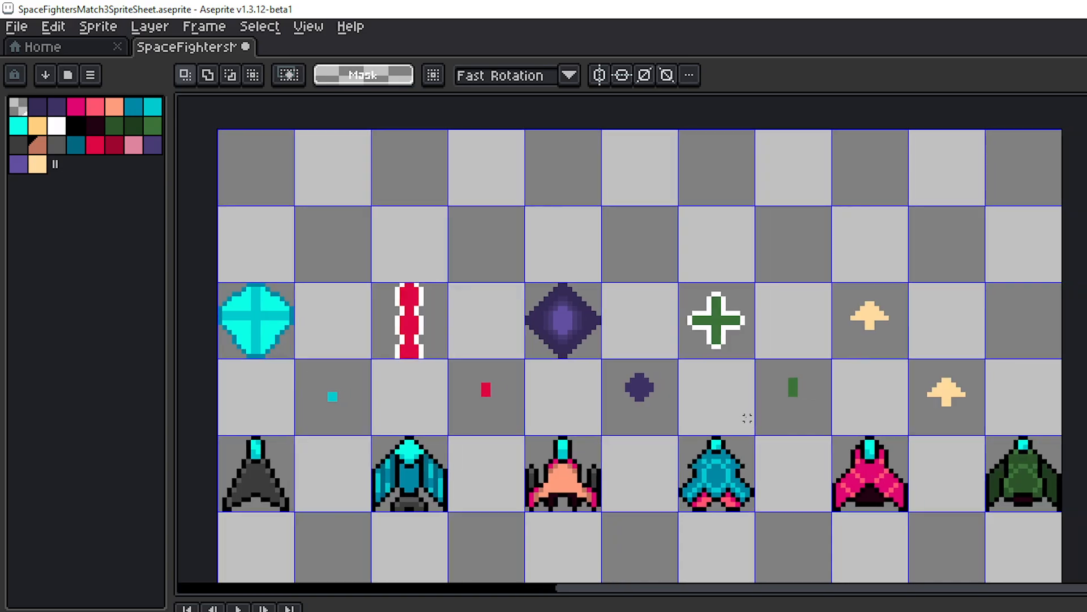
scroll(762, 462, down, 2)
drag(763, 462, 764, 202)
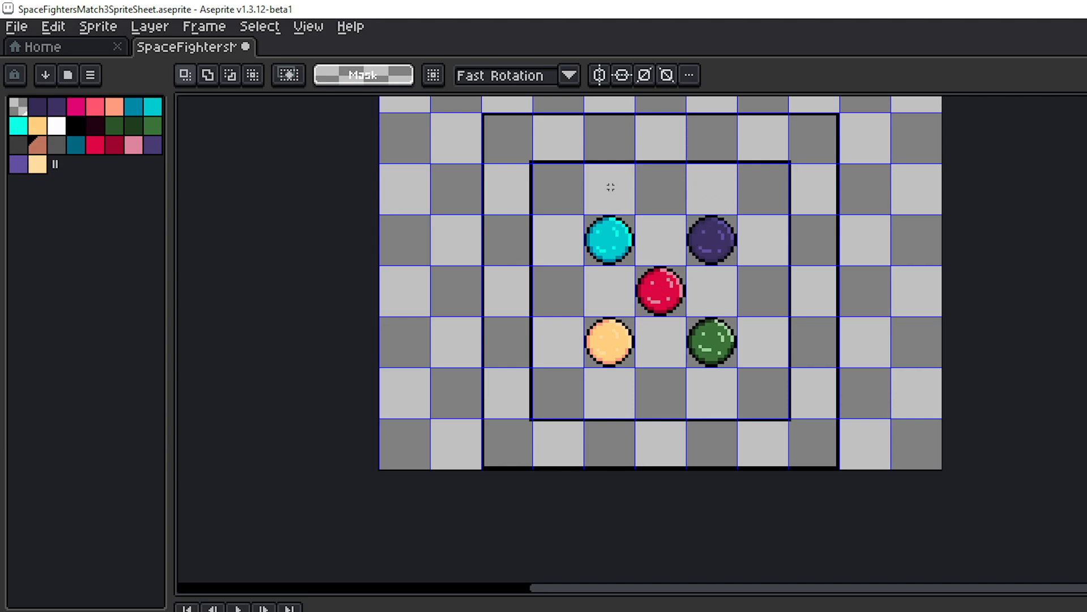
drag(777, 243, 765, 334)
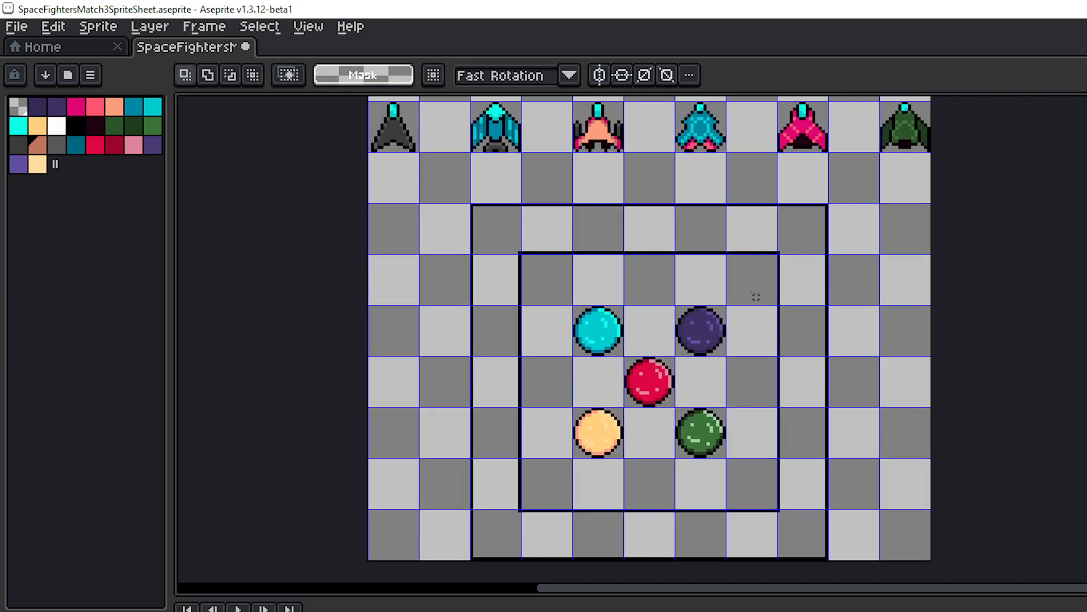
drag(618, 471, 624, 492)
drag(670, 322, 646, 486)
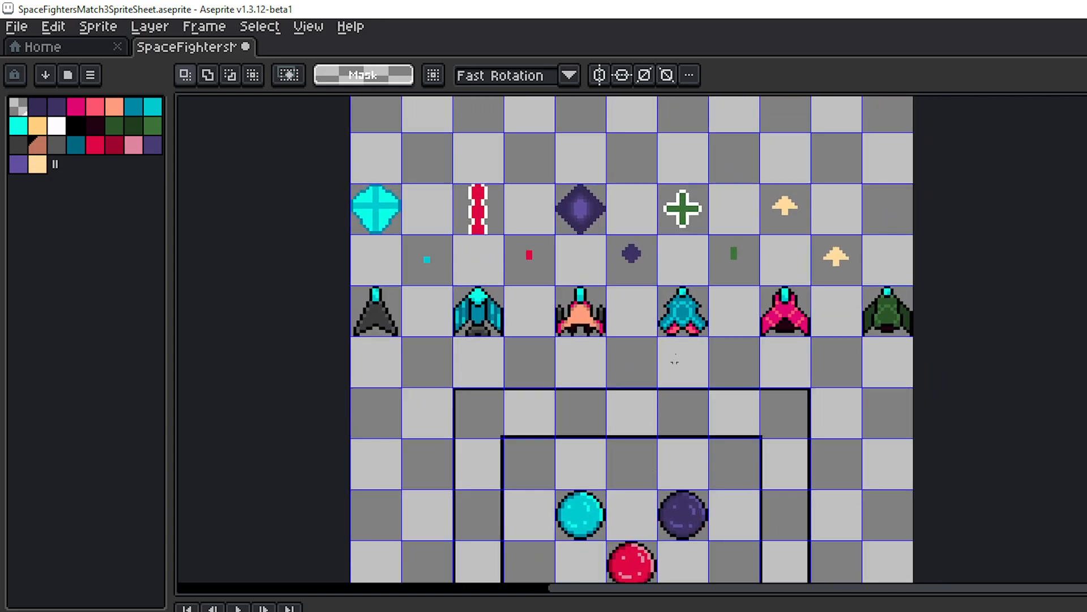
drag(675, 362, 685, 447)
scroll(688, 290, up, 1)
drag(687, 290, 903, 300)
drag(539, 275, 619, 311)
drag(750, 323, 618, 285)
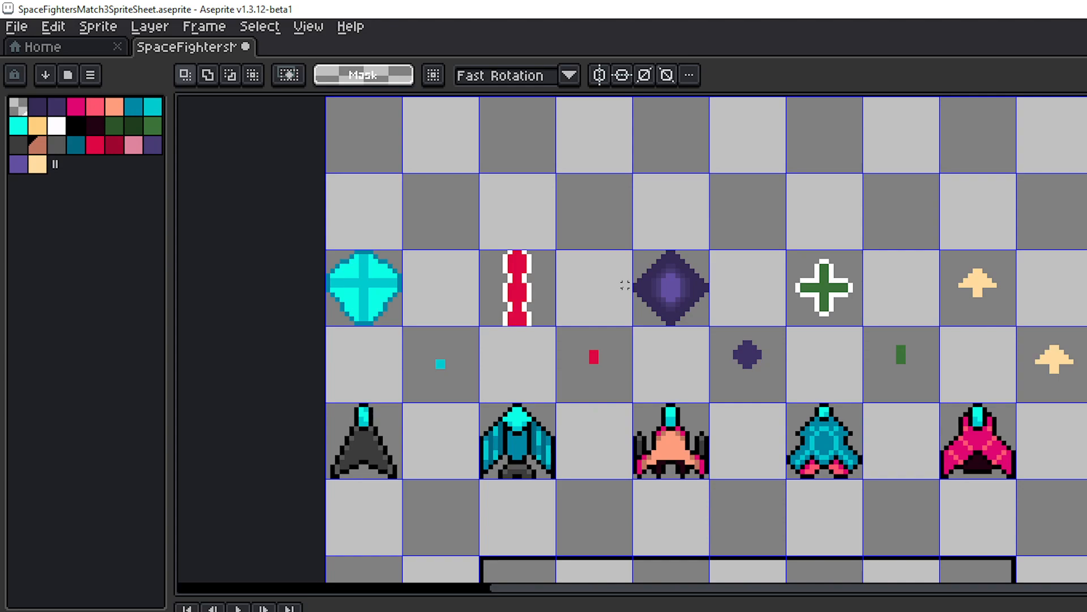
drag(934, 238, 755, 263)
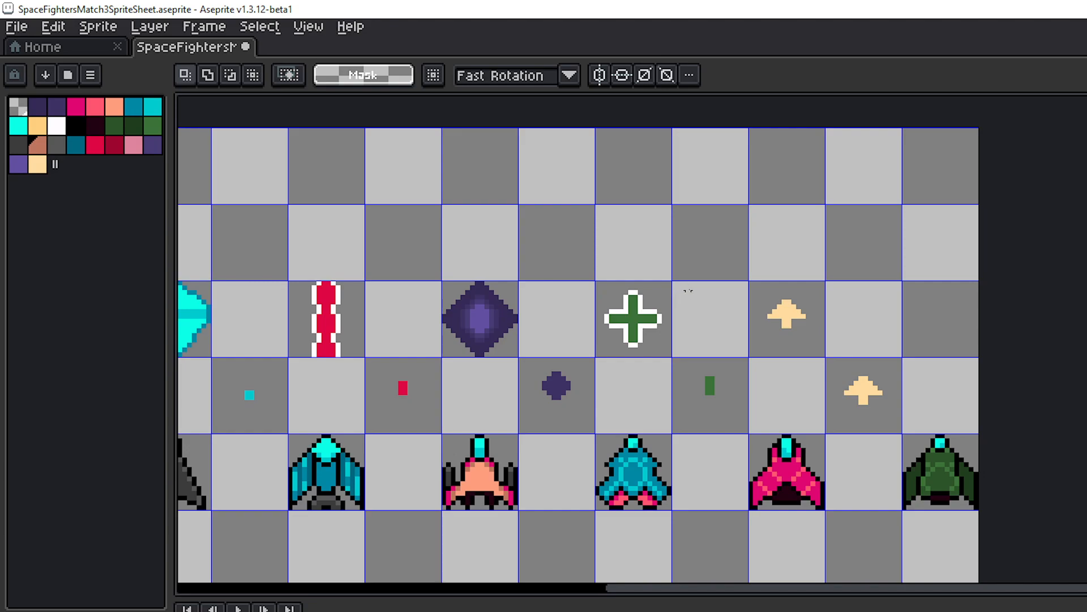
drag(655, 331, 902, 296)
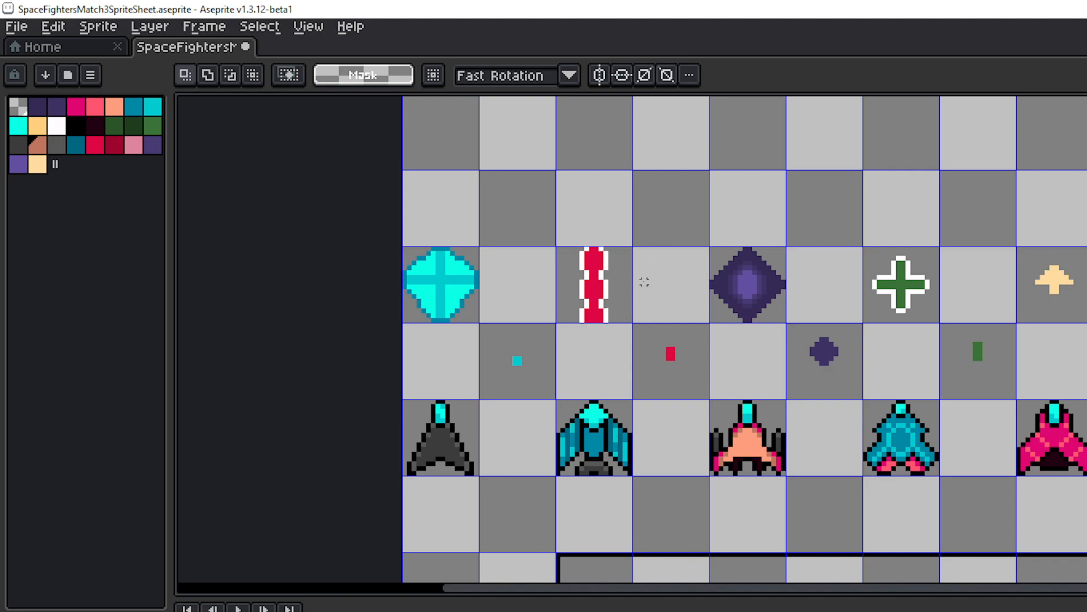
scroll(649, 276, down, 1)
drag(649, 282, 500, 236)
drag(702, 300, 656, 345)
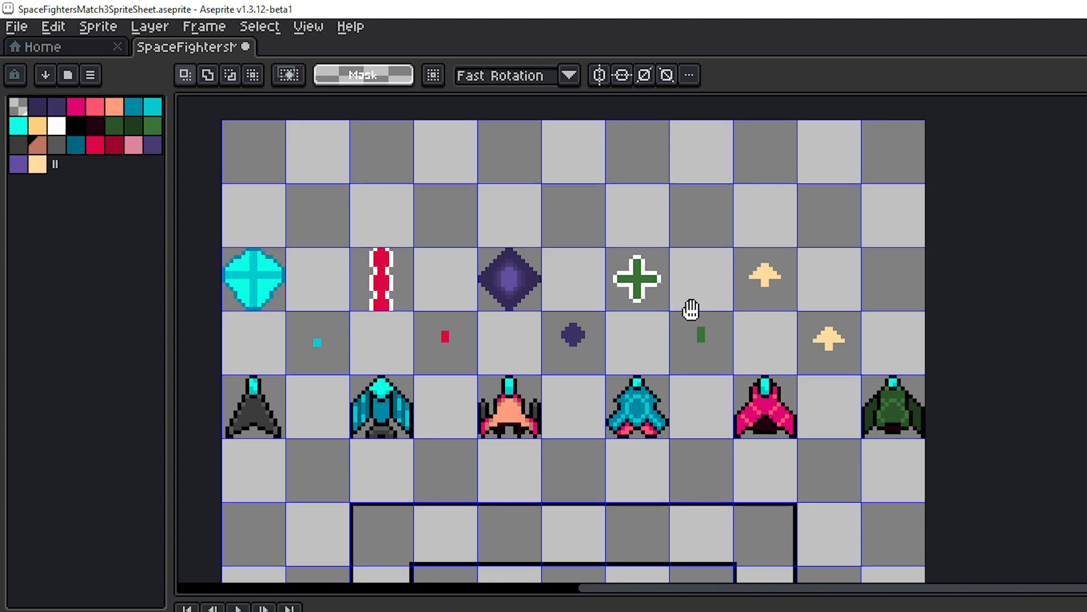
mouse_move(689, 308)
mouse_down()
mouse_move(692, 336)
mouse_move(692, 325)
mouse_up()
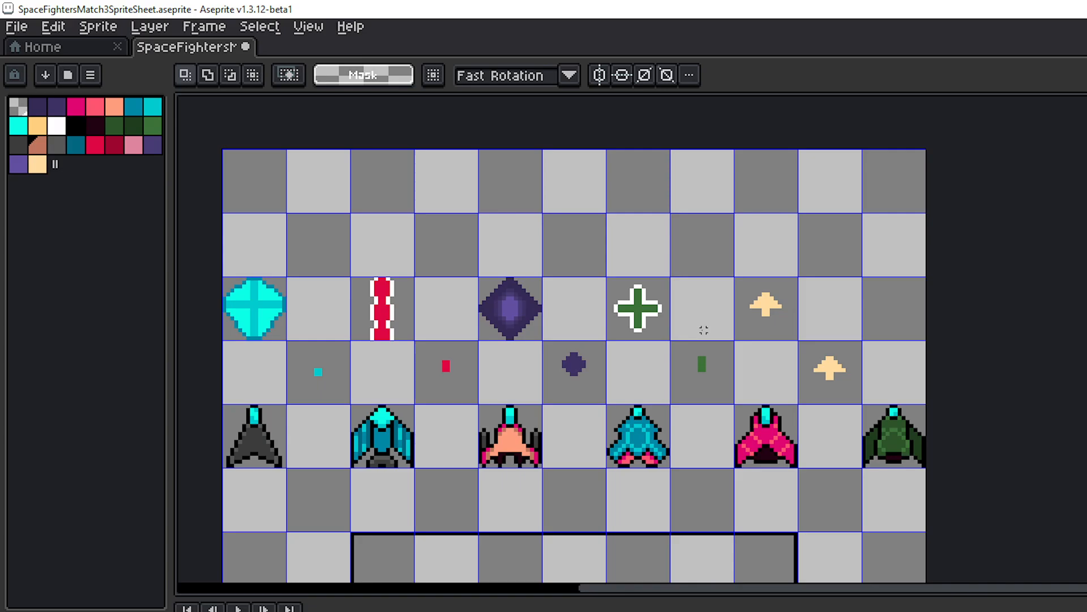
drag(700, 299, 705, 291)
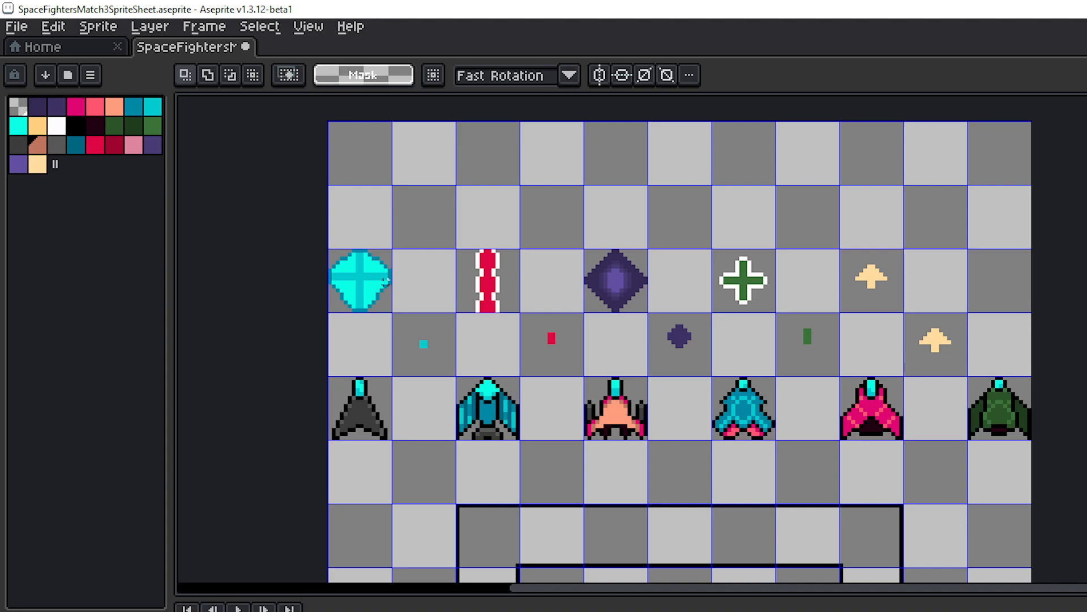
drag(385, 280, 396, 279)
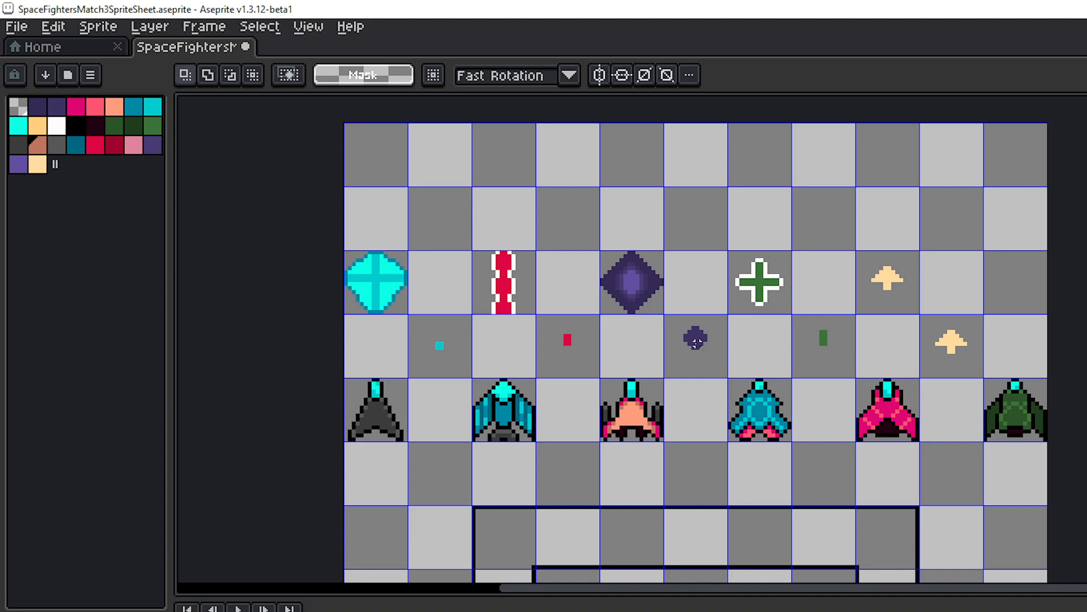
drag(781, 316, 812, 267)
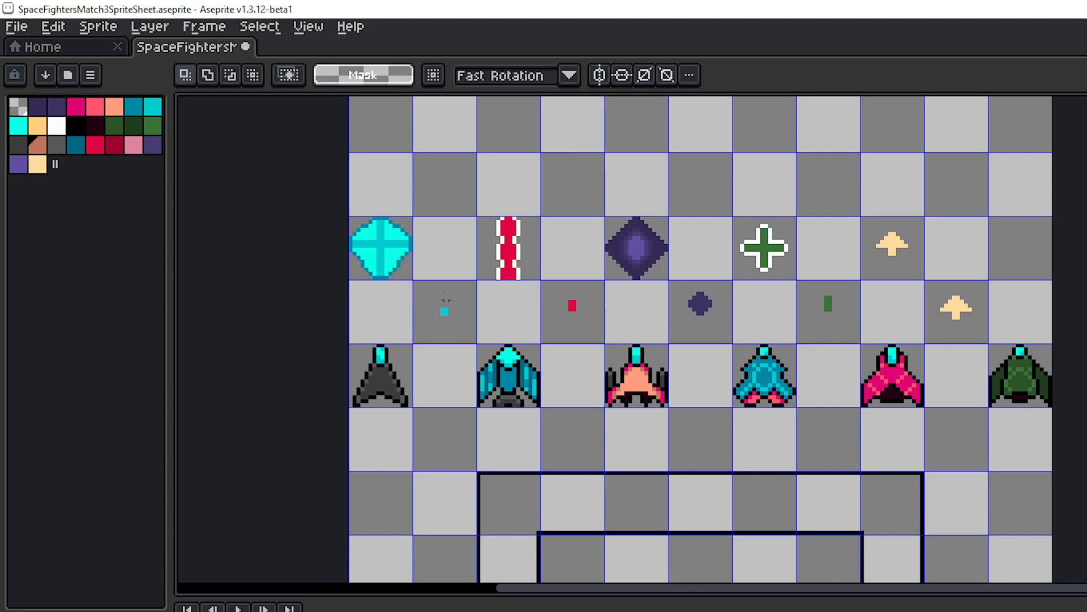
drag(429, 257, 426, 291)
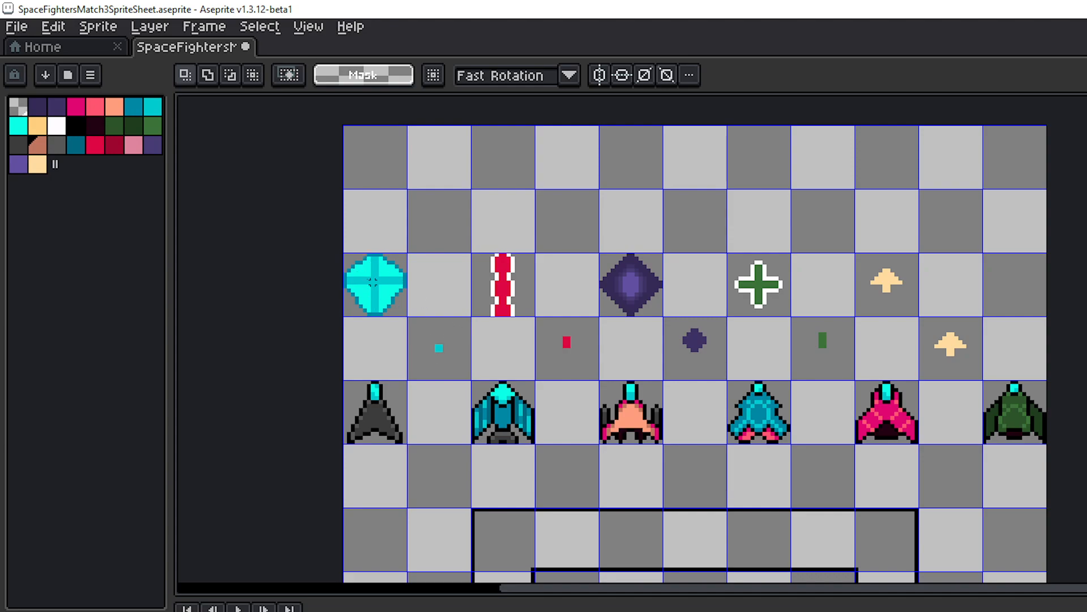
drag(542, 400, 504, 346)
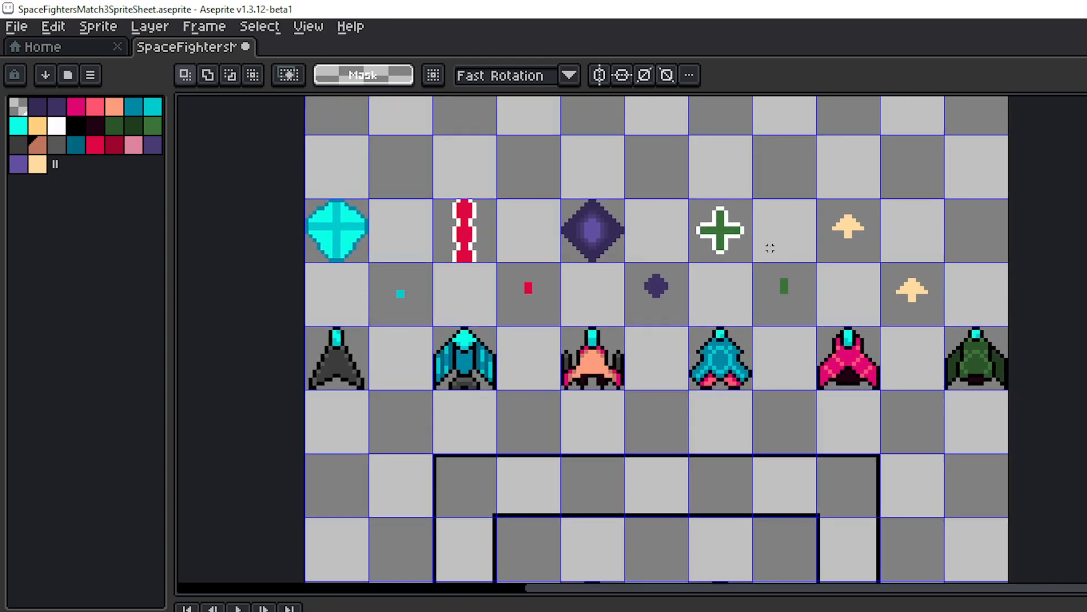
drag(794, 188, 845, 248)
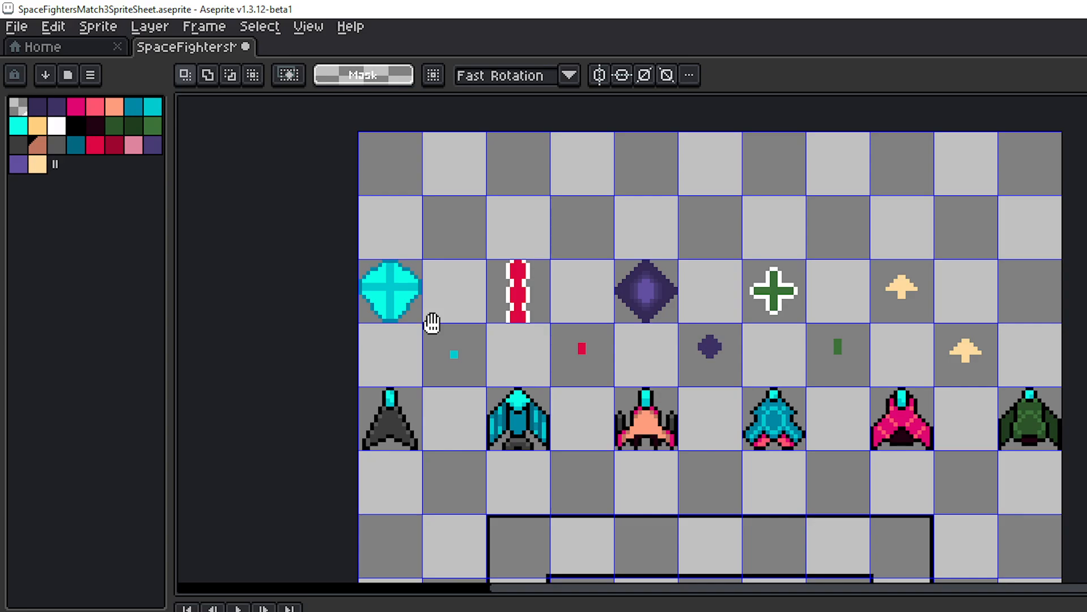
drag(429, 321, 364, 306)
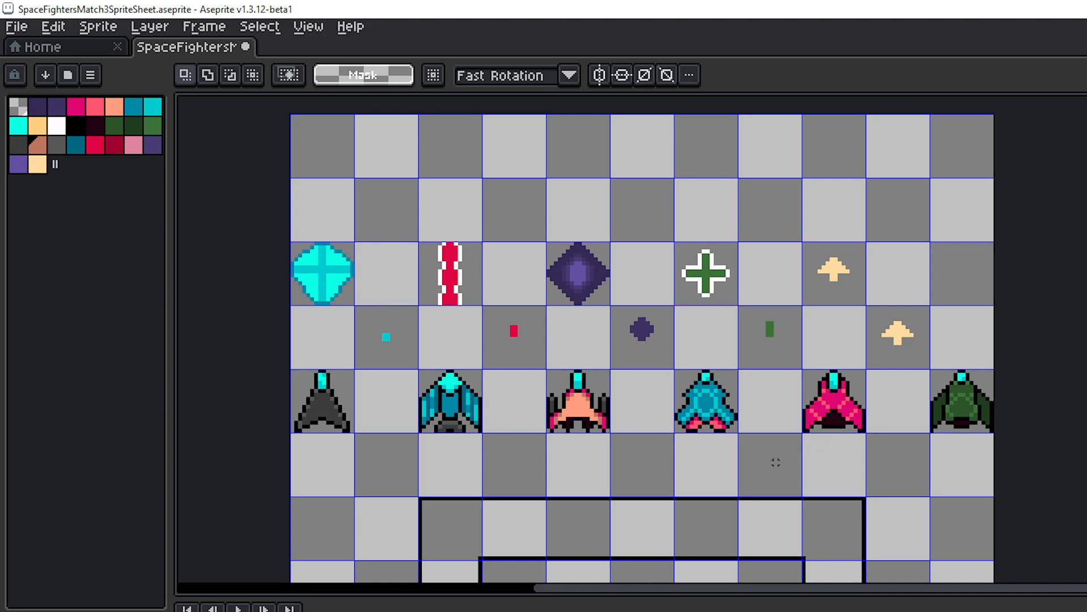
drag(733, 454, 678, 449)
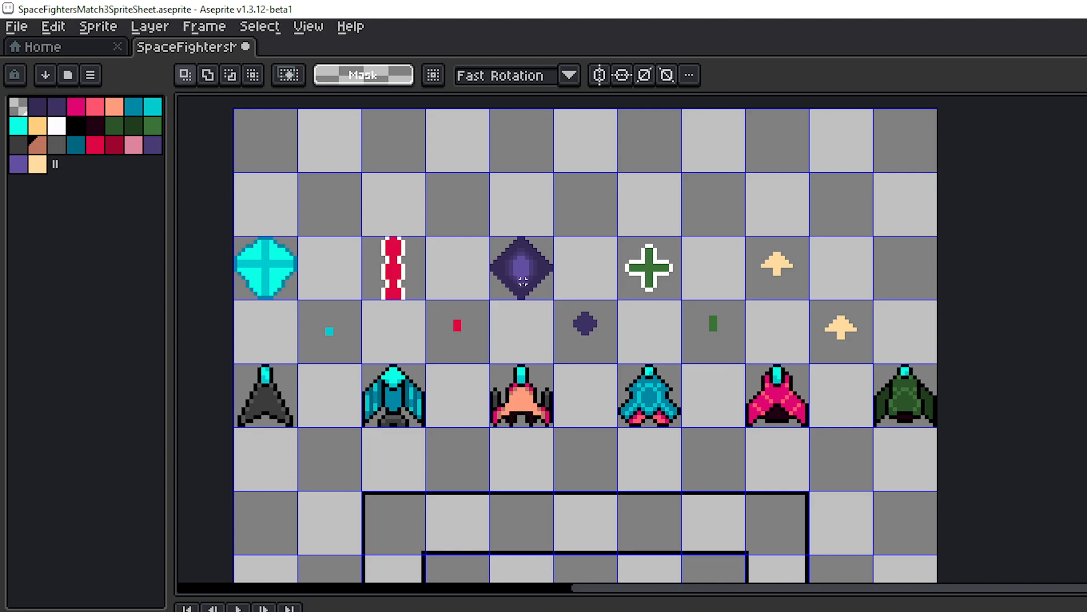
drag(558, 266, 476, 269)
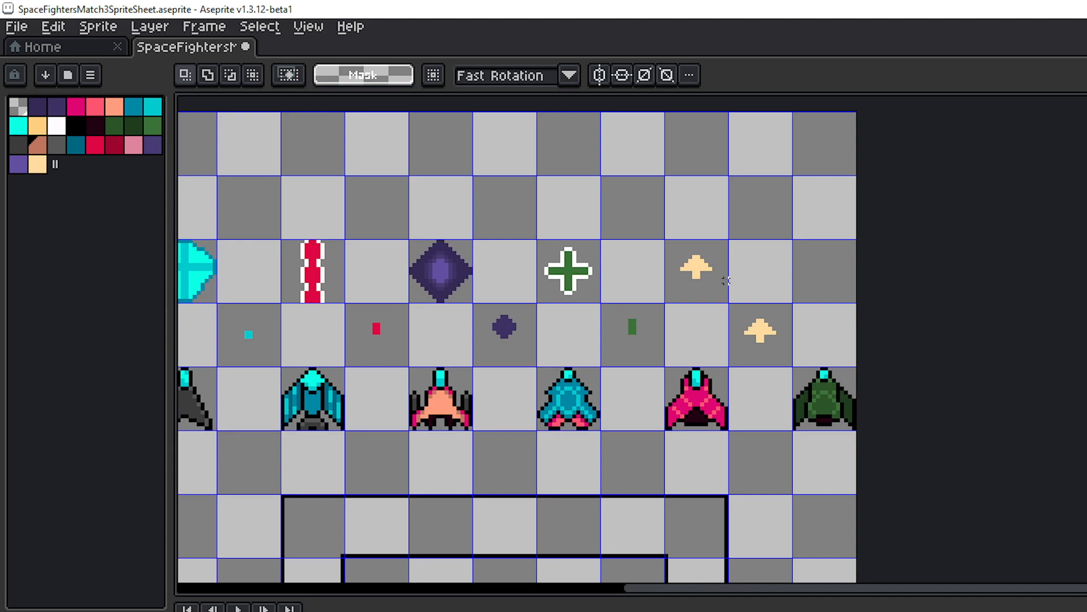
drag(689, 266, 743, 253)
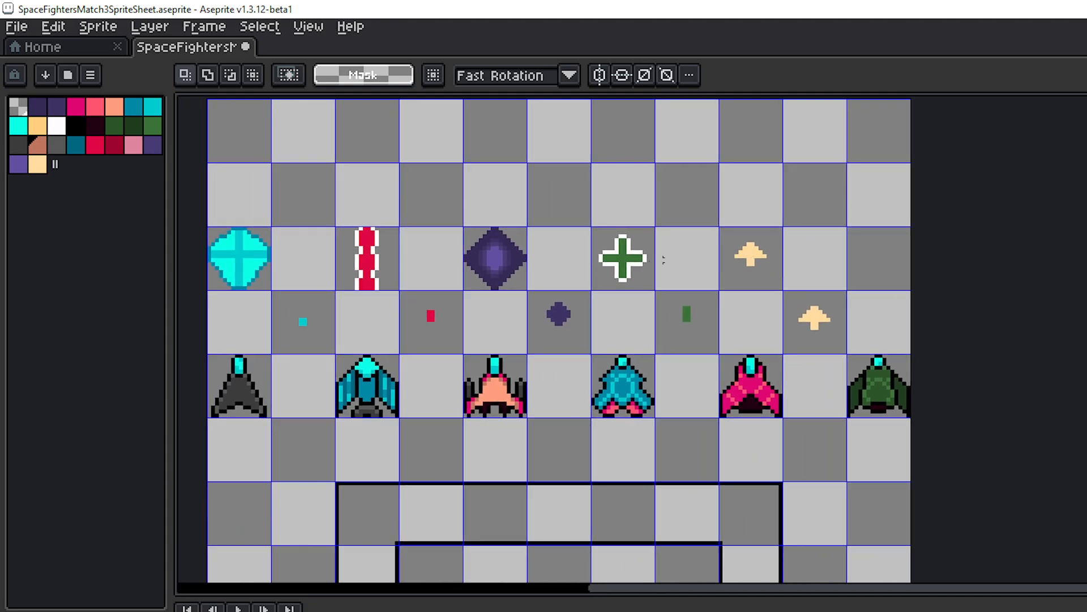
drag(753, 274, 911, 313)
drag(662, 307, 767, 306)
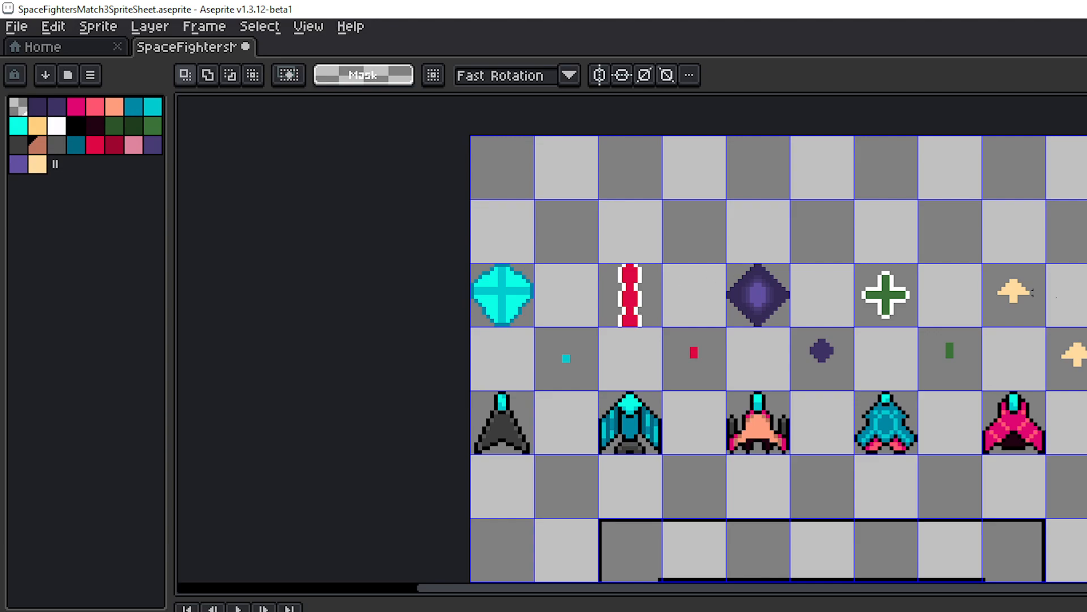
drag(1086, 313, 977, 222)
drag(974, 267, 946, 238)
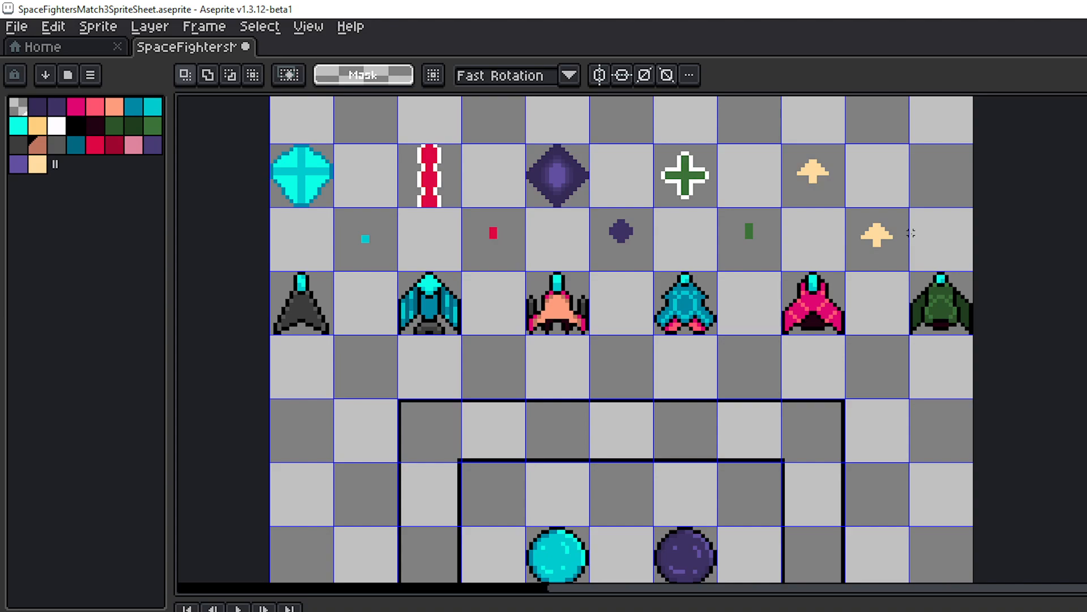
drag(911, 348, 1025, 419)
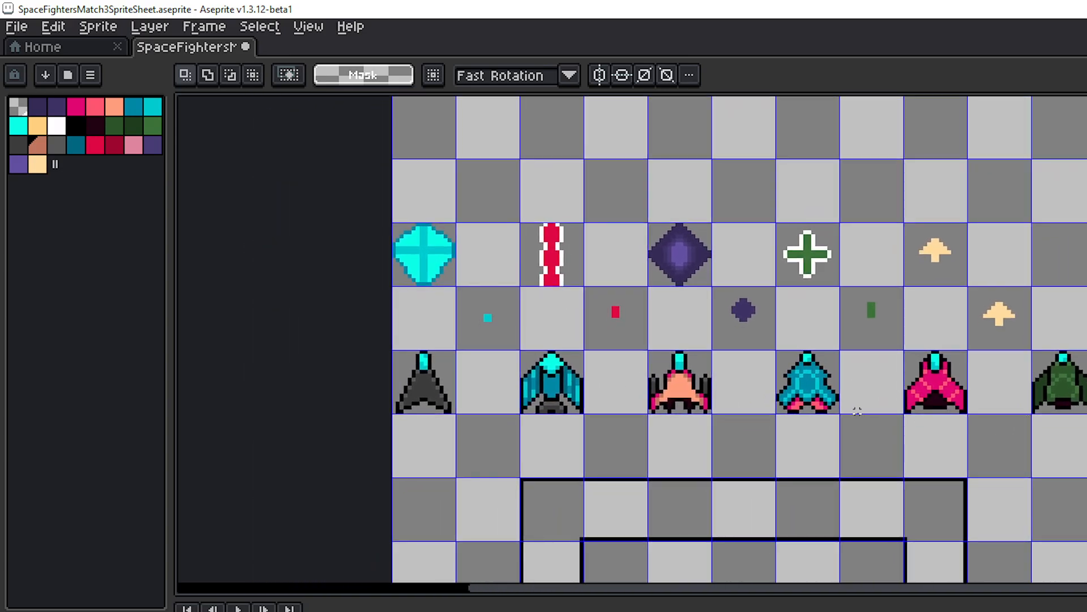
drag(857, 410, 893, 413)
drag(893, 417, 756, 273)
drag(799, 408, 786, 330)
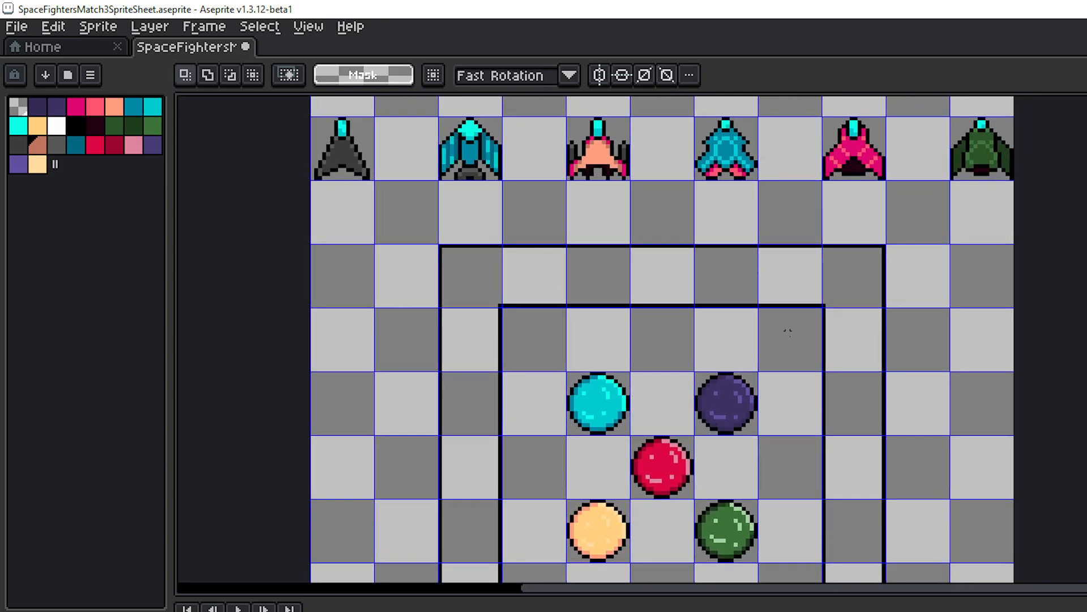
scroll(791, 345, up, 1)
drag(716, 308, 918, 412)
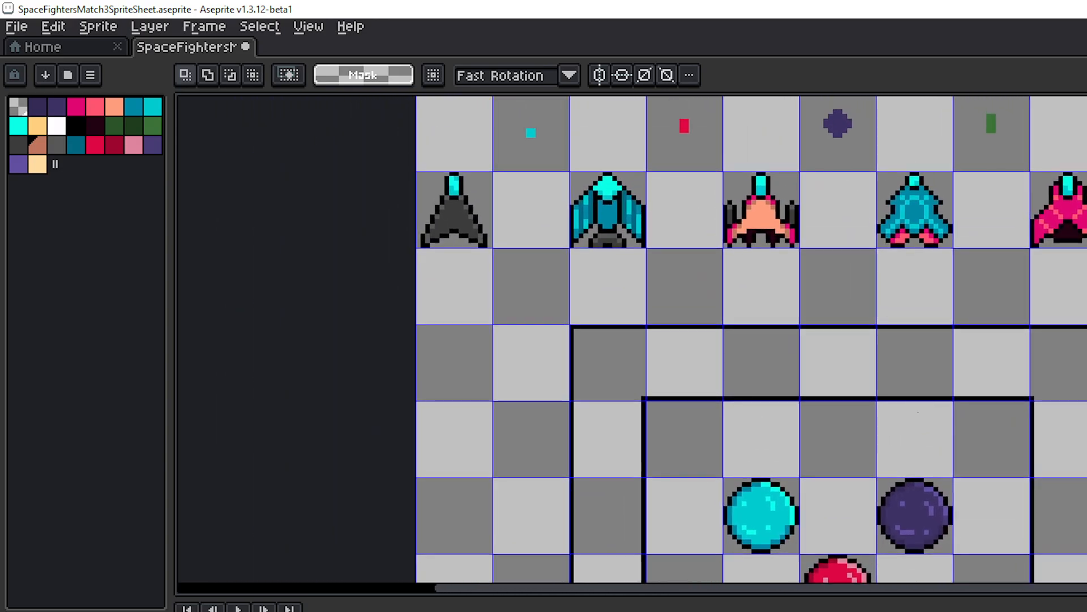
drag(946, 347, 949, 454)
drag(927, 258, 878, 432)
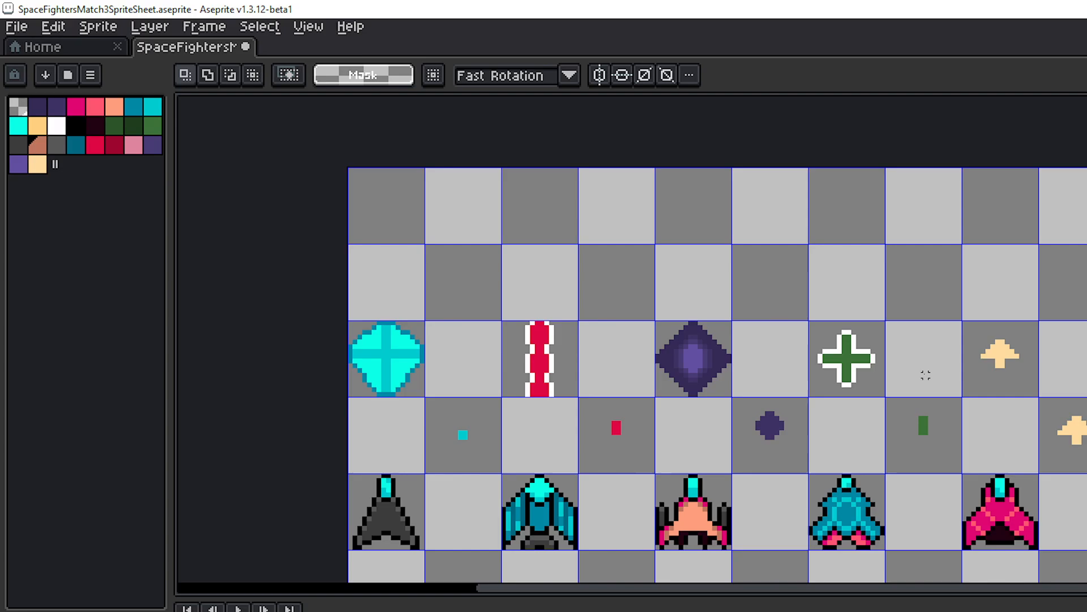
- Look over the effect sprites, the small projectile sprites, the ship row and the board frame with the coloured orbs
drag(924, 374, 836, 283)
drag(817, 375, 764, 309)
drag(777, 374, 835, 417)
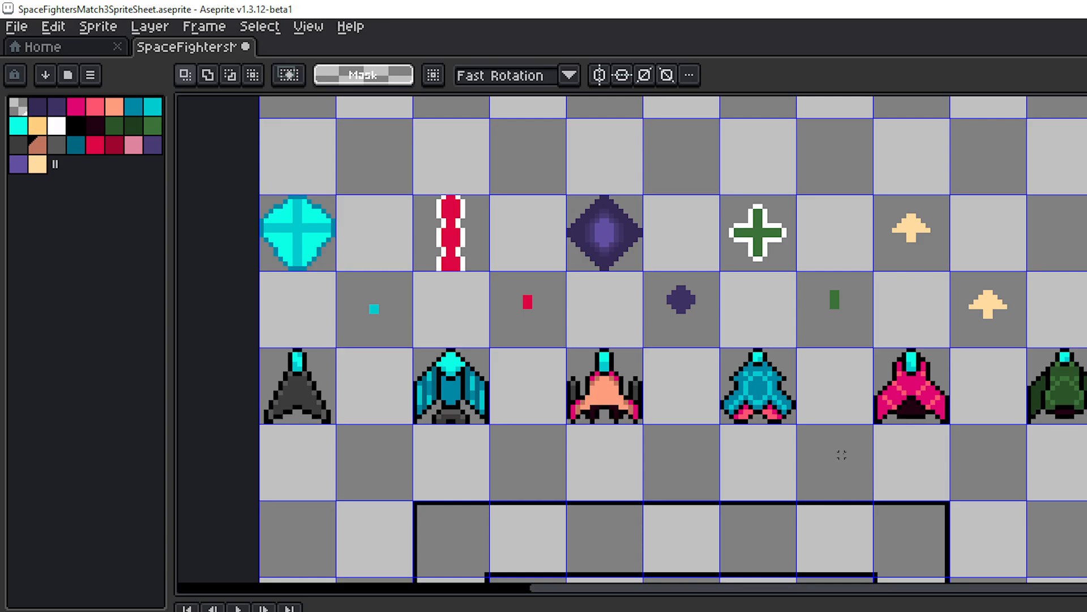
drag(842, 454, 781, 406)
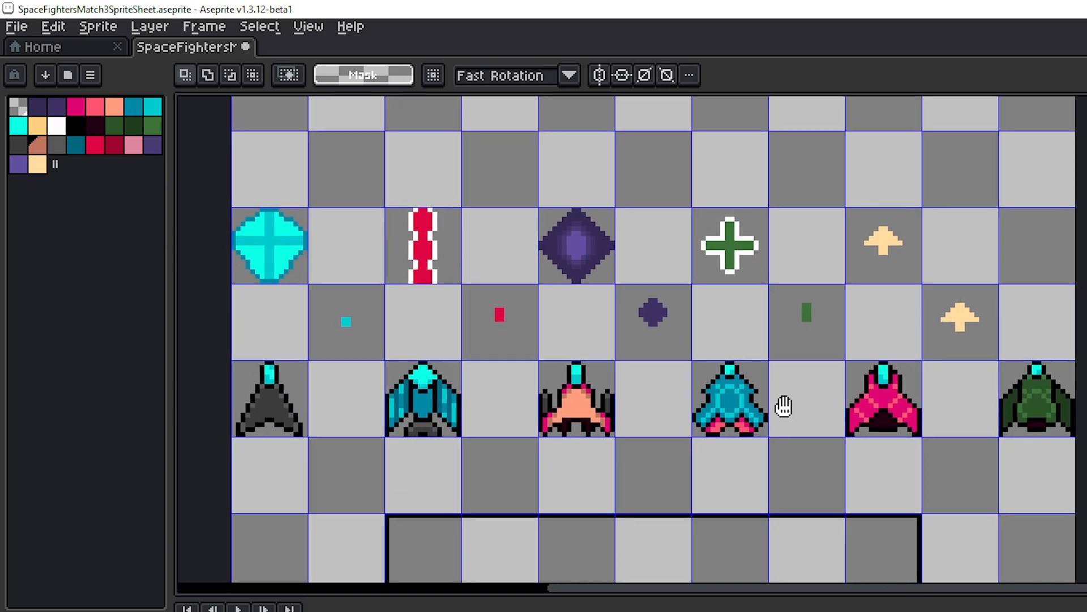
drag(807, 457, 906, 464)
drag(807, 427, 923, 476)
drag(627, 392, 713, 413)
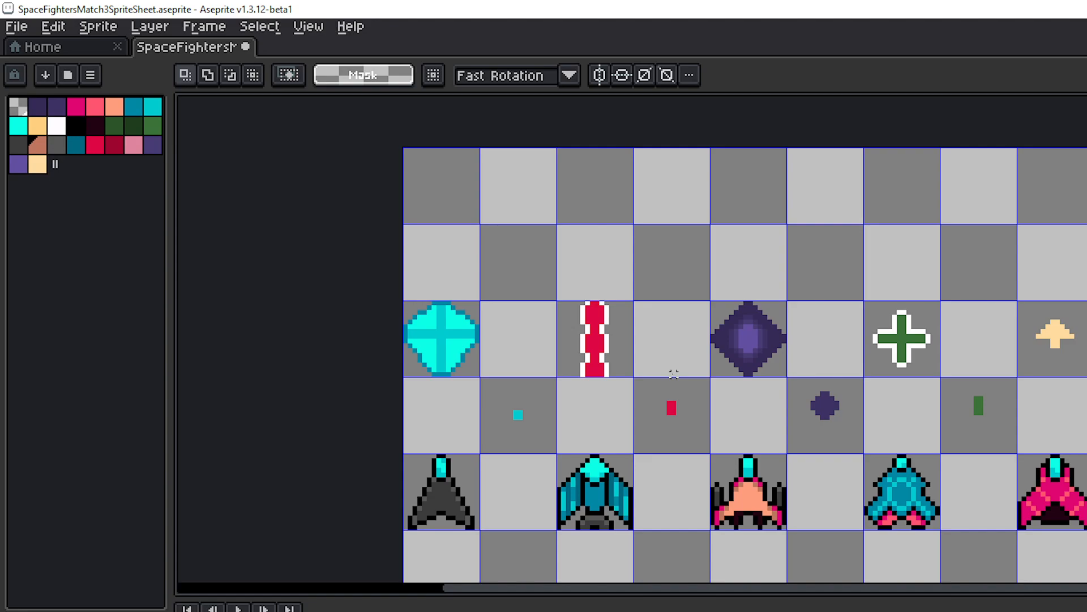
scroll(831, 357, down, 1)
drag(848, 393, 791, 254)
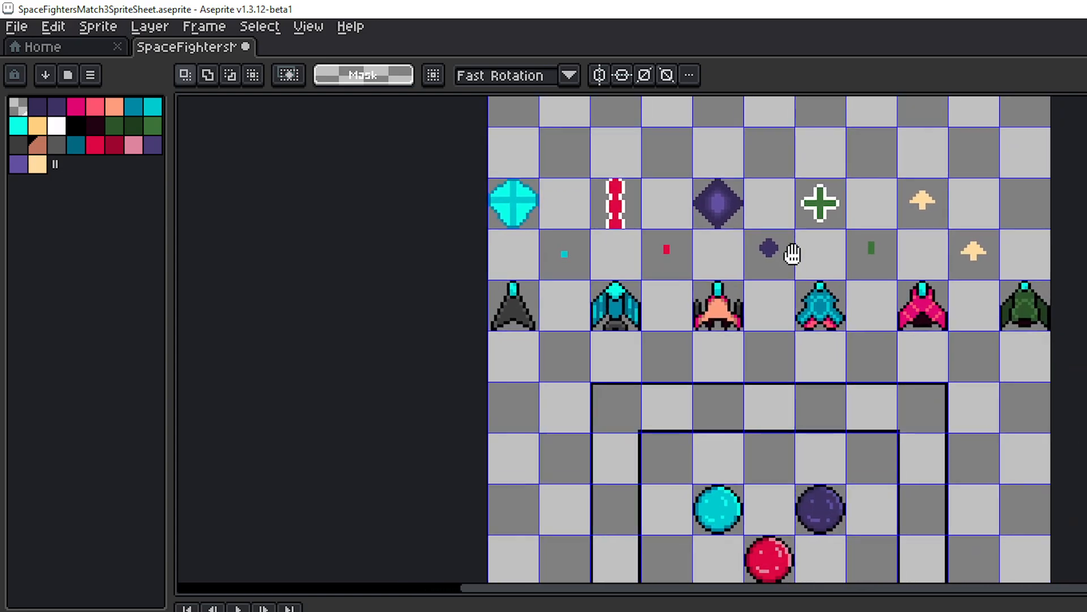
drag(814, 352, 773, 273)
scroll(783, 300, up, 2)
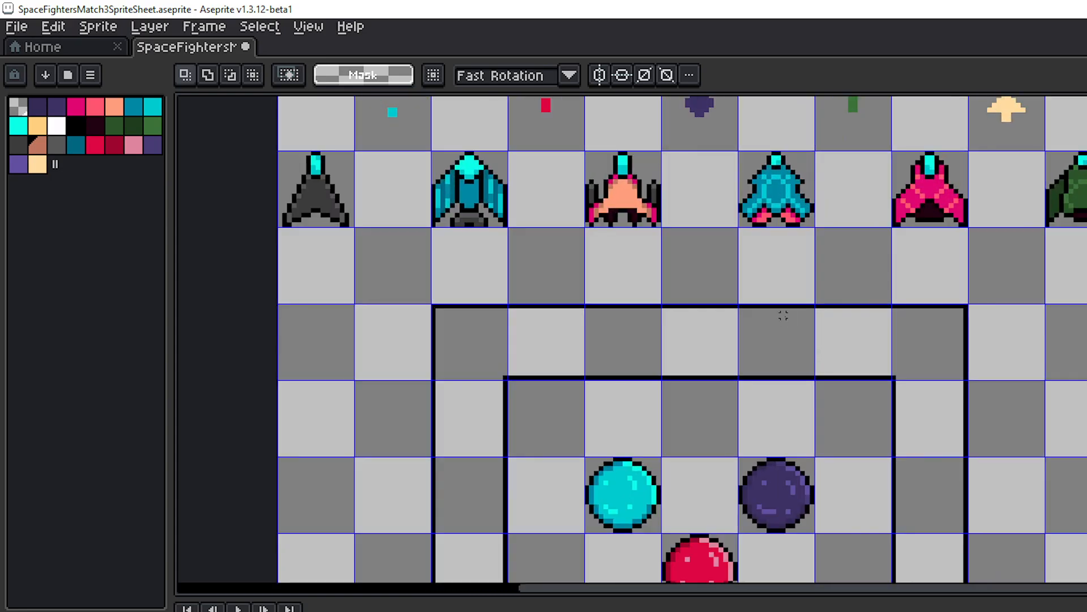
drag(786, 319, 797, 391)
scroll(861, 260, down, 1)
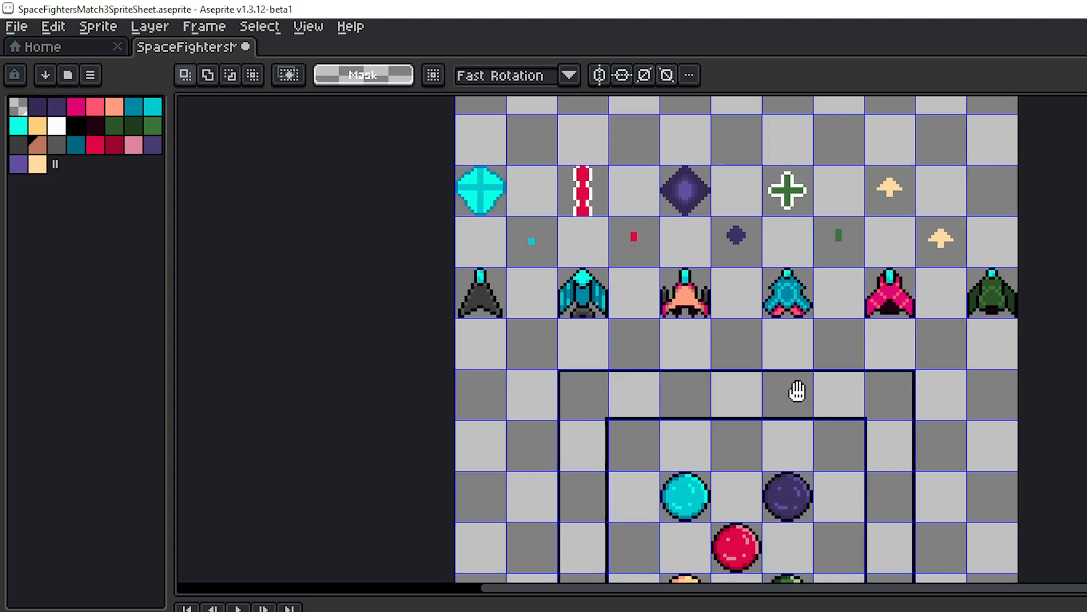
mouse_move(797, 391)
mouse_down()
mouse_move(802, 398)
mouse_move(796, 384)
mouse_up()
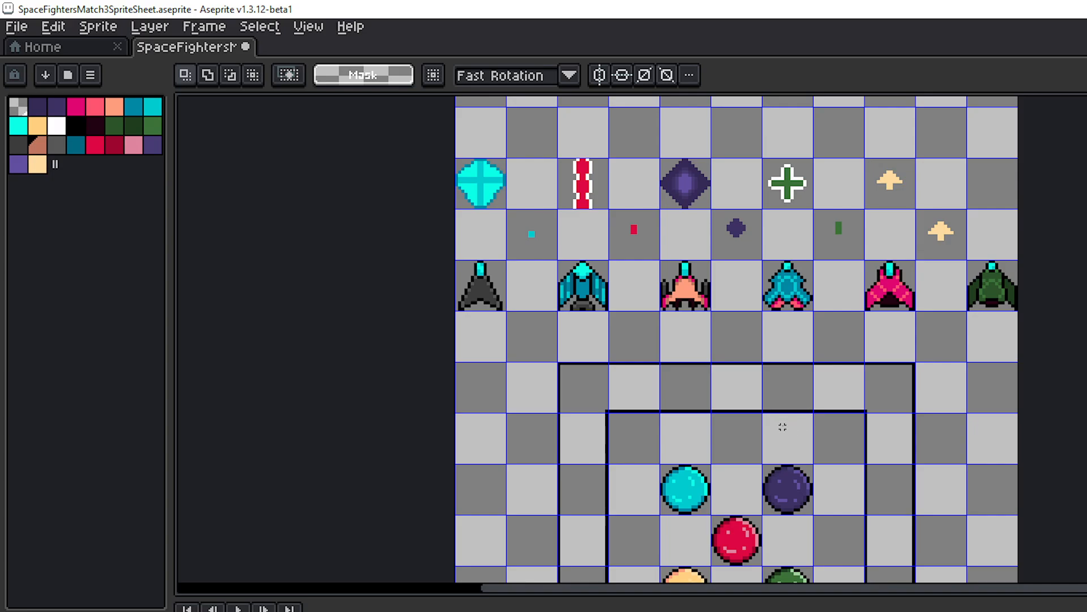
drag(782, 426, 774, 417)
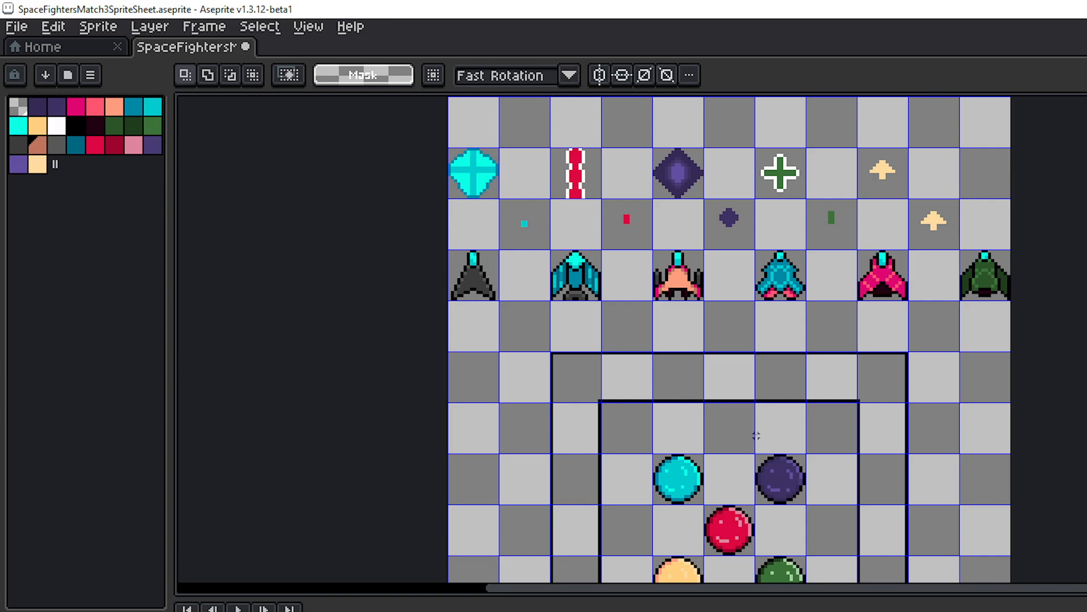
drag(755, 437, 738, 365)
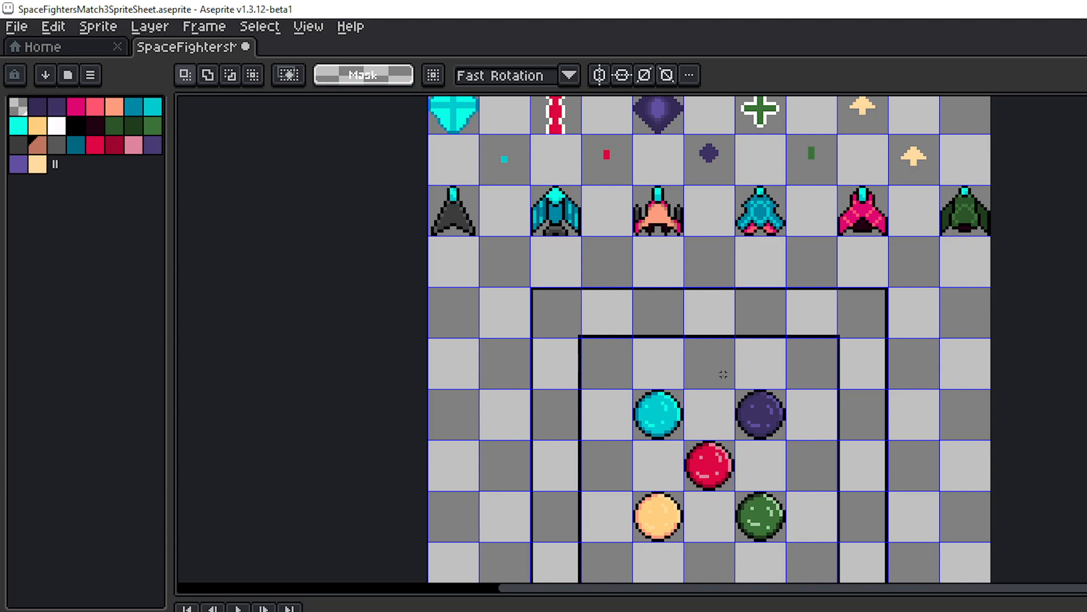
scroll(739, 351, up, 3)
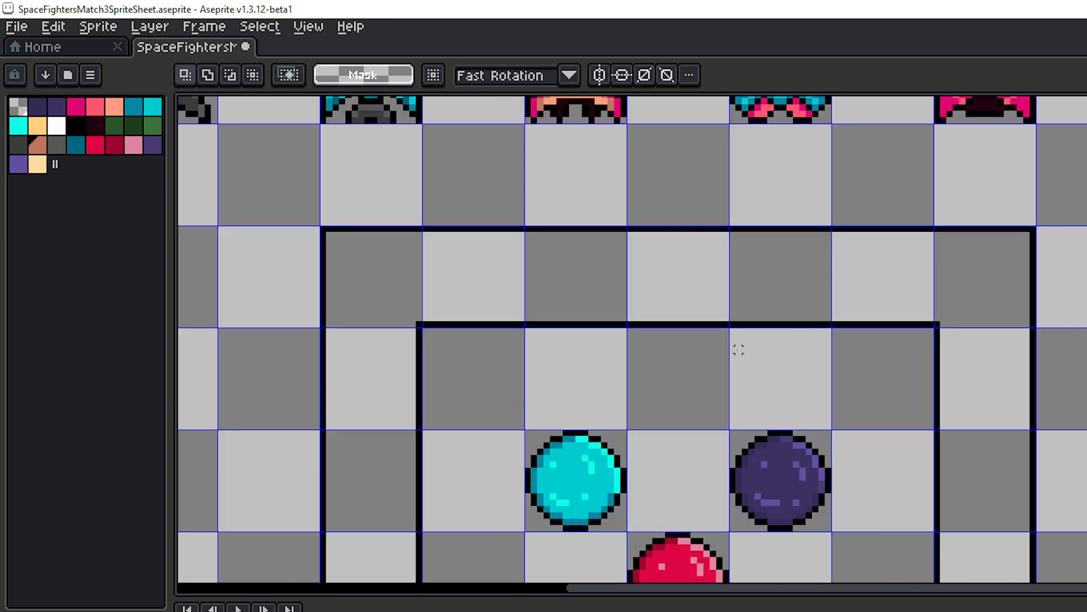
drag(751, 308, 837, 166)
scroll(837, 166, down, 2)
drag(803, 227, 764, 348)
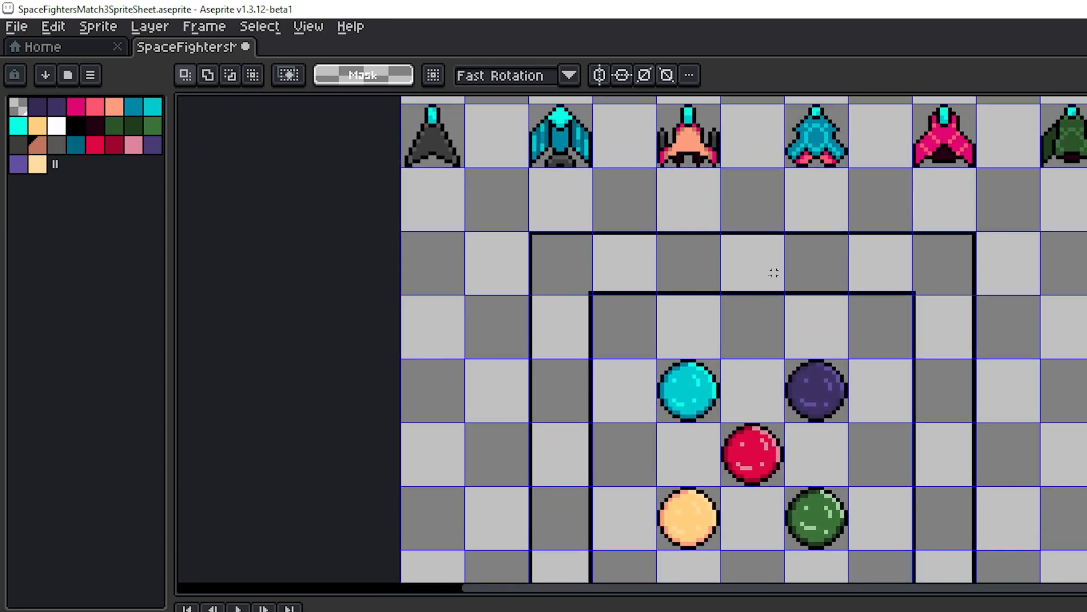
drag(789, 304, 780, 389)
drag(816, 290, 830, 393)
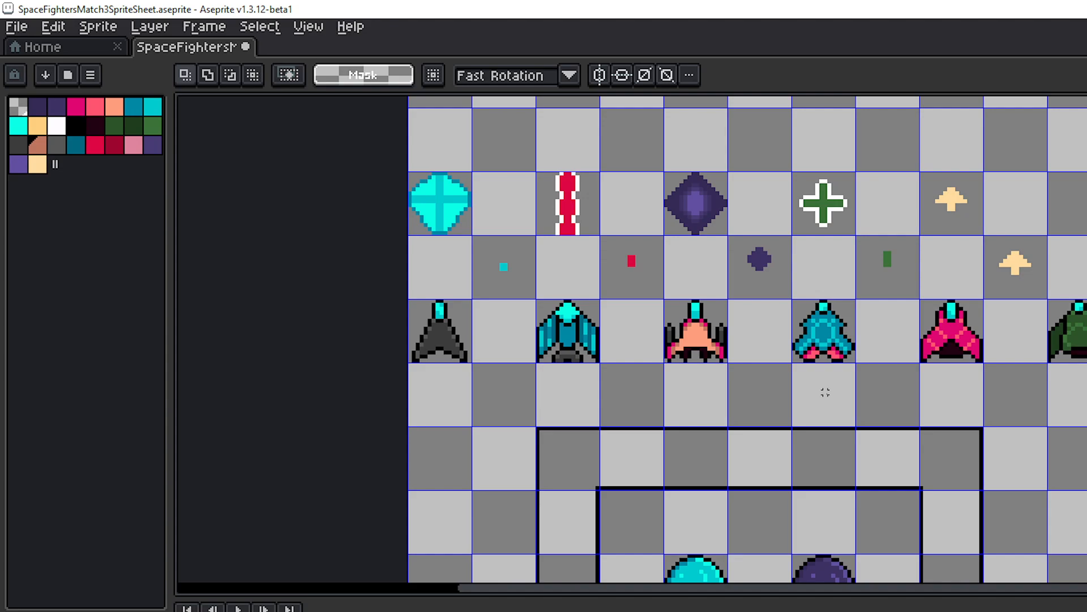
- Save the sprite sheet with the finished effect sprites
key(ctrl+s)
mouse_move(994, 394)
mouse_down()
mouse_move(910, 439)
mouse_move(916, 464)
mouse_move(981, 332)
mouse_move(976, 308)
mouse_move(969, 385)
mouse_move(962, 371)
mouse_move(973, 369)
mouse_move(983, 409)
mouse_up()
scroll(906, 467, down, 1)
scroll(968, 386, up, 1)
drag(855, 405, 932, 403)
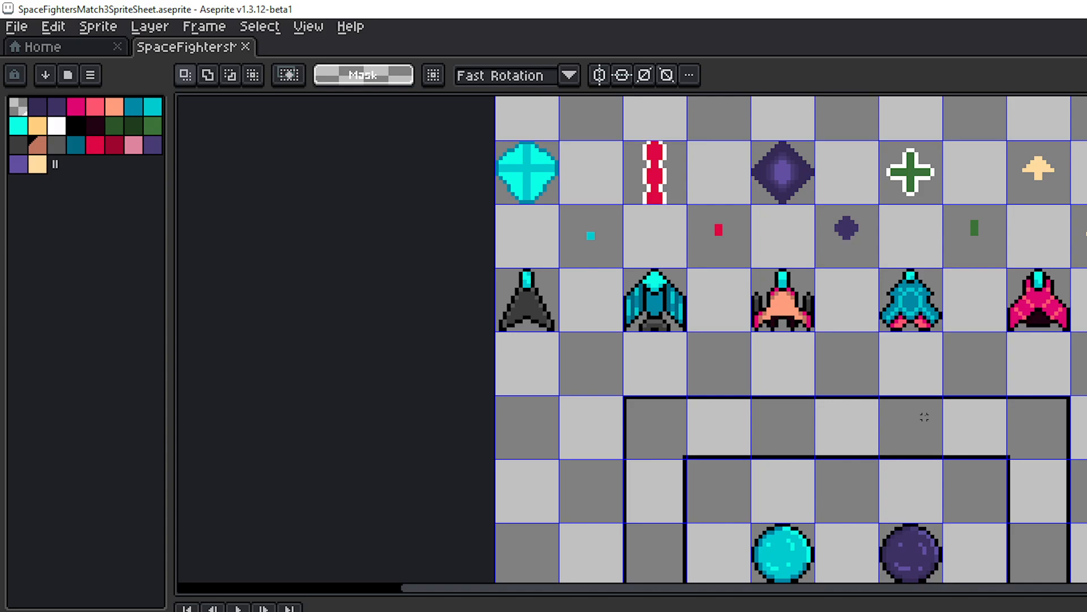
- Extend the canvas above the sprites by 32 px to a height of 240 px, and add the same 32 px again
drag(981, 377, 949, 289)
drag(1024, 382, 998, 287)
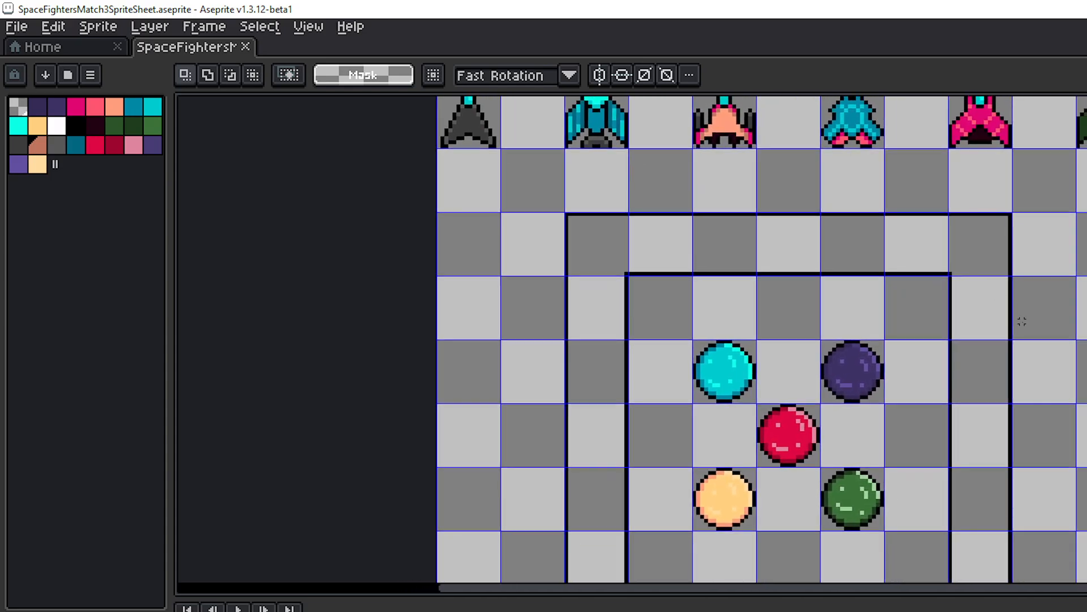
drag(1034, 335, 1079, 416)
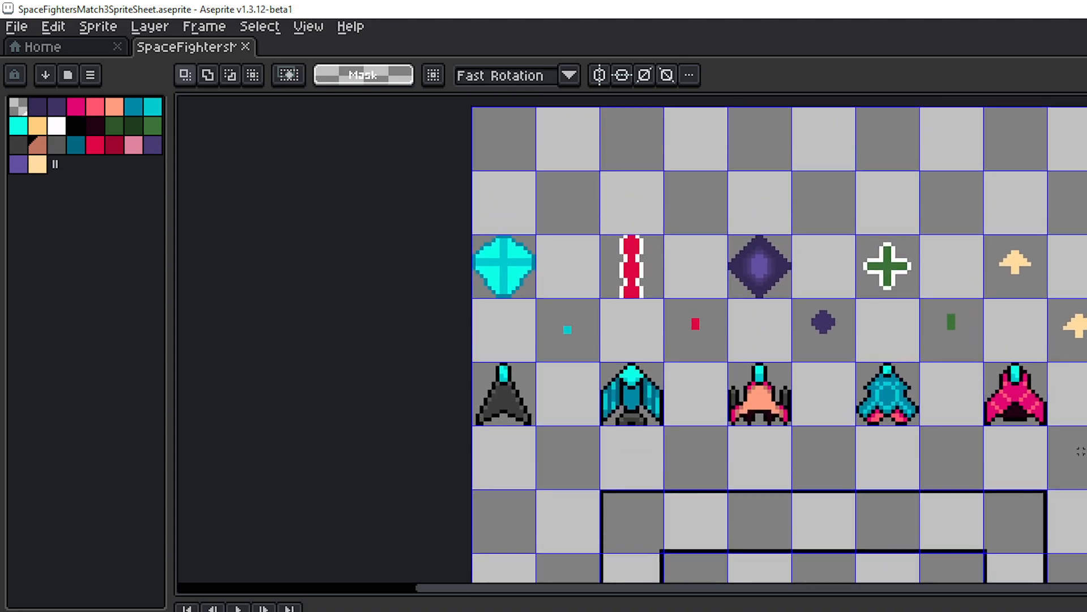
drag(1081, 451, 1075, 487)
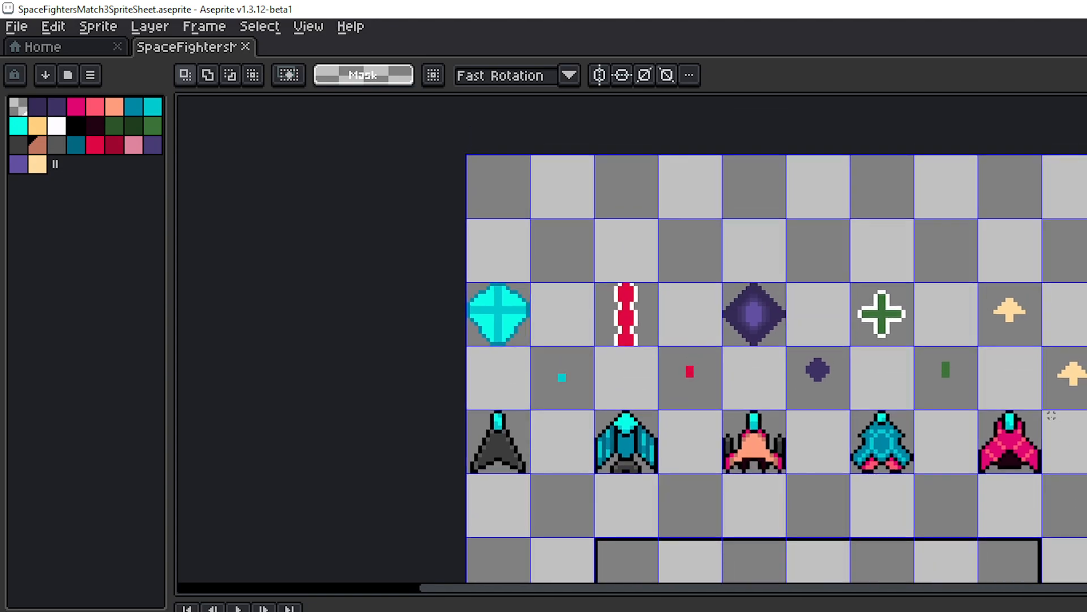
key(ctrl+alt+c)
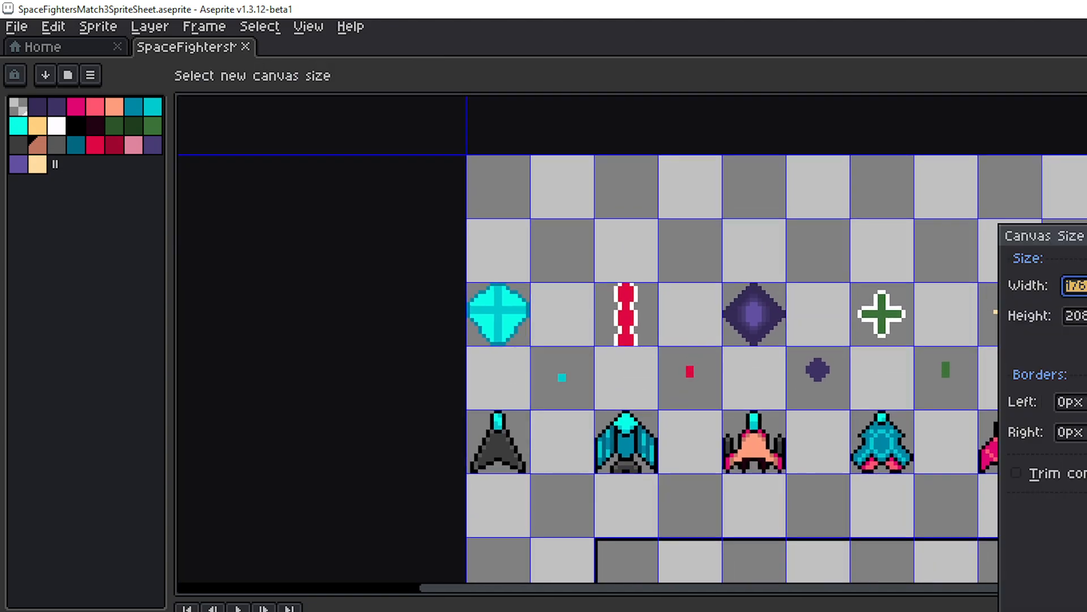
click(1086, 401)
text(32)
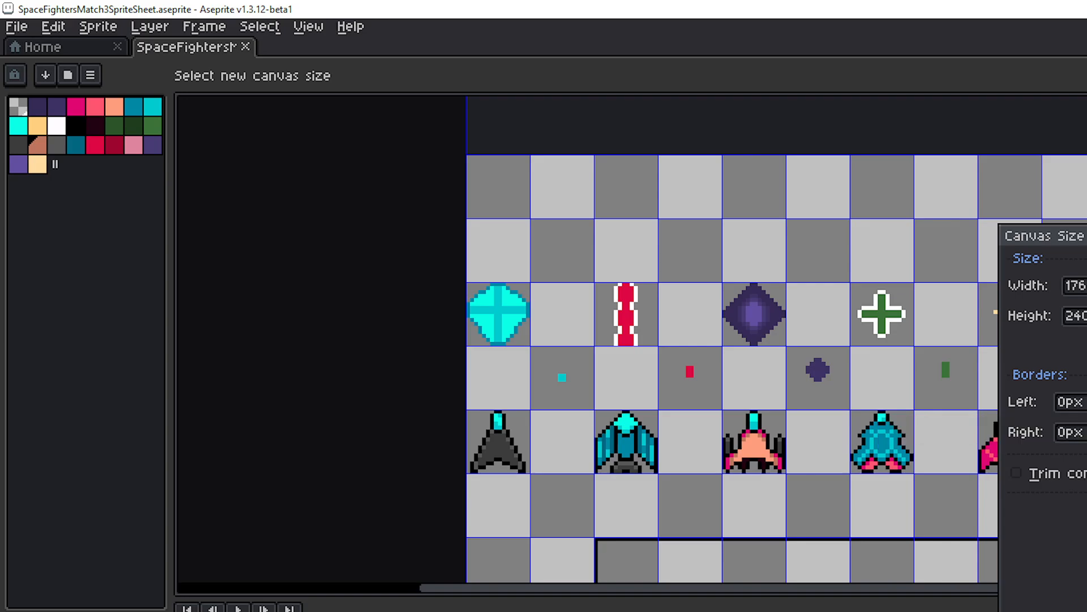
key(Return)
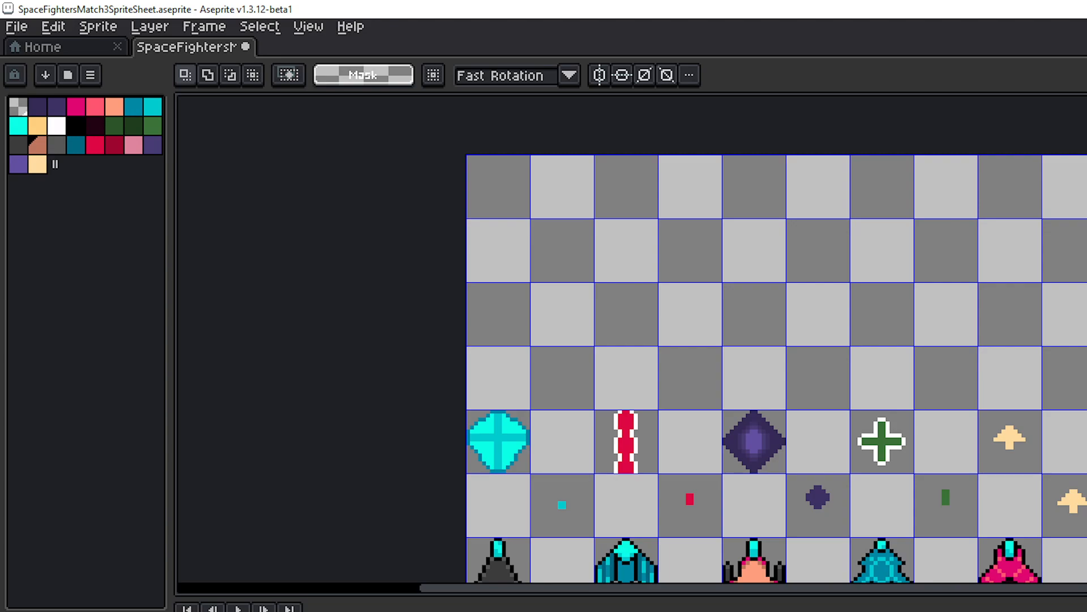
key(ctrl+alt+c)
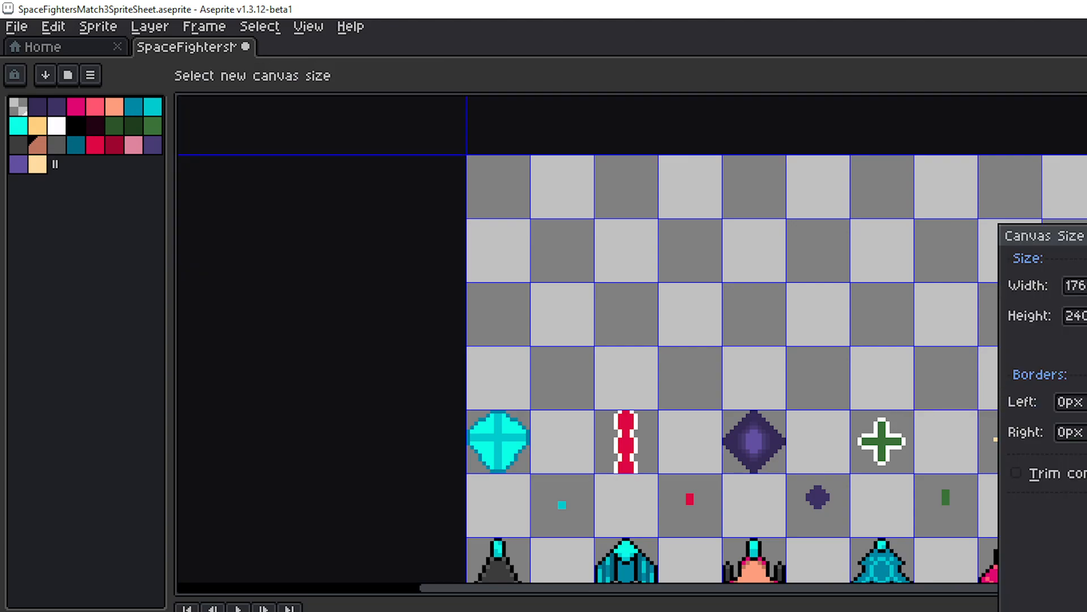
key(Return)
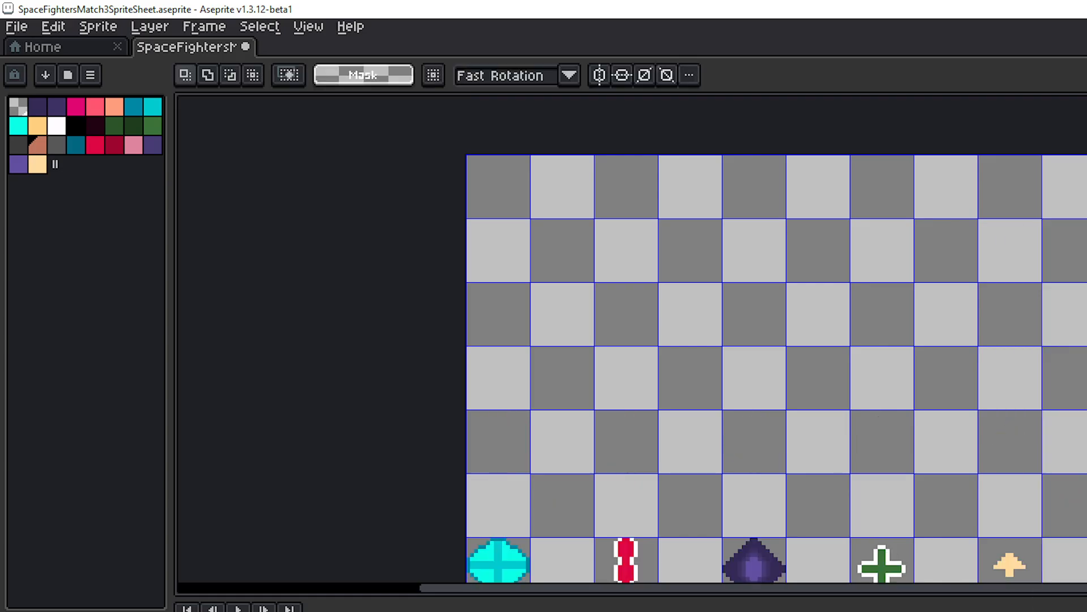
- Examine the enlarged sheet from the new empty tile rows down to the ships and the board frame
scroll(1082, 439, down, 1)
drag(1083, 461, 936, 160)
scroll(954, 266, down, 1)
drag(953, 272, 942, 373)
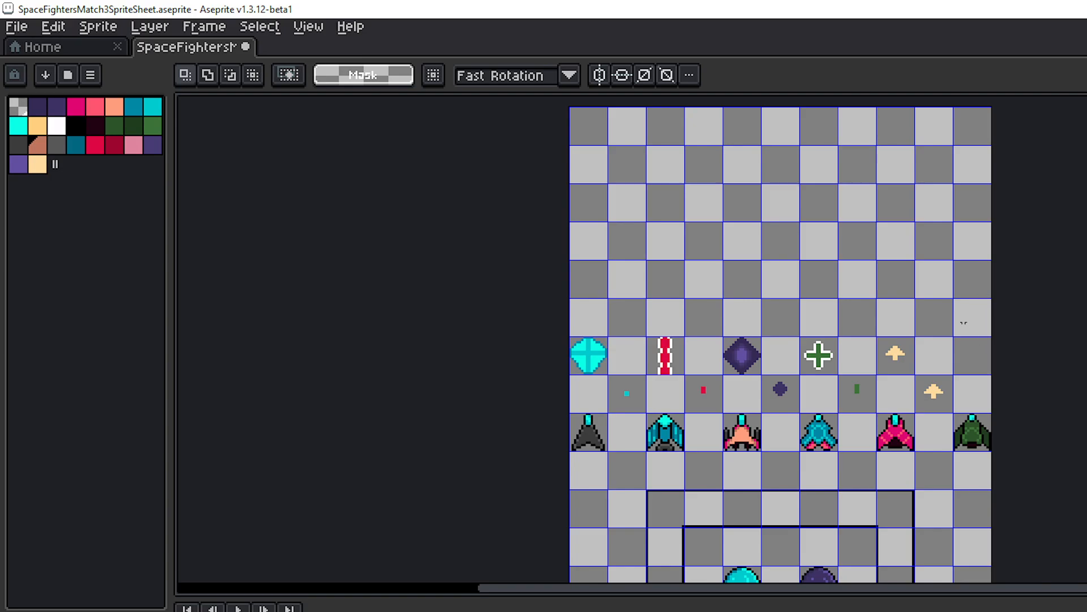
drag(963, 322, 1023, 286)
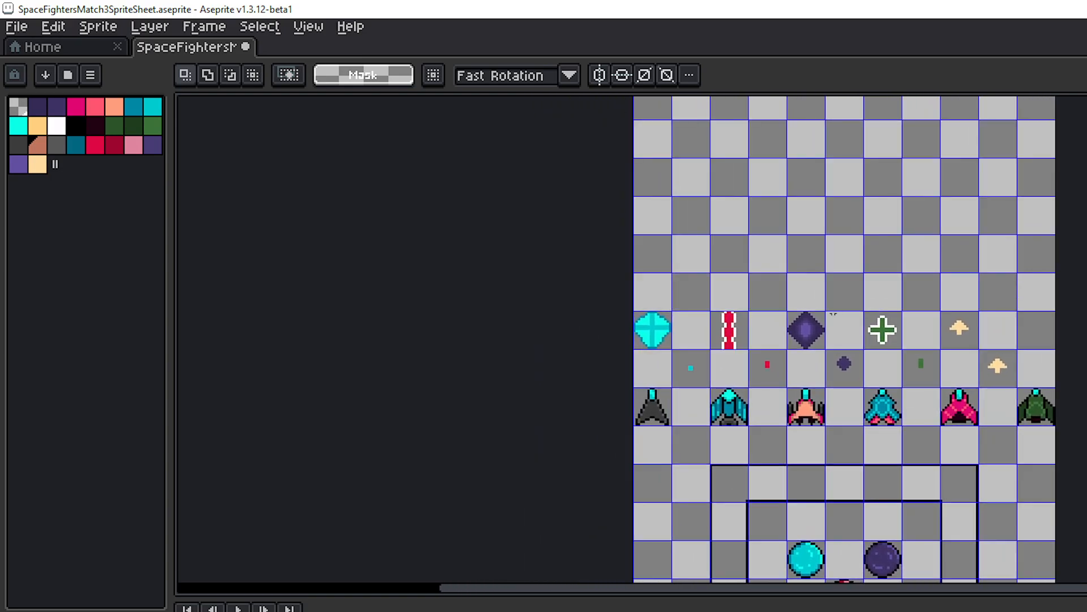
scroll(834, 312, up, 2)
drag(800, 309, 833, 260)
scroll(833, 238, down, 2)
drag(852, 319, 879, 454)
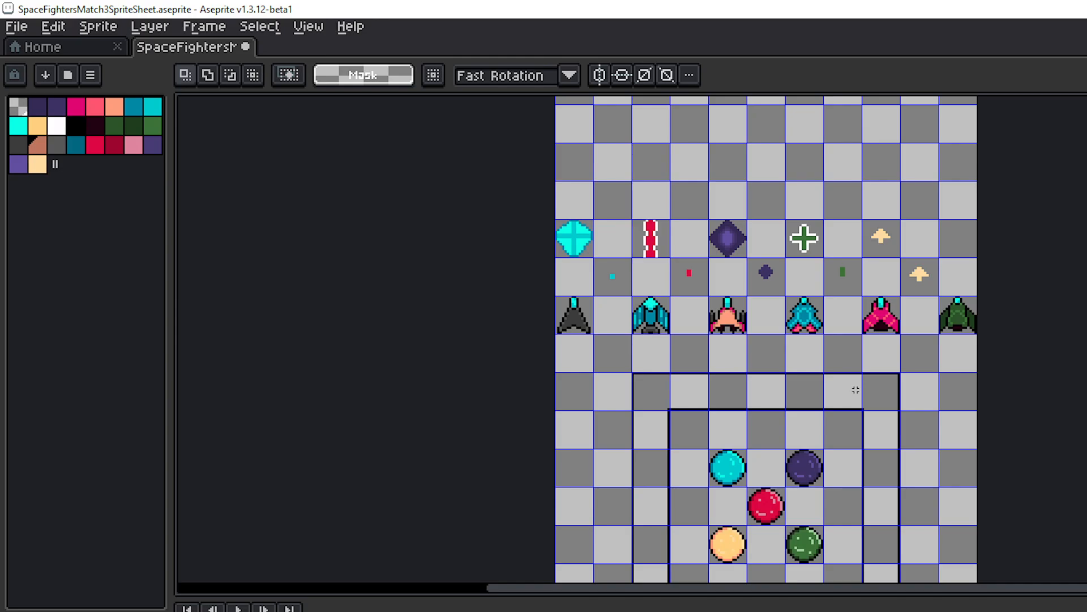
scroll(825, 335, up, 2)
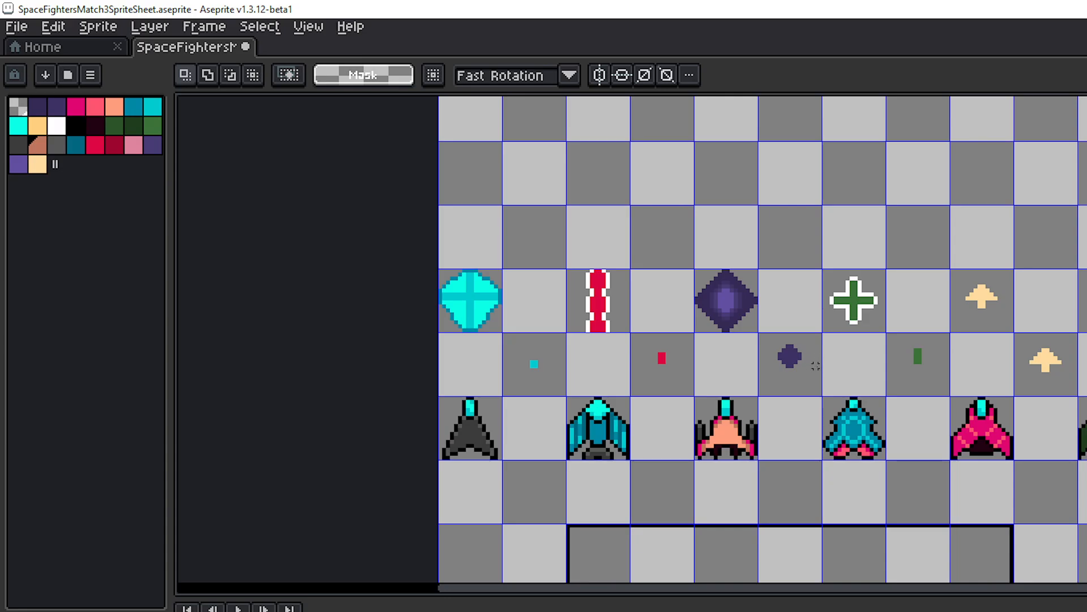
drag(797, 358, 756, 267)
drag(908, 311, 772, 274)
drag(853, 396, 930, 350)
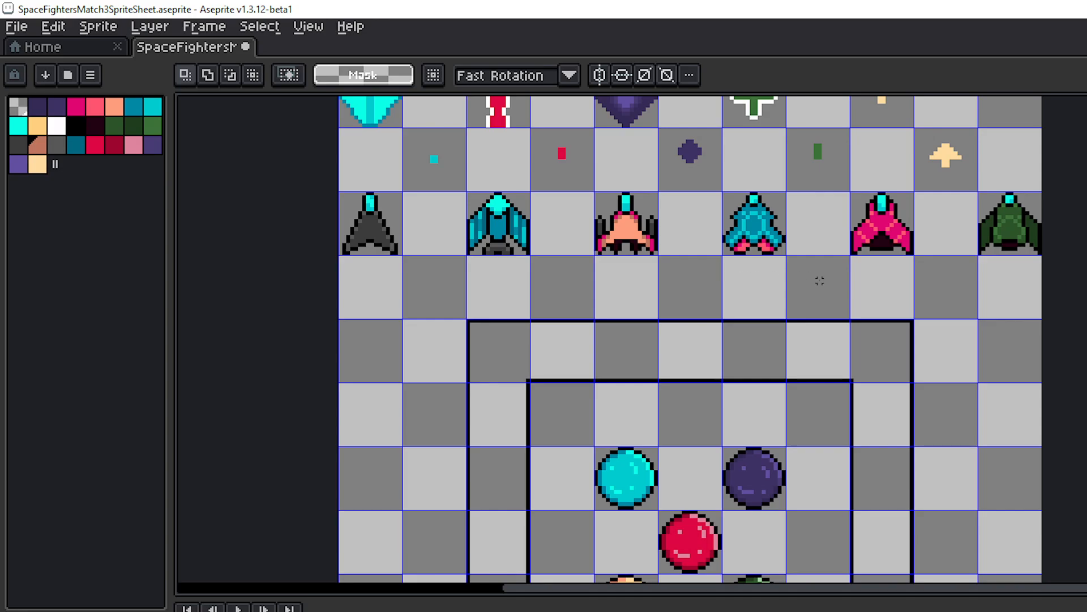
drag(819, 281, 843, 326)
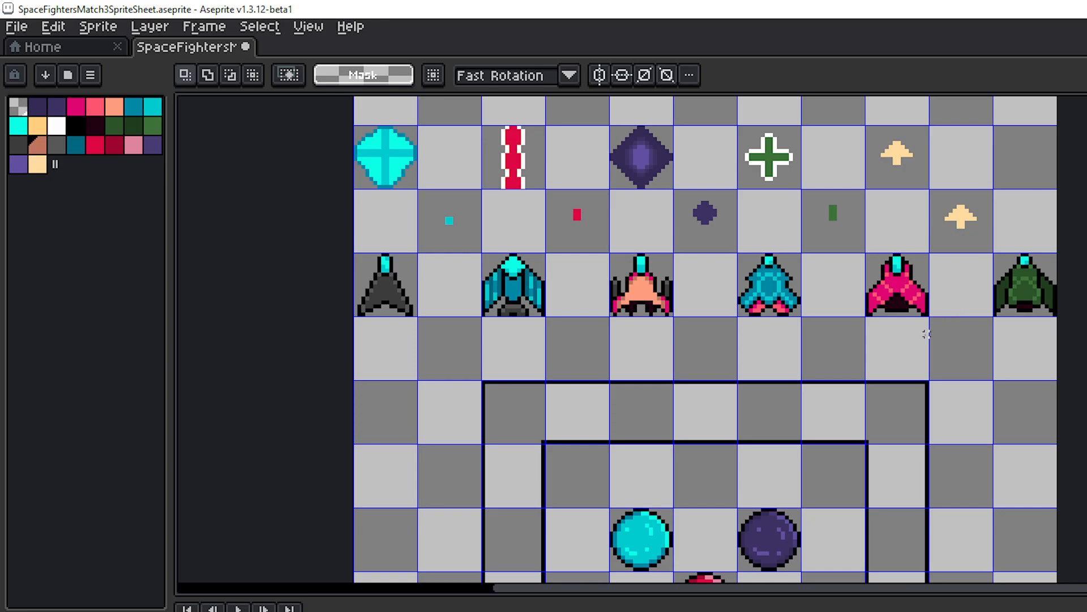
drag(778, 342, 825, 282)
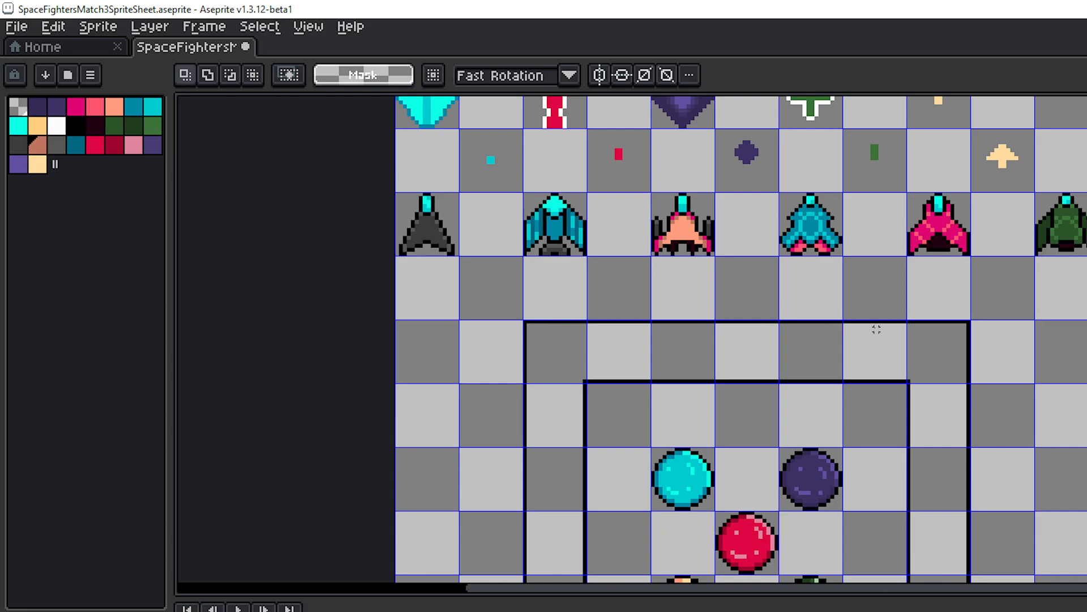
drag(866, 311, 802, 305)
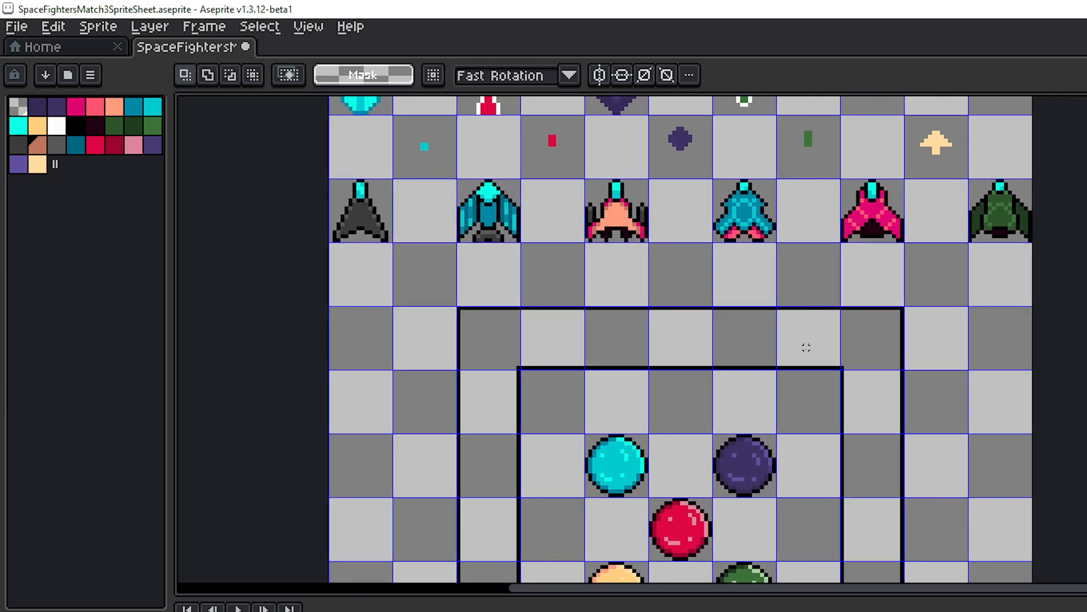
drag(809, 349, 847, 442)
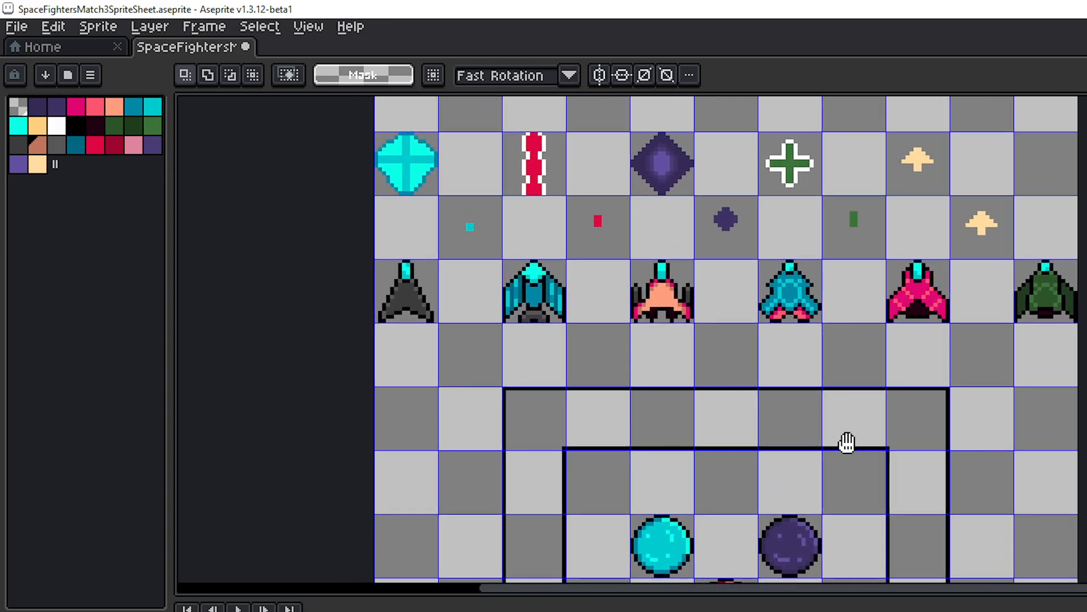
drag(931, 287, 873, 342)
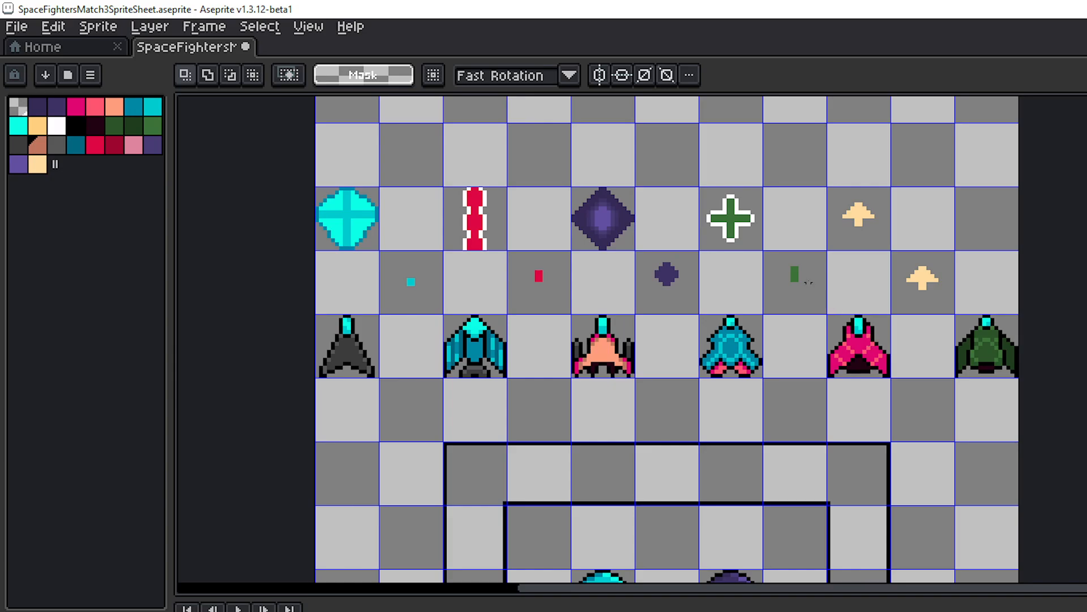
drag(793, 177, 849, 389)
drag(809, 287, 827, 413)
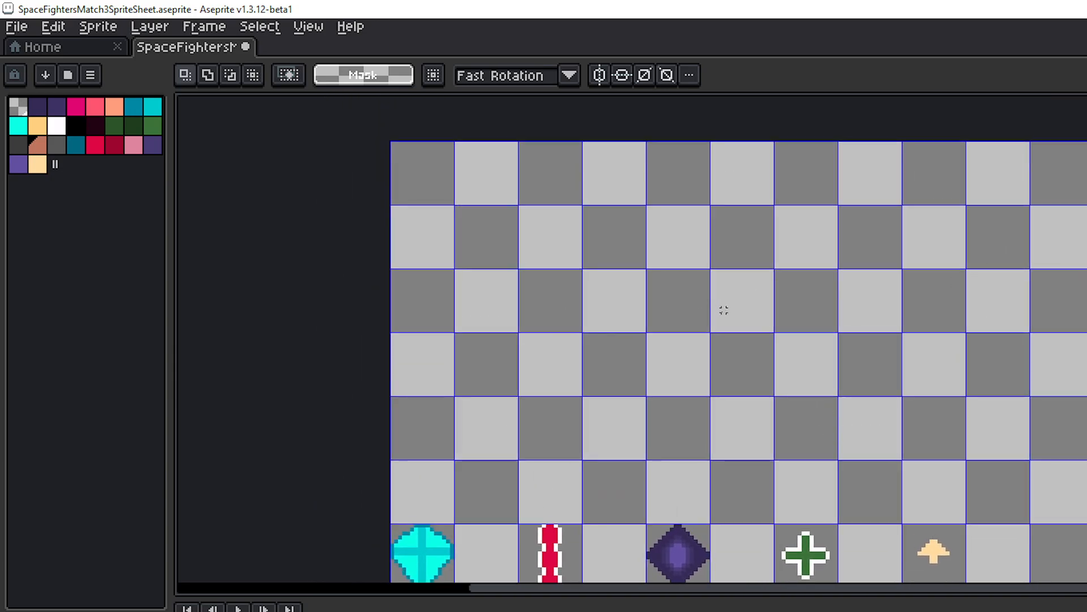
scroll(881, 385, down, 1)
drag(881, 386, 788, 174)
drag(836, 278, 834, 274)
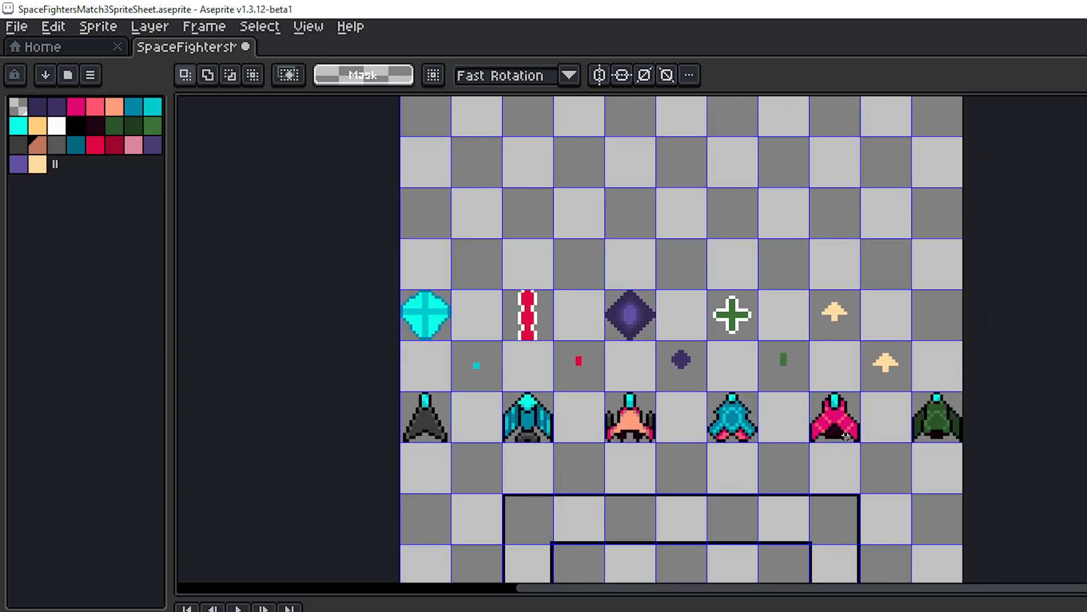
drag(849, 437, 831, 408)
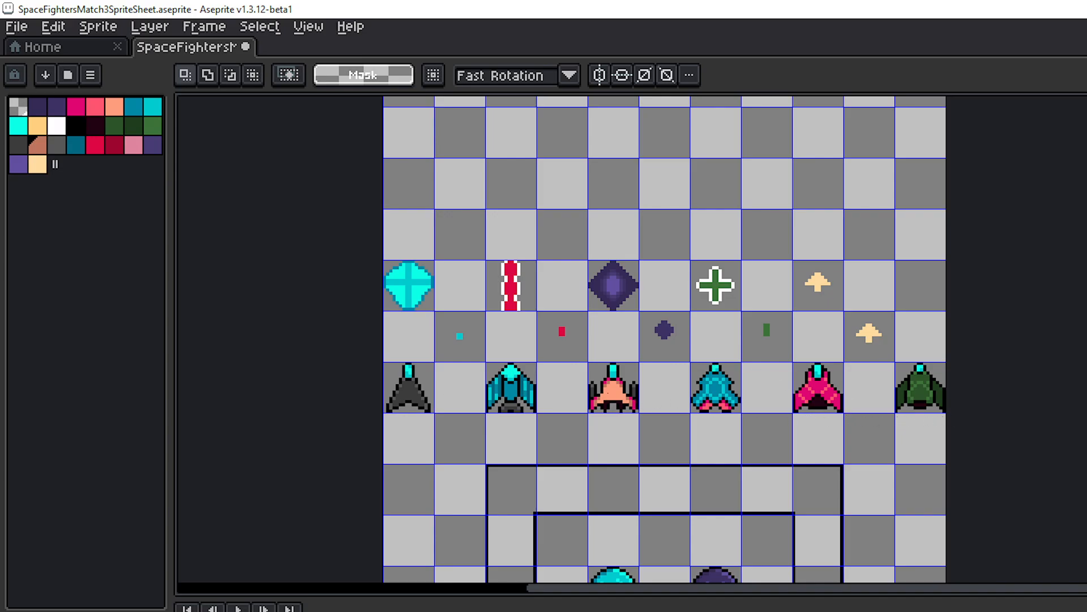
drag(640, 447, 687, 368)
drag(760, 379, 827, 359)
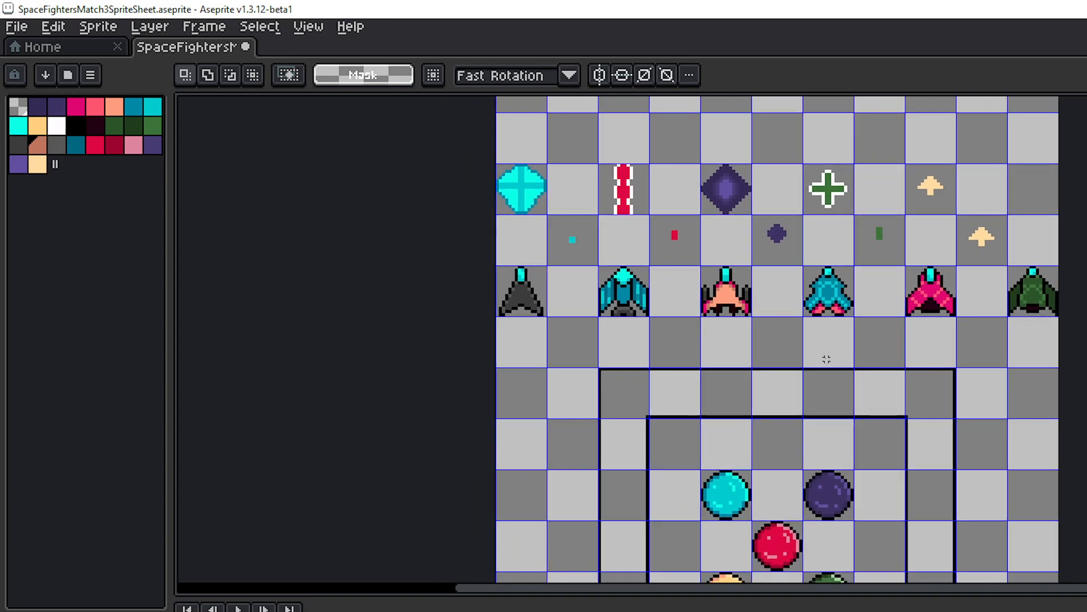
- Save the sprite sheet with its enlarged canvas
scroll(826, 358, up, 2)
drag(758, 359, 831, 403)
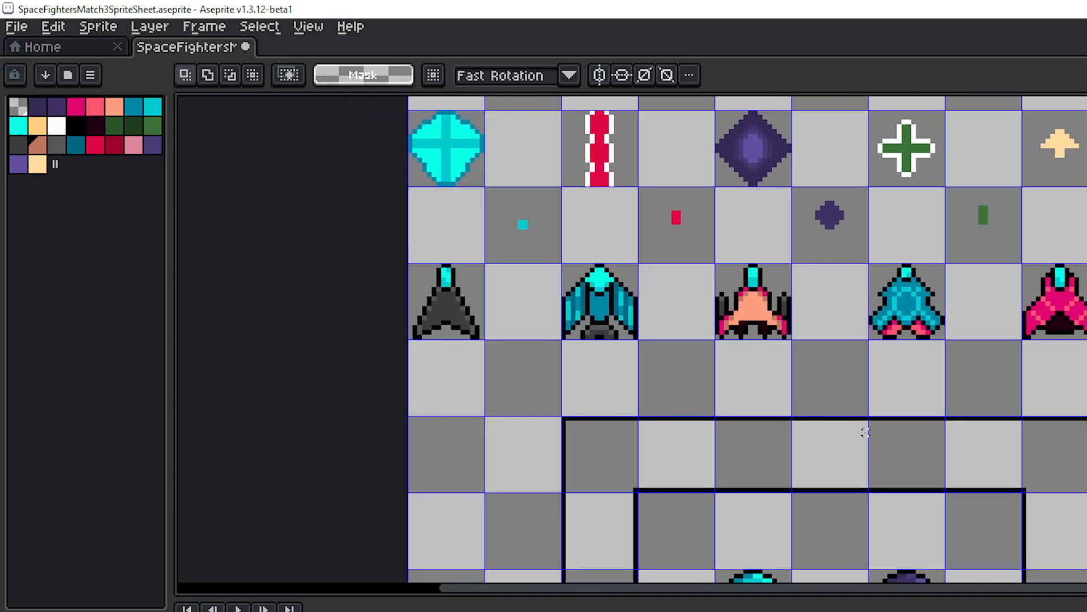
drag(895, 435, 847, 370)
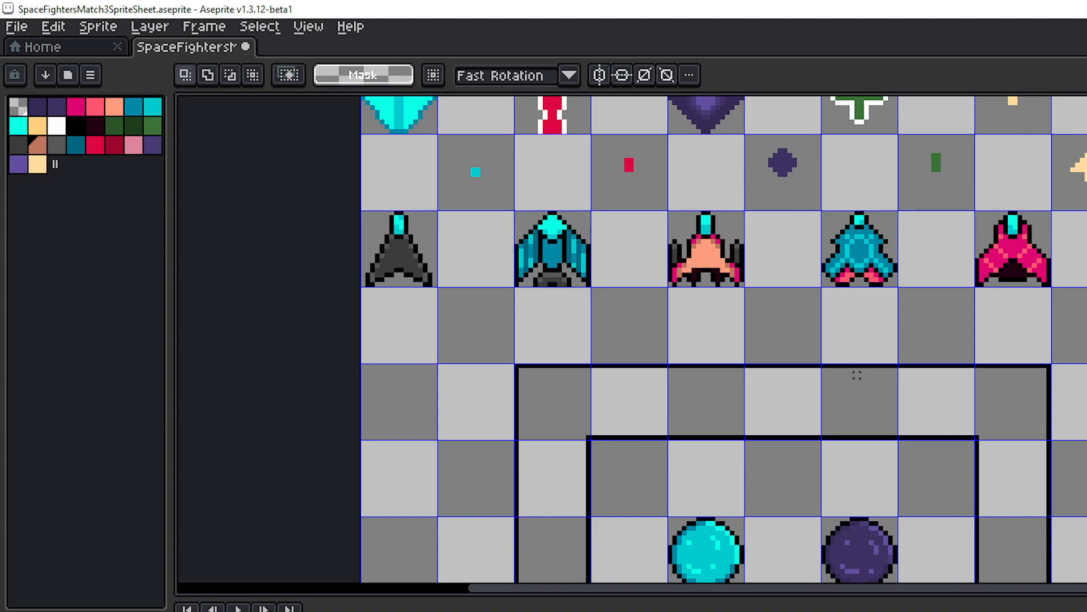
key(ctrl+s)
- Draw one black pixel with the 1 px Pencil inside the outer board frame's top-left corner
scroll(794, 352, down, 3)
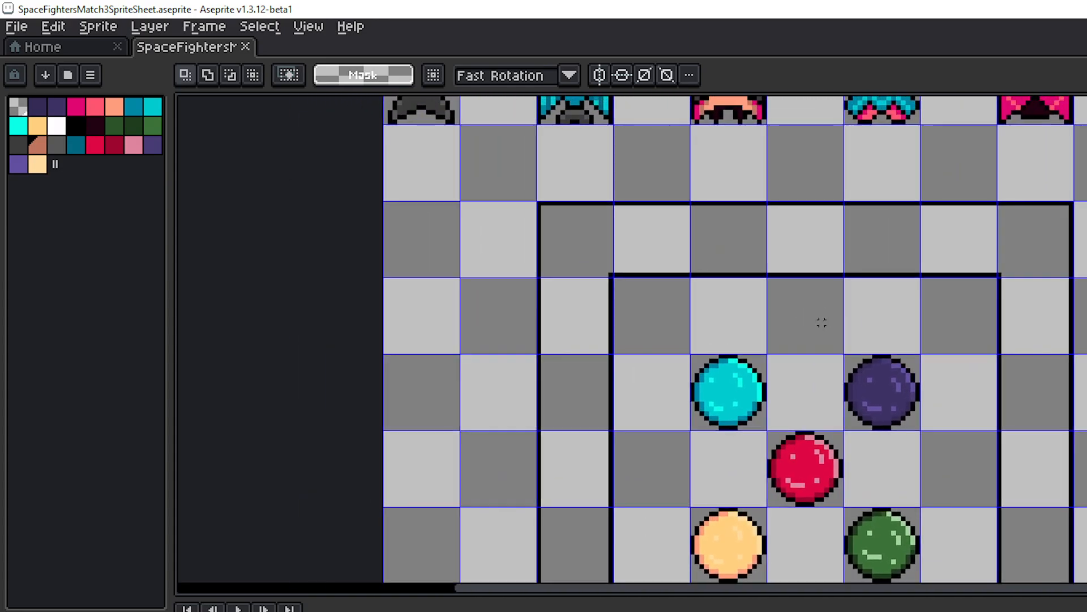
scroll(747, 272, up, 2)
drag(704, 250, 834, 294)
drag(498, 234, 589, 275)
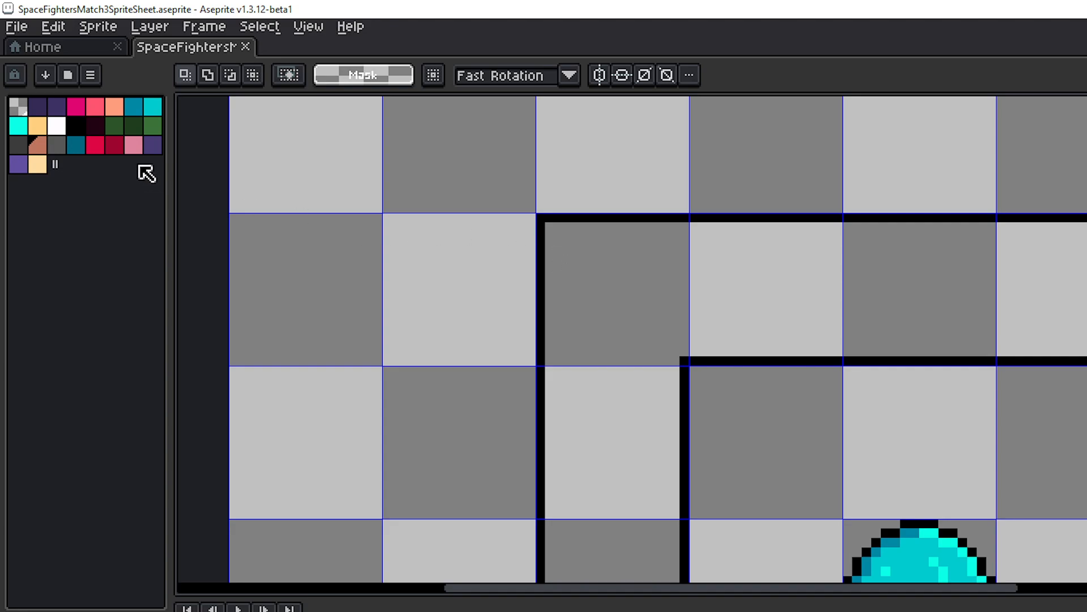
click(77, 126)
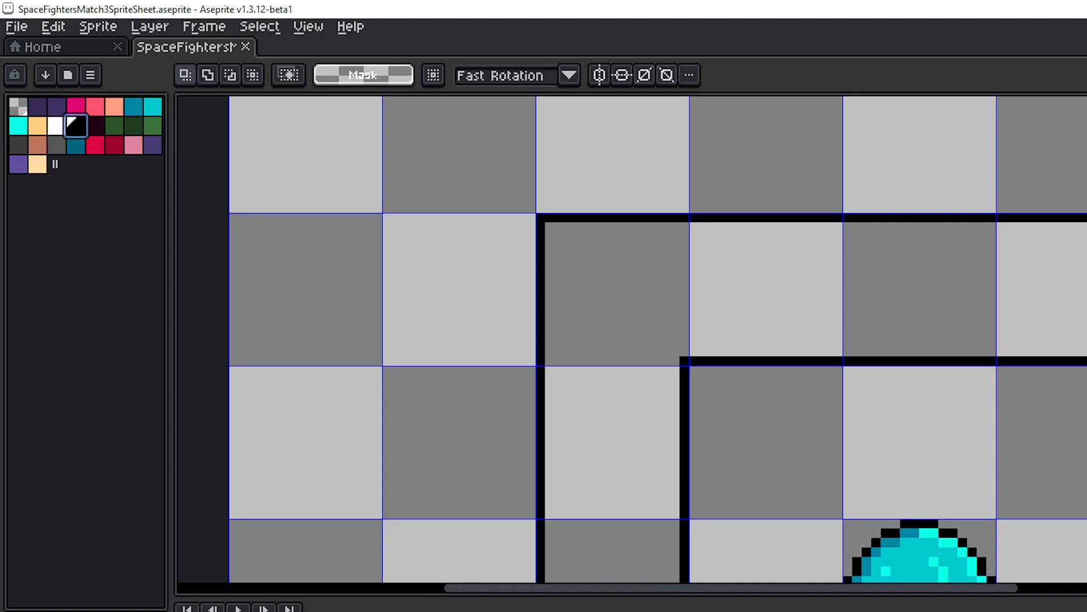
key(b)
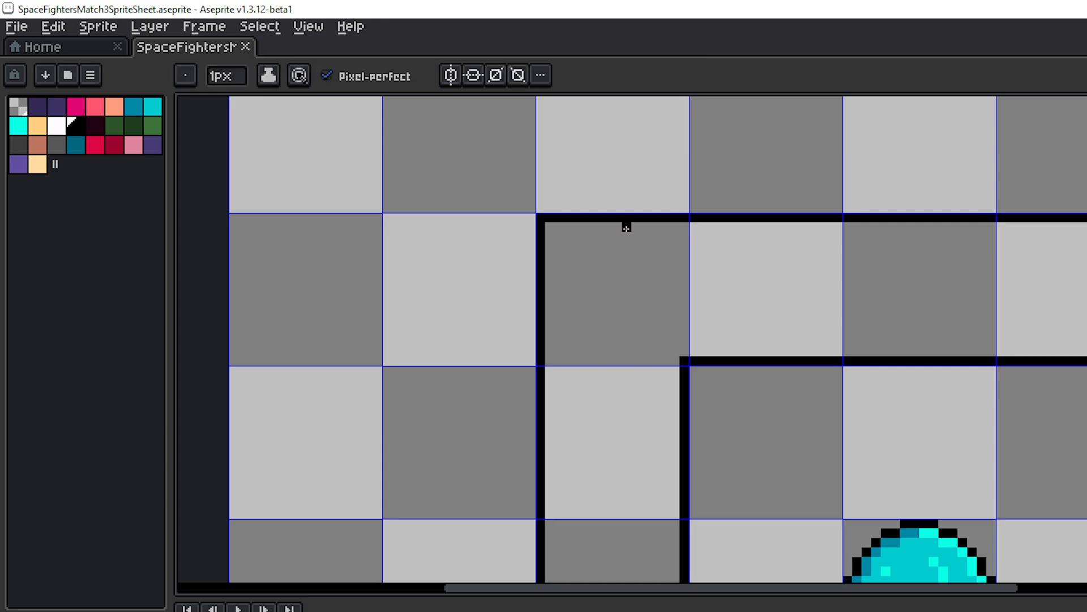
click(570, 250)
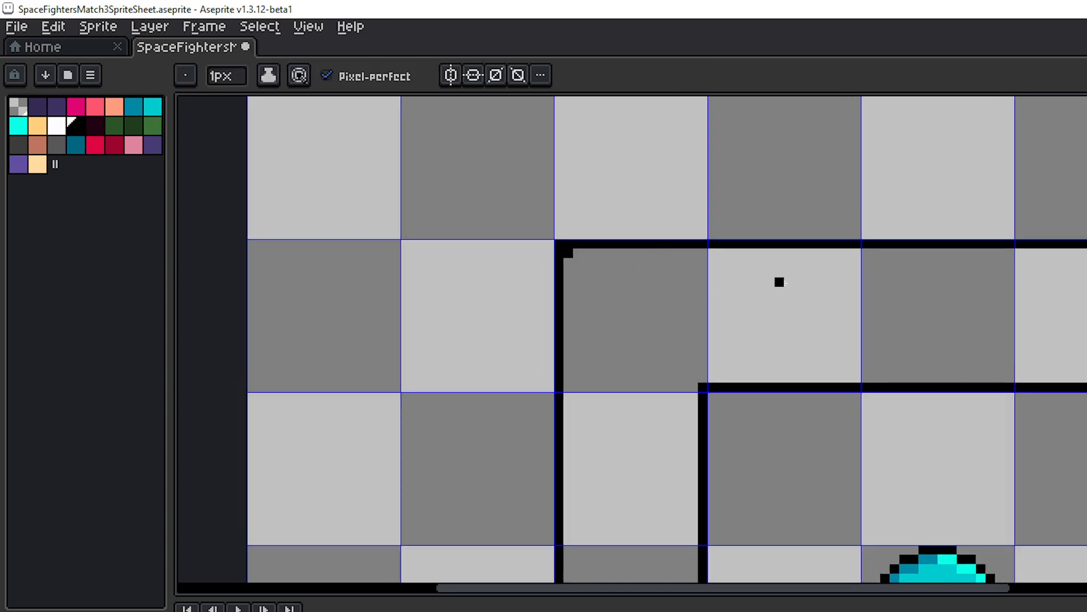
- Add one black pixel inside each of the outer board frame's three remaining corners
drag(836, 286, 543, 244)
scroll(589, 258, down, 3)
scroll(663, 254, up, 2)
drag(465, 237, 612, 274)
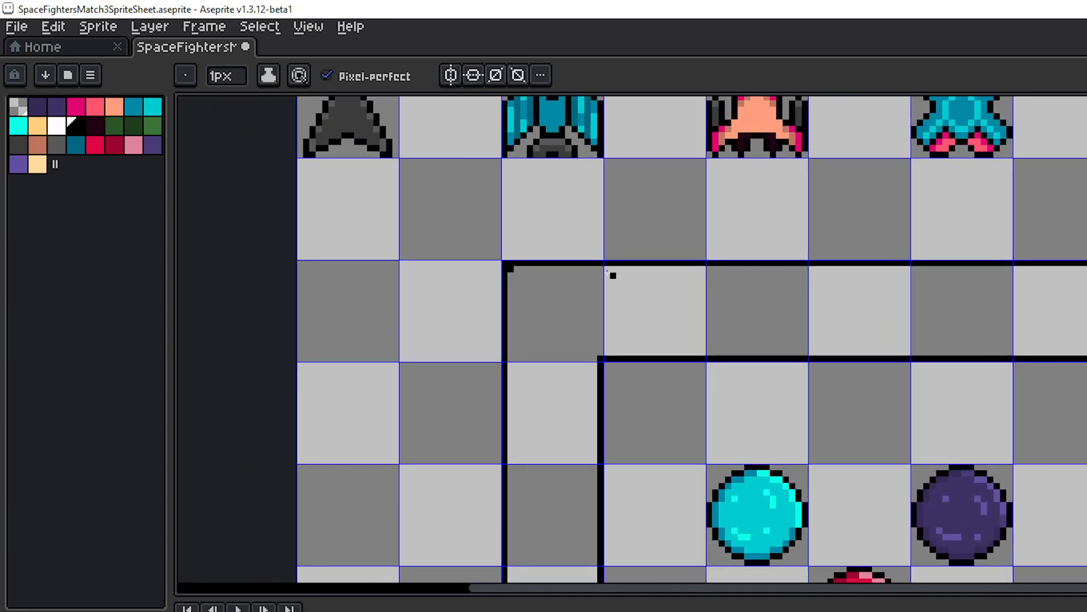
mouse_move(1086, 365)
mouse_down()
mouse_move(998, 214)
mouse_move(947, 175)
mouse_move(914, 96)
mouse_up()
click(908, 392)
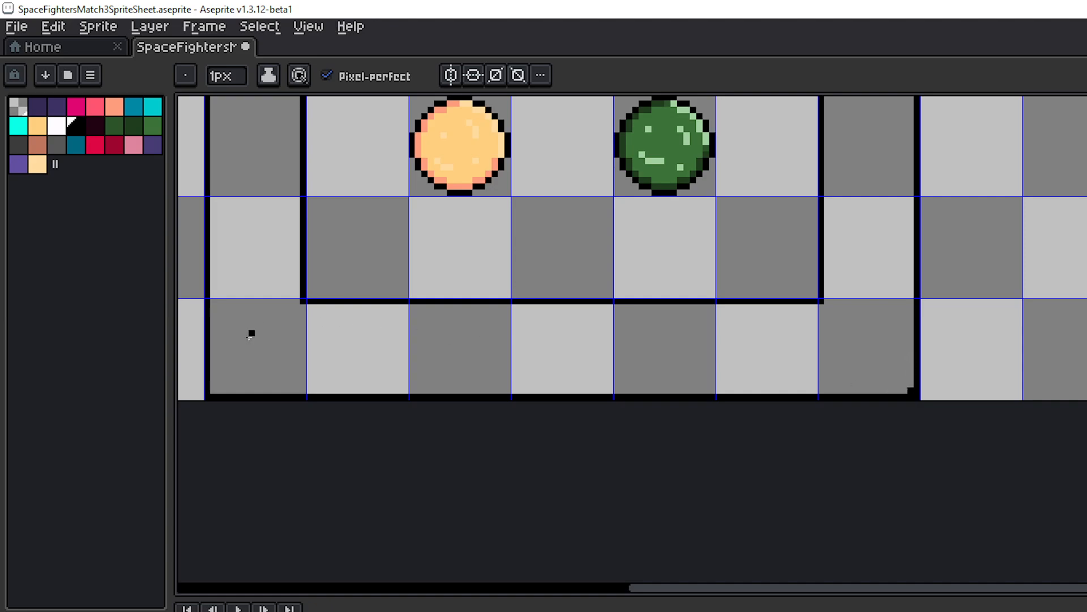
click(213, 391)
- Thicken the outer frame's top-left inner corner with two black pixels, one below and one beside the existing corner pixel
drag(256, 265, 474, 420)
drag(487, 266, 532, 430)
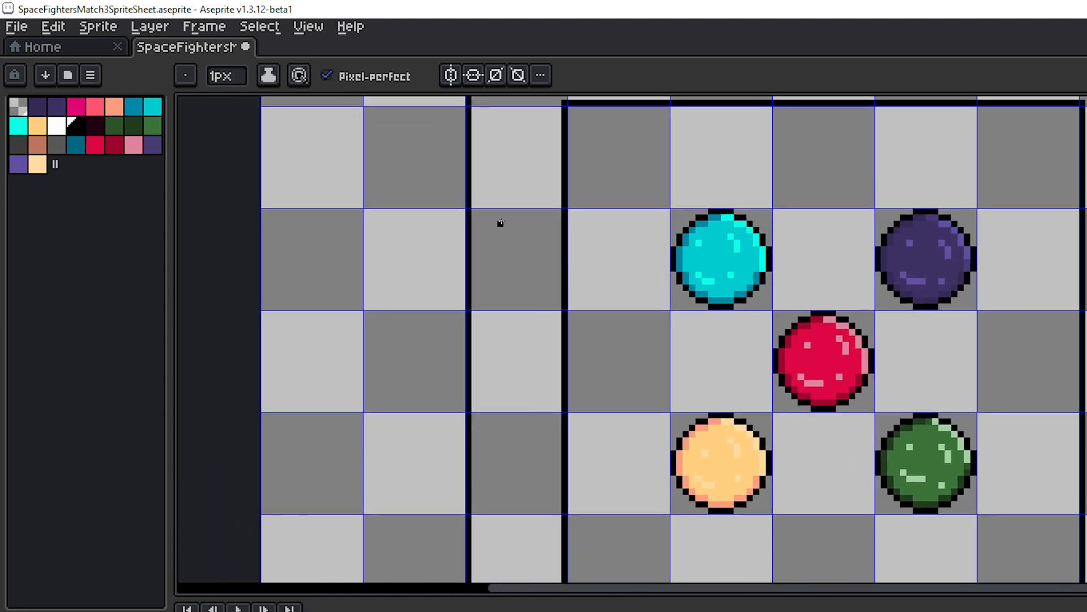
drag(500, 223, 509, 425)
scroll(490, 228, up, 3)
click(469, 204)
click(490, 183)
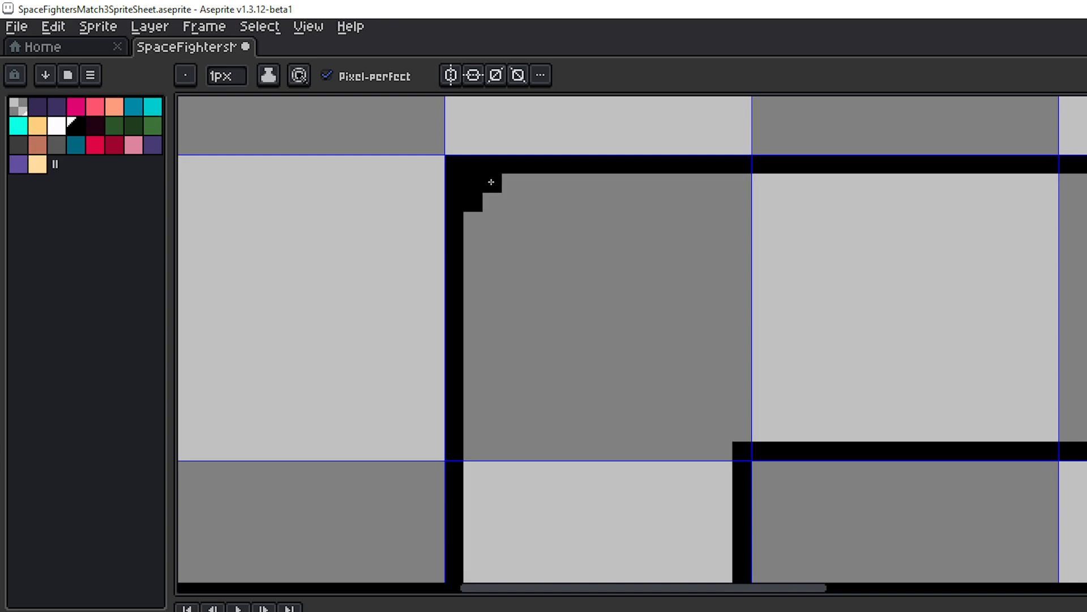
- Add the same two black stair-step pixels to the outer frame's top-right inner corner
mouse_move(876, 240)
mouse_down()
mouse_move(5, 284)
mouse_move(254, 205)
mouse_up()
scroll(717, 243, down, 2)
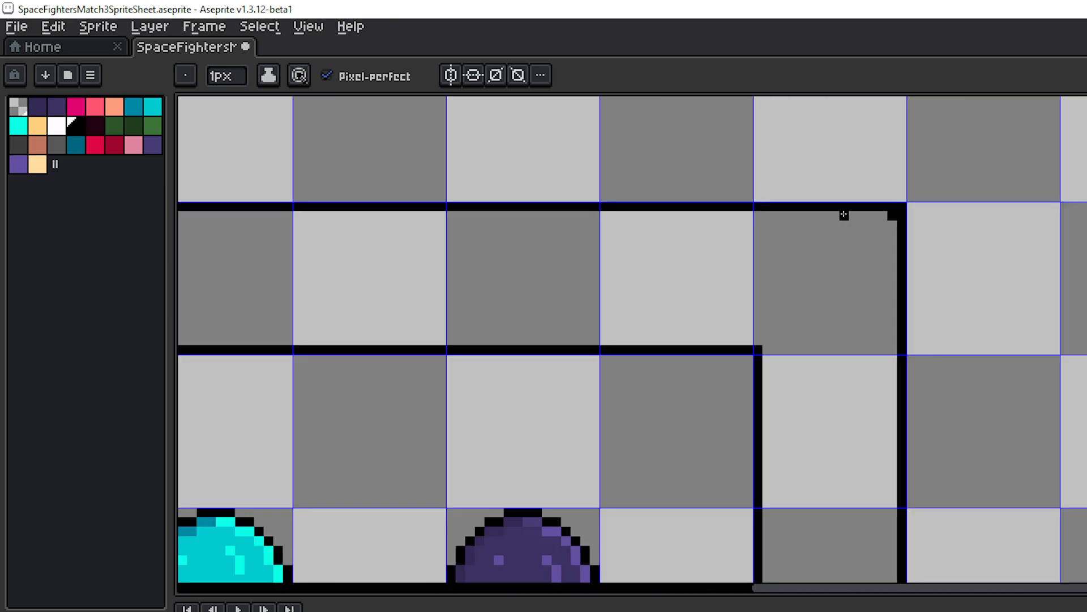
click(882, 214)
click(890, 224)
- Add two black stair-step pixels above and beside the corner pixel in the outer frame's bottom-right corner
drag(852, 354, 742, 73)
mouse_move(806, 366)
mouse_down()
mouse_move(738, 145)
mouse_move(735, 85)
mouse_up()
drag(764, 413, 759, 156)
drag(764, 383, 762, 267)
click(702, 313)
click(692, 327)
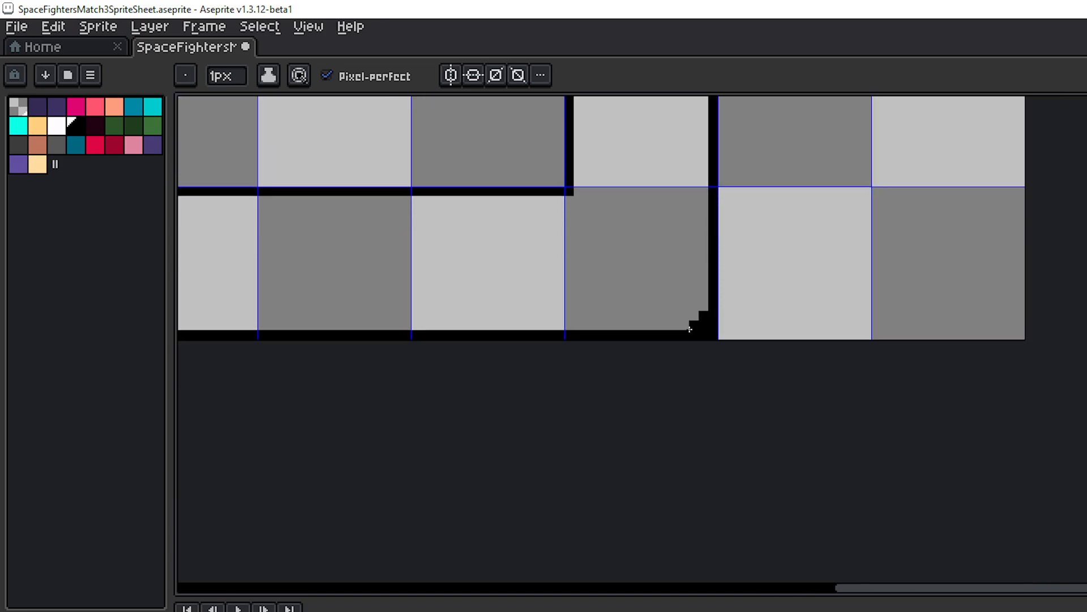
- Complete the stepped inner edge of the outer frame's bottom-left corner with two black pixels
drag(473, 304, 897, 304)
drag(303, 287, 820, 289)
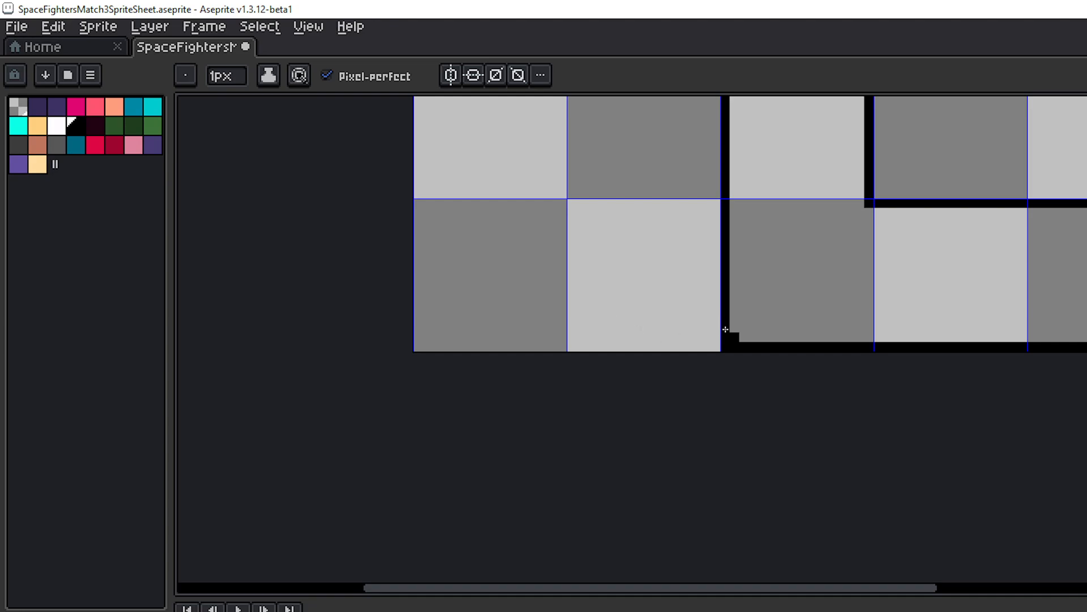
drag(734, 327, 746, 336)
- Try bevelling the outer frame's bottom-left corner by erasing its six outermost pixels, leaving a diagonal pixel edge
key(e)
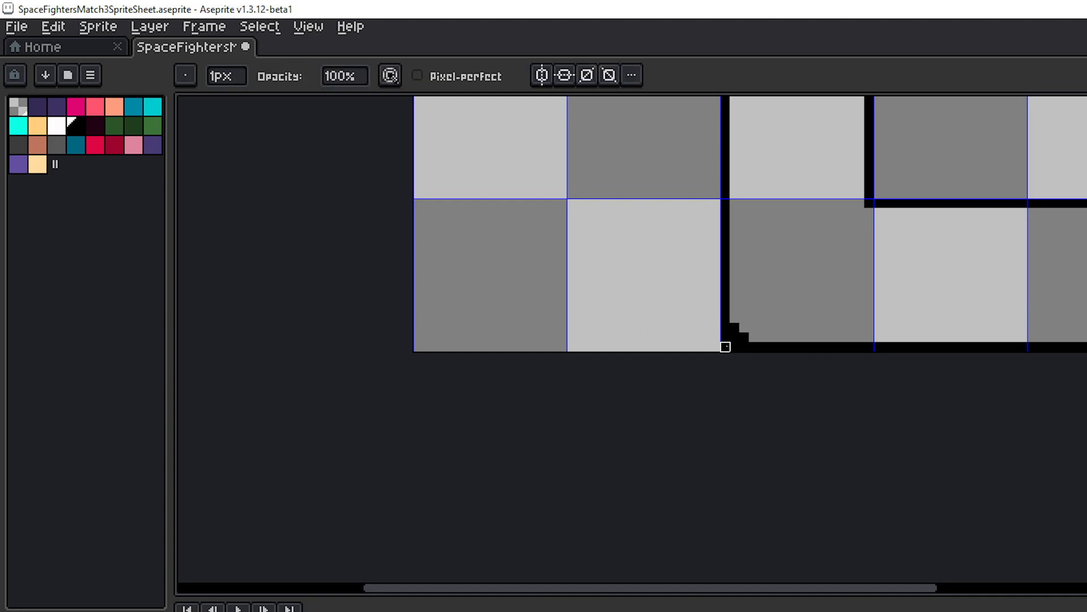
click(725, 346)
click(725, 337)
scroll(929, 311, right, 5)
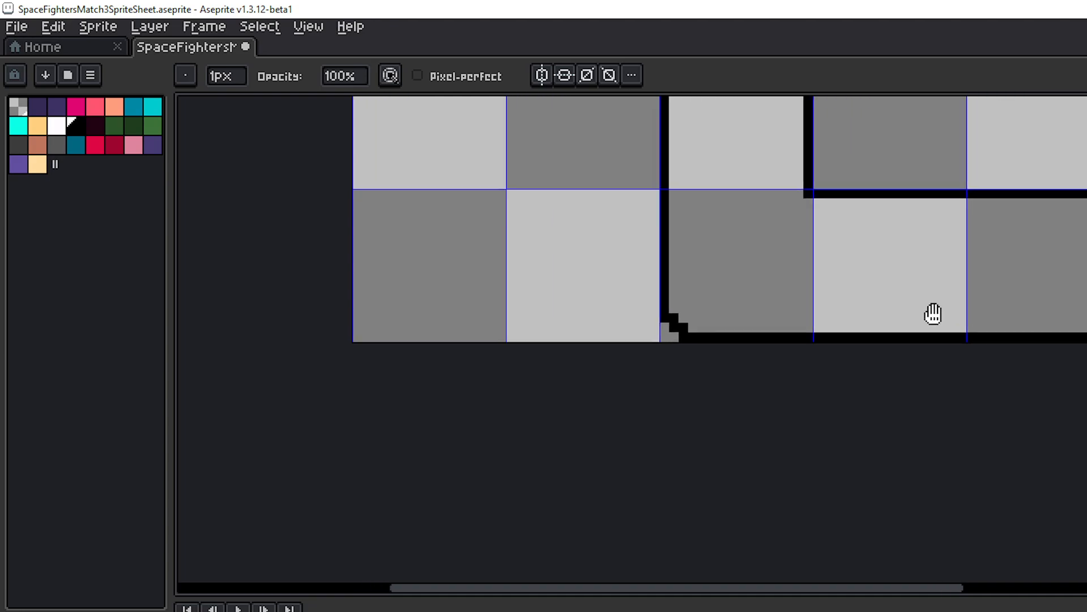
scroll(464, 327, up, 1)
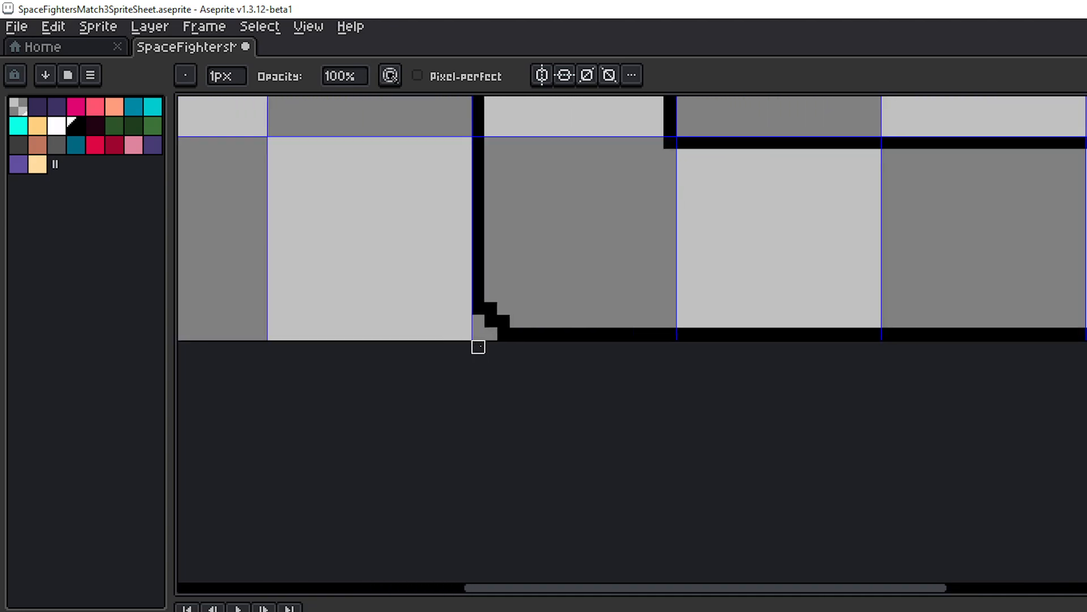
click(491, 335)
click(478, 321)
click(478, 309)
click(490, 321)
drag(698, 317, 648, 307)
scroll(651, 309, down, 2)
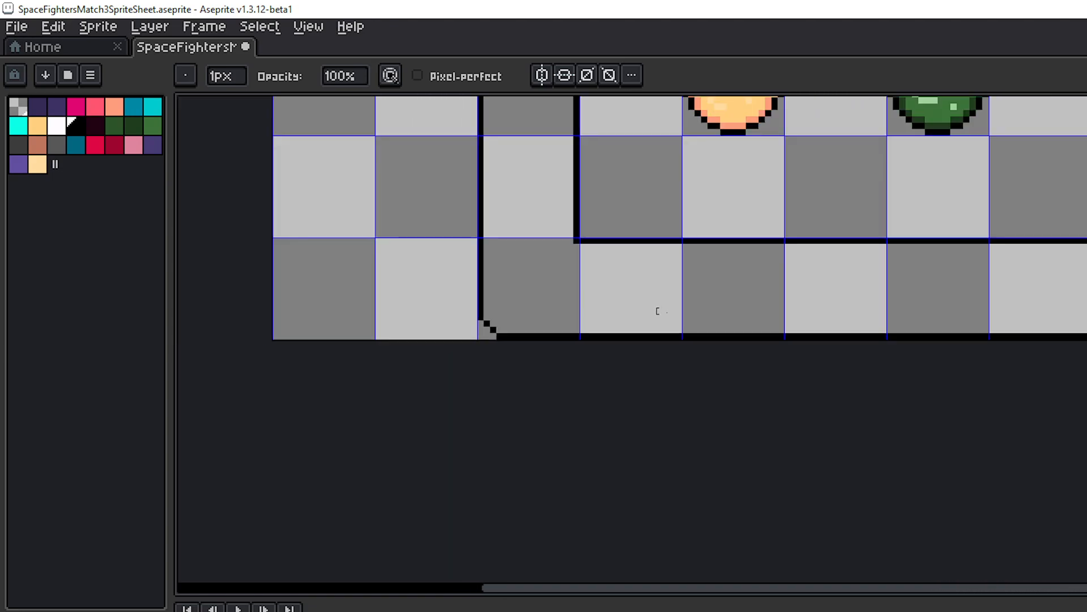
- Try the same bevel on the outer frame's bottom-right corner by erasing its six outermost pixels
drag(827, 298, 452, 317)
scroll(748, 347, up, 2)
scroll(787, 351, down, 1)
drag(811, 326, 593, 297)
scroll(642, 327, up, 3)
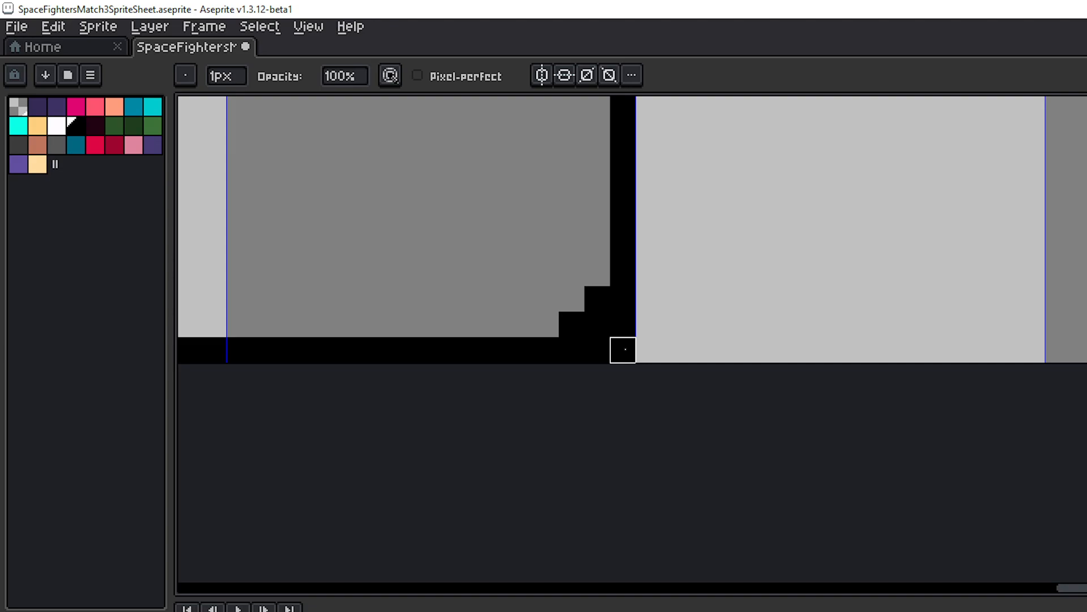
drag(623, 350, 597, 349)
click(622, 324)
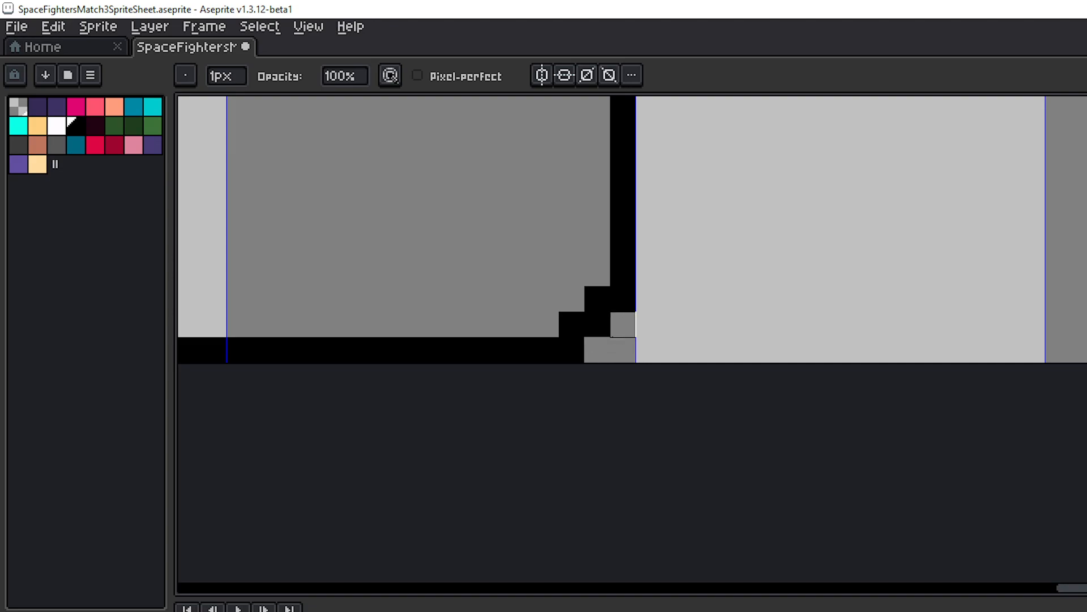
click(572, 350)
click(597, 324)
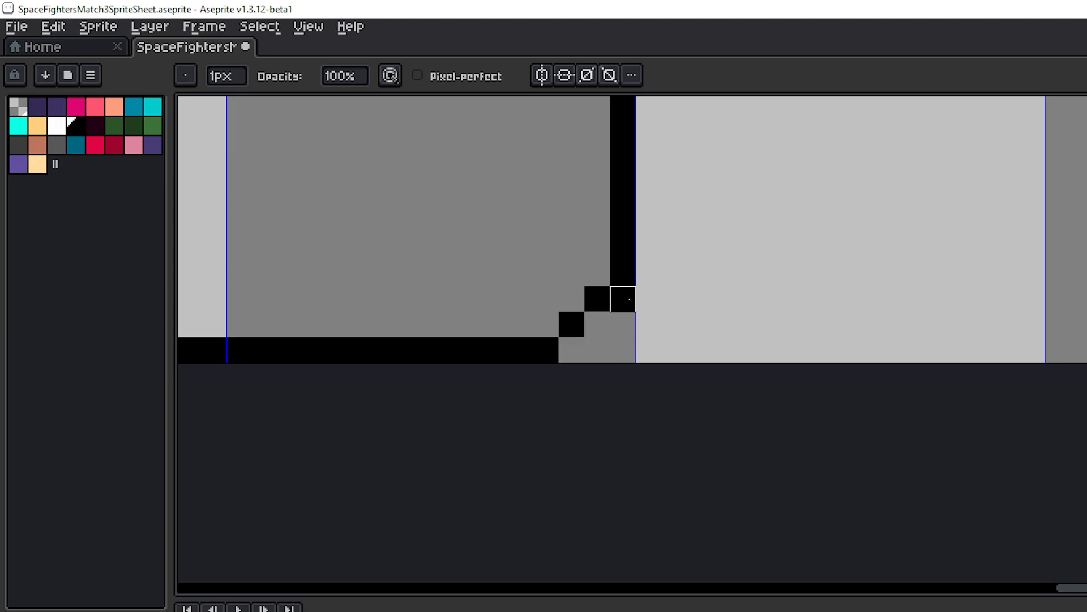
click(623, 298)
scroll(629, 314, down, 6)
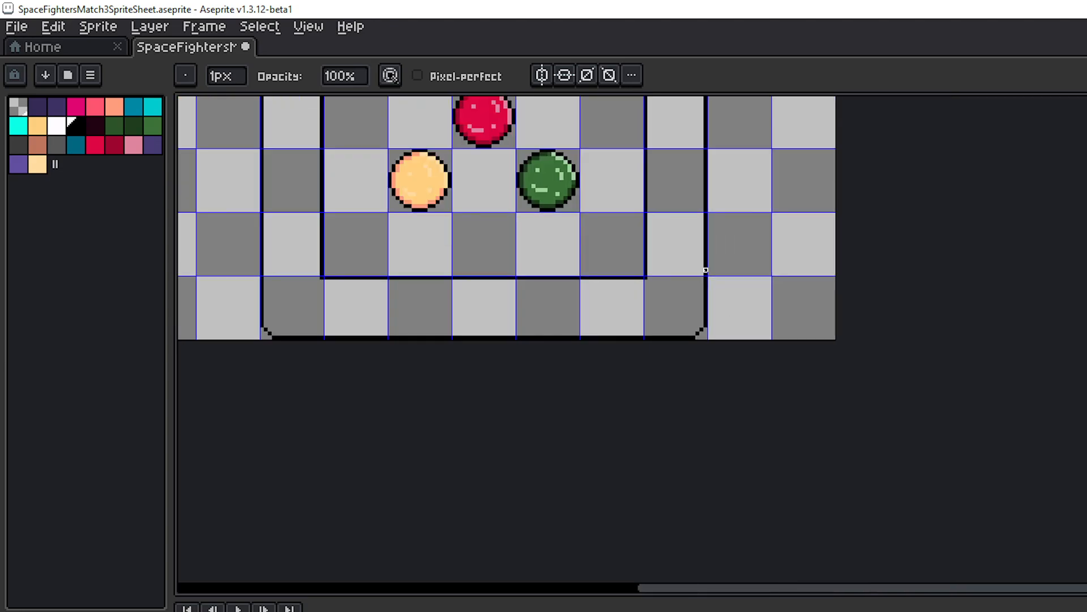
- Repaint the erased pixels of the outer frame's bottom-left corner in black to restore its square outer edge
scroll(788, 279, down, 3)
scroll(759, 320, up, 1)
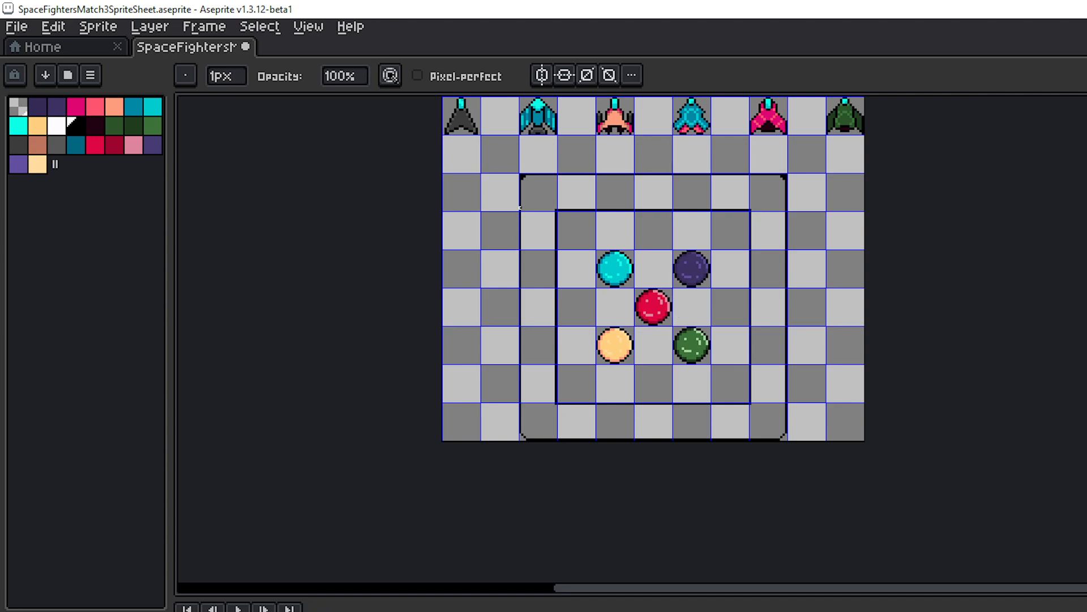
scroll(520, 202, down, 1)
scroll(622, 318, up, 2)
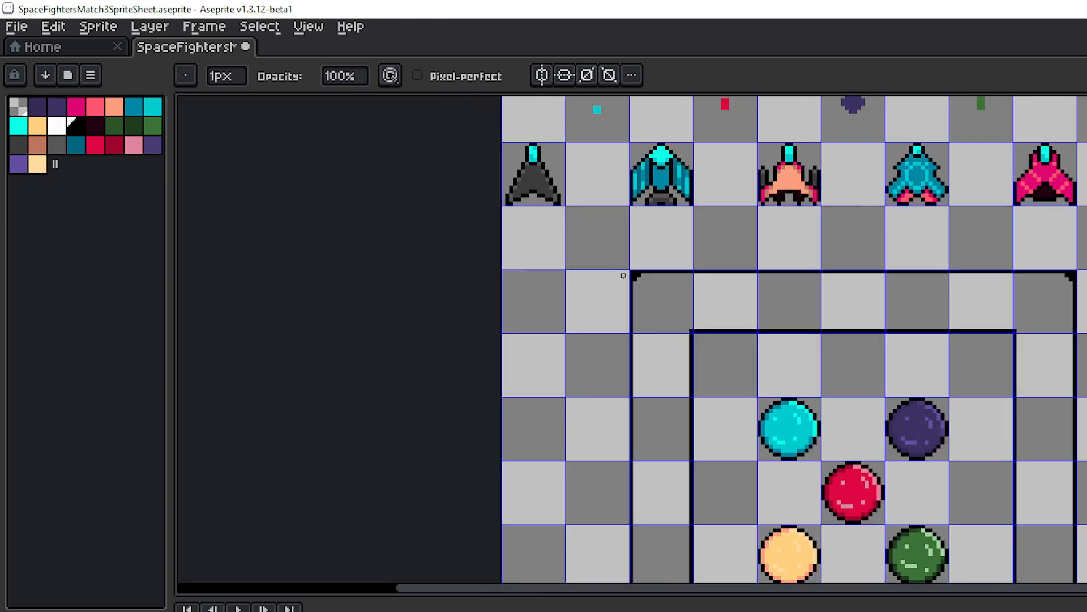
scroll(607, 320, down, 1)
drag(623, 445, 538, 274)
scroll(503, 334, up, 3)
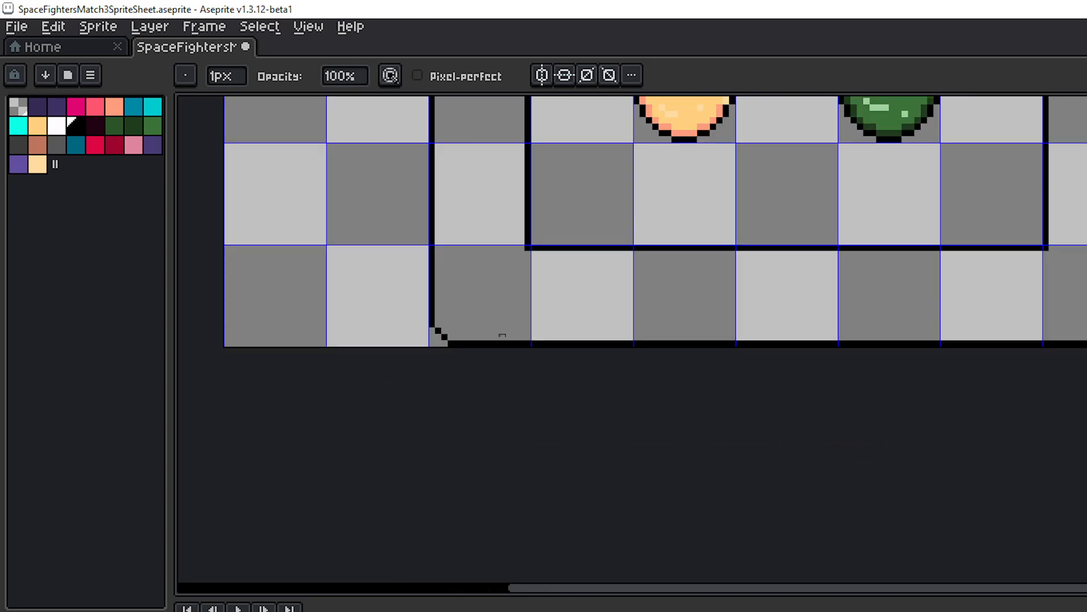
drag(463, 352, 543, 353)
scroll(535, 350, up, 3)
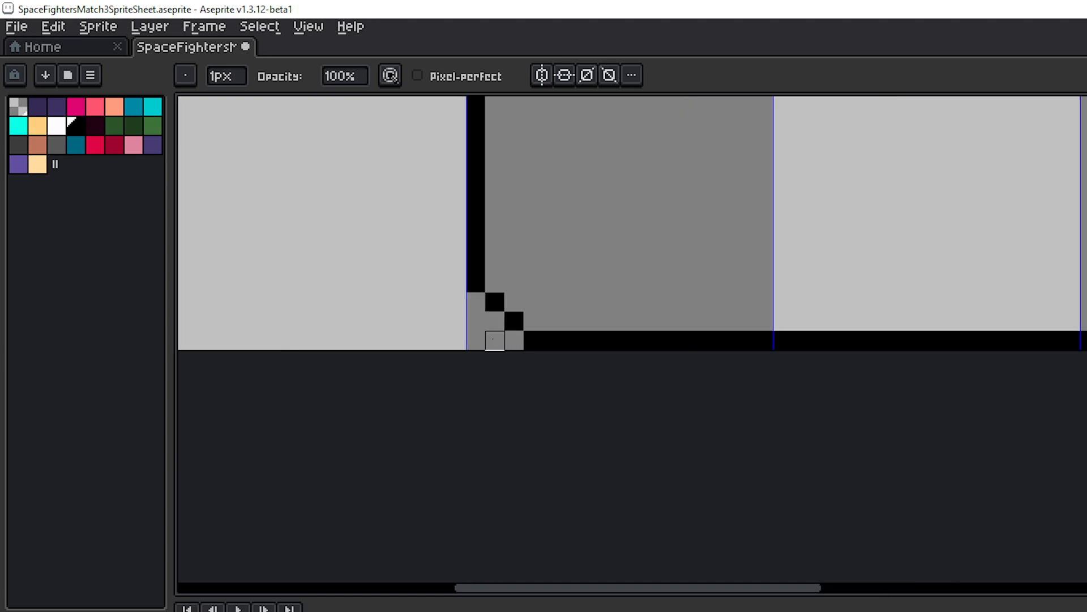
key(b)
click(478, 306)
click(477, 325)
click(477, 338)
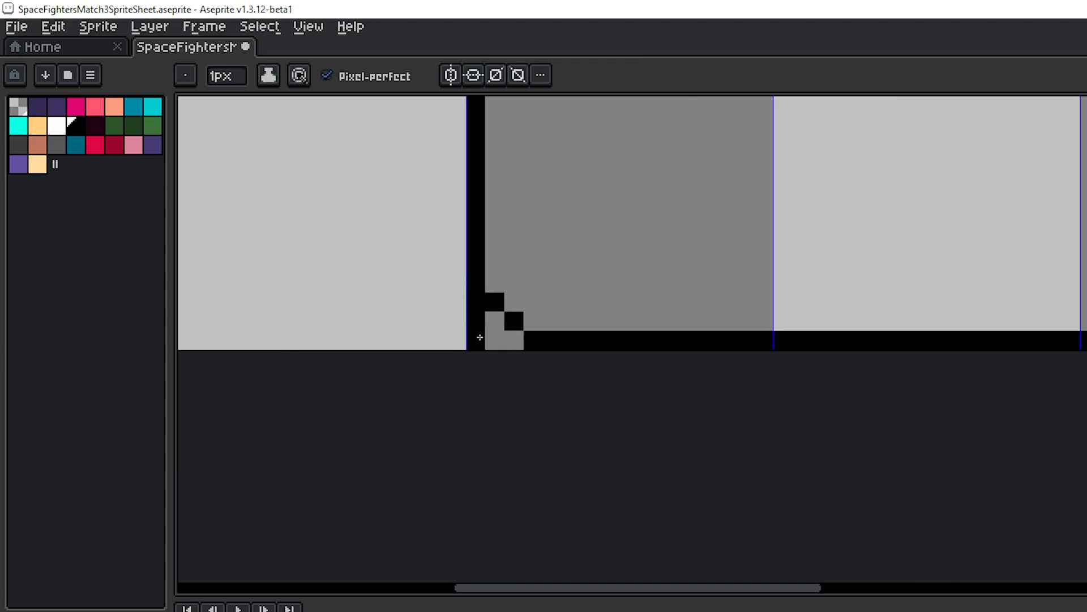
click(494, 341)
click(499, 325)
- Repaint the six erased pixels of the outer frame's bottom-right corner in black to make it square again
scroll(773, 321, down, 5)
drag(888, 284, 330, 213)
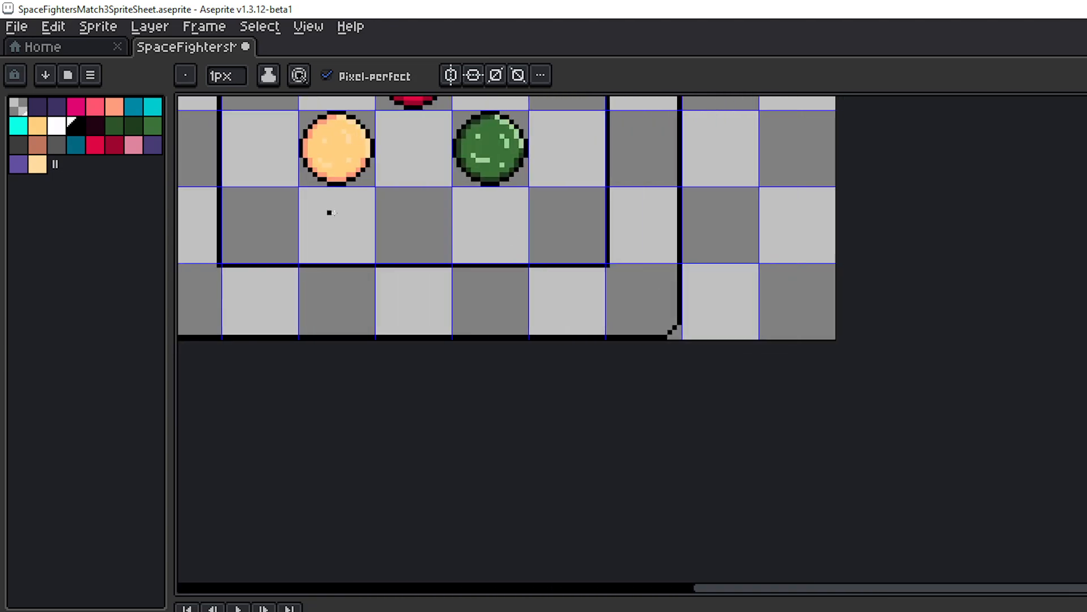
scroll(626, 314, up, 4)
click(746, 381)
click(758, 381)
click(771, 381)
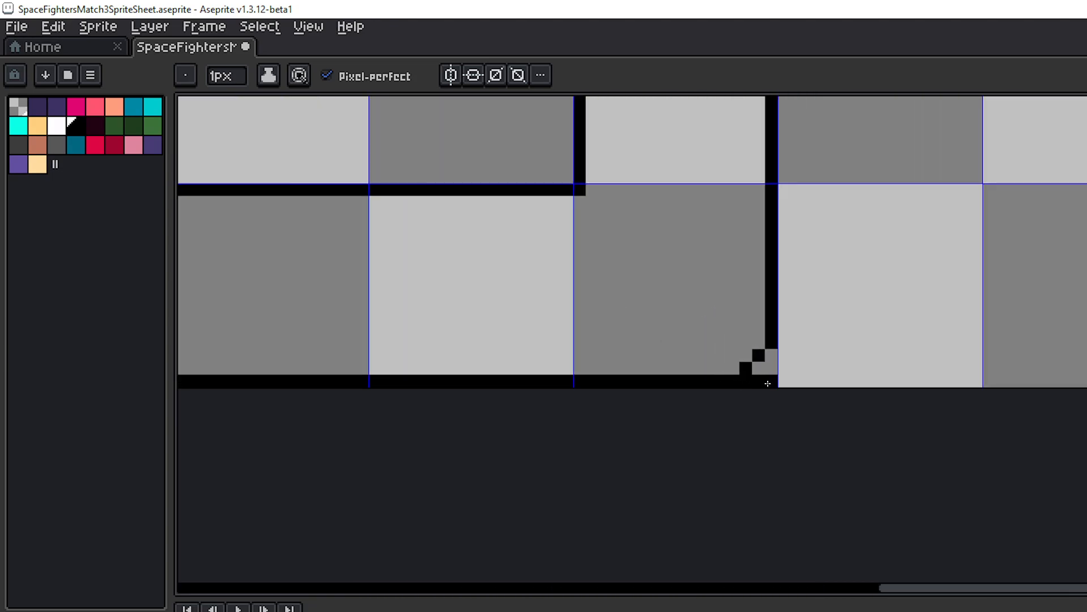
click(771, 368)
click(771, 355)
click(758, 368)
scroll(704, 316, down, 3)
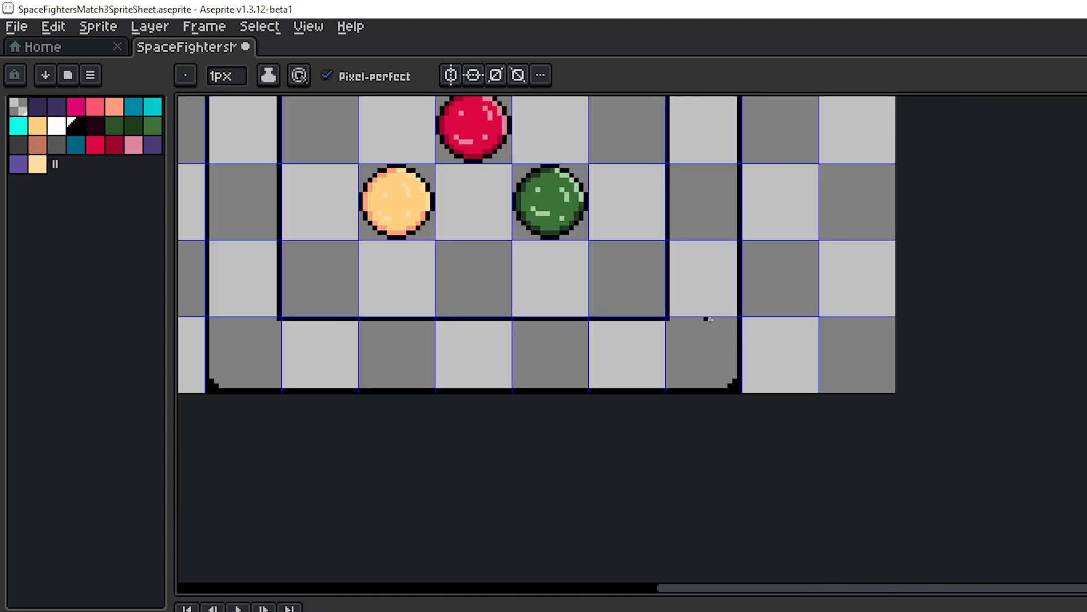
- Rename Layer 1 as Stars
drag(685, 292, 690, 488)
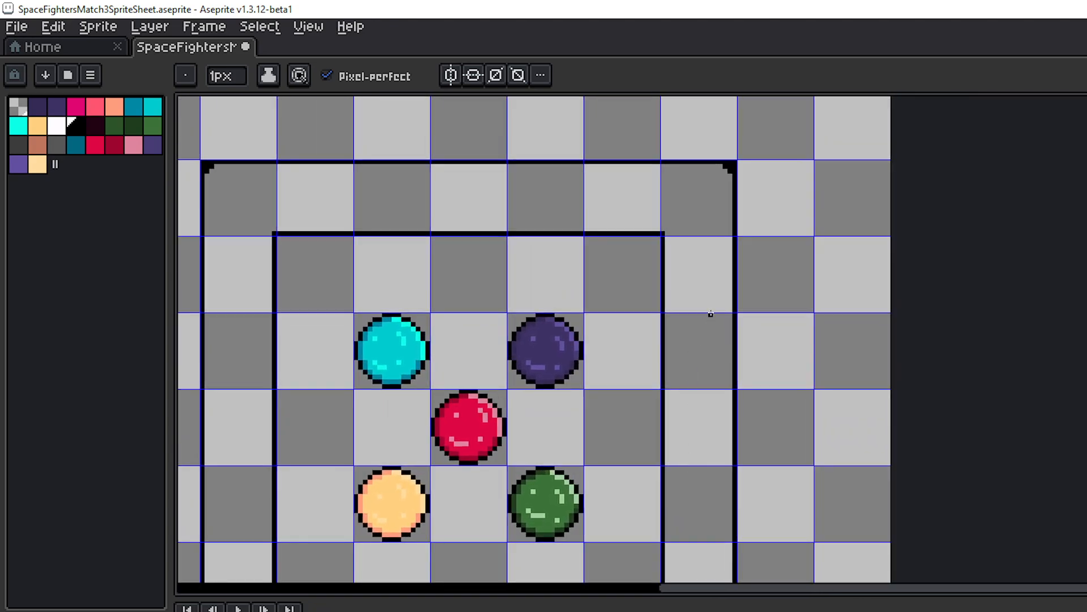
scroll(725, 229, up, 2)
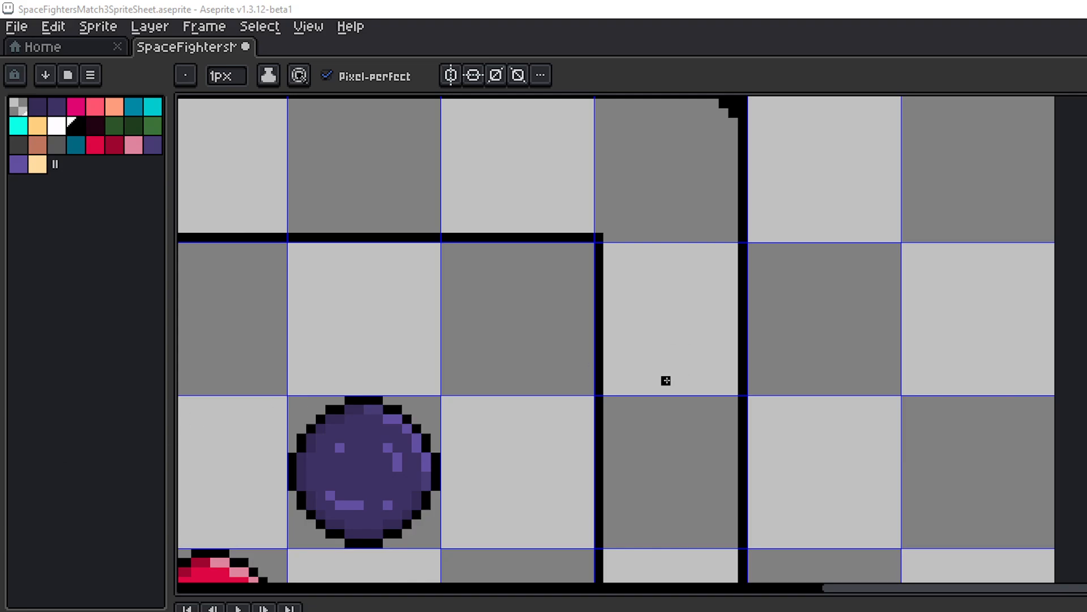
scroll(685, 344, down, 2)
drag(685, 343, 914, 515)
drag(630, 380, 703, 517)
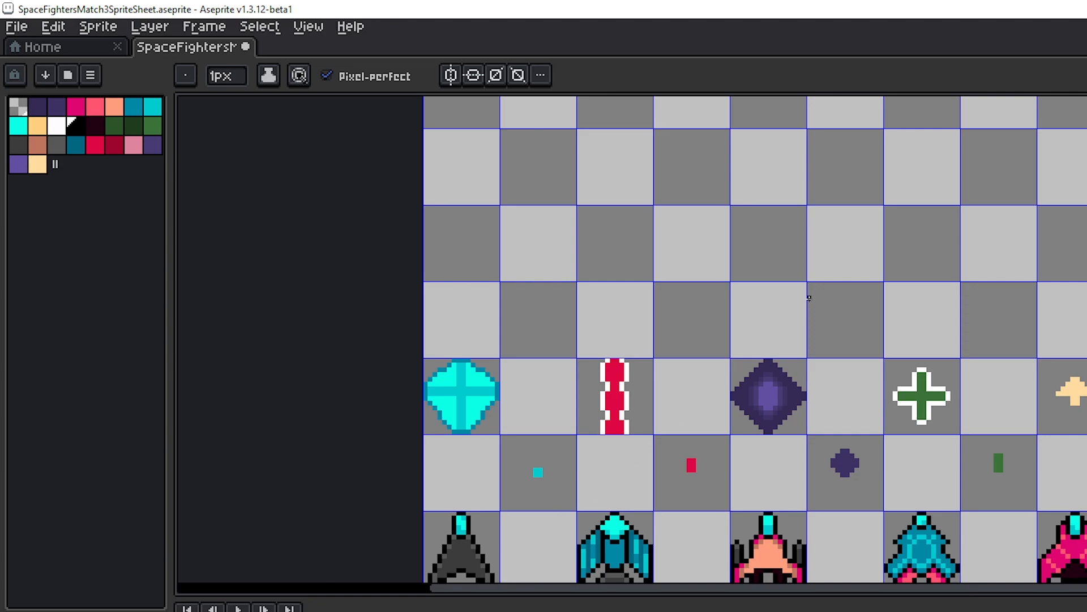
key(shift)
key(shift+p)
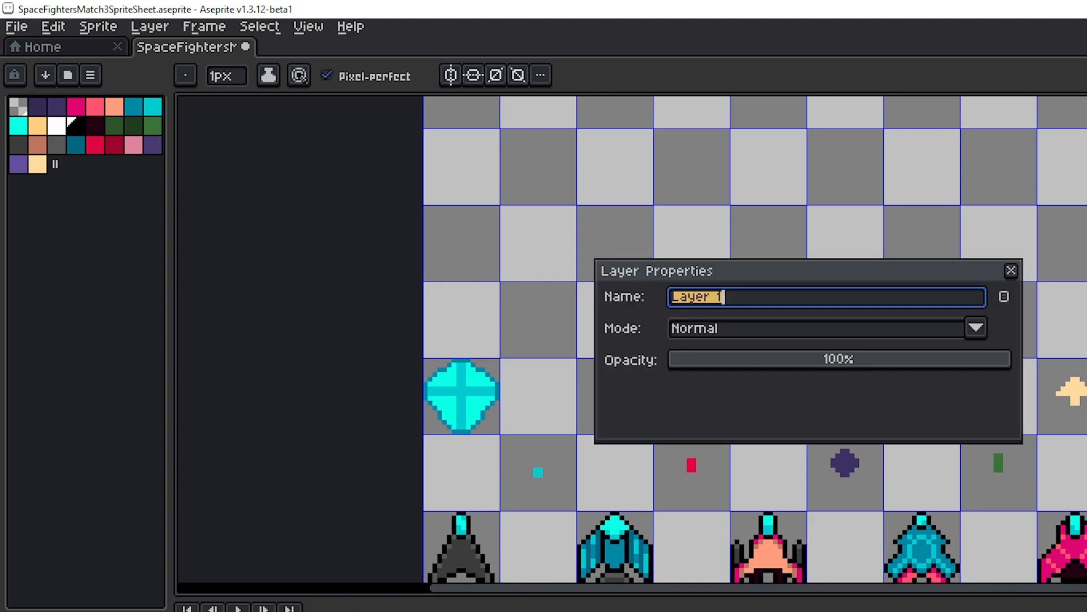
text(St)
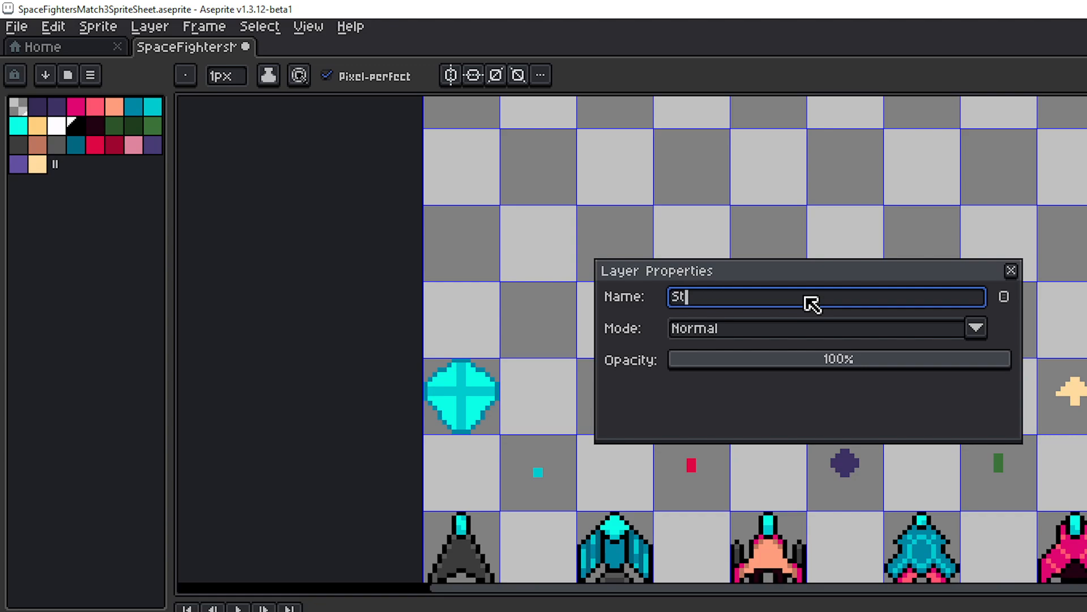
text(ars)
key(Return)
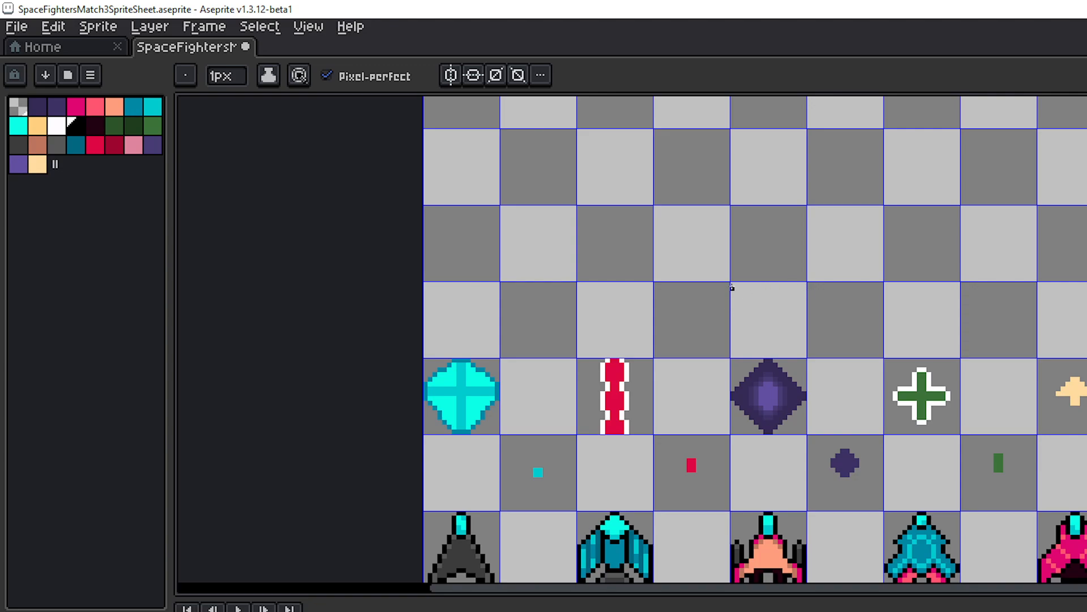
- Paint a brown cross with two-pixel-thick arms filling the empty tile in the second column, two rows above the cyan and red power-up sprites
scroll(731, 288, up, 1)
drag(668, 296, 793, 398)
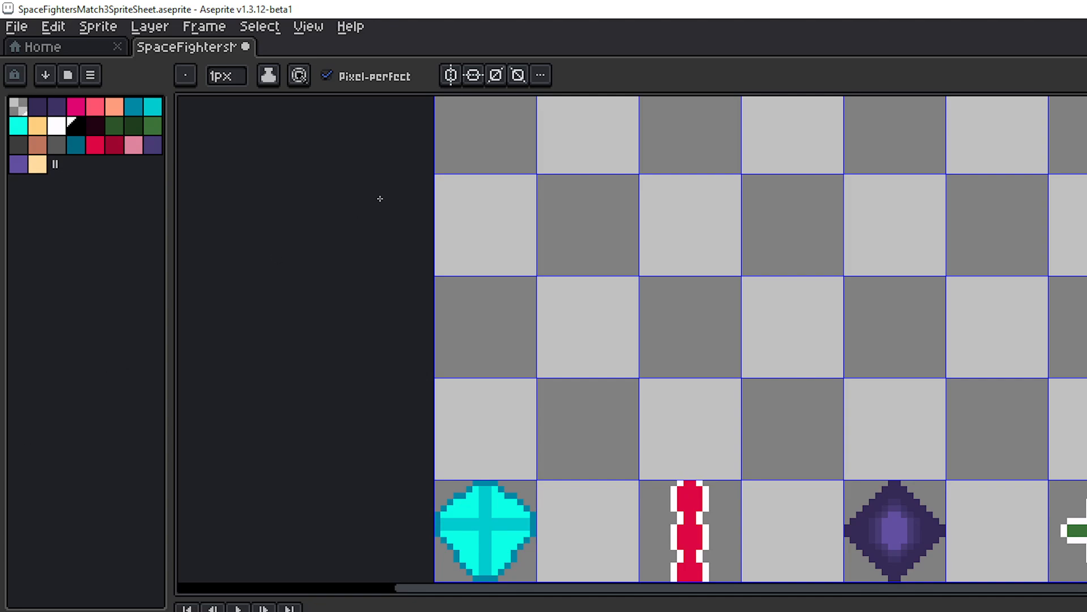
click(134, 108)
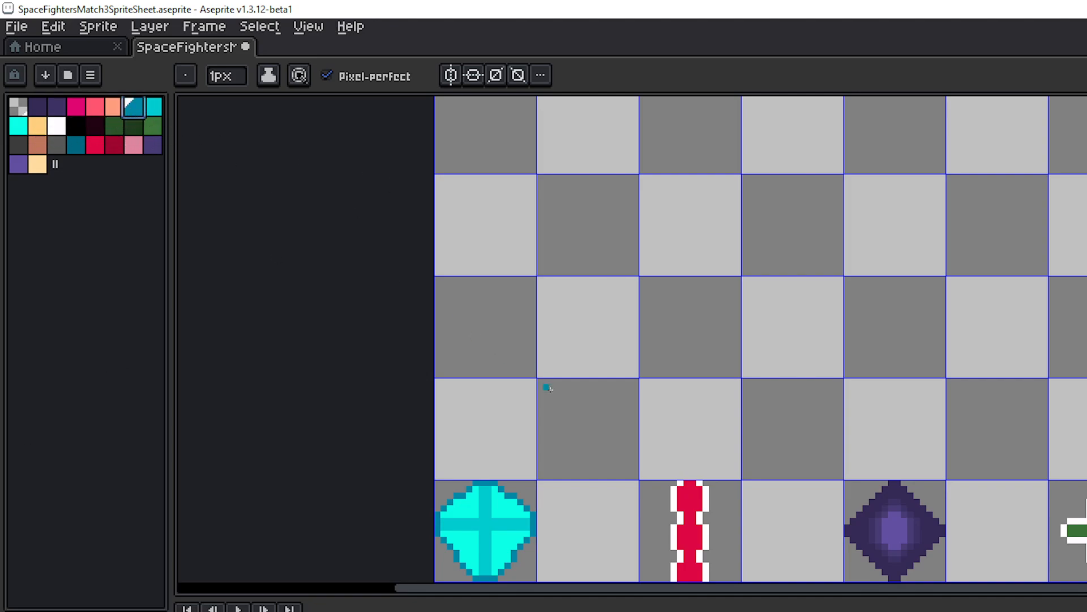
scroll(576, 393, up, 1)
drag(578, 392, 612, 397)
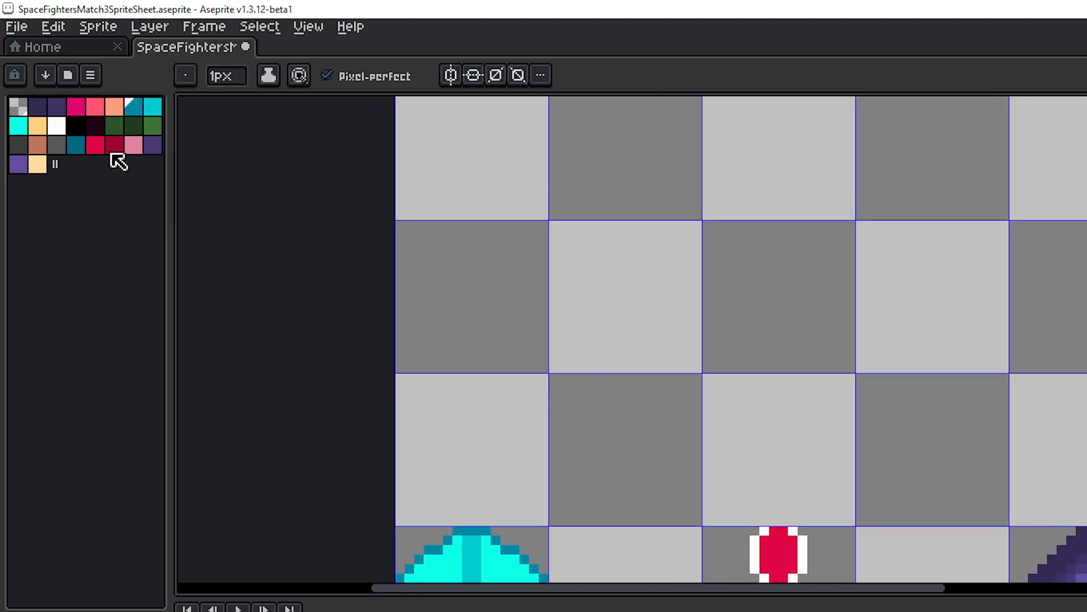
click(42, 146)
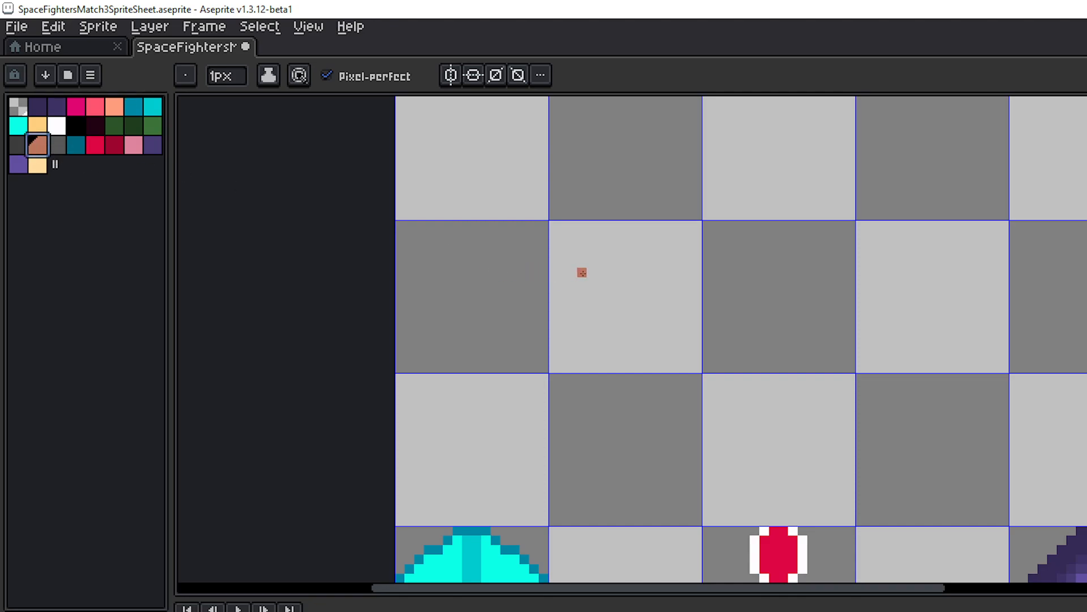
drag(621, 268, 552, 244)
scroll(552, 241, up, 1)
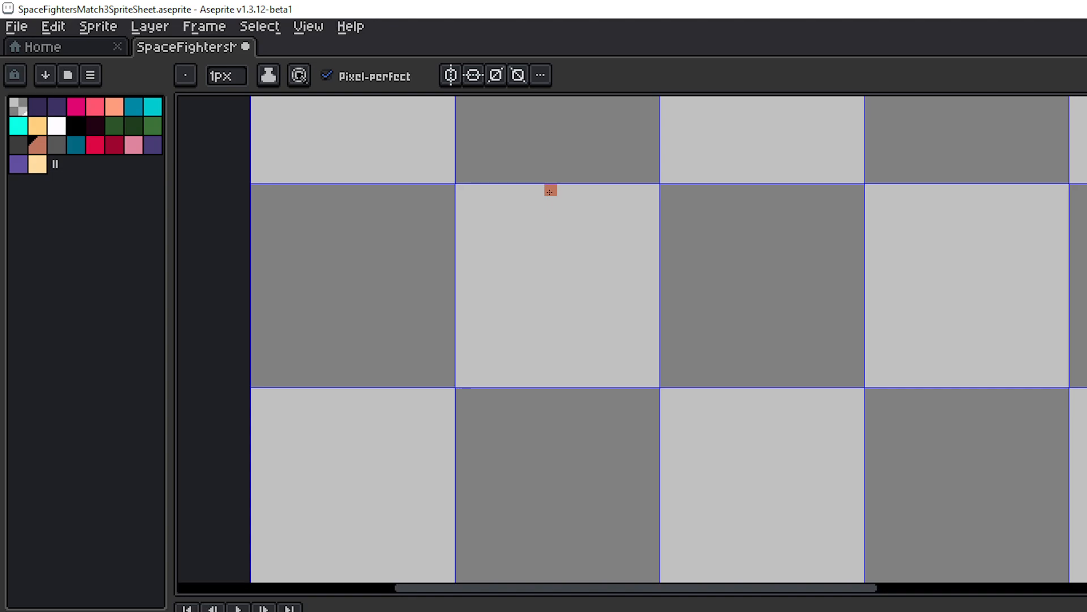
mouse_move(551, 191)
mouse_down()
mouse_move(547, 374)
mouse_move(549, 386)
mouse_move(564, 194)
mouse_move(554, 384)
mouse_move(561, 352)
mouse_move(563, 382)
mouse_up()
mouse_move(461, 278)
mouse_down()
mouse_move(610, 283)
mouse_move(493, 276)
mouse_move(614, 293)
mouse_move(516, 276)
mouse_move(654, 280)
mouse_move(575, 284)
mouse_up()
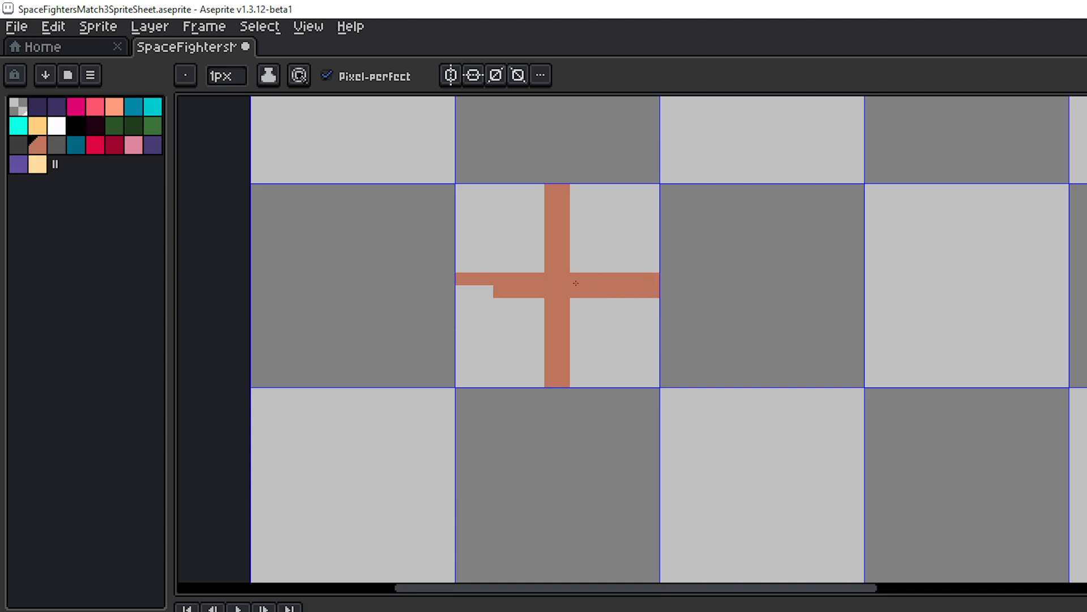
mouse_move(473, 284)
mouse_down()
mouse_move(460, 287)
mouse_move(534, 299)
mouse_up()
- Thicken the brown cross so its horizontal arms are three pixels thick and its vertical arms four pixels wide
key(e)
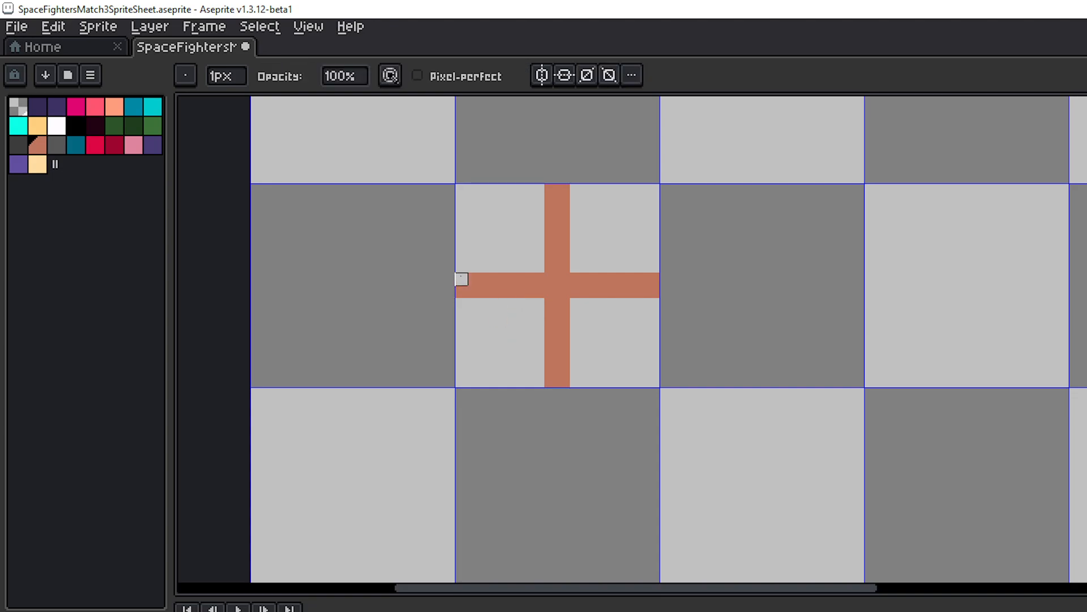
click(461, 278)
key(b)
drag(462, 266, 652, 265)
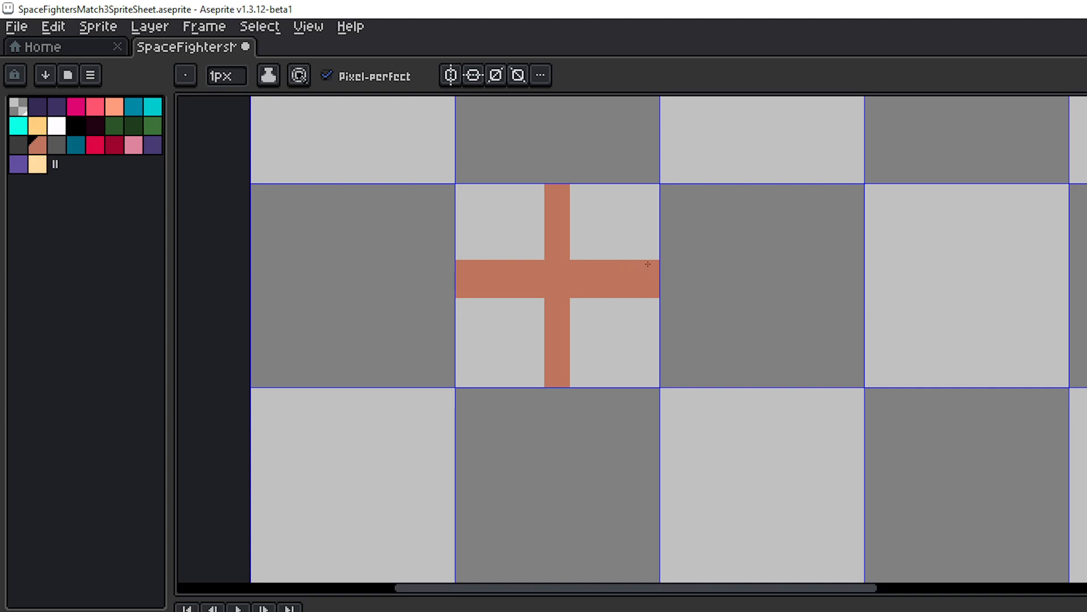
click(572, 246)
mouse_move(572, 252)
mouse_down()
mouse_move(573, 194)
mouse_move(540, 190)
mouse_move(539, 380)
mouse_up()
drag(576, 315, 579, 378)
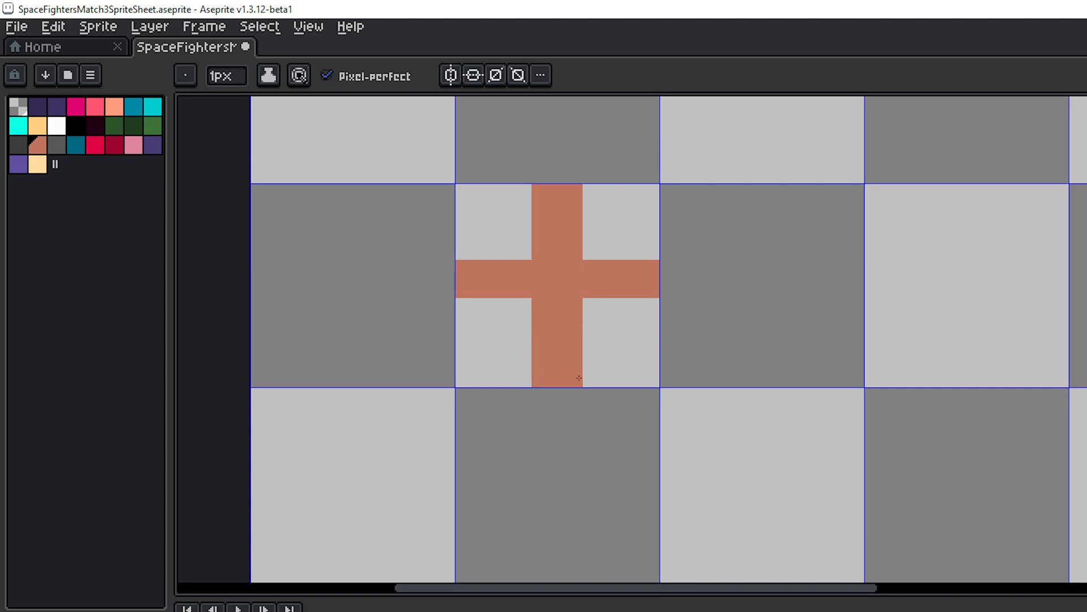
- Erase the outer corner pixels at the ends of all four cross arms to taper their tips
key(e)
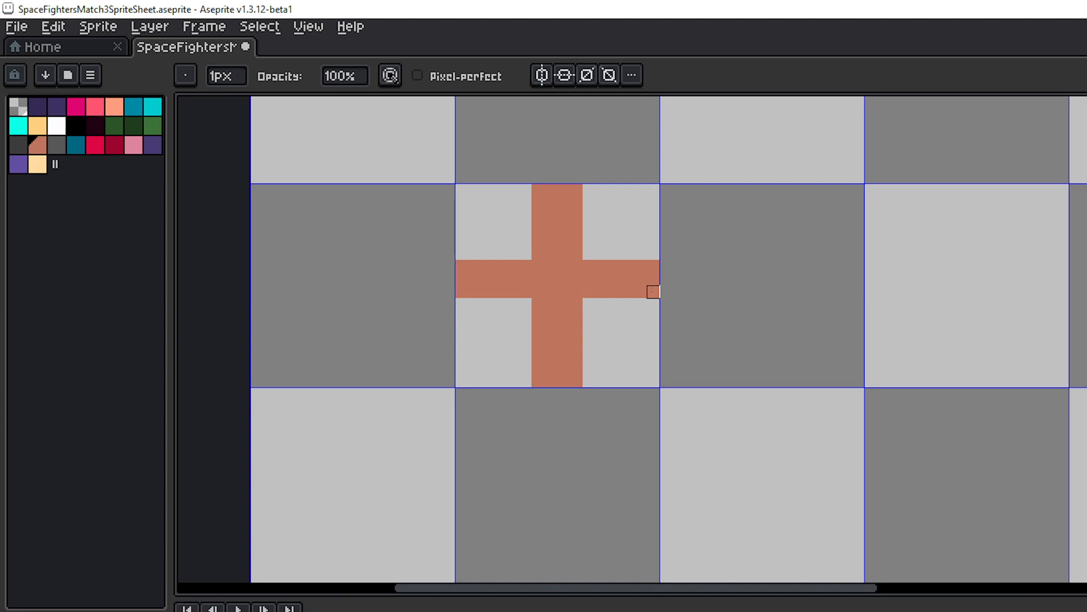
click(653, 292)
click(653, 266)
click(461, 266)
click(462, 291)
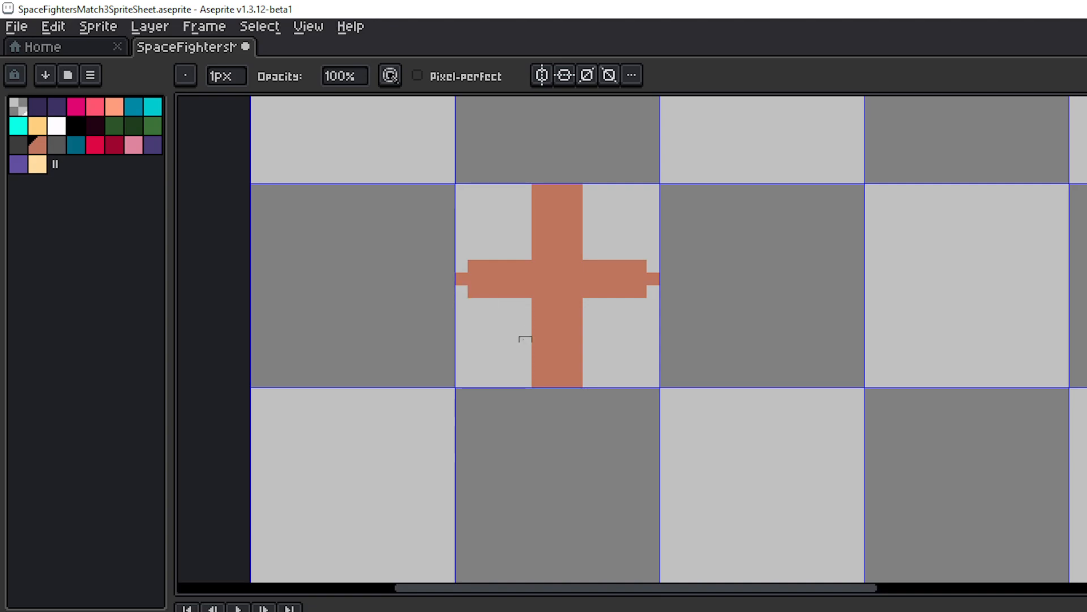
click(538, 381)
click(576, 190)
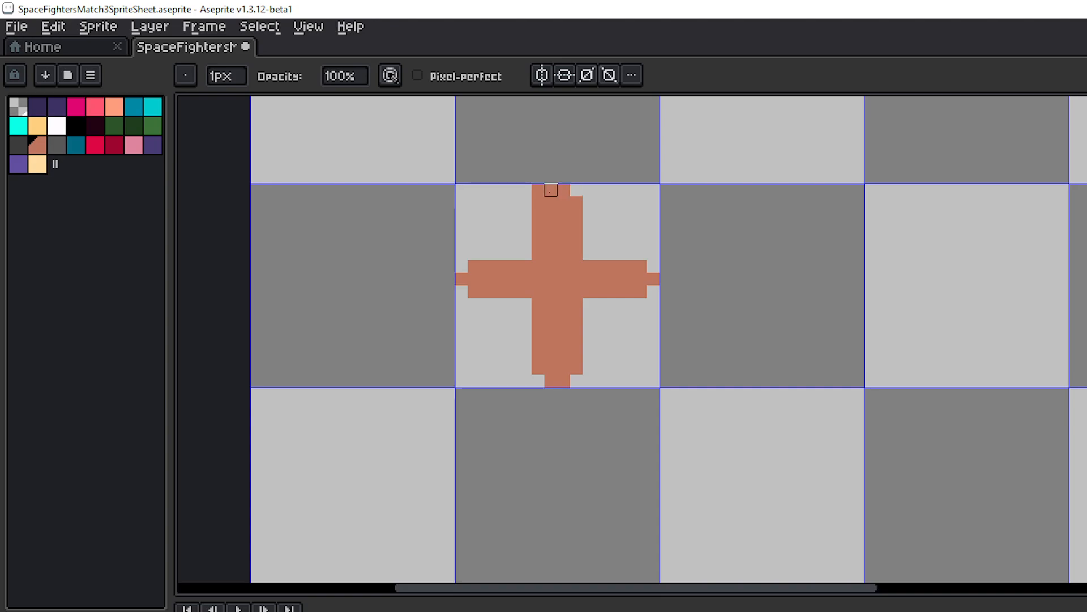
click(537, 189)
- Add one brown pixel in each of the four inner corners where the cross arms meet
key(b)
click(526, 253)
click(589, 254)
click(526, 303)
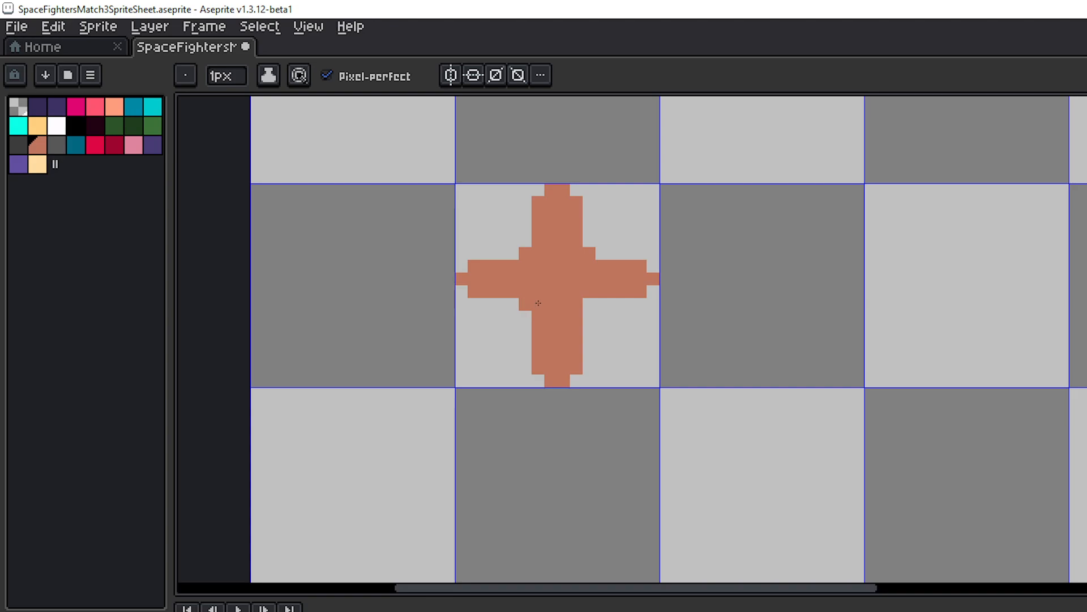
click(589, 304)
- Paint the star's upper arm, right arm and upper-right centre yellow, leaving the left and lower arms brown
click(37, 125)
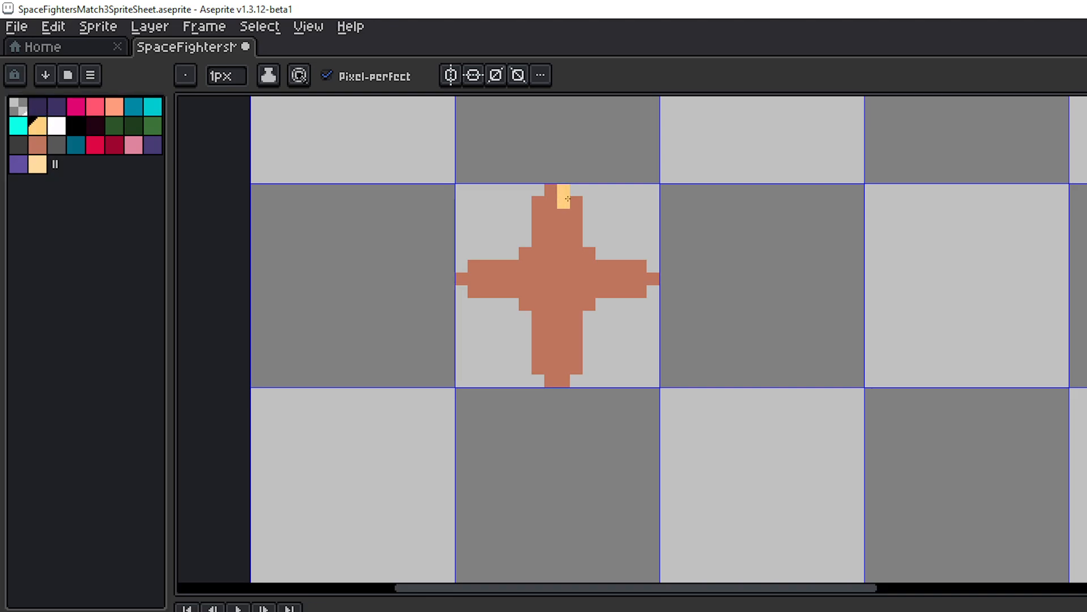
mouse_move(576, 202)
mouse_down()
mouse_move(594, 268)
mouse_move(648, 269)
mouse_move(671, 284)
mouse_move(607, 267)
mouse_move(641, 283)
mouse_up()
key(ctrl+z)
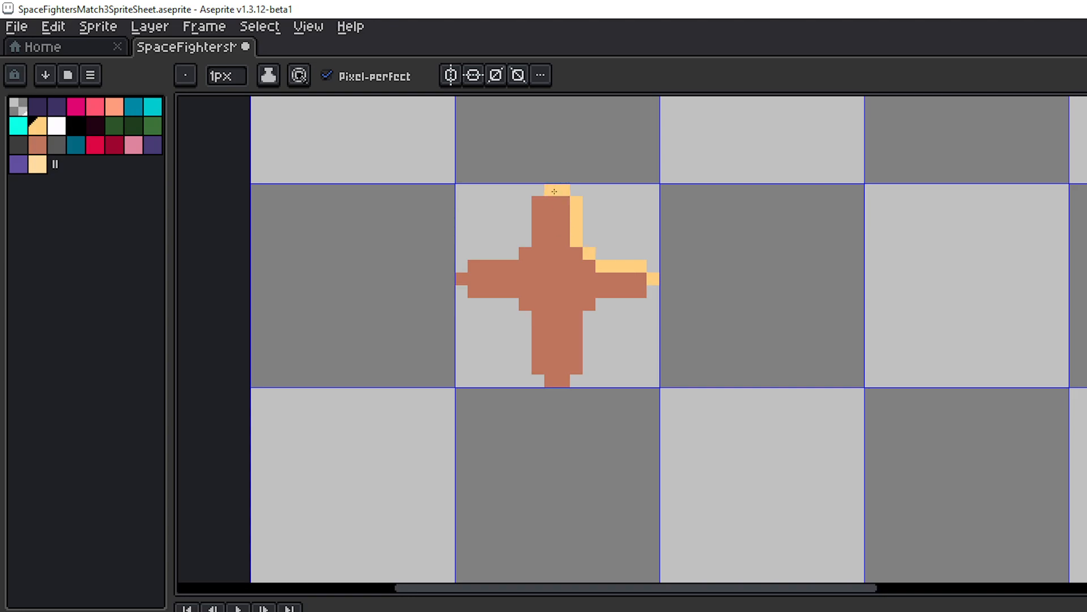
mouse_move(554, 191)
mouse_down()
mouse_move(564, 246)
mouse_move(605, 278)
mouse_move(635, 278)
mouse_move(635, 291)
mouse_move(600, 292)
mouse_move(538, 202)
mouse_up()
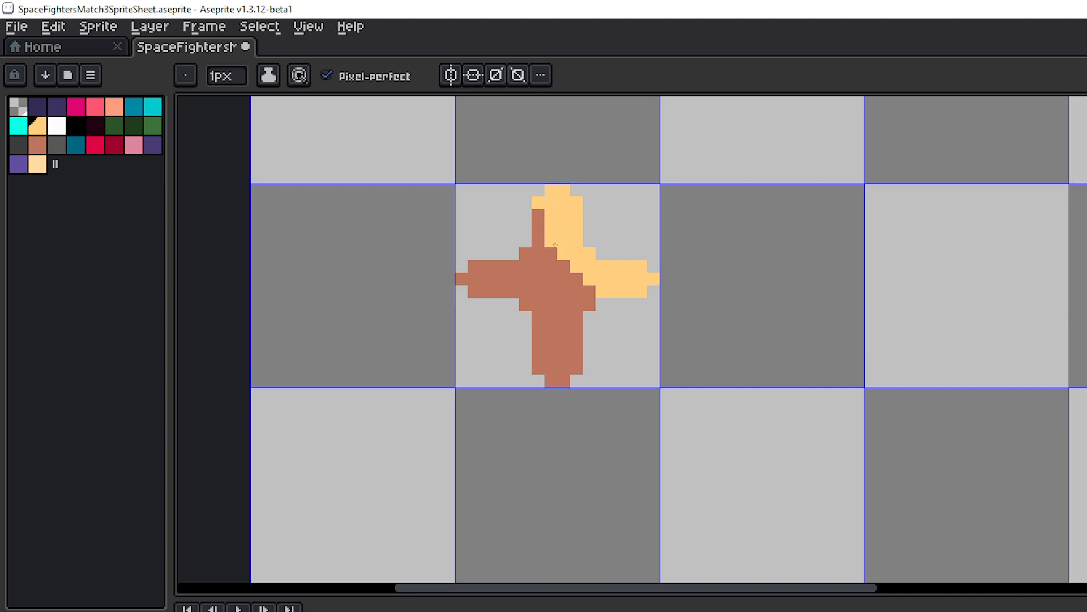
mouse_move(561, 263)
mouse_down()
mouse_move(552, 257)
mouse_move(589, 291)
mouse_move(562, 266)
mouse_up()
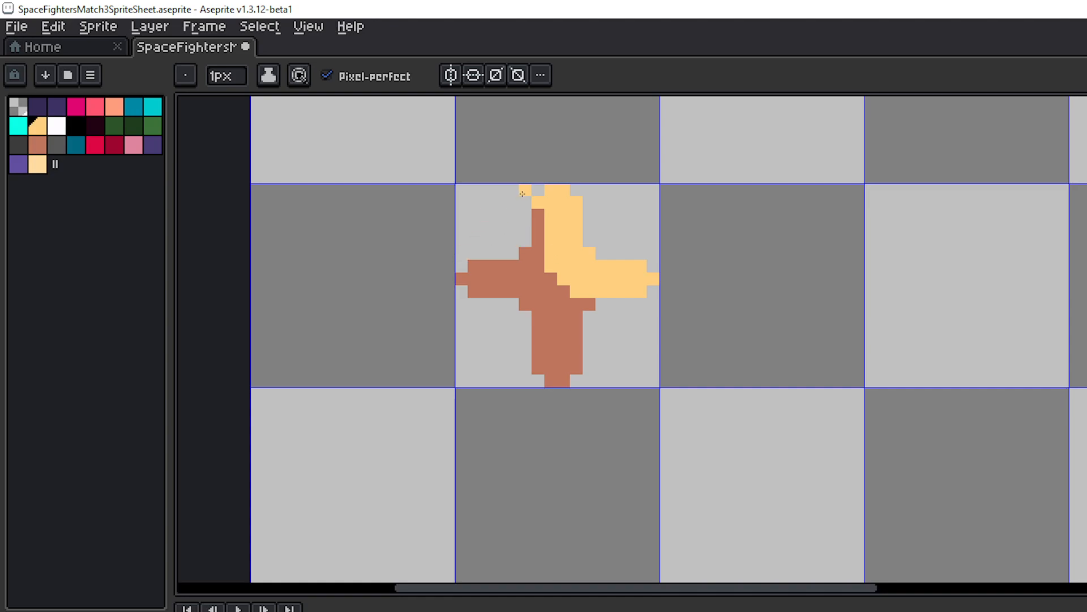
- Repaint brown shading on the upper arm's left edge and tip and on the right arm's tip and lower edge
click(37, 145)
click(359, 163)
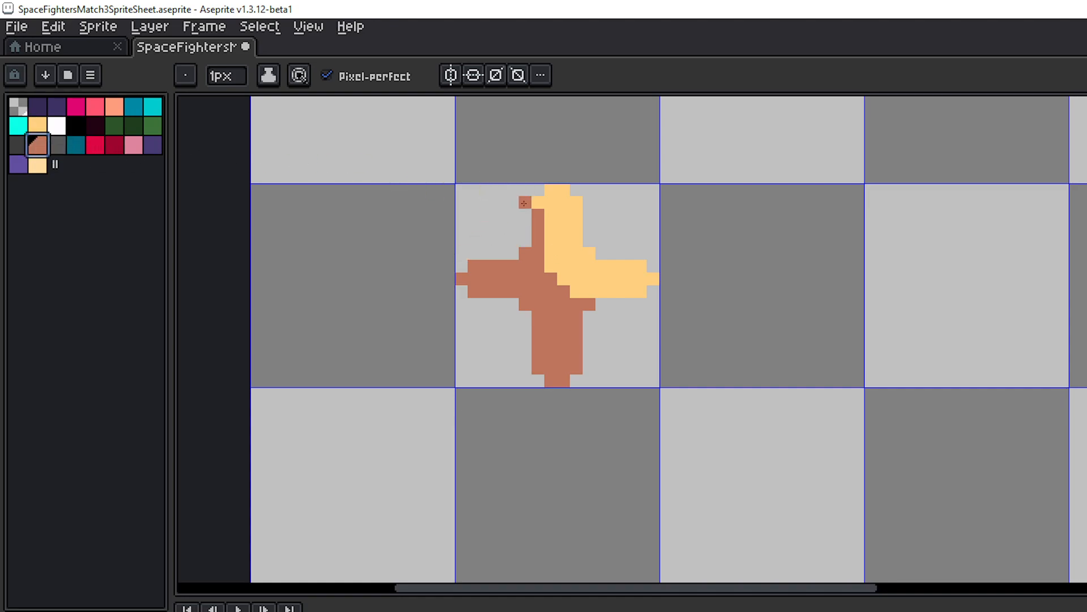
drag(547, 203, 539, 203)
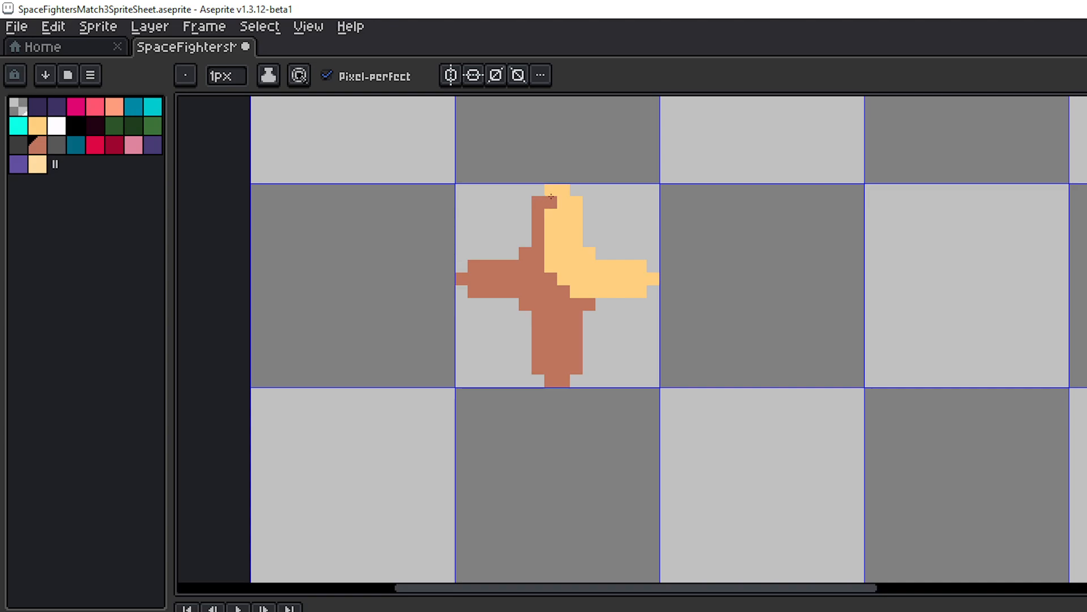
key(ctrl+z)
key(ctrl+z)
click(538, 203)
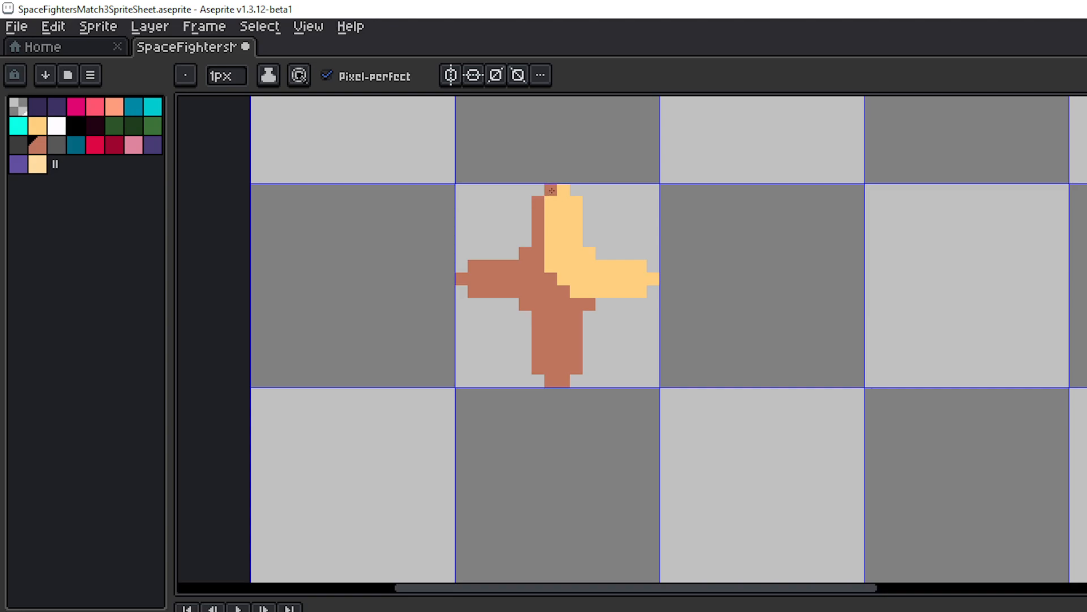
drag(556, 190, 559, 190)
click(574, 202)
mouse_move(601, 292)
mouse_down()
mouse_move(641, 292)
mouse_move(649, 281)
mouse_up()
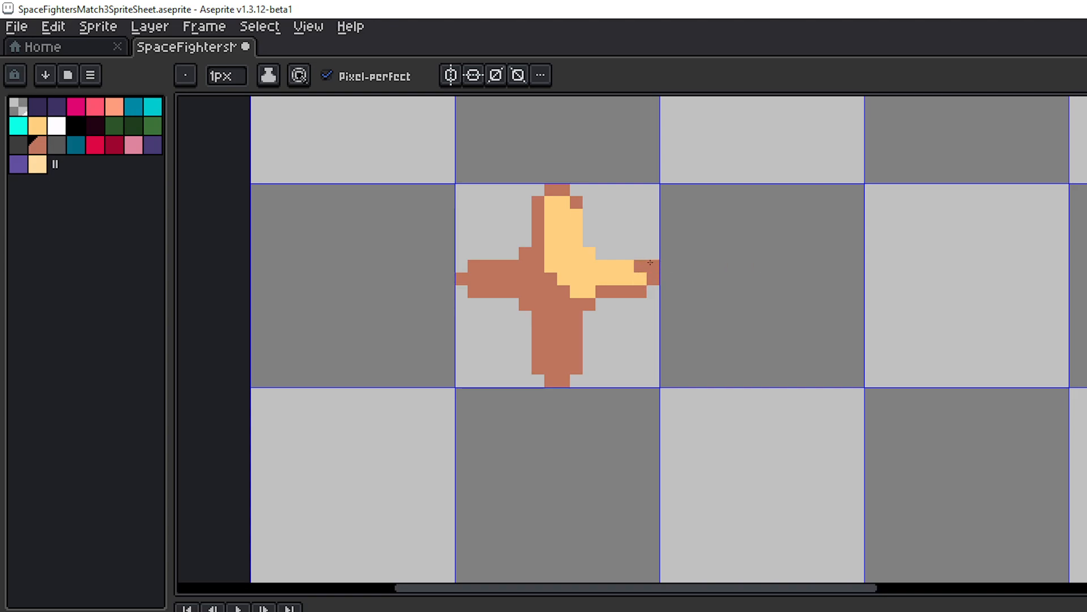
- Restore the brown corner pixels near the ends of the star's upper and right arms to the sampled yellow
click(564, 266)
alt+click(581, 261)
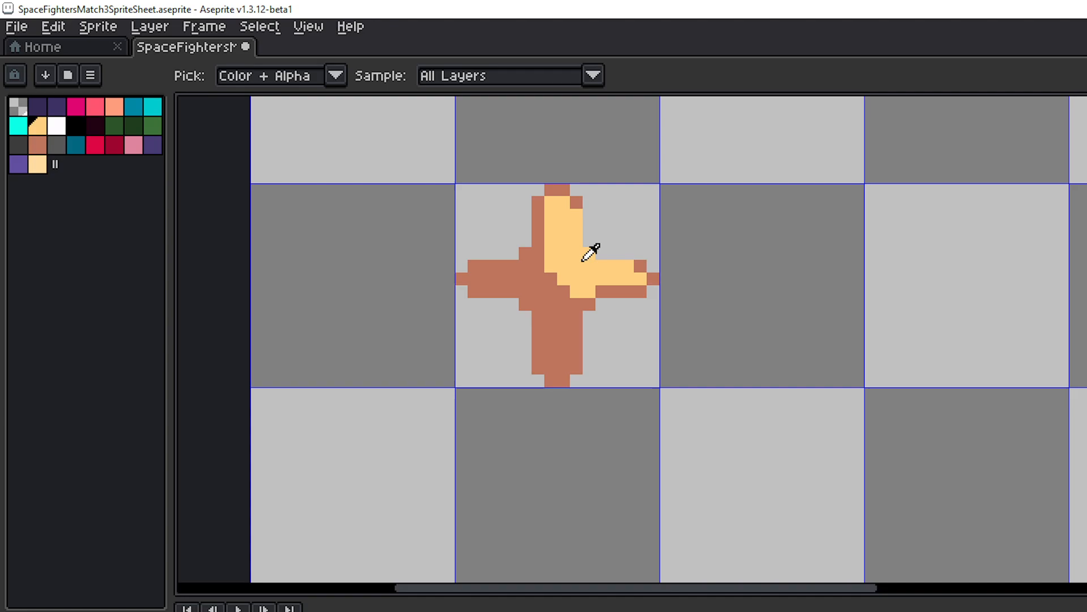
click(576, 202)
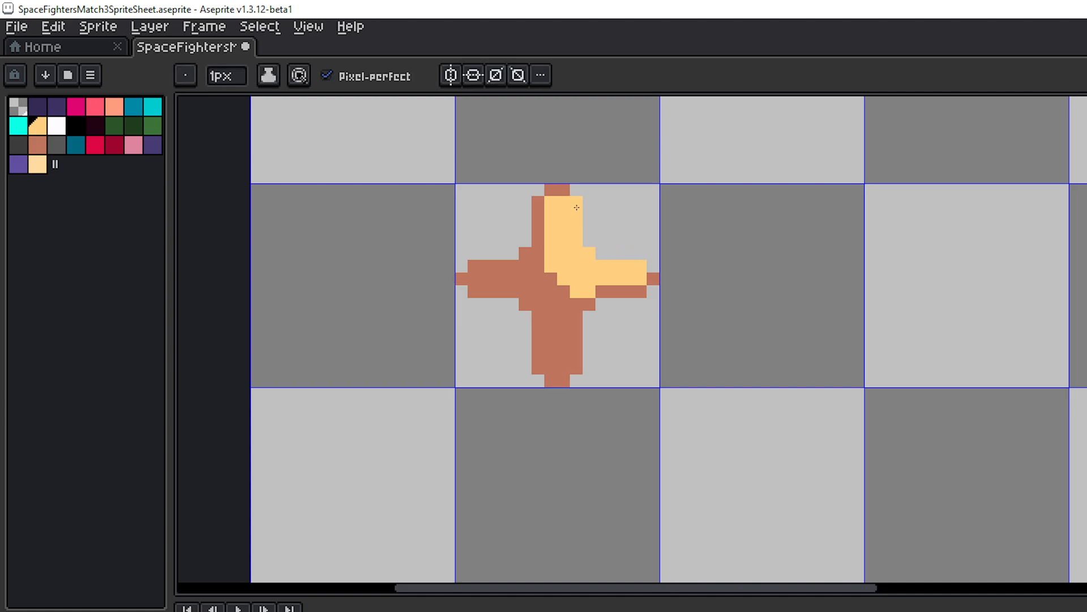
- Extend the yellow across the star's centre and dither it in a checkerboard into the brown left and lower arms
mouse_move(574, 302)
mouse_down()
mouse_move(542, 255)
mouse_move(530, 274)
mouse_move(571, 329)
mouse_up()
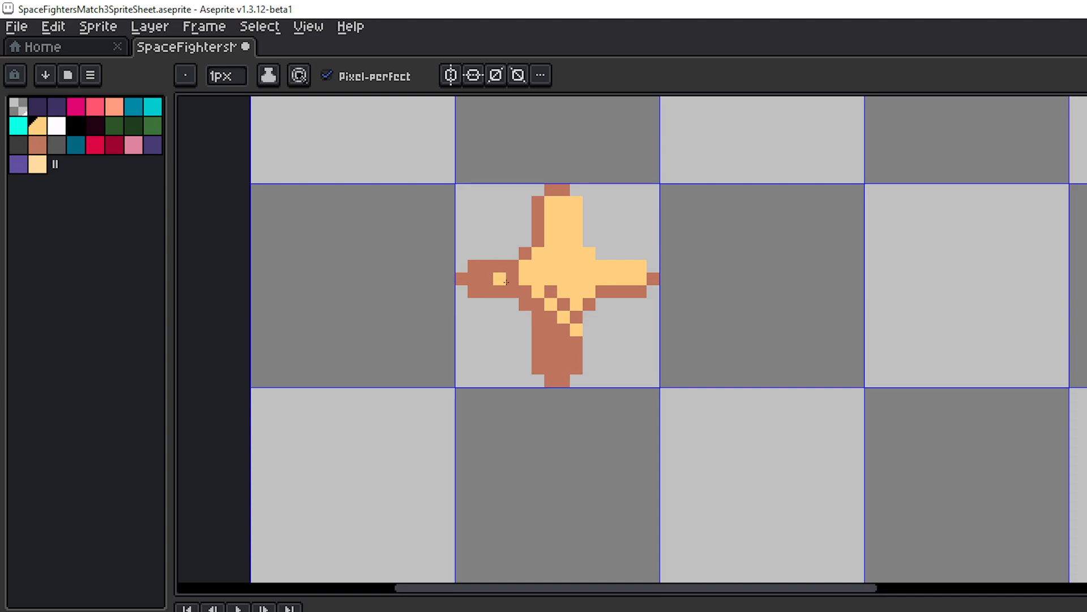
drag(506, 282, 513, 291)
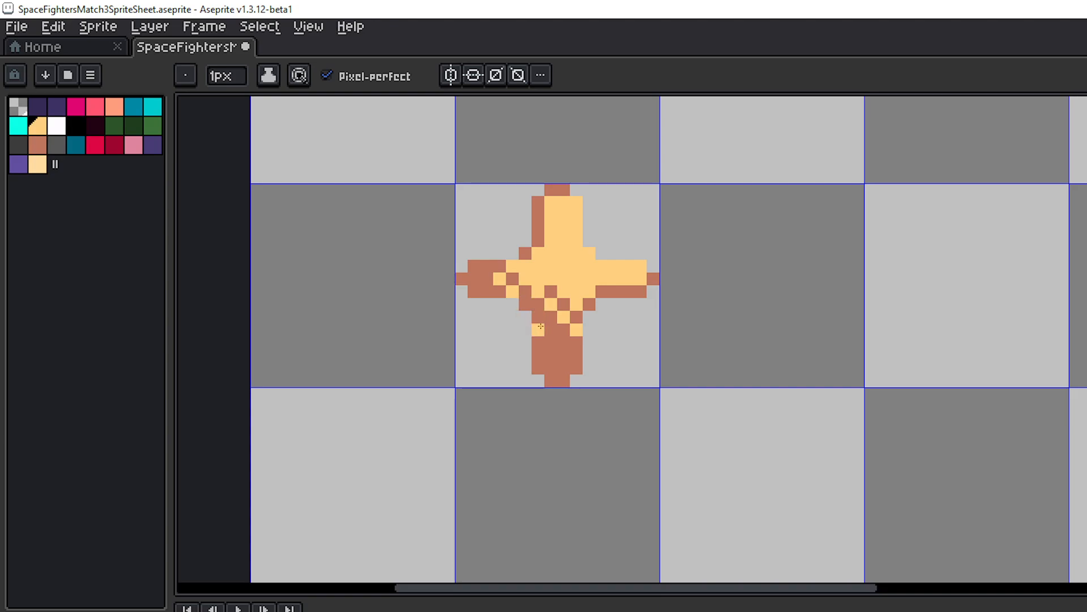
click(563, 346)
click(551, 330)
click(538, 317)
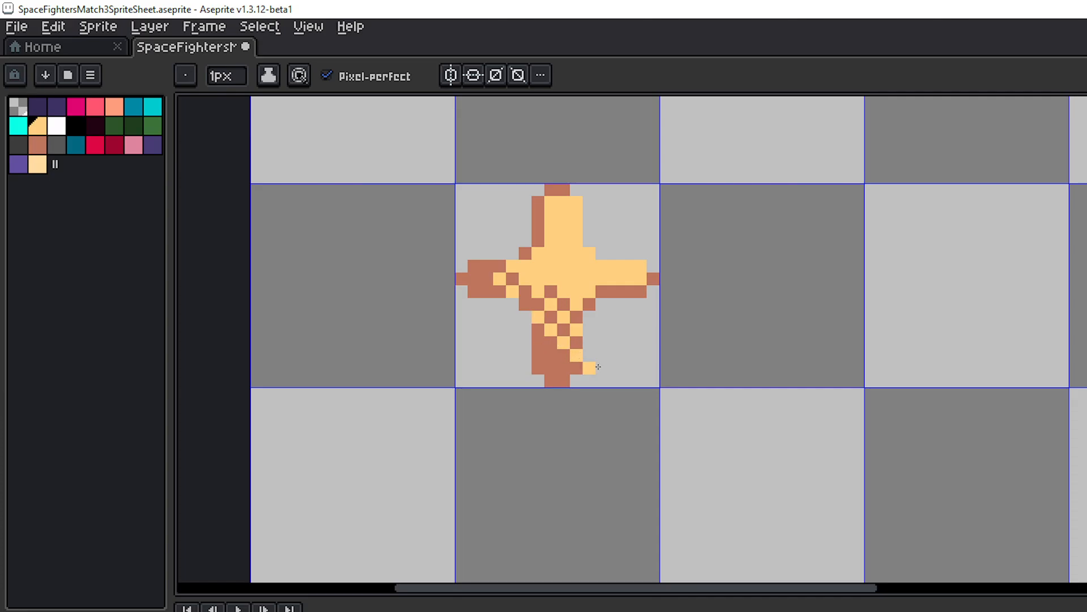
- Continue the yellow checkerboard dithering on the left side of the star's lower arm, stopping above its brown tip
scroll(667, 323, down, 4)
drag(712, 295, 727, 228)
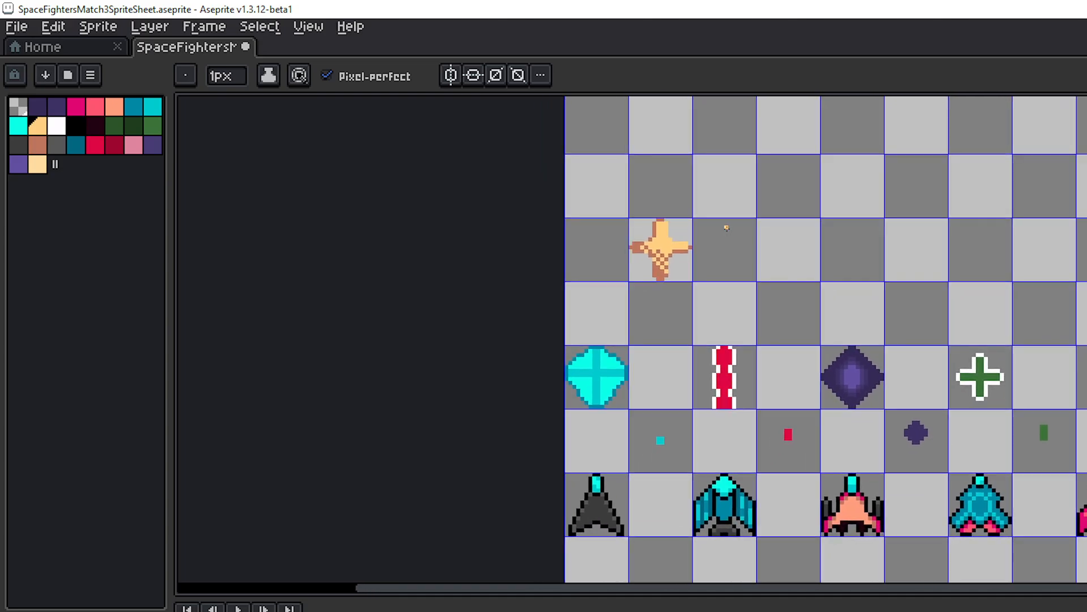
scroll(696, 249, up, 3)
drag(692, 277, 754, 312)
scroll(753, 311, down, 1)
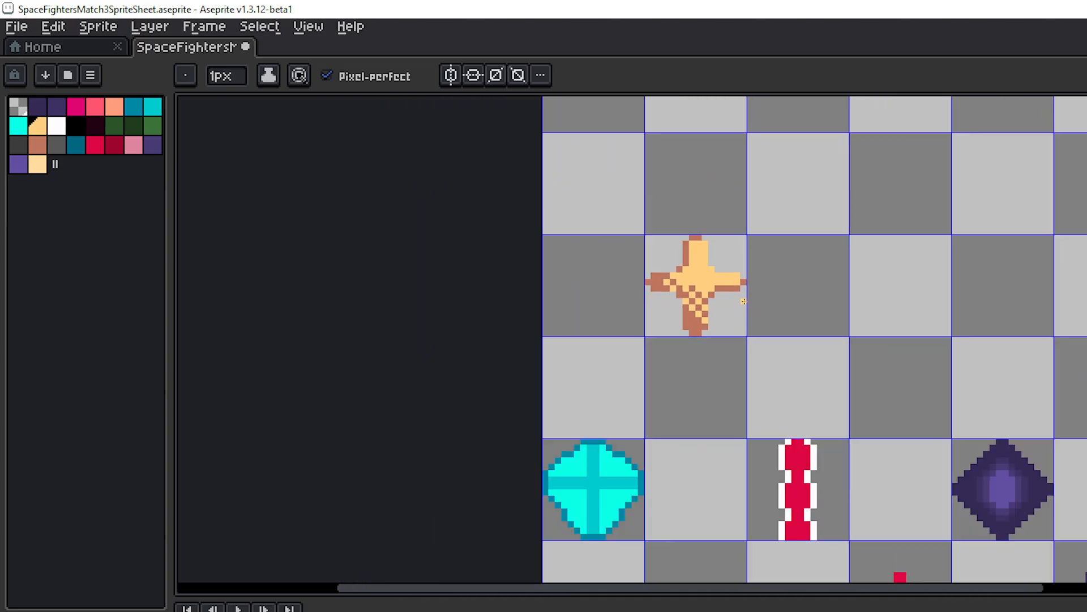
scroll(706, 307, up, 3)
click(646, 333)
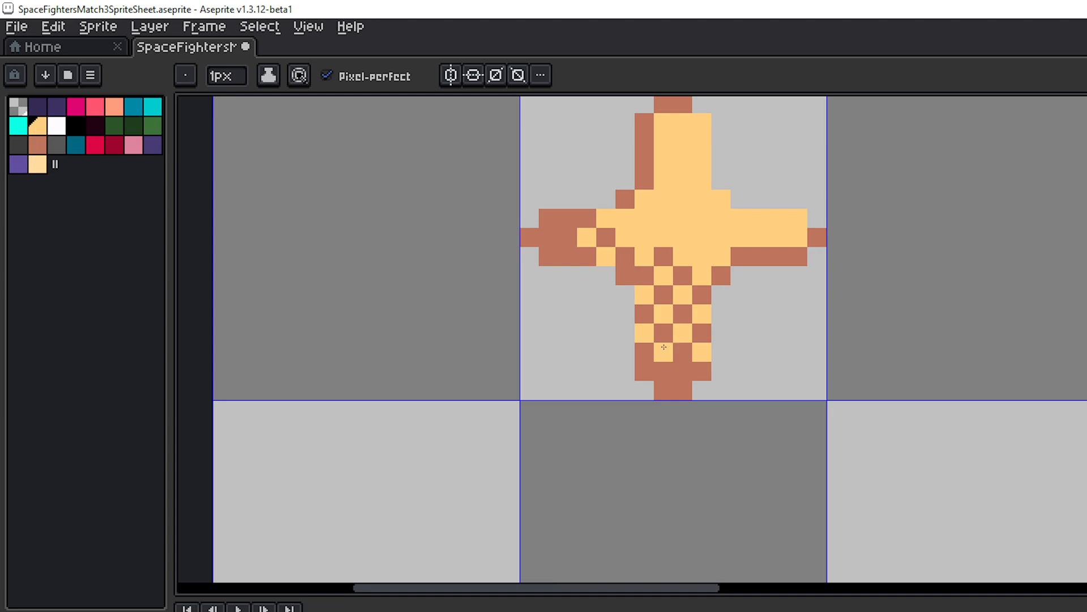
- Return the lower left side of the star's lower arm to solid brown, keeping the yellow dithering above it and along the right edge
scroll(740, 332, down, 3)
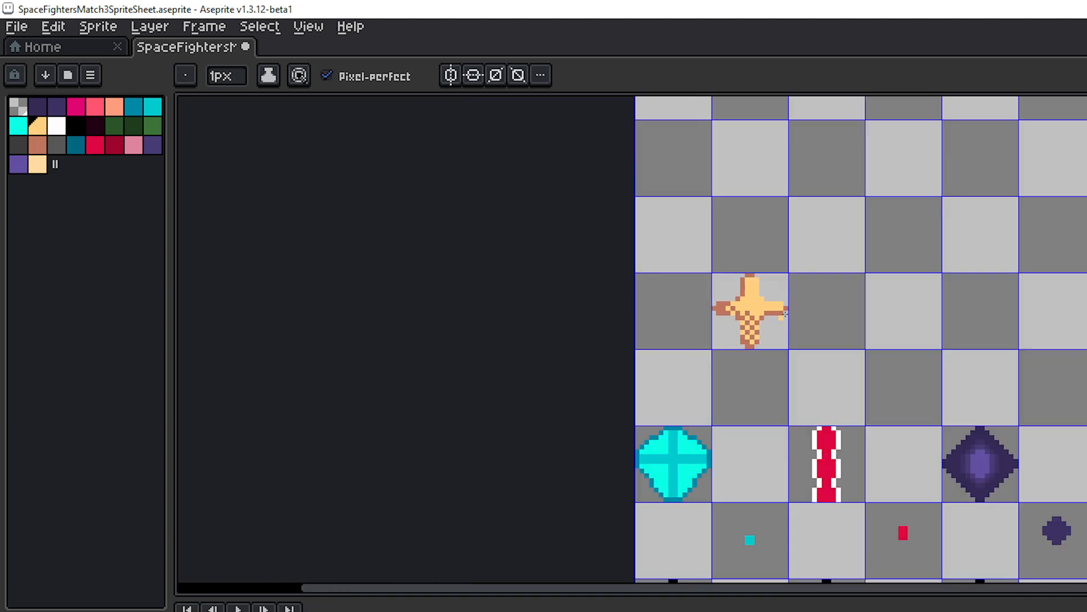
drag(804, 296, 763, 290)
scroll(763, 290, up, 2)
key(v)
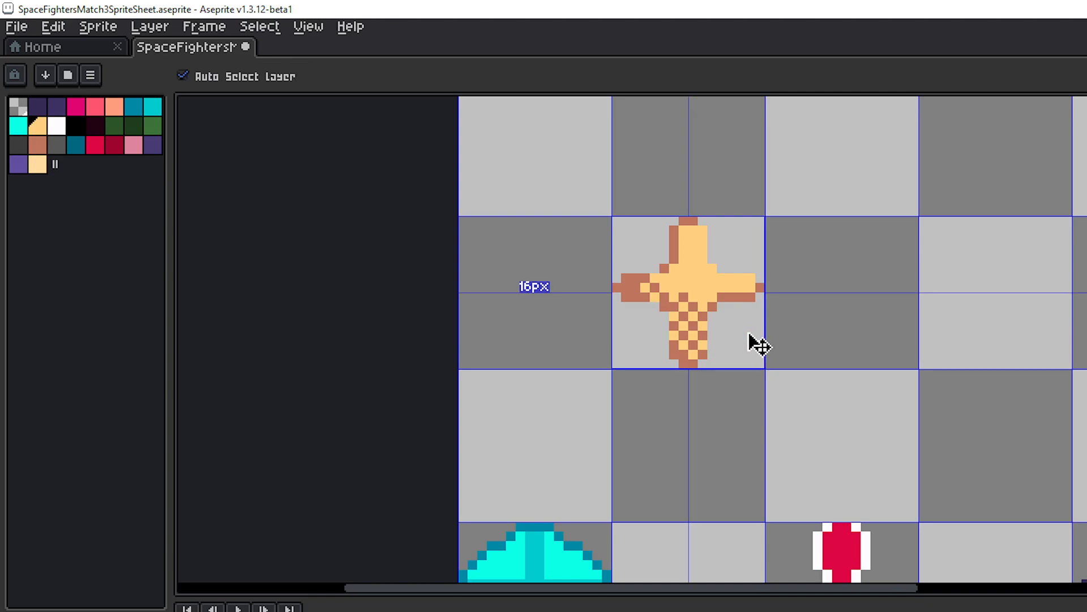
key(b)
scroll(748, 333, down, 2)
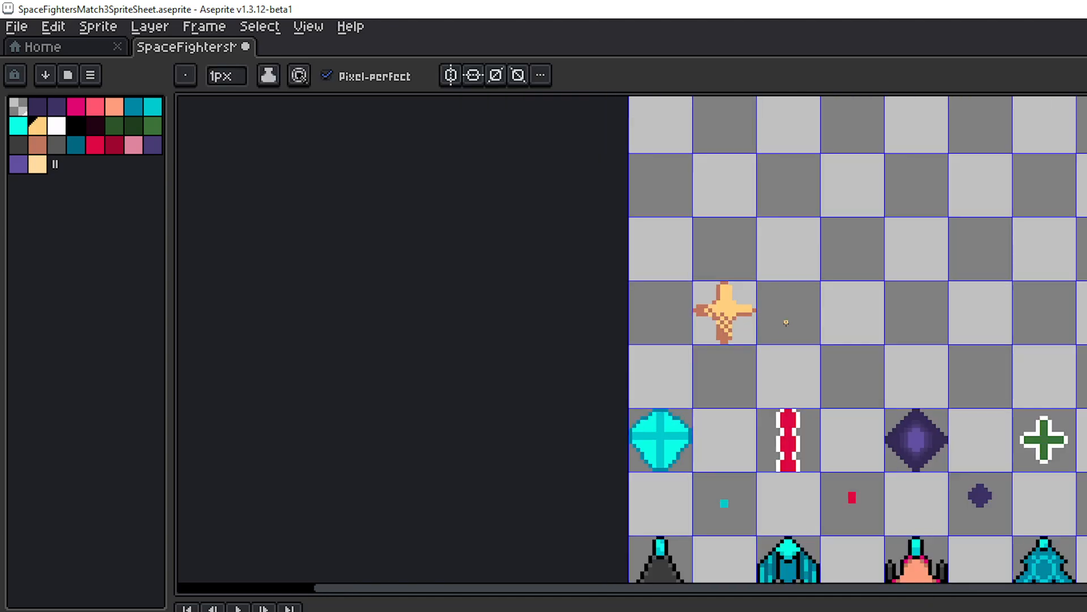
mouse_move(789, 288)
mouse_down()
mouse_move(841, 294)
mouse_move(854, 317)
mouse_move(787, 296)
mouse_up()
scroll(841, 323, up, 3)
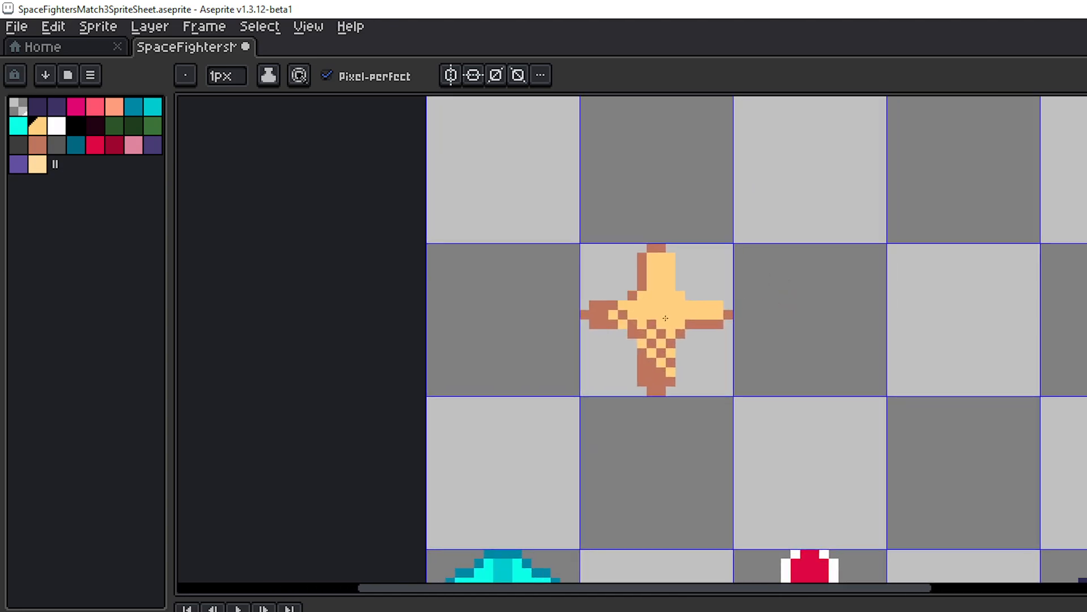
- Highlight the star's upper tip, the upper arm's right edge and the right arm's upper edge in the palest yellow
scroll(666, 318, up, 1)
click(45, 167)
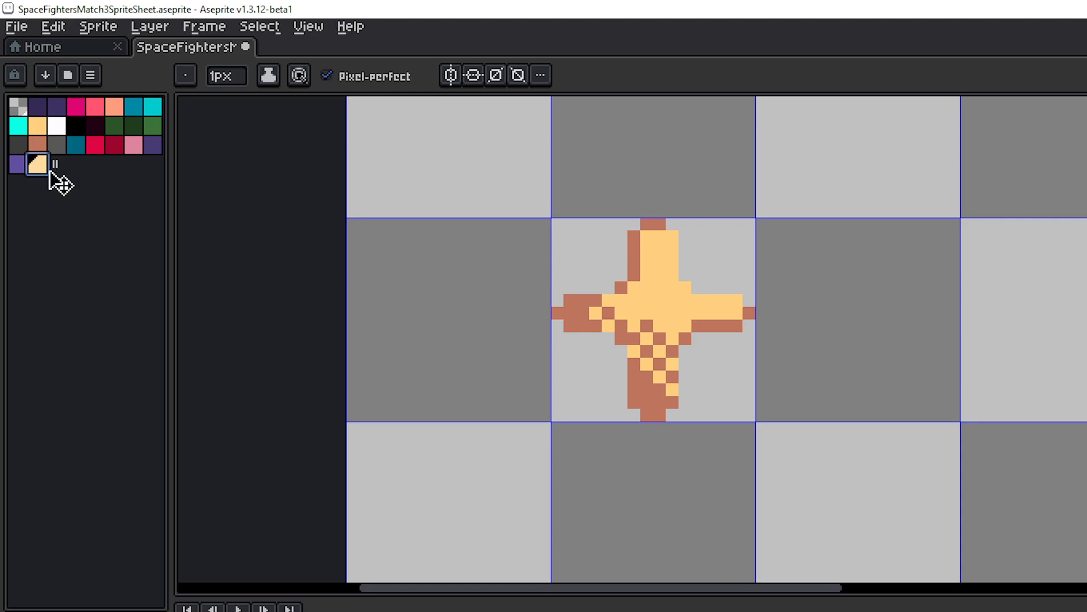
click(662, 224)
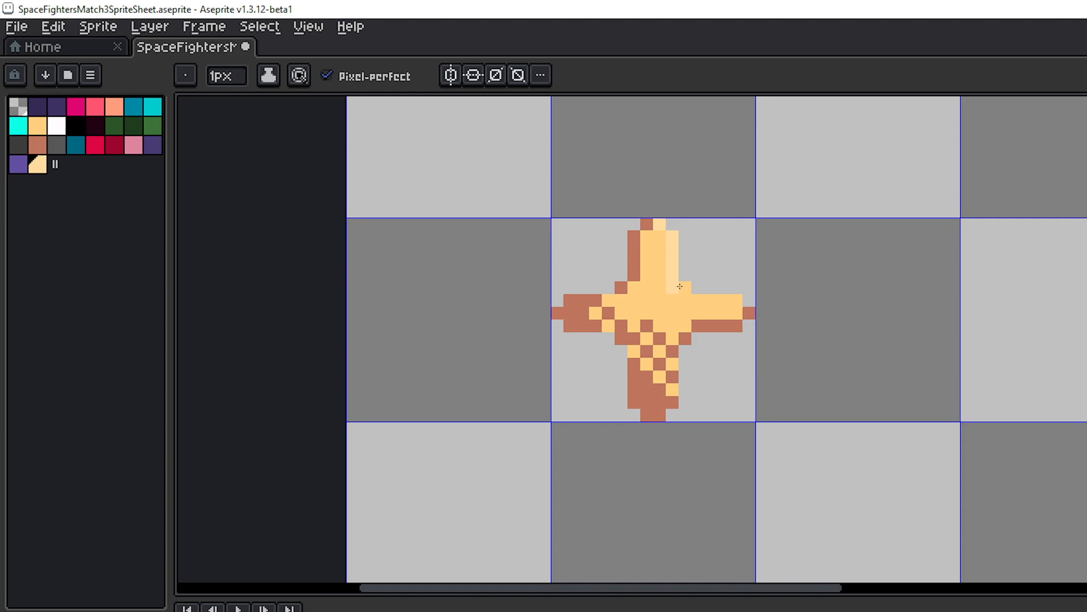
drag(680, 286, 729, 305)
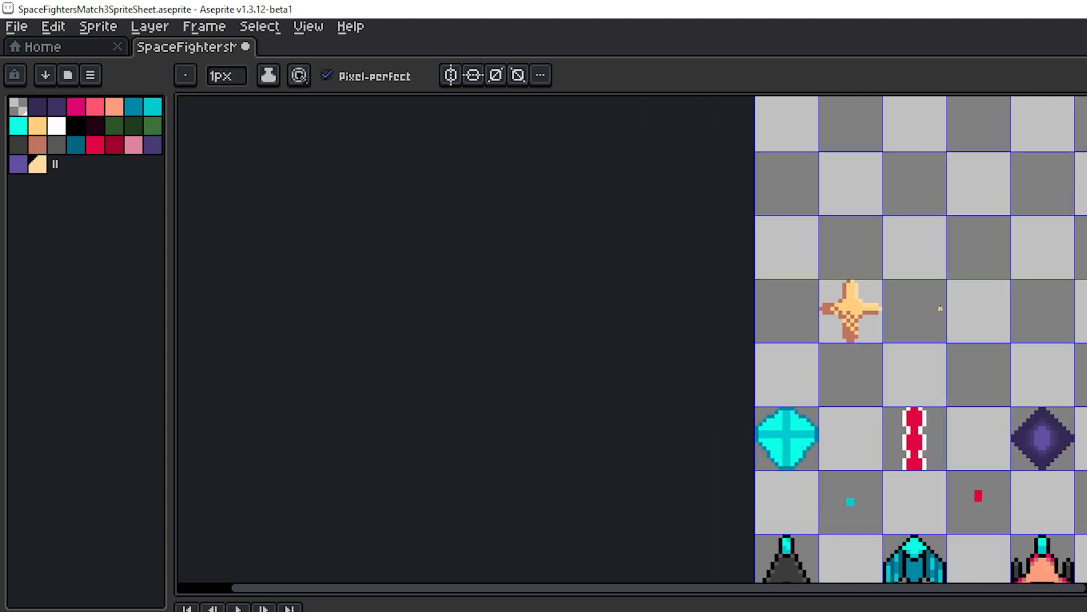
- Extend the pale yellow highlight to the right arm's tip and dither it into the star's centre and upper arm
scroll(928, 309, down, 5)
drag(931, 304, 791, 304)
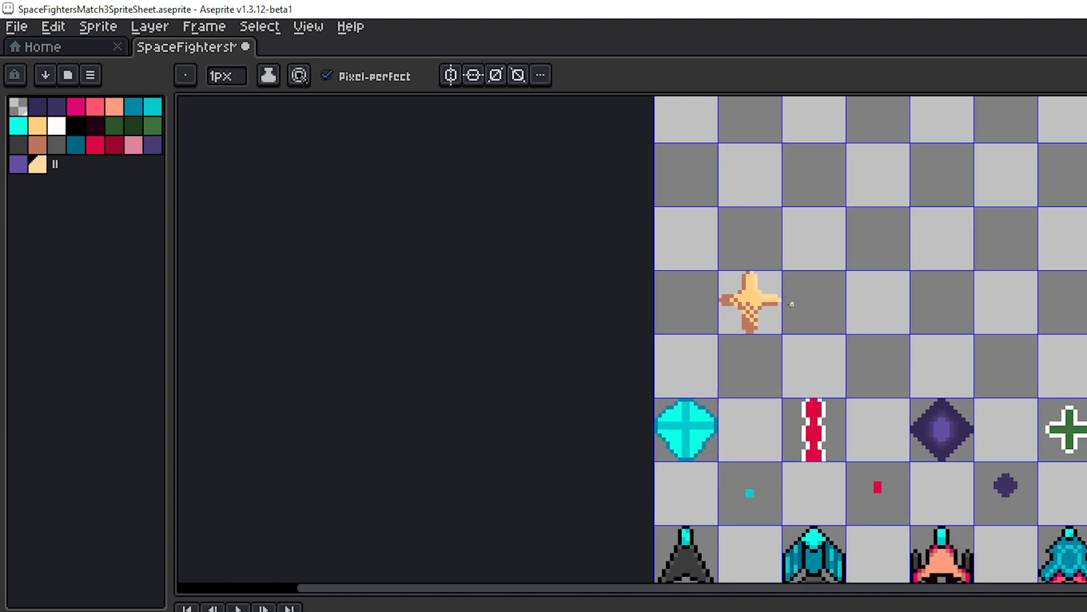
scroll(791, 305, up, 4)
drag(698, 292, 751, 325)
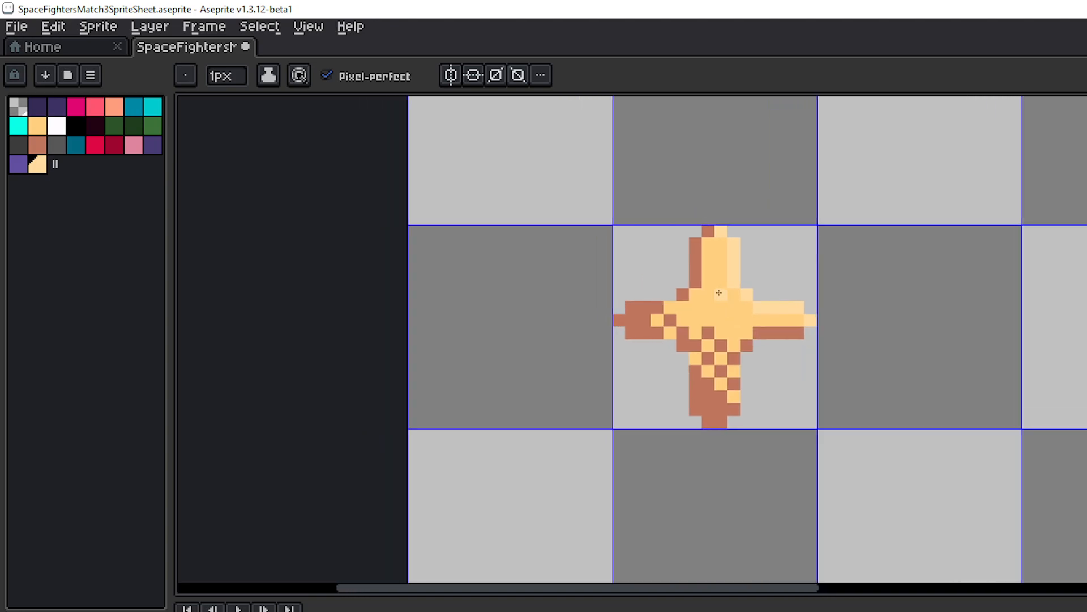
scroll(861, 332, down, 4)
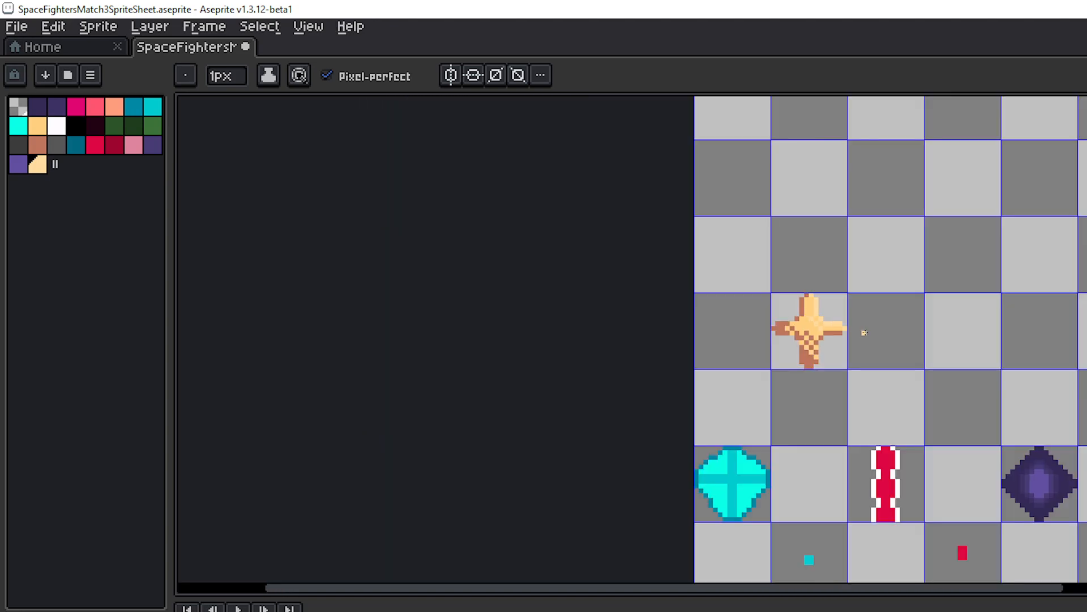
scroll(788, 327, up, 1)
scroll(789, 328, up, 3)
drag(873, 330, 790, 329)
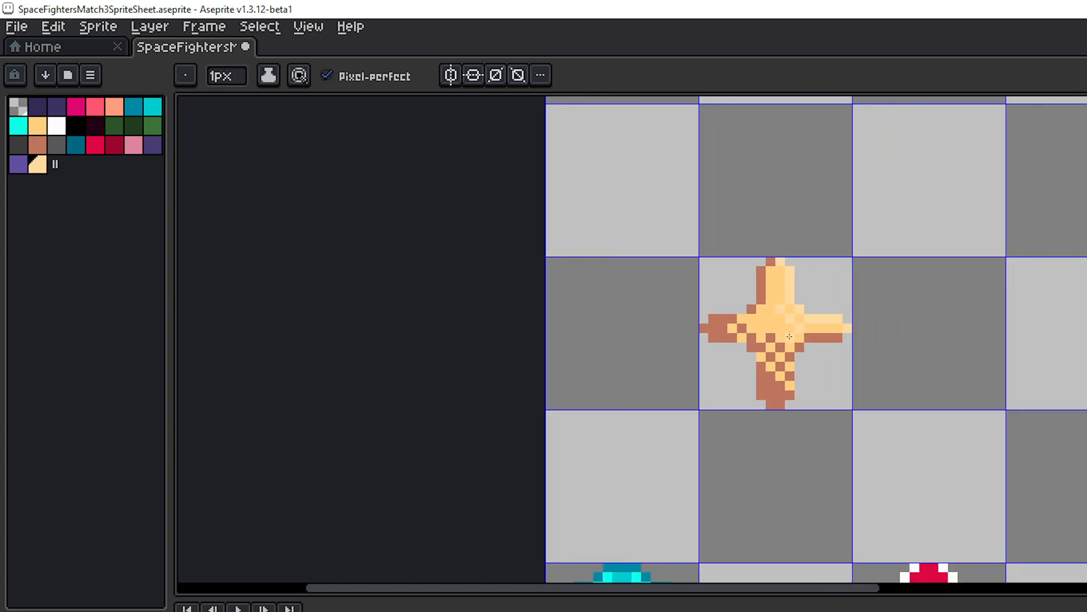
scroll(790, 337, up, 1)
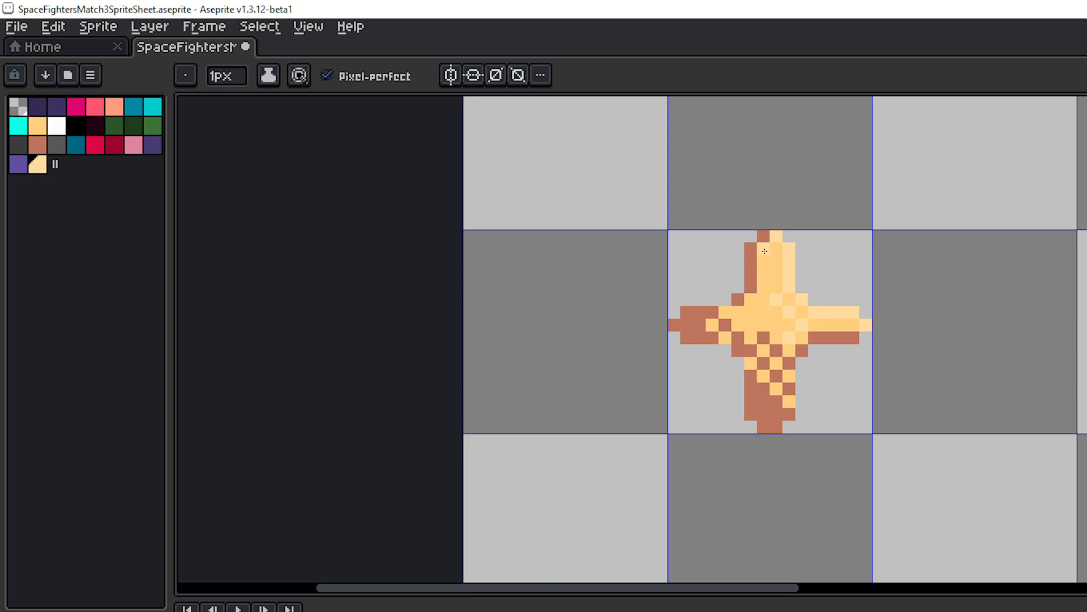
scroll(765, 251, down, 3)
mouse_move(983, 284)
mouse_down()
mouse_move(769, 264)
mouse_move(796, 266)
mouse_move(763, 301)
mouse_move(828, 314)
mouse_move(816, 333)
mouse_move(832, 338)
mouse_move(850, 325)
mouse_up()
scroll(796, 269, down, 1)
scroll(825, 316, up, 2)
scroll(832, 334, up, 2)
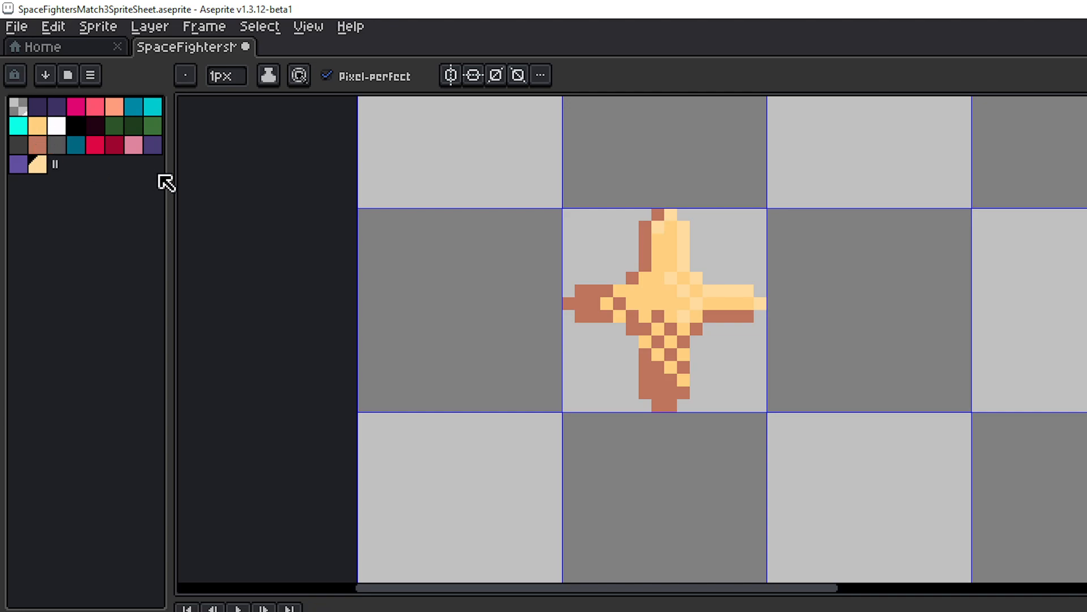
- Examine the shaded star at several zoom levels and compare it with the other sprites on the sheet
click(43, 145)
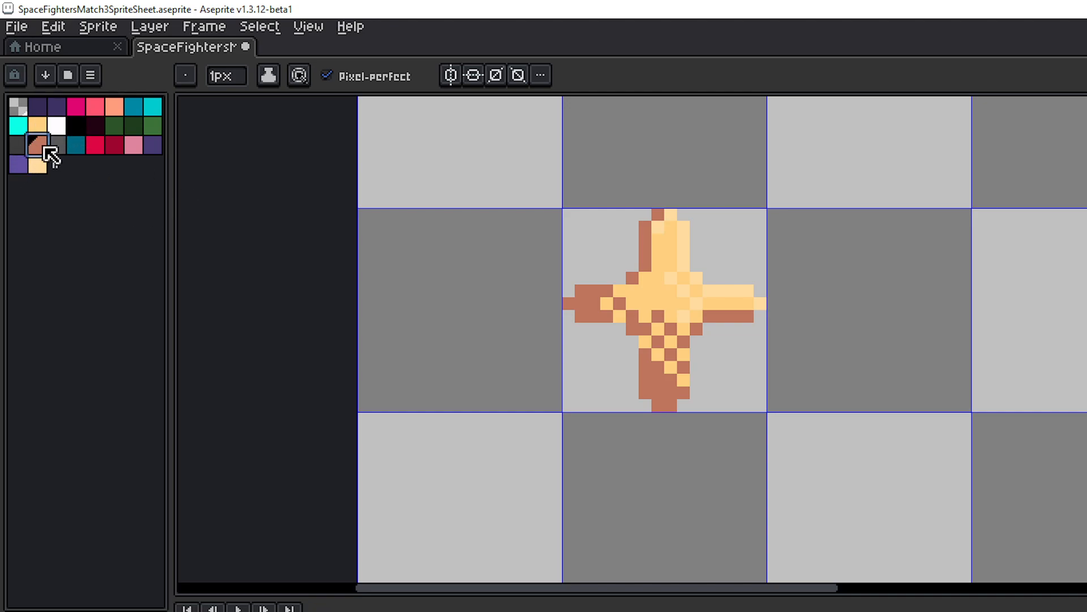
scroll(823, 290, down, 6)
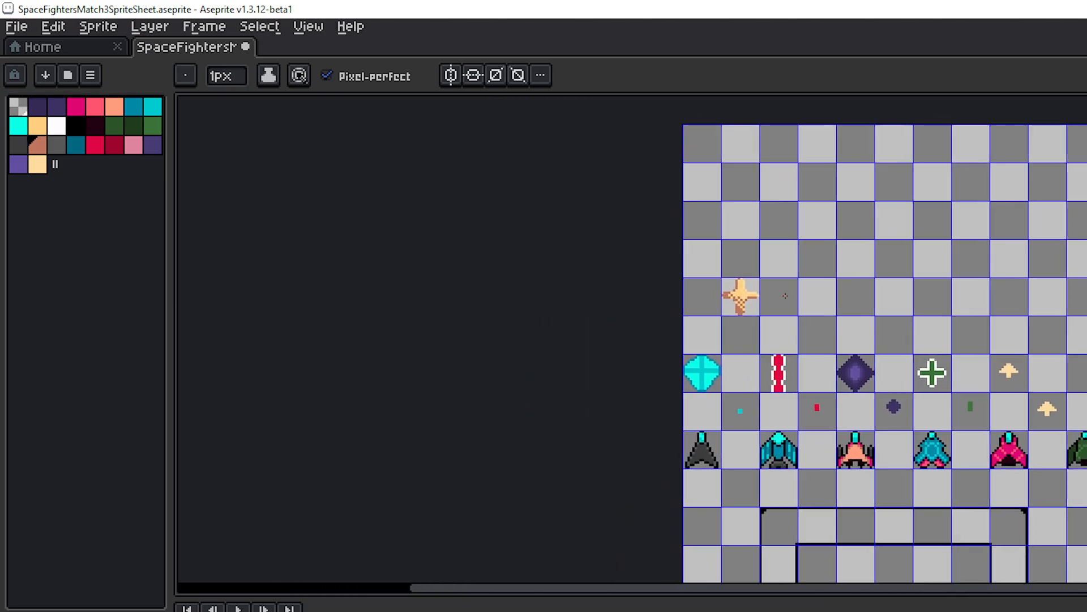
scroll(787, 295, up, 3)
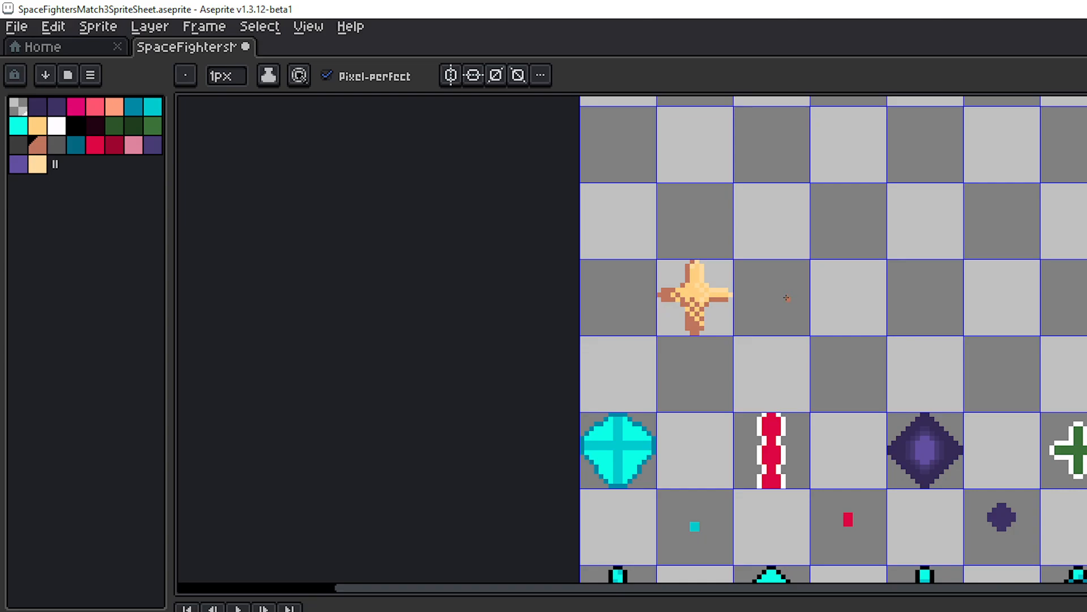
scroll(787, 291, down, 3)
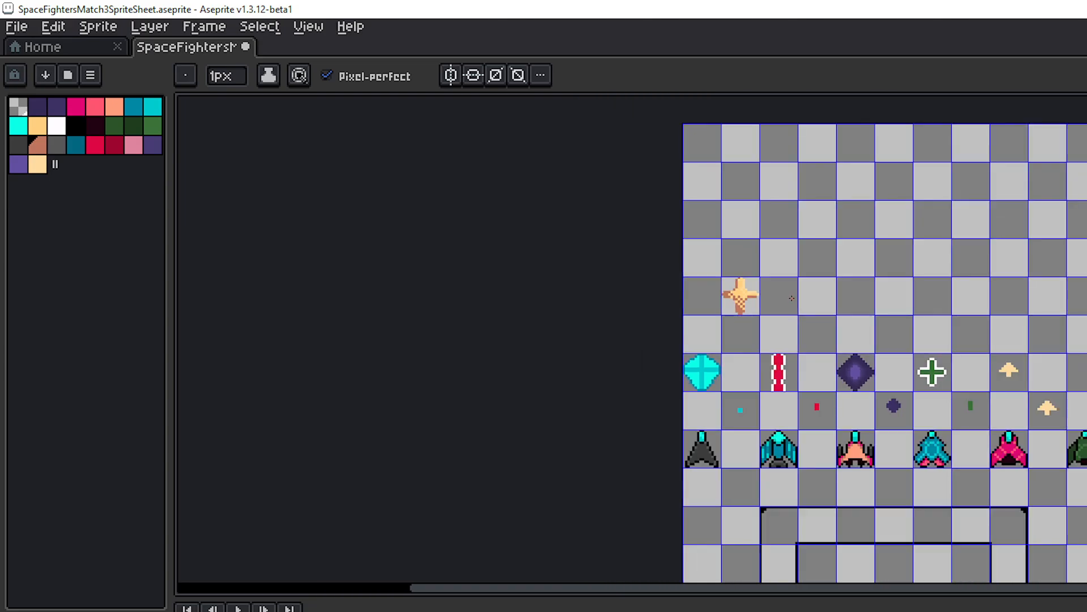
scroll(792, 298, up, 3)
scroll(791, 295, down, 2)
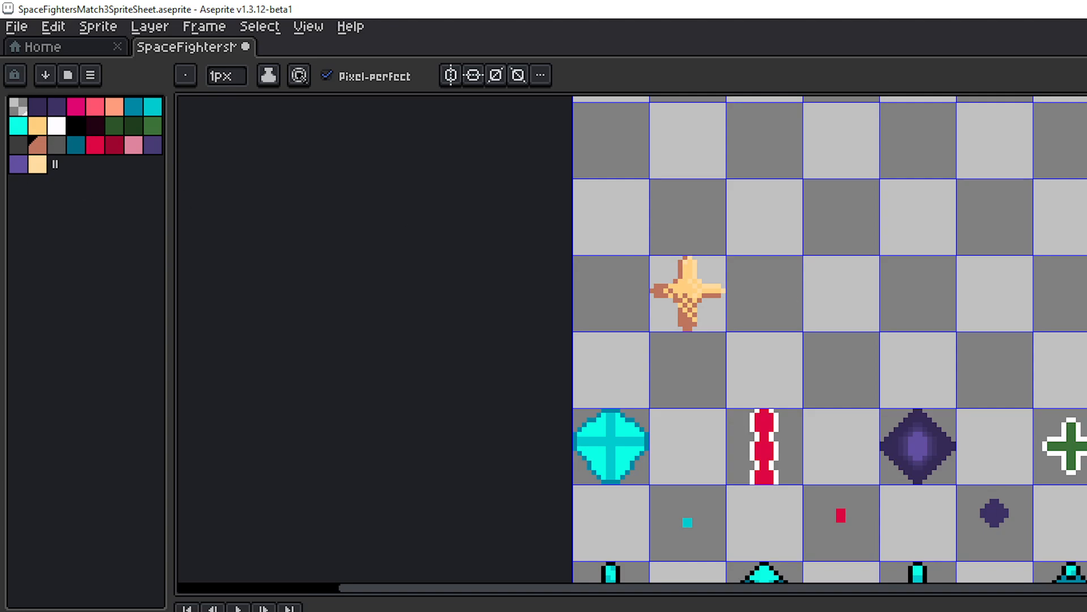
click(134, 107)
scroll(732, 334, up, 1)
scroll(732, 333, up, 1)
drag(742, 294, 628, 317)
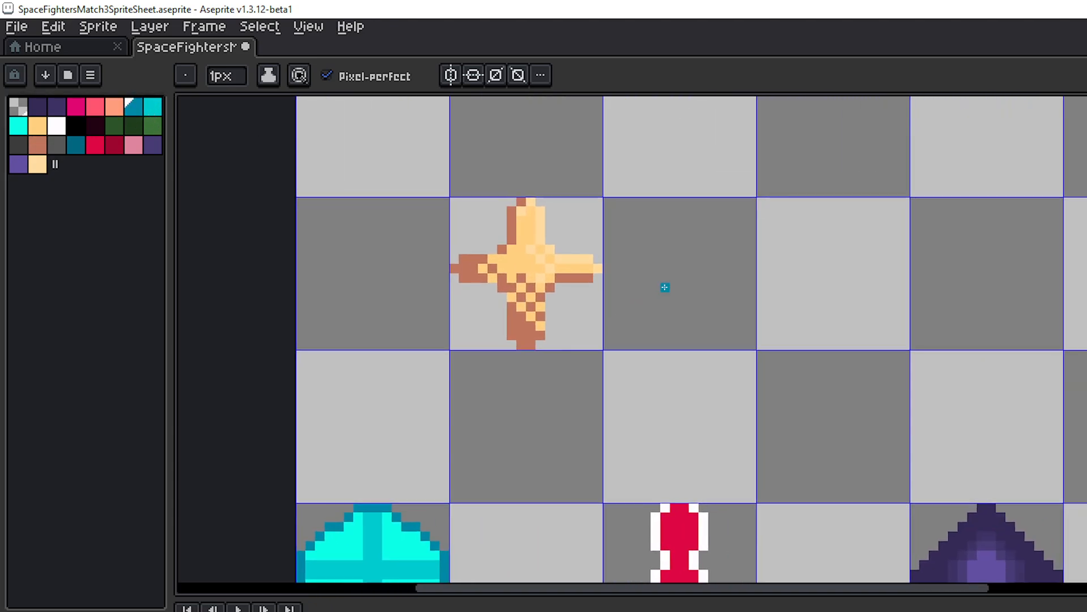
drag(697, 287, 655, 320)
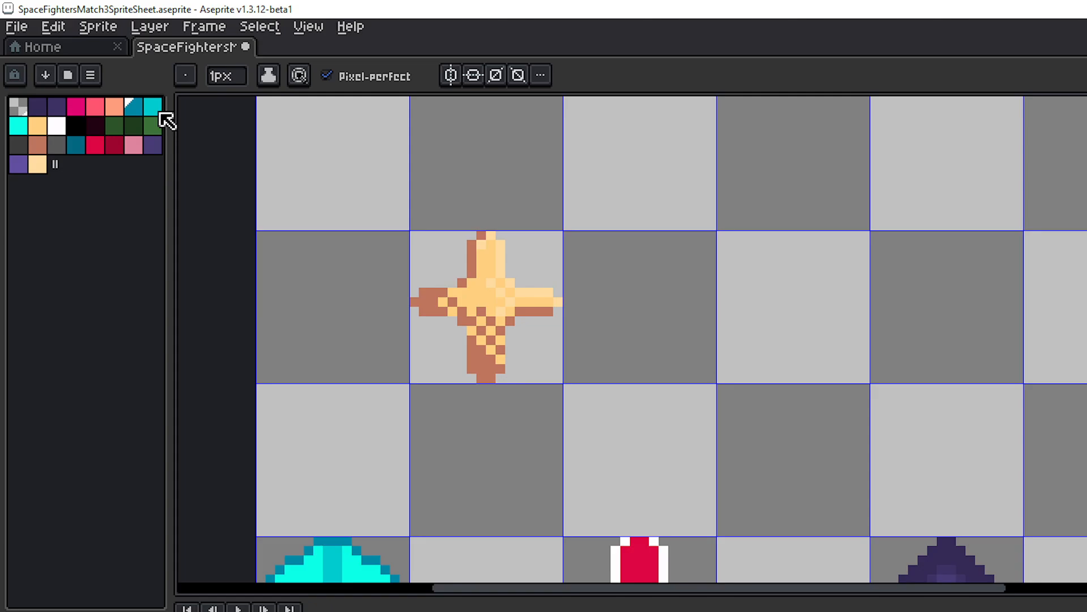
click(57, 126)
click(645, 294)
click(670, 312)
scroll(877, 332, down, 5)
scroll(777, 316, up, 5)
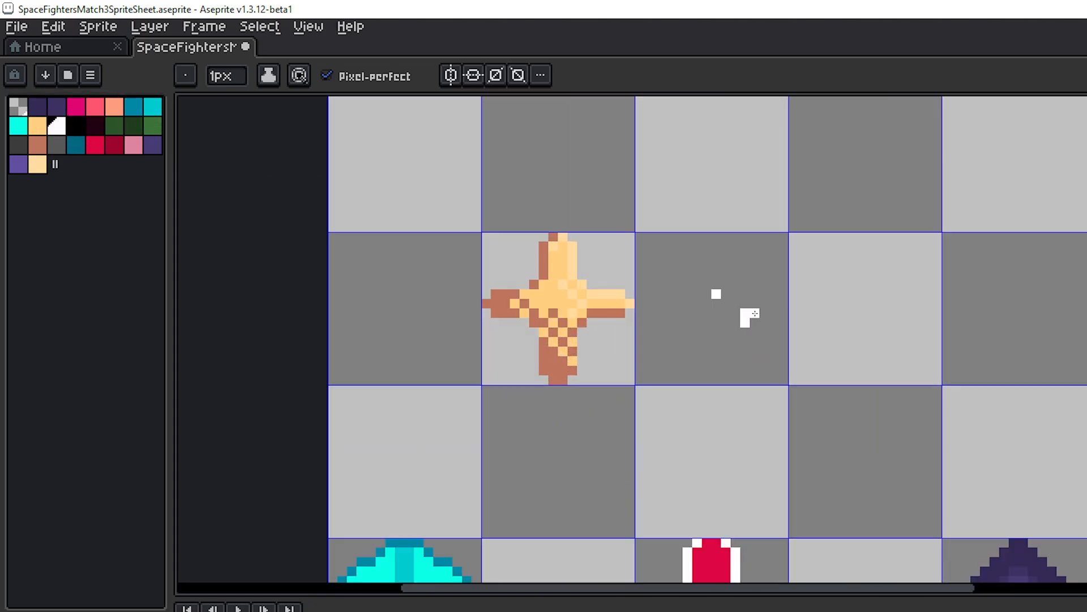
key(v)
key(b)
scroll(742, 301, down, 3)
drag(739, 305, 779, 301)
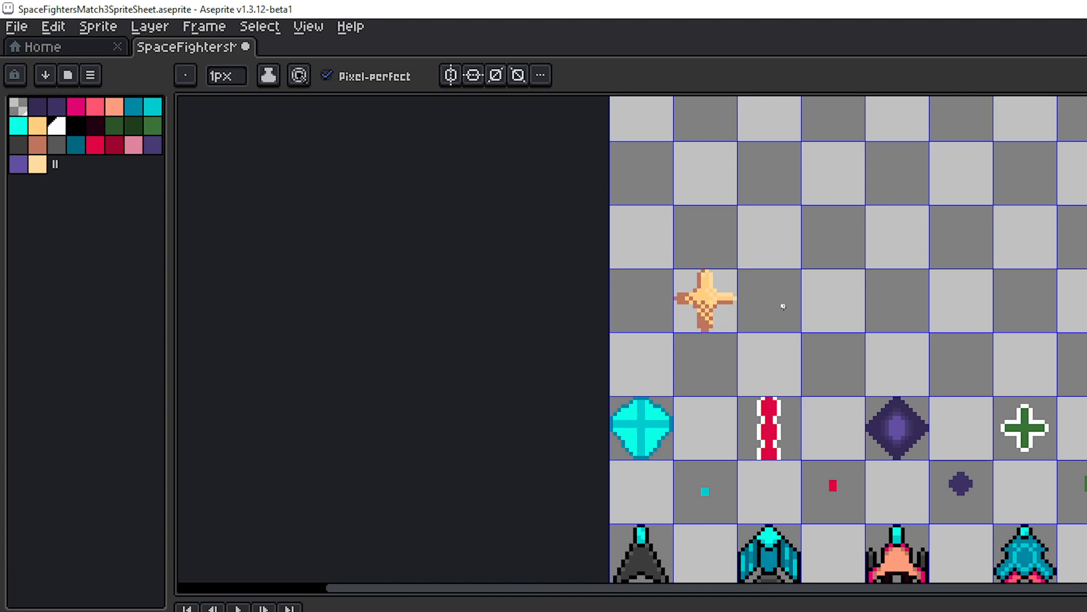
- Move the 16 by 16 px star sprite to the cell at X 144, Y 80, above the pale yellow arrow sprites
drag(782, 314, 744, 294)
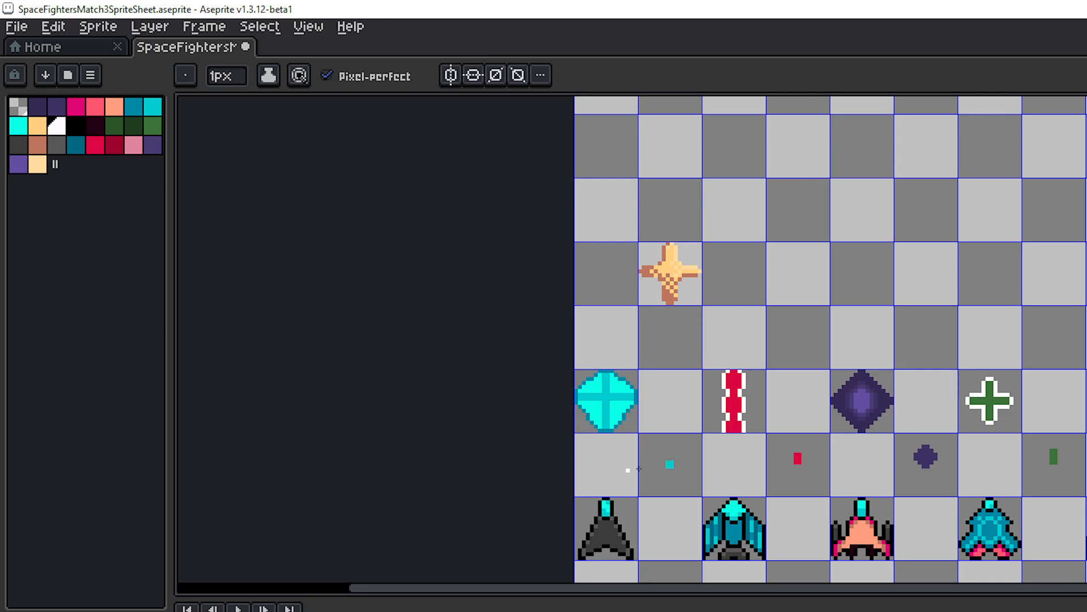
scroll(667, 466, down, 3)
scroll(710, 504, up, 2)
drag(716, 543, 689, 495)
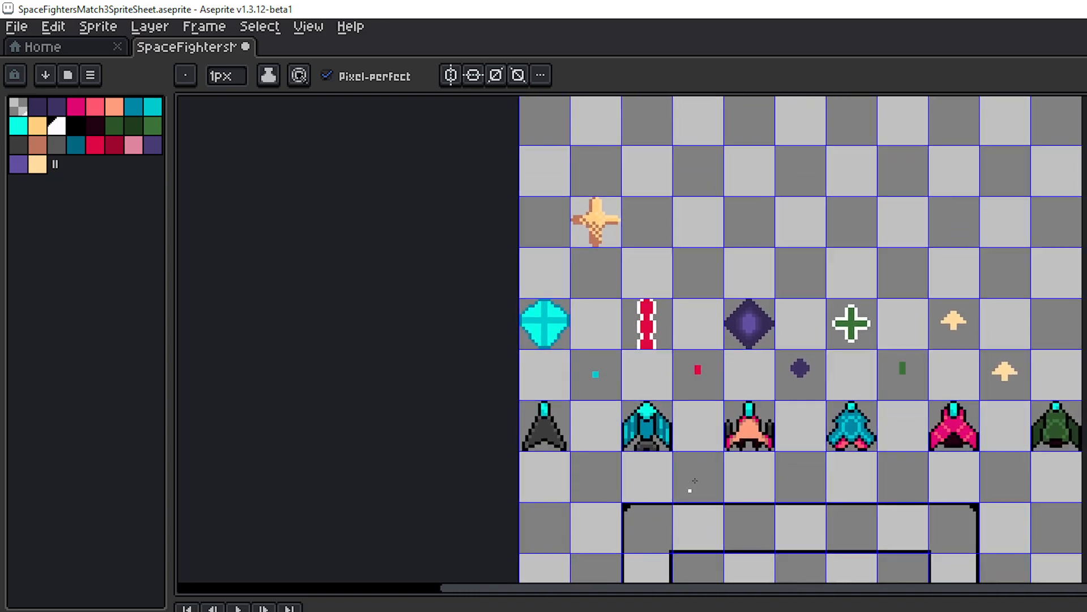
drag(808, 512, 819, 487)
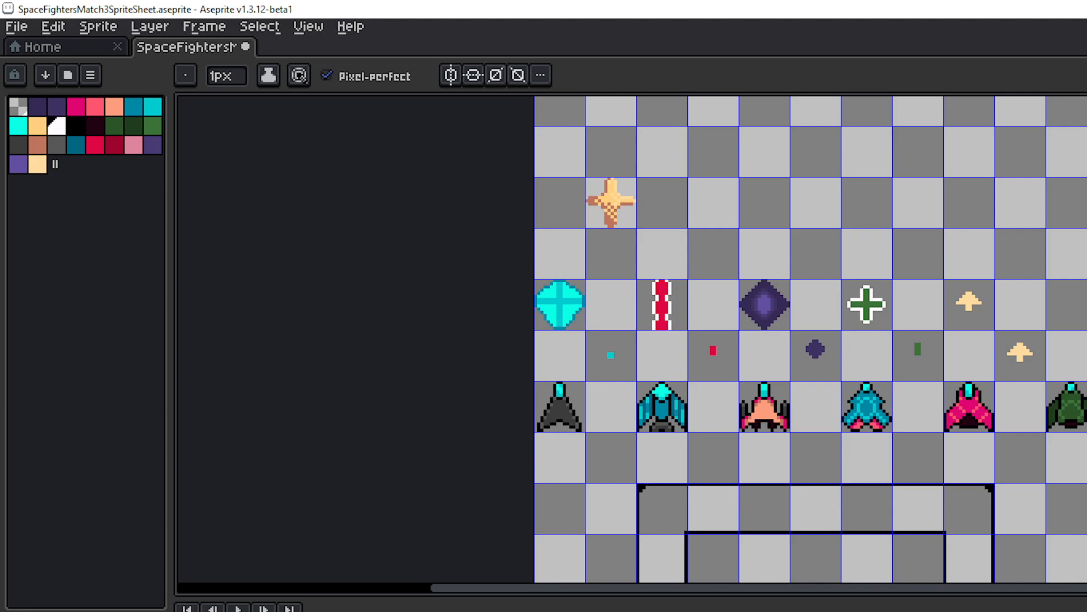
key(m)
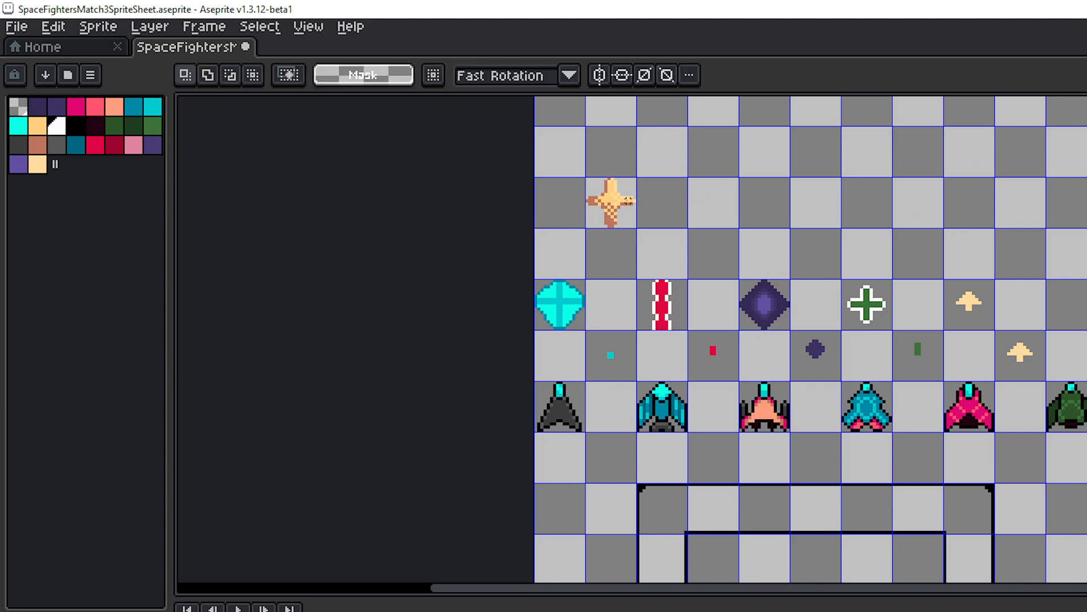
drag(628, 201, 1024, 262)
scroll(1023, 266, up, 2)
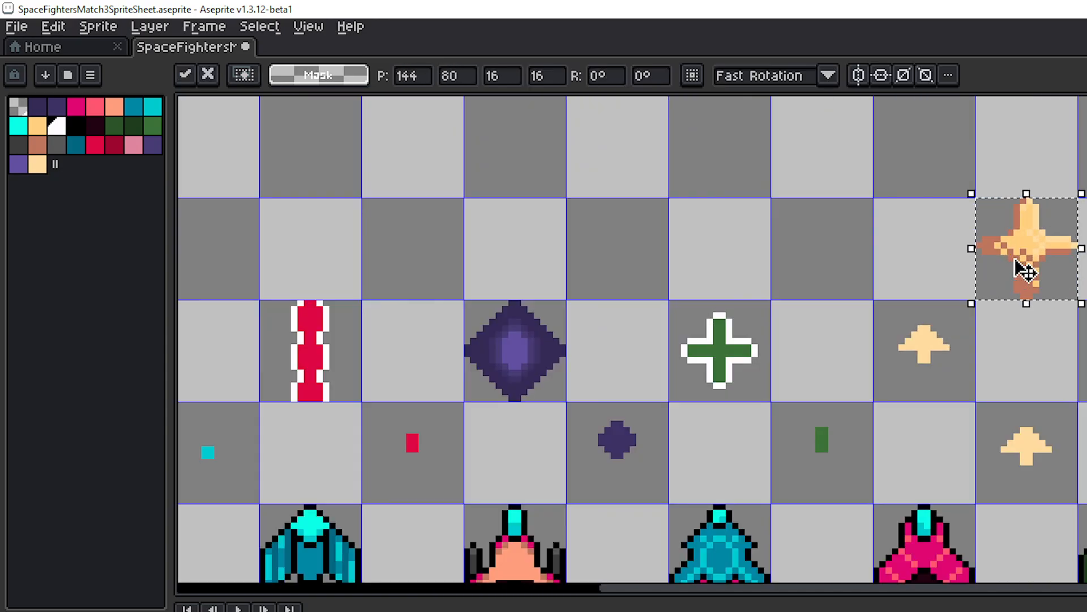
key(Return)
scroll(1036, 283, down, 3)
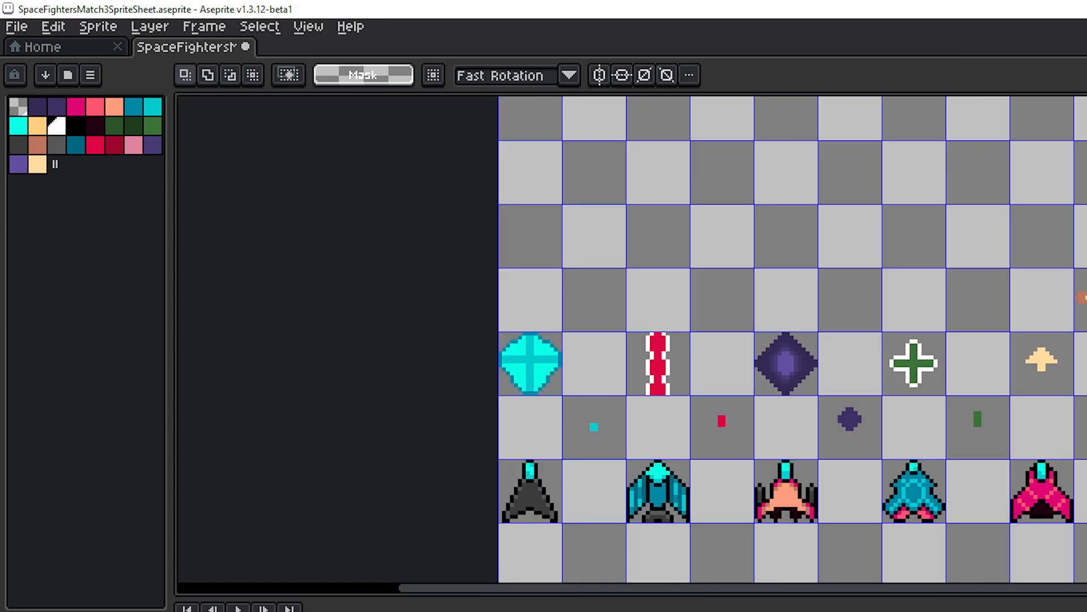
- Outline a narrow compartment inside the board frame's upper left corner with a 1 px black horizontal line and a diagonal rising to the frame
scroll(1043, 303, down, 1)
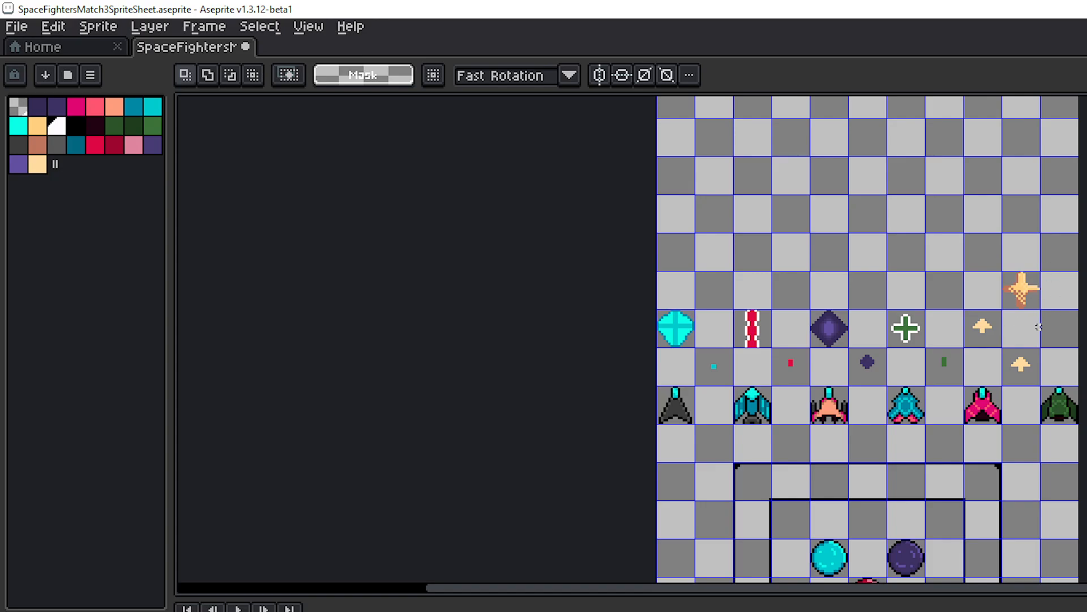
drag(995, 324, 912, 318)
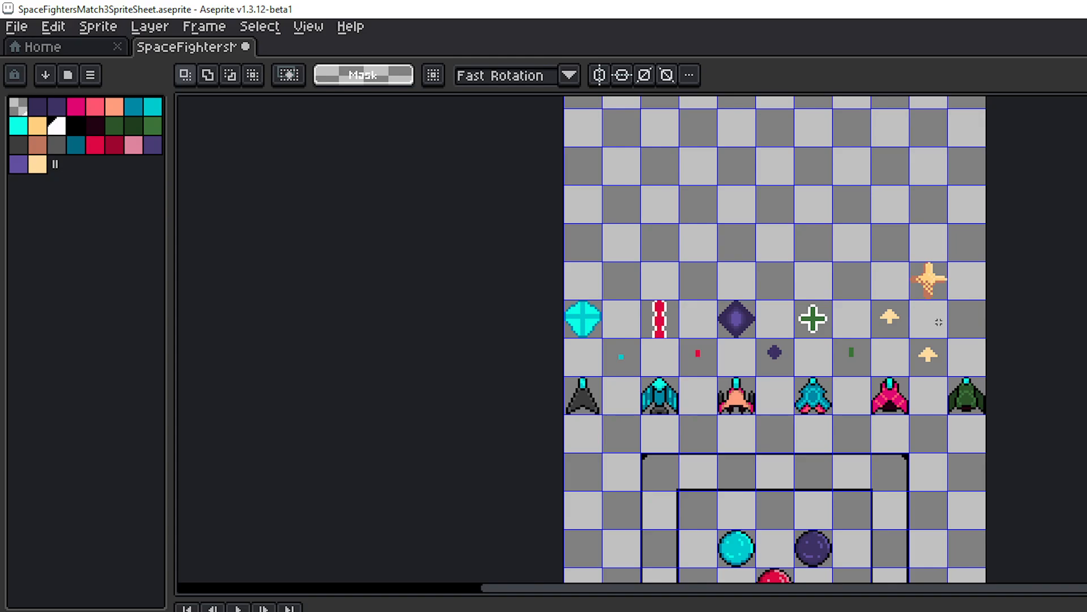
drag(938, 322, 1009, 291)
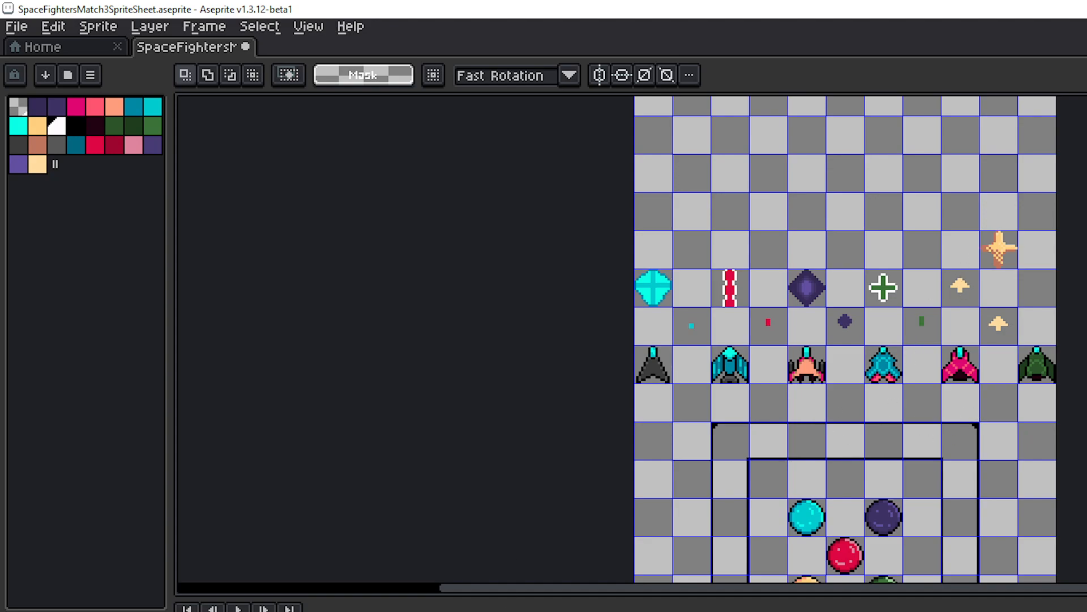
drag(893, 466, 855, 337)
scroll(865, 399, up, 1)
drag(867, 401, 890, 371)
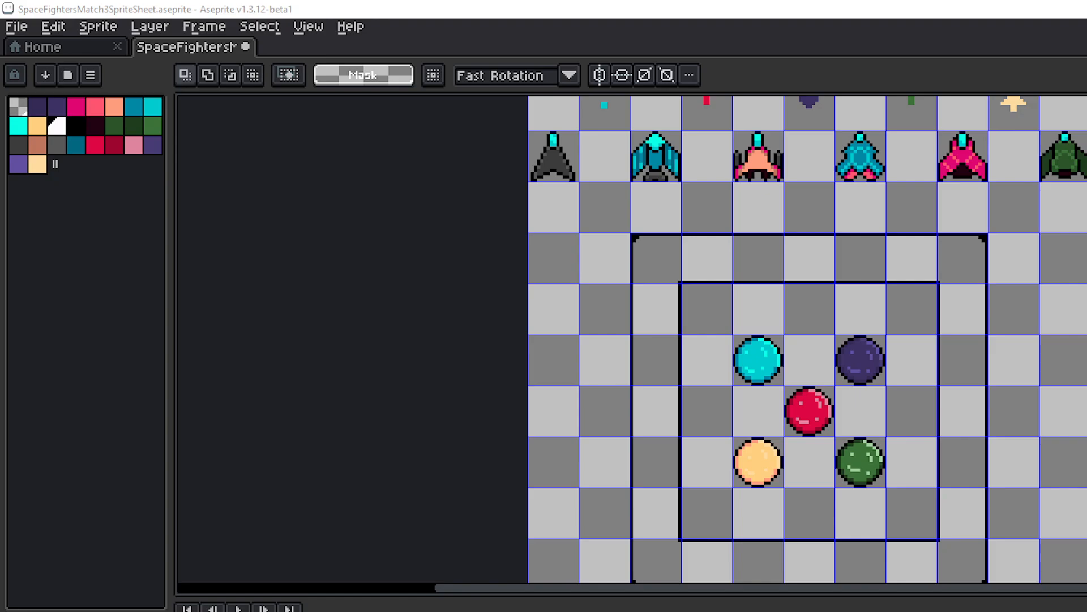
scroll(853, 218, up, 3)
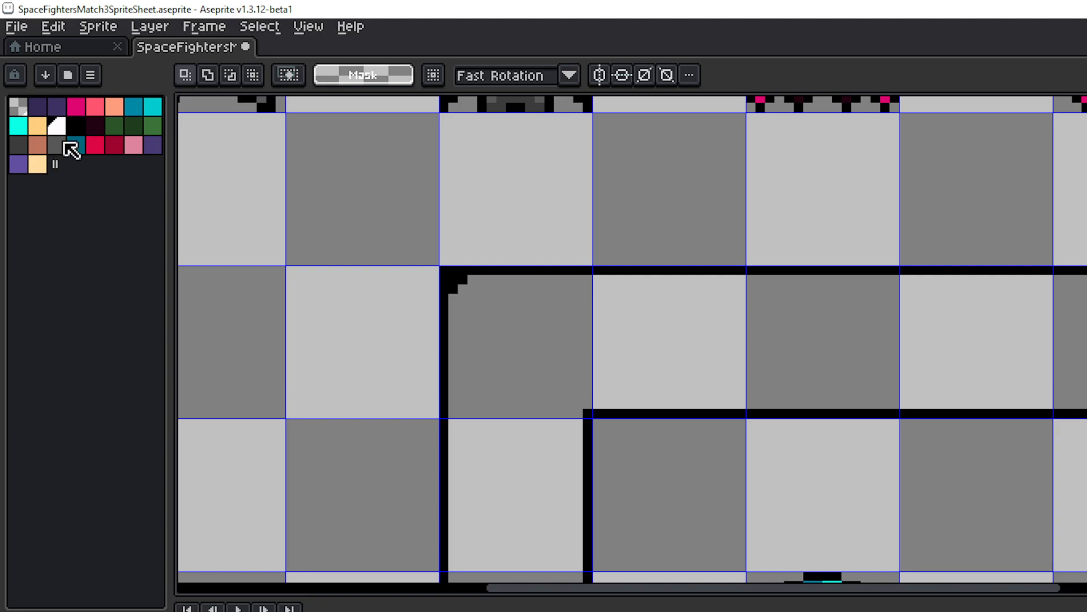
click(76, 128)
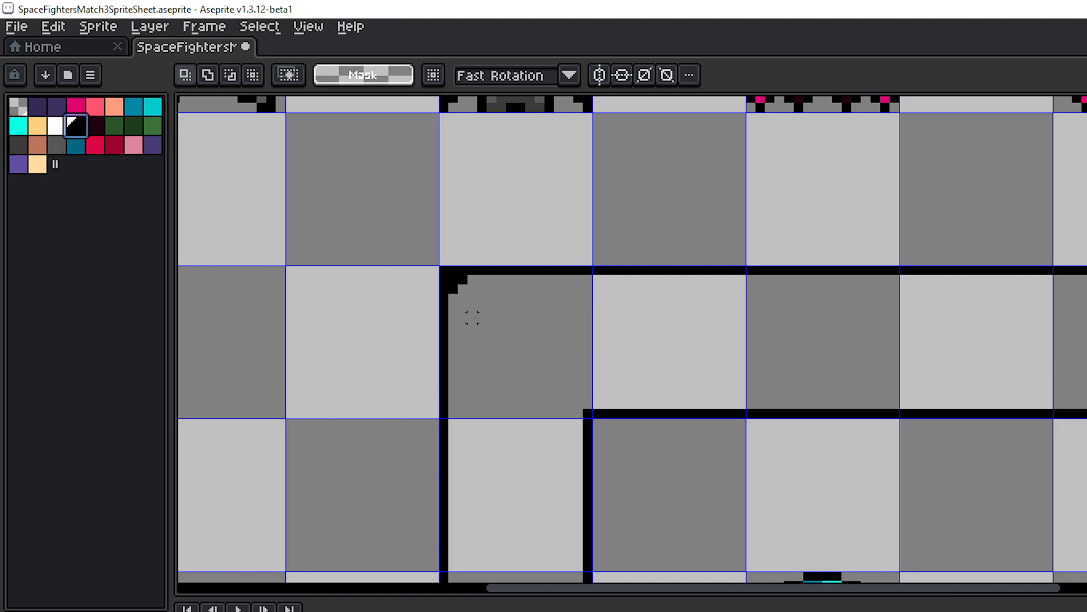
key(b)
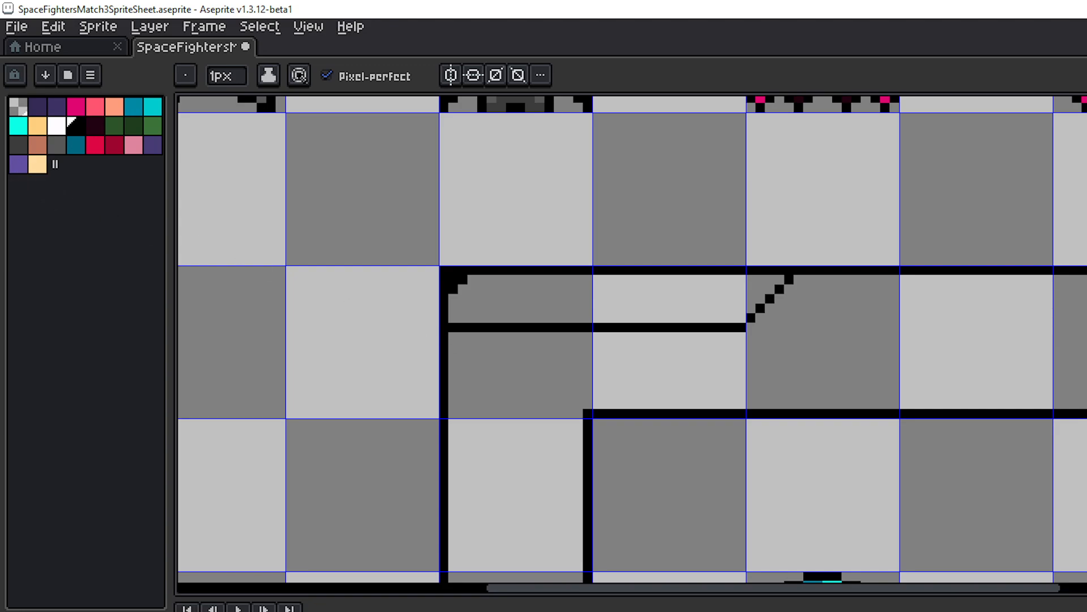
- Fill the board frame around the upper left compartment with light orange, using the Paint Bucket at tolerance 0
click(38, 126)
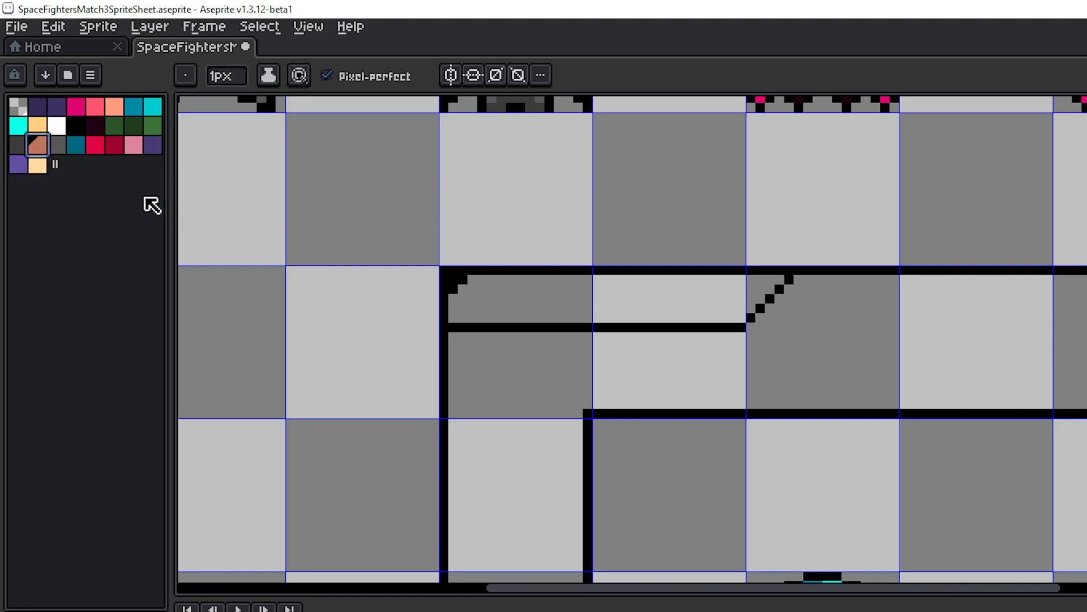
scroll(760, 357, down, 1)
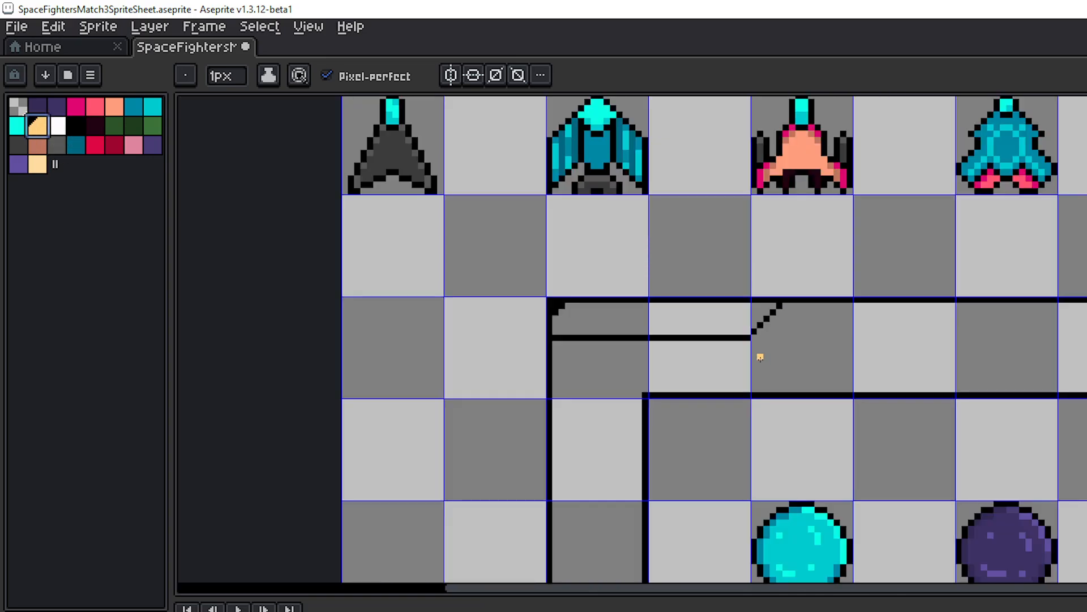
scroll(760, 356, up, 1)
key(g)
click(791, 364)
scroll(849, 364, down, 3)
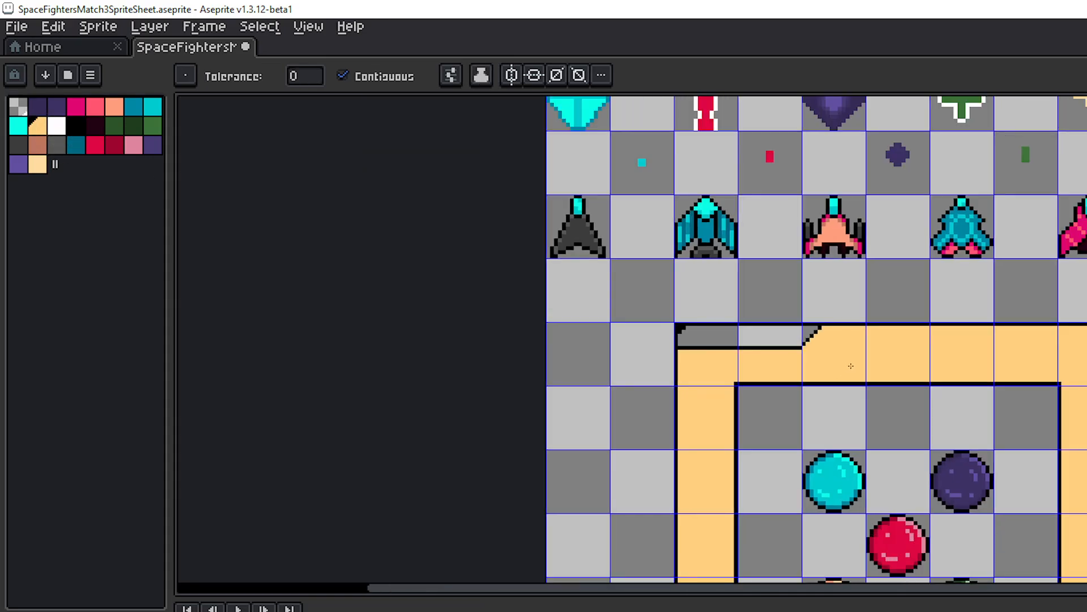
drag(839, 351, 816, 323)
scroll(759, 309, up, 3)
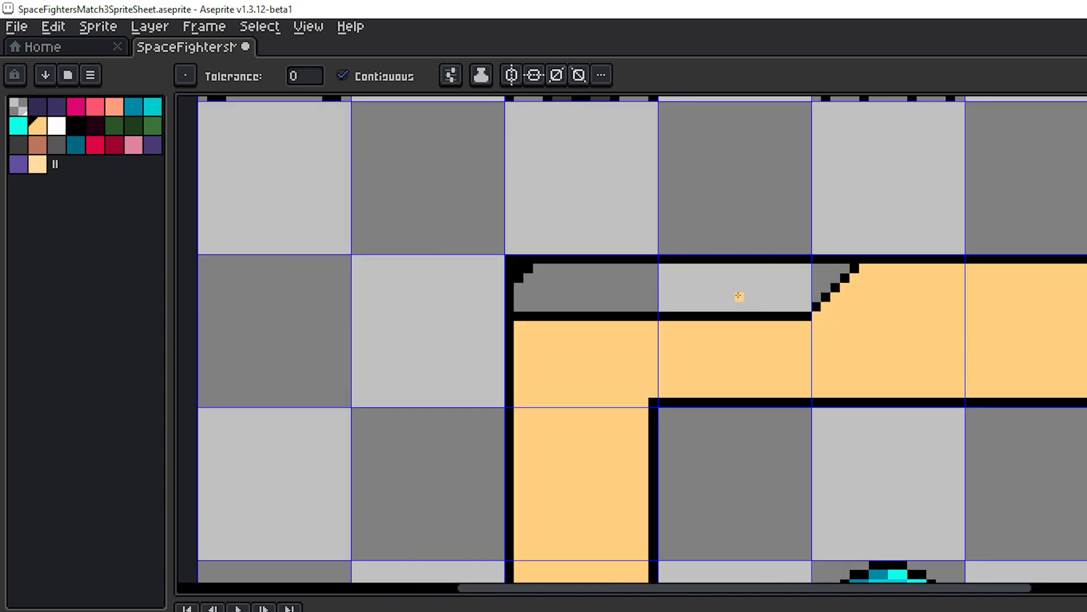
- Draw a 1 px brown shadow line directly beneath the compartment's horizontal black line and along the outer side of its diagonal
click(37, 145)
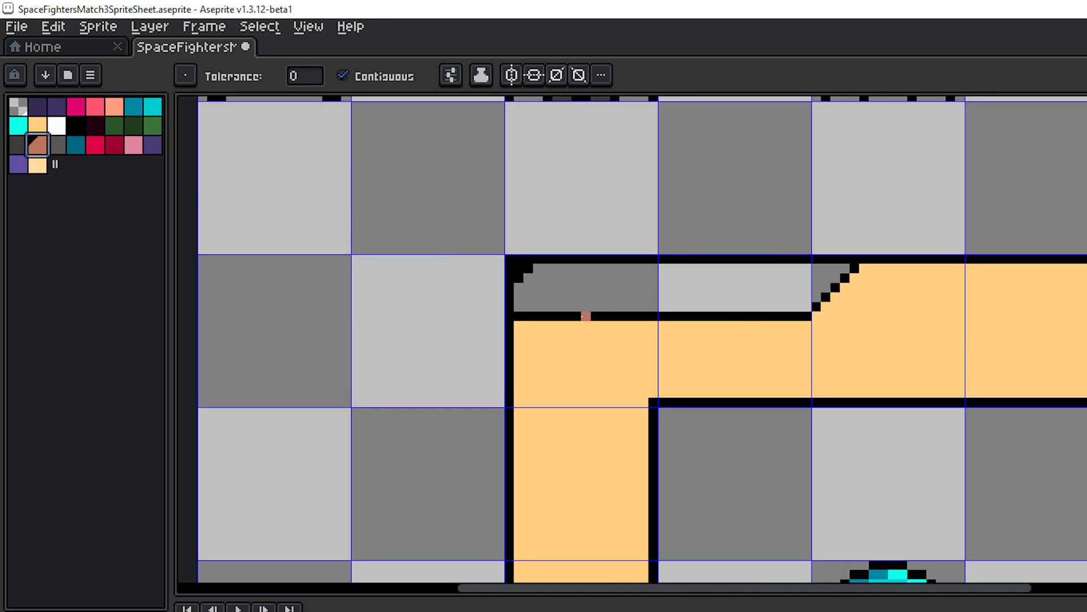
scroll(560, 325, up, 1)
key(b)
drag(503, 324, 759, 335)
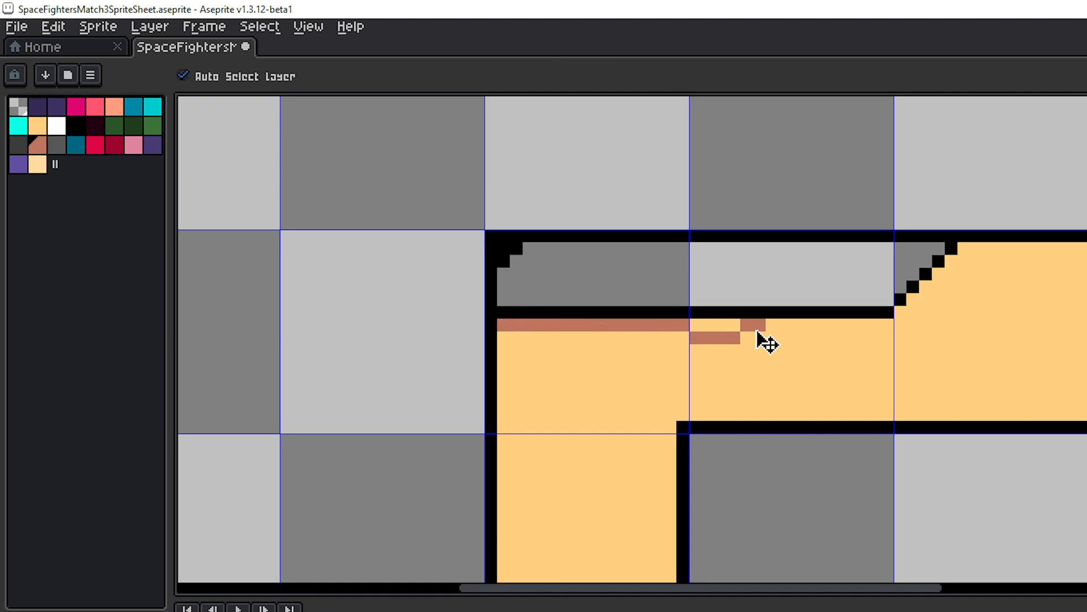
key(ctrl+z)
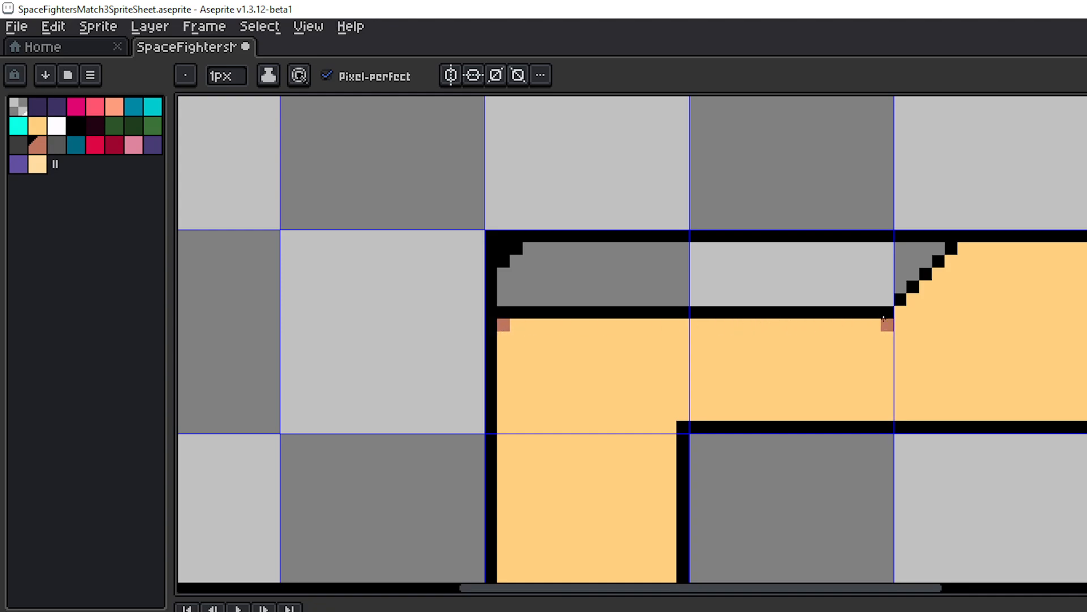
shift+click(893, 319)
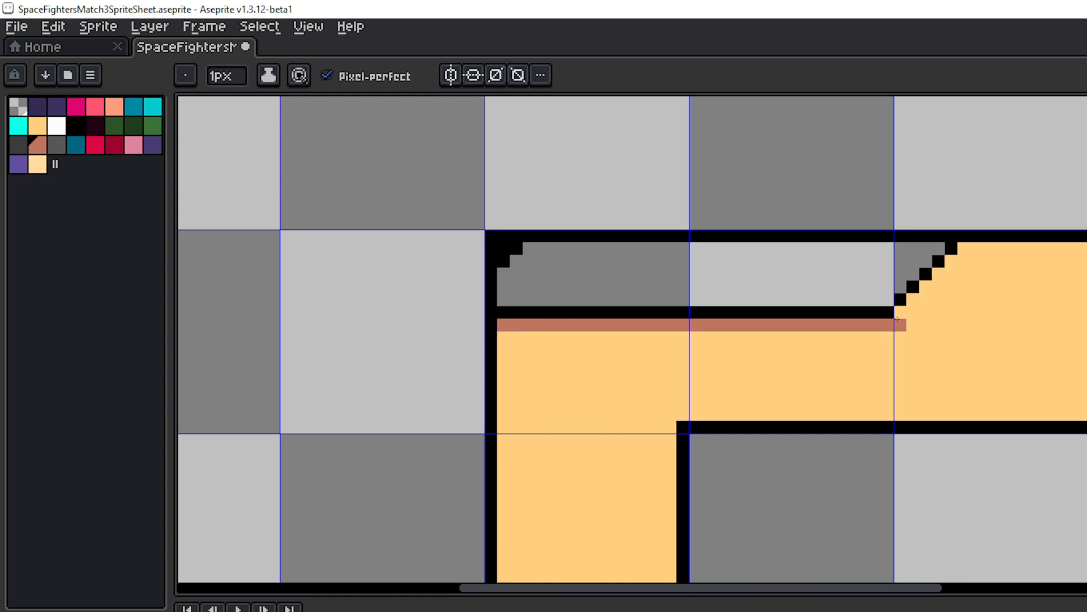
right_click(884, 309)
drag(913, 299, 963, 247)
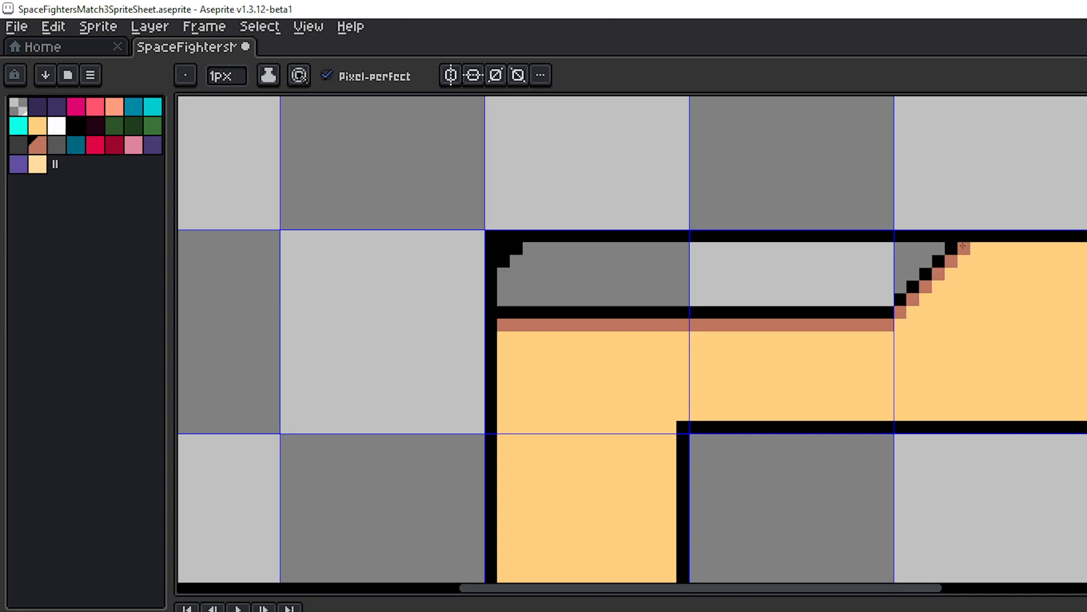
scroll(1086, 342, down, 3)
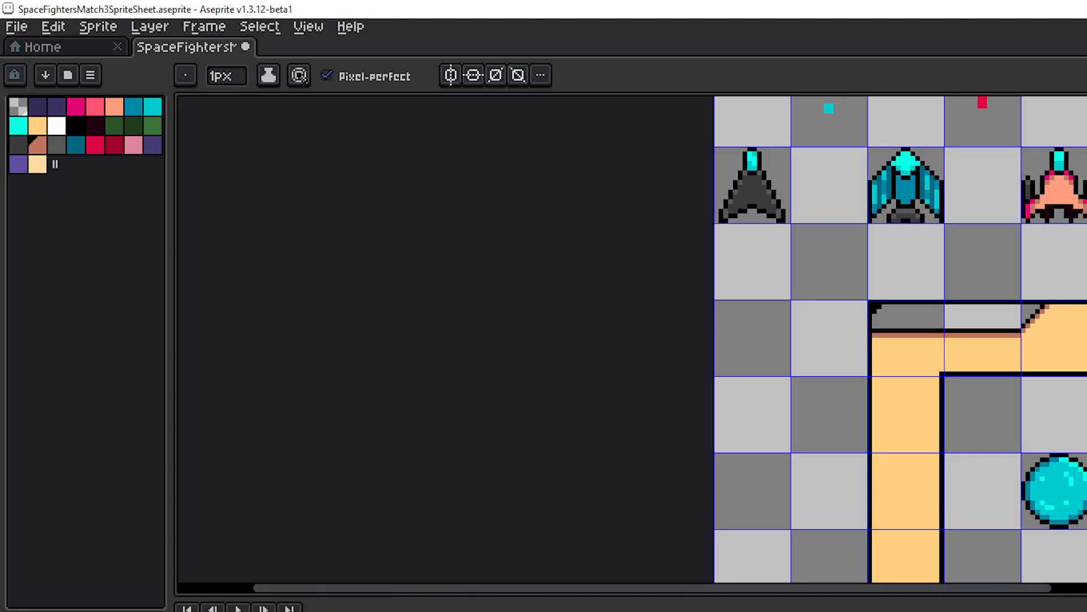
drag(1080, 347, 953, 325)
scroll(954, 325, up, 2)
drag(909, 289, 914, 315)
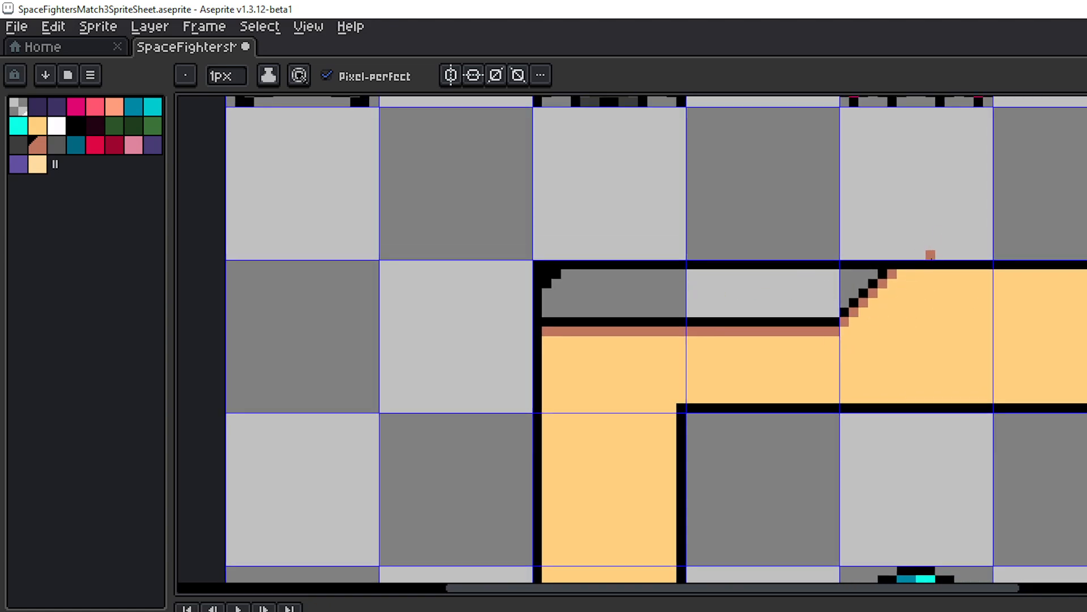
drag(930, 255, 1014, 346)
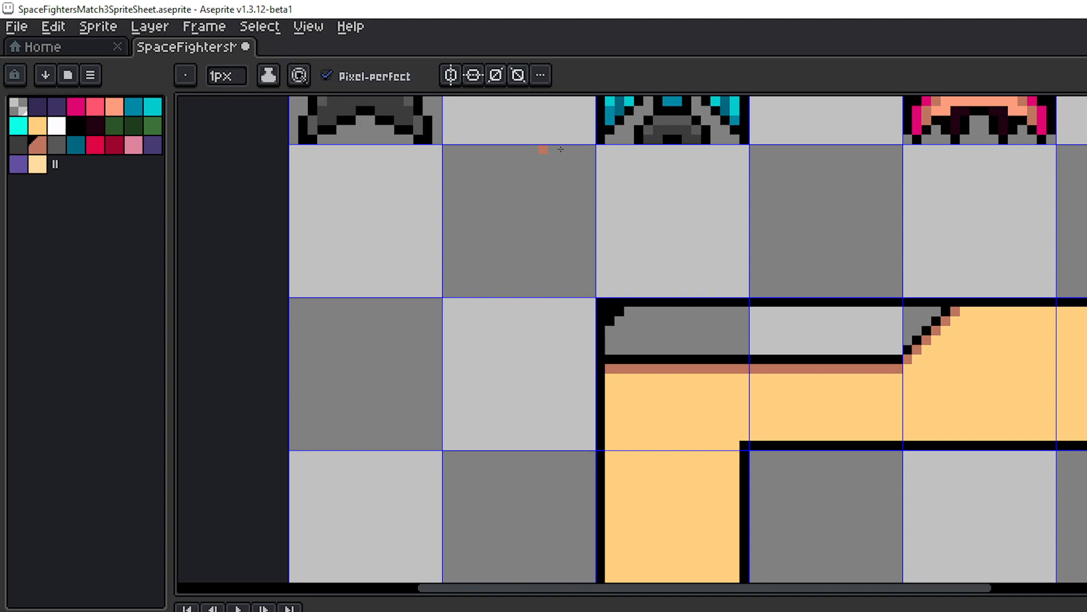
drag(918, 345, 882, 310)
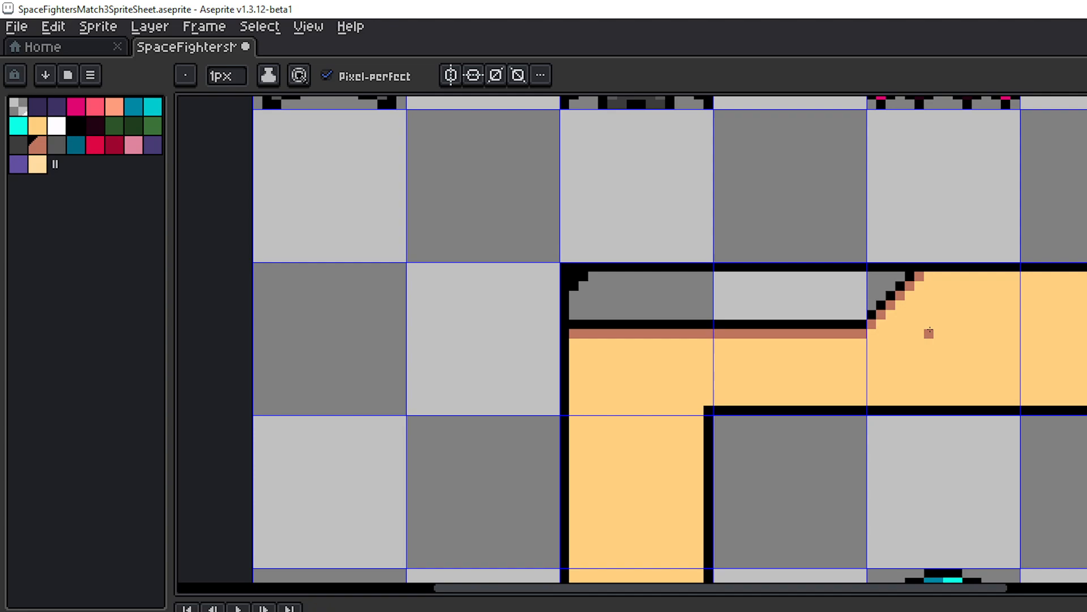
drag(1042, 326, 968, 336)
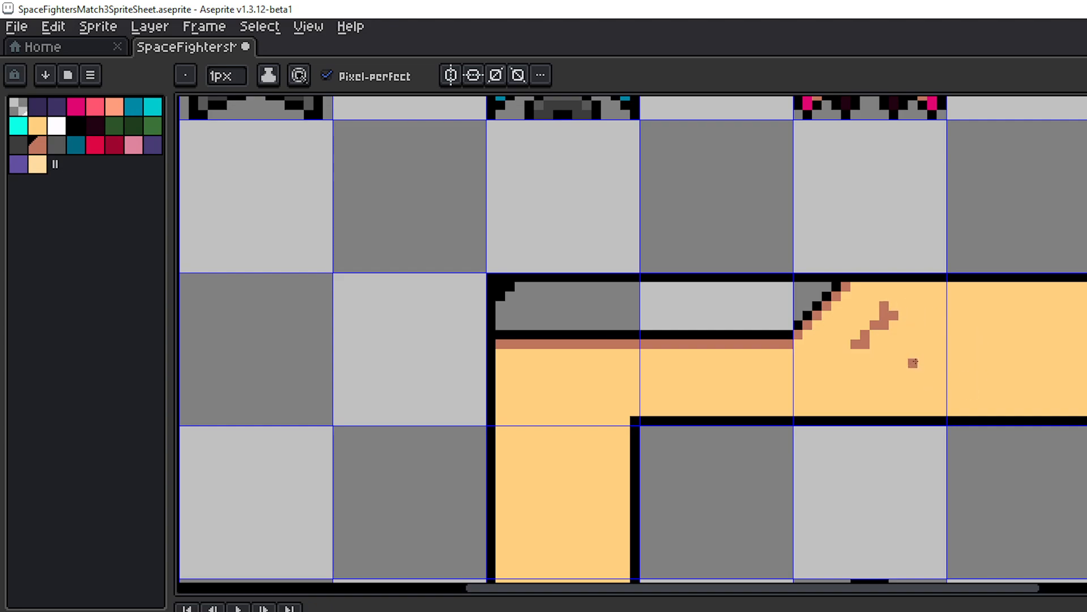
key(v)
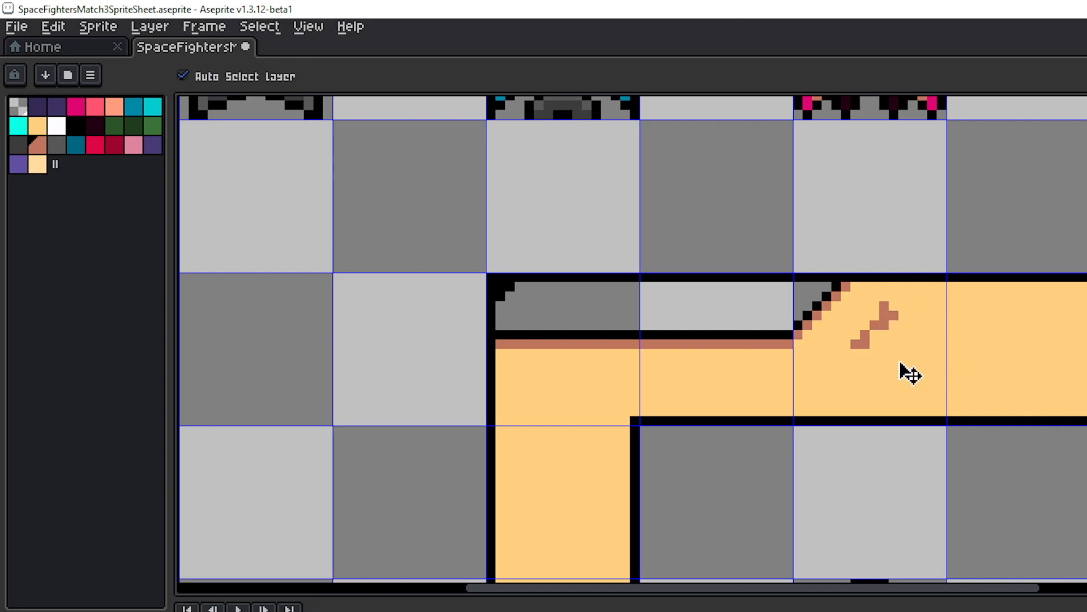
key(ctrl+z)
key(ctrl+z)
key(ctrl+z)
key(b)
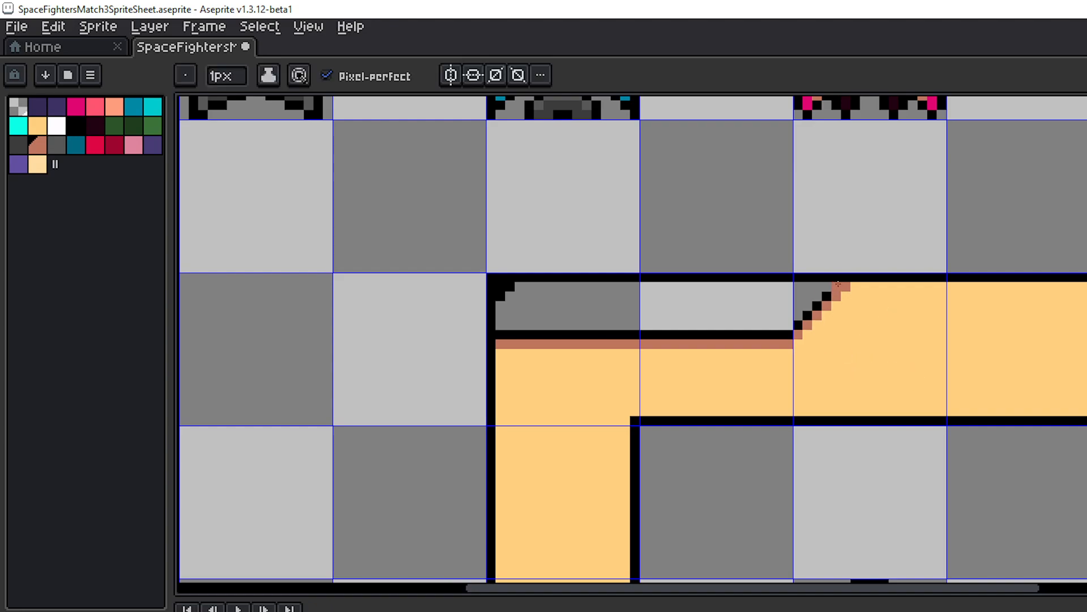
- Fill the inside of the frame's upper left compartment with the same light orange as the frame
drag(783, 350, 916, 368)
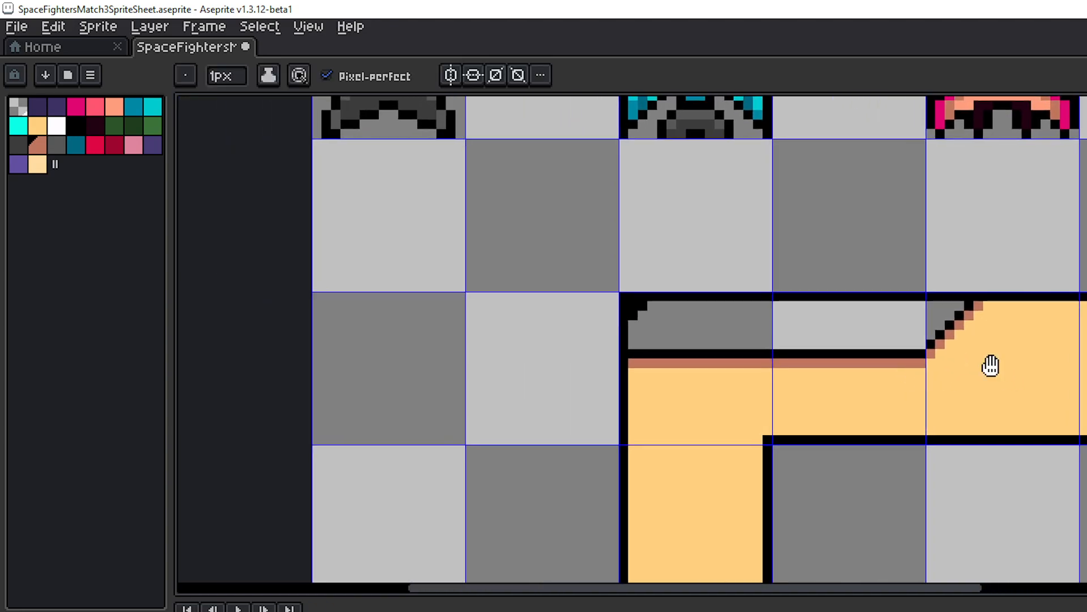
drag(990, 365, 930, 372)
scroll(907, 352, up, 2)
drag(845, 344, 939, 353)
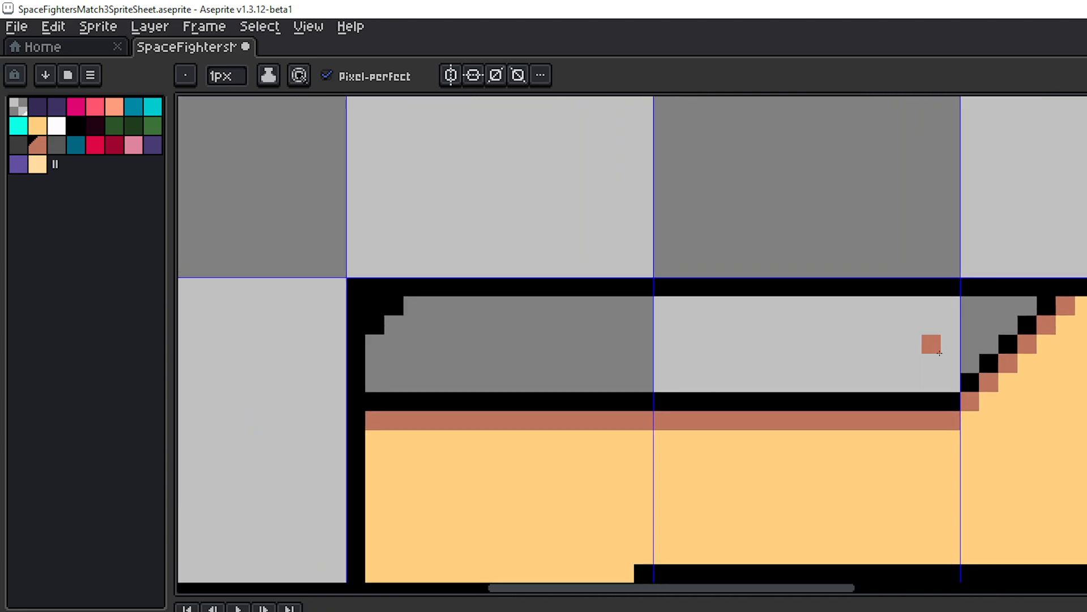
click(38, 127)
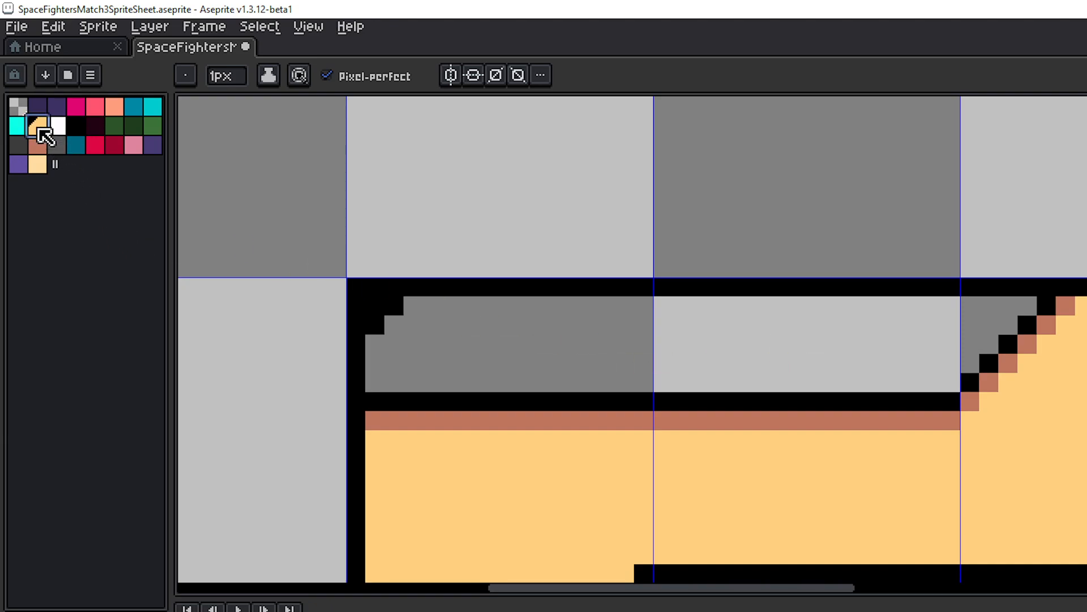
click(682, 344)
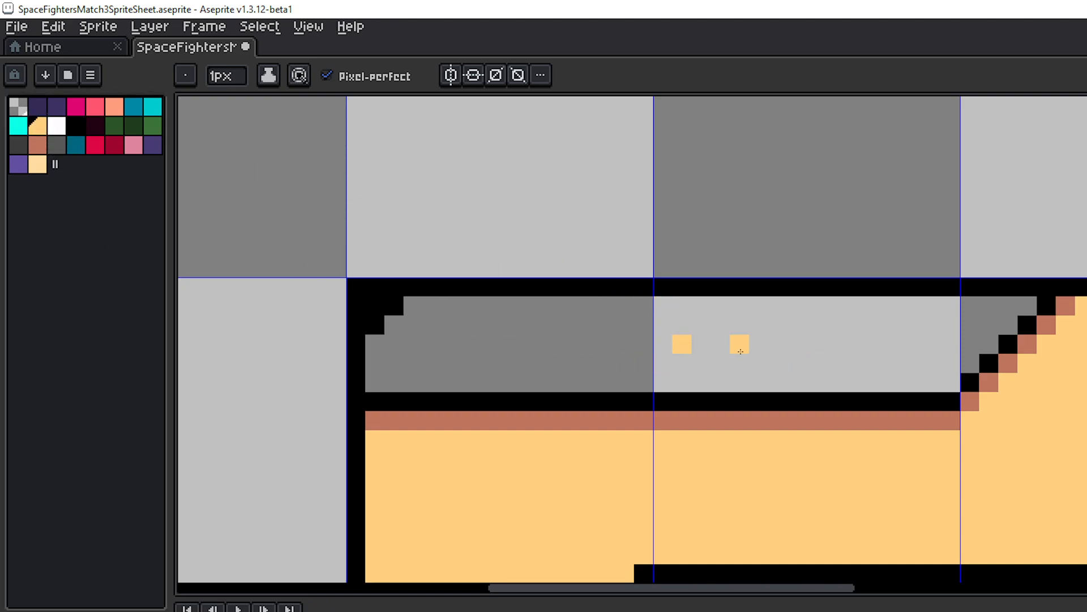
key(g)
click(734, 338)
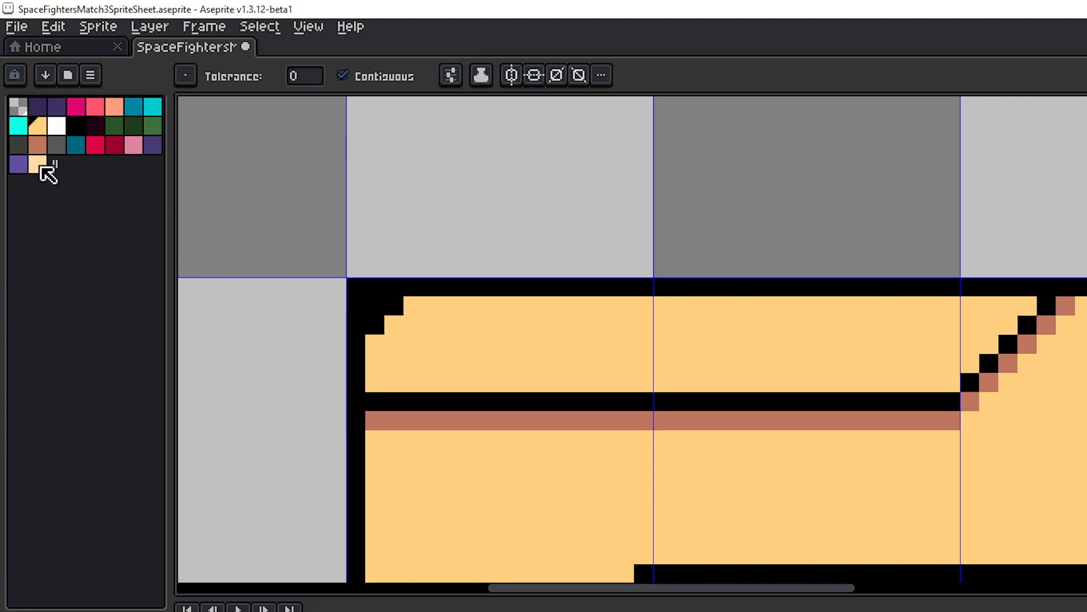
- Try a crimson red fill inside the upper left compartment, compare it with the whole board, and undo the fill
click(37, 145)
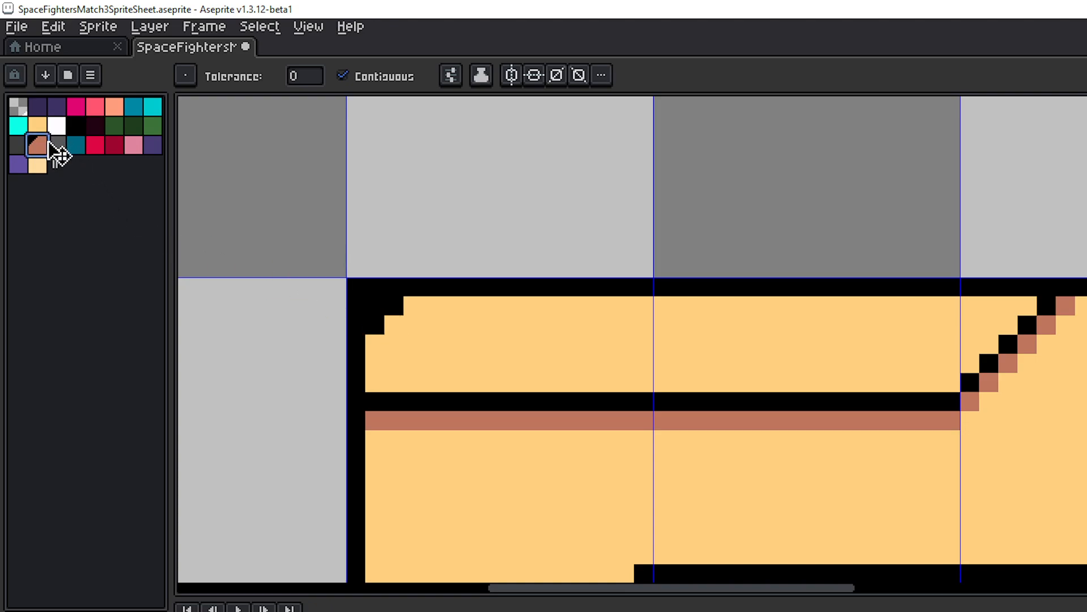
click(79, 109)
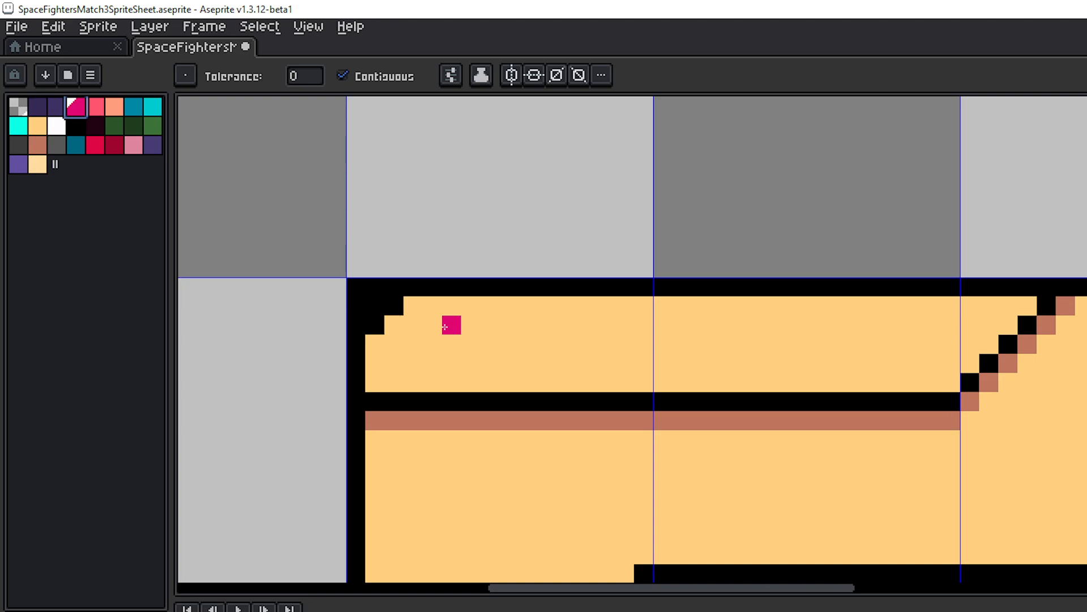
click(95, 145)
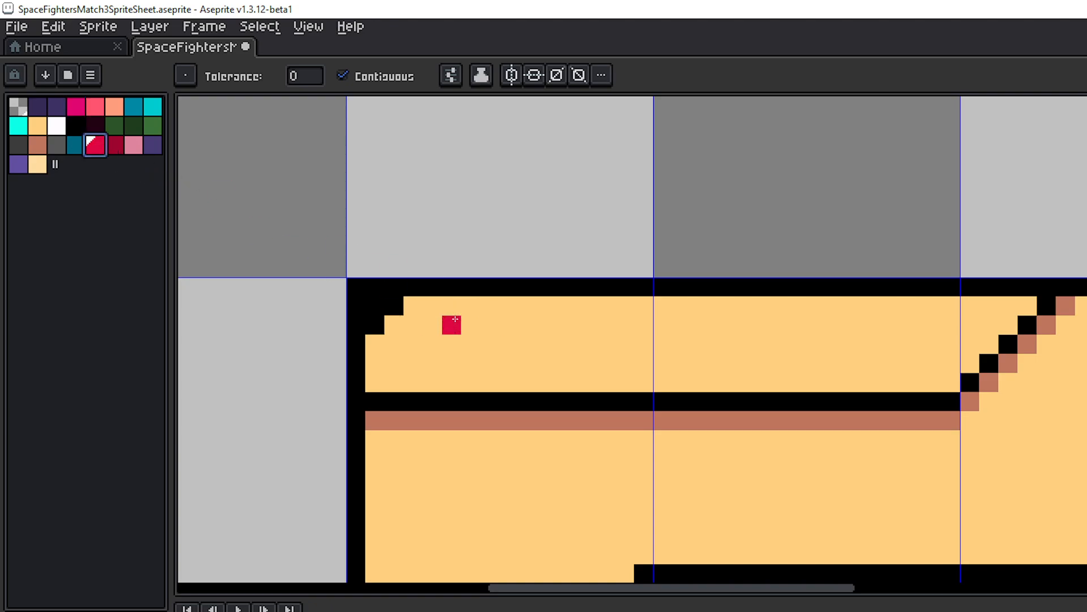
click(455, 328)
scroll(852, 375, down, 5)
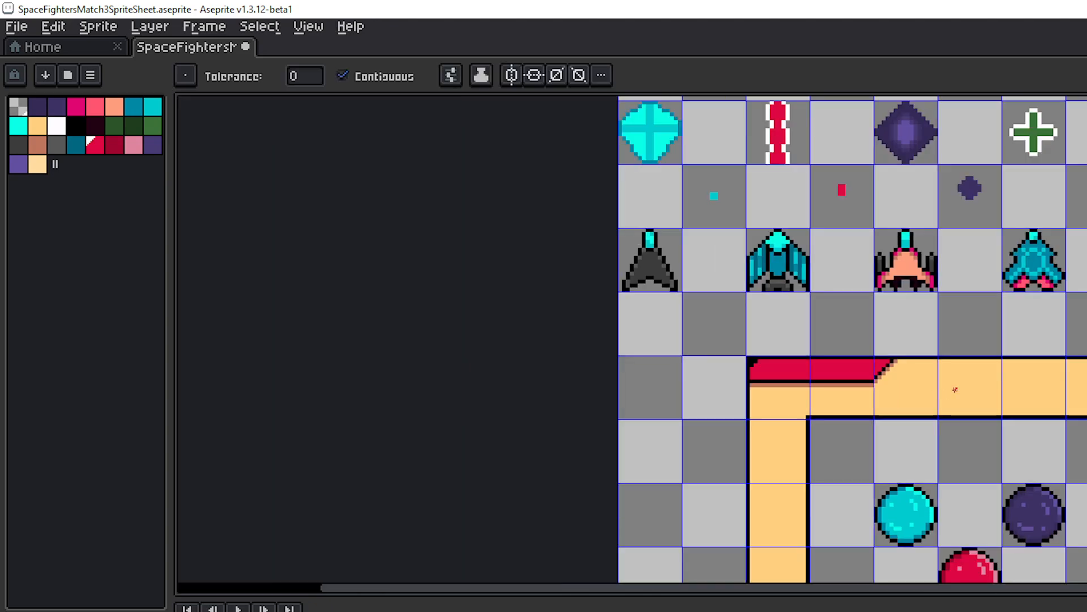
drag(952, 385, 711, 206)
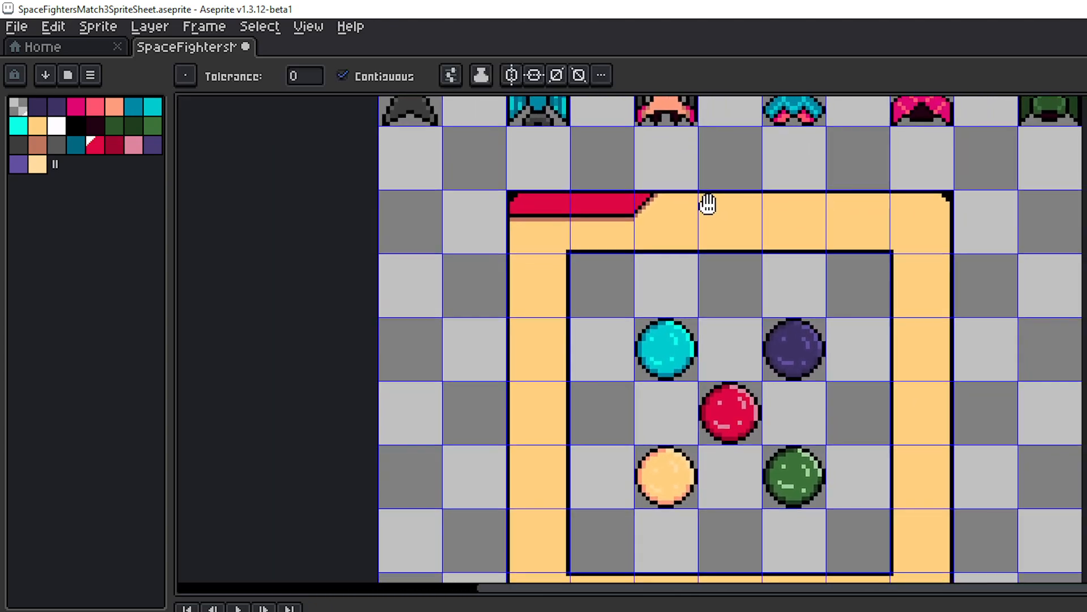
scroll(577, 225, up, 3)
drag(577, 226, 689, 282)
scroll(690, 282, up, 2)
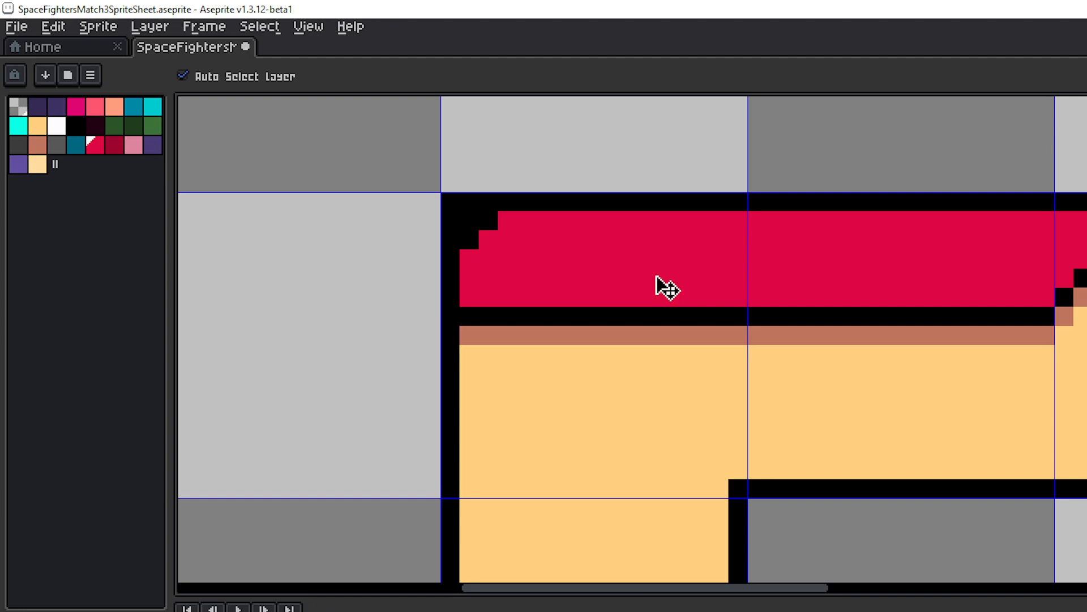
key(ctrl+z)
- Draw a solid 3 by 3 px crimson square inside the compartment, near its left end
key(b)
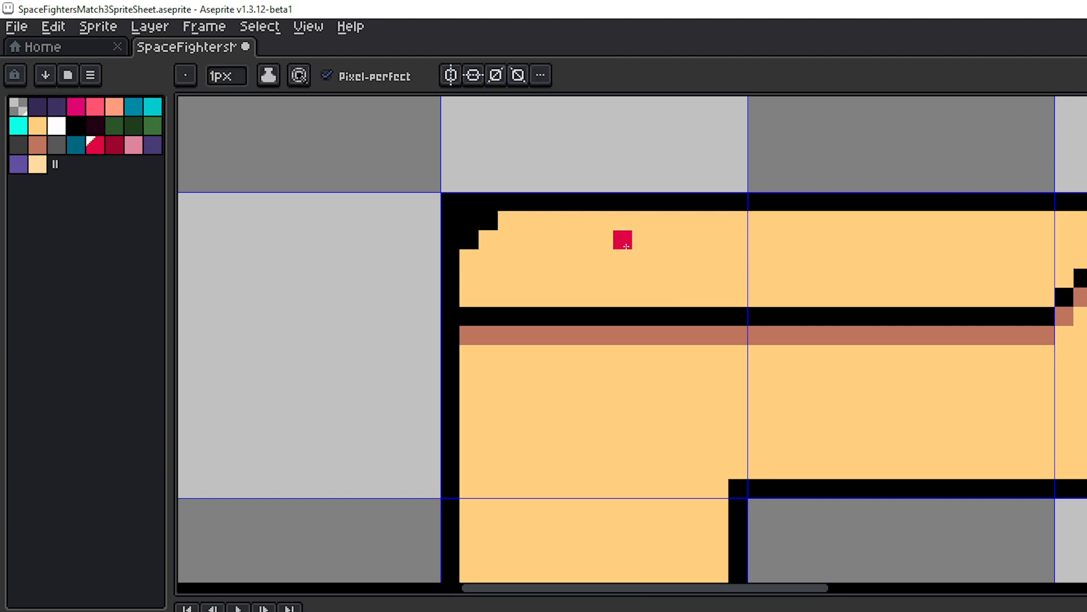
mouse_move(565, 240)
mouse_down()
mouse_move(564, 268)
mouse_move(591, 258)
mouse_move(546, 259)
mouse_up()
scroll(774, 257, down, 5)
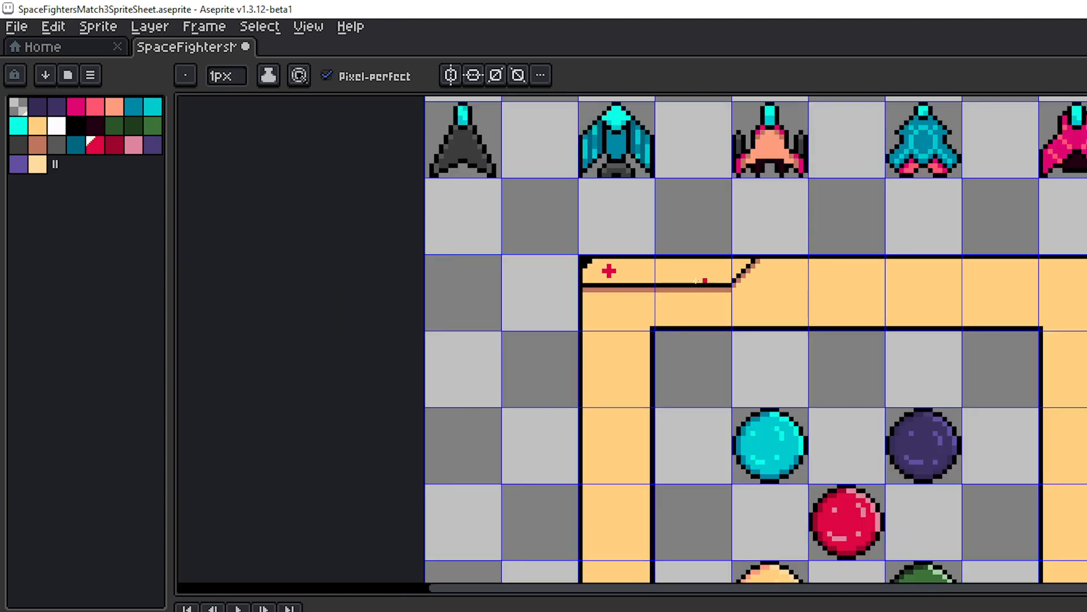
scroll(696, 281, up, 4)
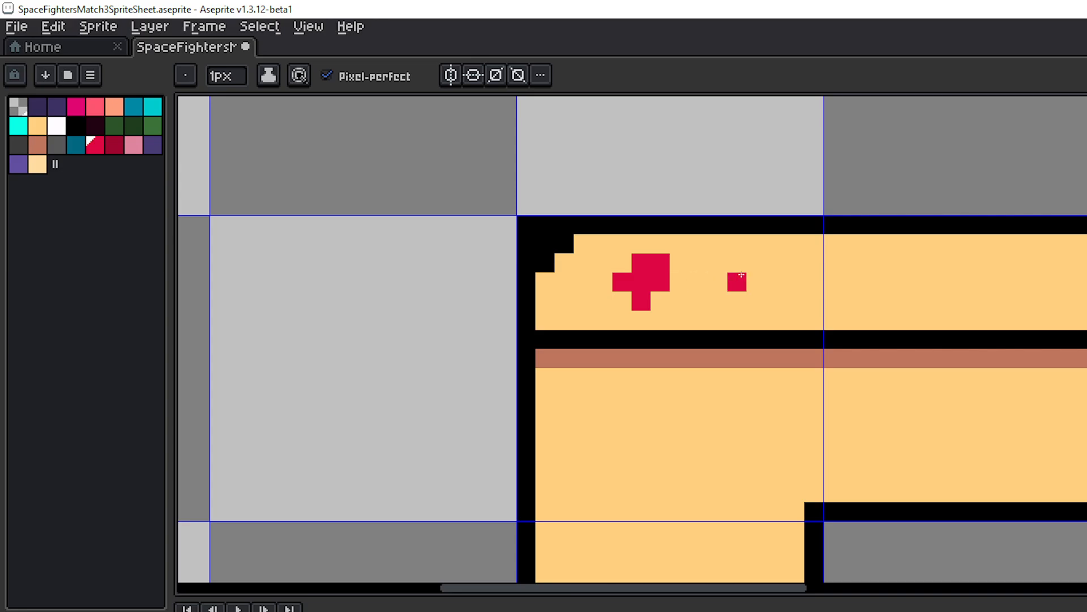
mouse_move(729, 278)
mouse_down()
mouse_move(624, 271)
mouse_move(685, 287)
mouse_up()
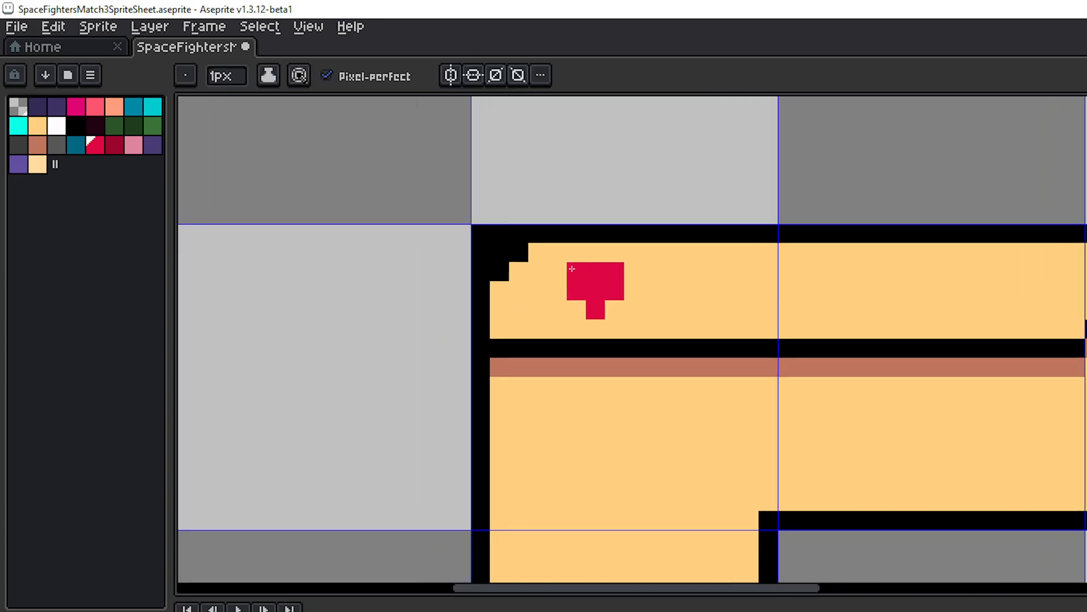
click(576, 309)
click(615, 309)
scroll(767, 308, down, 3)
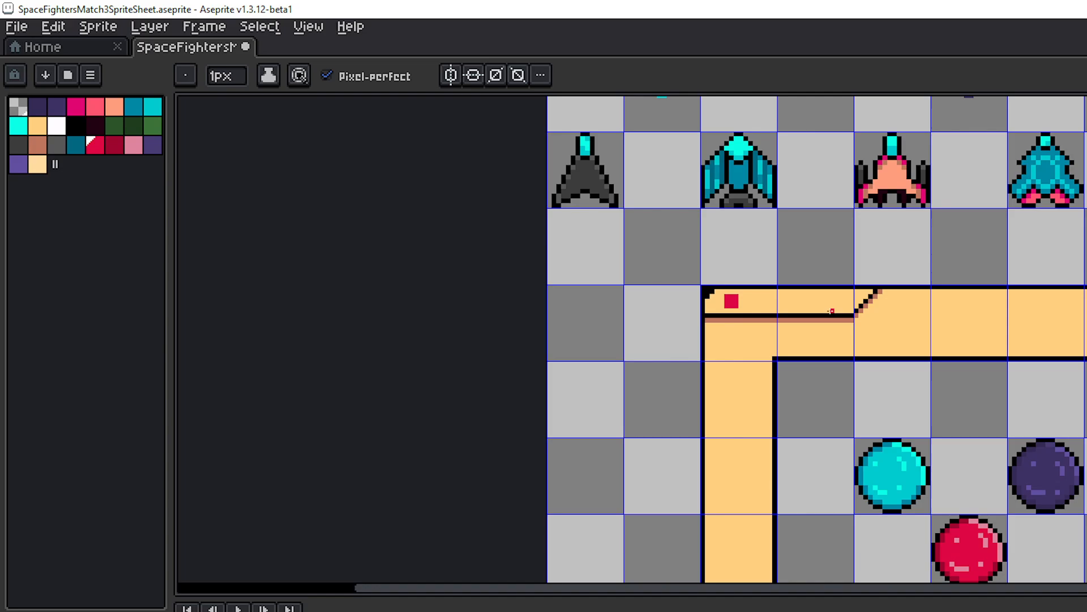
scroll(695, 320, up, 3)
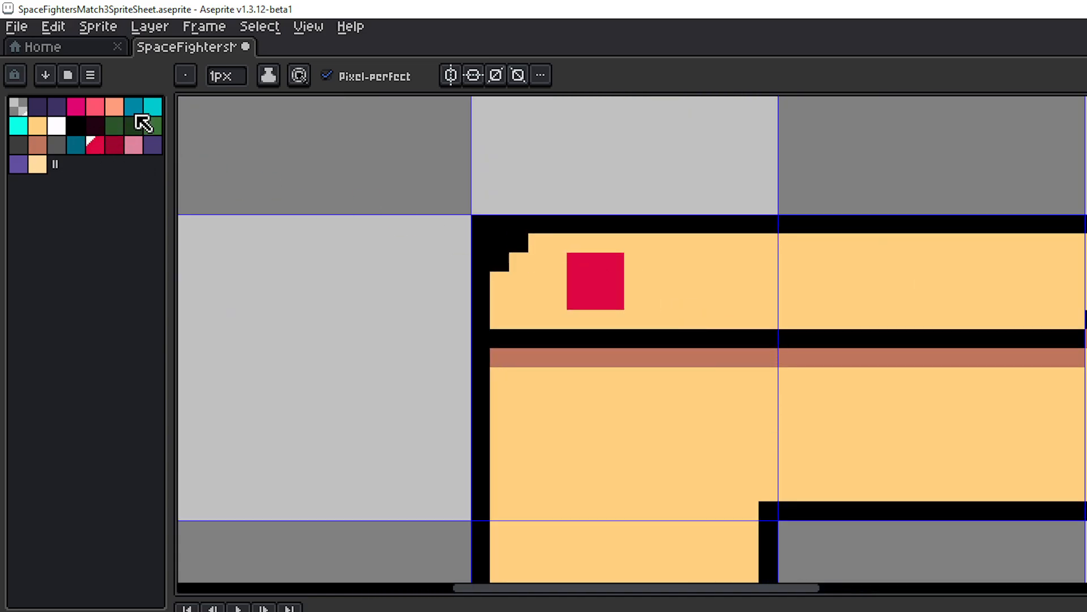
- Draw two solid 3 by 3 px squares, one teal and one bright cyan, in the compartment's end nearest the diagonal
click(137, 109)
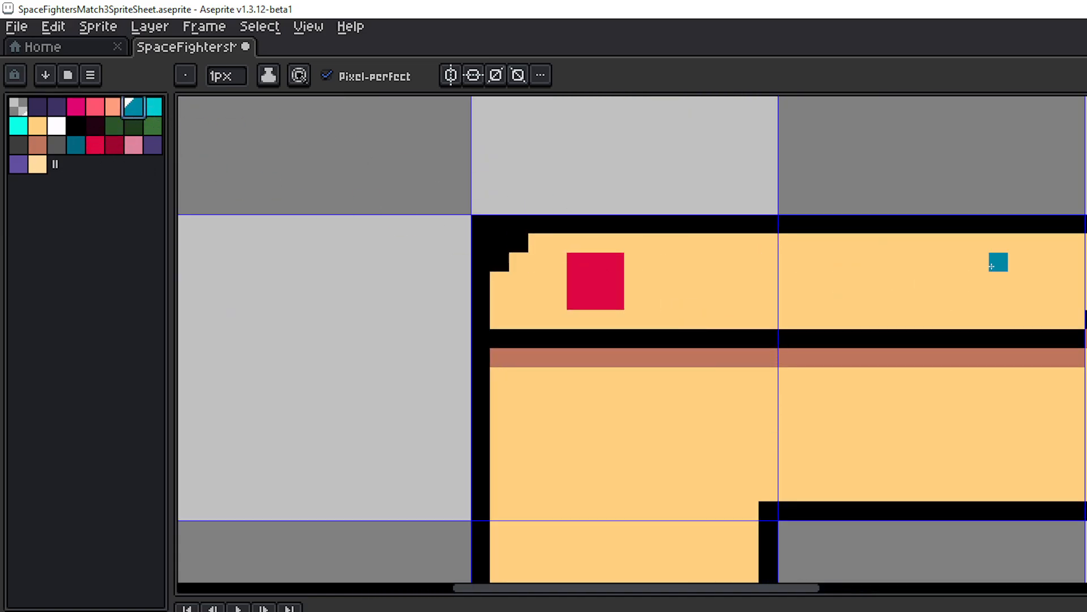
mouse_move(992, 266)
mouse_down()
mouse_move(1037, 267)
mouse_move(1036, 300)
mouse_move(999, 281)
mouse_move(1016, 283)
mouse_up()
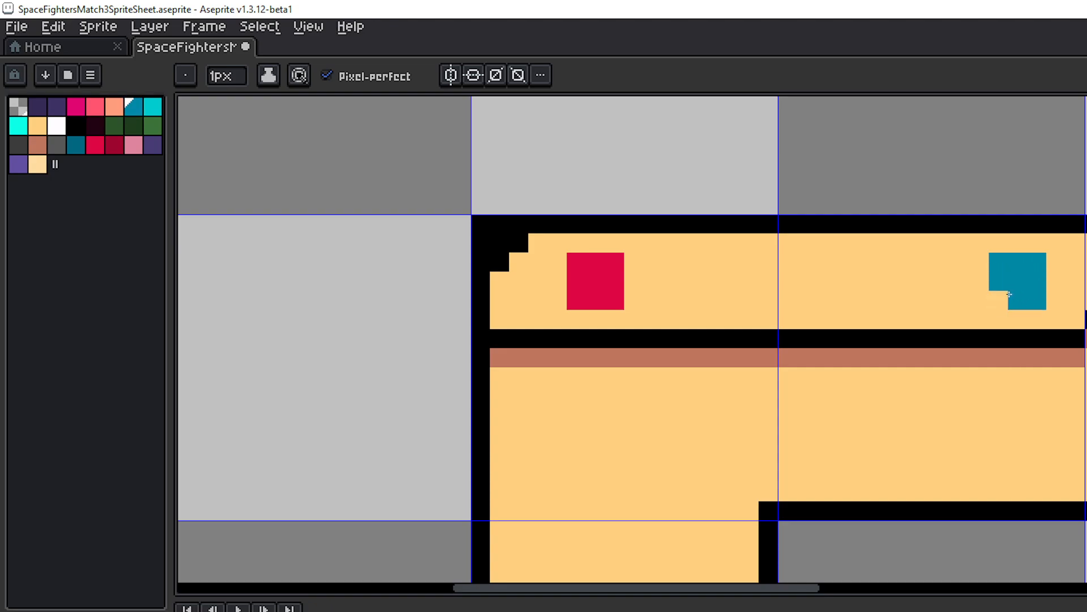
click(999, 300)
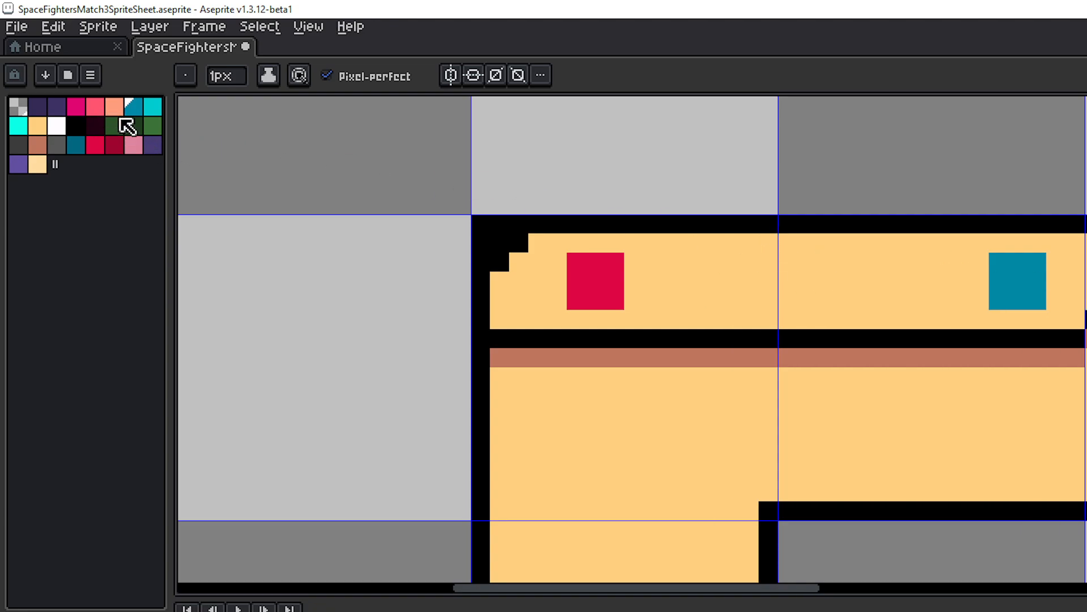
click(19, 127)
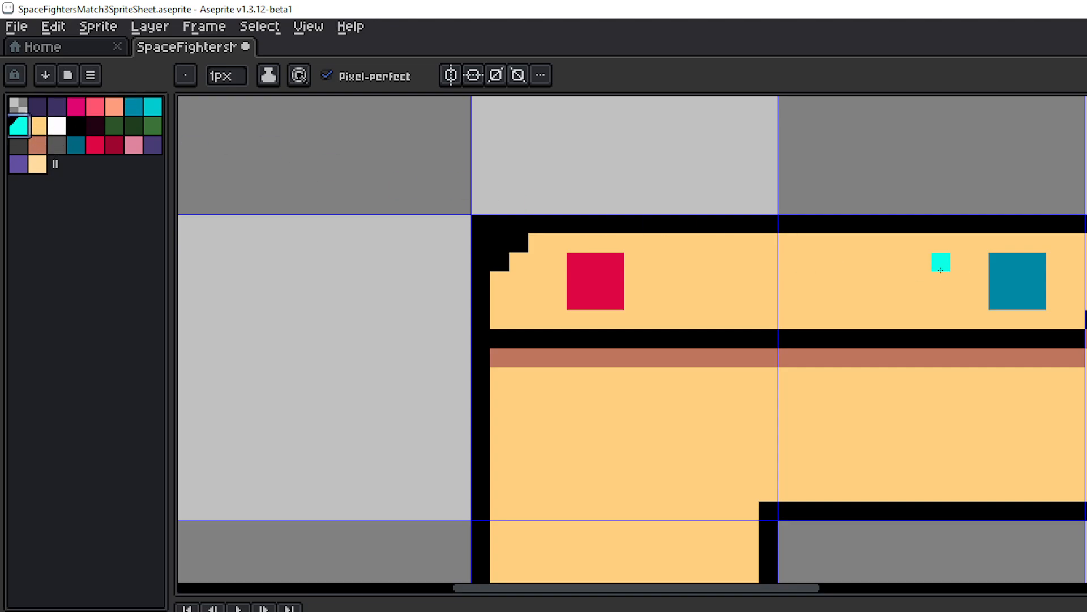
mouse_move(940, 270)
mouse_down()
mouse_move(941, 287)
mouse_move(907, 292)
mouse_move(922, 262)
mouse_move(922, 281)
mouse_up()
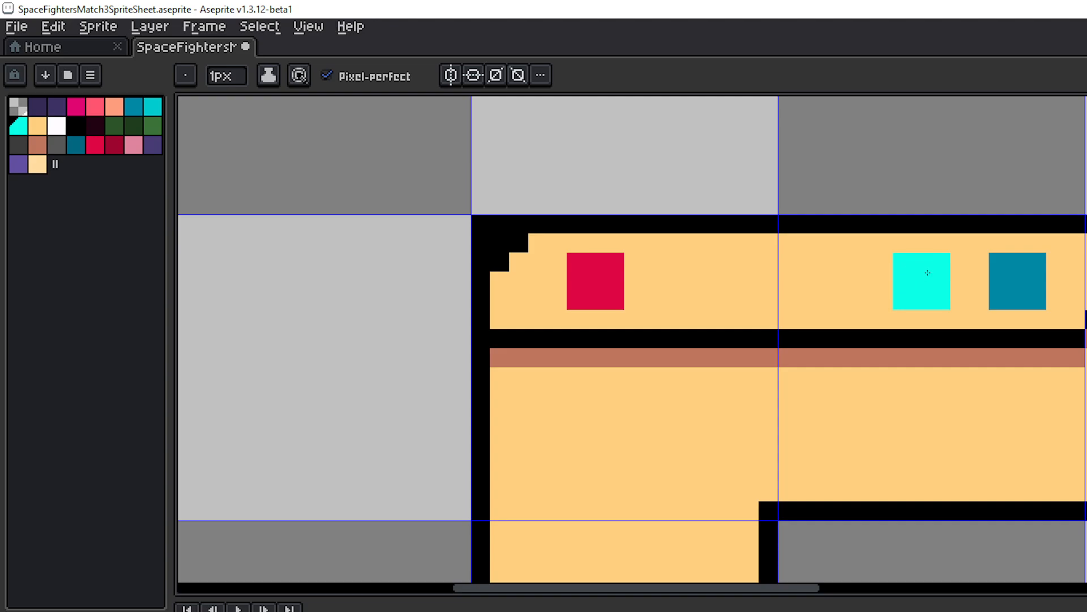
- Draw a dark green and a pink 3 by 3 px square between the crimson and bright cyan squares
scroll(821, 266, left, 2)
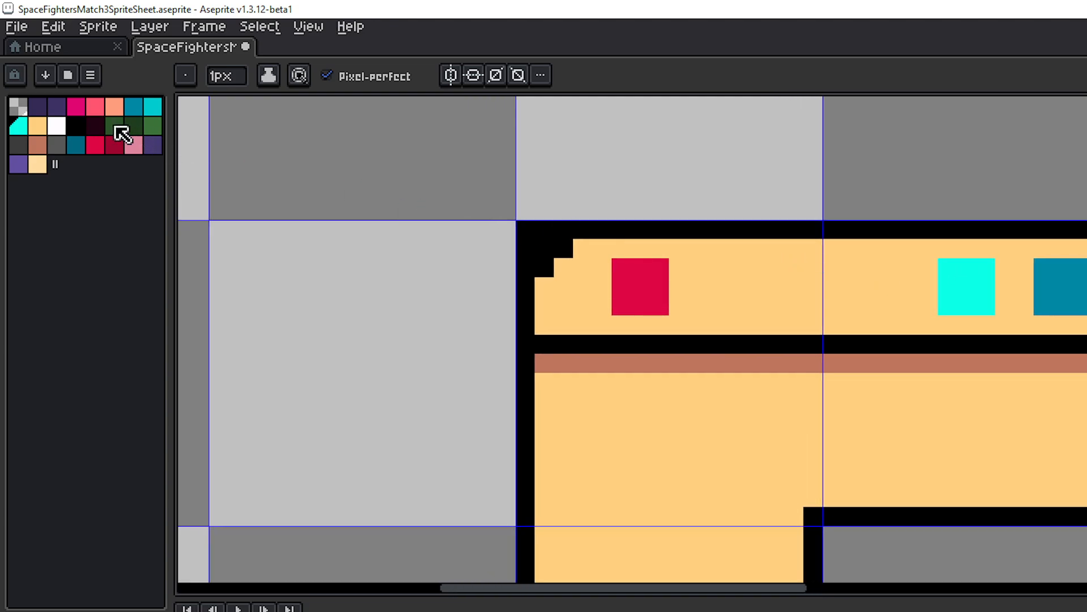
click(115, 127)
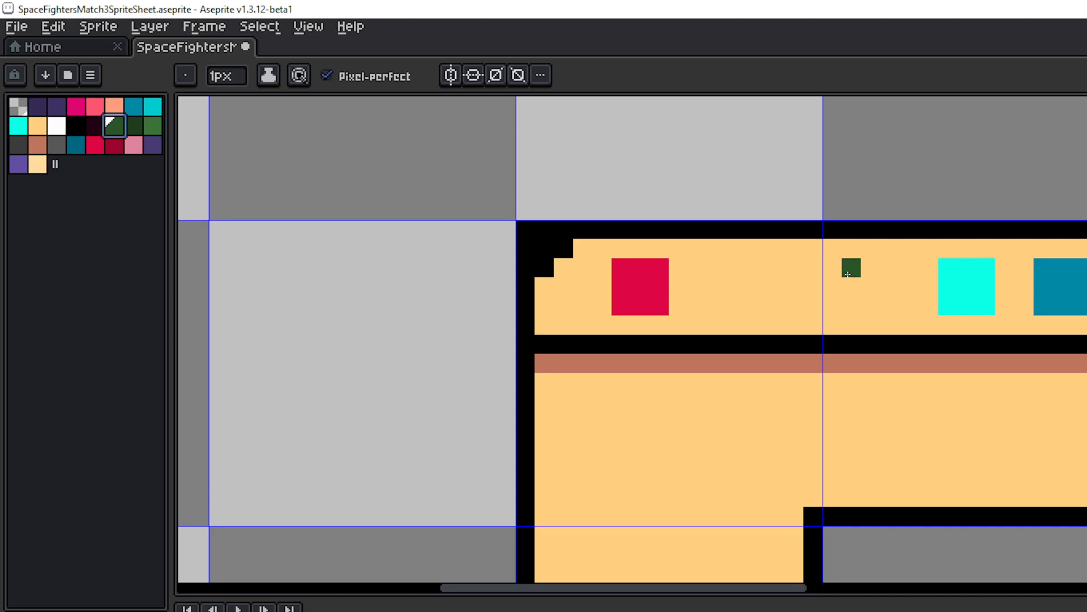
mouse_move(848, 275)
mouse_down()
mouse_move(856, 272)
mouse_move(868, 272)
mouse_move(871, 302)
mouse_move(881, 270)
mouse_move(887, 300)
mouse_up()
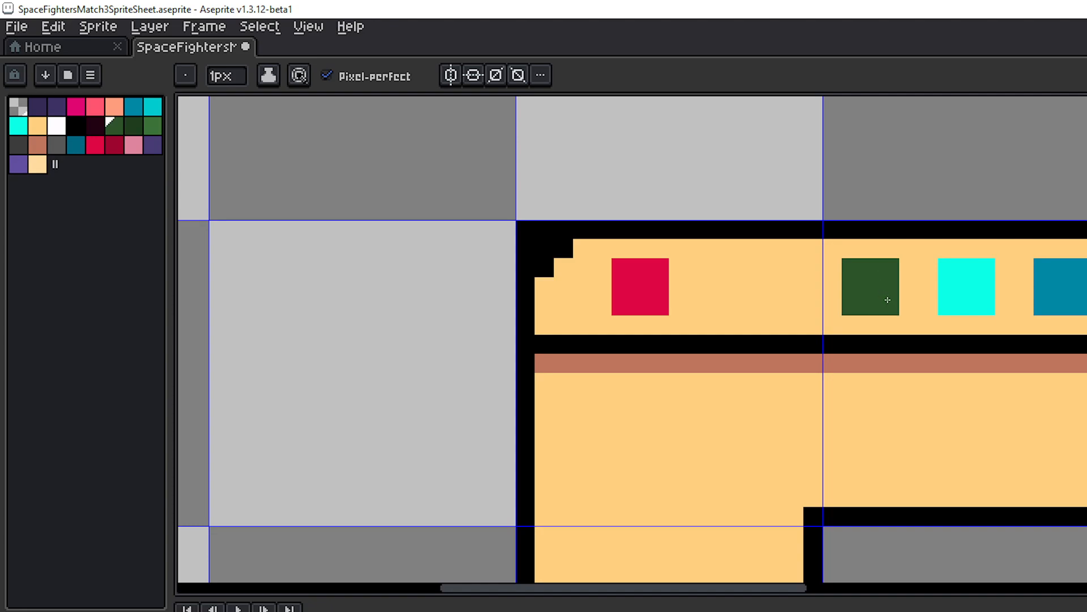
click(137, 127)
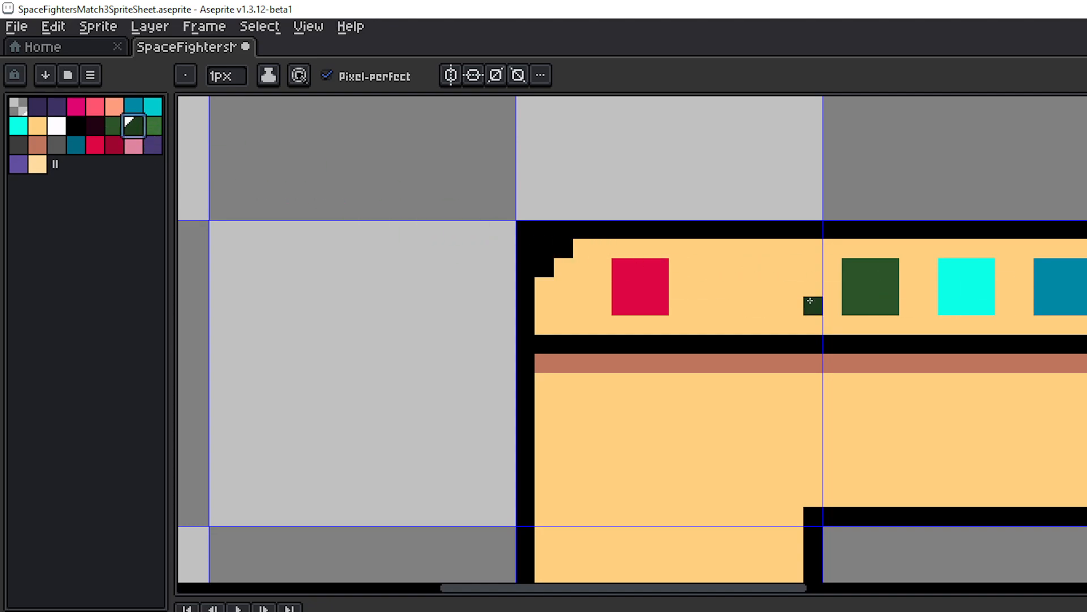
click(152, 126)
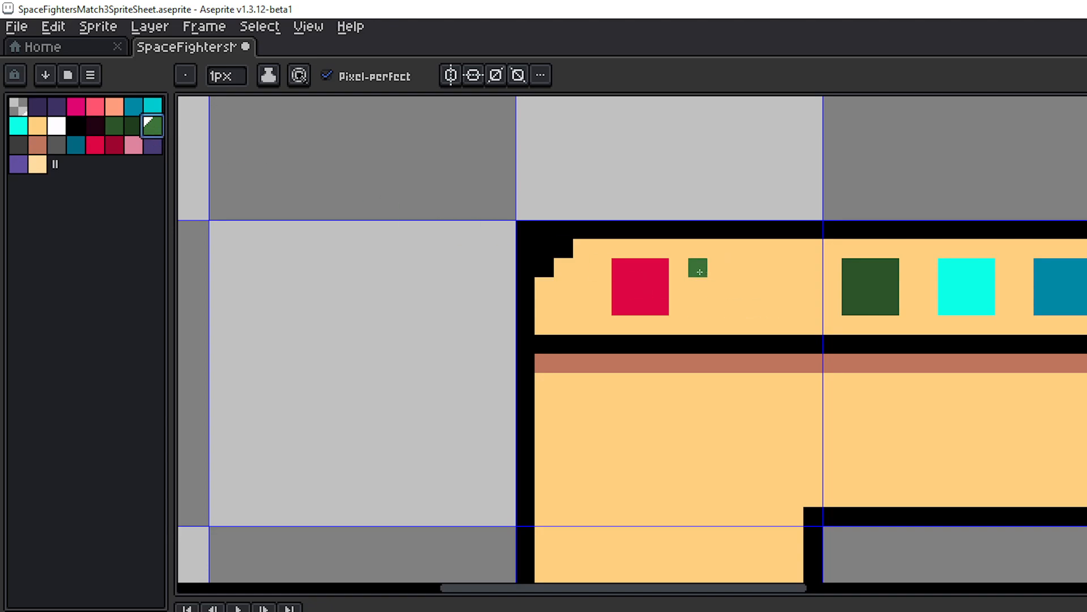
click(133, 145)
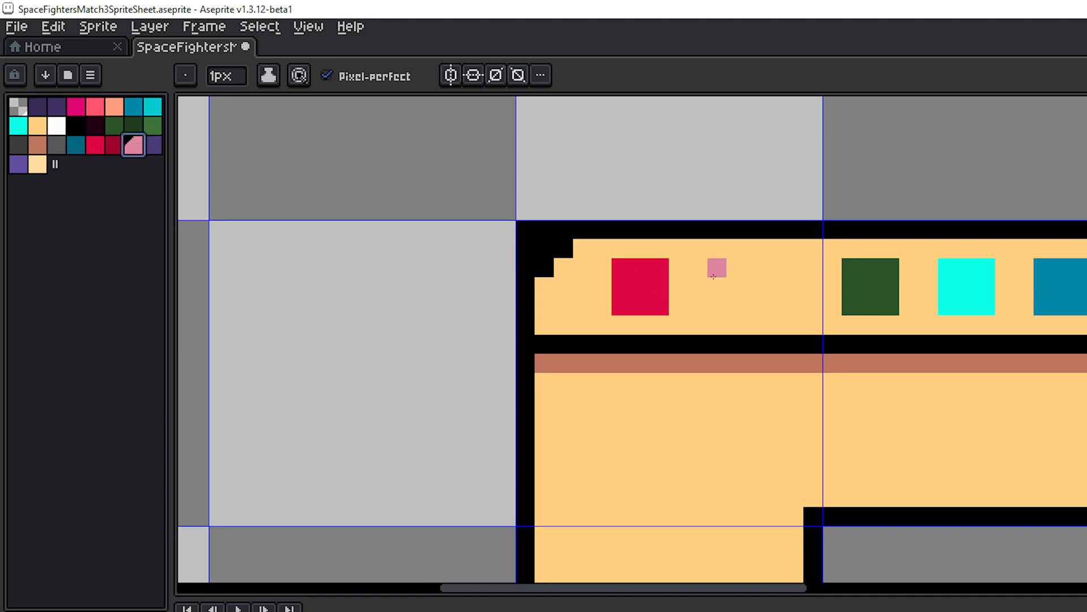
mouse_move(714, 276)
mouse_down()
mouse_move(716, 298)
mouse_move(755, 269)
mouse_move(736, 306)
mouse_move(761, 303)
mouse_up()
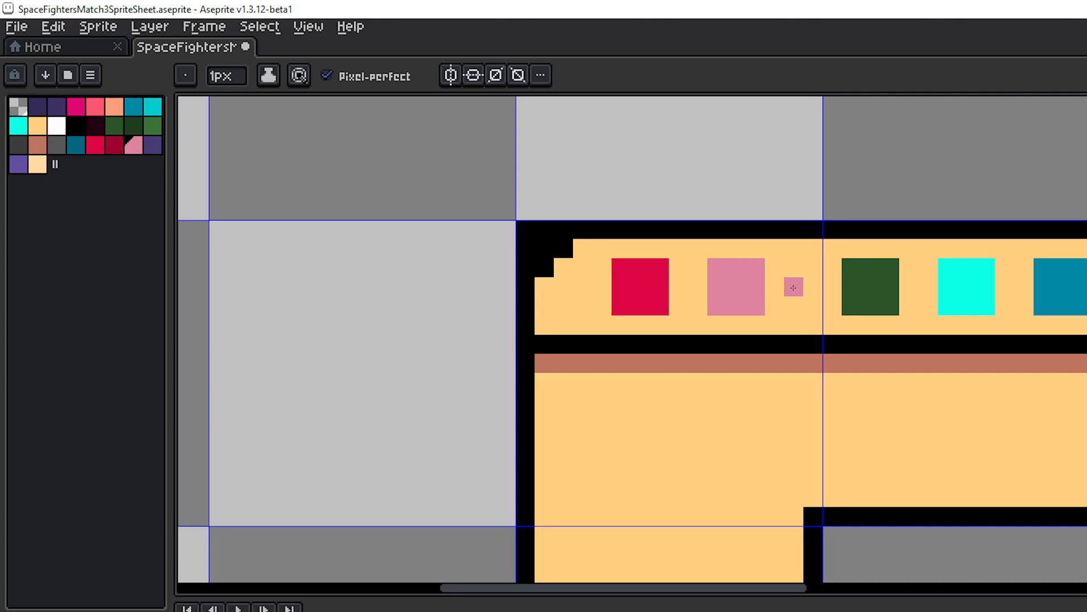
- Erase the row of coloured squares from the compartment and fill the gap with the frame's light orange
scroll(985, 290, down, 5)
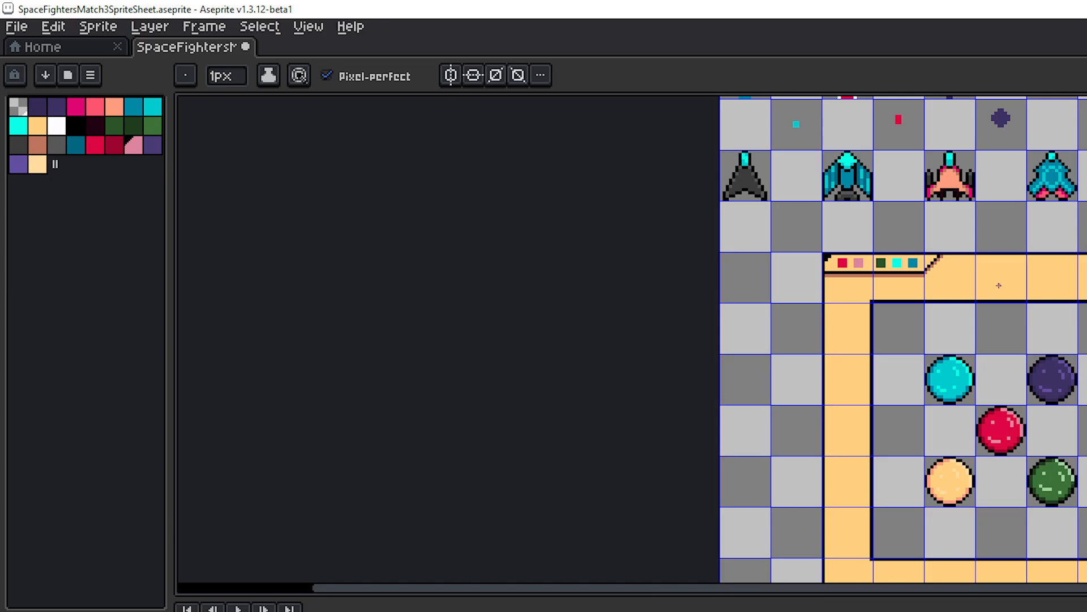
scroll(999, 284, up, 1)
drag(980, 281, 871, 315)
scroll(830, 332, up, 3)
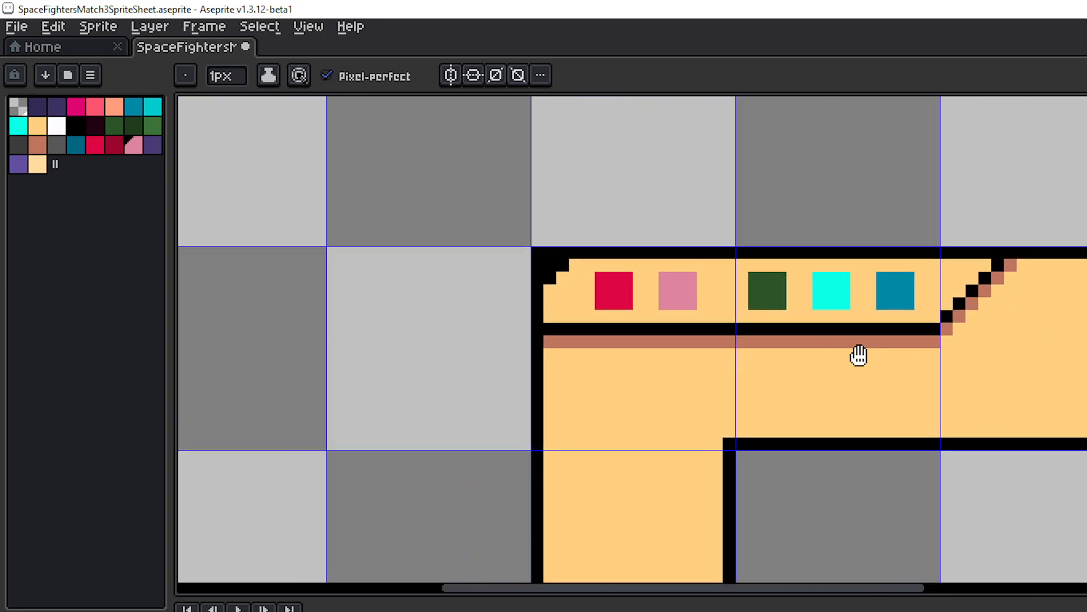
drag(860, 355, 870, 356)
scroll(918, 292, up, 1)
key(e)
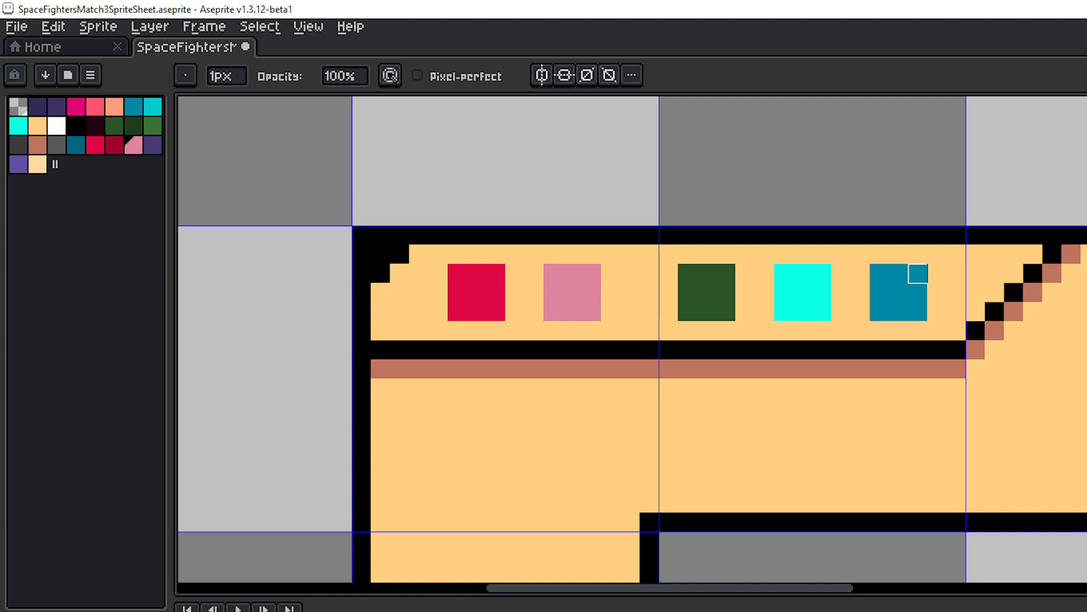
mouse_move(918, 273)
mouse_down()
mouse_move(880, 273)
mouse_move(918, 274)
mouse_move(880, 293)
mouse_move(918, 292)
mouse_move(879, 312)
mouse_move(918, 312)
mouse_move(765, 293)
mouse_move(784, 274)
mouse_move(668, 274)
mouse_move(725, 312)
mouse_move(592, 273)
mouse_move(553, 273)
mouse_move(554, 293)
mouse_move(592, 312)
mouse_move(515, 274)
mouse_move(476, 273)
mouse_move(496, 293)
mouse_move(457, 312)
mouse_up()
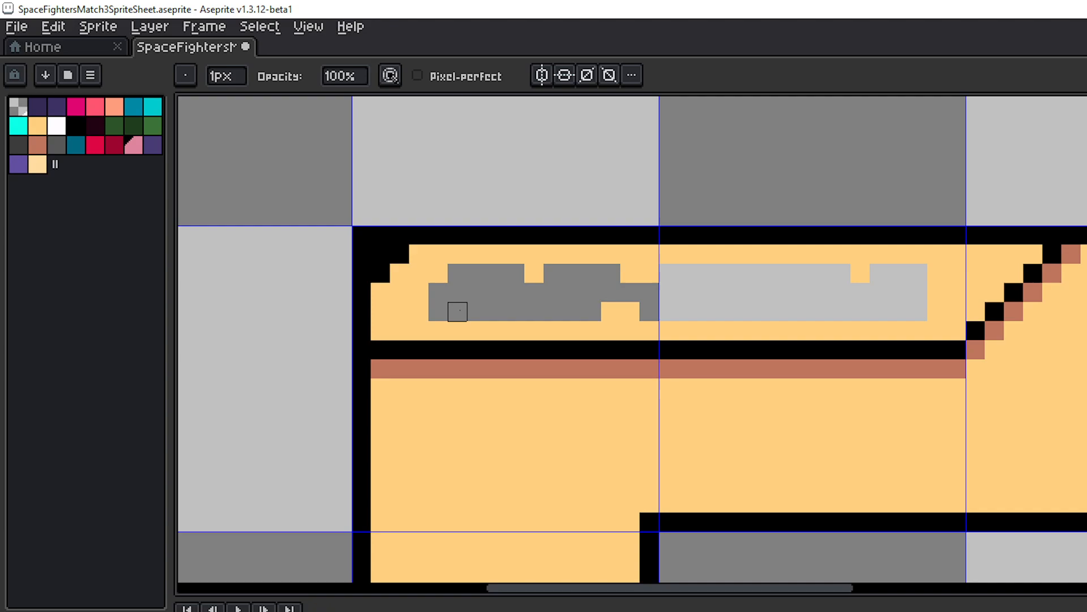
key(g)
click(573, 292)
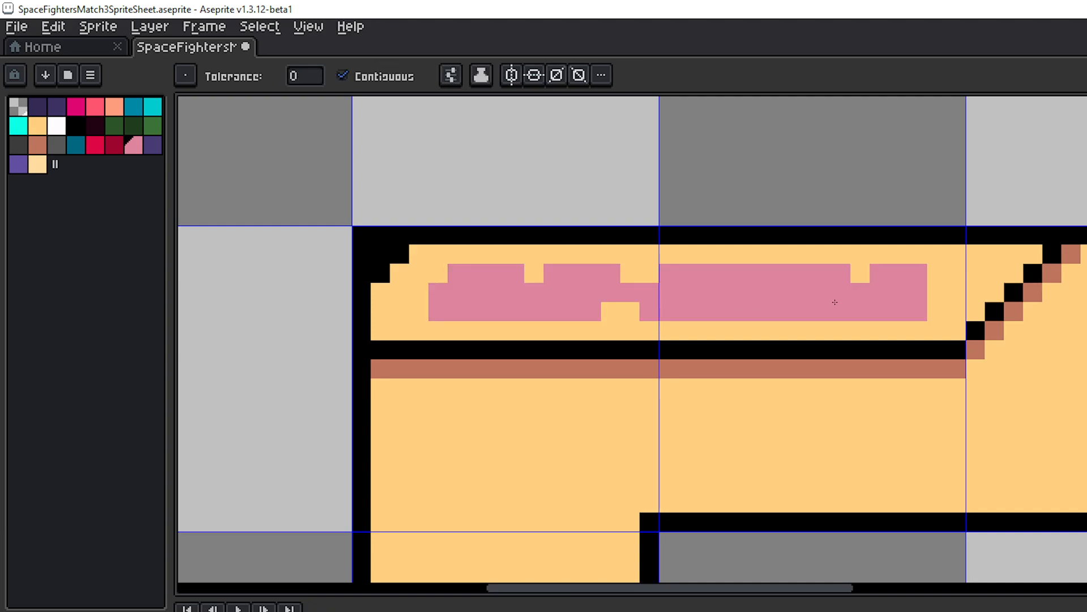
click(37, 127)
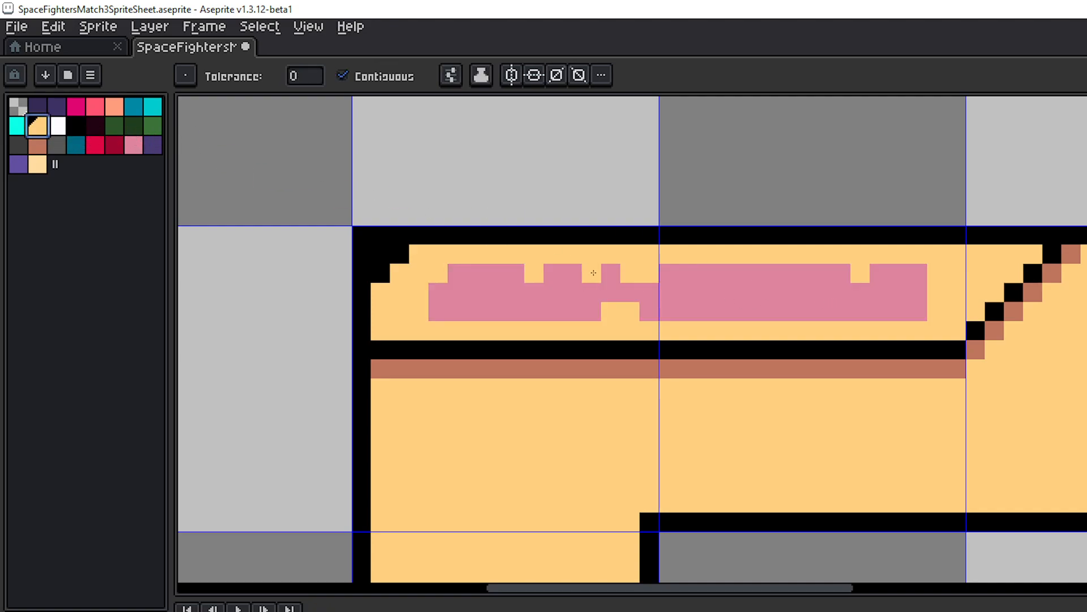
click(592, 292)
- Try a medium grey fill inside the upper left compartment and compare it with the rest of the board
scroll(813, 320, down, 7)
scroll(880, 278, down, 2)
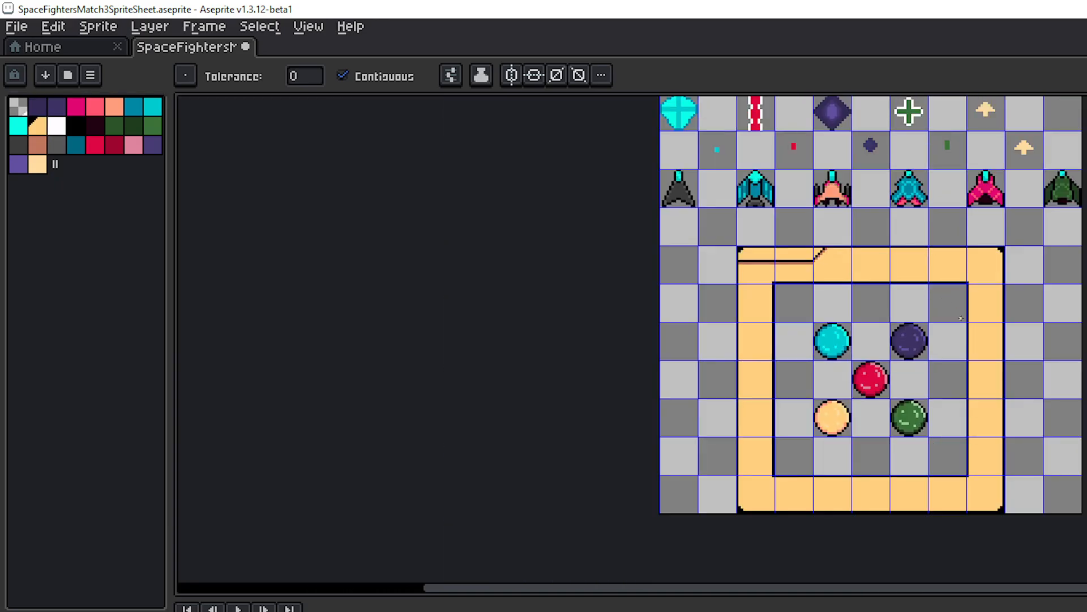
scroll(880, 279, up, 2)
scroll(880, 278, up, 1)
scroll(454, 279, up, 2)
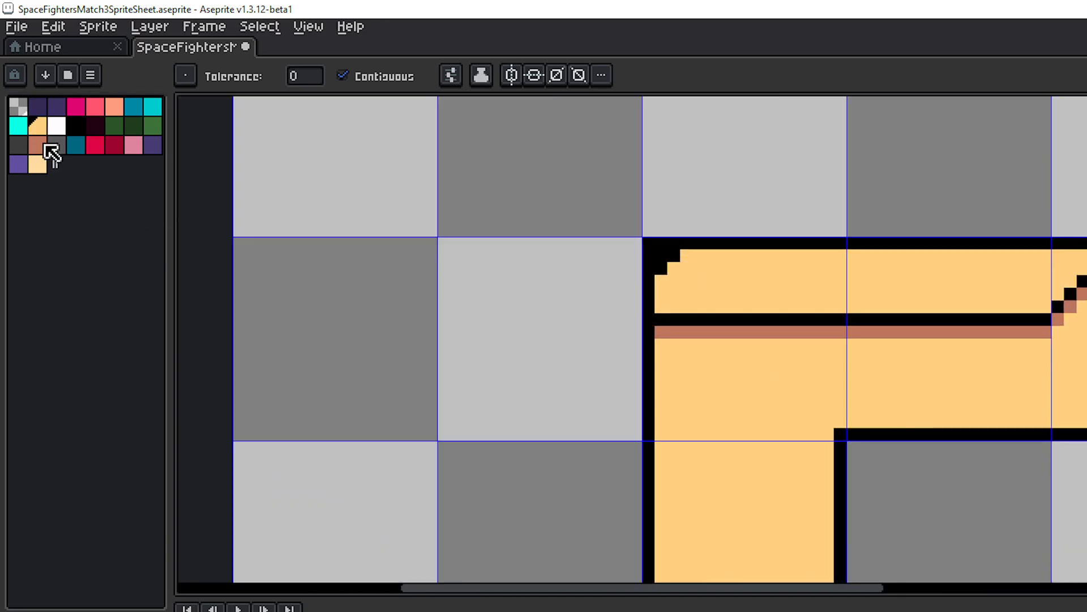
click(57, 145)
click(750, 281)
scroll(1036, 315, down, 3)
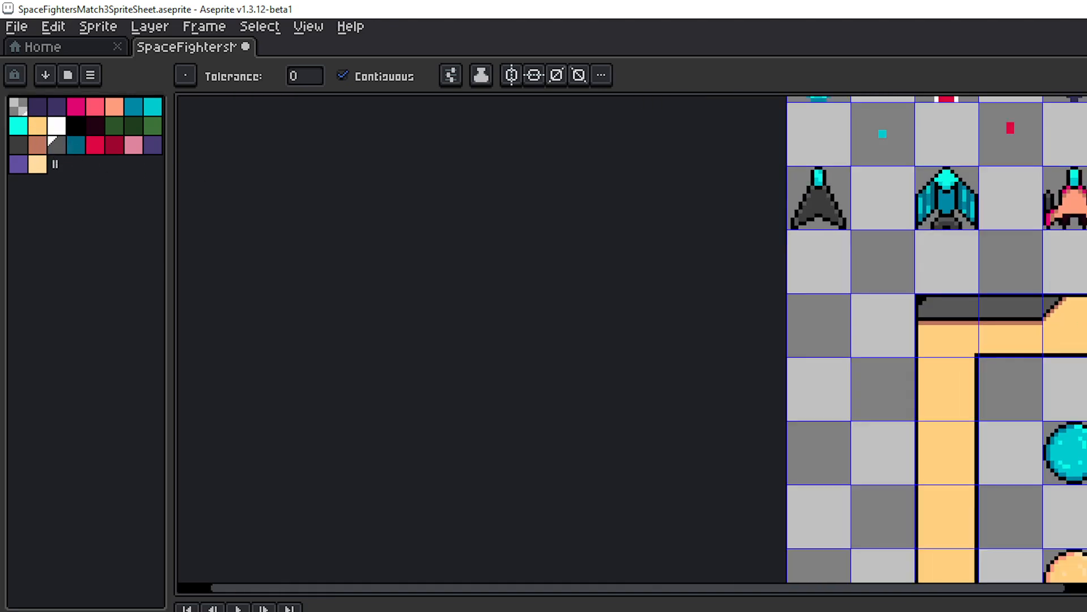
drag(1042, 316, 696, 292)
scroll(793, 317, up, 4)
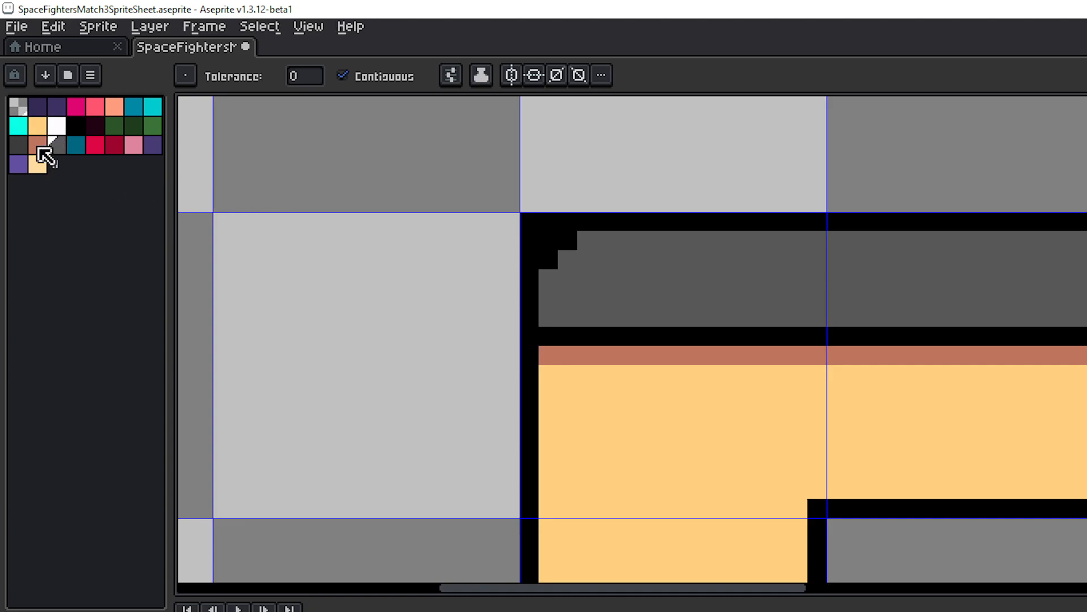
- Fill the compartment with dark grey, then retry the medium grey fill and undo that retry
click(21, 148)
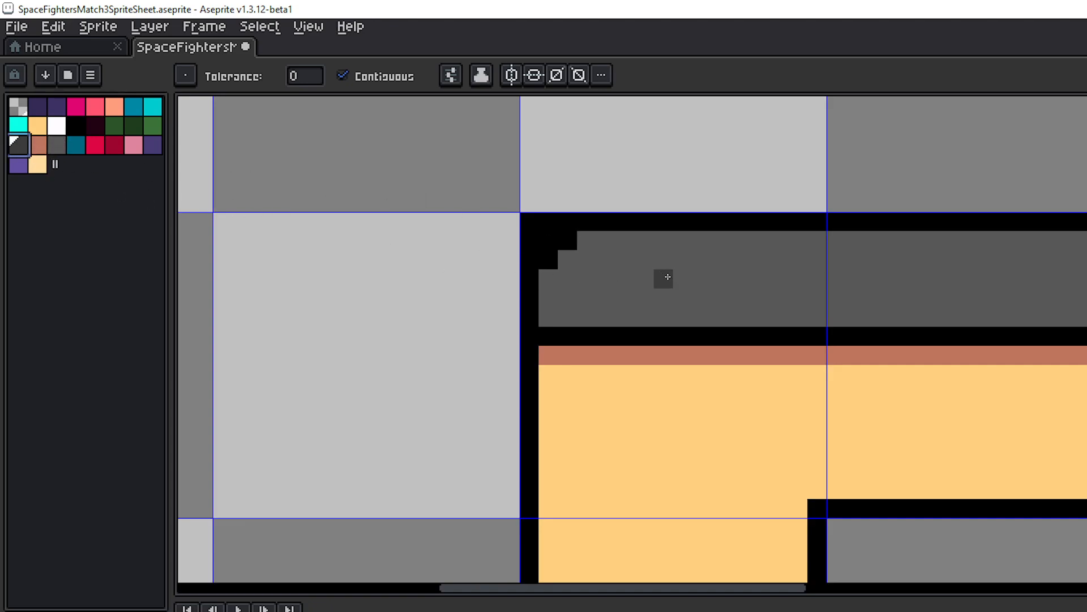
click(690, 283)
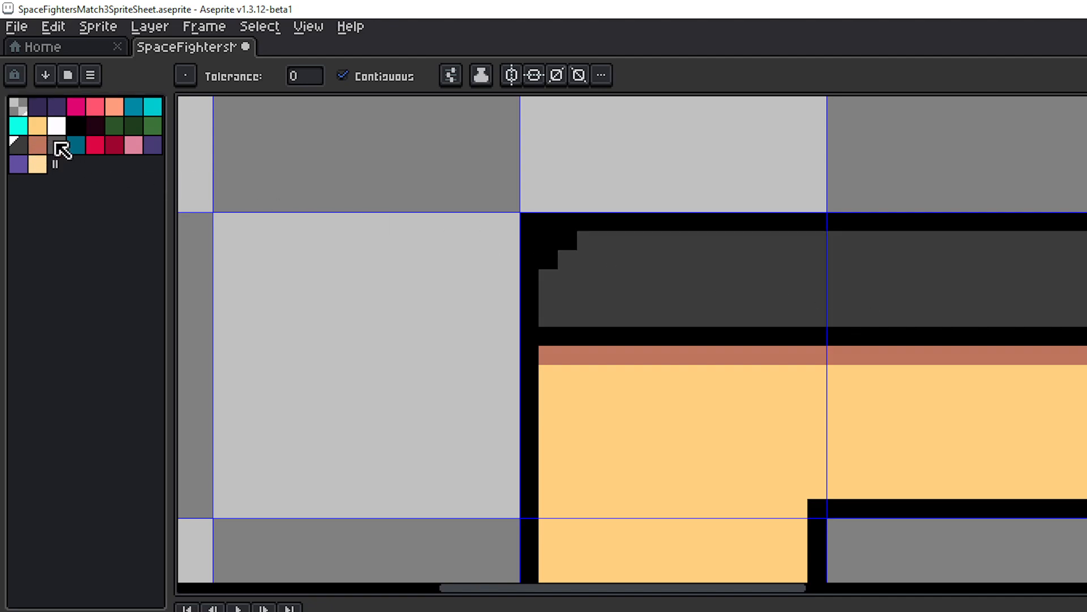
click(57, 145)
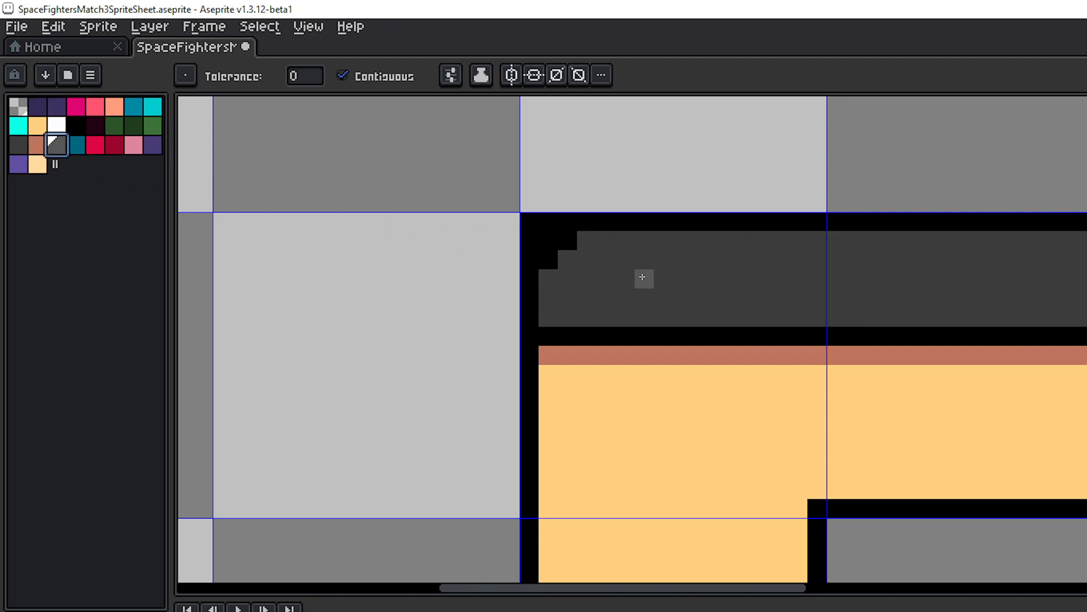
click(756, 281)
key(ctrl+z)
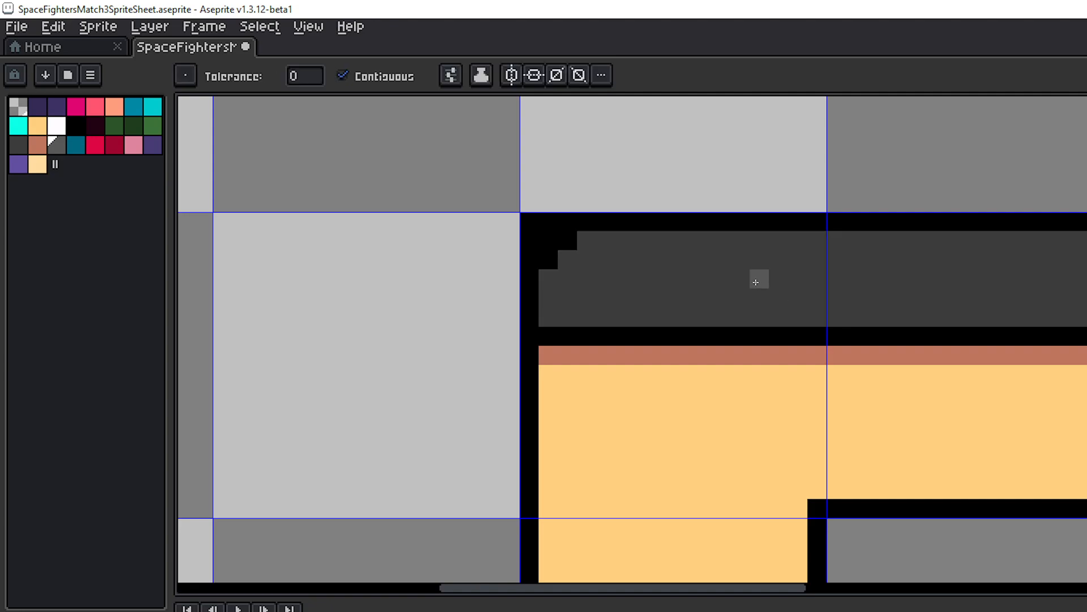
- Draw two medium grey plus signs, each 3 by 3 px, spaced apart inside the dark grey compartment
key(b)
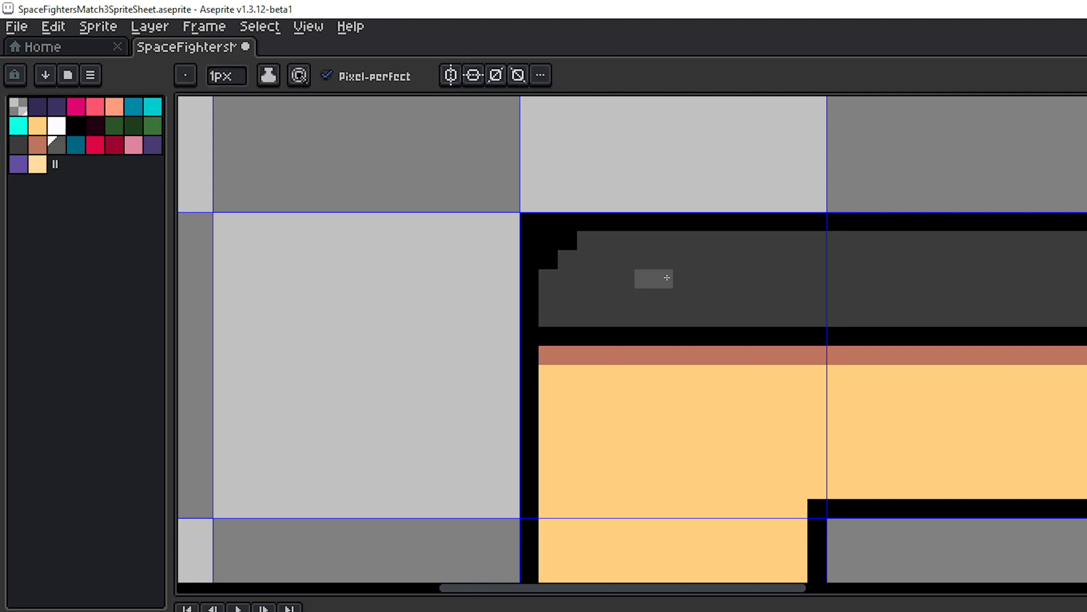
drag(672, 278, 668, 254)
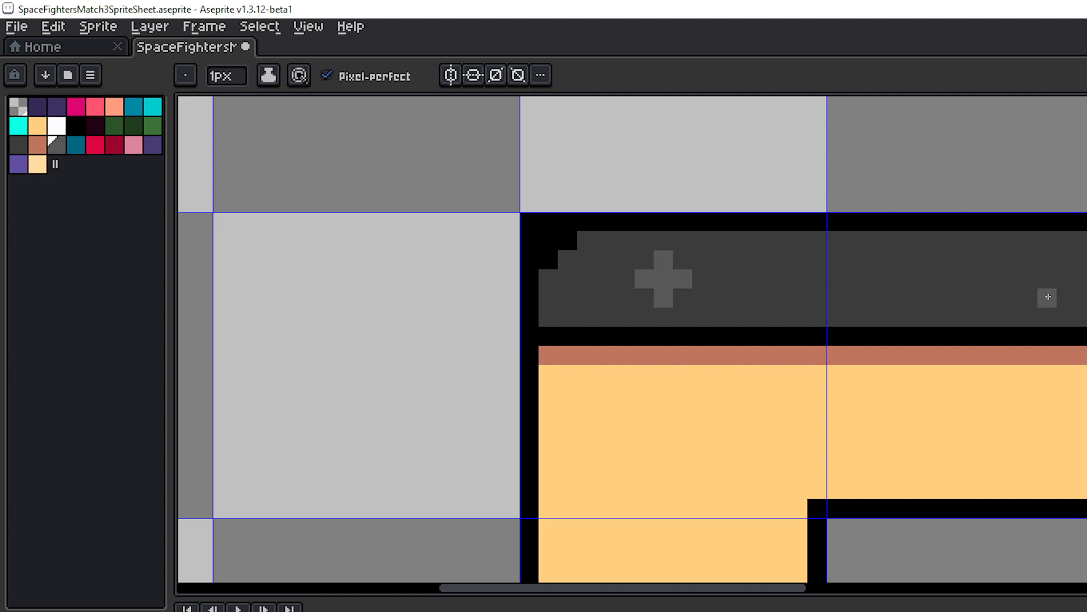
click(1008, 298)
drag(1010, 267, 1008, 278)
click(1028, 279)
click(991, 278)
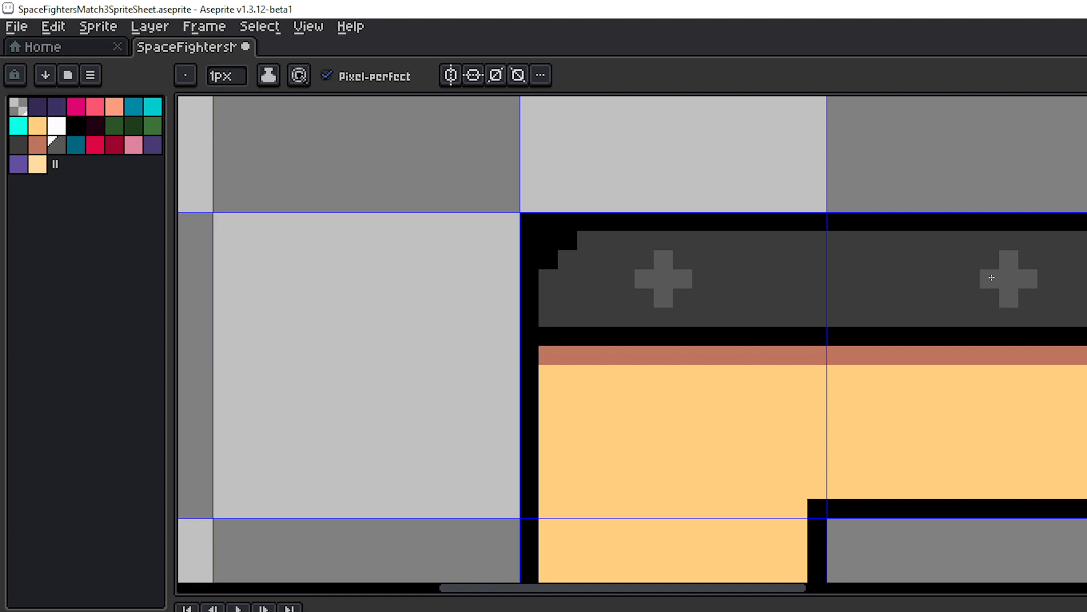
- Undo both medium grey plus signs and check the plain compartment against the whole board
scroll(1023, 277, down, 5)
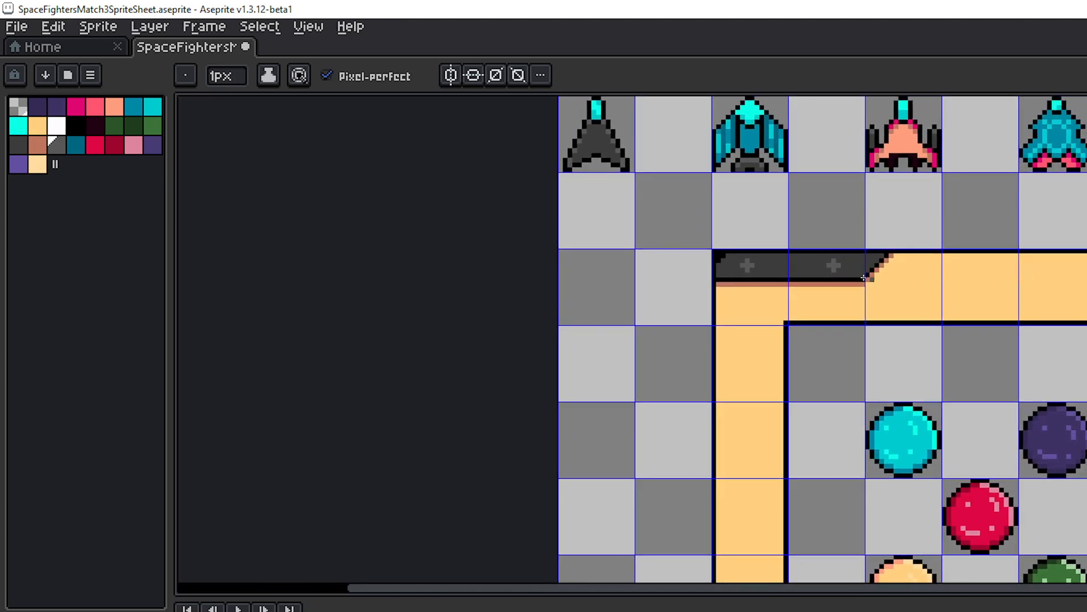
scroll(864, 278, up, 3)
scroll(819, 249, down, 3)
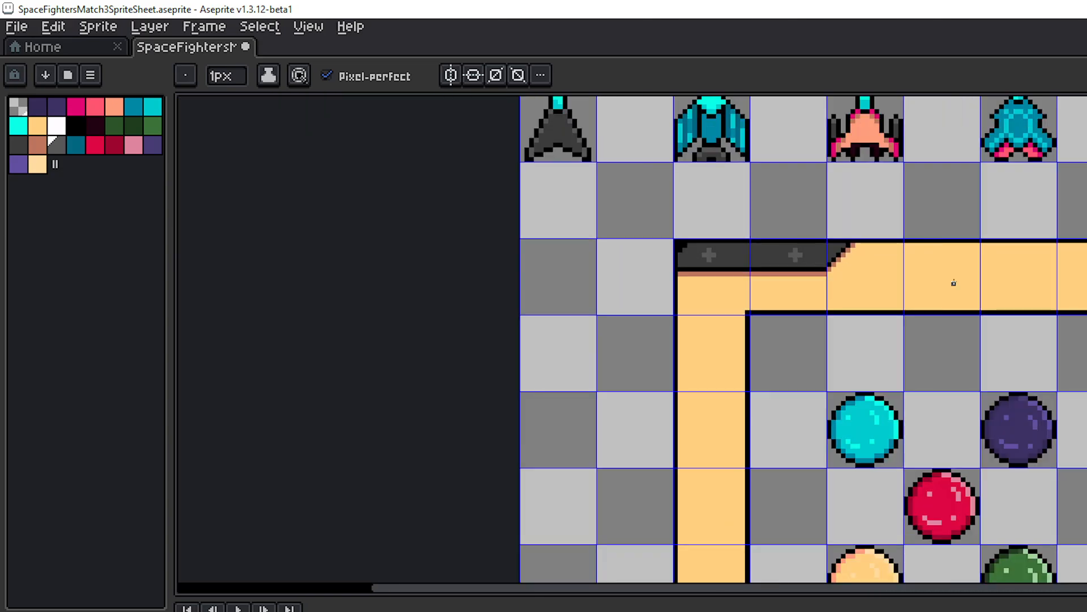
drag(954, 283, 923, 298)
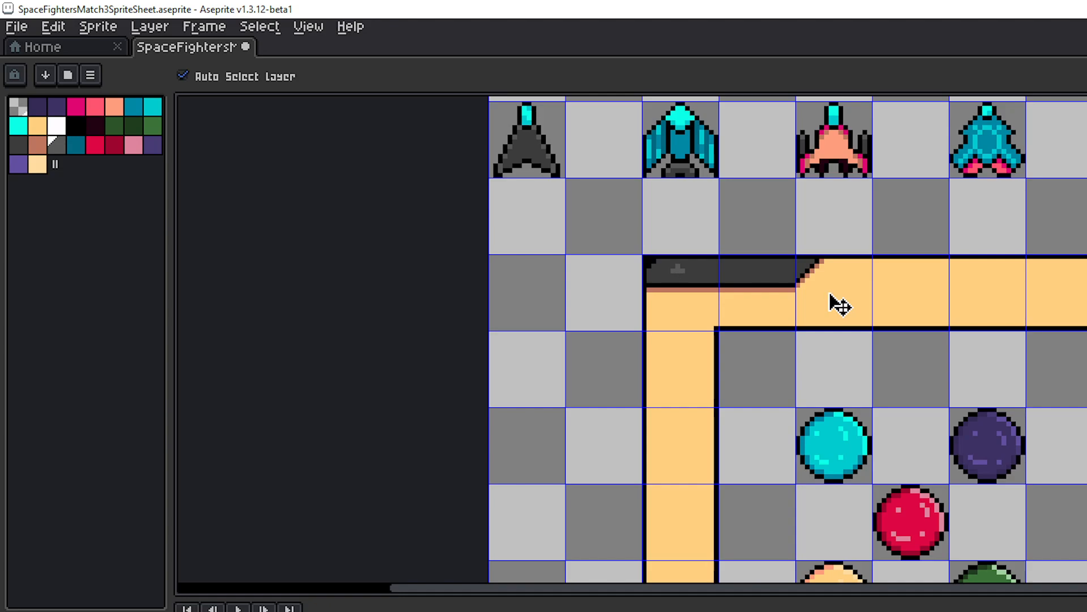
key(b)
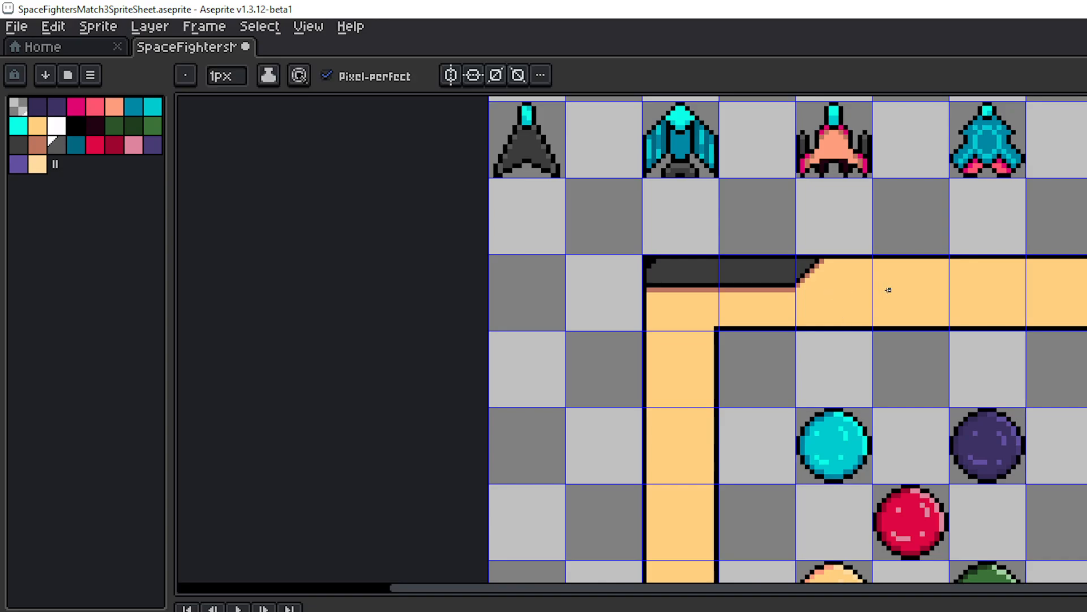
mouse_move(888, 289)
mouse_down()
mouse_move(746, 283)
mouse_move(929, 325)
mouse_up()
scroll(923, 326, down, 2)
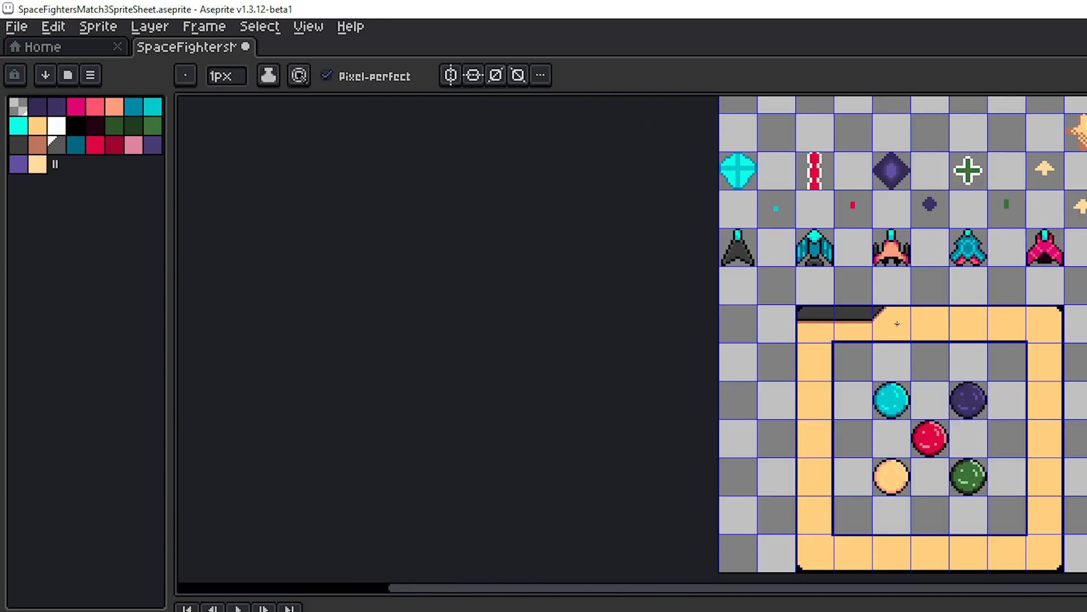
scroll(897, 323, up, 3)
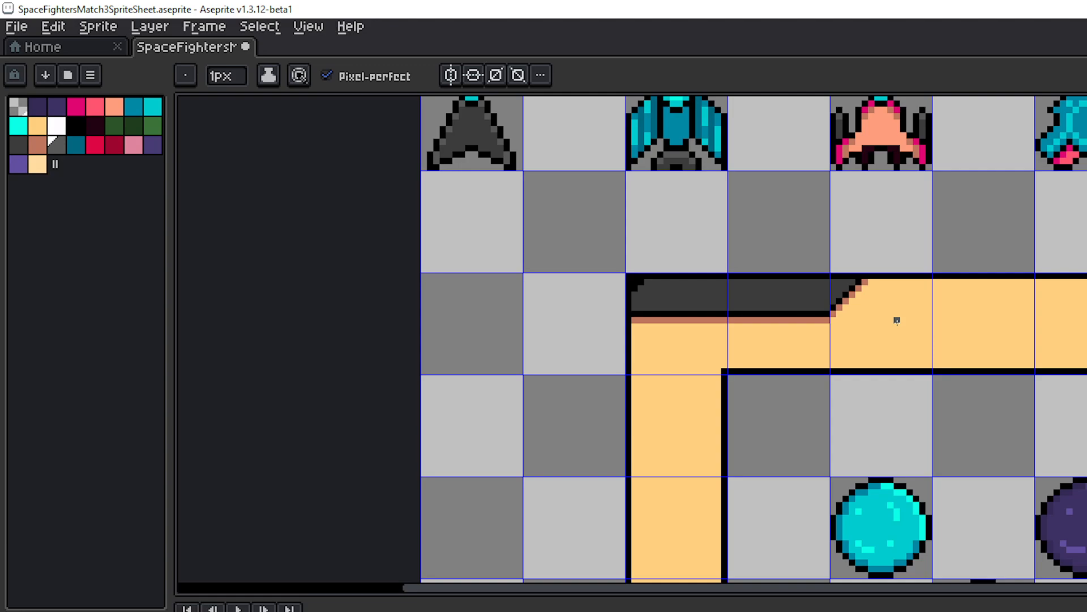
scroll(903, 307, up, 2)
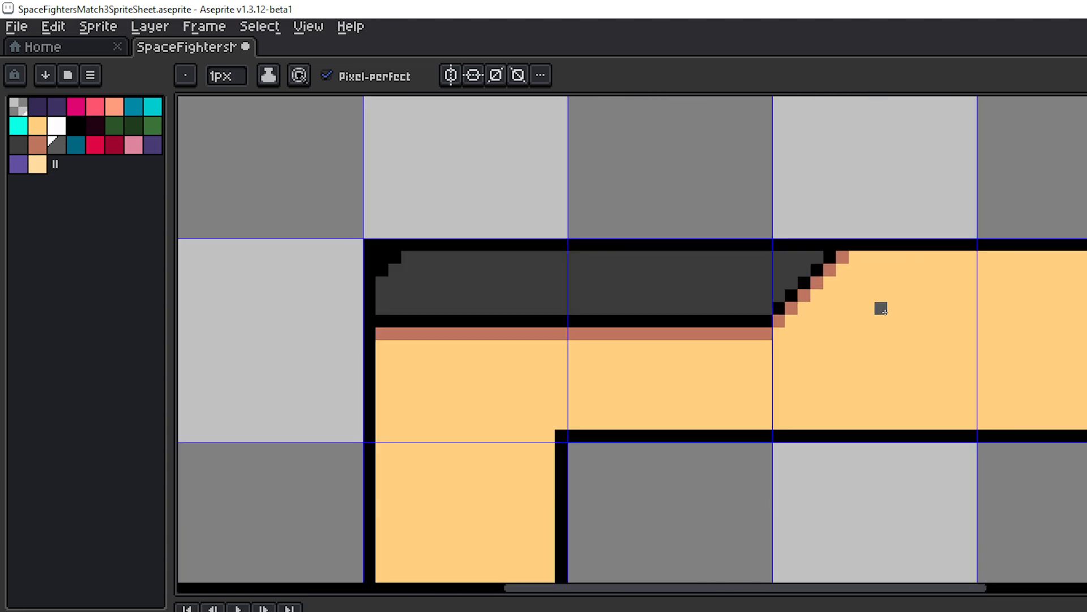
drag(881, 306, 659, 346)
scroll(646, 354, down, 3)
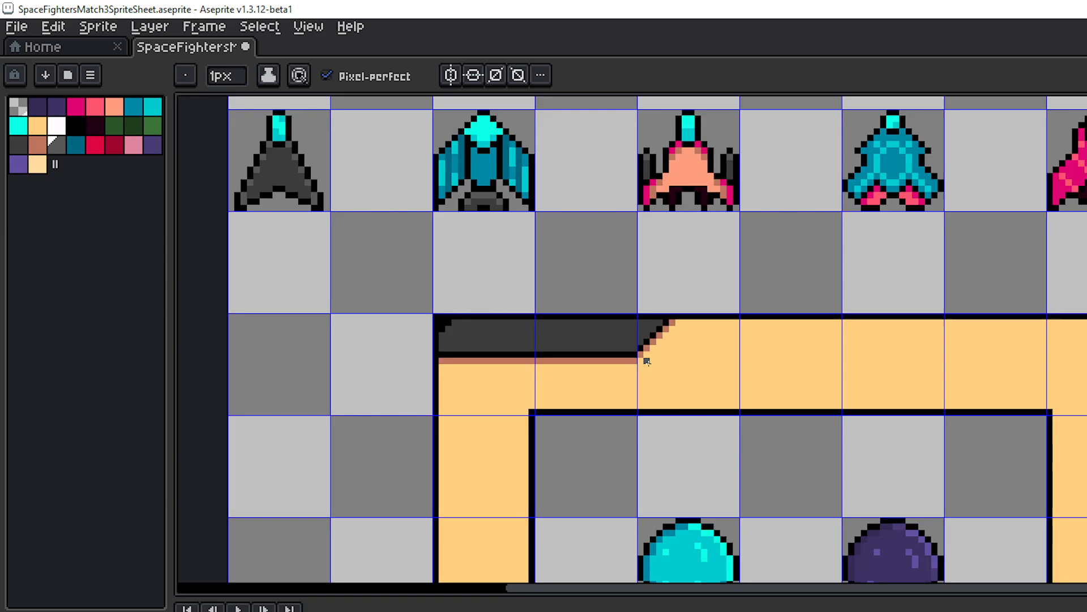
scroll(1051, 509, down, 2)
scroll(557, 400, up, 2)
scroll(793, 390, up, 1)
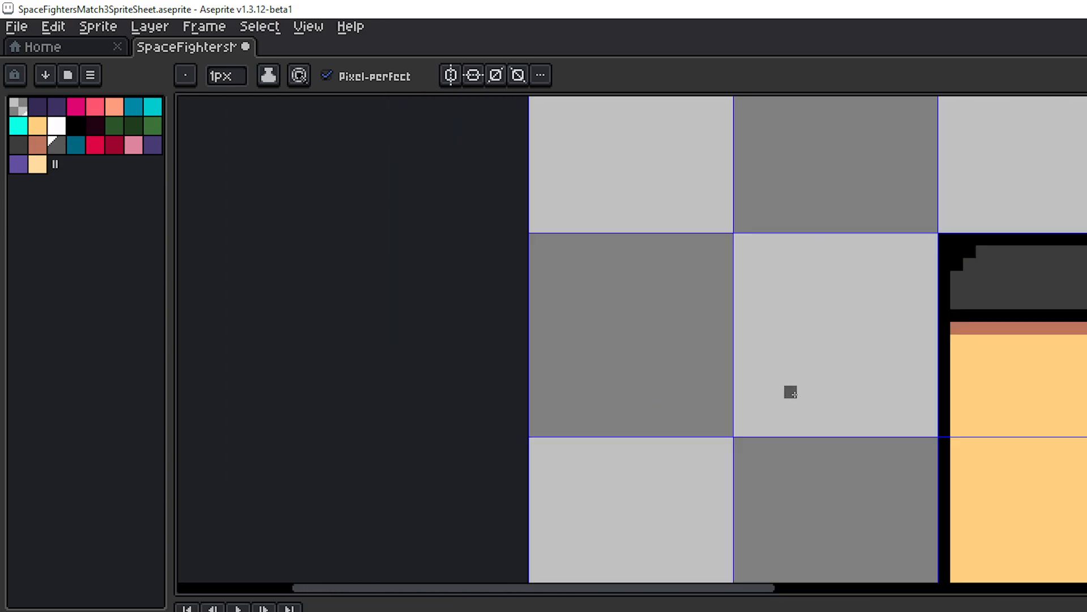
scroll(792, 391, up, 1)
drag(735, 309, 581, 294)
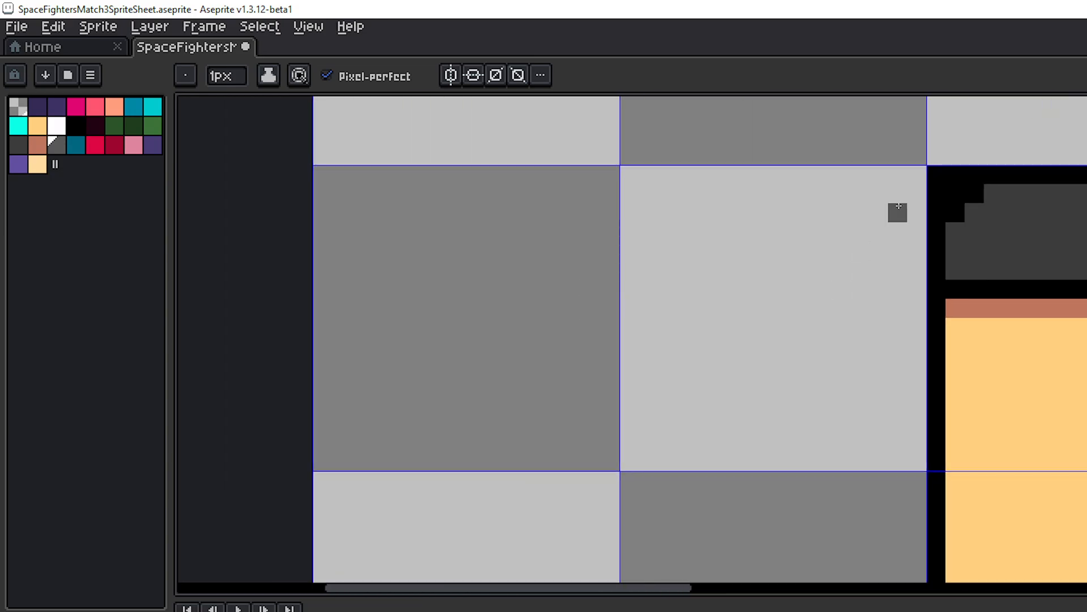
click(877, 195)
mouse_move(851, 214)
mouse_down()
mouse_move(822, 230)
mouse_move(818, 250)
mouse_move(806, 257)
mouse_move(801, 229)
mouse_move(790, 248)
mouse_move(809, 183)
mouse_move(800, 261)
mouse_move(936, 252)
mouse_up()
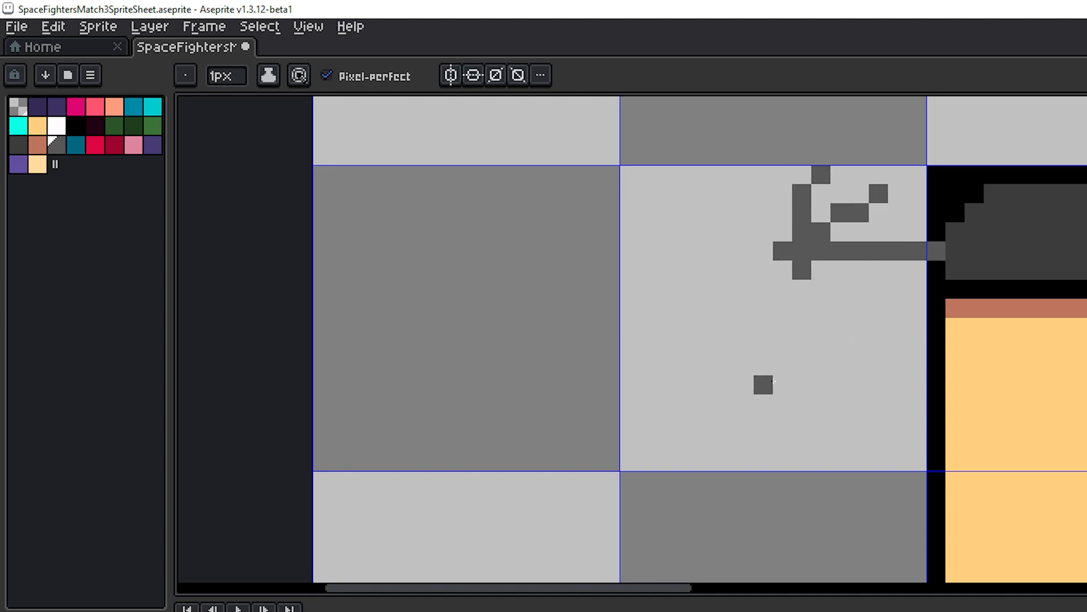
key(ctrl+z)
key(ctrl+z)
key(ctrl+z)
key(ctrl+z)
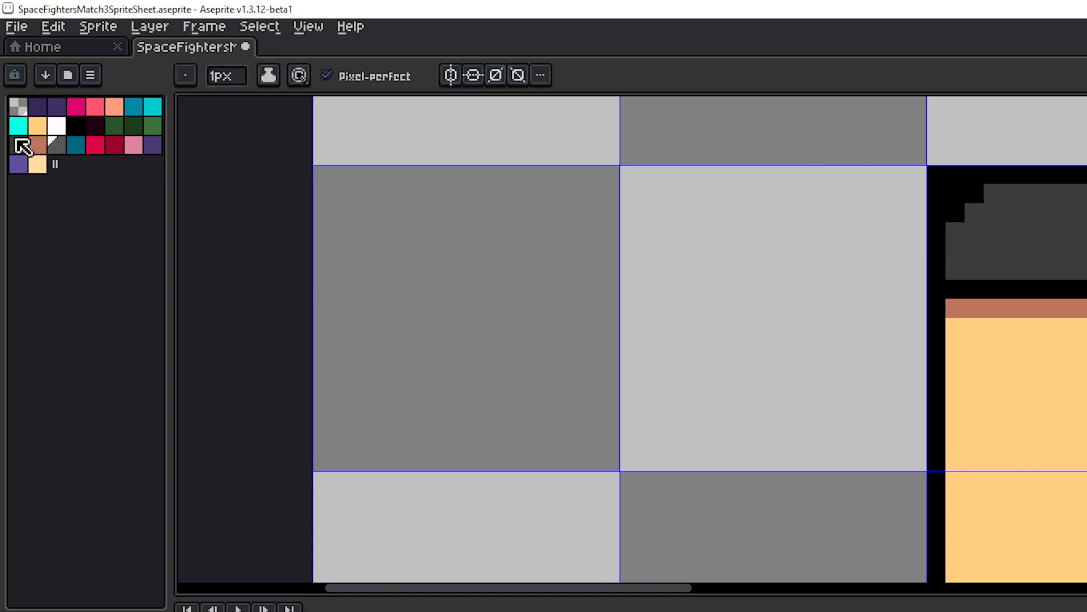
- Draw a dark purple 14 by 12 px rectangle outline with a horizontal divider in the empty tile beside the board's upper left corner
click(37, 108)
drag(648, 252, 659, 445)
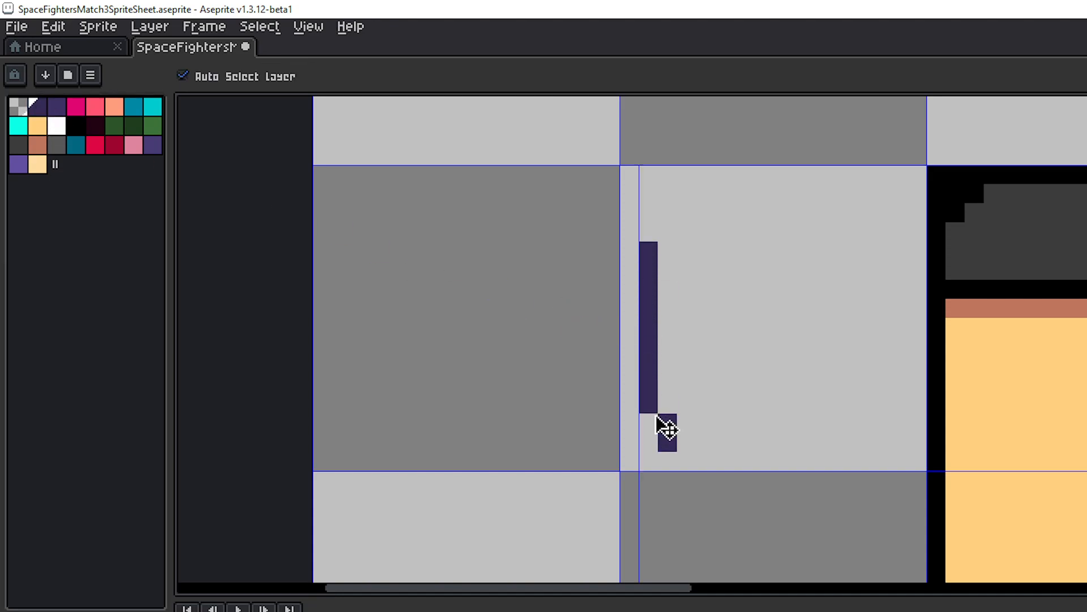
key(ctrl+z)
click(648, 232)
shift+click(642, 446)
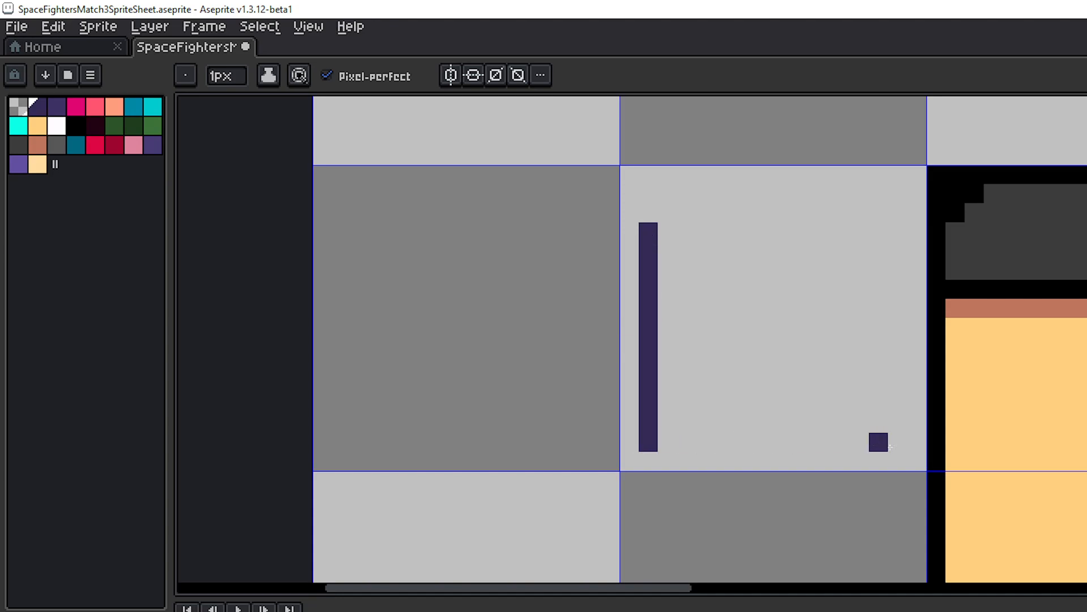
shift+click(891, 441)
shift+click(890, 232)
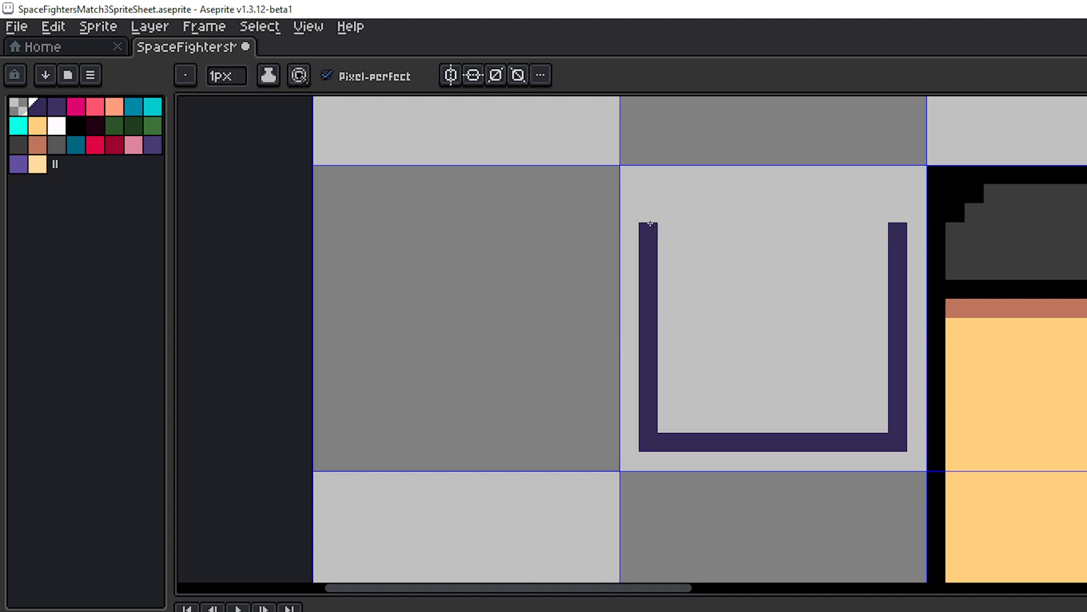
shift+click(651, 229)
drag(665, 362, 875, 364)
- Fill the rectangle's lower section with the slightly lighter dark purple and its upper section with bright purple
click(56, 106)
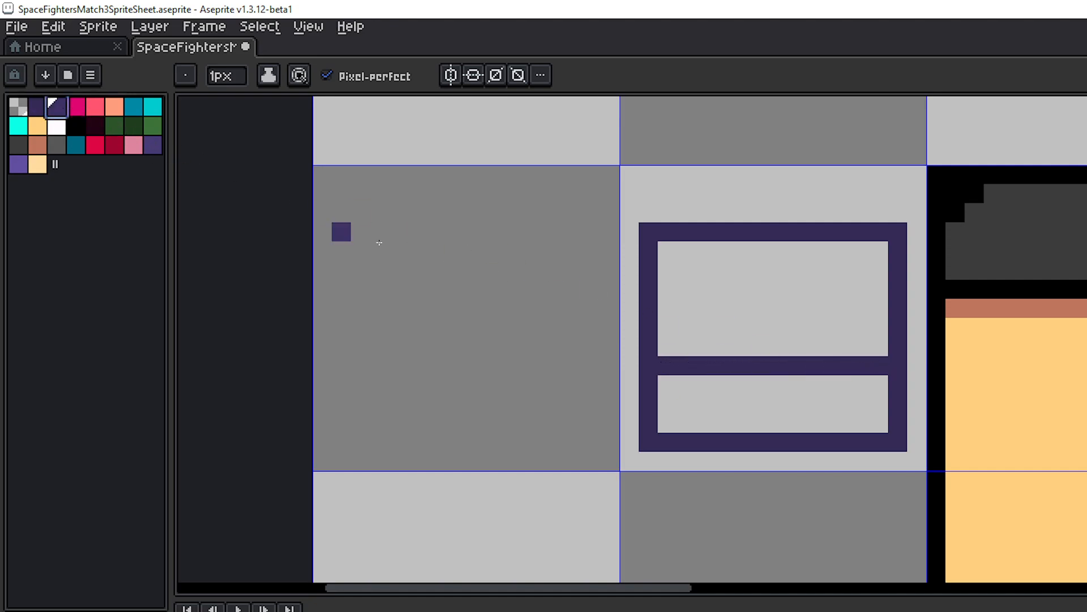
key(g)
click(744, 408)
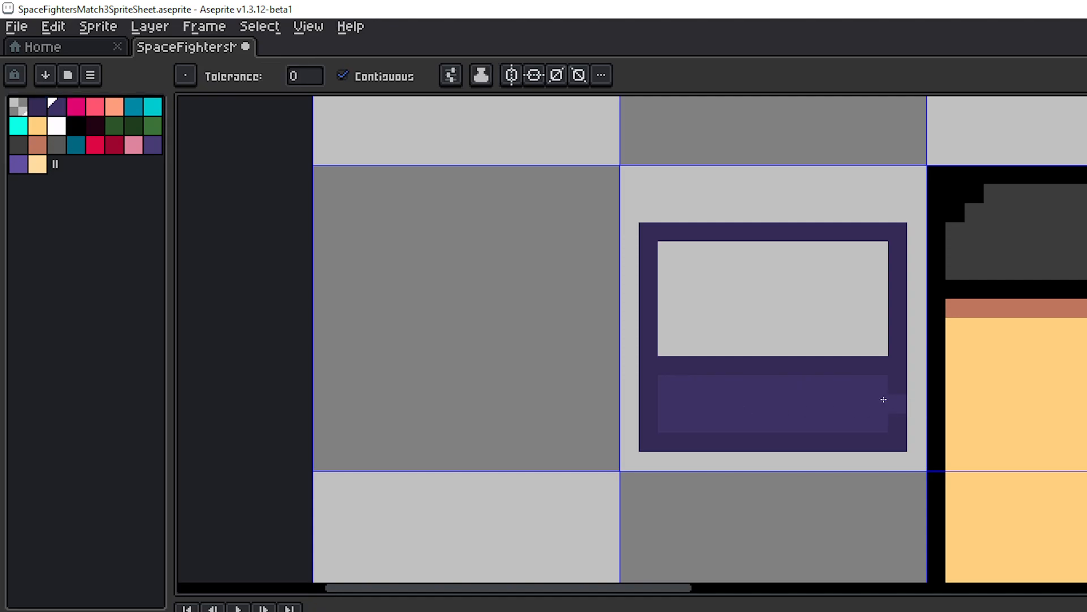
click(20, 164)
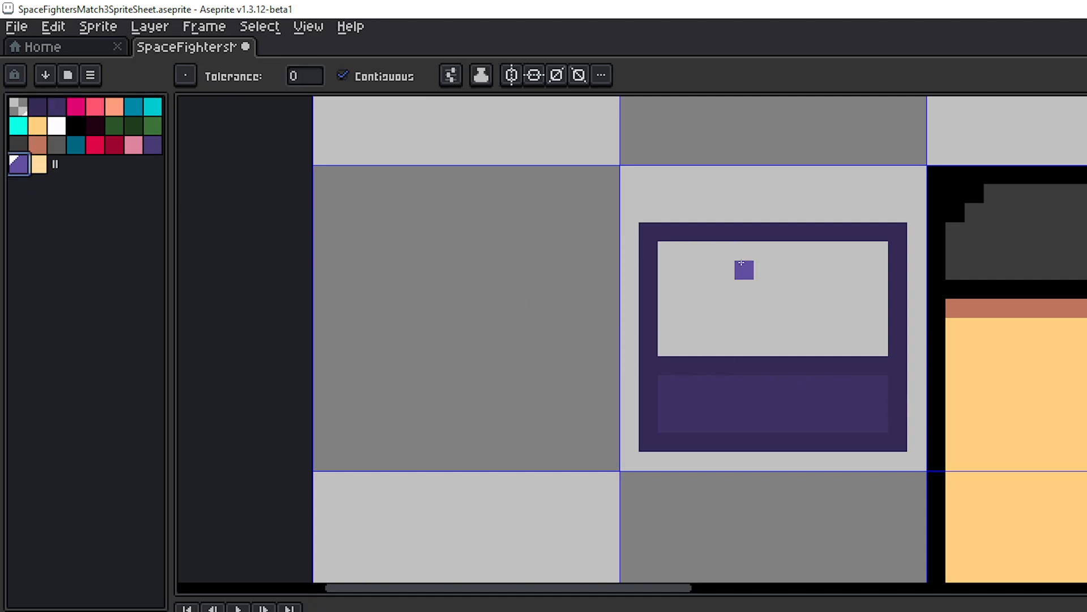
click(832, 306)
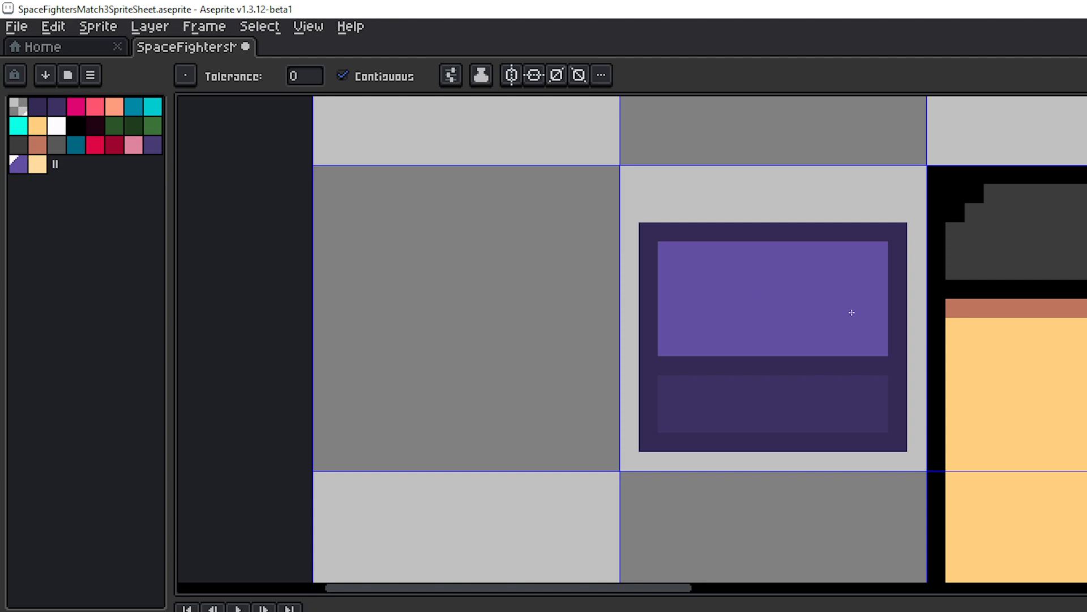
- Try filling the rectangle's border with the slightly lighter dark purple, and undo that fill
drag(852, 312, 732, 281)
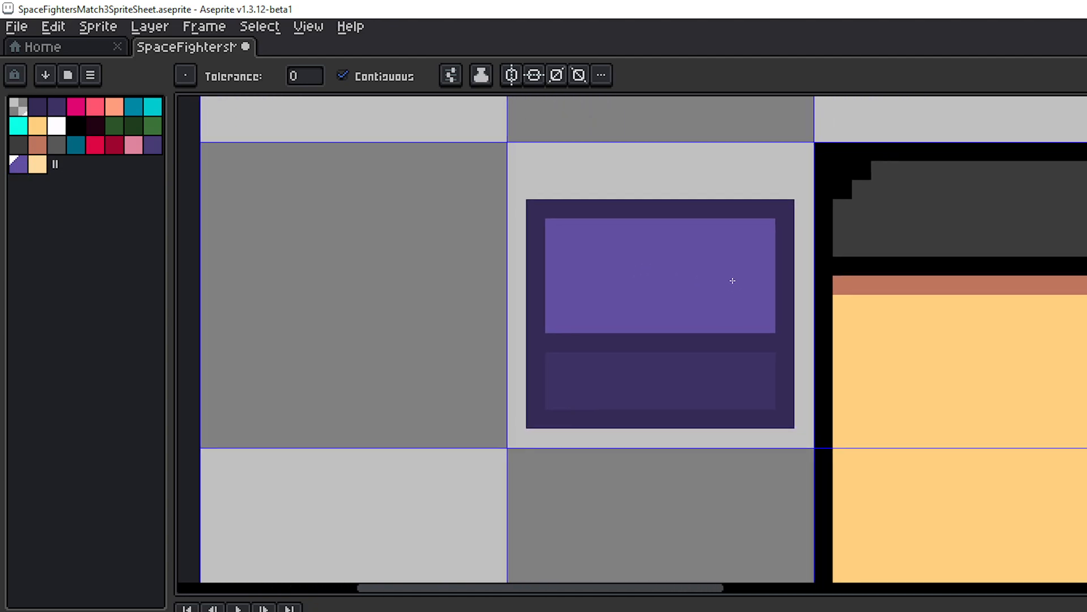
click(791, 206)
click(38, 107)
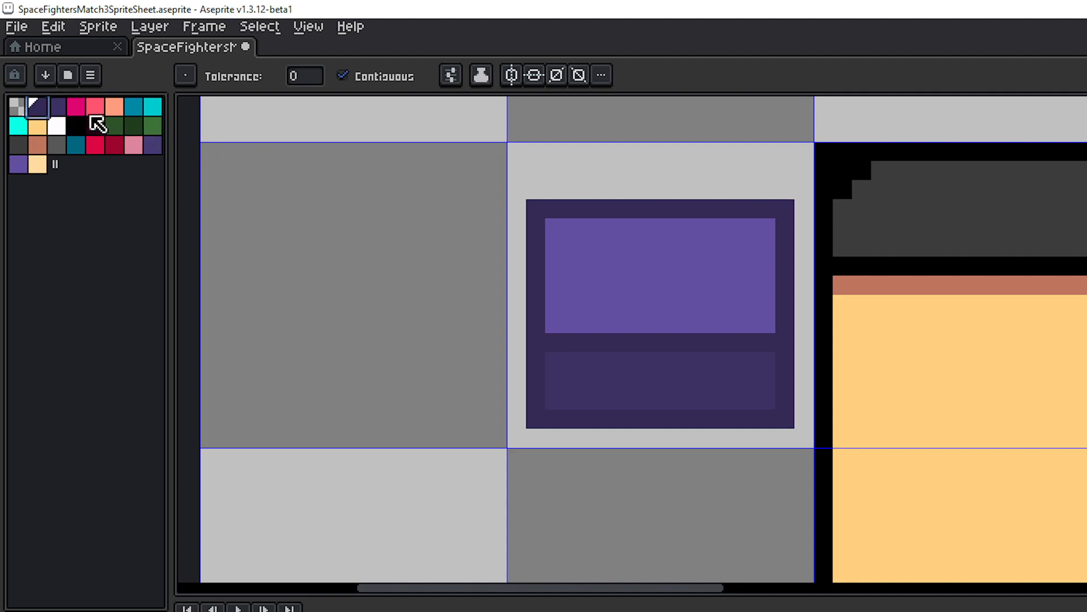
click(58, 107)
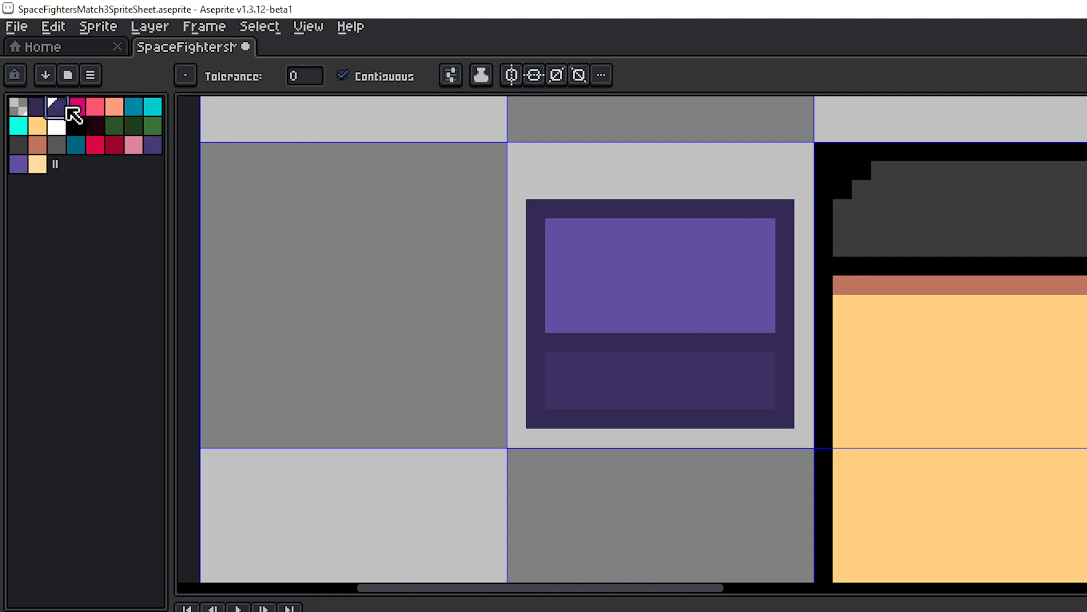
click(786, 210)
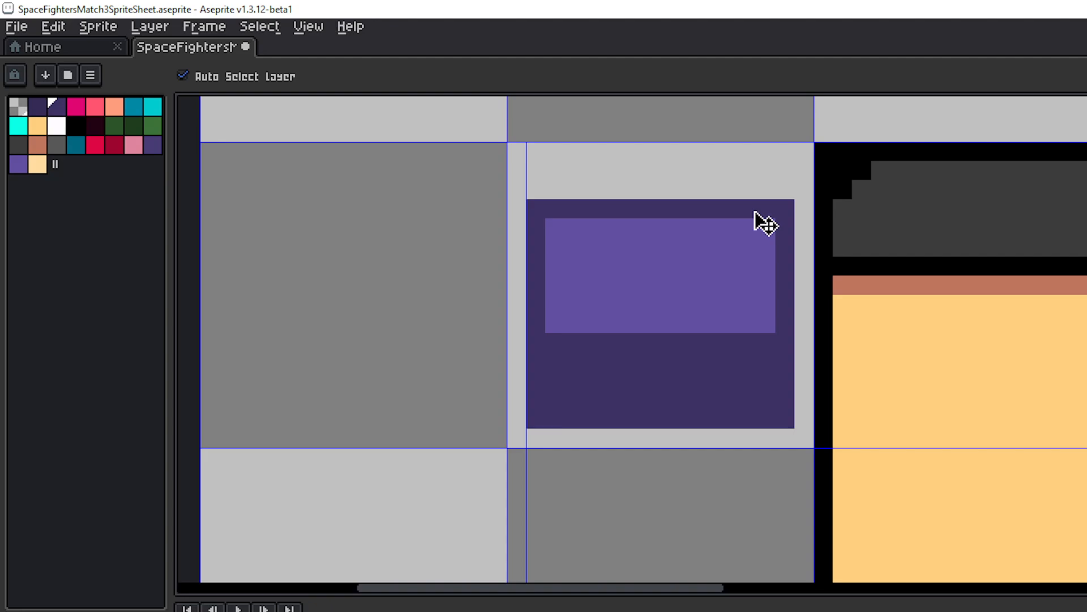
key(ctrl+z)
- Add spaced highlight pixels in the slightly lighter dark purple along the border around the rectangle's upper right corner
key(b)
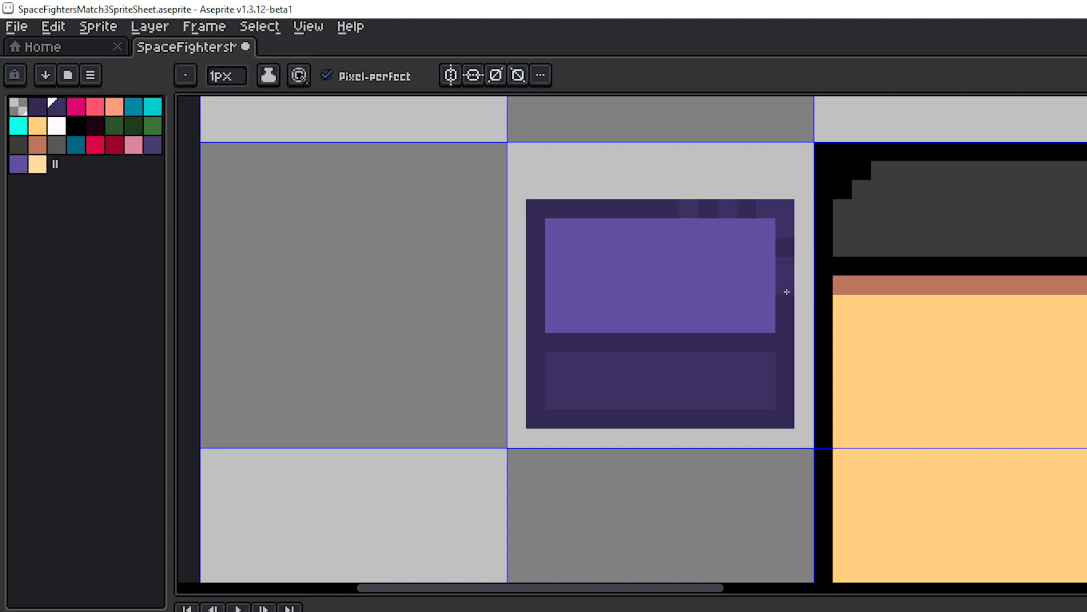
scroll(651, 304, down, 5)
scroll(674, 302, up, 7)
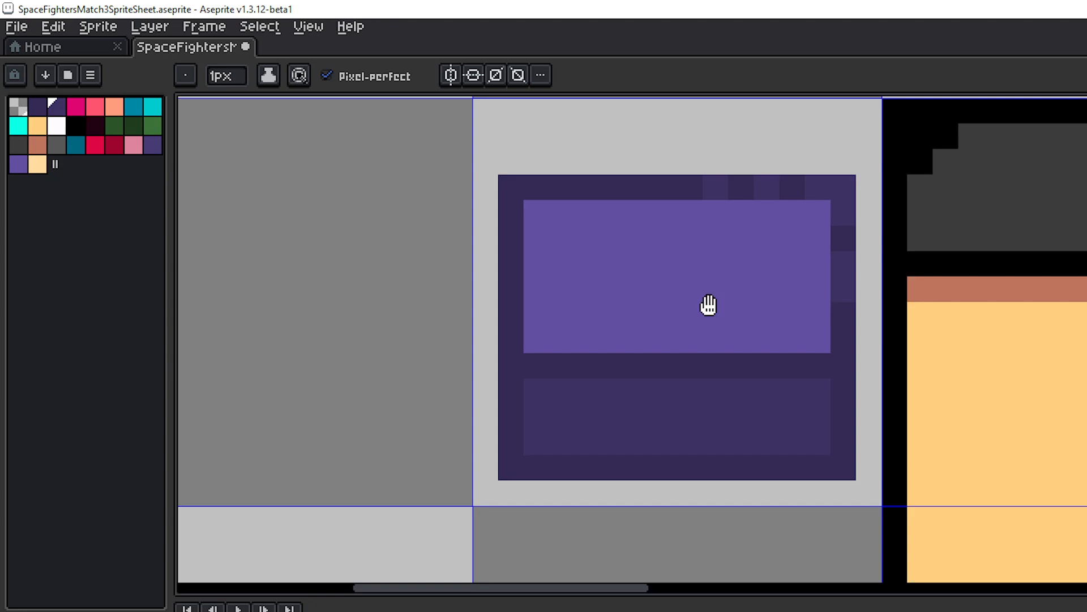
- Sample the lower section's purple and paint stepped pixels into the bright section's lower left corner and the adjoining border
drag(709, 306, 747, 322)
key(i)
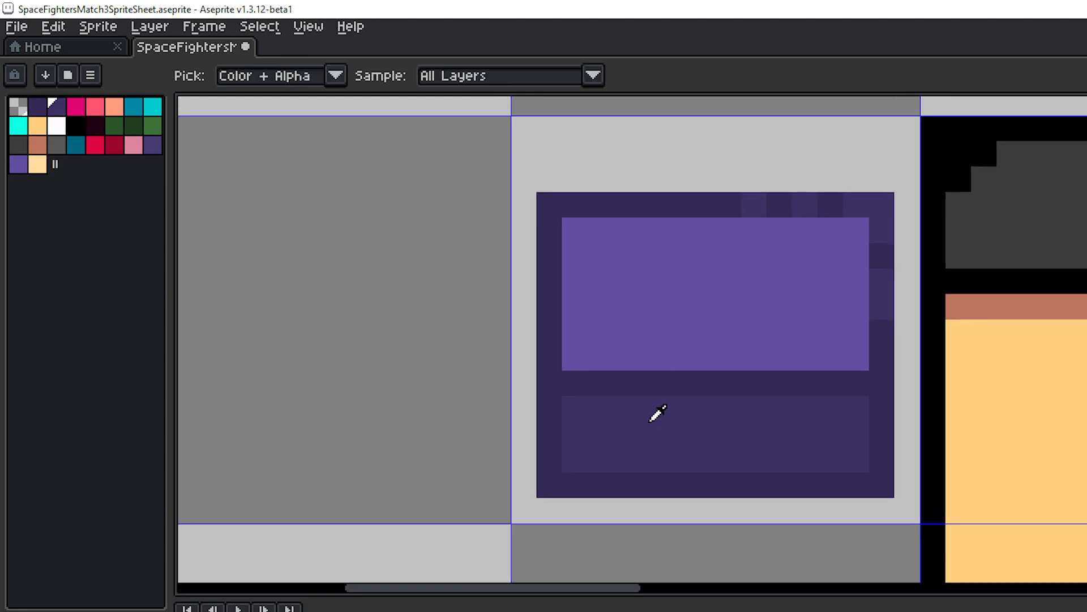
click(656, 416)
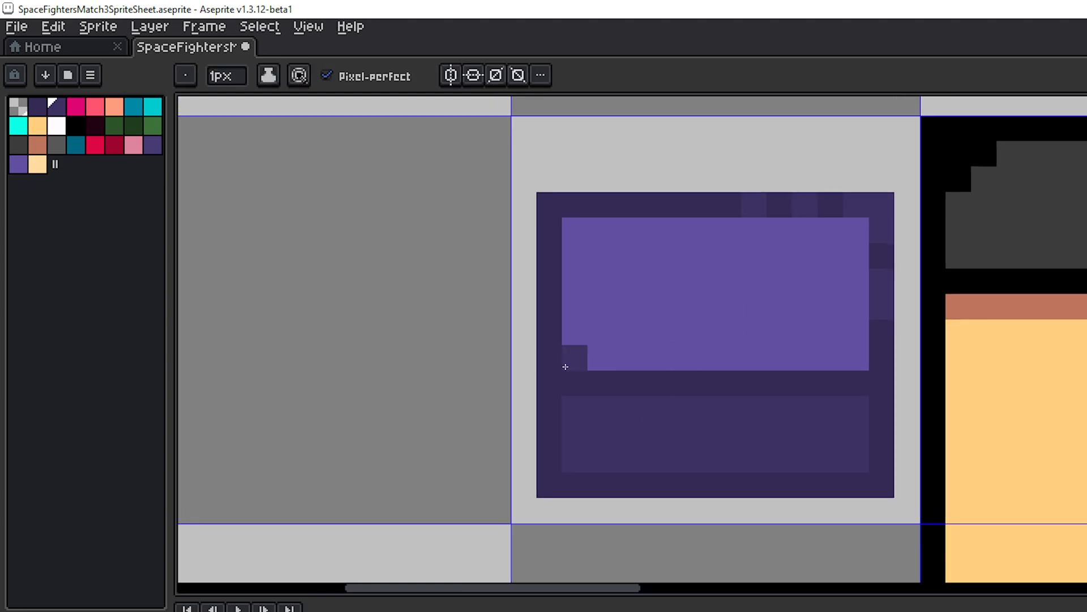
click(571, 333)
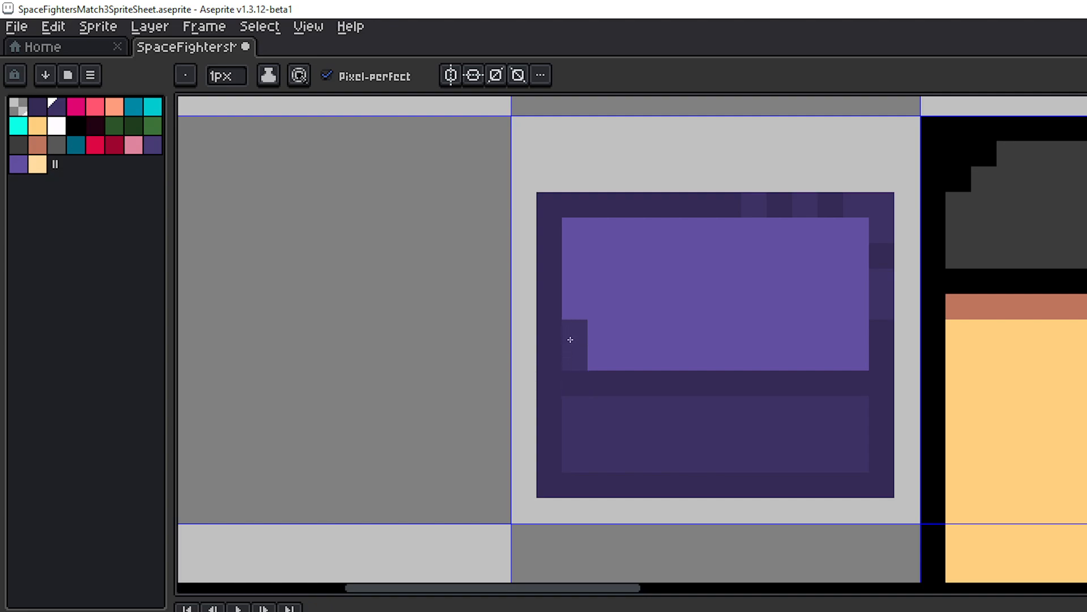
click(604, 366)
scroll(776, 367, down, 2)
scroll(716, 372, up, 2)
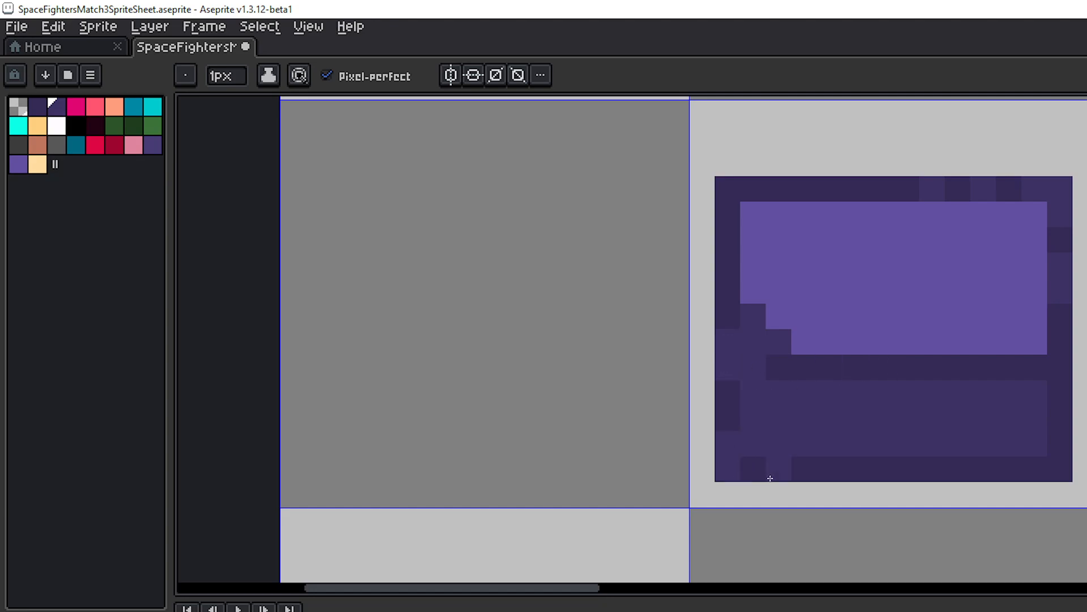
- Examine the purple panel tile alongside the ships, orbs and the whole board frame
scroll(797, 476, down, 3)
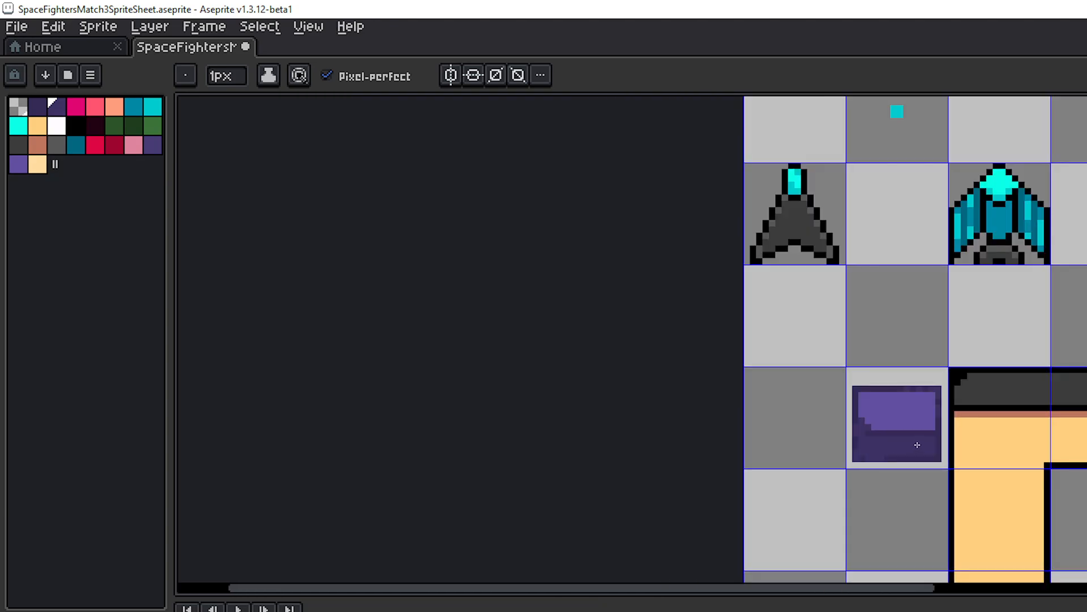
scroll(844, 447, up, 1)
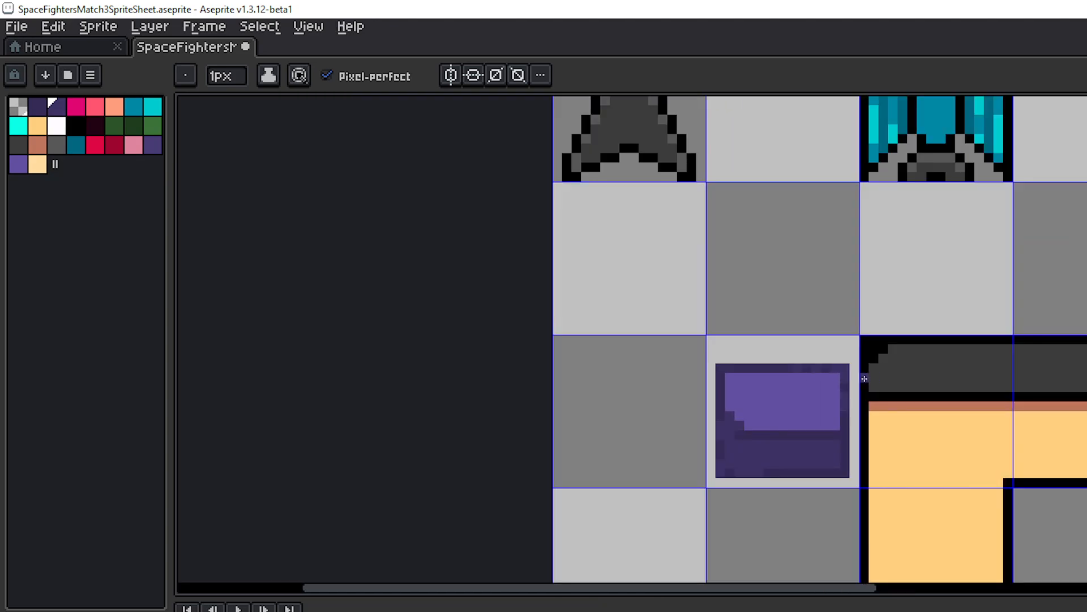
drag(865, 378, 699, 352)
drag(985, 380, 830, 325)
scroll(838, 327, down, 5)
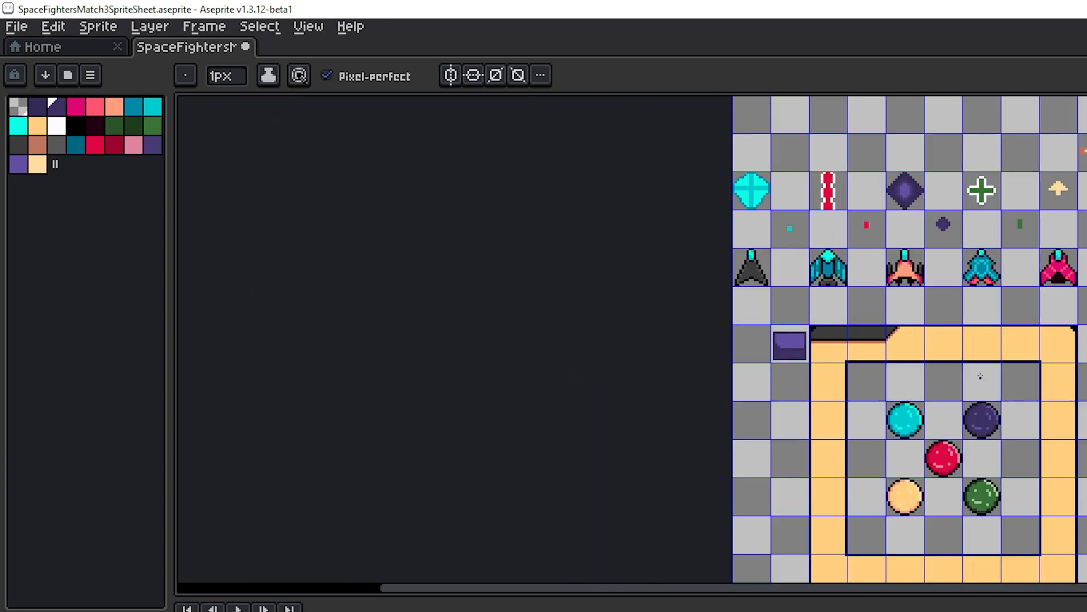
drag(980, 376, 853, 357)
scroll(735, 274, up, 2)
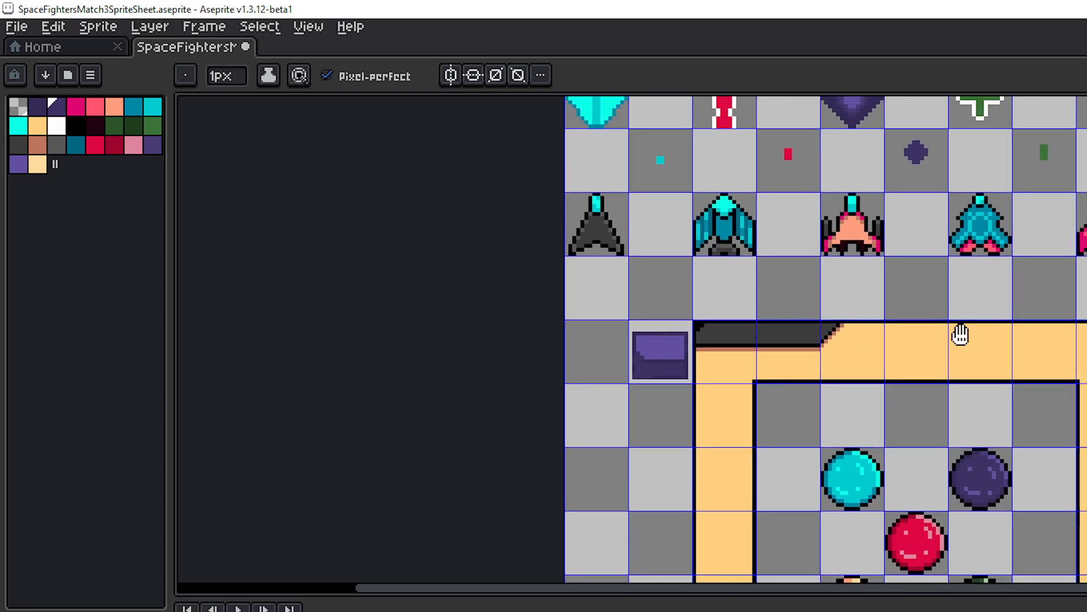
drag(960, 335, 882, 351)
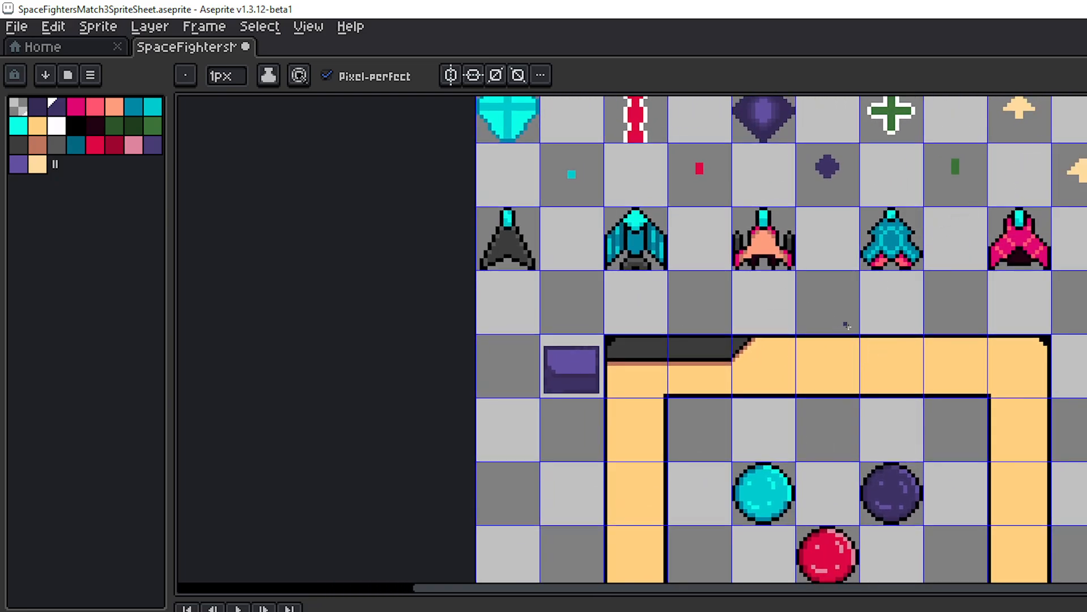
drag(940, 396, 925, 267)
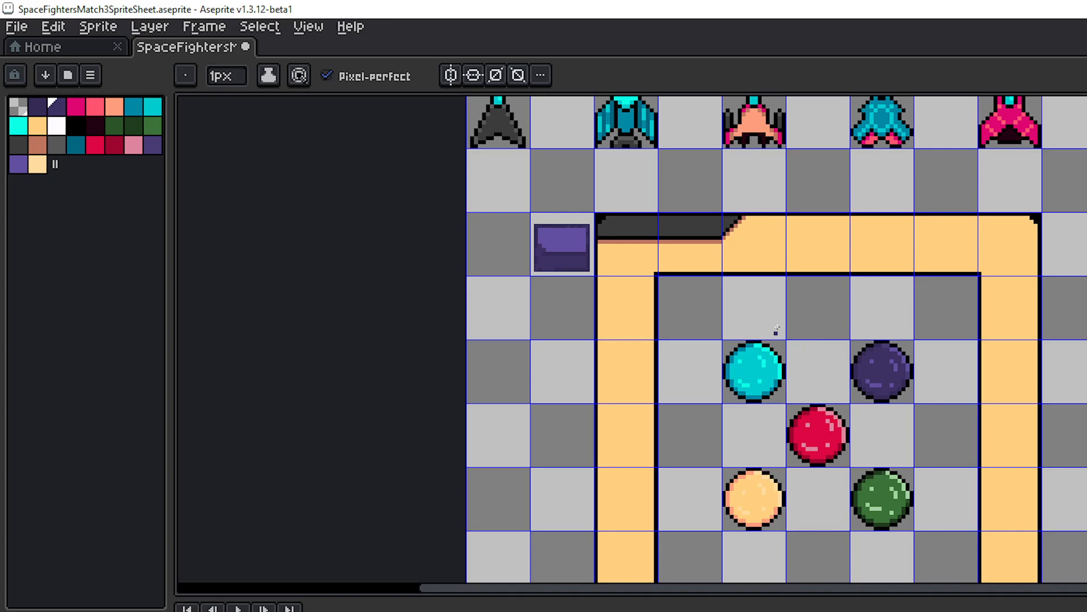
drag(776, 329, 889, 196)
scroll(697, 435, up, 4)
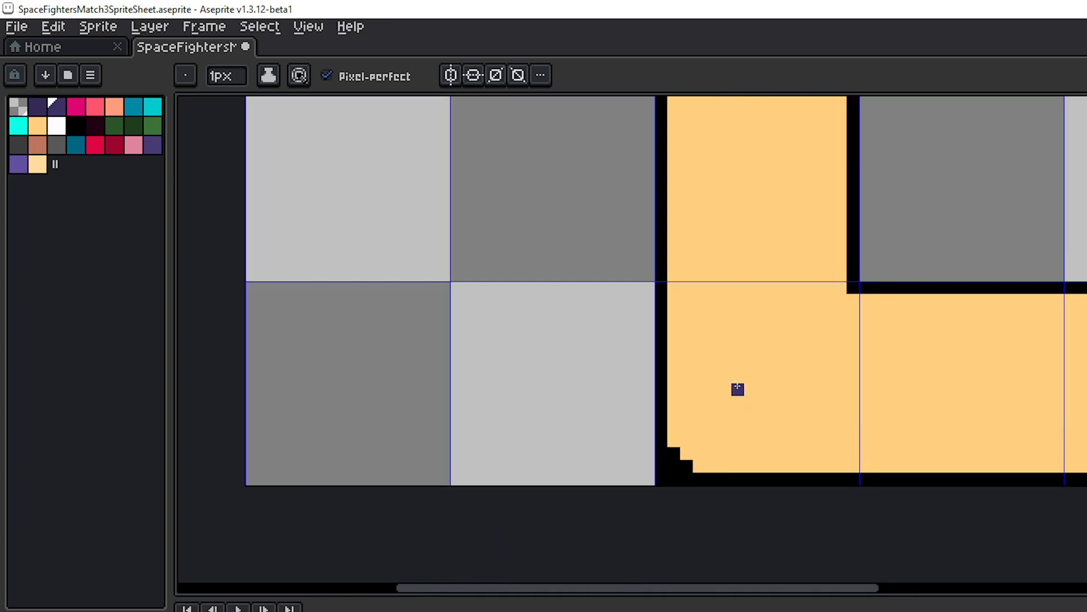
click(738, 389)
scroll(944, 371, down, 5)
drag(958, 345, 863, 404)
scroll(927, 350, down, 1)
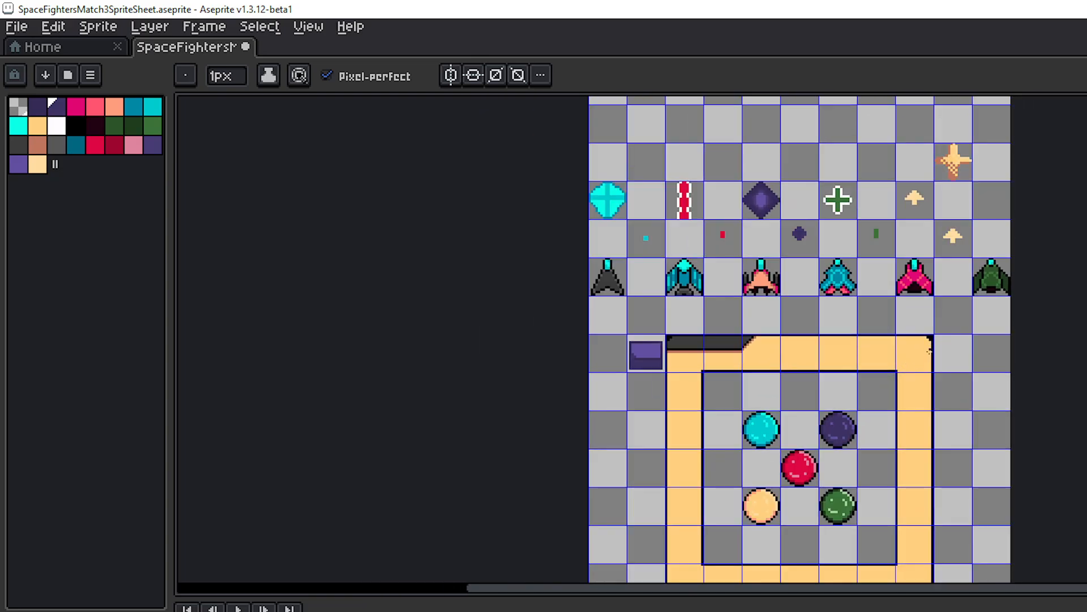
scroll(921, 346, up, 2)
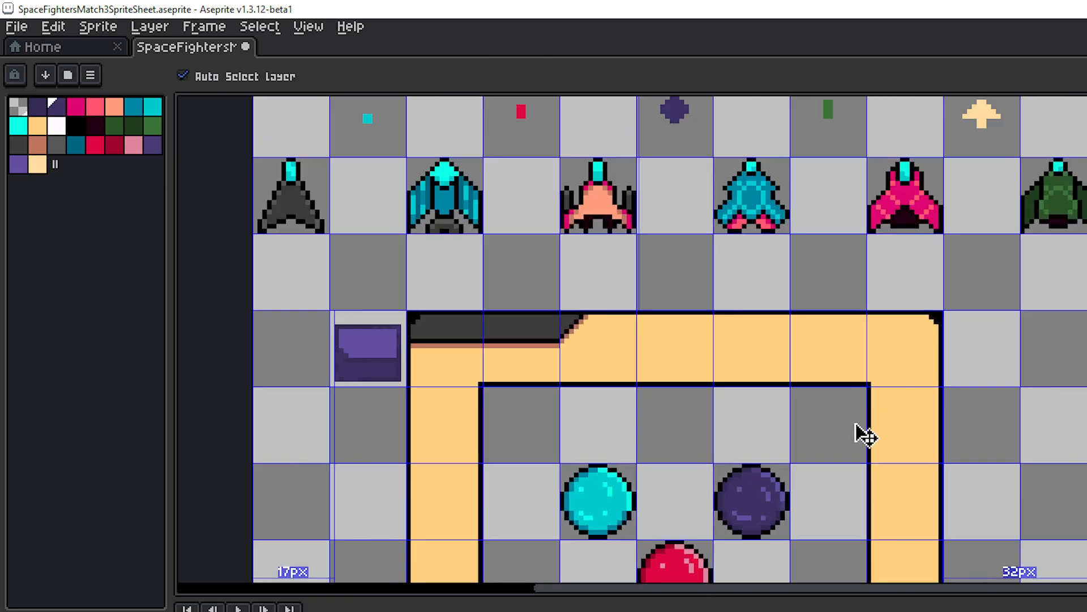
key(ctrl+z)
- Paint a stepped diagonal of reddish-brown pixels along the black notch in the board frame's lower left corner
drag(598, 409, 789, 245)
scroll(766, 343, up, 2)
drag(772, 468, 844, 272)
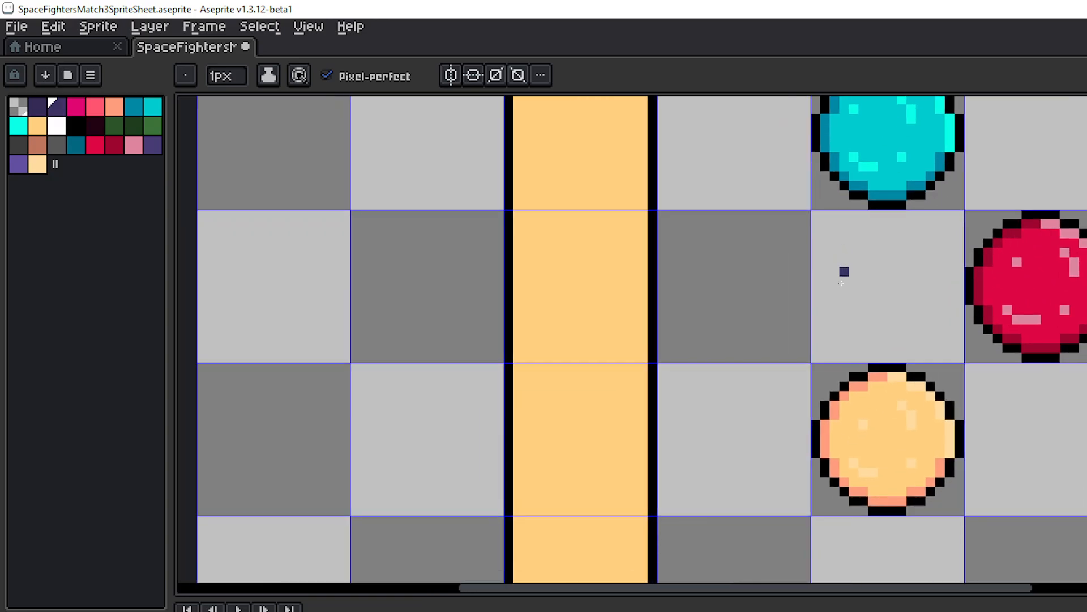
scroll(823, 349, down, 3)
drag(770, 404, 804, 287)
scroll(757, 373, up, 2)
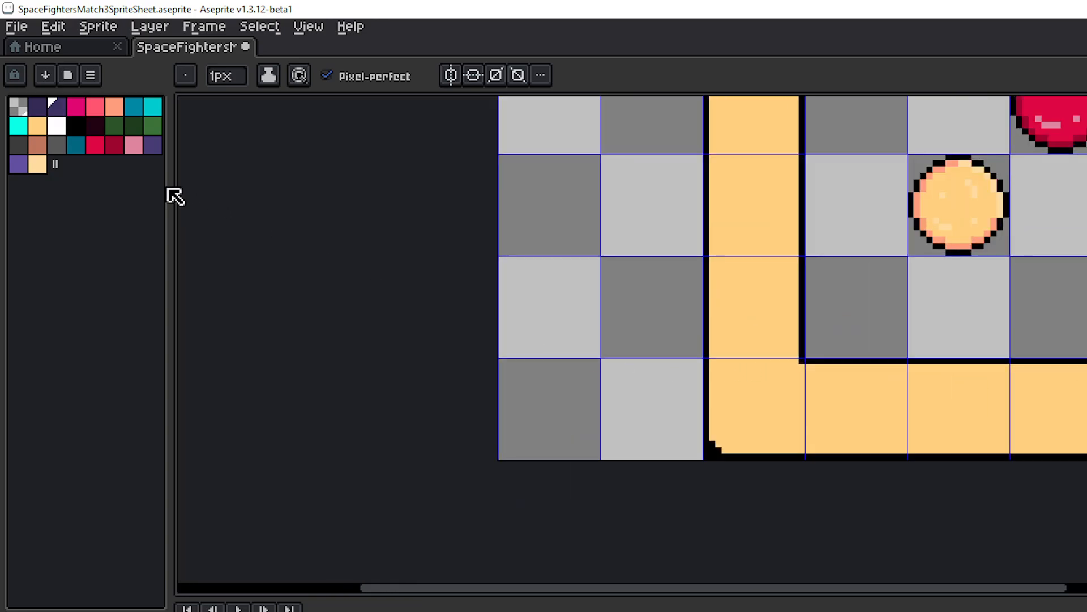
click(43, 145)
scroll(697, 406, up, 2)
click(780, 447)
drag(780, 447, 607, 400)
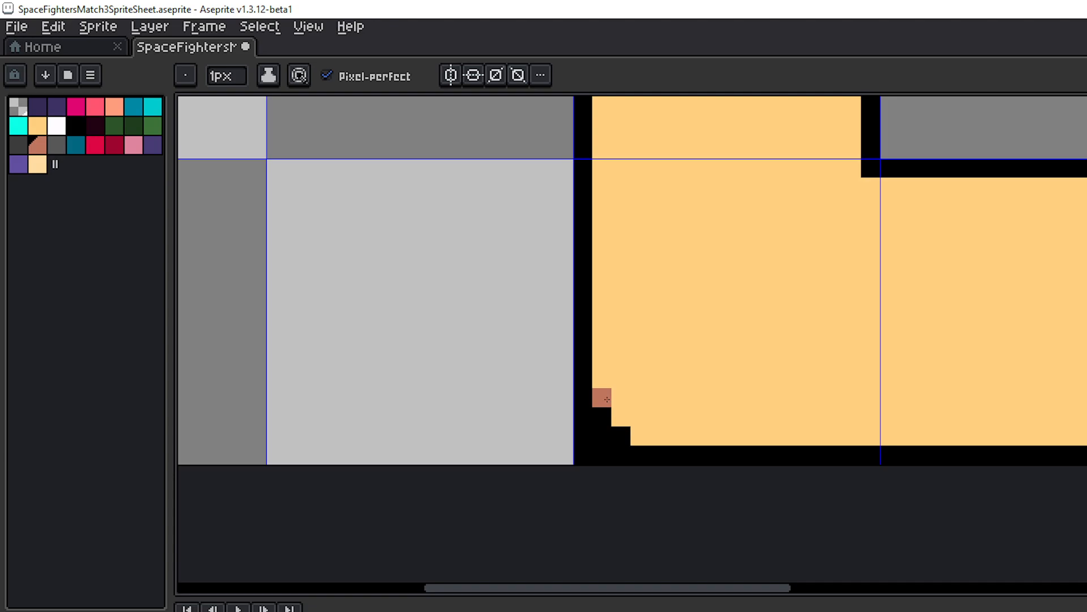
click(640, 436)
click(620, 416)
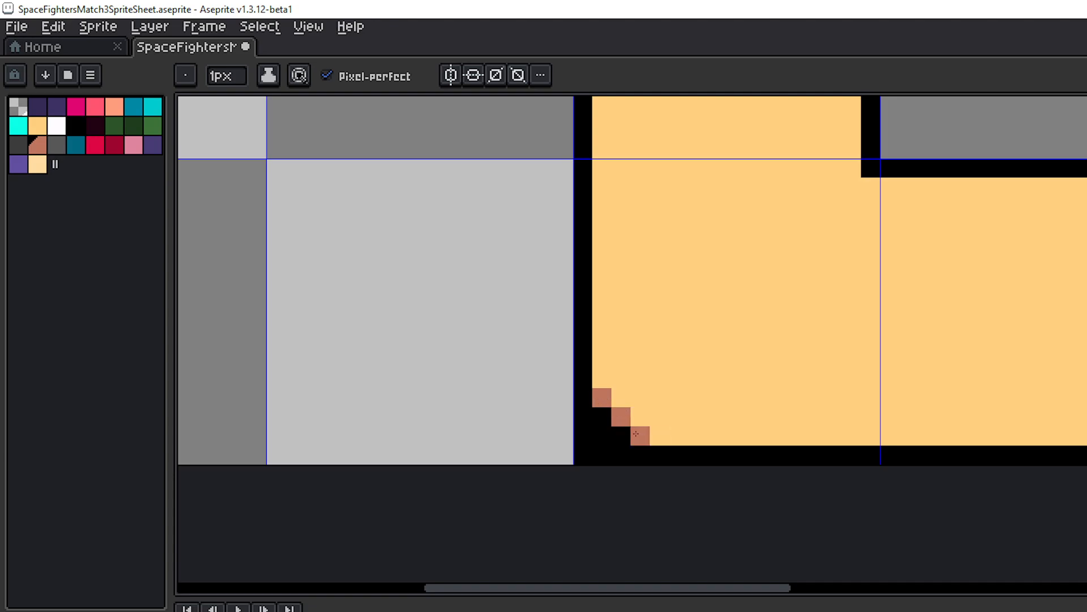
- Thicken the lower left corner's shadow with two more adjoining reddish-brown diagonals, forming a solid band beside the notch
click(601, 378)
drag(659, 436, 620, 397)
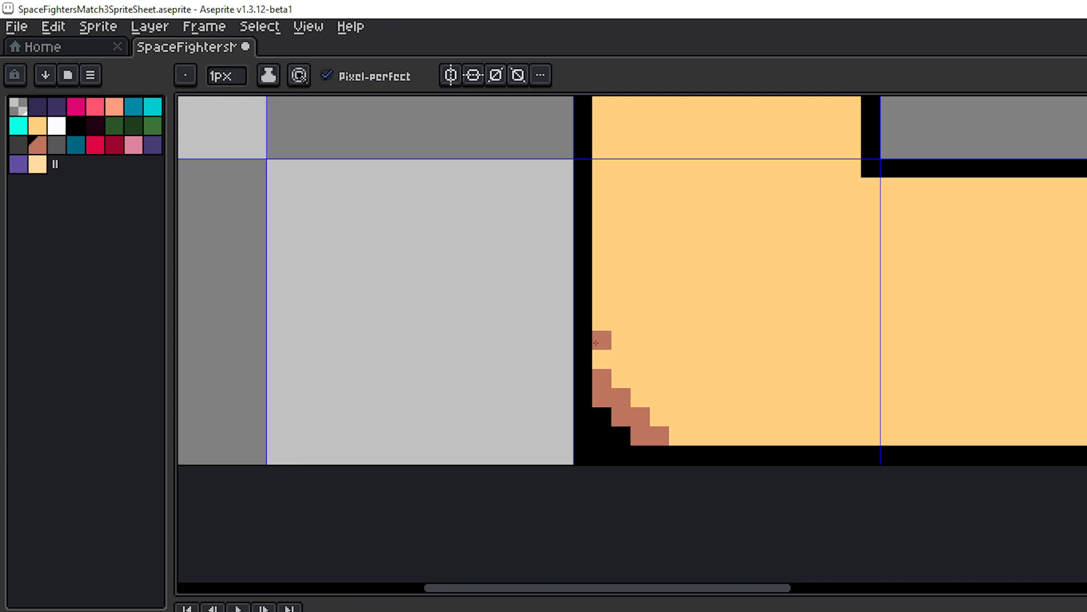
click(601, 359)
shift+click(671, 427)
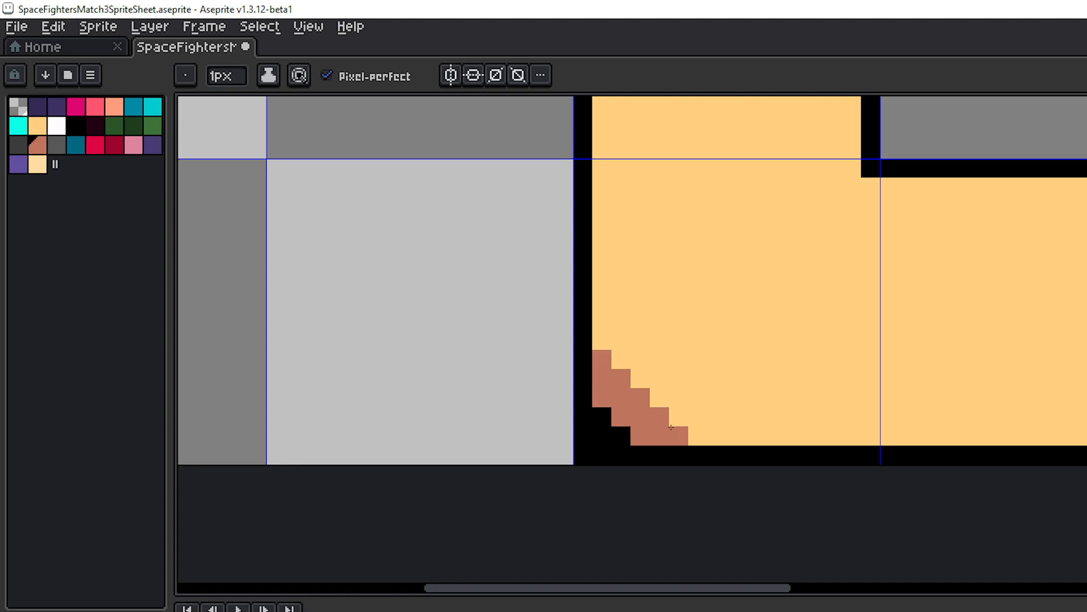
- Draw two reddish-brown diagonals spaced one pixel apart outside the solid band to dither the corner's shadow
click(602, 320)
shift+click(712, 433)
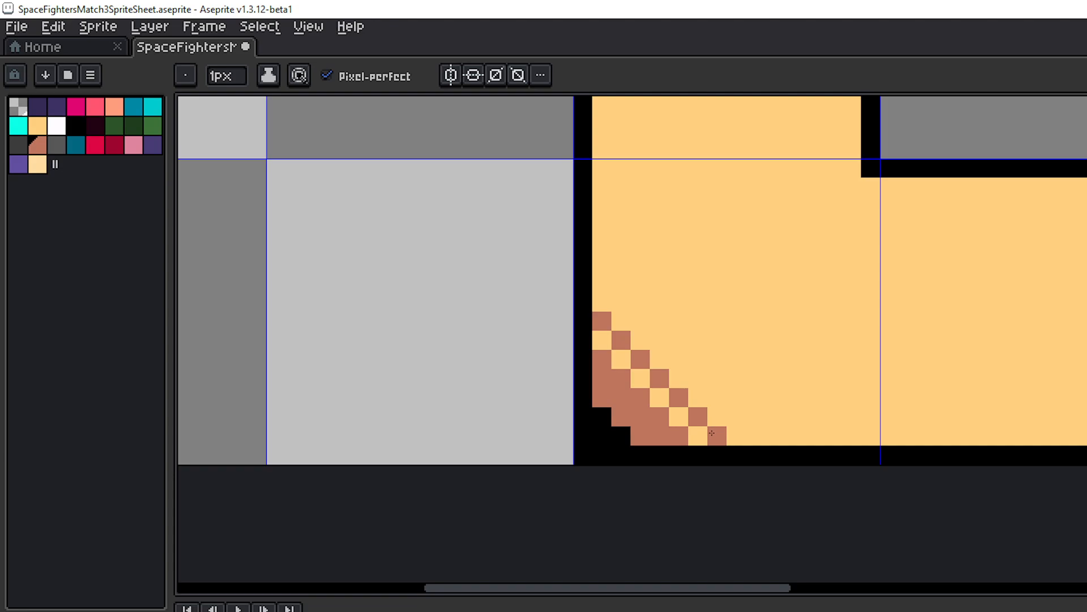
click(602, 282)
shift+click(739, 432)
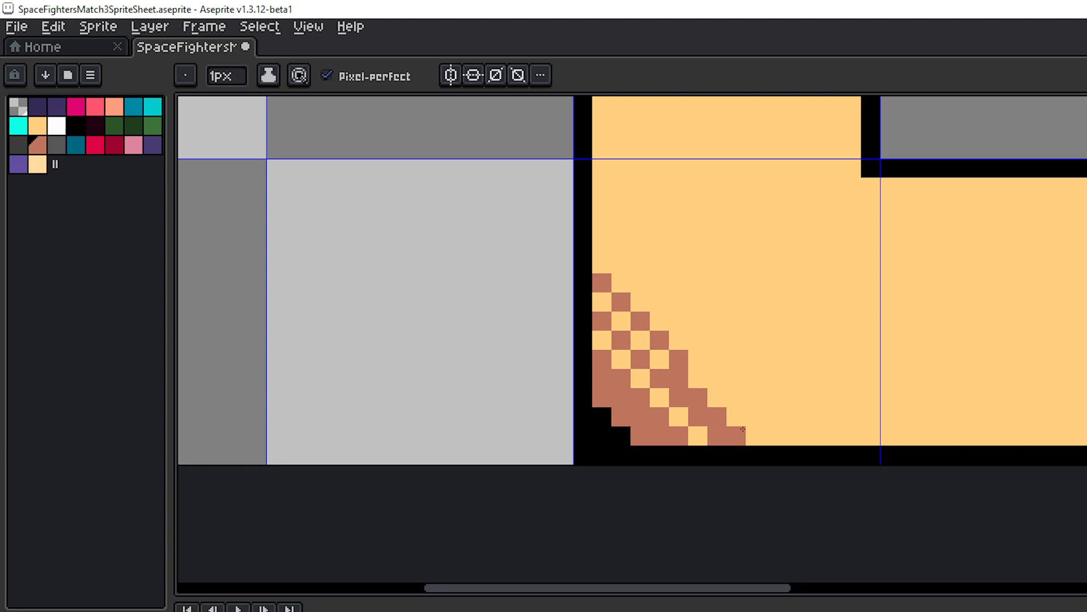
shift+click(753, 432)
drag(775, 302, 646, 416)
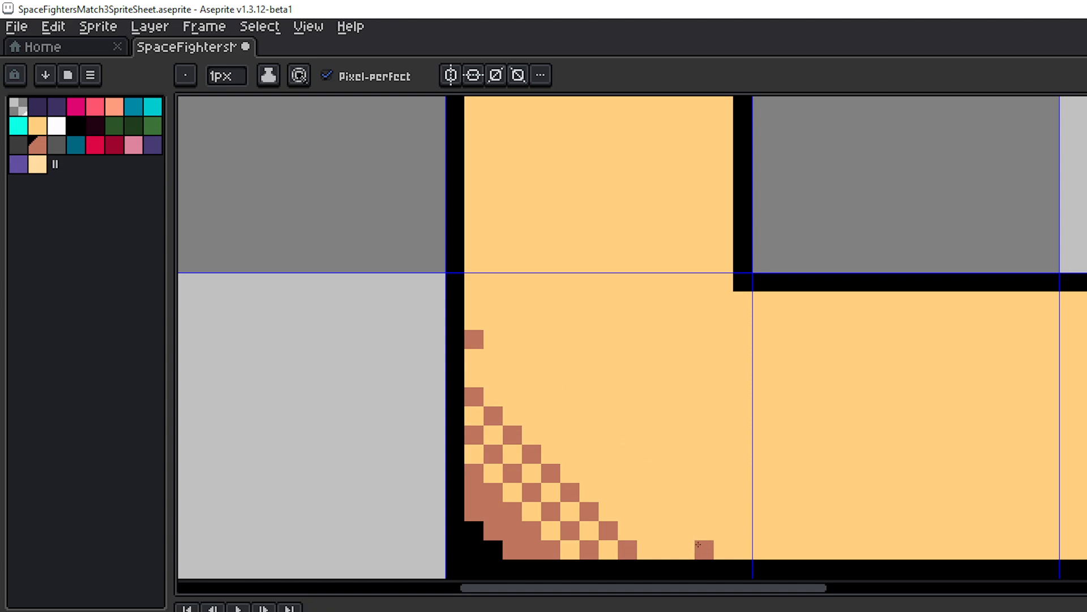
- Add a pair of checkered brown diagonals after a wider gap beyond the dithered band, undoing the misaligned lines
shift+click(699, 544)
key(ctrl+z)
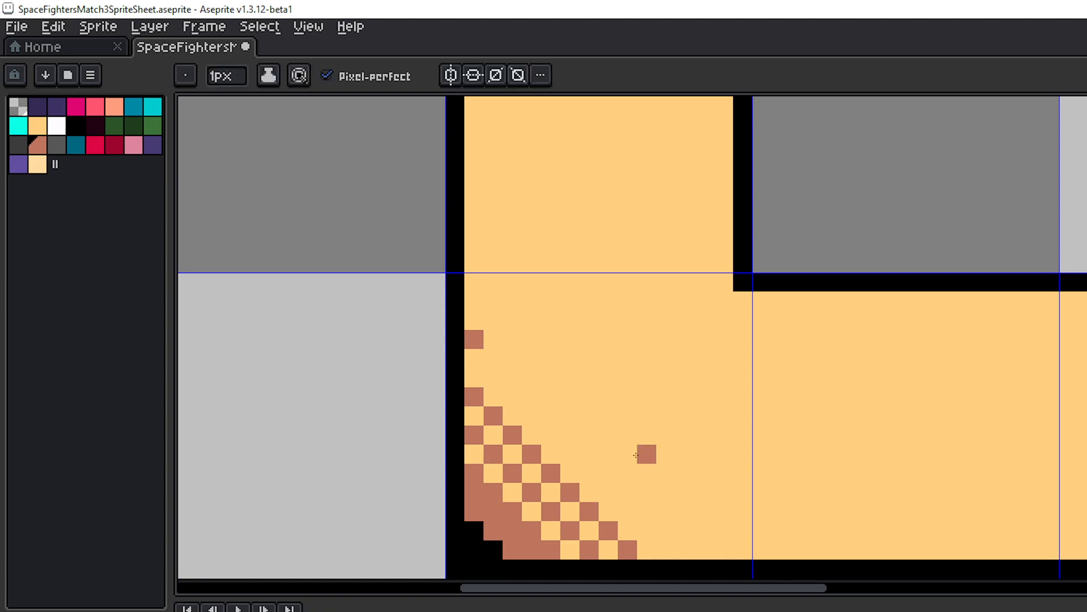
shift+click(713, 546)
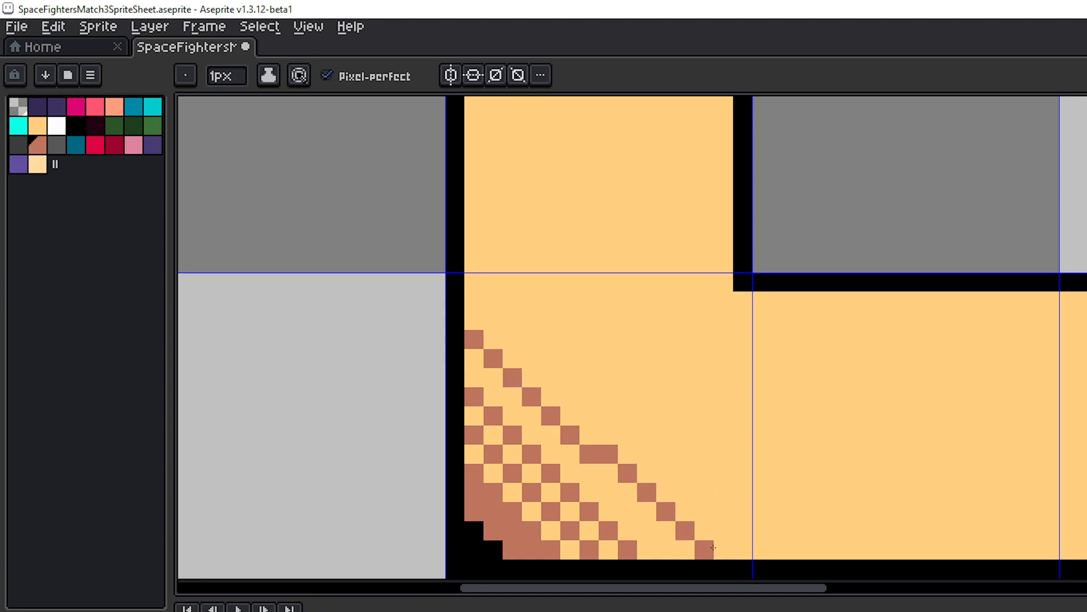
key(ctrl+z)
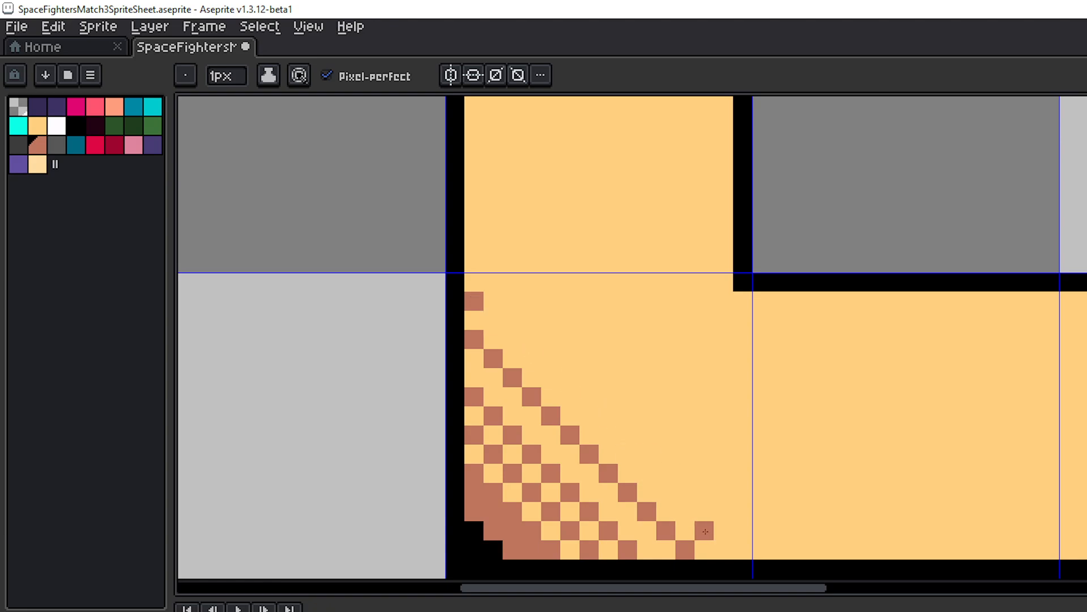
shift+click(719, 542)
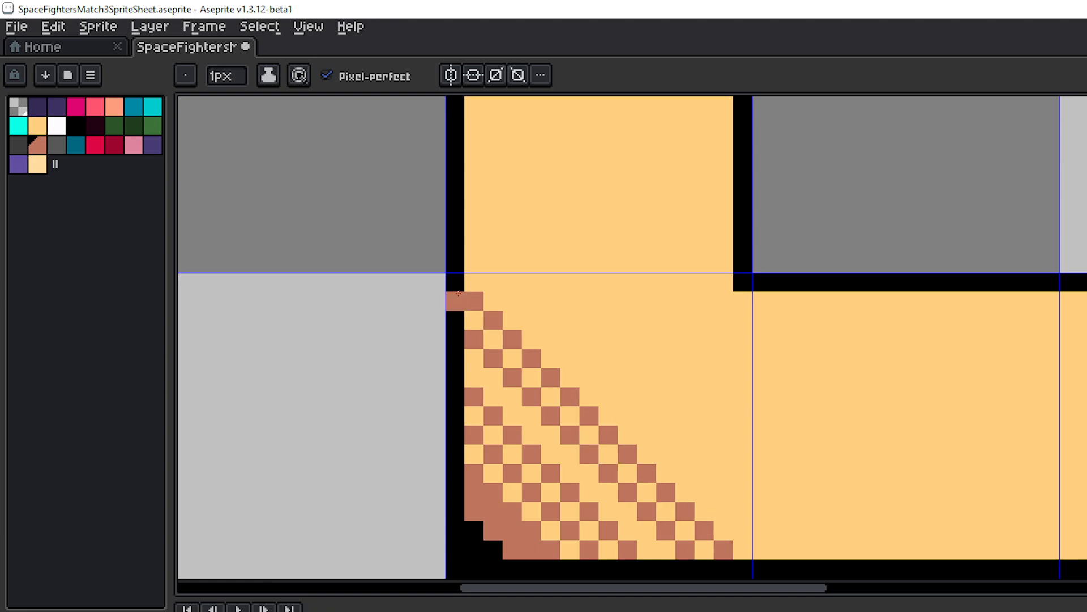
- Draw another spaced brown diagonal across the corner tile and one directly adjoining it to form a denser stripe
click(493, 282)
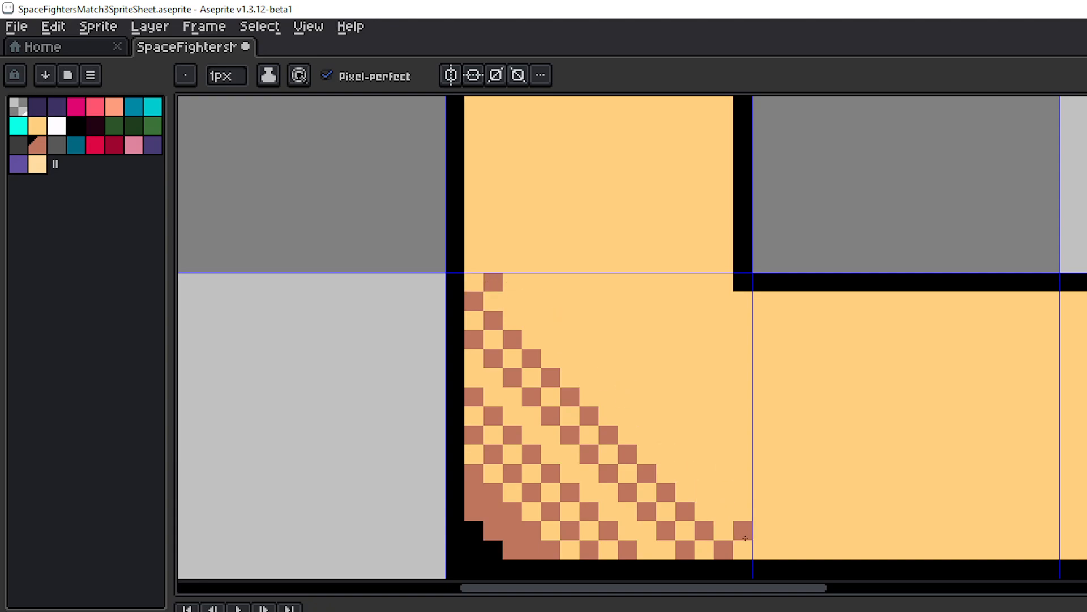
shift+click(746, 537)
drag(684, 435, 535, 491)
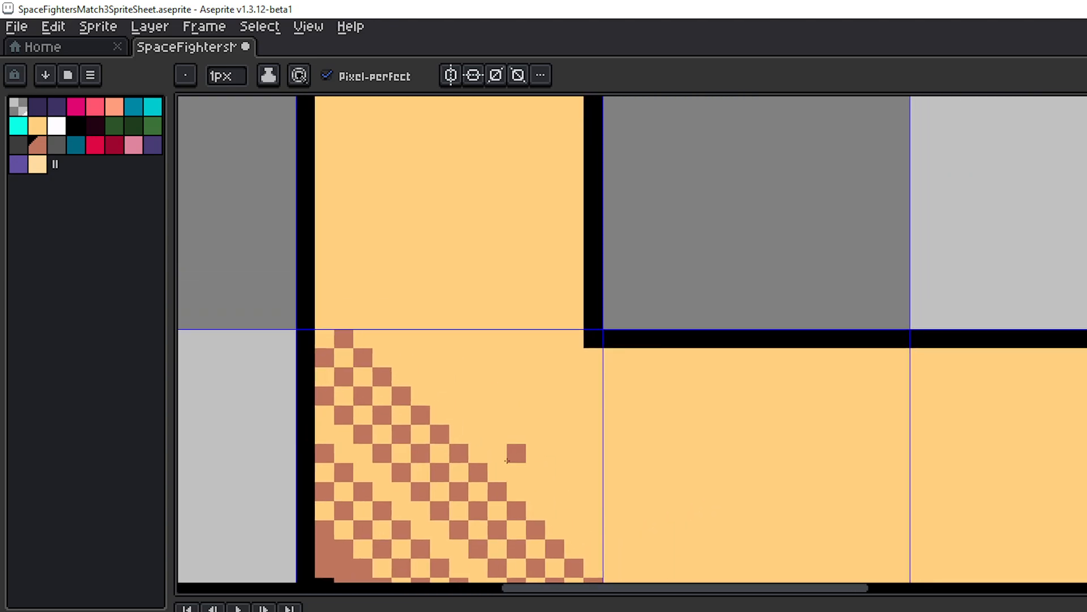
click(363, 338)
shift+click(595, 567)
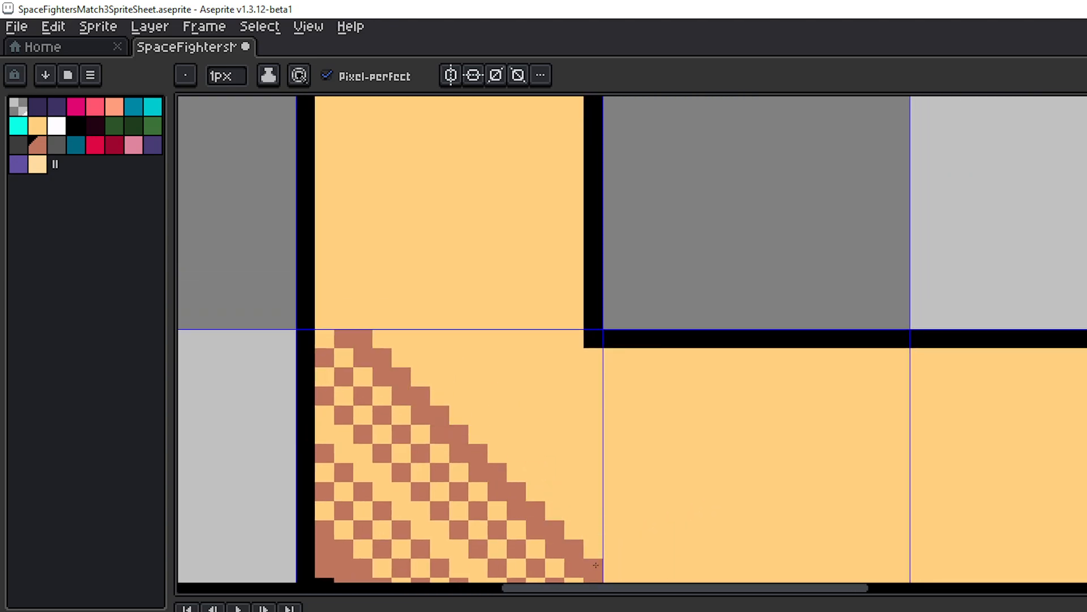
- Continue the dither beyond the dense stripe with two more spaced brown diagonals reaching the corner tile's right edge
click(407, 339)
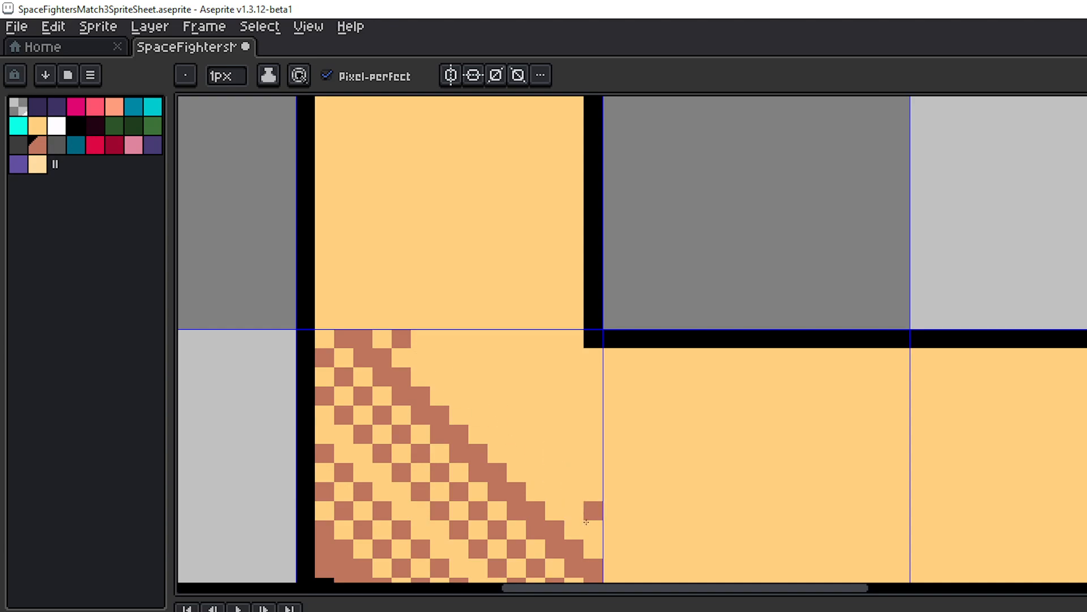
shift+click(600, 535)
click(440, 340)
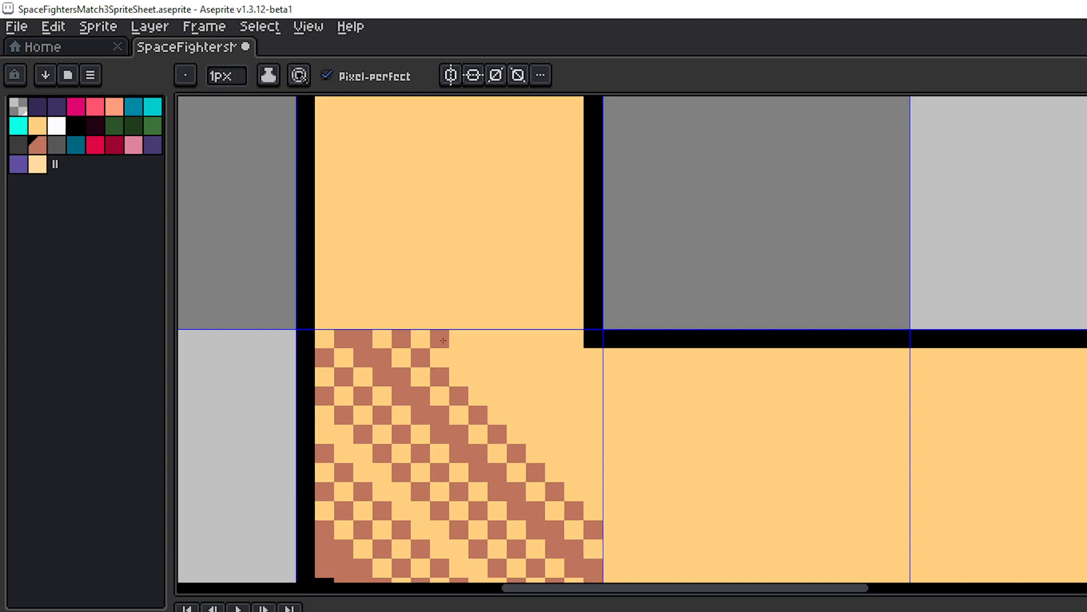
shift+click(594, 484)
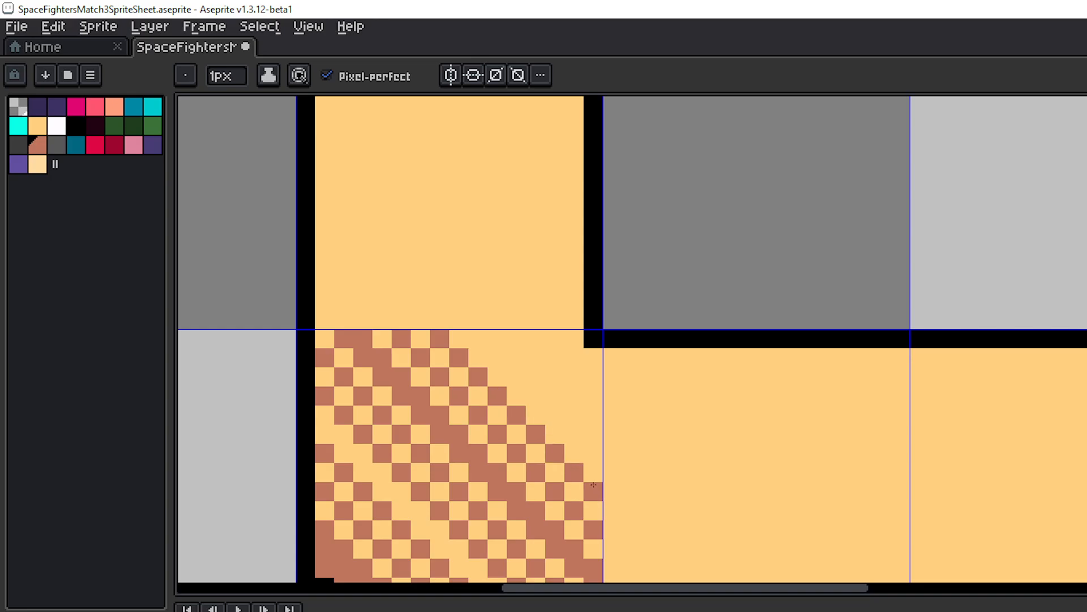
- Extend the corner's brown dither diagonals upward into the frame's left column until they meet its outer outline
scroll(695, 448, down, 4)
drag(704, 431, 568, 344)
scroll(606, 385, down, 2)
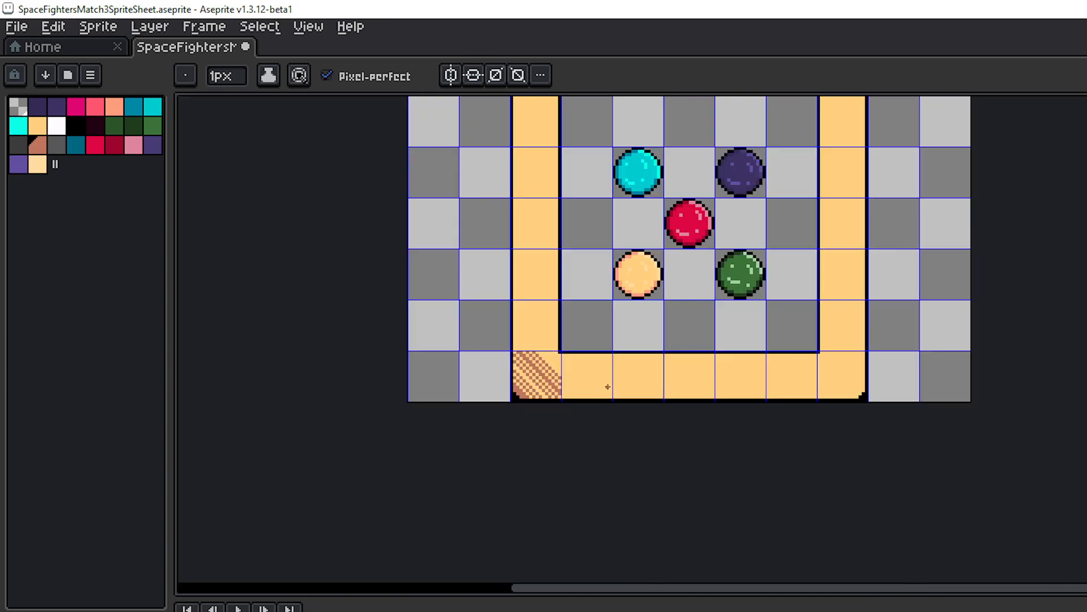
drag(628, 381, 868, 434)
scroll(776, 449, up, 1)
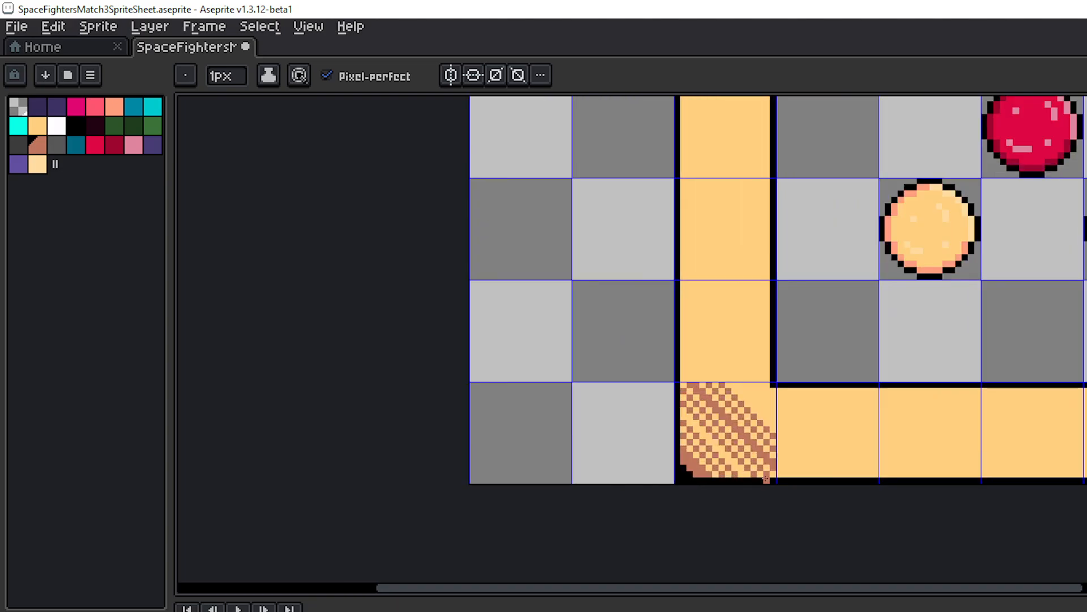
mouse_move(793, 446)
mouse_down()
mouse_move(792, 483)
mouse_move(749, 416)
mouse_move(783, 481)
mouse_up()
scroll(747, 466, up, 2)
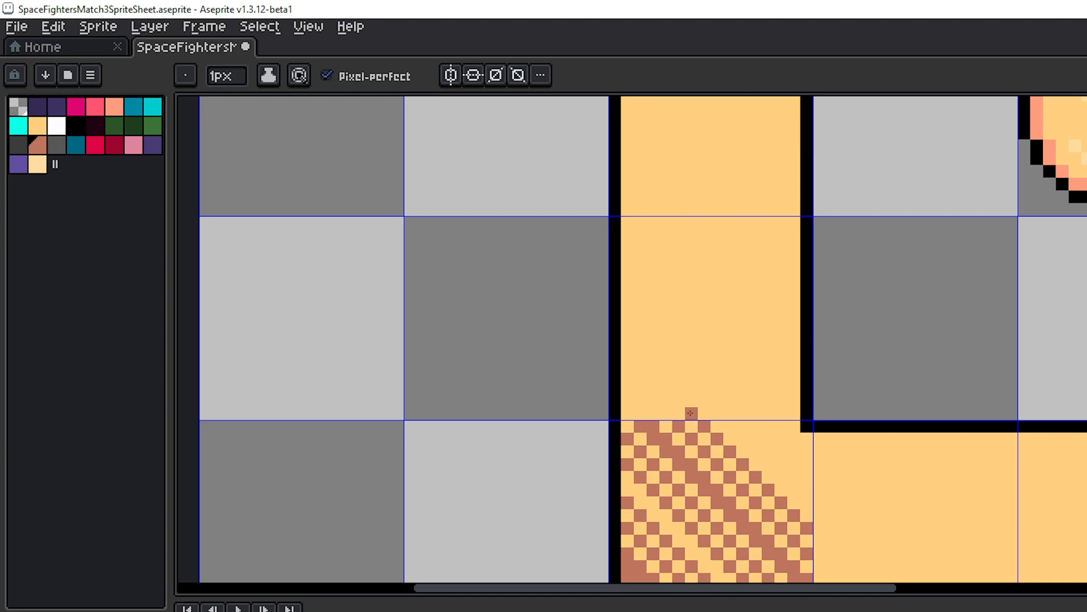
shift+click(626, 346)
shift+click(627, 371)
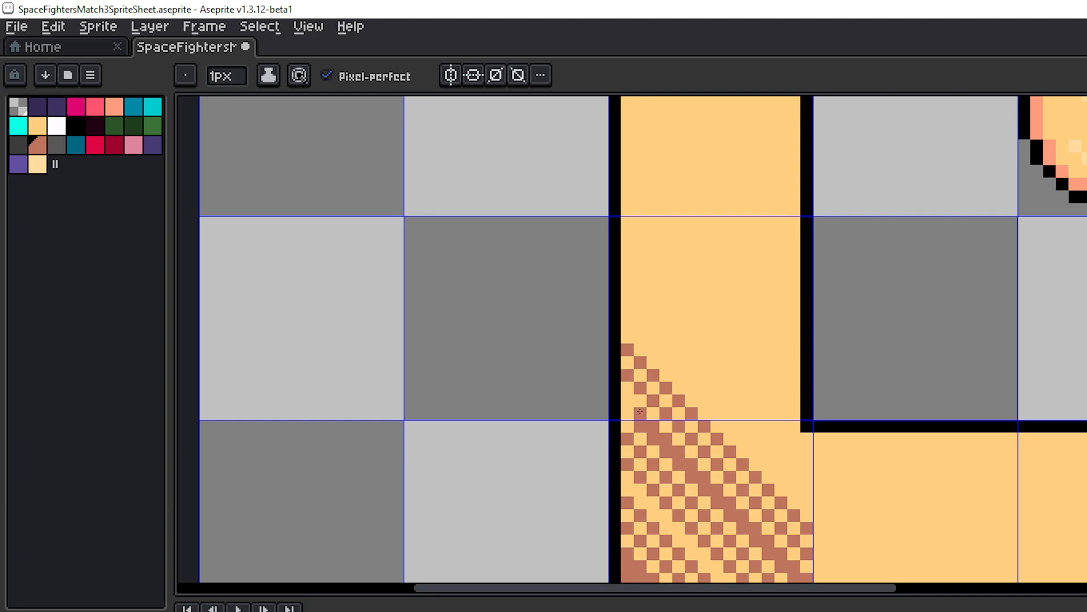
drag(639, 411, 625, 393)
- Paint brown pixels past the corner tile into the frame's bottom bar and undo the misplaced strokes
drag(828, 551, 652, 416)
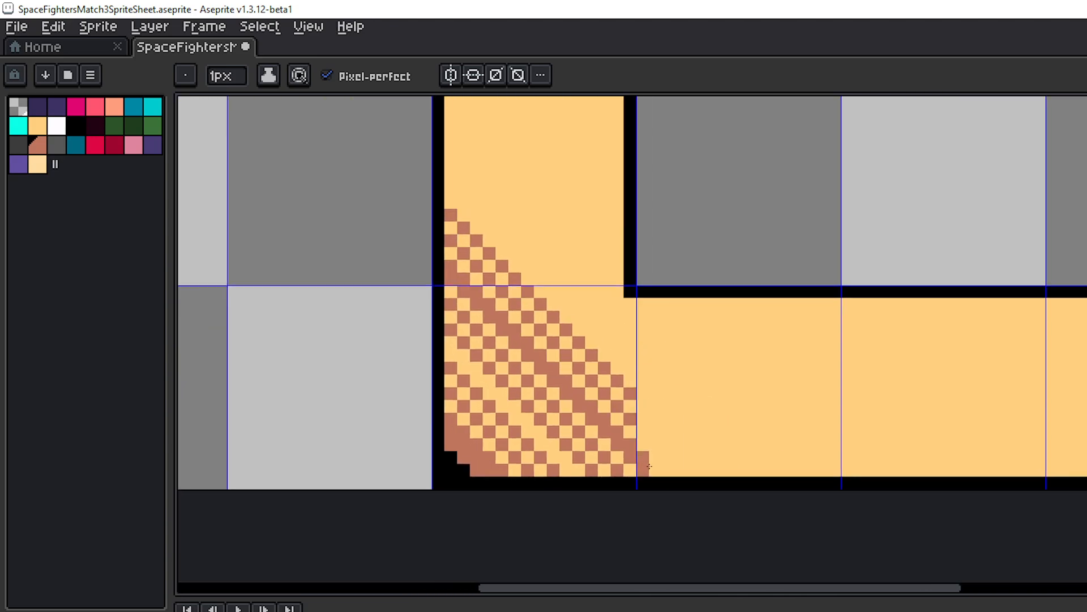
drag(668, 470, 648, 428)
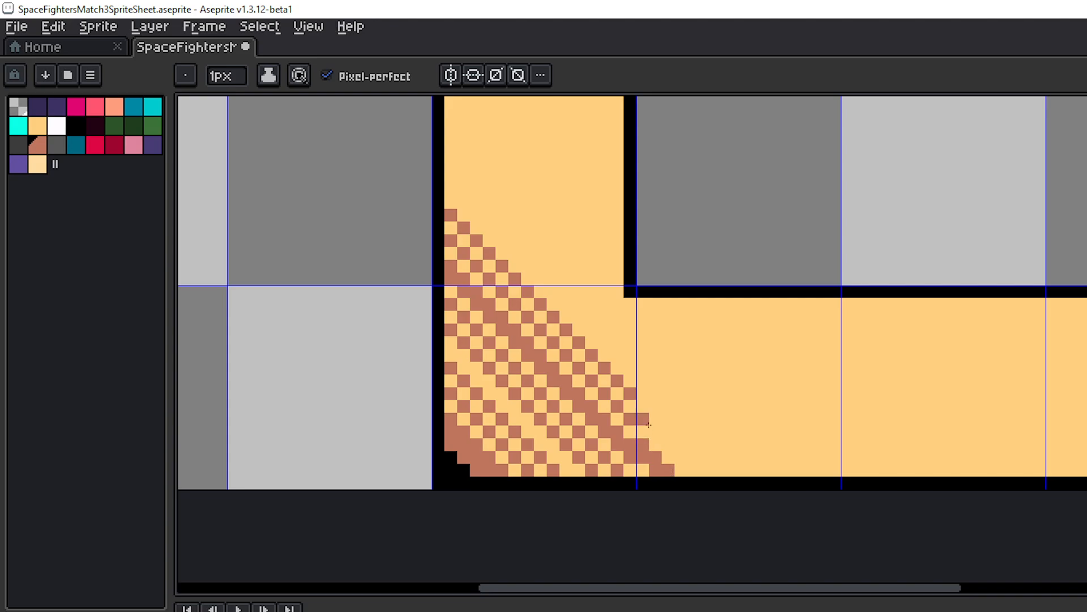
key(v)
key(b)
key(v)
key(ctrl+z)
key(ctrl+z)
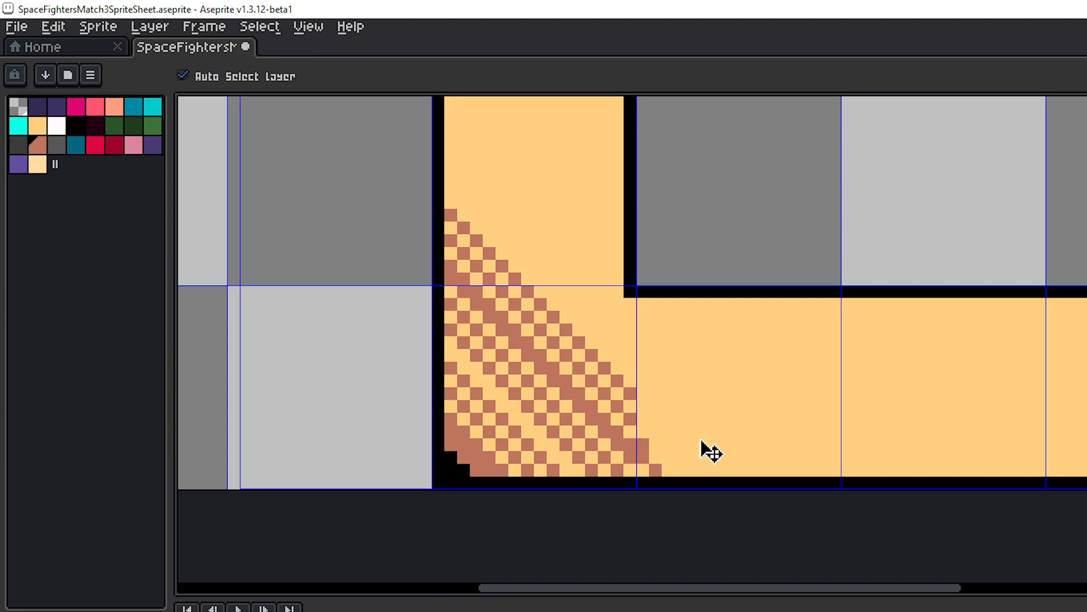
key(ctrl+z)
- Extend two spaced brown diagonals from the corner tile down to the lower outline of the frame's bottom bar
key(b)
click(650, 432)
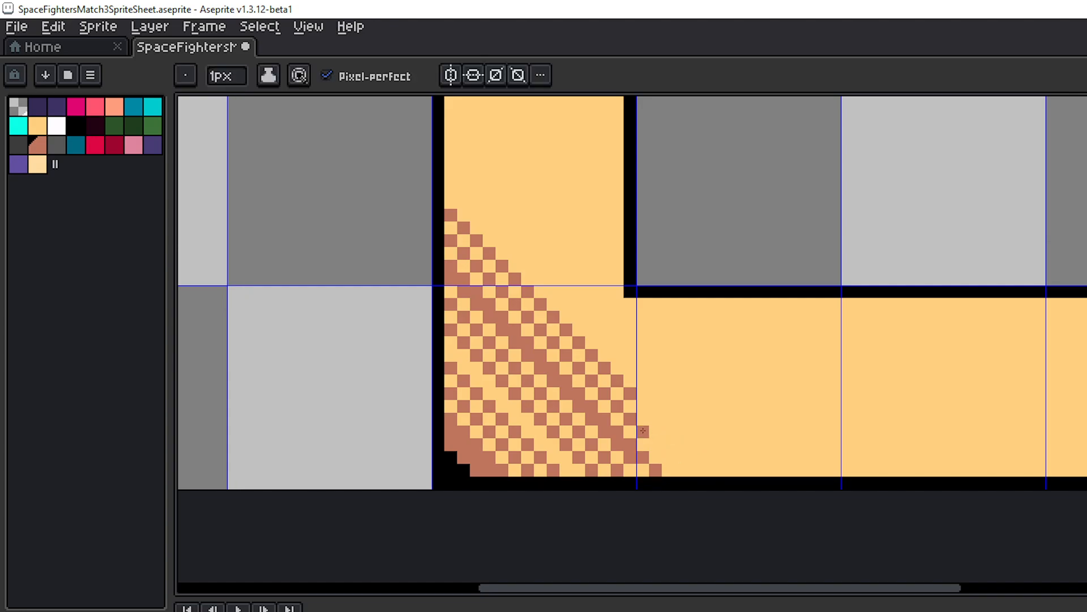
drag(655, 444, 678, 467)
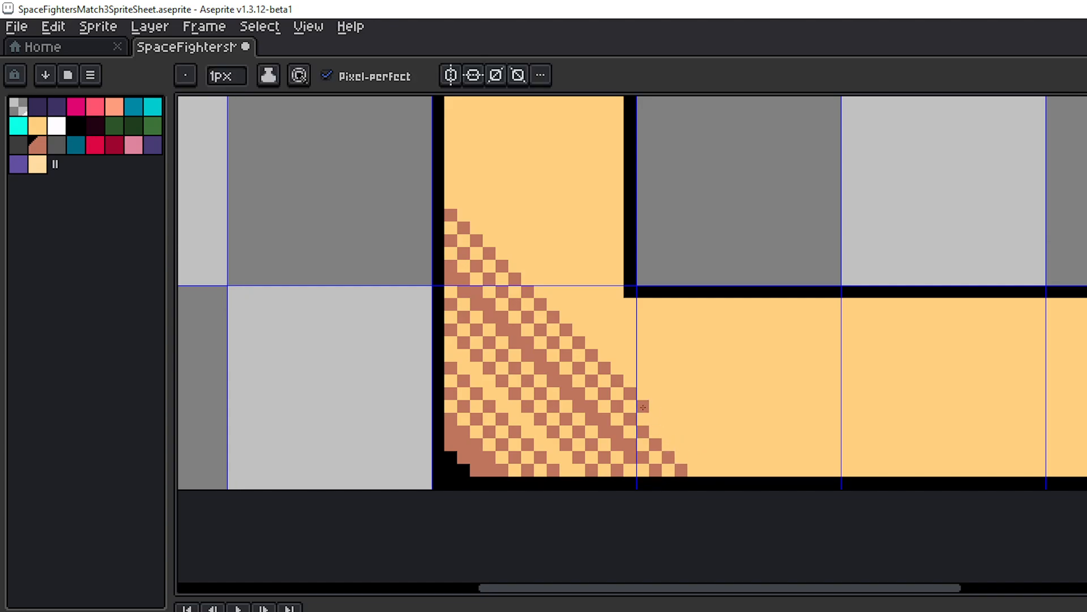
shift+click(706, 476)
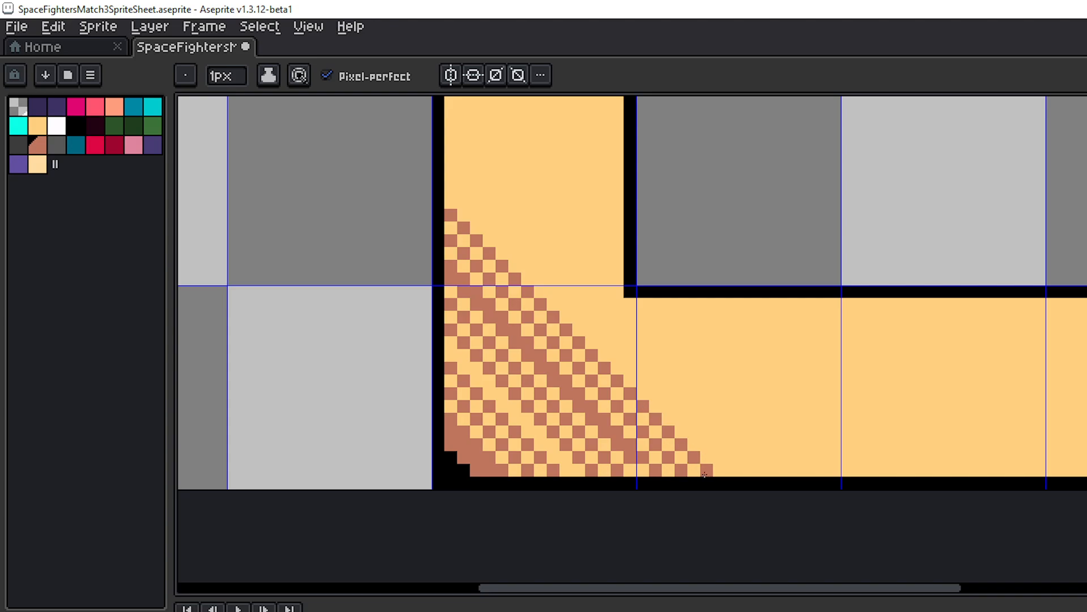
- Draw two more spaced brown diagonals from the left column's outer outline down to the bottom bar's lower outline
scroll(685, 444, up, 2)
click(432, 243)
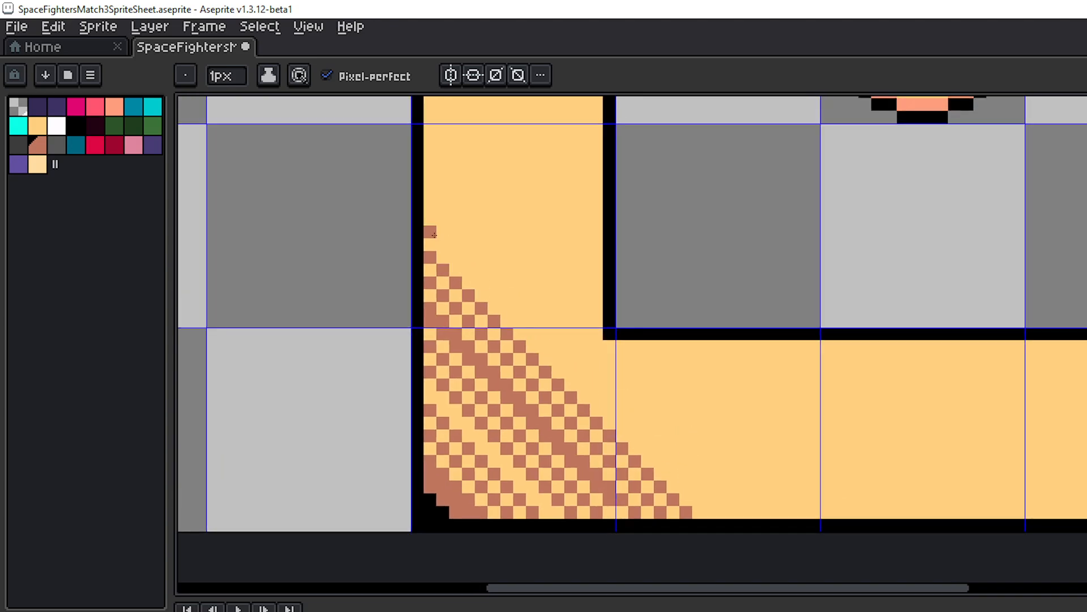
shift+click(711, 512)
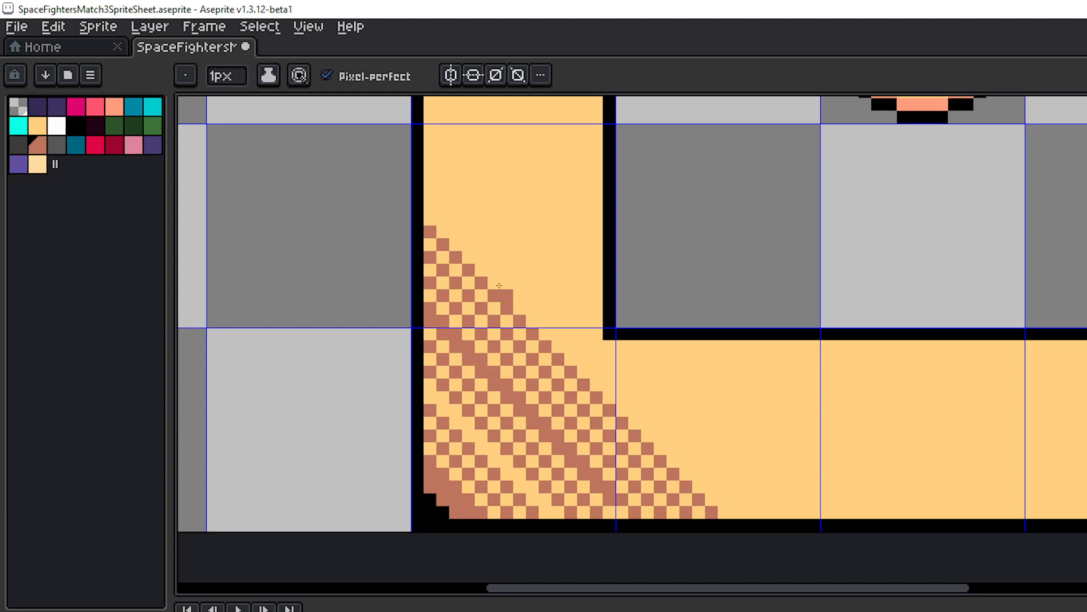
click(430, 207)
shift+click(737, 511)
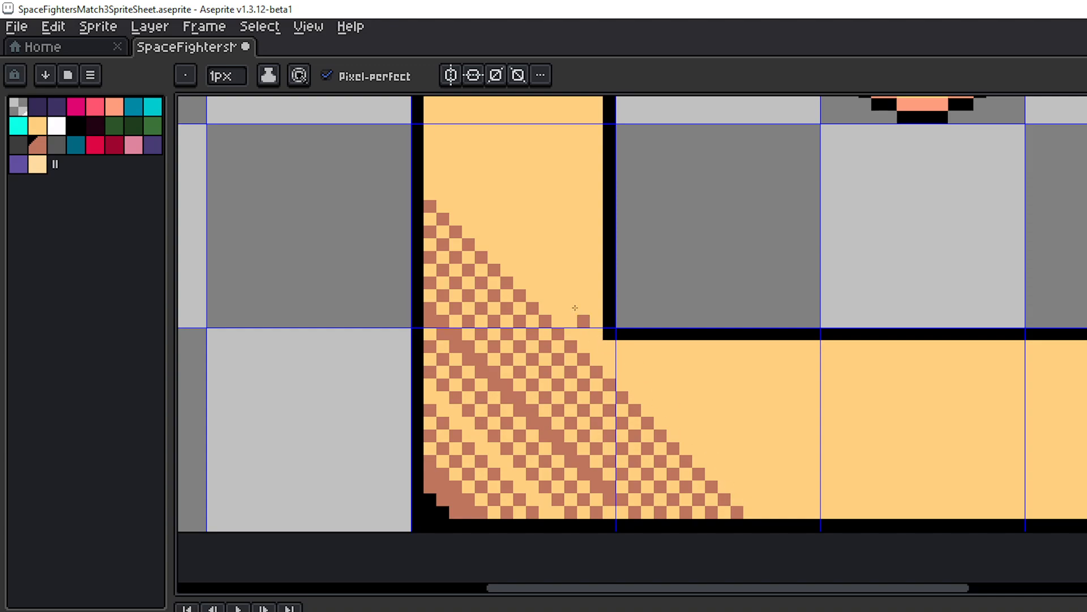
- Add a brown diagonal adjoining the dither's outer edge, followed by one spaced diagonal reaching the frame's inner corner
shift+click(747, 511)
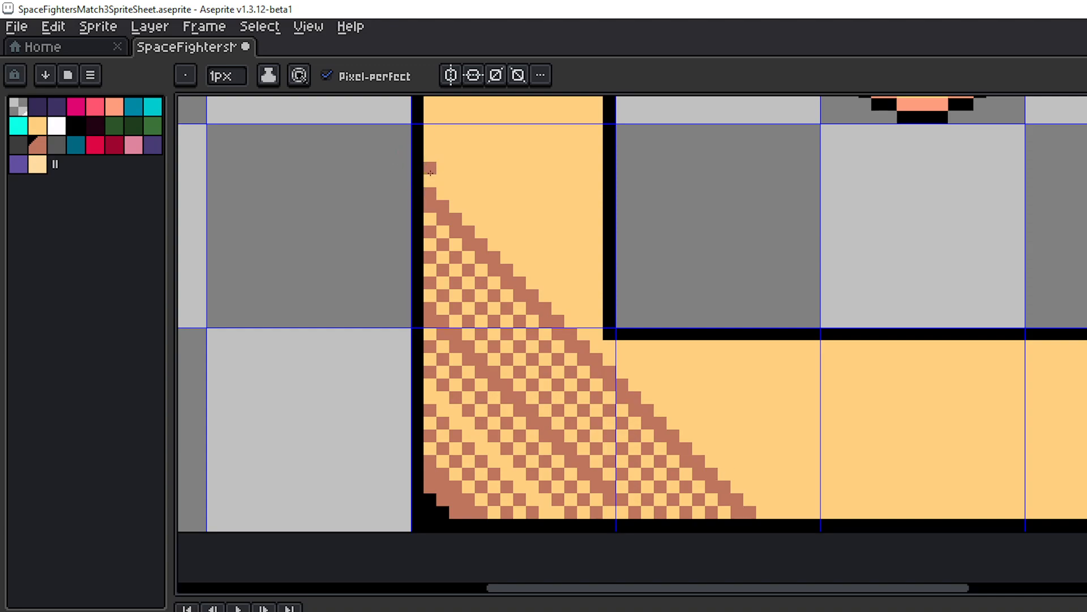
shift+click(775, 511)
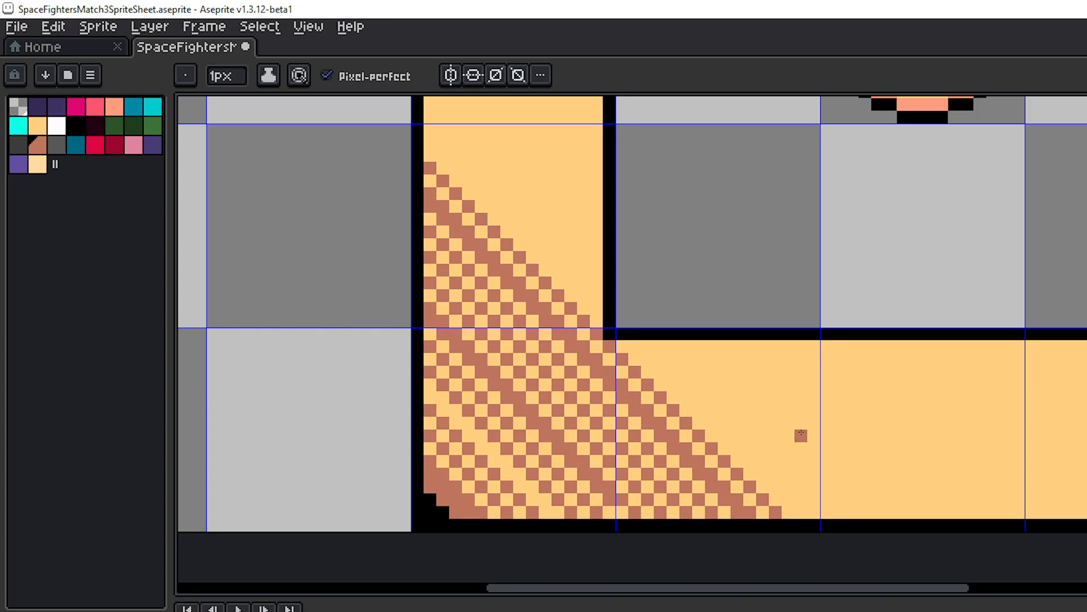
scroll(801, 435, down, 2)
scroll(660, 436, up, 3)
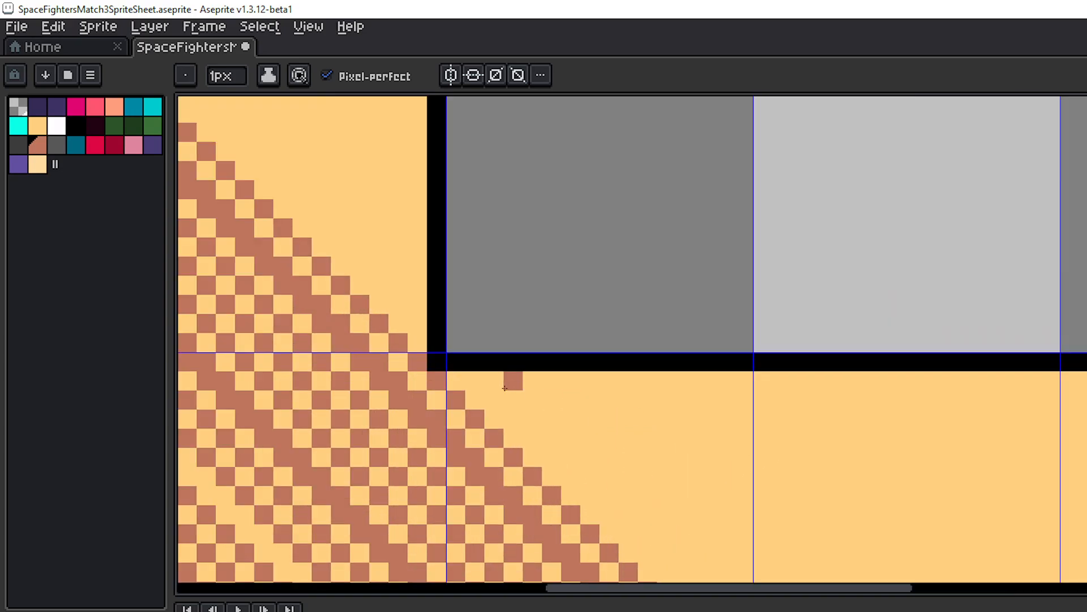
- Draw three spaced brown diagonals across the bottom bar's tile beside the corner, starting at its upper outline
click(475, 381)
drag(689, 473, 519, 347)
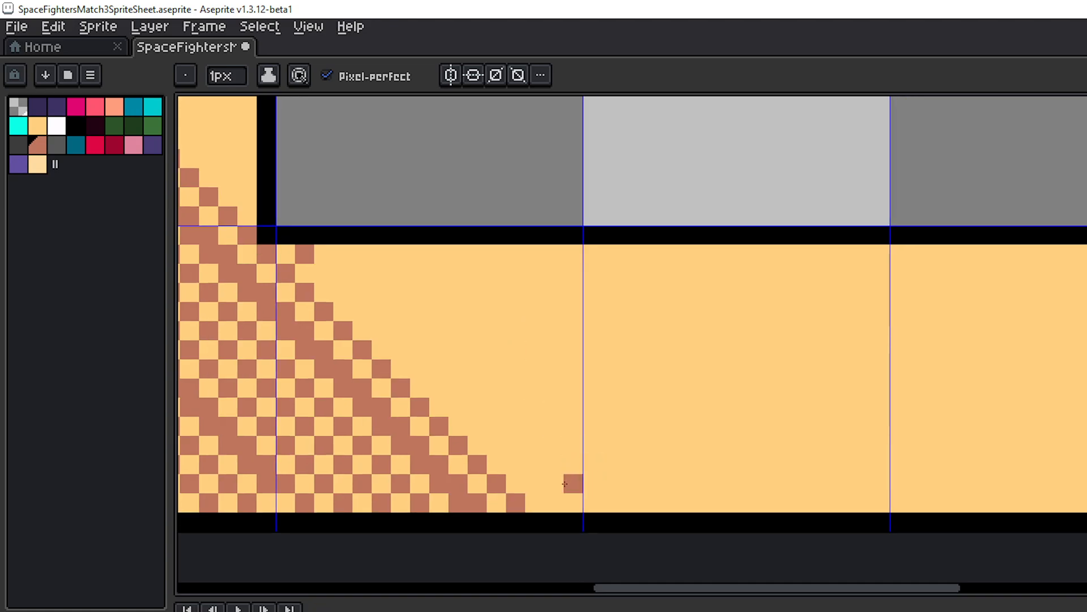
shift+click(553, 504)
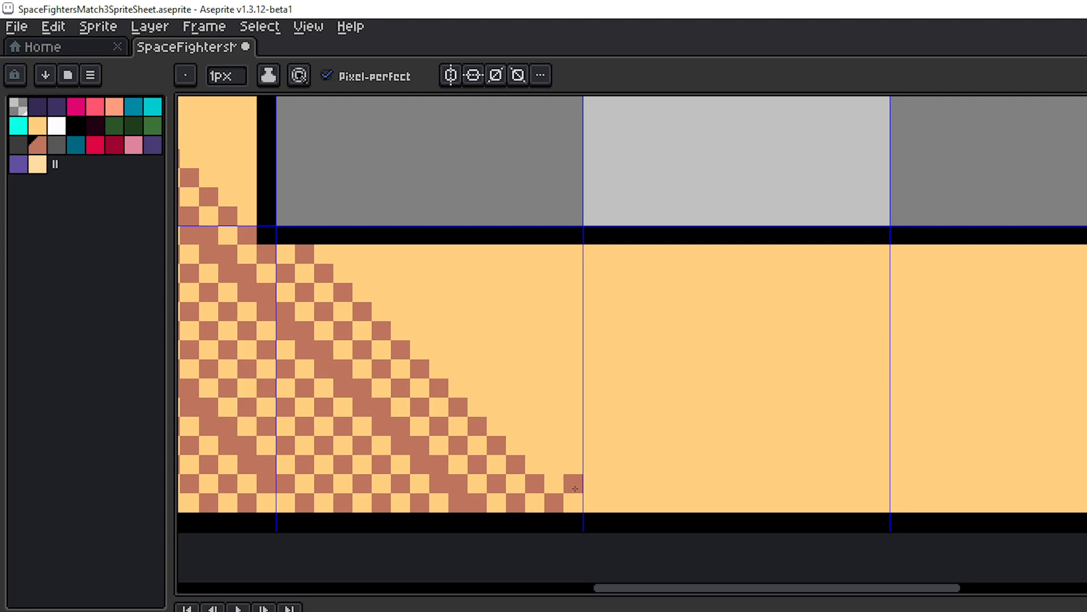
click(574, 487)
shift+click(343, 254)
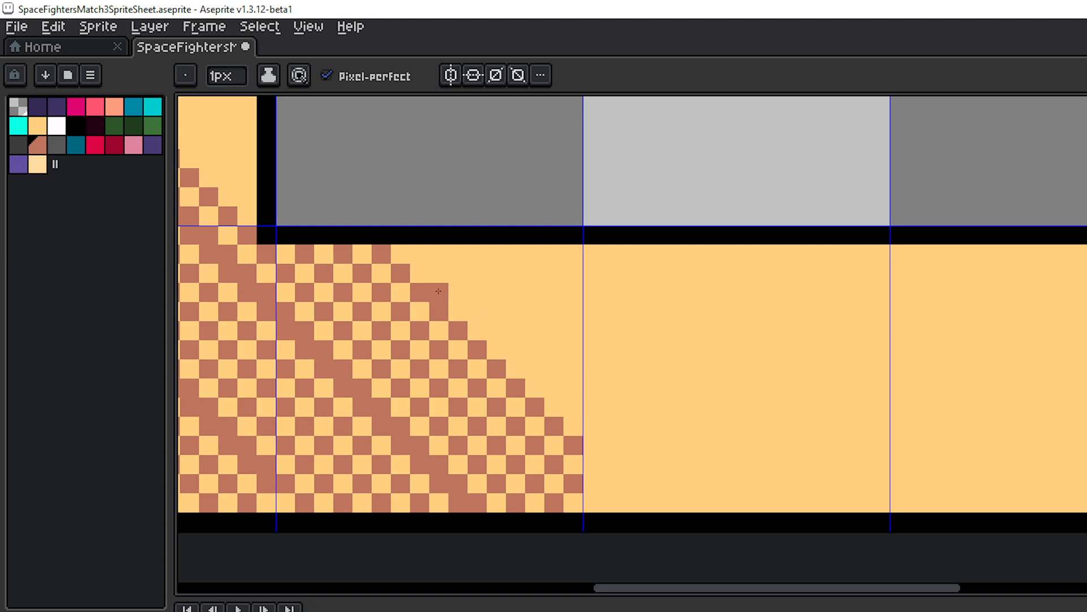
- Add a brown diagonal adjoining the outermost one, then fill the rest of that bottom bar tile with spaced diagonals
click(401, 252)
shift+click(573, 426)
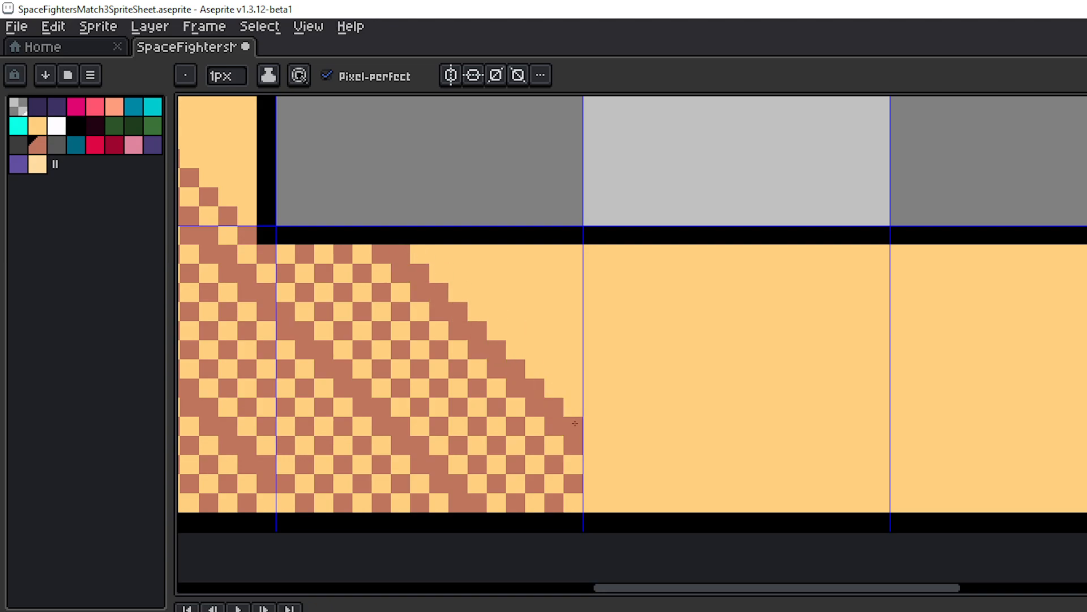
click(439, 253)
shift+click(561, 380)
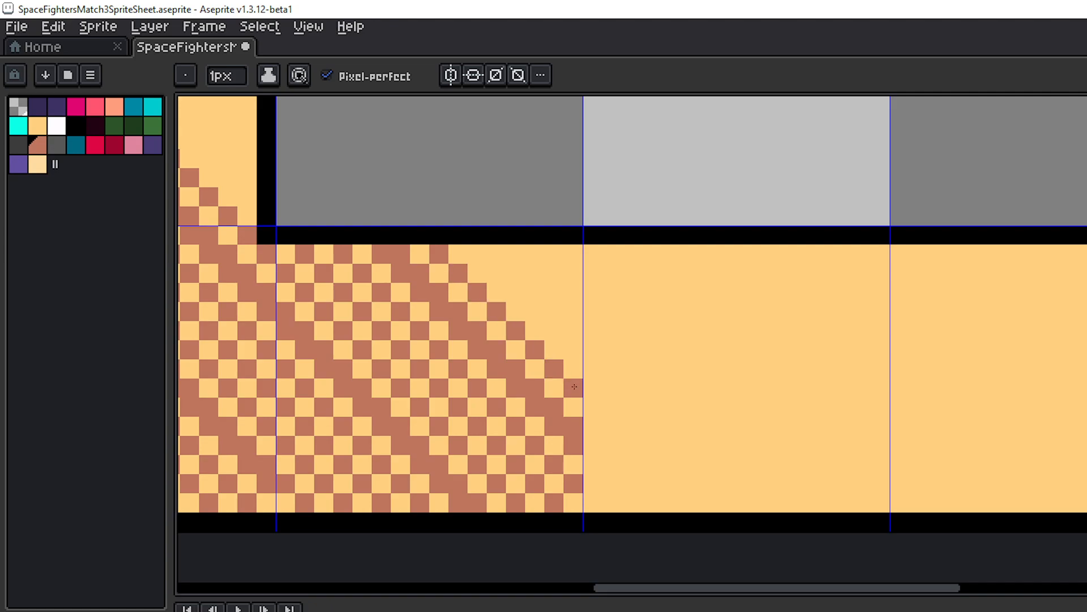
click(477, 254)
shift+click(573, 350)
click(510, 259)
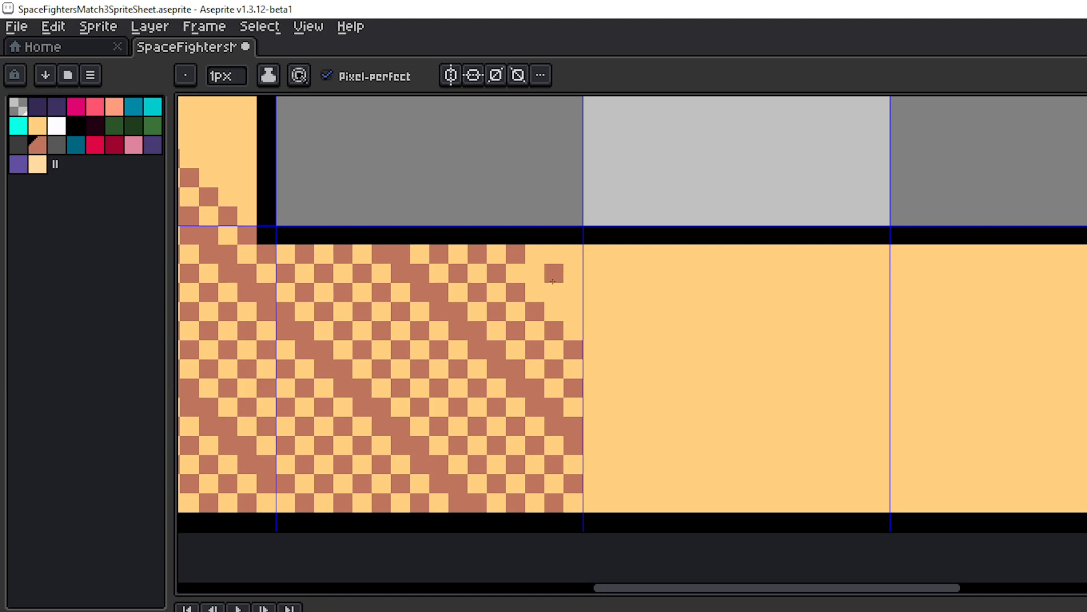
shift+click(574, 312)
click(546, 250)
click(578, 279)
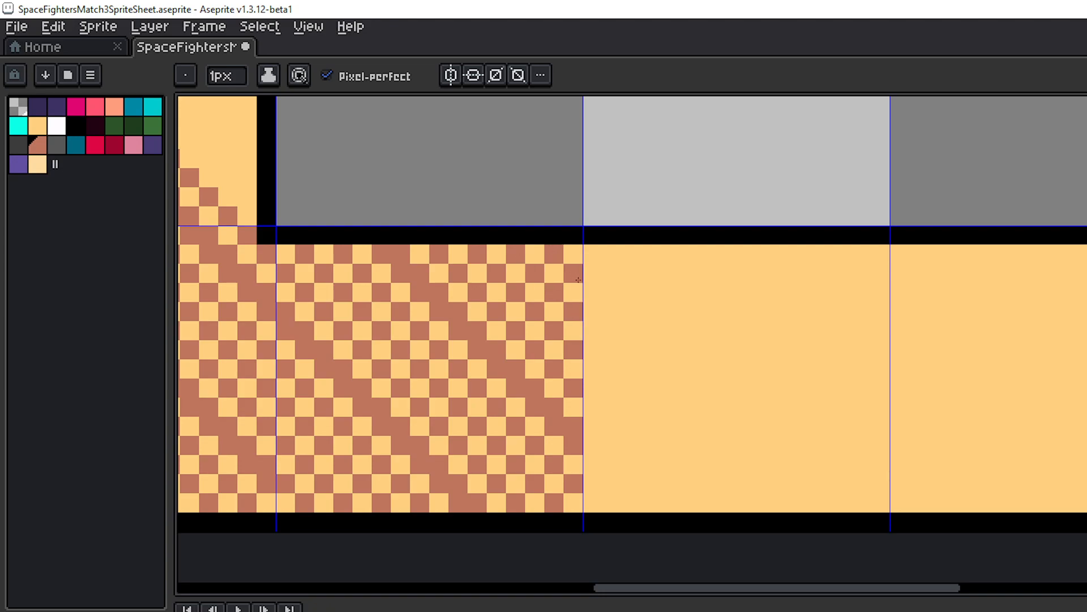
- Draw two spaced brown diagonals across the frame's left column, from its outer outline down to its inner outline above the corner
drag(538, 317, 927, 402)
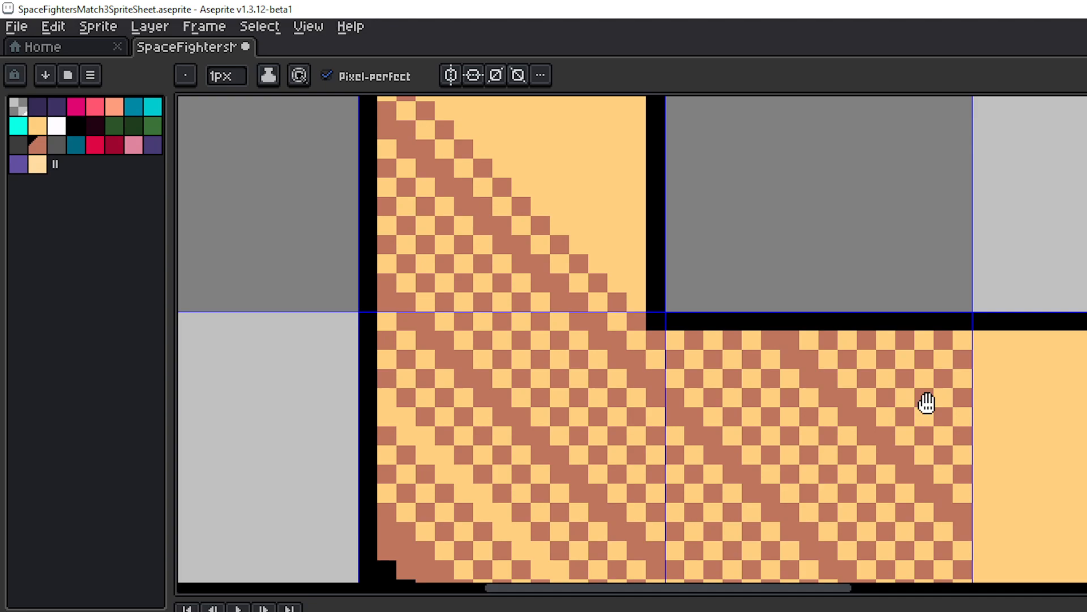
mouse_move(595, 307)
mouse_down()
mouse_move(631, 365)
mouse_move(742, 426)
mouse_up()
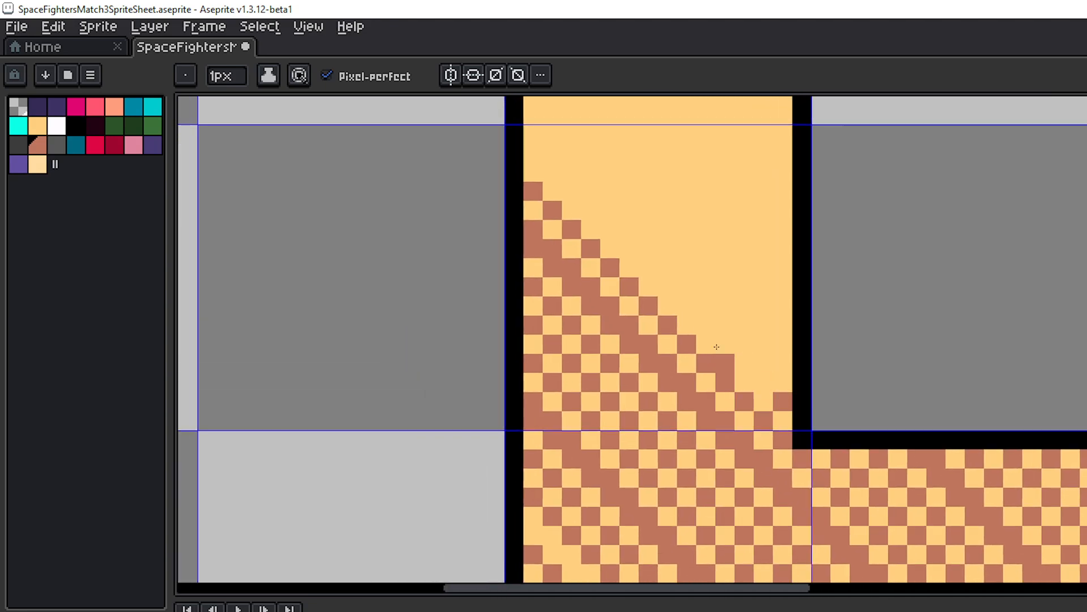
drag(572, 198, 557, 276)
shift+click(519, 230)
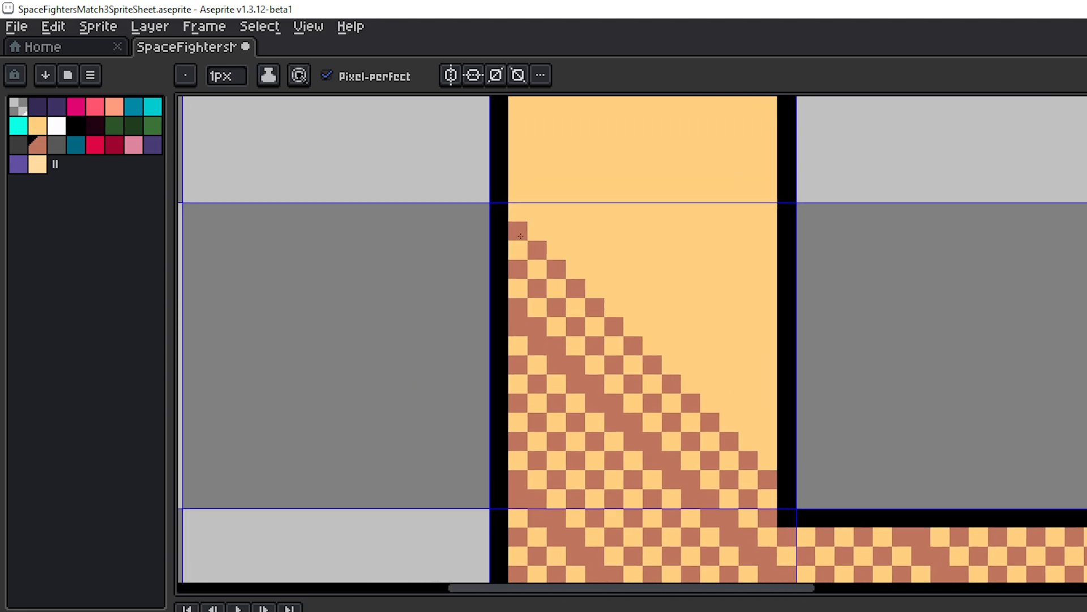
click(538, 213)
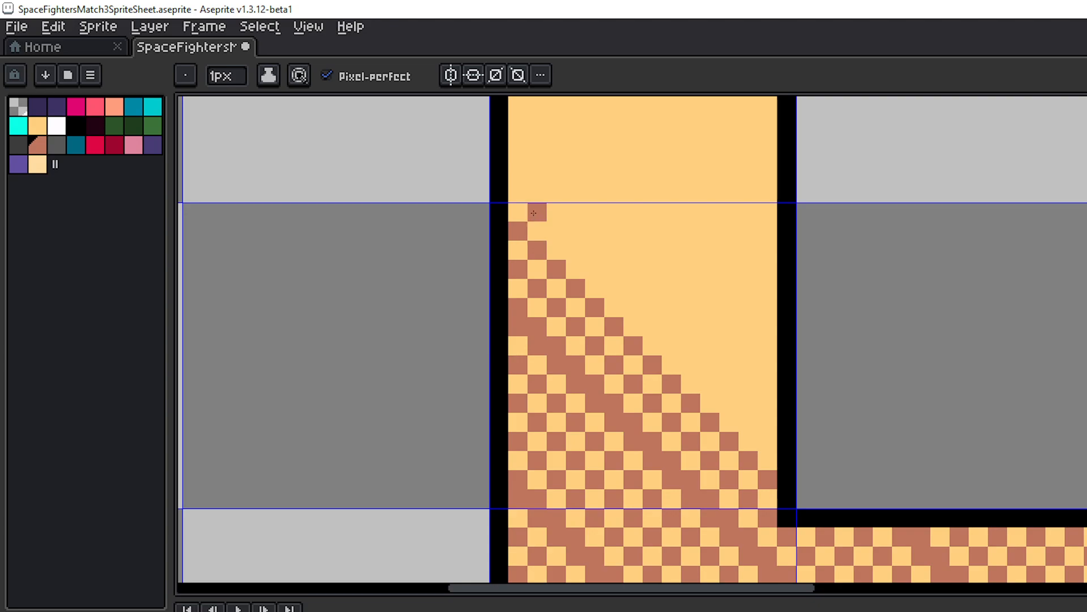
shift+click(772, 440)
click(518, 193)
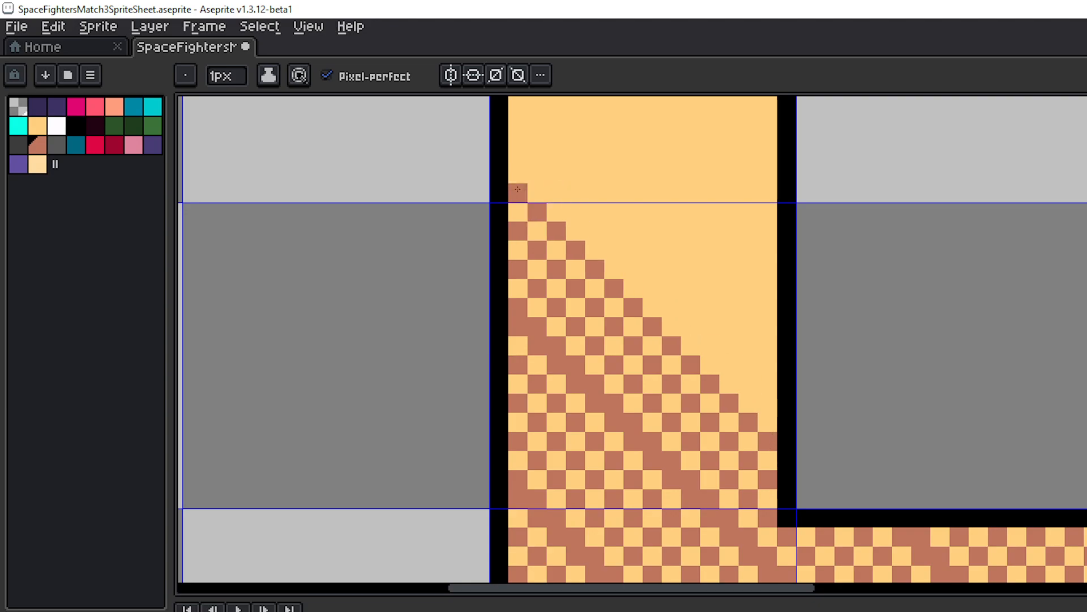
- Add a brown diagonal adjoining the left column's dither edge, plus another running from two pixels higher on the outer outline to the inner outline
click(537, 192)
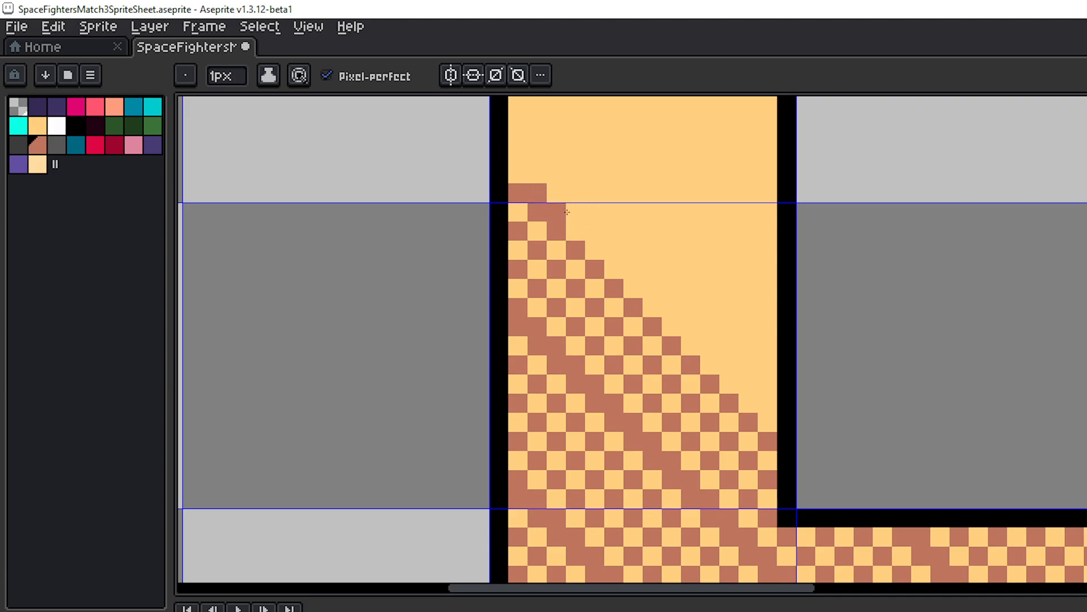
shift+click(763, 416)
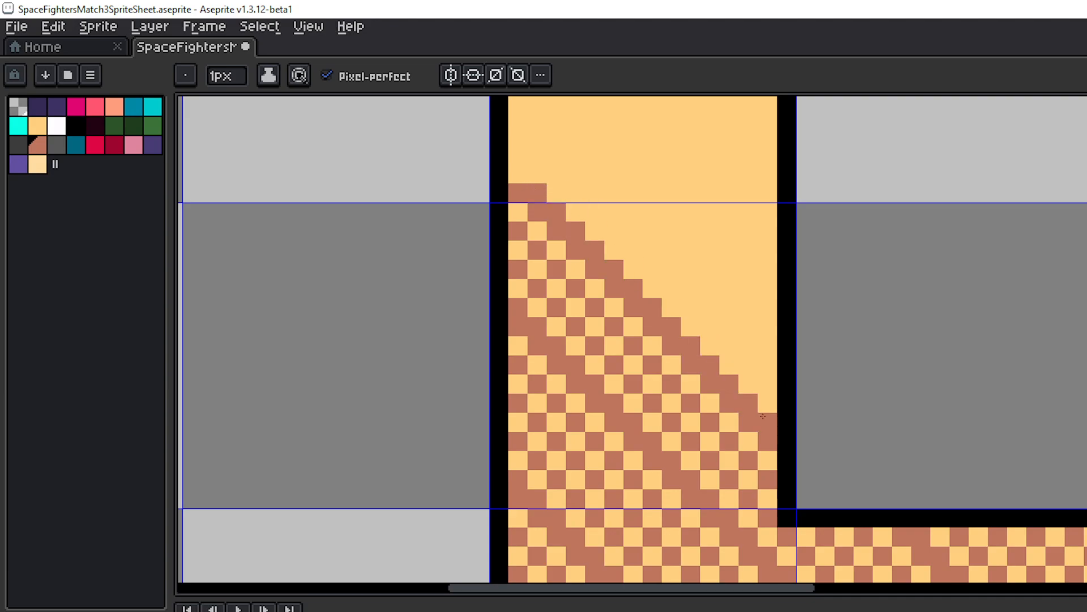
click(518, 154)
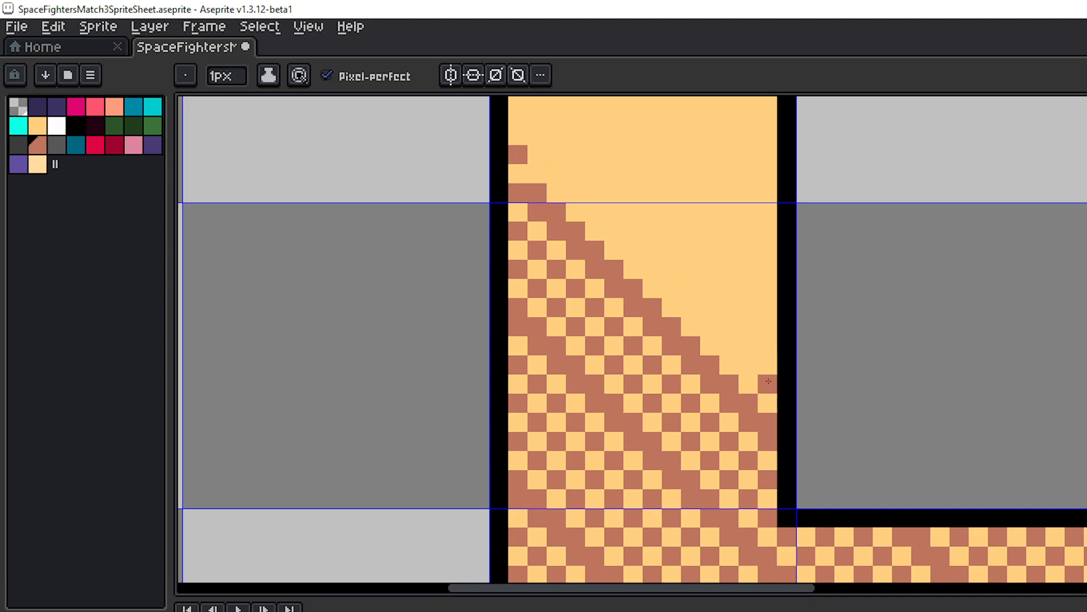
shift+click(765, 381)
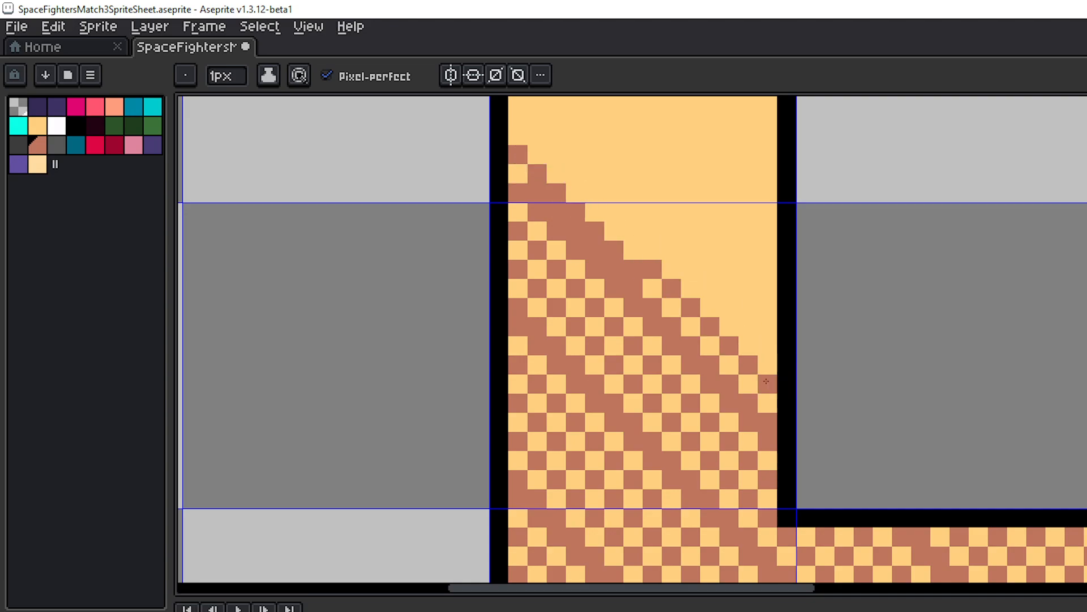
- Thicken the left column's uppermost diagonal with an adjoining brown line, then draw one spaced diagonal above it
drag(690, 283, 684, 380)
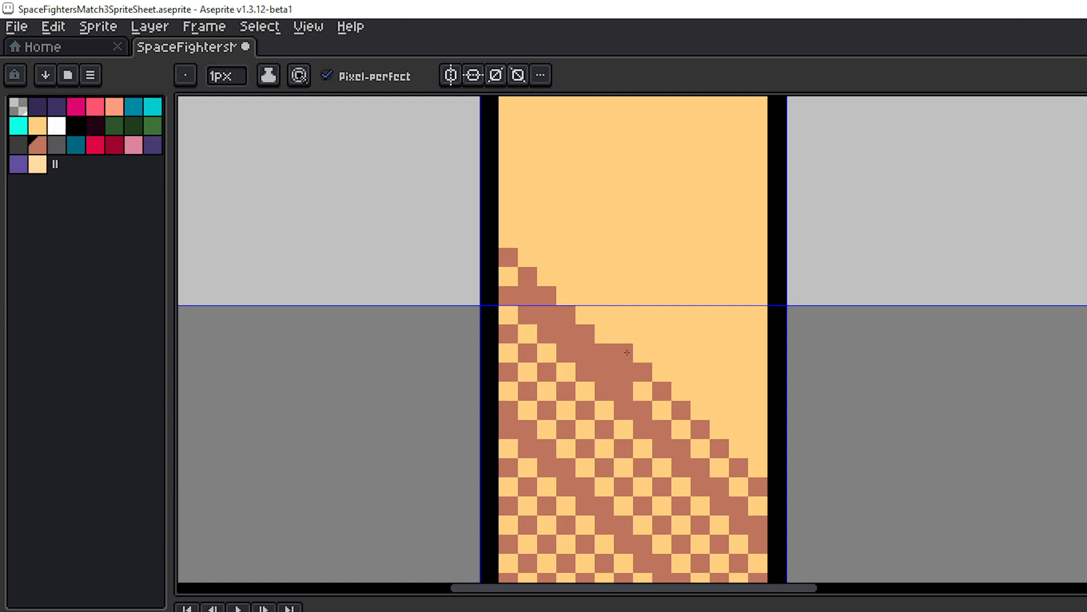
shift+click(505, 239)
drag(682, 337, 546, 273)
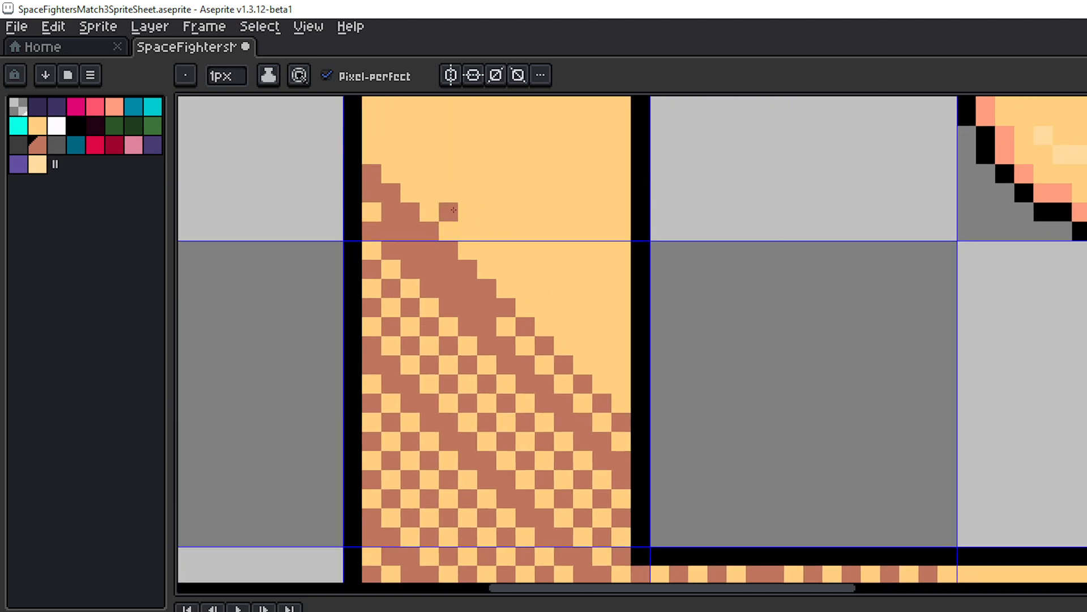
drag(454, 210, 485, 298)
click(402, 223)
shift+click(650, 438)
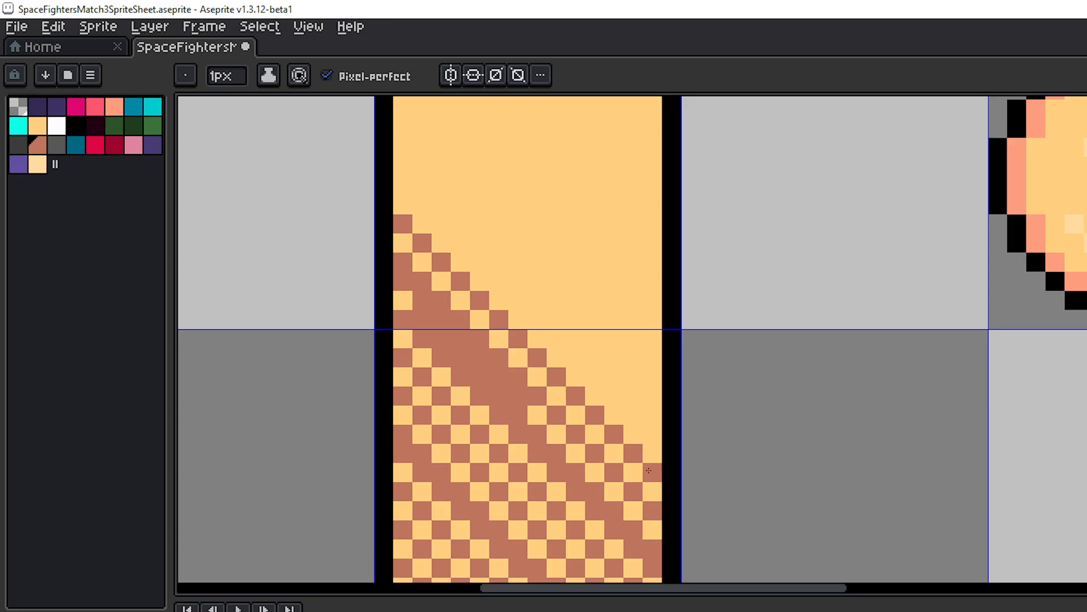
shift+click(649, 470)
- Fill the lower triangular half of the bottom bar's second tile from the corner with spaced brown diagonals continuing the dither
scroll(770, 474, down, 4)
drag(799, 454, 570, 264)
scroll(629, 344, up, 3)
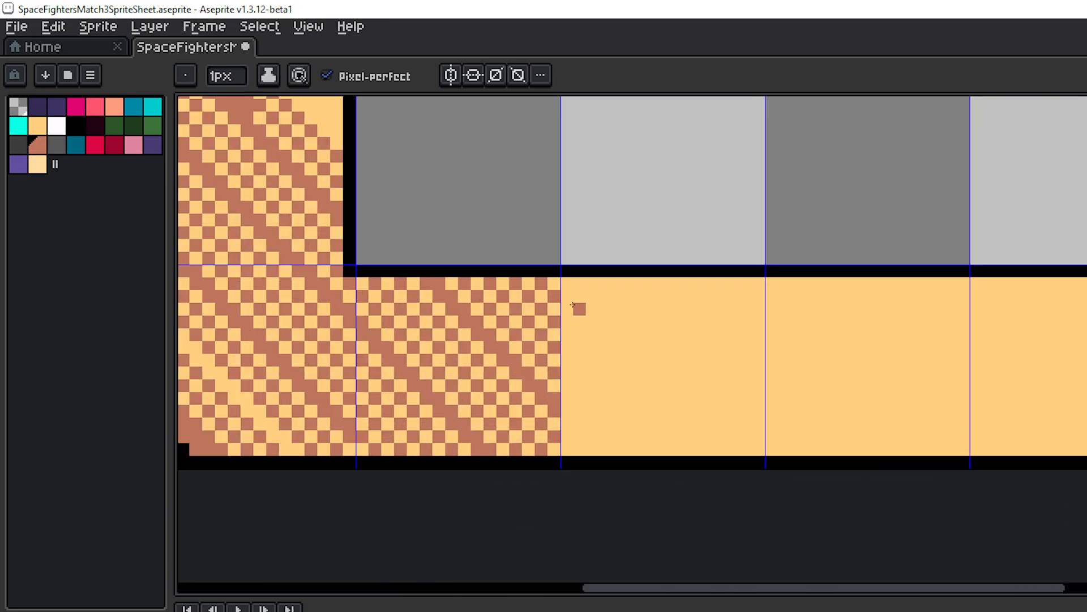
shift+click(759, 454)
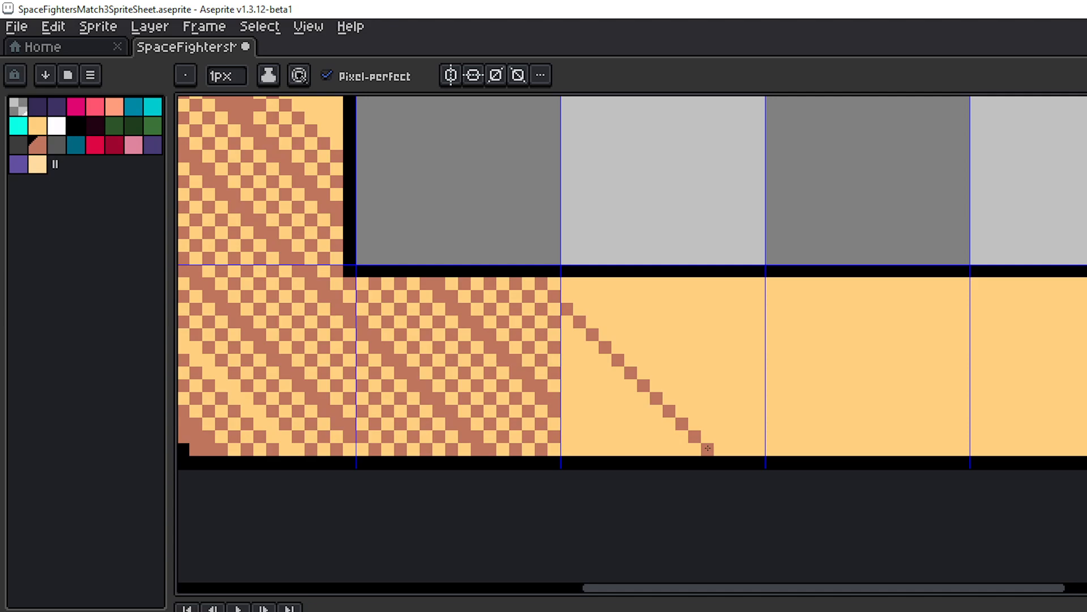
shift+click(708, 448)
shift+click(687, 447)
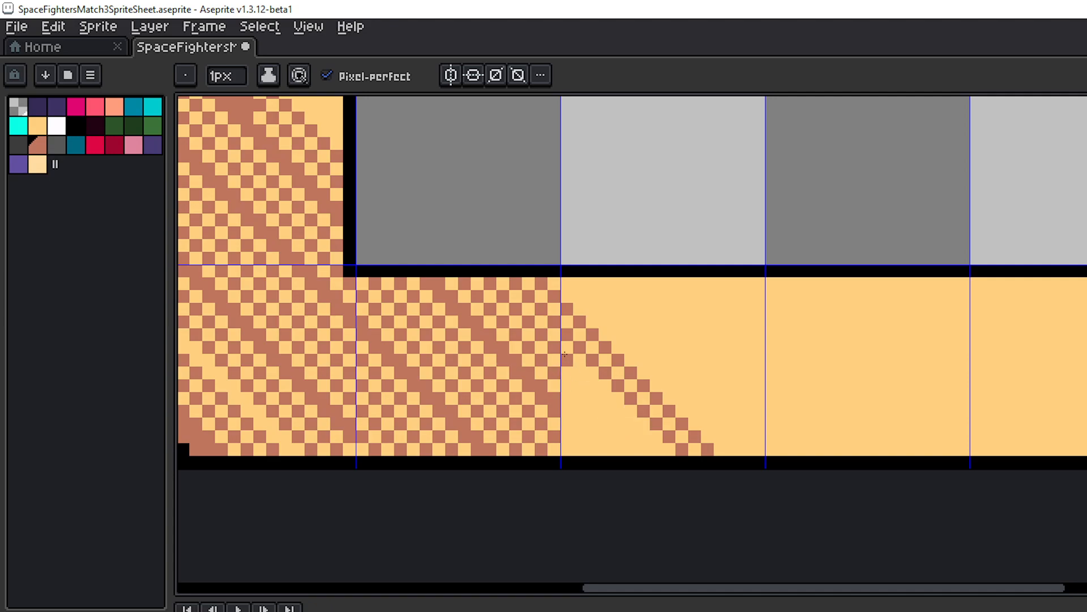
click(657, 449)
shift+click(579, 372)
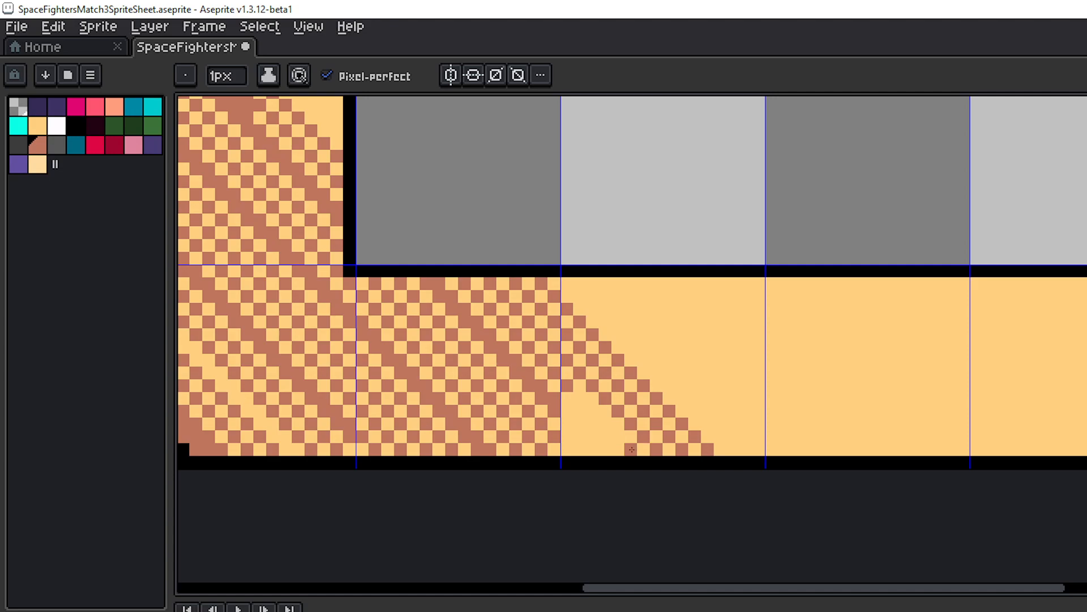
shift+click(632, 449)
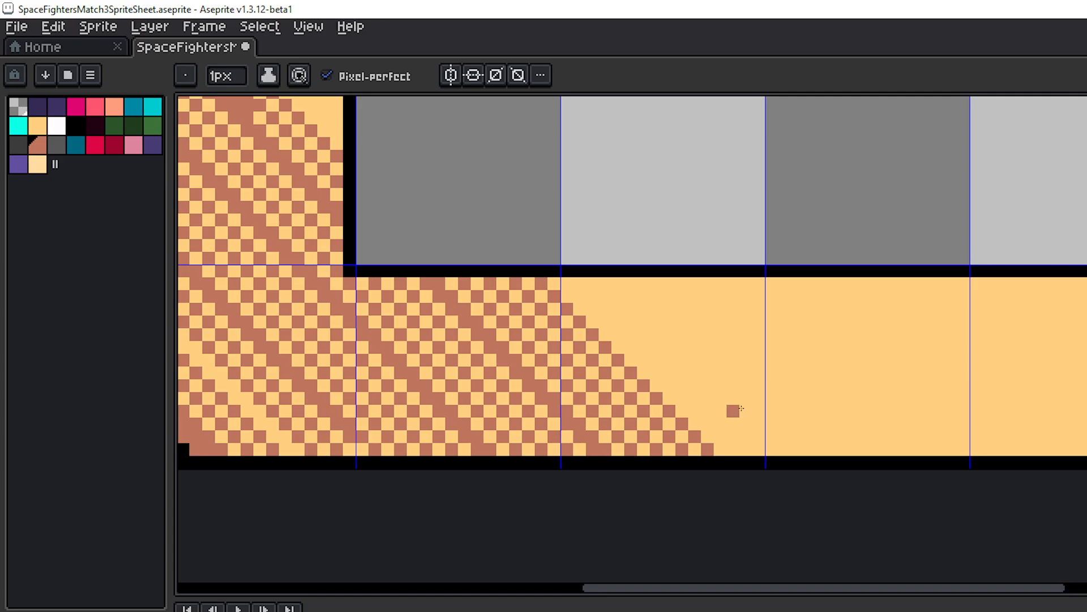
- Extend the left column's dither upward with four spaced brown diagonals between the outer and inner outlines
scroll(741, 408, down, 6)
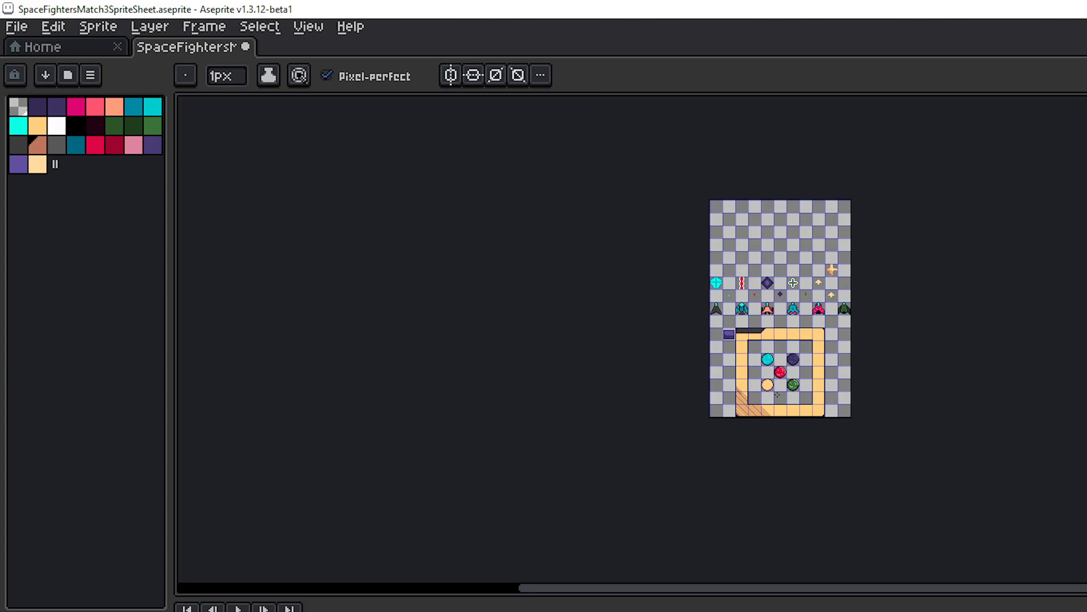
scroll(777, 395, up, 3)
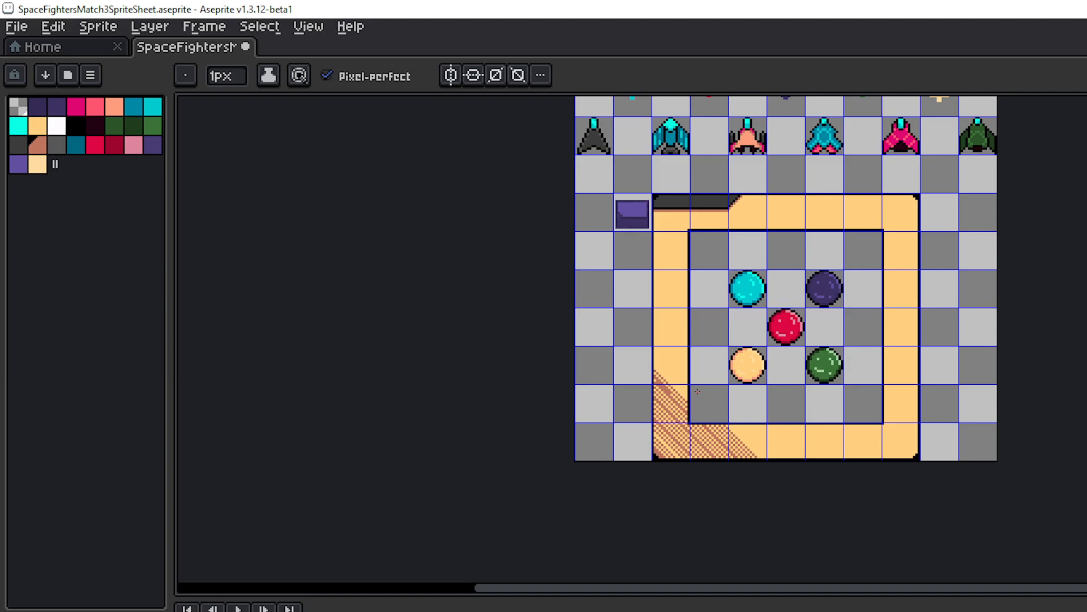
scroll(651, 390, up, 2)
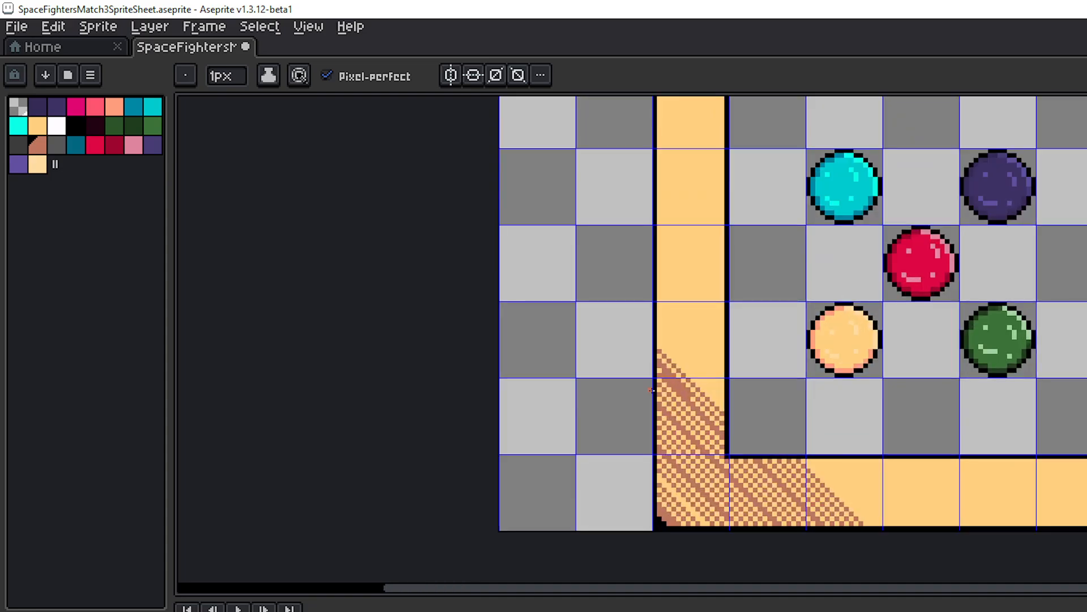
scroll(677, 391, up, 3)
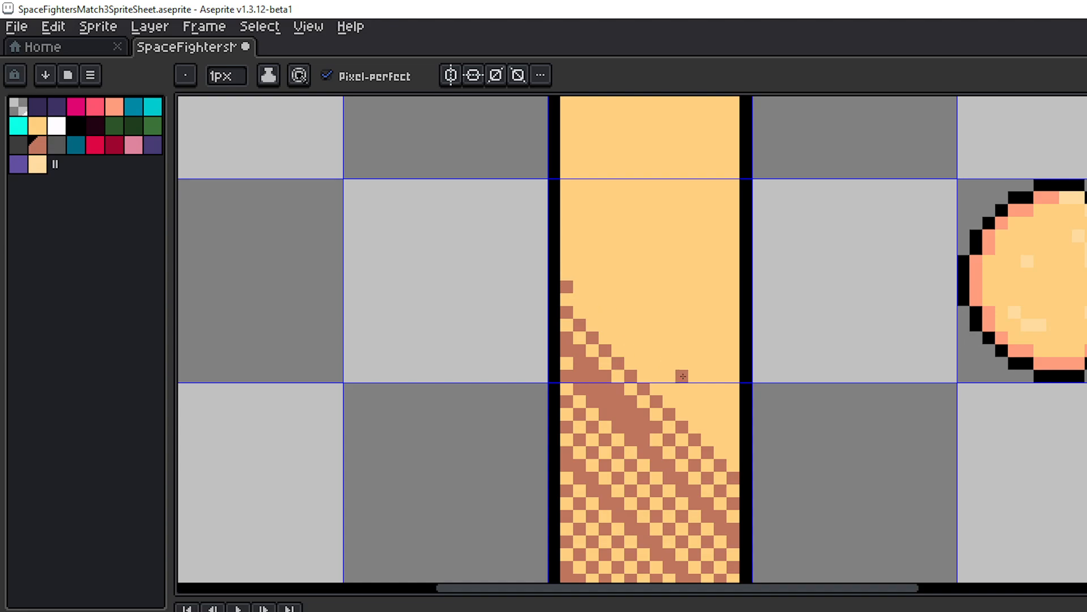
shift+click(731, 449)
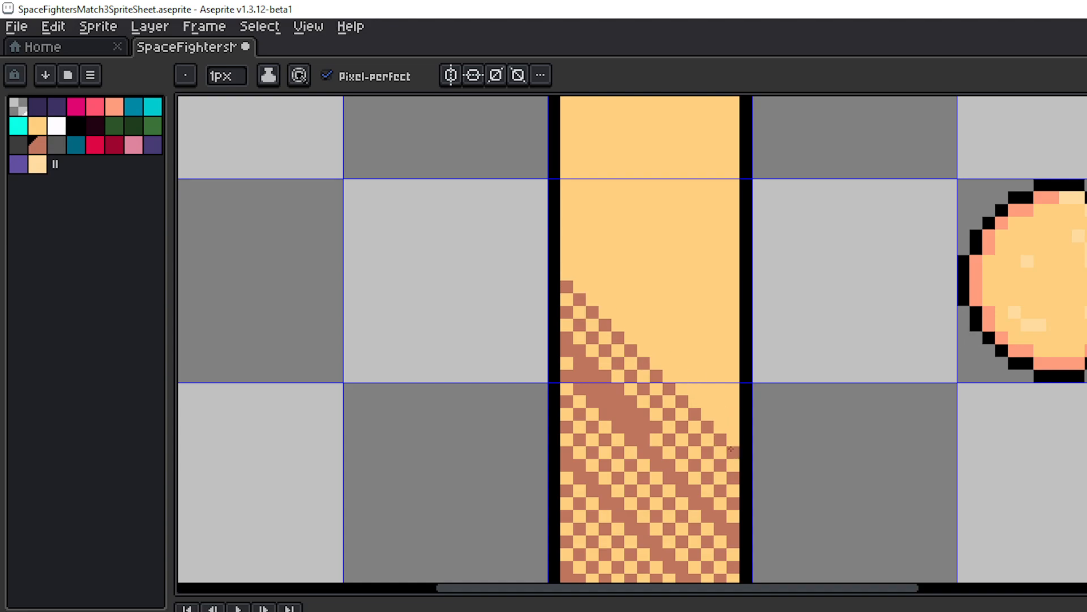
shift+click(721, 414)
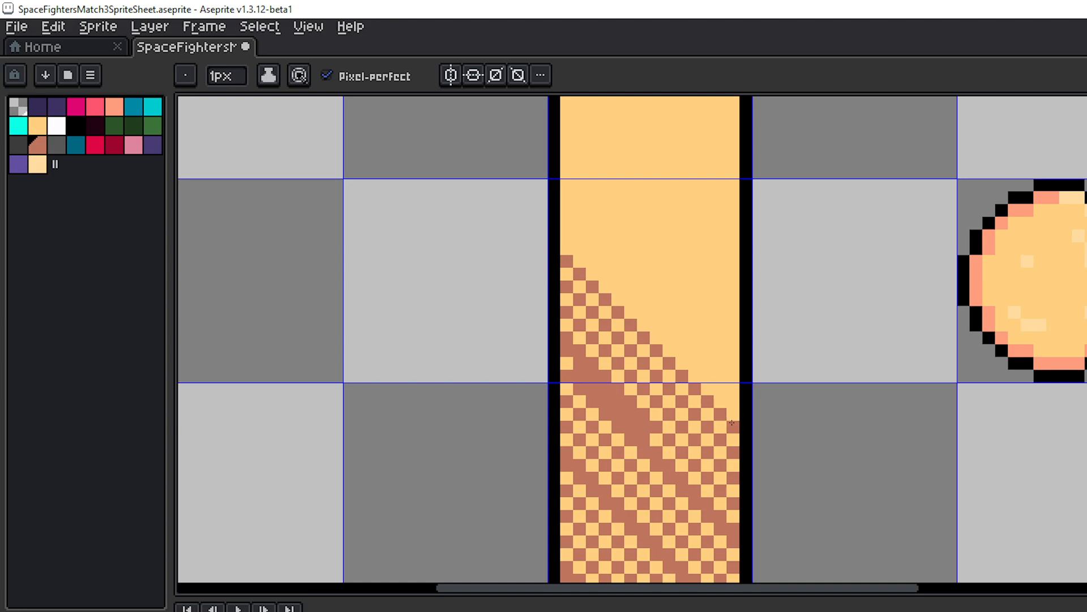
click(566, 238)
shift+click(734, 388)
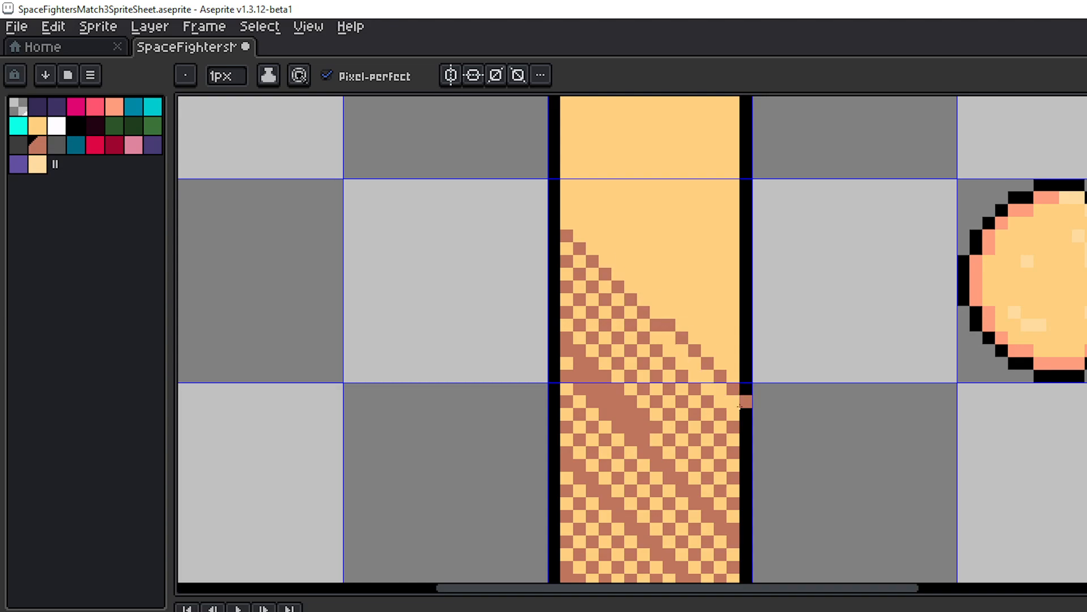
click(564, 212)
shift+click(736, 371)
- Add three more spaced brown diagonals atop the left column's dither, carrying it into the next tile up
drag(647, 256, 583, 349)
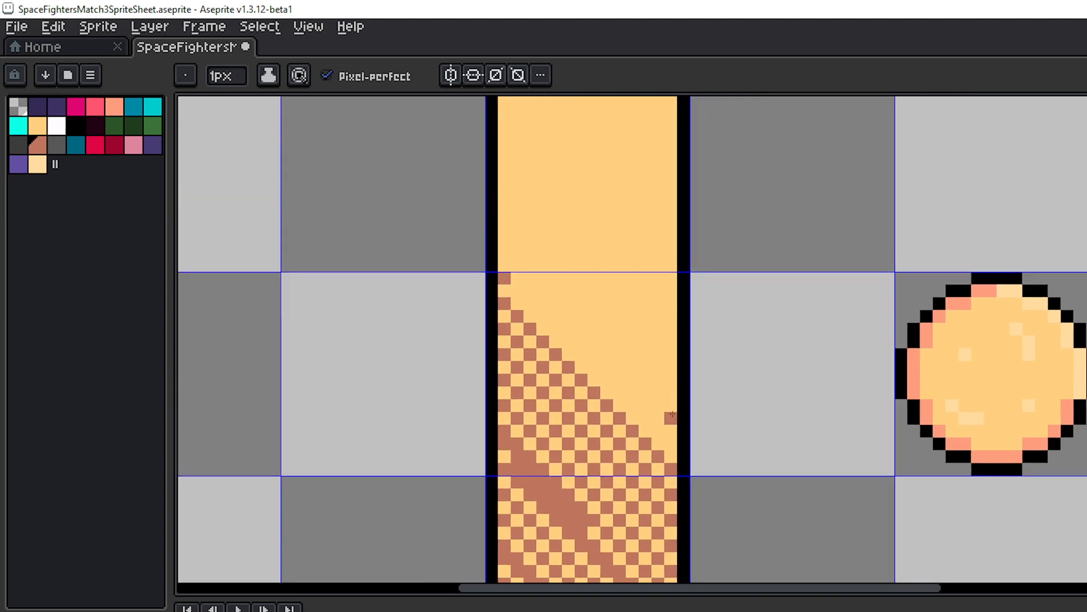
shift+click(677, 445)
drag(598, 310, 559, 393)
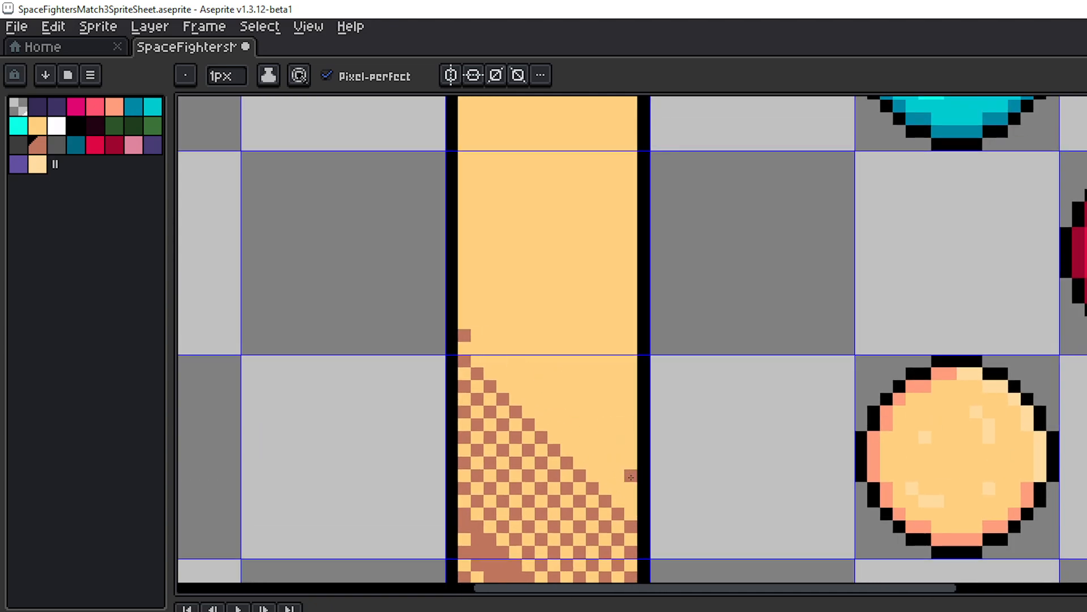
shift+click(635, 499)
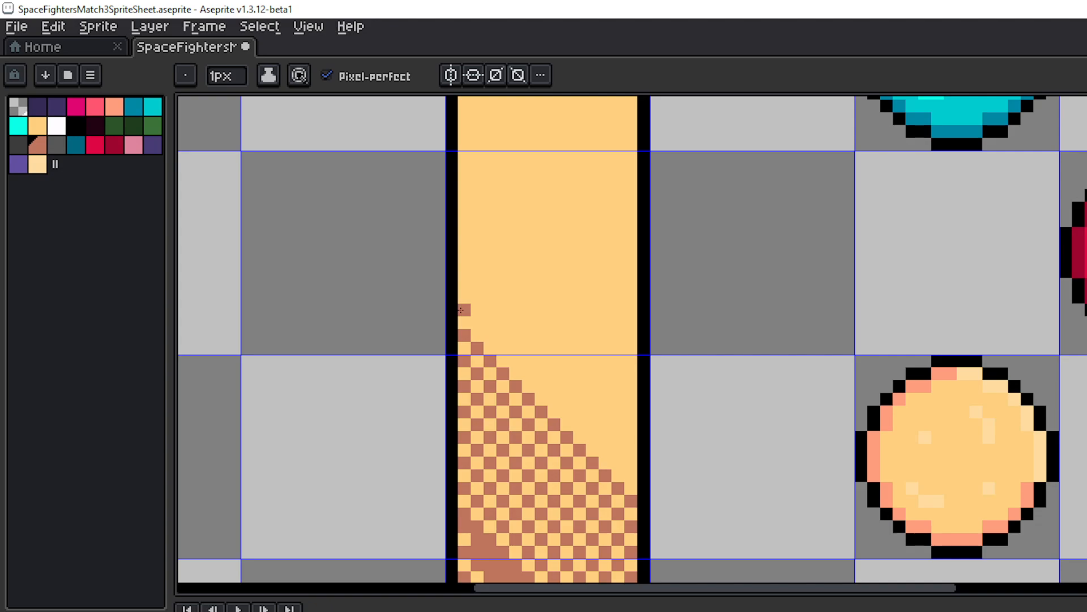
shift+click(636, 477)
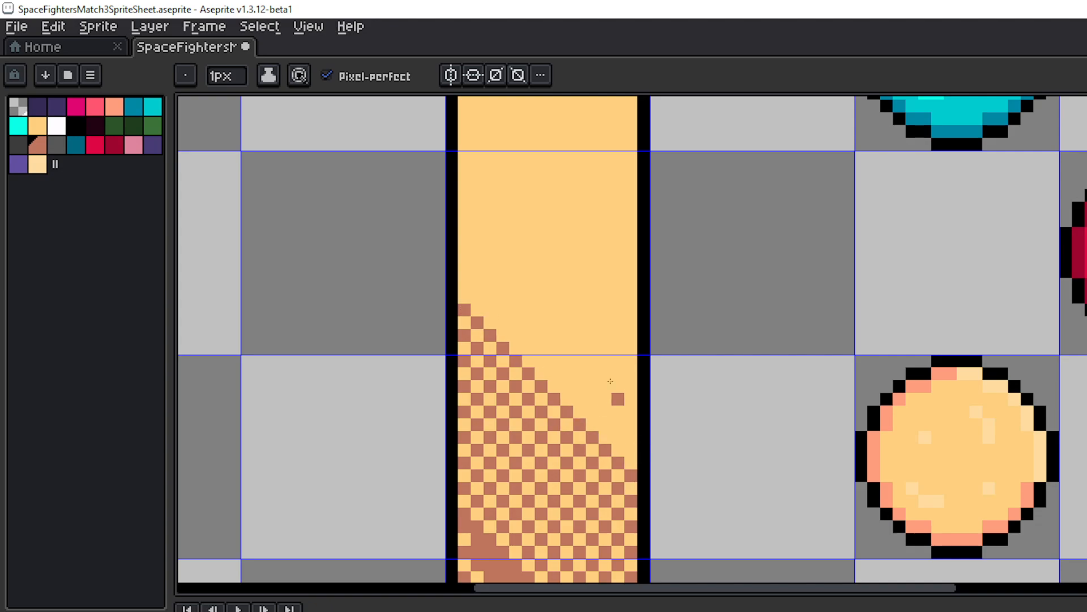
- Add two more spaced brown diagonals atop the left column's dither, then thicken the uppermost one with an adjoining line
scroll(610, 380, up, 3)
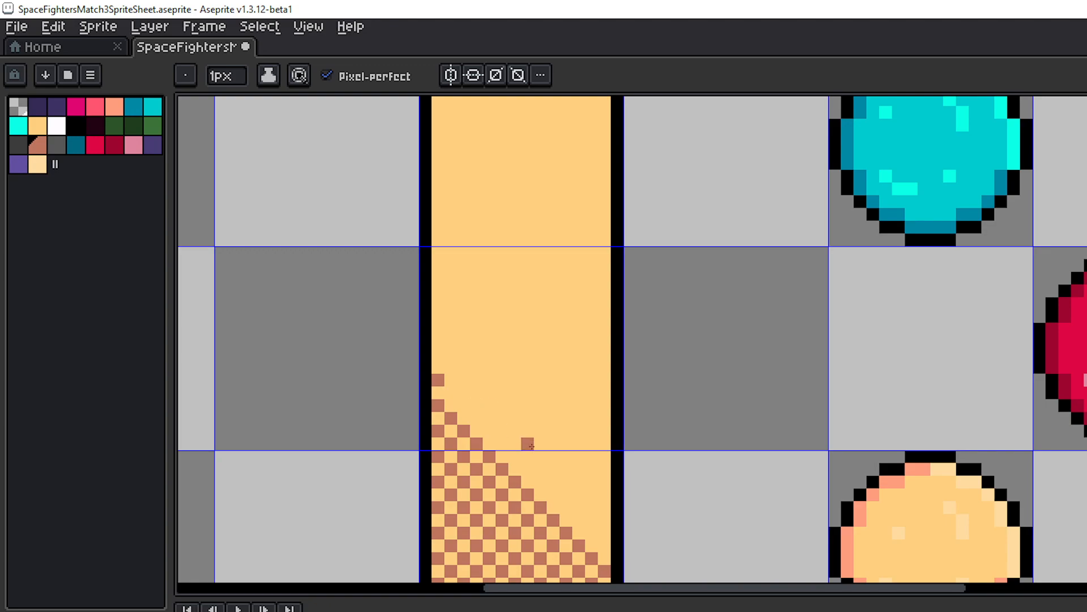
shift+click(606, 547)
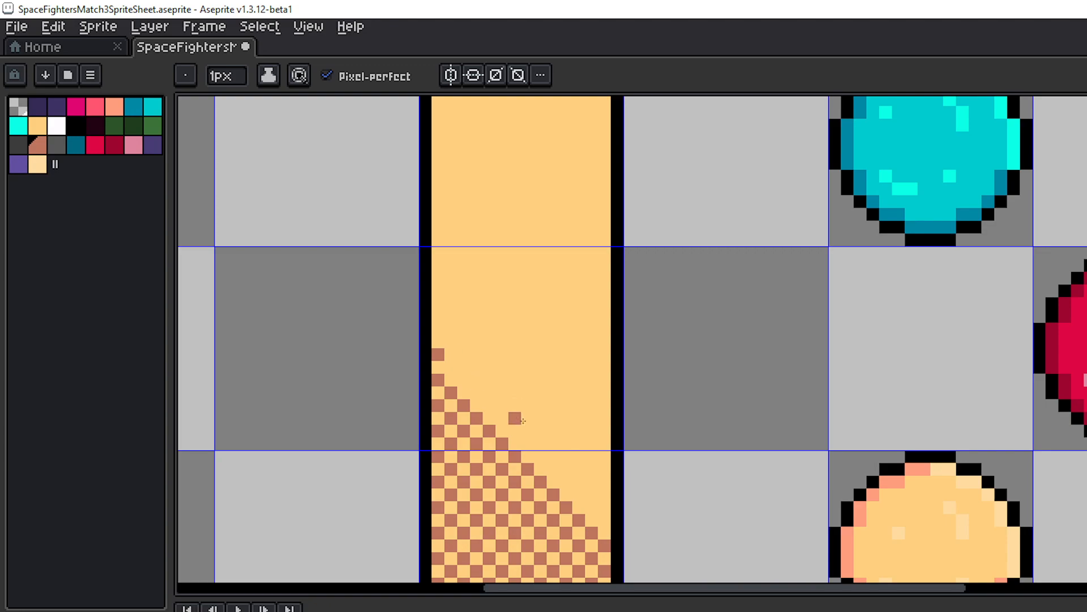
shift+click(603, 517)
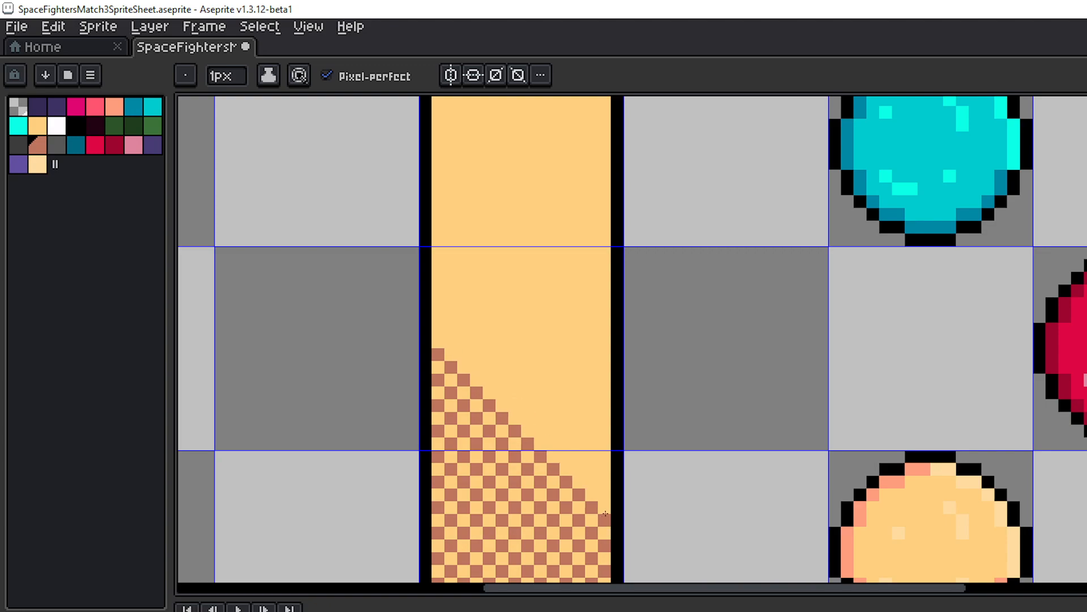
mouse_move(566, 383)
mouse_down()
mouse_move(524, 468)
mouse_move(487, 376)
mouse_move(426, 294)
mouse_up()
click(395, 424)
shift+click(444, 432)
- Draw three spaced brown diagonals above the thickened stripe in the left column, one pixel apart, between the outer and inner outlines
drag(344, 280, 347, 357)
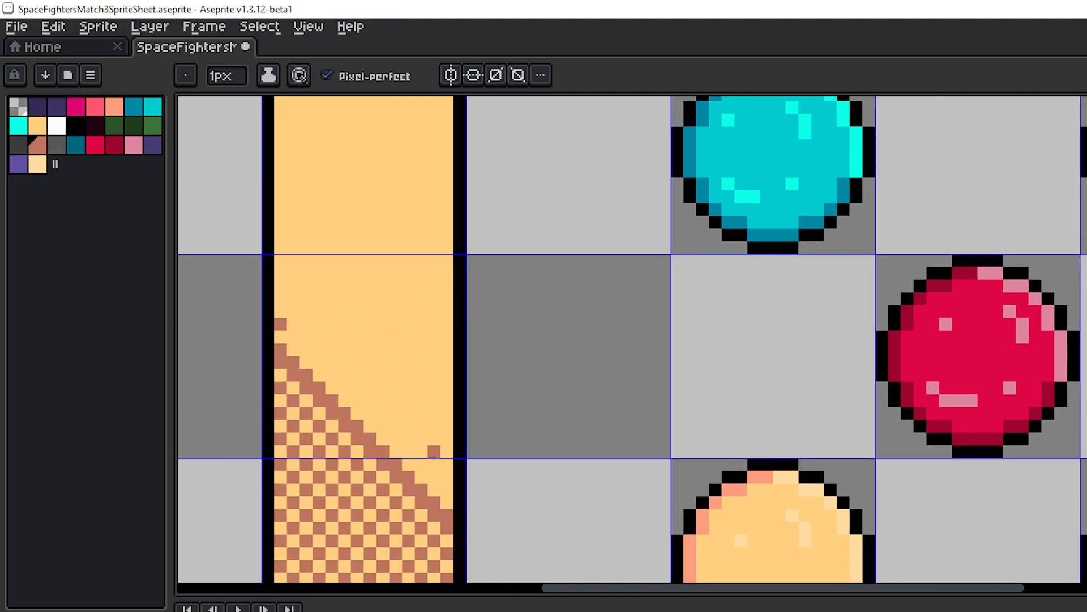
shift+click(447, 490)
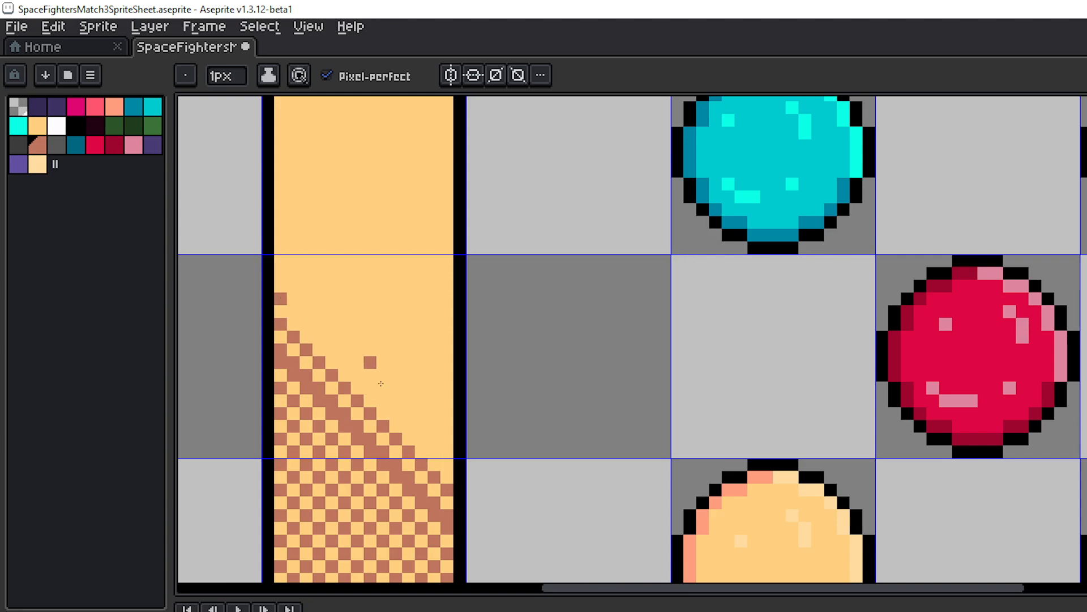
shift+click(447, 465)
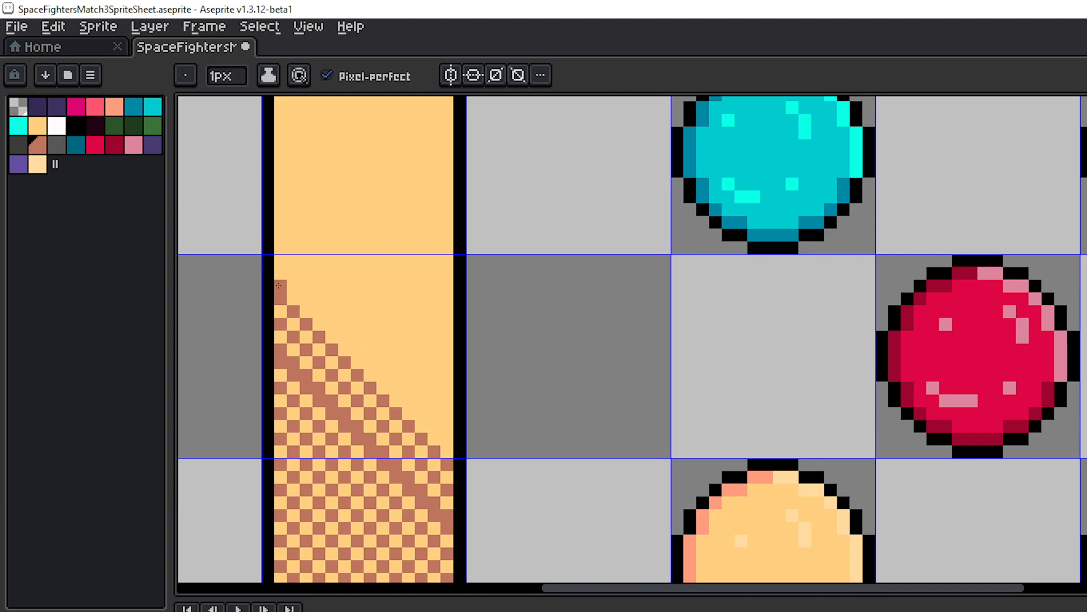
shift+click(450, 441)
- Thicken the left column's topmost diagonal with an adjoining line at the tile's upper edge, then draw one spaced diagonal above it
drag(369, 311, 344, 389)
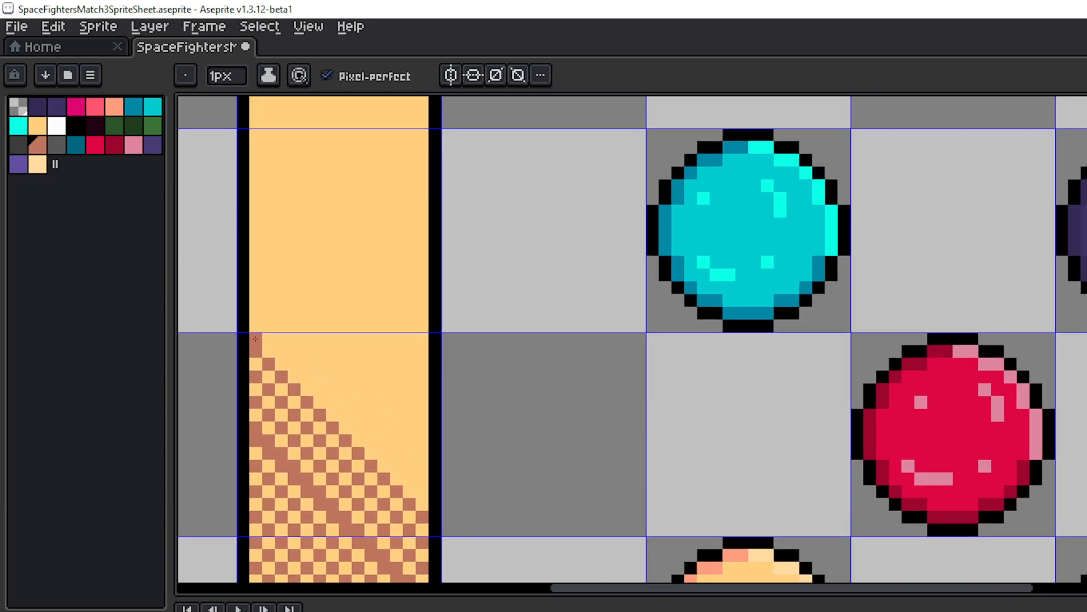
shift+click(422, 504)
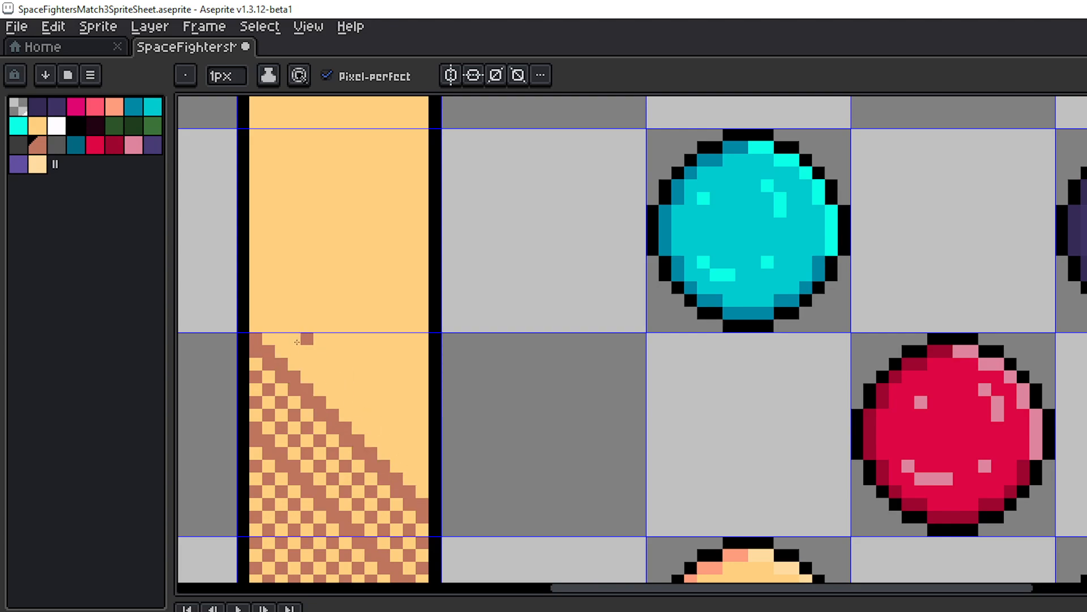
click(253, 315)
shift+click(423, 477)
- Extend the bottom bar's dither in its third tile with one spaced brown diagonal, then thicken it with an adjoining line
scroll(440, 403, down, 4)
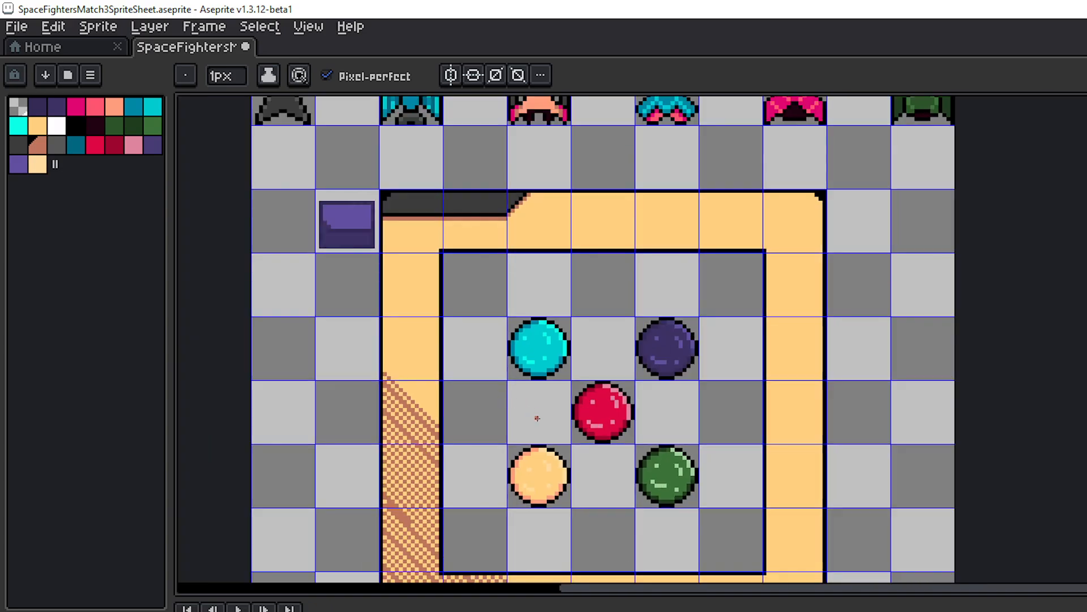
mouse_move(537, 417)
mouse_down()
mouse_move(462, 235)
mouse_move(602, 231)
mouse_move(732, 253)
mouse_move(640, 201)
mouse_up()
scroll(672, 378, up, 2)
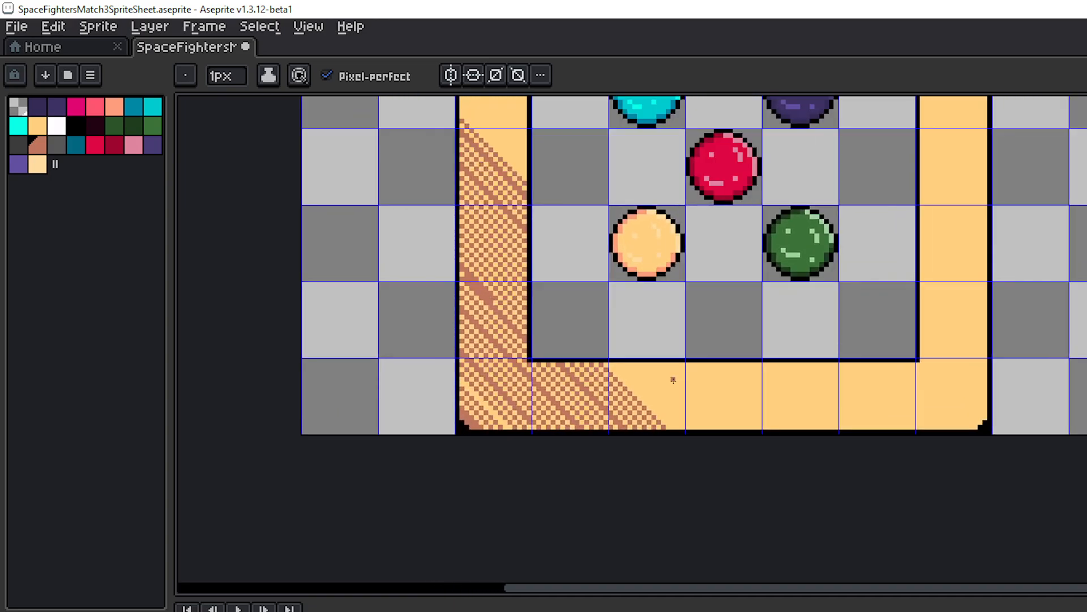
drag(645, 333, 582, 288)
scroll(566, 334, up, 3)
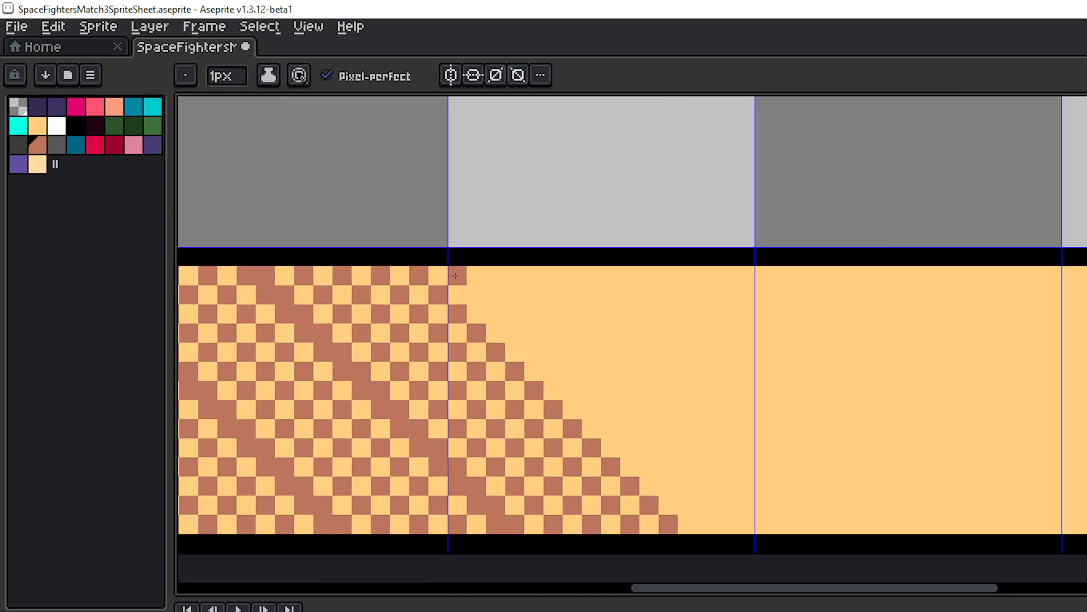
drag(645, 444, 595, 403)
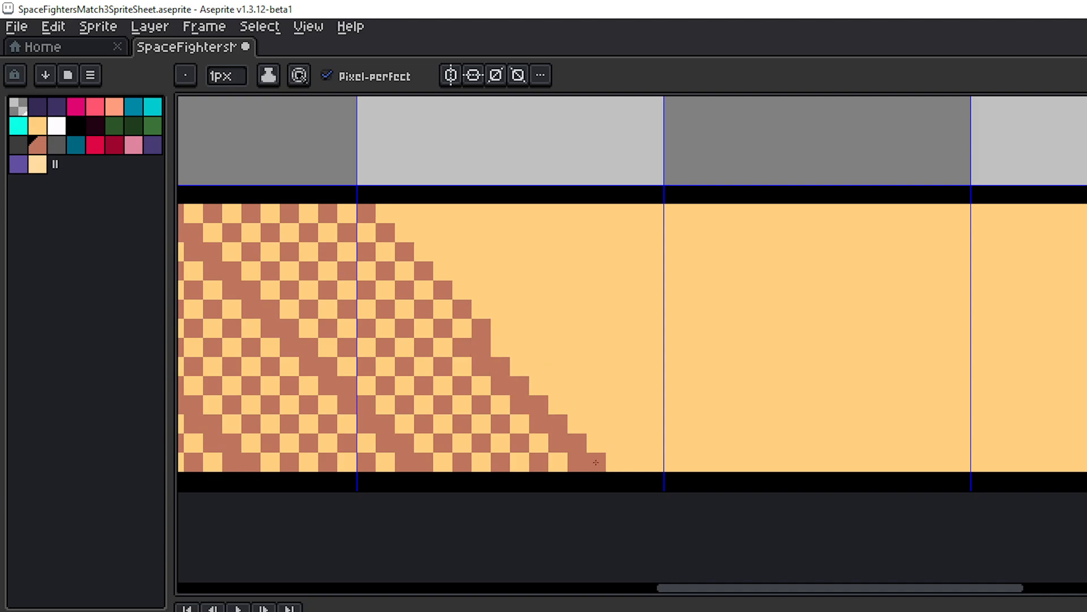
shift+click(613, 458)
click(385, 214)
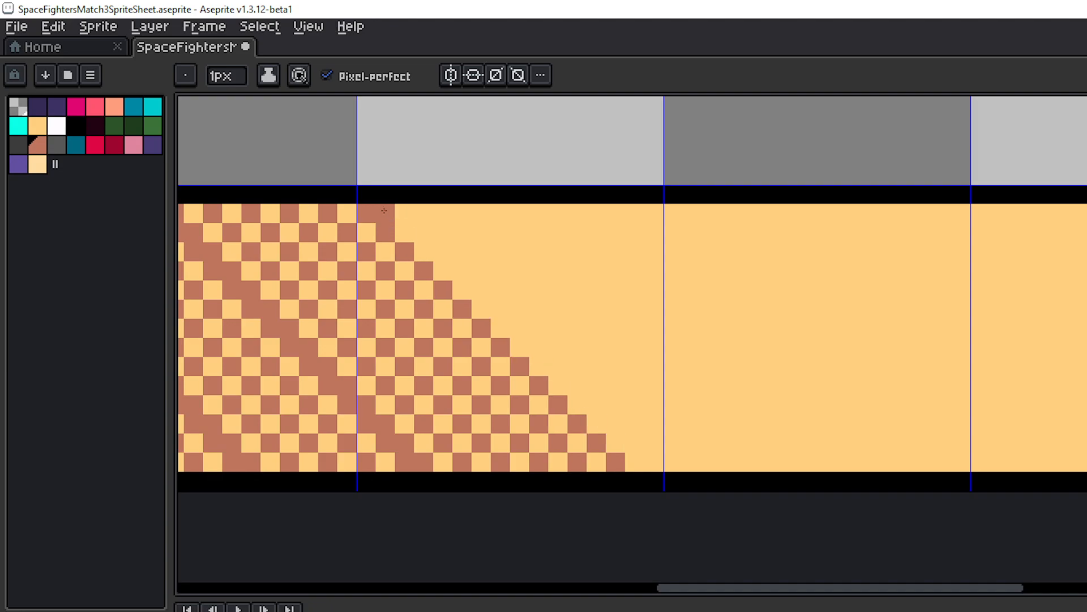
shift+click(644, 453)
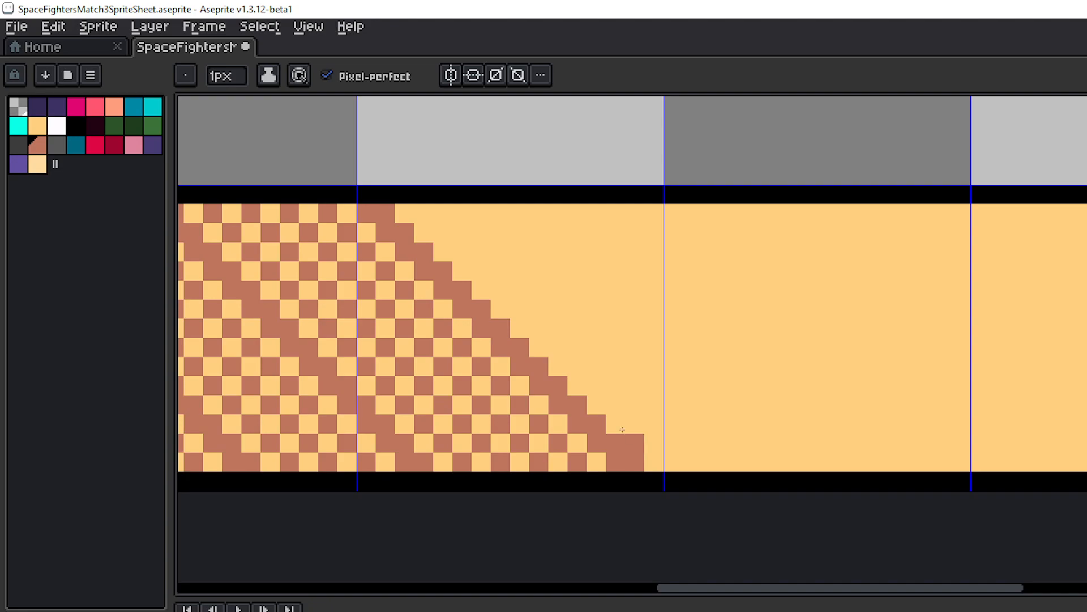
- Draw brown one-pixel diagonal lines beside the solid band in the second bottom-border tile after the corner, leaving alternate diagonals empty
click(424, 213)
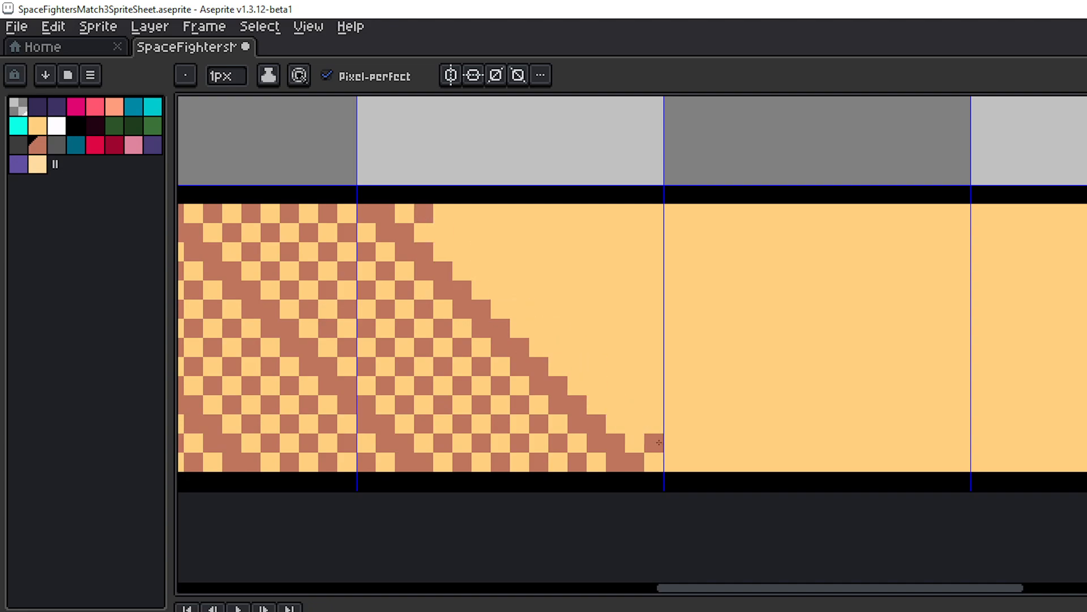
shift+click(659, 440)
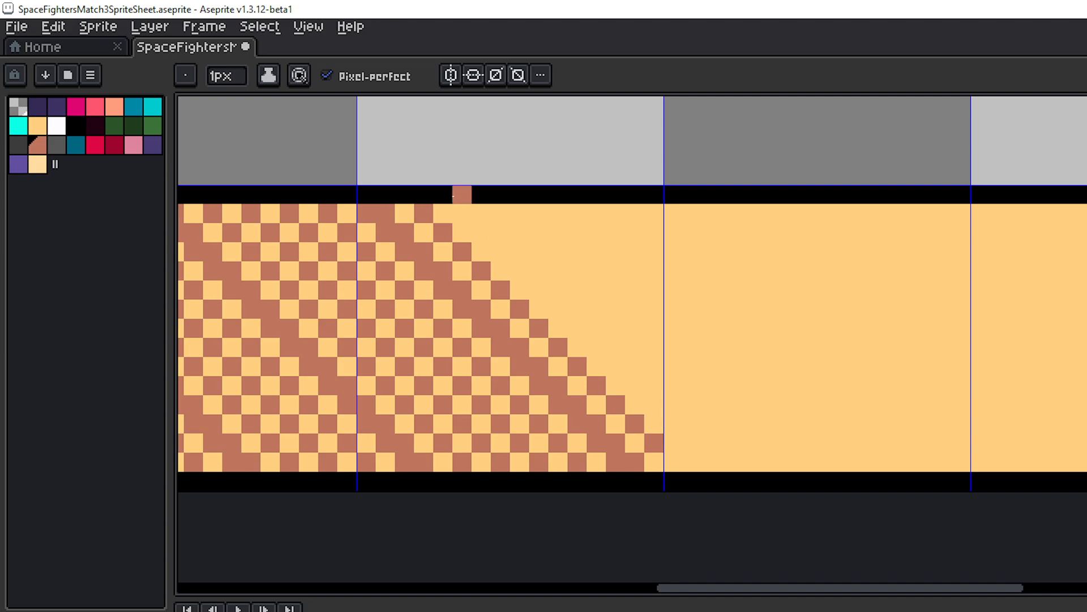
click(462, 214)
shift+click(658, 414)
click(654, 405)
shift+click(480, 233)
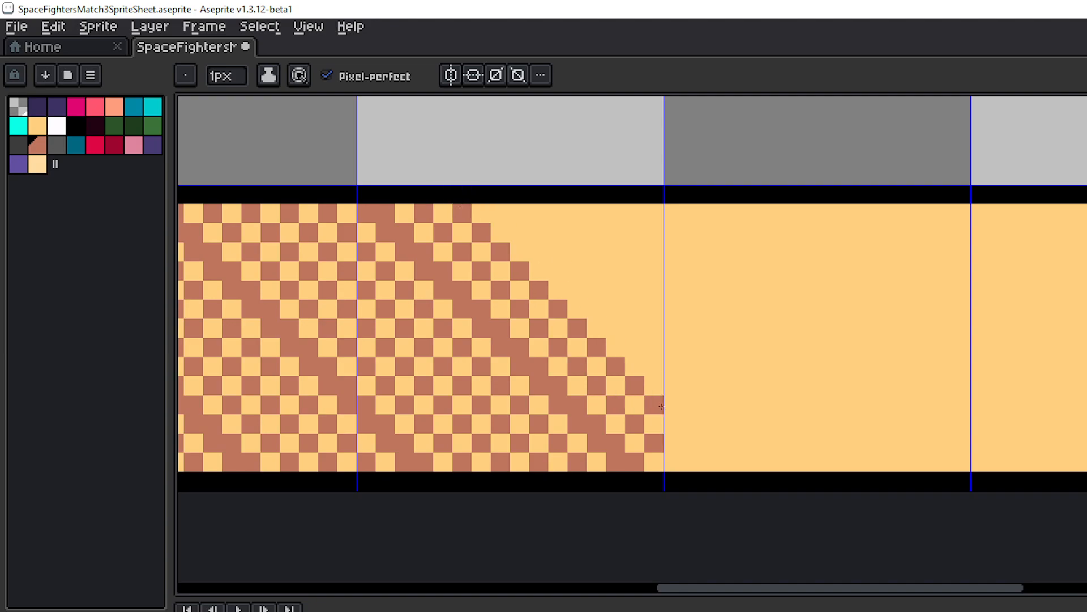
- Complete the brown checker dither in that tile's upper-right area up to its grid line and save the sprite sheet
click(501, 214)
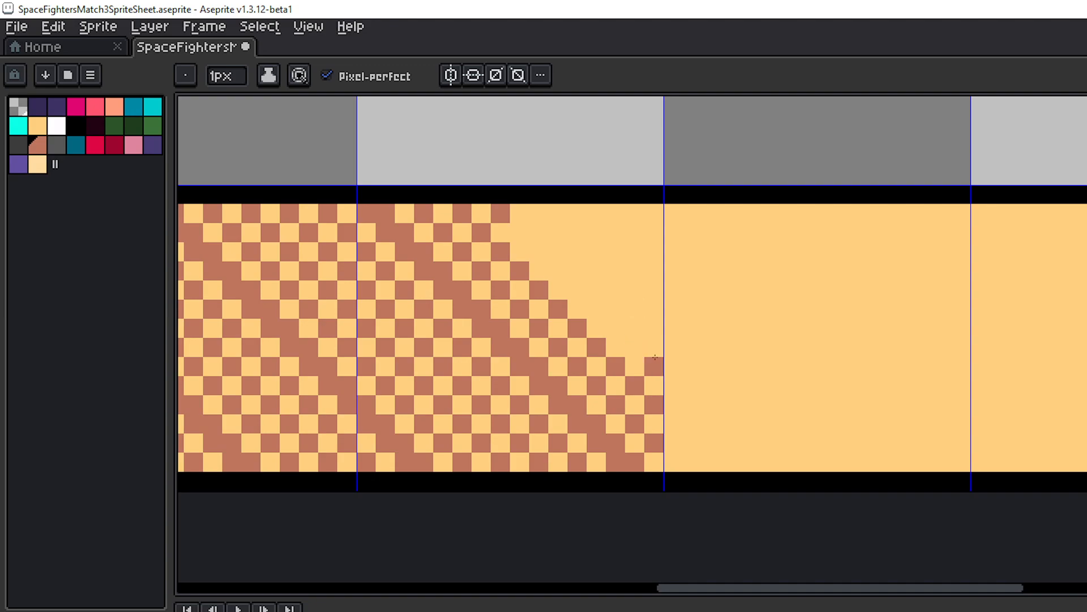
click(654, 366)
shift+click(519, 232)
click(538, 213)
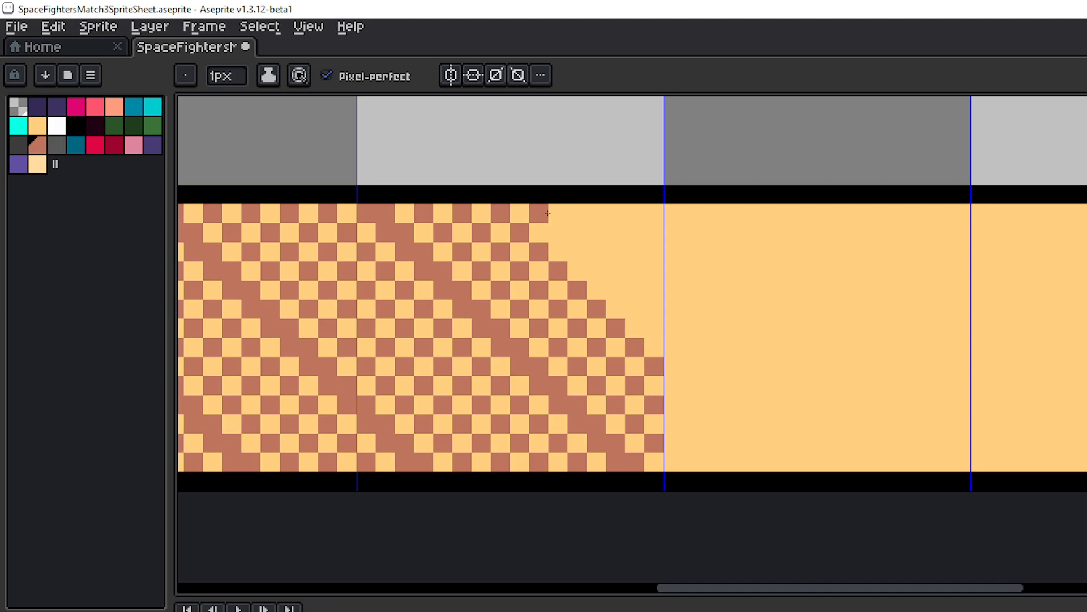
shift+click(658, 332)
click(578, 214)
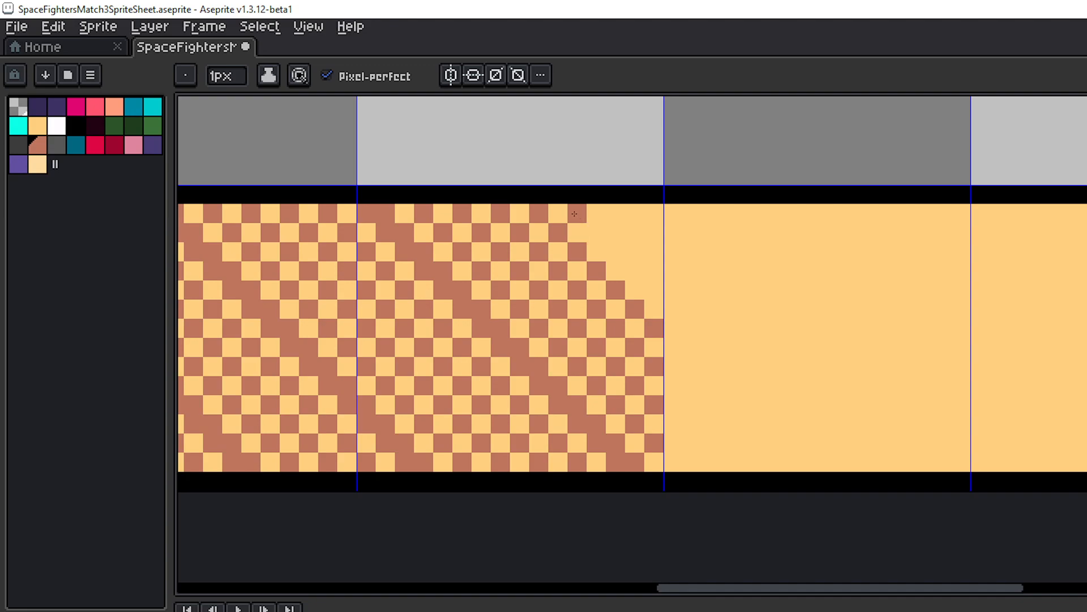
shift+click(660, 287)
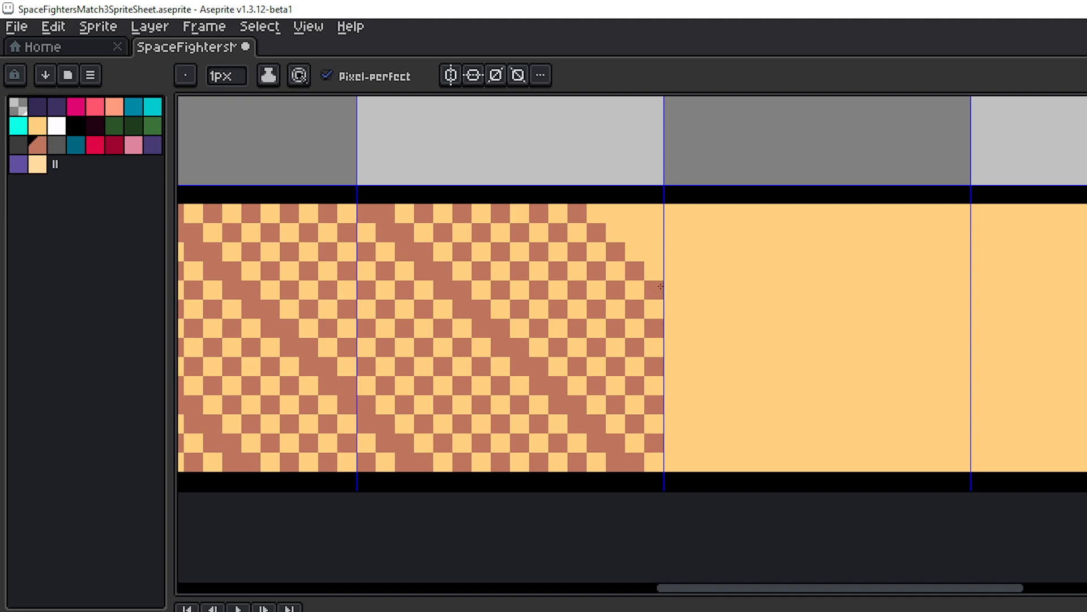
click(616, 213)
shift+click(653, 249)
click(654, 213)
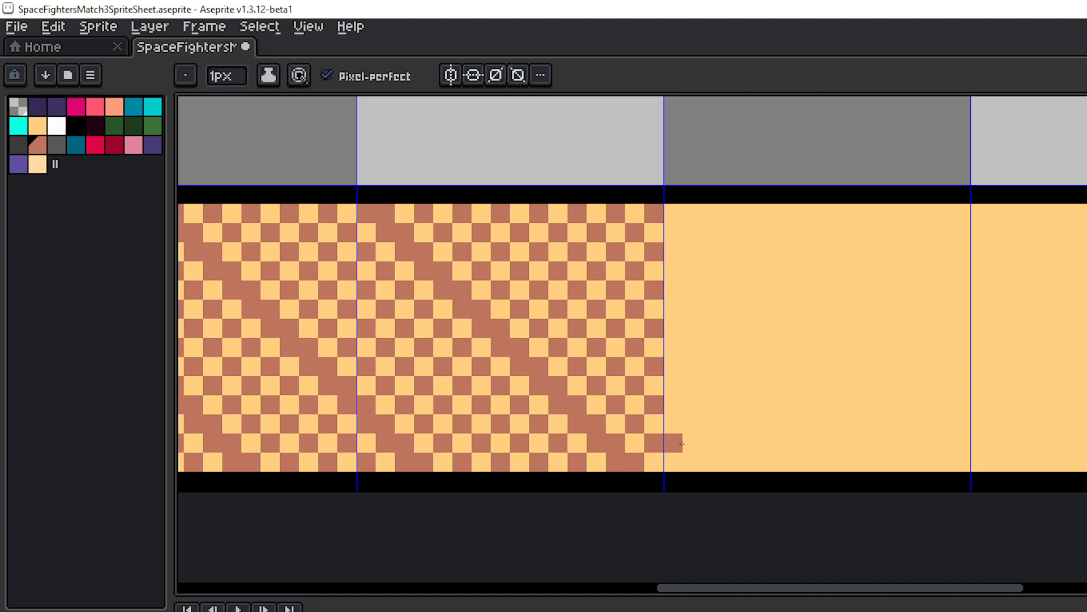
key(v)
key(b)
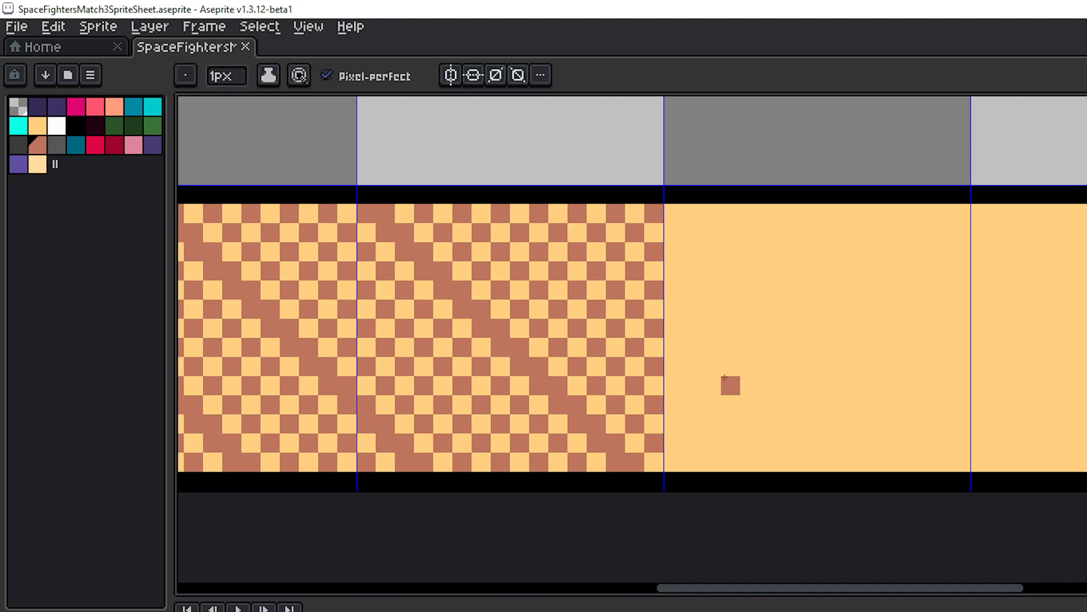
- Start the brown dither in the third bottom-border tile after the corner, placing spaced diagonal lines across its lower-left corner
click(674, 456)
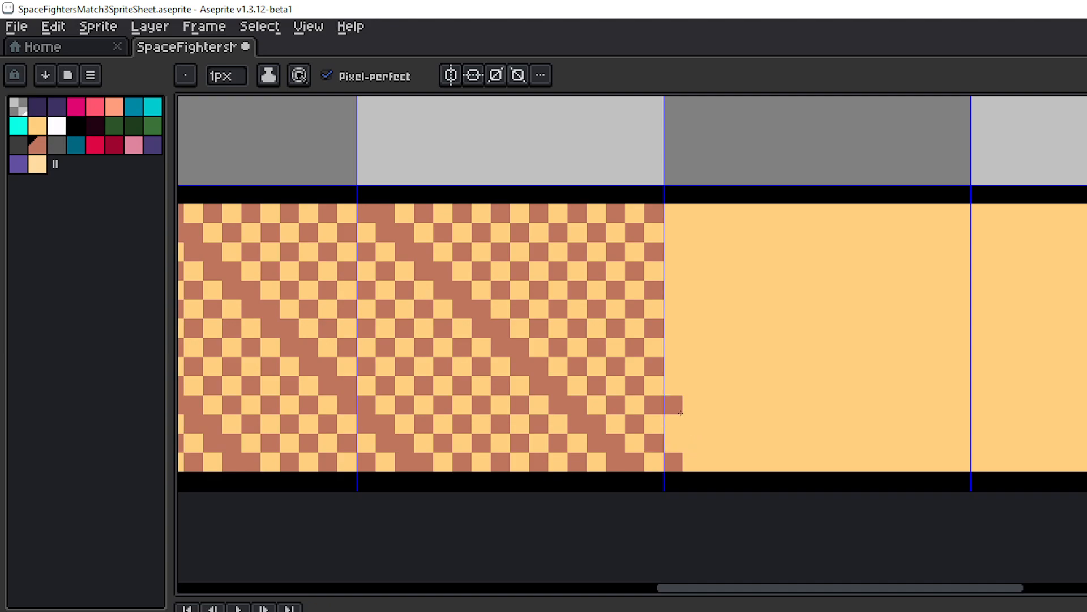
click(674, 420)
click(693, 443)
click(712, 462)
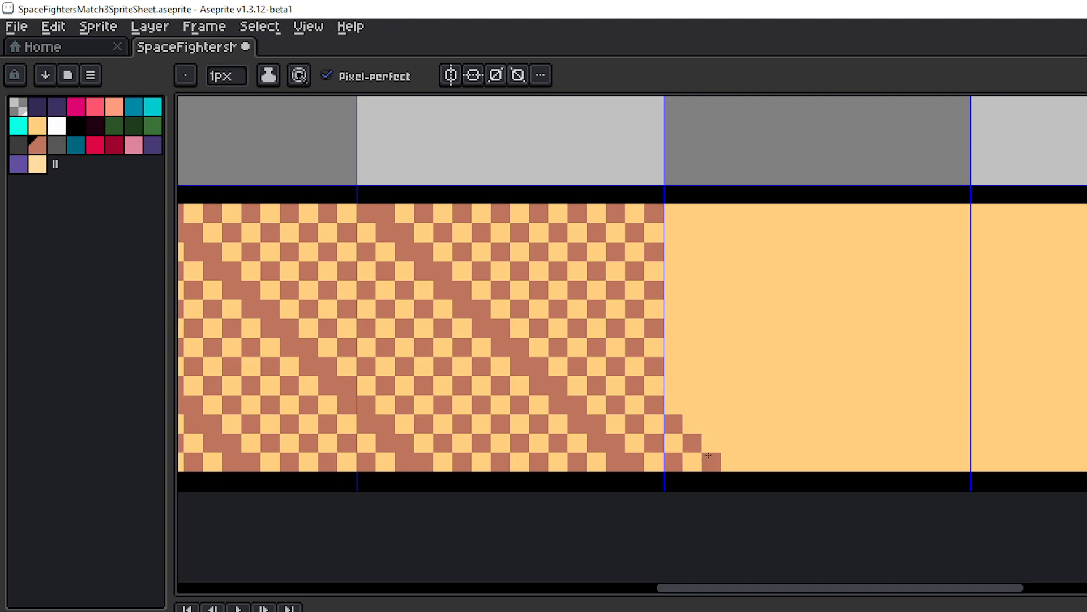
click(673, 386)
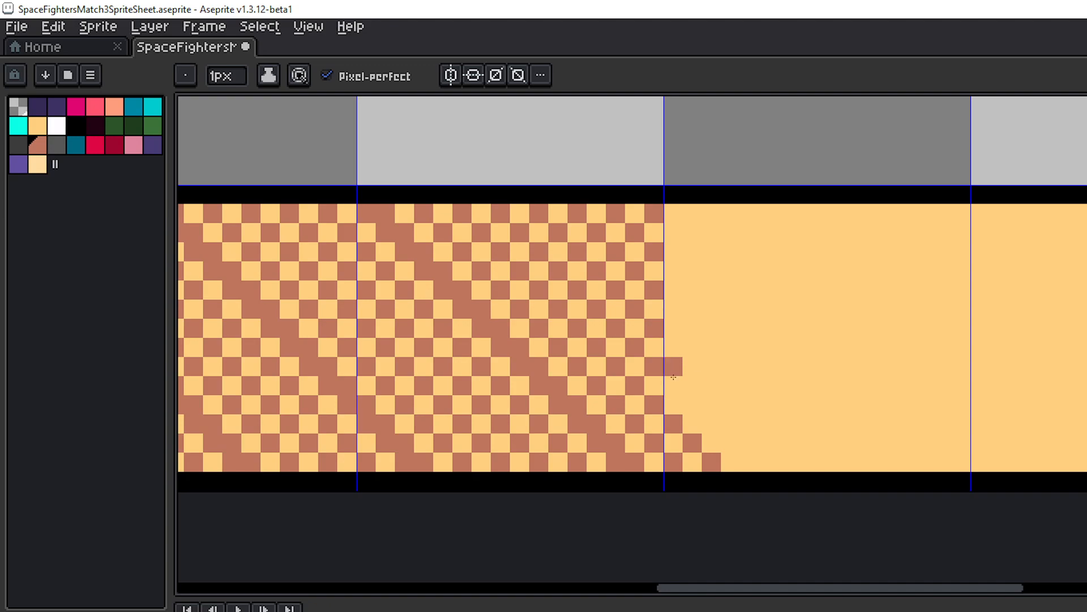
shift+click(750, 461)
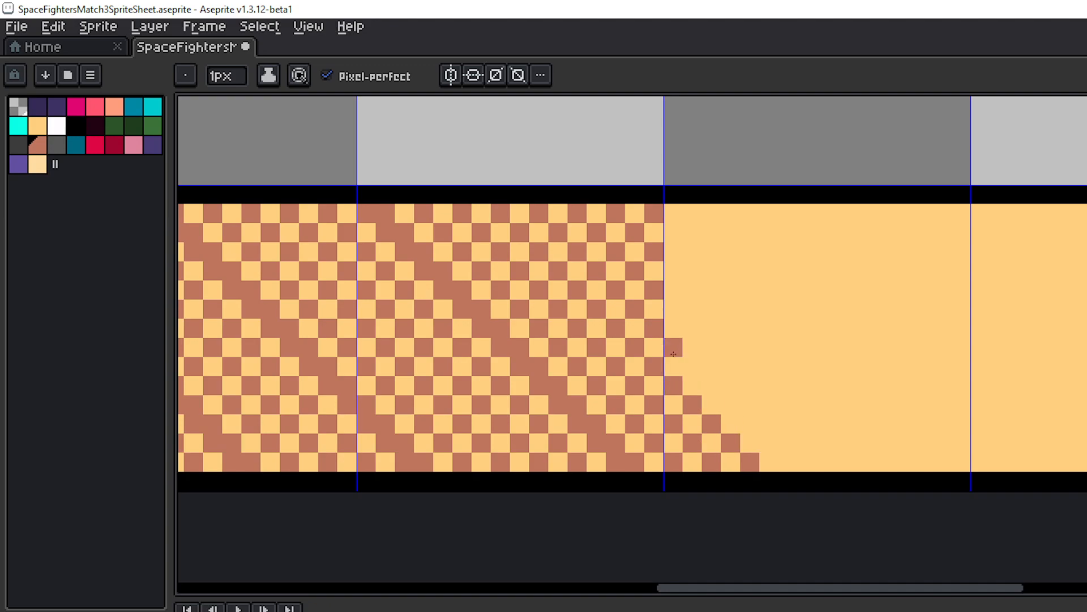
click(673, 353)
shift+click(788, 462)
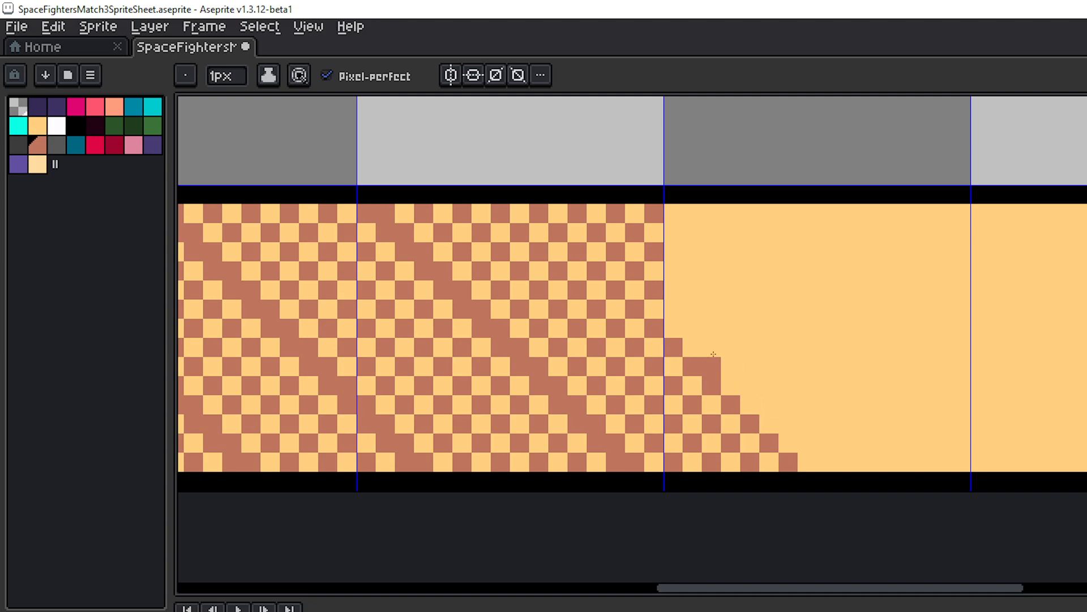
- Extend the dither in the third tile with three more spaced brown diagonals from its left edge to the bottom outline
click(673, 309)
shift+click(816, 459)
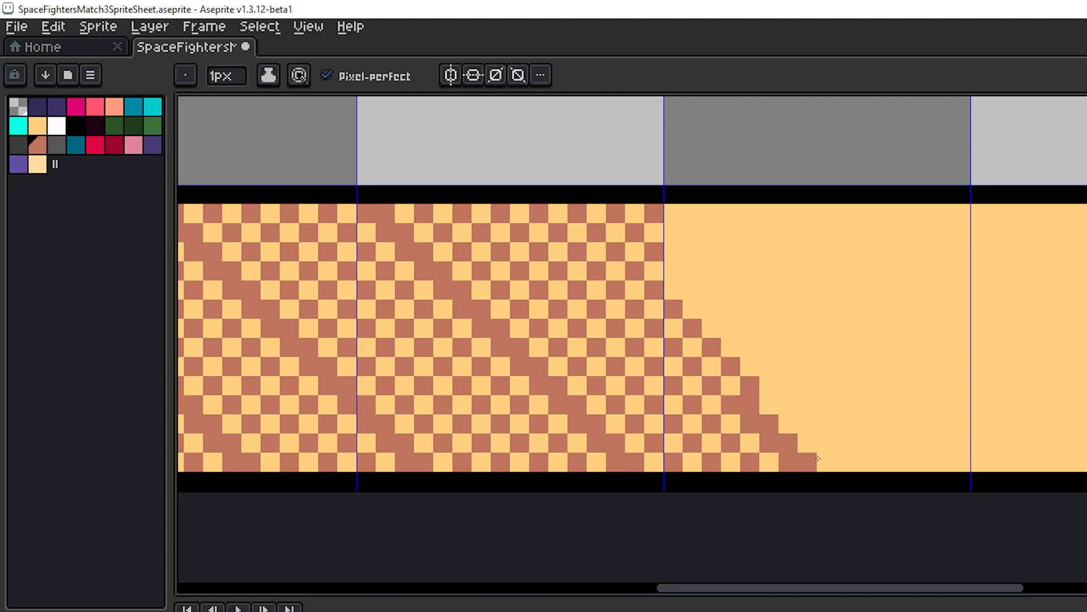
shift+click(827, 461)
drag(770, 347, 631, 372)
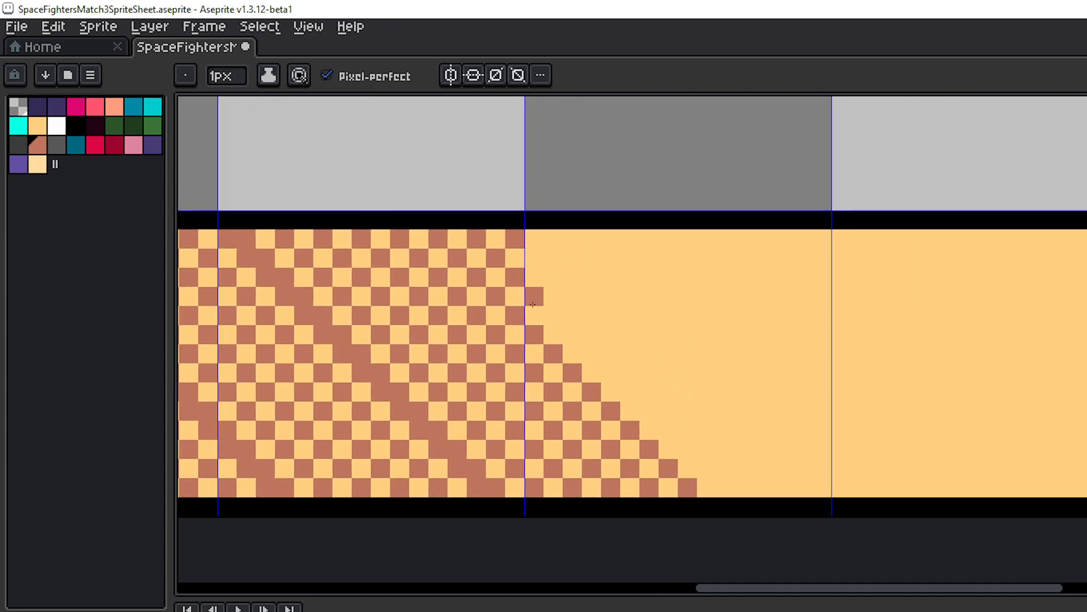
click(532, 302)
shift+click(725, 487)
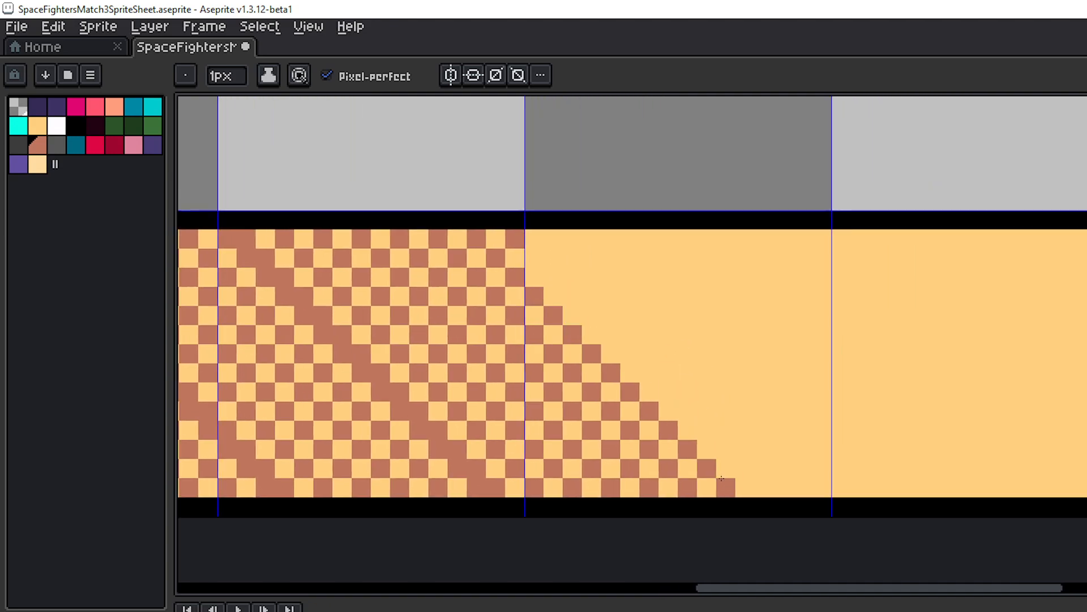
click(534, 257)
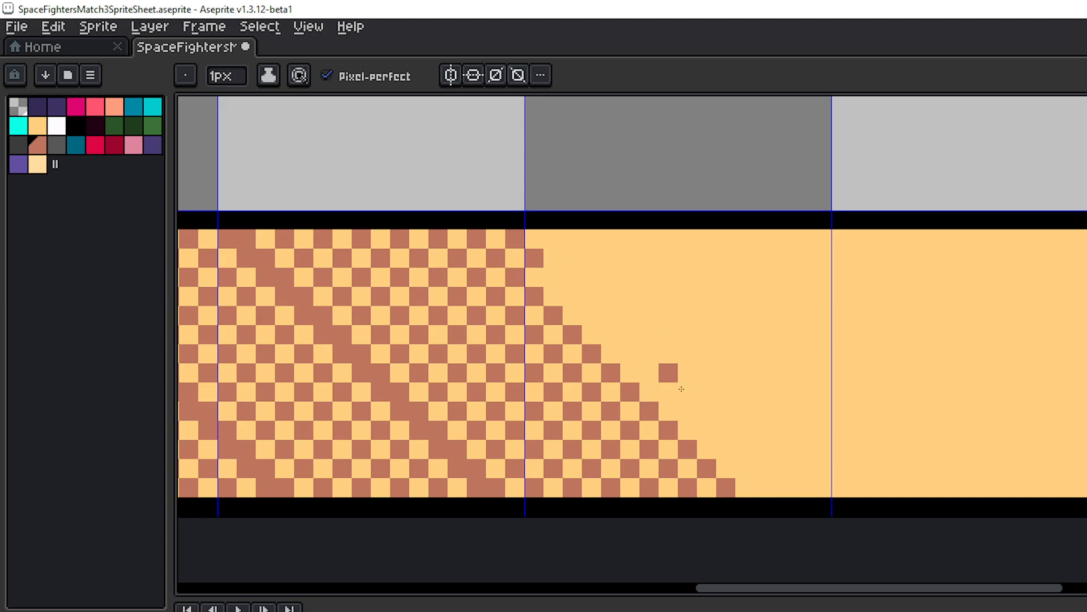
shift+click(756, 481)
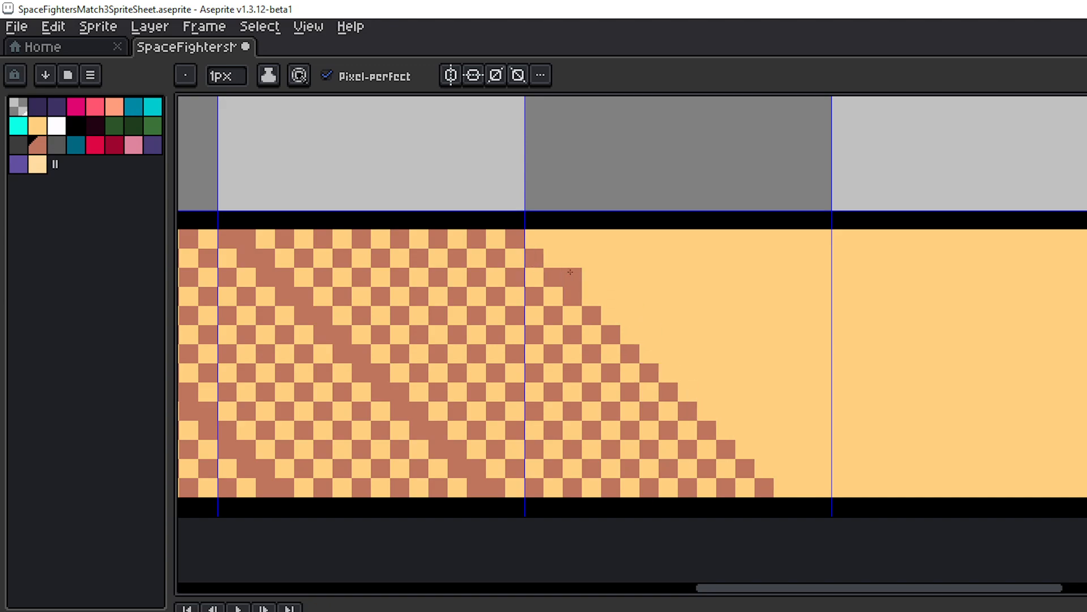
- Draw a full-height brown diagonal across the third tile and thicken it into a solid band with an adjoining diagonal
click(553, 238)
click(764, 449)
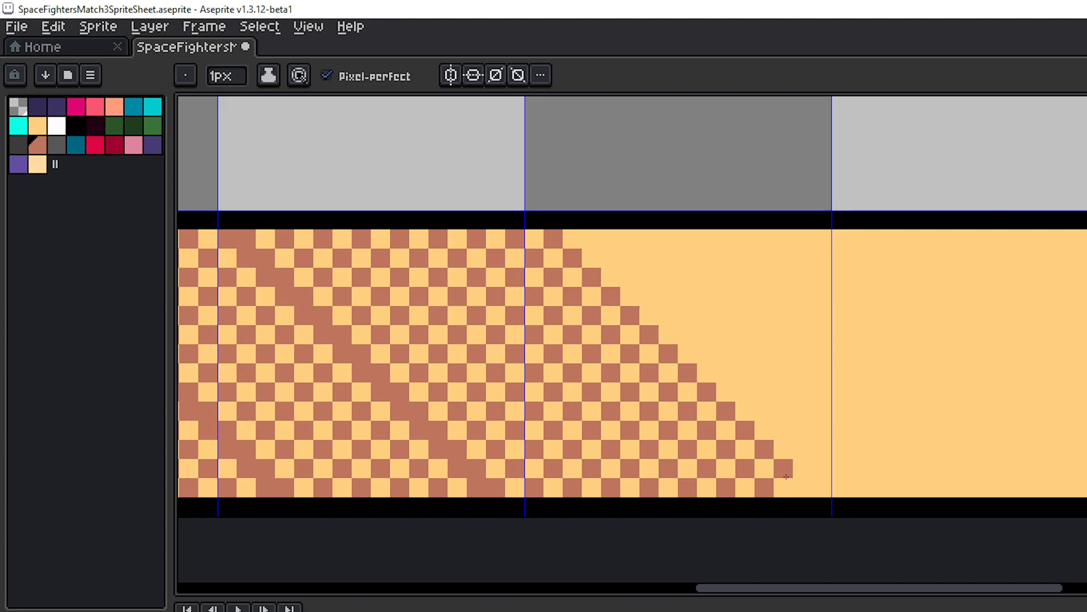
shift+click(801, 486)
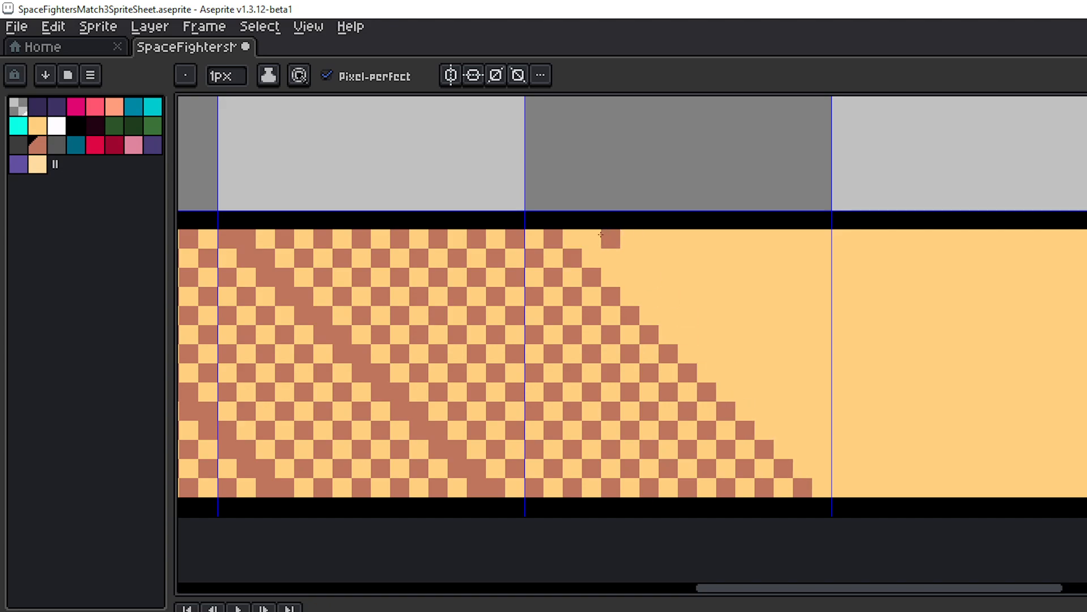
click(591, 258)
shift+click(803, 461)
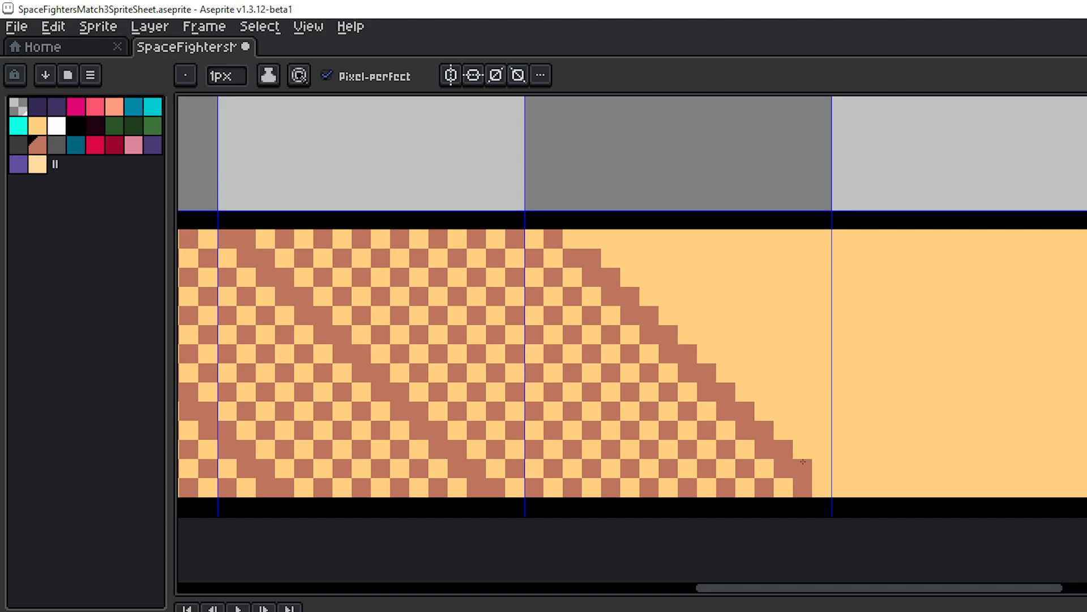
click(572, 239)
- Draw three spaced brown diagonals to the upper right of the solid band, ending at the third tile's right edge
click(610, 239)
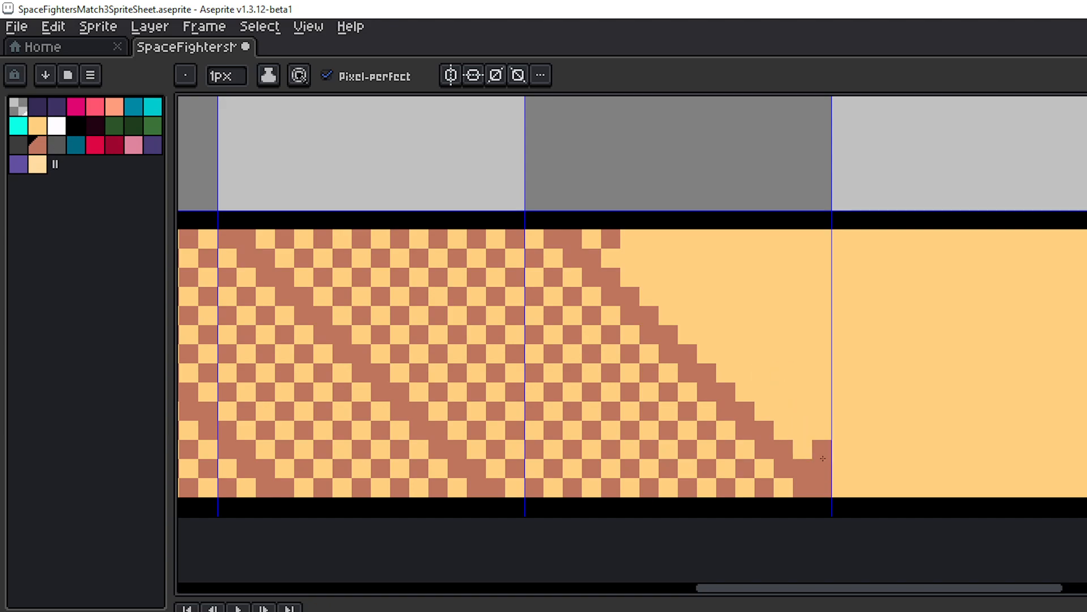
click(629, 258)
shift+click(823, 455)
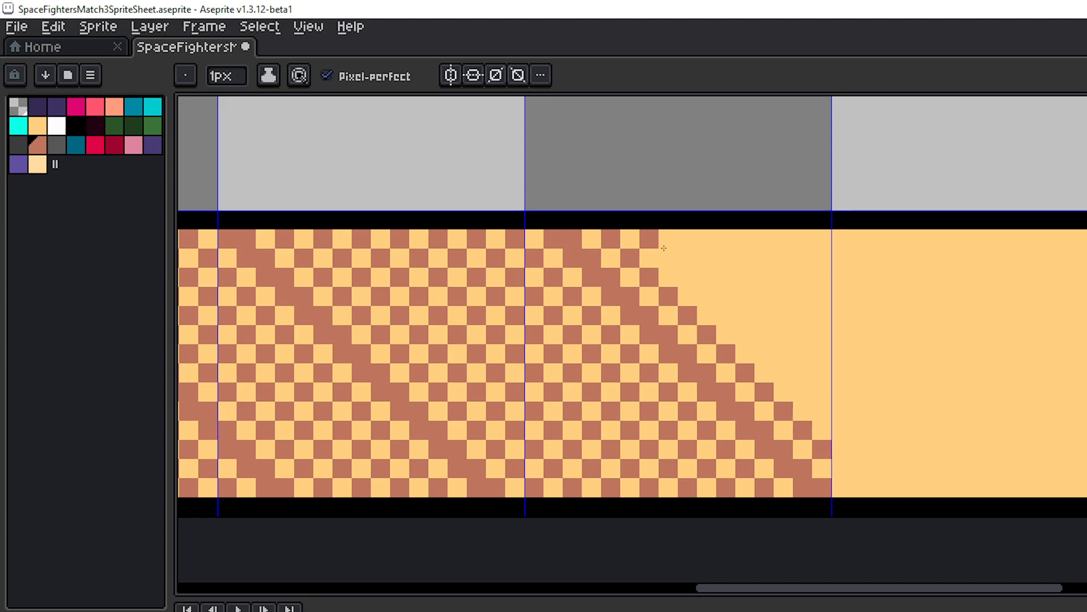
click(822, 411)
shift+click(668, 258)
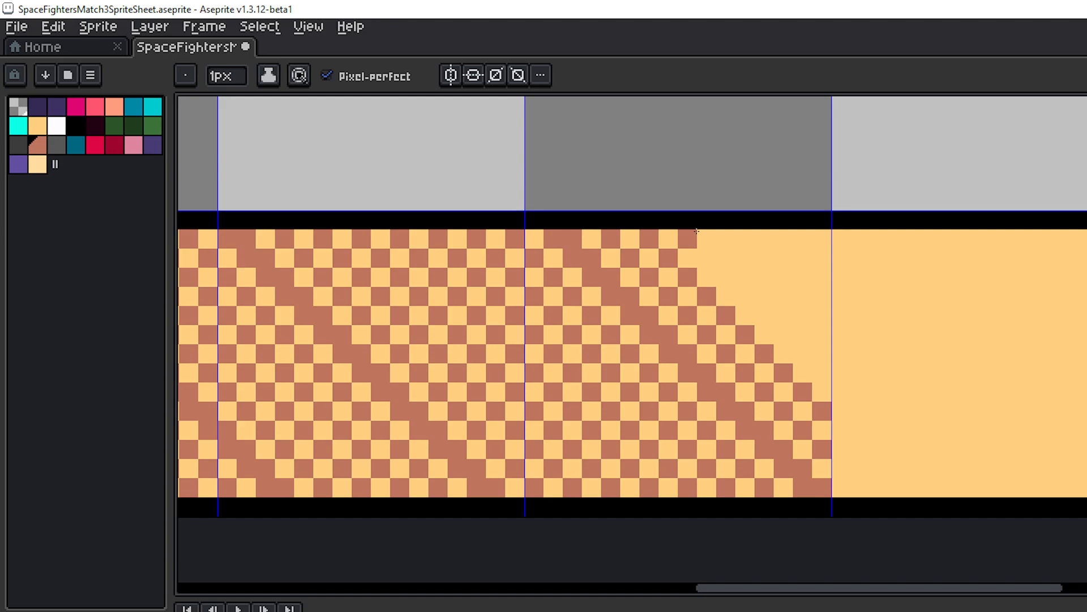
click(822, 374)
shift+click(707, 258)
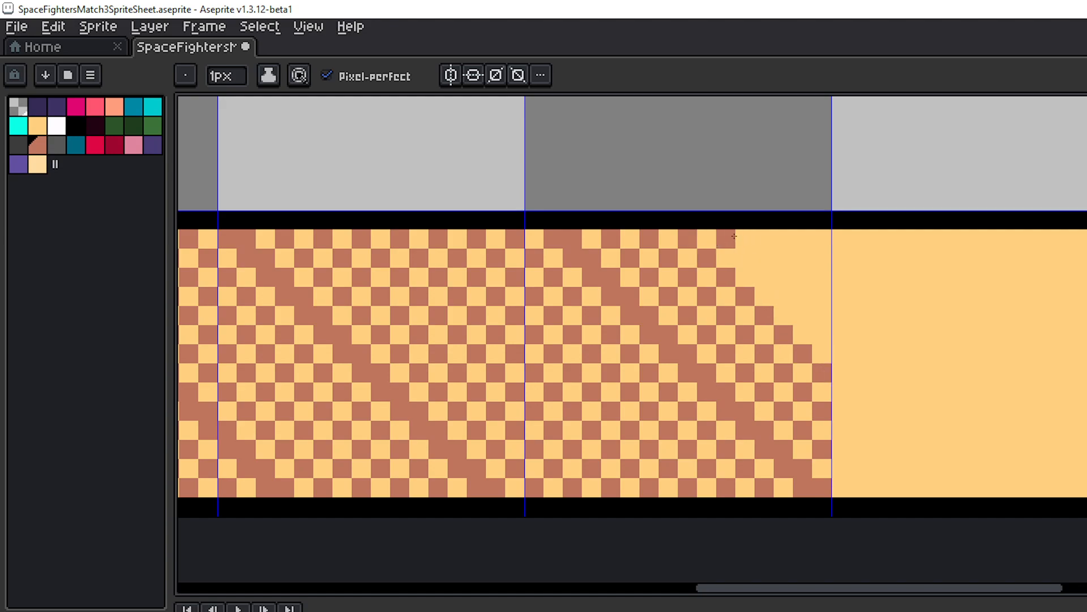
- Draw a second solid brown band from two adjoining diagonals and dither the remaining upper-right corner of the third tile
shift+click(828, 339)
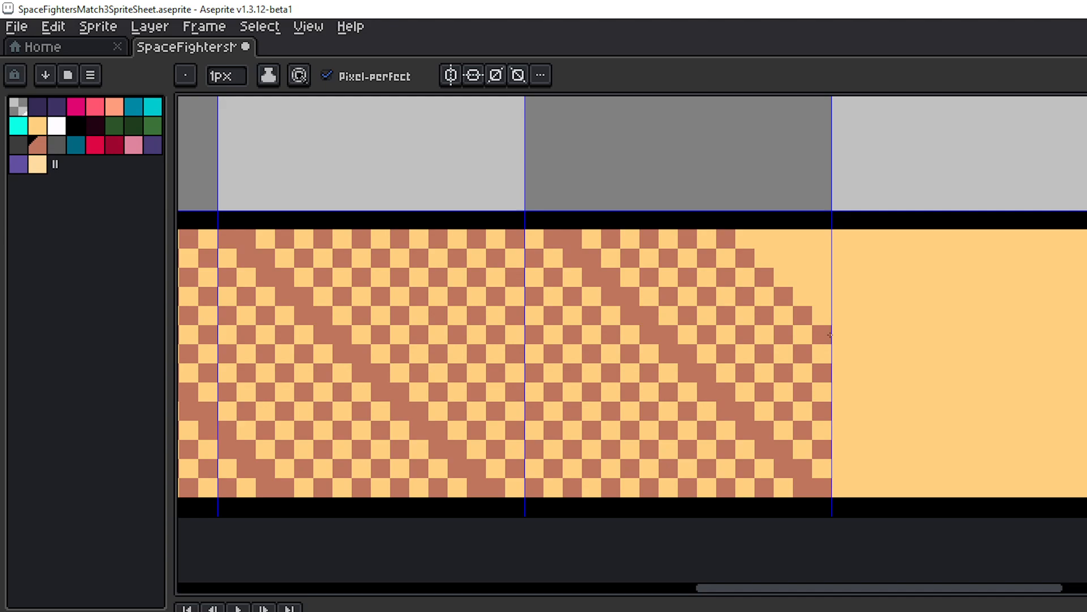
click(748, 232)
shift+click(821, 307)
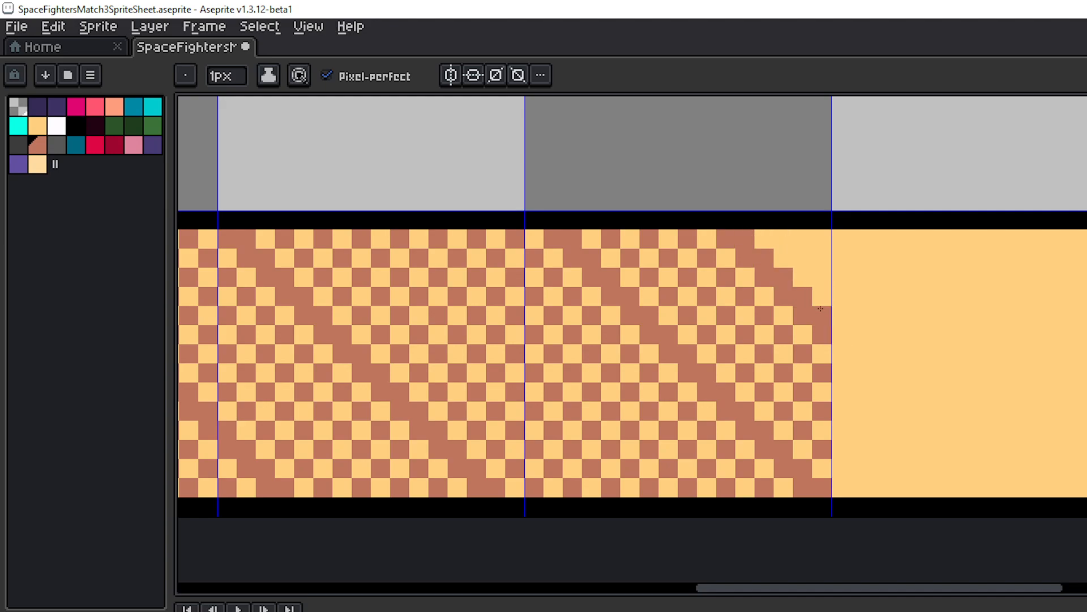
click(784, 240)
shift+click(822, 277)
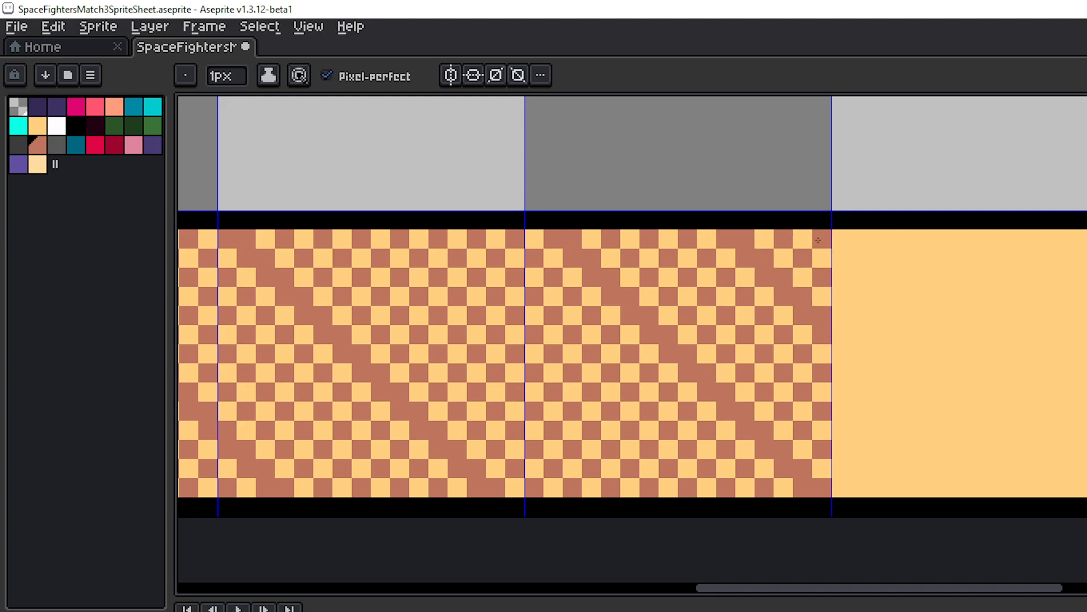
- Examine the dithered shading along the frame's left side and bottom edge, close up and within the whole sprite sheet
scroll(823, 256, down, 3)
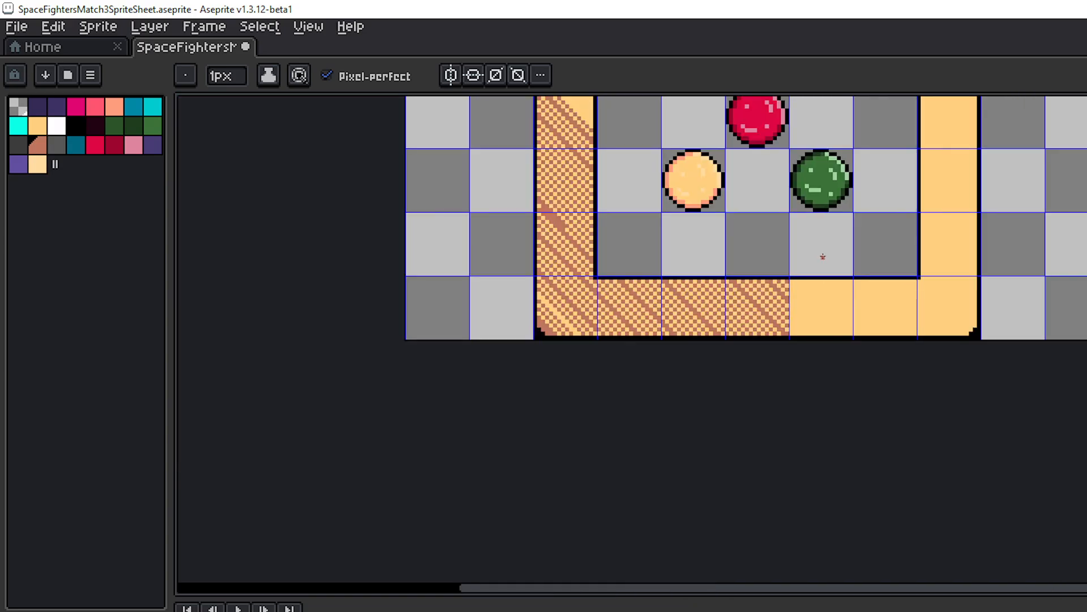
drag(823, 257, 723, 362)
scroll(724, 360, down, 2)
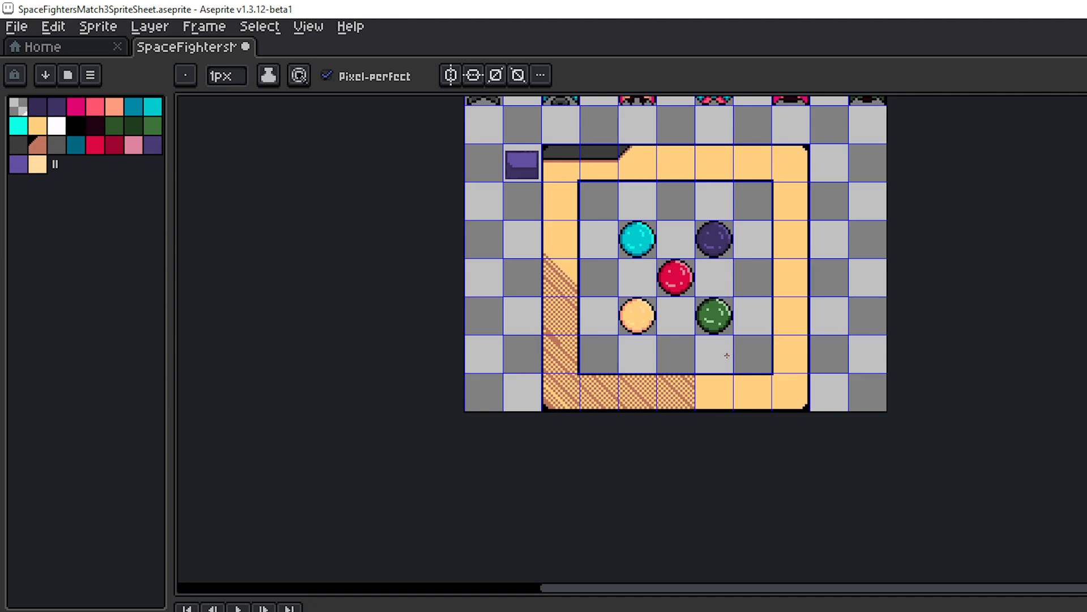
drag(727, 355, 855, 374)
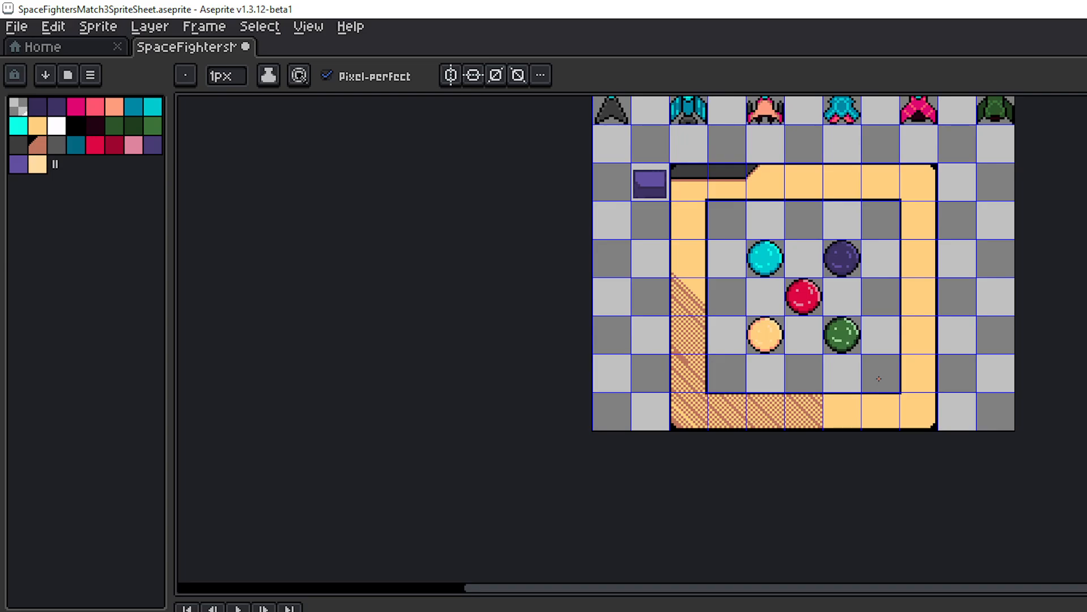
scroll(780, 438, up, 3)
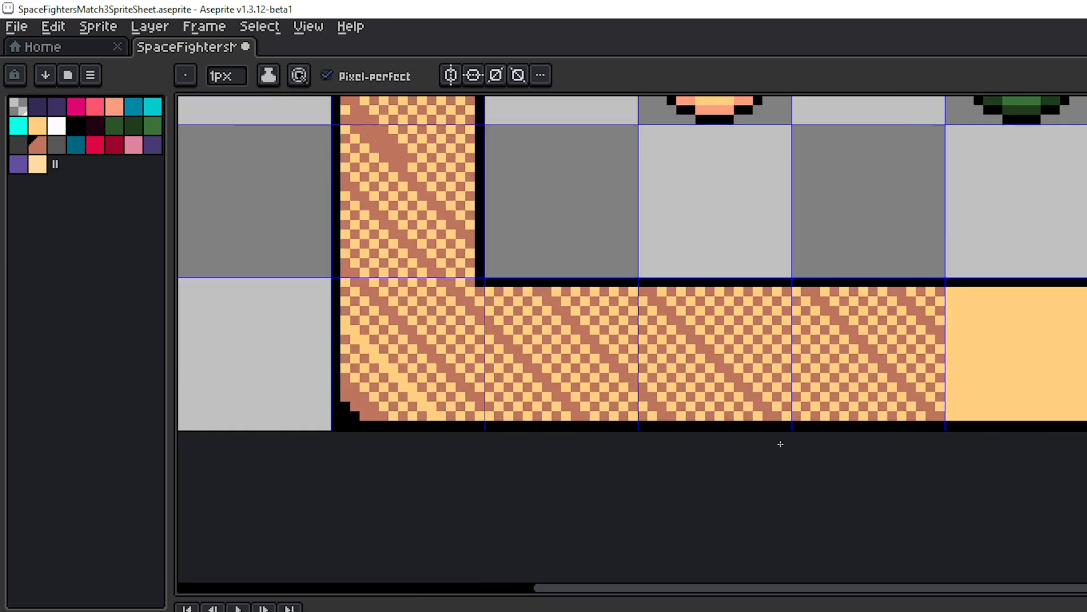
scroll(712, 427, down, 2)
drag(712, 427, 694, 476)
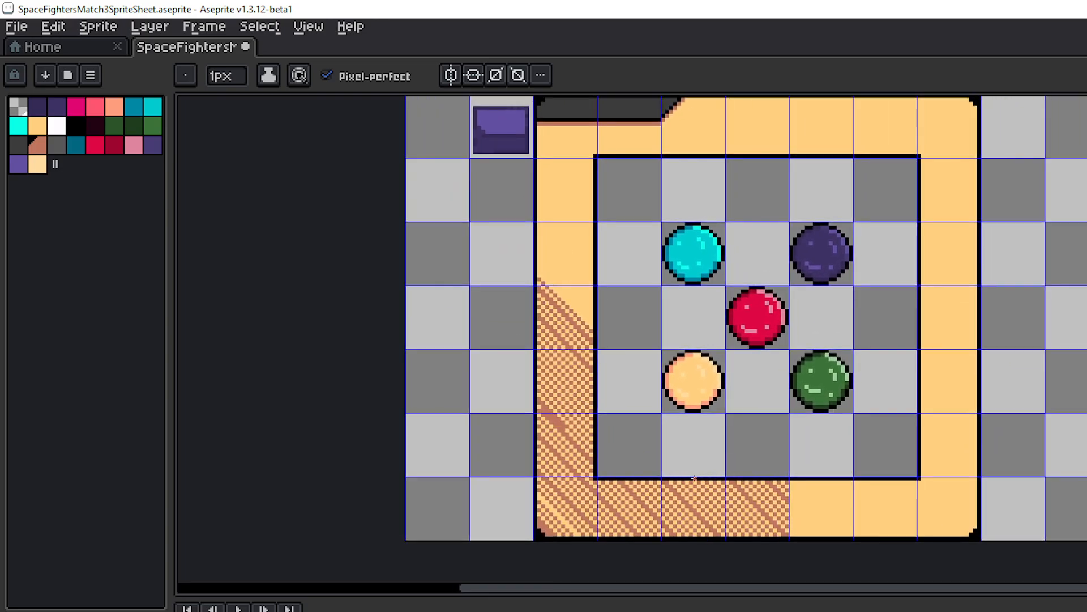
scroll(695, 476, down, 2)
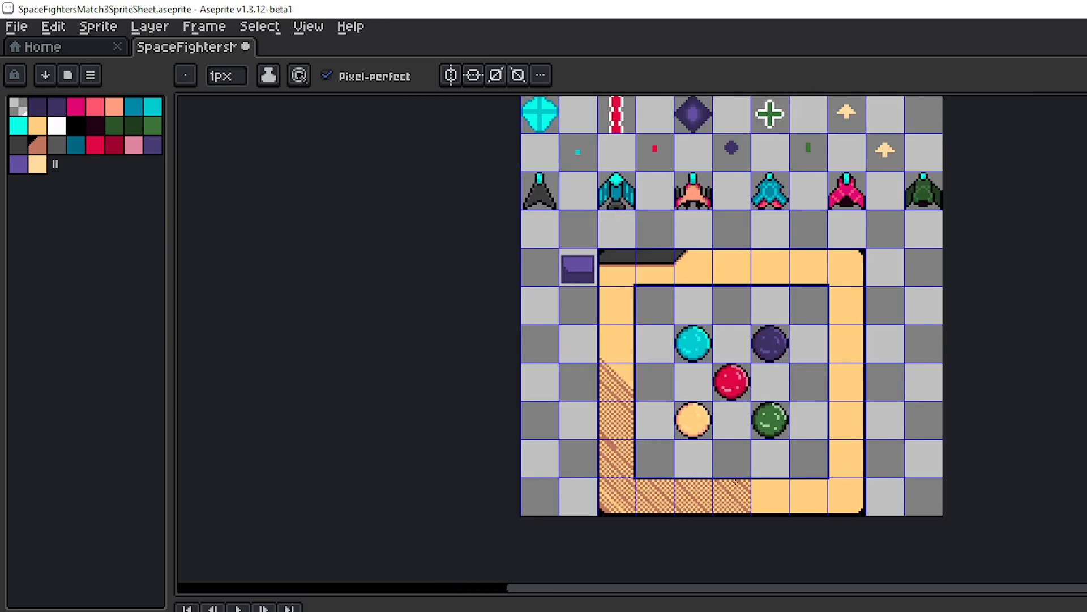
key(v)
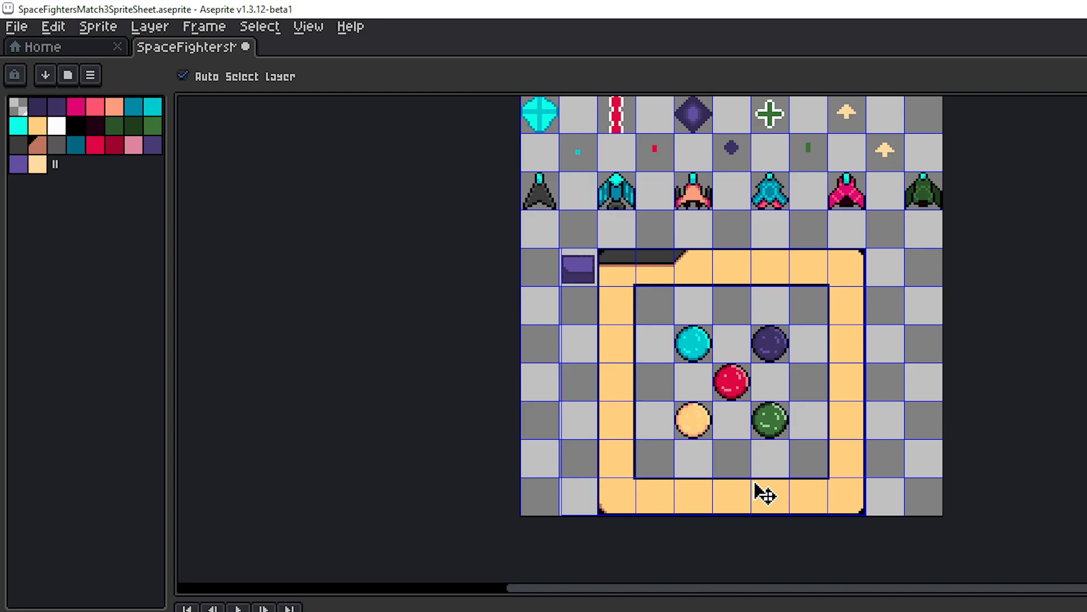
key(b)
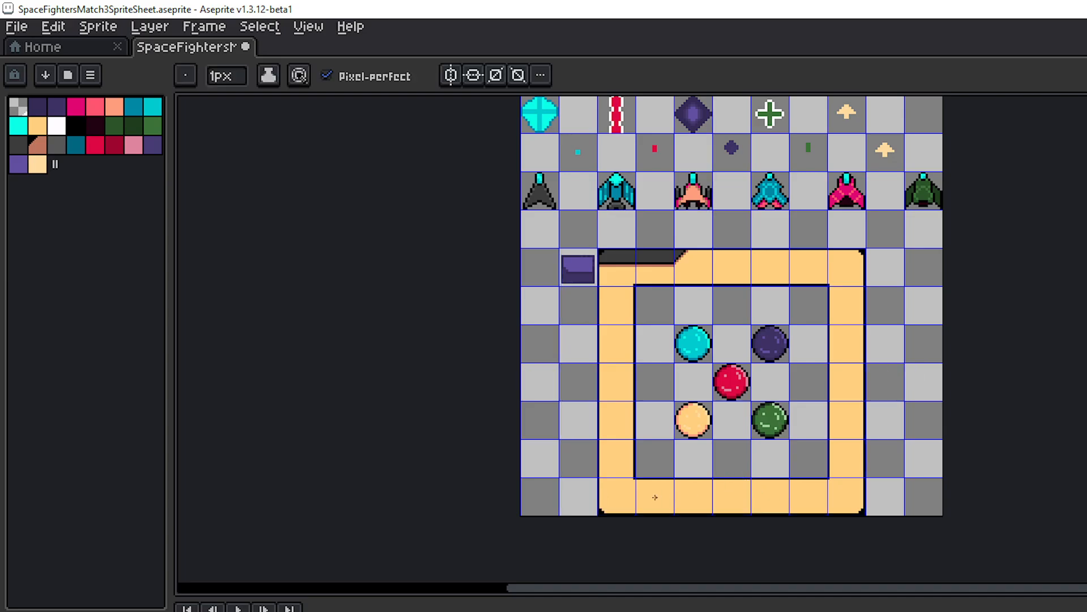
scroll(646, 492, up, 3)
drag(626, 478, 539, 525)
scroll(634, 517, down, 1)
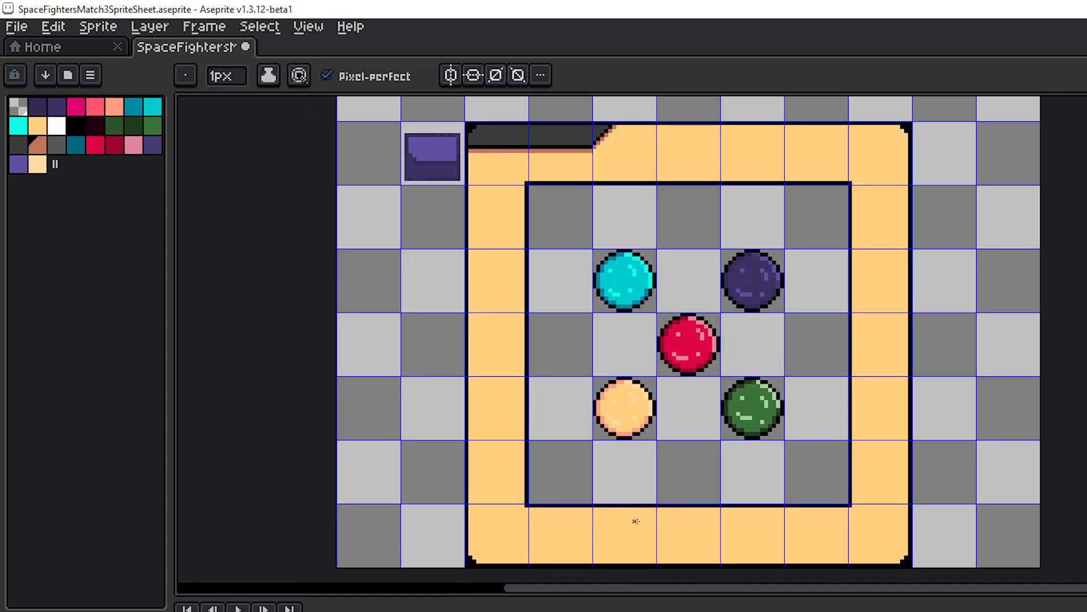
scroll(704, 439, up, 2)
drag(810, 437, 723, 427)
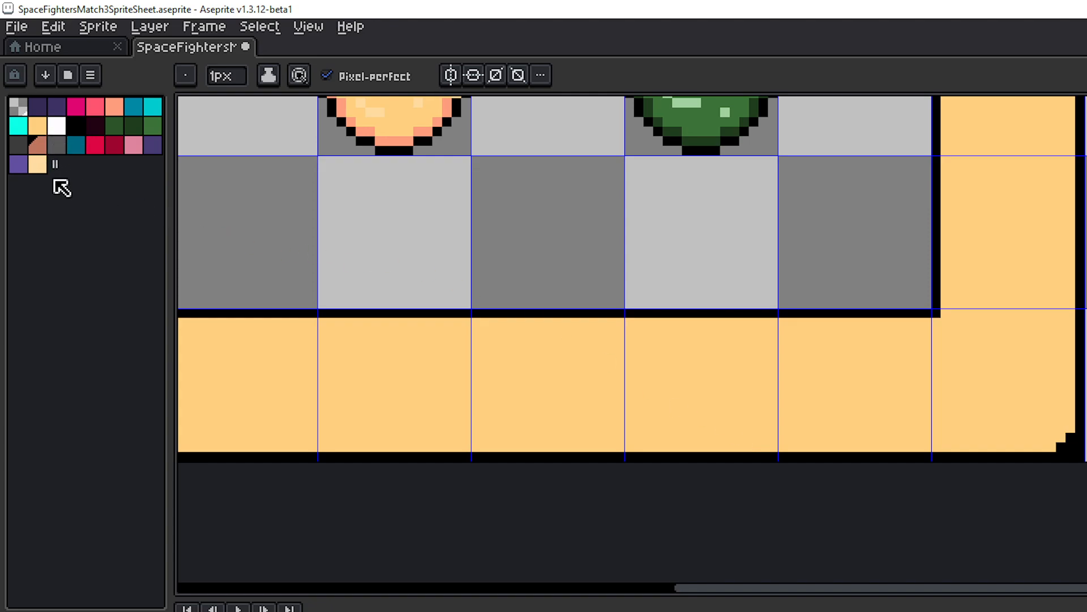
- Draw a 1px black panel outline in the frame's lower-right corner: a short diagonal rising from the bottom border, then a horizontal line to the outer edge
drag(648, 420, 749, 440)
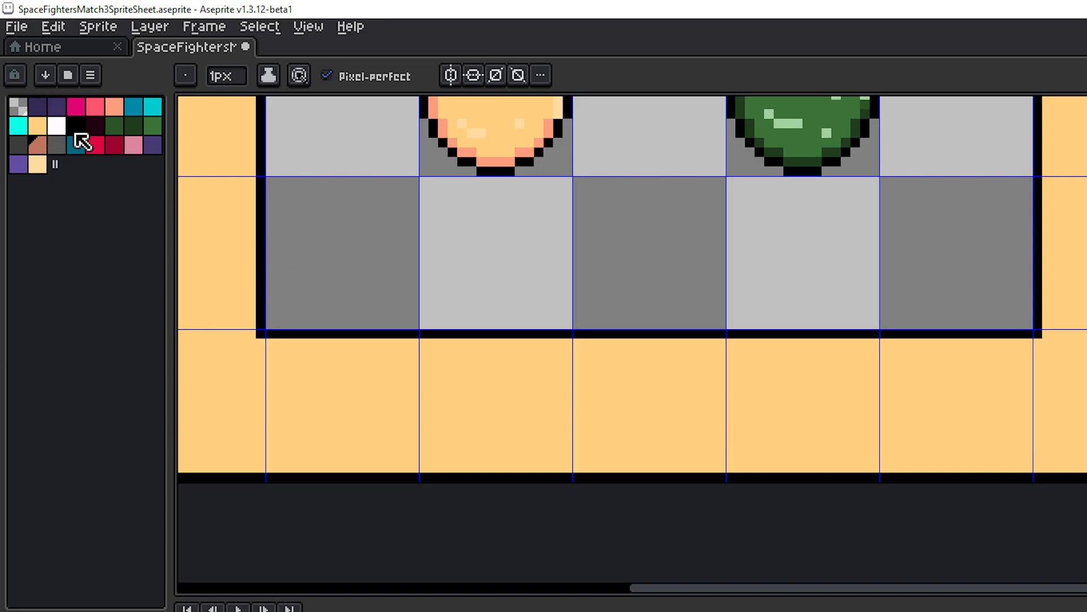
scroll(401, 252, down, 3)
drag(701, 449, 653, 402)
scroll(731, 492, up, 3)
drag(764, 472, 704, 425)
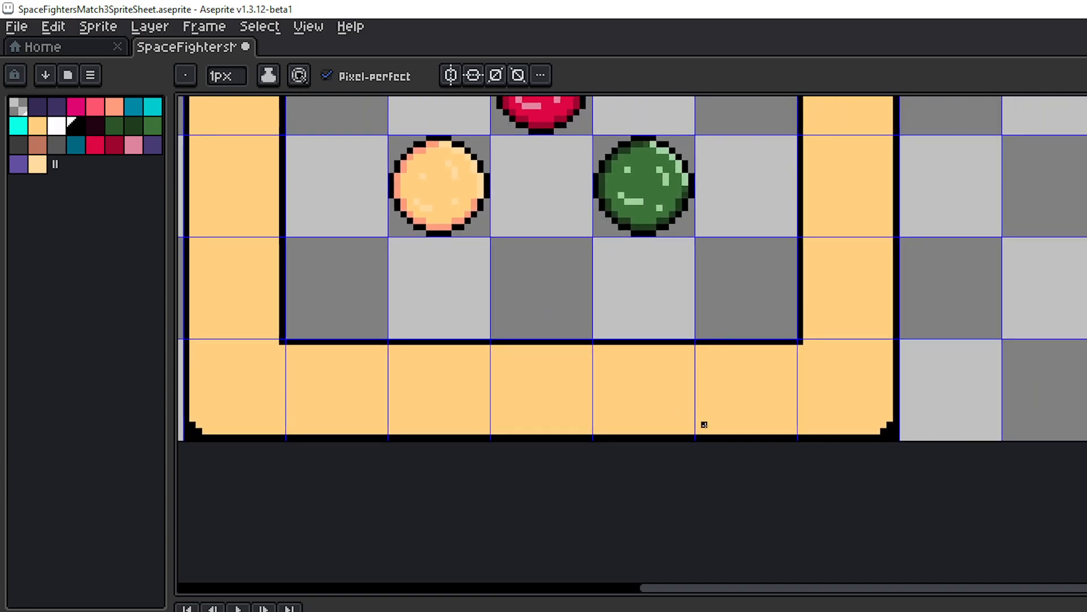
scroll(702, 428, up, 2)
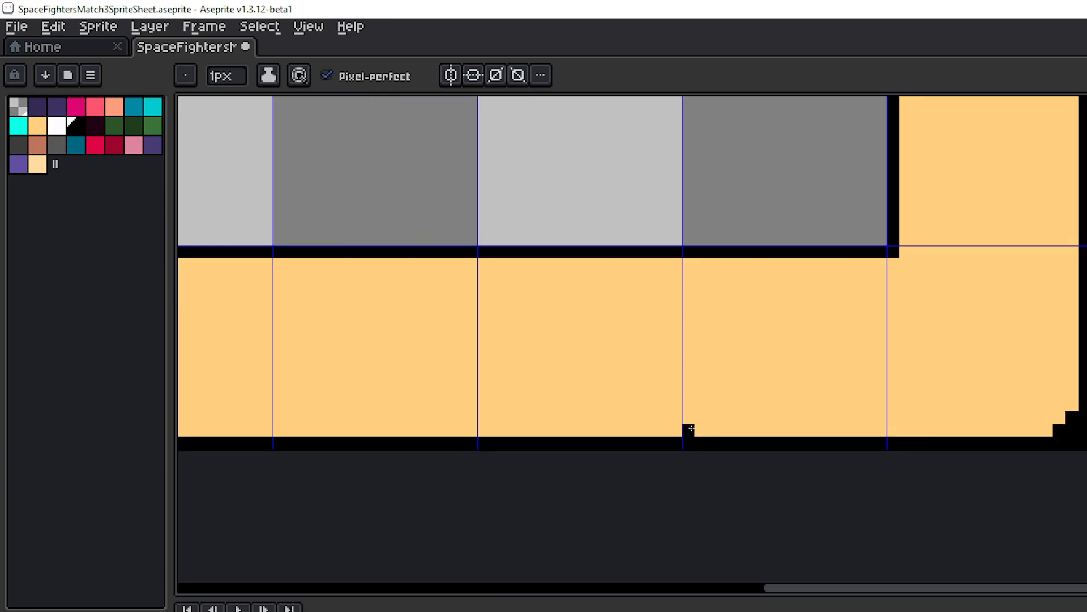
click(482, 426)
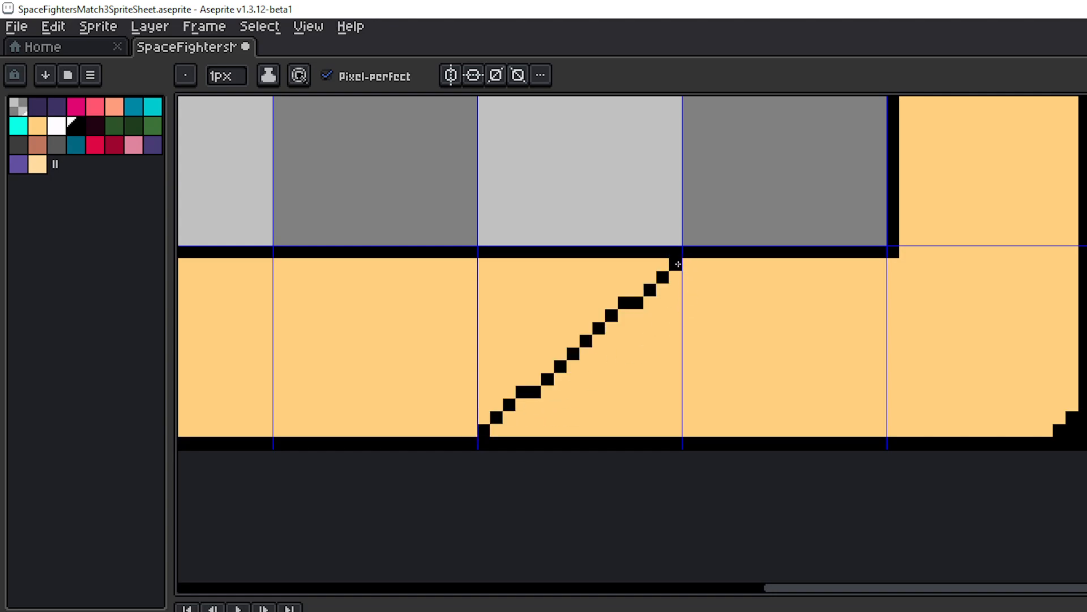
shift+click(716, 276)
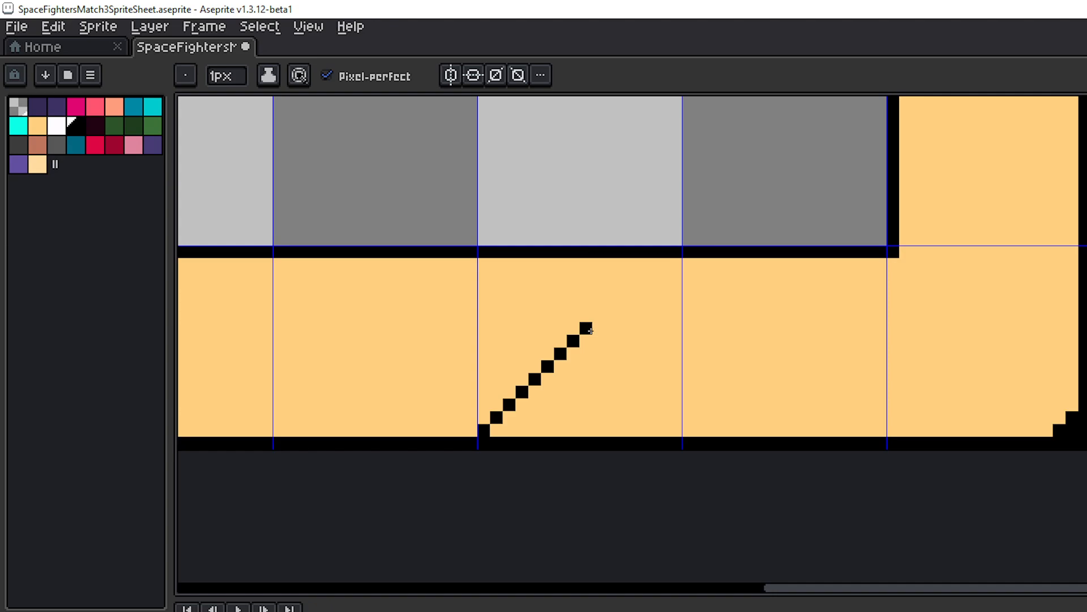
shift+click(588, 329)
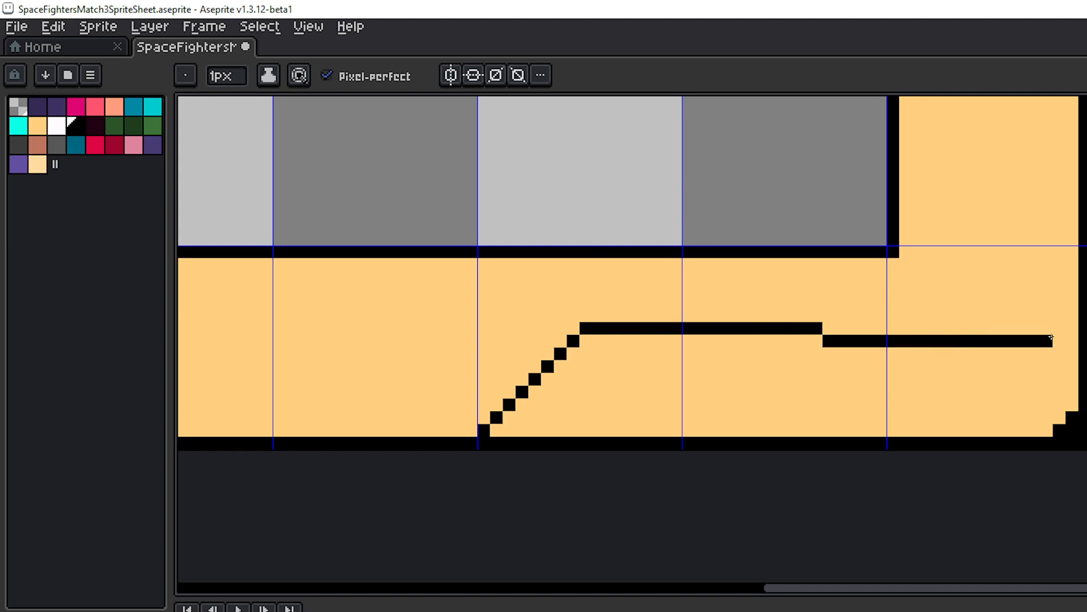
shift+click(1068, 324)
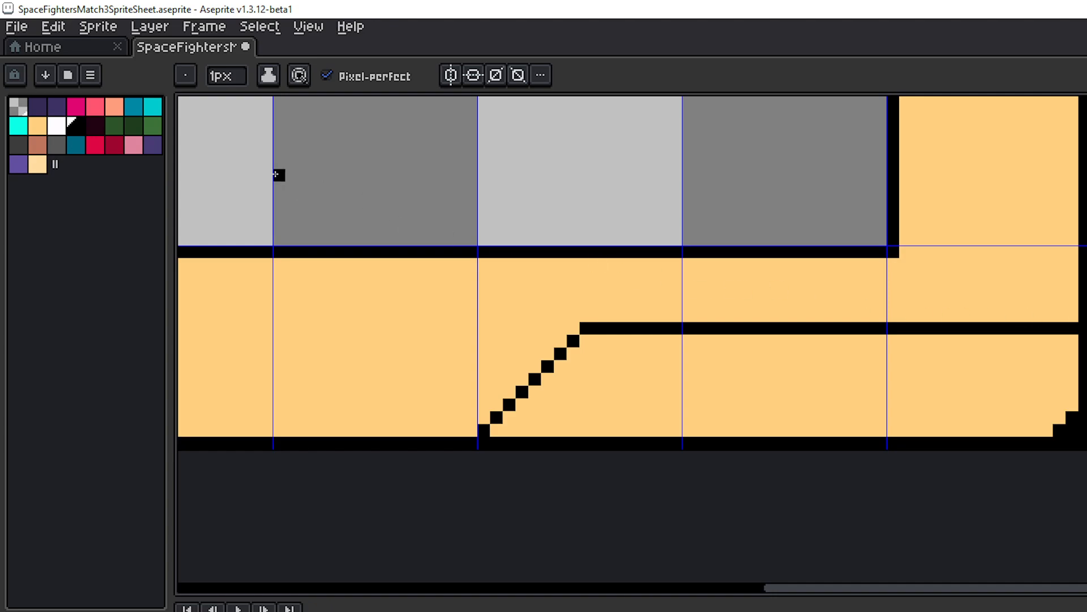
- Fill the outlined lower-right corner panel with the dark grey sampled from the upper-left panel
scroll(344, 230, down, 4)
drag(385, 191, 699, 445)
scroll(657, 328, up, 3)
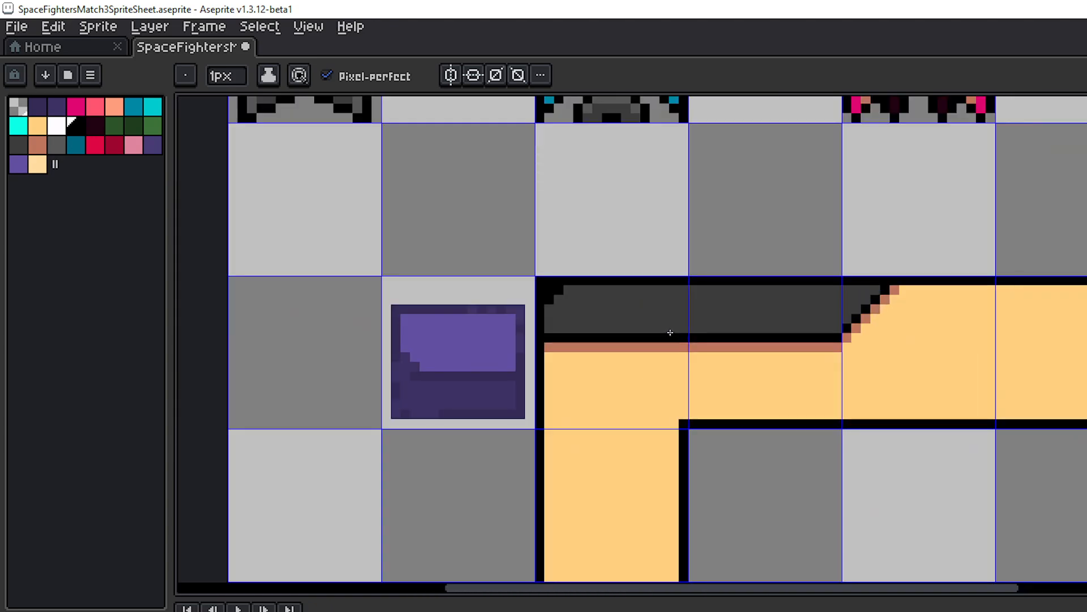
key(i)
click(691, 308)
scroll(854, 376, down, 3)
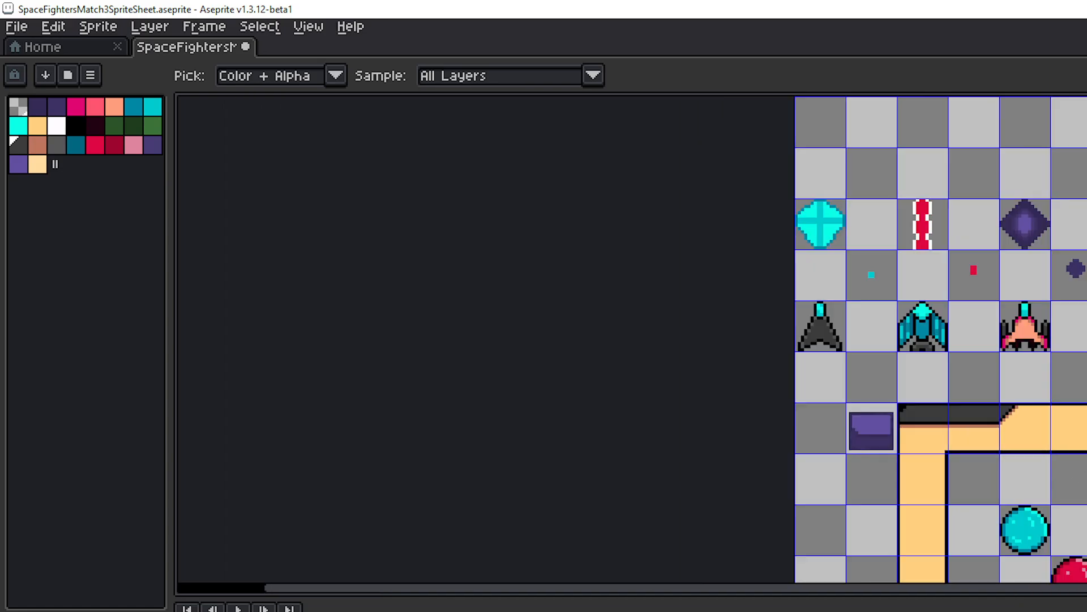
scroll(612, 286, up, 1)
scroll(619, 369, up, 3)
drag(733, 492, 582, 304)
drag(641, 480, 578, 345)
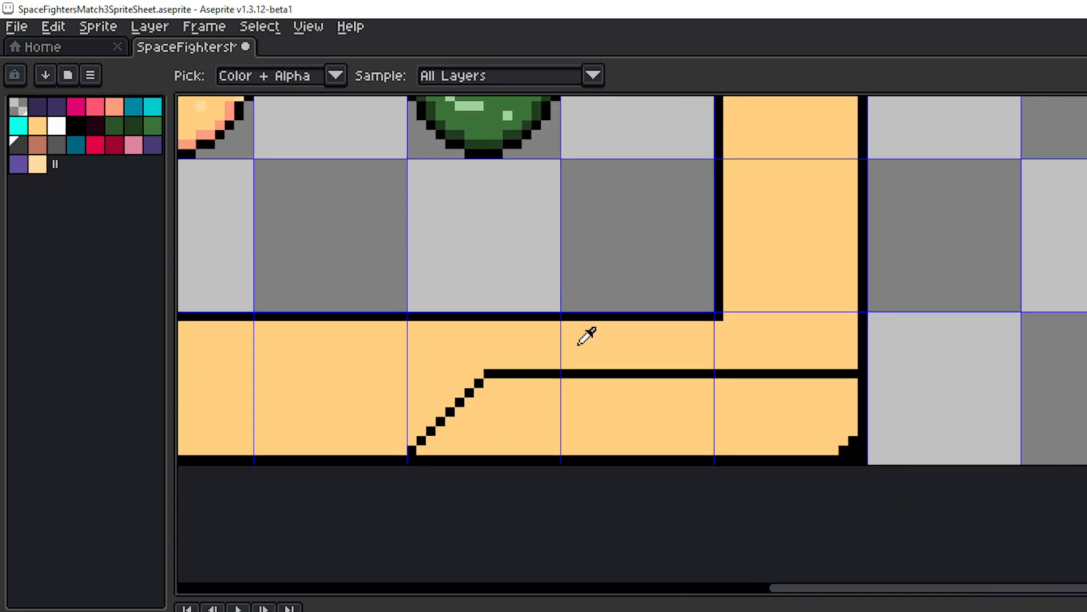
scroll(582, 375, up, 1)
scroll(605, 414, down, 1)
key(g)
click(602, 440)
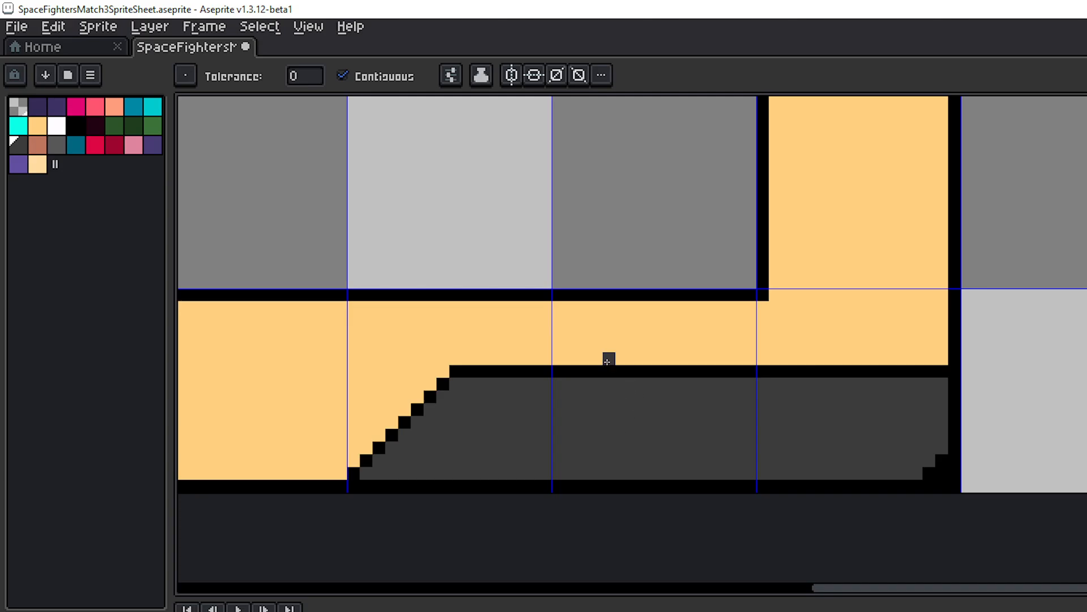
- Draw a 1px brown diagonal along the outer side of the lower-right panel's black diagonal edge
scroll(607, 359, down, 3)
drag(567, 293, 735, 464)
drag(512, 240, 612, 315)
scroll(612, 315, up, 1)
drag(550, 192, 623, 336)
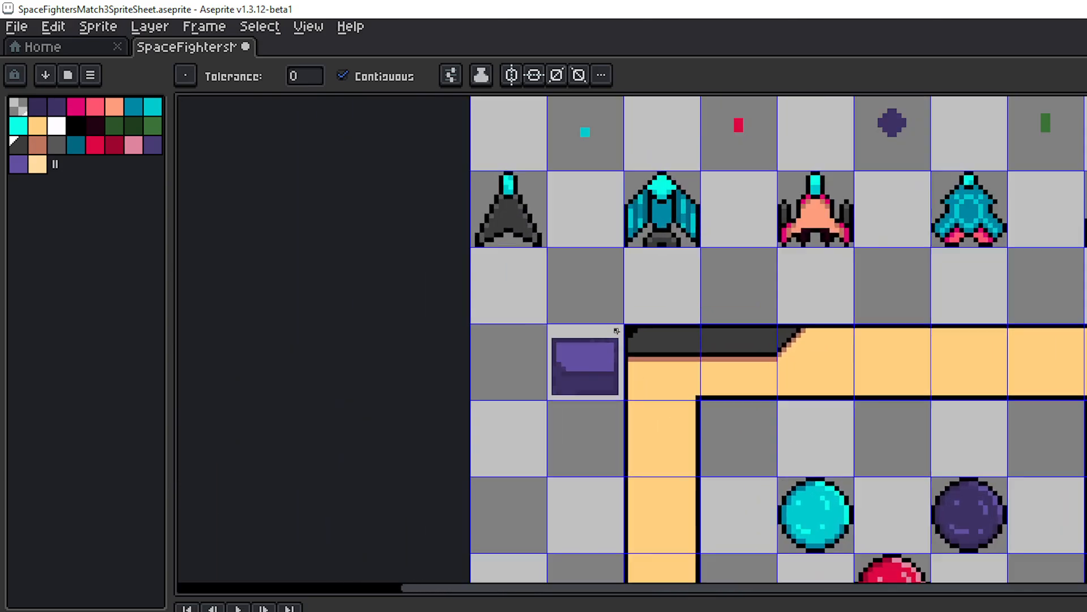
scroll(622, 335, up, 2)
key(i)
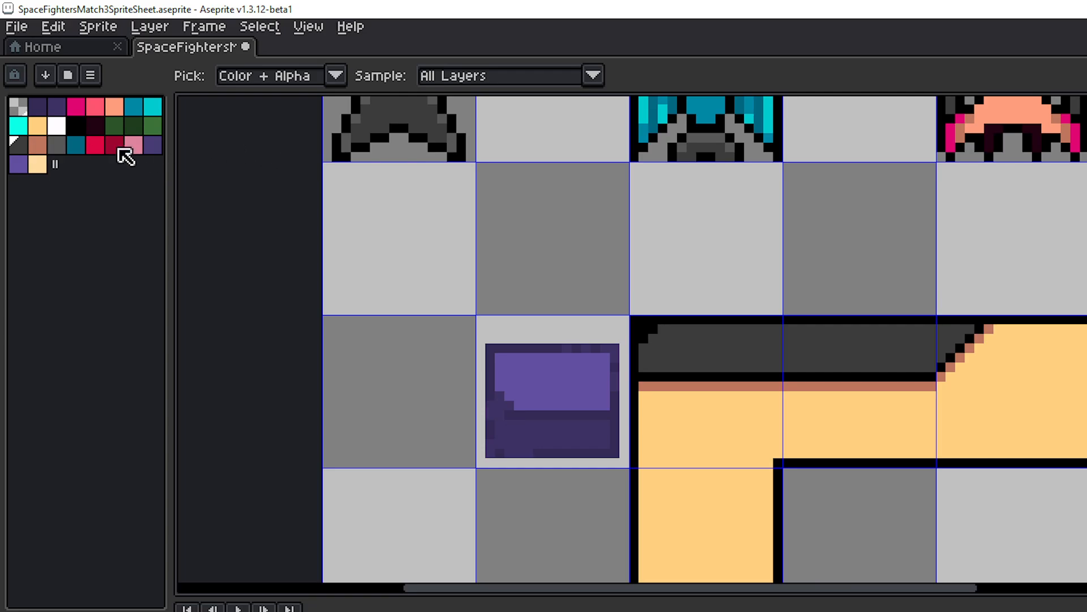
click(38, 145)
scroll(854, 460, down, 2)
scroll(845, 468, down, 1)
drag(904, 475, 654, 232)
drag(736, 425, 616, 215)
scroll(672, 357, up, 5)
key(b)
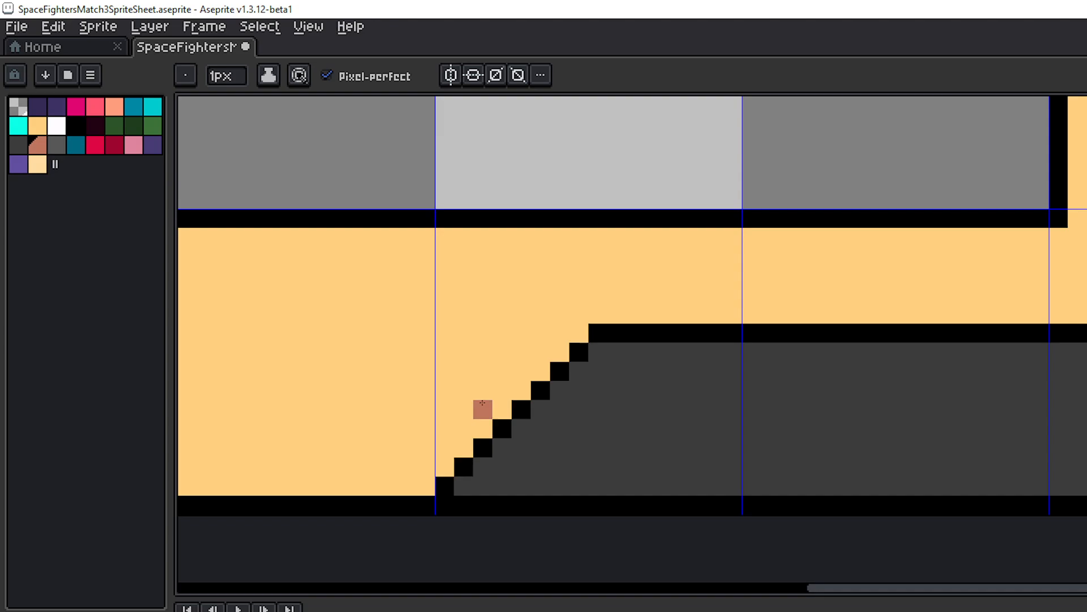
click(425, 485)
shift+click(579, 333)
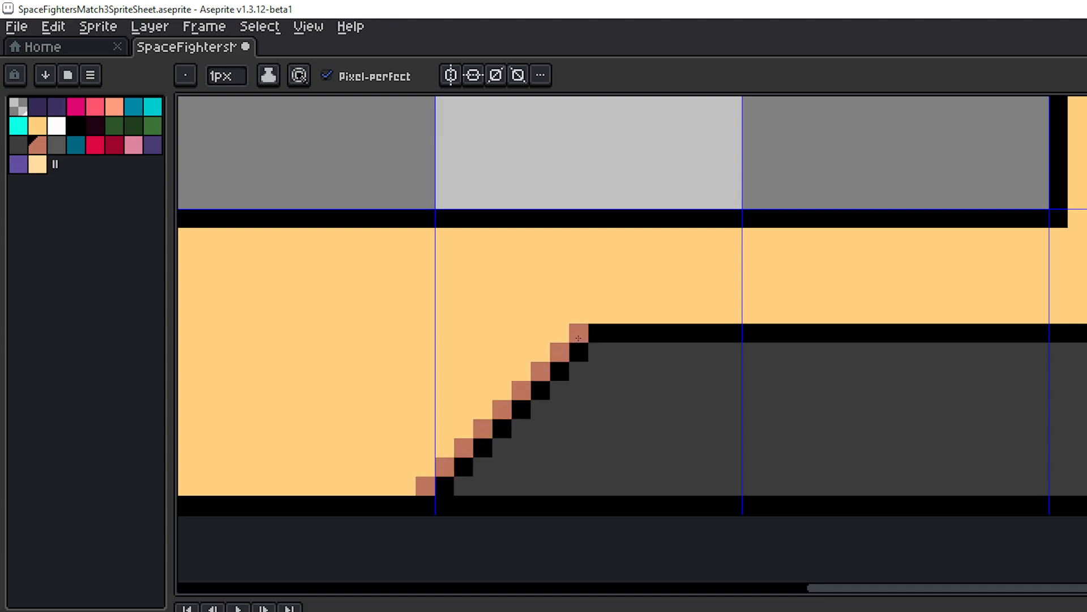
- Draw a 1px brown horizontal line directly above the lower-right panel's black top edge, running to the frame's outer border
click(598, 314)
shift+click(1083, 314)
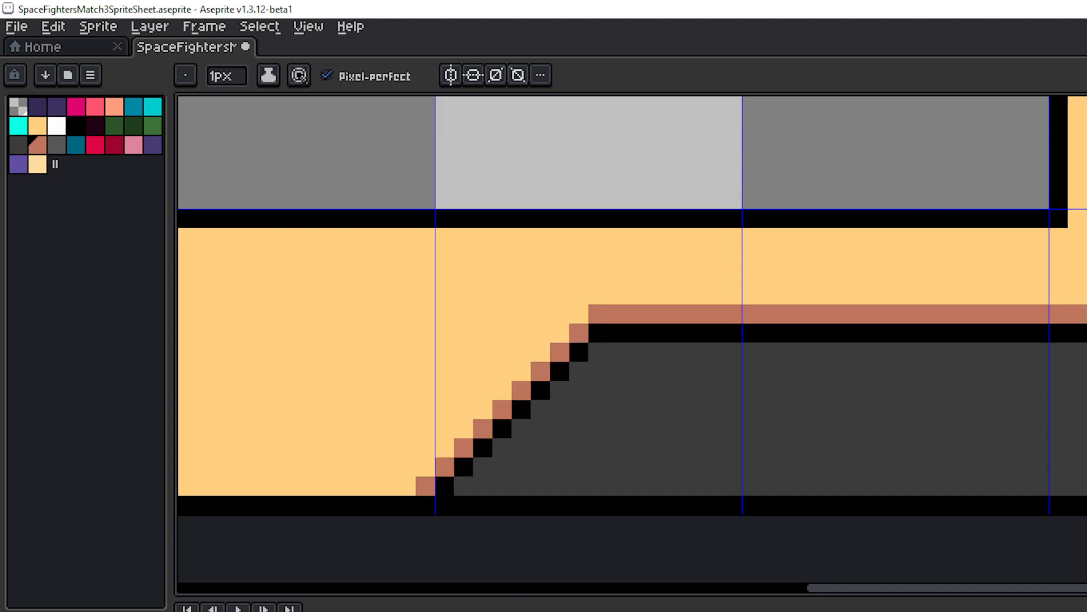
scroll(848, 422, down, 3)
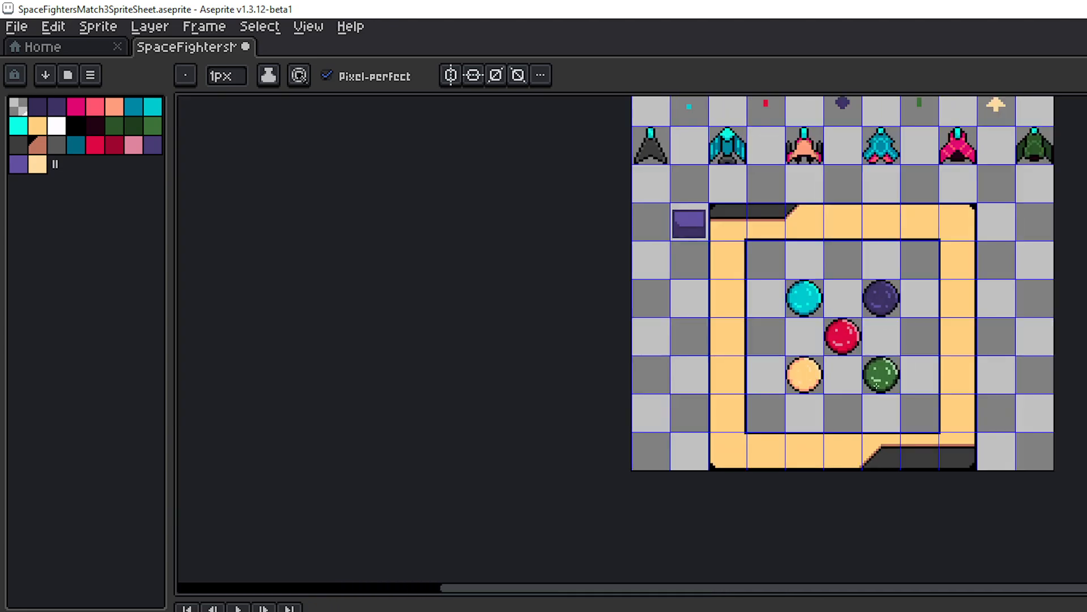
- Select the grid cell with the purple tile beside the frame's upper-left corner and delete its contents
scroll(832, 383, up, 4)
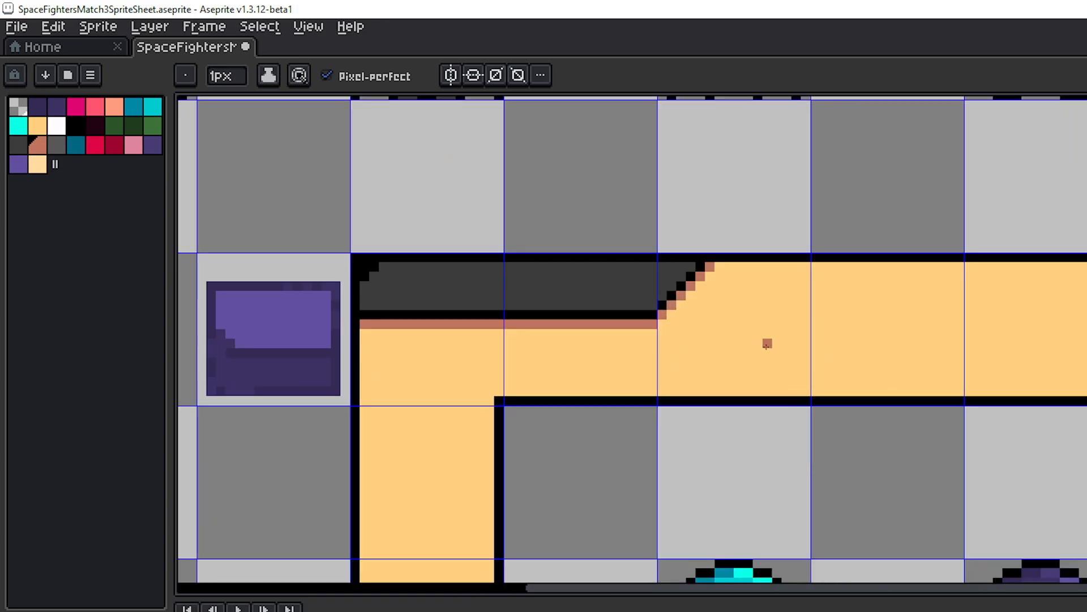
drag(767, 344, 883, 386)
drag(684, 347, 891, 330)
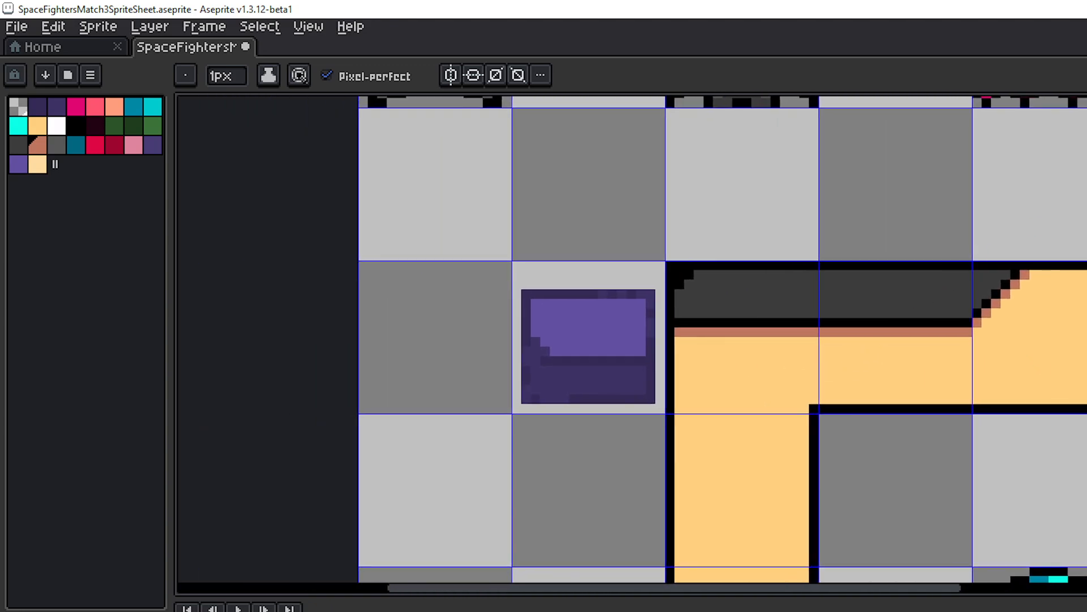
key(m)
double_click(568, 342)
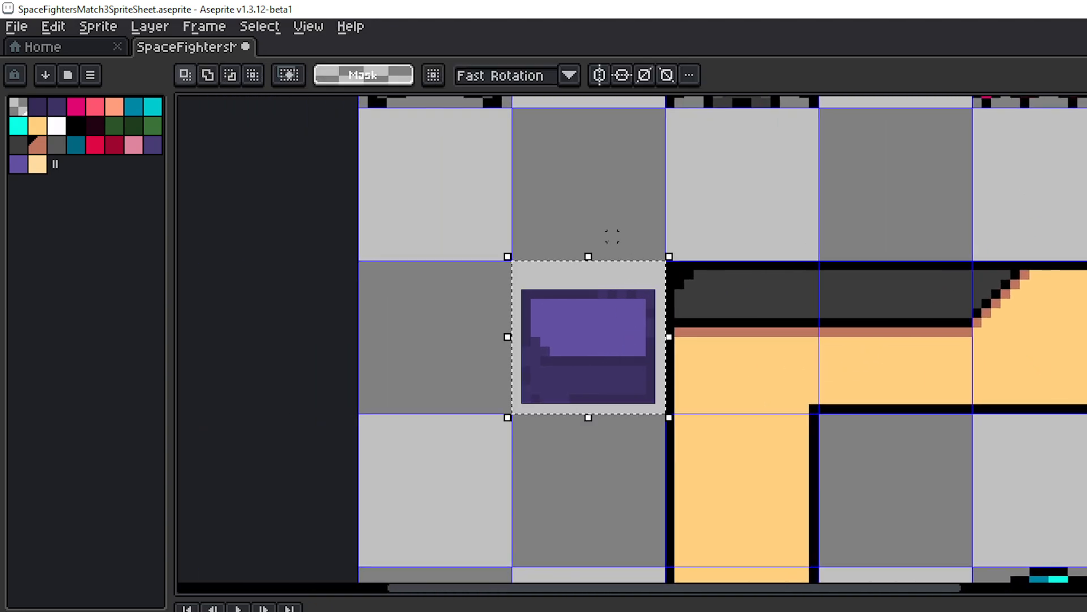
key(Delete)
- Examine the whole tan frame with its two dark corner panels at different magnifications
mouse_move(1007, 311)
mouse_down()
mouse_move(677, 274)
mouse_move(605, 291)
mouse_up()
scroll(758, 315, down, 3)
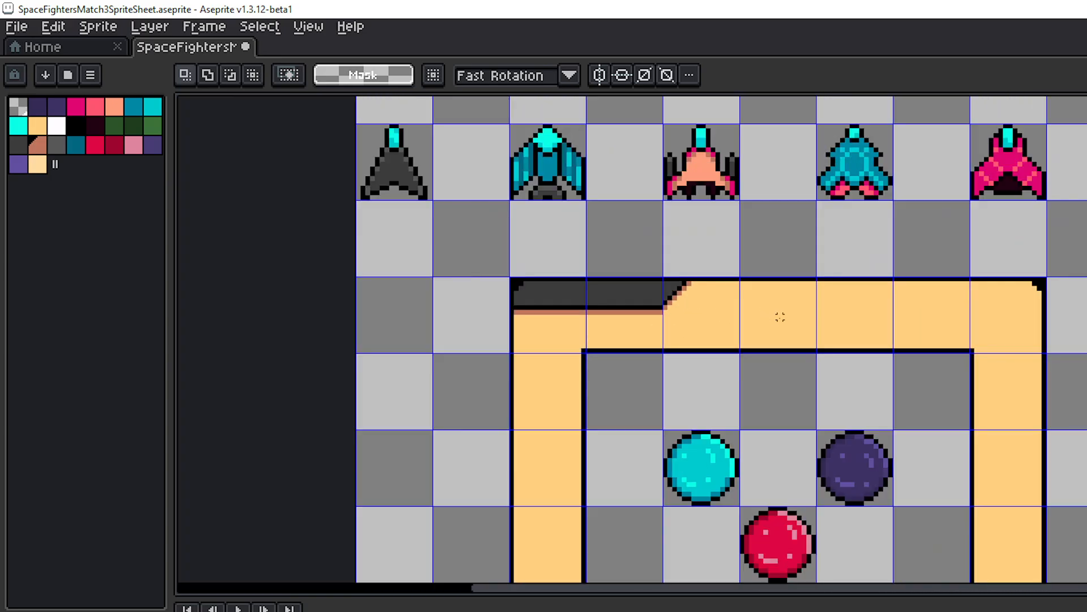
drag(779, 316, 682, 301)
scroll(682, 301, down, 1)
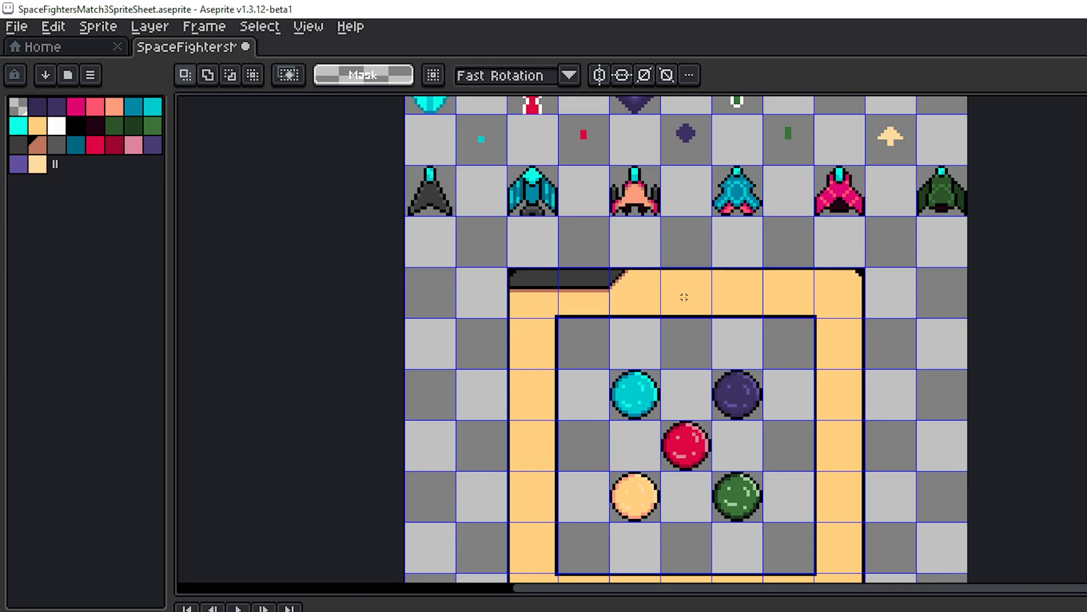
scroll(684, 293, down, 5)
scroll(691, 300, up, 2)
scroll(709, 323, up, 3)
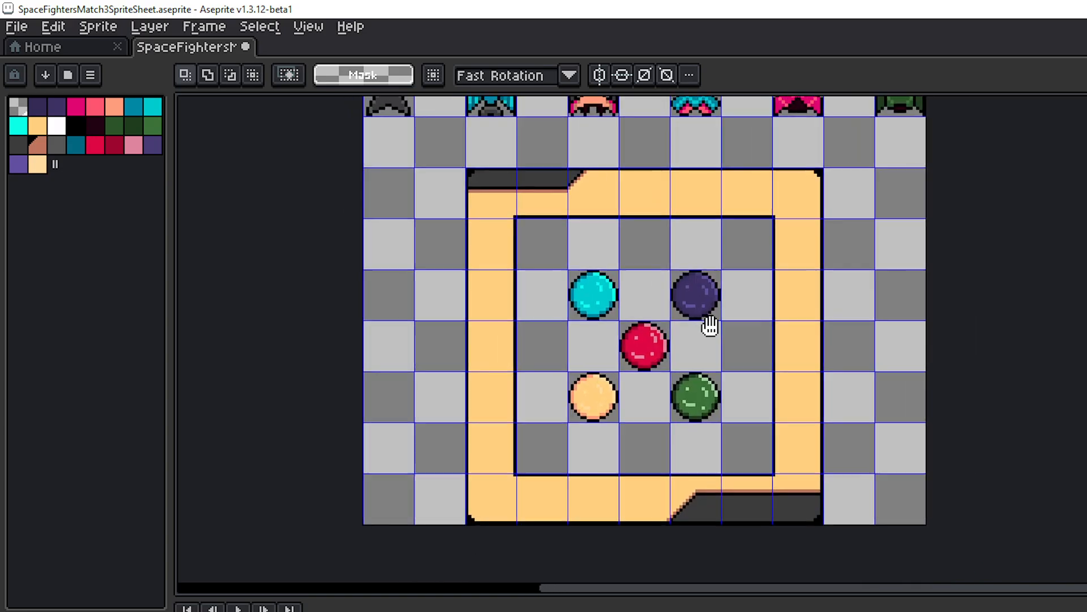
drag(708, 322, 778, 345)
drag(658, 295, 706, 319)
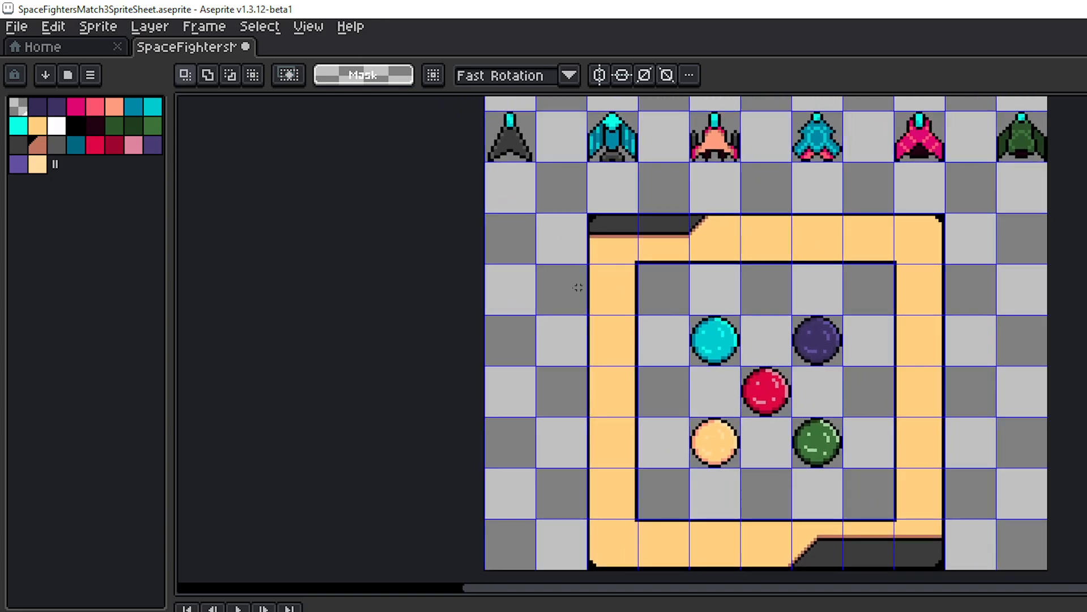
- Fill the tan area of the frame with medium grey
click(59, 149)
key(g)
click(617, 405)
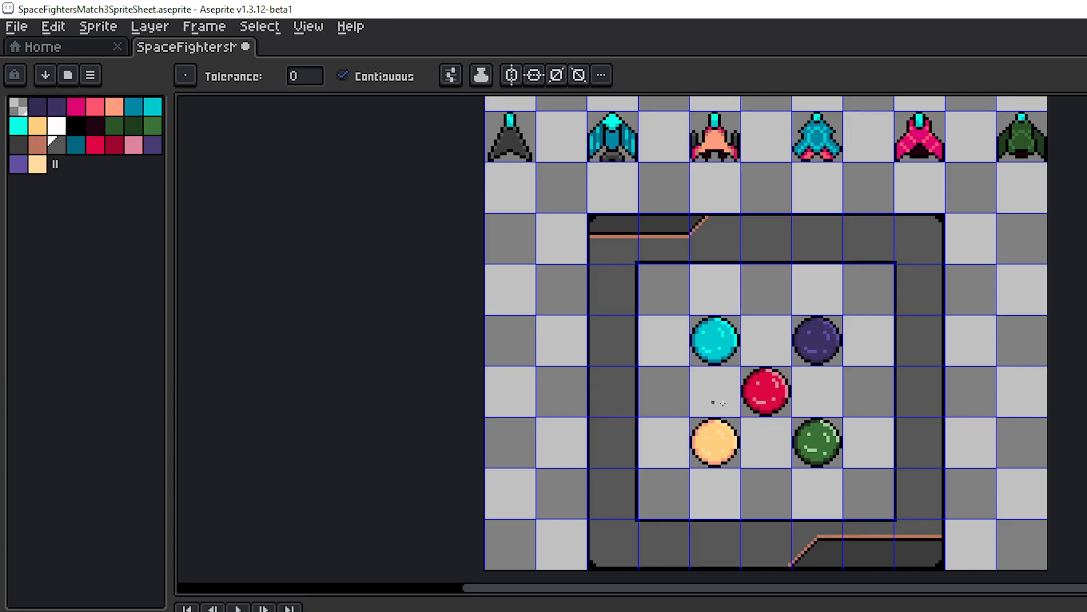
scroll(898, 351, down, 2)
scroll(898, 351, right, 2)
scroll(899, 354, up, 1)
scroll(899, 354, up, 1)
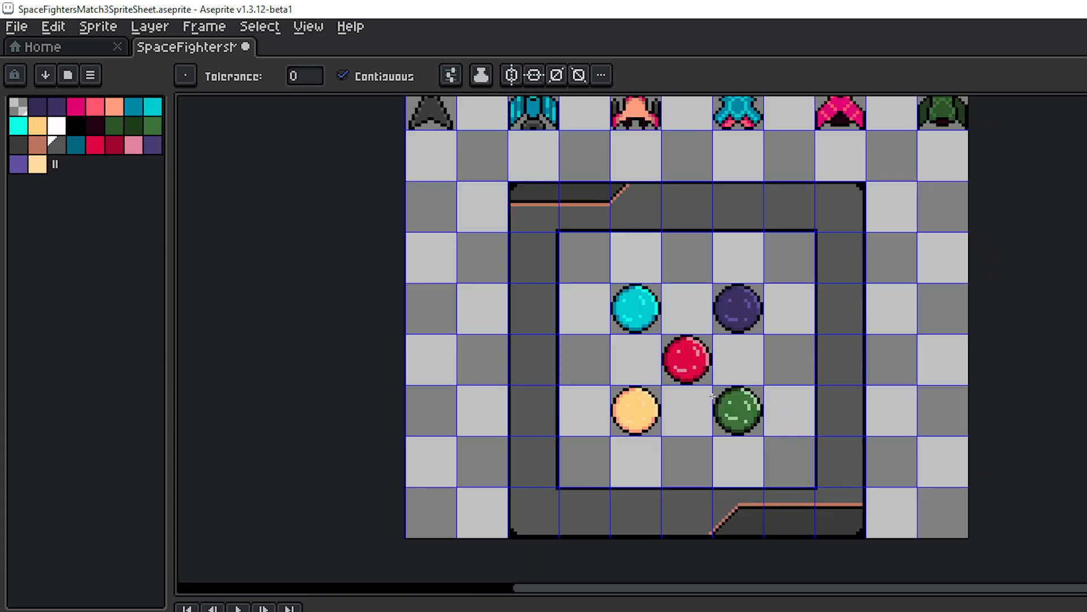
- Recolour the upper-left panel's brown edge line dark red, filling the horizontal run and each pixel of the diagonal
scroll(703, 378, down, 1)
drag(702, 378, 855, 458)
scroll(793, 387, up, 4)
drag(759, 324, 783, 357)
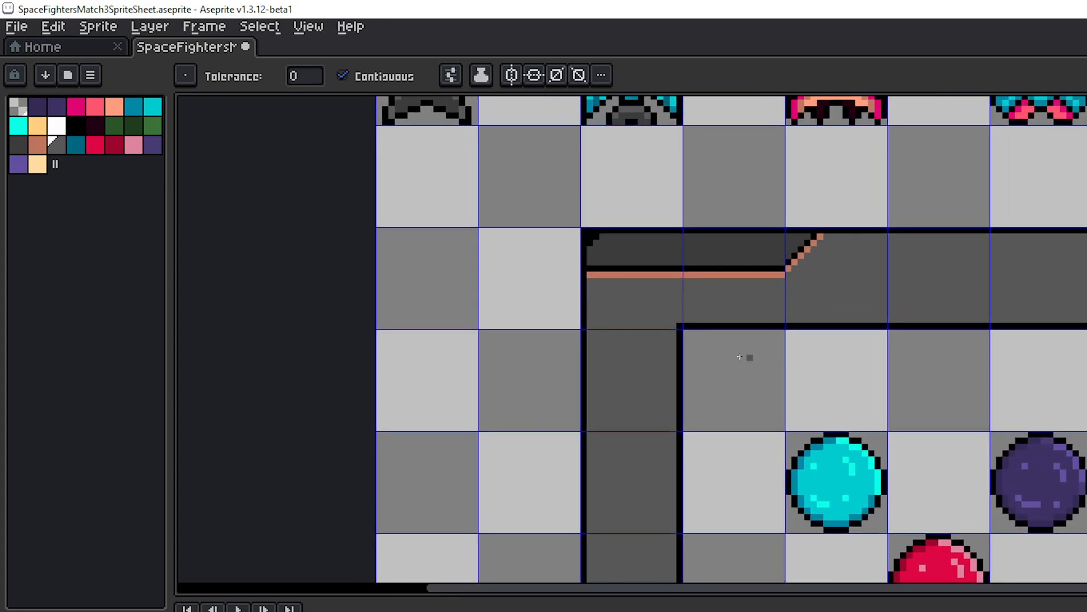
click(114, 144)
scroll(658, 296, up, 2)
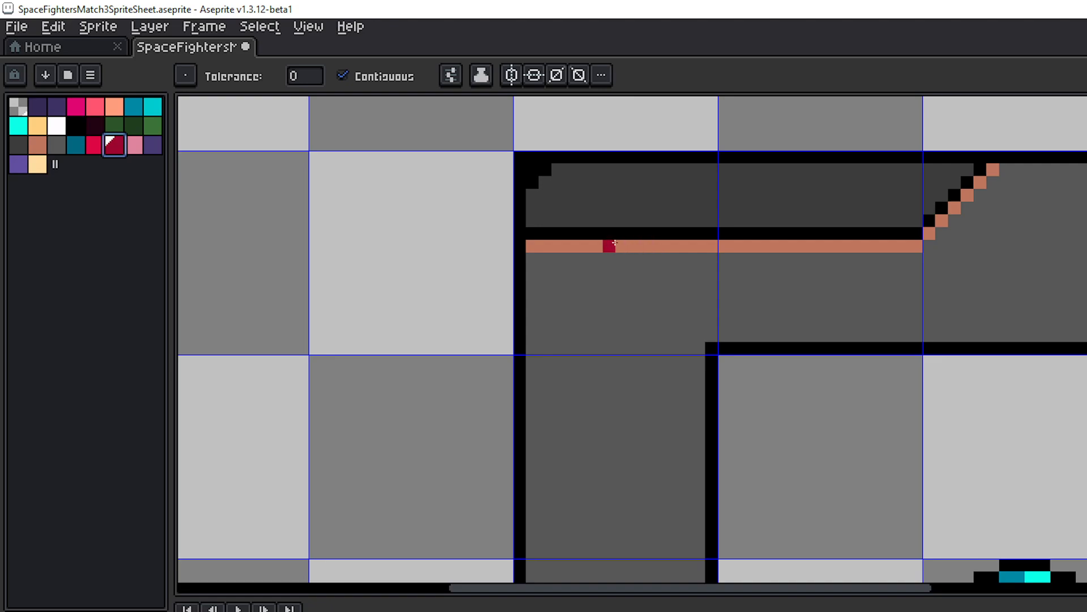
click(608, 245)
click(929, 233)
click(942, 220)
click(955, 207)
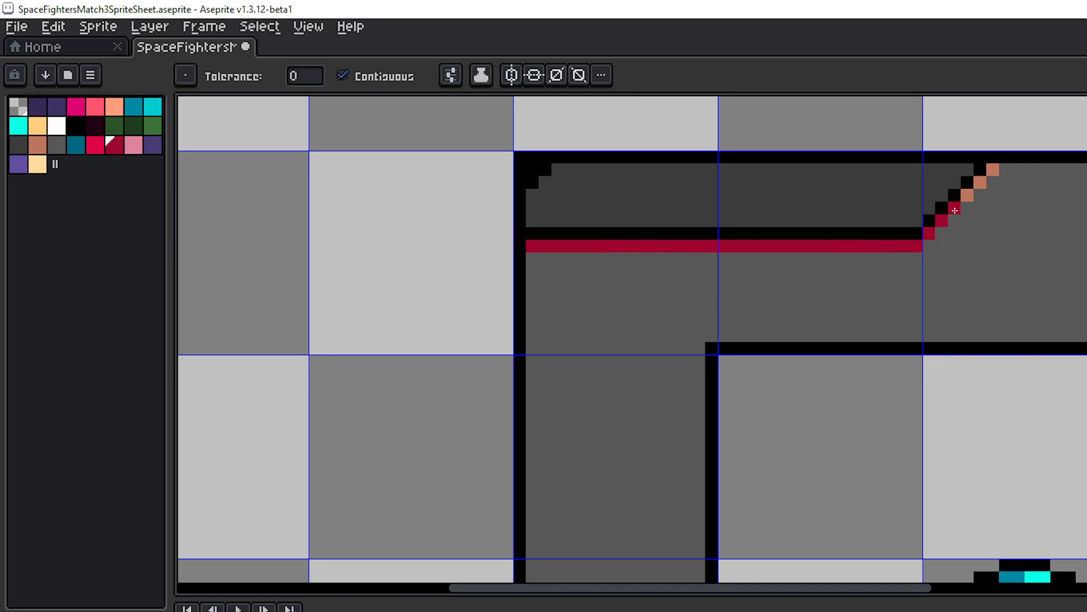
click(968, 195)
click(980, 182)
click(992, 170)
- Recolour the lower-right panel's brown edge line dark red, filling each pixel of the diagonal and the horizontal run
scroll(1033, 204, down, 3)
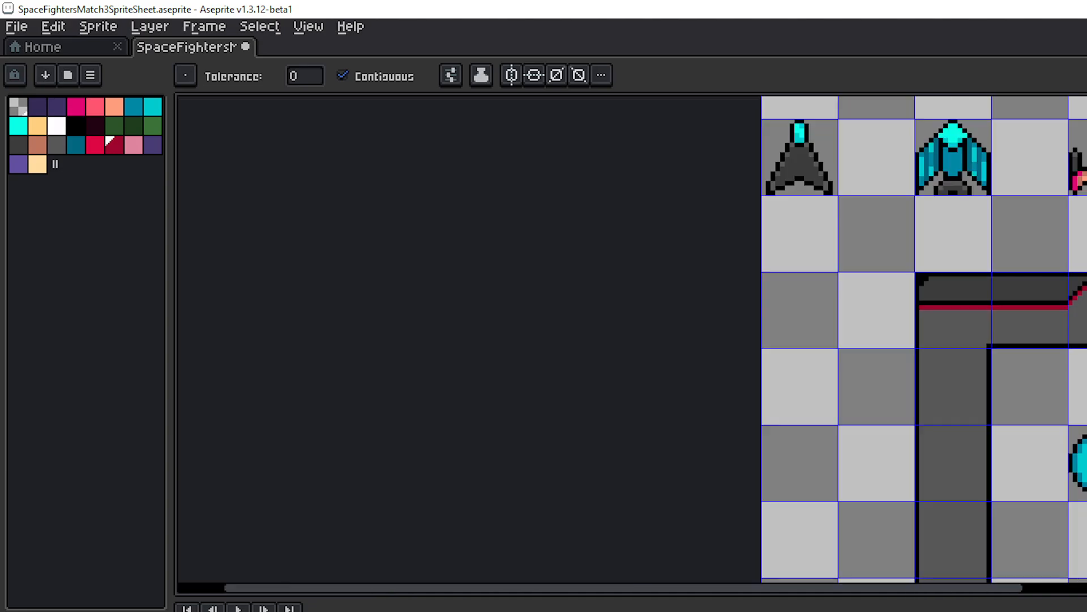
drag(1086, 432, 858, 247)
scroll(858, 247, down, 1)
scroll(907, 424, up, 1)
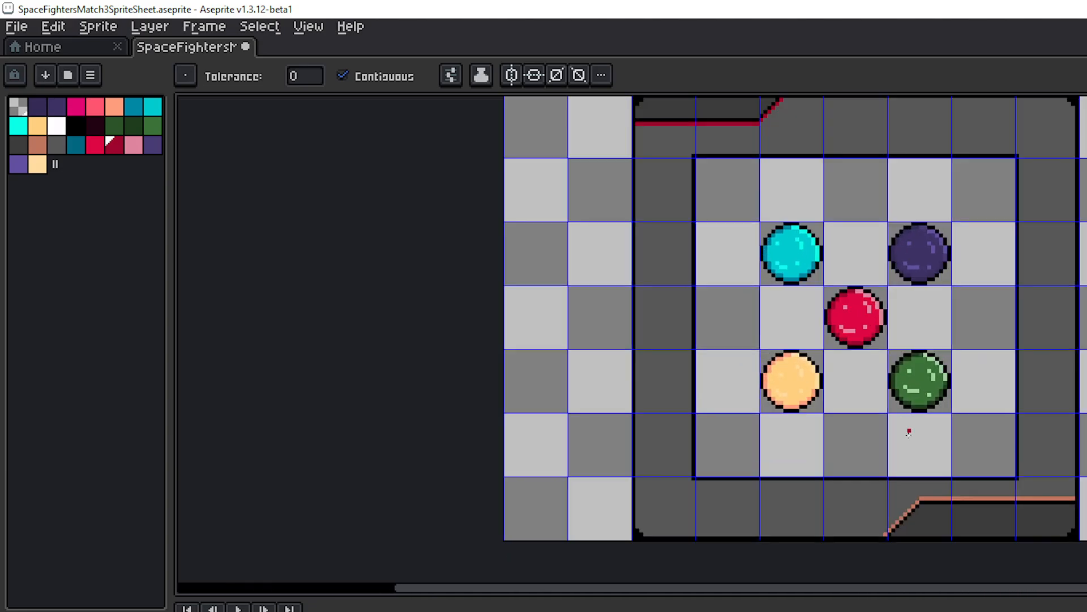
drag(936, 512, 860, 374)
scroll(854, 377, up, 5)
click(650, 445)
click(673, 422)
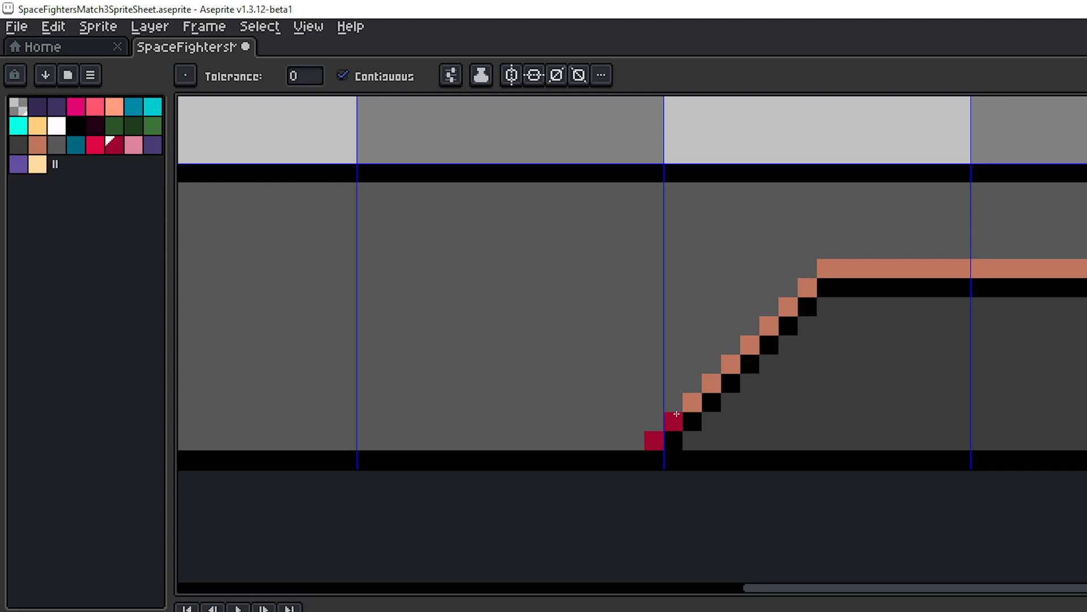
click(692, 402)
click(712, 383)
click(731, 365)
click(747, 348)
click(770, 326)
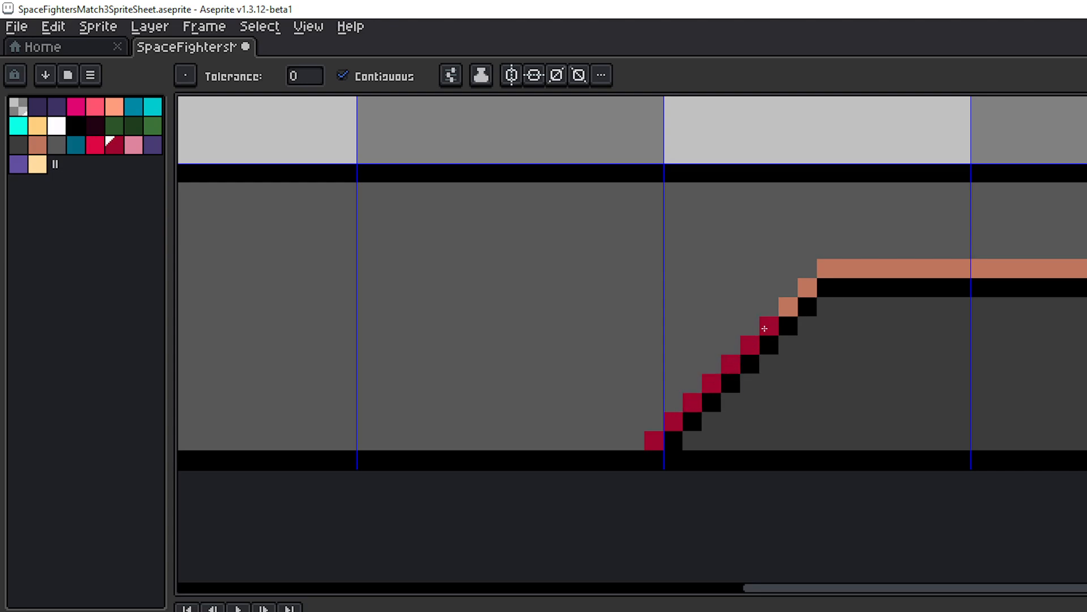
click(788, 306)
click(807, 287)
click(857, 275)
- Draw a one-pixel dark red line inside the frame's left and bottom outlines, stepping around the lower-left corner and reaching the lower-right panel
scroll(966, 296, down, 4)
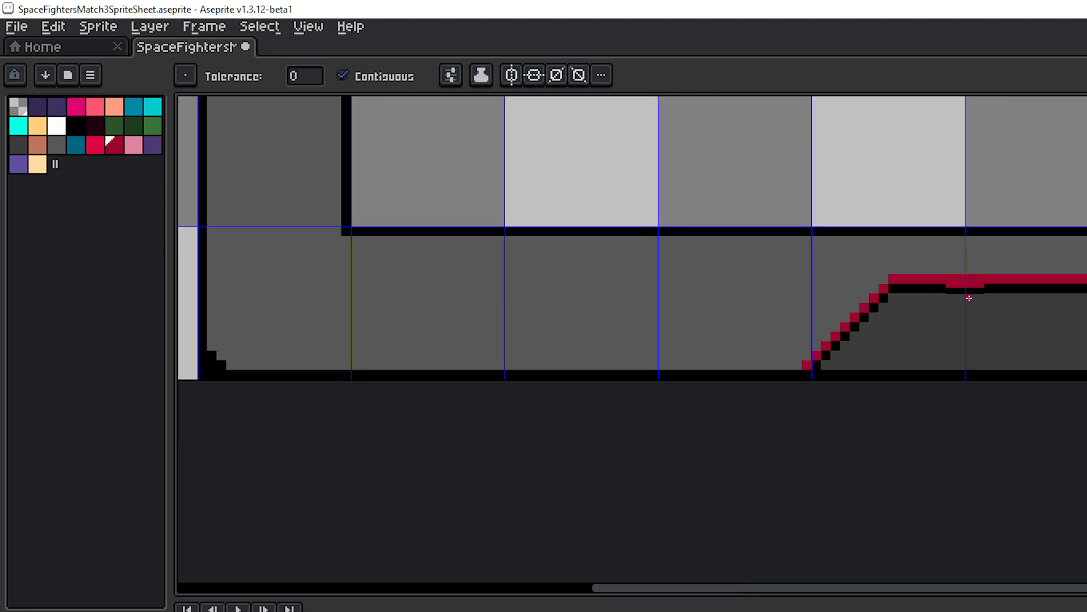
drag(1014, 250, 898, 403)
scroll(909, 378, down, 2)
drag(874, 333, 867, 414)
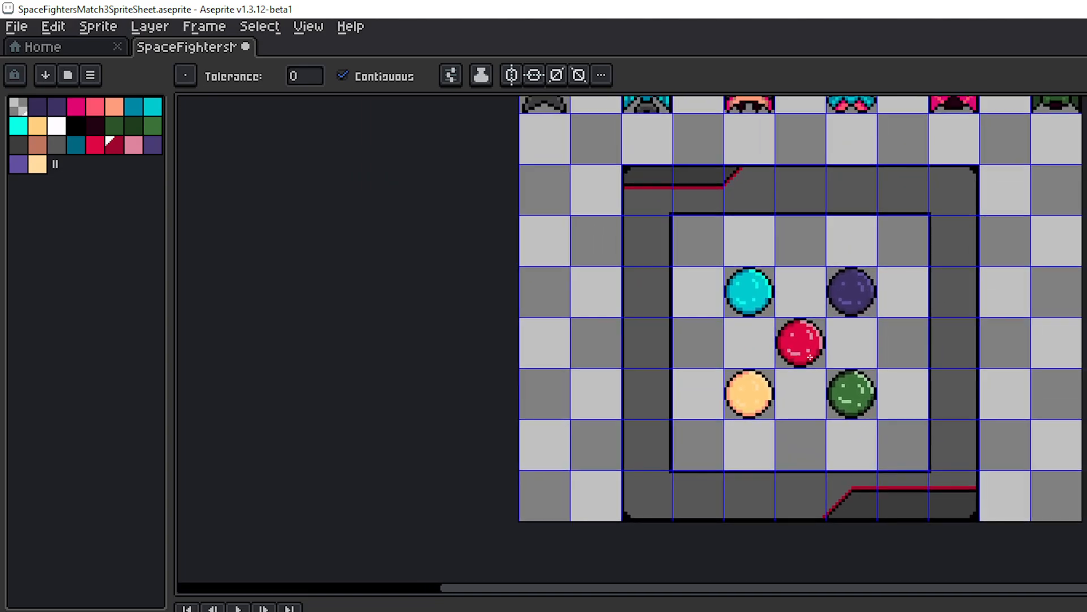
drag(677, 228, 859, 286)
key(b)
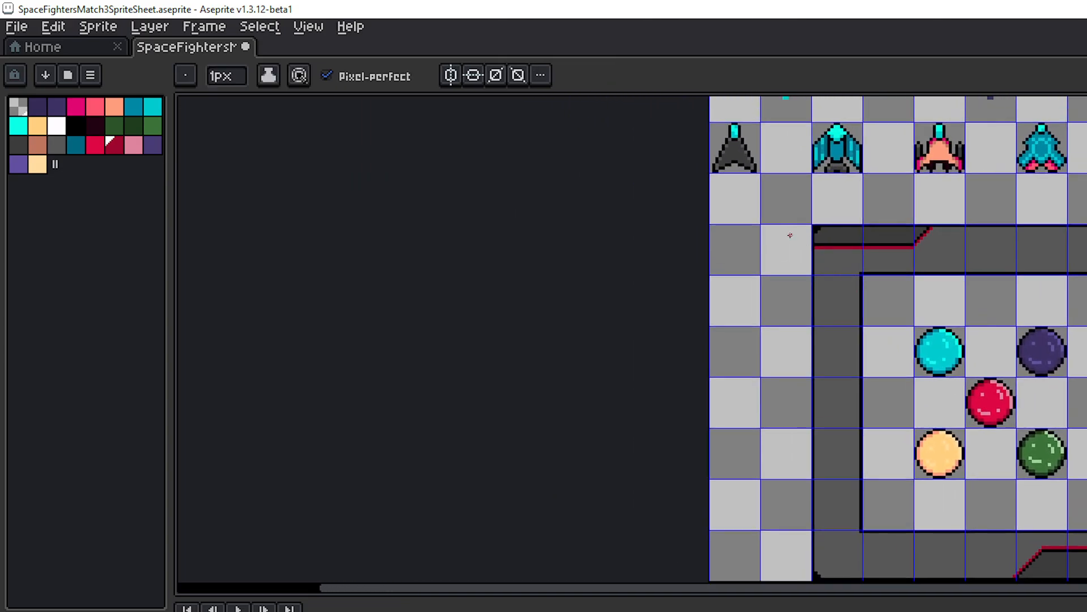
scroll(821, 260, up, 2)
scroll(869, 485, down, 2)
drag(877, 515, 794, 159)
scroll(798, 361, up, 3)
shift+click(726, 328)
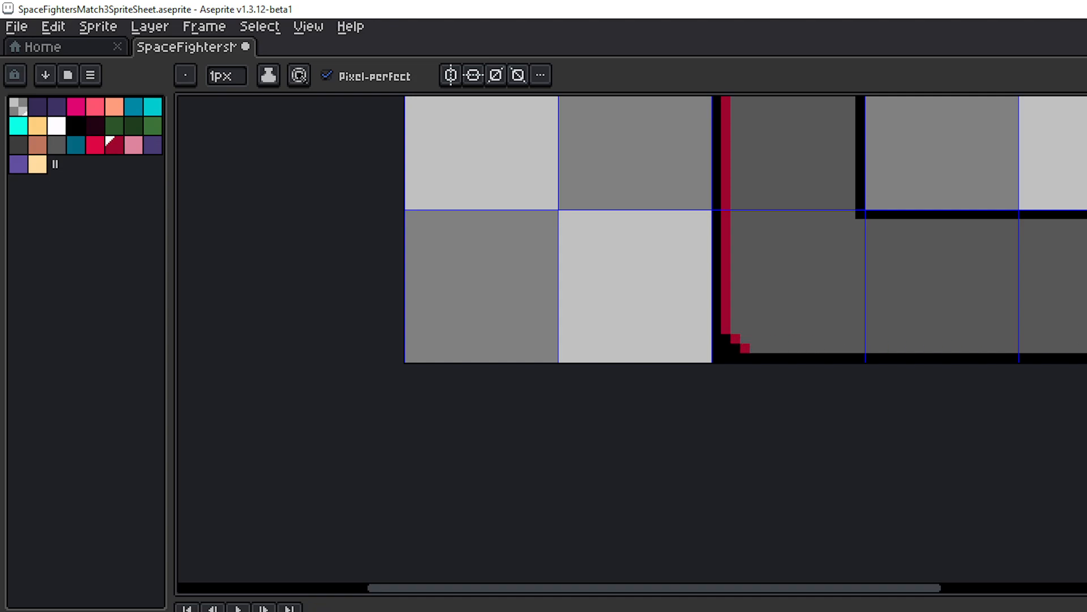
shift+click(1086, 347)
- Continue the one-pixel dark red line up the frame's right side, around the upper-right corner and along the top to the upper-left panel
drag(1086, 272, 815, 332)
drag(962, 295, 840, 403)
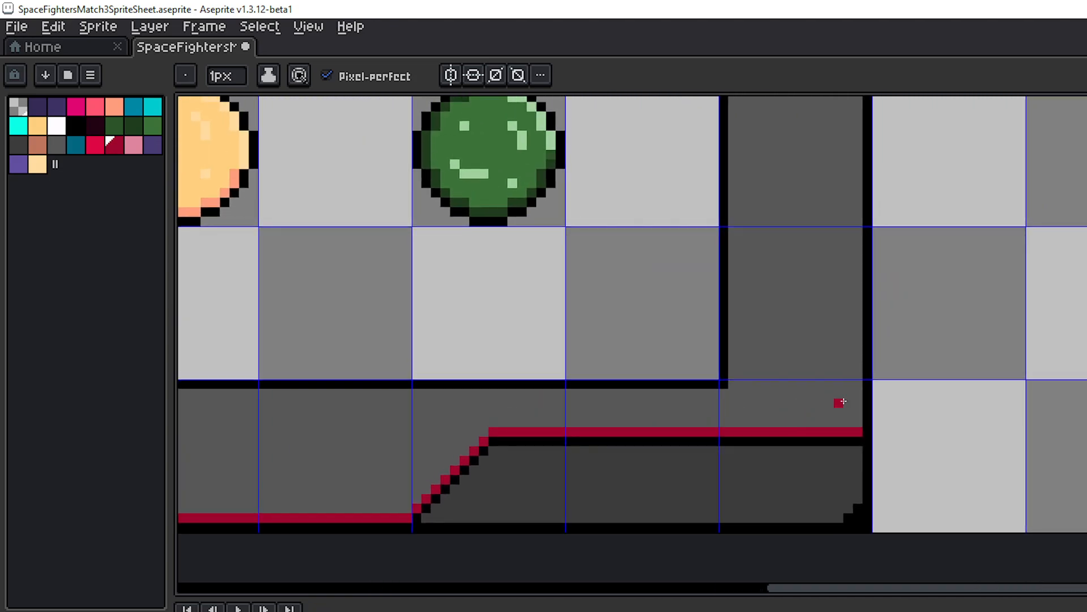
scroll(820, 259, down, 2)
drag(832, 168, 813, 332)
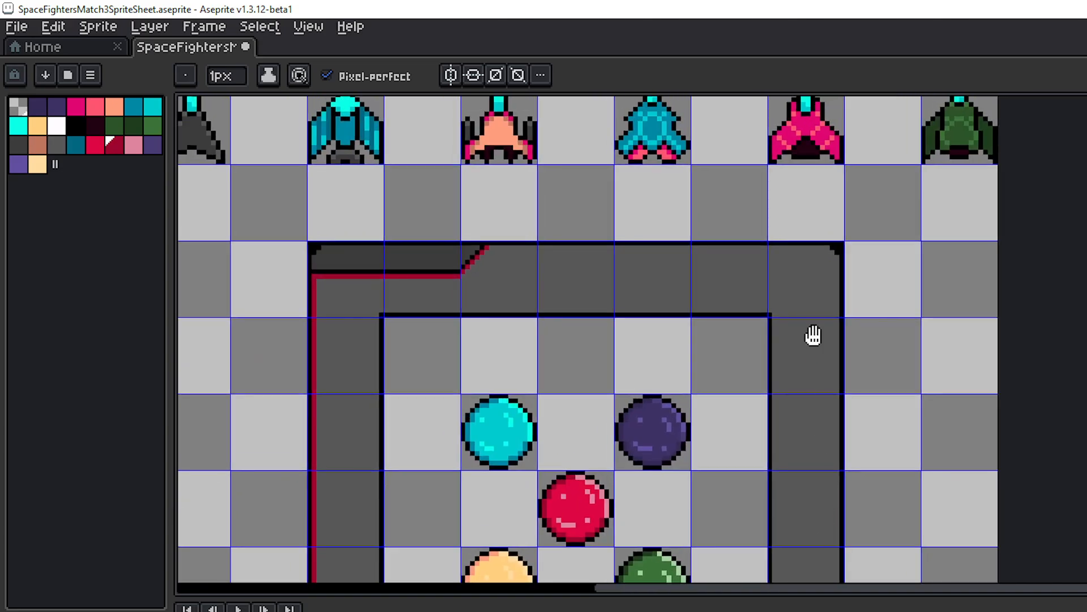
scroll(818, 363, up, 3)
shift+click(827, 402)
click(812, 388)
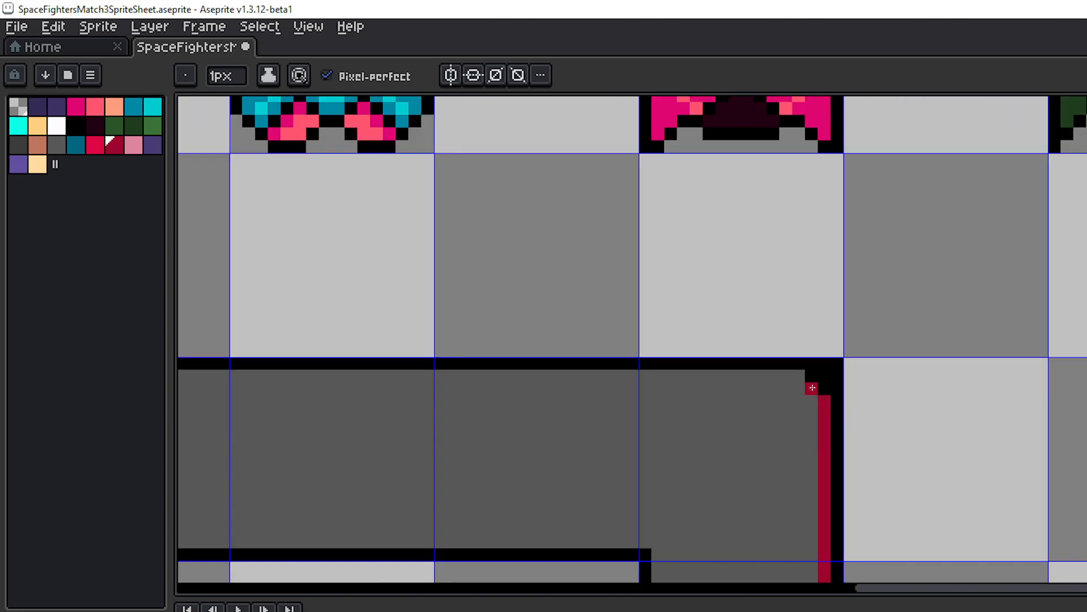
click(797, 376)
mouse_move(392, 362)
mouse_down()
mouse_move(871, 339)
mouse_move(687, 369)
mouse_up()
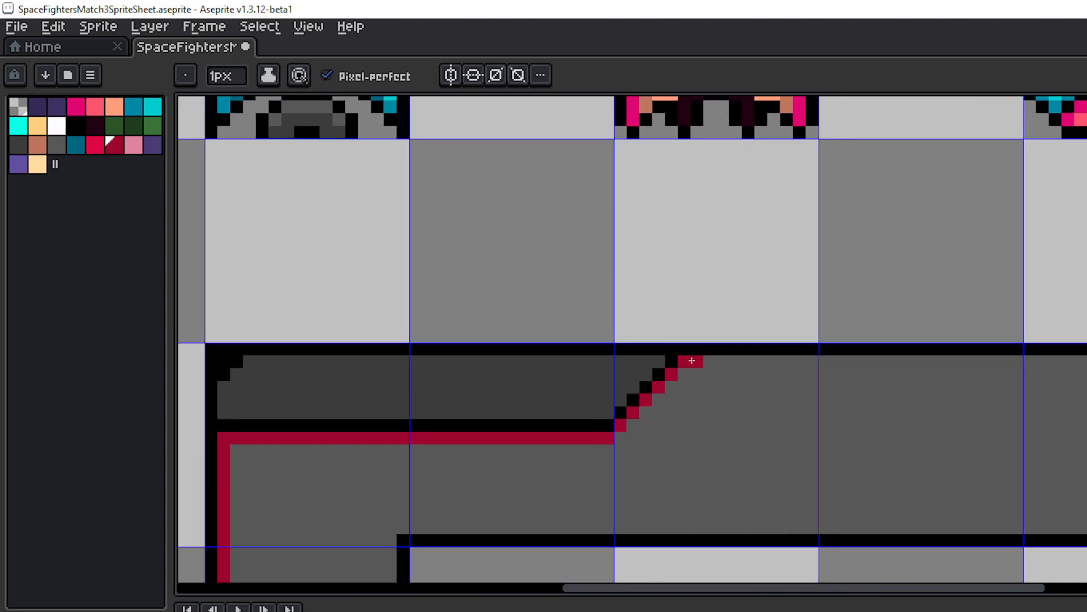
shift+click(694, 361)
- Examine the red-edged frame and the space in its upper border at different magnifications
scroll(827, 404, down, 4)
scroll(901, 448, down, 3)
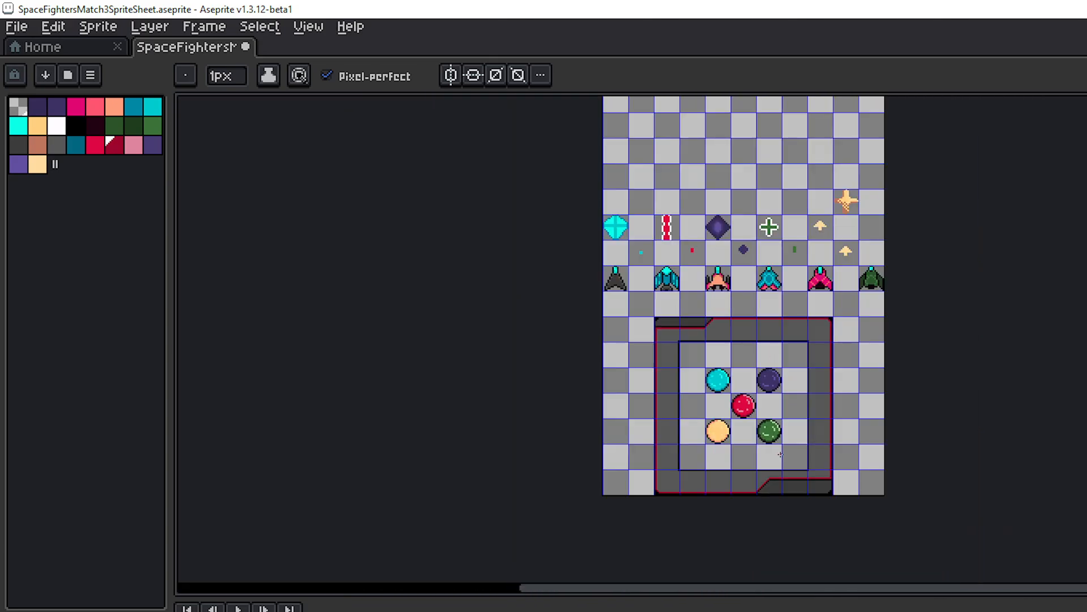
drag(780, 454, 820, 403)
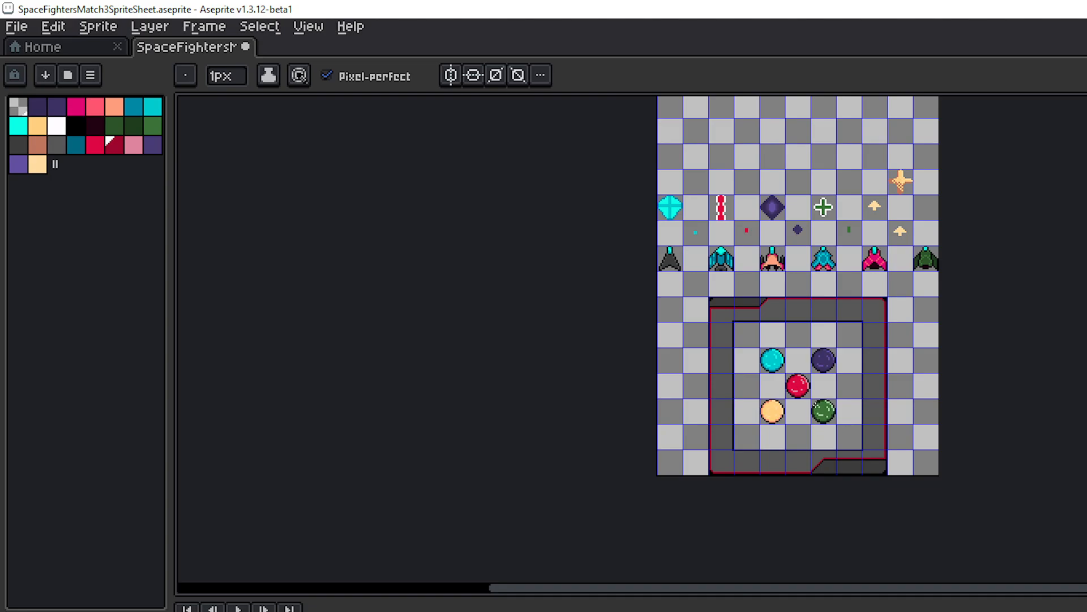
scroll(812, 386, up, 2)
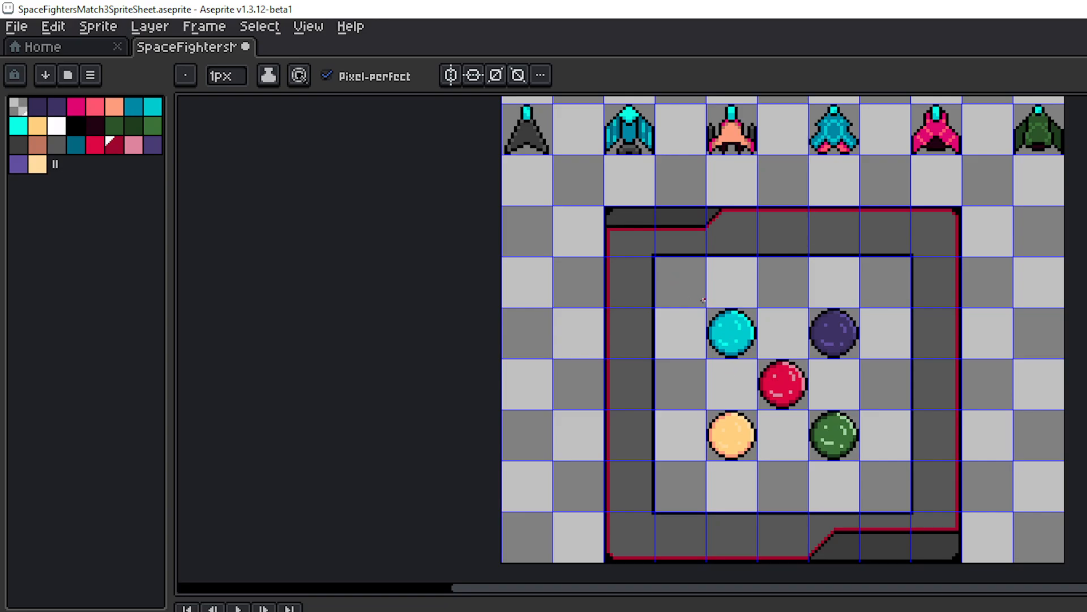
drag(787, 324, 855, 444)
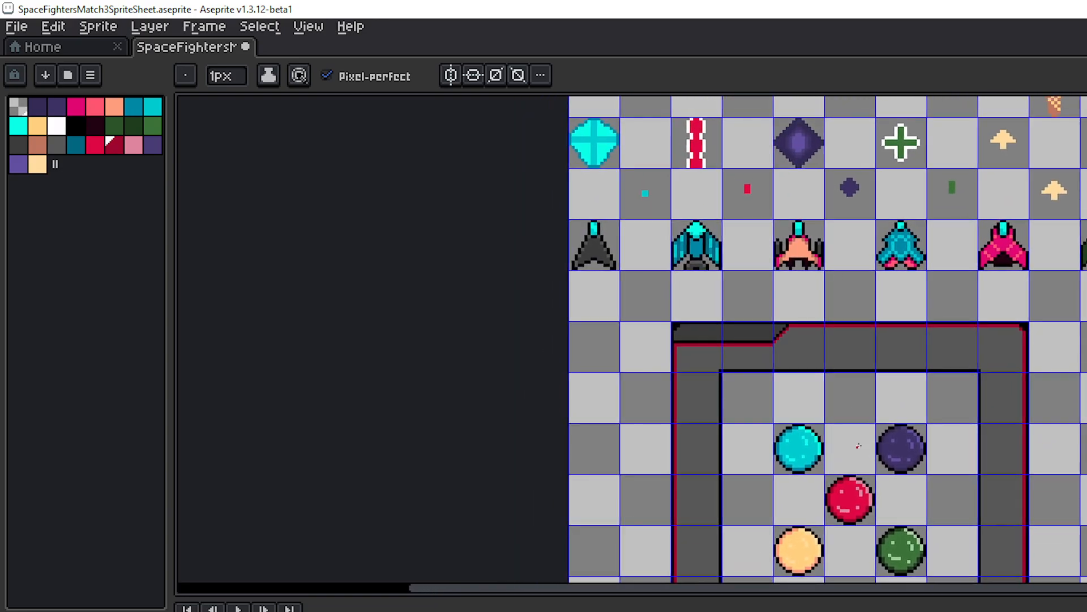
scroll(821, 352, up, 1)
scroll(877, 383, up, 1)
drag(877, 383, 729, 309)
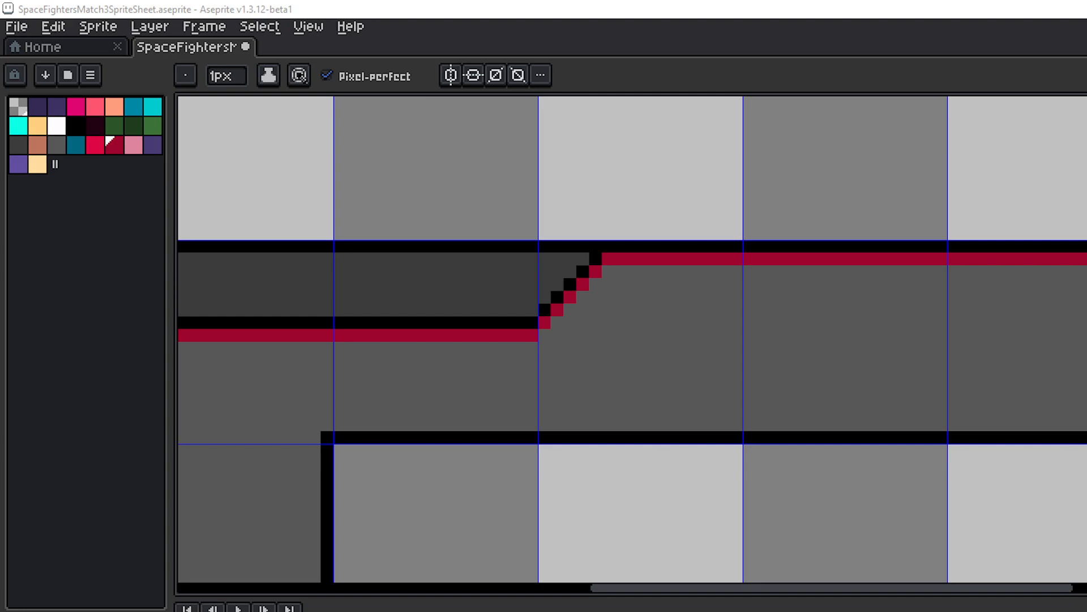
scroll(755, 380, down, 5)
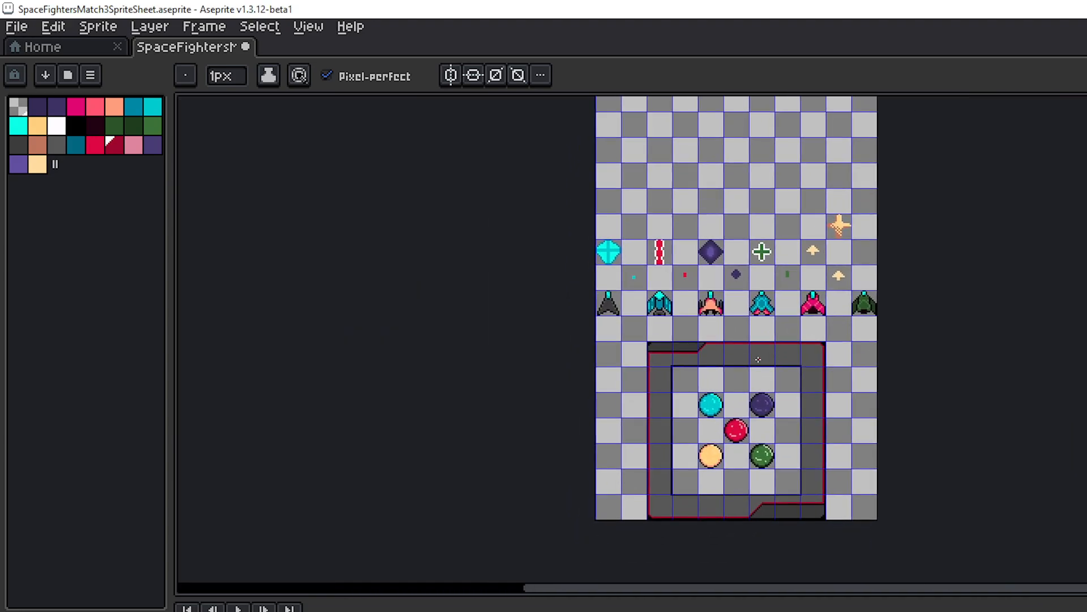
scroll(703, 425, up, 5)
drag(597, 362, 635, 431)
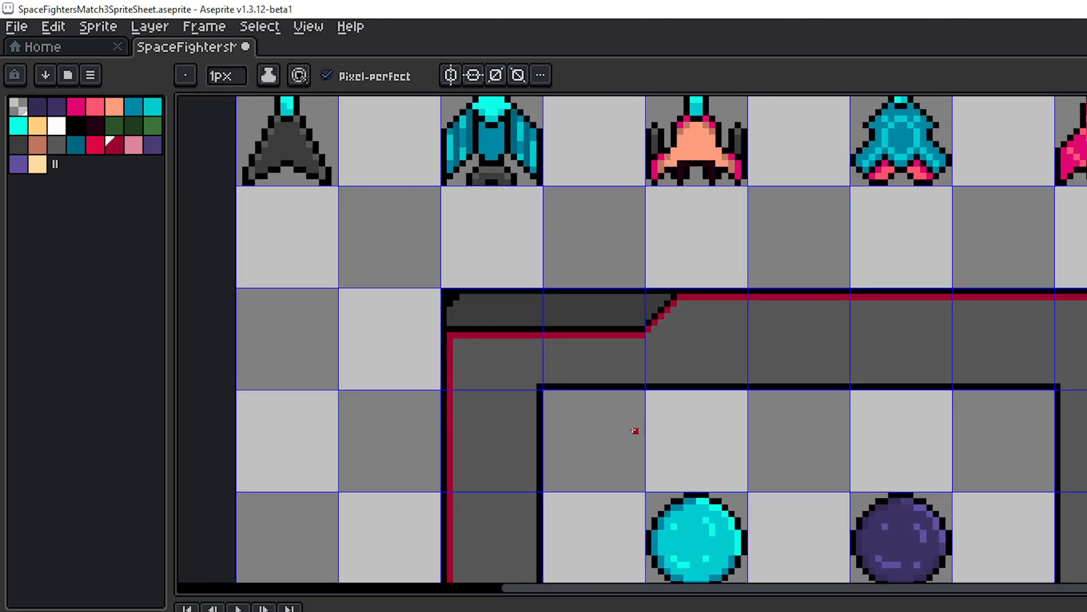
scroll(602, 418, up, 3)
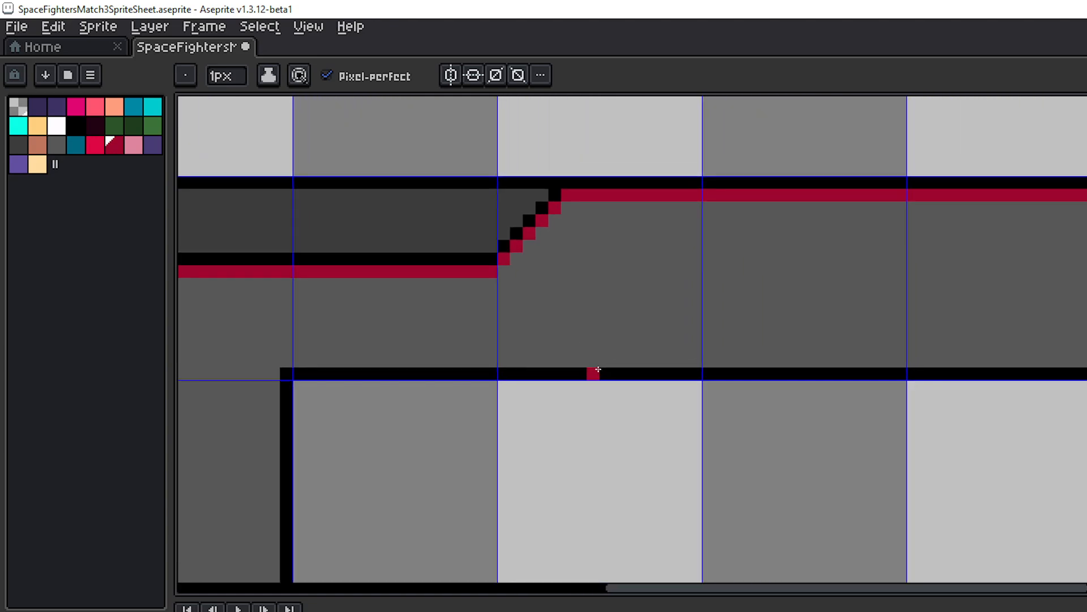
- Draw a long filled black rectangle in the frame's upper border, starting just beyond the upper-left panel's diagonal
drag(706, 275, 684, 299)
click(80, 126)
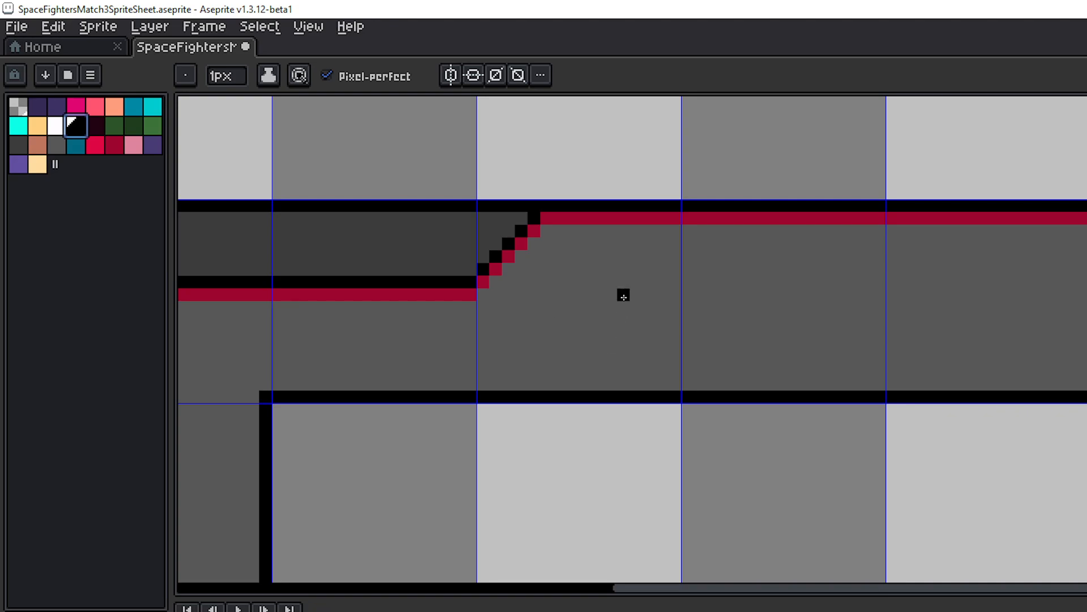
drag(765, 282, 628, 280)
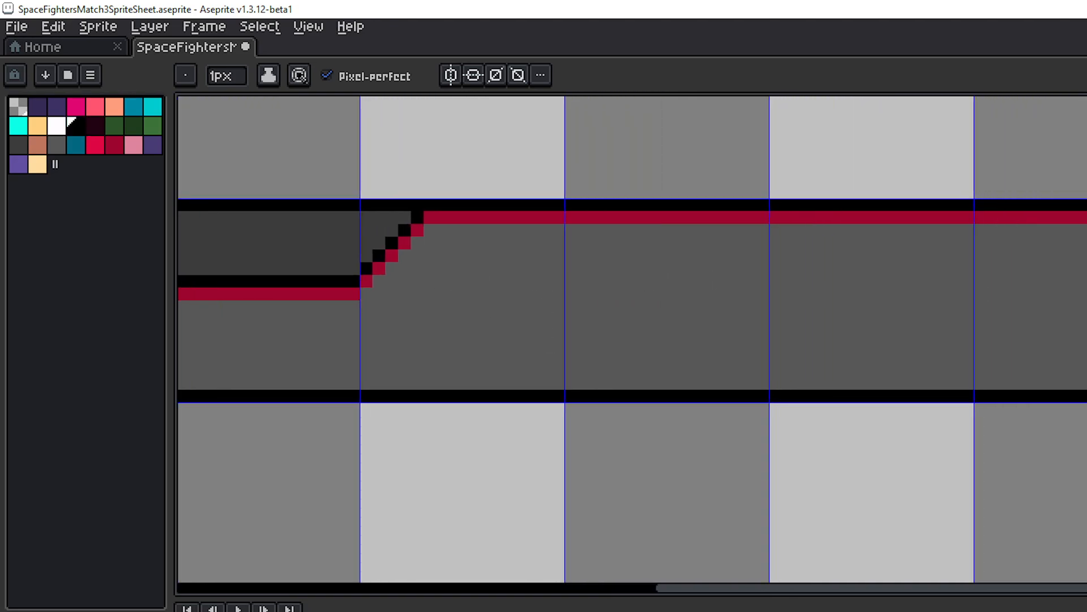
key(l)
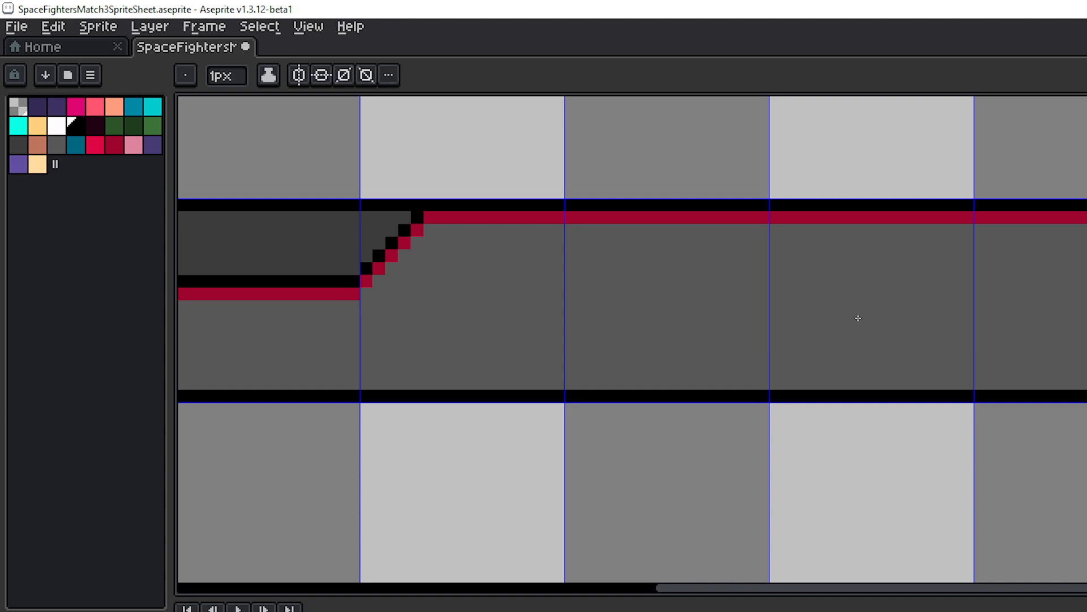
drag(481, 255, 1084, 345)
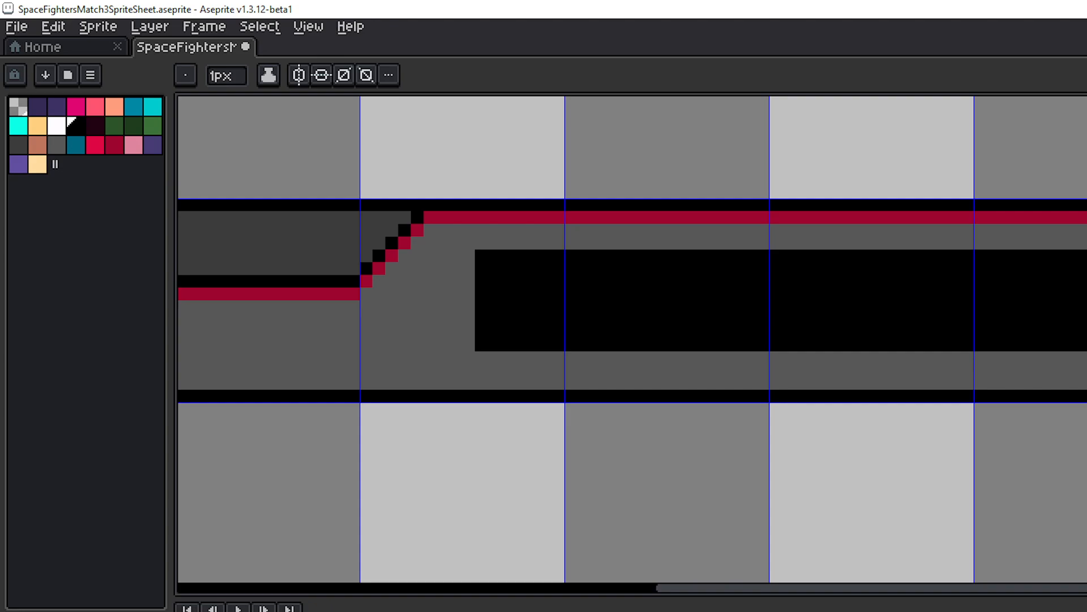
- Cover the left end of the black bar with a filled dark teal rectangle of the same height
key(b)
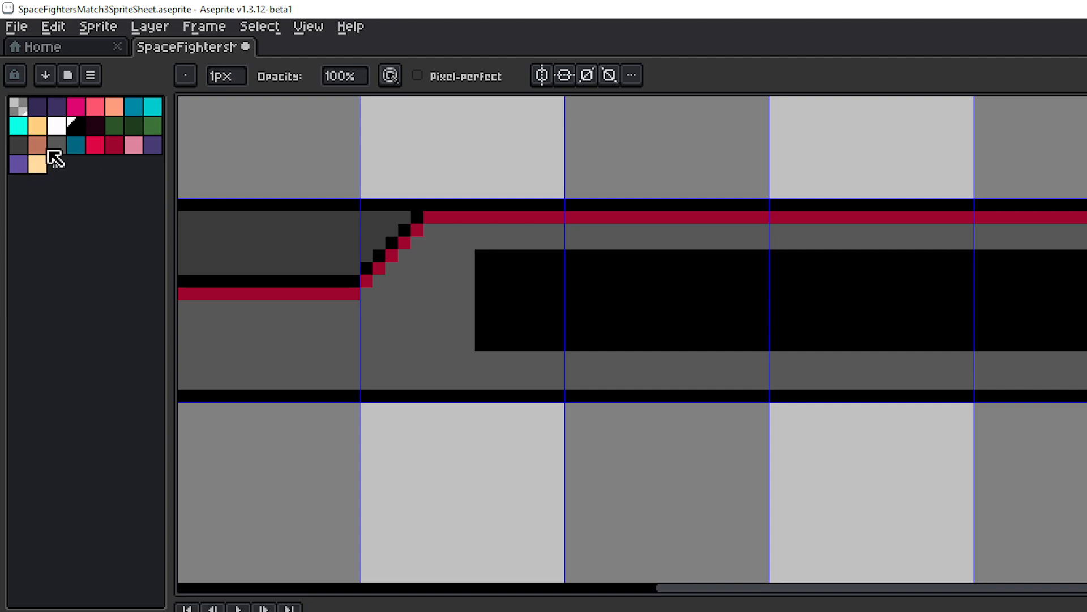
click(76, 146)
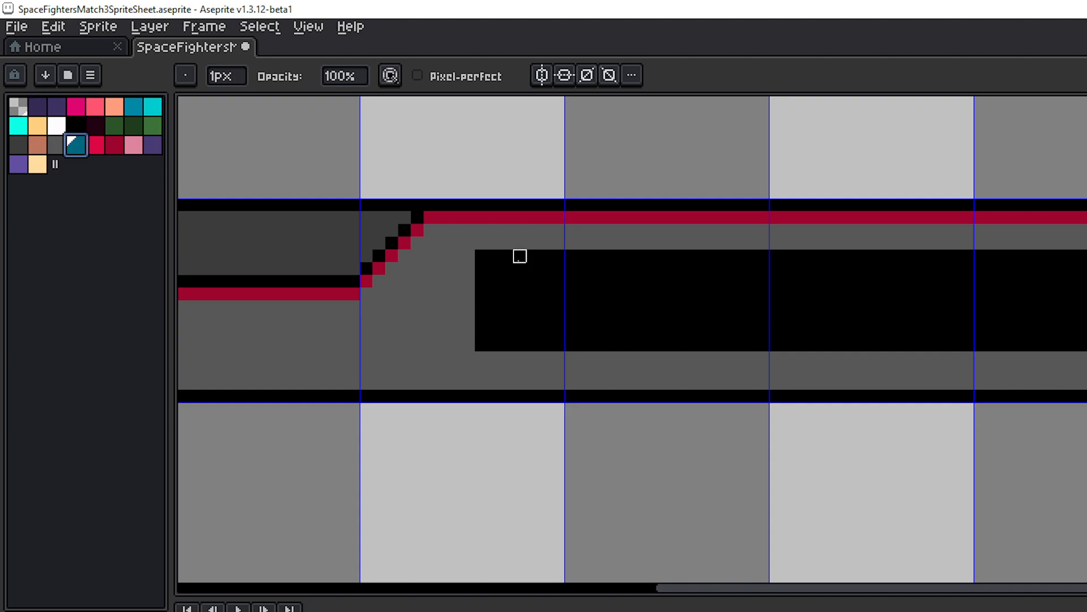
key(e)
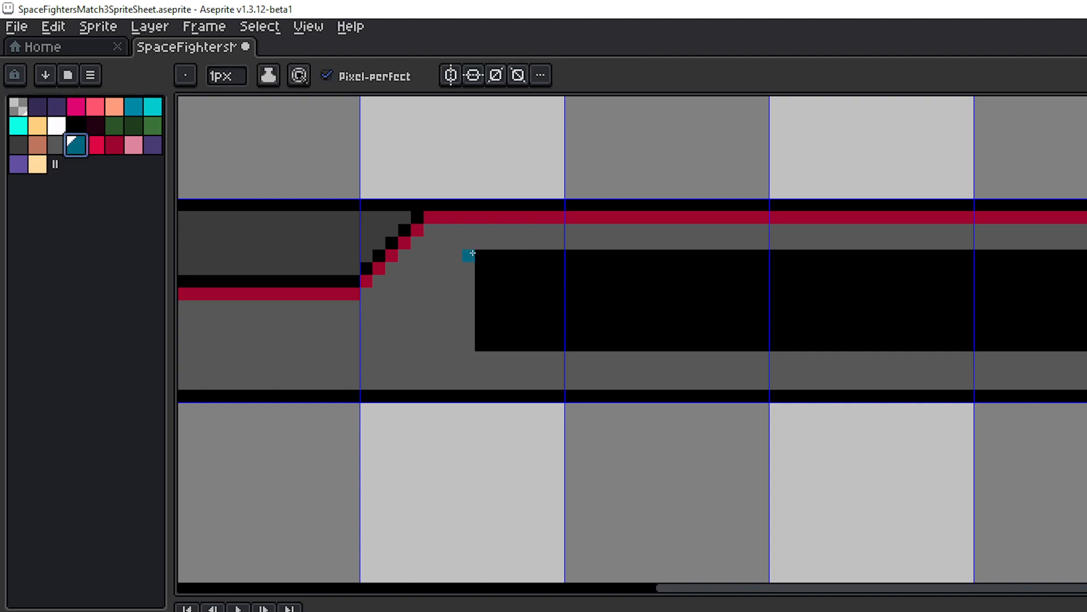
drag(479, 251, 566, 309)
key(v)
key(ctrl+z)
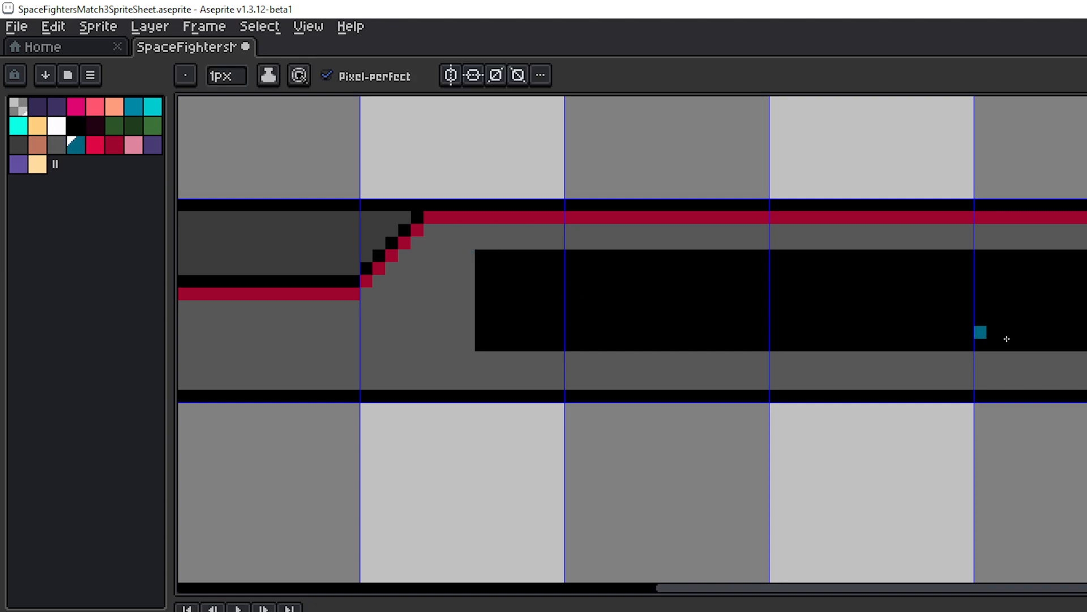
key(l)
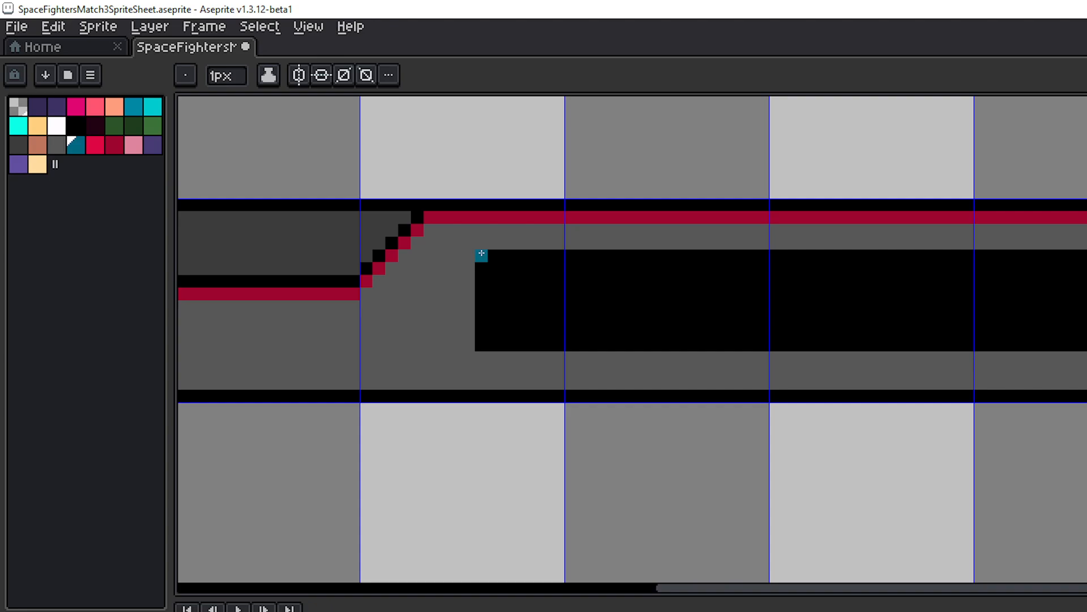
drag(482, 255, 622, 345)
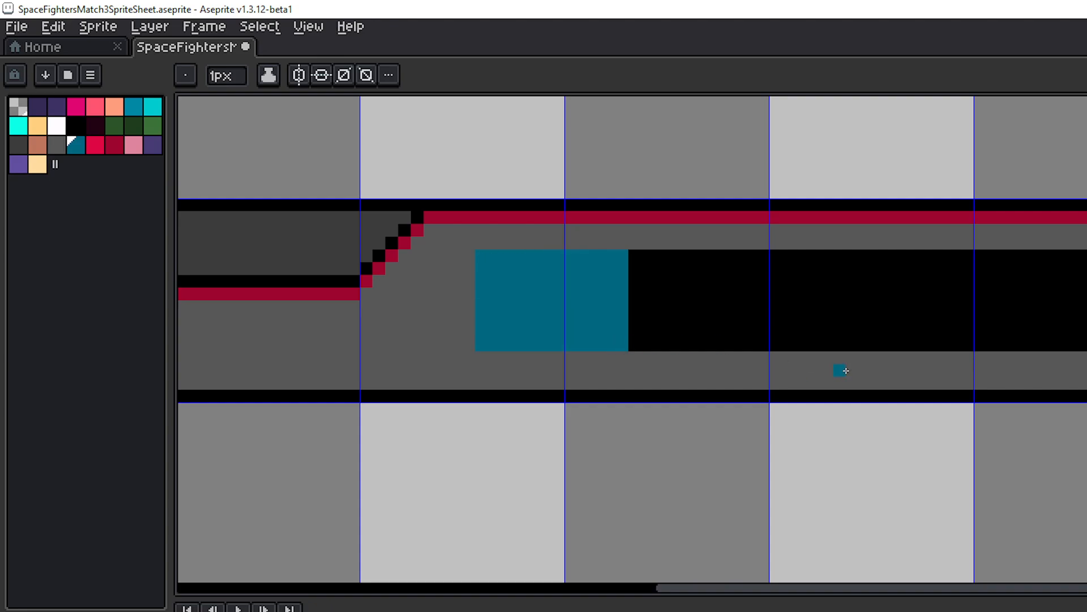
- Draw a one-pixel dark red rectangular outline inside the black bar, starting at the teal block's right edge
drag(807, 313, 827, 299)
scroll(826, 298, down, 1)
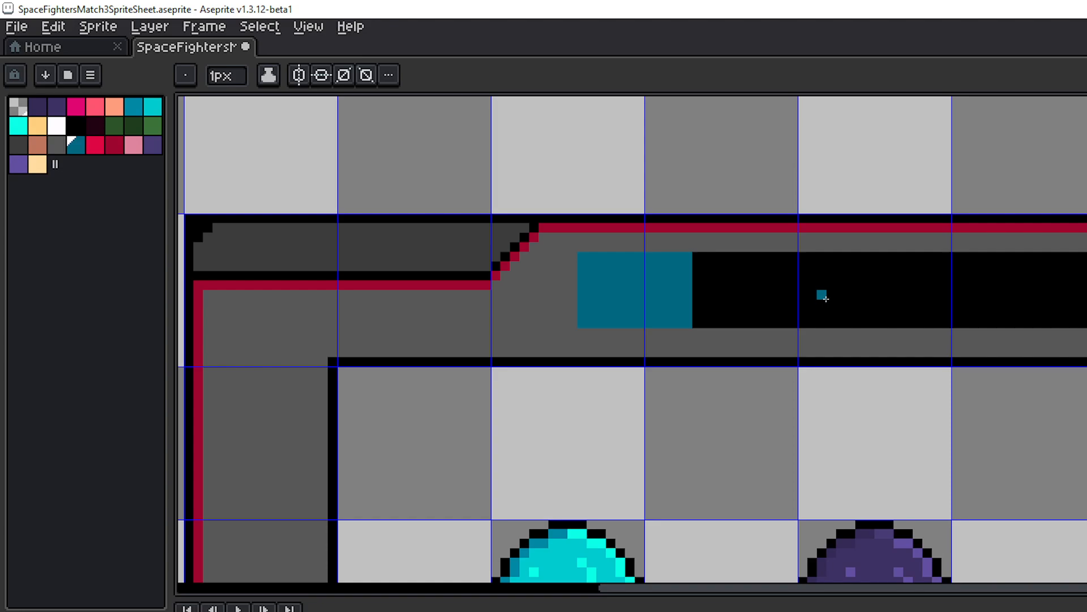
scroll(826, 297, up, 3)
drag(757, 299, 830, 320)
scroll(831, 319, down, 1)
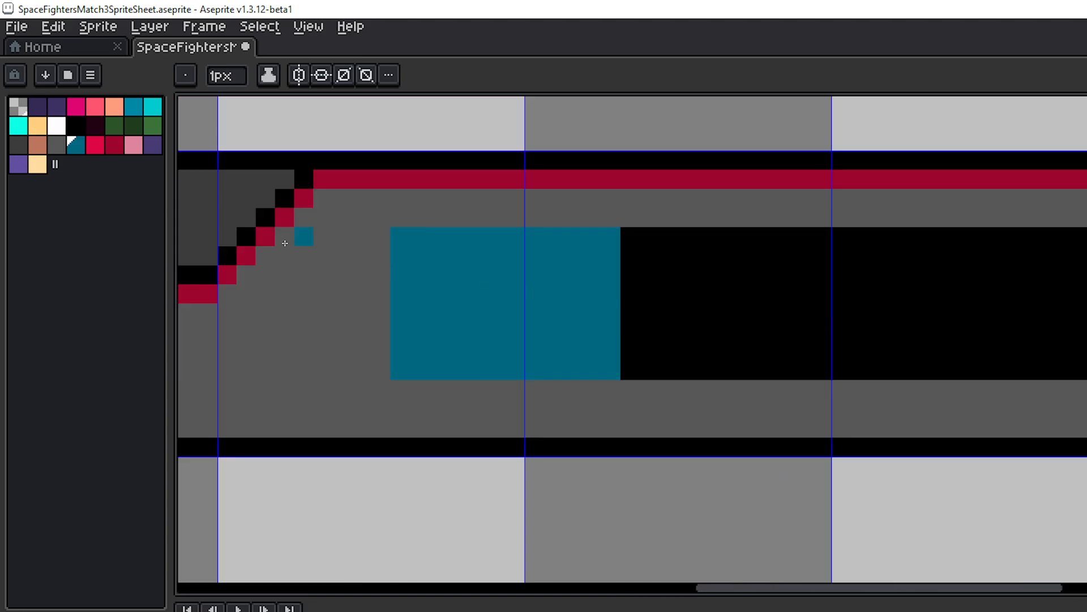
click(23, 149)
drag(765, 369, 690, 341)
scroll(593, 318, down, 1)
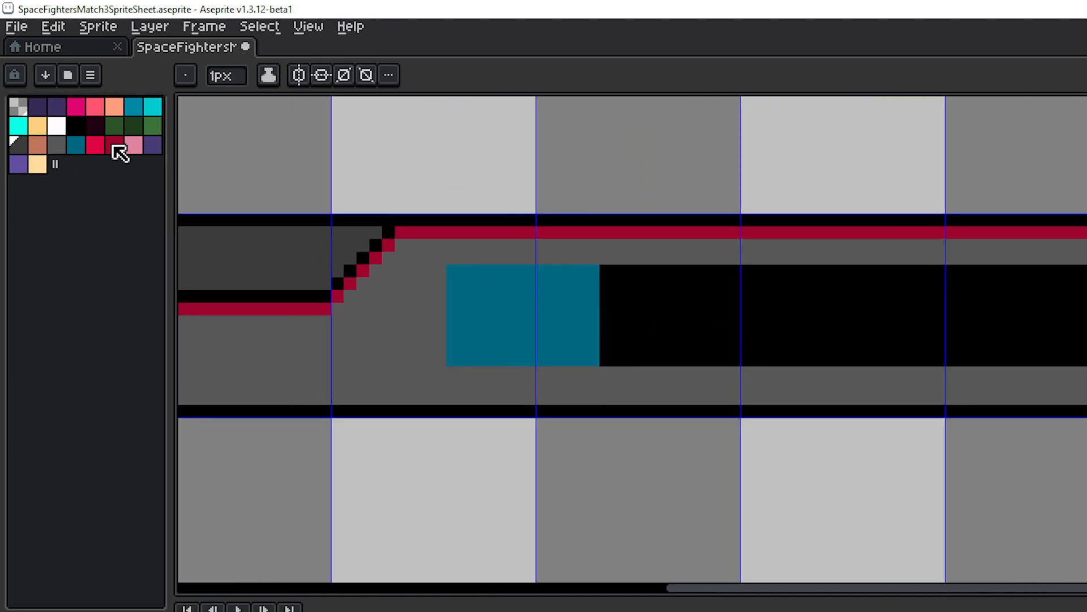
click(114, 145)
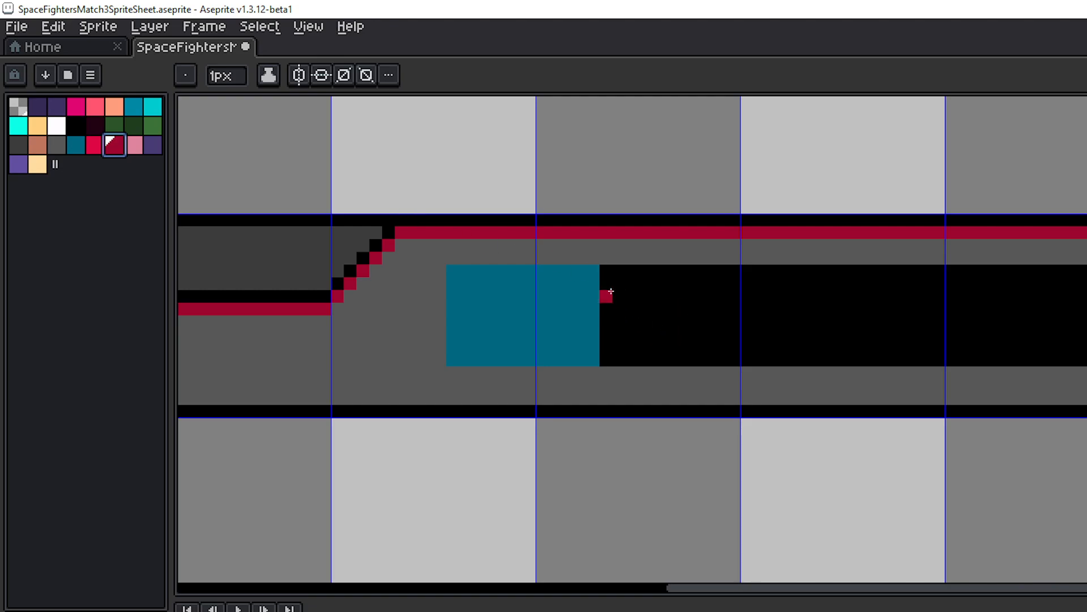
mouse_move(611, 292)
mouse_down()
mouse_move(749, 320)
mouse_move(1068, 345)
mouse_move(1085, 334)
mouse_up()
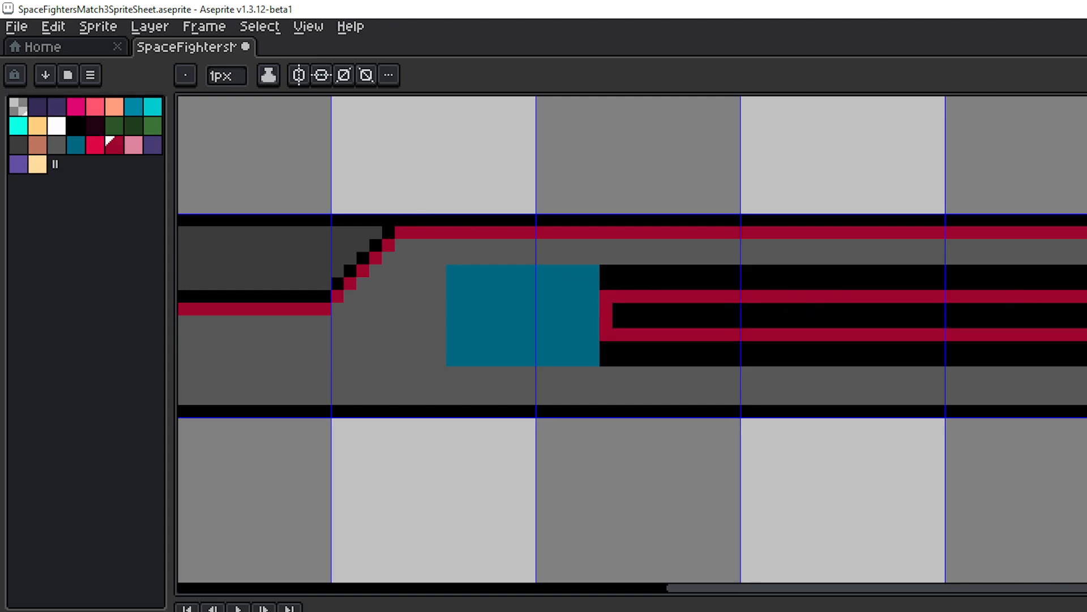
- Fill the bar's dark red outline and thicken it by one pixel row above and below, leaving one-pixel black edges
scroll(632, 338, down, 3)
drag(1084, 379, 874, 325)
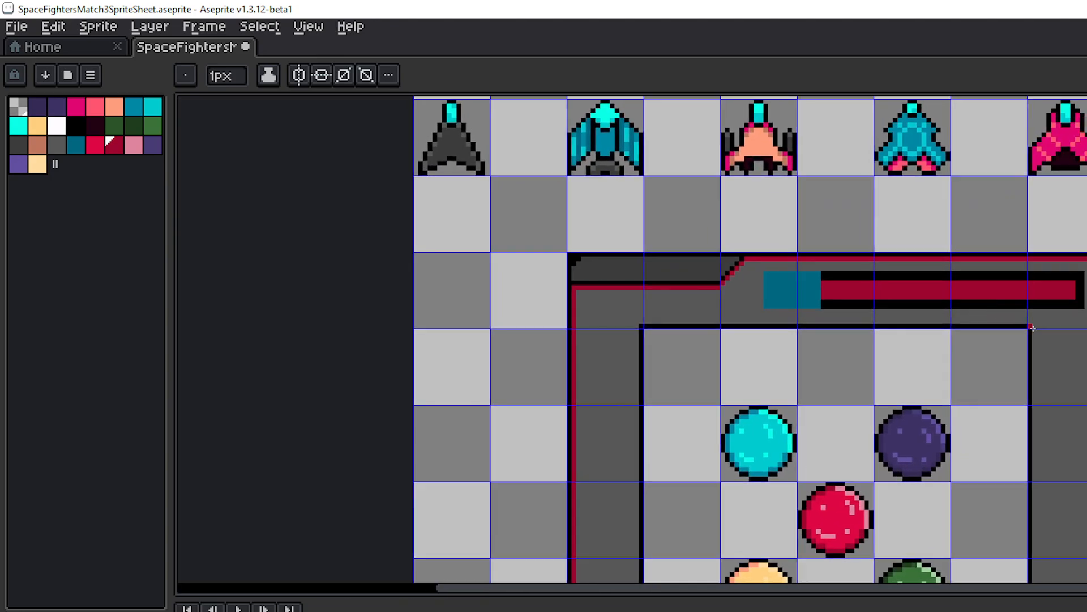
scroll(1054, 328, down, 2)
scroll(1033, 321, up, 4)
drag(942, 309, 1021, 343)
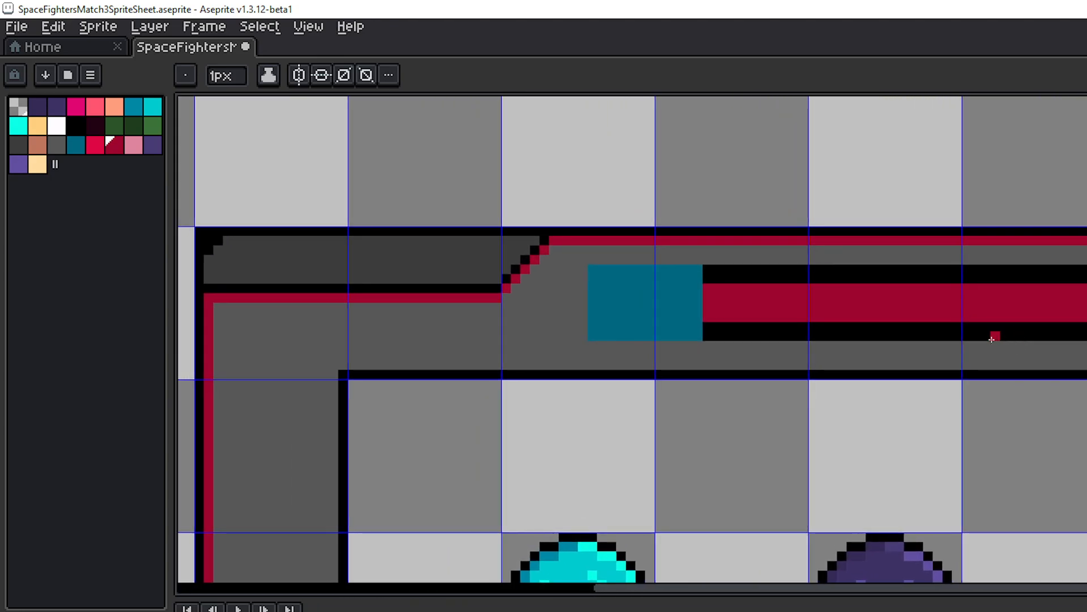
drag(920, 317, 898, 321)
scroll(743, 291, up, 1)
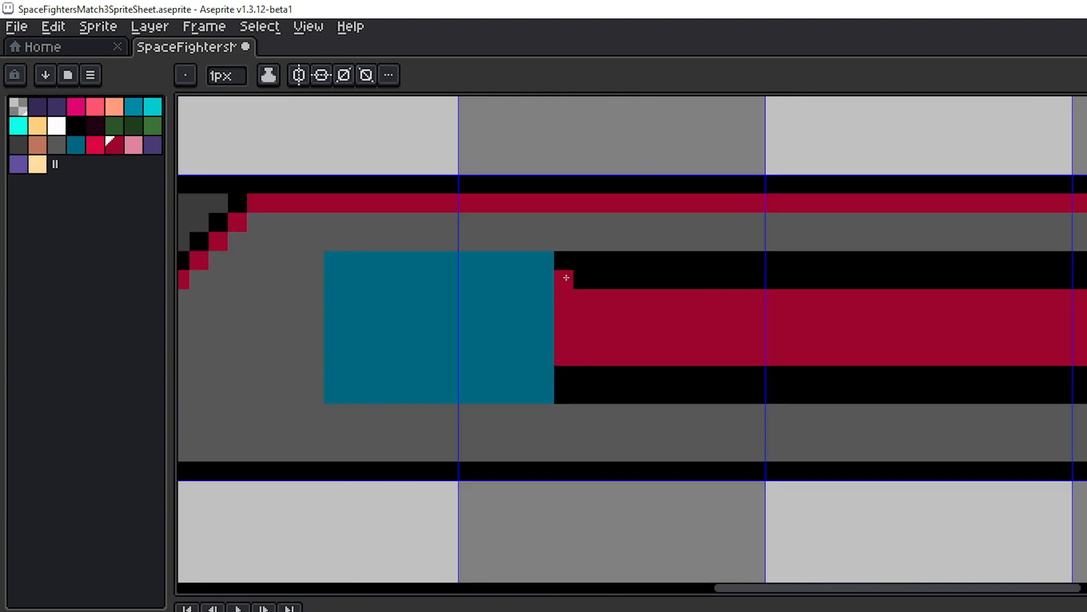
mouse_move(563, 279)
mouse_down()
mouse_move(844, 280)
mouse_move(534, 282)
mouse_move(980, 292)
mouse_move(1085, 280)
mouse_up()
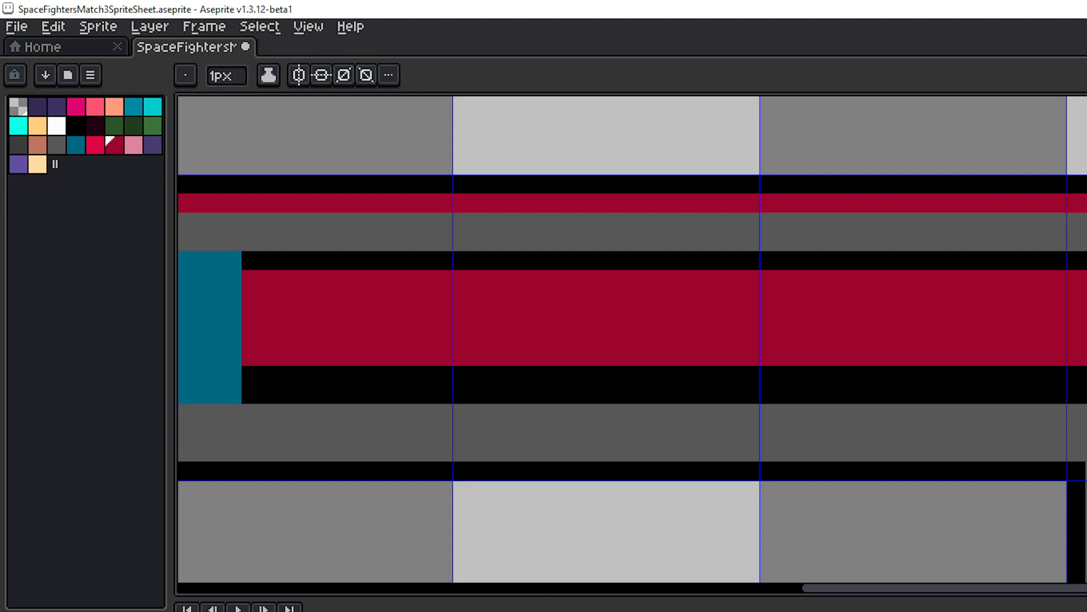
drag(1085, 375, 253, 365)
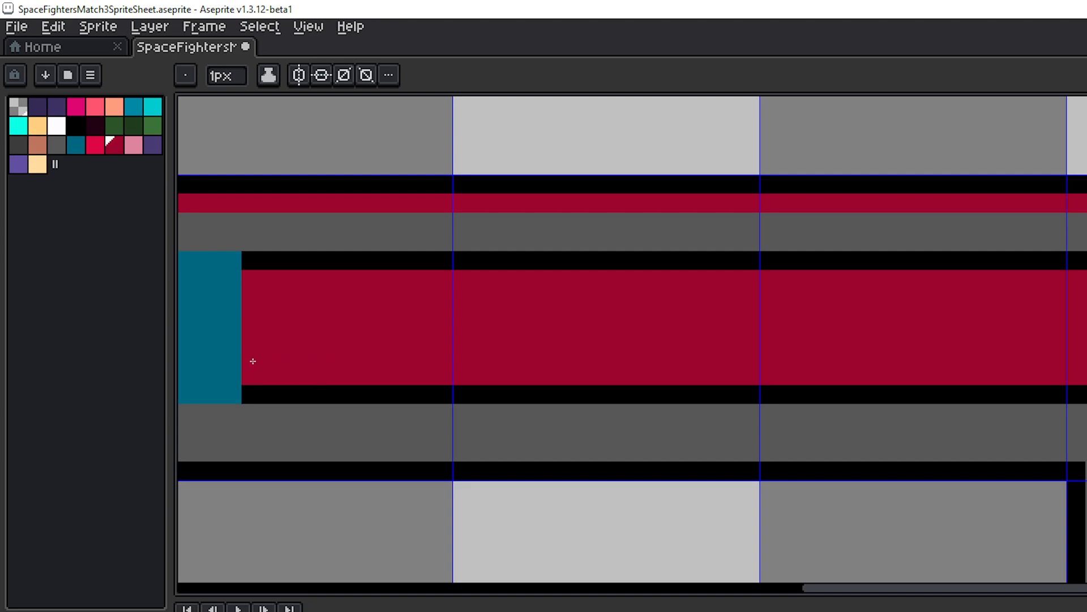
- Draw one-pixel black lines along the outside of the teal block's upper, left and lower edges, leaving the corners open
scroll(608, 334, down, 2)
drag(608, 335, 811, 335)
scroll(744, 342, up, 5)
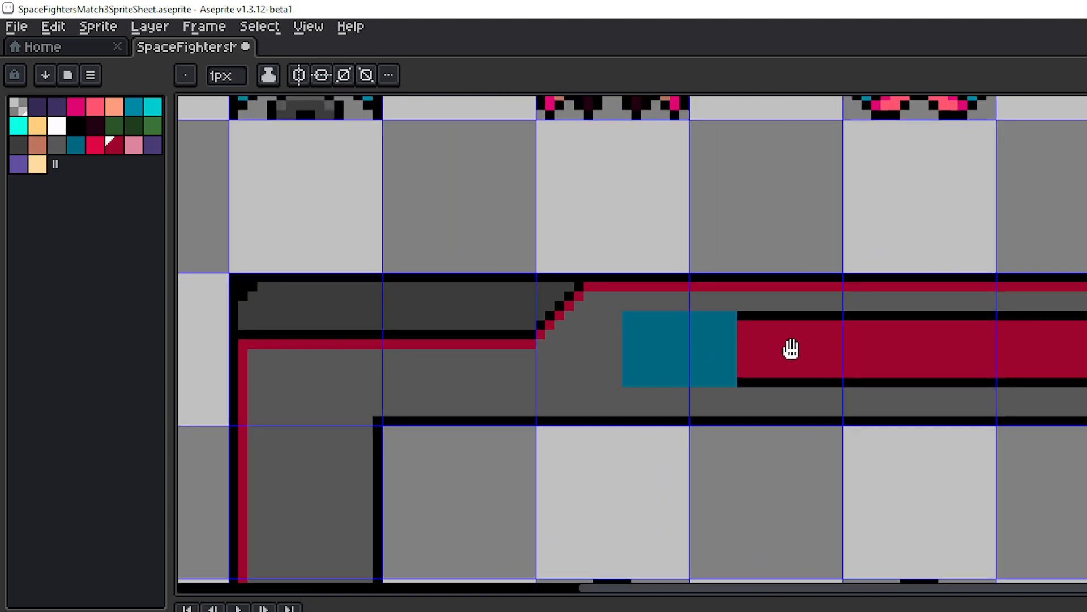
drag(723, 332, 808, 342)
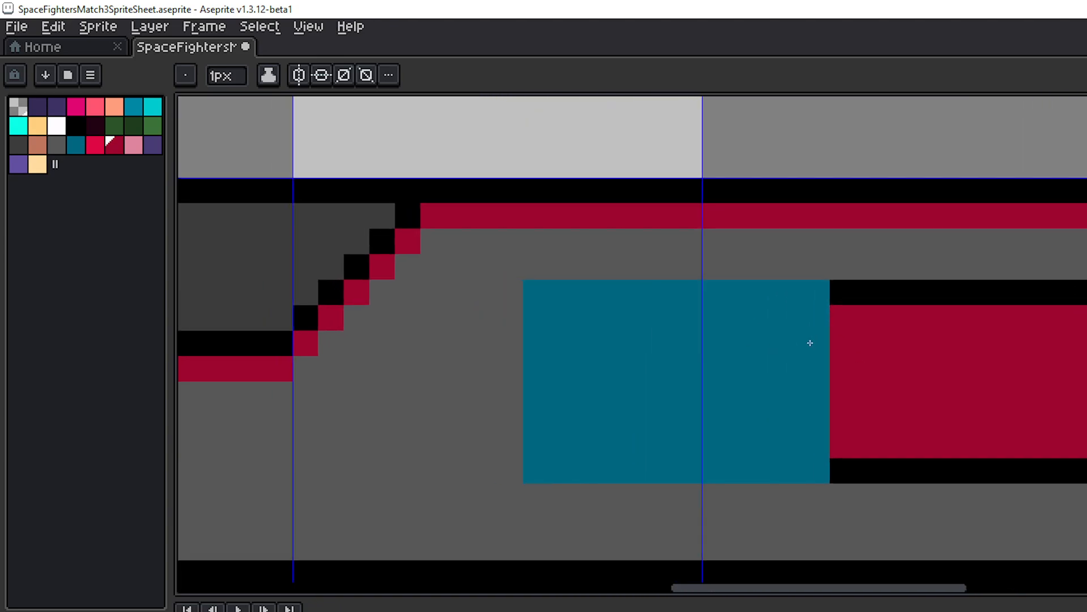
alt+click(877, 293)
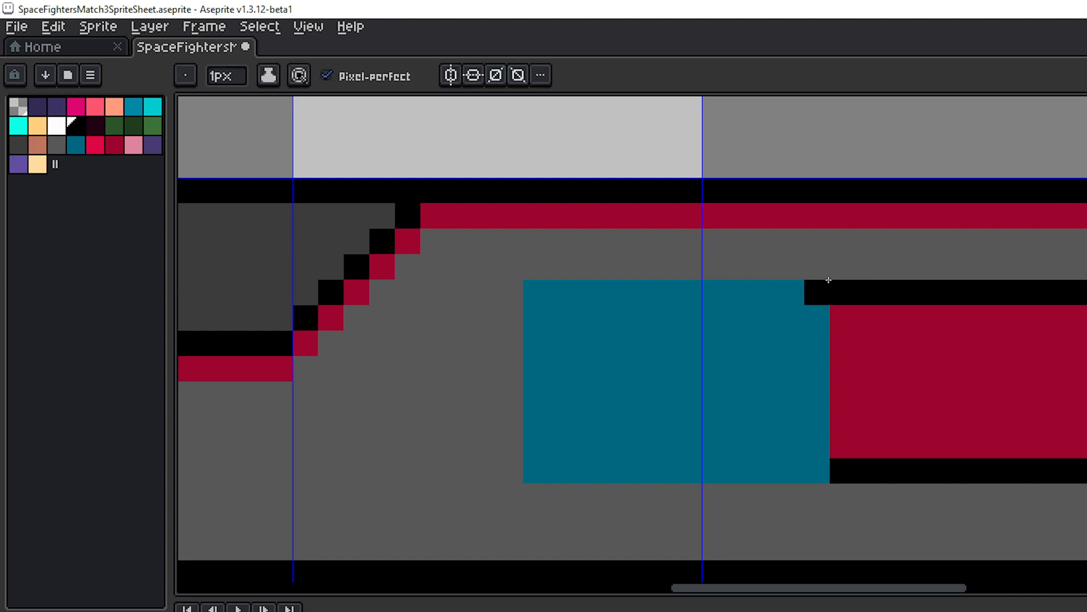
shift+click(535, 267)
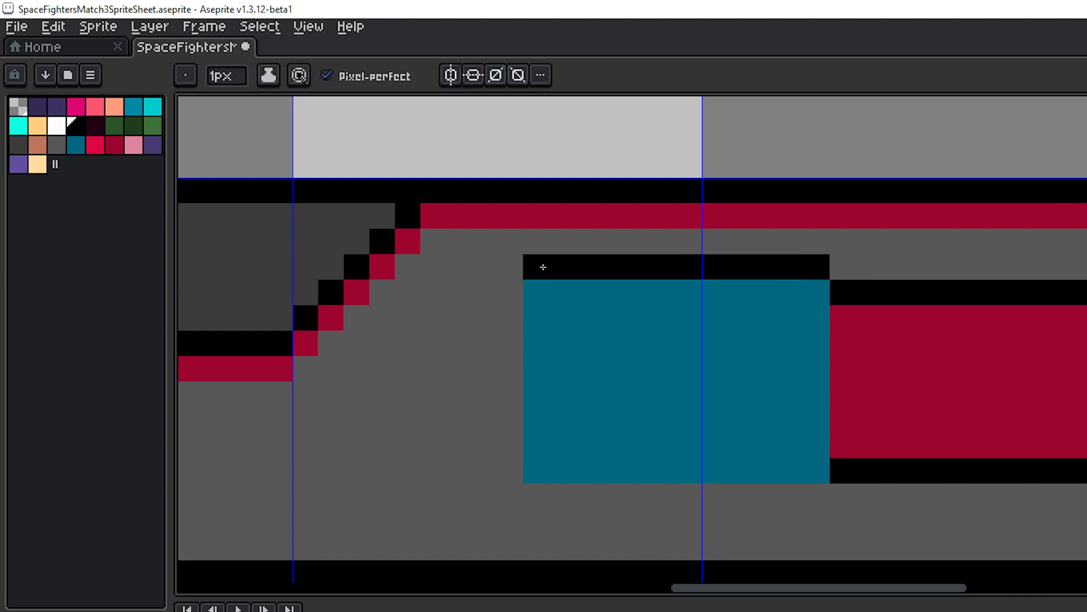
click(510, 292)
shift+click(509, 471)
click(535, 496)
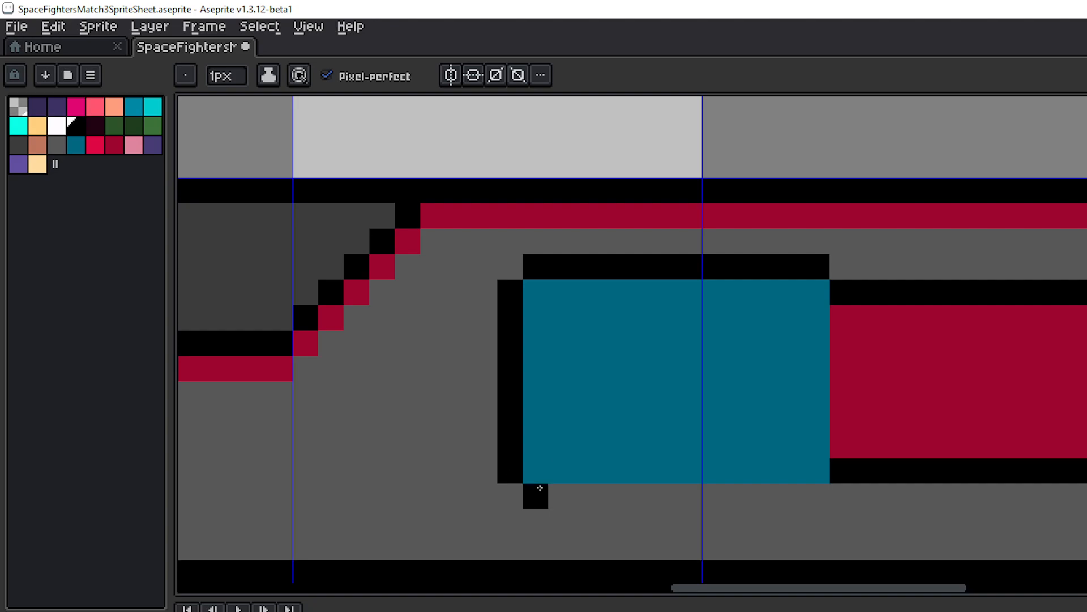
shift+click(827, 498)
- Draw a white pixel letter H, 5 pixels wide and 6 pixels tall, in the left part of the teal block
scroll(1001, 471, down, 5)
drag(1065, 445, 838, 364)
scroll(736, 378, up, 3)
mouse_move(734, 379)
mouse_down()
mouse_move(689, 381)
mouse_move(782, 399)
mouse_up()
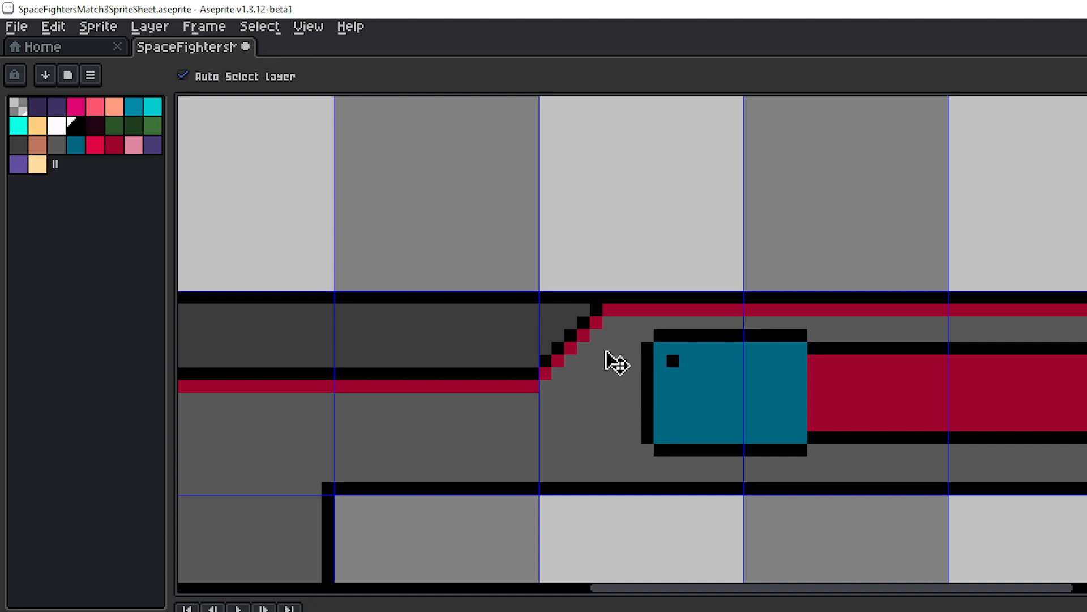
click(56, 127)
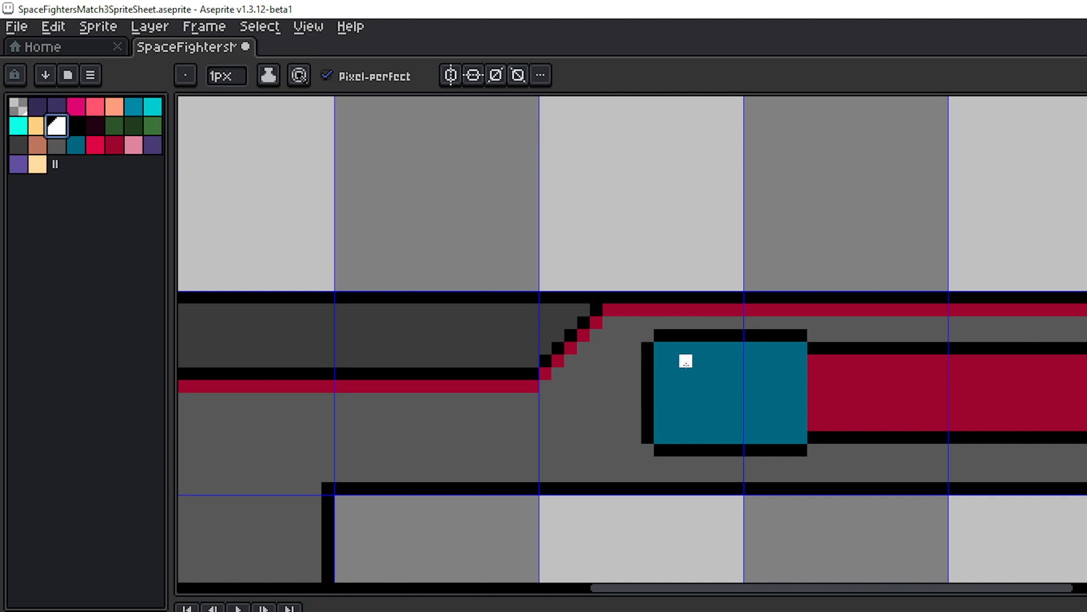
click(673, 361)
shift+click(673, 424)
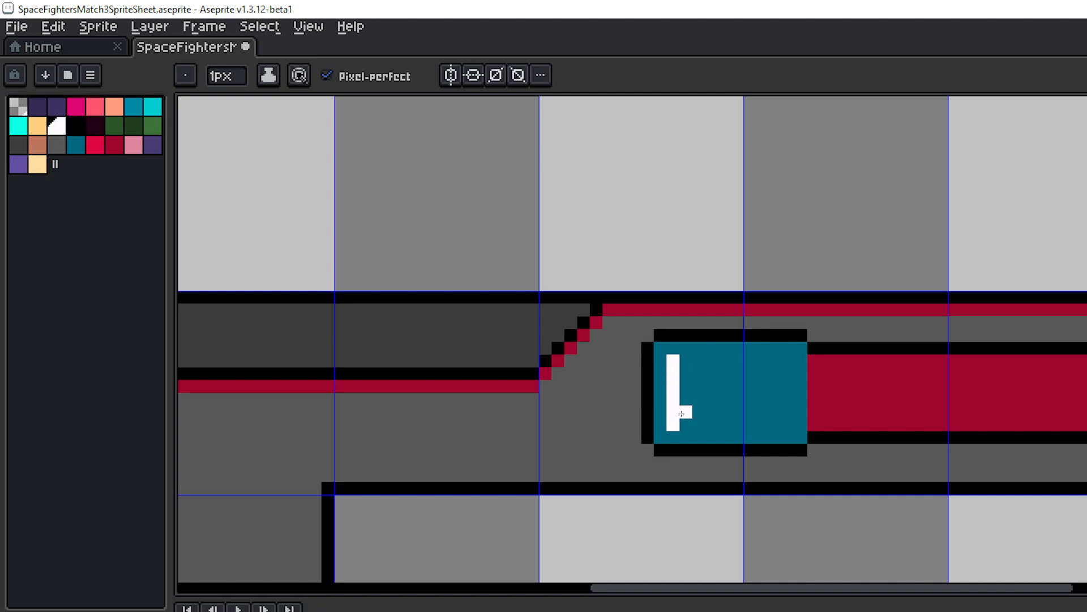
drag(687, 387, 707, 386)
click(712, 387)
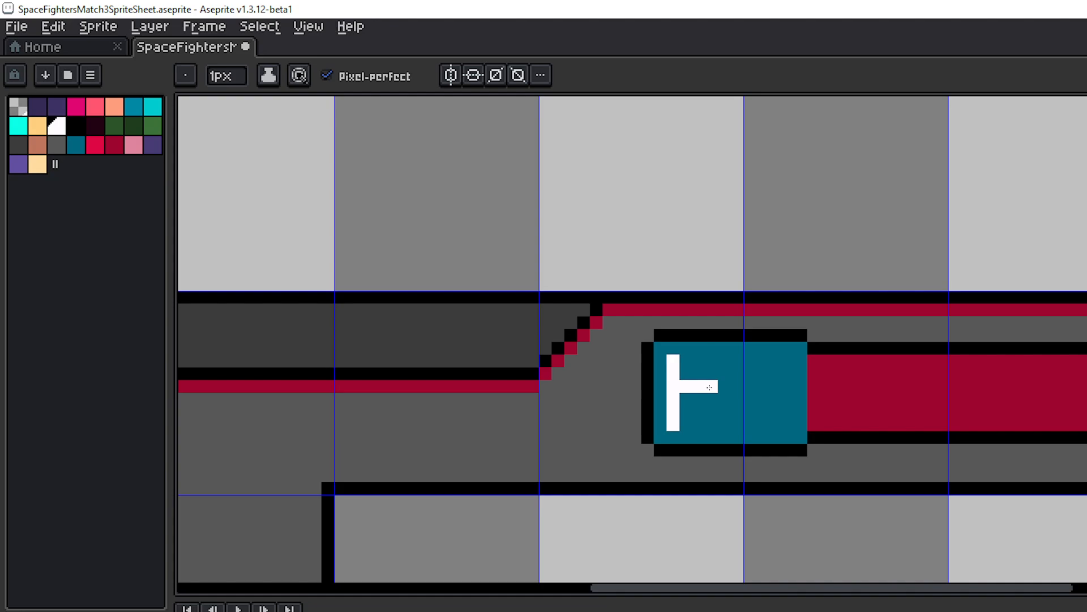
click(724, 361)
click(724, 399)
shift+click(724, 425)
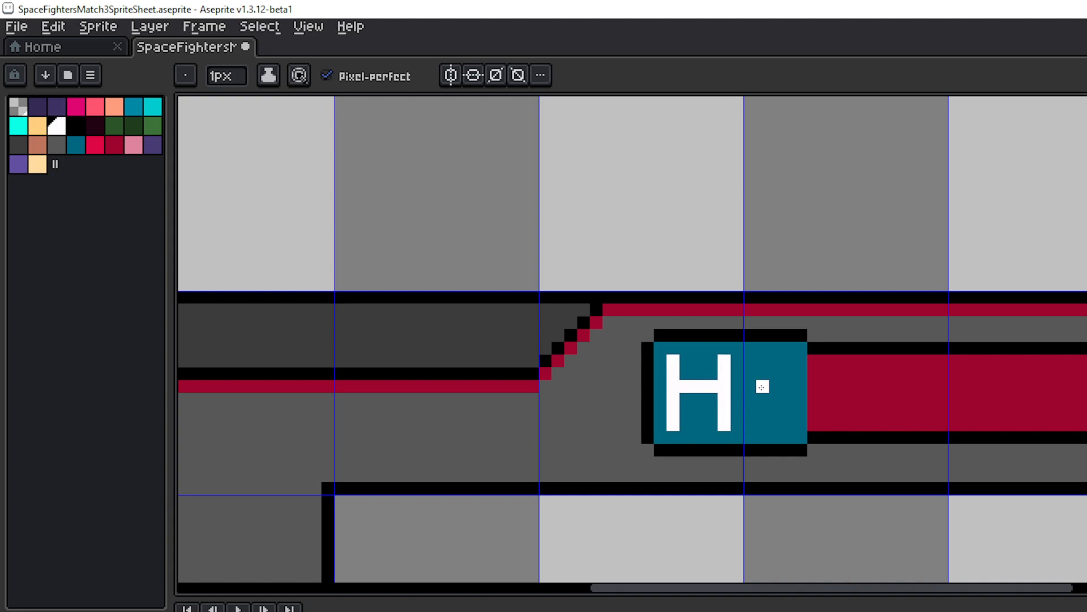
- Draw a white pixel letter P, 4 pixels wide and 6 pixels tall, beside the H in the teal block
click(750, 425)
shift+click(751, 373)
click(750, 361)
shift+click(787, 360)
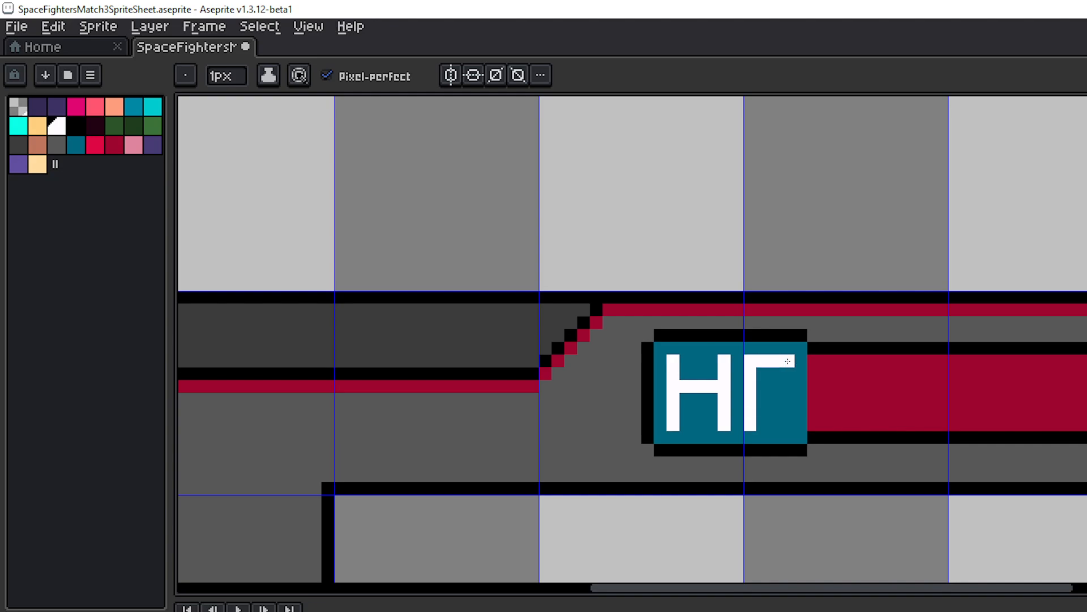
click(791, 375)
click(788, 400)
click(788, 386)
click(763, 399)
click(775, 399)
- Narrow the letter H by selecting its right stem with part of the crossbar and moving it one pixel left
scroll(799, 392, down, 4)
drag(937, 386, 854, 357)
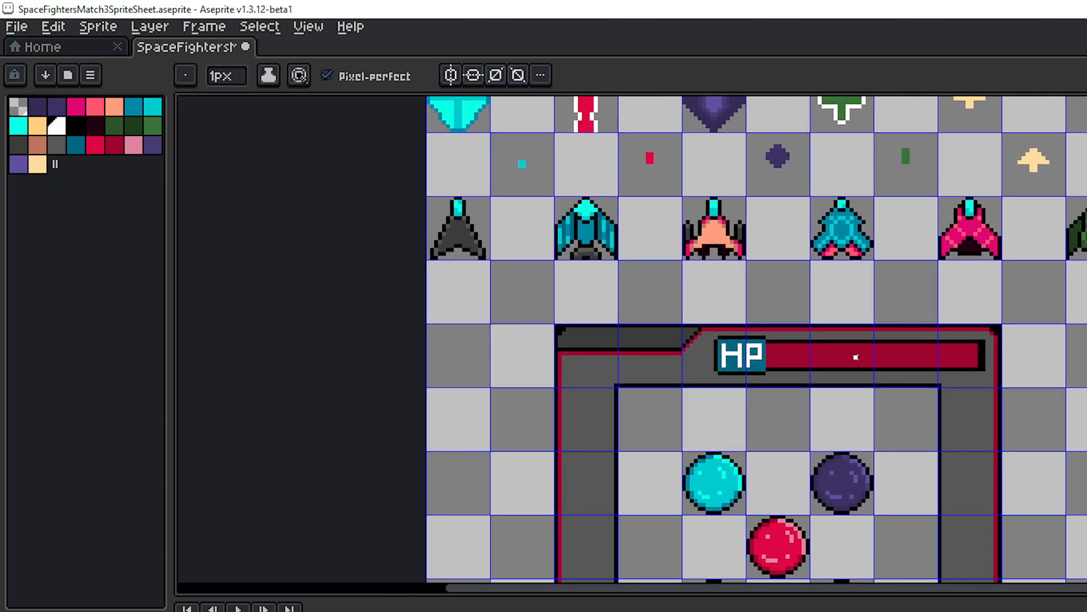
scroll(828, 361, up, 4)
drag(649, 346, 761, 361)
scroll(672, 356, up, 2)
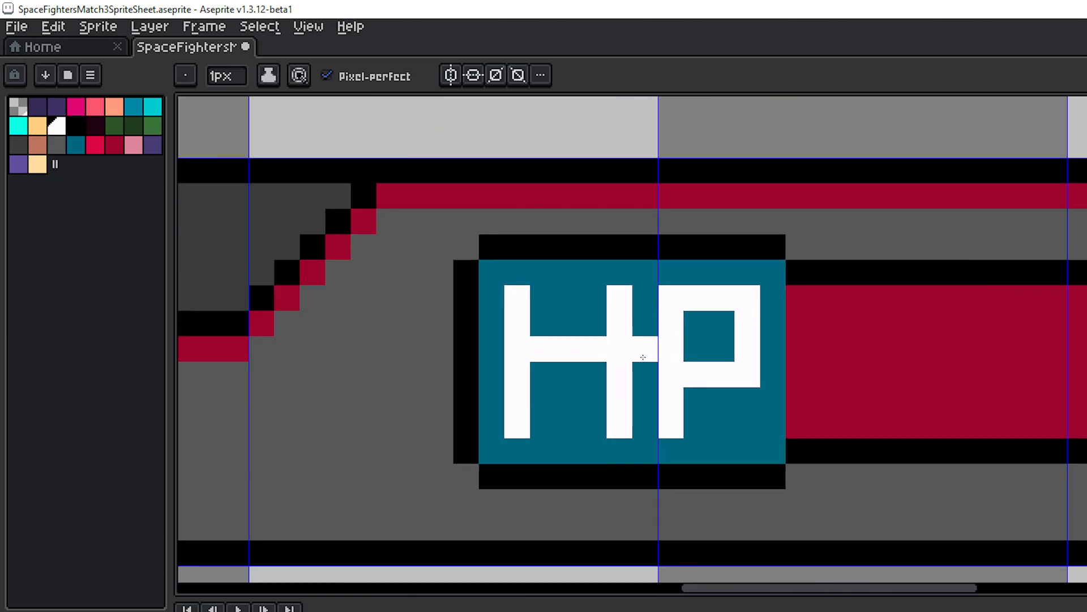
drag(643, 348, 706, 350)
key(m)
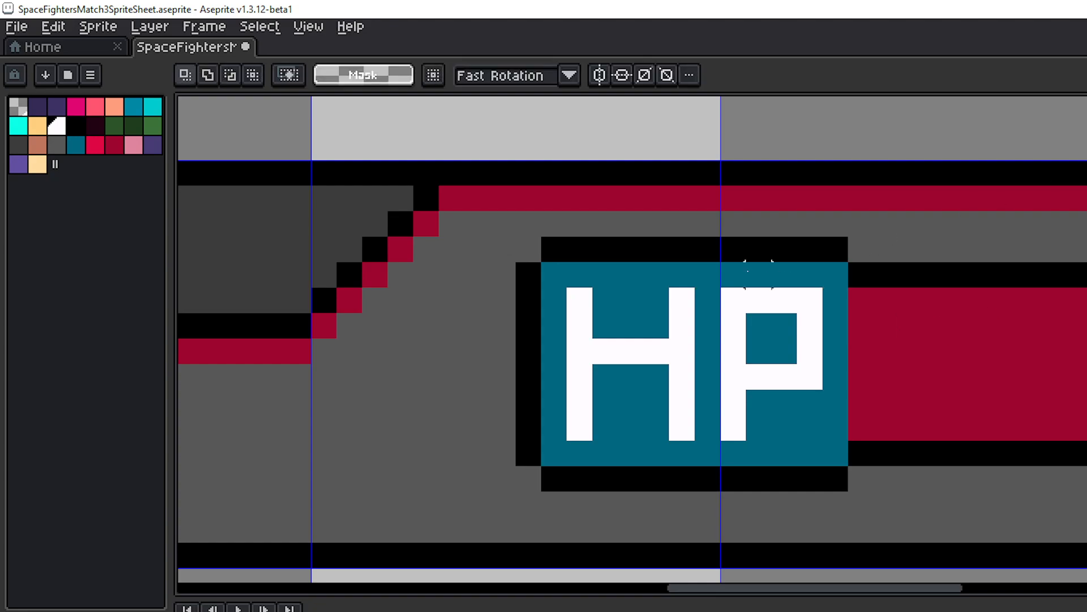
double_click(691, 305)
click(860, 300)
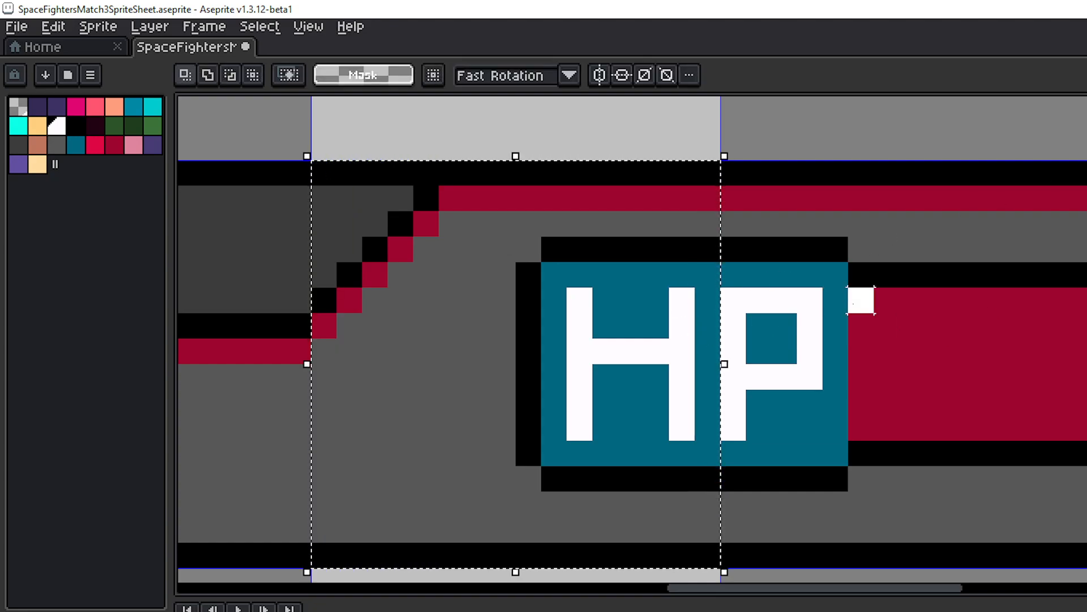
drag(682, 300, 651, 436)
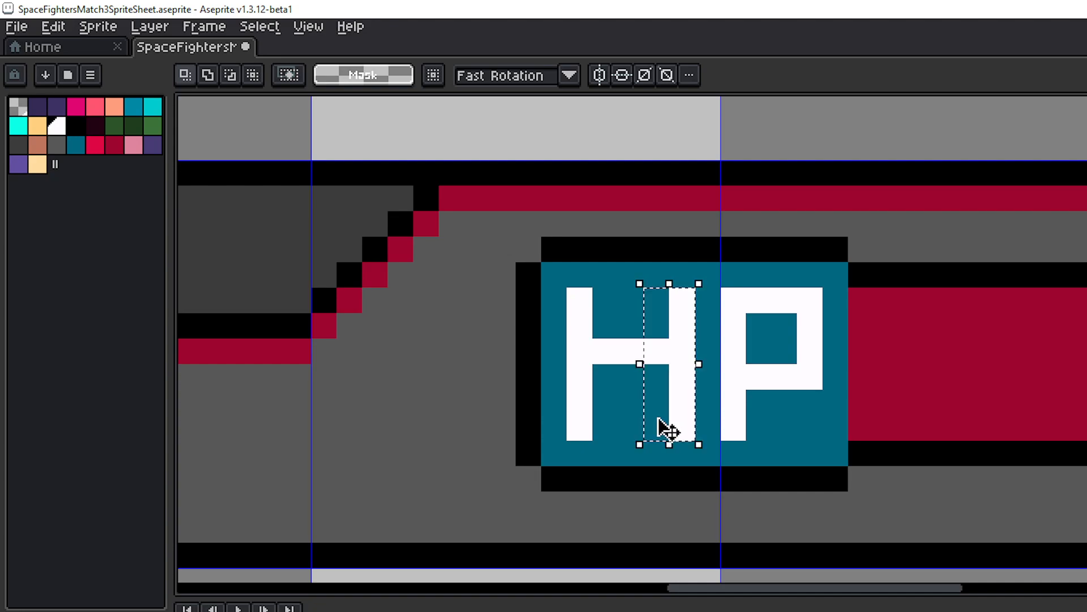
click(672, 381)
key(Left)
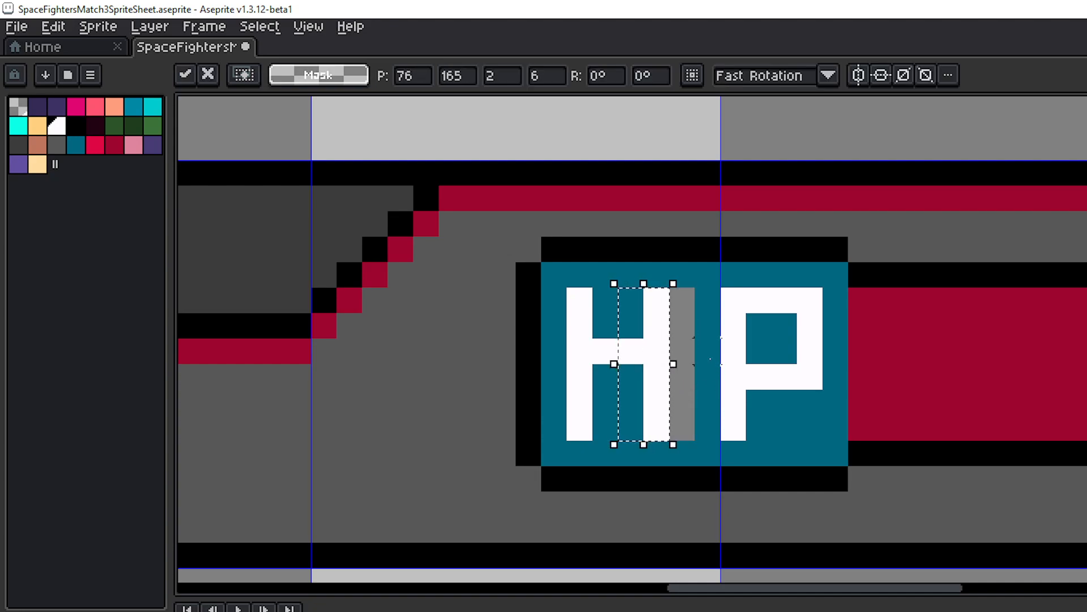
key(Return)
- Paint the empty column right of the H with the teal sampled from the block
key(i)
click(715, 348)
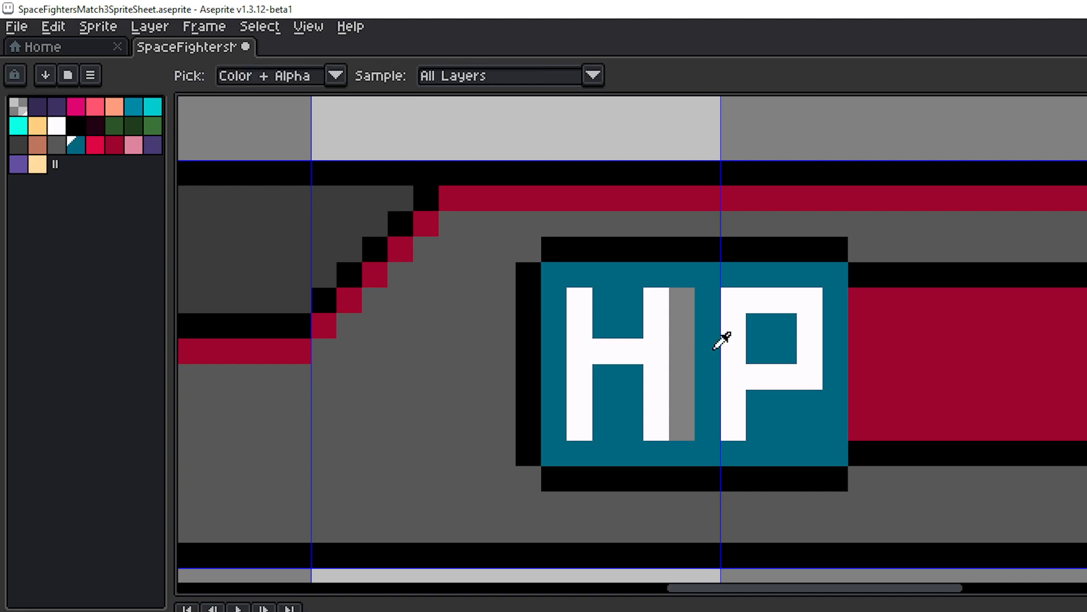
key(b)
drag(682, 300, 682, 433)
click(800, 384)
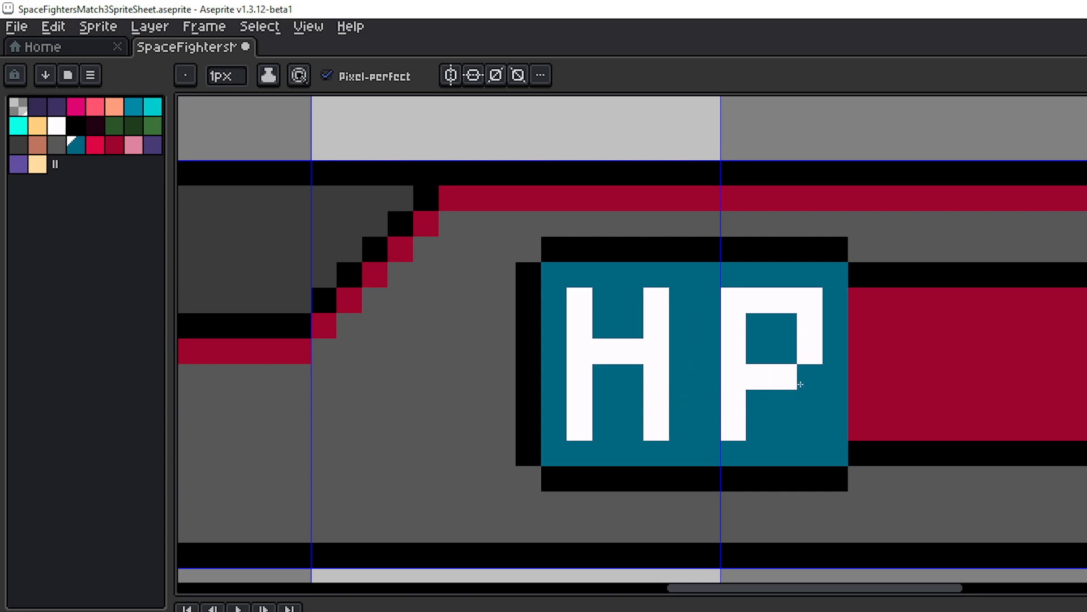
- Try a one-pixel white column against the left side of the P's stem, and paint it over in teal
scroll(824, 391, down, 5)
drag(893, 391, 799, 363)
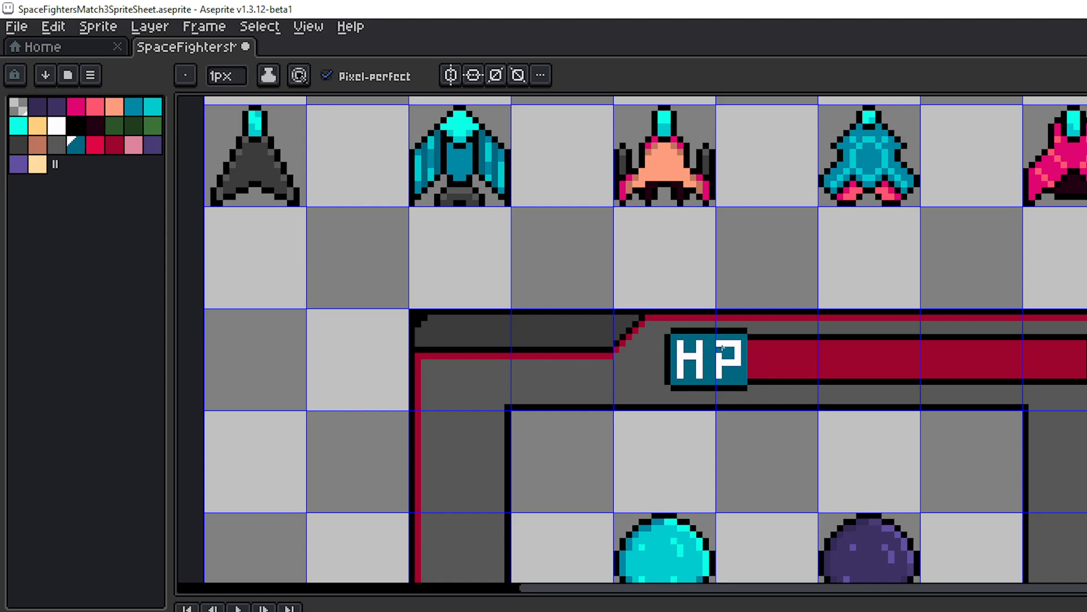
scroll(720, 353, up, 3)
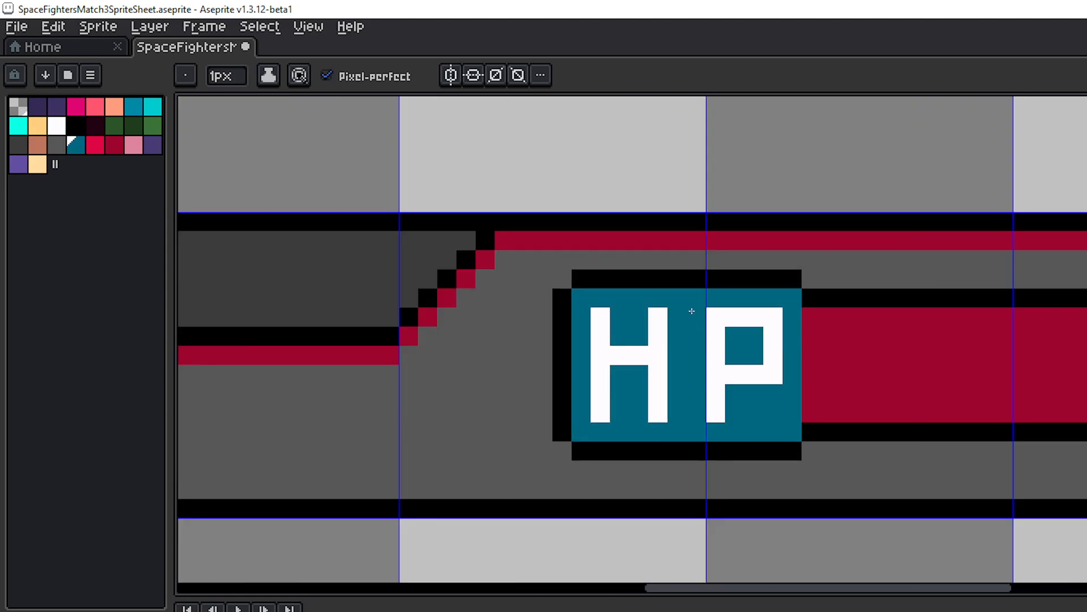
scroll(696, 311, down, 1)
scroll(685, 339, up, 1)
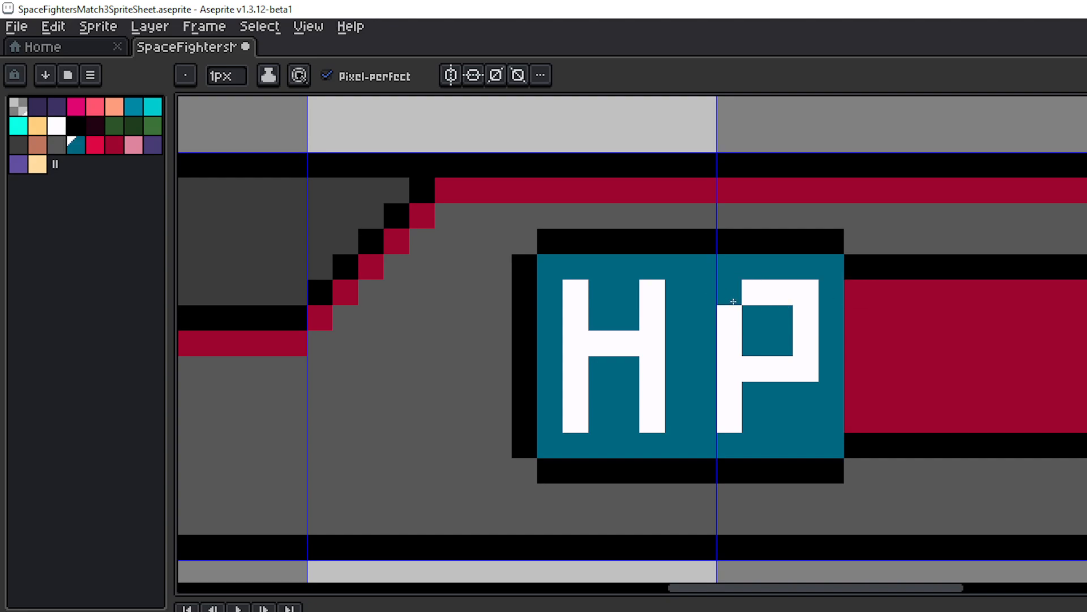
click(57, 125)
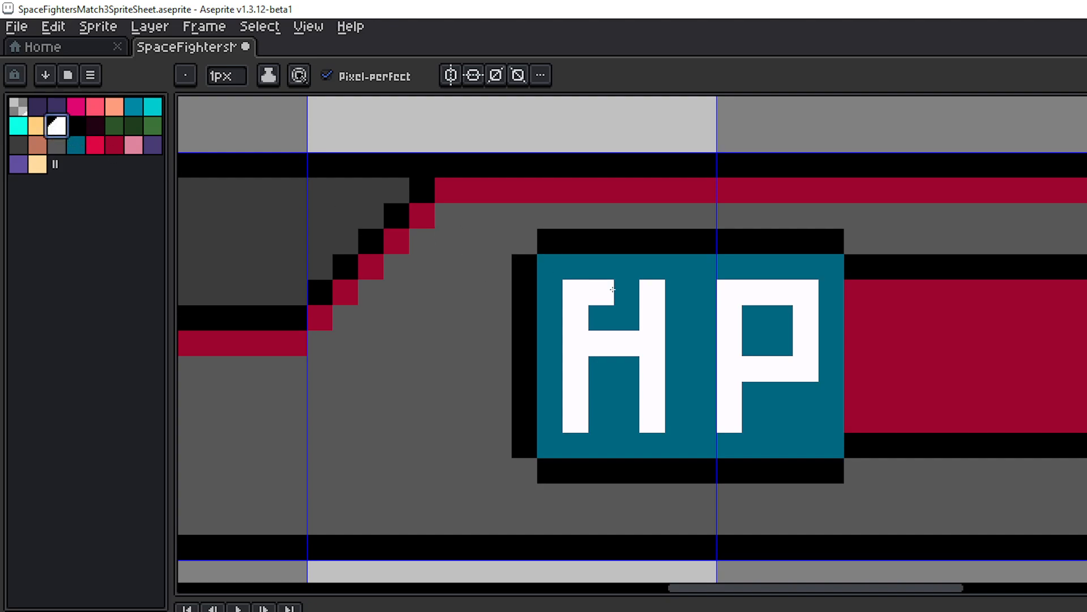
drag(704, 291, 703, 419)
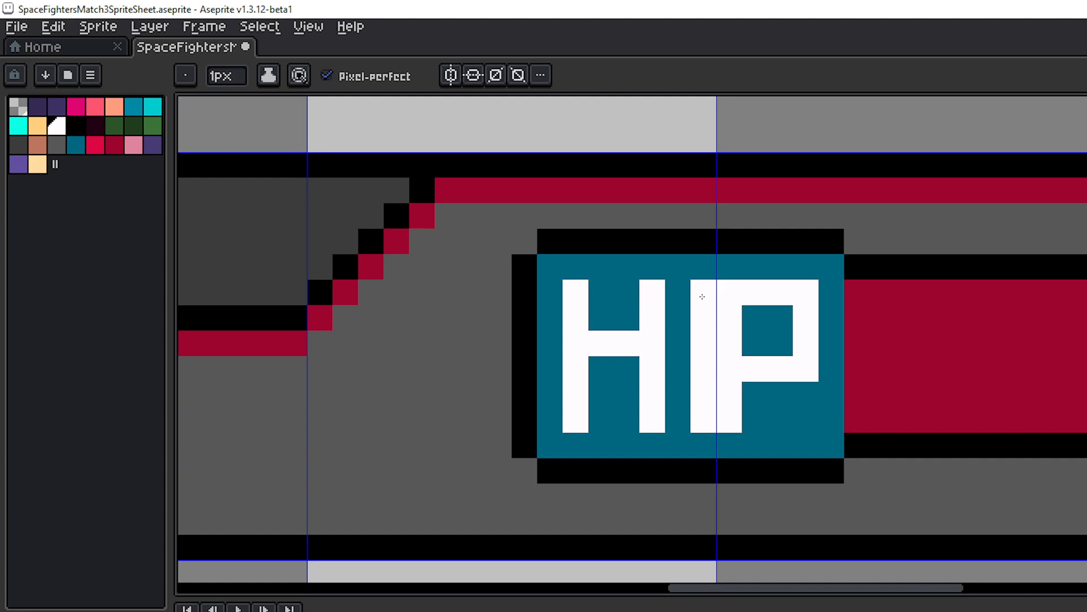
key(i)
click(684, 283)
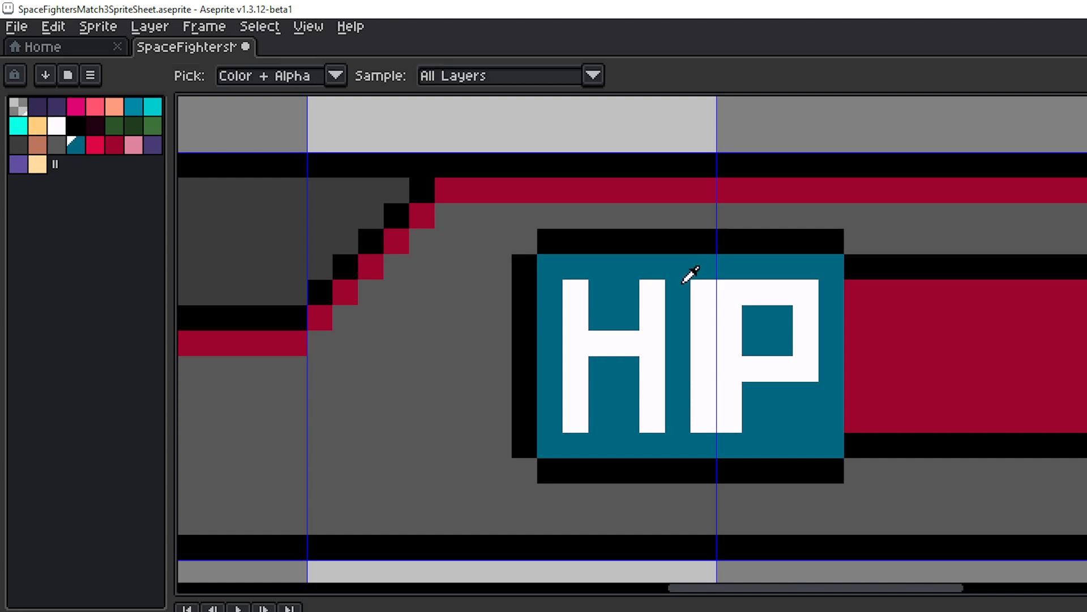
key(b)
drag(703, 286, 704, 414)
- Narrow the letter P by covering its stem with teal and redrawing the stem in white one pixel further right
click(731, 293)
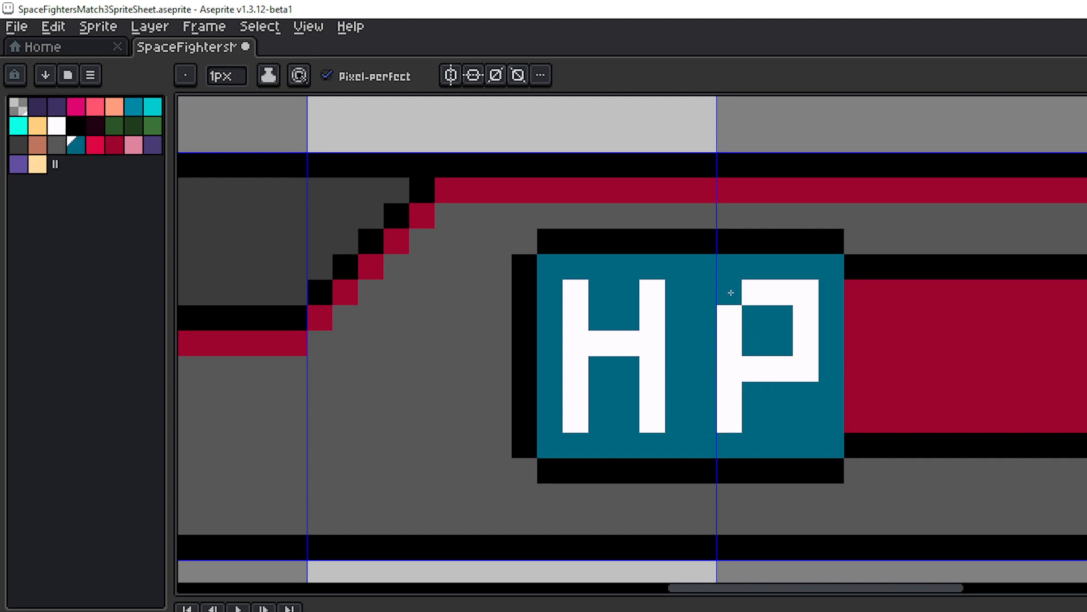
drag(730, 293, 734, 410)
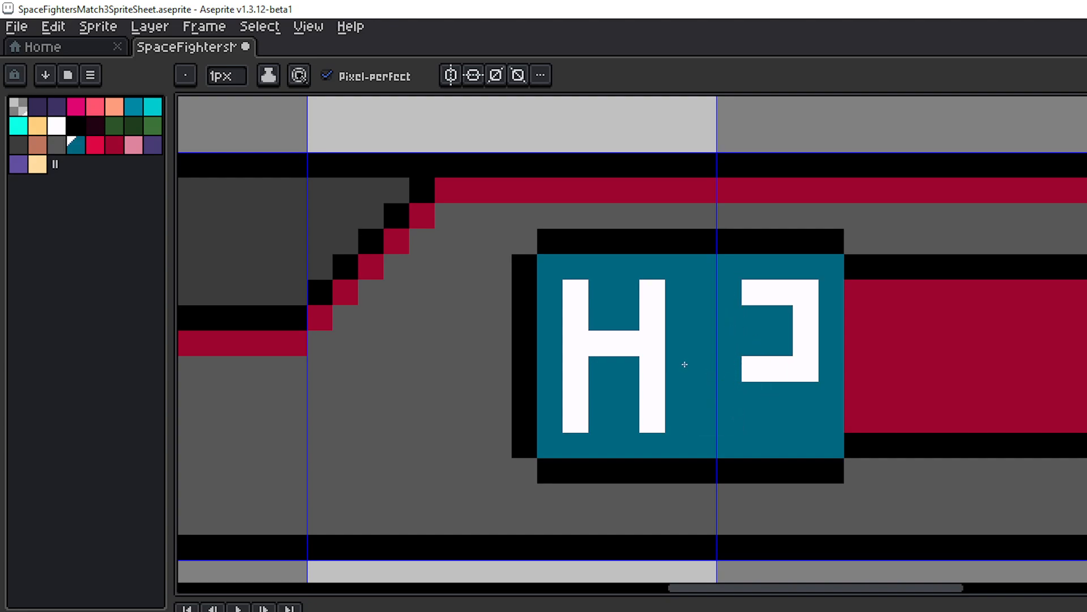
click(62, 126)
click(764, 306)
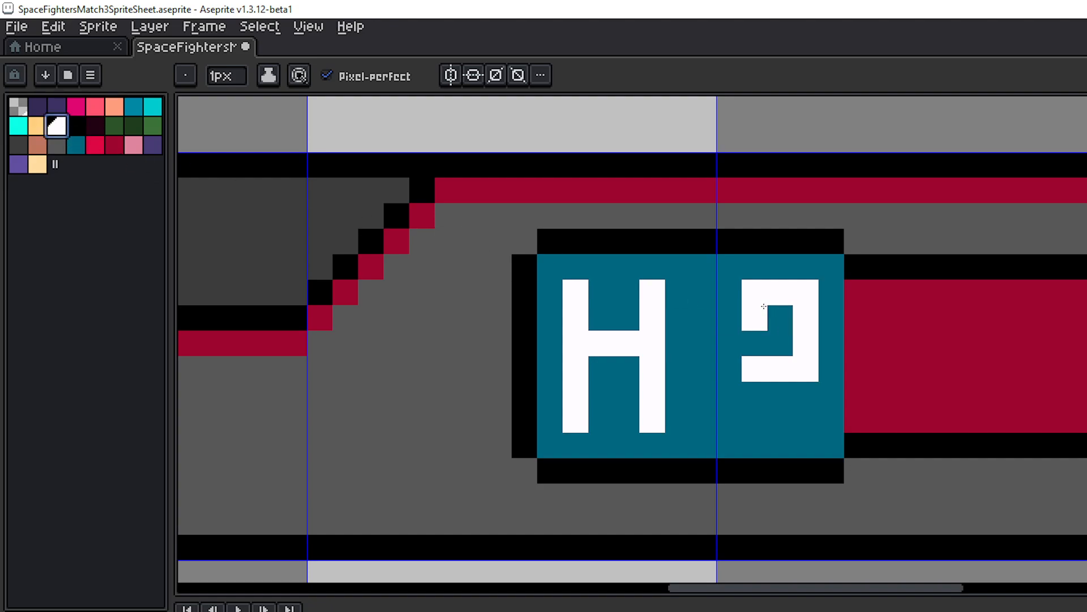
mouse_move(764, 306)
mouse_down()
mouse_move(755, 395)
mouse_move(766, 420)
mouse_up()
scroll(906, 395, down, 3)
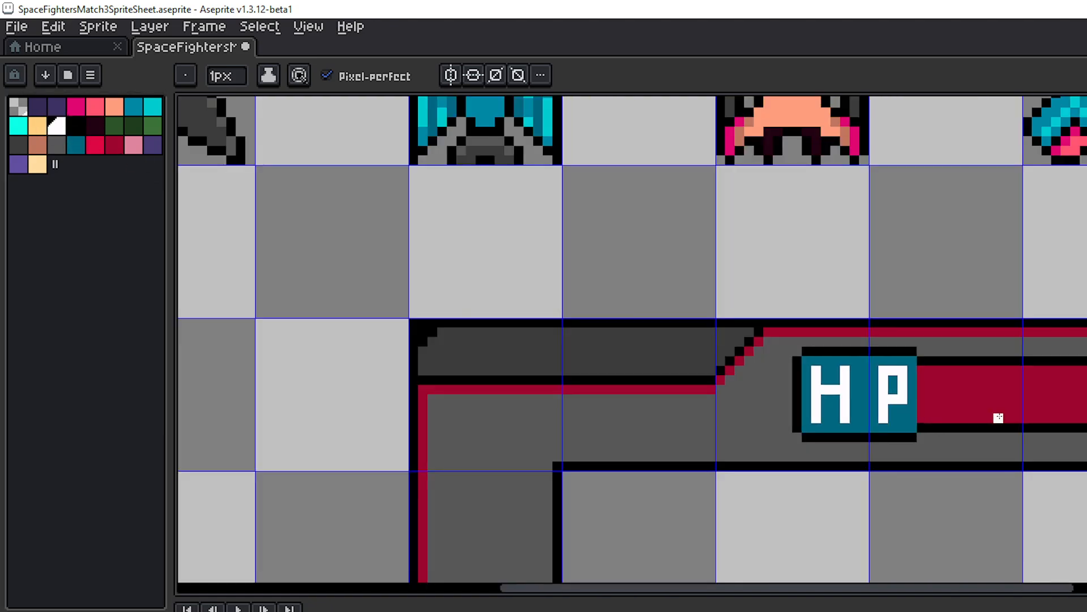
drag(995, 418, 868, 374)
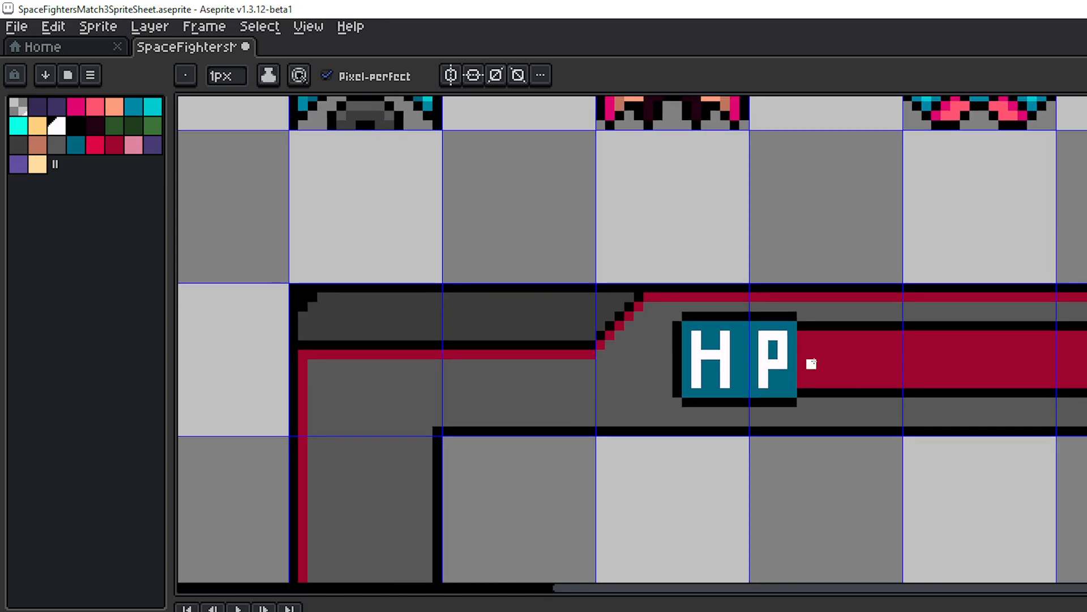
- Select the whole HP label block and move it five pixels left and one pixel down
scroll(811, 363, down, 3)
scroll(811, 363, up, 4)
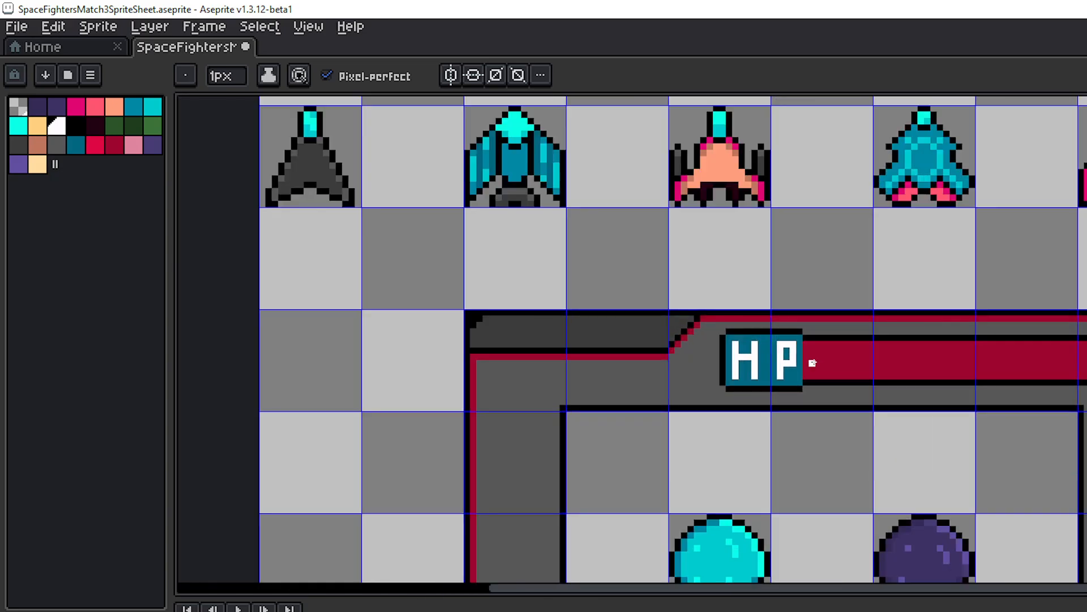
drag(811, 365, 918, 365)
key(m)
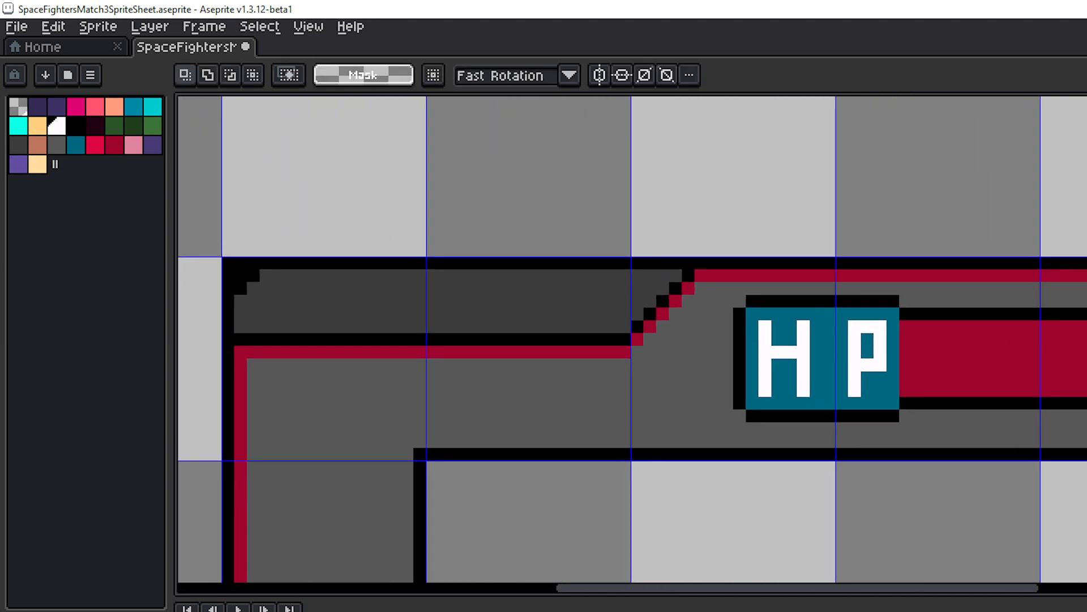
drag(894, 299, 731, 436)
drag(843, 388, 777, 402)
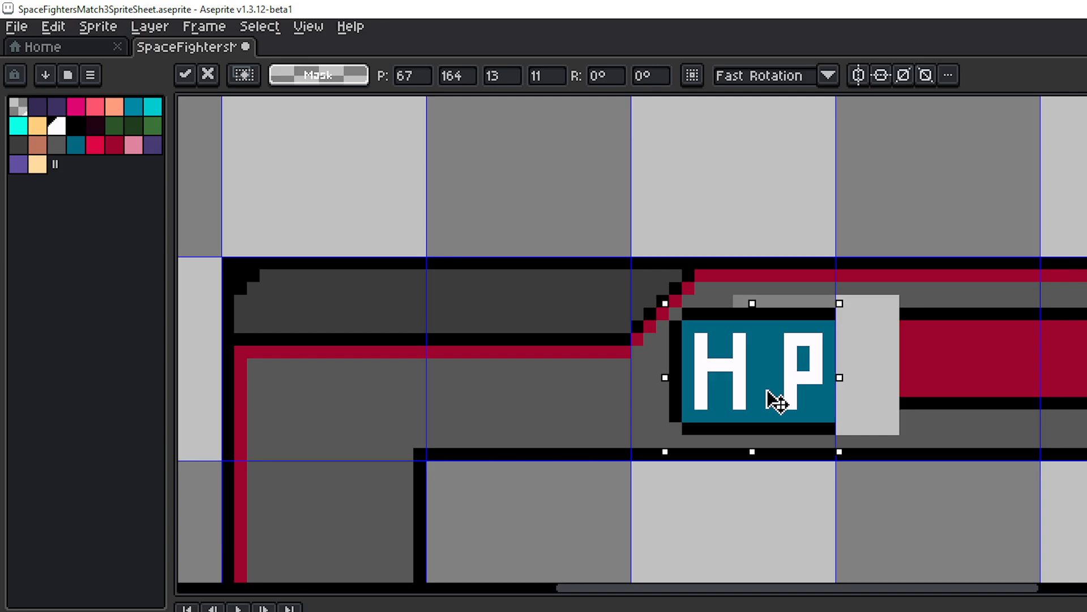
scroll(838, 376, up, 3)
scroll(801, 365, down, 2)
scroll(881, 364, down, 1)
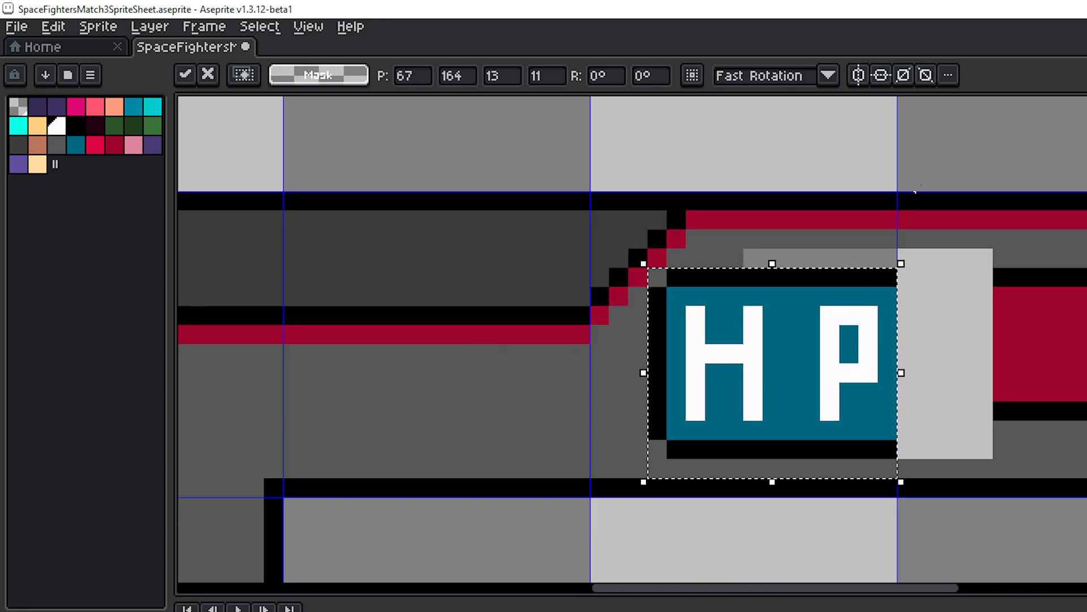
click(830, 152)
scroll(829, 330, up, 1)
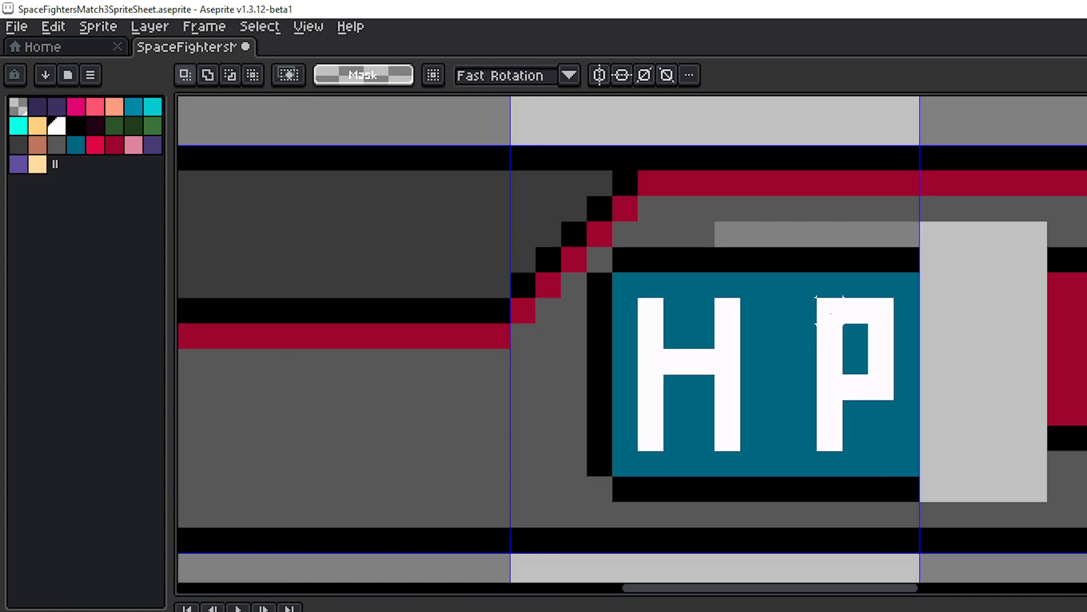
- Widen the letter P by moving its stem one pixel left and rejoining it to the bowl with two white pixels
drag(830, 311, 803, 442)
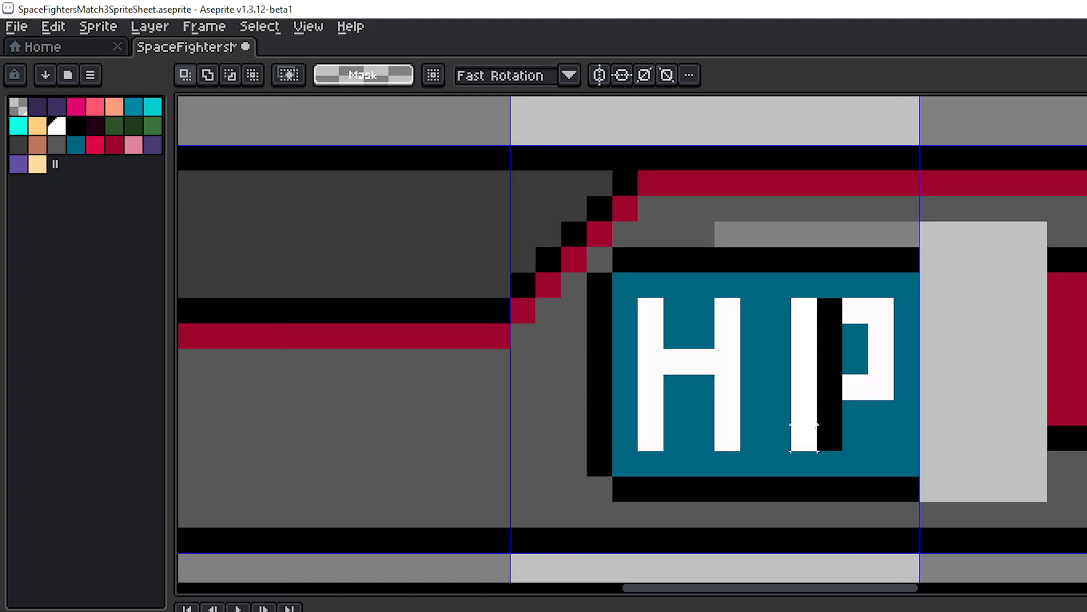
drag(825, 381, 812, 382)
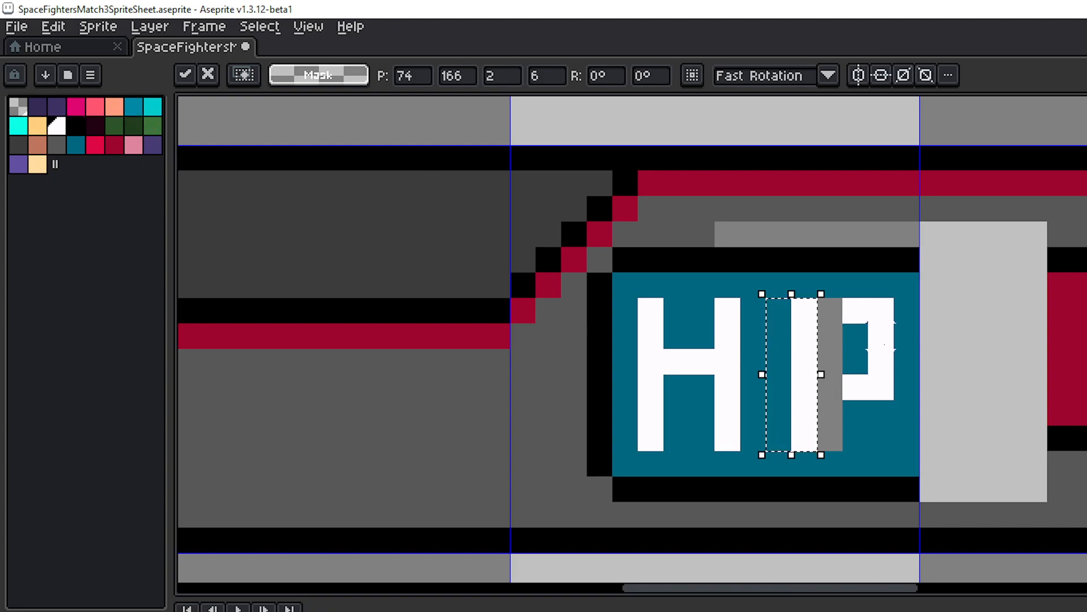
key(ctrl+d)
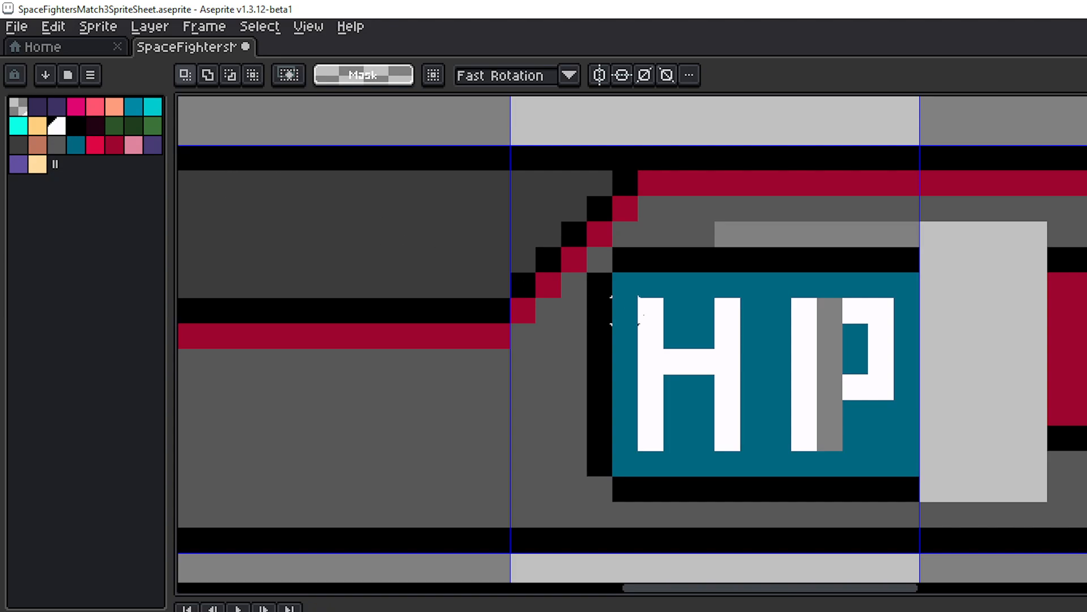
key(b)
click(829, 311)
click(830, 386)
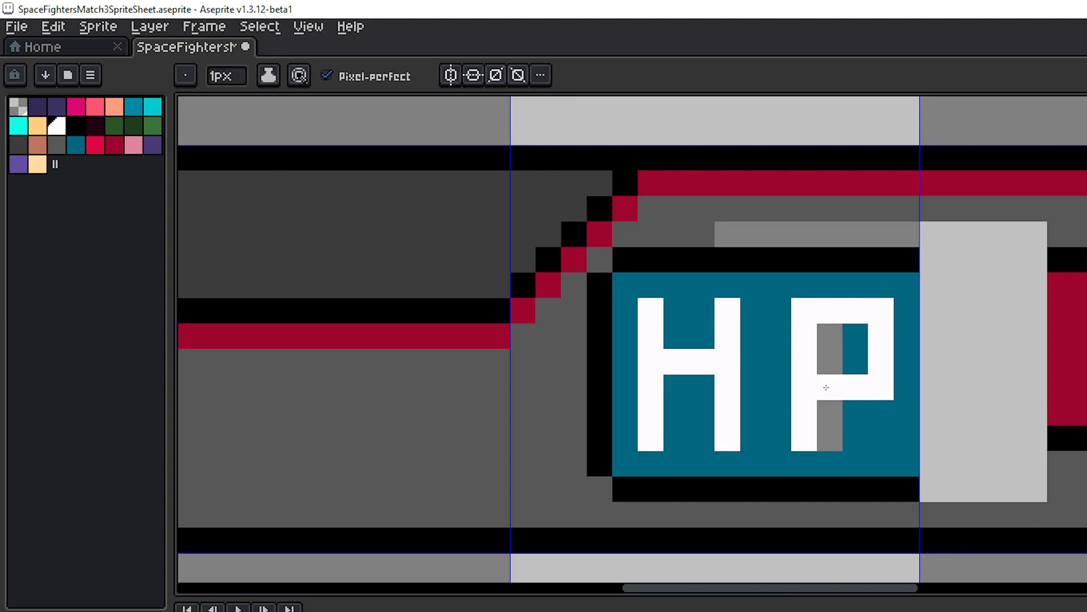
- Paint the gaps inside and below the P's bowl with the teal sampled from the label background
click(777, 363)
alt+click(776, 359)
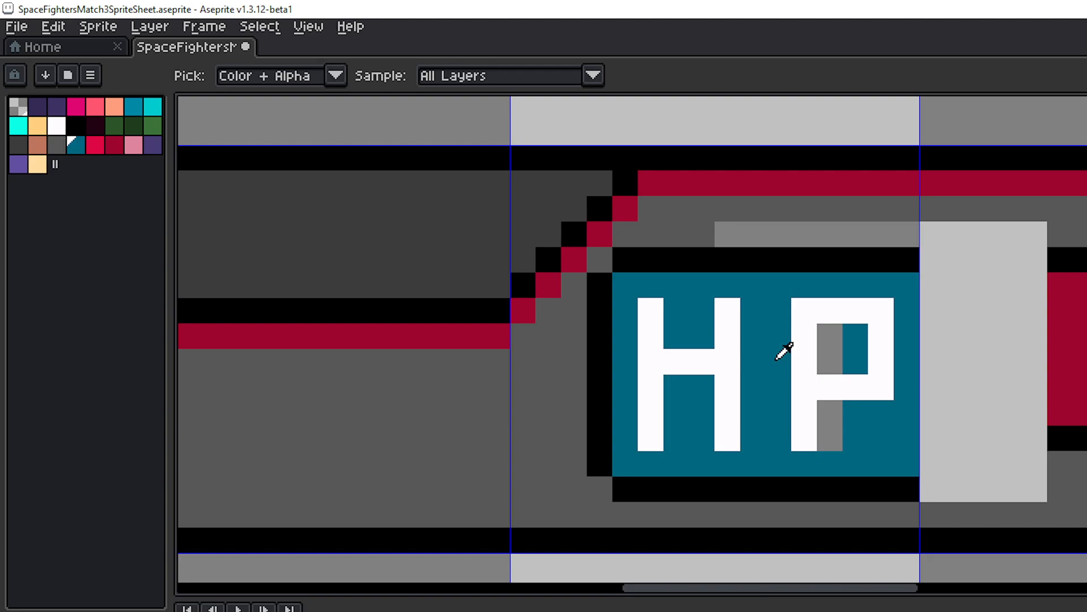
click(830, 360)
click(830, 336)
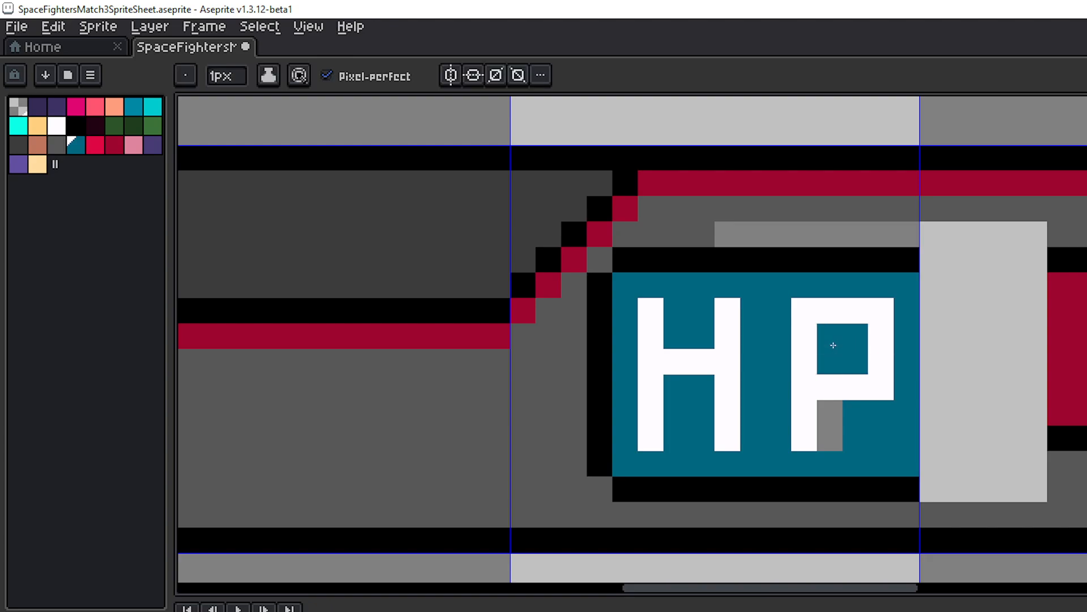
click(830, 437)
- Extend the label's black top and bottom outlines across the empty gap and close it with a vertical black edge beside the red bar
drag(950, 406, 744, 397)
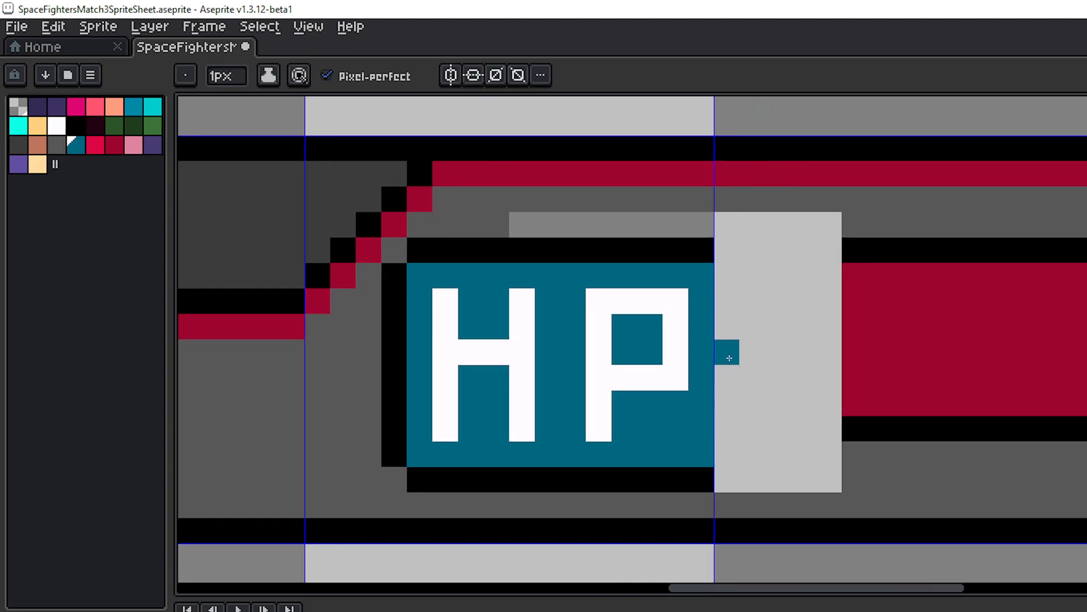
click(76, 128)
drag(708, 245, 835, 253)
click(703, 461)
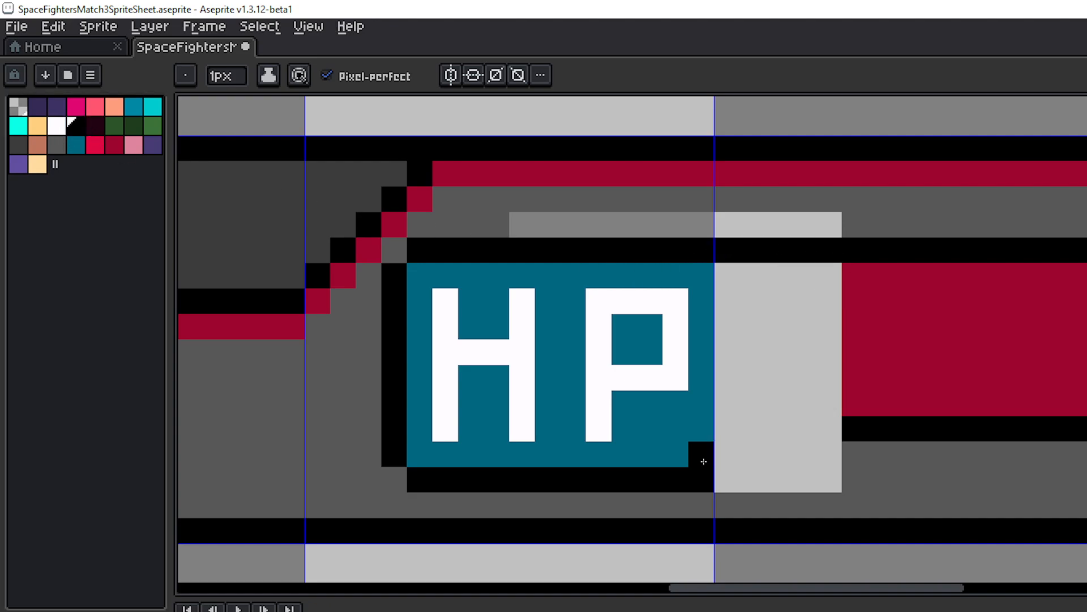
key(ctrl+z)
mouse_move(709, 474)
mouse_down()
mouse_move(813, 474)
mouse_move(825, 453)
mouse_move(809, 474)
mouse_up()
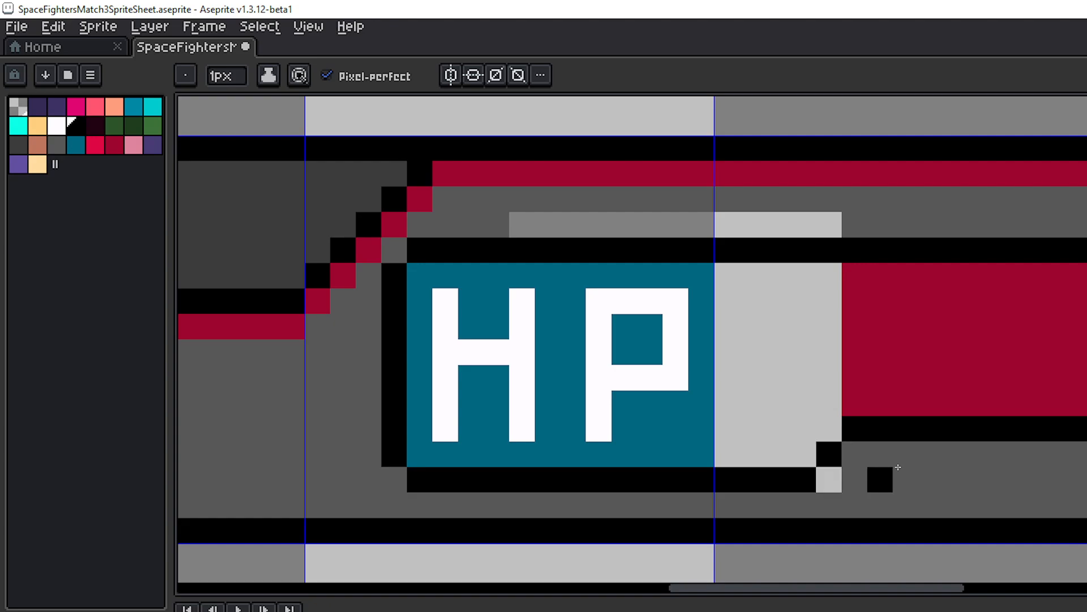
scroll(898, 468, right, 2)
drag(737, 275, 739, 428)
scroll(851, 419, right, 1)
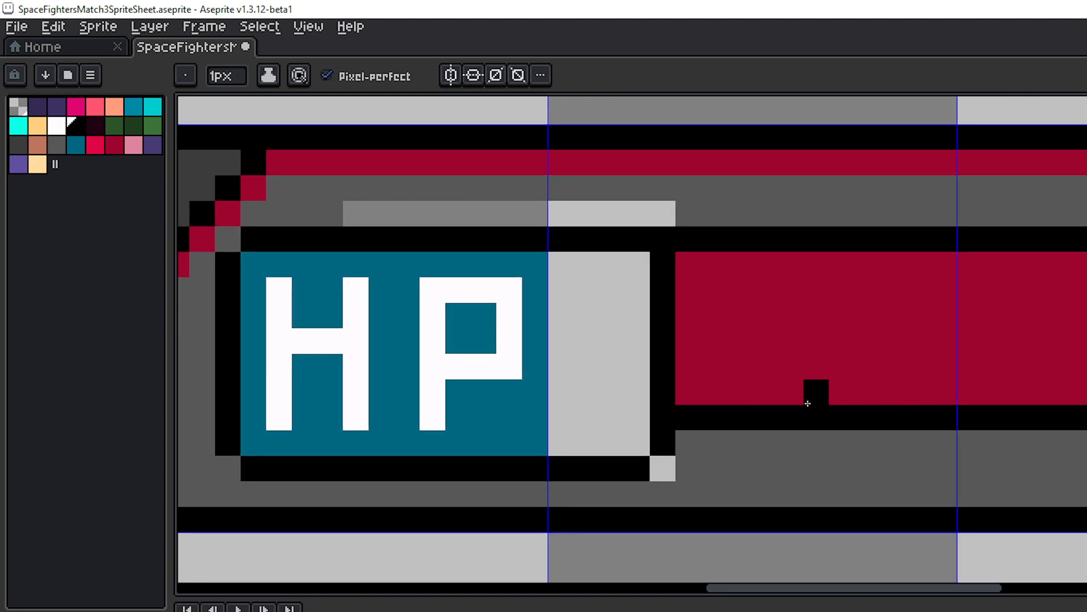
- Paint the empty strip above the label and the empty pixel at its lower-right corner with the frame's sampled grey
scroll(814, 388, down, 2)
scroll(793, 402, up, 2)
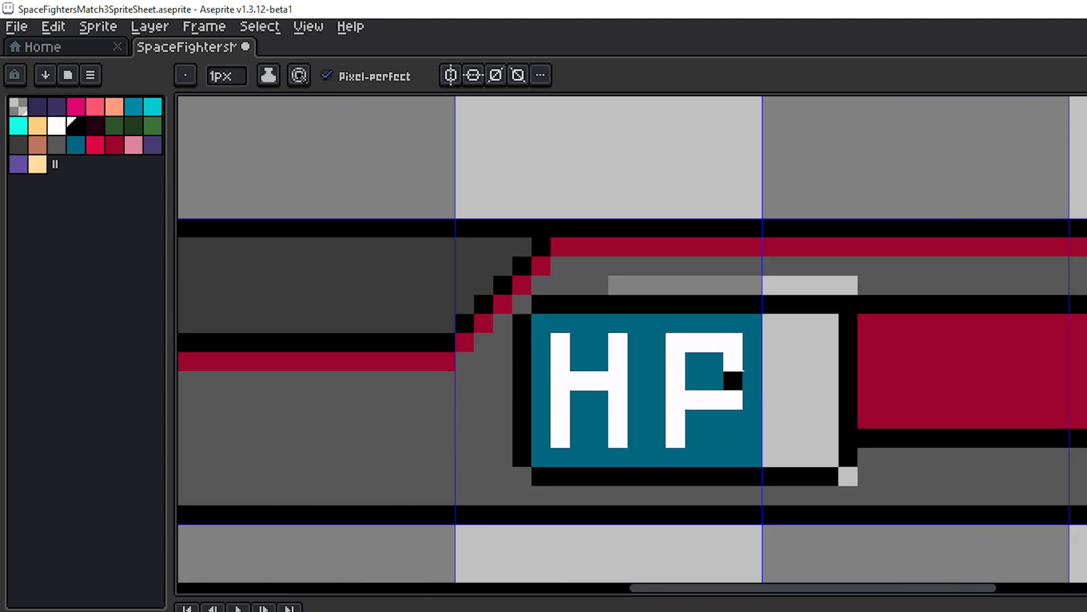
key(i)
click(612, 264)
key(b)
drag(609, 285, 852, 285)
click(850, 477)
scroll(851, 478, down, 1)
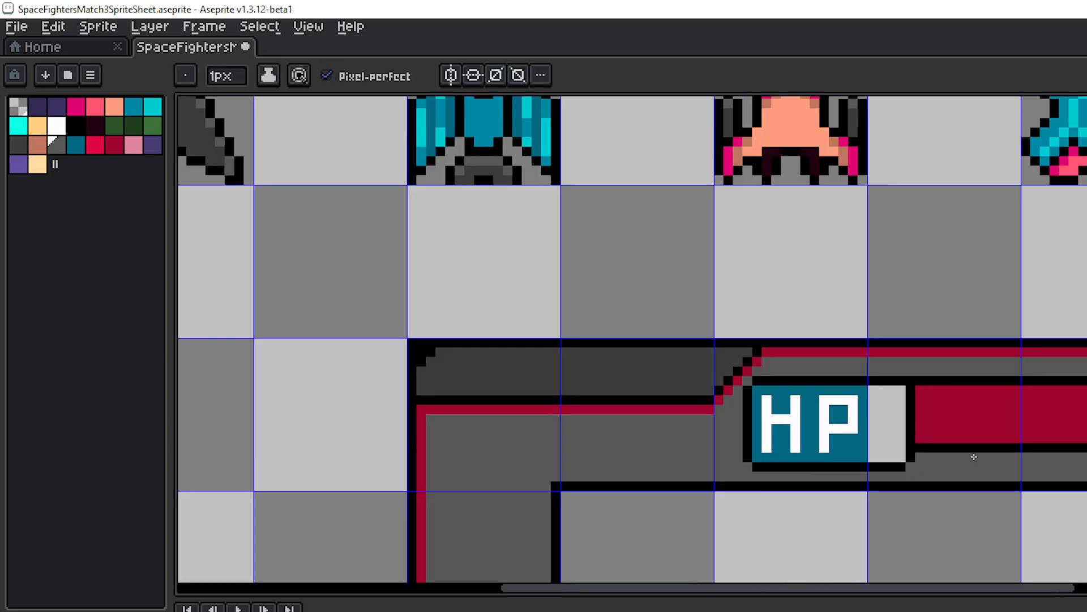
- Fill the empty area right of the P with the teal sampled from the label
scroll(851, 479, down, 1)
scroll(854, 431, up, 2)
key(i)
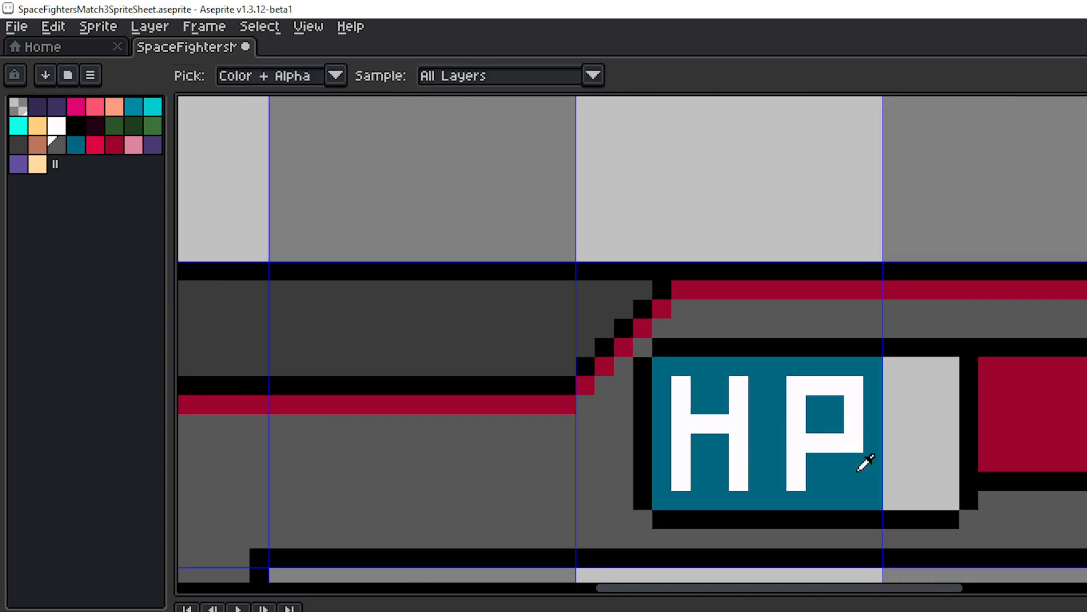
click(860, 462)
key(g)
click(913, 403)
- Try to fill the red interior of the HP bar with black
scroll(1022, 417, down, 3)
drag(1020, 404, 822, 366)
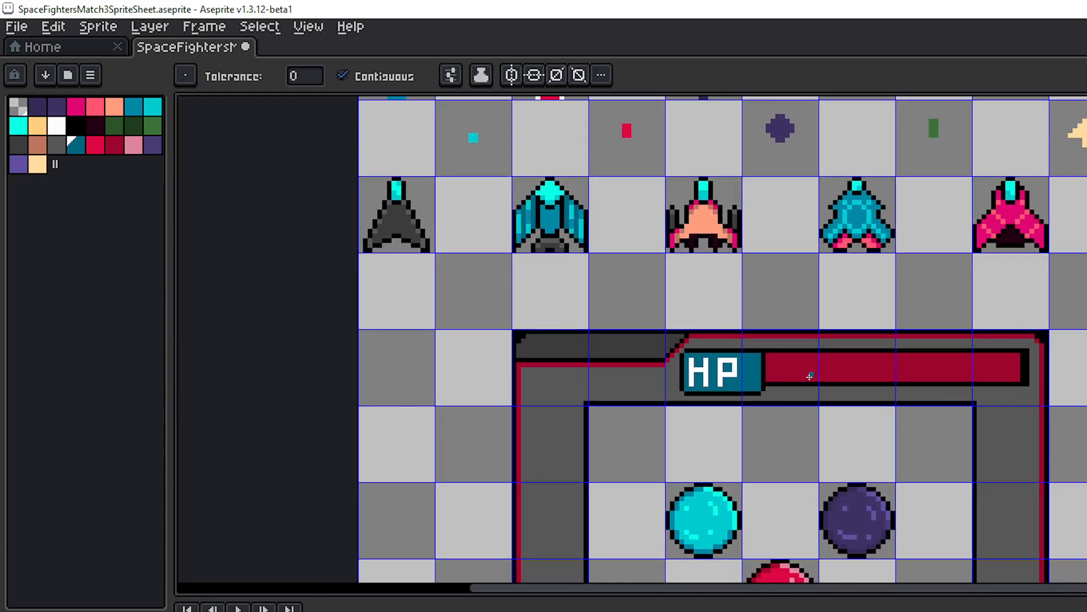
scroll(810, 376, up, 3)
drag(751, 366, 678, 368)
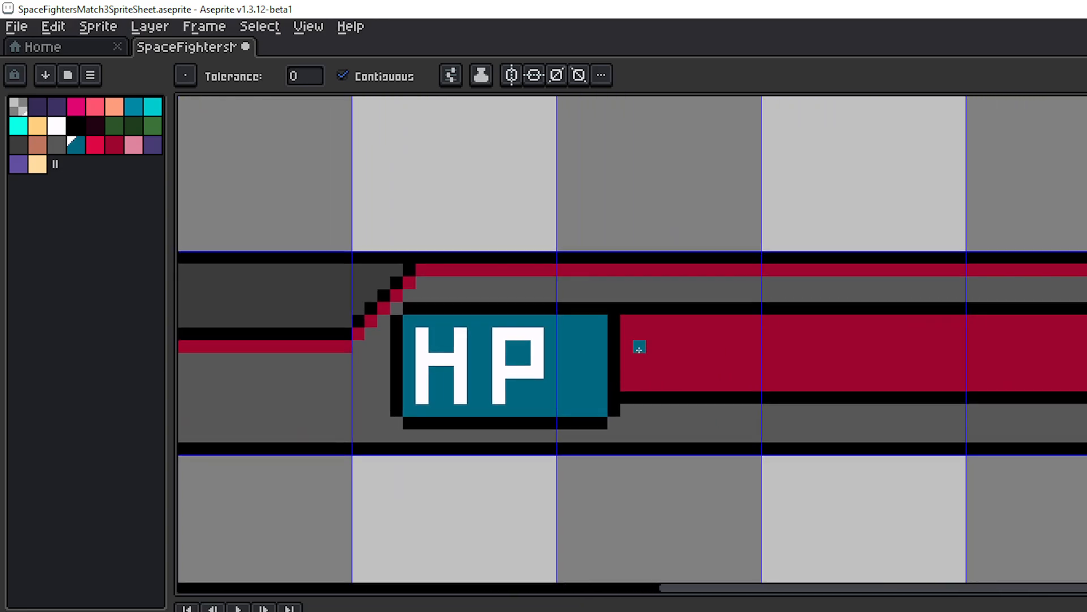
click(20, 145)
click(76, 126)
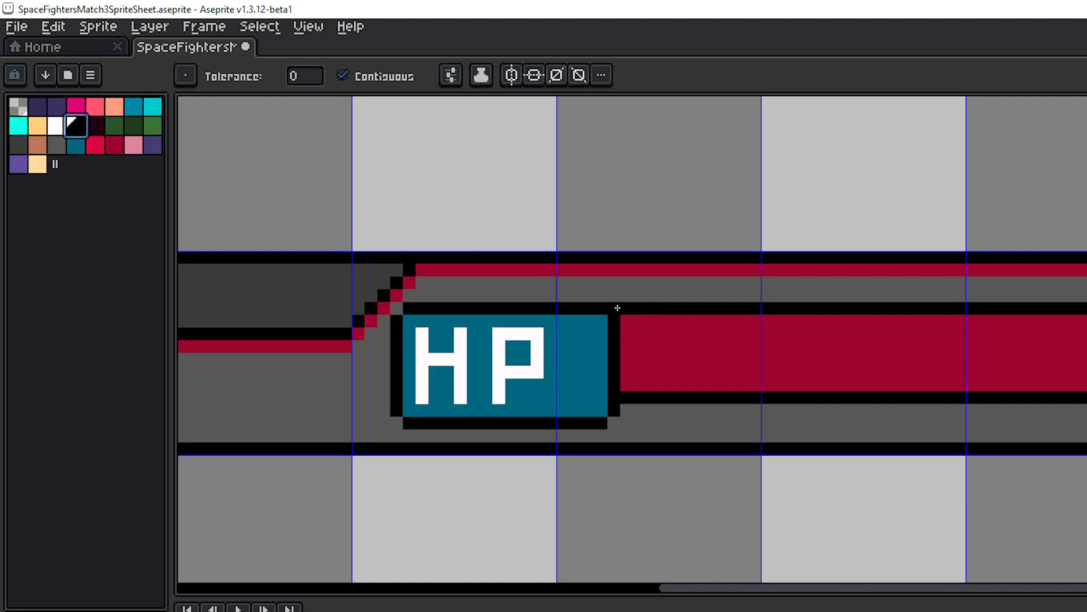
click(624, 348)
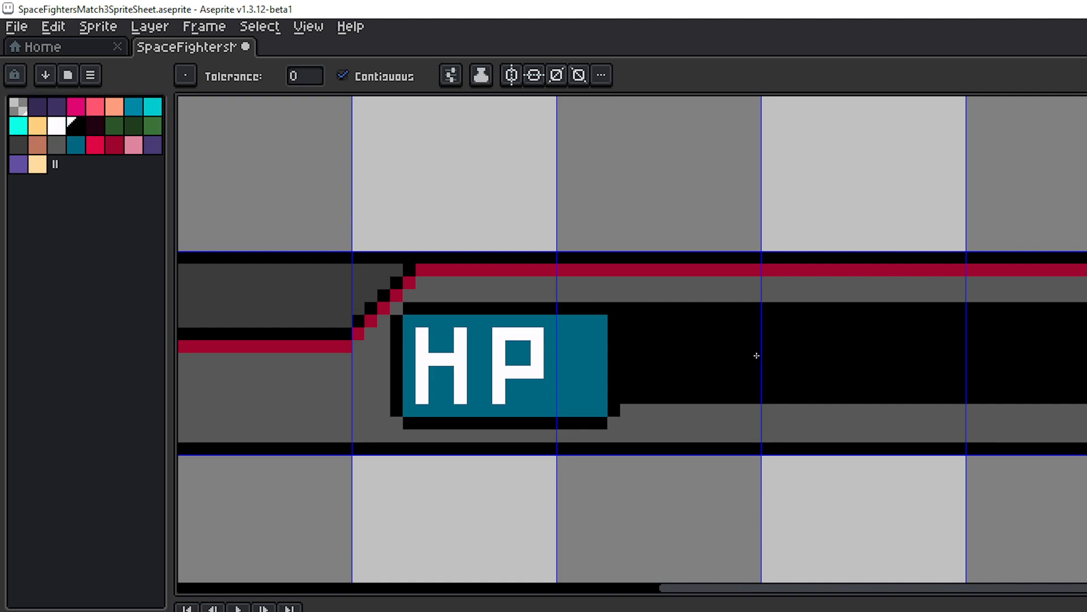
key(ctrl+z)
- Draw a one-pixel black line along the red bar's third row, stepping diagonally up to the outline at its right end
key(b)
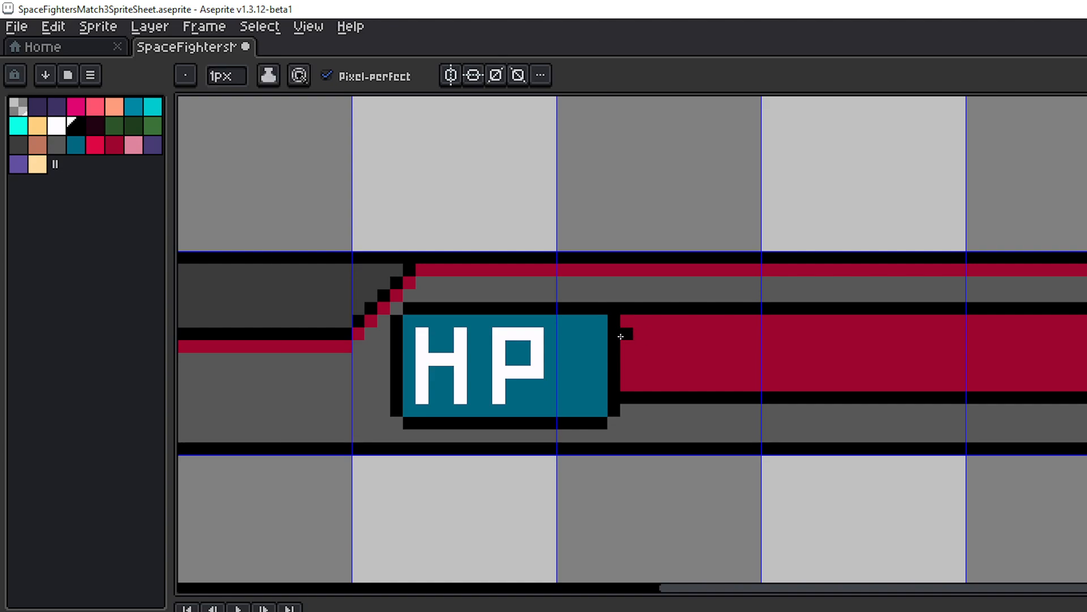
click(625, 345)
drag(1048, 359, 704, 337)
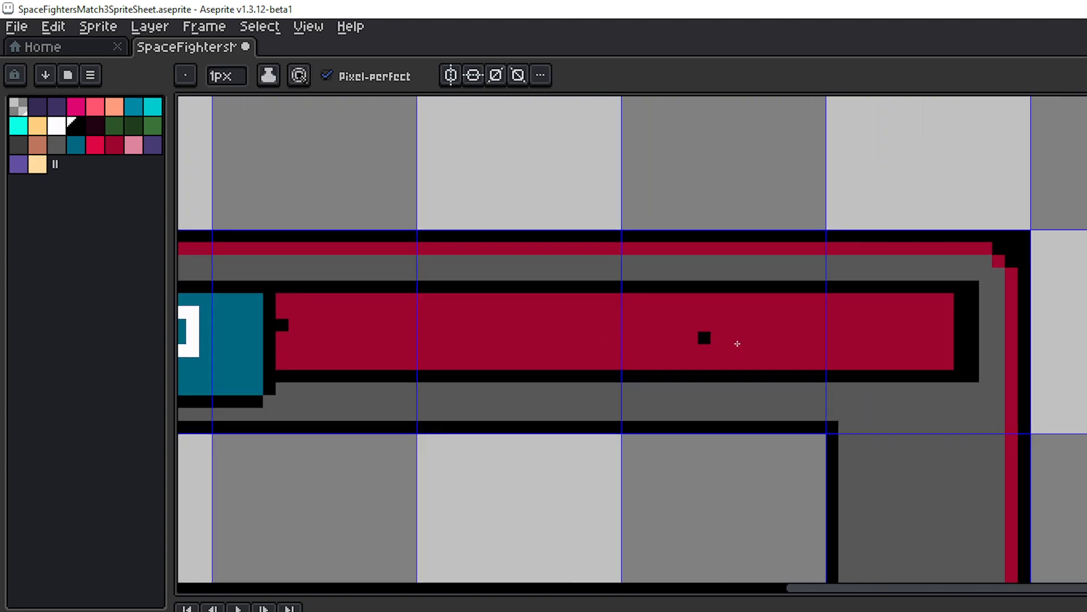
shift+click(921, 325)
click(934, 313)
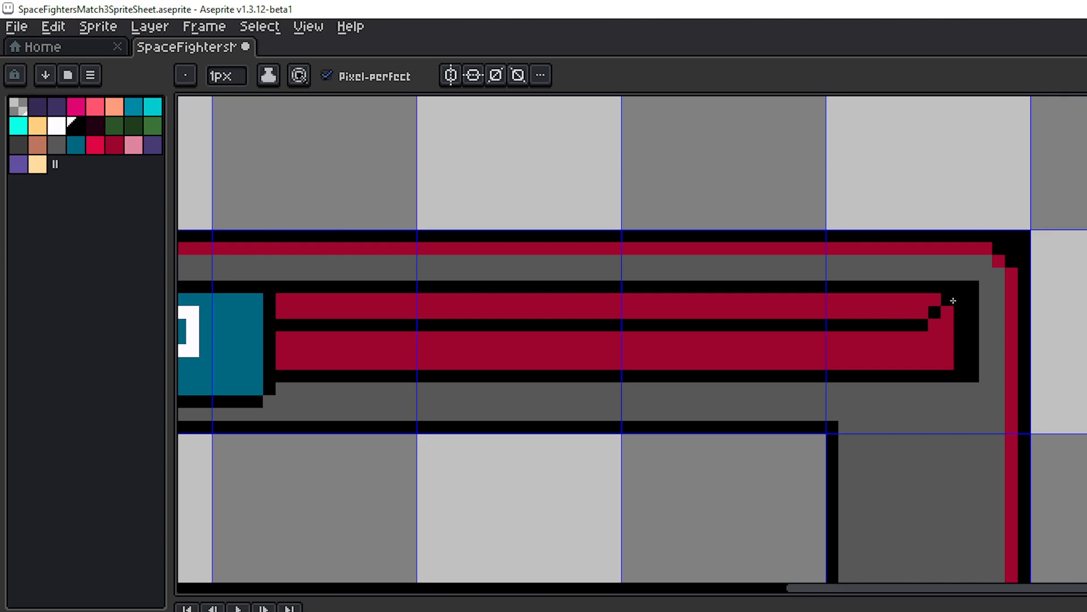
- Bevel the red bar's lower-right corner with a diagonal staircase of black pixels
scroll(932, 339, down, 3)
scroll(934, 338, up, 3)
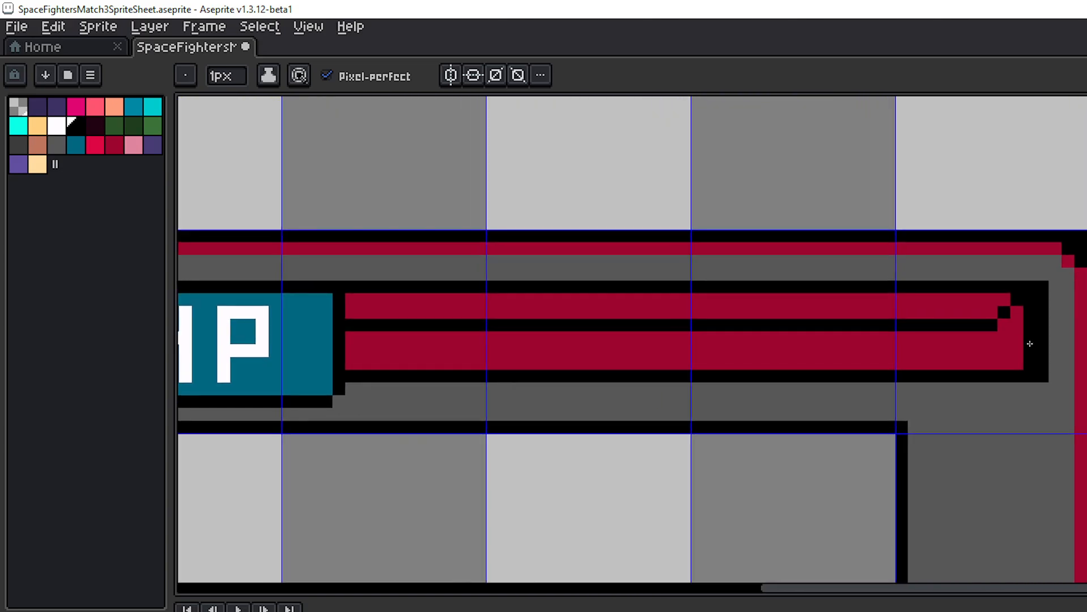
click(1017, 364)
click(1007, 363)
click(991, 364)
click(1004, 351)
click(1016, 339)
click(1060, 355)
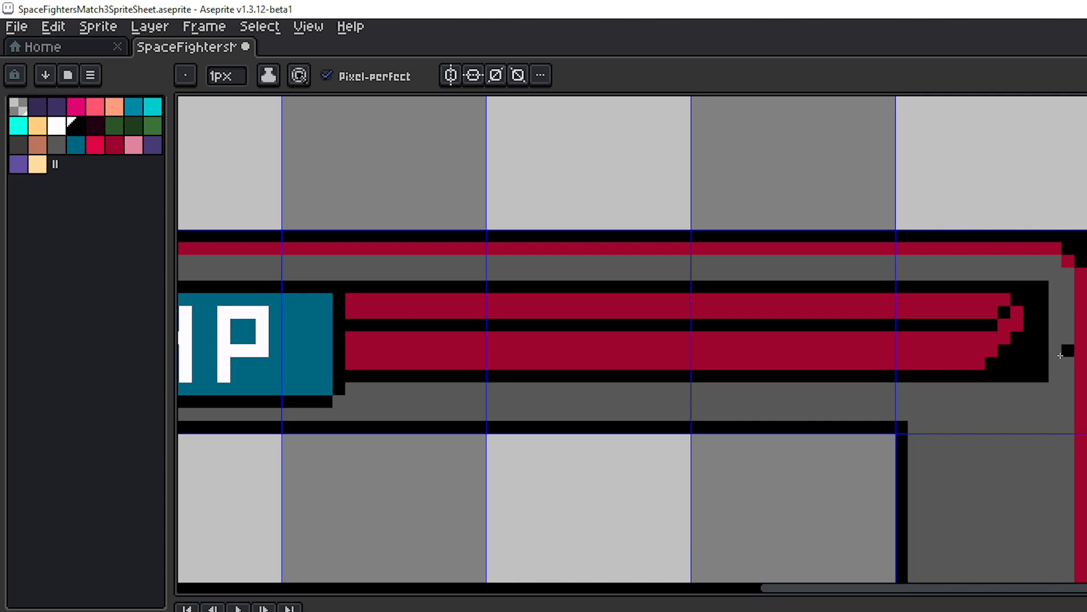
- Fill the narrow strip above the bar's black dividing line with dark grey
scroll(1060, 355, down, 2)
scroll(786, 366, up, 3)
scroll(885, 335, right, 4)
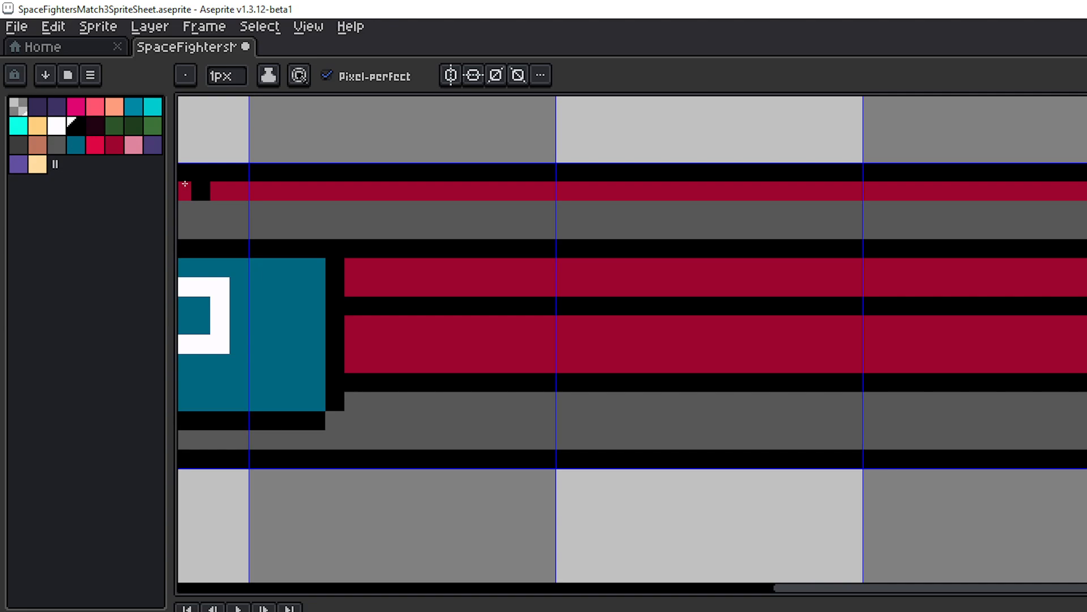
click(24, 146)
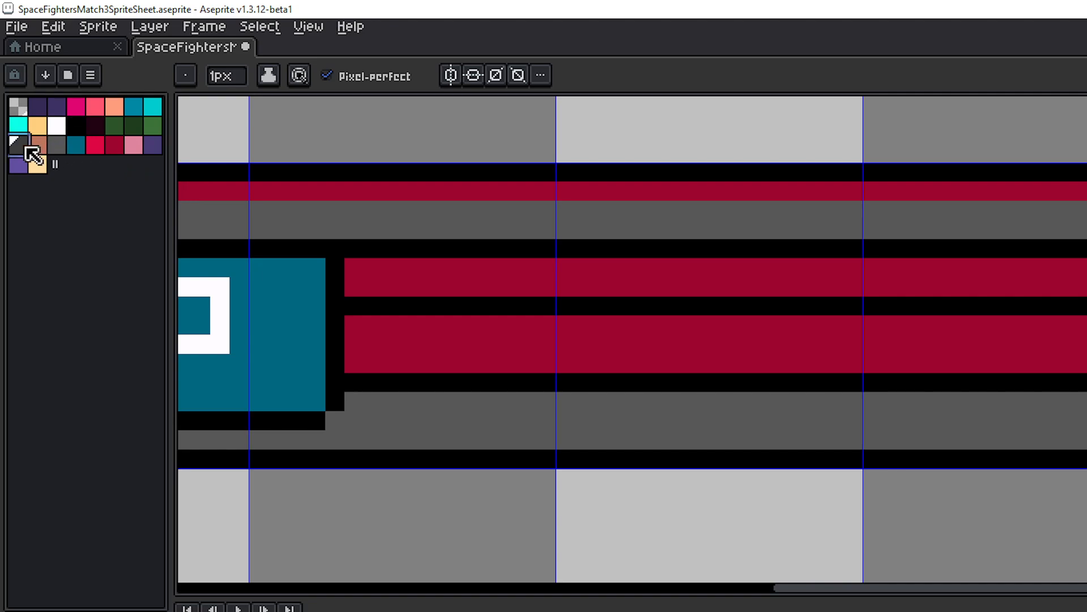
key(g)
click(580, 280)
- Erase all the red from the lower strip of the HP bar, leaving its interior transparent between the black outlines
scroll(917, 315, left, 3)
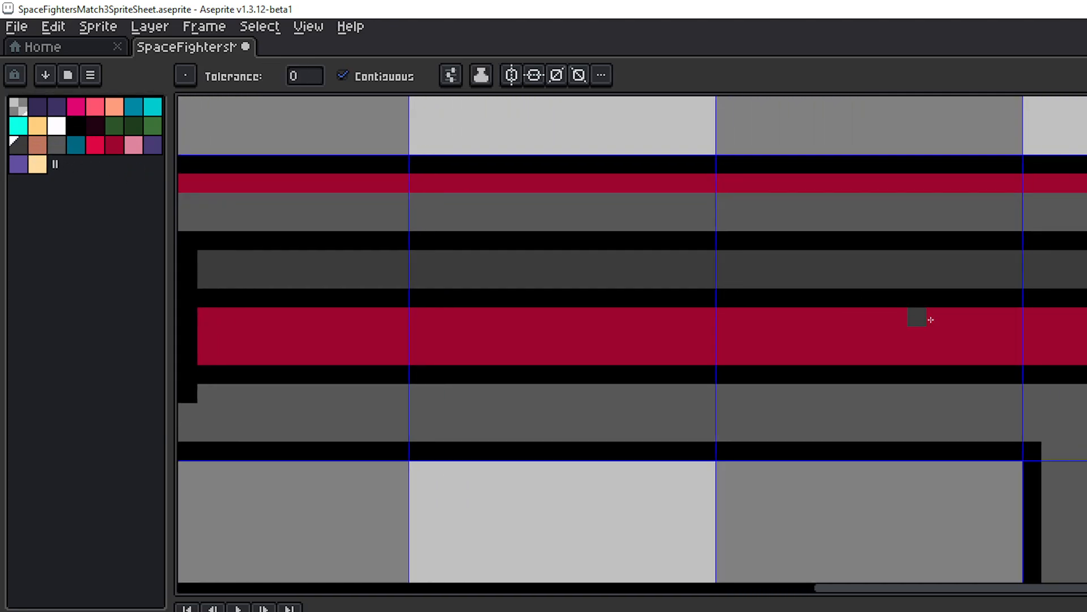
key(b)
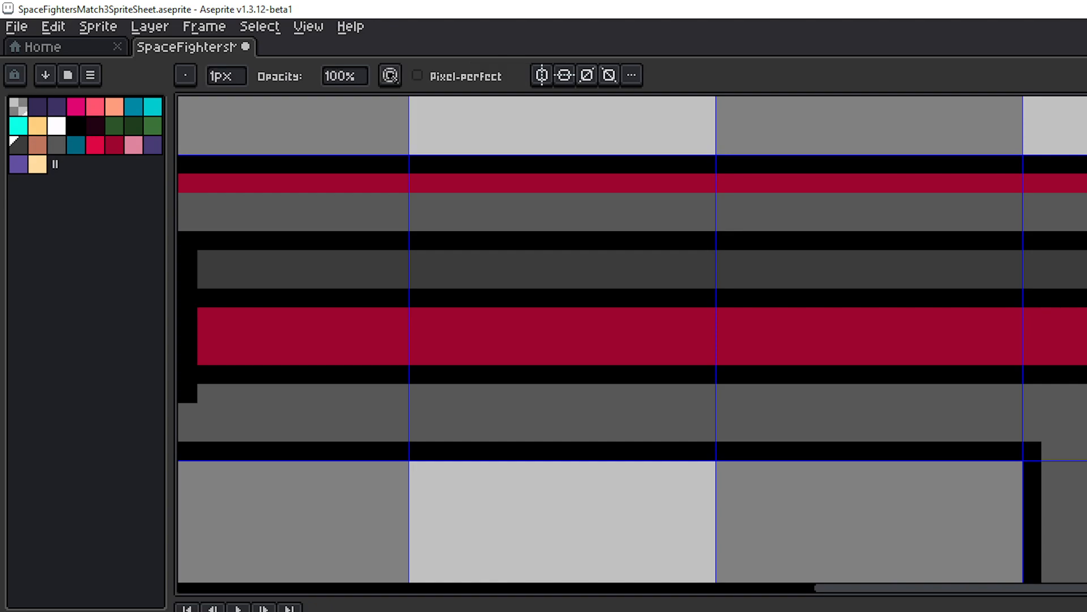
drag(1082, 356, 896, 337)
drag(1032, 356, 841, 336)
scroll(890, 335, left, 5)
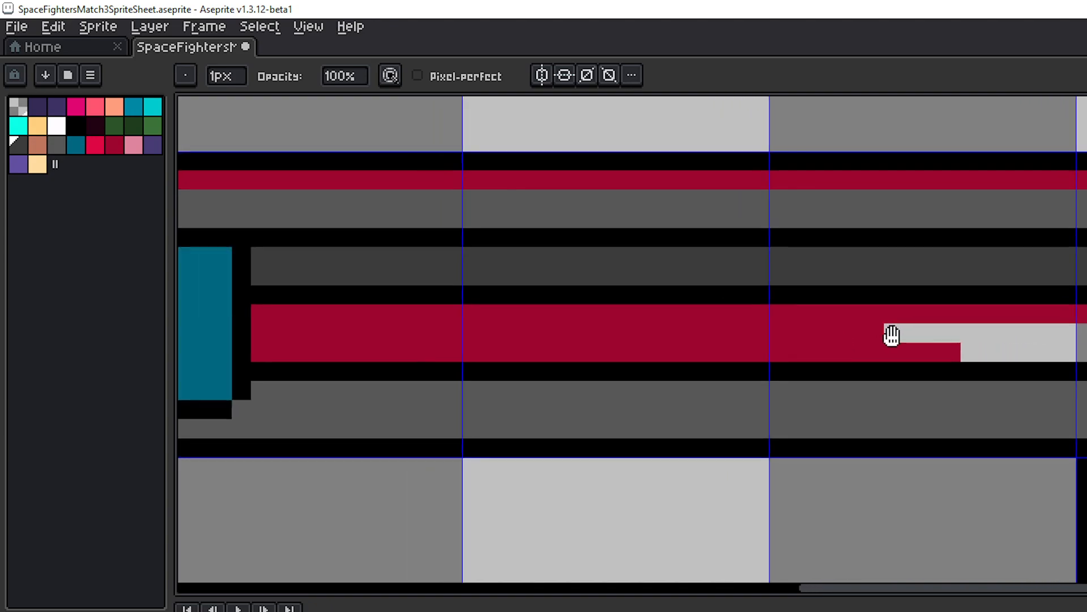
click(521, 319)
click(521, 338)
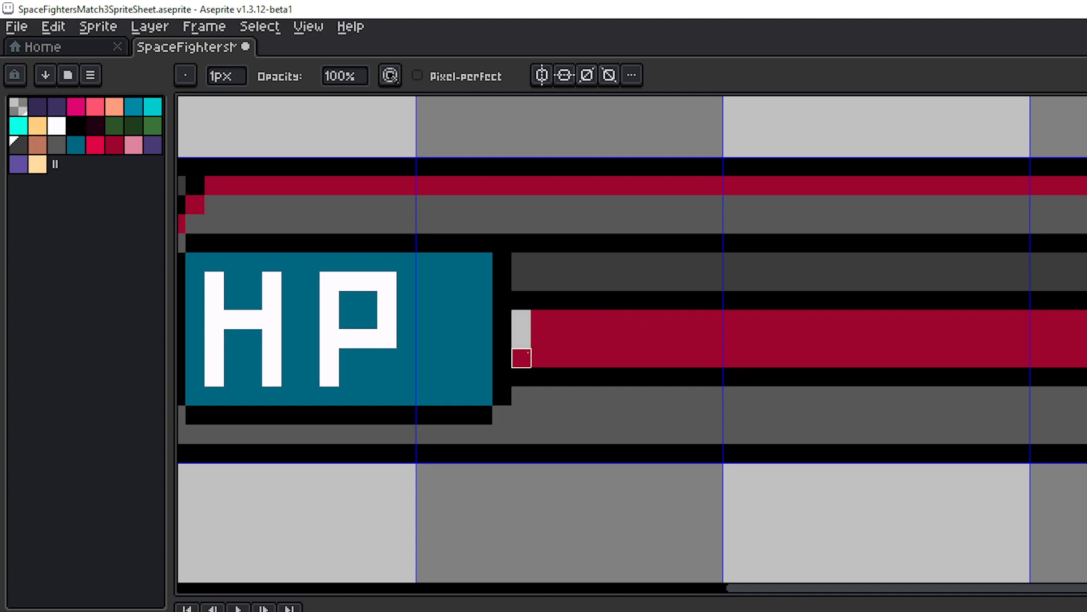
mouse_move(521, 357)
mouse_down()
mouse_move(1085, 338)
mouse_move(1084, 357)
mouse_up()
click(541, 320)
drag(1034, 332, 629, 311)
shift+click(1039, 299)
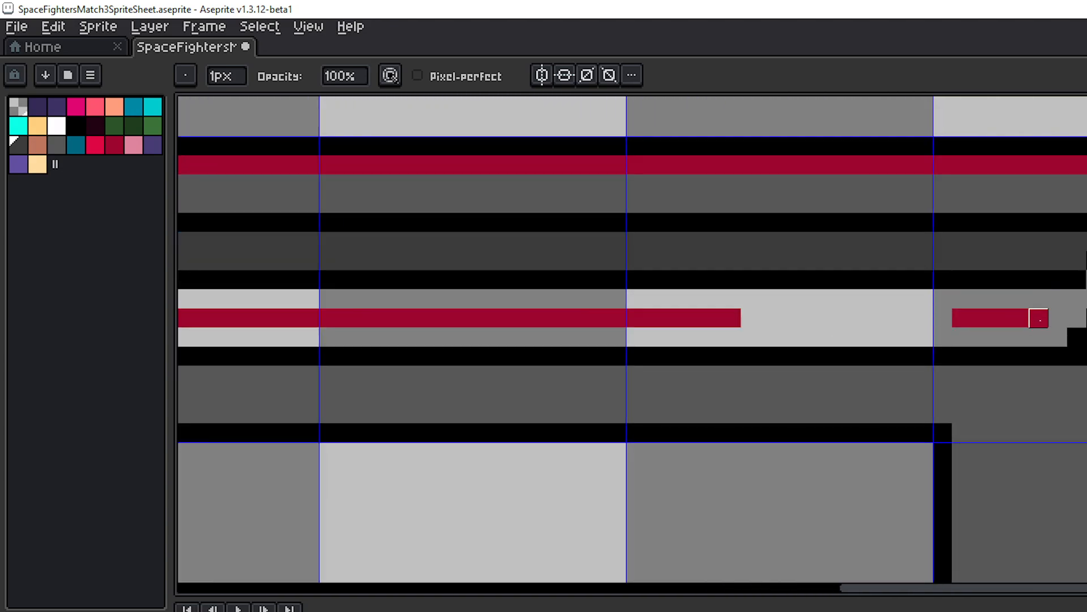
click(1038, 317)
mouse_move(981, 318)
mouse_down()
mouse_move(1019, 317)
mouse_move(952, 317)
mouse_up()
mouse_move(766, 299)
mouse_down()
mouse_move(1038, 320)
mouse_move(980, 319)
mouse_move(975, 358)
mouse_move(826, 339)
mouse_up()
mouse_move(731, 338)
mouse_down()
mouse_move(750, 338)
mouse_move(558, 318)
mouse_move(672, 338)
mouse_up()
drag(520, 339, 385, 339)
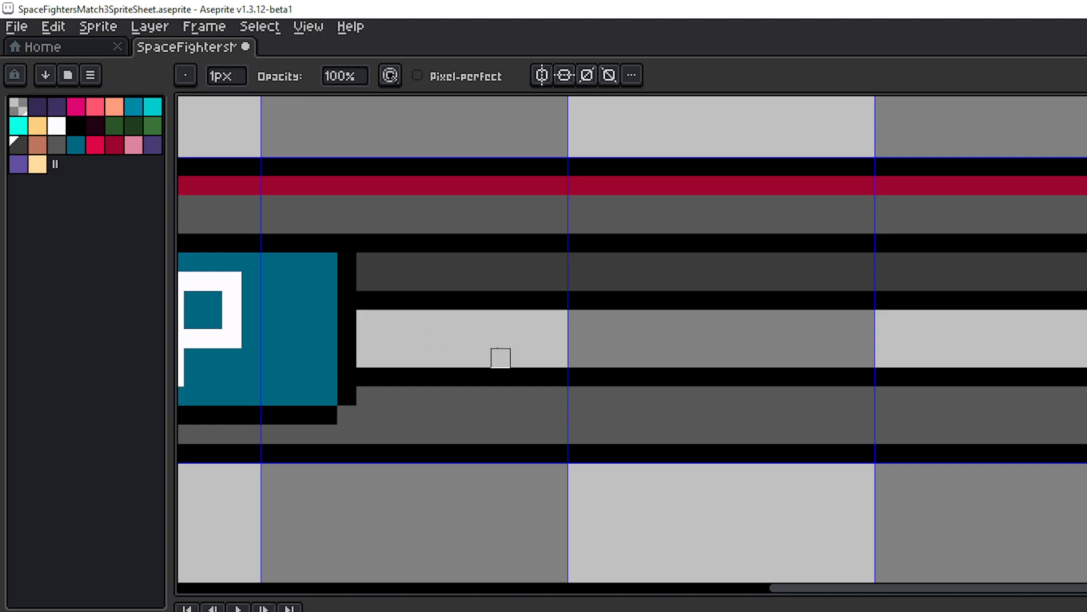
drag(521, 348, 732, 363)
drag(841, 362, 661, 345)
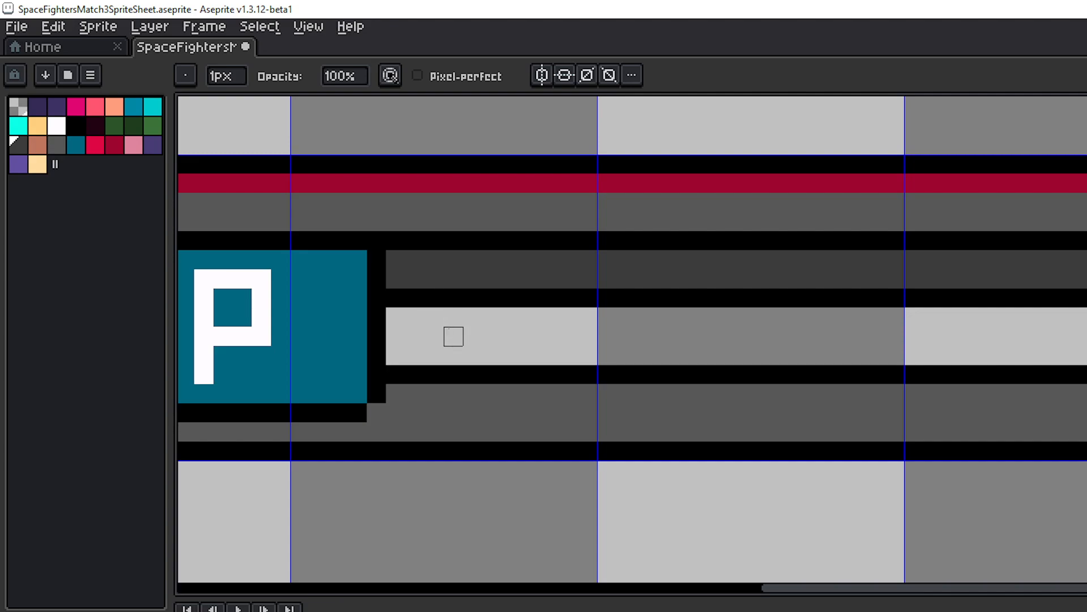
click(434, 260)
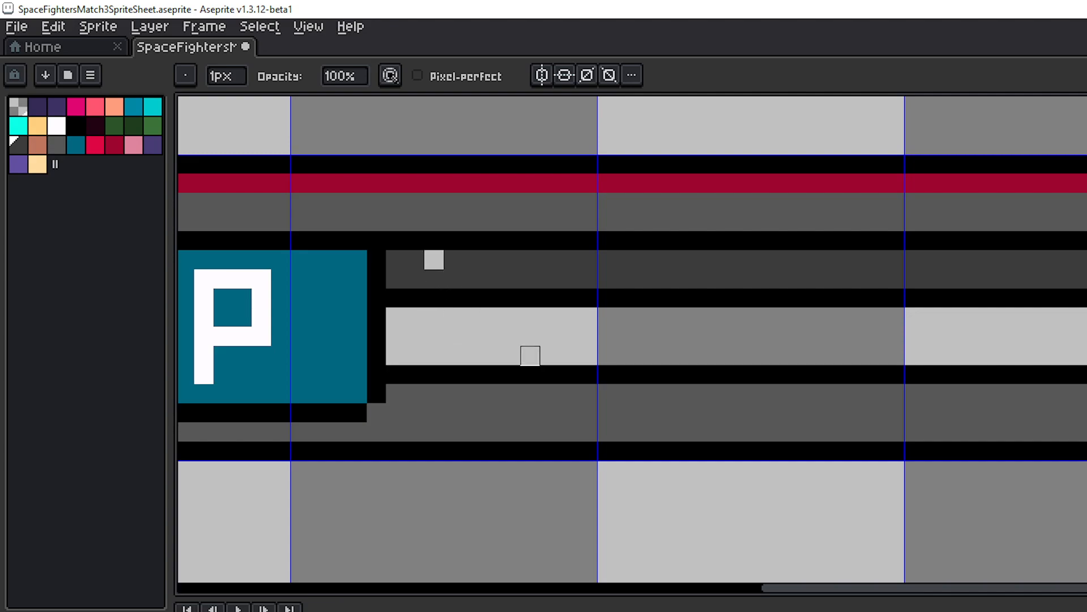
key(shift)
drag(817, 336, 934, 347)
key(ctrl+z)
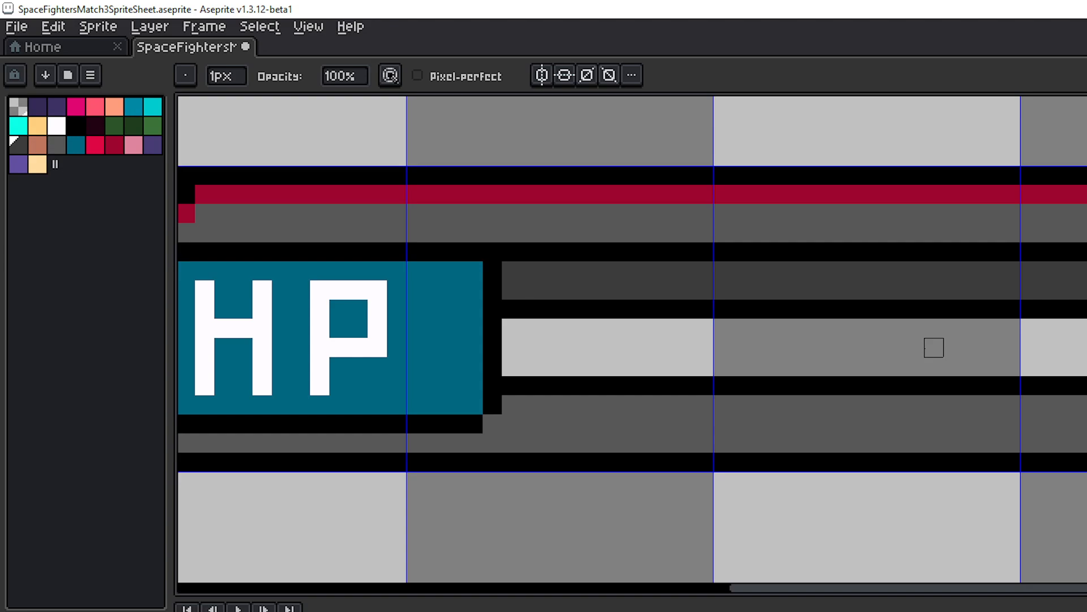
- Save the sprite sheet file and check the whole HP bar within the frame
key(ctrl+s)
scroll(963, 321, right, 8)
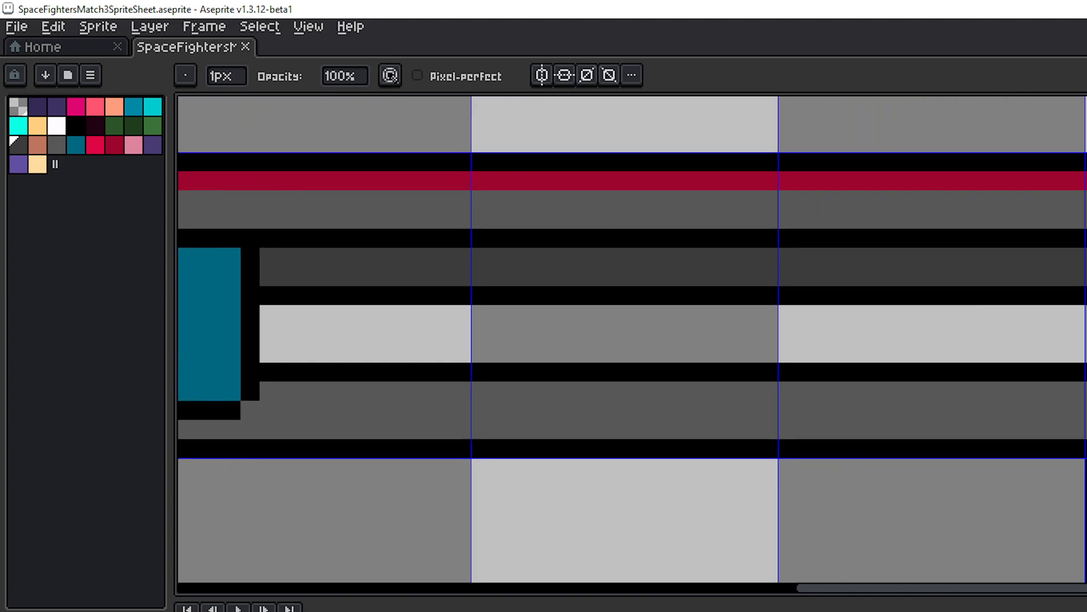
scroll(1066, 316, left, 5)
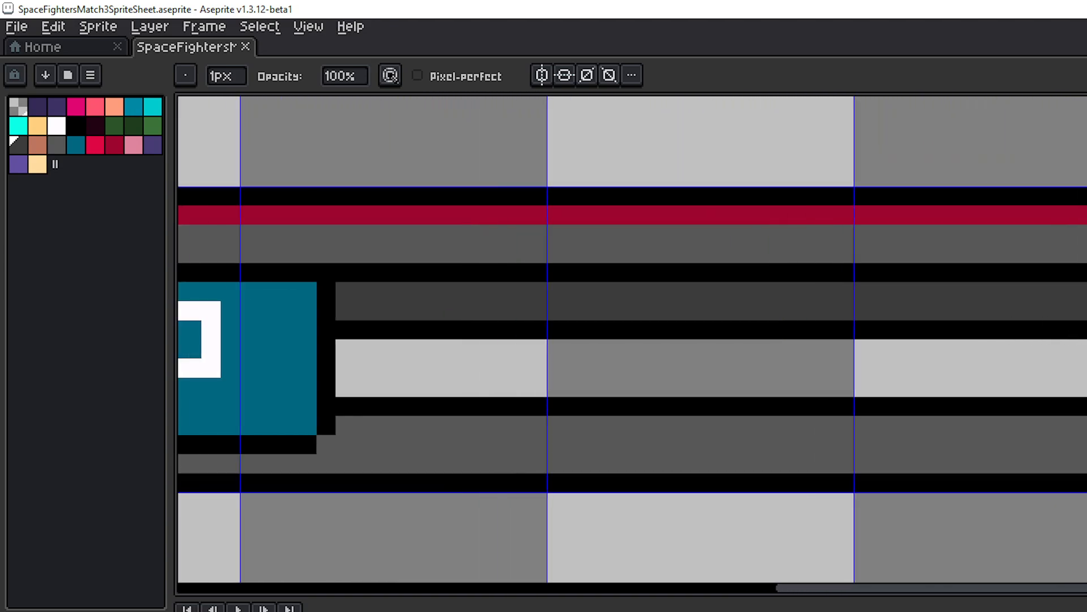
scroll(1062, 351, down, 2)
scroll(1058, 375, right, 4)
scroll(1057, 375, down, 1)
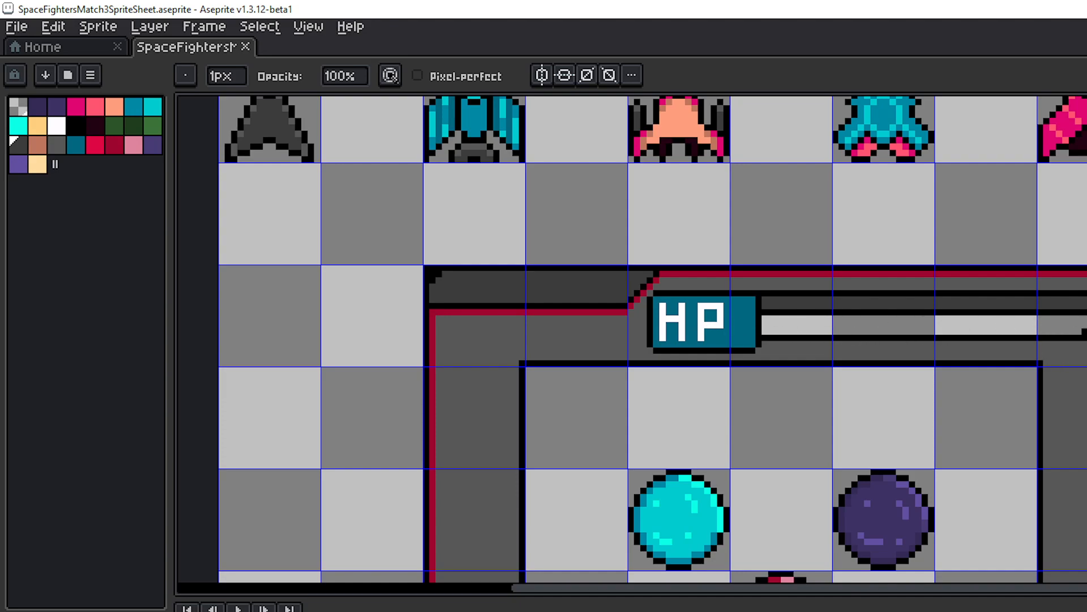
scroll(887, 325, right, 3)
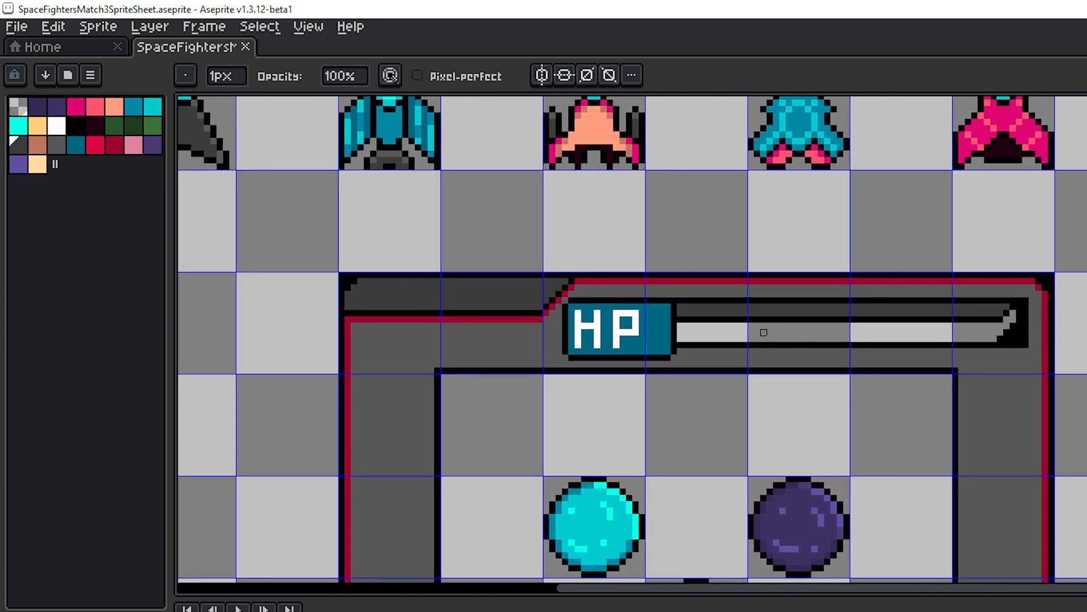
- Try a bright red fill in the hollow HP bar, view it against the whole frame, and undo it
scroll(833, 333, up, 2)
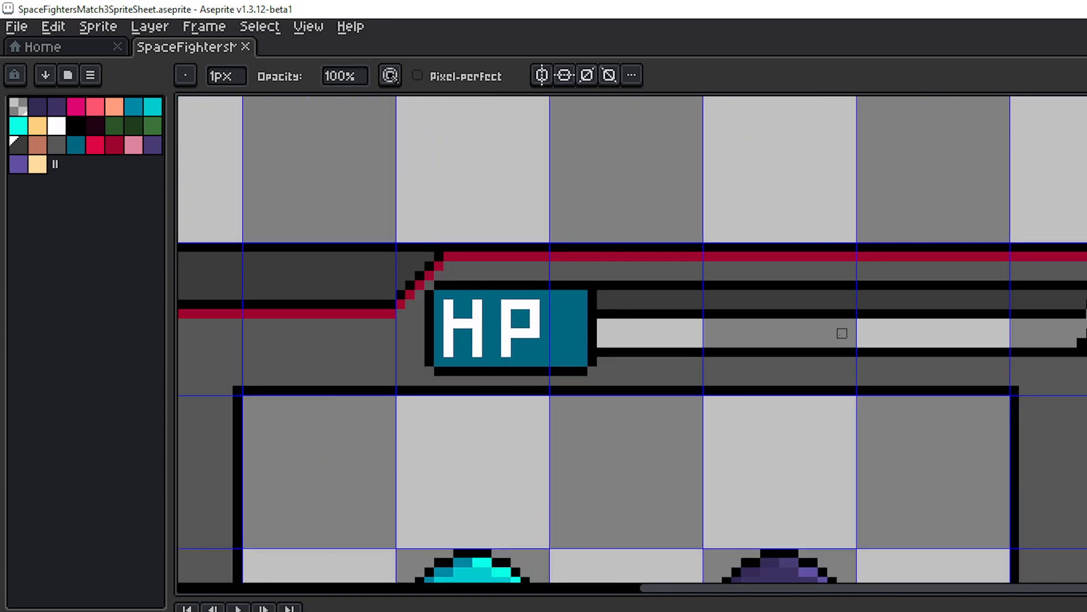
click(95, 145)
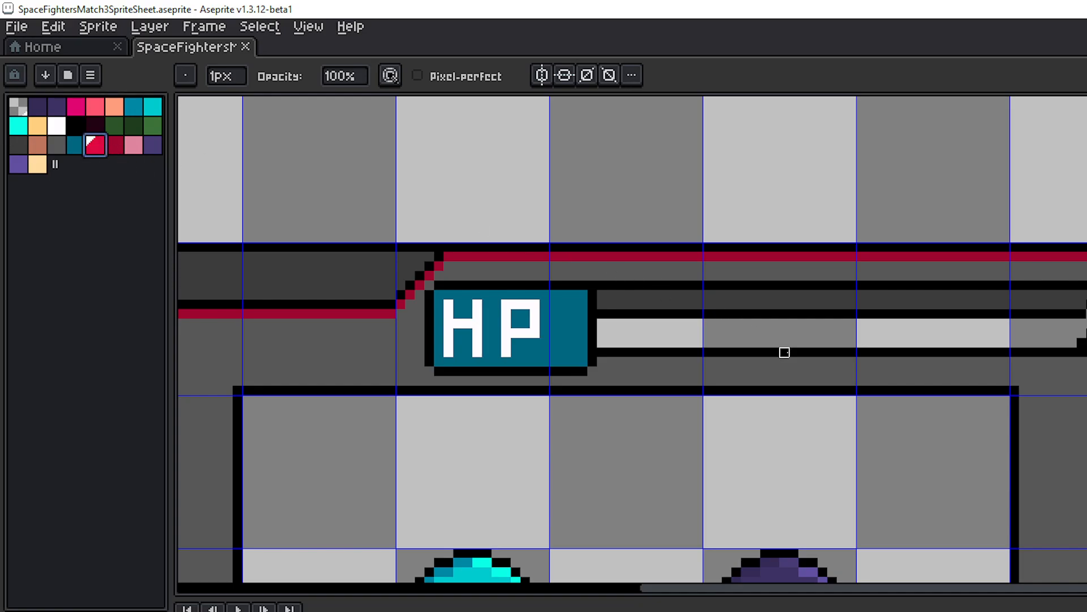
key(g)
click(782, 343)
scroll(781, 342, down, 2)
scroll(1082, 354, down, 1)
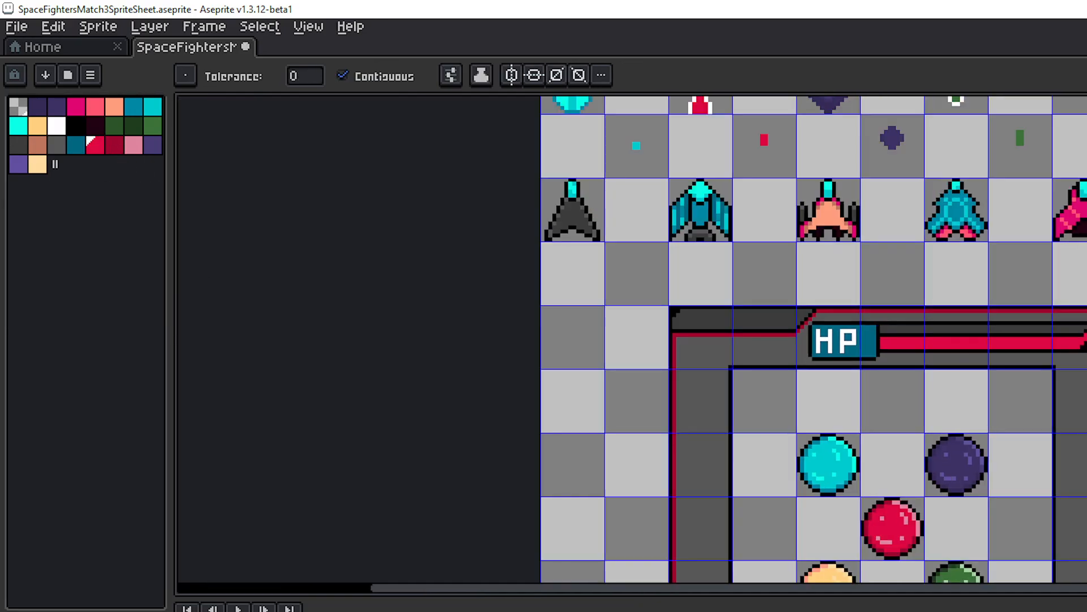
drag(1085, 363, 976, 334)
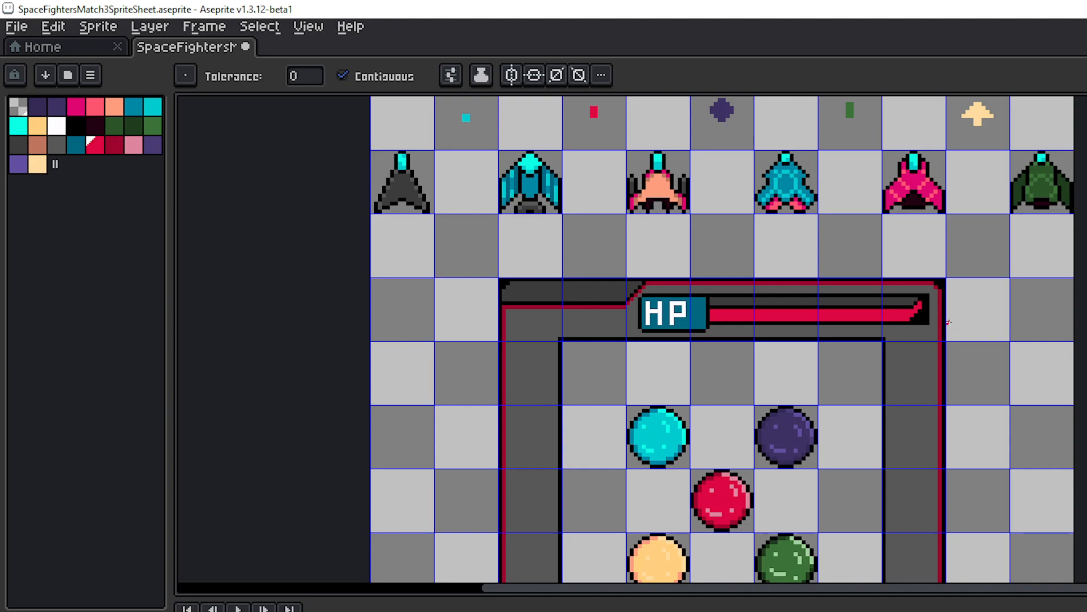
scroll(784, 297, up, 4)
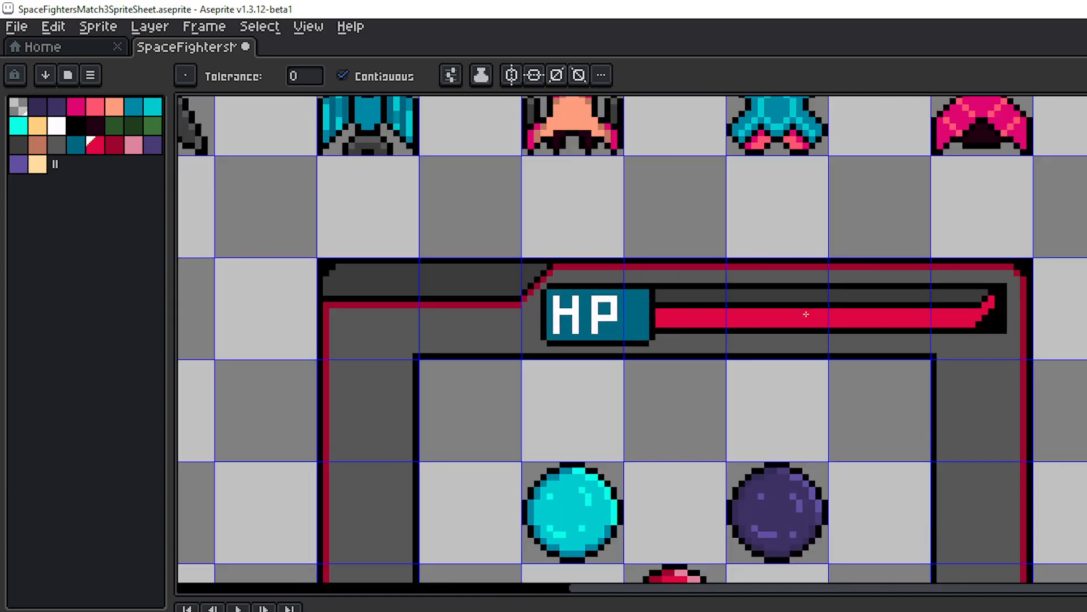
drag(812, 316, 898, 322)
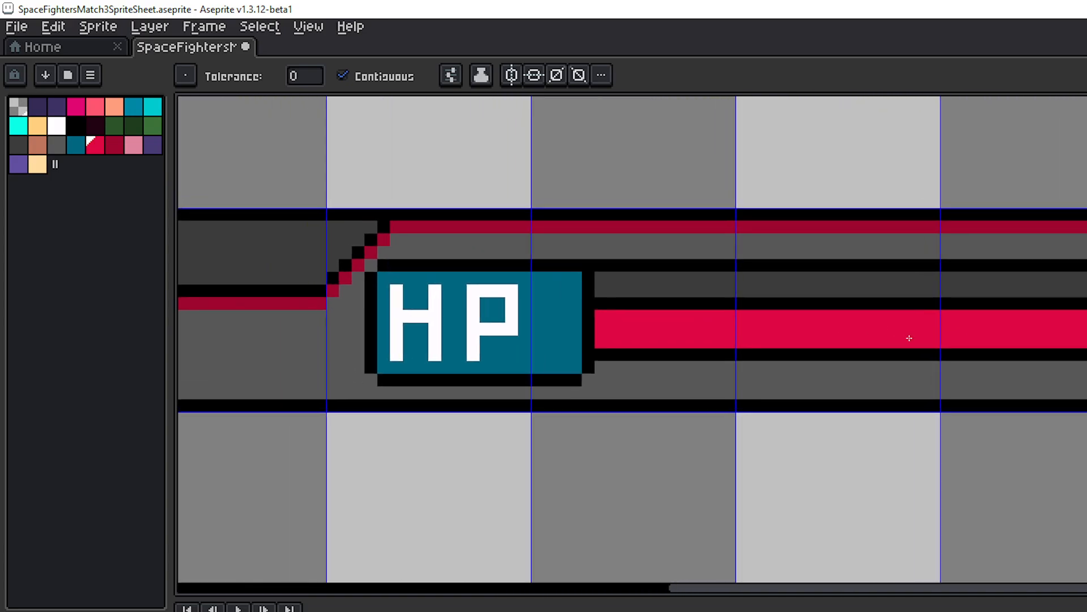
key(v)
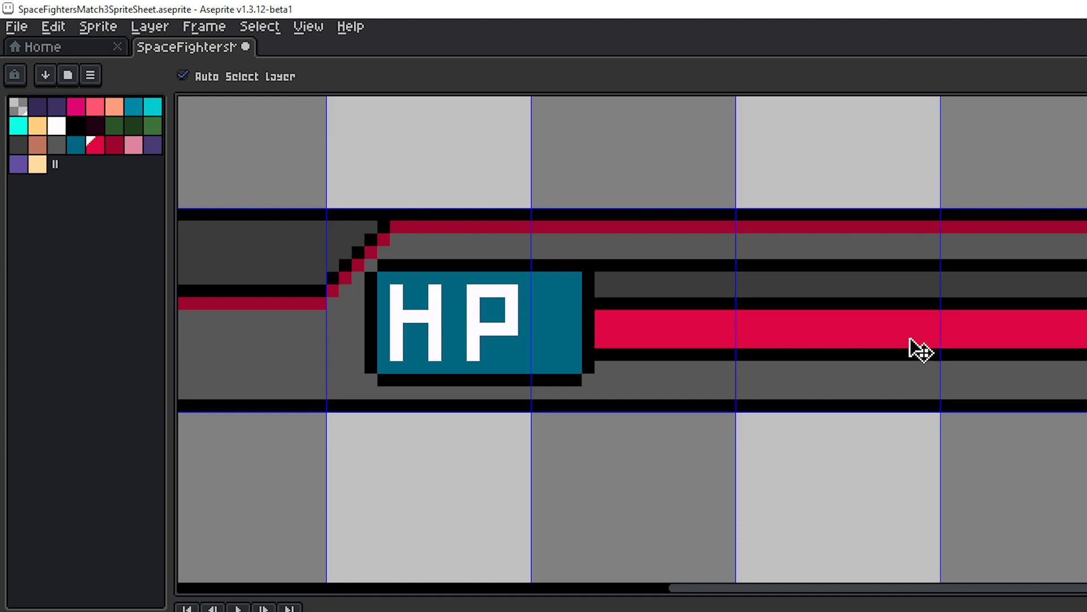
key(ctrl+z)
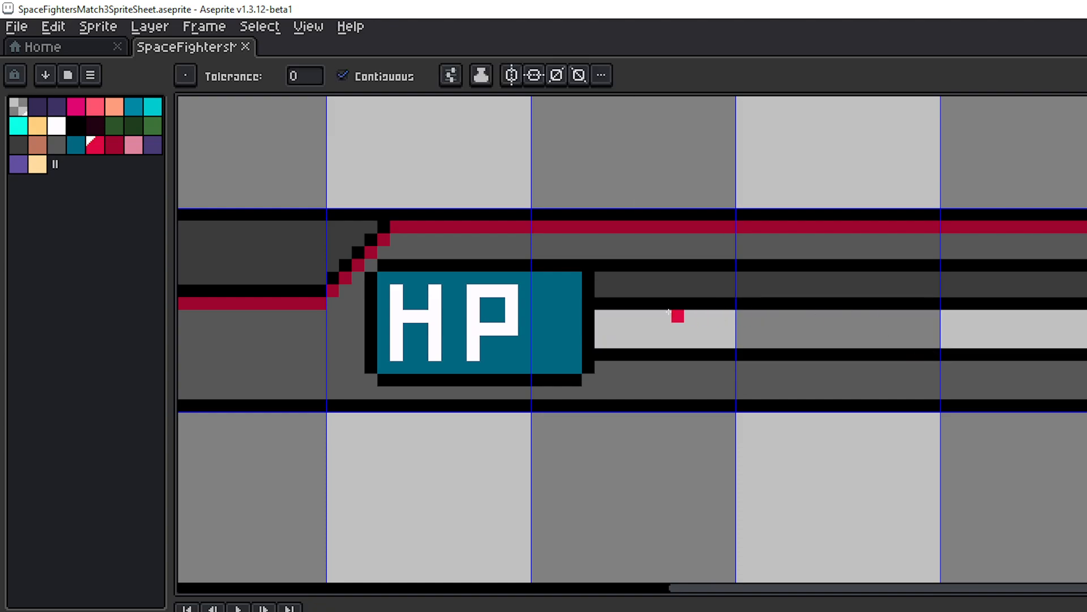
- Choose white as the drawing colour and set Layer 1's opacity to 50%
click(56, 125)
key(shift+p)
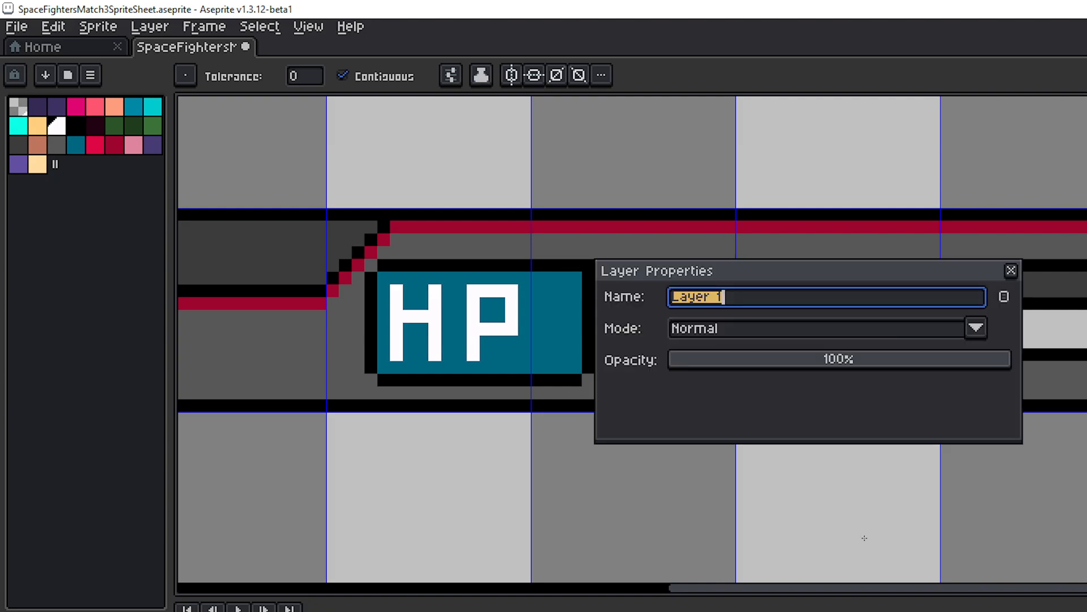
click(844, 363)
drag(835, 360, 841, 363)
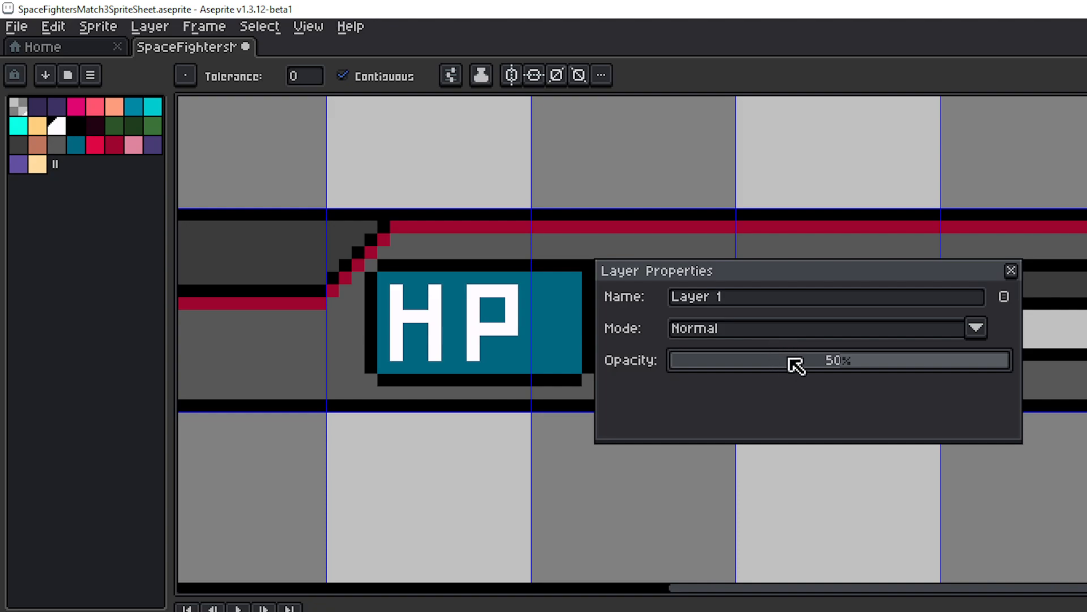
- Rename Layer 1 as HPGlare
click(757, 304)
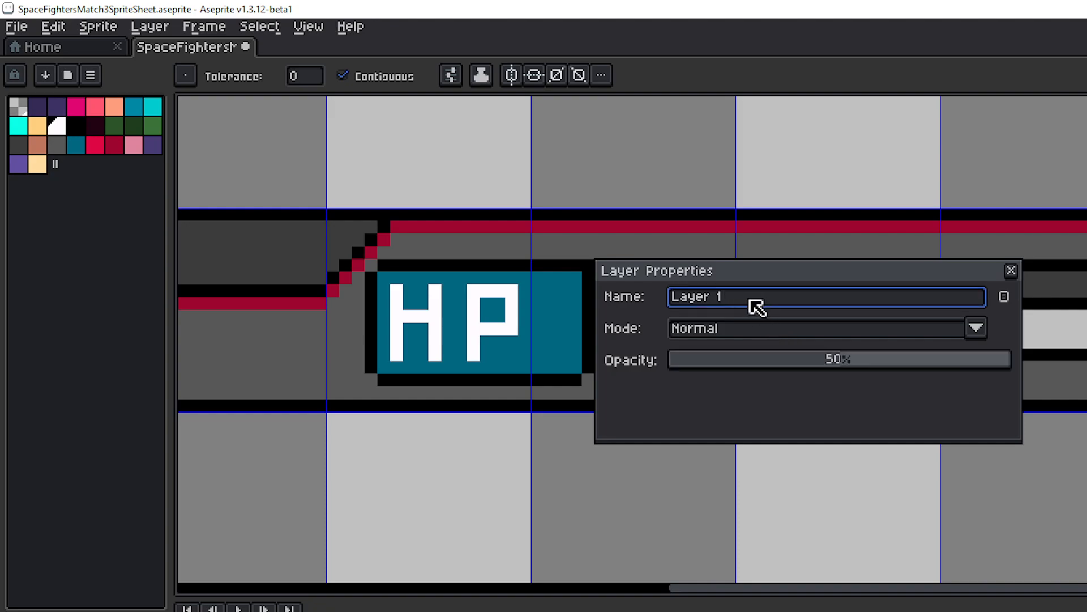
key(BackSpace)
key(BackSpace)
key(BackSpace)
key(BackSpace)
key(BackSpace)
key(BackSpace)
text(HPGlare)
key(Return)
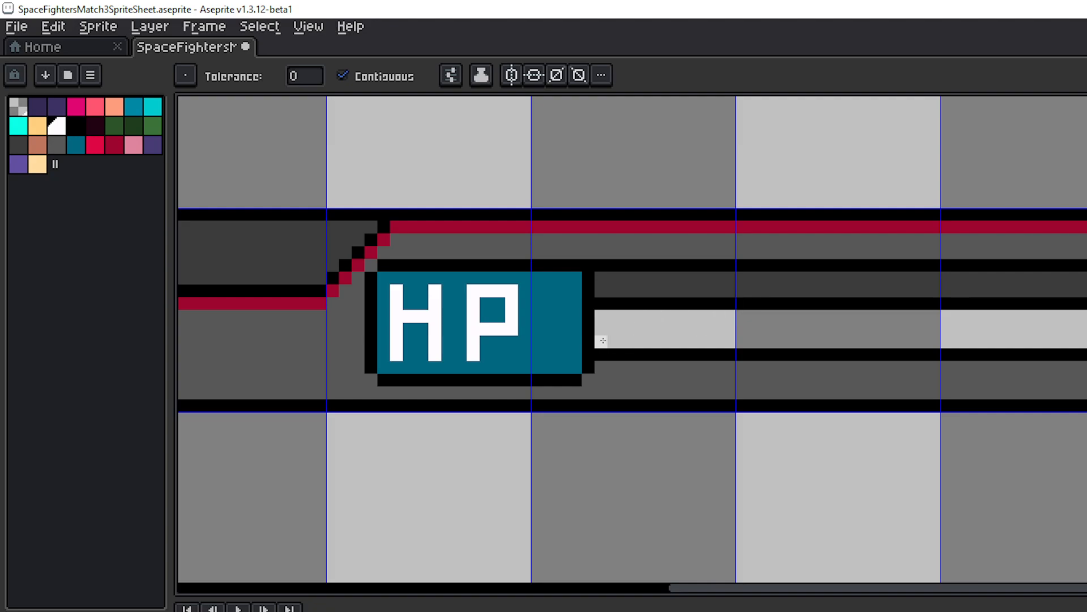
- Draw a one-pixel white glare line along the bottom row of the hollow HP bar's interior on the HPGlare layer
click(604, 340)
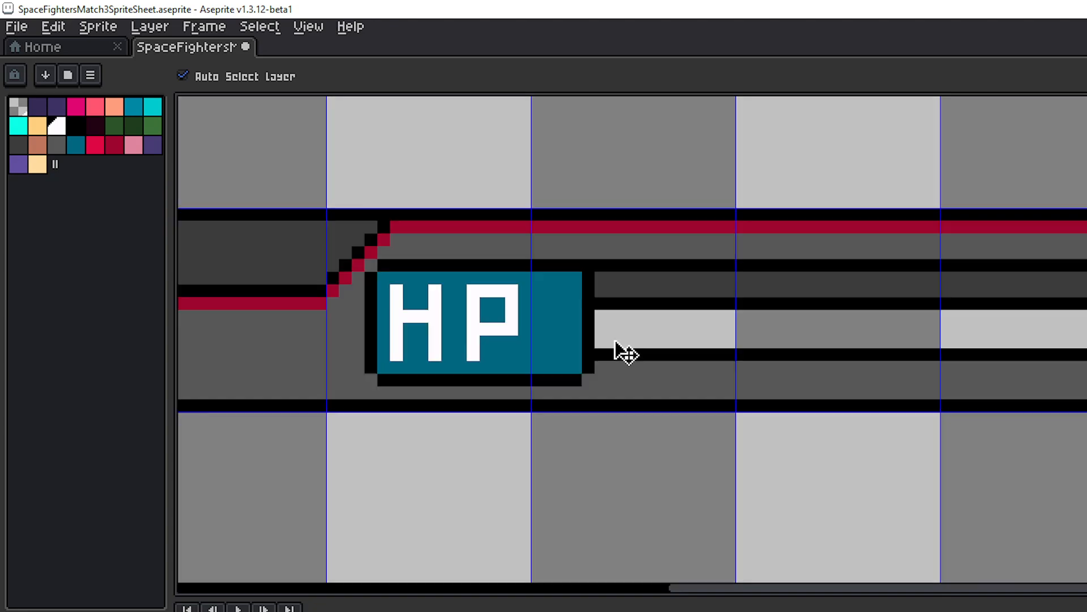
key(g)
key(b)
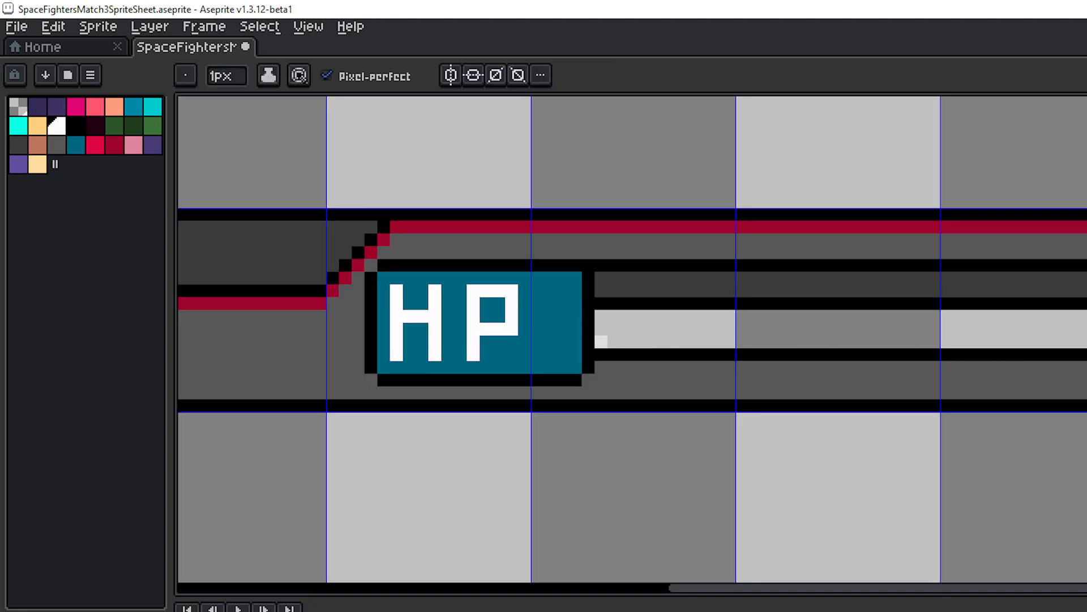
scroll(601, 341, down, 3)
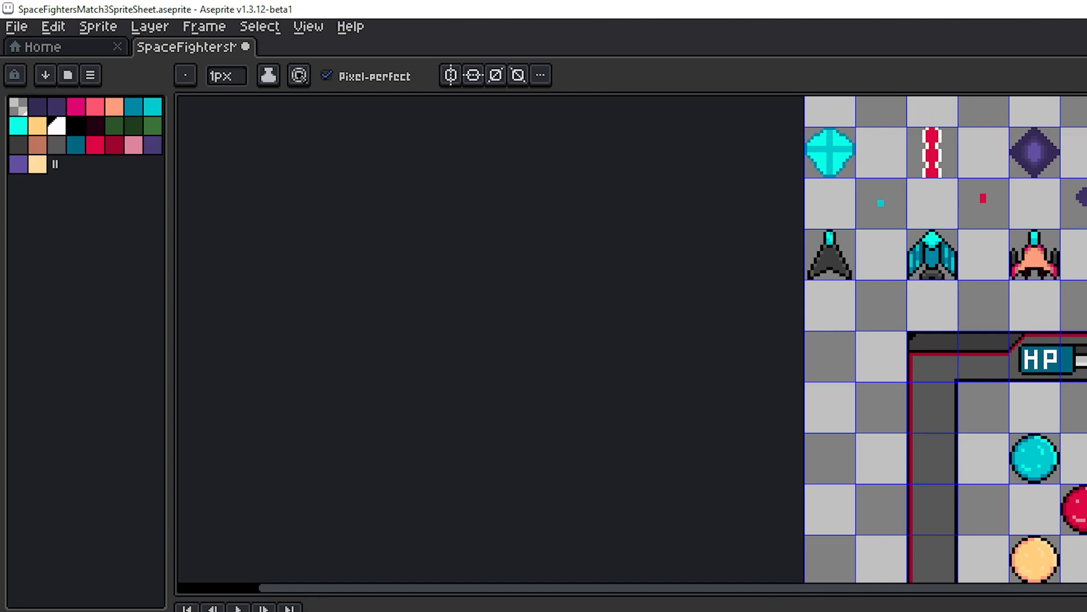
scroll(1079, 382, up, 2)
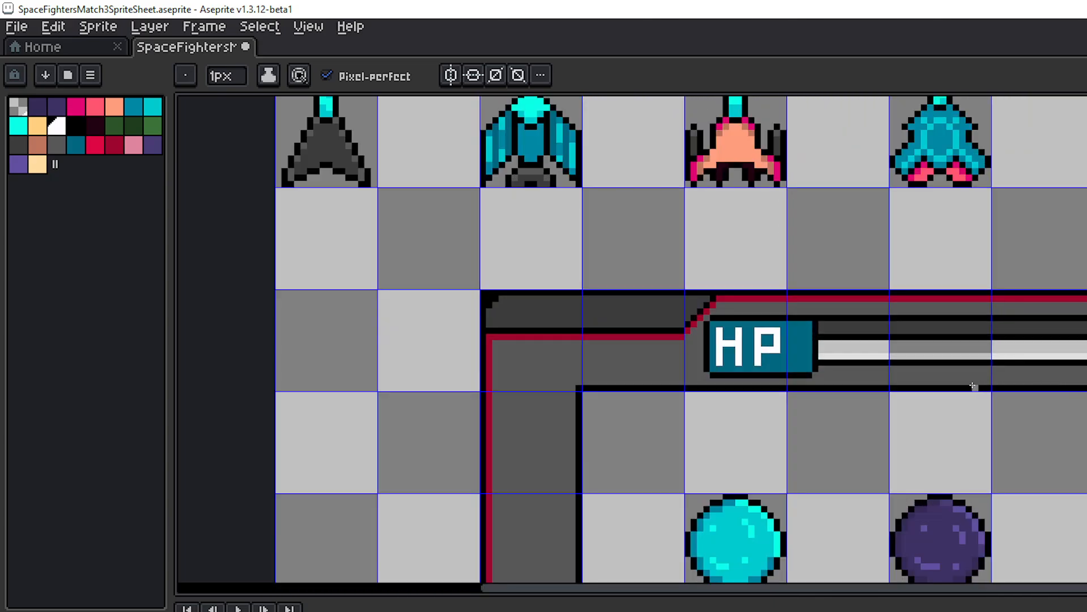
scroll(1026, 374, up, 2)
drag(901, 366, 970, 404)
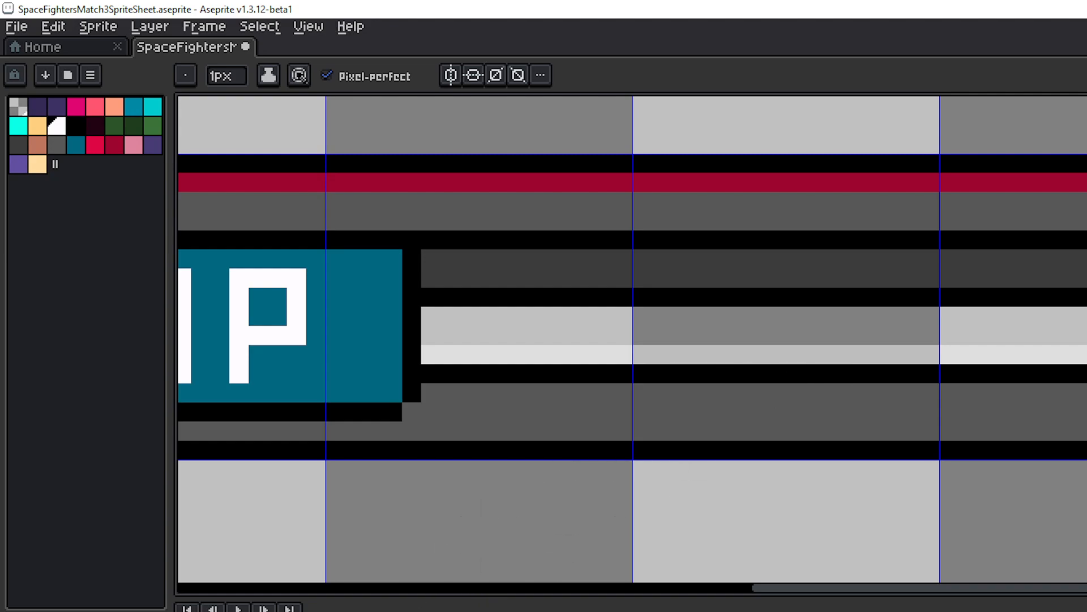
- Lower the HPGlare layer's opacity to 30%
key(shift+p)
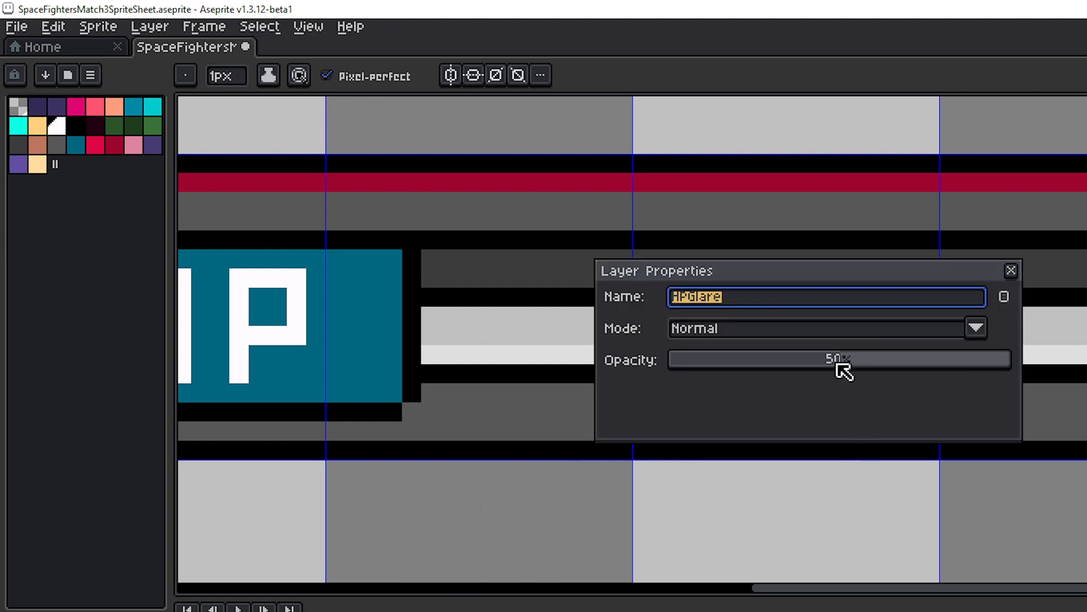
drag(842, 364, 785, 378)
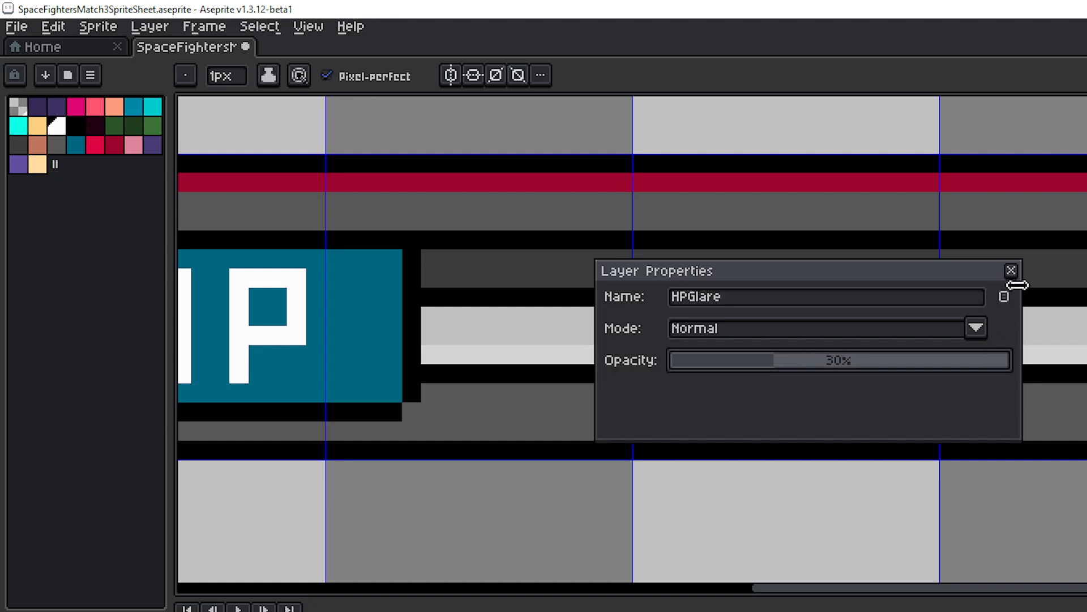
click(1012, 270)
scroll(1076, 339, down, 3)
drag(1085, 338, 1025, 318)
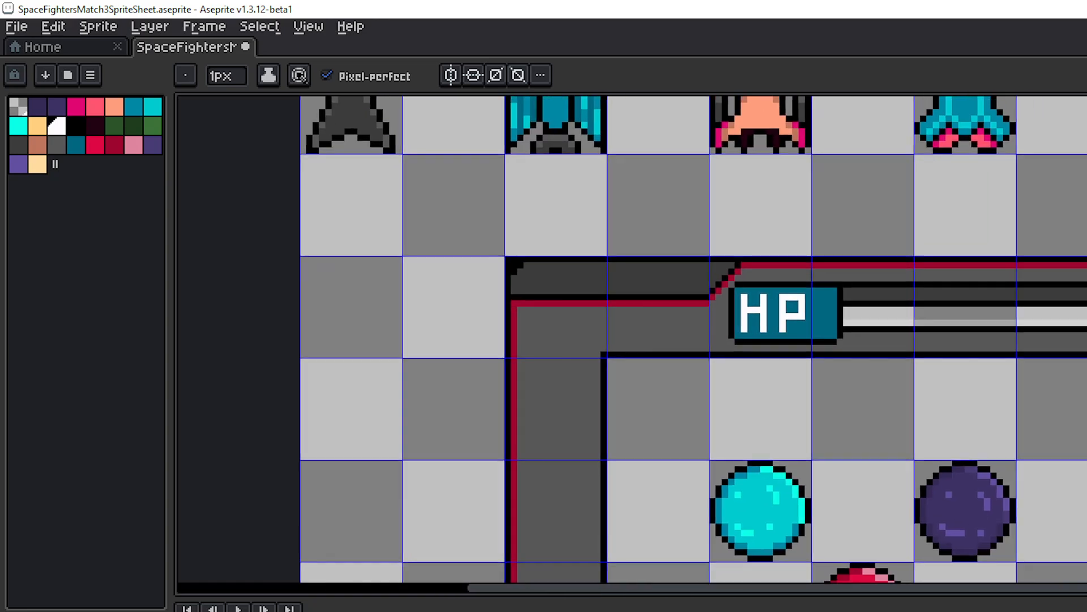
scroll(1056, 343, down, 4)
drag(1086, 358, 1020, 415)
- Try a dark red fill beneath the glare in the HP bar, view it at frame scale, and undo it
scroll(1024, 314, up, 2)
scroll(957, 376, up, 1)
scroll(954, 373, down, 1)
scroll(929, 371, up, 3)
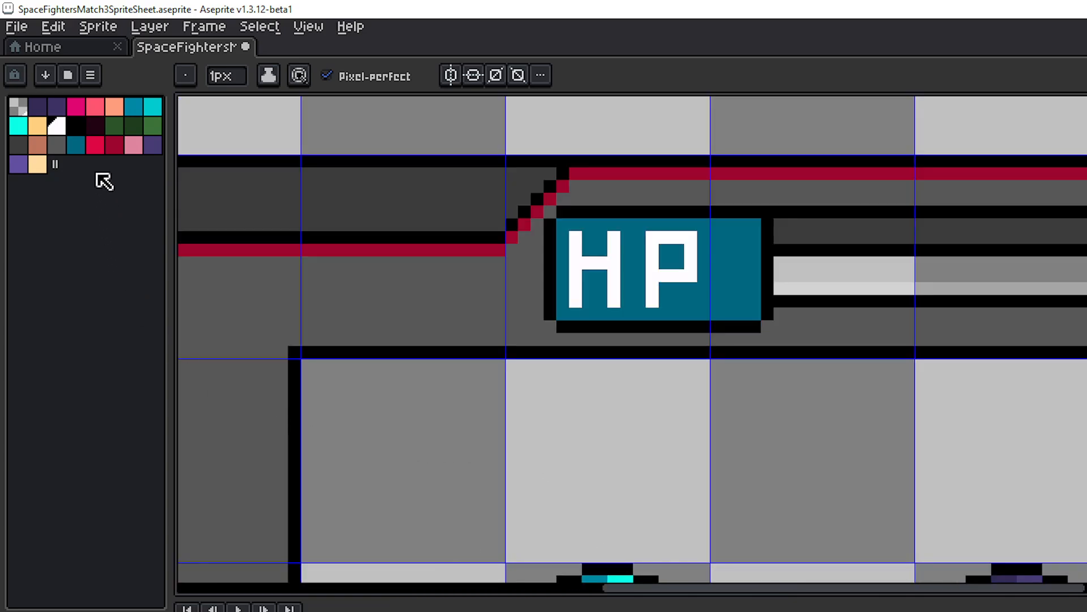
click(95, 145)
click(114, 146)
drag(909, 349, 817, 371)
key(g)
click(838, 297)
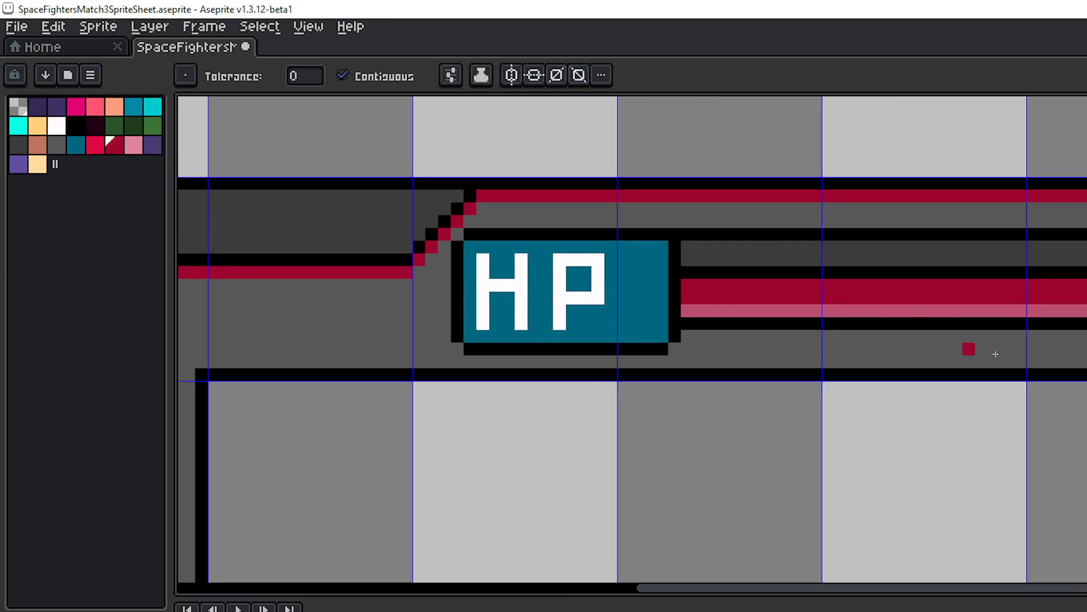
scroll(969, 347, down, 3)
scroll(937, 344, down, 1)
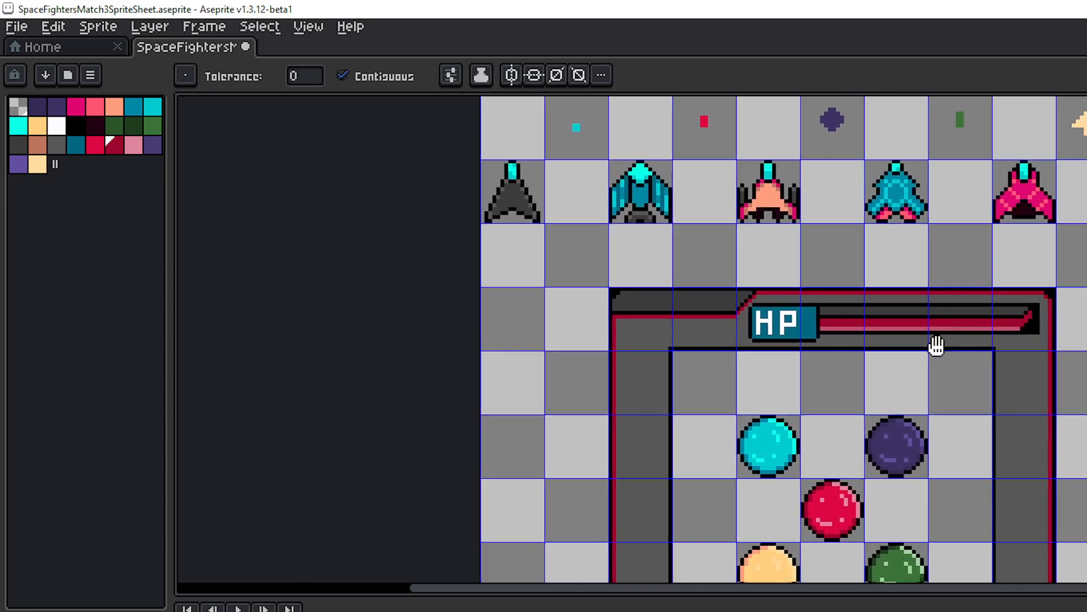
key(v)
key(ctrl+z)
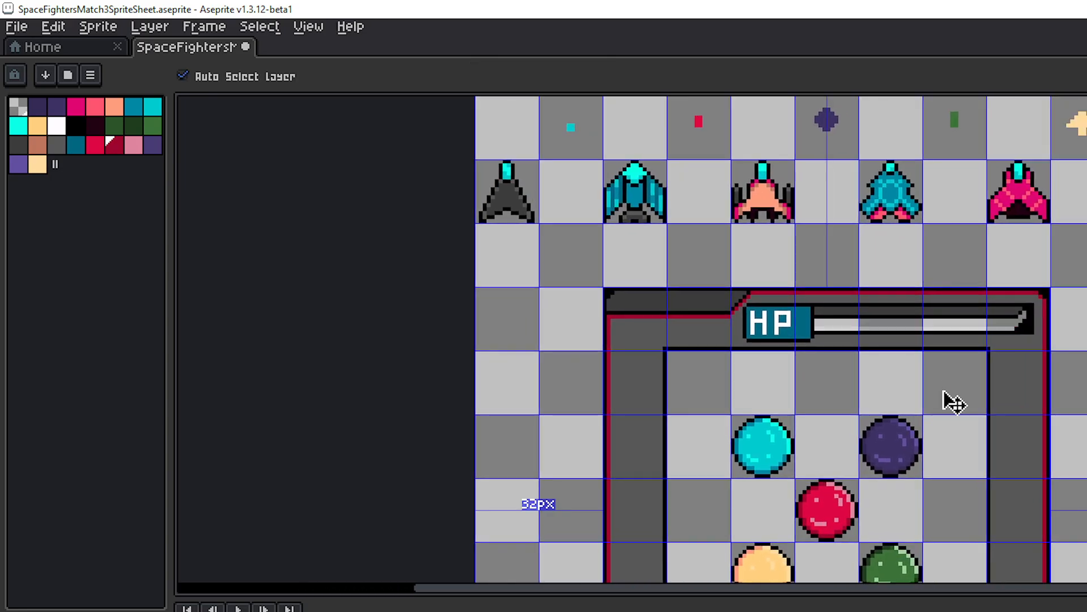
- Apply and undo the HP bar's dark red fill twice more to compare the glare with and without it
key(g)
click(901, 322)
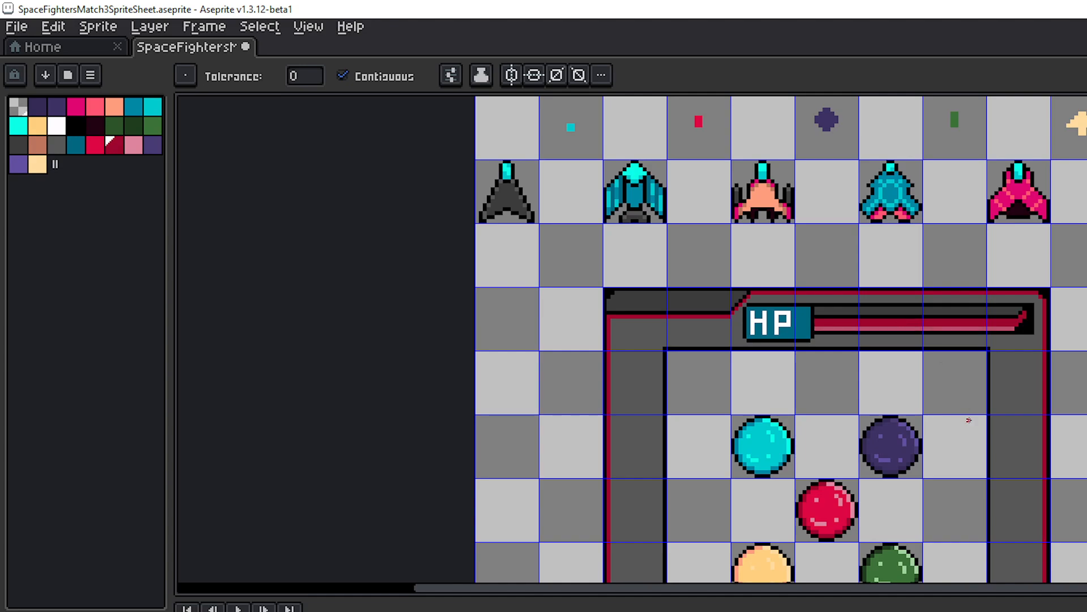
key(v)
key(ctrl+z)
key(g)
click(943, 324)
key(v)
key(ctrl+z)
key(g)
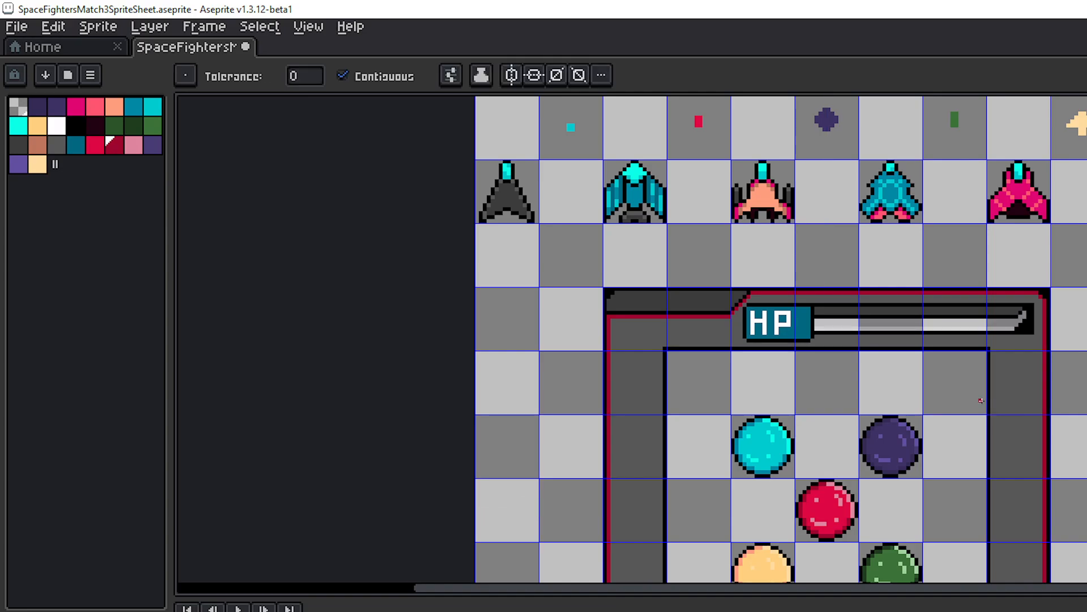
scroll(1000, 336, up, 3)
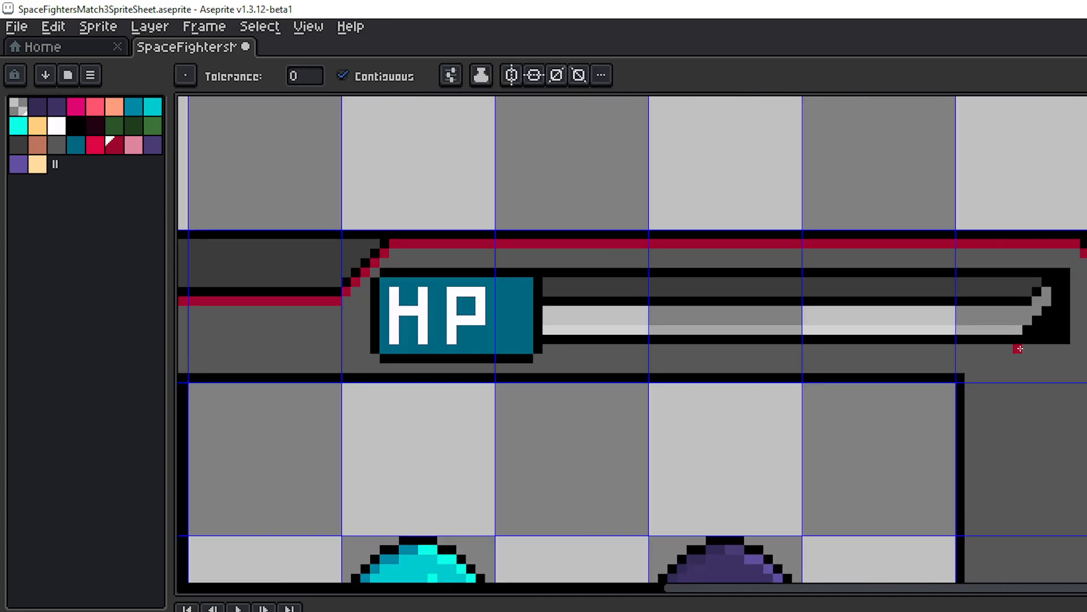
scroll(1014, 359, up, 1)
scroll(321, 509, up, 1)
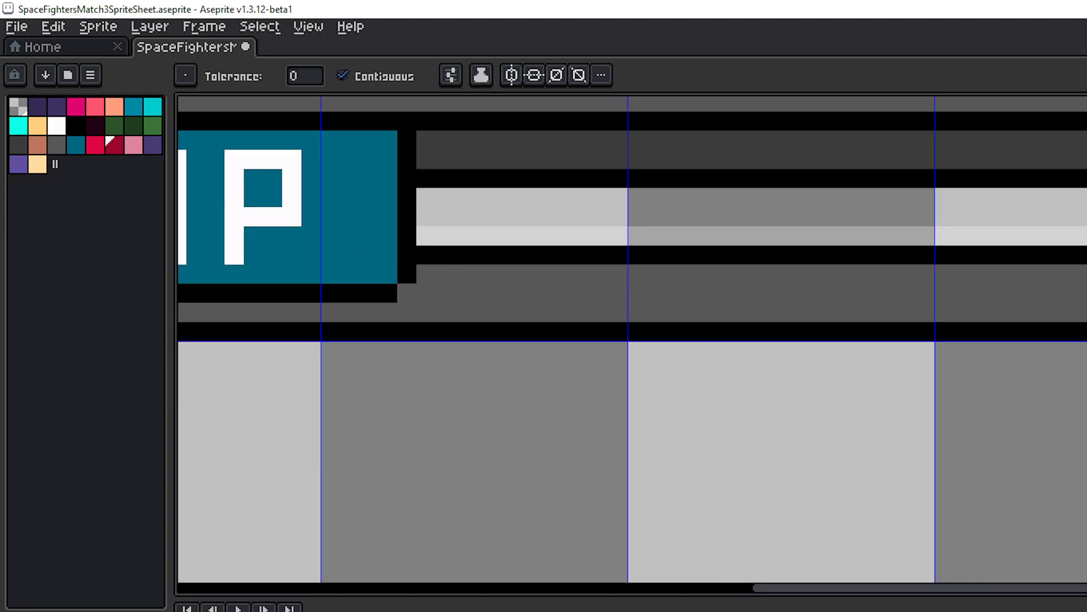
- Sample the glare colour and extend the semi-transparent glare diagonally up the stepped right end of the HP bar
key(i)
click(699, 231)
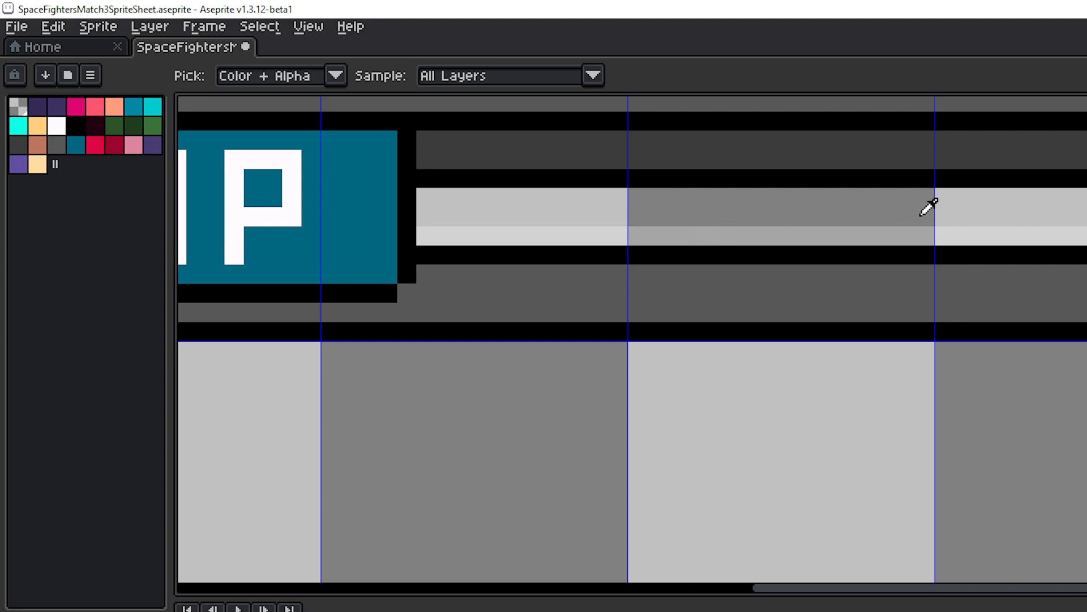
key(b)
drag(1079, 195, 701, 261)
click(1046, 244)
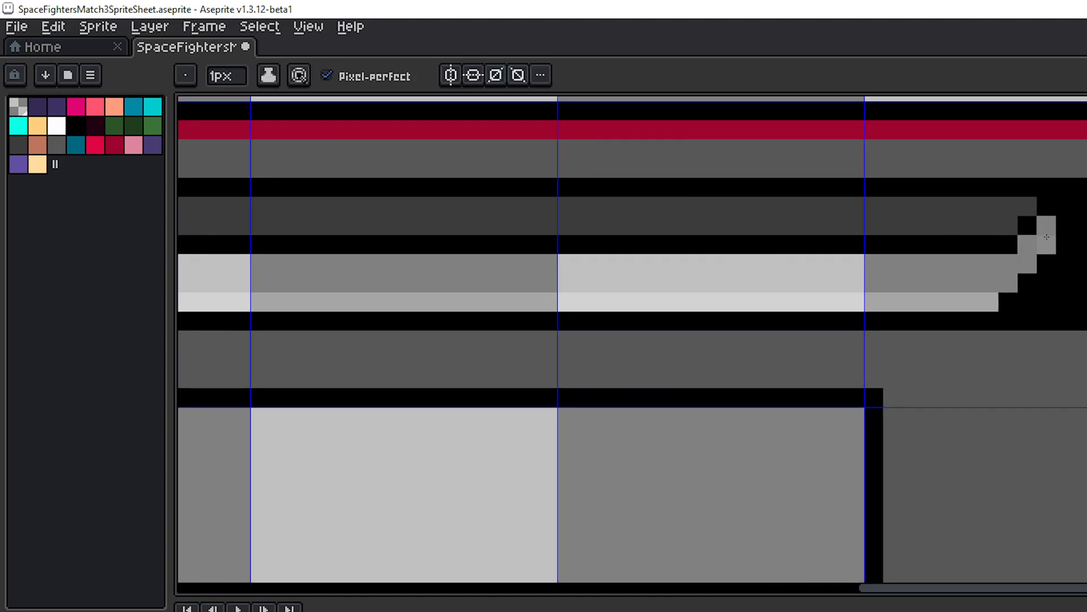
click(1032, 261)
scroll(1042, 226, down, 4)
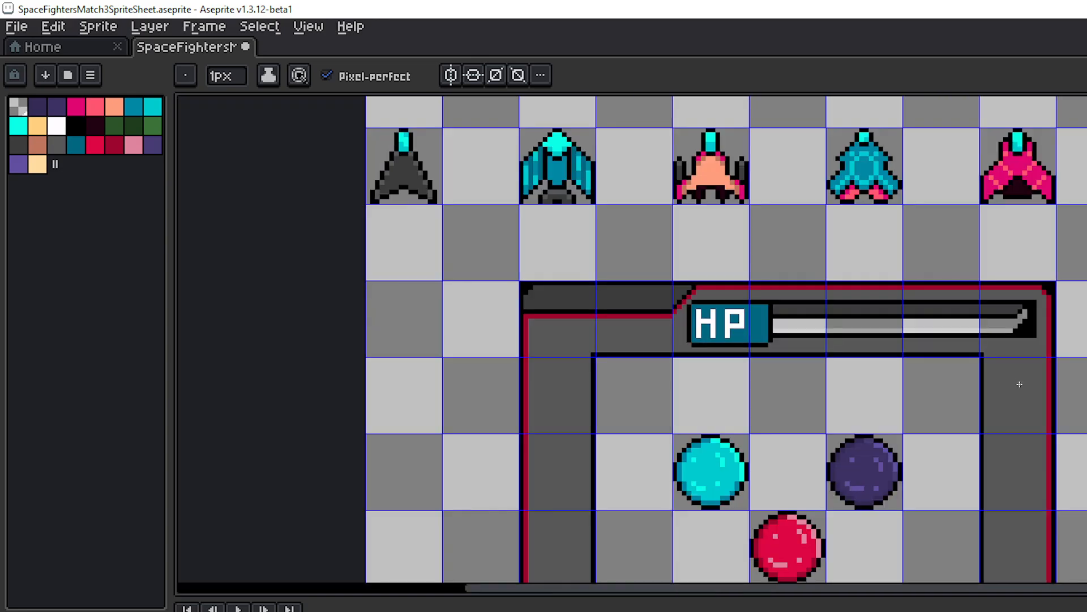
scroll(1040, 322, up, 3)
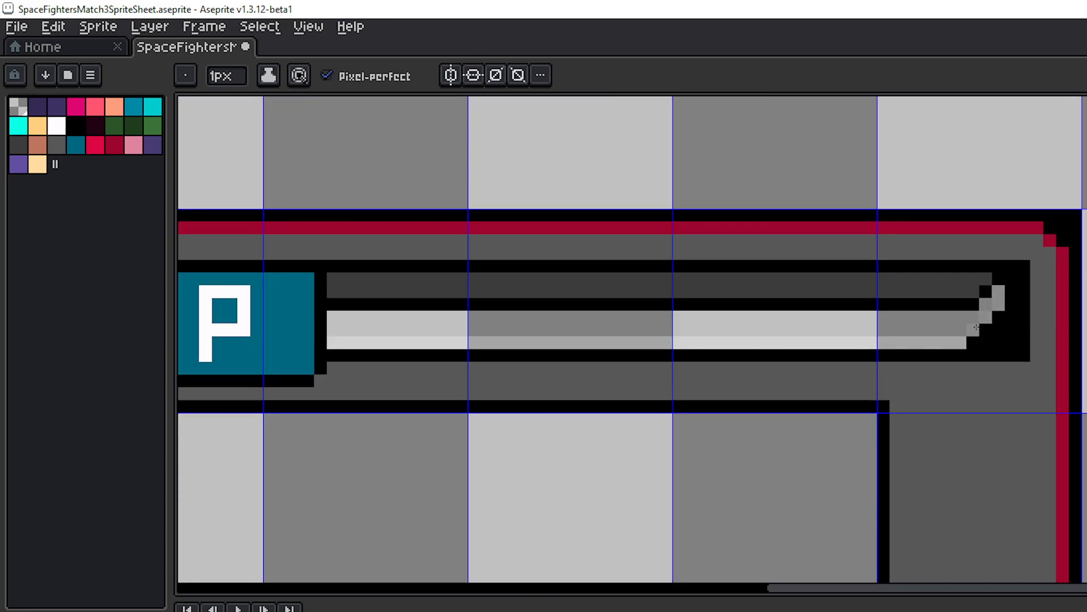
click(986, 304)
scroll(973, 481, down, 1)
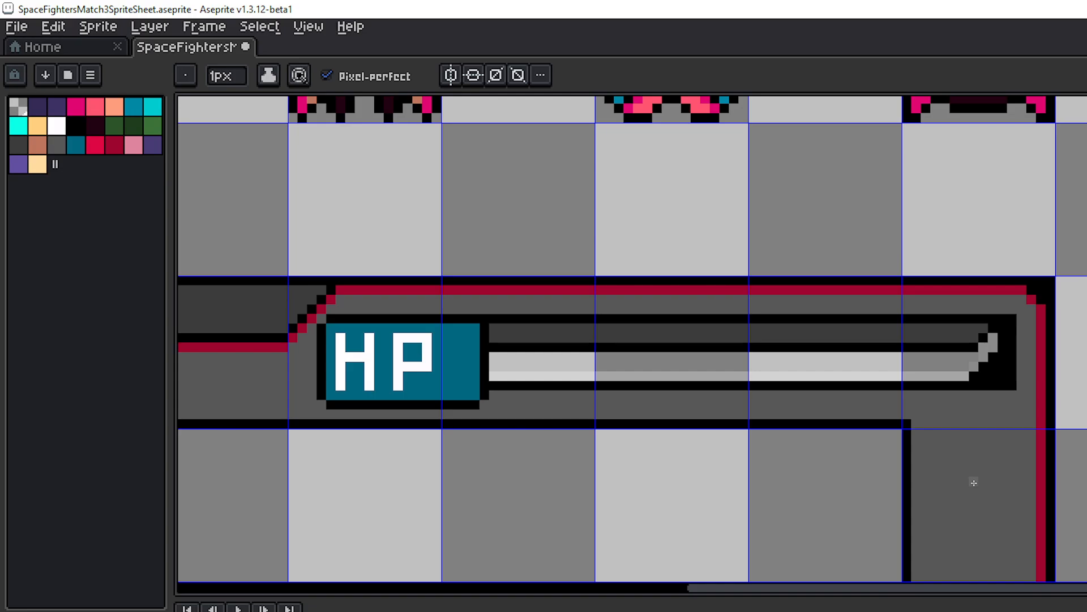
- Save the sprite sheet and view the HP bar's glare at whole-frame scale
drag(955, 481, 1086, 461)
scroll(1082, 465, down, 2)
key(v)
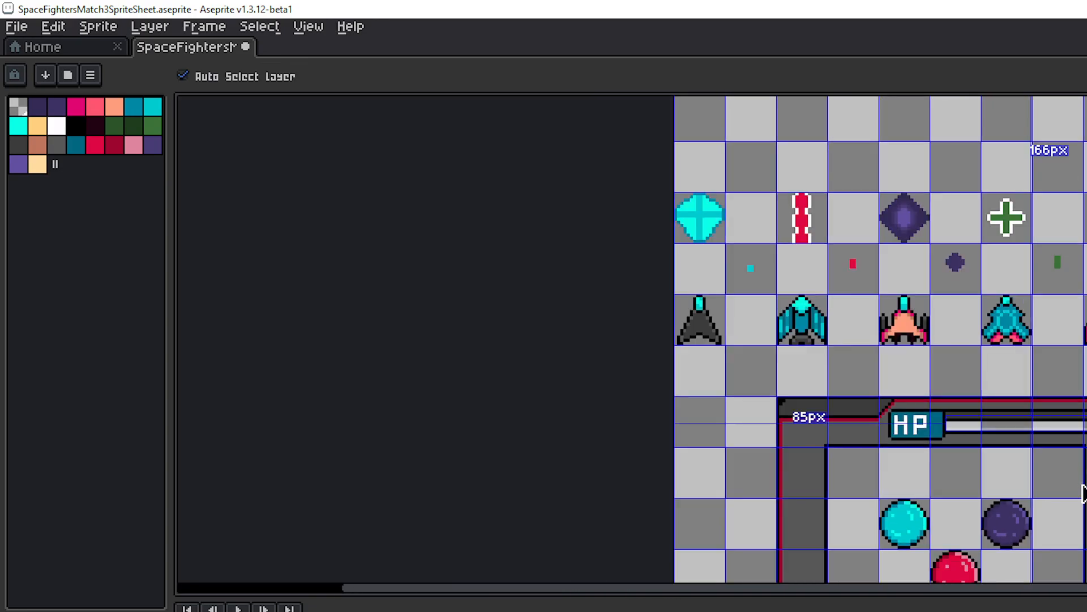
key(ctrl+s)
drag(1061, 474, 986, 364)
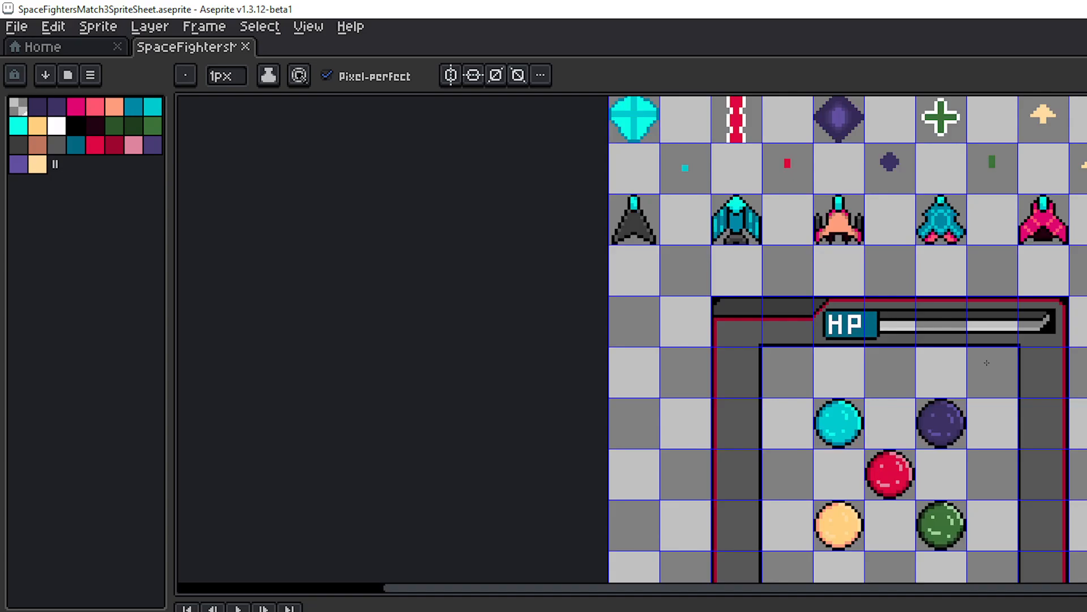
scroll(993, 405, down, 1)
drag(991, 406, 944, 348)
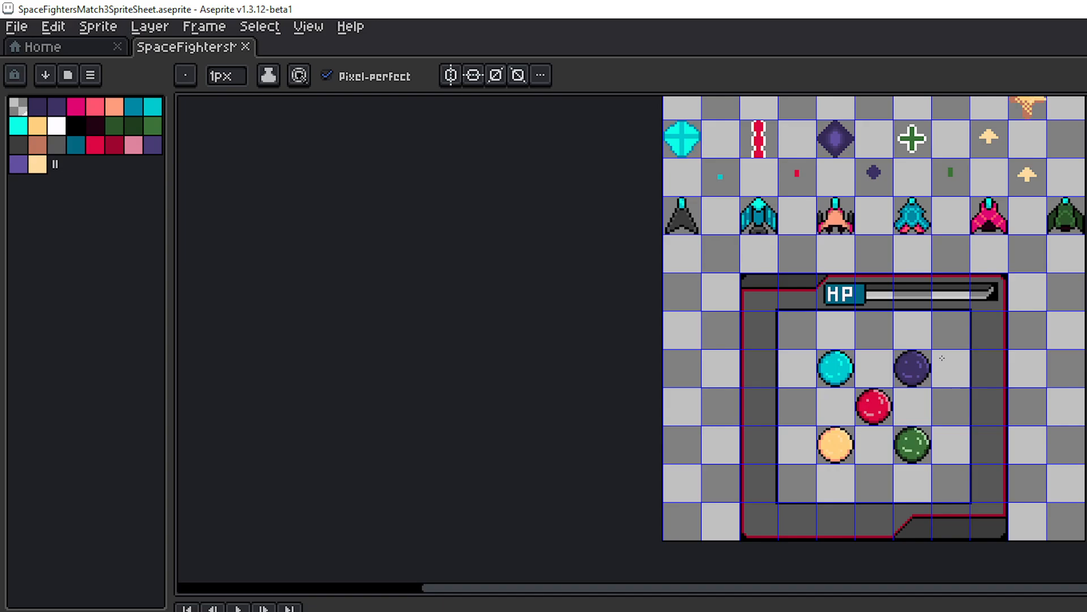
- Try recolouring the HP bar's inner black line and its stepped right end in dark grey
scroll(944, 300, up, 2)
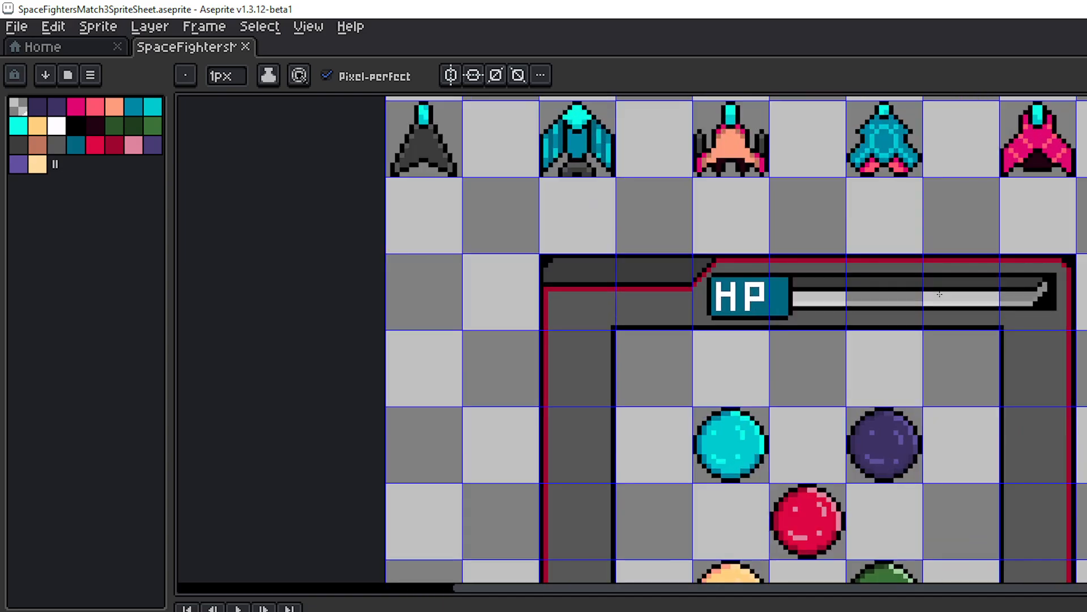
scroll(943, 297, down, 1)
scroll(944, 299, up, 5)
drag(946, 304, 1034, 329)
drag(852, 316, 879, 342)
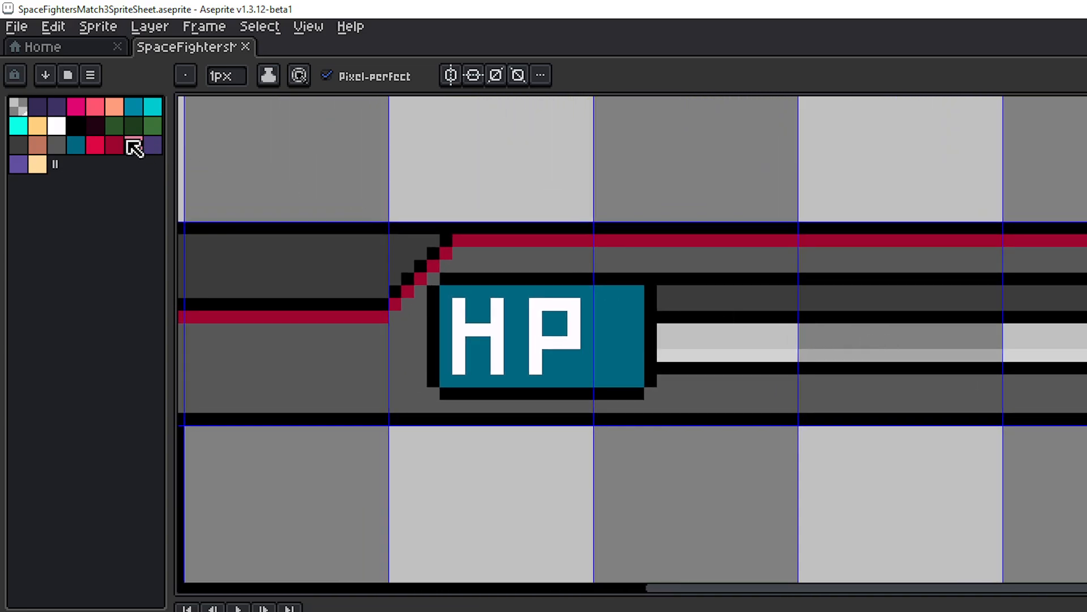
click(16, 146)
click(665, 317)
drag(1076, 317, 816, 329)
shift+click(1044, 326)
click(1056, 317)
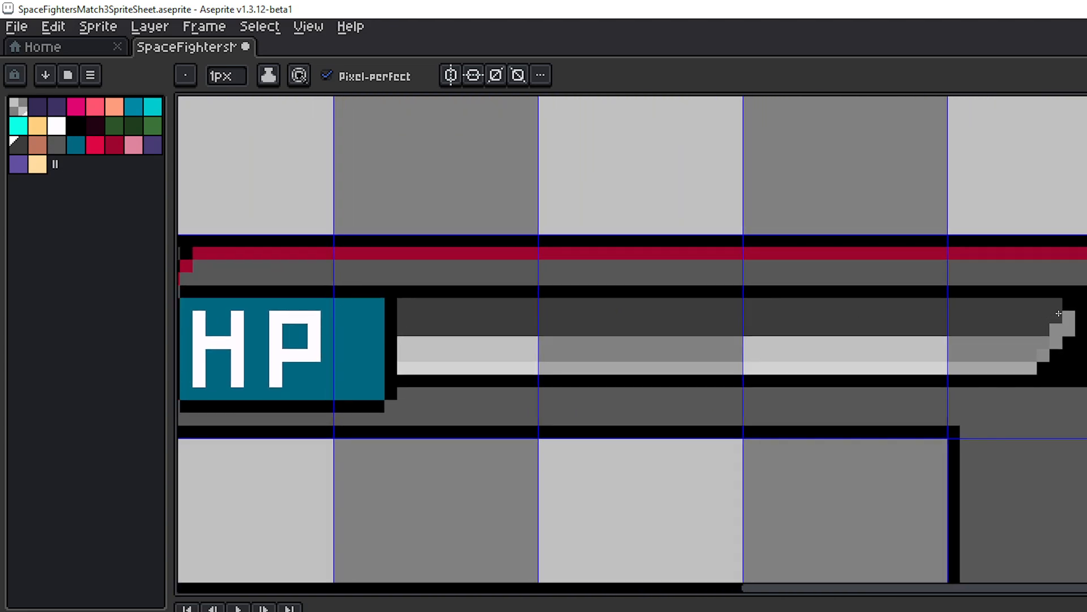
click(1064, 308)
shift+click(1043, 330)
scroll(1062, 313, down, 3)
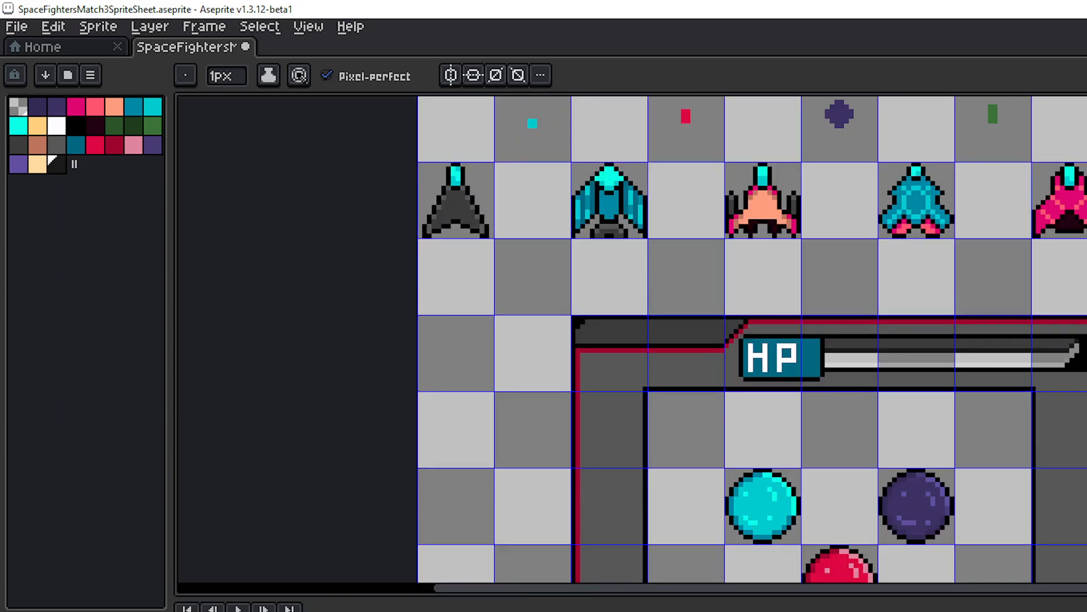
- Examine how the HP bar's softened near-black inner line reads against the frame at several scales
scroll(1031, 376, down, 2)
scroll(997, 389, up, 3)
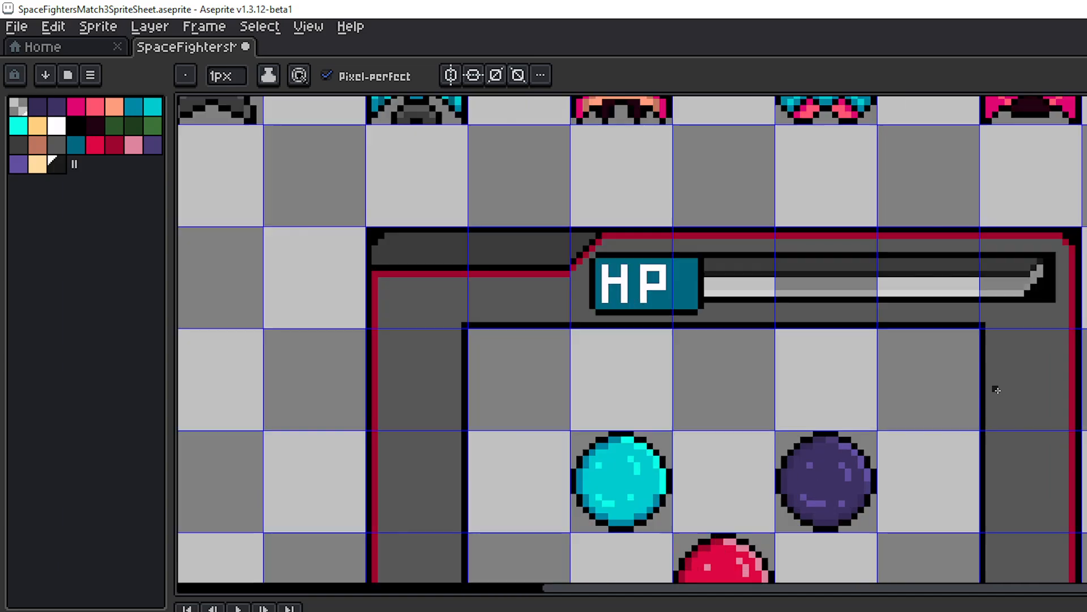
scroll(1037, 384, down, 3)
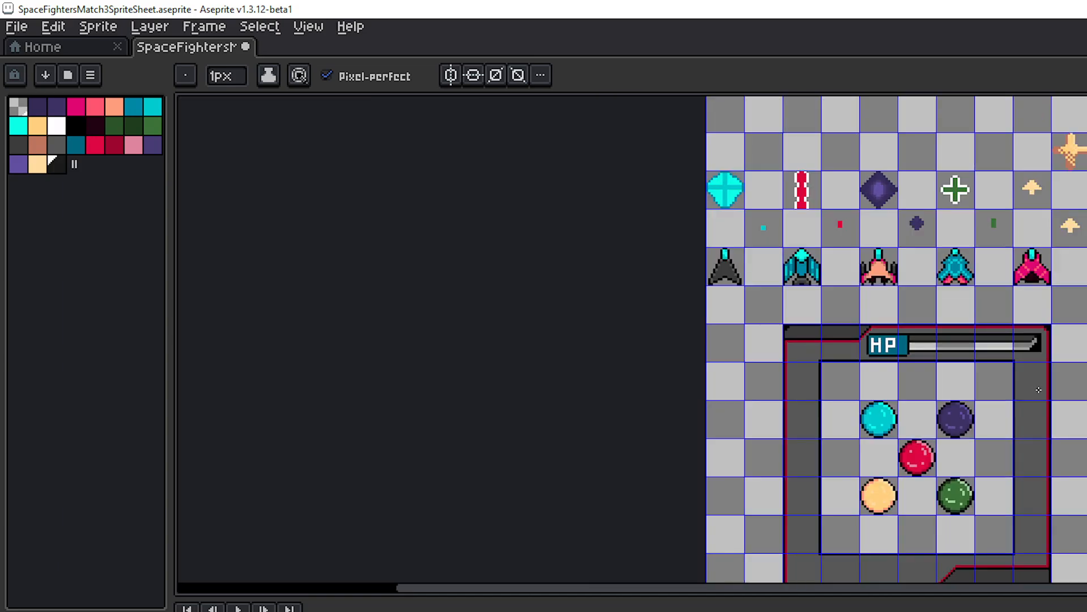
scroll(1039, 389, up, 1)
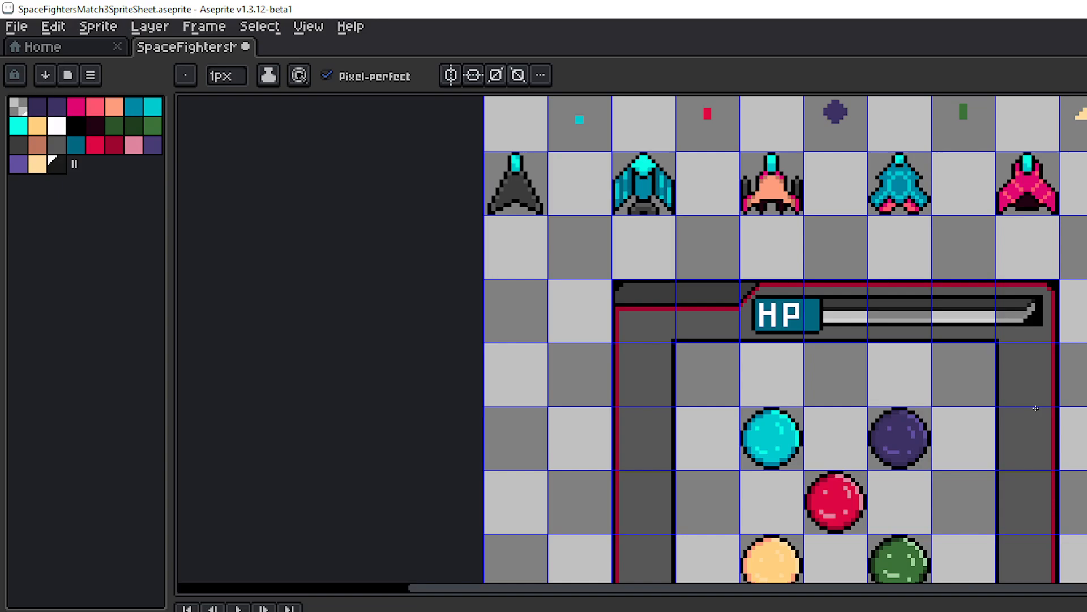
drag(1036, 408, 1019, 444)
scroll(1025, 430, down, 1)
scroll(1020, 402, up, 1)
drag(994, 386, 1027, 457)
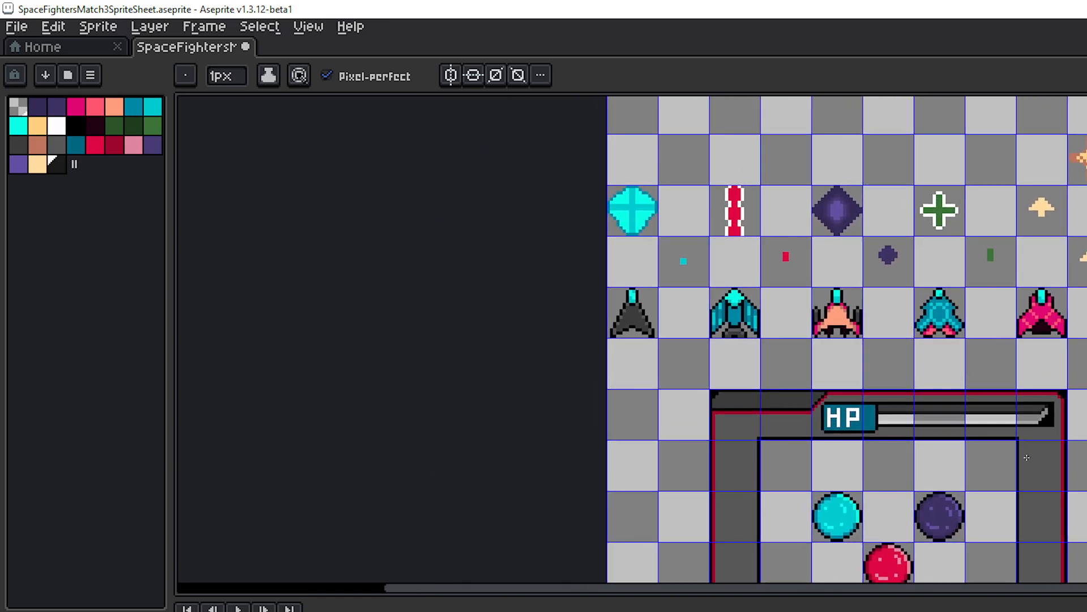
scroll(1026, 457, up, 1)
drag(994, 423, 1086, 450)
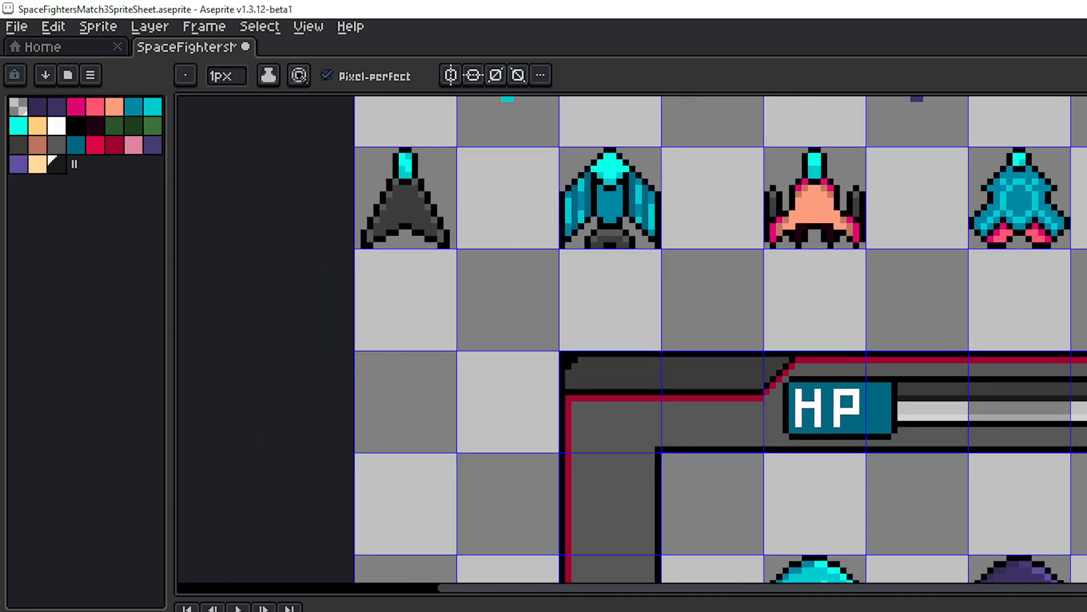
scroll(1006, 414, down, 1)
- Repaint the HP bar's inner line and the stepped pixels at its right end black, and save the sprite sheet
scroll(1005, 415, up, 3)
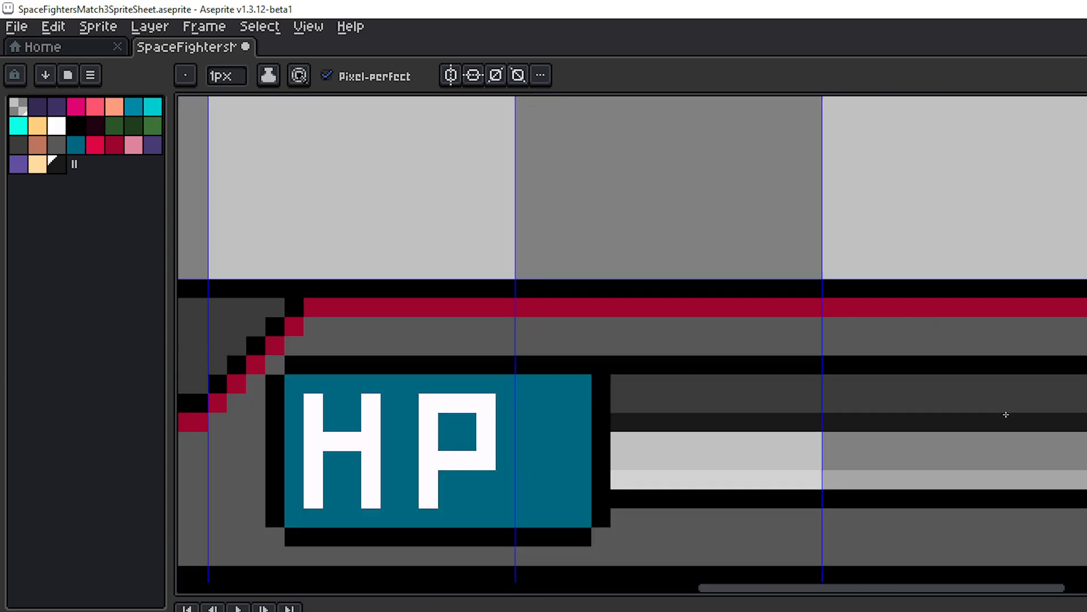
scroll(1006, 414, up, 1)
scroll(732, 413, down, 1)
click(78, 128)
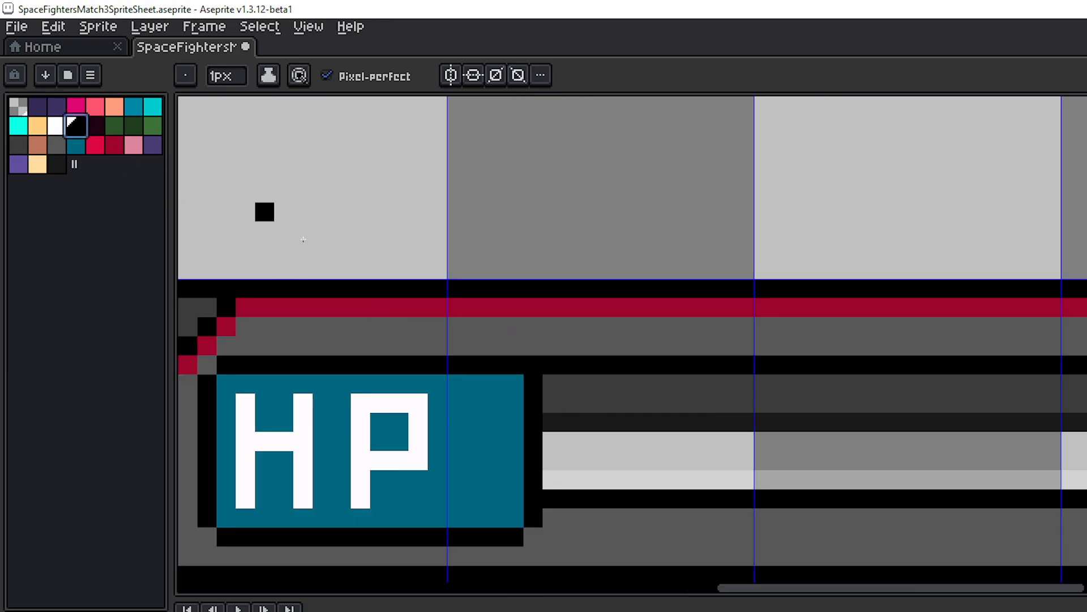
click(557, 422)
drag(1086, 420, 680, 426)
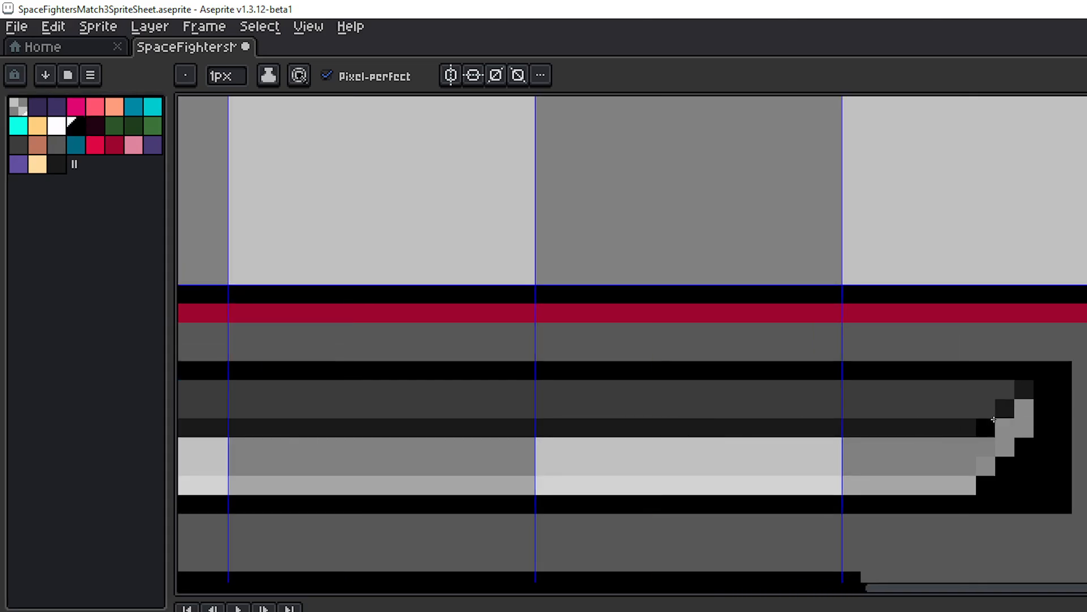
shift+click(984, 423)
click(1005, 408)
click(1024, 389)
scroll(1080, 443, down, 4)
mouse_move(1086, 465)
mouse_down()
mouse_move(952, 320)
mouse_move(962, 340)
mouse_up()
key(v)
key(ctrl+s)
- Inspect the board frame, HP bar and coloured orbs together, both close up and as a whole
scroll(1042, 433, down, 1)
scroll(968, 317, down, 1)
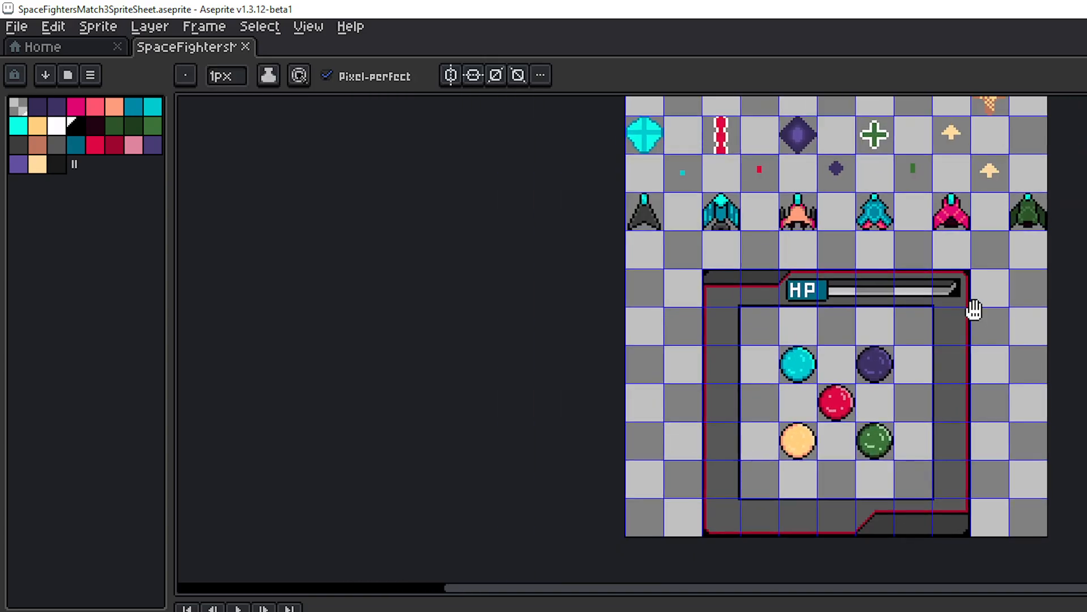
scroll(935, 351, up, 1)
scroll(930, 362, up, 1)
drag(879, 401, 964, 396)
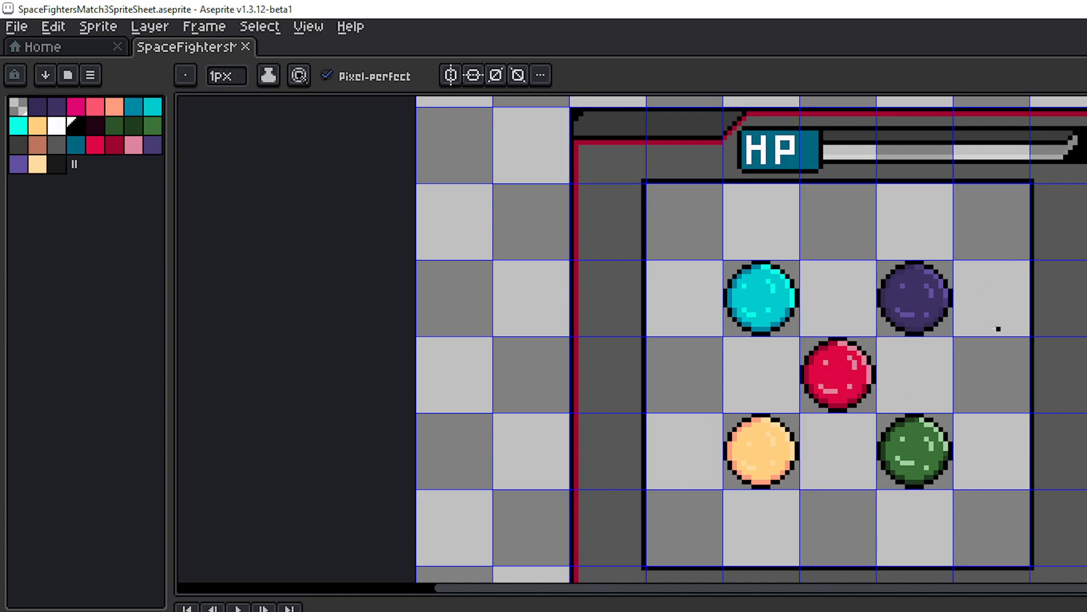
scroll(981, 340, down, 1)
mouse_move(943, 358)
mouse_down()
mouse_move(893, 289)
mouse_move(936, 354)
mouse_up()
scroll(896, 291, down, 1)
scroll(895, 304, up, 2)
drag(904, 426, 976, 342)
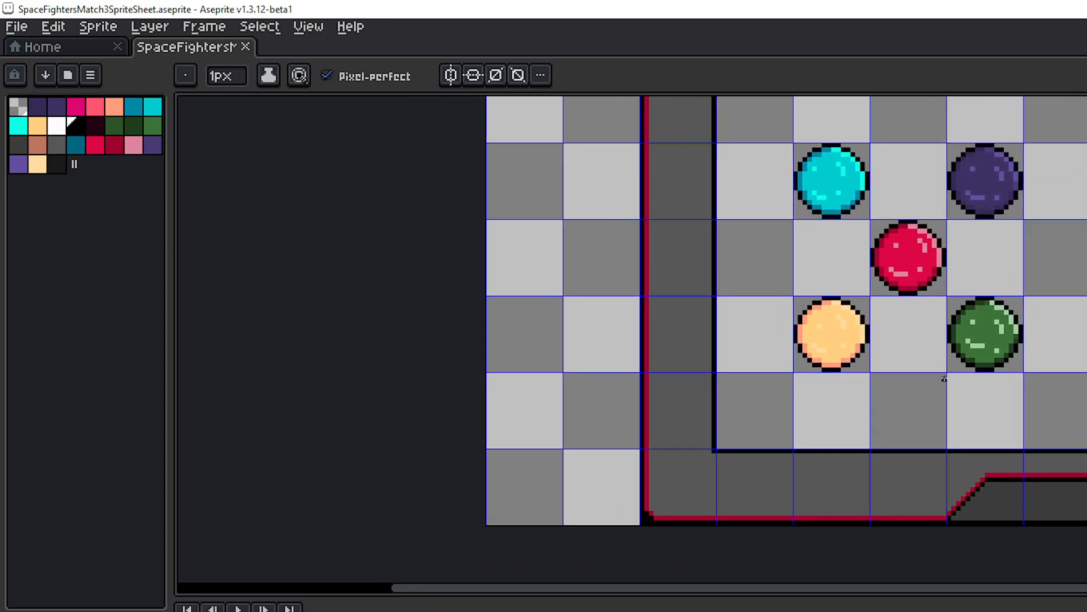
drag(944, 379, 776, 470)
drag(892, 405, 898, 457)
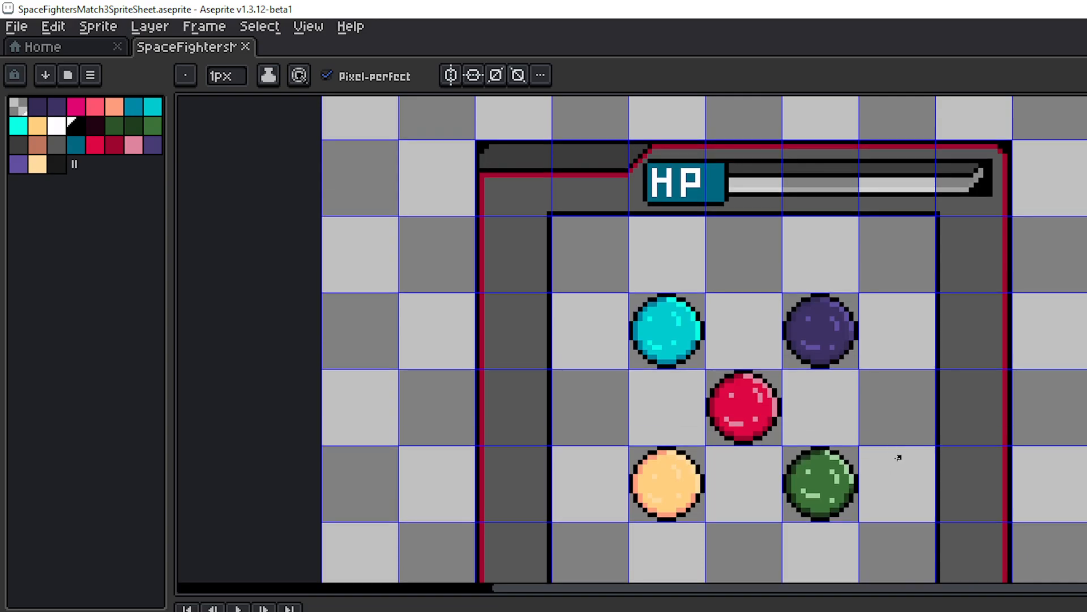
scroll(891, 340, down, 2)
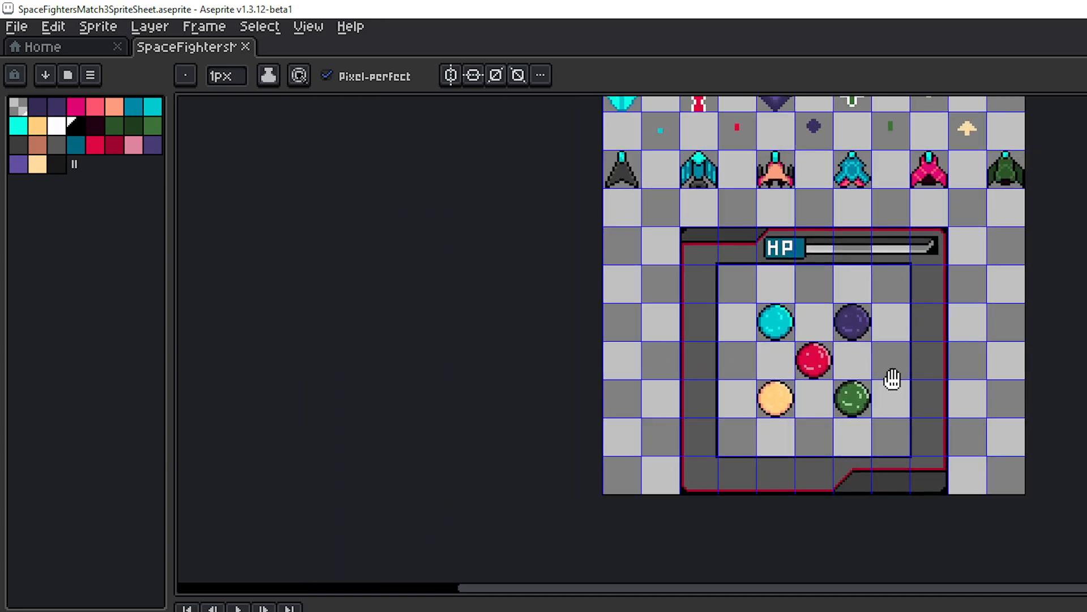
drag(891, 376, 893, 396)
scroll(894, 394, up, 2)
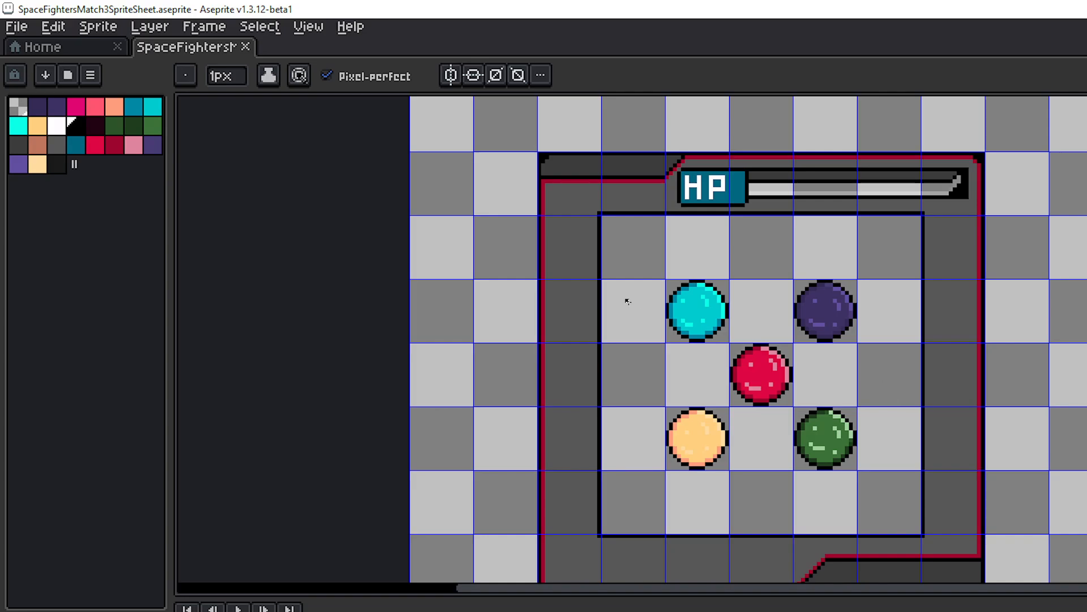
scroll(887, 329, down, 1)
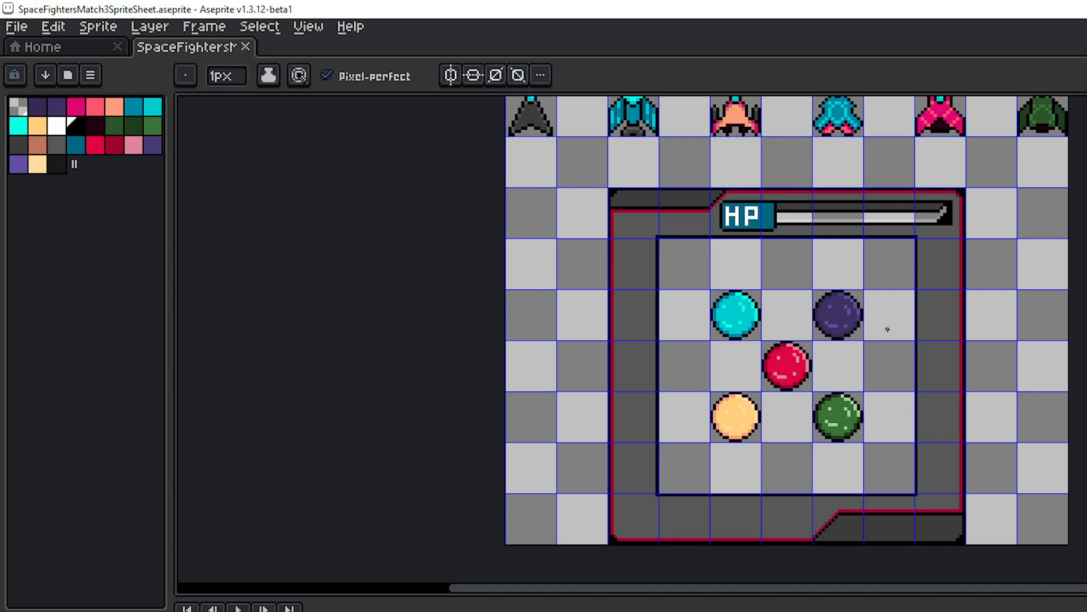
- Review the board frame alongside the ships, projectiles and power-ups in the rest of the sprite sheet
drag(887, 329, 923, 402)
scroll(918, 430, down, 1)
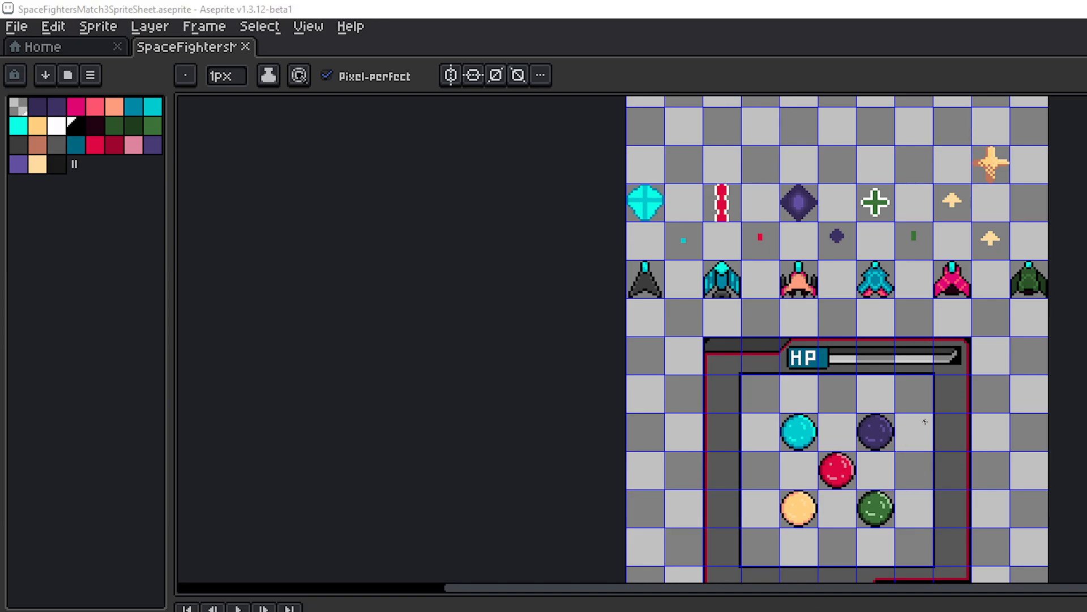
drag(925, 422, 939, 391)
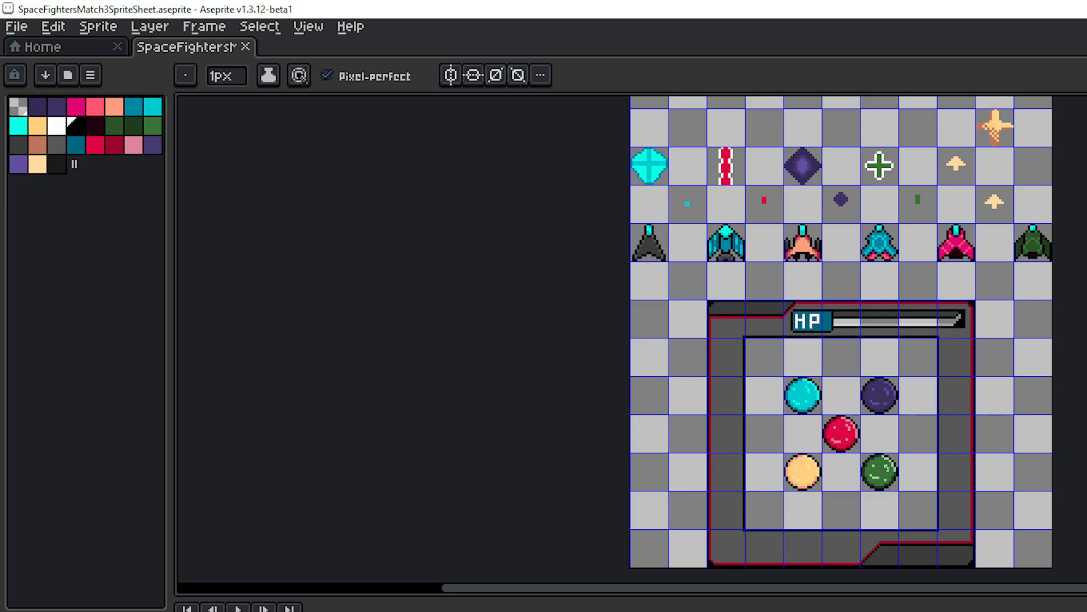
scroll(826, 364, up, 2)
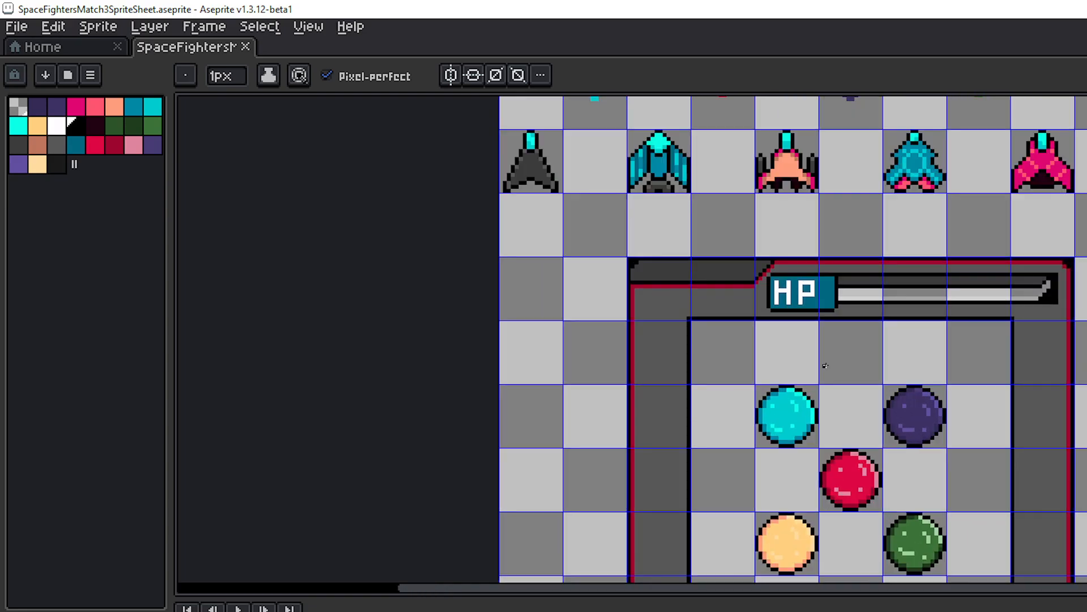
drag(808, 340, 820, 320)
scroll(871, 352, down, 1)
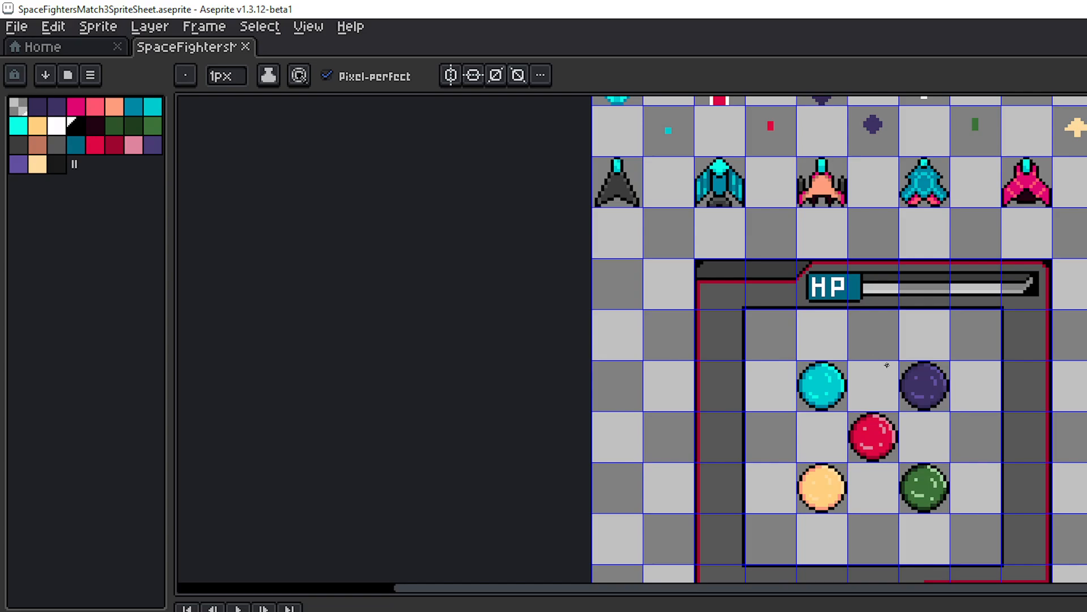
drag(871, 363, 901, 488)
scroll(855, 352, down, 1)
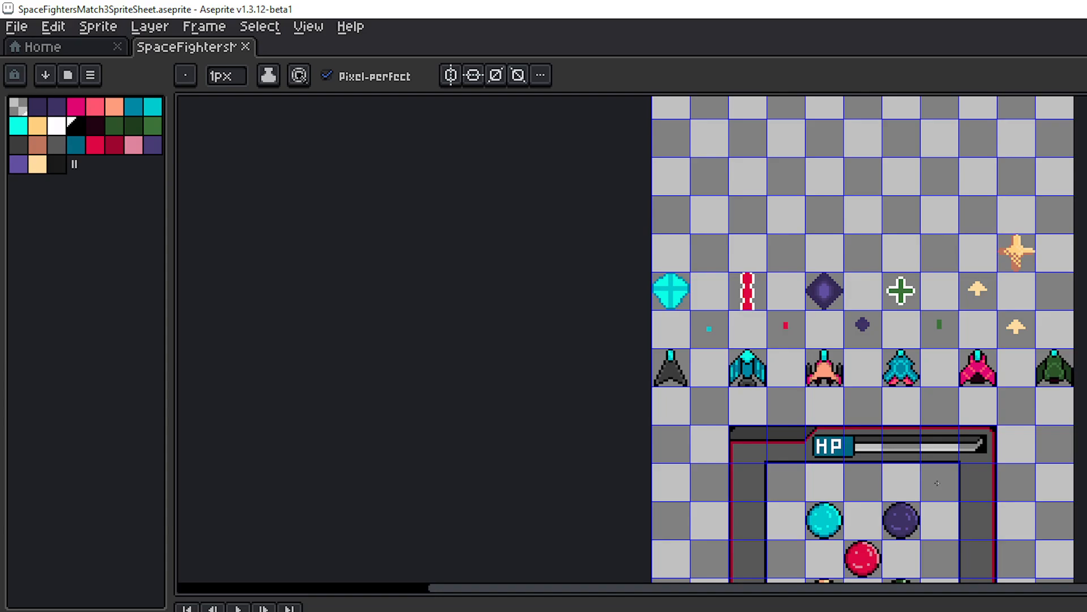
drag(1006, 506, 987, 345)
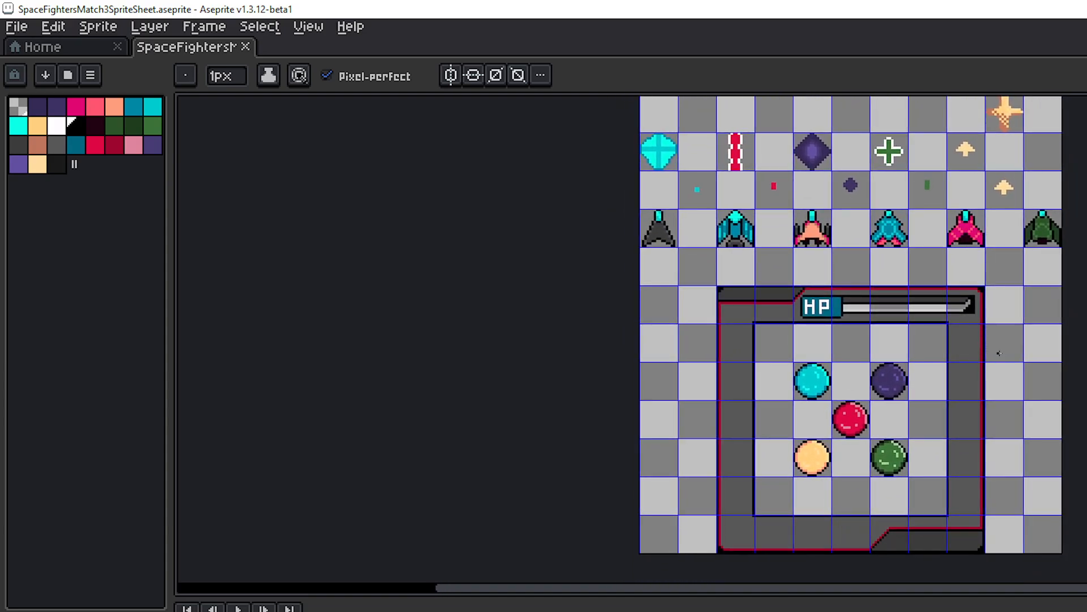
drag(1003, 354, 1003, 377)
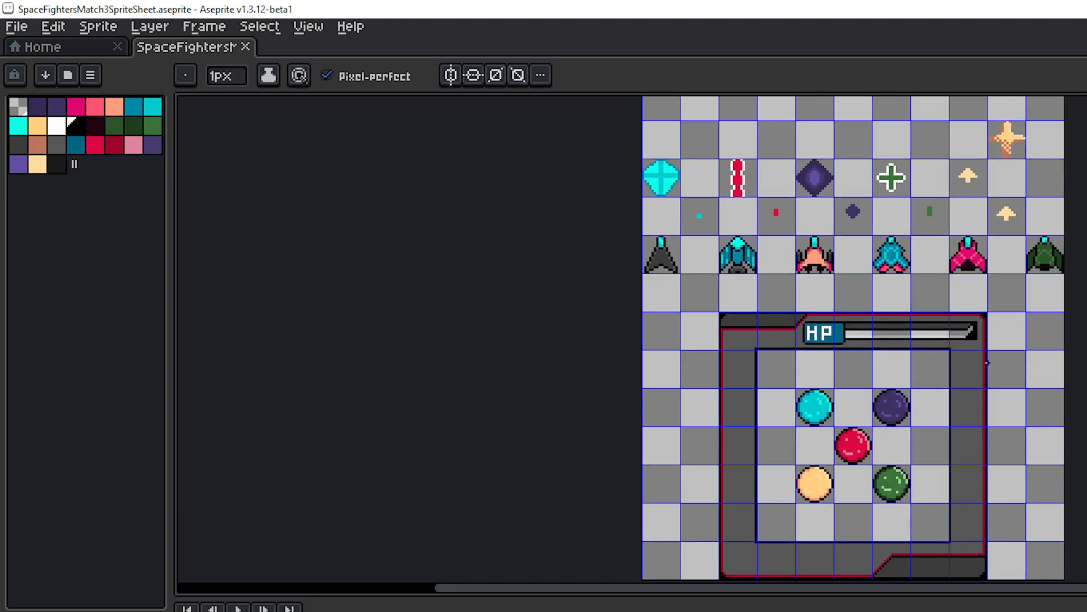
drag(943, 349, 923, 428)
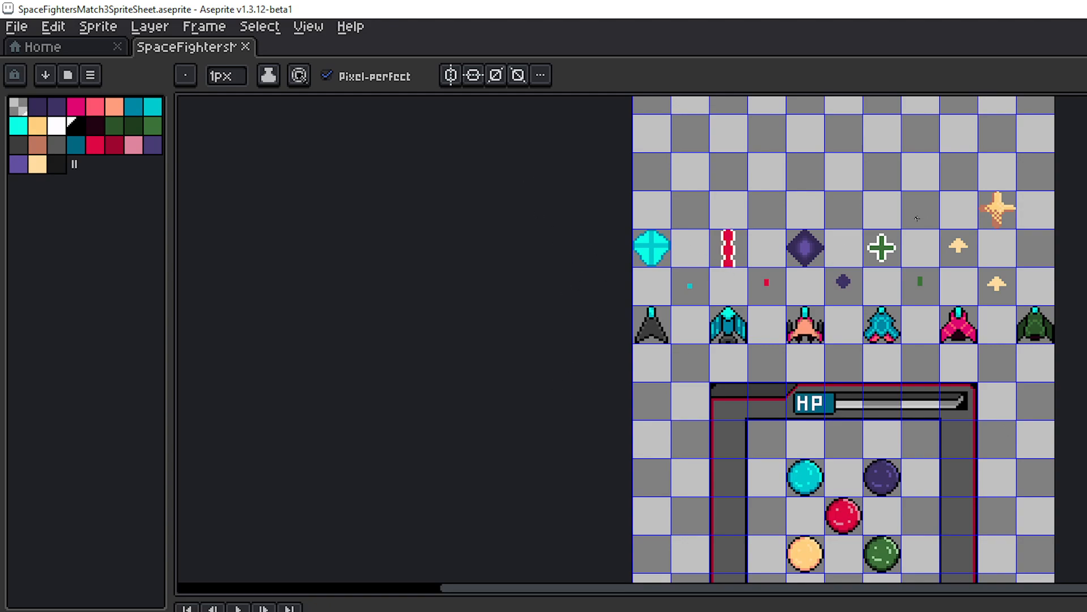
- Add mid-grey accent pixels at the outer end of the dark panel in the frame's lower-right corner
drag(1004, 434, 961, 336)
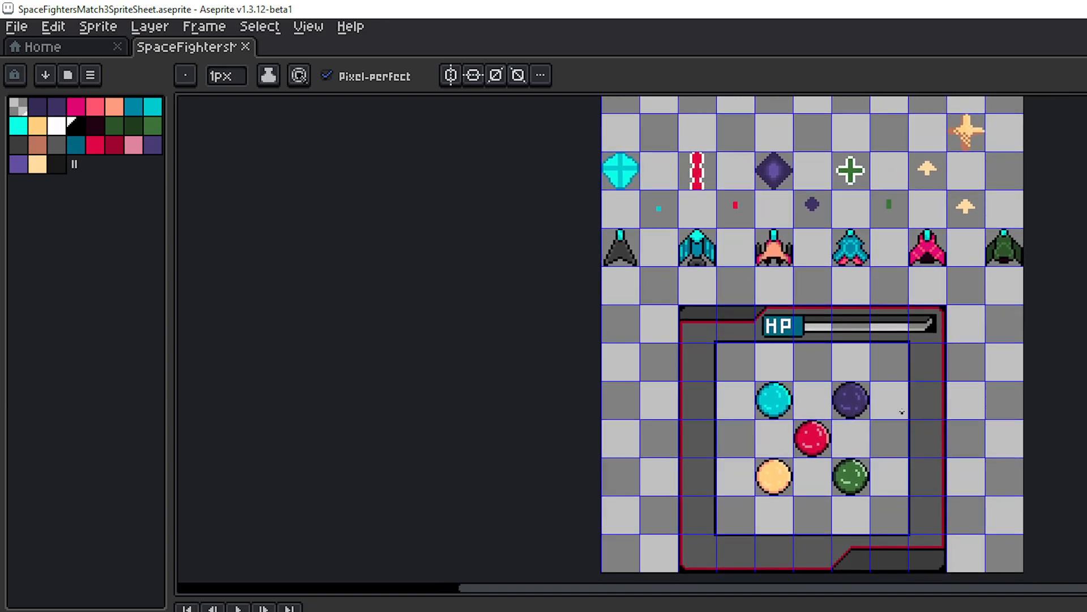
scroll(902, 412, up, 2)
drag(894, 349, 961, 315)
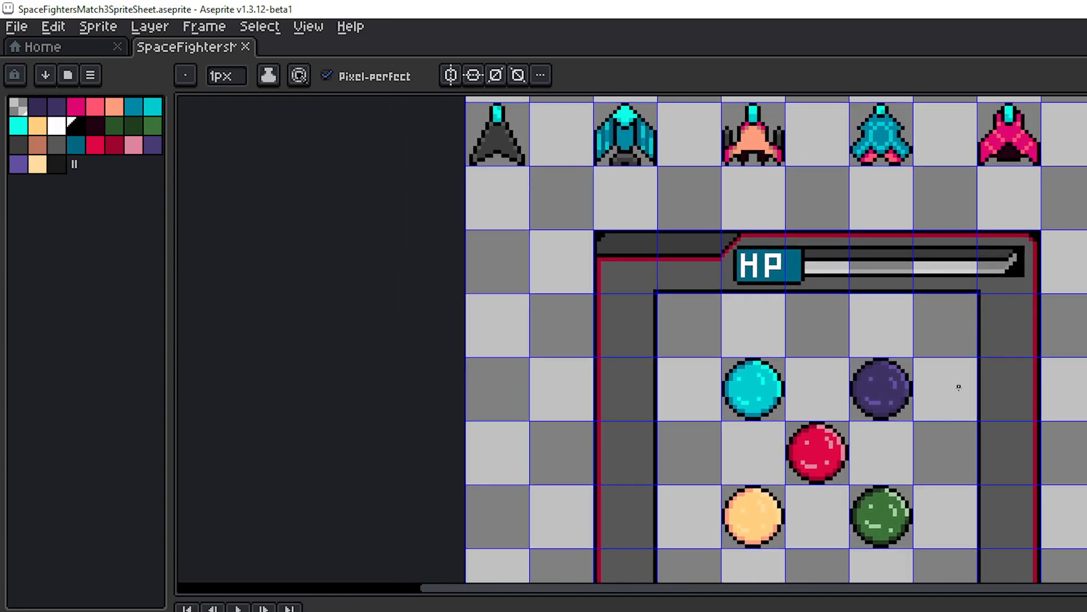
drag(930, 384, 941, 243)
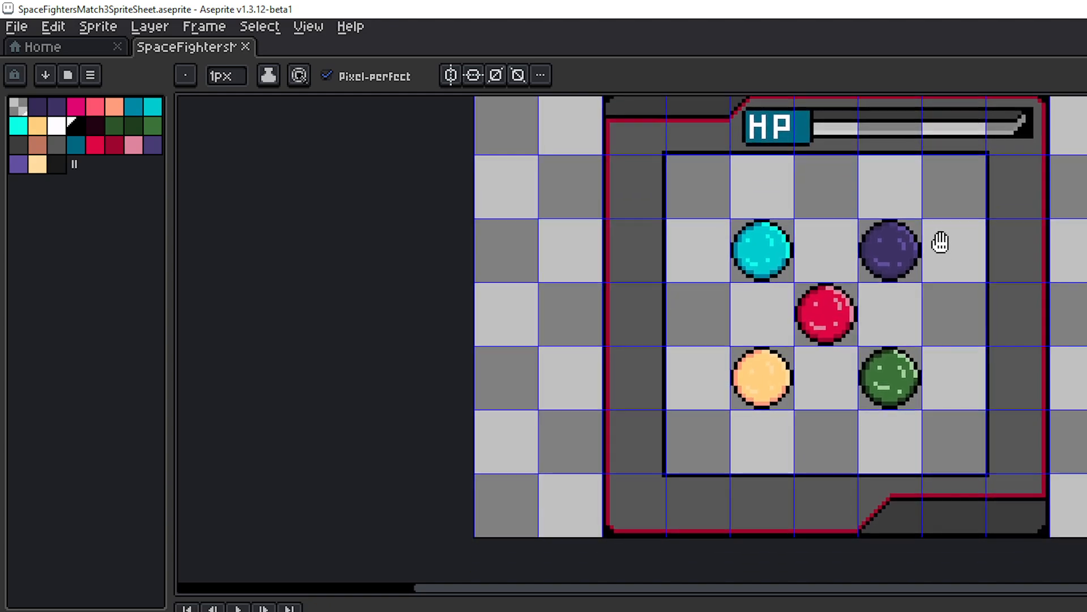
drag(952, 431, 919, 361)
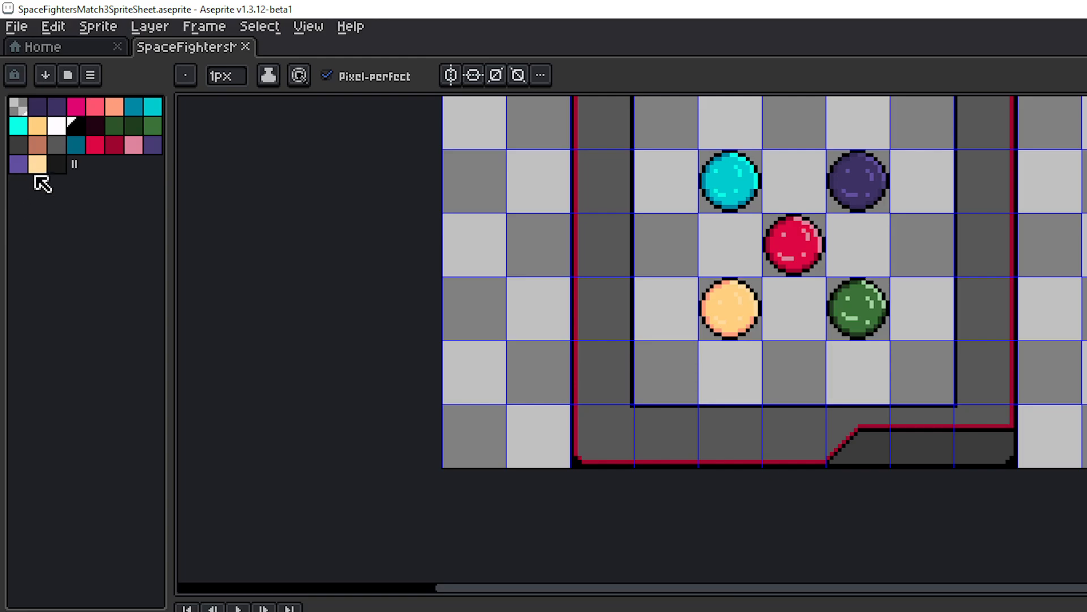
click(56, 144)
scroll(940, 447, up, 3)
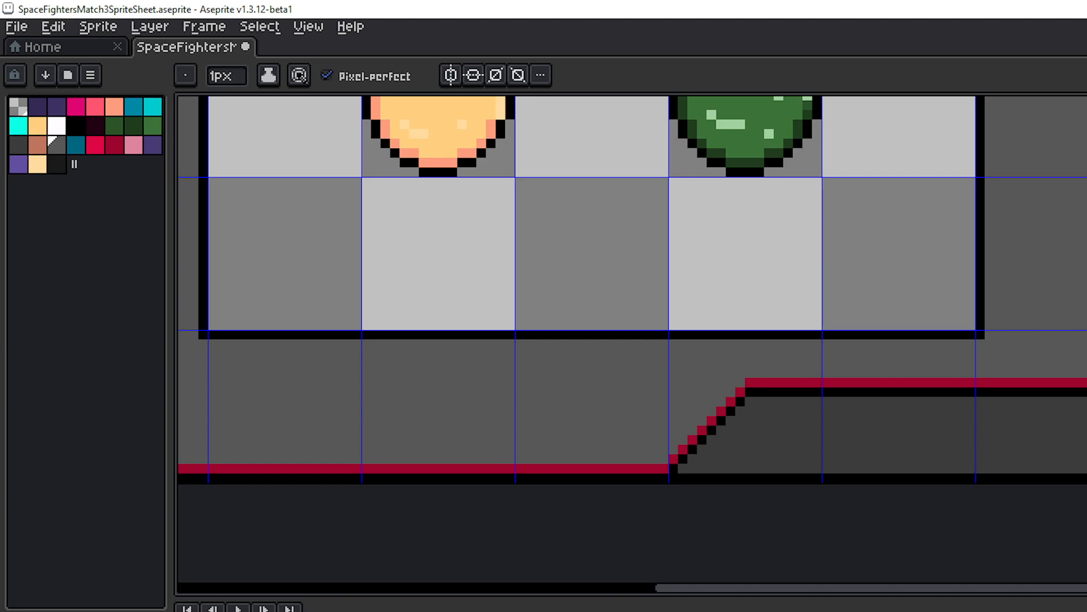
scroll(1072, 477, down, 2)
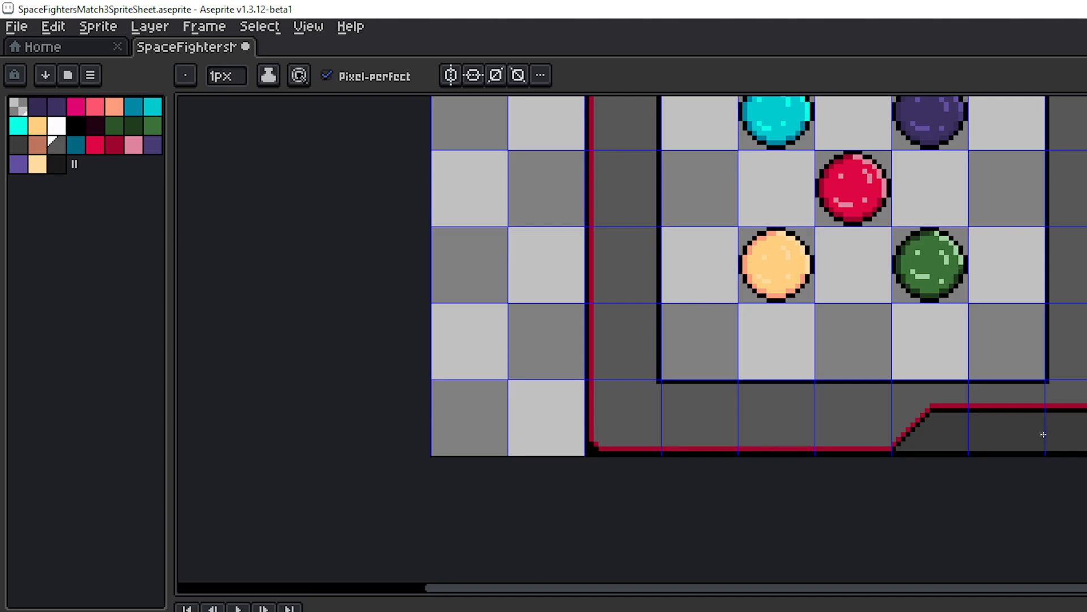
scroll(1070, 478, up, 3)
click(1074, 479)
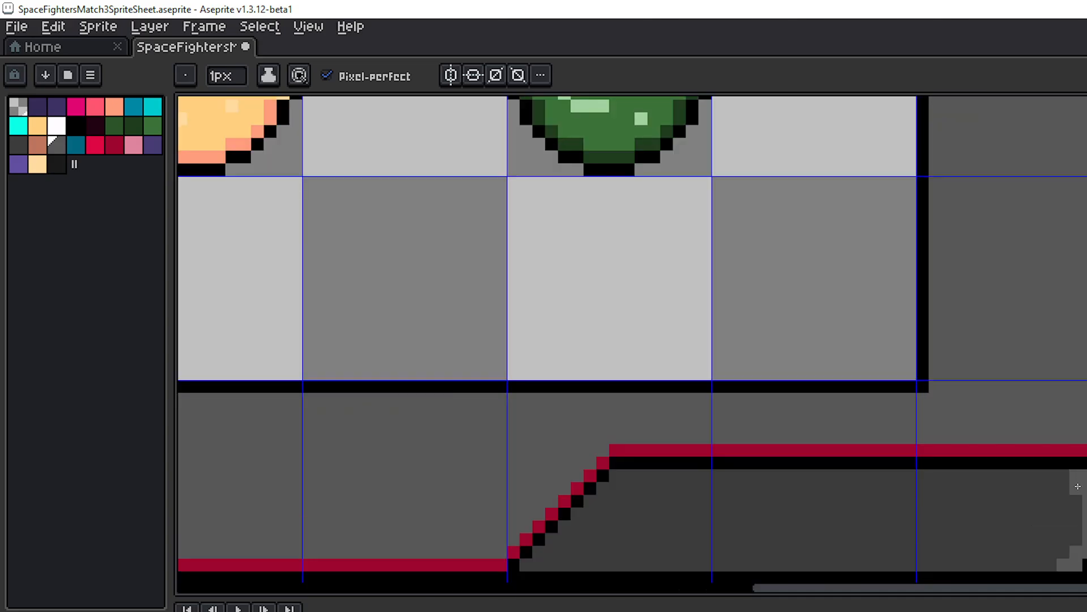
- Draw a near-black shadow line along the upper edge of the frame's lower-right dark panel, just inside its black outline
scroll(1076, 525, down, 3)
scroll(1058, 505, up, 1)
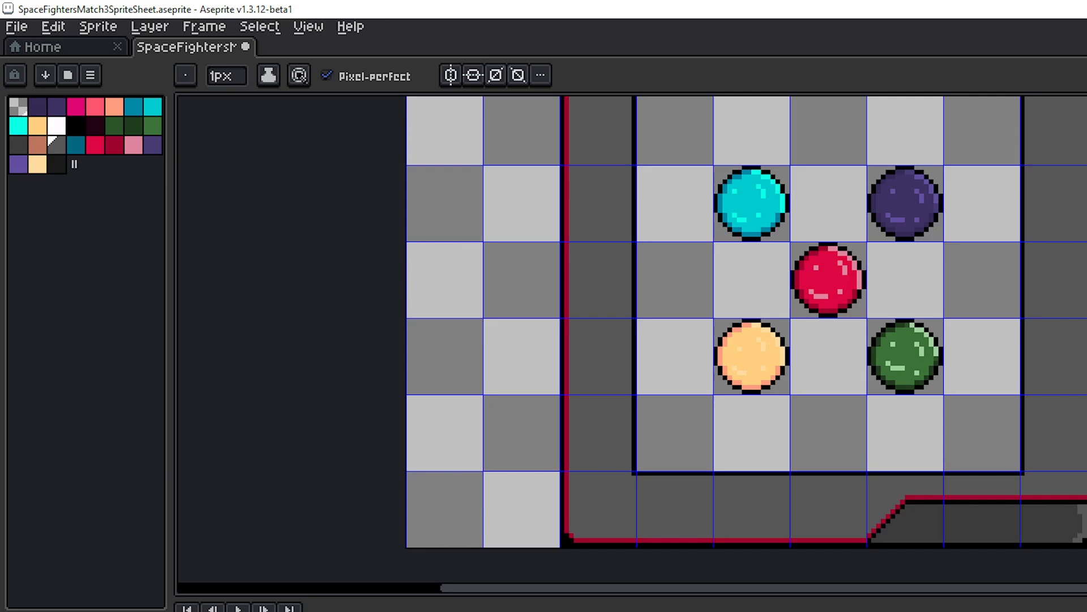
scroll(1001, 432, down, 1)
drag(1003, 434, 1050, 417)
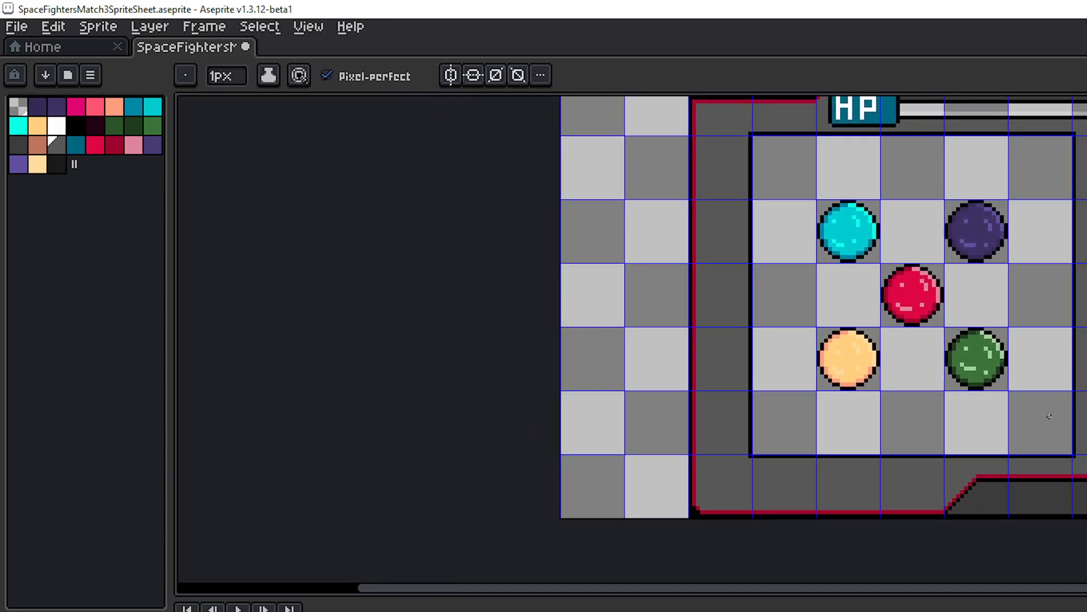
scroll(1082, 484, up, 4)
drag(1078, 488, 1075, 431)
click(20, 146)
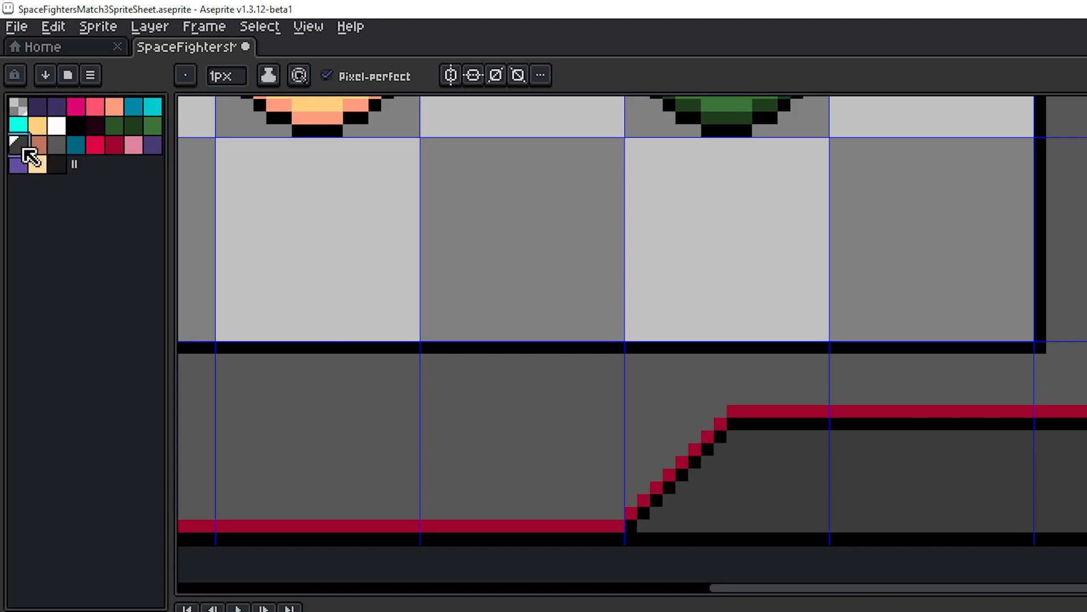
click(56, 165)
click(733, 437)
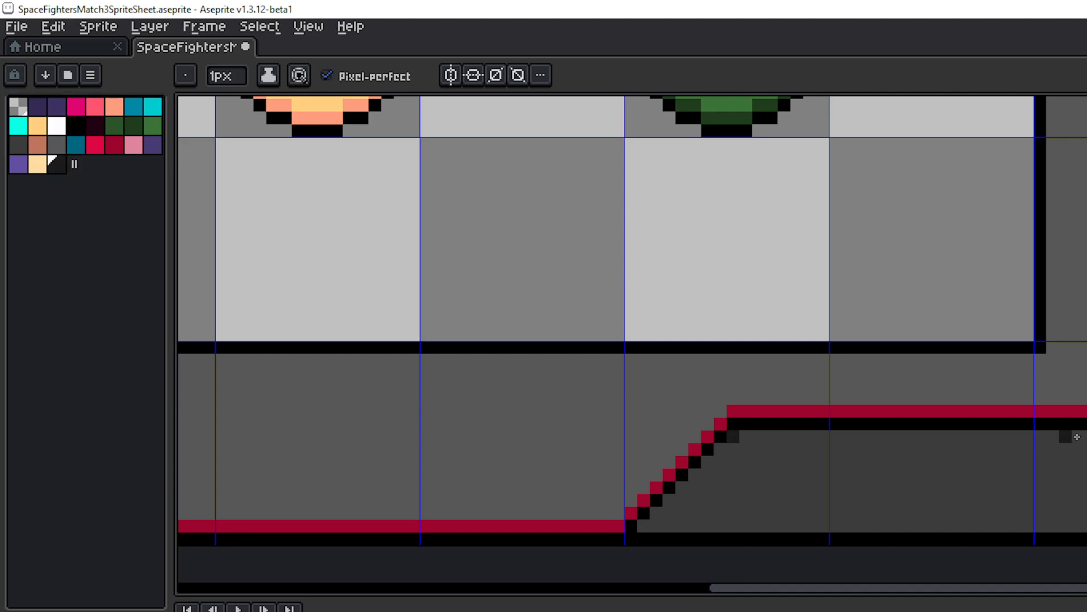
shift+click(733, 436)
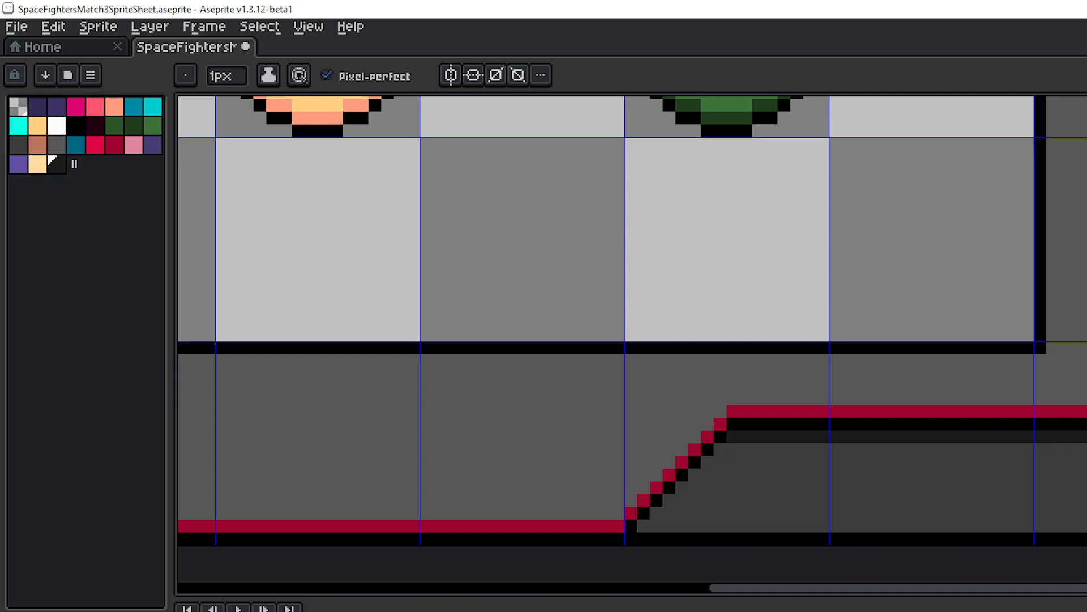
- Extend the near-black shadow down the lower-right panel's stepped bevel and thicken the whole shadow to two pixels
click(720, 448)
shift+click(650, 525)
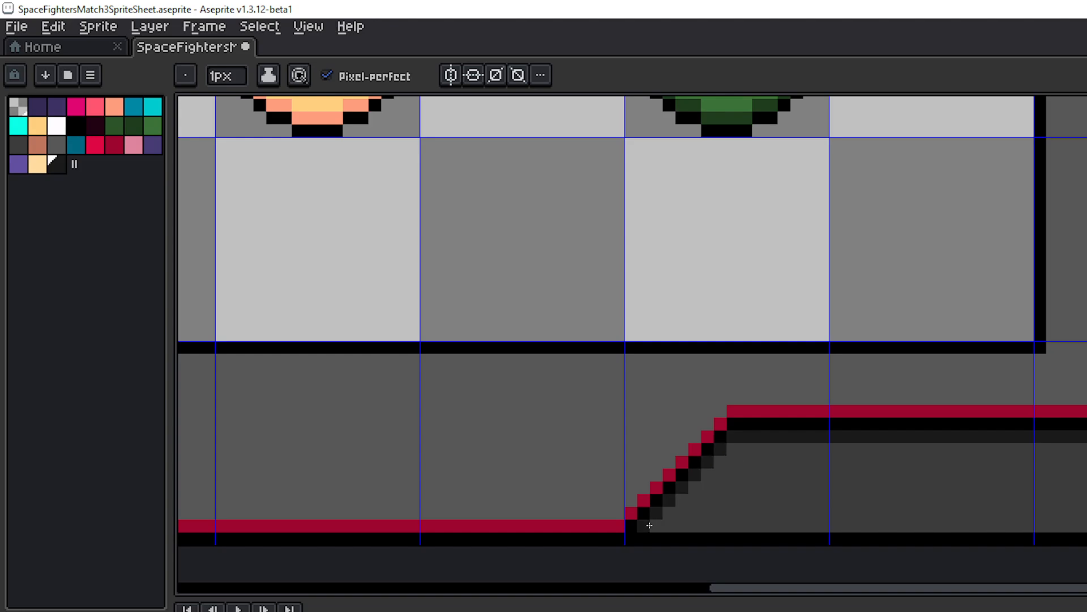
click(656, 526)
shift+click(731, 449)
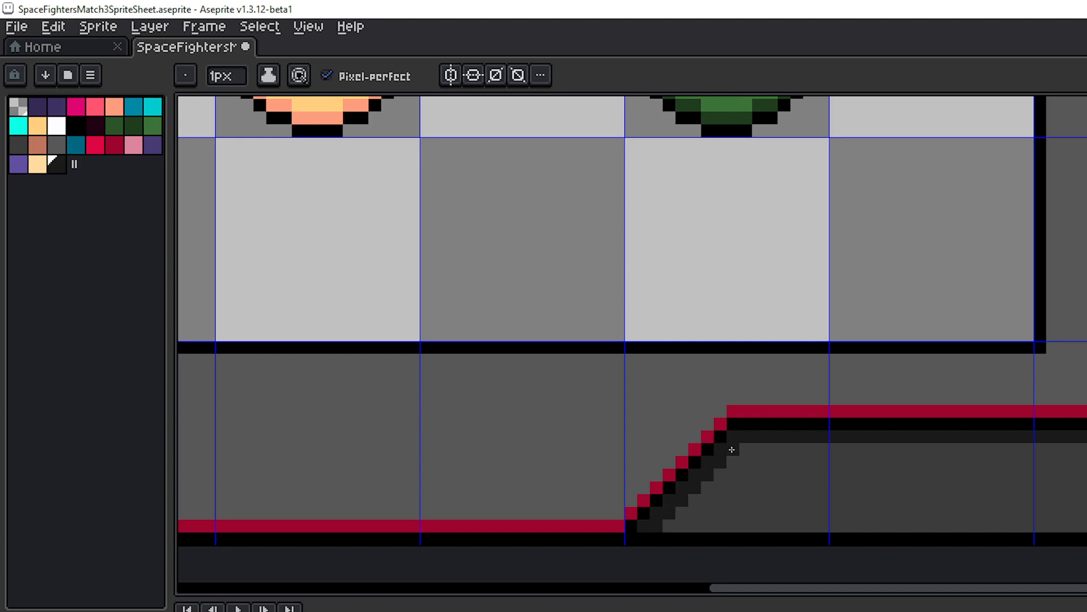
shift+click(1086, 449)
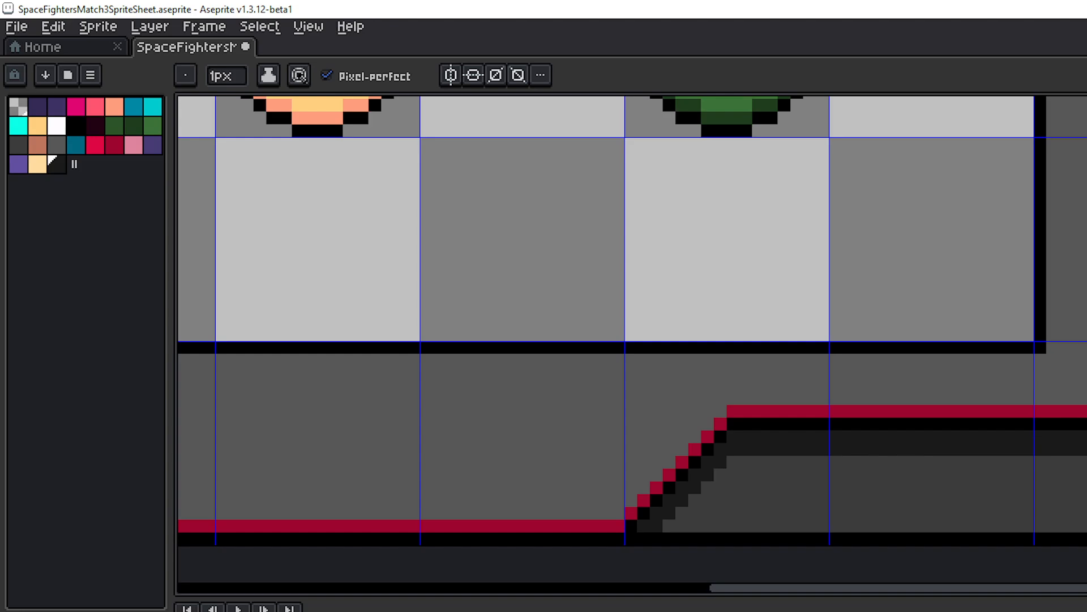
- Try a mid-grey fill on the panel in the frame's upper-left corner, and return it to dark grey
alt+click(1076, 475)
scroll(1076, 476, down, 3)
drag(963, 397, 1029, 467)
scroll(1075, 470, down, 2)
drag(1013, 261, 1057, 364)
scroll(1057, 365, up, 4)
drag(974, 306, 1011, 437)
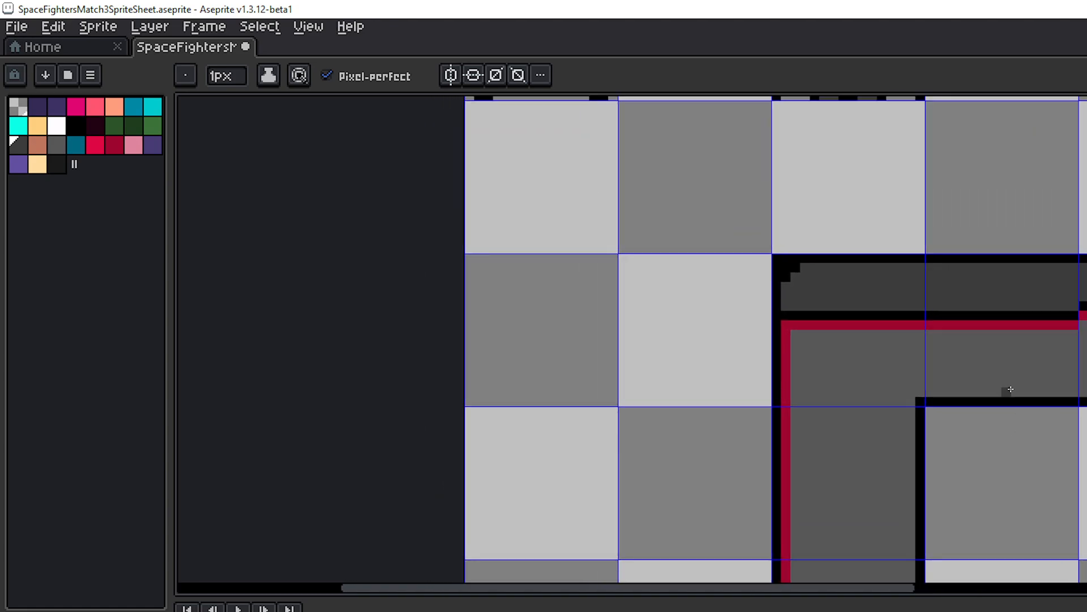
scroll(1004, 342, up, 2)
drag(1015, 318, 957, 385)
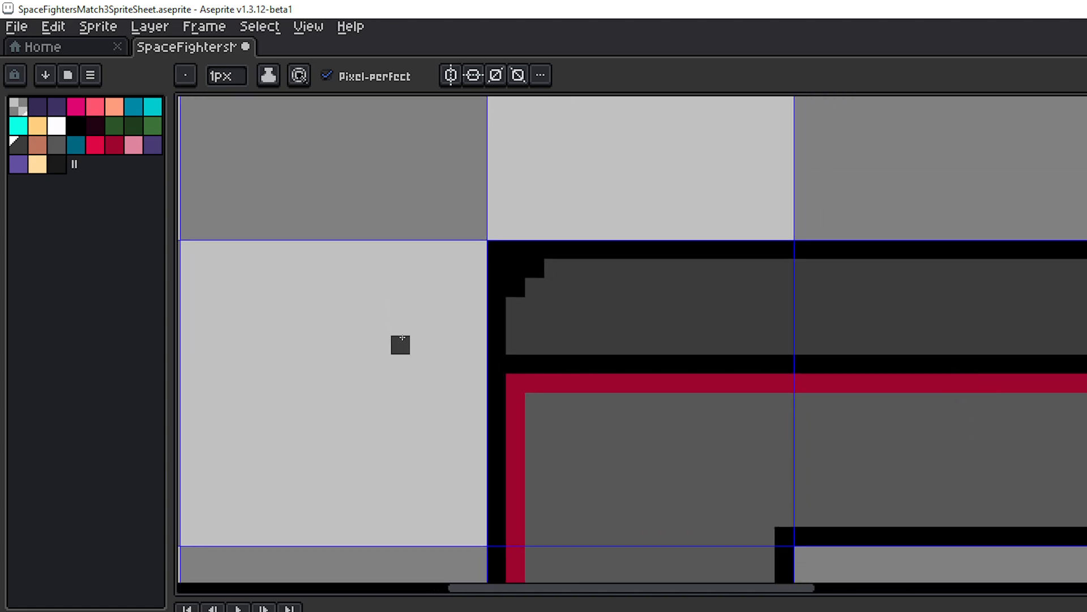
click(56, 145)
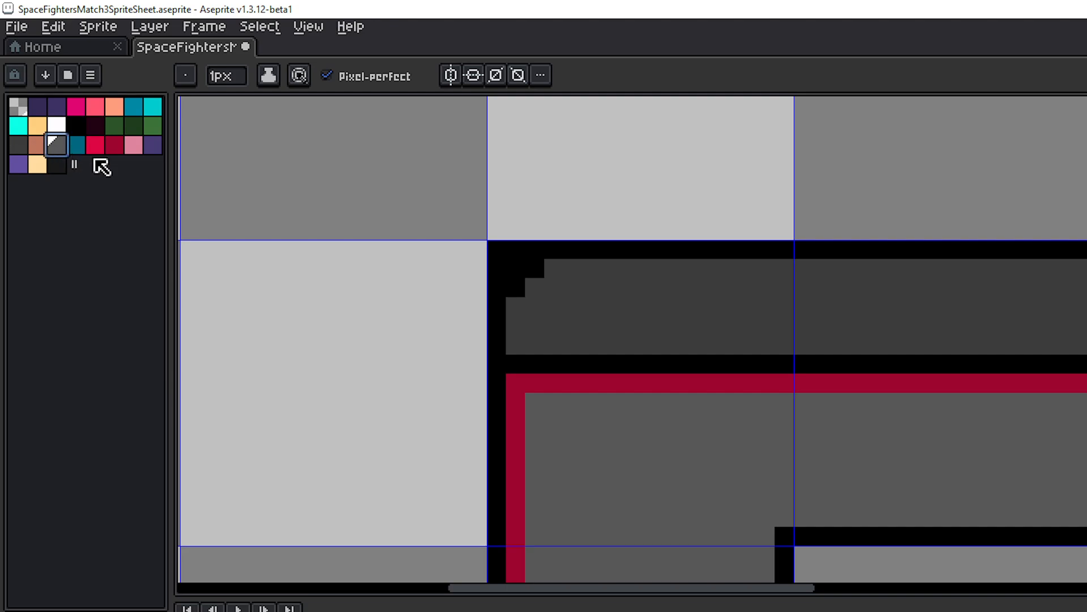
key(g)
click(692, 302)
scroll(896, 344, down, 4)
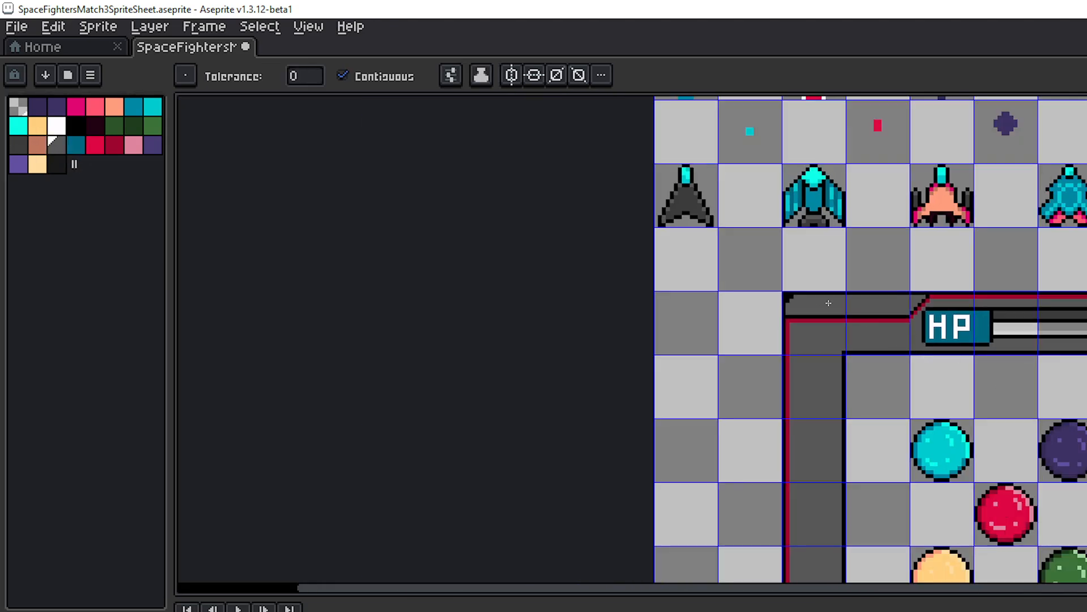
scroll(829, 302, up, 2)
click(18, 145)
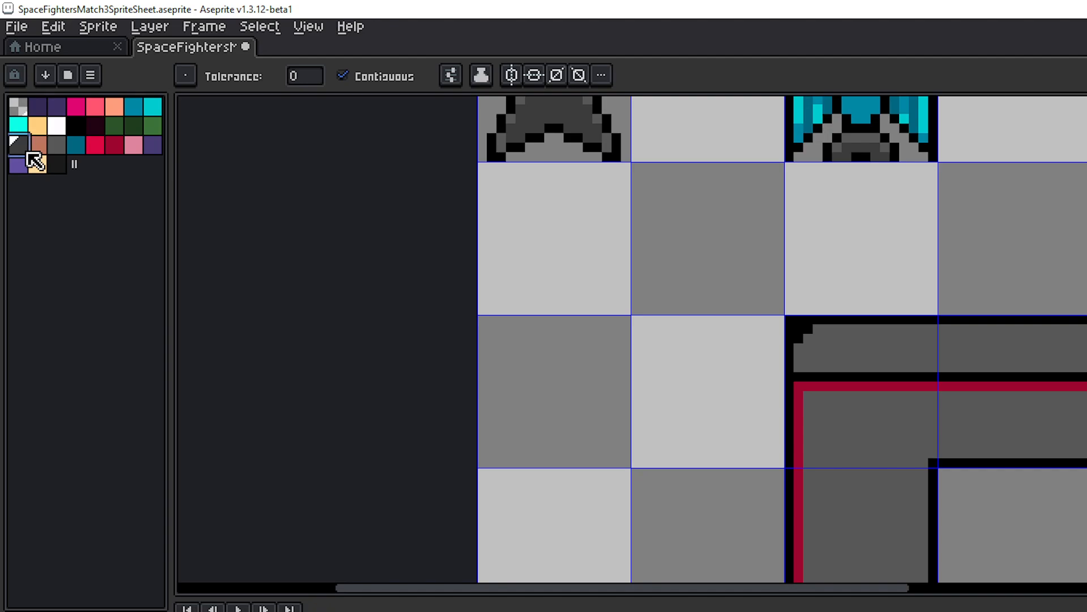
click(814, 358)
- Try near-black fills on the frame's outline and on the upper-left panel, undoing each one
drag(997, 373, 825, 347)
click(64, 166)
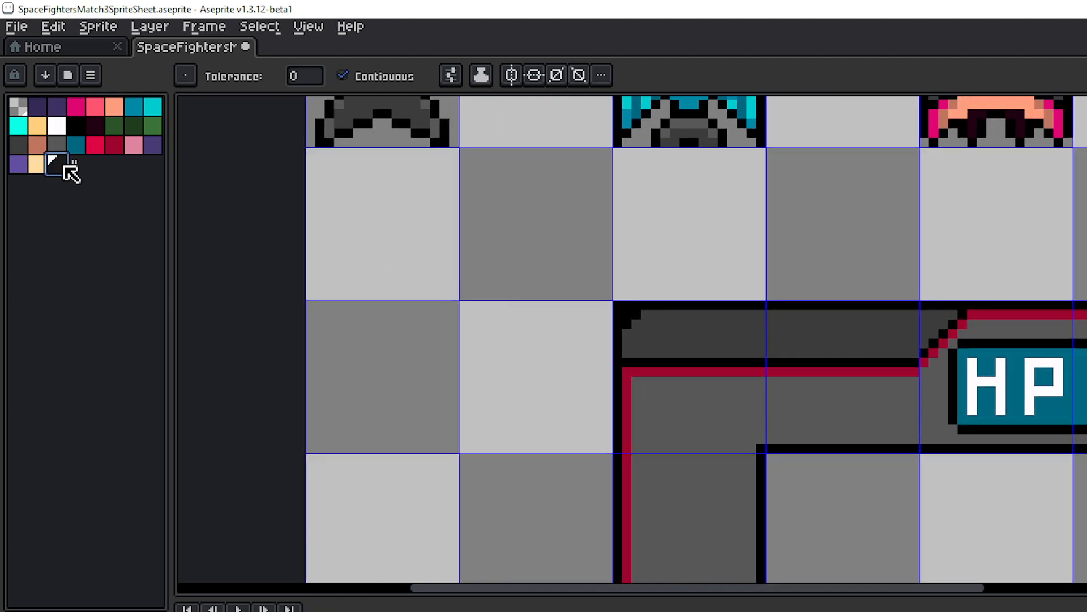
scroll(597, 366, up, 2)
click(675, 319)
key(v)
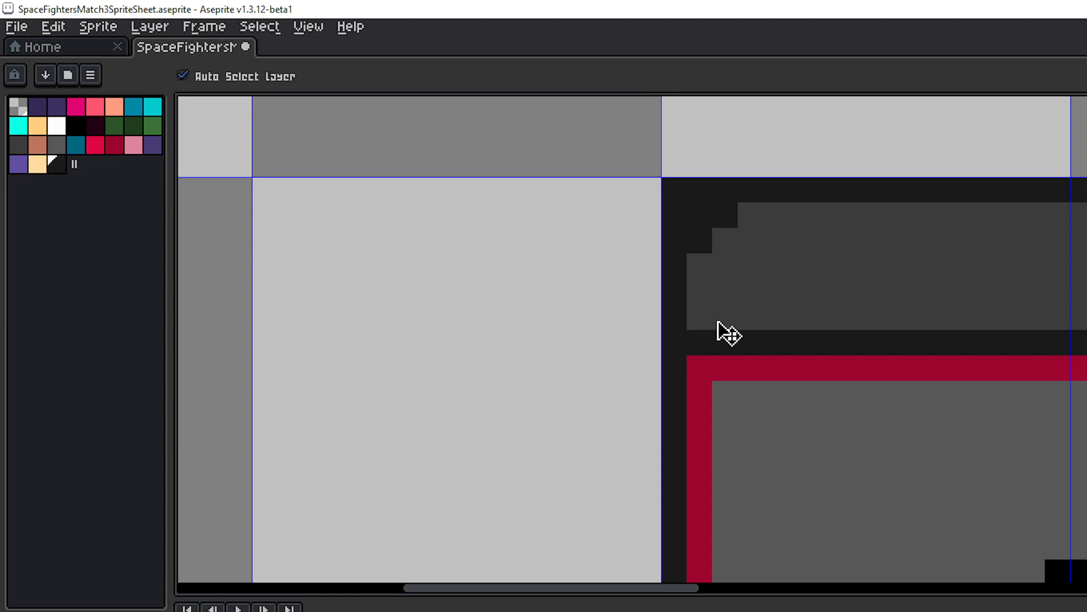
key(ctrl+z)
key(g)
click(793, 325)
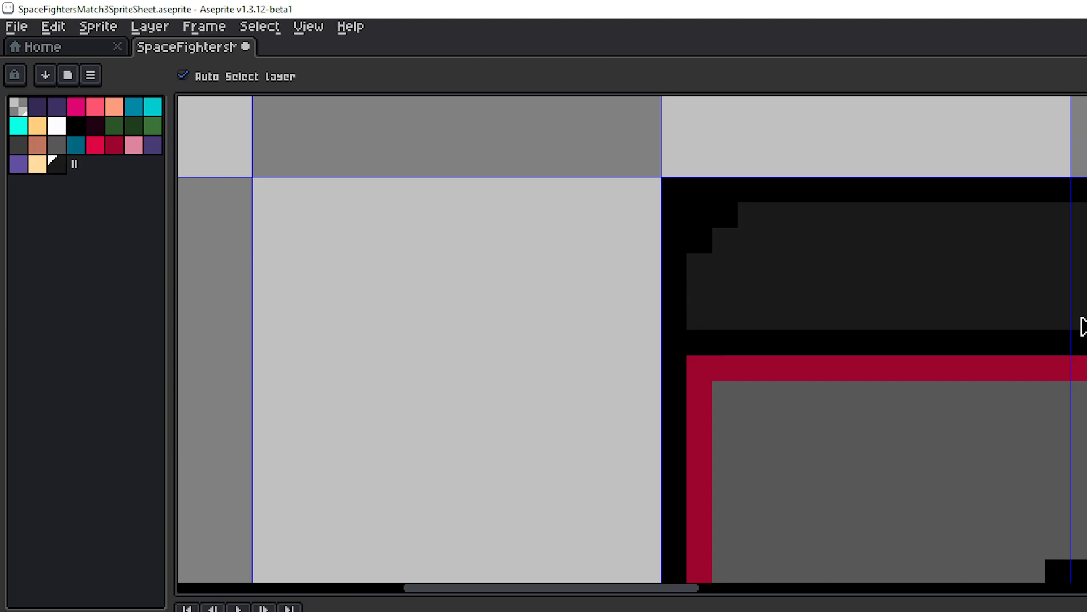
key(ctrl+z)
- Draw a one-pixel near-black shadow along the upper-left panel's lower edge and up its stepped bevel, and save the sprite sheet
key(b)
click(702, 317)
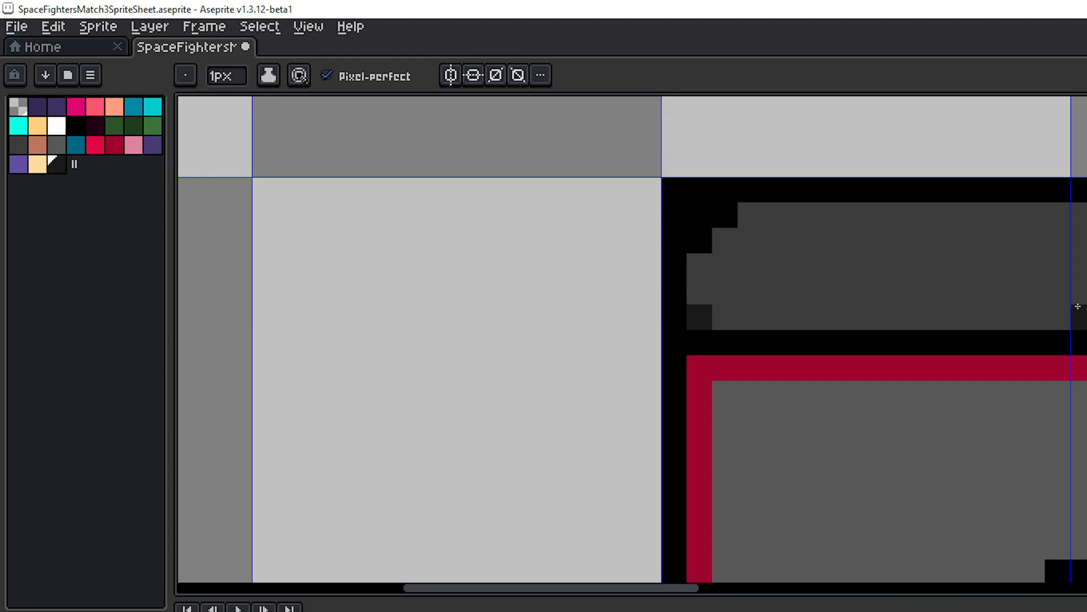
drag(1078, 307, 454, 308)
shift+click(839, 312)
click(894, 267)
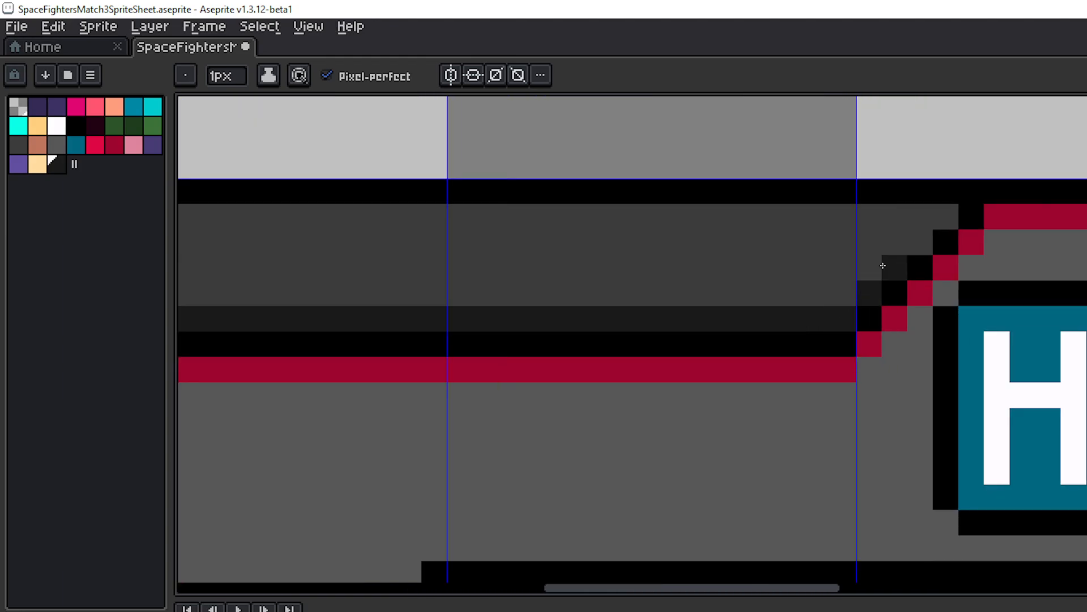
click(920, 242)
click(945, 216)
scroll(905, 310, down, 8)
drag(838, 332, 753, 286)
key(ctrl+s)
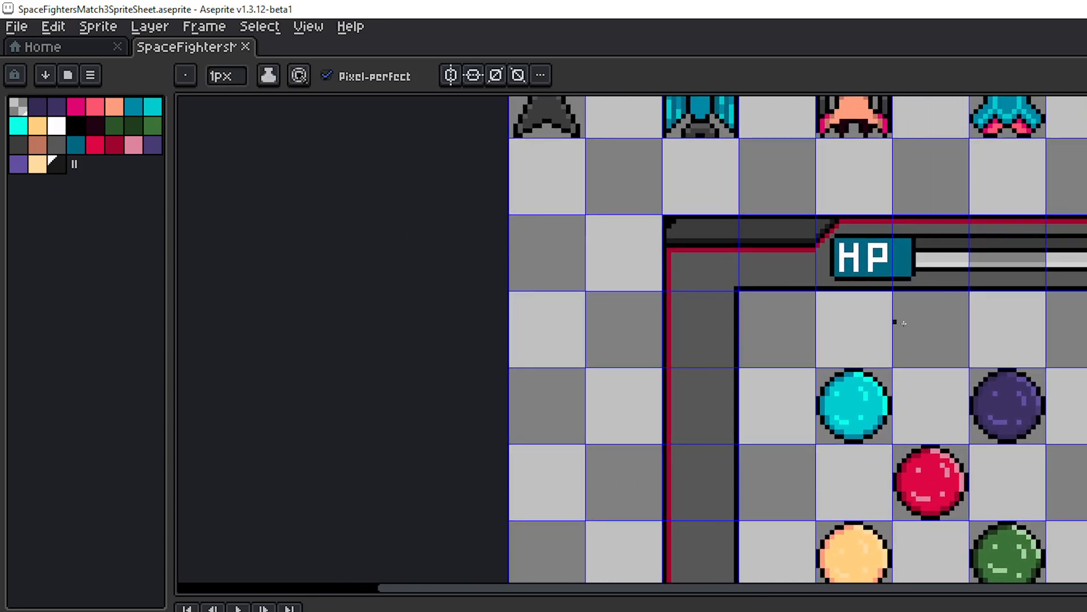
- Examine the shaded corner panels together with the HP bar, frame and orbs, both close up and zoomed out
mouse_move(1023, 412)
mouse_down()
mouse_move(946, 311)
mouse_move(918, 388)
mouse_move(917, 378)
mouse_up()
scroll(947, 311, down, 2)
scroll(940, 331, down, 1)
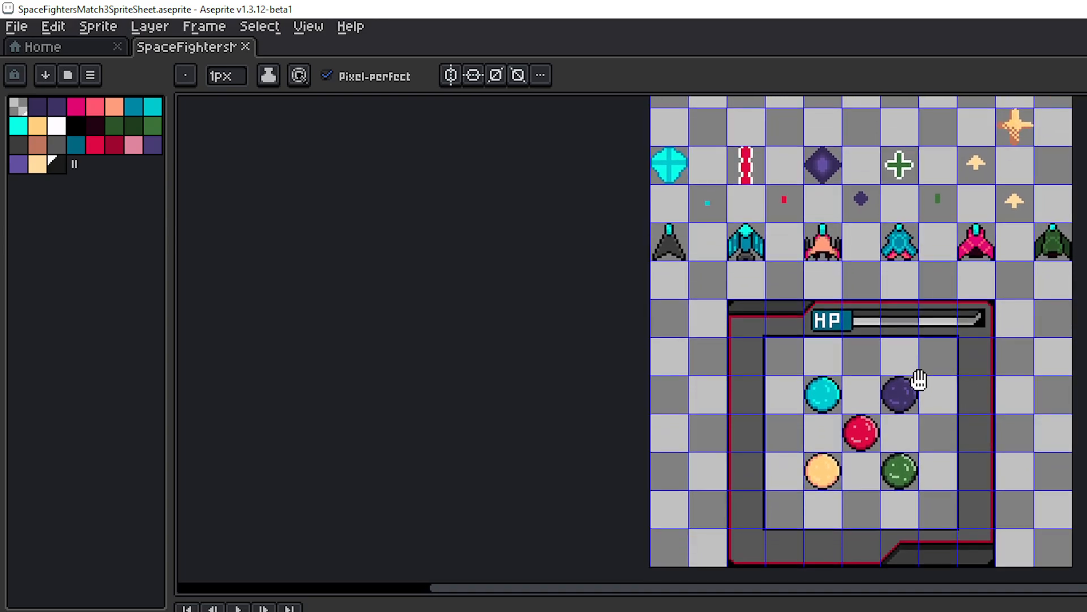
scroll(910, 361, up, 2)
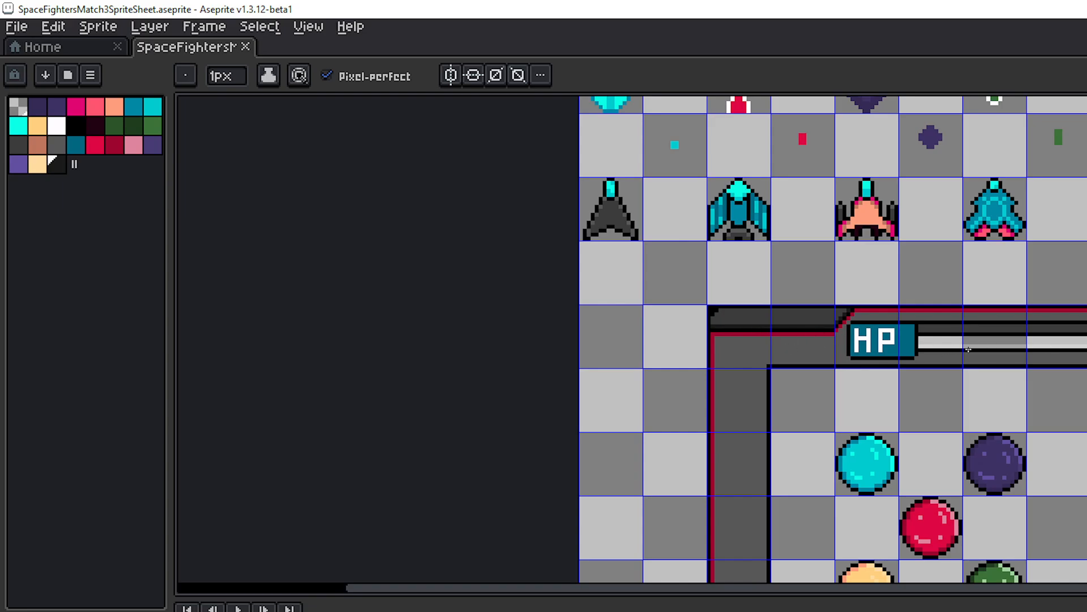
scroll(842, 353, up, 2)
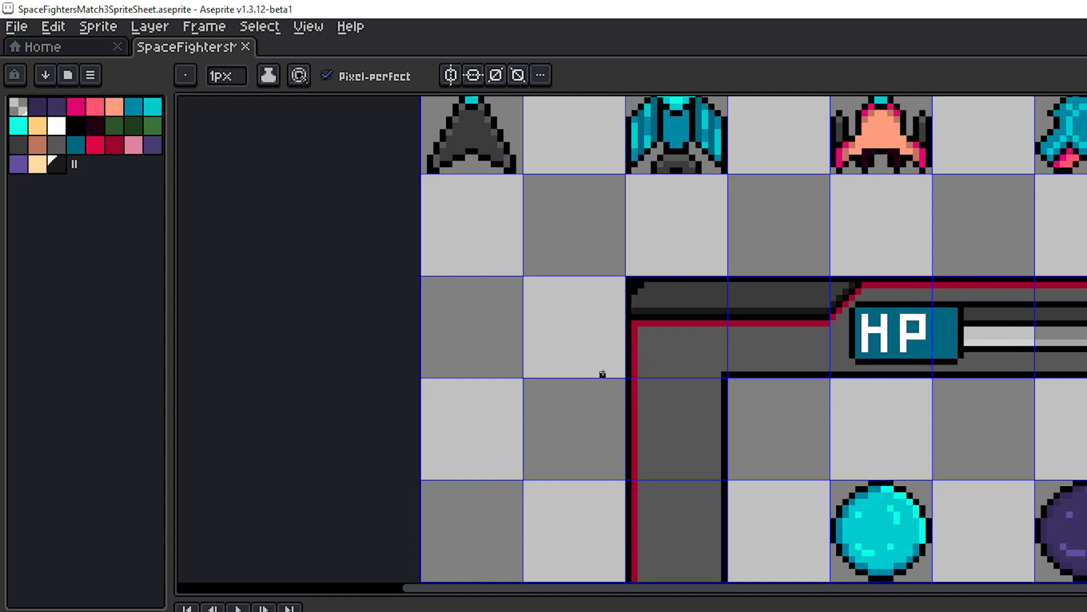
drag(825, 493, 753, 293)
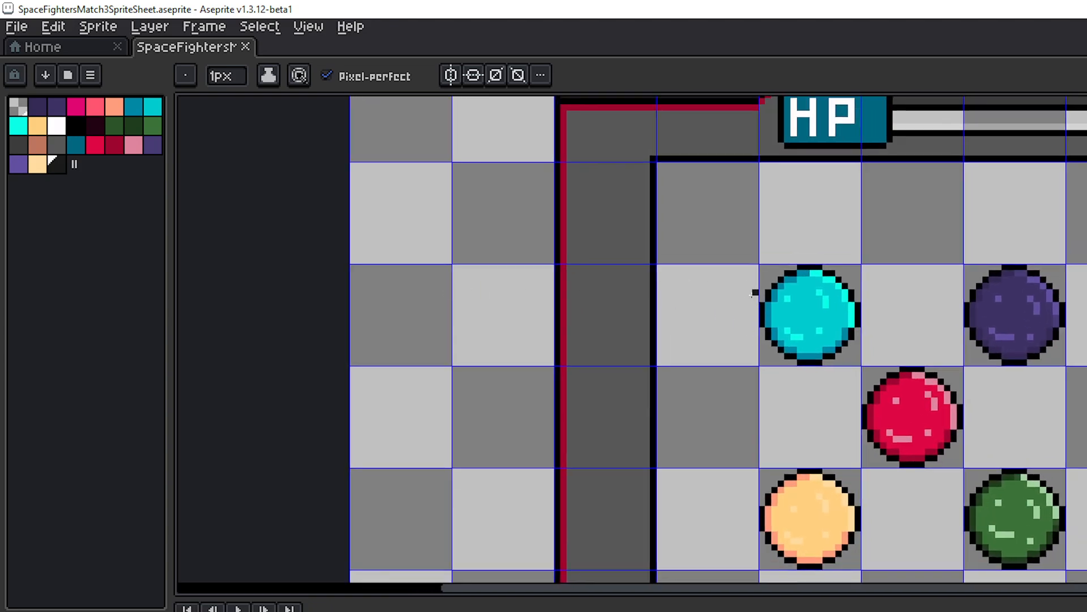
scroll(708, 395, down, 5)
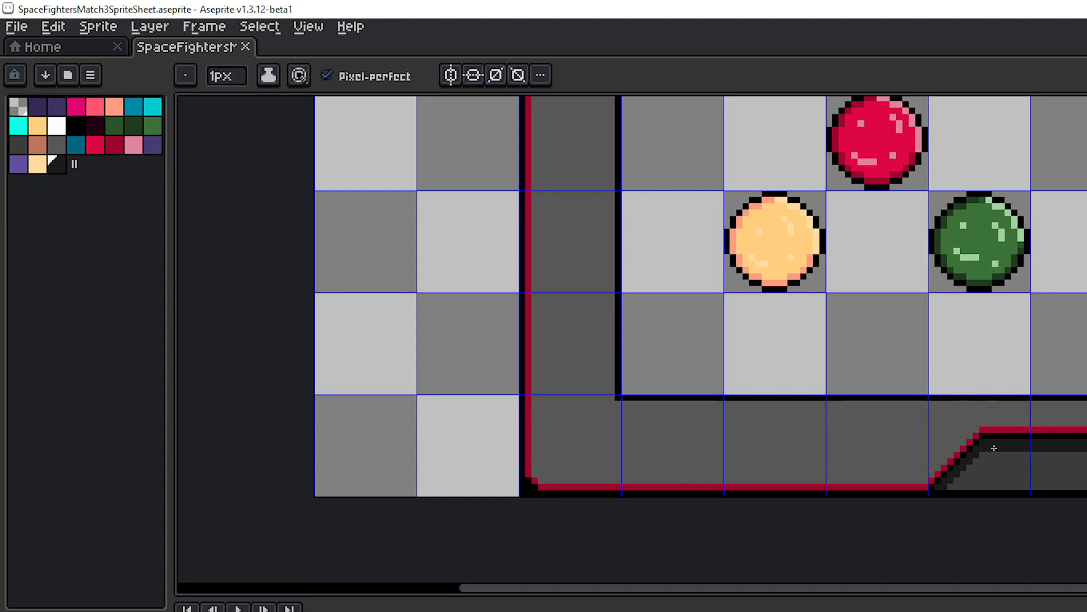
scroll(633, 339, down, 3)
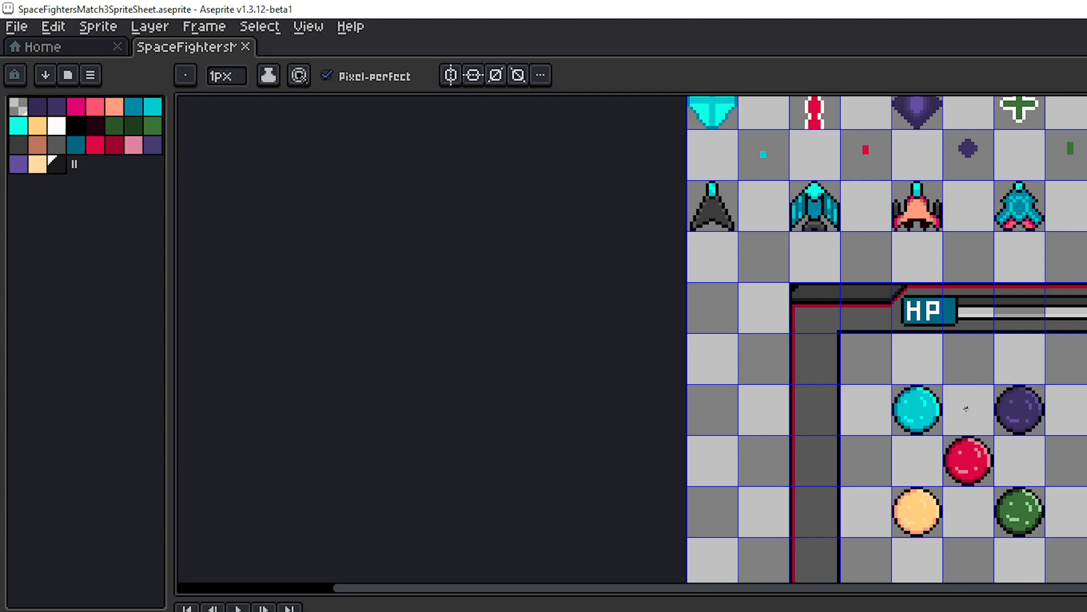
drag(1069, 448, 1017, 371)
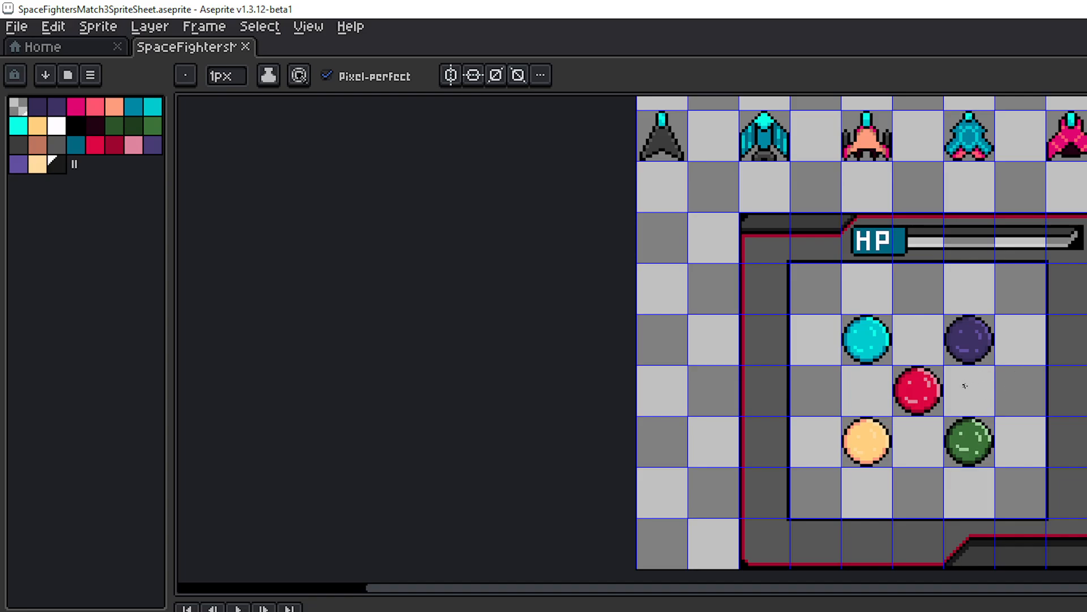
drag(1014, 345, 1009, 420)
scroll(933, 326, up, 3)
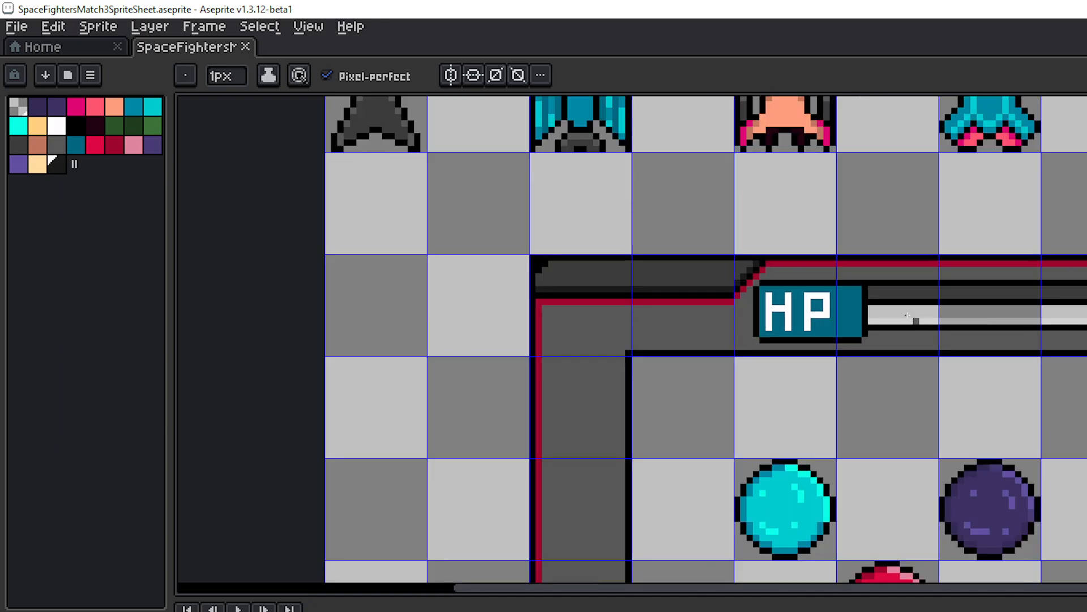
drag(873, 305, 924, 323)
scroll(924, 324, up, 1)
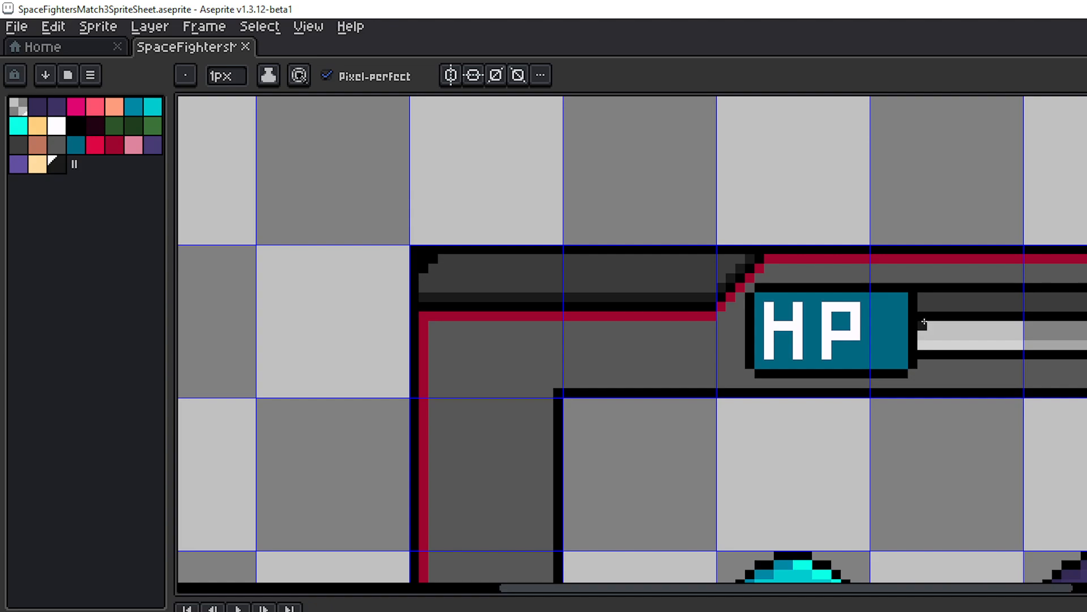
- Draw a one-pixel black vertical line through the teal HP label, just past the letter P, to narrow the label
scroll(924, 317, up, 2)
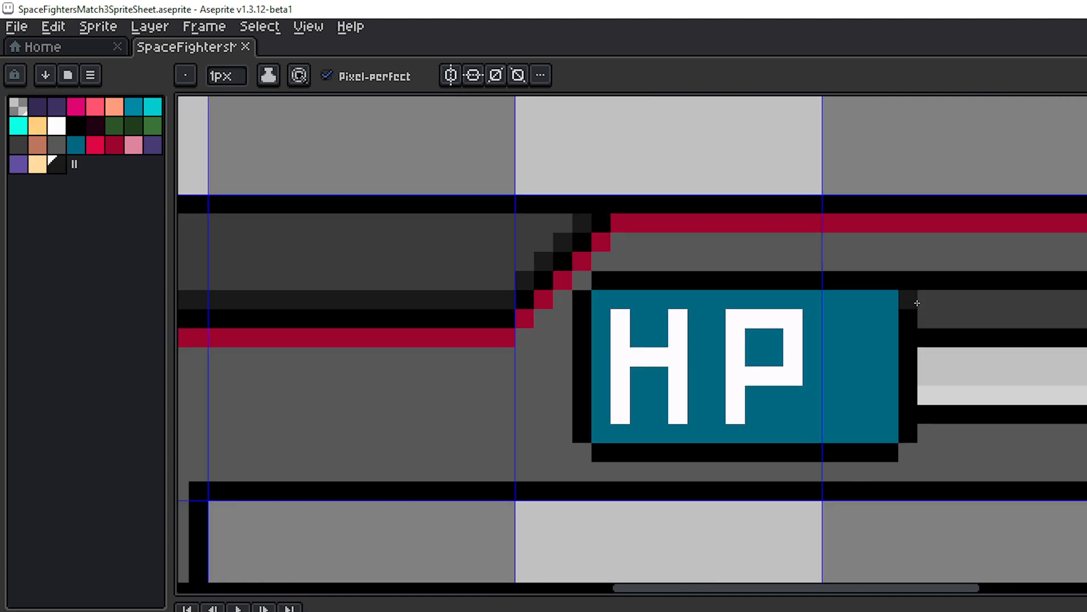
alt+click(863, 281)
click(820, 293)
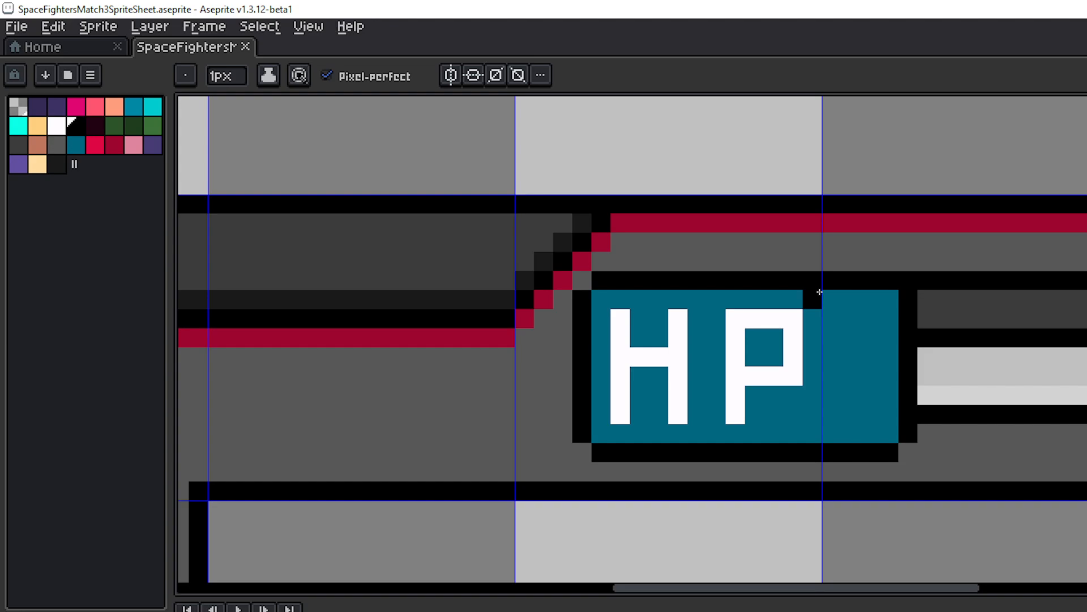
drag(820, 292, 812, 430)
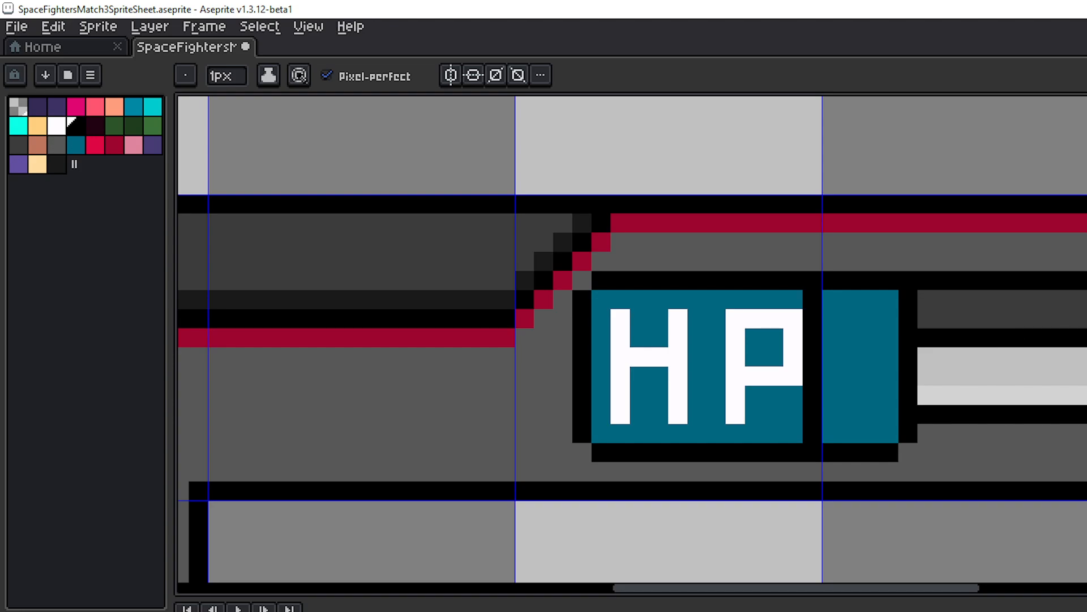
- Move the letter P one pixel closer to the H, and fill the gap it leaves with the label's teal
key(m)
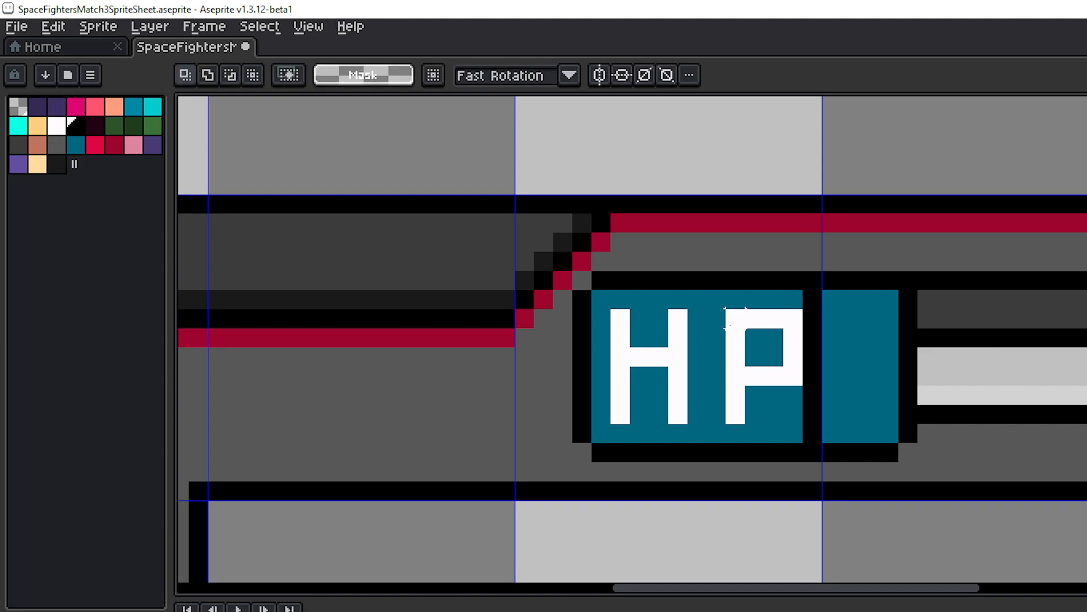
drag(730, 325, 803, 426)
drag(789, 381, 763, 378)
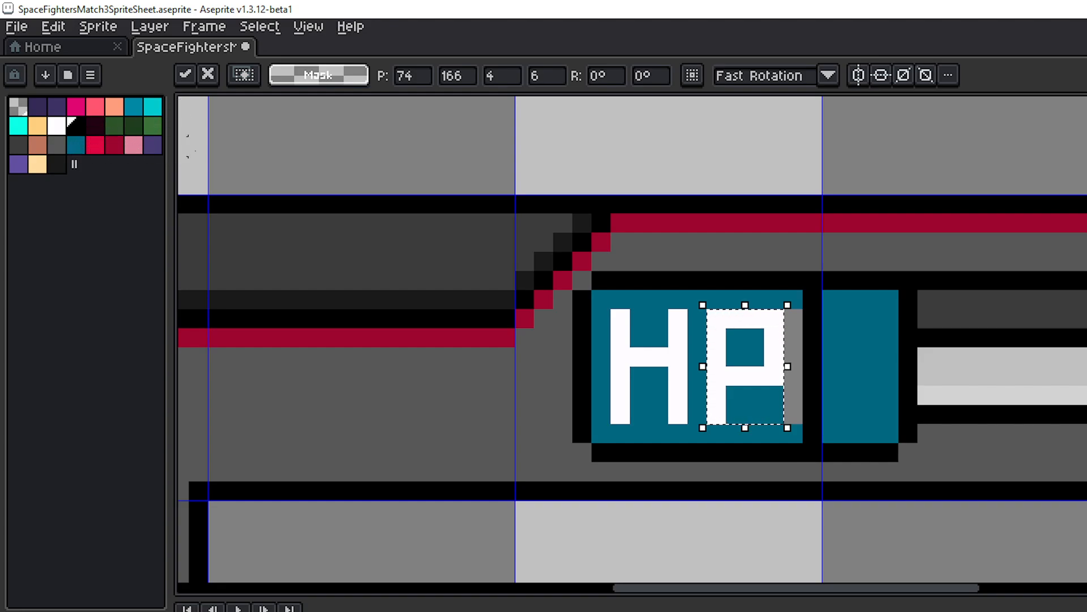
alt+click(704, 302)
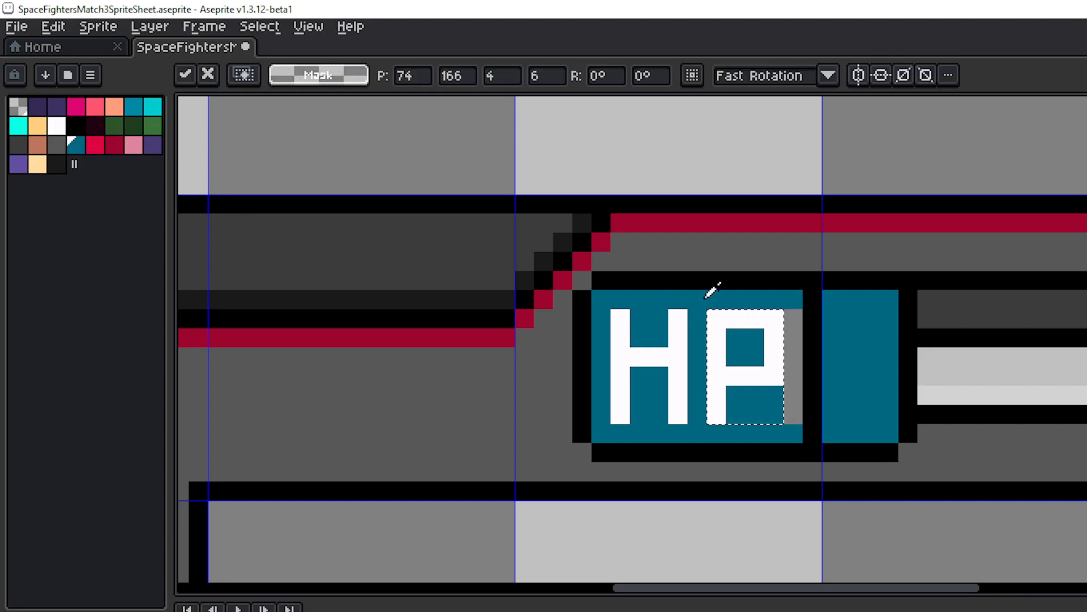
click(780, 339)
key(g)
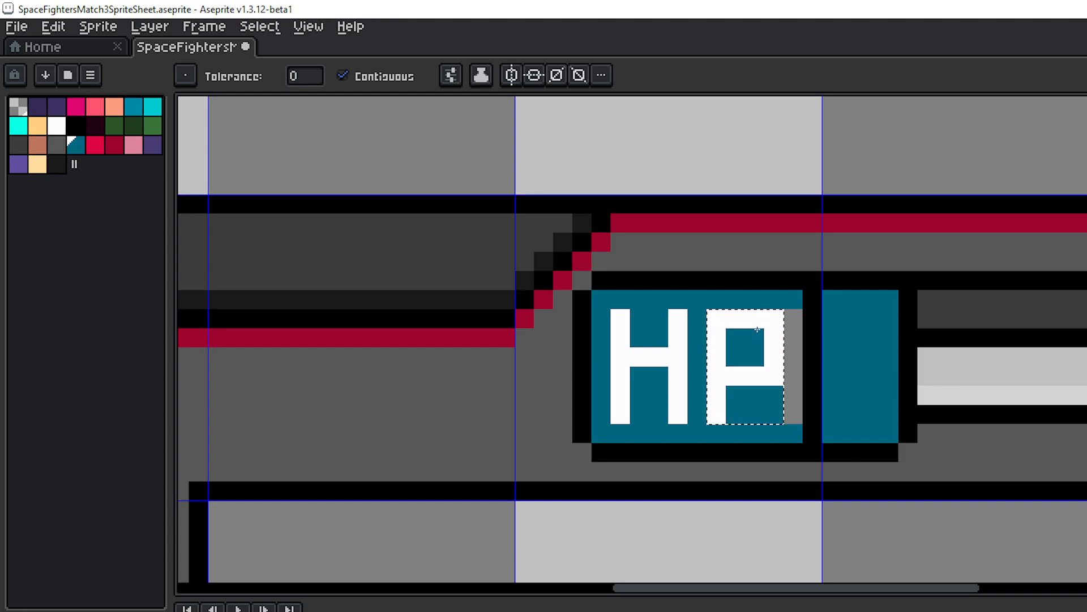
key(v)
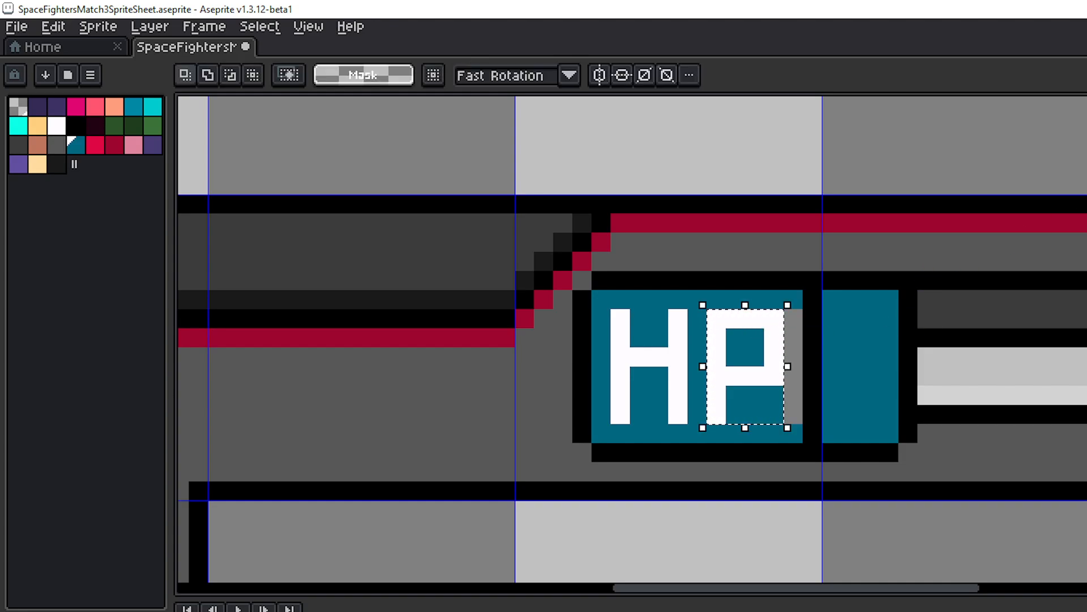
key(ctrl+d)
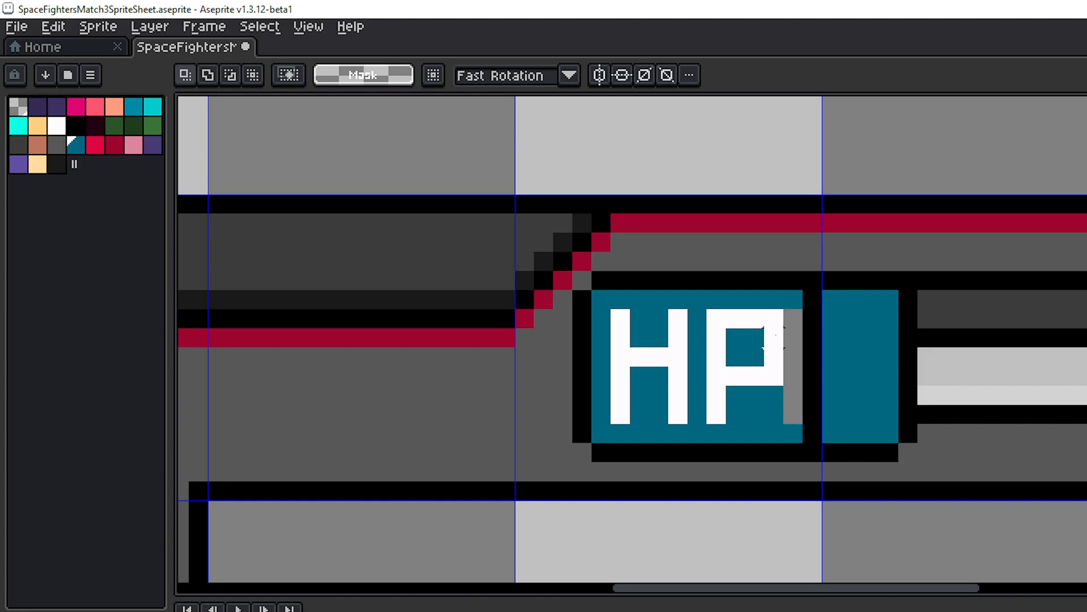
key(g)
click(792, 359)
- Extend the HP bar's two black lines across the cut-off teal strip to the label's new black edge
mouse_move(969, 355)
mouse_down()
mouse_move(840, 323)
mouse_move(824, 338)
mouse_up()
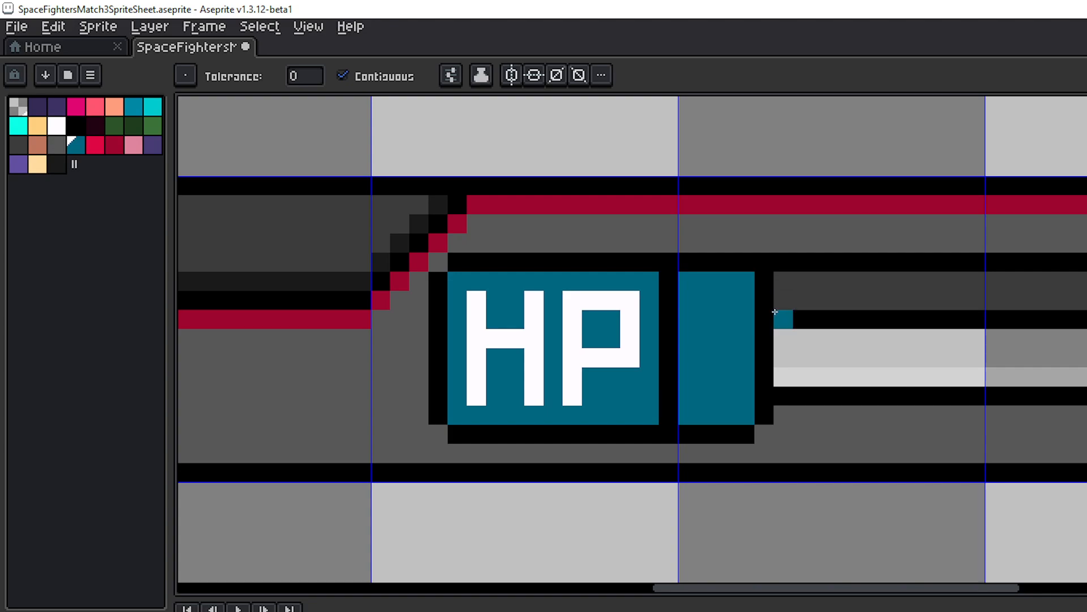
key(i)
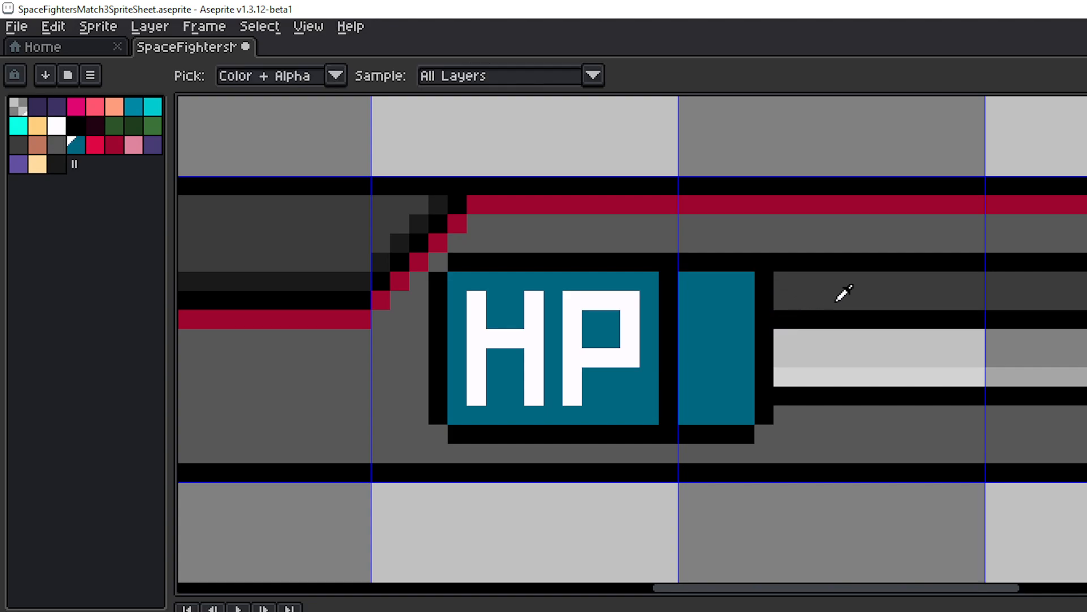
click(841, 258)
key(b)
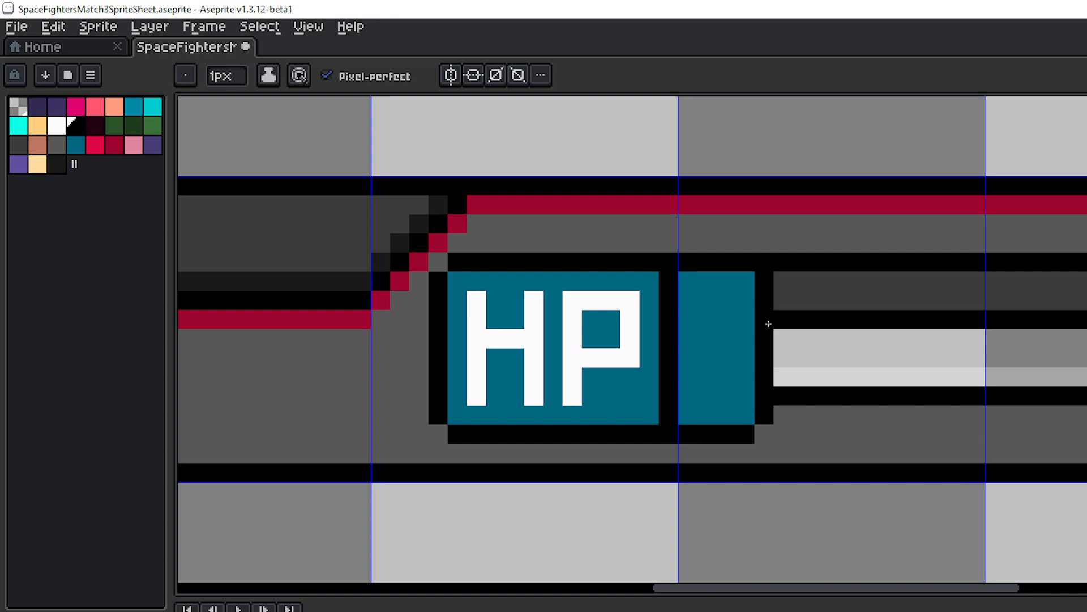
drag(768, 324, 683, 321)
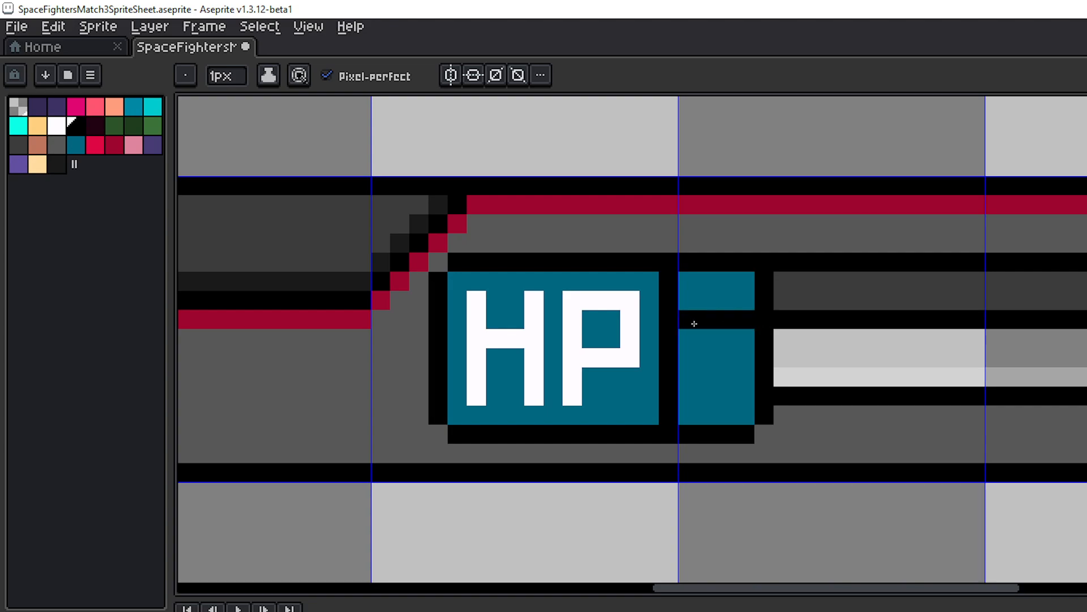
drag(774, 404, 689, 399)
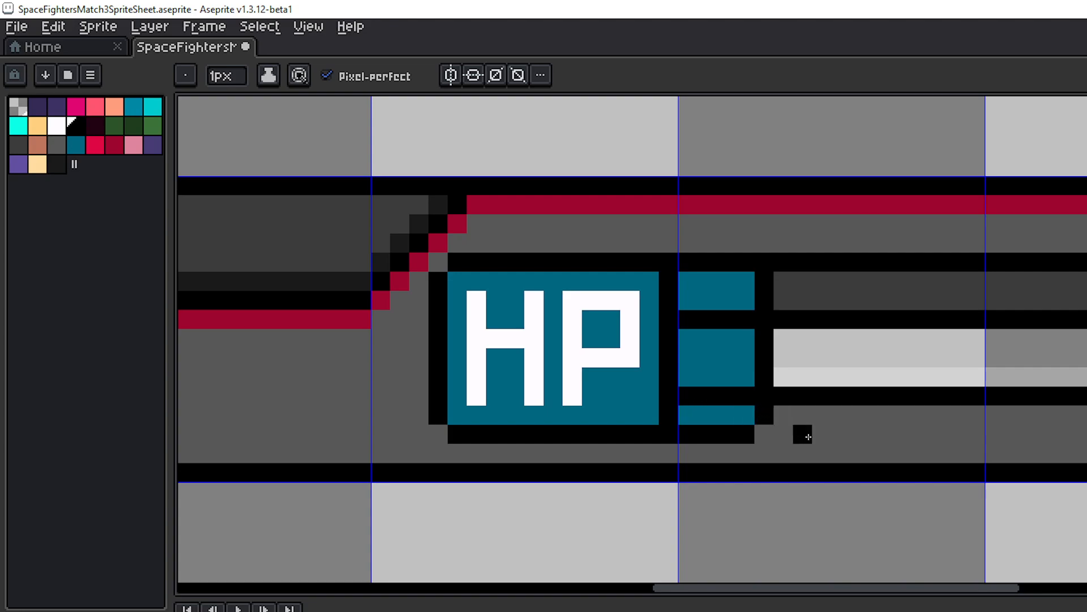
- Paint the cut-off strip below the HP bar's lower black line mid-grey, covering its teal and black outline pixels
alt+click(818, 427)
drag(771, 415, 691, 413)
click(688, 433)
click(725, 435)
click(707, 435)
click(743, 434)
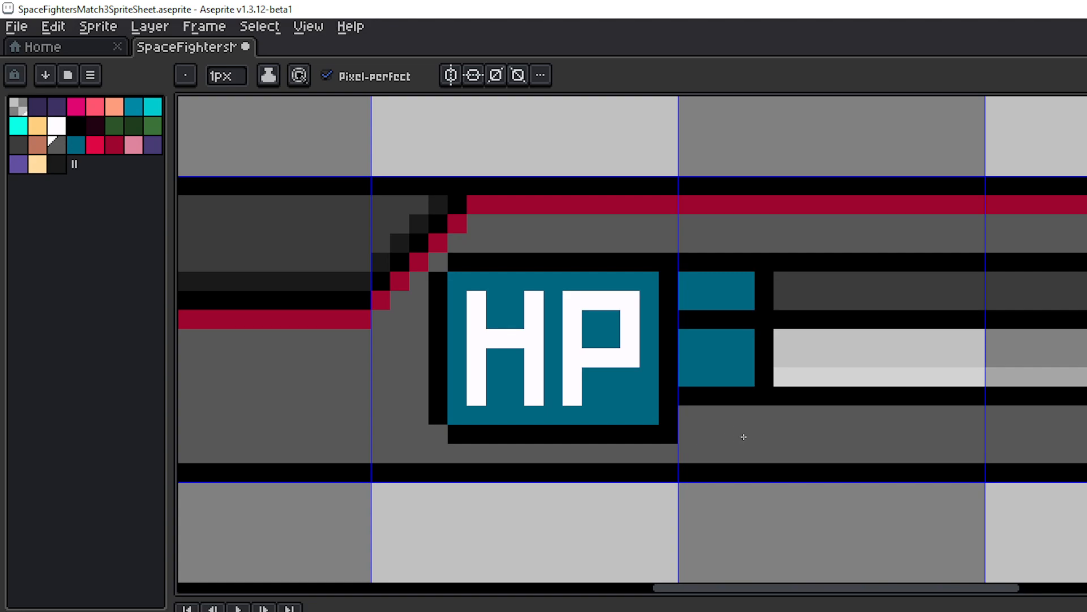
drag(810, 424, 787, 422)
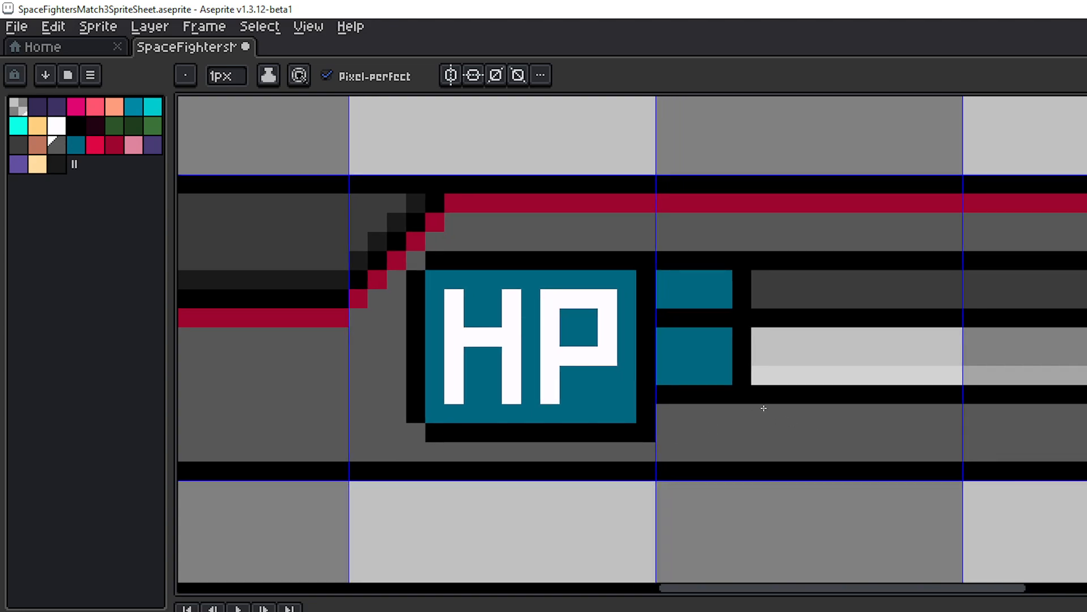
- Recolour the cut-off teal and black pixels above the HP bar's hollow dark grey to continue the upper band
click(738, 394)
key(i)
click(798, 287)
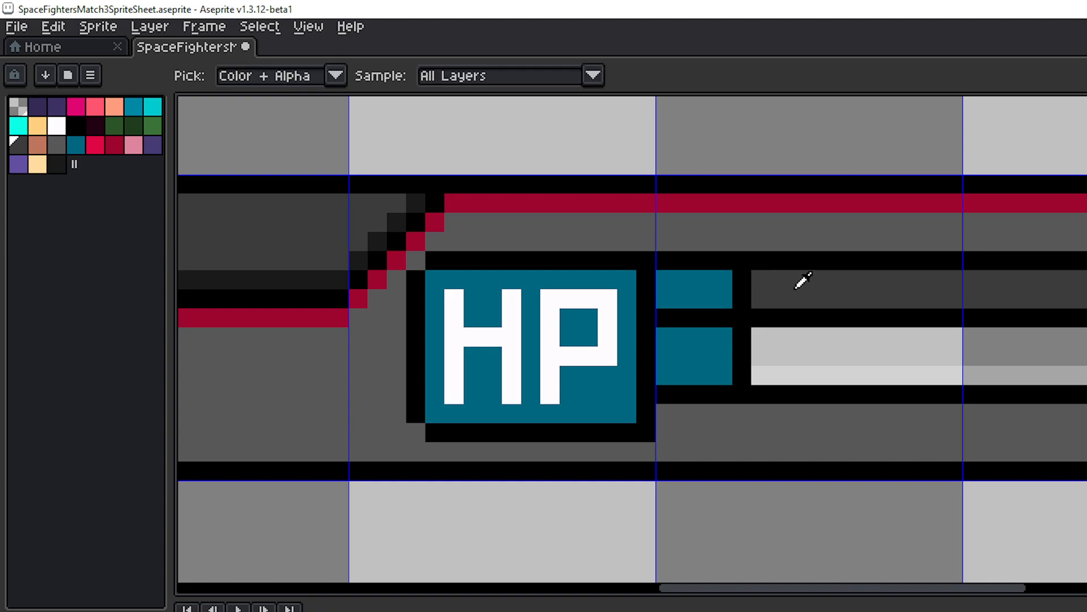
key(b)
mouse_move(748, 298)
mouse_down()
mouse_move(678, 299)
mouse_move(672, 287)
mouse_move(774, 294)
mouse_move(748, 284)
mouse_up()
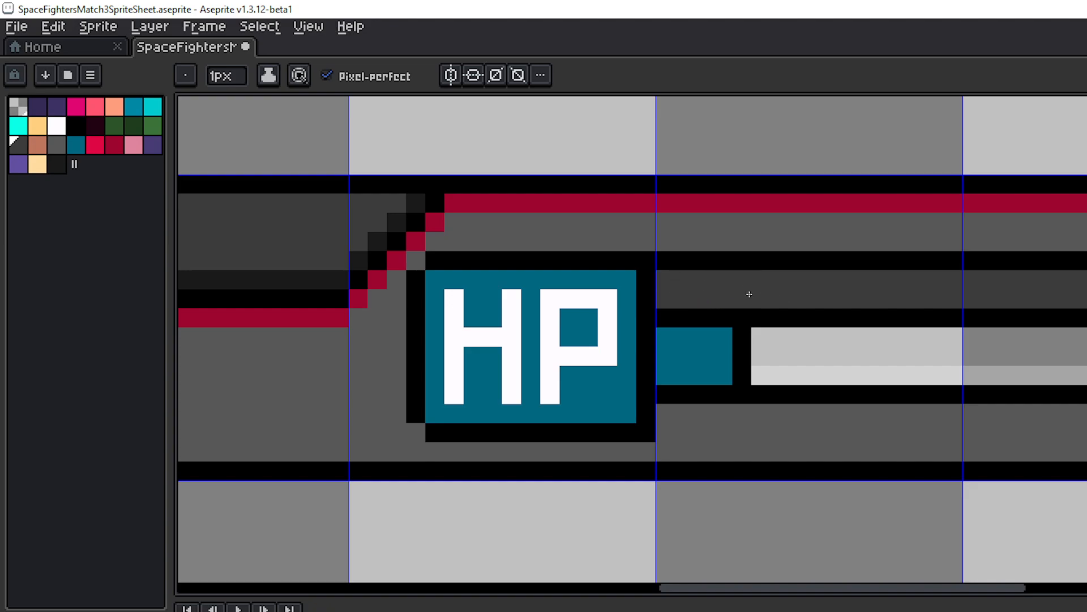
- Paint the remaining teal and black pixels at the start of the HP bar transparent, so the hollow reaches the label
key(i)
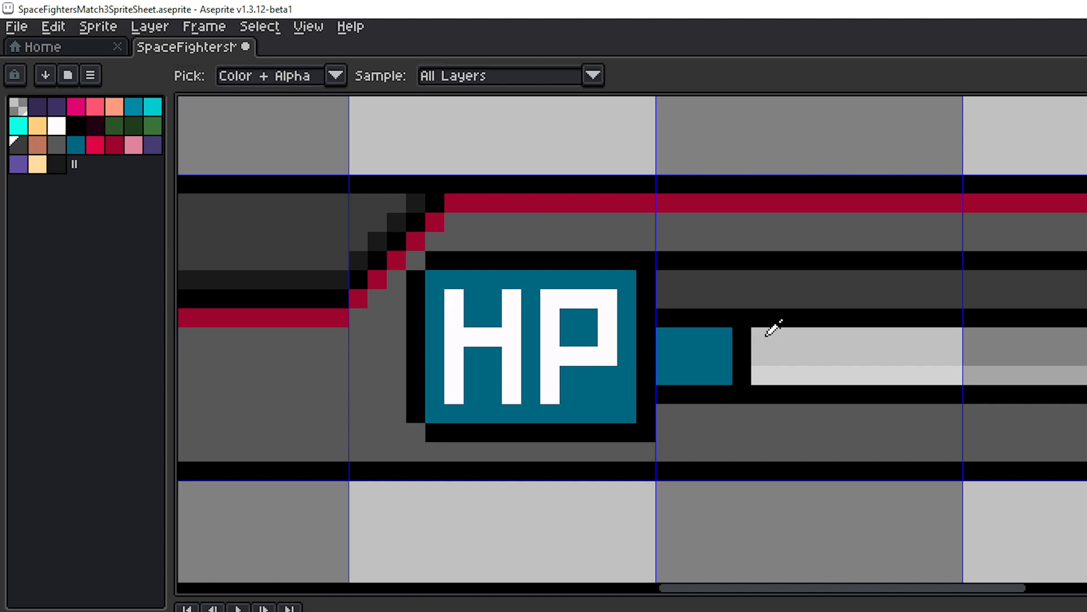
click(766, 335)
key(b)
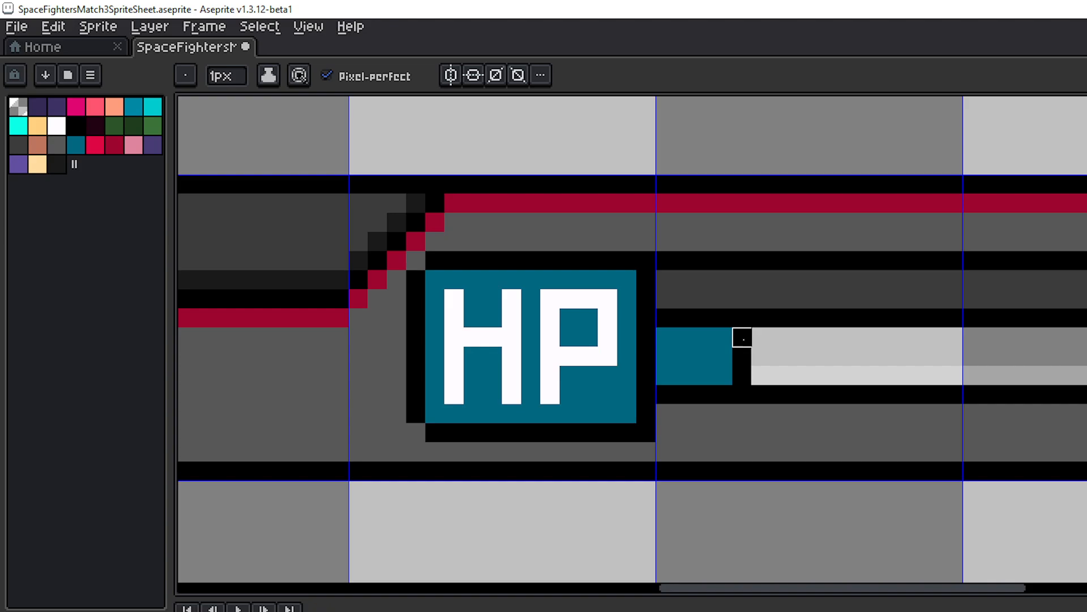
mouse_move(741, 337)
mouse_down()
mouse_move(742, 372)
mouse_move(699, 372)
mouse_move(685, 356)
mouse_move(665, 376)
mouse_move(704, 376)
mouse_move(666, 356)
mouse_move(723, 356)
mouse_move(685, 356)
mouse_move(685, 337)
mouse_move(666, 337)
mouse_move(742, 337)
mouse_up()
key(i)
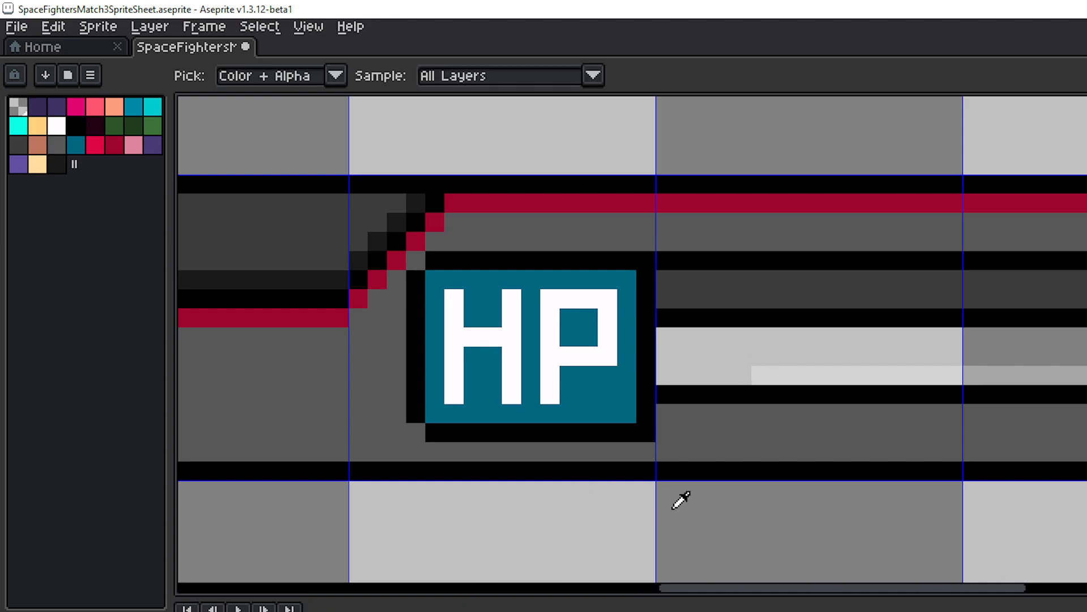
key(b)
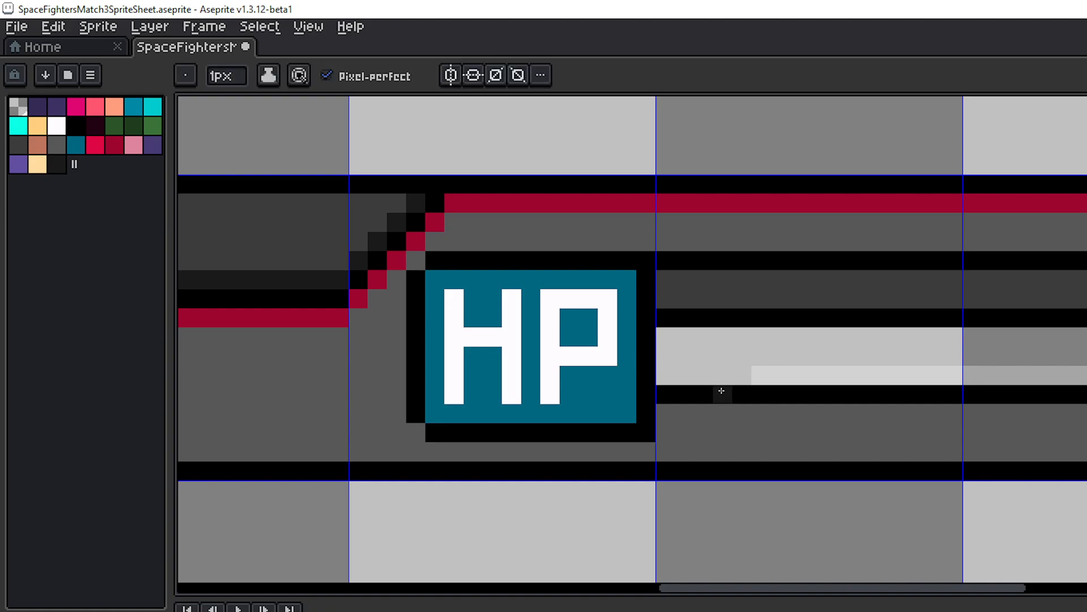
- Extend the translucent white highlight along the hollow's lower edge to the HP label, and save the sprite sheet
click(56, 126)
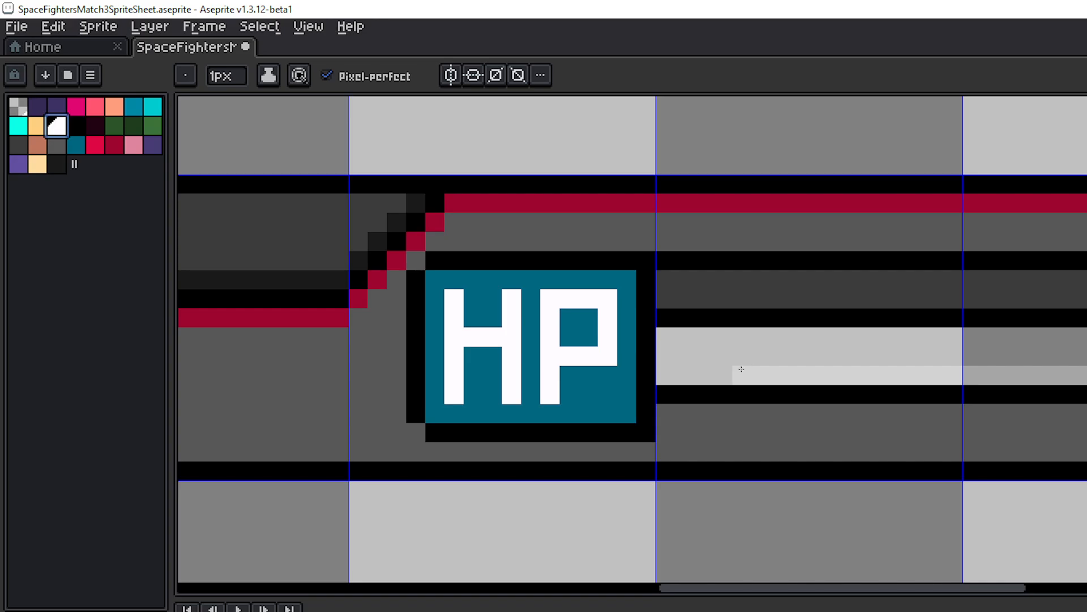
drag(740, 372, 670, 370)
scroll(864, 379, down, 3)
scroll(875, 384, down, 1)
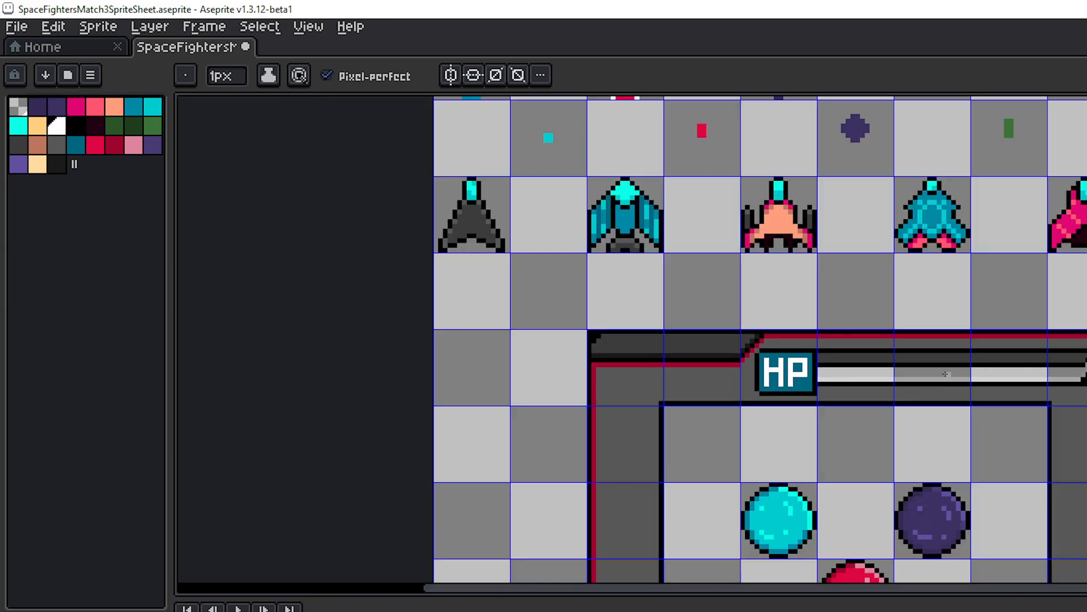
scroll(861, 374, up, 2)
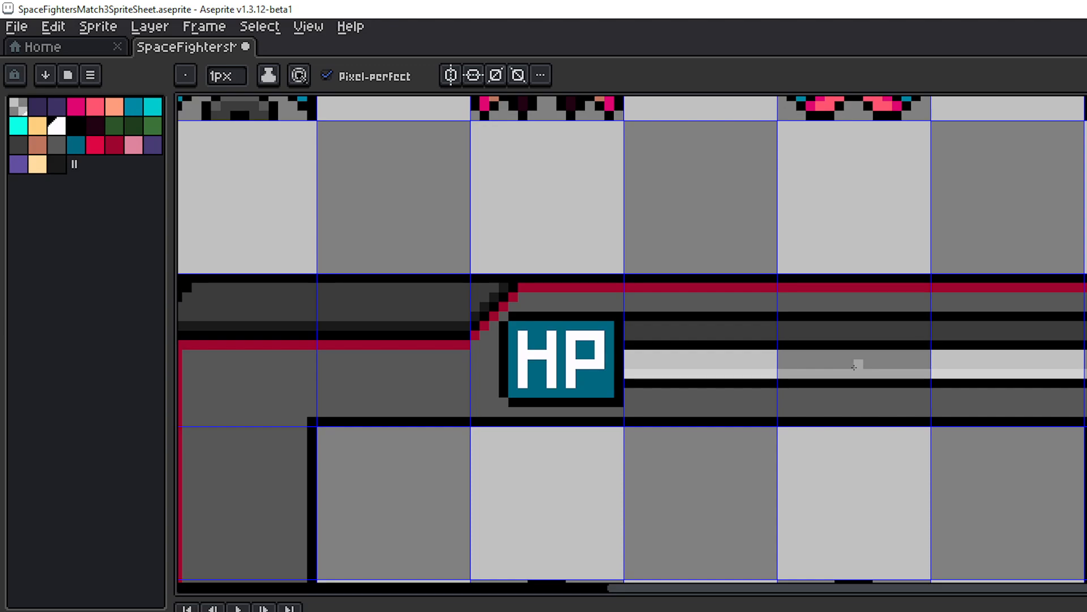
key(v)
key(ctrl+s)
- Name the layer HPBar
key(b)
drag(731, 379, 832, 383)
scroll(817, 385, up, 1)
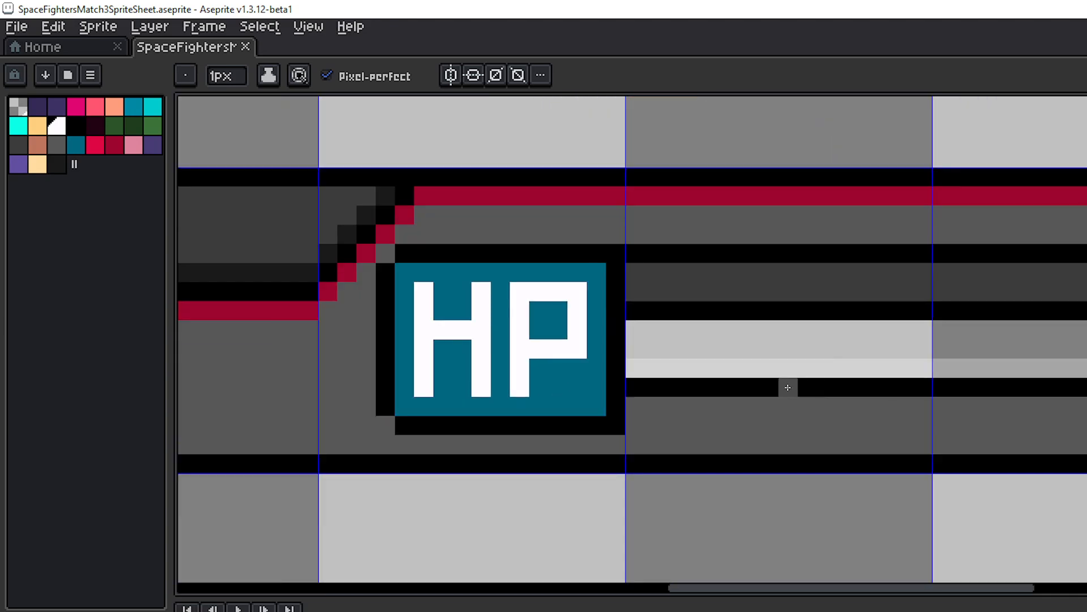
drag(733, 385, 813, 384)
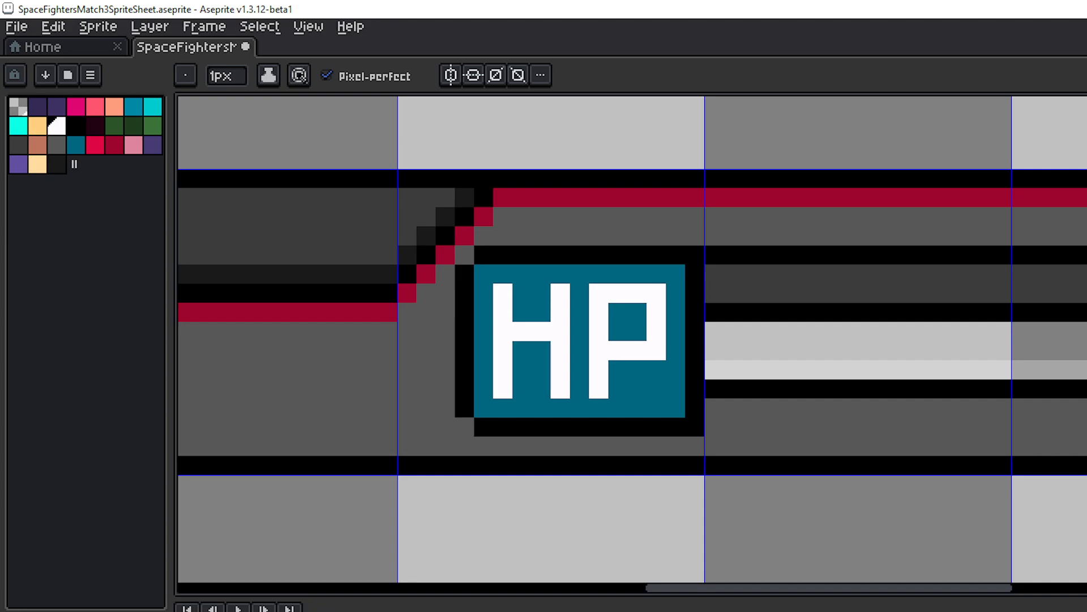
key(shift+p)
text(H)
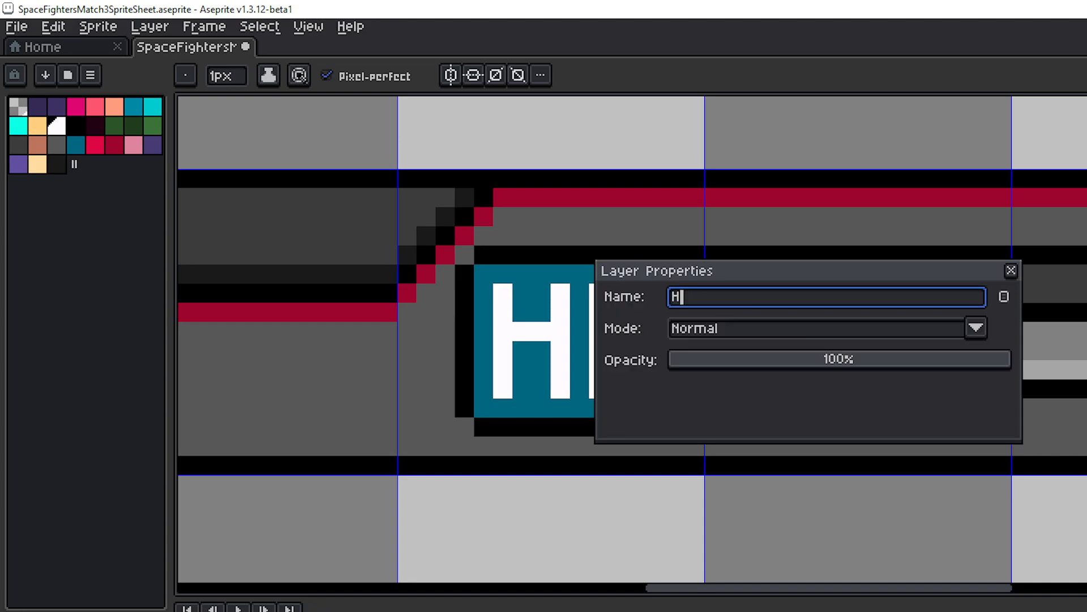
text(PBar)
key(Return)
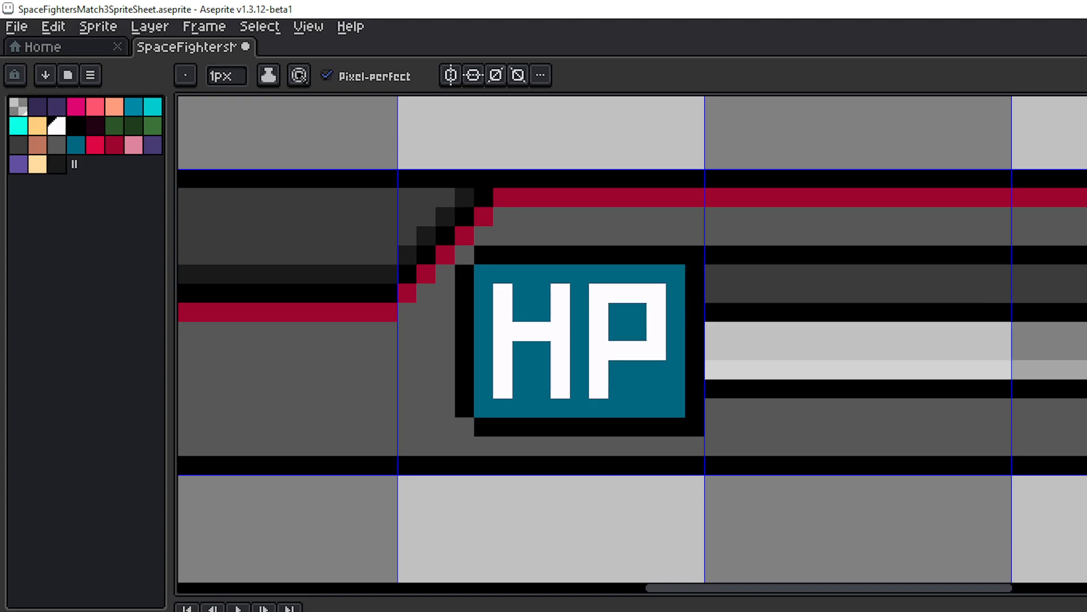
key(m)
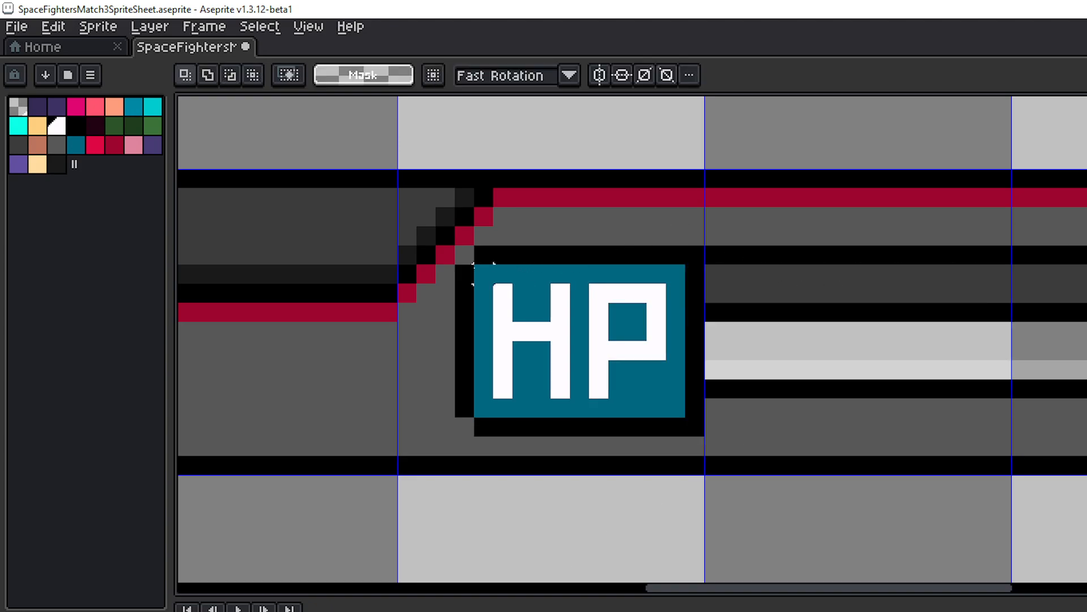
drag(464, 255, 1082, 427)
scroll(879, 390, down, 1)
drag(781, 378, 894, 383)
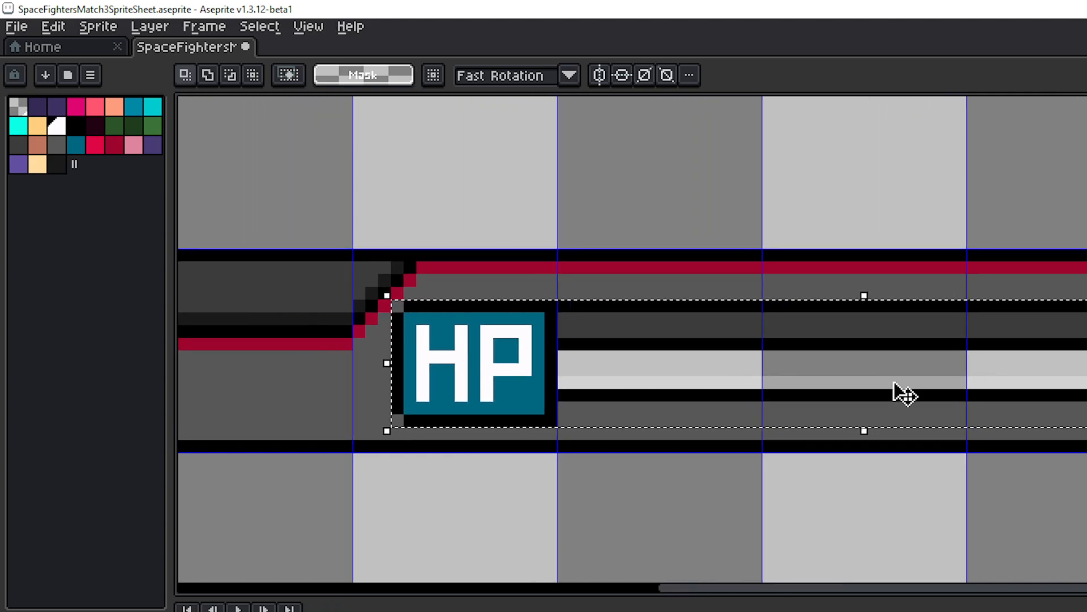
key(ctrl+d)
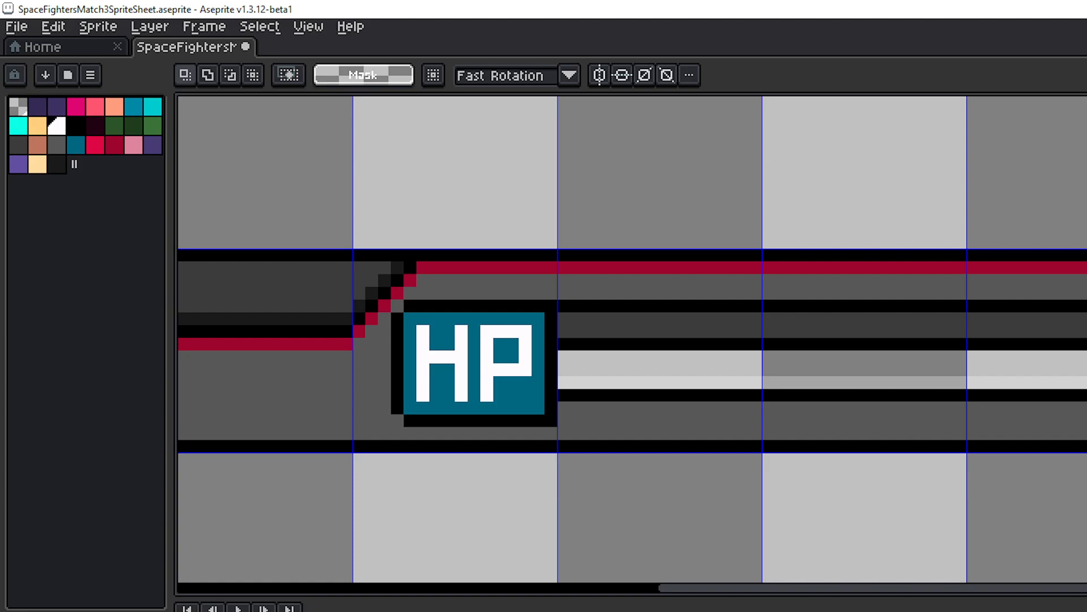
- Select the rectangle around the HP label and its bar, and delete its contents from the board frame
drag(621, 414, 397, 420)
drag(631, 396, 764, 410)
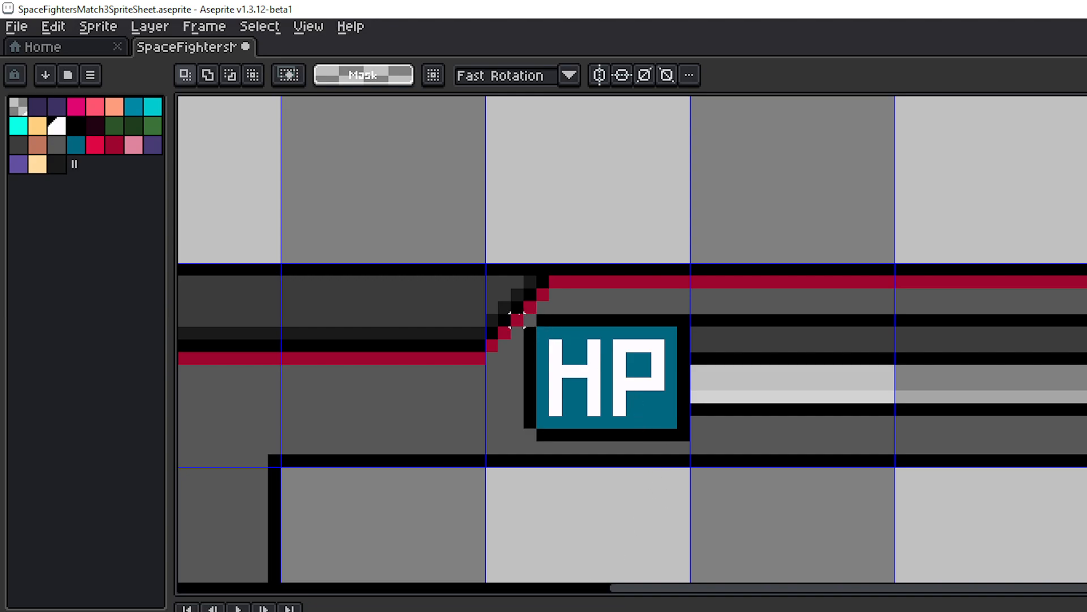
drag(530, 319, 1084, 442)
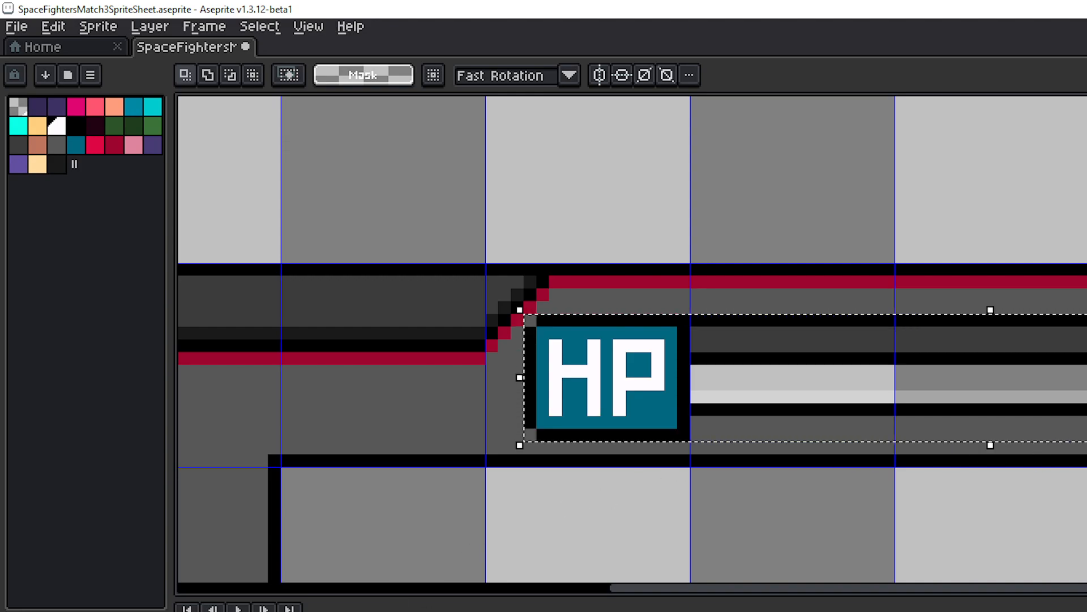
key(Delete)
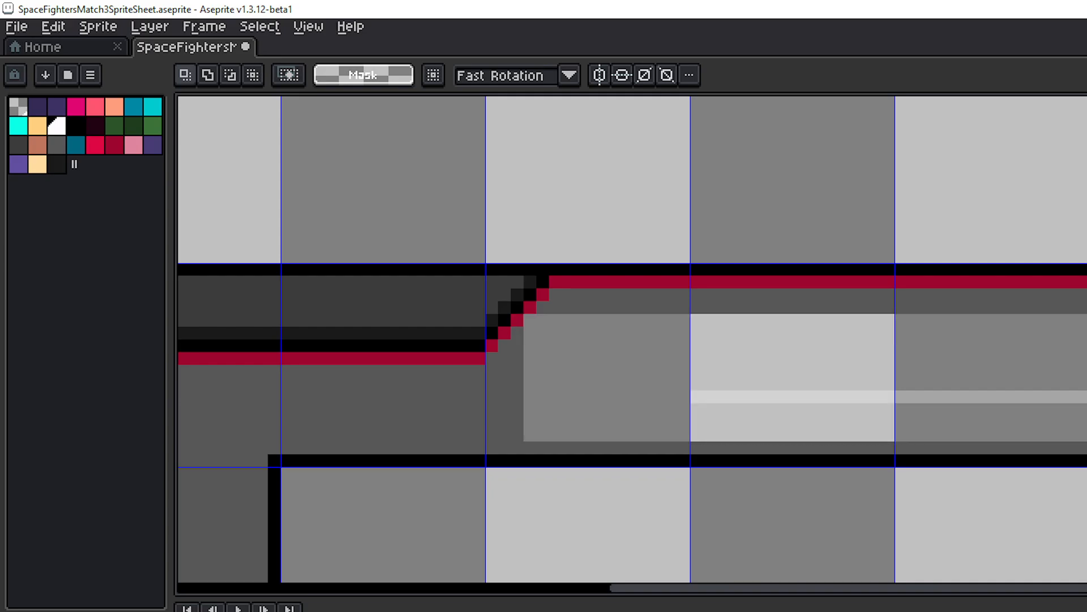
drag(866, 497, 759, 573)
scroll(770, 546, down, 1)
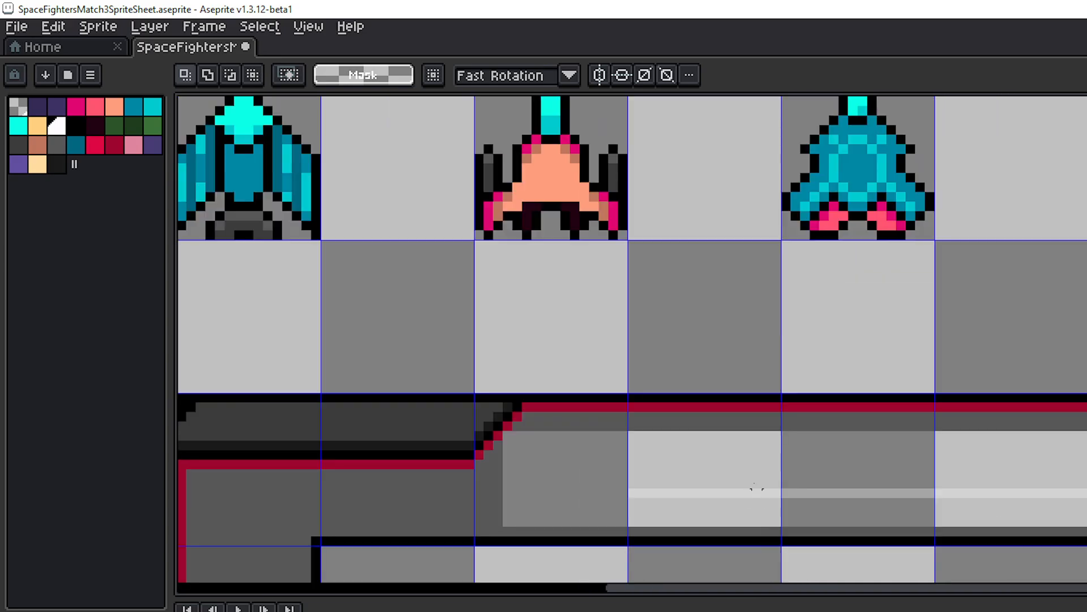
scroll(738, 349, up, 1)
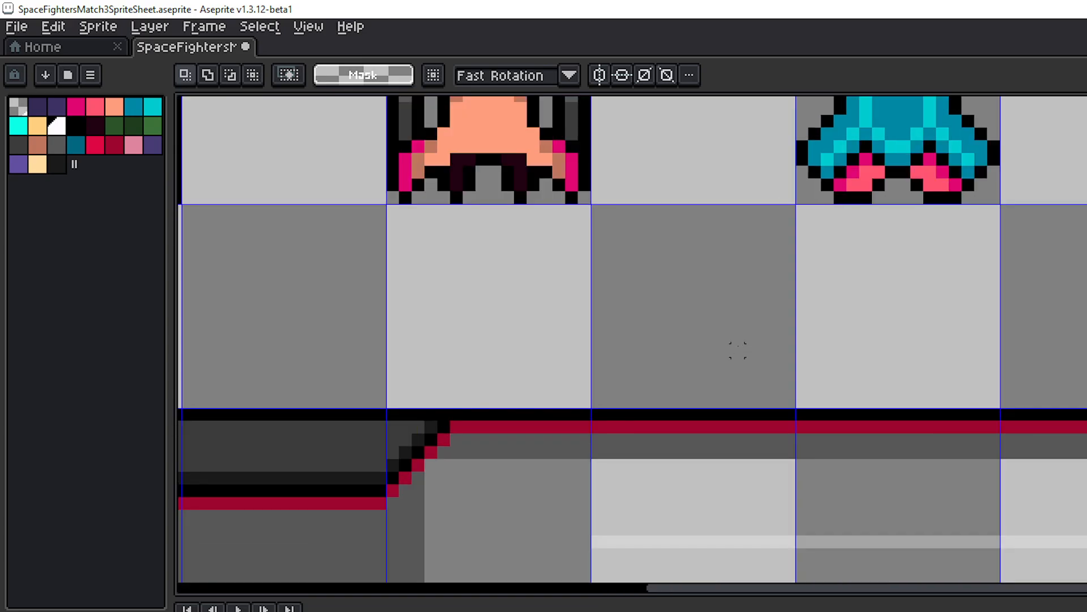
scroll(742, 355, down, 4)
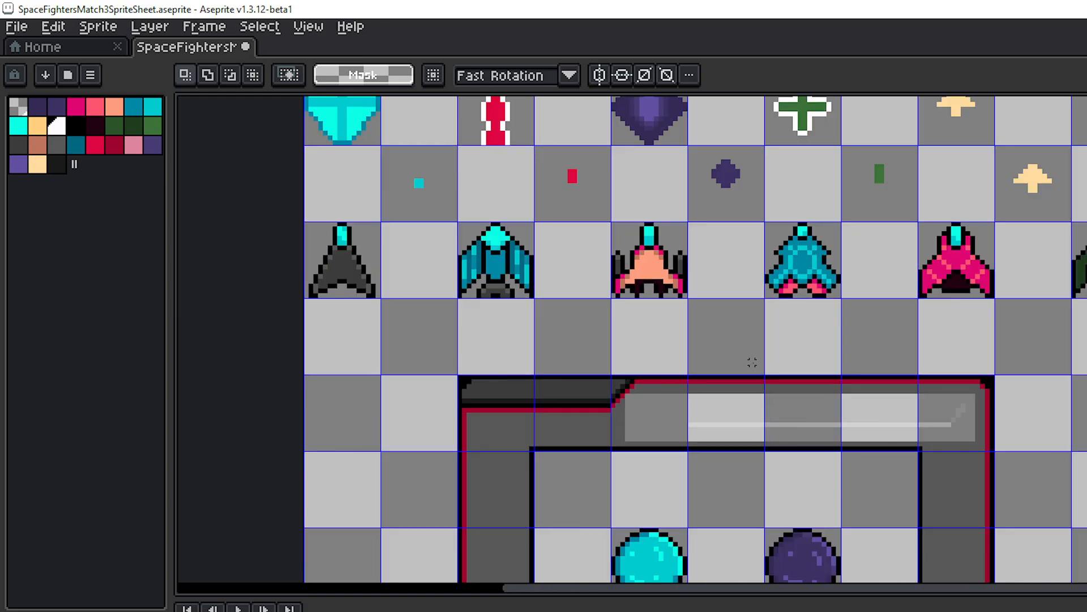
drag(796, 405, 816, 233)
drag(849, 477, 849, 250)
drag(864, 321, 810, 510)
drag(840, 282, 810, 436)
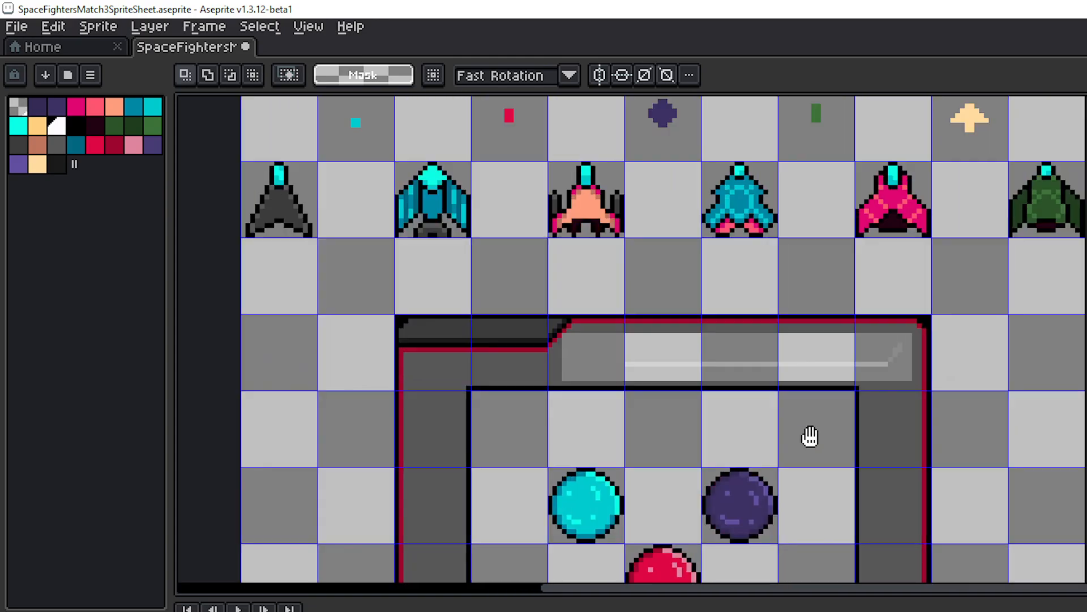
drag(784, 255, 839, 279)
drag(842, 400, 824, 363)
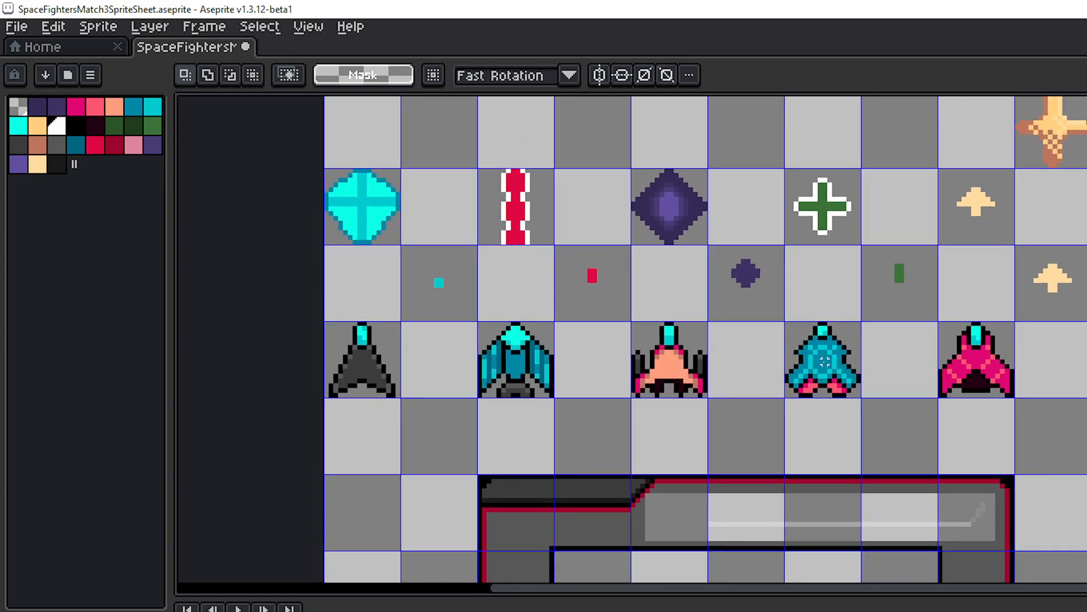
scroll(824, 365, down, 1)
scroll(771, 421, up, 3)
drag(726, 430, 771, 364)
scroll(770, 364, up, 1)
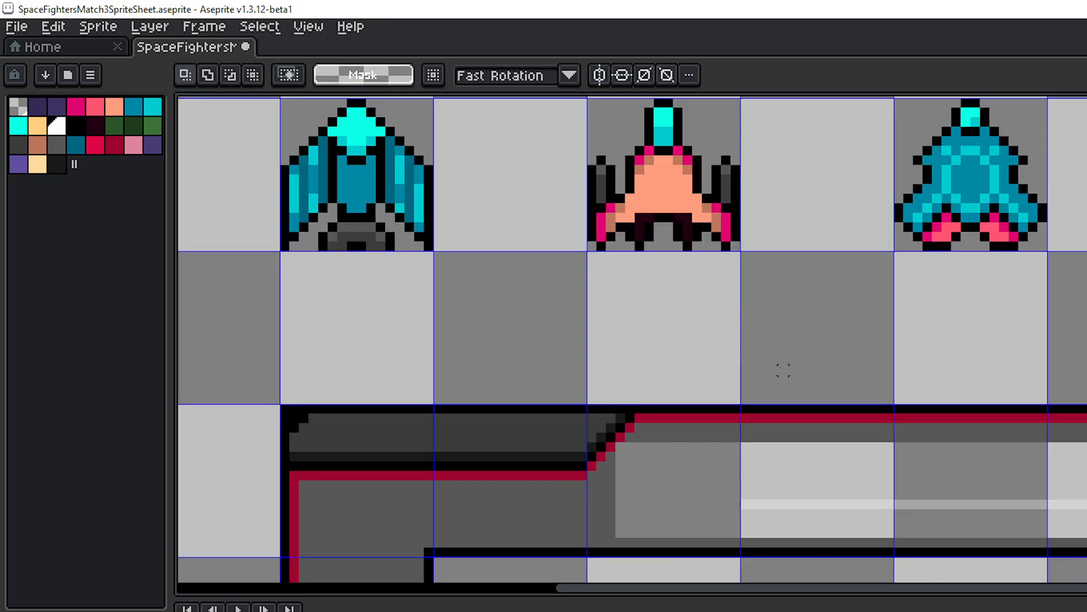
scroll(774, 370, down, 2)
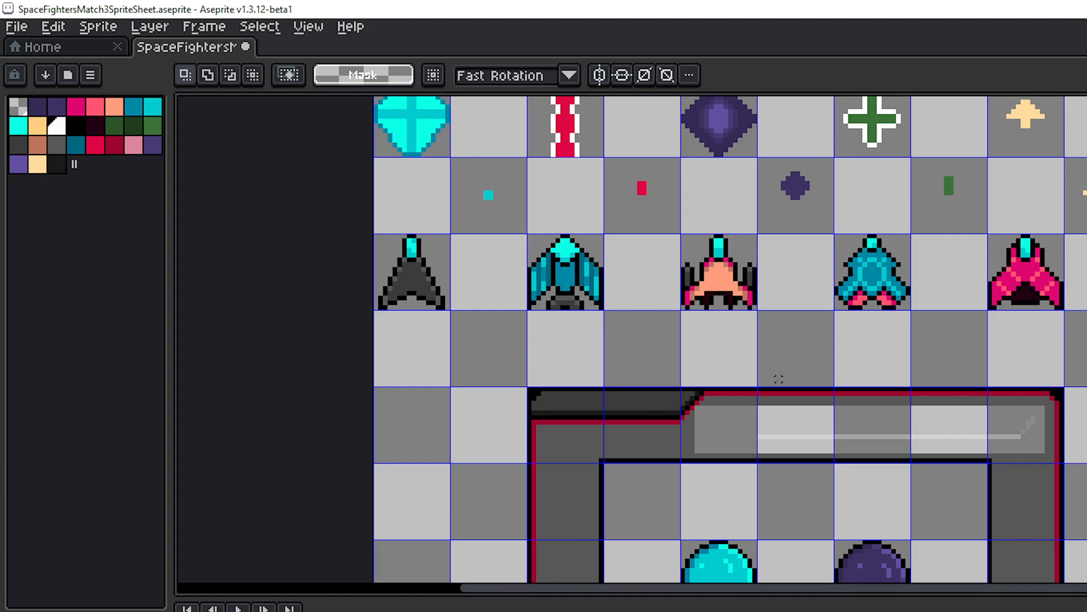
- Enlarge the sprite sheet's canvas height to 304 px
key(ctrl+alt+c)
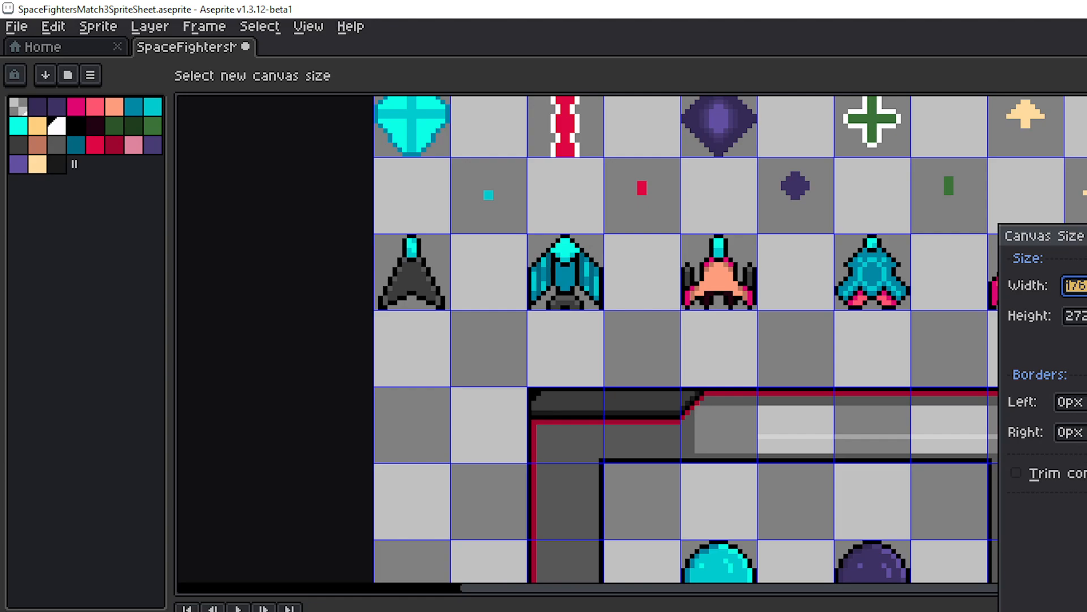
text(304)
key(Return)
scroll(1084, 487, down, 1)
drag(1085, 526, 1061, 270)
scroll(998, 324, down, 1)
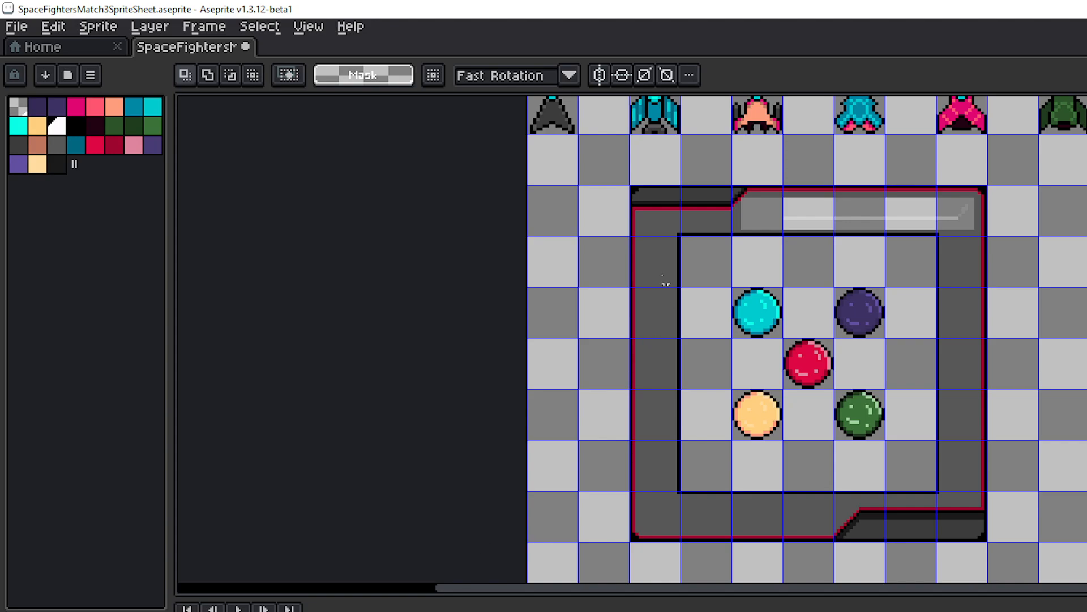
- Select the whole 112 by 112 px board frame and move it down to position 32, 192
drag(610, 180, 972, 548)
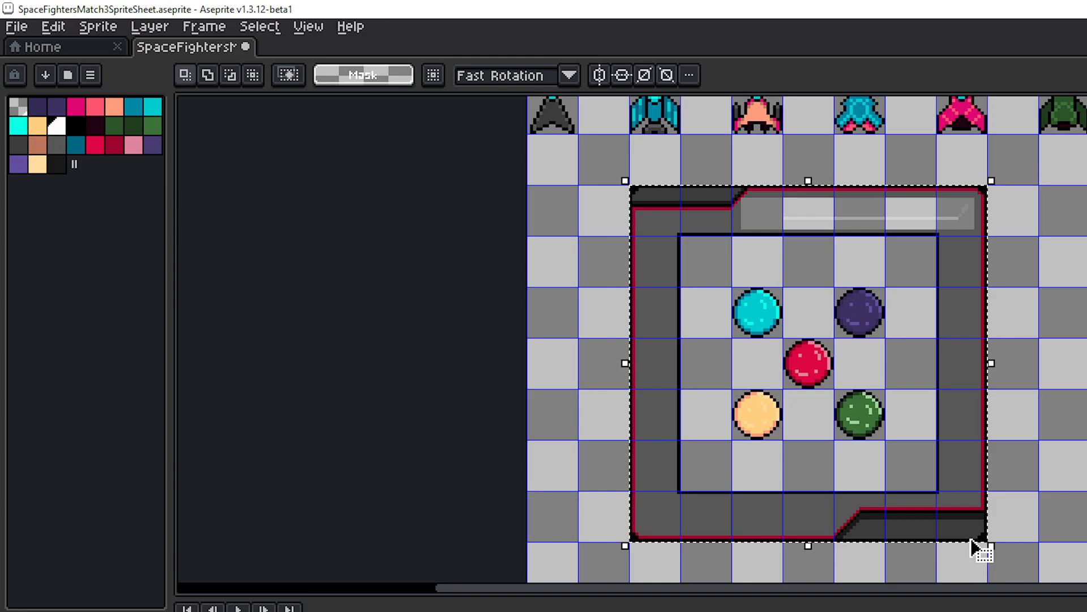
drag(1081, 529, 1041, 284)
drag(893, 196, 895, 296)
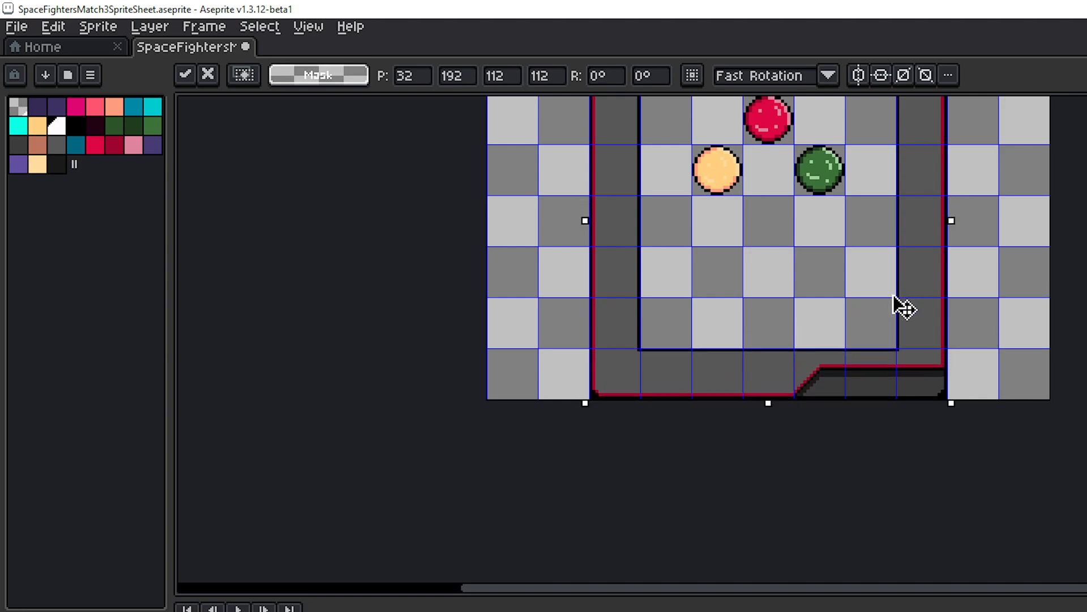
drag(886, 243, 875, 420)
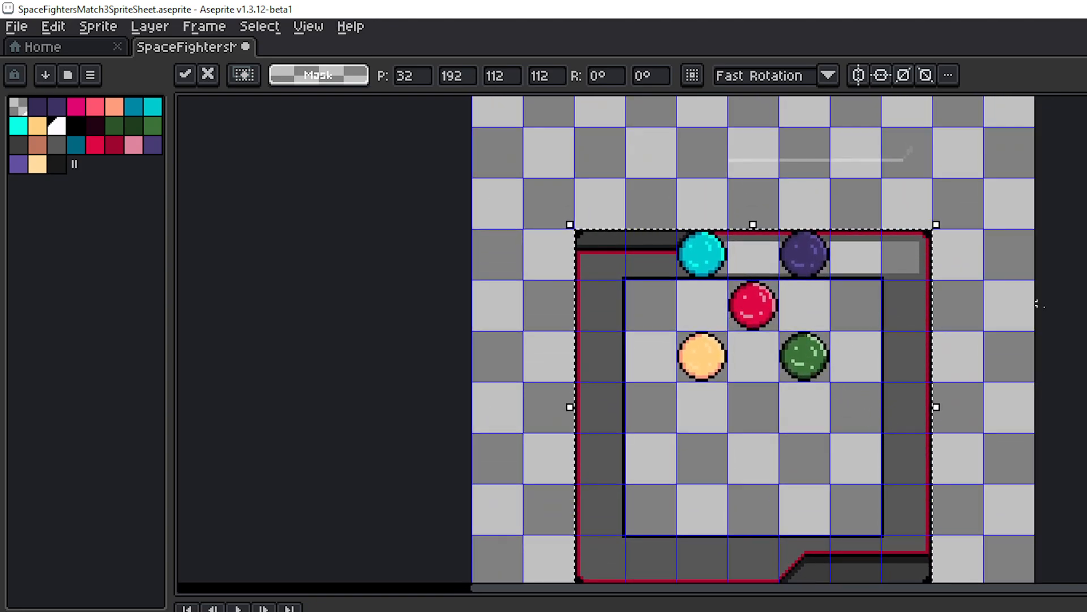
click(1036, 310)
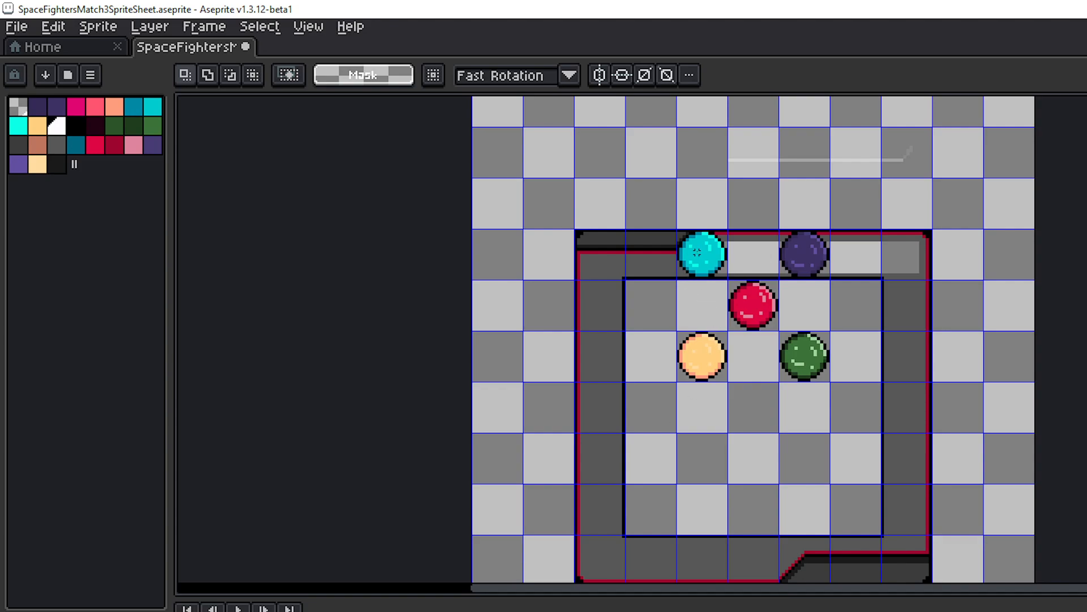
- Select the five round gems as one block and move them down inside the frame to position 64, 224
drag(697, 252, 828, 375)
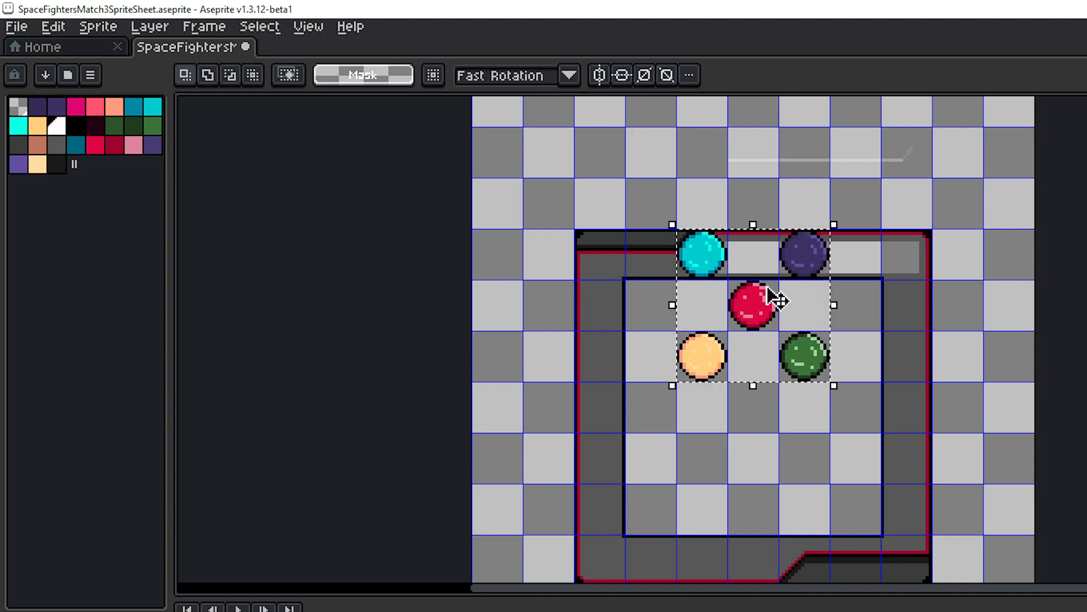
drag(777, 300, 759, 408)
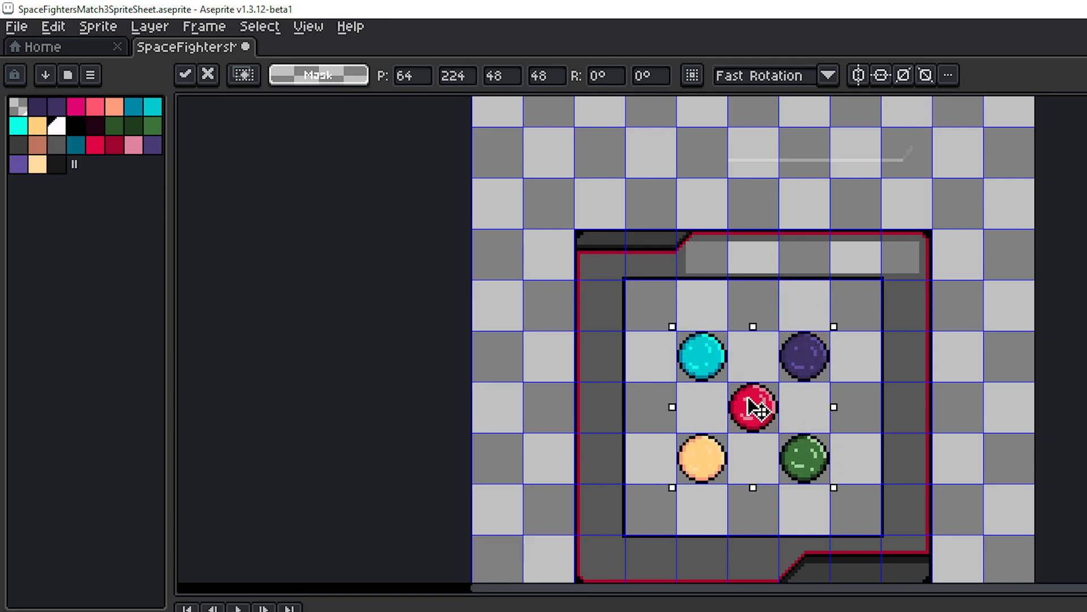
scroll(757, 402, up, 3)
click(983, 243)
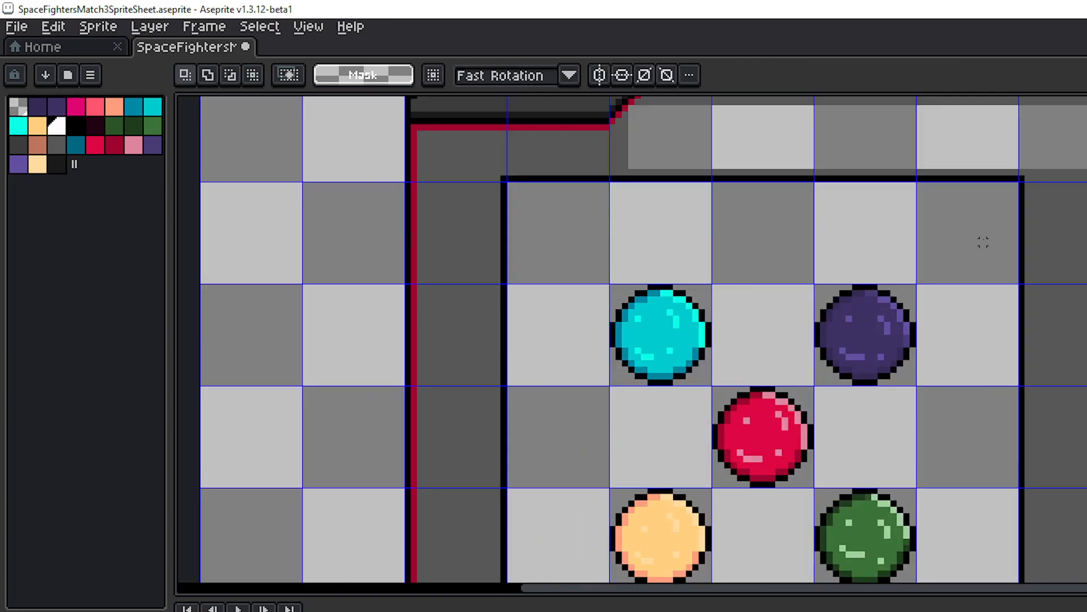
- Sample the board frame's mid grey and fill the empty HP bar cutout in its upper edge with it
drag(983, 242, 953, 352)
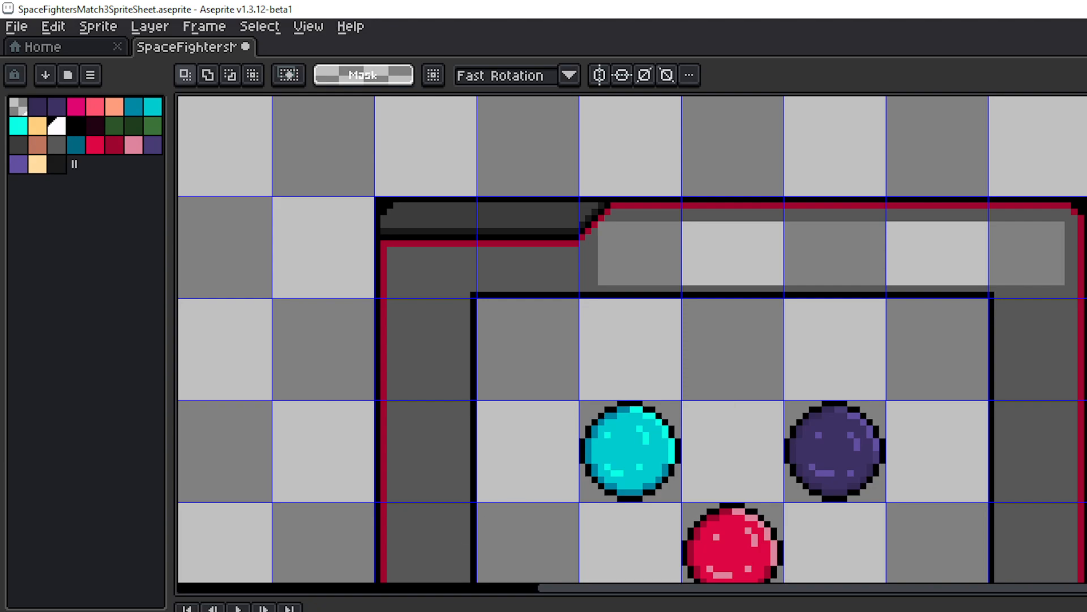
key(i)
click(1038, 312)
drag(971, 293, 977, 382)
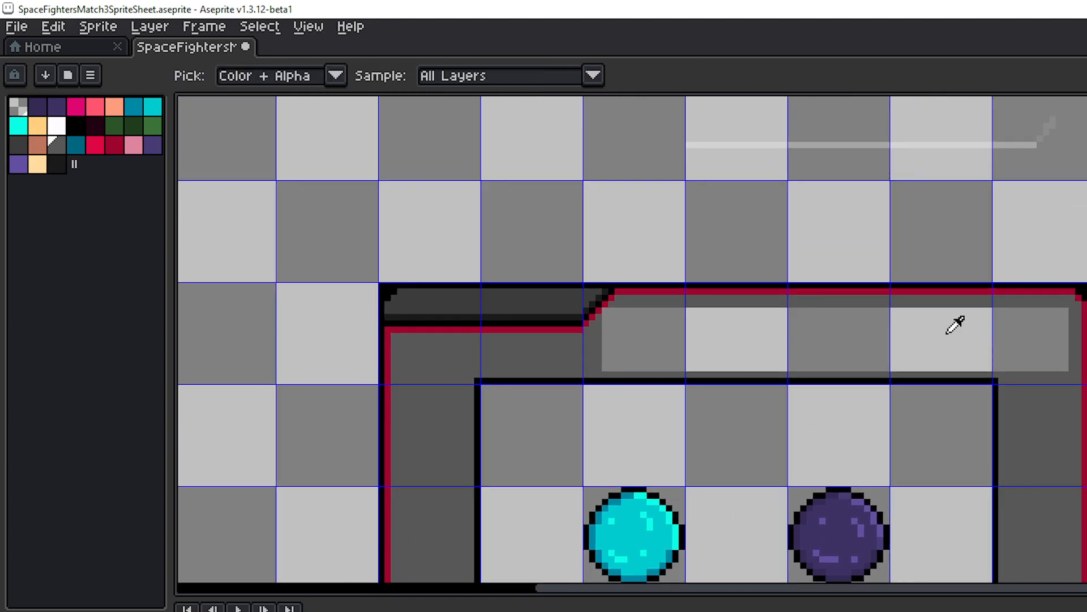
scroll(947, 337, up, 1)
key(g)
click(943, 337)
scroll(794, 317, down, 2)
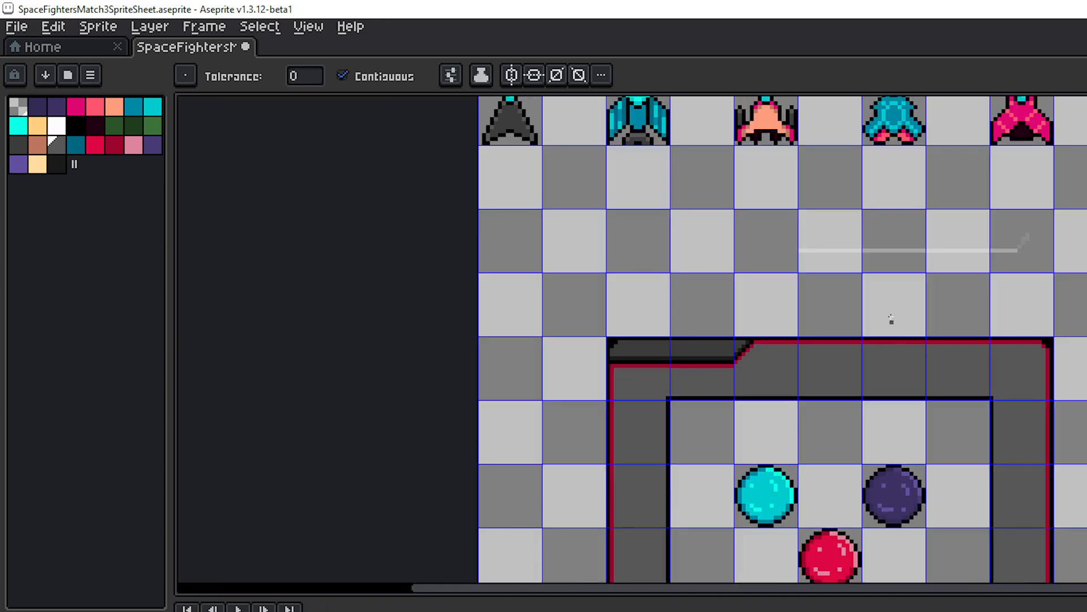
- Paste the cut HP label and bar into the empty row above the board frame, at position 67, 164
scroll(763, 347, up, 1)
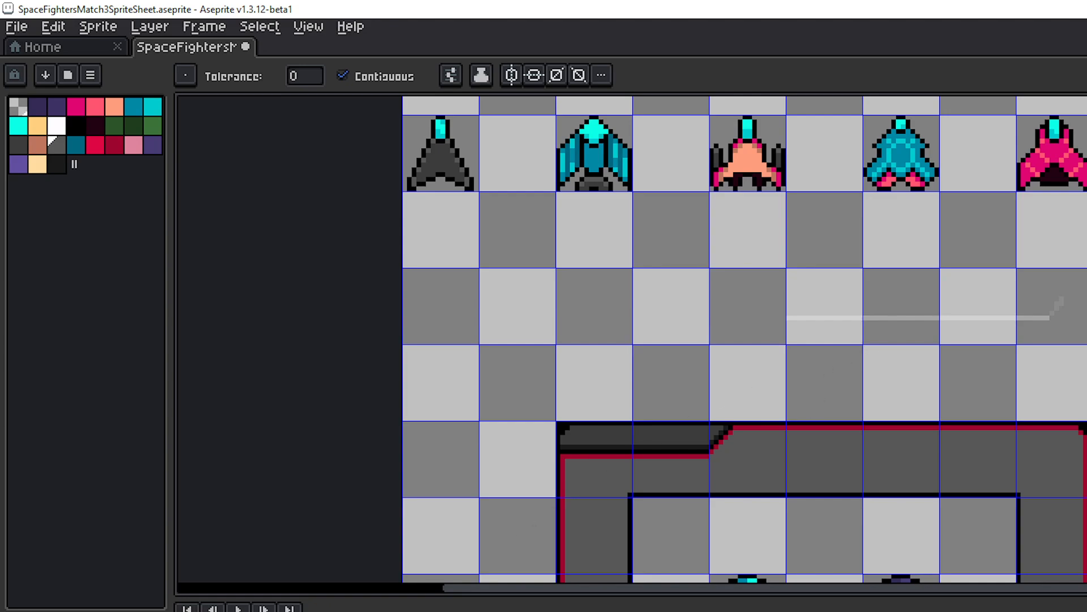
key(ctrl+v)
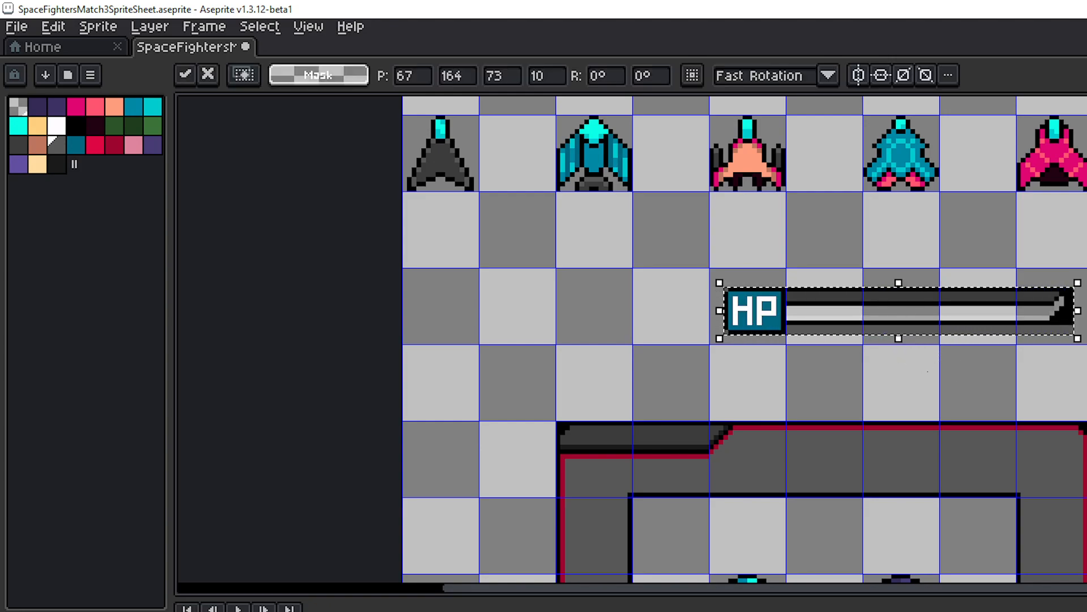
click(908, 379)
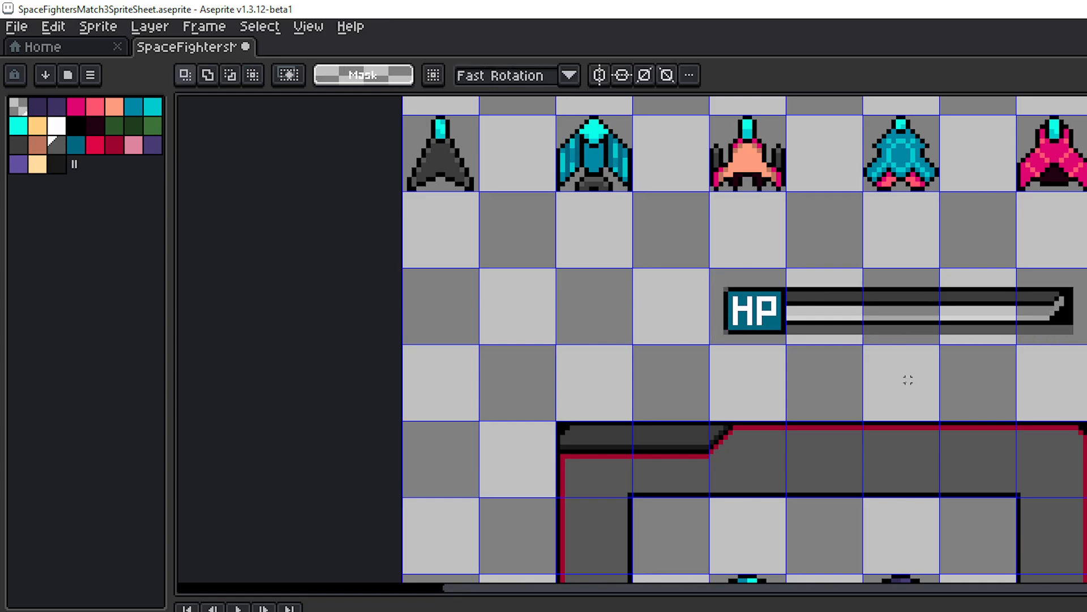
- Erase the two-pixel-high leftover grey strip beneath the pasted HP bar
scroll(908, 379, up, 1)
drag(1043, 365, 1086, 439)
scroll(1081, 431, up, 2)
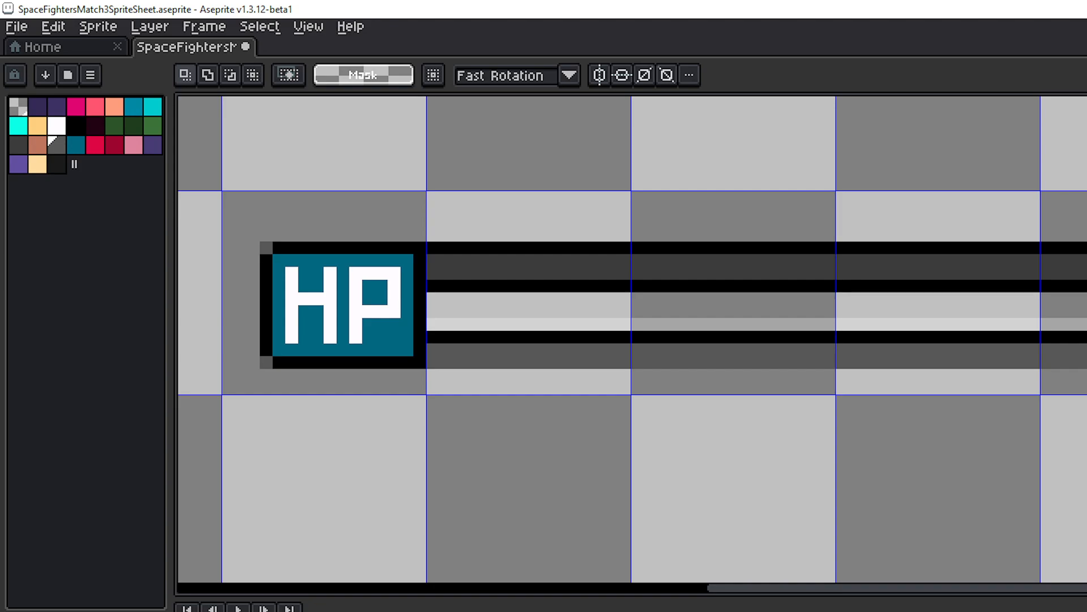
scroll(434, 349, up, 2)
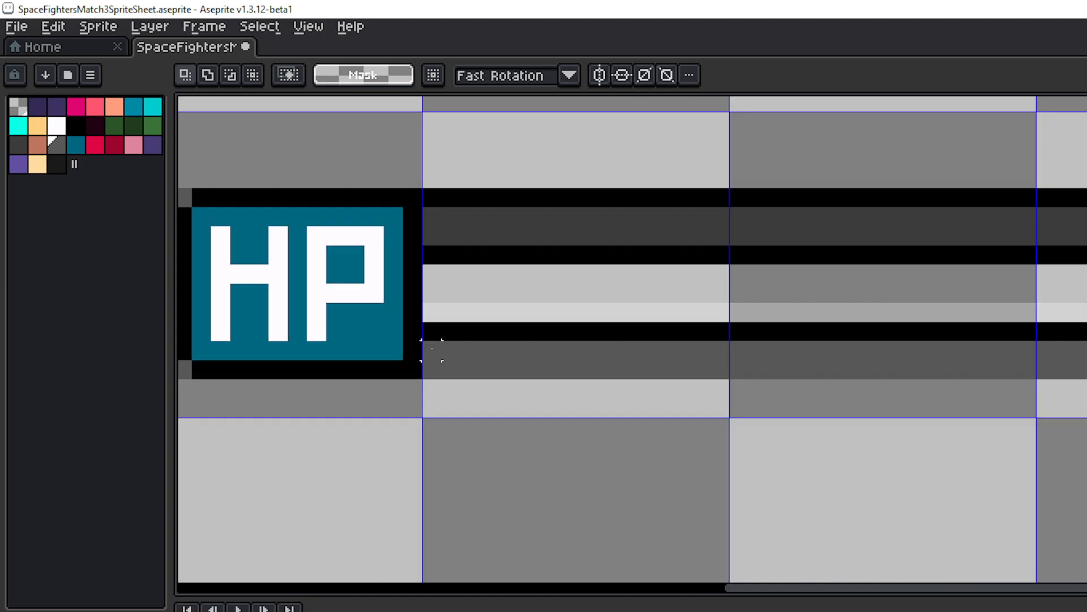
key(b)
drag(432, 352, 433, 376)
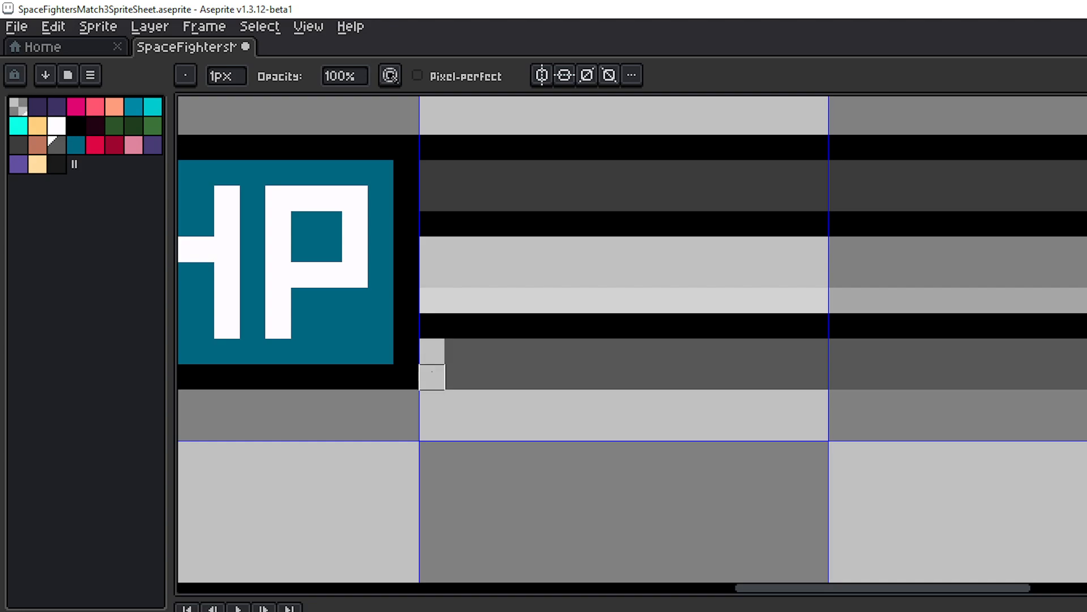
click(458, 376)
mouse_move(976, 404)
mouse_down()
mouse_move(646, 379)
mouse_move(360, 378)
mouse_up()
shift+click(1086, 350)
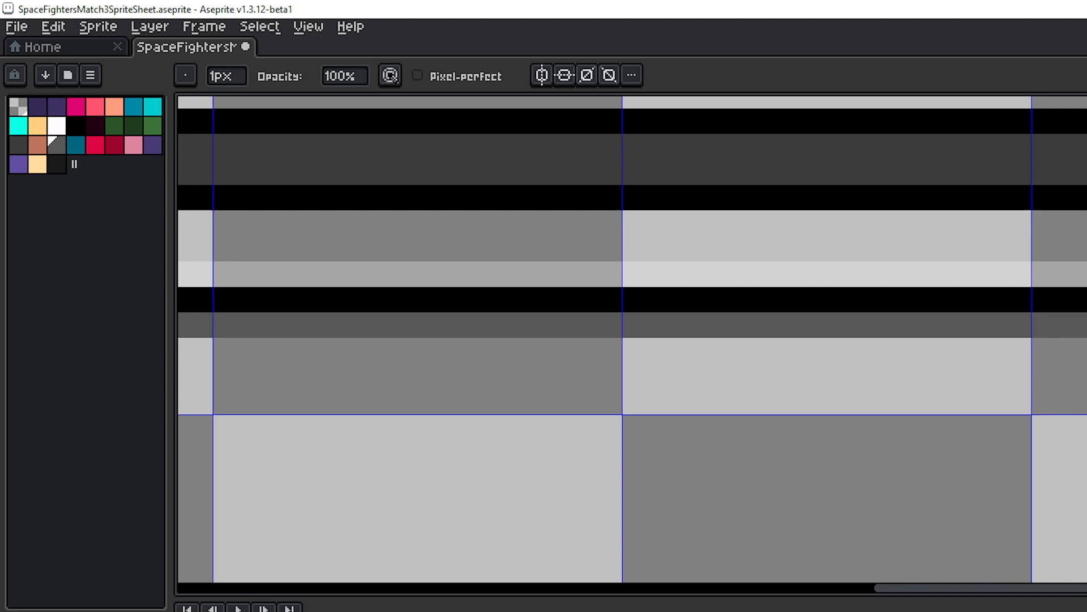
drag(492, 342, 1086, 347)
shift+click(551, 333)
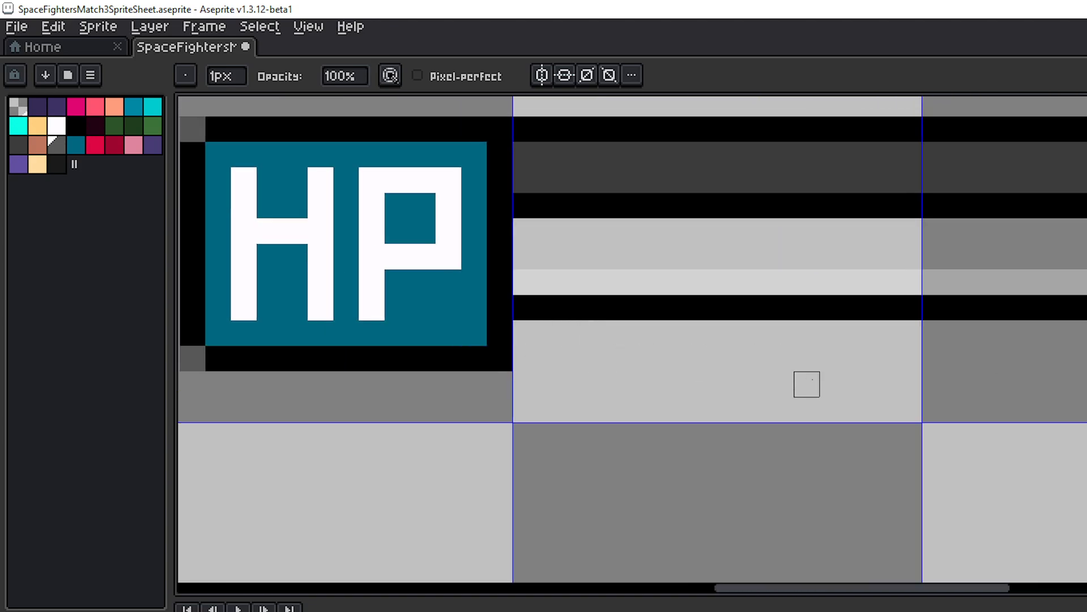
- Erase the leftover grey pixels at the HP label's lower-left and upper-left corners
scroll(806, 383, down, 3)
drag(983, 439, 969, 376)
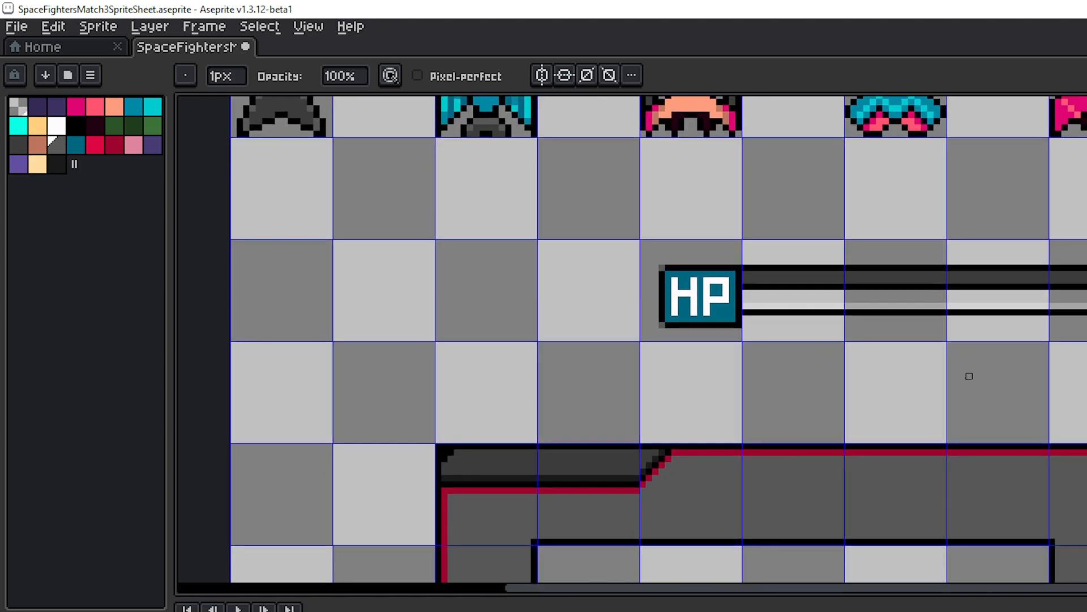
scroll(625, 281, up, 2)
click(730, 397)
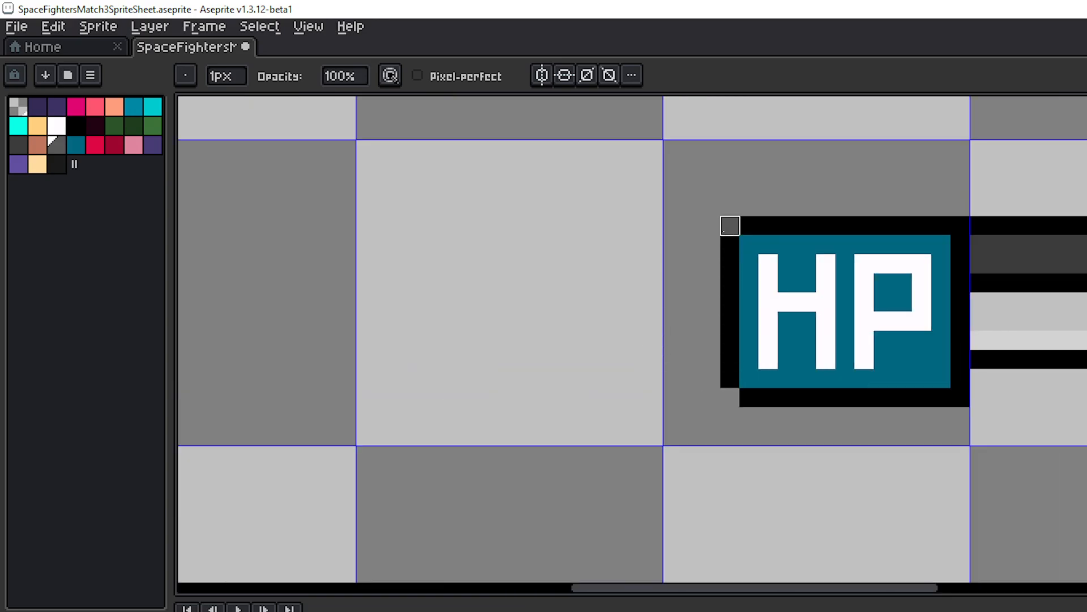
click(730, 225)
scroll(1017, 315, down, 2)
mouse_move(984, 332)
mouse_down()
mouse_move(835, 322)
mouse_move(810, 338)
mouse_up()
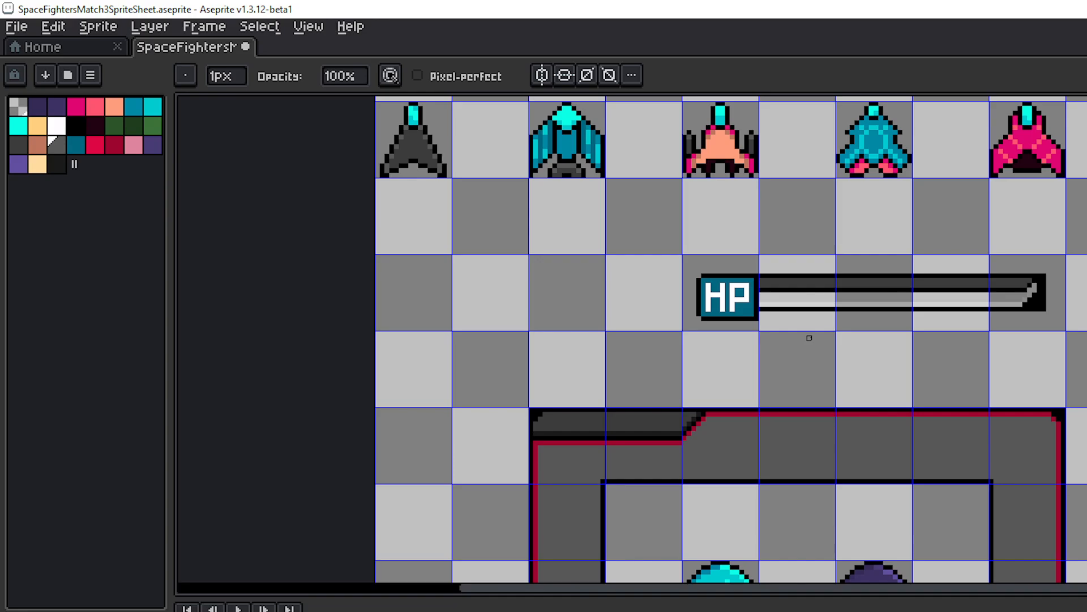
- Fill the HP bar's dark grey upper strip with the palette's light orange
click(37, 126)
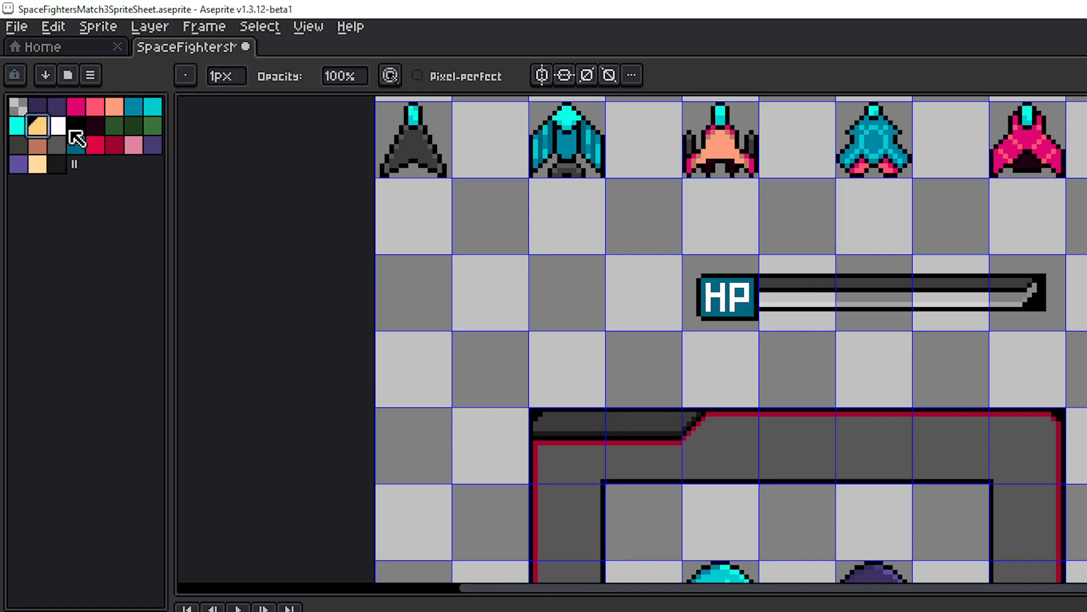
scroll(736, 239, up, 2)
key(g)
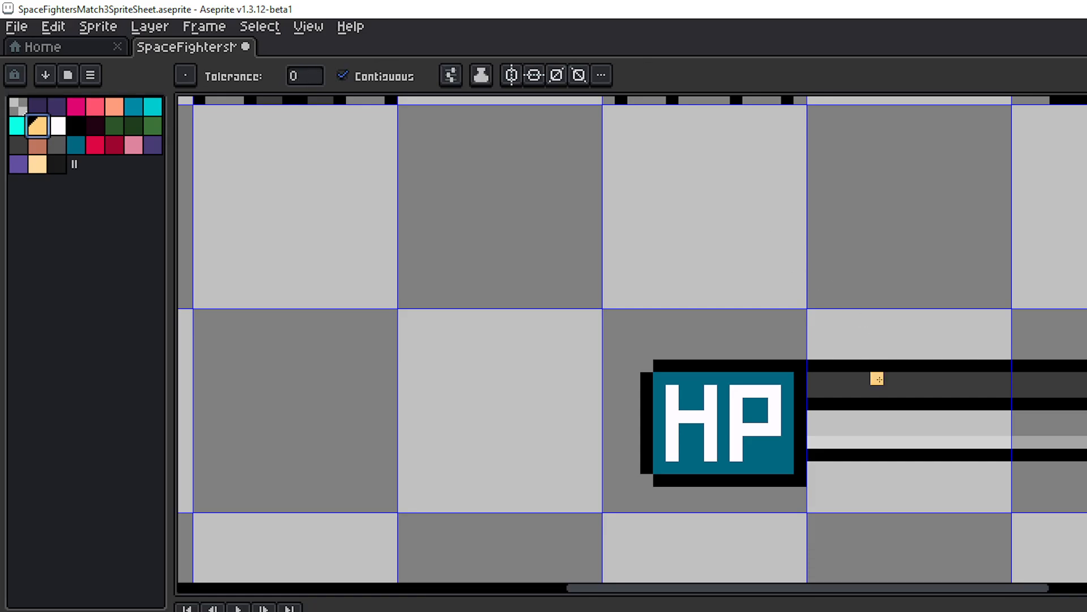
click(930, 391)
scroll(1082, 397, down, 3)
drag(1086, 390, 682, 327)
- Recolour the HP bar's upper strip with the palette's reddish brown
scroll(861, 356, up, 3)
click(38, 145)
click(643, 363)
scroll(913, 374, down, 3)
scroll(682, 328, up, 1)
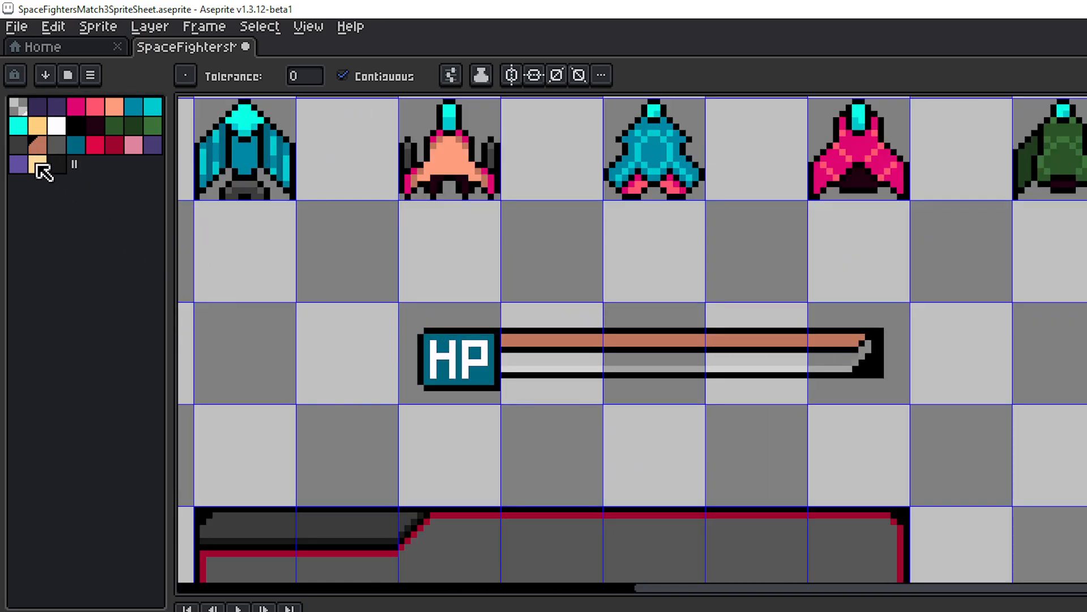
- Try a straight one-pixel yellow-orange line along the lower row of the HP bar's reddish-brown strip
click(38, 126)
scroll(464, 351, up, 2)
drag(599, 340, 507, 298)
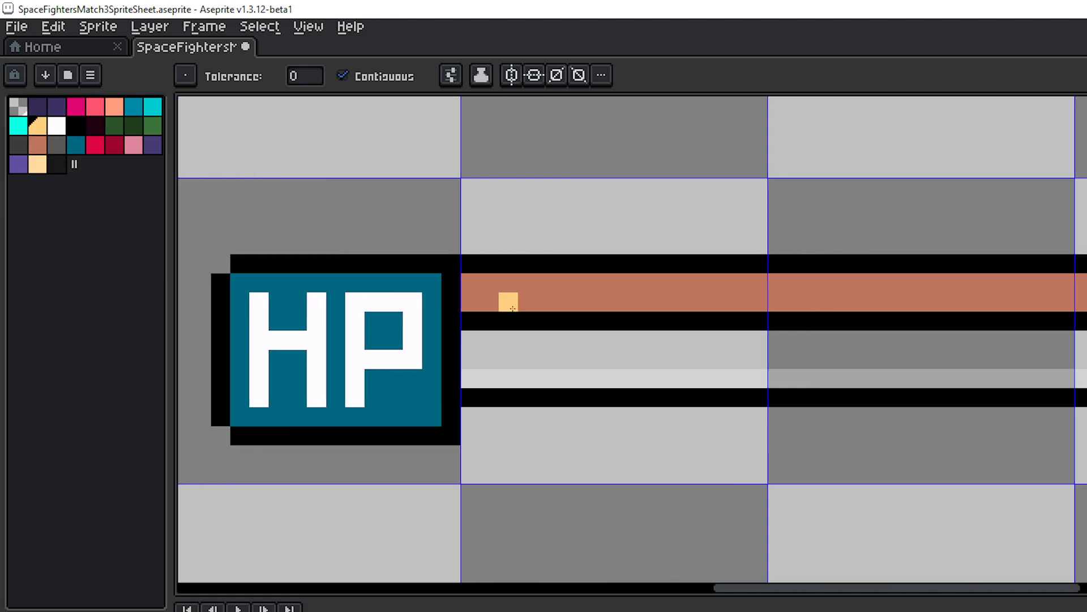
key(b)
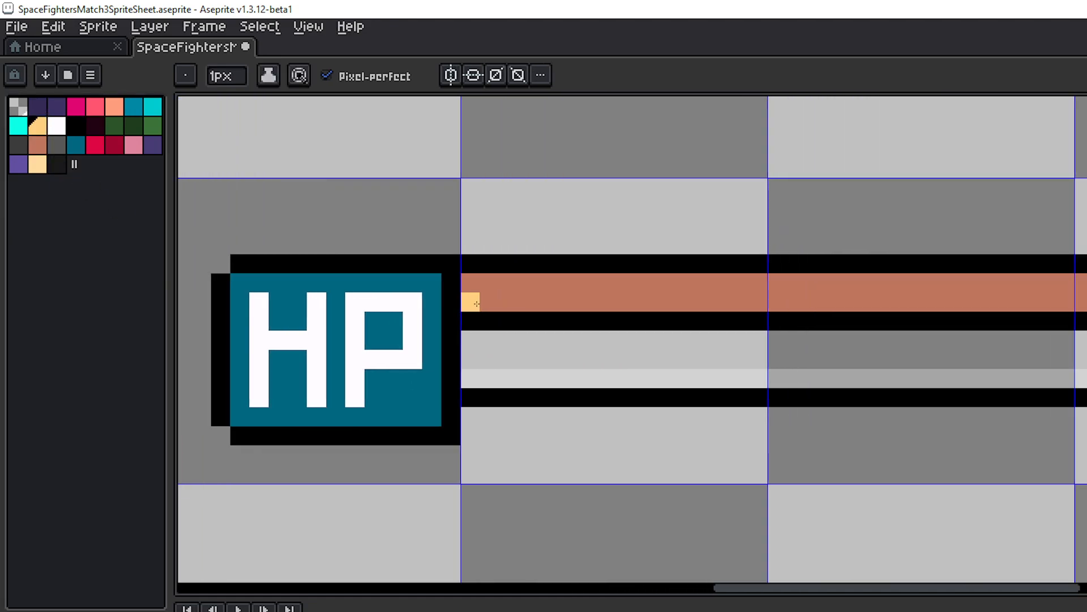
click(476, 304)
drag(1082, 319, 291, 296)
shift+click(731, 279)
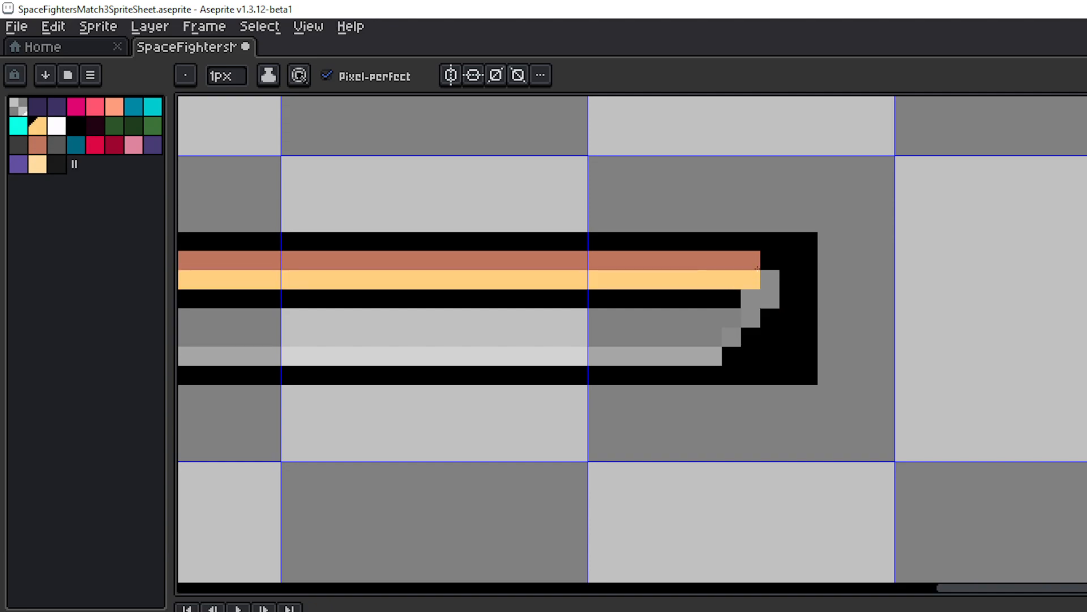
scroll(958, 333, down, 4)
scroll(590, 305, up, 2)
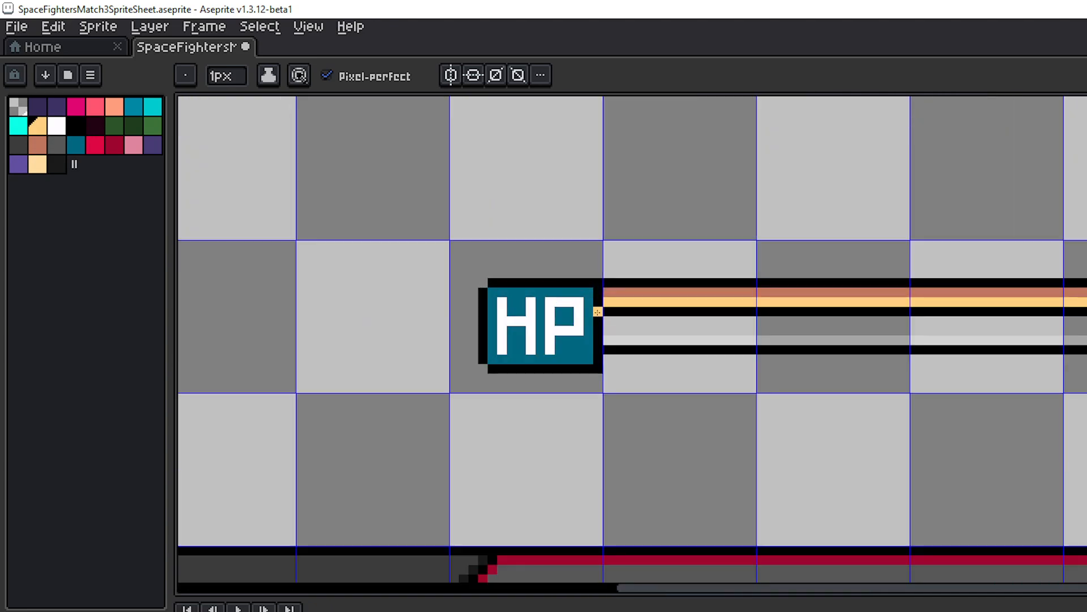
scroll(721, 320, up, 2)
key(v)
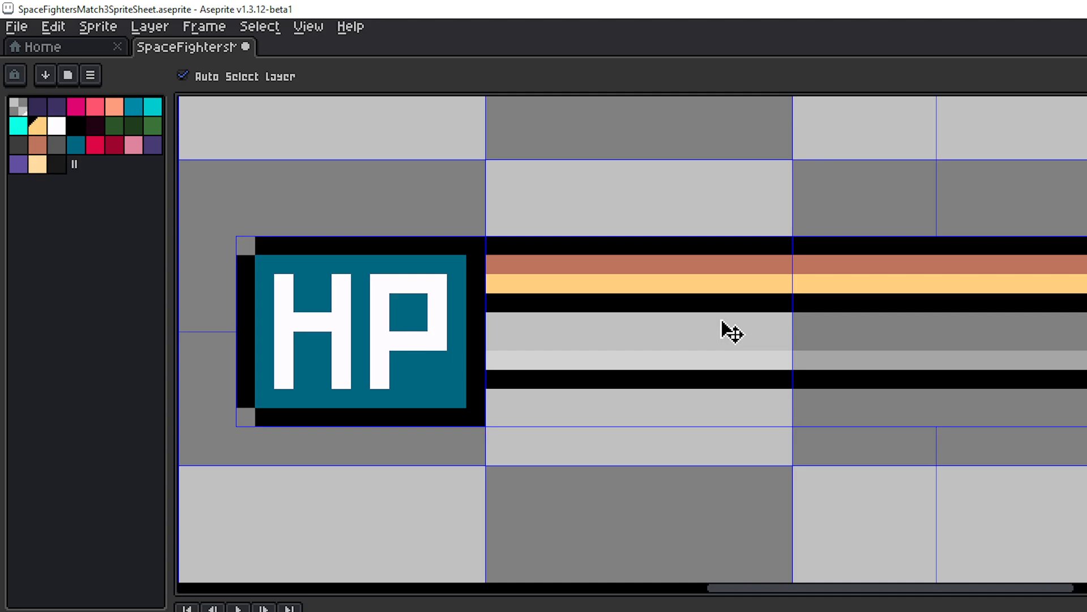
key(ctrl+z)
- Paint broken yellow-orange highlight dashes along the strip's upper pixel row, towards the HP bar's slanted end
key(b)
scroll(954, 321, right, 4)
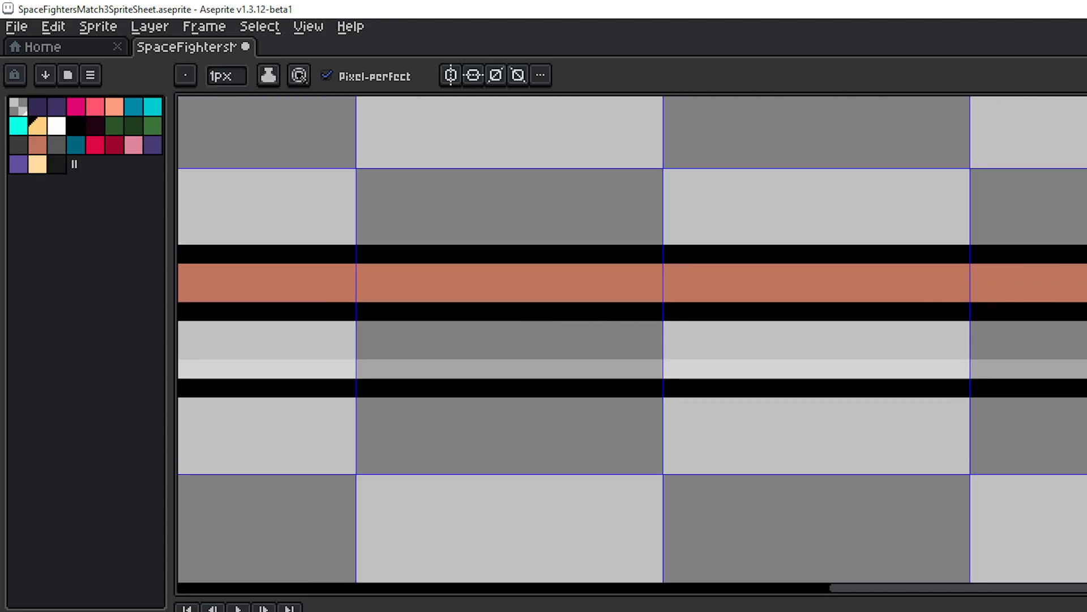
click(1076, 272)
click(1052, 272)
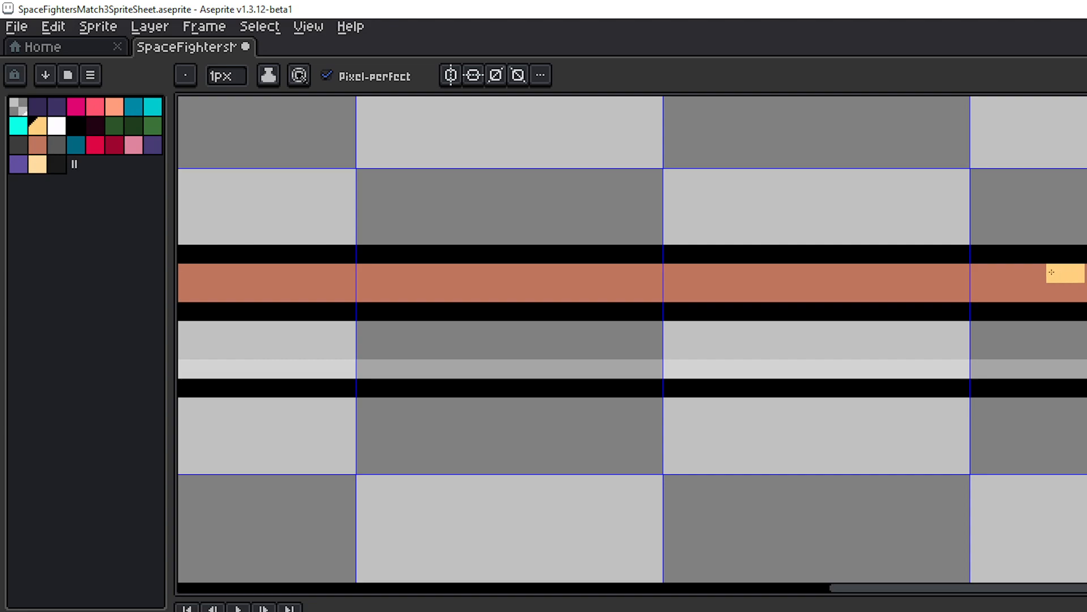
click(998, 273)
drag(957, 275, 972, 275)
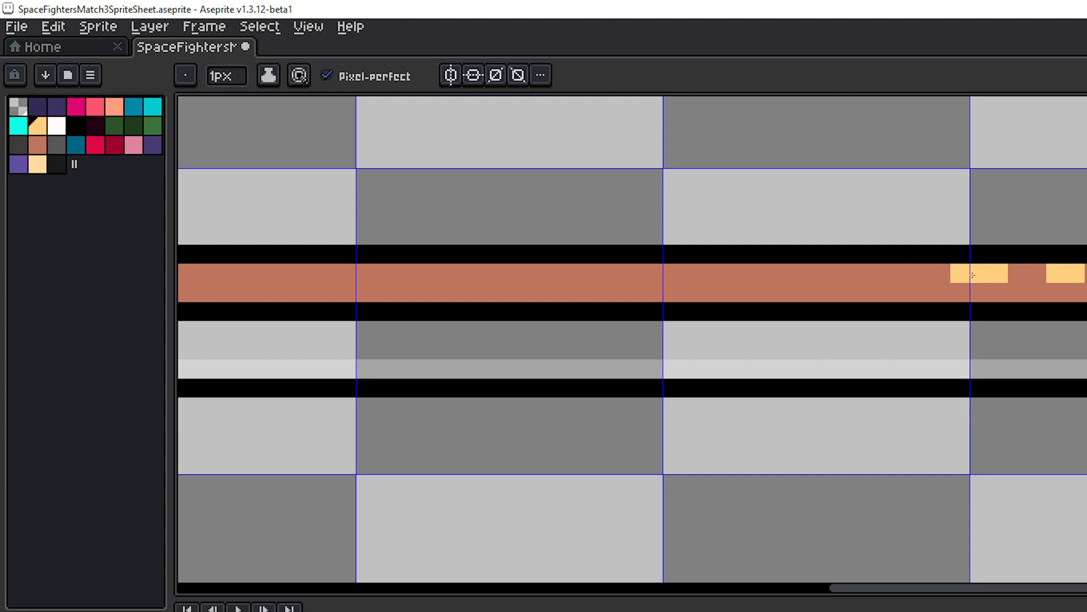
key(ctrl+z)
click(941, 273)
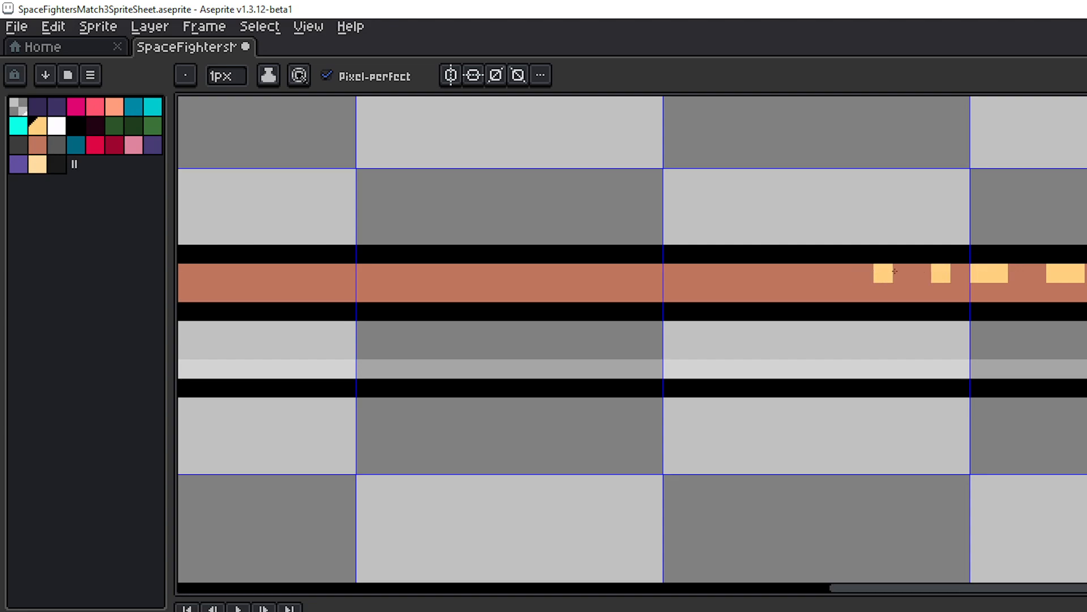
drag(922, 273, 864, 272)
drag(675, 274, 948, 290)
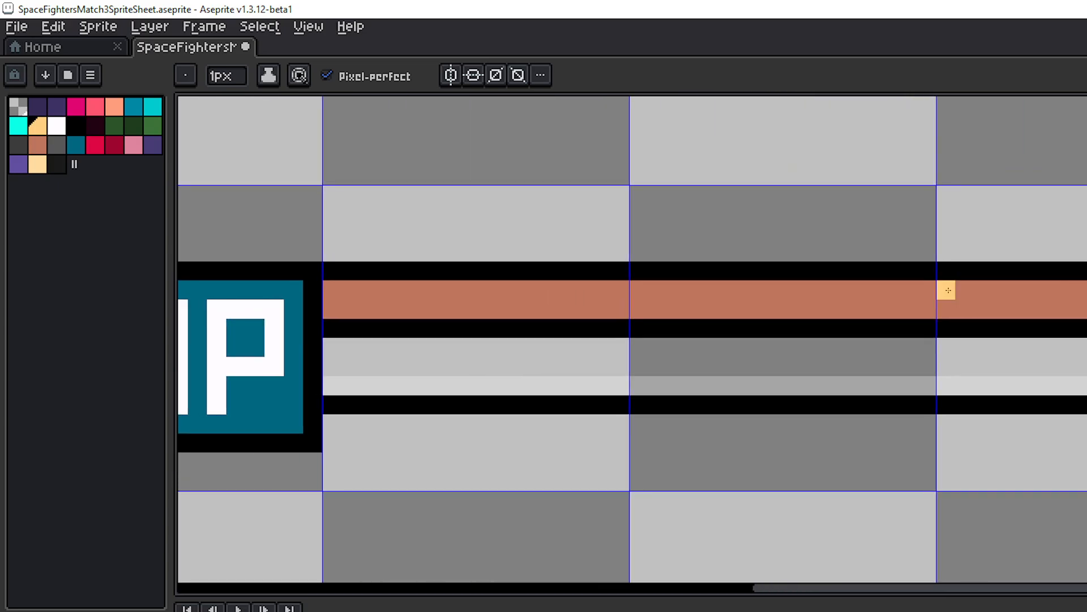
scroll(1036, 305, down, 3)
scroll(1044, 331, up, 3)
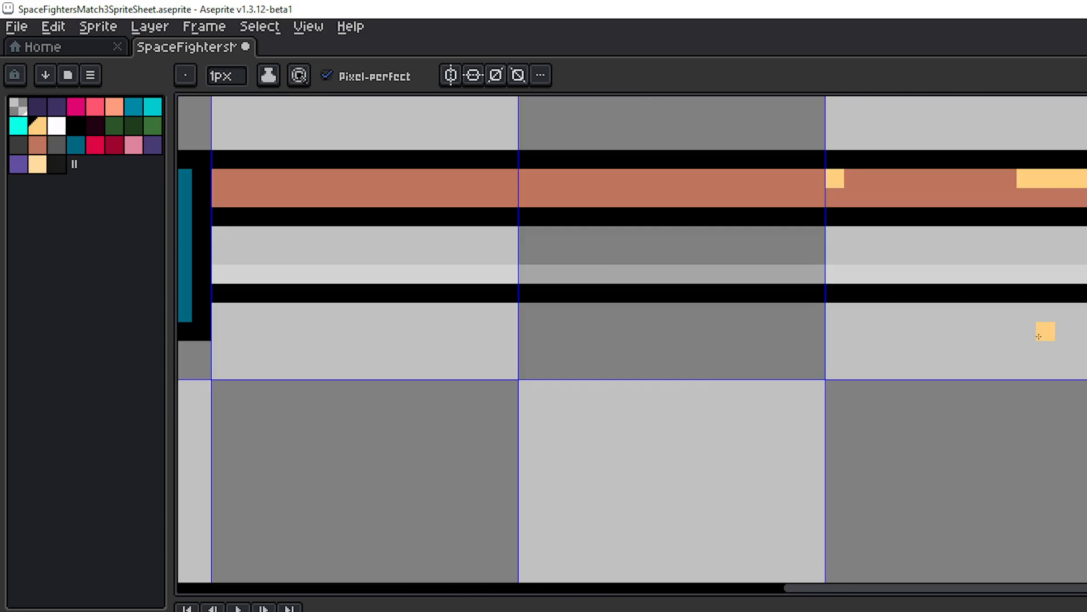
- Dot pale cream pixels onto the highlight row at the HP bar's slanted end and beside the neighbouring dashes
click(38, 165)
drag(997, 235, 666, 221)
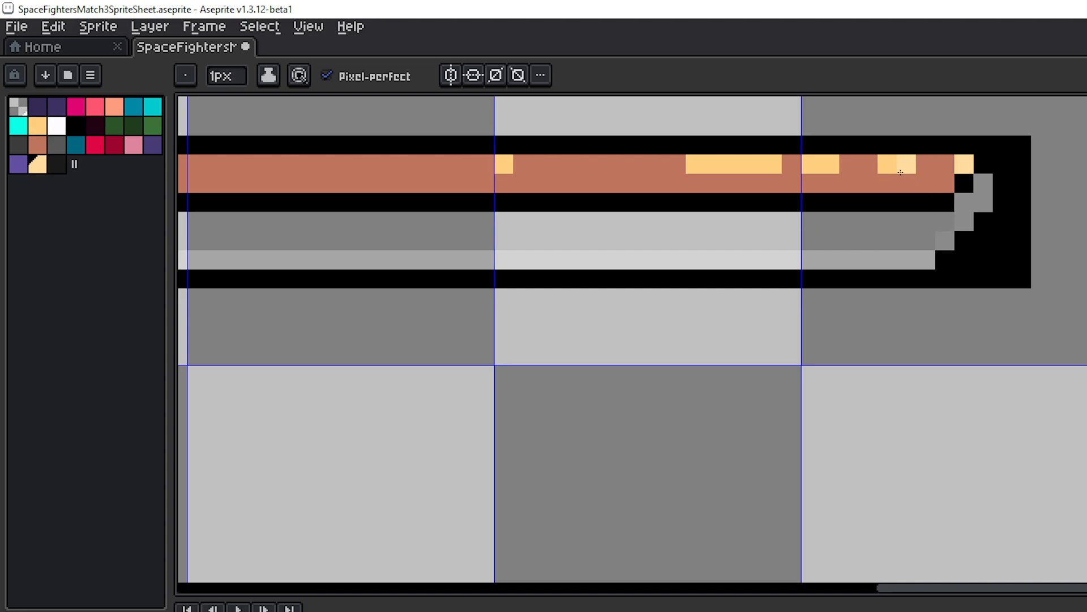
drag(733, 183, 925, 257)
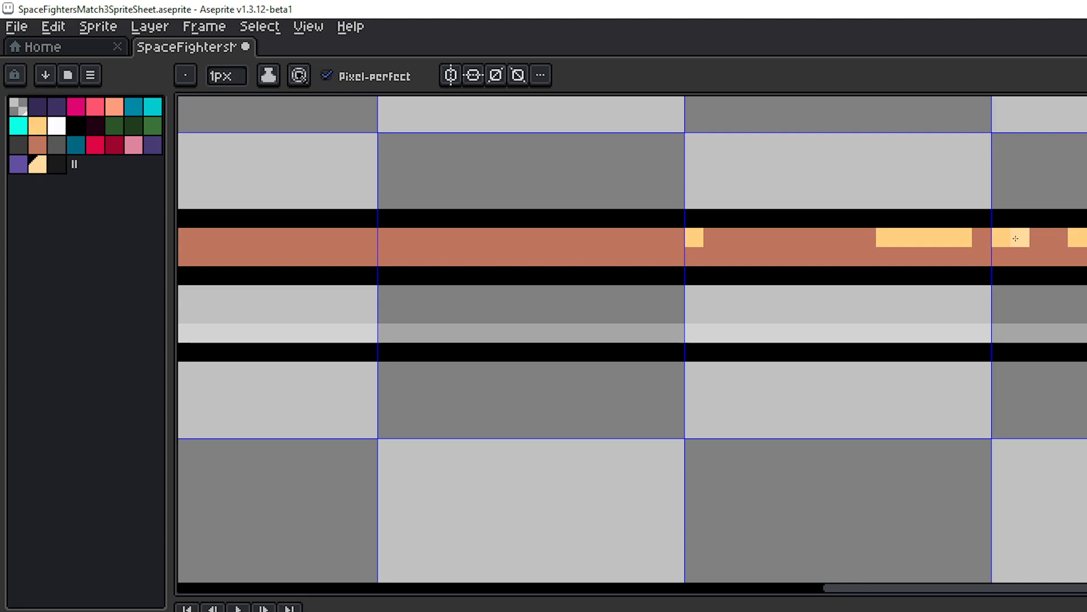
scroll(1082, 318, down, 4)
drag(1086, 355, 1019, 335)
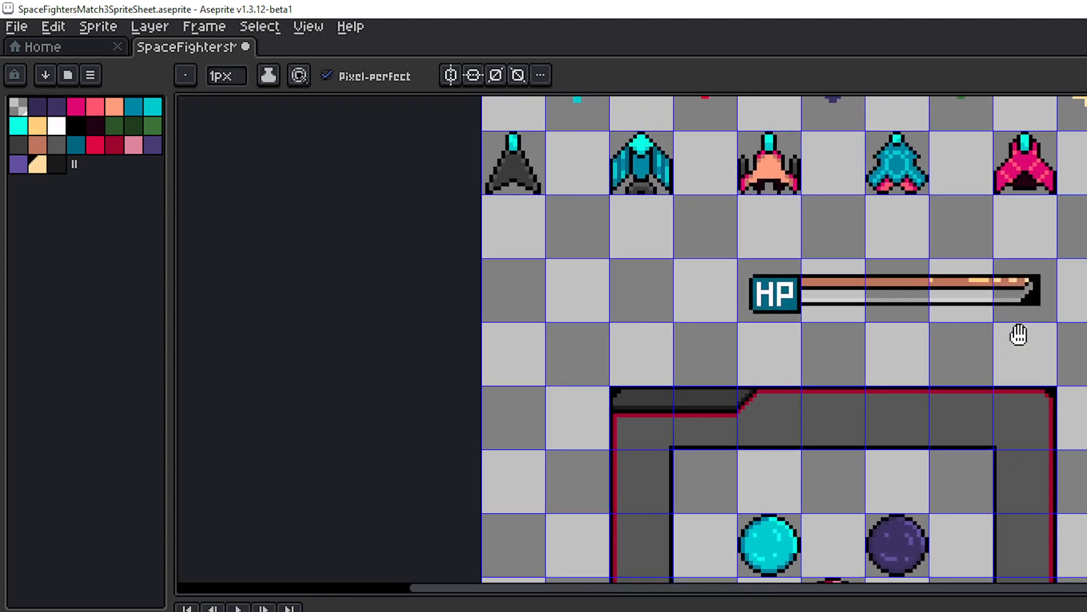
scroll(1019, 333, down, 2)
scroll(1042, 333, up, 2)
scroll(823, 309, up, 2)
scroll(822, 310, up, 2)
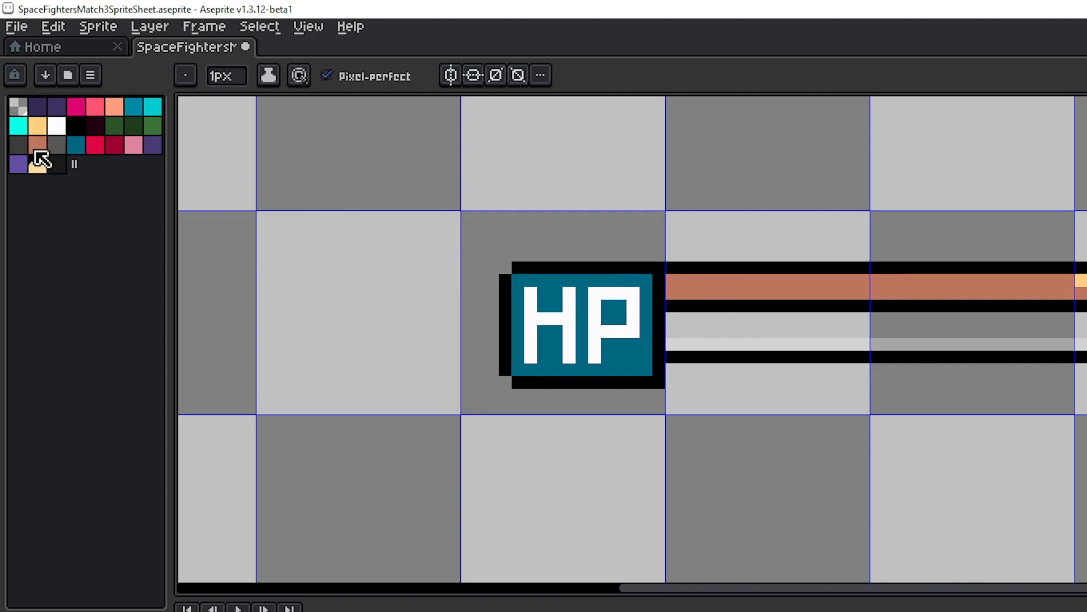
- Add yellow-orange highlight dashes to the strip's upper row in the grid cell next to the HP label
click(37, 125)
scroll(620, 284, up, 2)
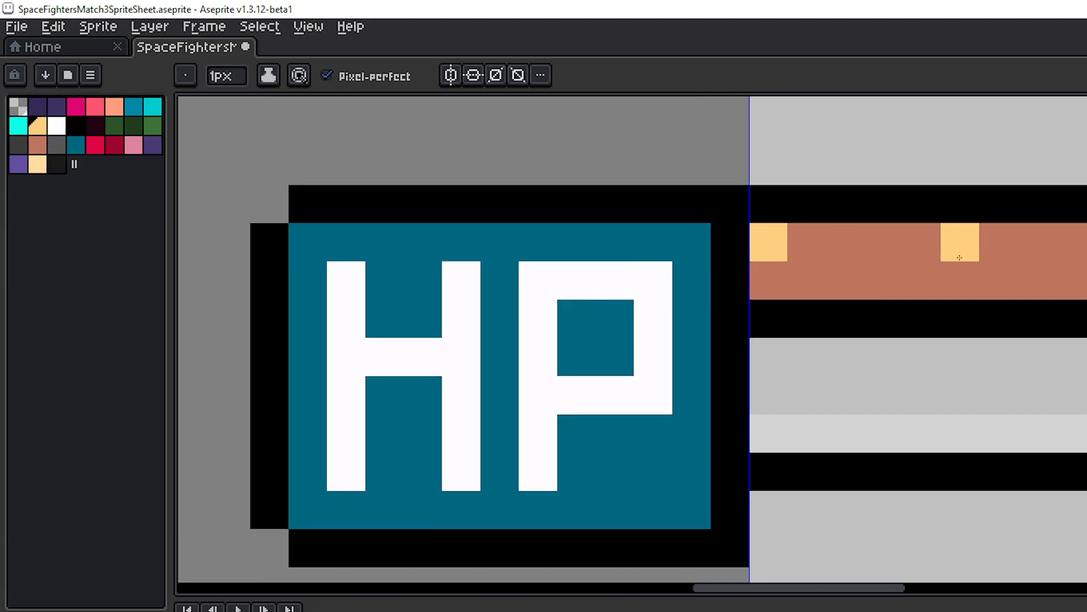
drag(883, 242, 961, 242)
drag(1086, 266, 541, 266)
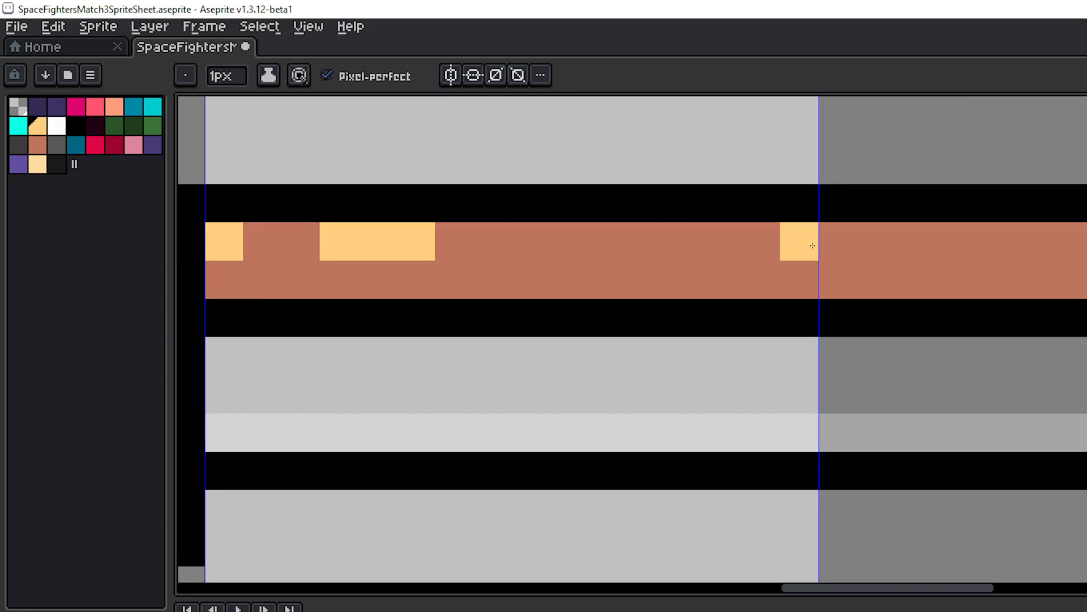
drag(813, 245, 722, 243)
click(906, 248)
scroll(1045, 294, down, 5)
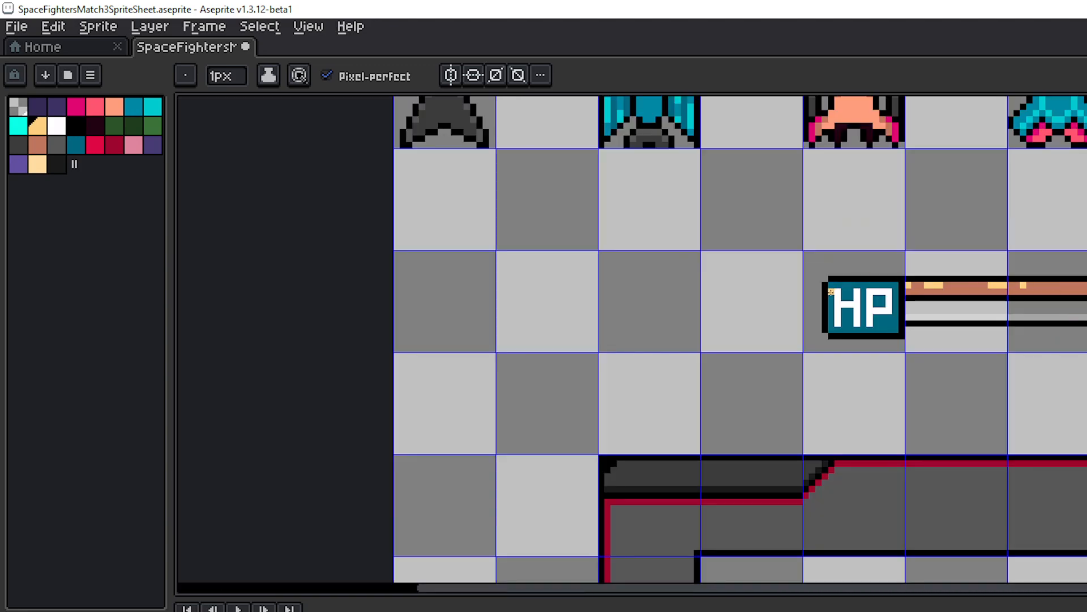
- Continue the yellow-orange highlight dashes through the second grid cell and into the third cell of the HP bar's strip
drag(1072, 278, 606, 288)
scroll(634, 287, up, 5)
drag(471, 287, 779, 301)
key(ctrl+z)
click(509, 342)
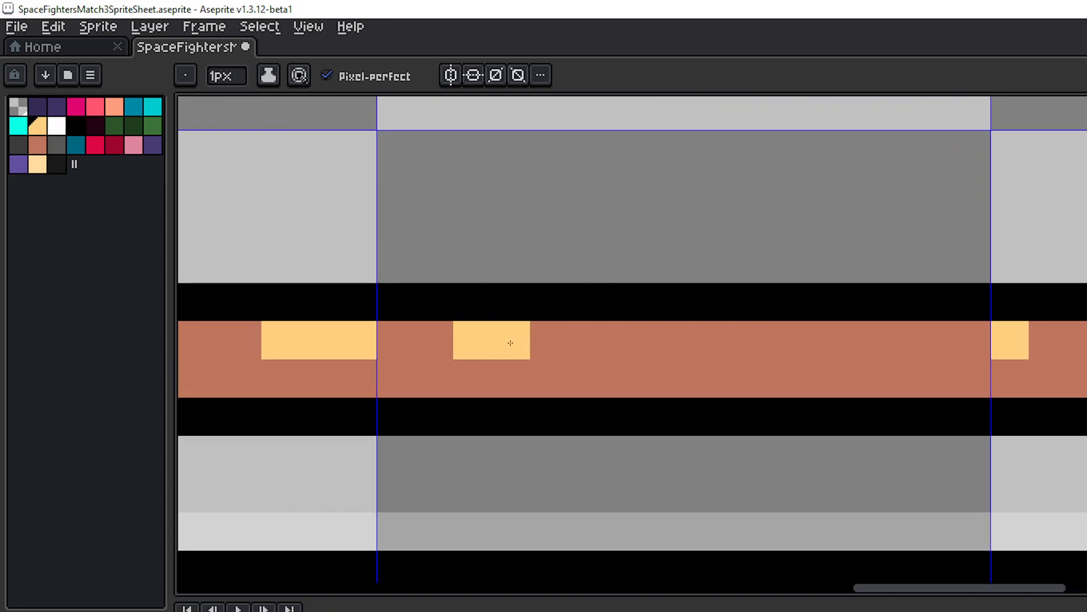
drag(510, 344, 589, 345)
click(856, 344)
click(898, 345)
scroll(996, 396, down, 5)
scroll(996, 396, down, 1)
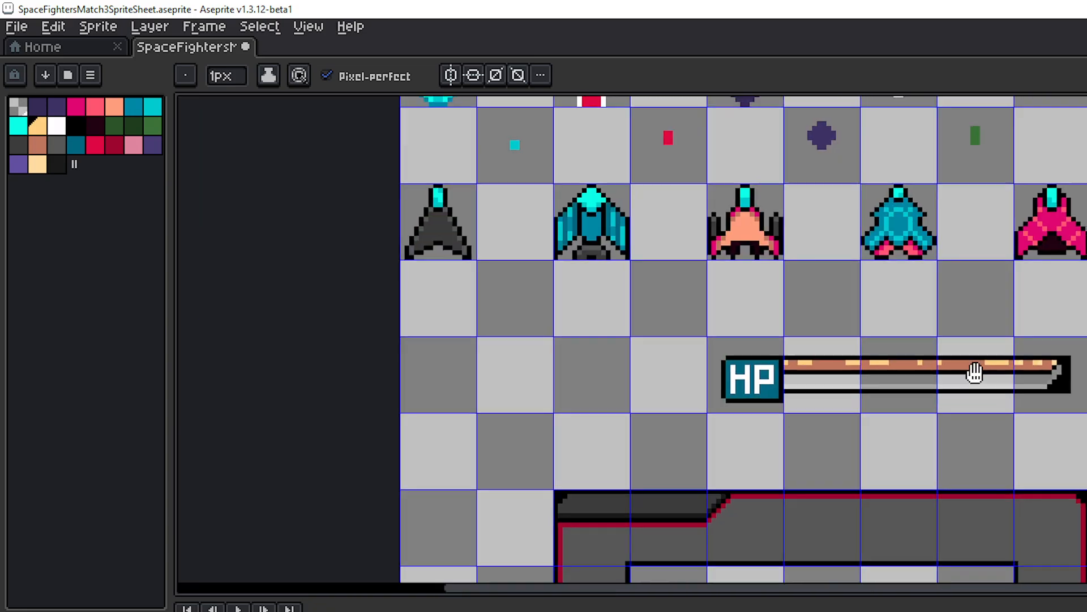
- Add a lone yellow-orange highlight pixel in the gap between the first cell's dashes
scroll(974, 369, up, 5)
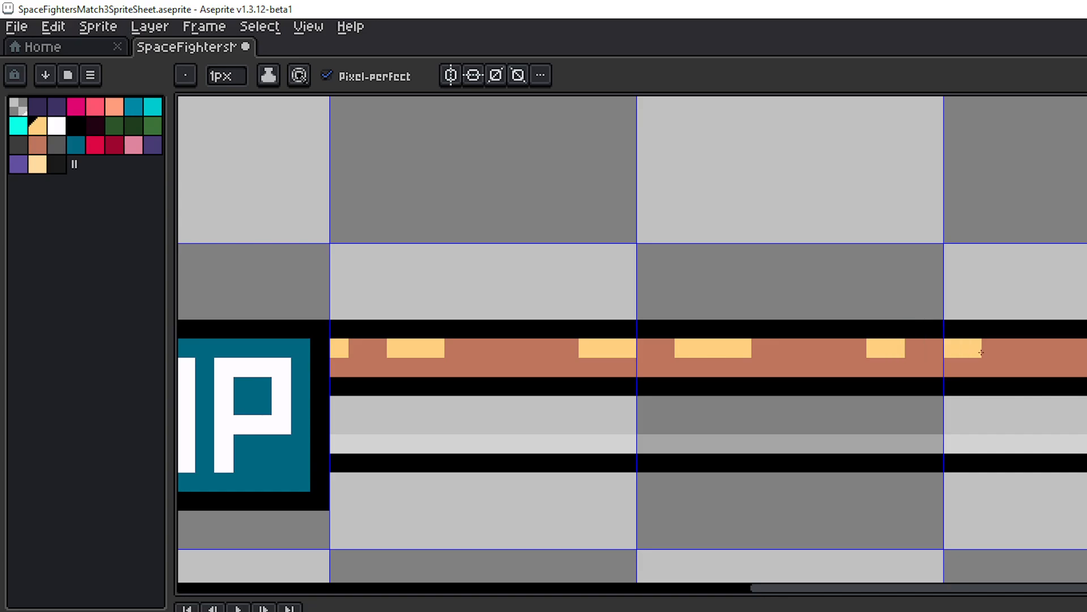
click(492, 348)
click(531, 358)
scroll(639, 407, down, 4)
drag(840, 416, 878, 391)
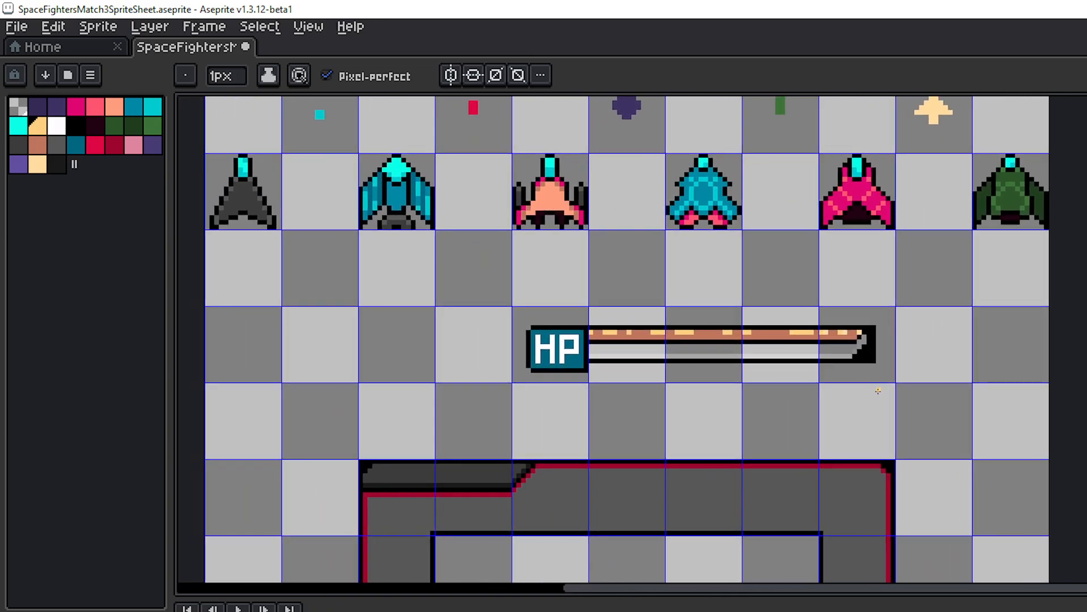
- Undo the HP bar's highlight dashes and its orange and brown recolouring, back to the dark grey strip
scroll(685, 362, up, 2)
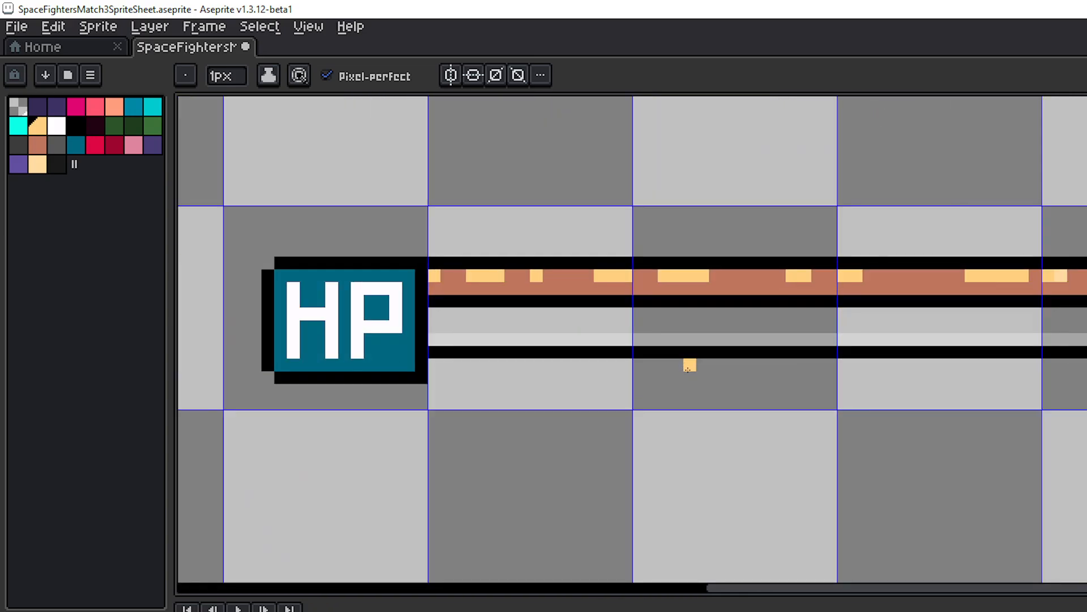
key(ctrl+z)
key(ctrl+z)
key(ctrl+z)
key(ctrl+z)
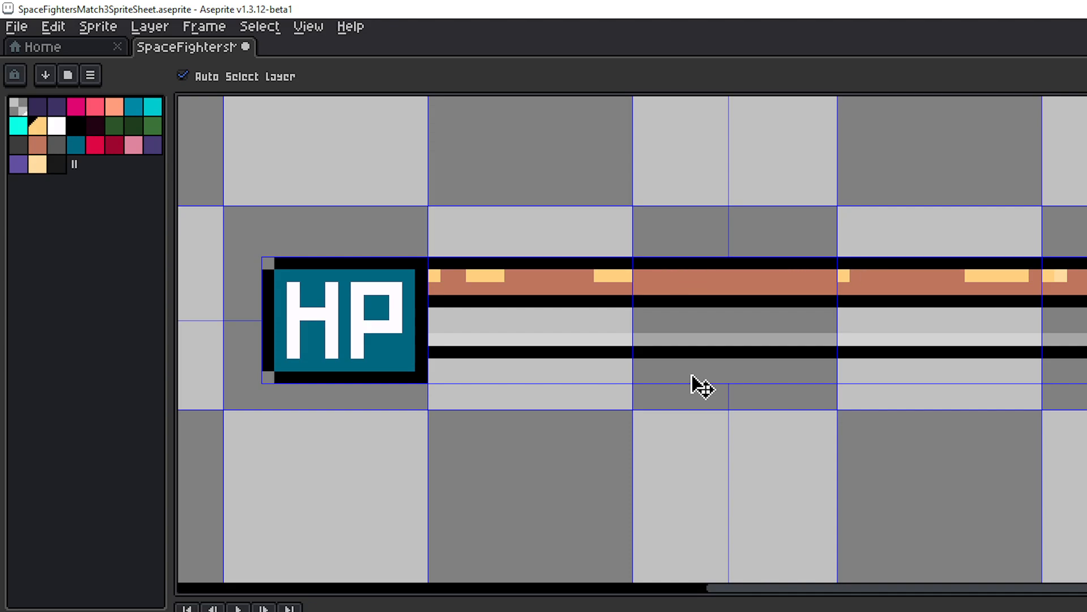
key(ctrl+z)
key(ctrl+z)
key(ctrl+z)
key(ctrl+z)
key(ctrl+z)
key(ctrl+z)
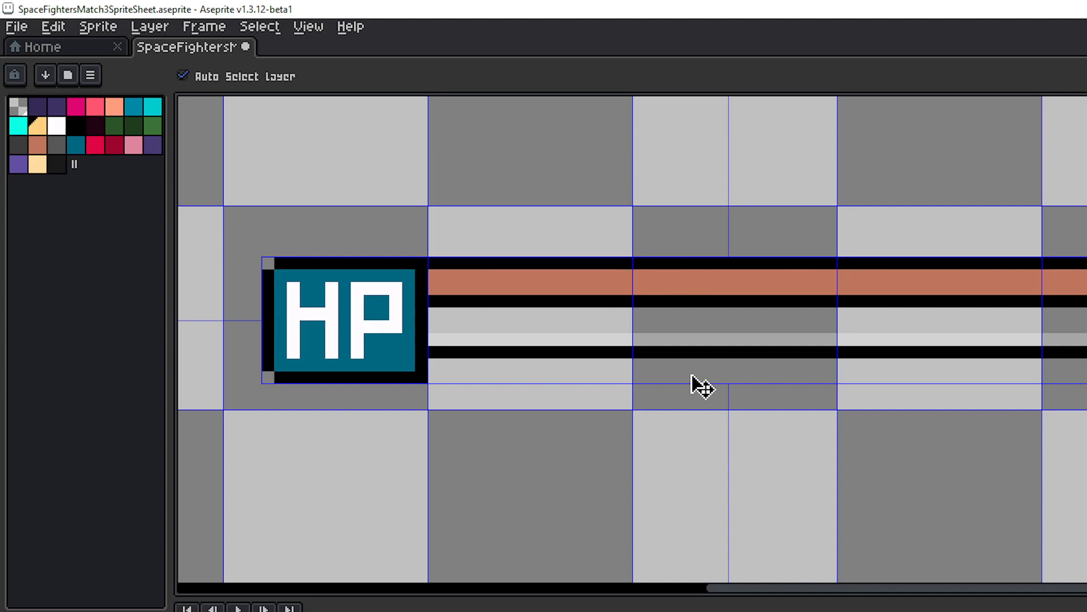
key(ctrl+z)
key(ctrl+z)
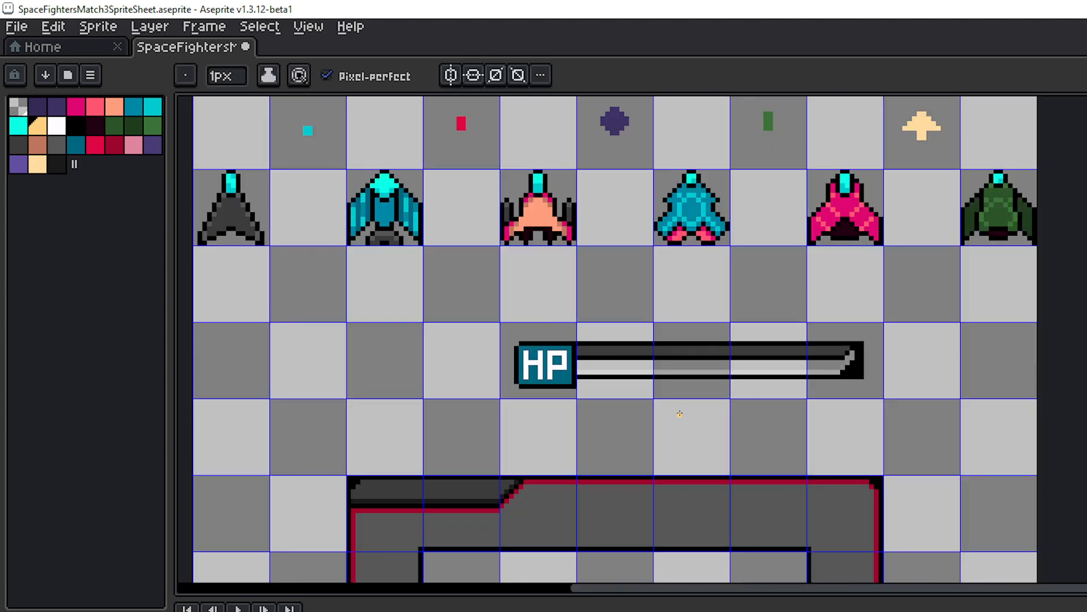
- Save the sprite sheet with the grey HP bar
scroll(692, 382, down, 2)
drag(686, 416, 808, 414)
key(ctrl+s)
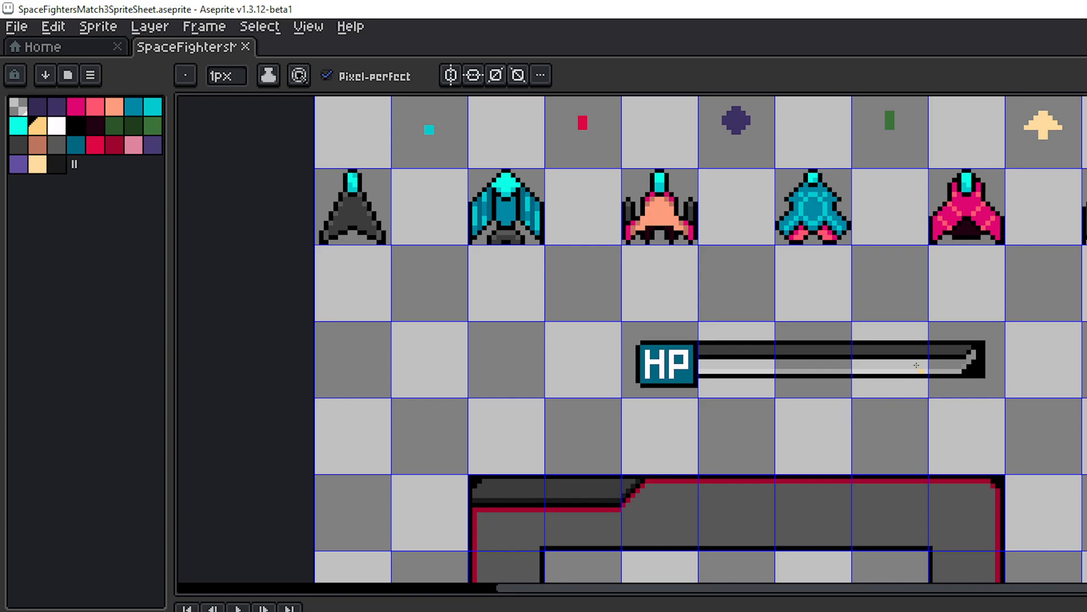
- Look over the sprite sheet, from the board frame and orbs to the HP bar, ships and projectile sprites
scroll(916, 365, down, 1)
scroll(793, 378, down, 3)
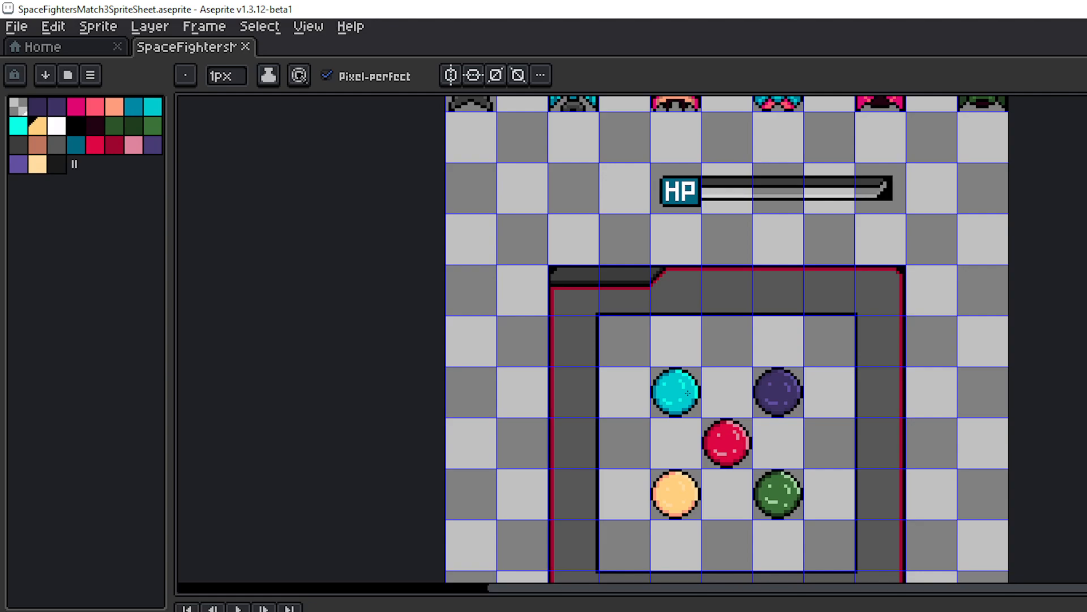
scroll(839, 480, down, 1)
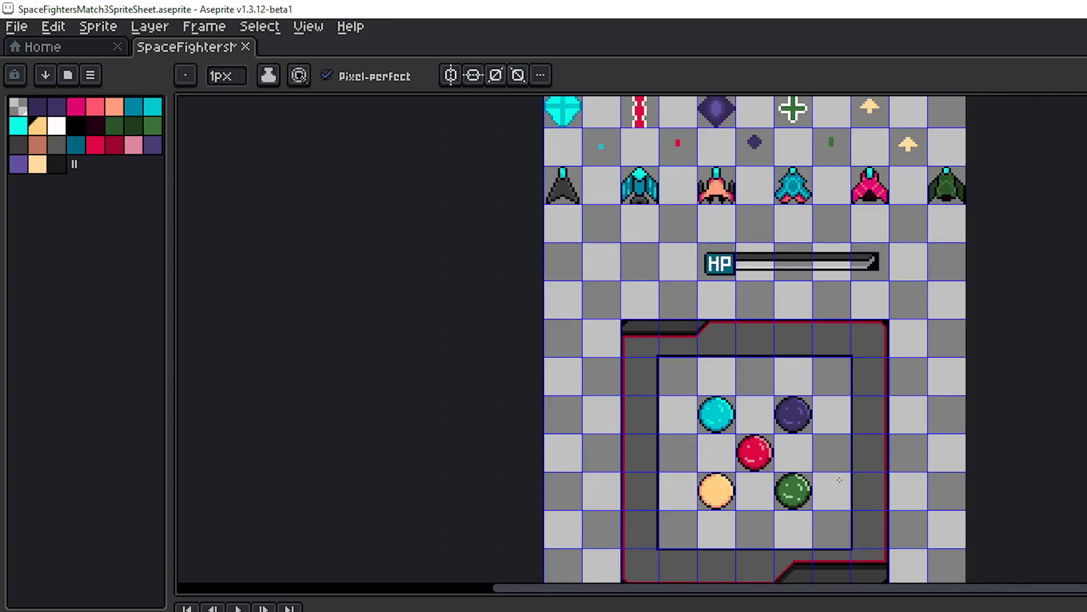
scroll(772, 473, up, 2)
mouse_move(771, 486)
mouse_down()
mouse_move(755, 355)
mouse_move(775, 483)
mouse_up()
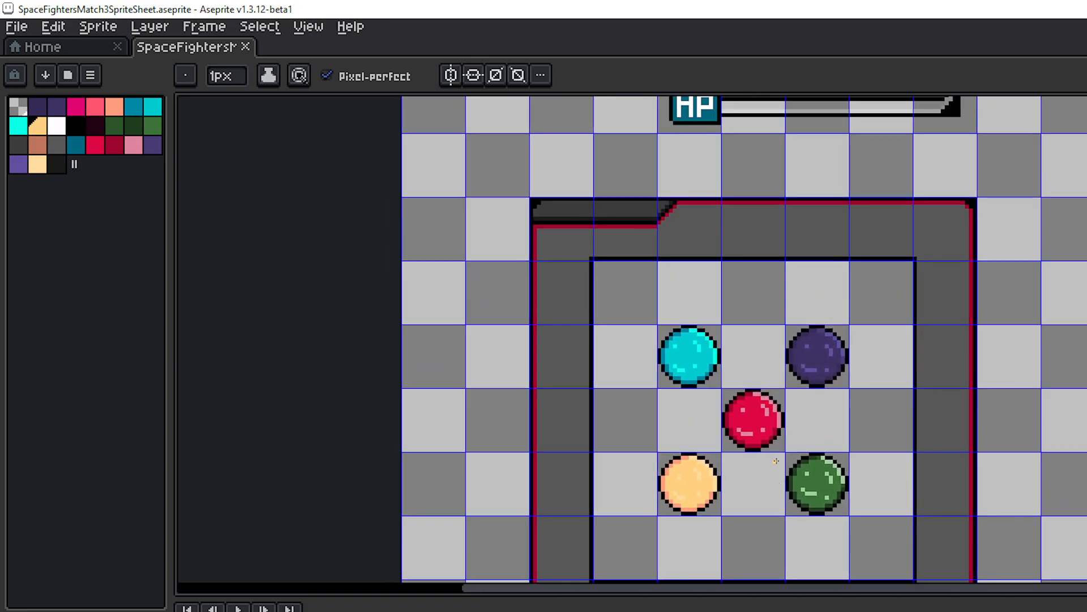
scroll(809, 430, down, 1)
drag(811, 407, 891, 419)
scroll(920, 453, up, 1)
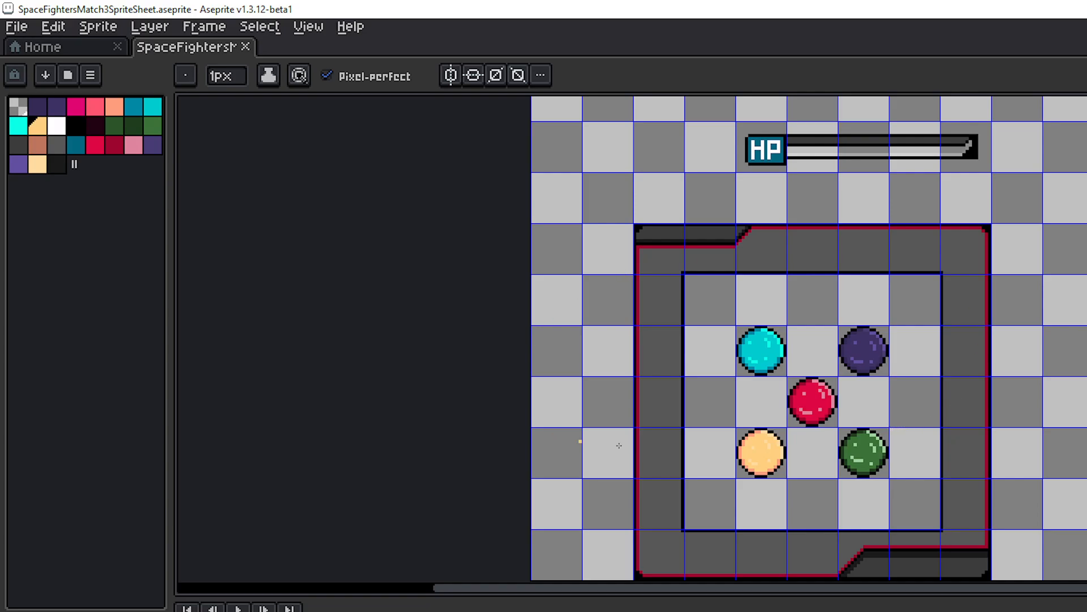
drag(878, 322, 804, 358)
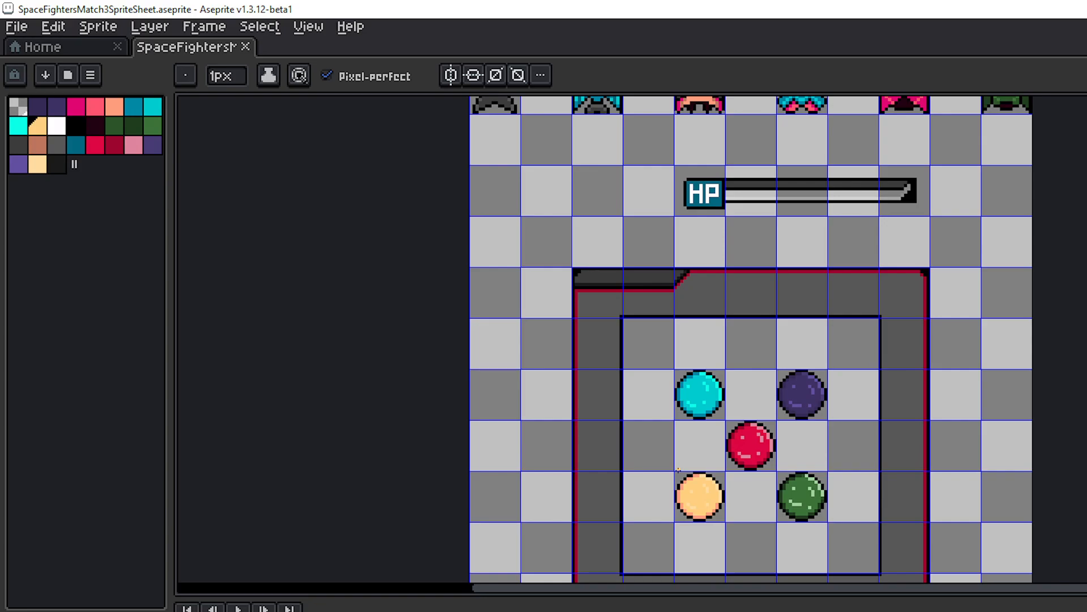
scroll(847, 468, up, 1)
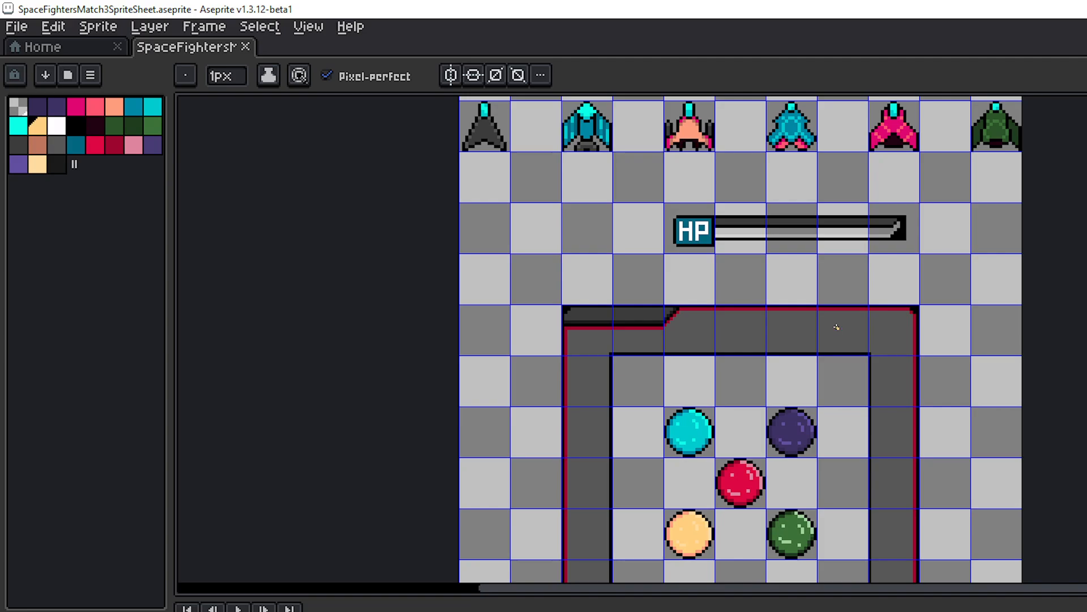
drag(818, 291, 821, 447)
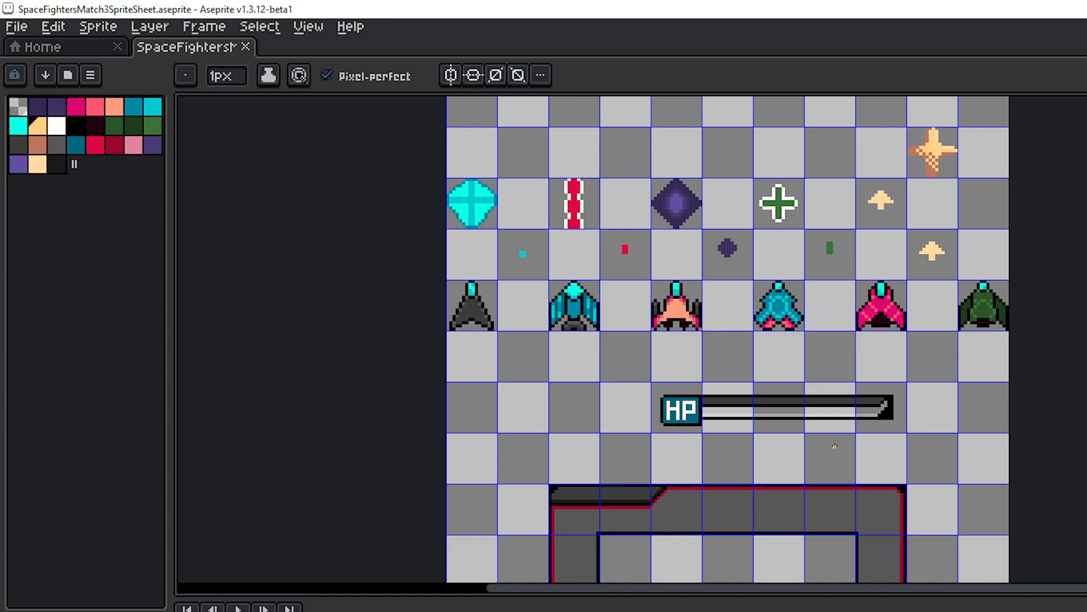
drag(759, 284, 806, 521)
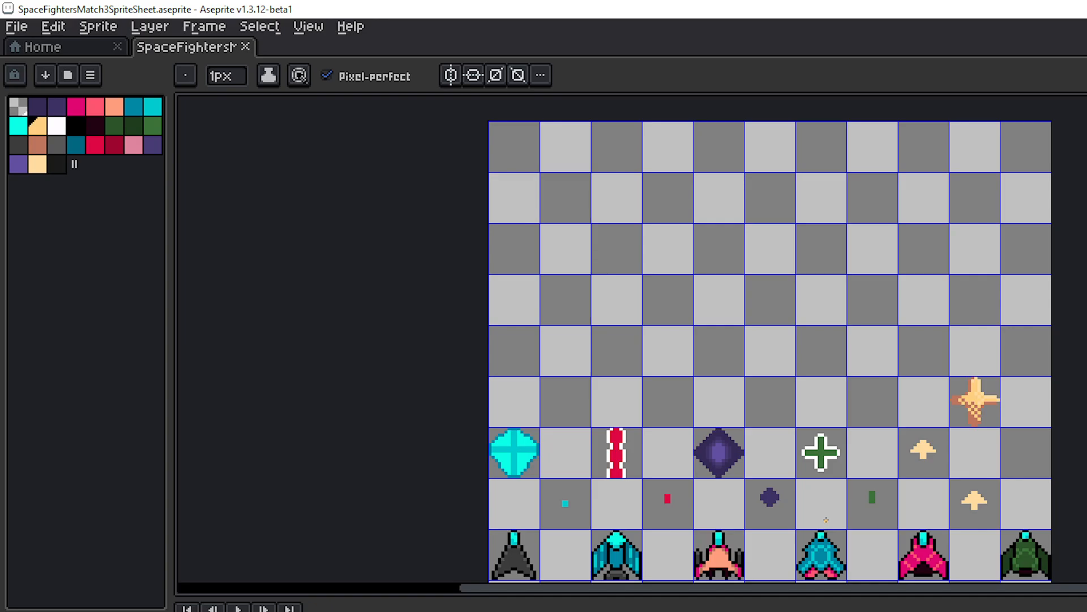
- Examine the finished sprites once more, checking the ships and projectiles, the HP bar, and the board frame with its five orbs
drag(860, 558, 805, 176)
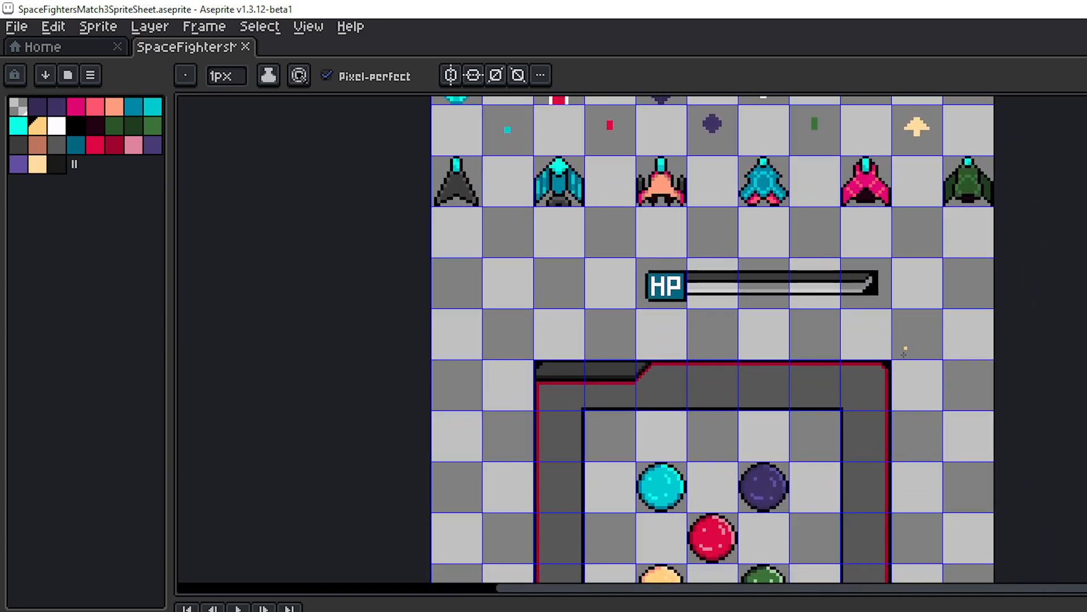
drag(915, 391, 919, 256)
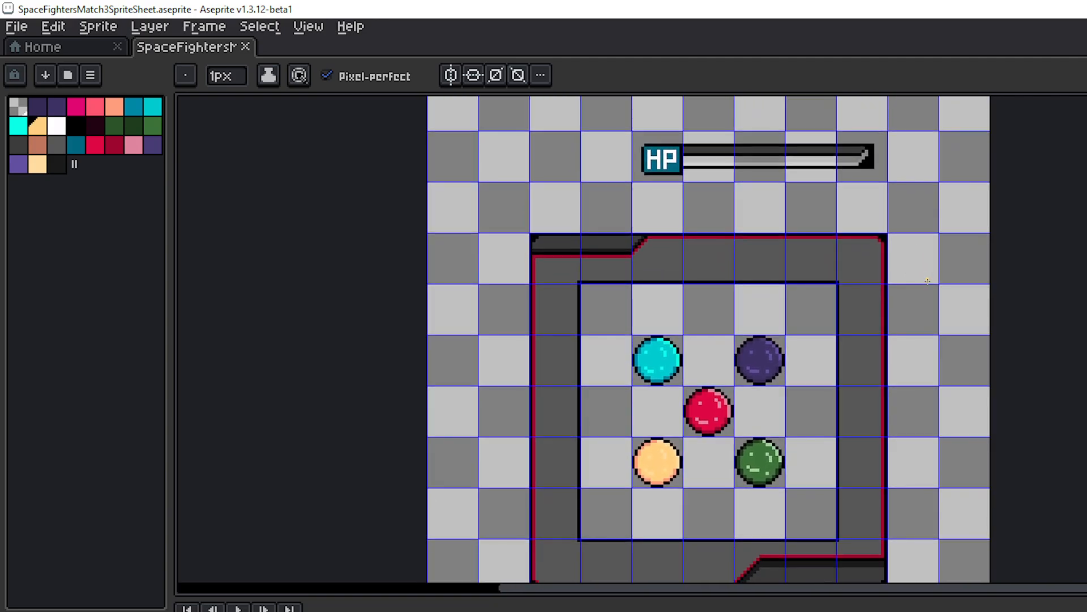
drag(947, 358, 934, 316)
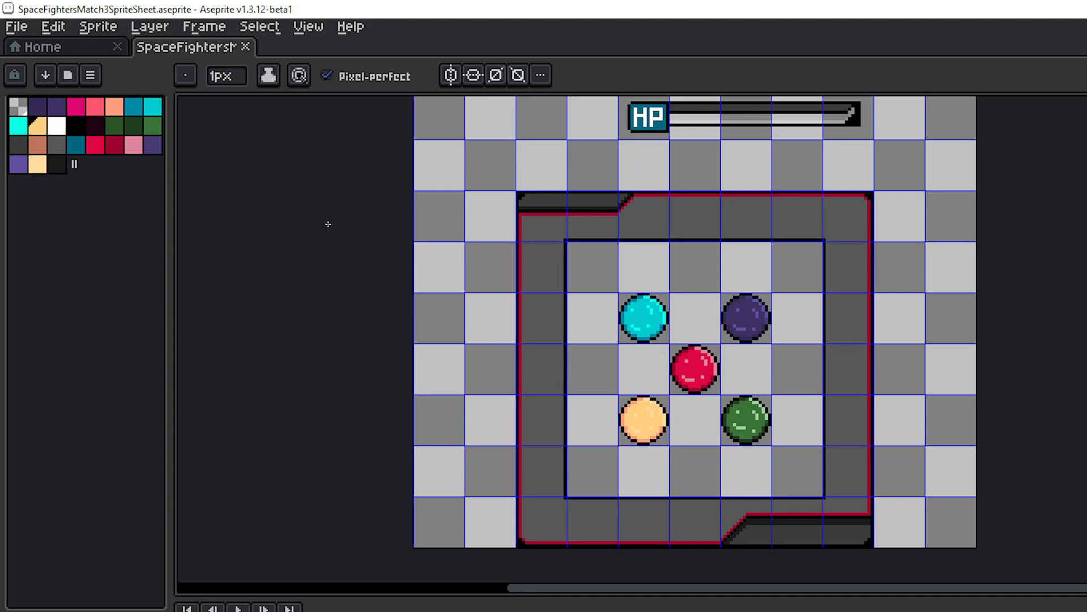
drag(876, 284, 1007, 423)
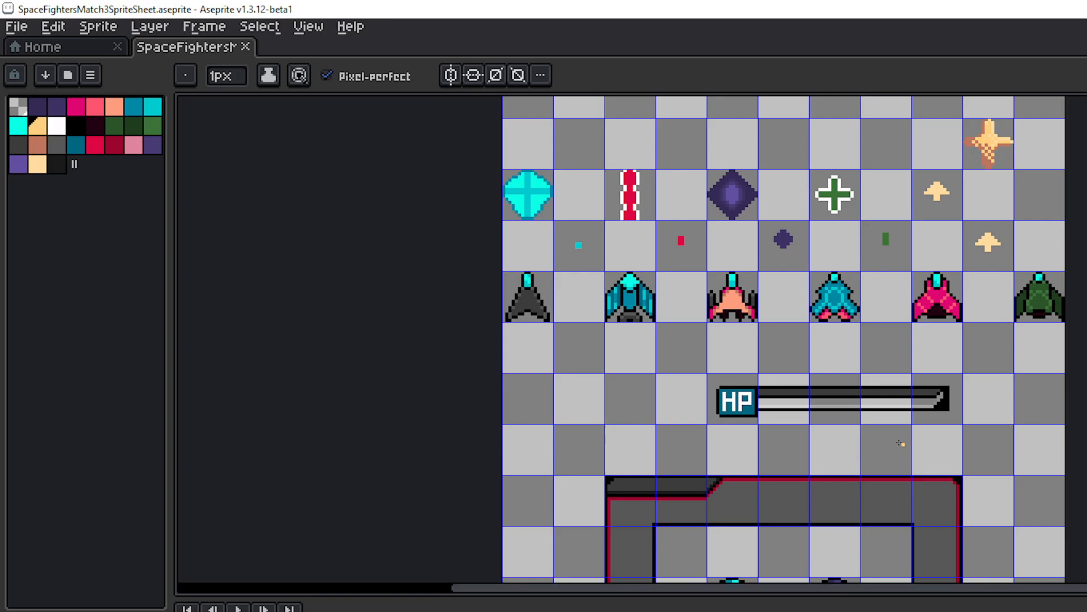
drag(977, 453, 927, 381)
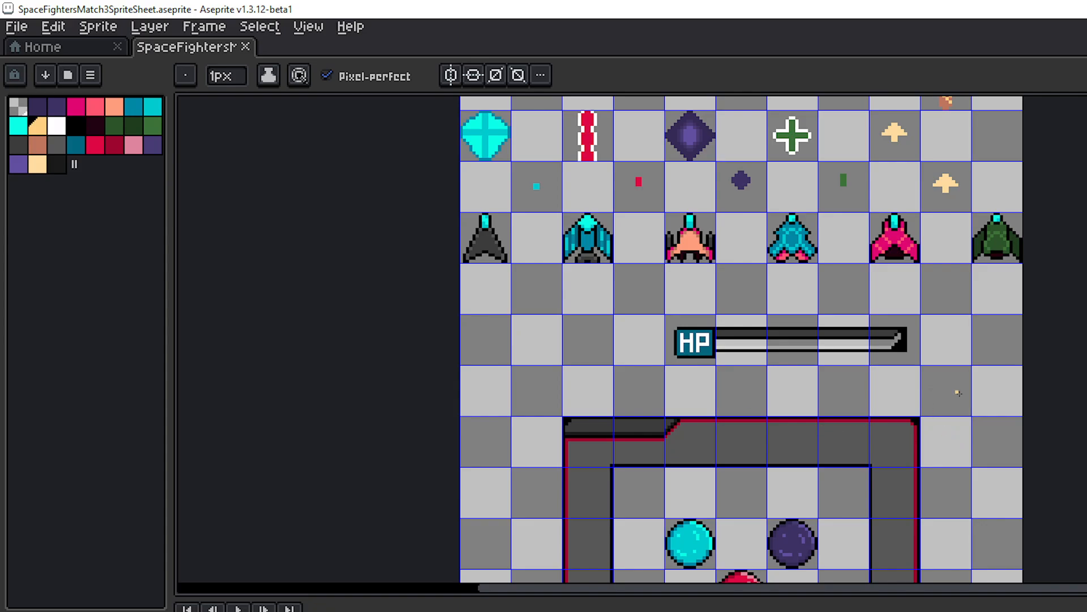
drag(954, 388, 1086, 475)
scroll(984, 349, down, 1)
scroll(986, 335, up, 2)
drag(1085, 430, 1086, 495)
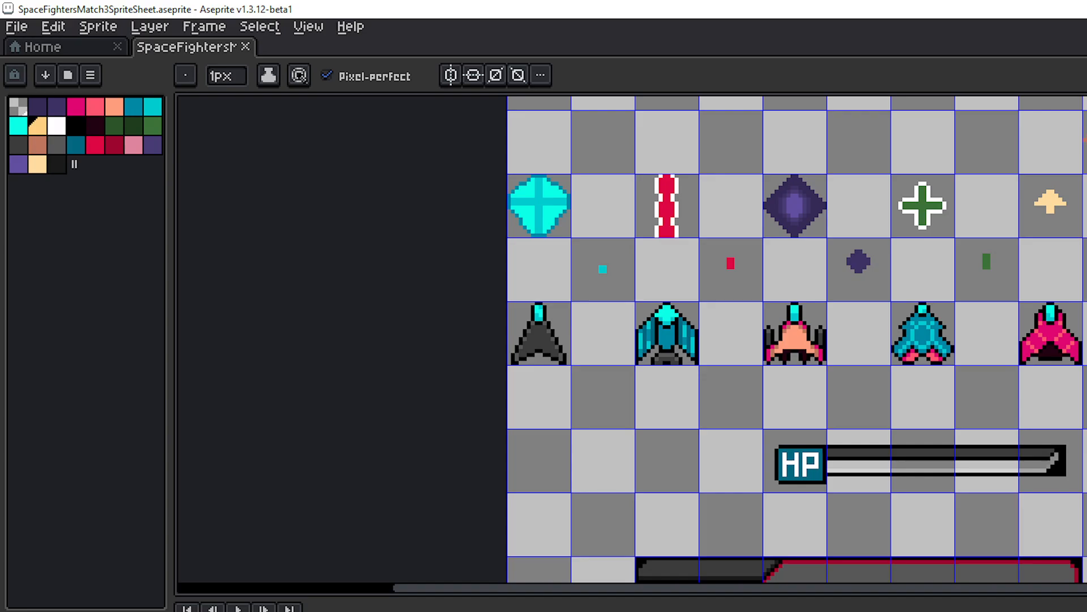
scroll(1086, 444, down, 2)
drag(1086, 443, 1005, 415)
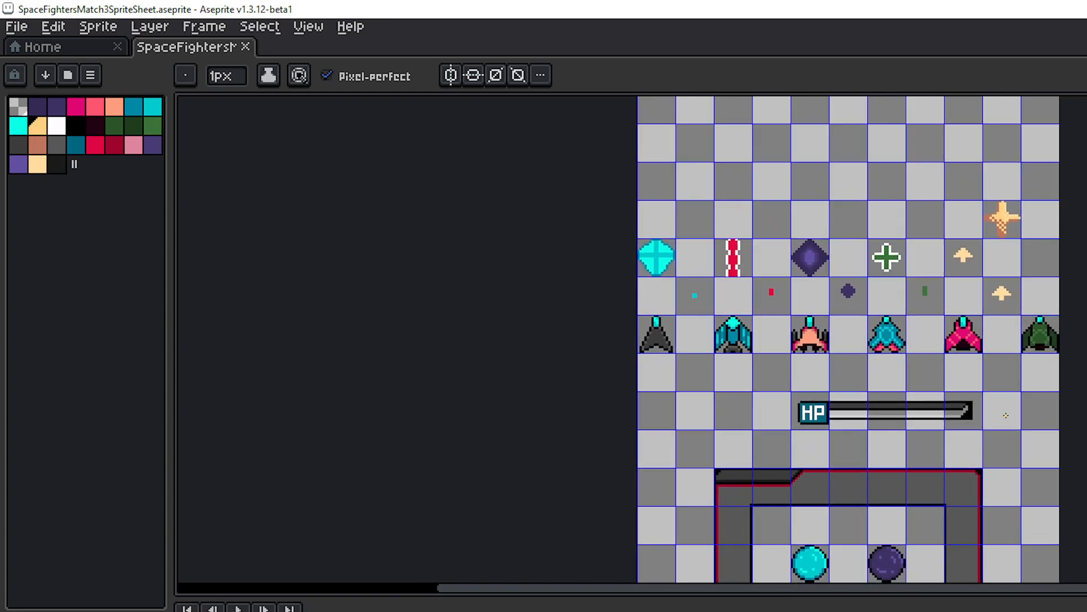